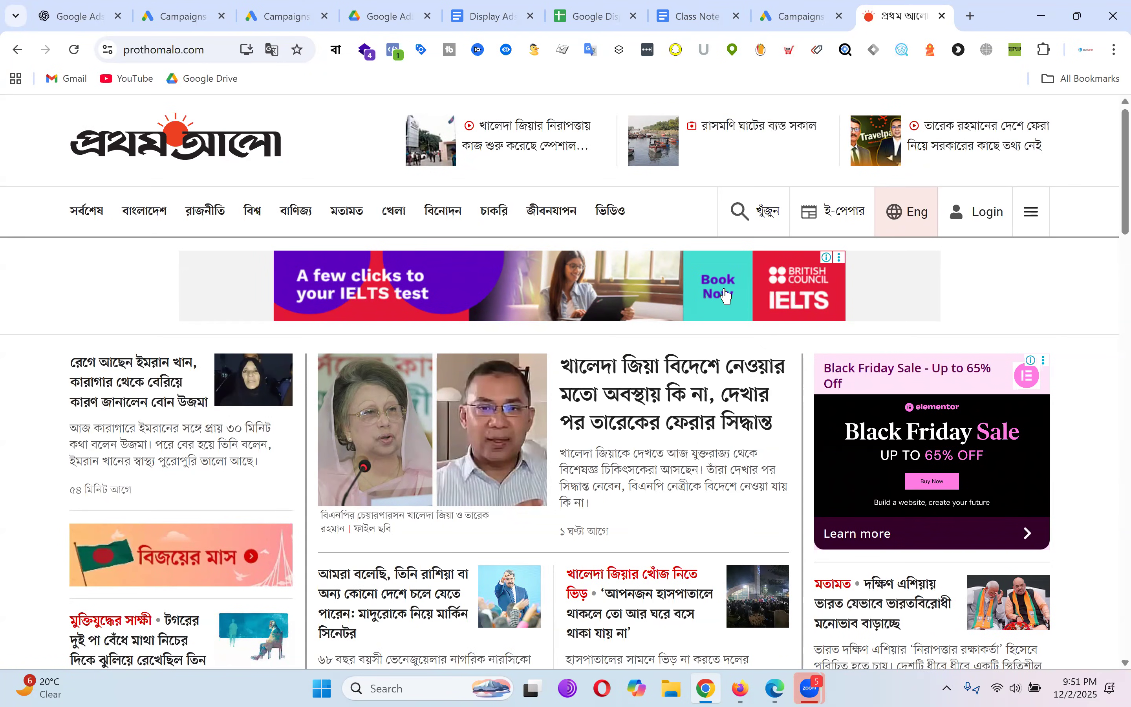
# Step: Examine the display ads placed across the Prothom Alo homepage, from the header banner down to the footer and back
pyautogui.scroll(-2, 810, 309)
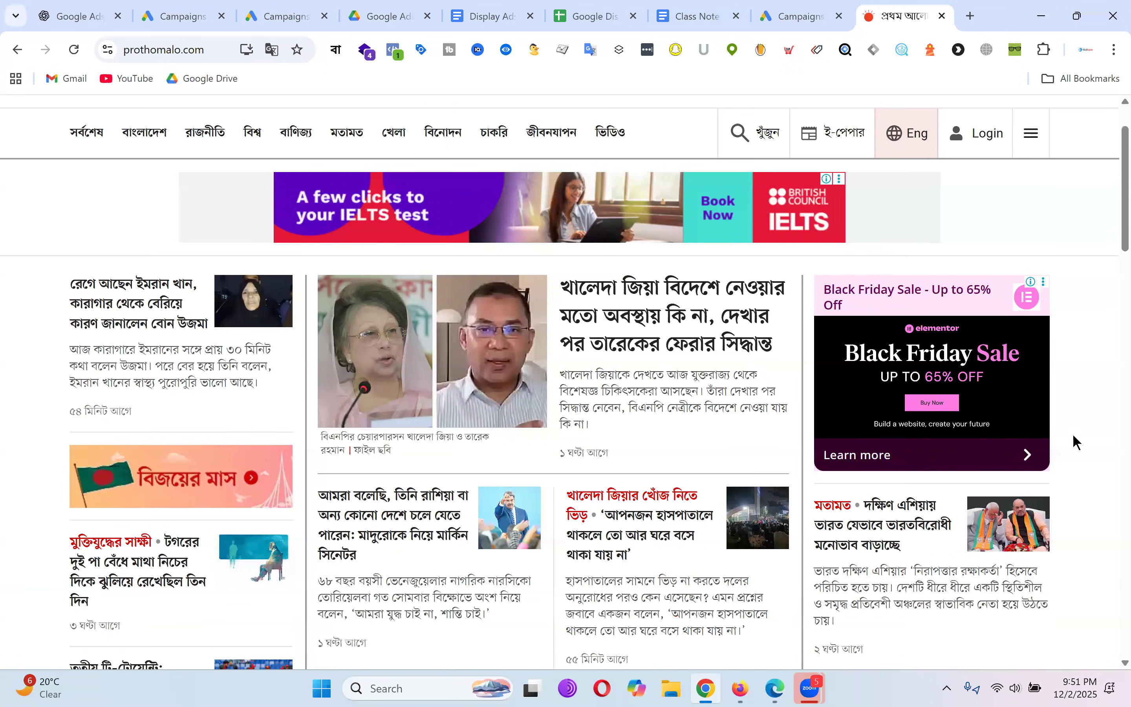
pyautogui.scroll(2, 606, 349)
pyautogui.scroll(-20, 697, 293)
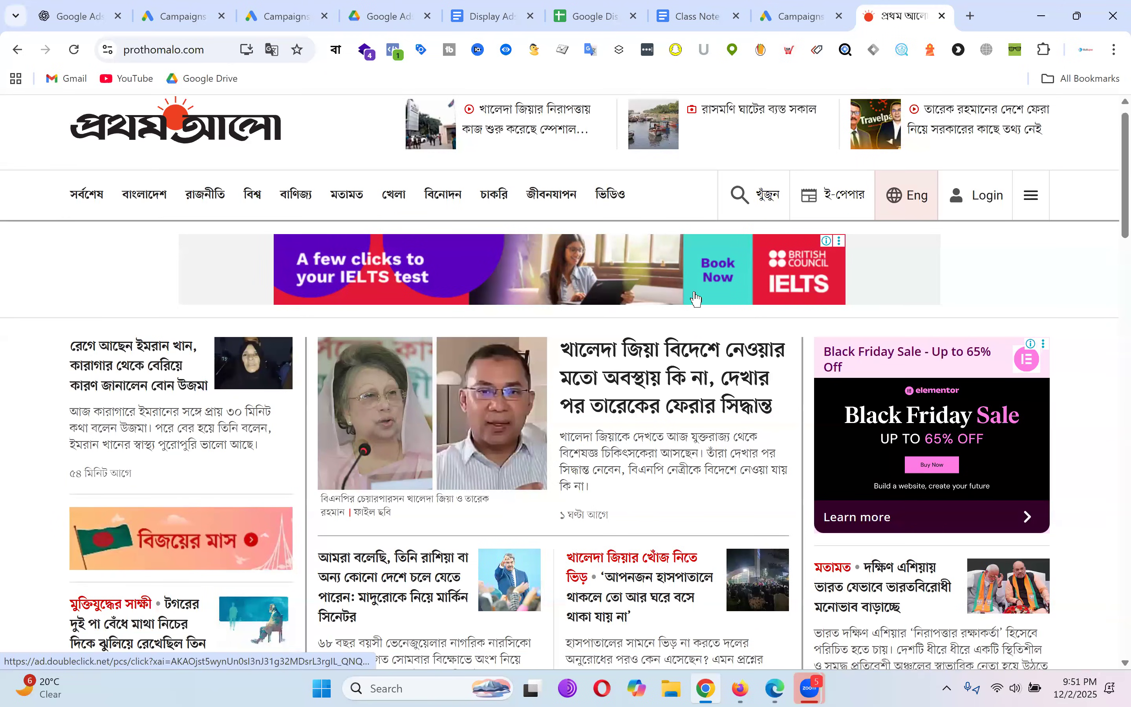
pyautogui.scroll(4, 778, 296)
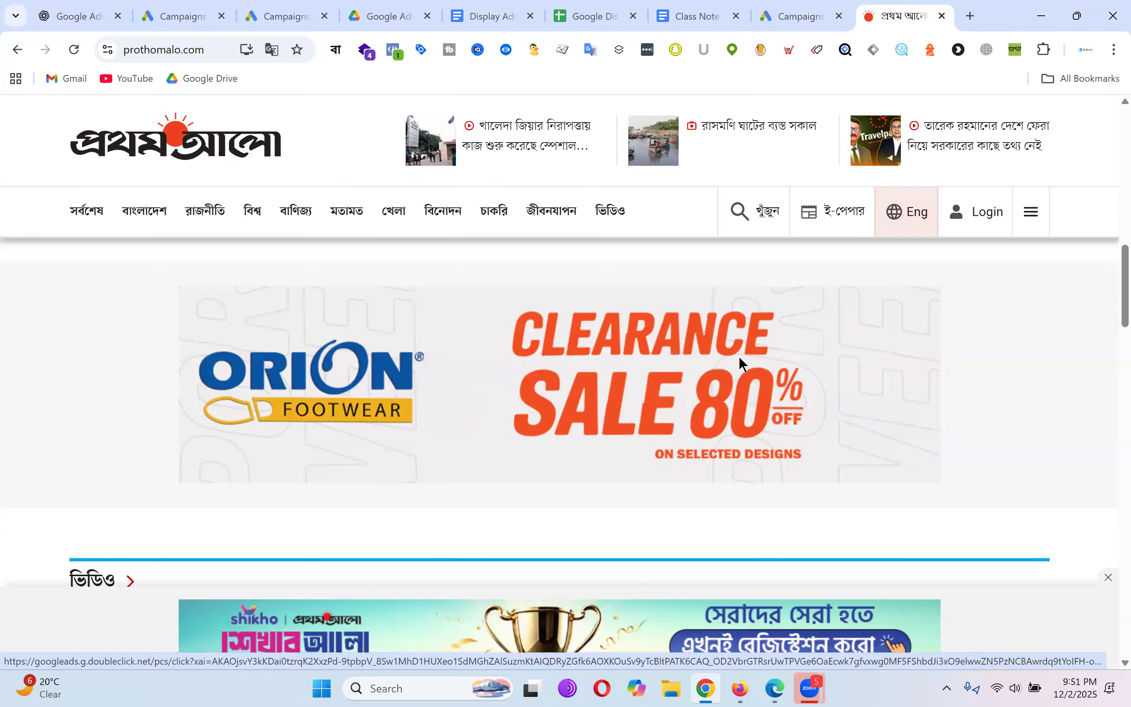
pyautogui.scroll(-15, 748, 356)
pyautogui.scroll(-6, 779, 347)
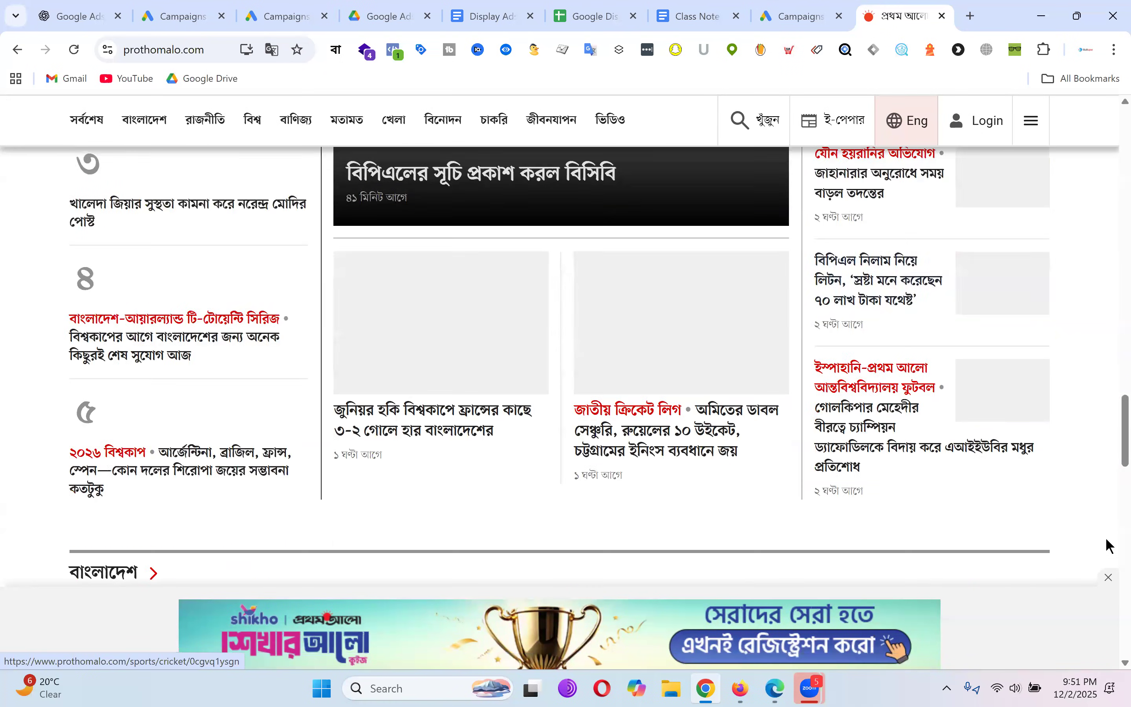
pyautogui.scroll(-15, 708, 384)
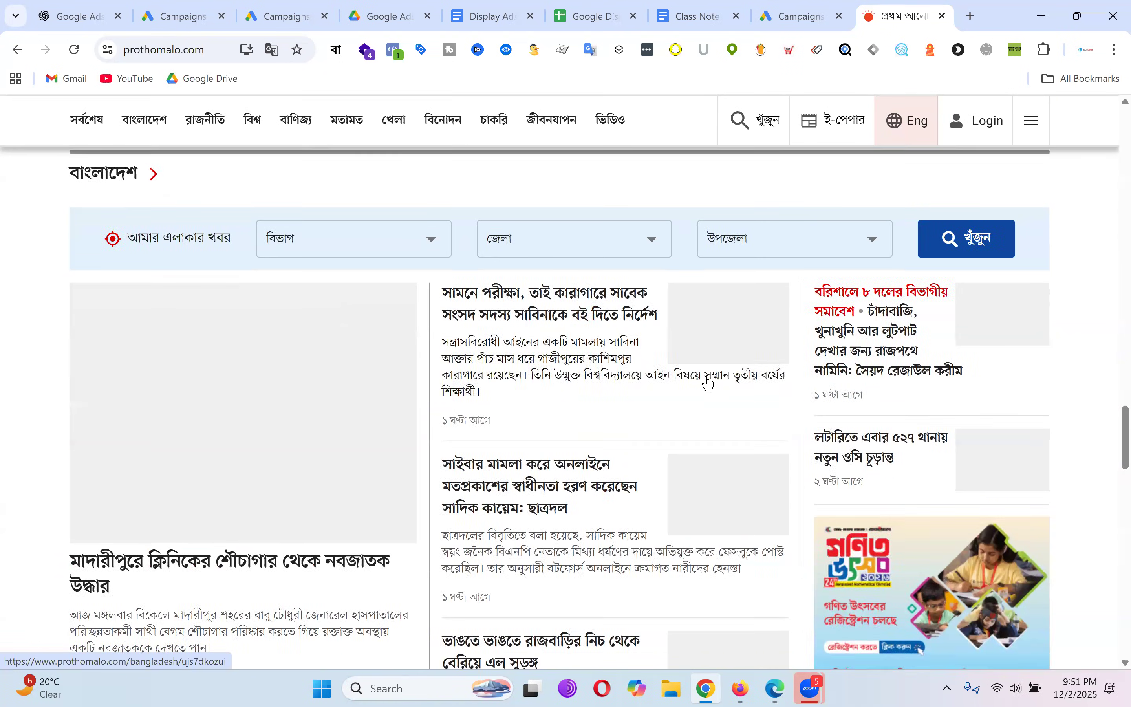
pyautogui.scroll(-10, 682, 382)
pyautogui.scroll(-20, 682, 382)
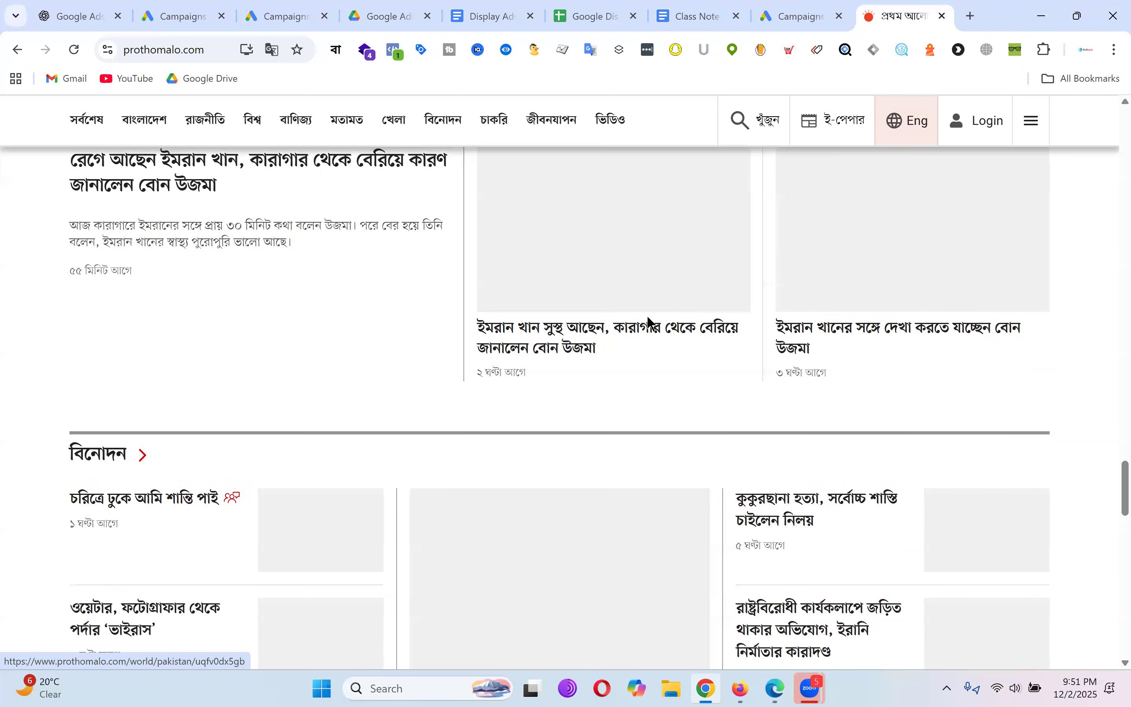
pyautogui.scroll(-20, 650, 326)
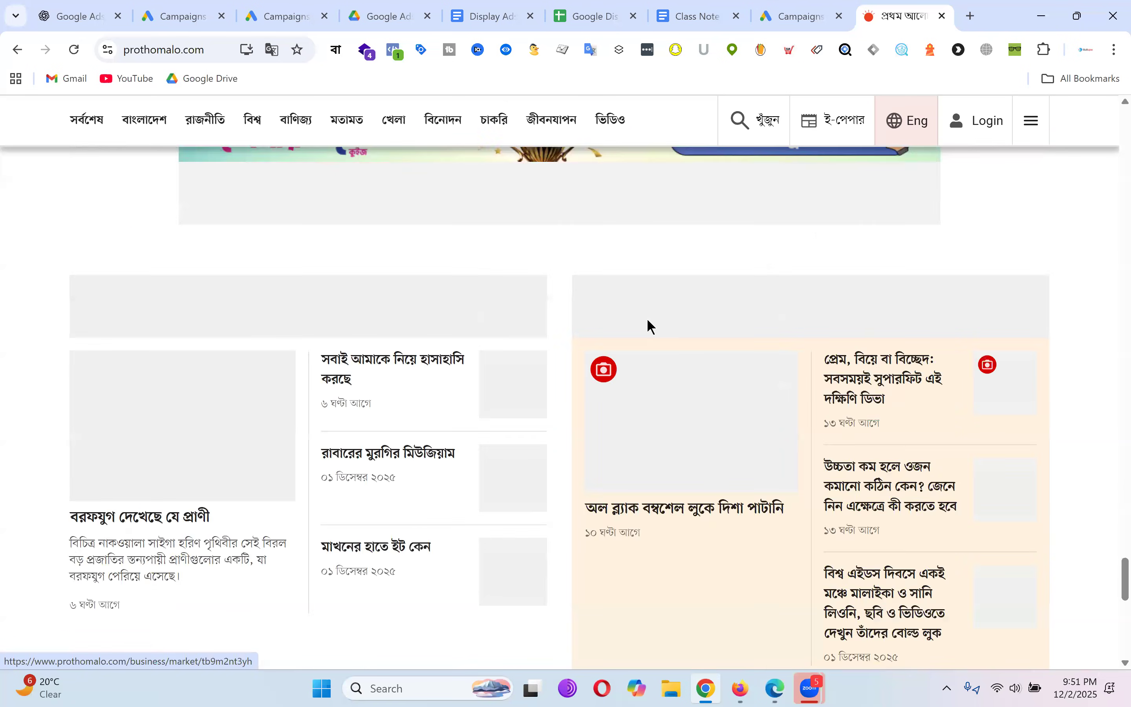
pyautogui.scroll(-20, 659, 334)
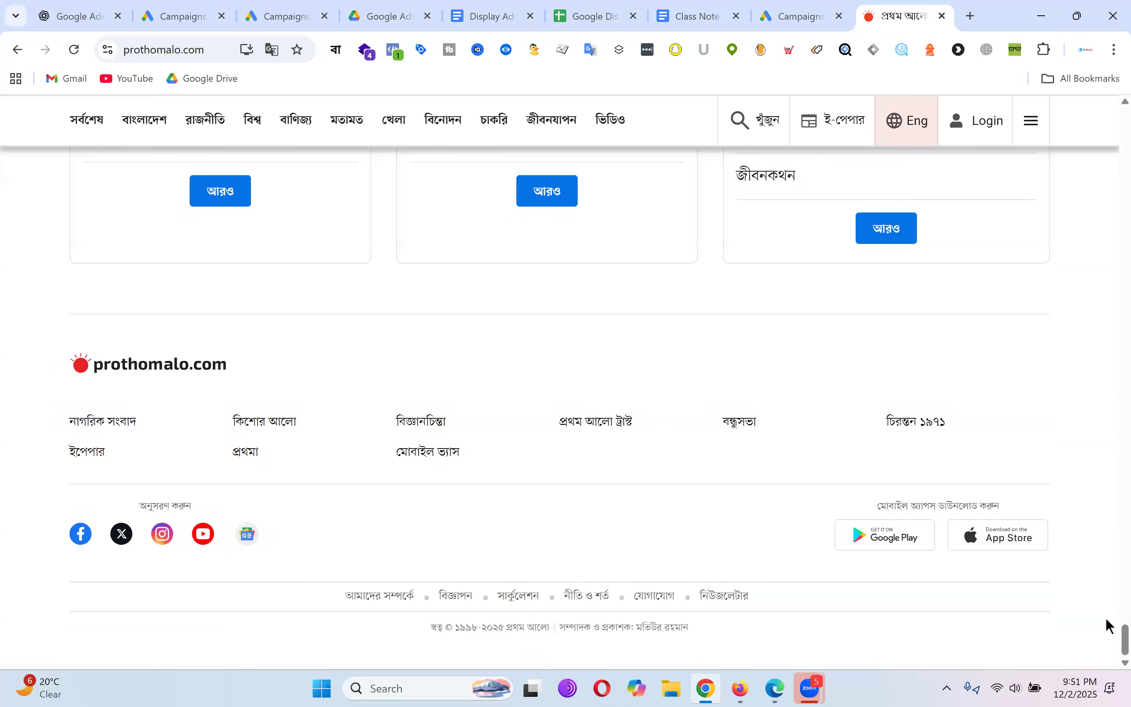
pyautogui.moveTo(1109, 637); pyautogui.dragTo(1107, 101)
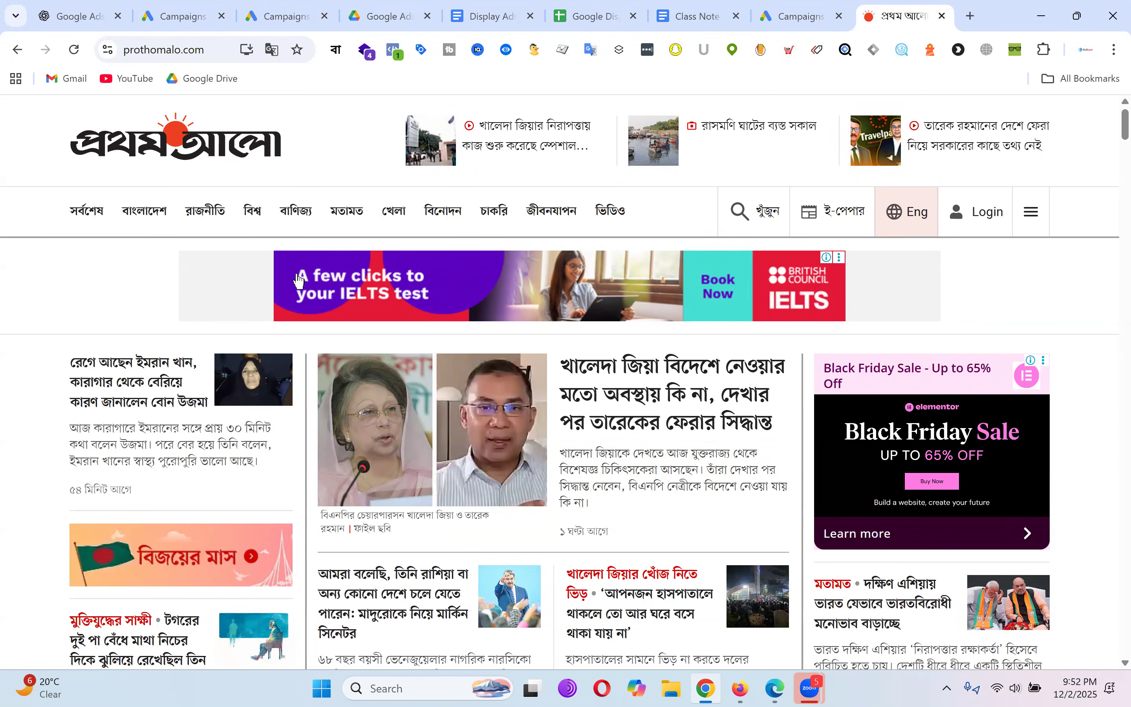
# Step: Review the header banner and the ad placements in the homepage's upper sections again
pyautogui.scroll(-2, 557, 269)
pyautogui.scroll(2, 556, 266)
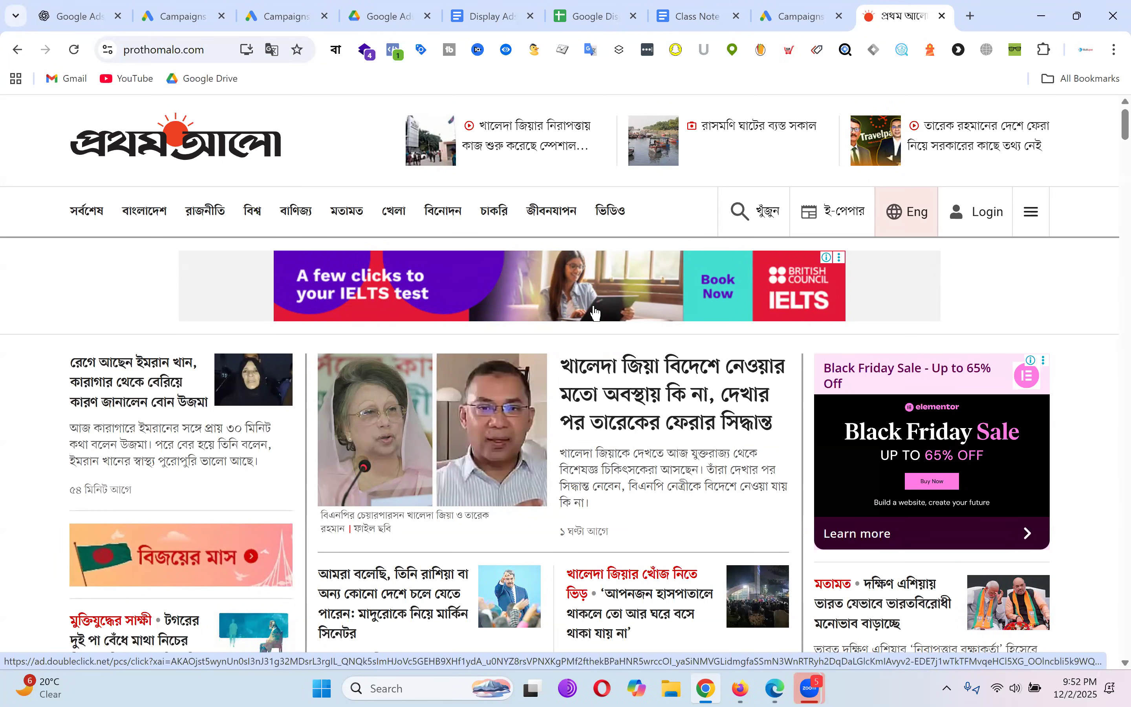
pyautogui.scroll(-15, 595, 312)
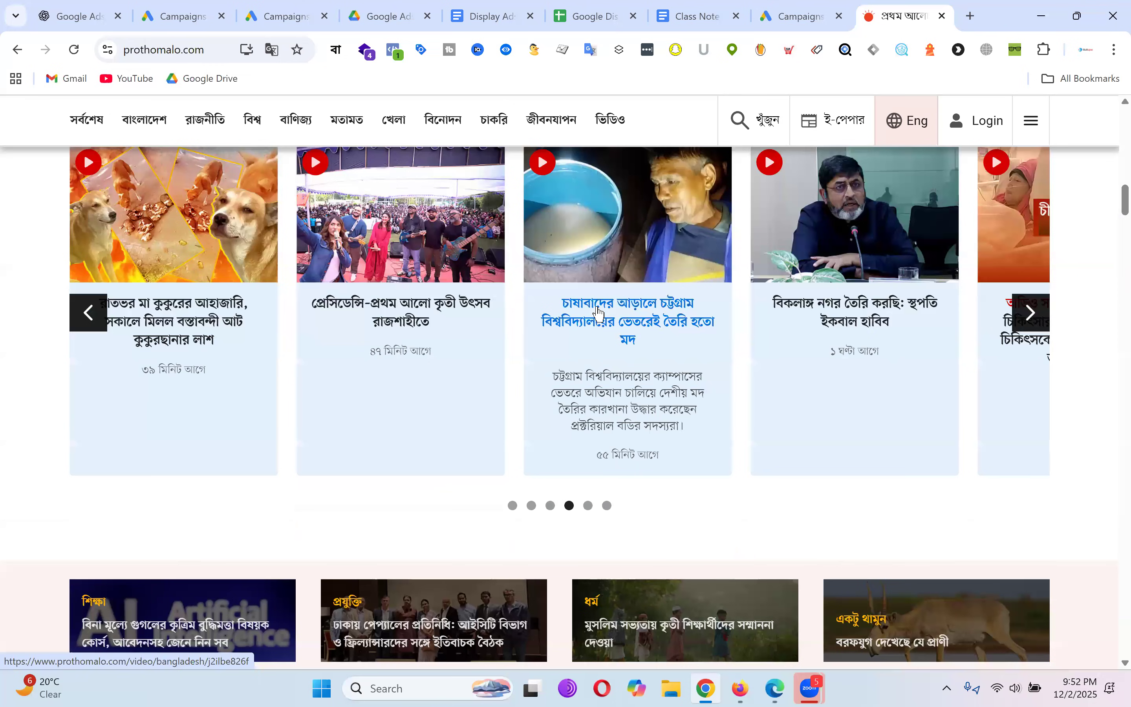
pyautogui.scroll(15, 598, 312)
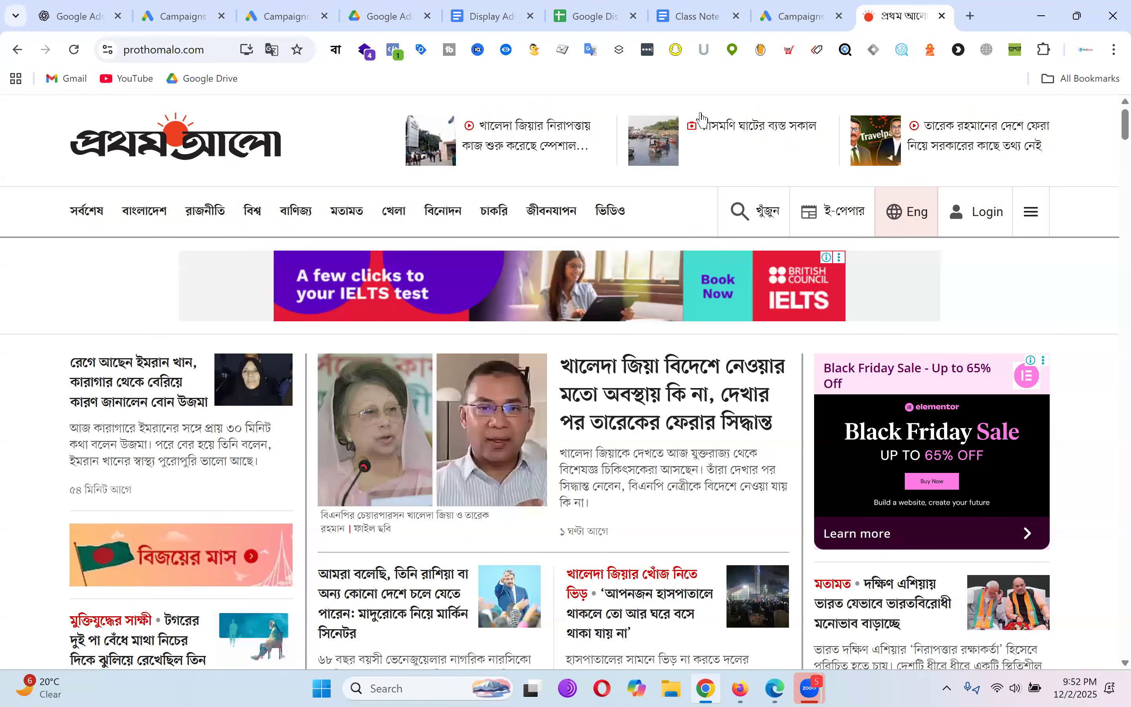
# Step: Show the Google Ads Campaigns page and return to the Prothom Alo homepage
pyautogui.click(817, 13)
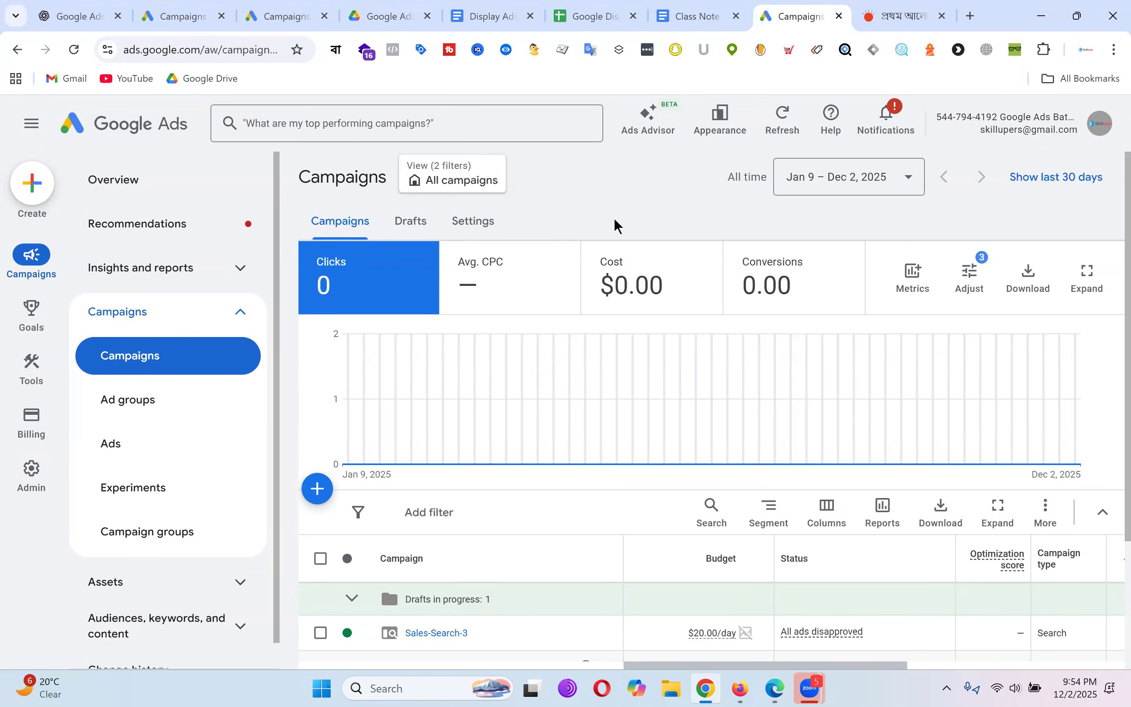
pyautogui.press('XF86AudioRaiseVolume')
pyautogui.press('XF86AudioRaiseVolume')
pyautogui.click(886, 14)
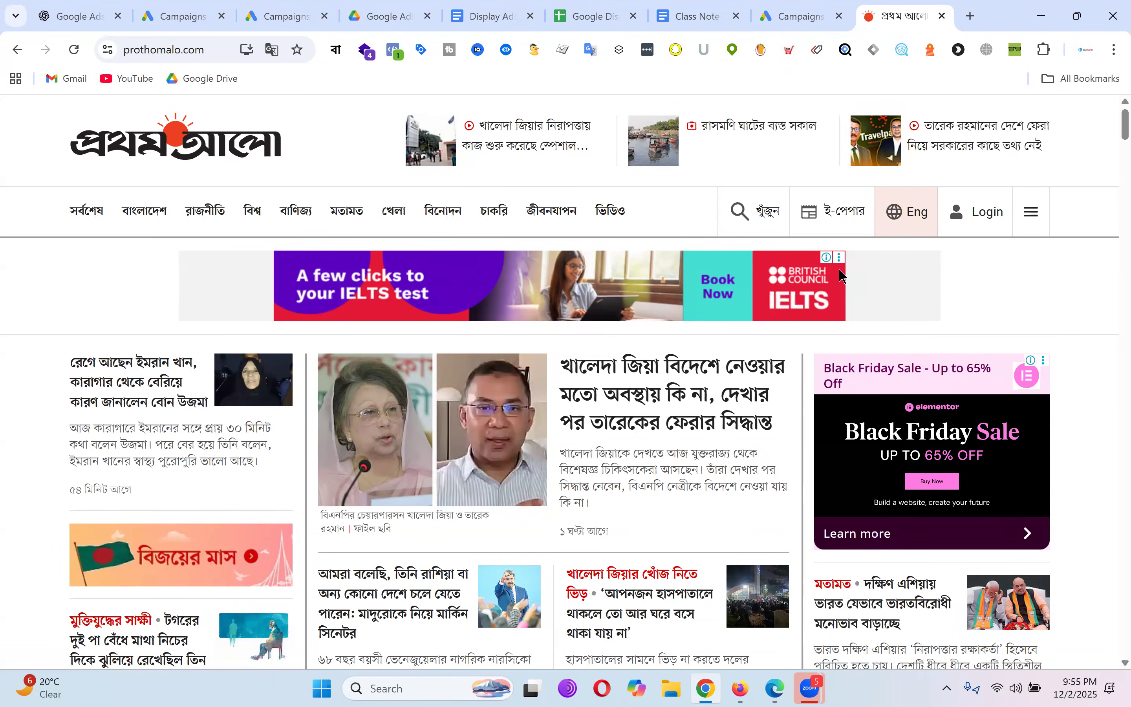
# Step: Switch to the Google Display Ads Size spreadsheet and look over its file types and ad size list
pyautogui.click(624, 12)
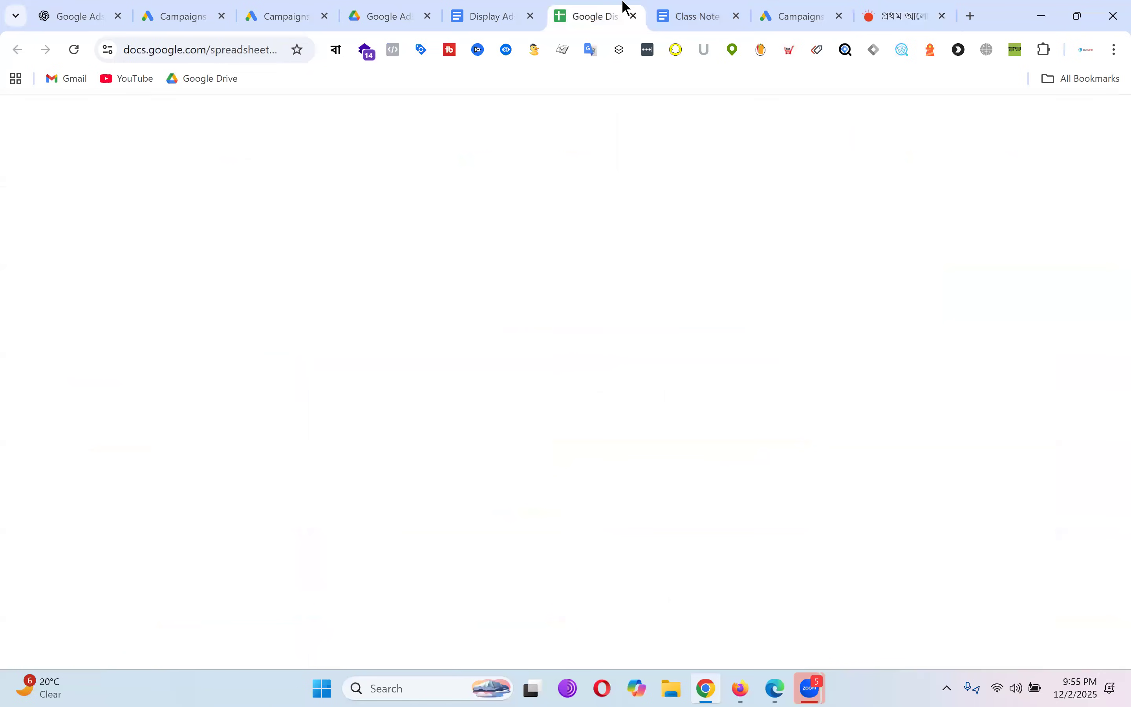
pyautogui.scroll(10, 392, 381)
pyautogui.scroll(-10, 409, 349)
pyautogui.scroll(7, 412, 349)
pyautogui.scroll(3, 410, 347)
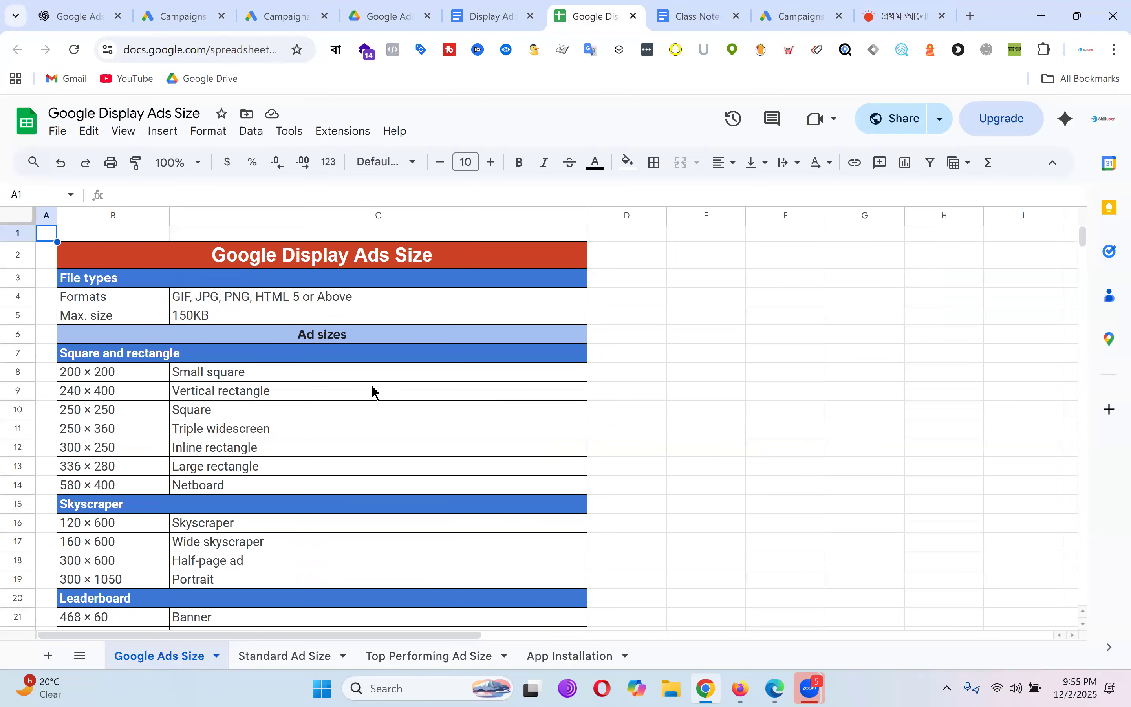
pyautogui.scroll(-4, 329, 383)
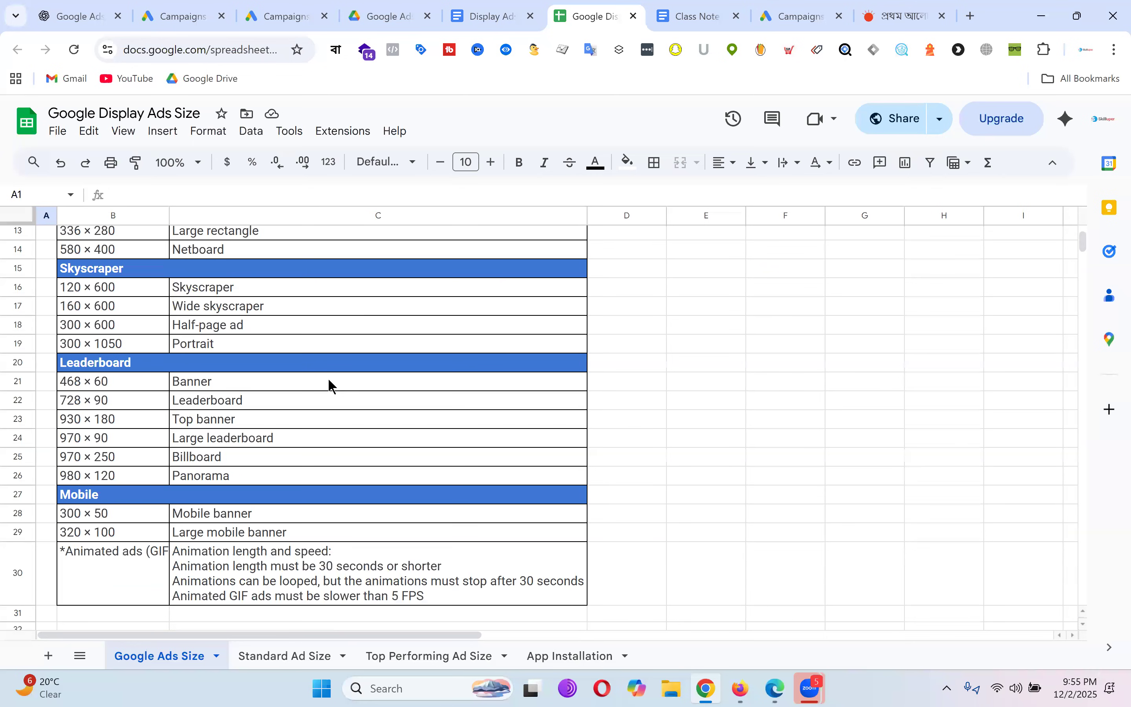
pyautogui.scroll(4, 148, 367)
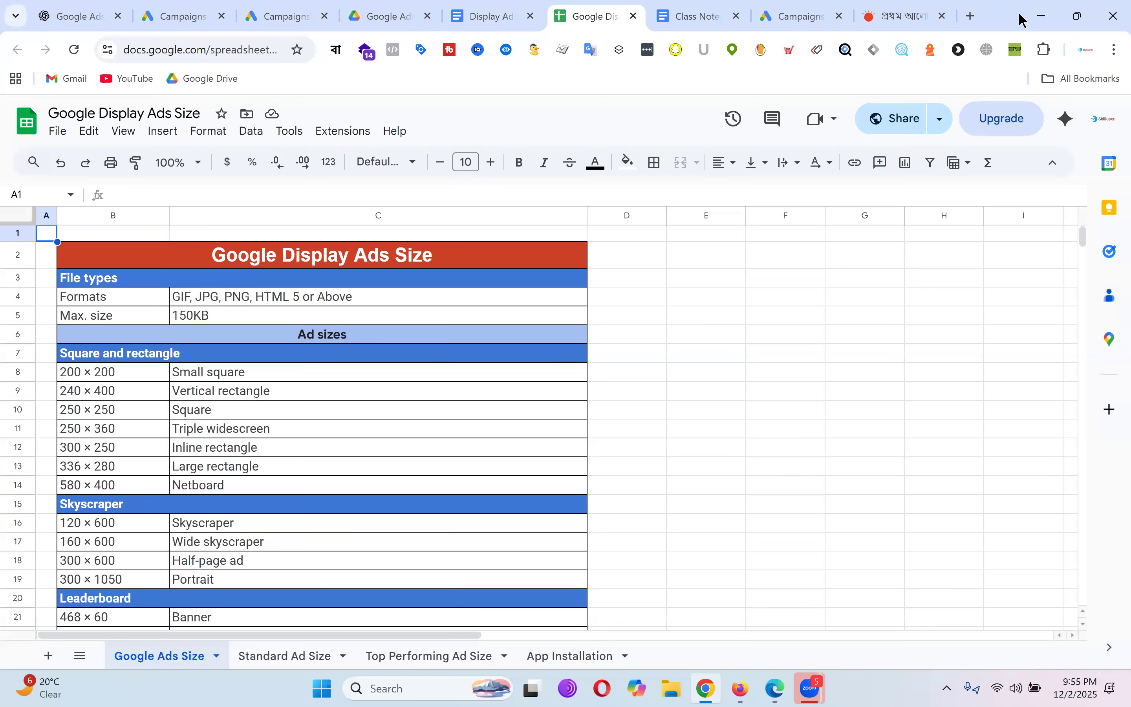
# Step: Return to the Prothom Alo homepage and examine the Orion Footwear banner ad above the video section
pyautogui.click(871, 11)
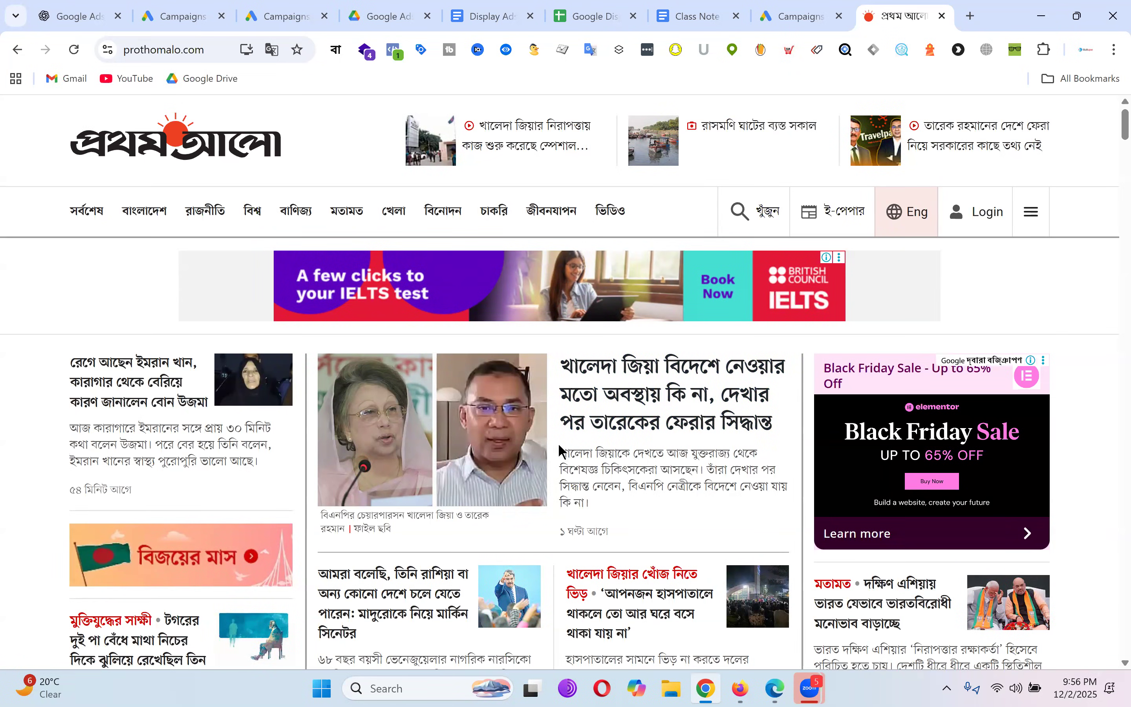
pyautogui.scroll(-10, 505, 352)
pyautogui.scroll(-6, 505, 351)
pyautogui.scroll(4, 576, 312)
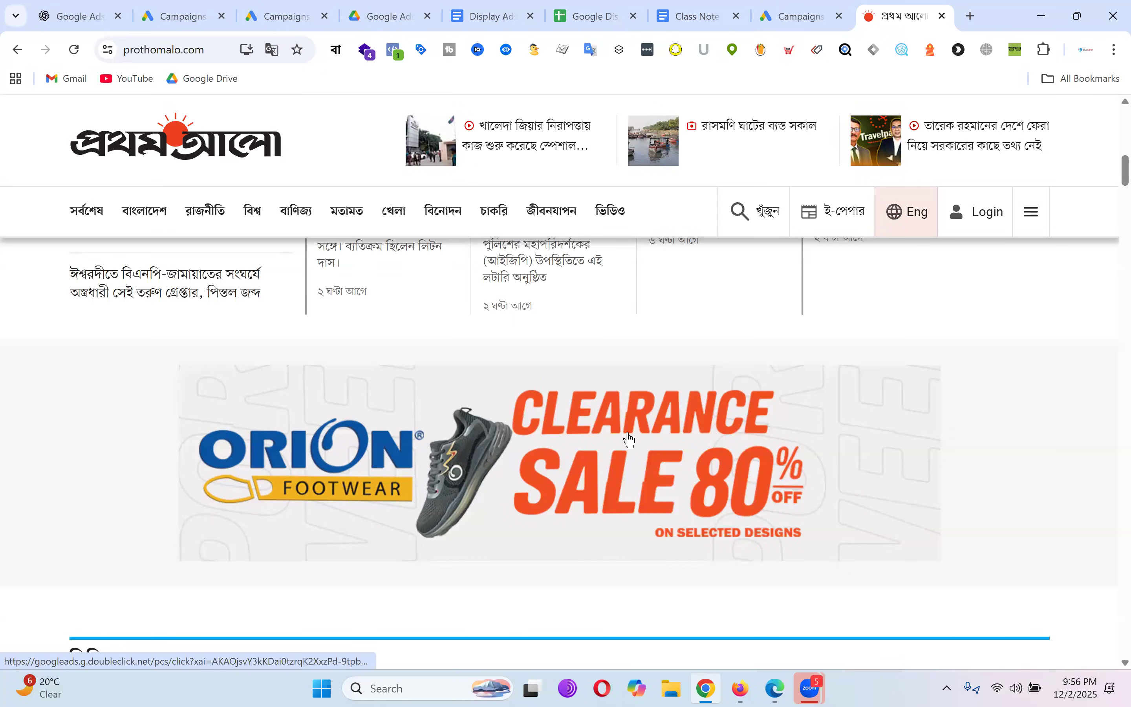
# Step: Reopen the Google Display Ads Size spreadsheet and review the size categories from square and rectangle through mobile and animated ads
pyautogui.click(638, 10)
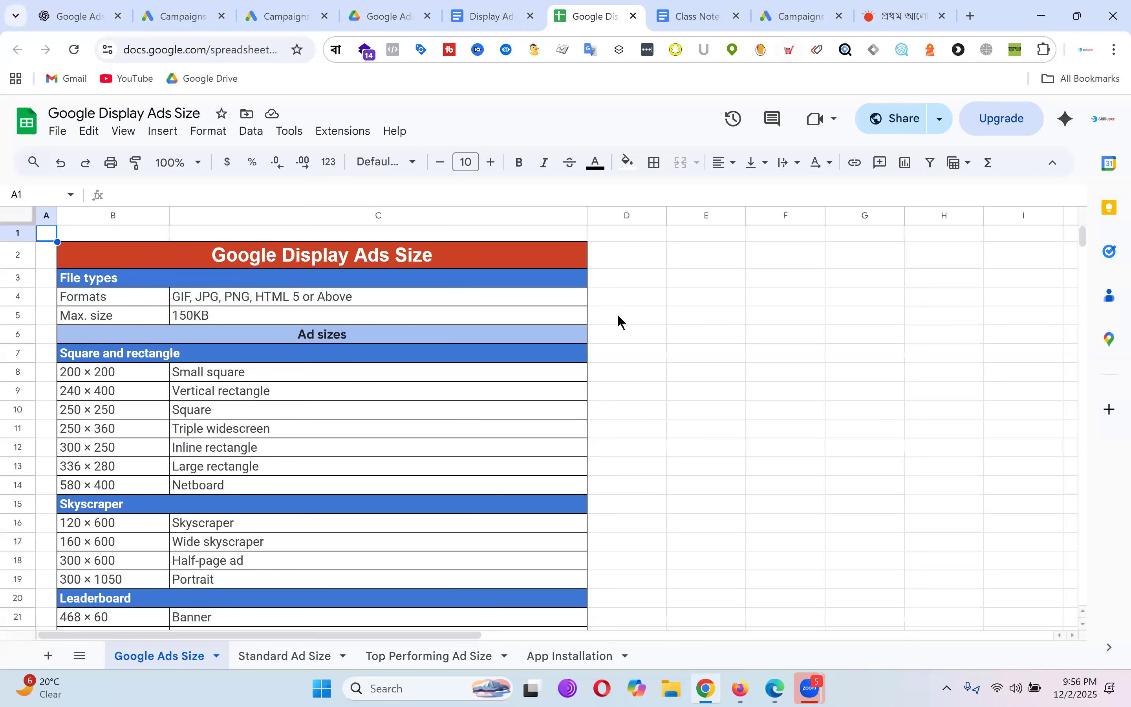
pyautogui.click(722, 8)
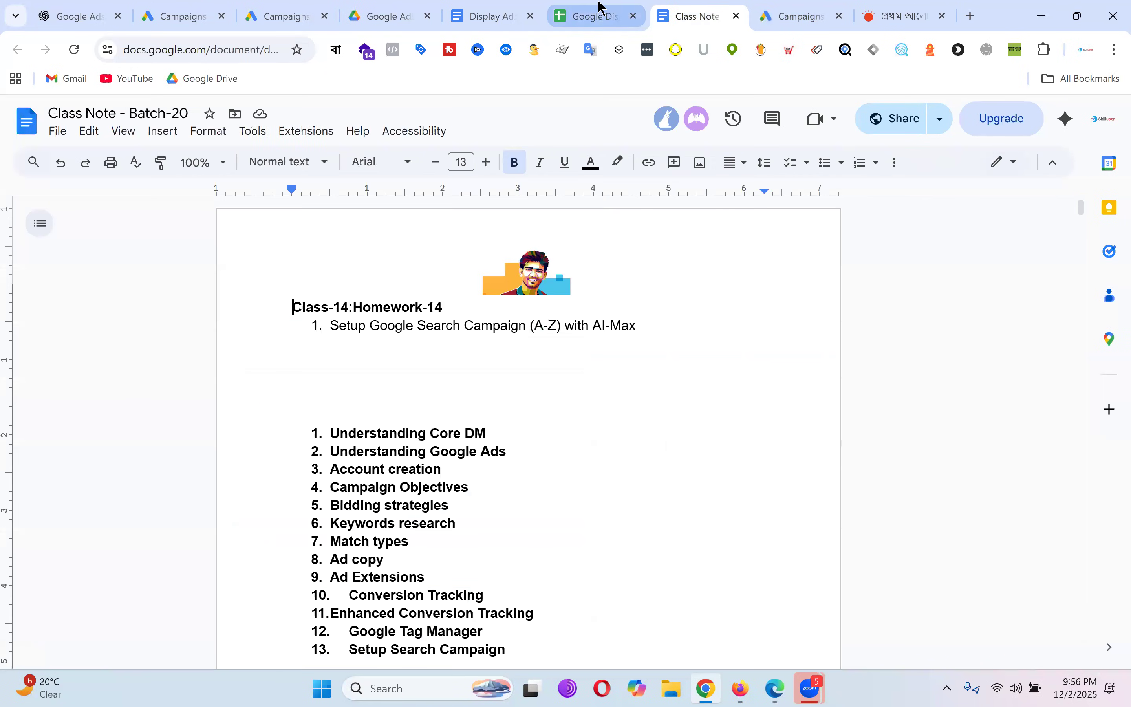
pyautogui.click(599, 8)
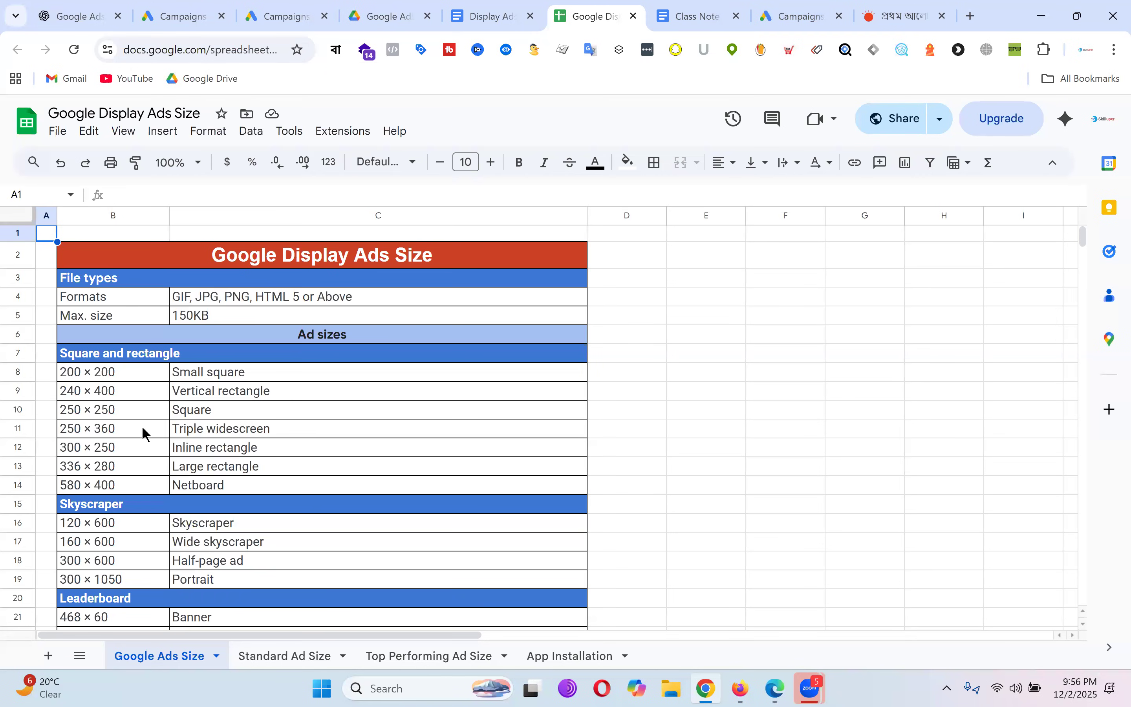
pyautogui.scroll(-5, 307, 363)
pyautogui.scroll(3, 306, 363)
pyautogui.scroll(3, 309, 370)
pyautogui.scroll(-4, 308, 369)
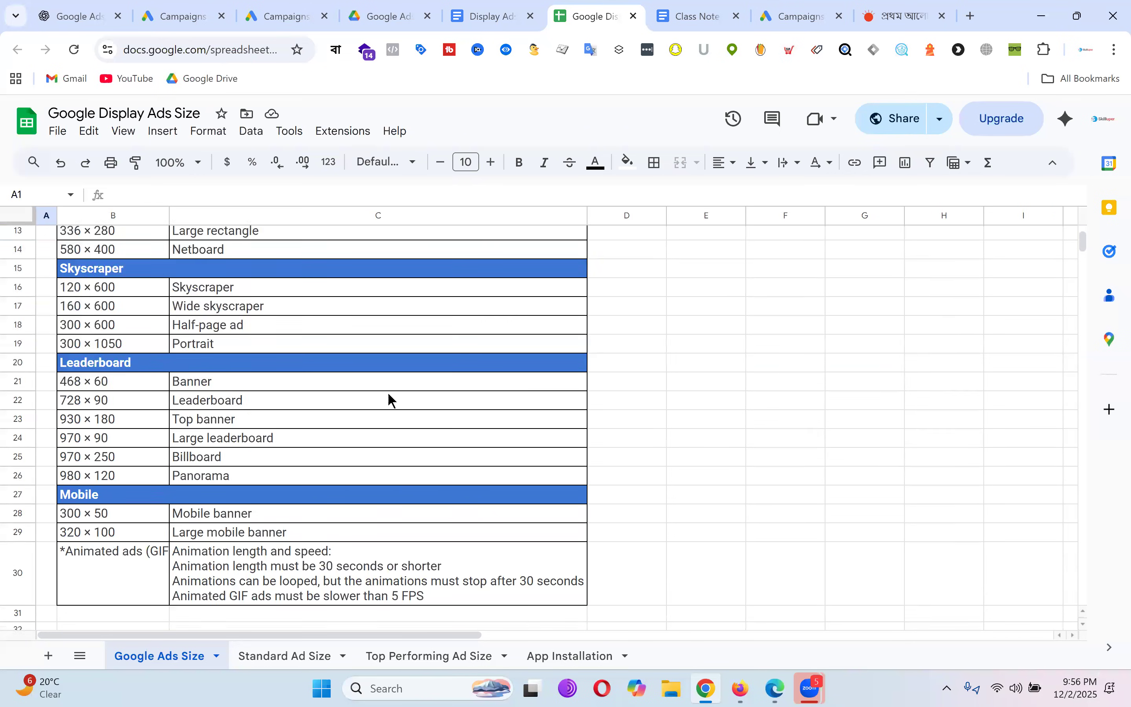
pyautogui.scroll(4, 386, 397)
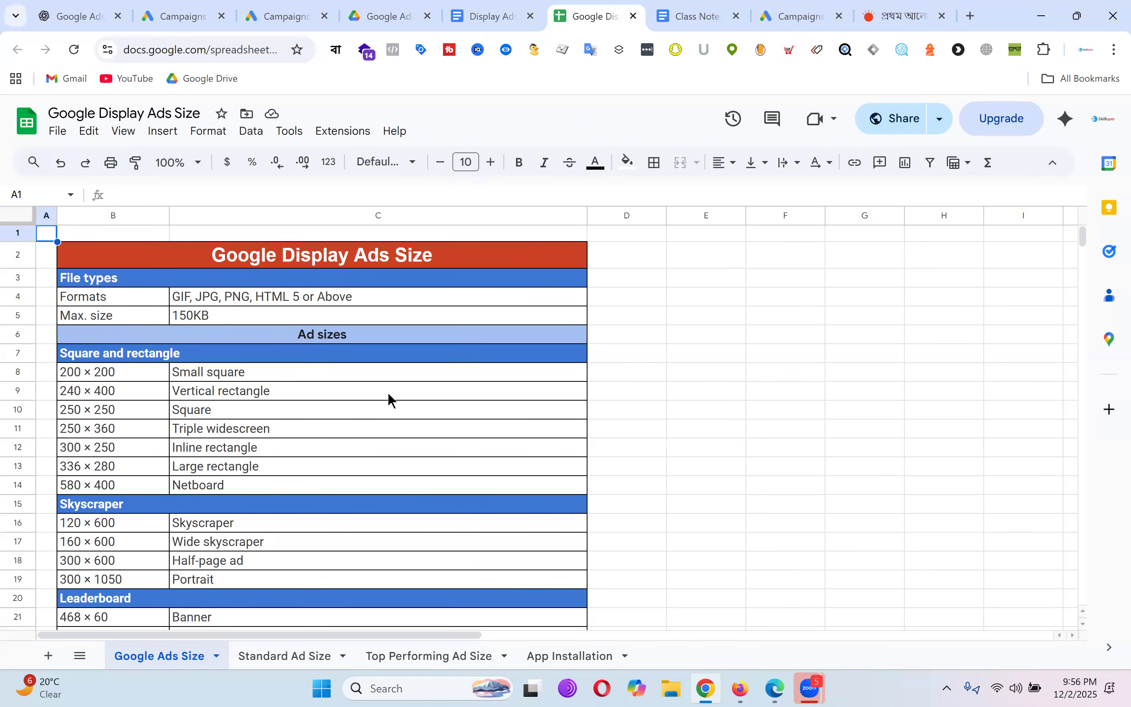
pyautogui.scroll(-8, 390, 397)
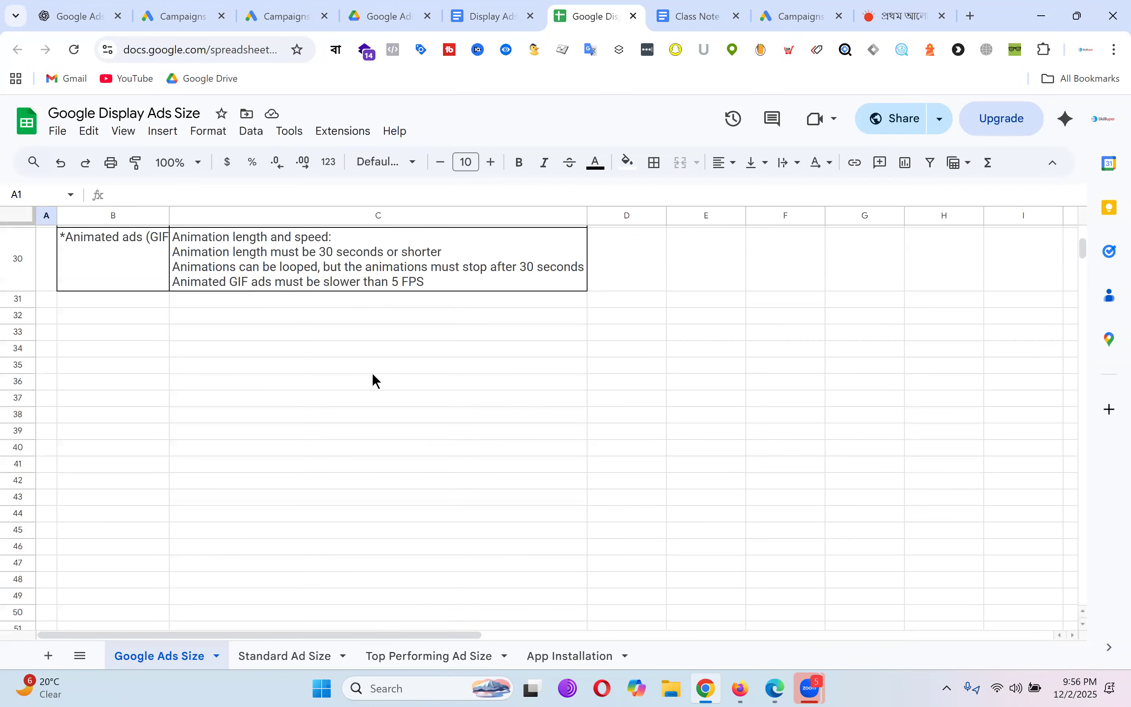
pyautogui.scroll(8, 437, 348)
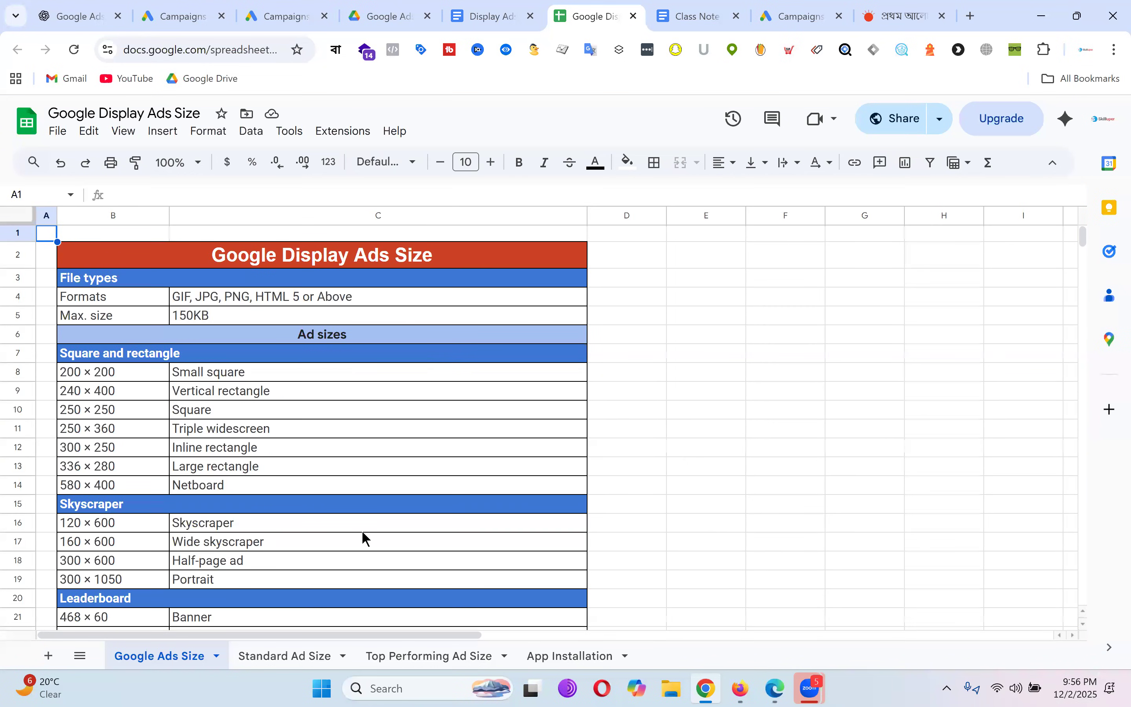
# Step: Check the Standard Ad Size sheet, then go back through the full list on the Google Ads Size sheet
pyautogui.click(308, 657)
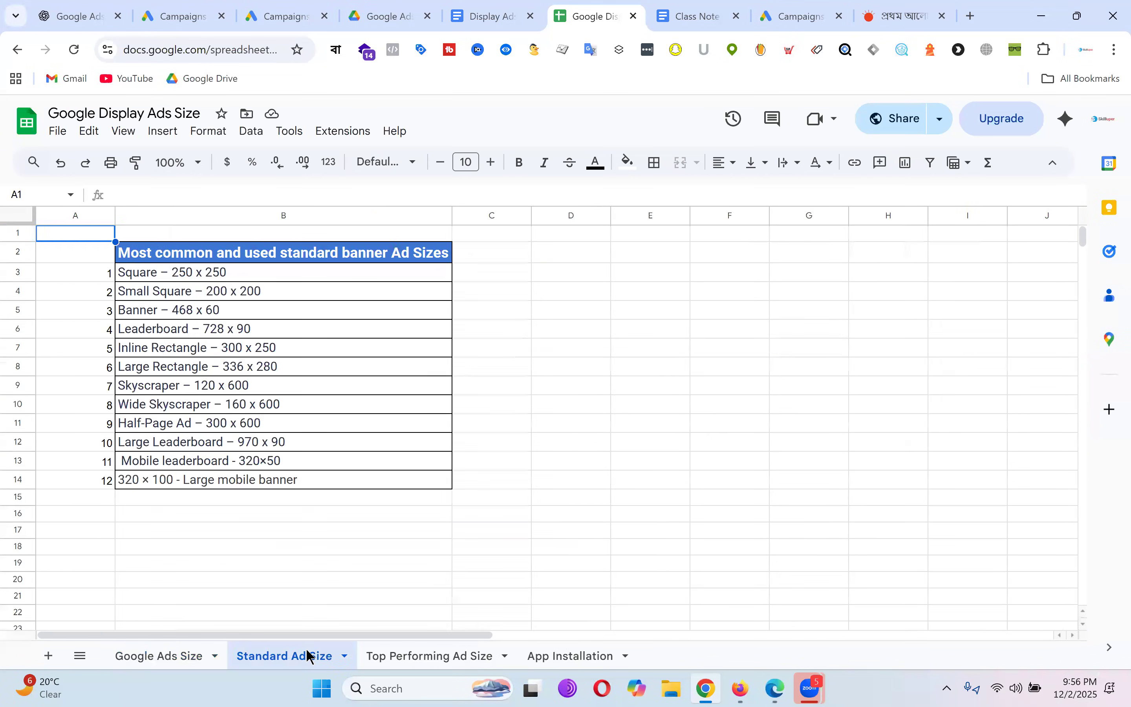
pyautogui.click(182, 658)
pyautogui.scroll(-6, 262, 343)
pyautogui.scroll(6, 391, 417)
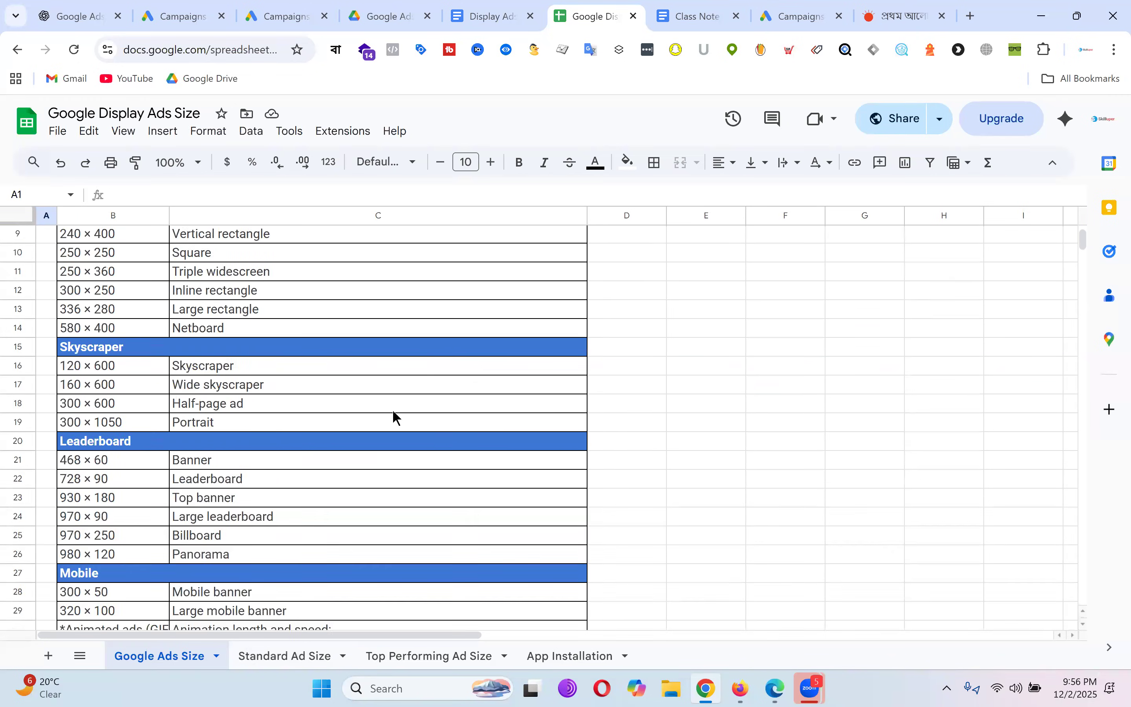
# Step: Highlight the Formats row B4:C4 and the ad size range B8:C28 for review, then clear the range selection
pyautogui.moveTo(167, 296); pyautogui.dragTo(372, 303)
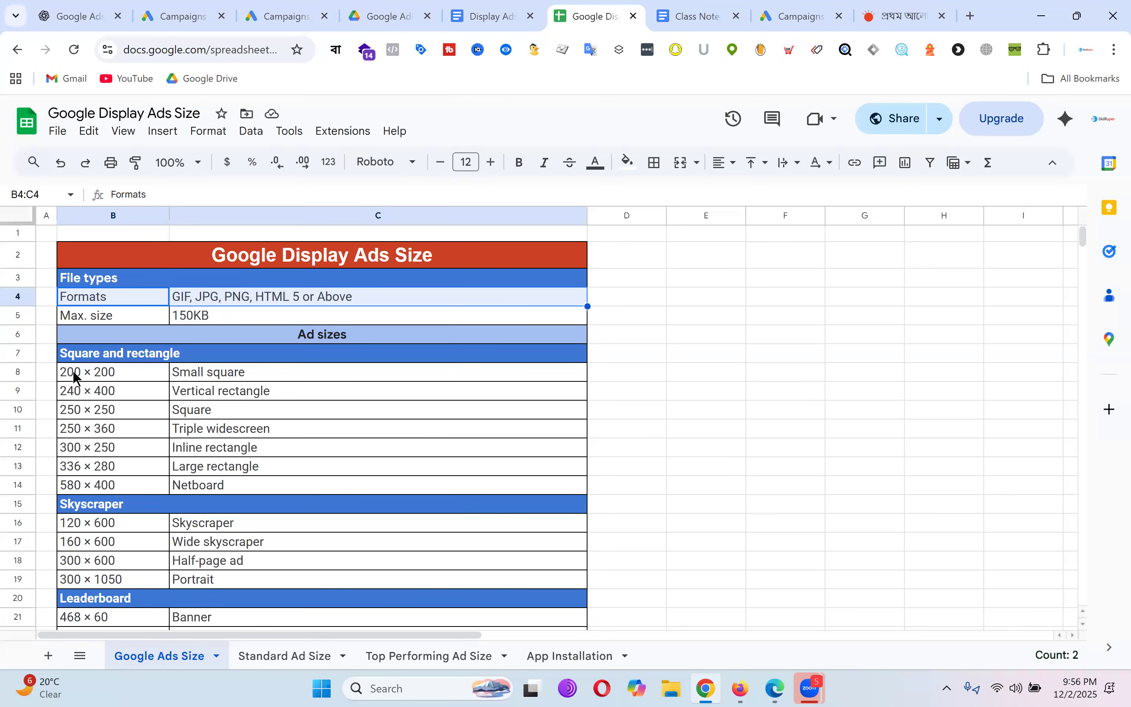
pyautogui.moveTo(74, 378); pyautogui.dragTo(156, 538)
pyautogui.scroll(4, 173, 508)
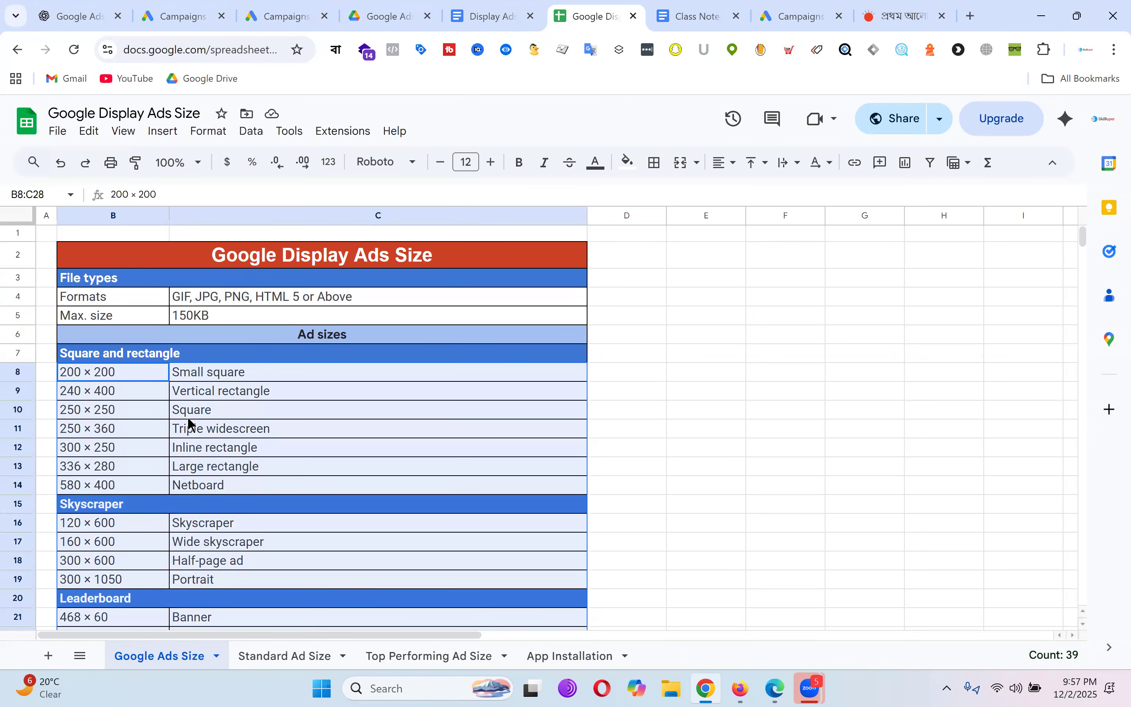
pyautogui.click(513, 393)
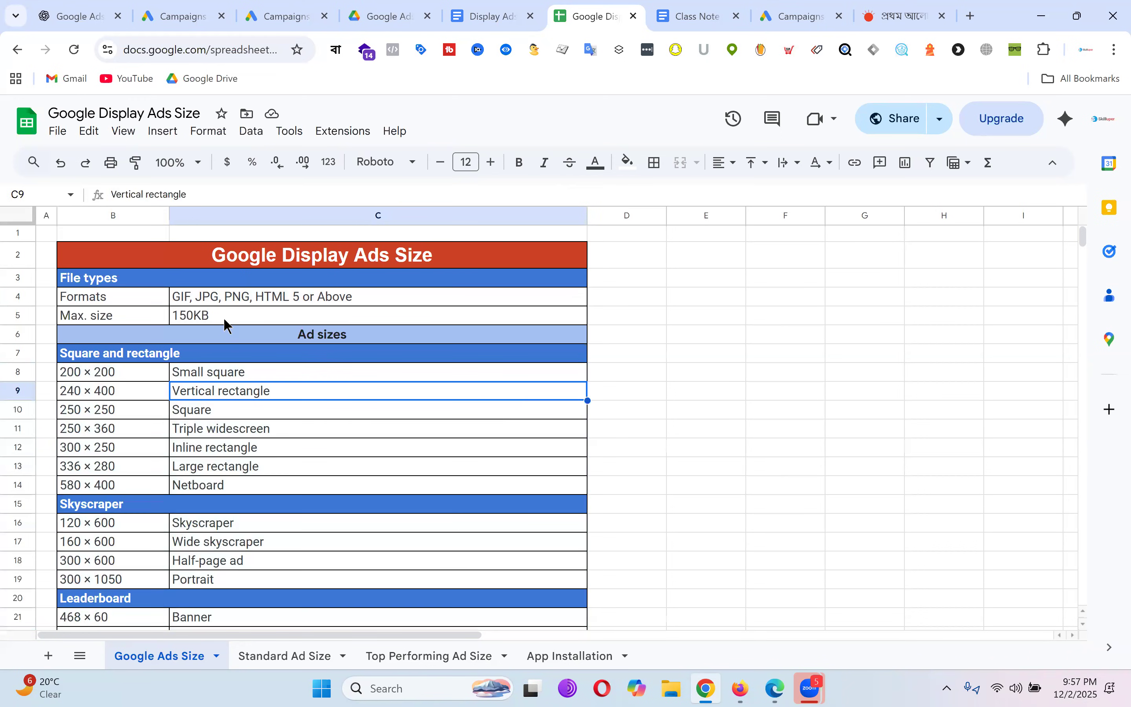
# Step: Highlight the maximum file size in C5 and the ad sizes with animation rules in B8:C30
pyautogui.click(235, 323)
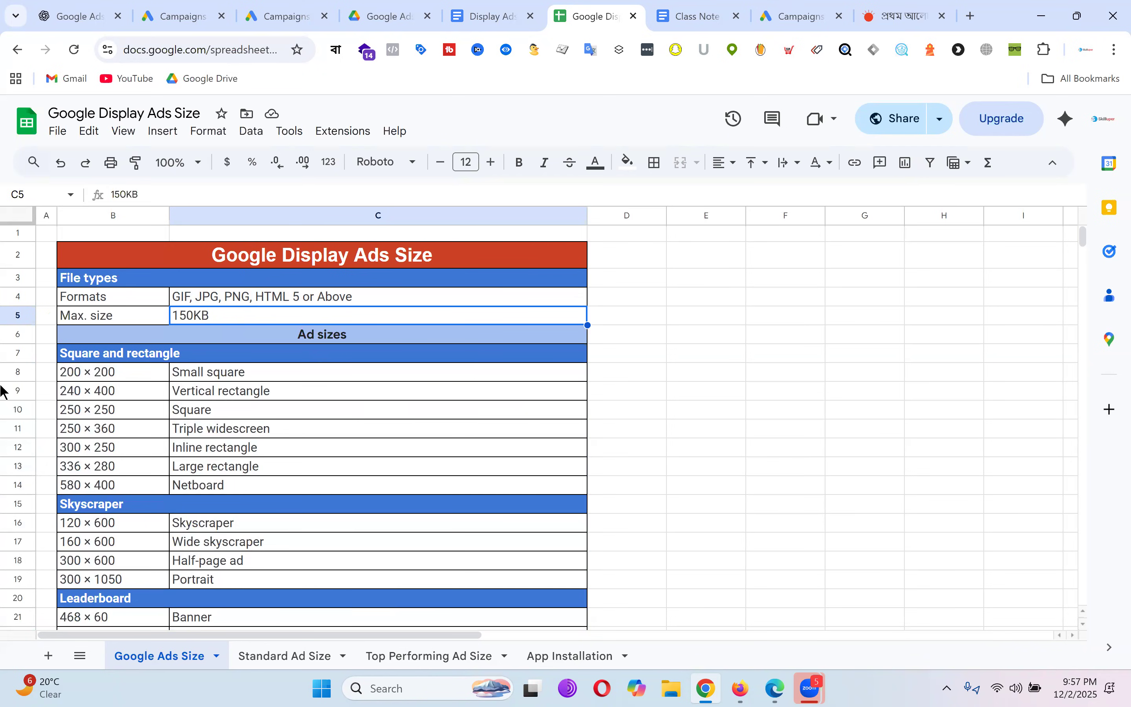
pyautogui.moveTo(132, 374); pyautogui.dragTo(143, 505)
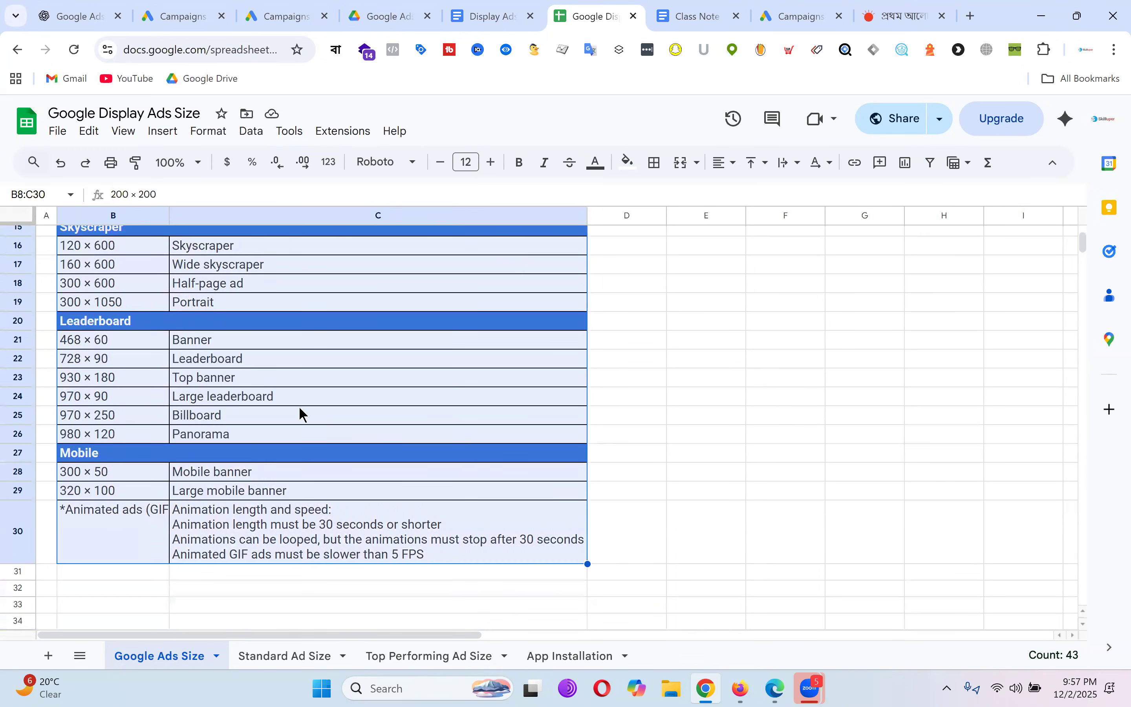
pyautogui.scroll(5, 305, 399)
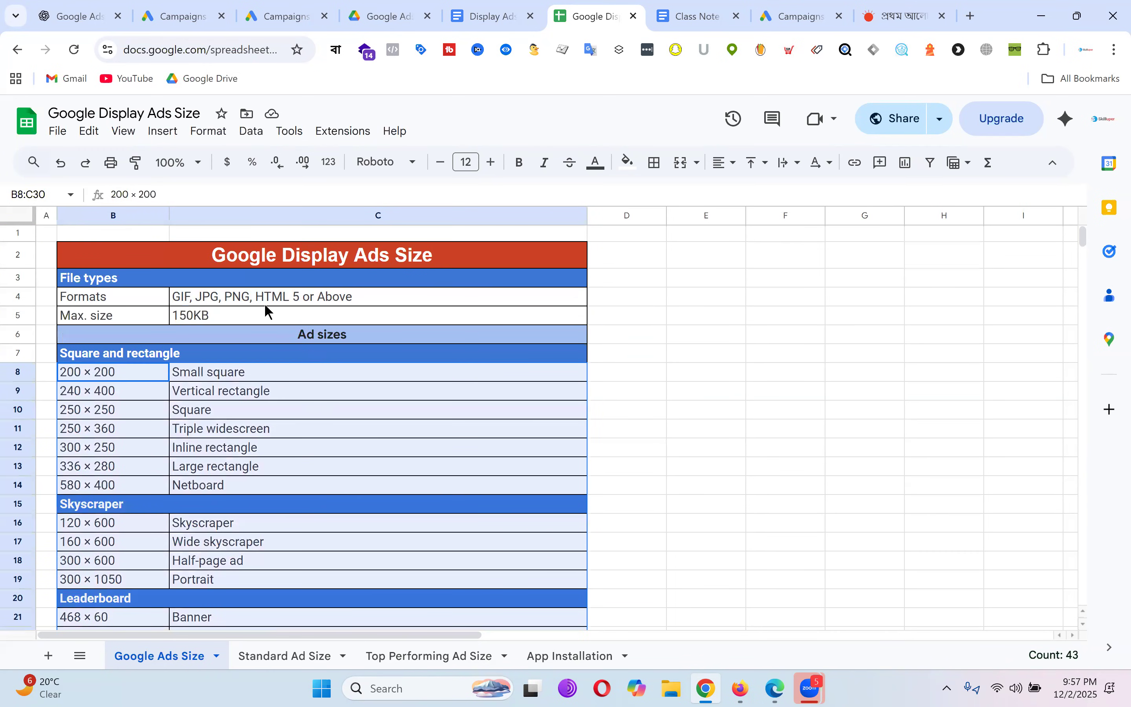
# Step: Point out the maximum file size in C5, highlight B8:C21, and review the ad size list down to the animated ad rules
pyautogui.click(240, 312)
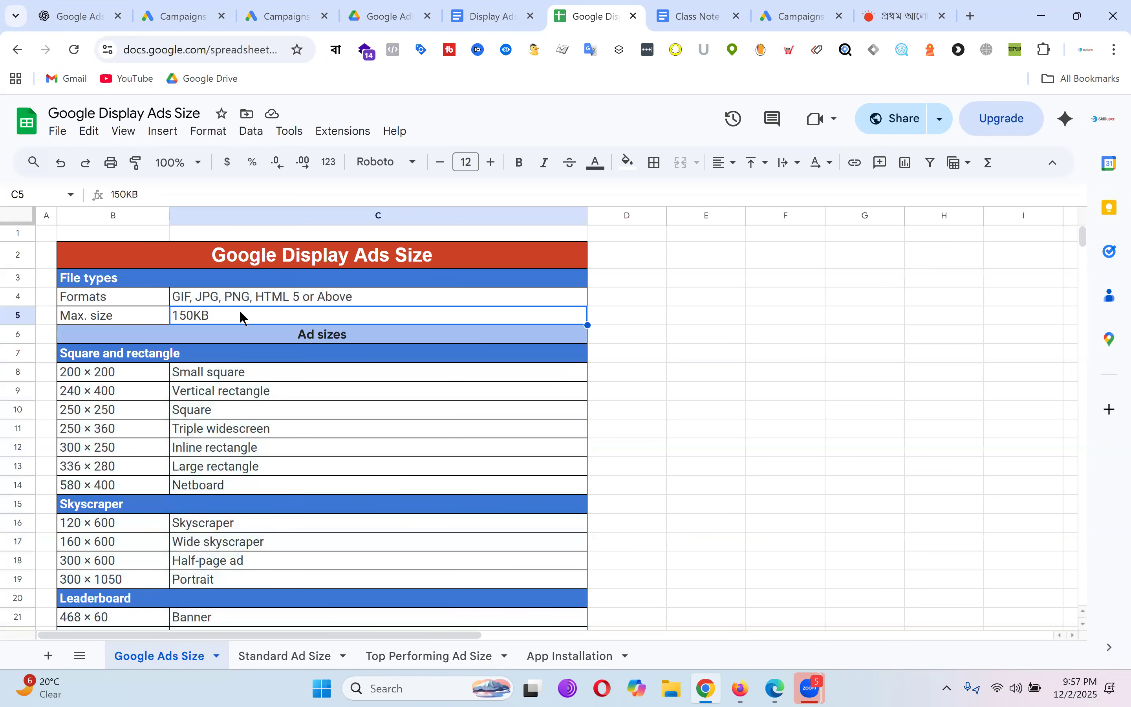
pyautogui.click(115, 377)
pyautogui.moveTo(133, 373); pyautogui.dragTo(125, 626)
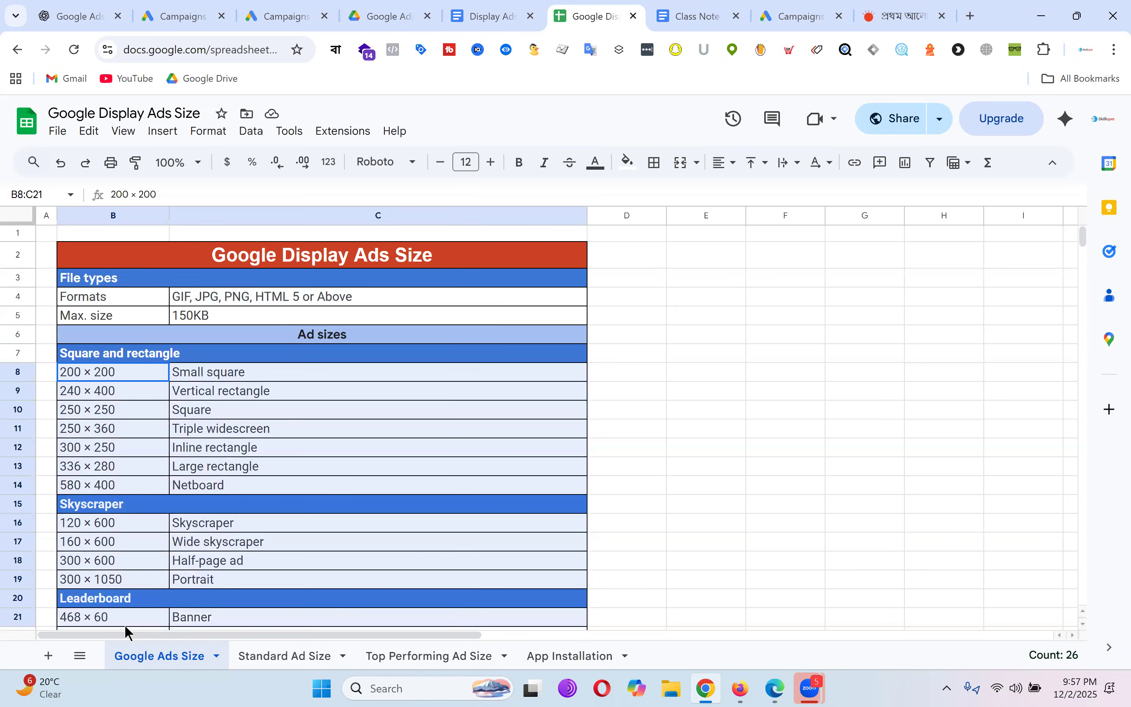
pyautogui.click(365, 463)
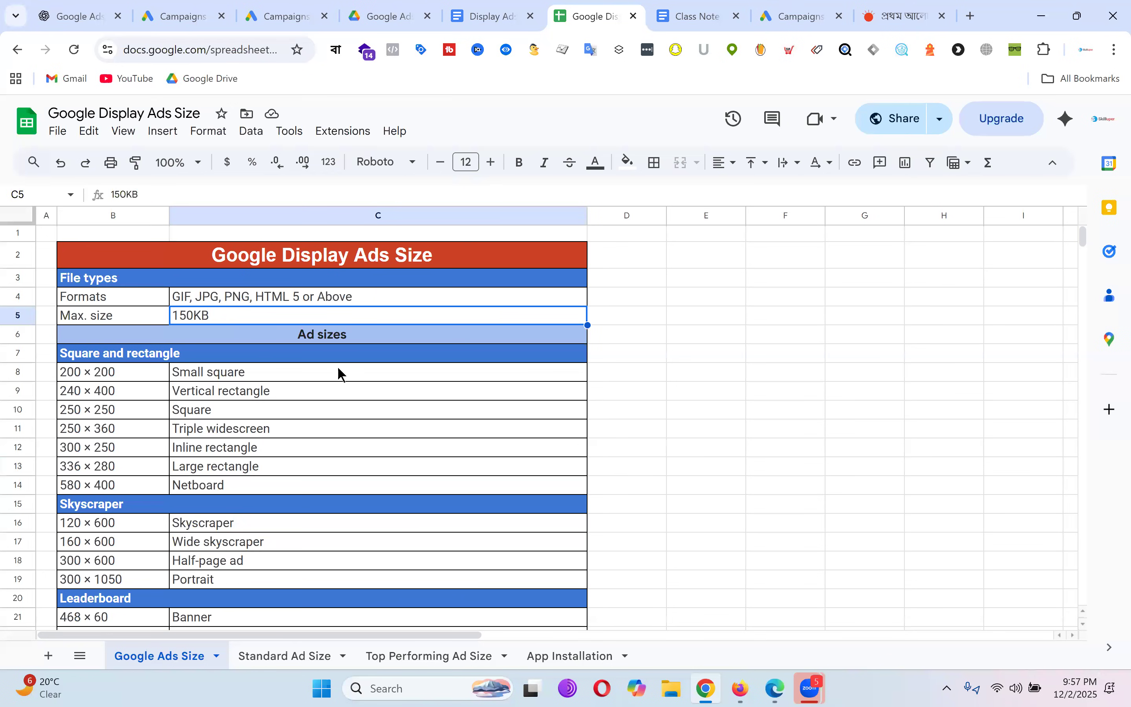
pyautogui.scroll(-5, 337, 381)
pyautogui.scroll(5, 338, 386)
pyautogui.scroll(-5, 235, 408)
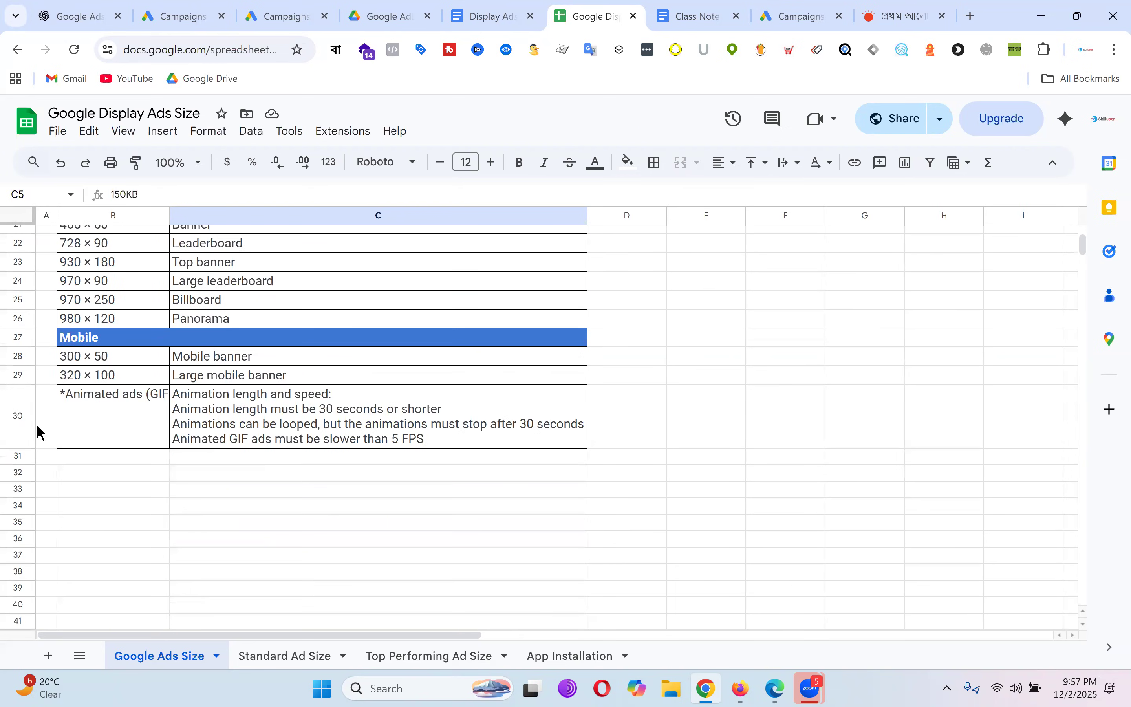
pyautogui.scroll(5, 53, 404)
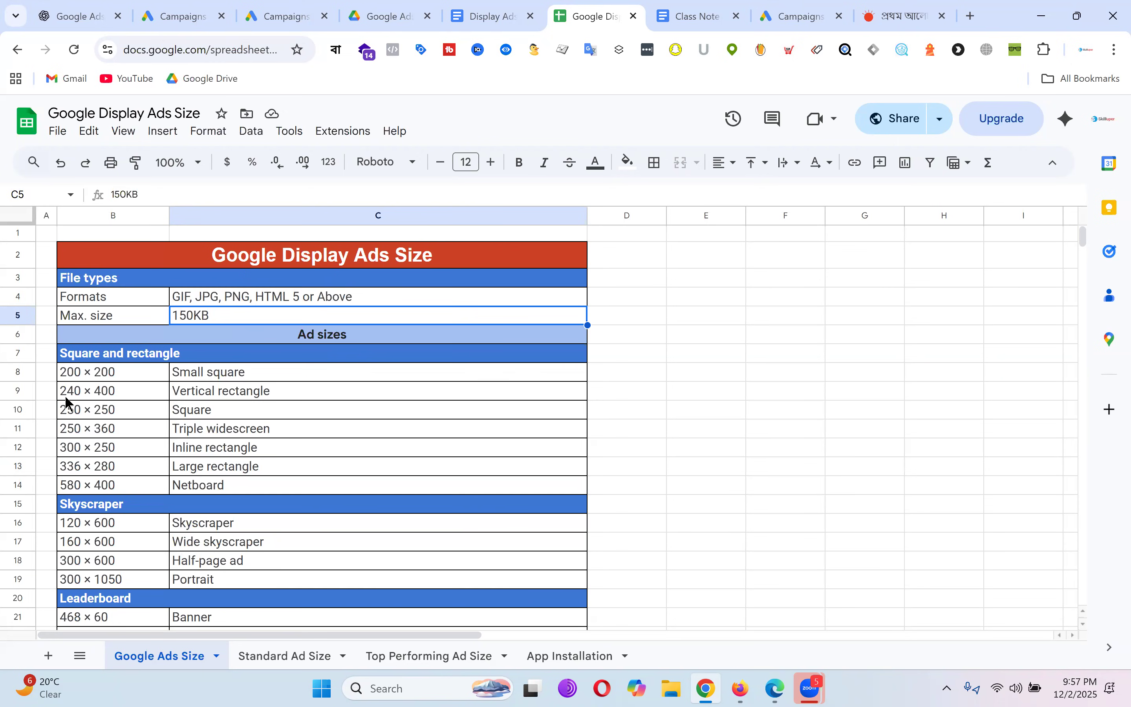
# Step: Open the Standard Ad Size sheet and highlight its list of common banner sizes in B3:B14, then clear the range selection
pyautogui.click(300, 645)
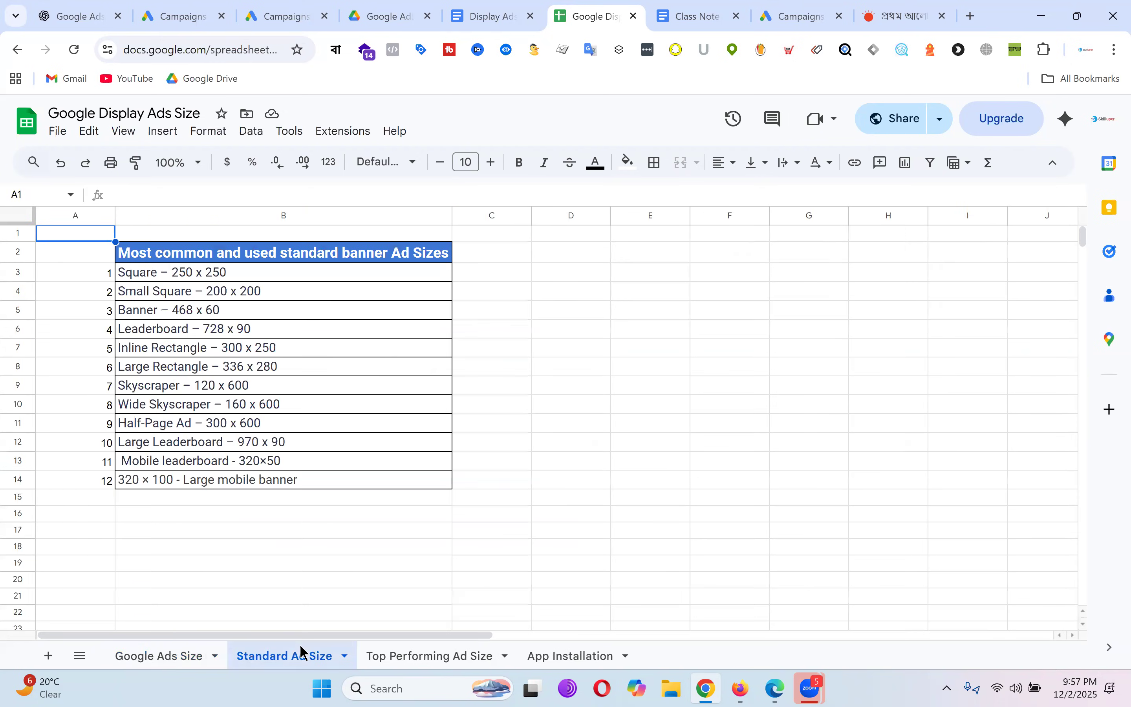
pyautogui.moveTo(263, 278); pyautogui.dragTo(276, 478)
pyautogui.click(383, 466)
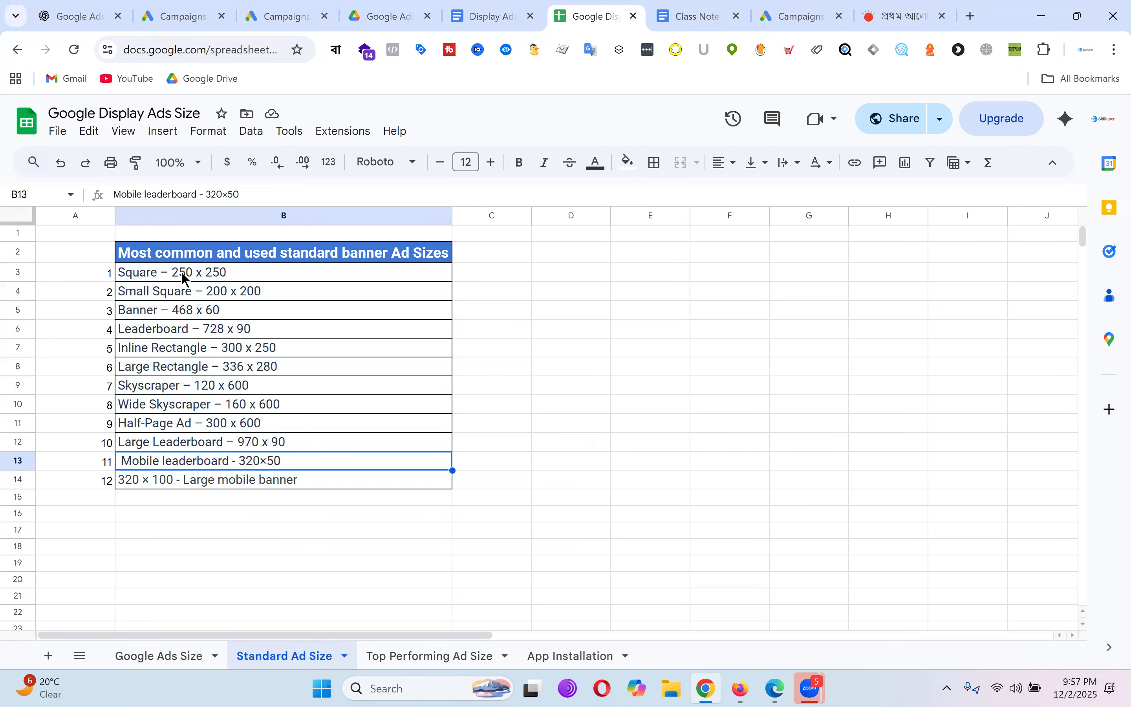
# Step: Switch to the Prothom Alo news site and examine the banner placements down the homepage, then return to its start
pyautogui.click(905, 15)
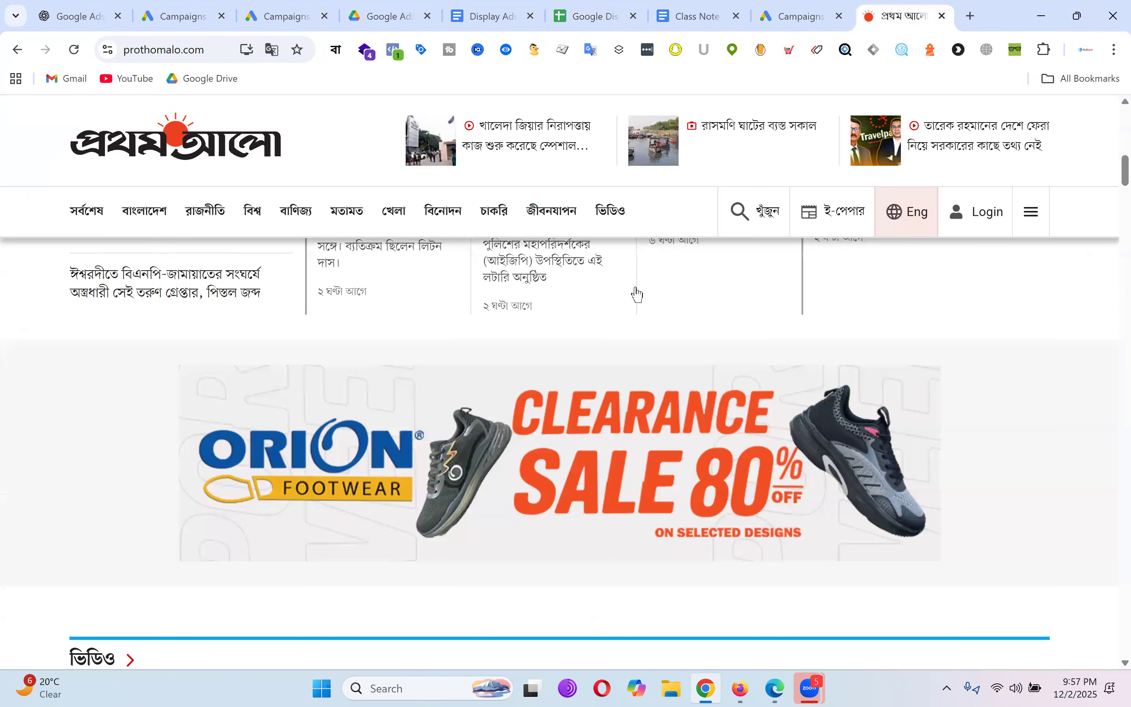
pyautogui.scroll(15, 799, 395)
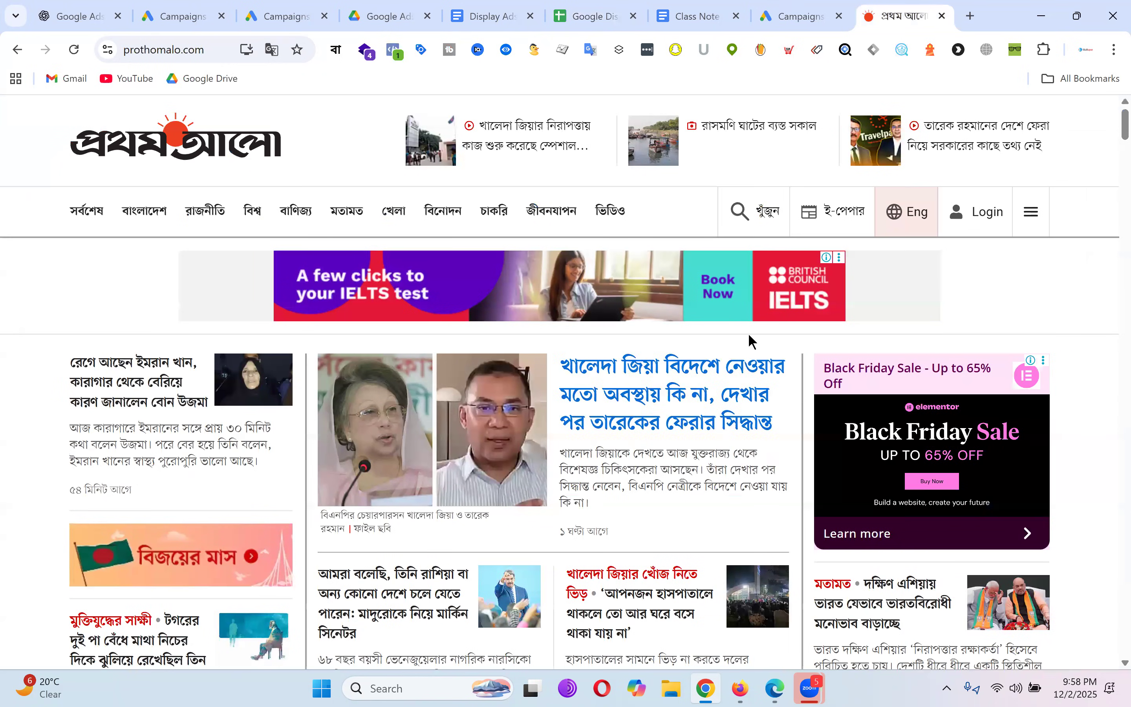
pyautogui.scroll(-12, 749, 355)
pyautogui.scroll(-8, 750, 374)
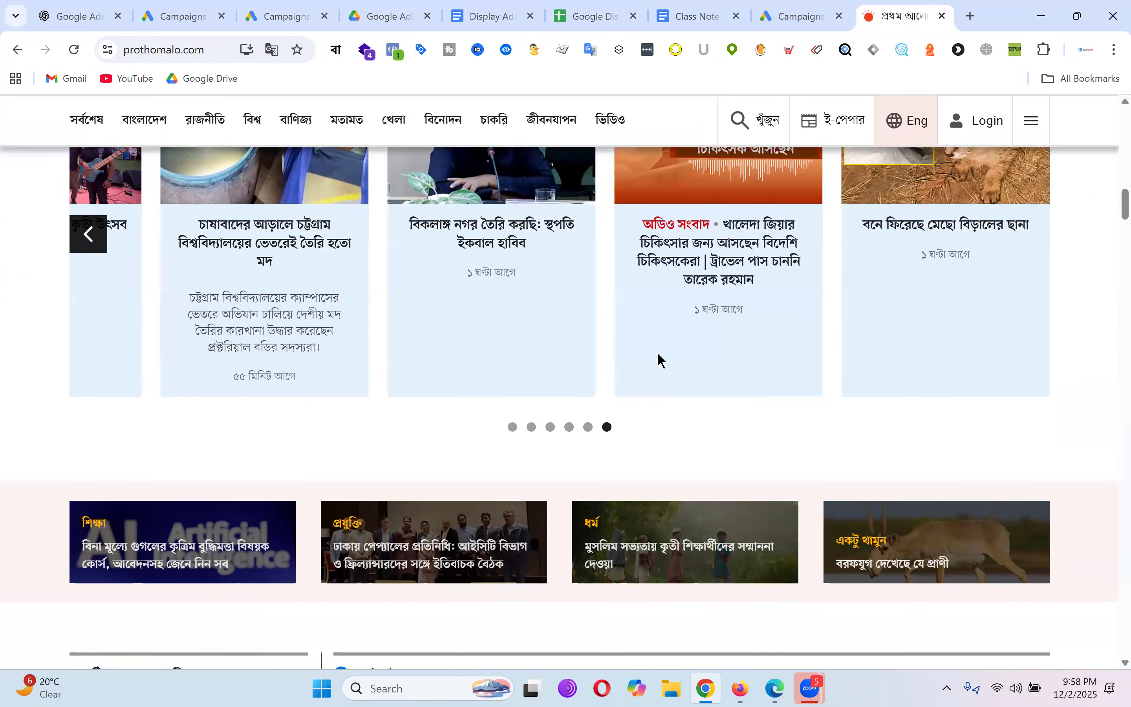
pyautogui.scroll(-5, 664, 361)
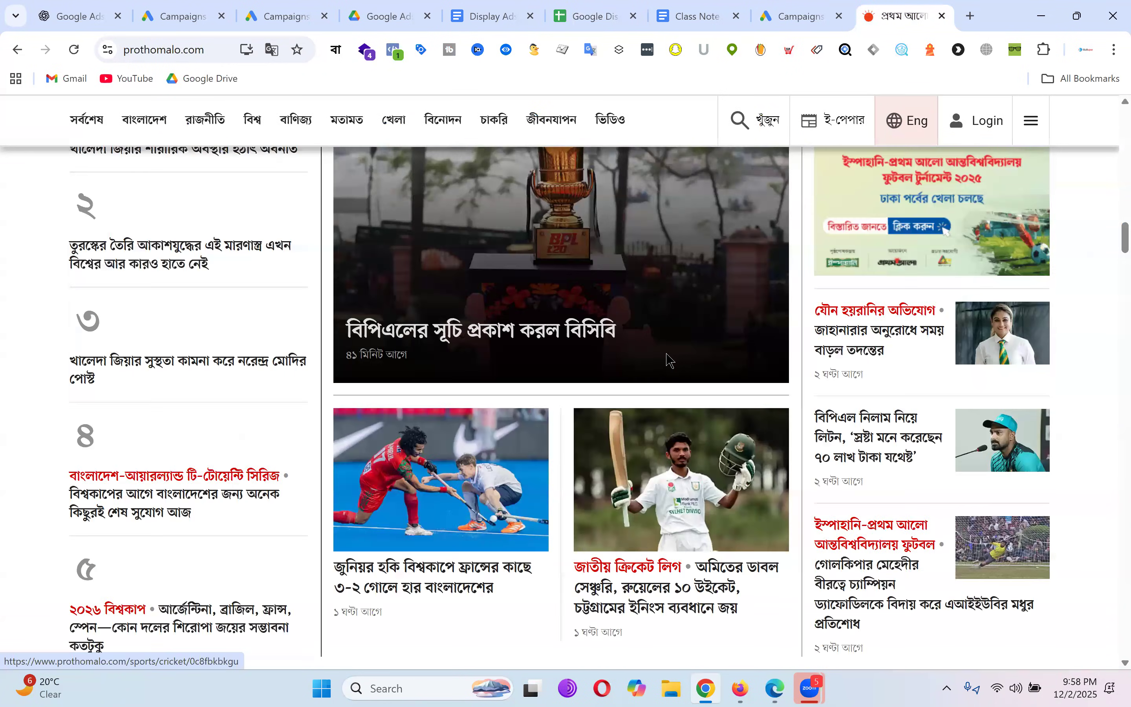
pyautogui.scroll(5, 672, 359)
pyautogui.scroll(15, 672, 359)
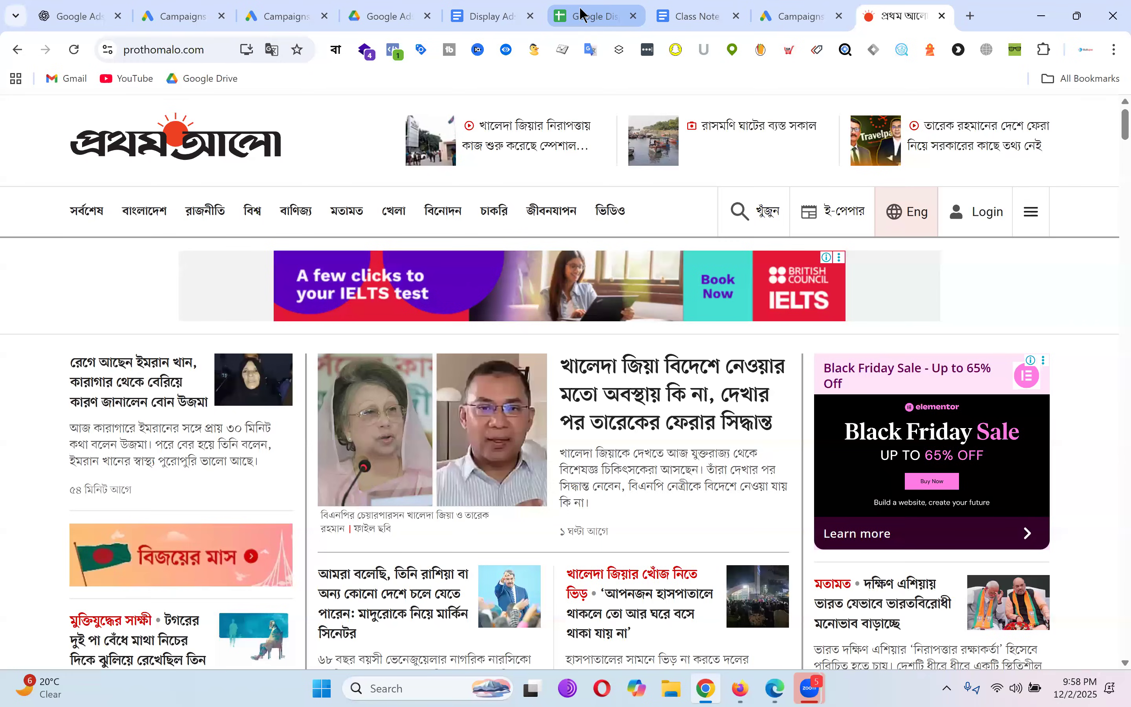
# Step: Return to the spreadsheet and highlight the top performing banner sizes in B3:B8 on the Top Performing Ad Size sheet
pyautogui.hotkey('ctrl', '6')
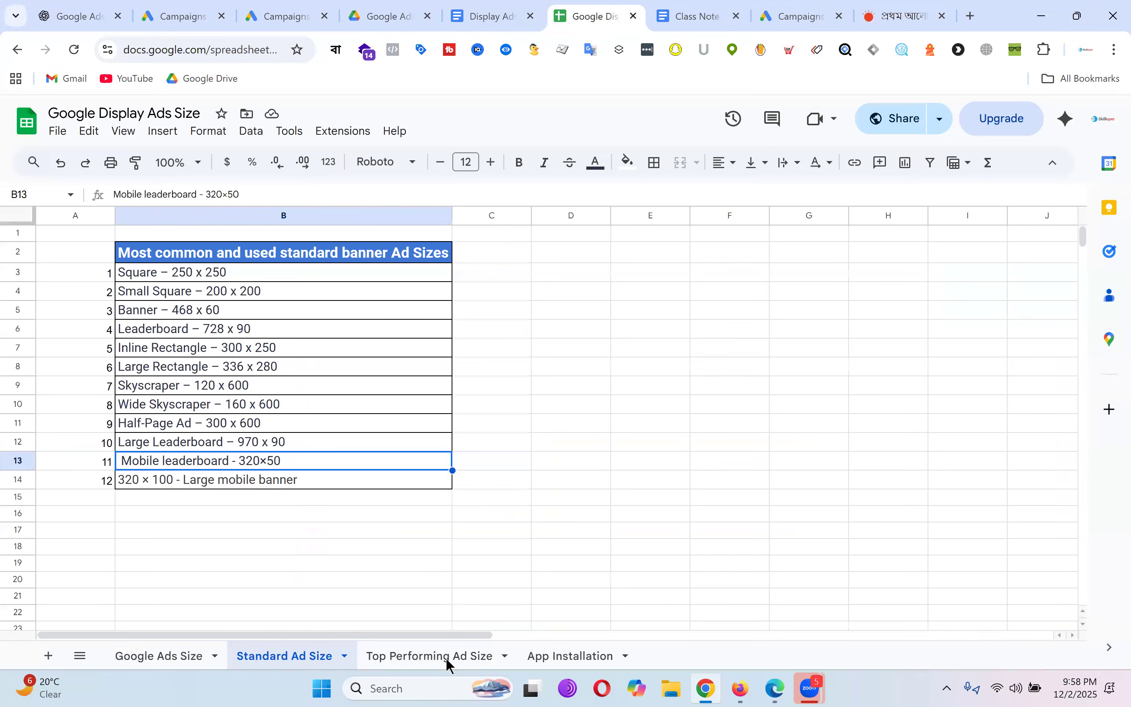
pyautogui.click(446, 658)
pyautogui.moveTo(354, 272); pyautogui.dragTo(371, 364)
pyautogui.click(574, 369)
pyautogui.moveTo(379, 276); pyautogui.dragTo(363, 369)
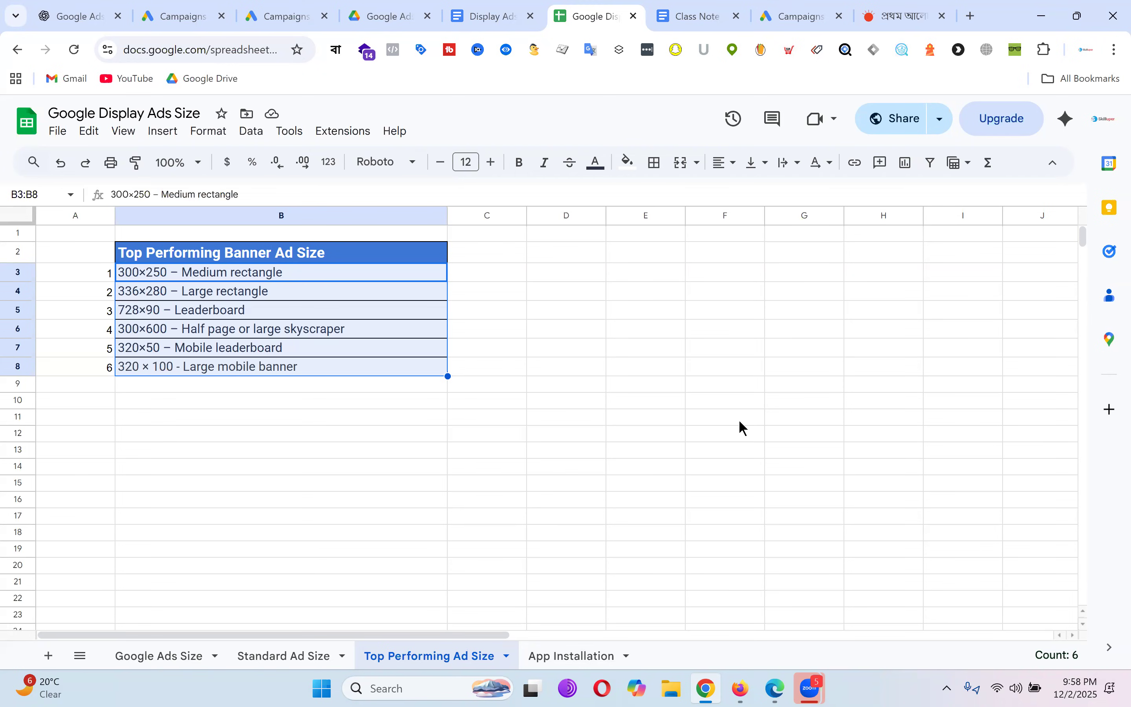
pyautogui.click(609, 347)
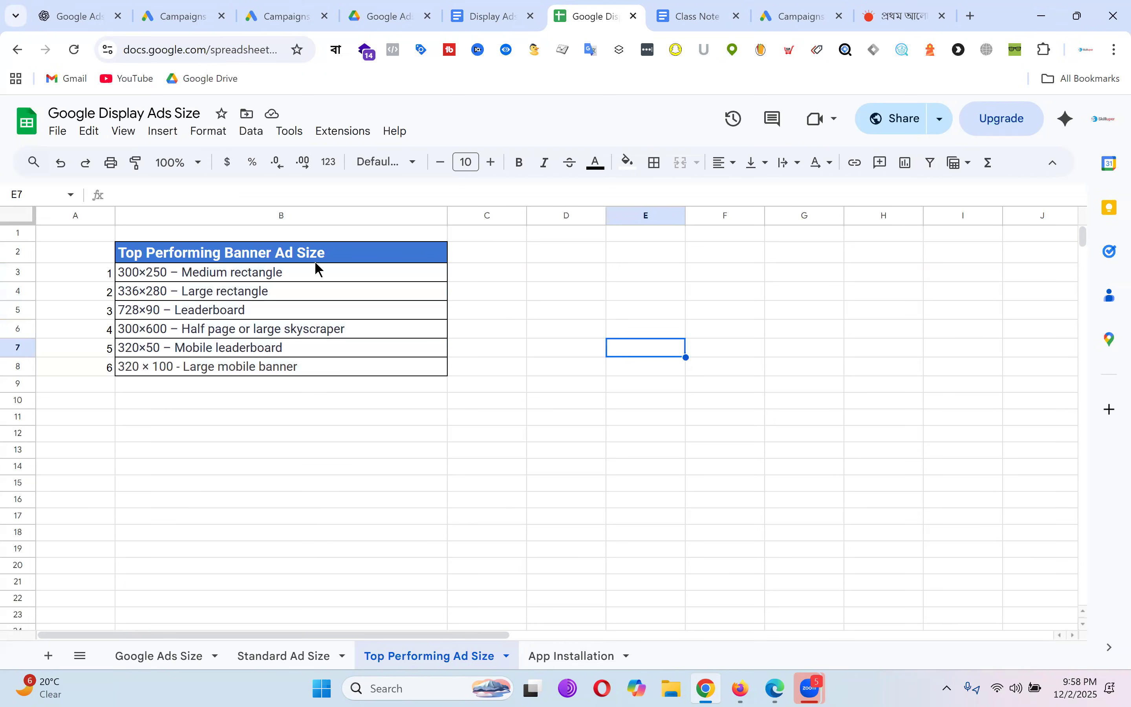
pyautogui.moveTo(316, 269); pyautogui.dragTo(315, 370)
# Step: Switch back to the Prothom Alo homepage and examine the ad placements at its start and further down
pyautogui.click(909, 13)
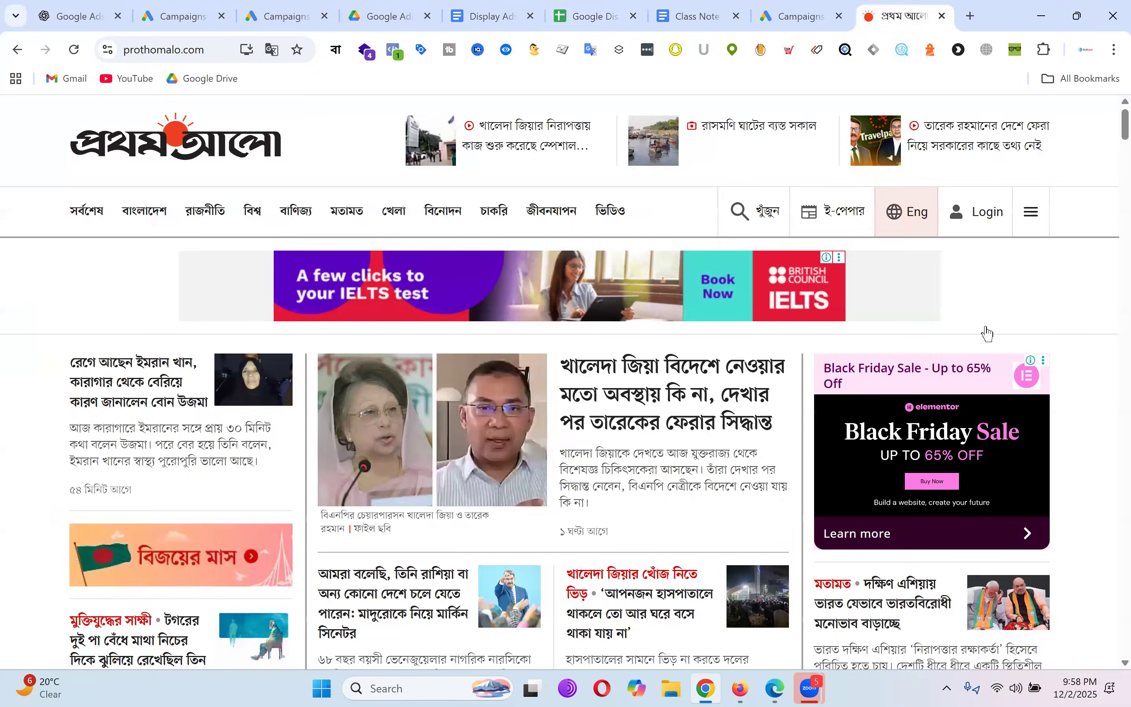
pyautogui.scroll(-10, 470, 452)
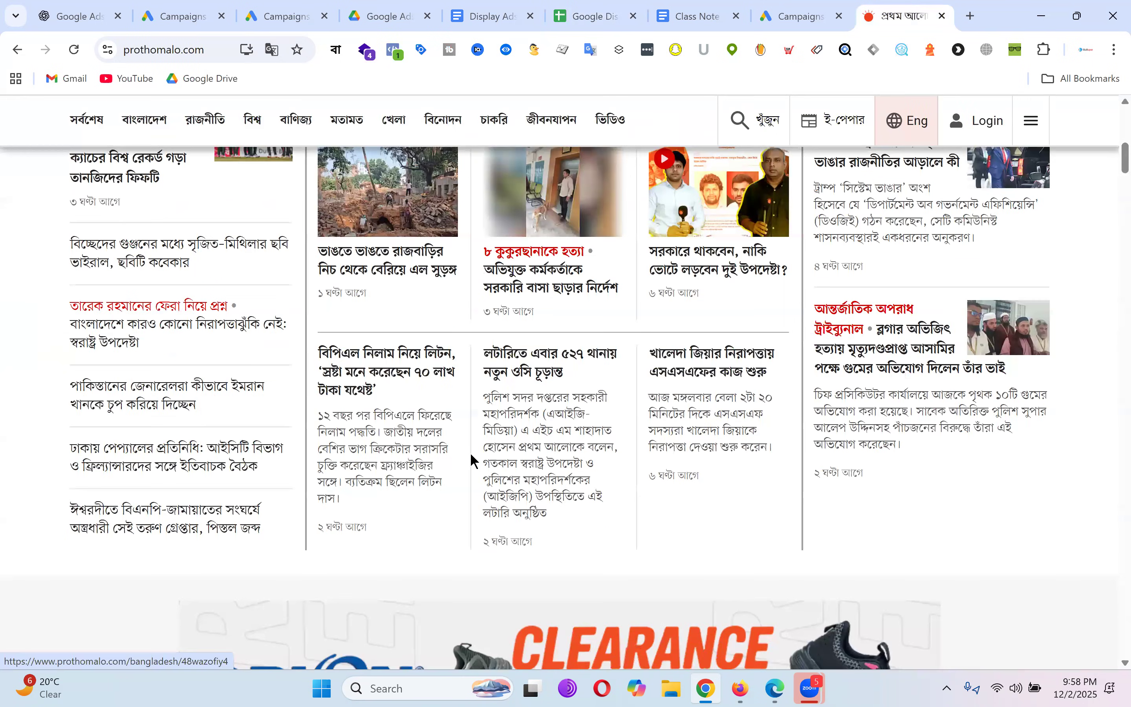
pyautogui.scroll(10, 699, 409)
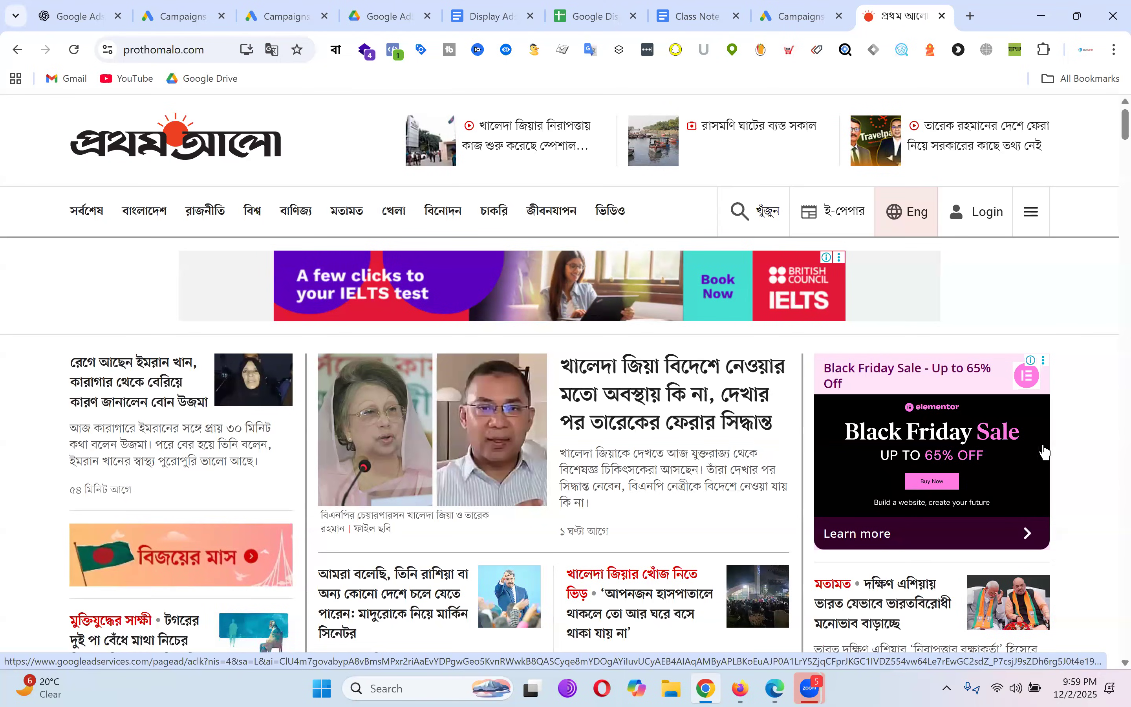
# Step: Check the image sizes on the spreadsheet's App Installation sheet, then go back to the Top Performing Ad Size sheet and deselect its list
pyautogui.click(618, 7)
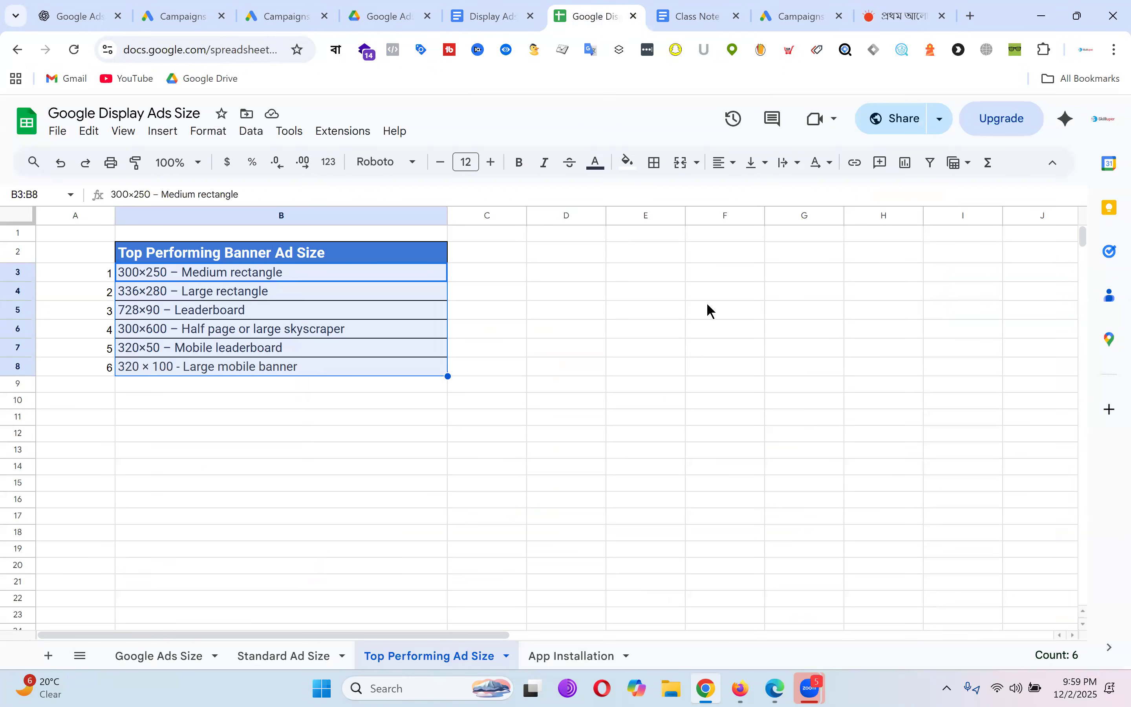
pyautogui.click(595, 651)
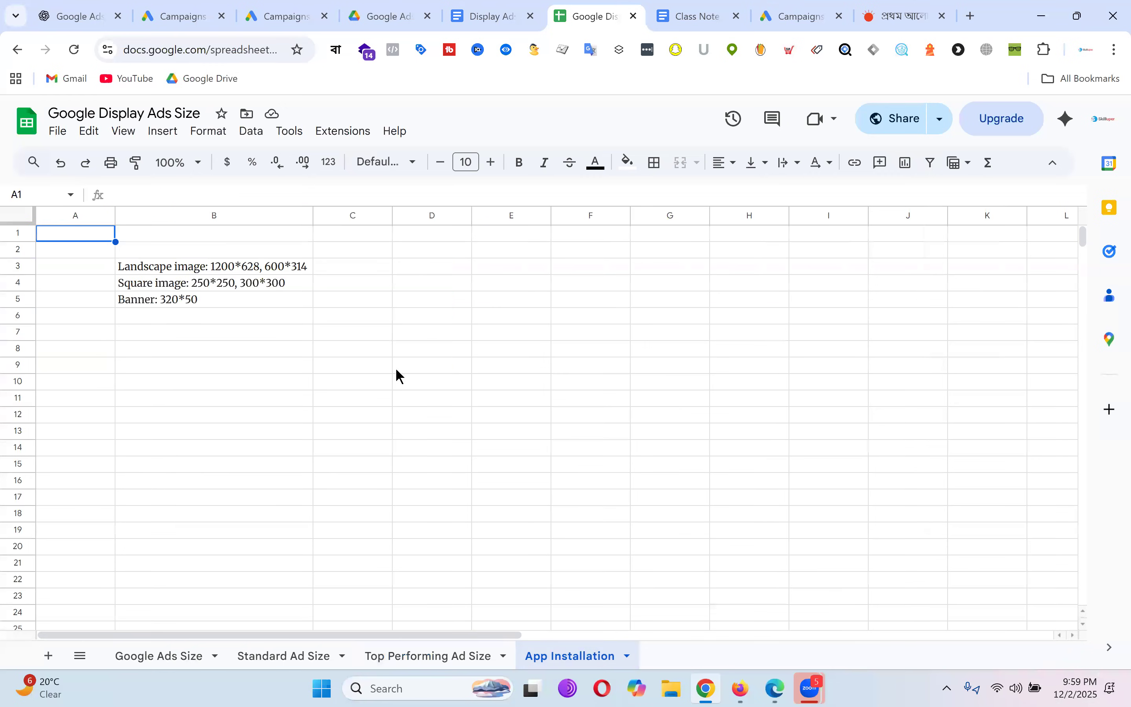
pyautogui.click(433, 656)
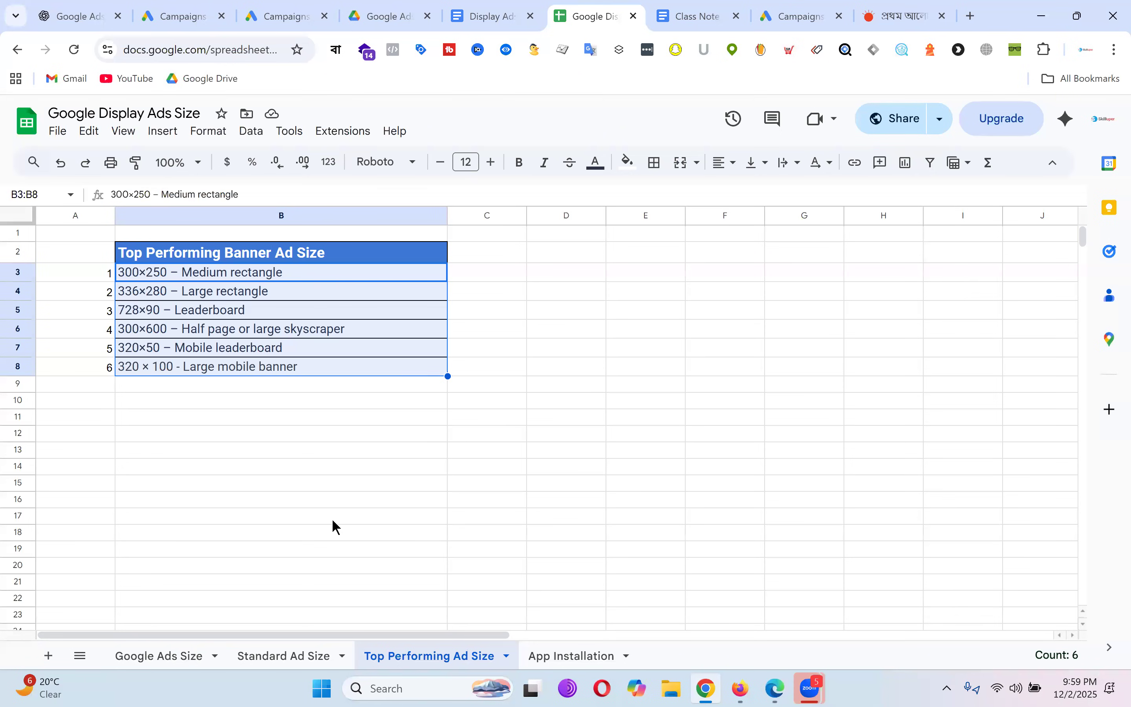
pyautogui.moveTo(561, 379); pyautogui.dragTo(561, 373)
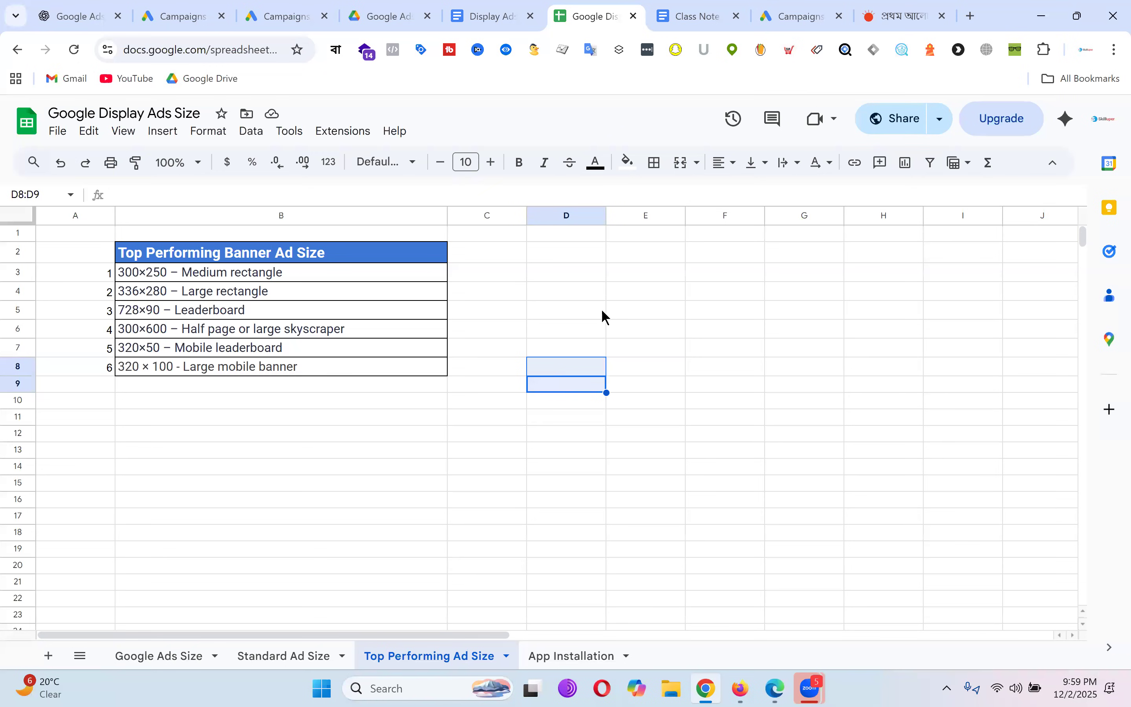
# Step: Highlight the standard sizes B3:B14 on the Standard Ad Size sheet, then glance at the Google Ads campaigns page and return to the spreadsheet
pyautogui.click(183, 656)
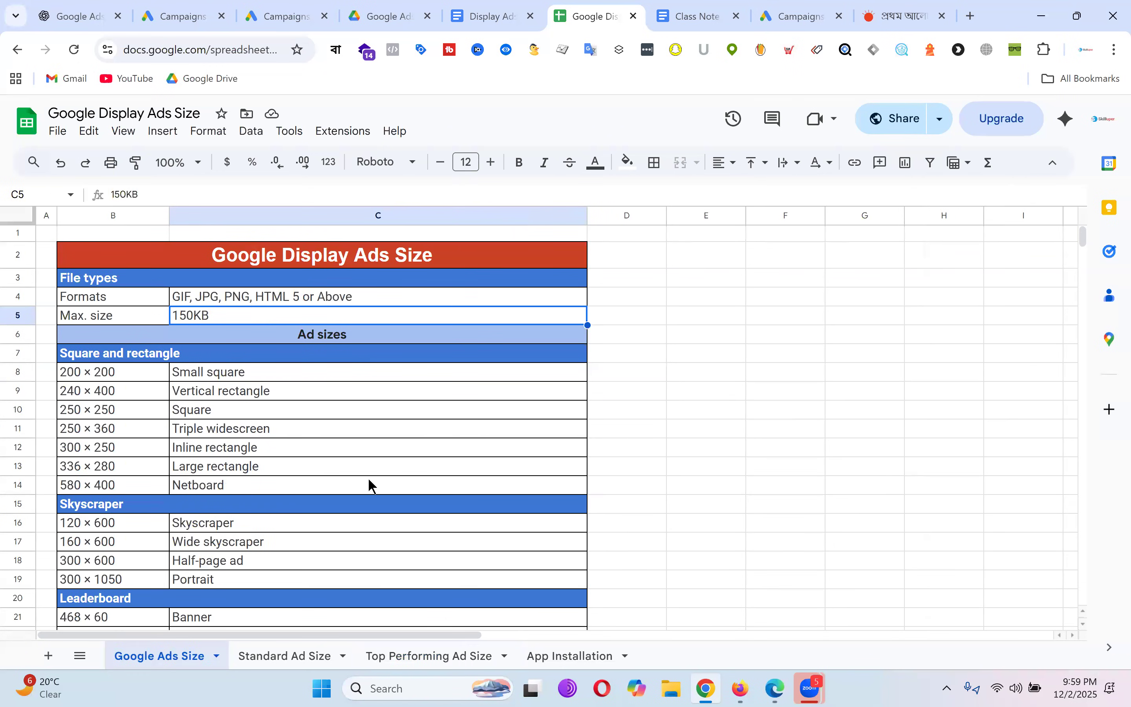
pyautogui.click(296, 655)
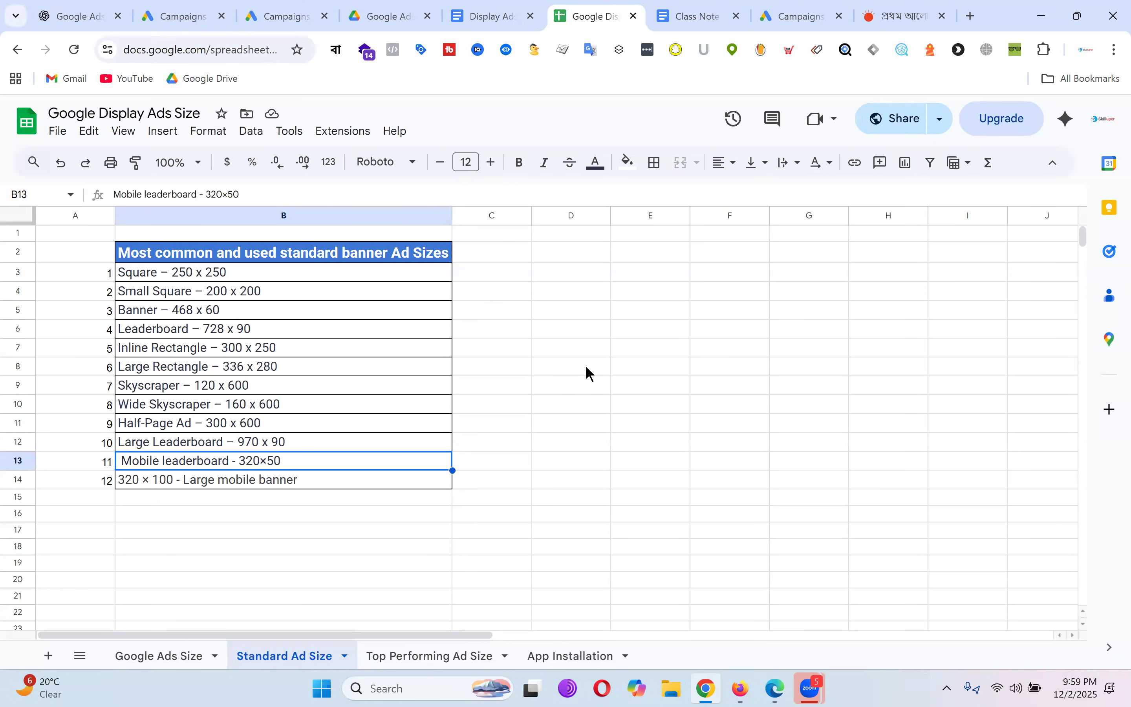
pyautogui.moveTo(347, 271); pyautogui.dragTo(336, 474)
pyautogui.click(692, 425)
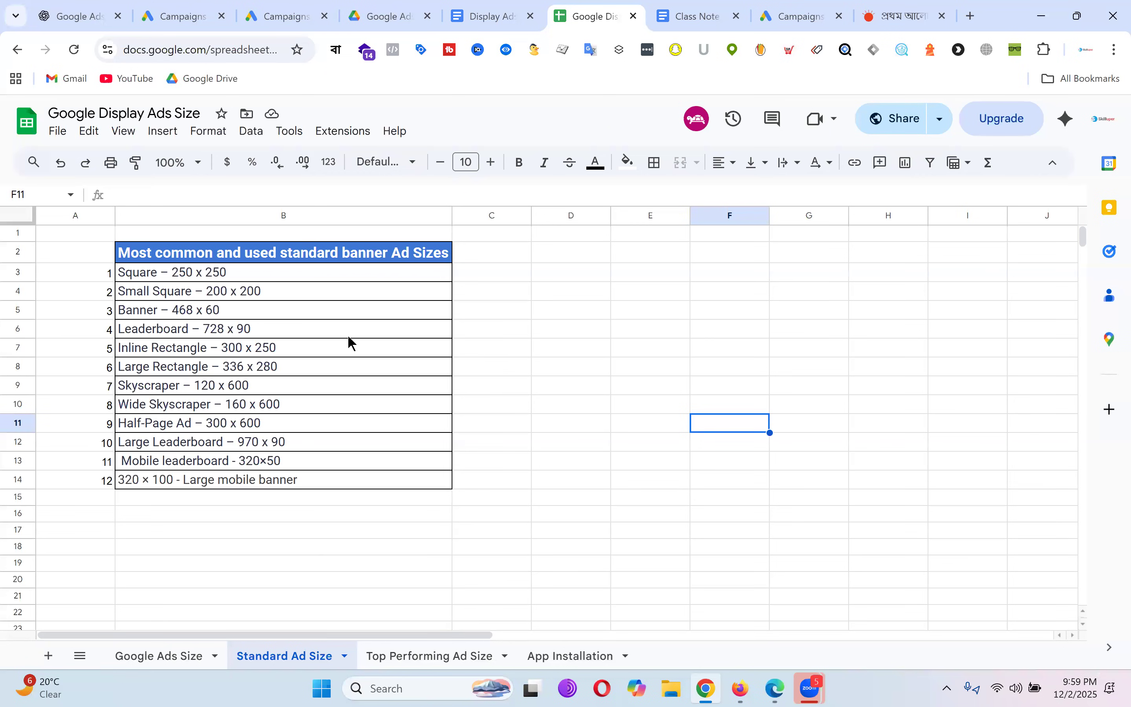
pyautogui.moveTo(339, 273); pyautogui.dragTo(341, 482)
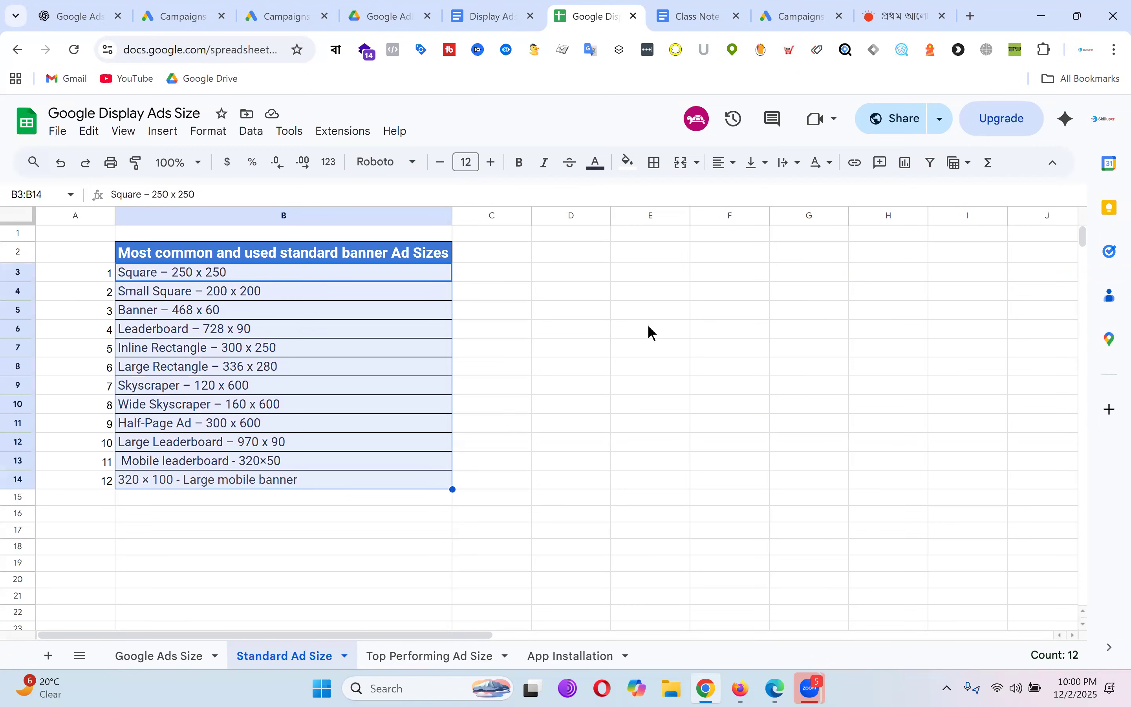
pyautogui.click(823, 8)
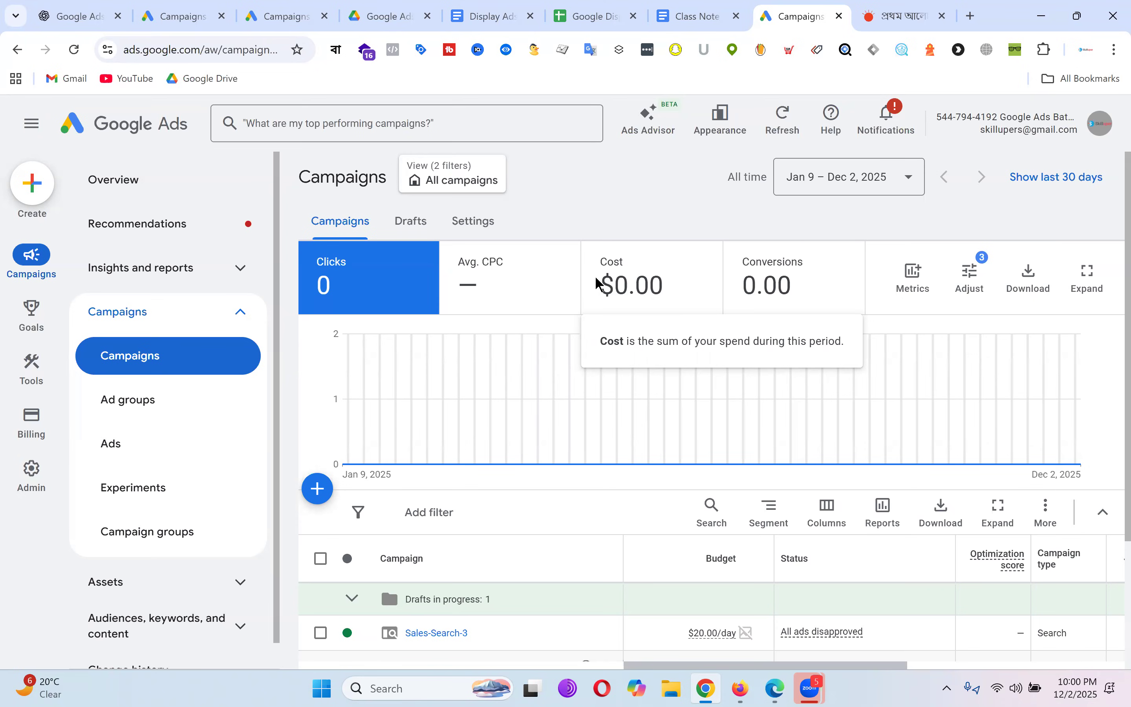
pyautogui.click(592, 16)
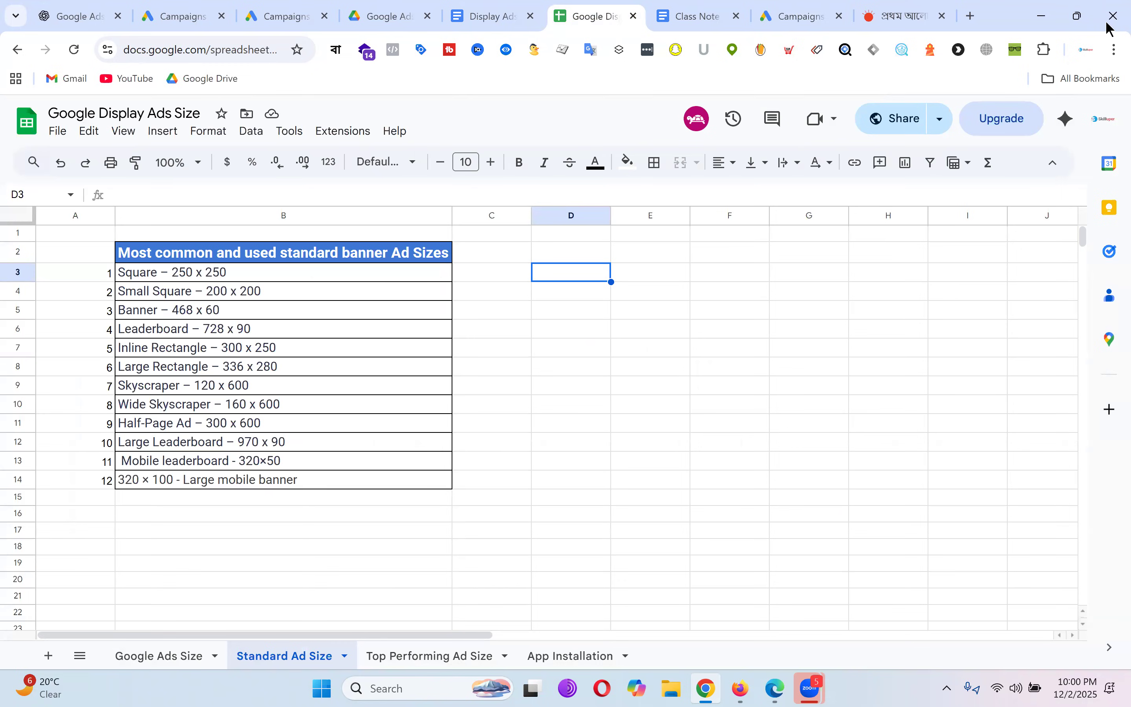
# Step: Open the Green Crepe Straight Kameez product page on lerevecraze.com in a new browser tab
pyautogui.click(972, 18)
pyautogui.write('fa')
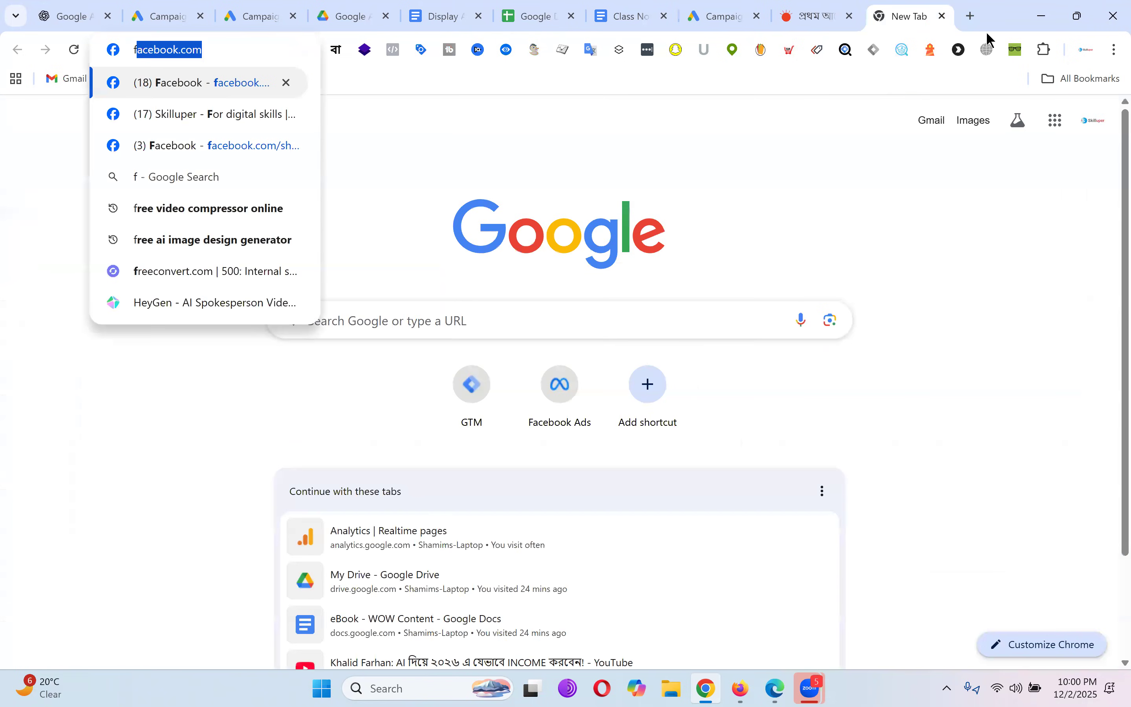
pyautogui.press('BackSpace')
pyautogui.press('BackSpace')
pyautogui.press('BackSpace')
pyautogui.write('lerevecraz')
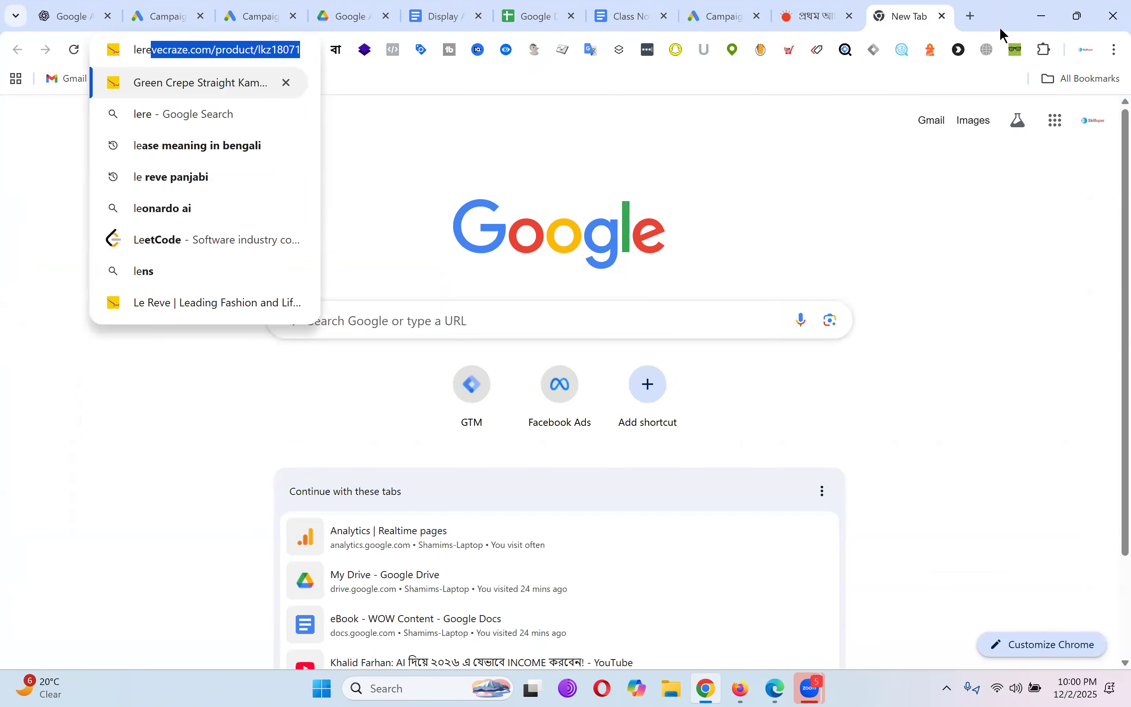
pyautogui.press('Return')
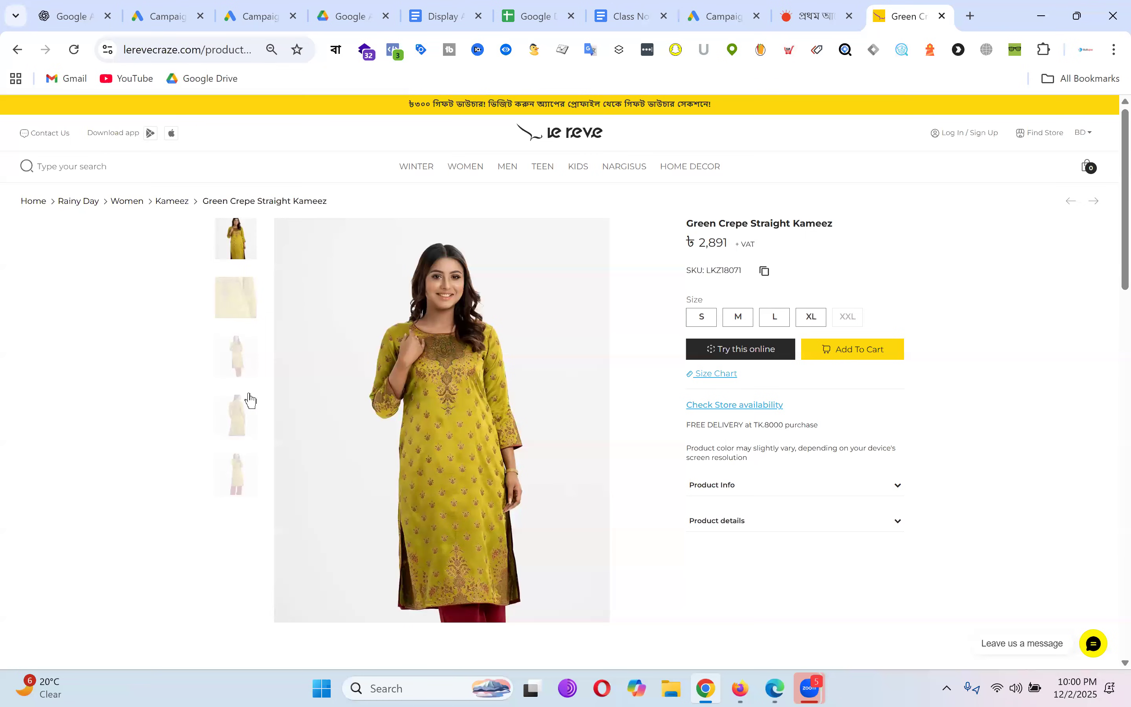
# Step: View the kameez's back and full-length front photos, then compare the product page with the Prothom Alo site's ad placements
pyautogui.click(241, 420)
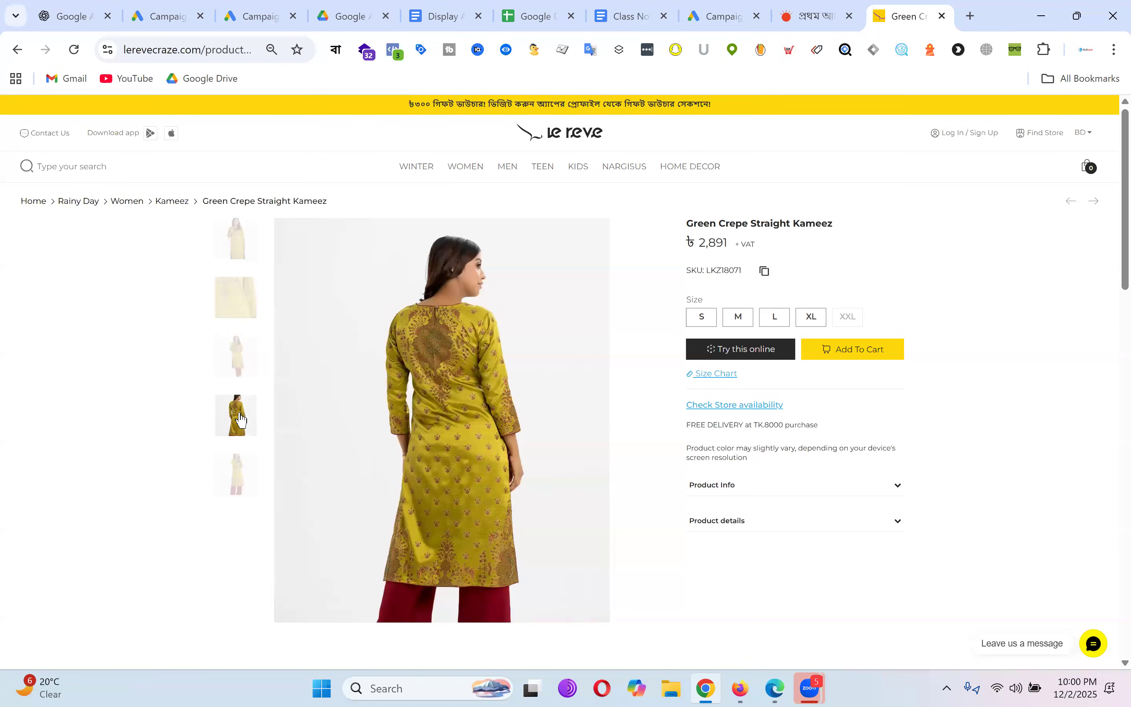
pyautogui.click(246, 364)
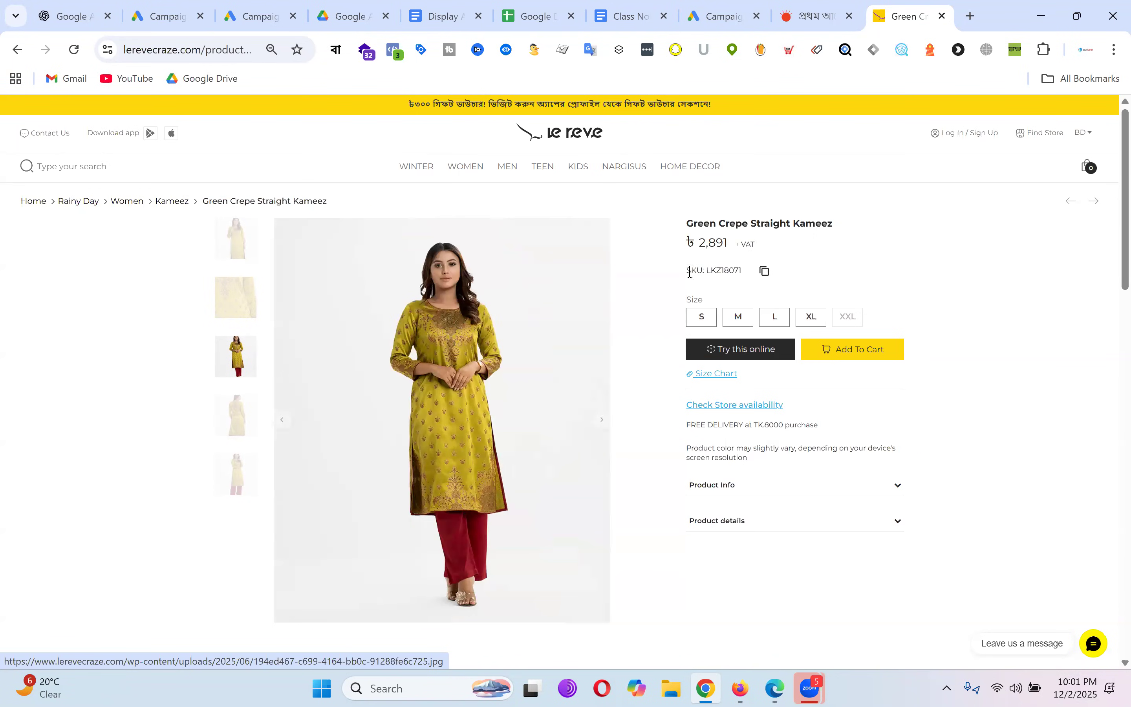
pyautogui.click(819, 15)
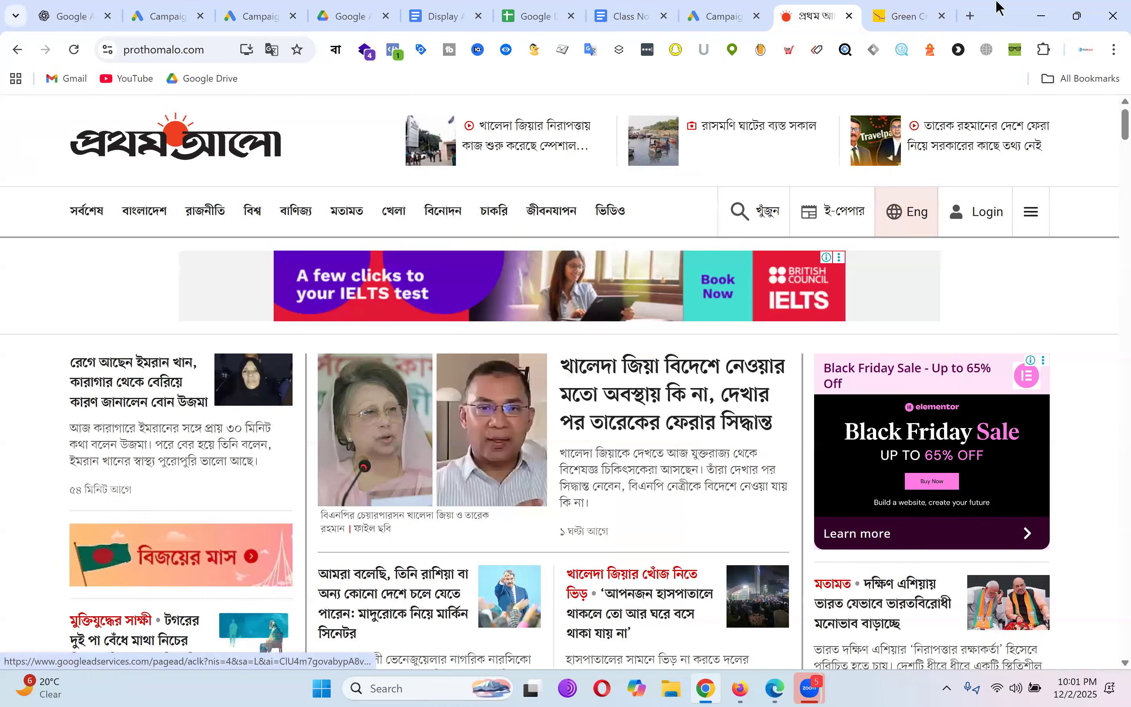
pyautogui.click(908, 16)
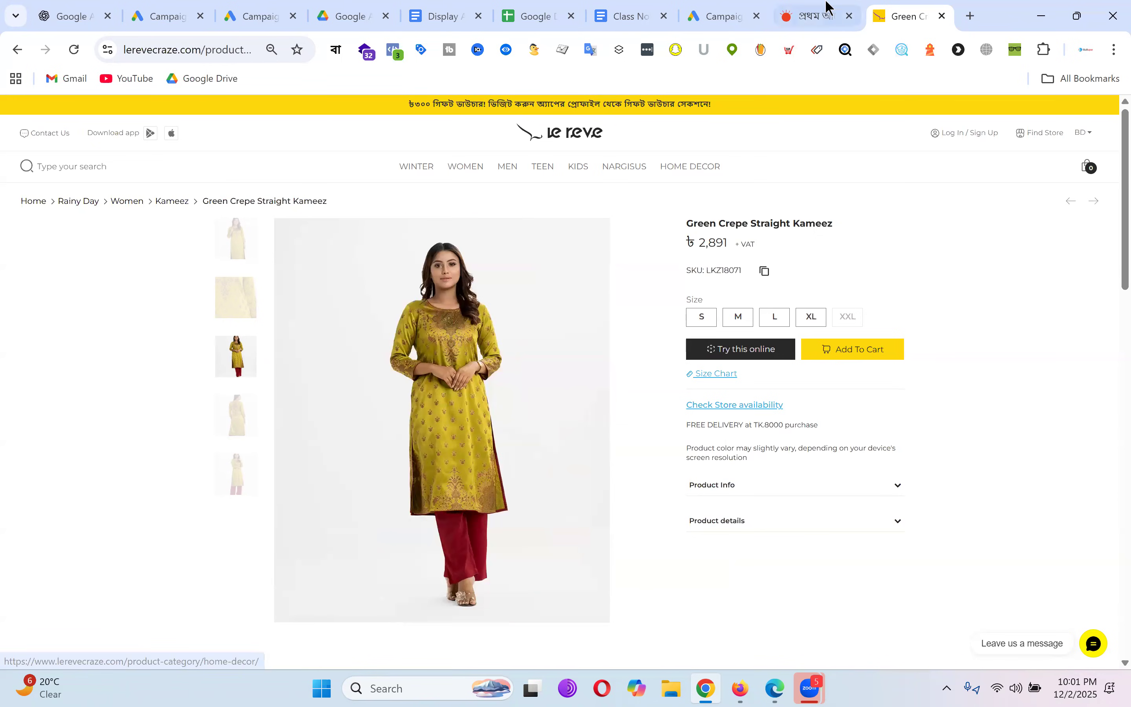
# Step: Compare the Prothom Alo ad placements with the kameez product page, glancing at the Google Ads campaigns page in between
pyautogui.click(824, 15)
pyautogui.click(907, 16)
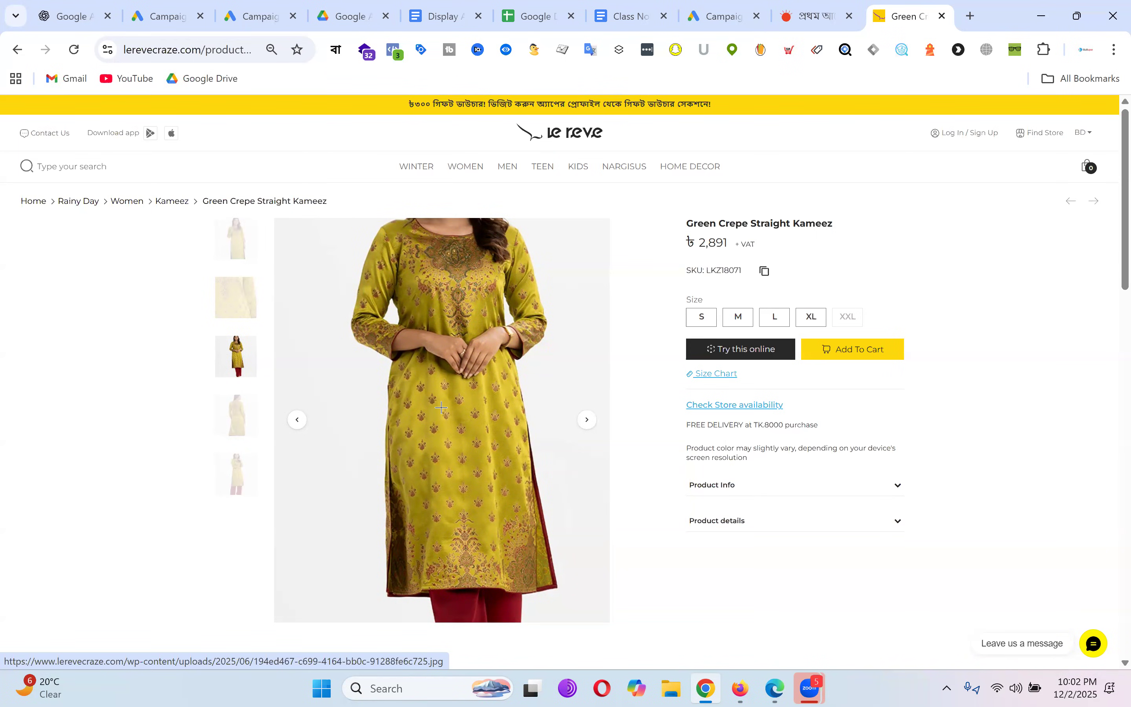
pyautogui.click(733, 8)
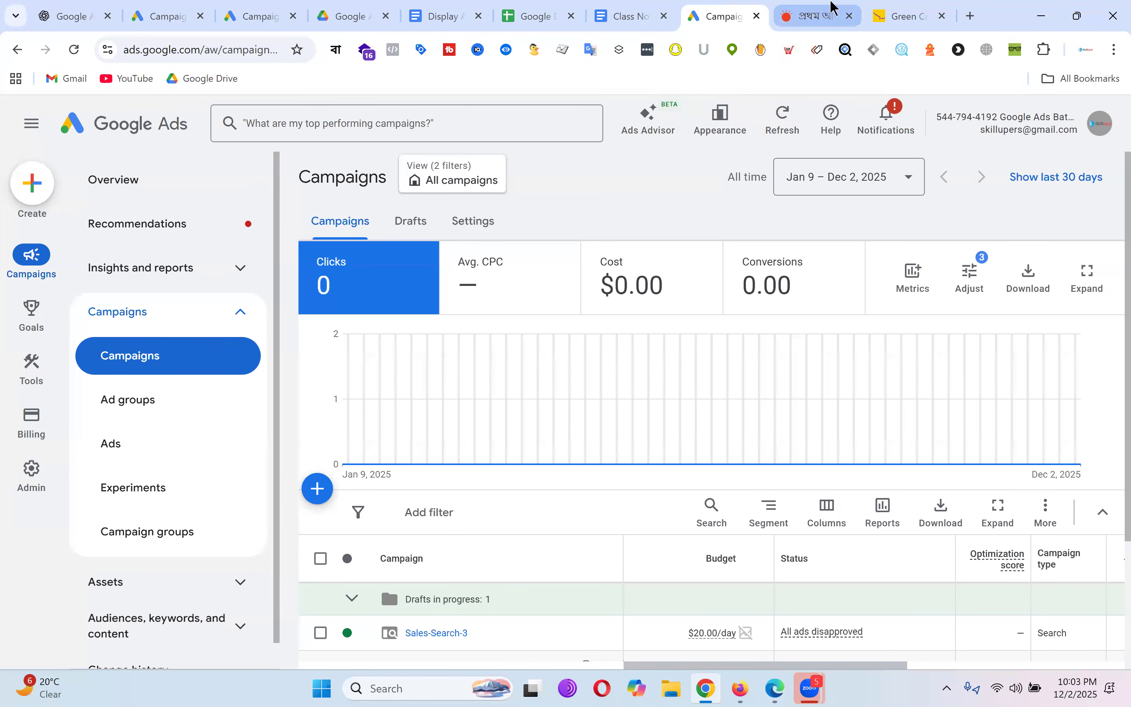
pyautogui.click(814, 16)
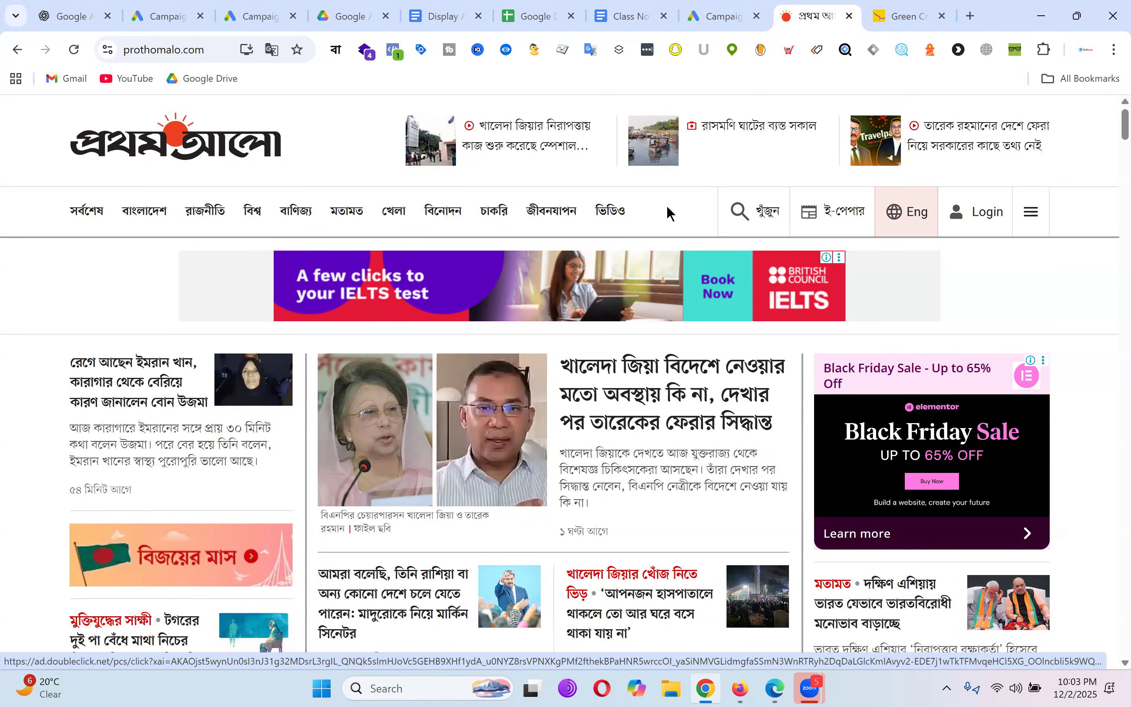
pyautogui.click(900, 14)
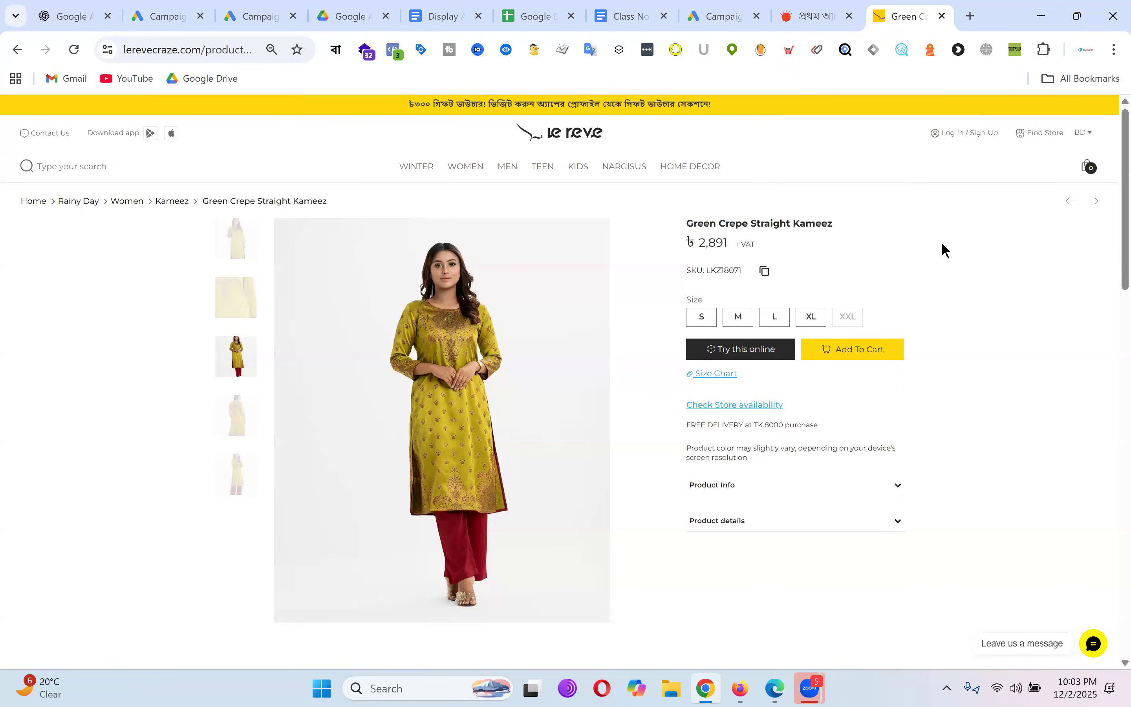
# Step: Start a new campaign in Google Ads with the Awareness and consideration objective
pyautogui.click(715, 10)
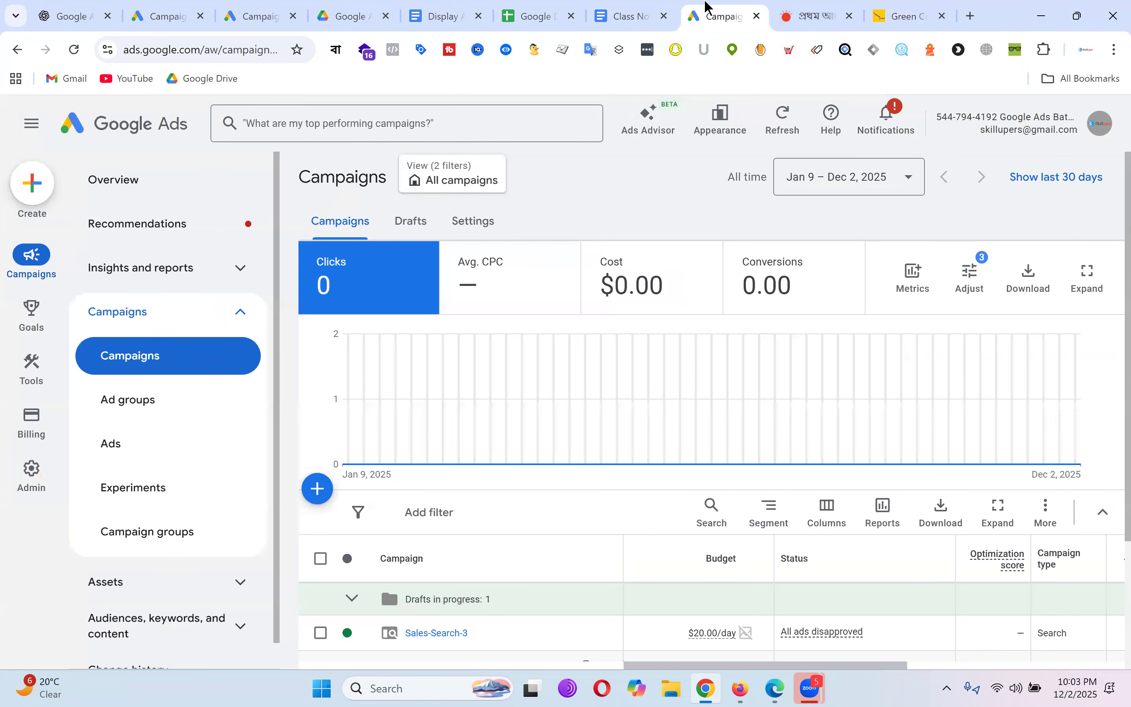
pyautogui.moveTo(649, 258)
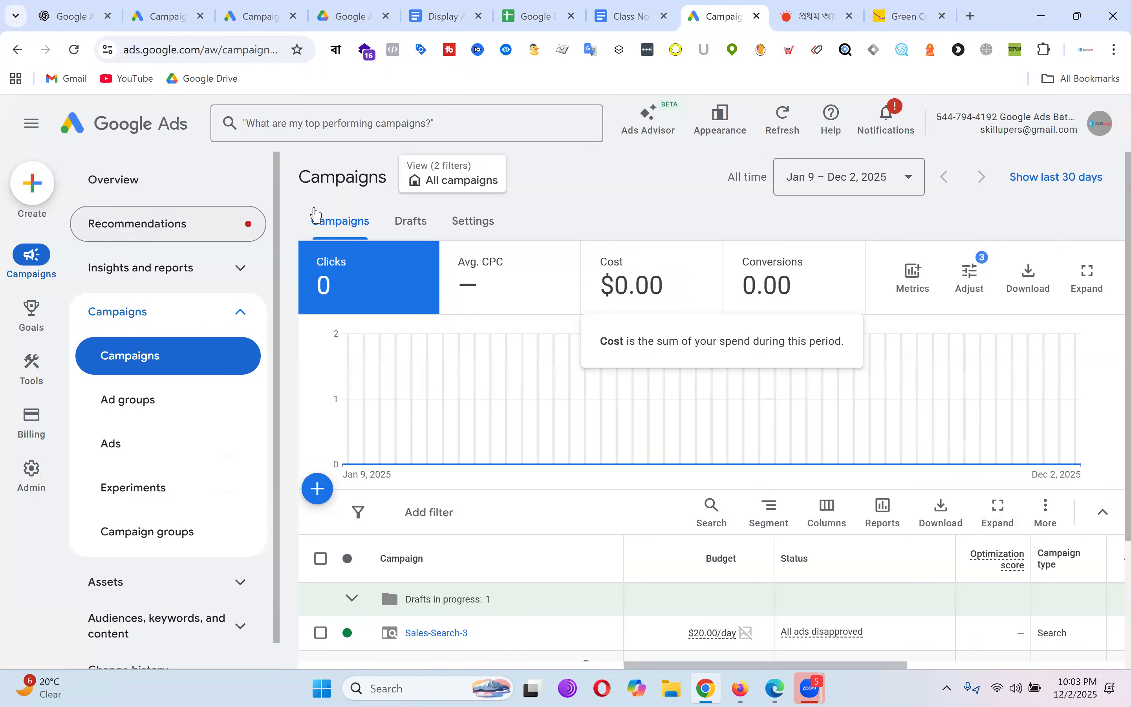
pyautogui.click(46, 191)
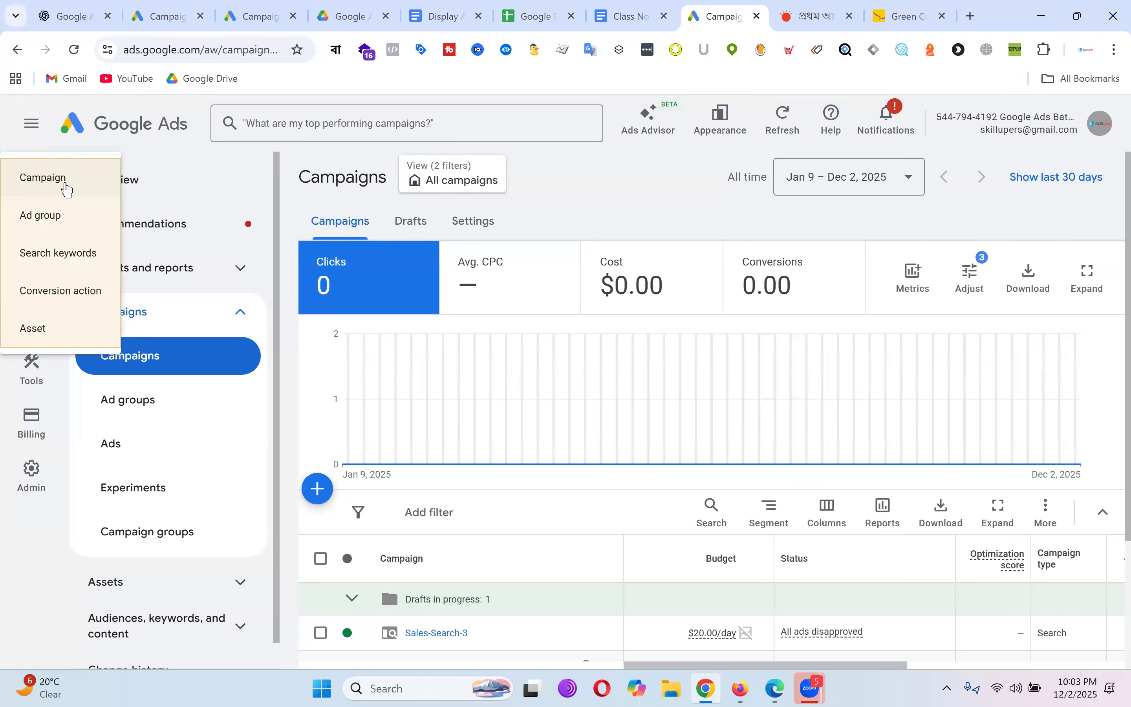
pyautogui.click(67, 189)
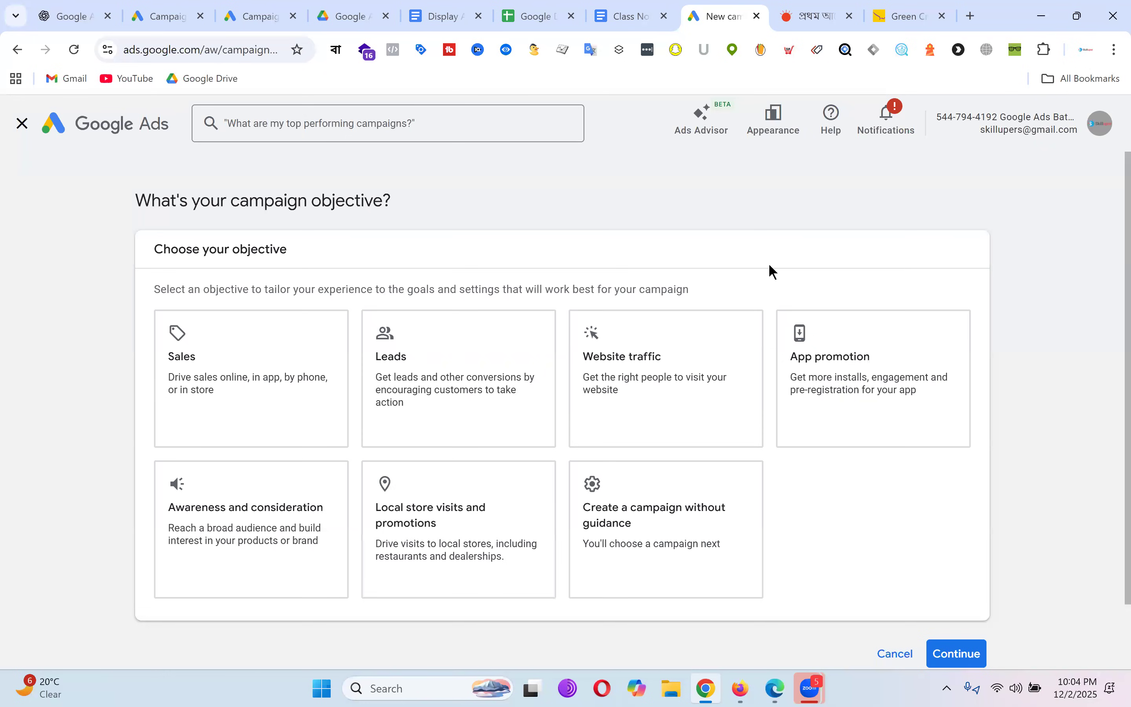
pyautogui.click(264, 383)
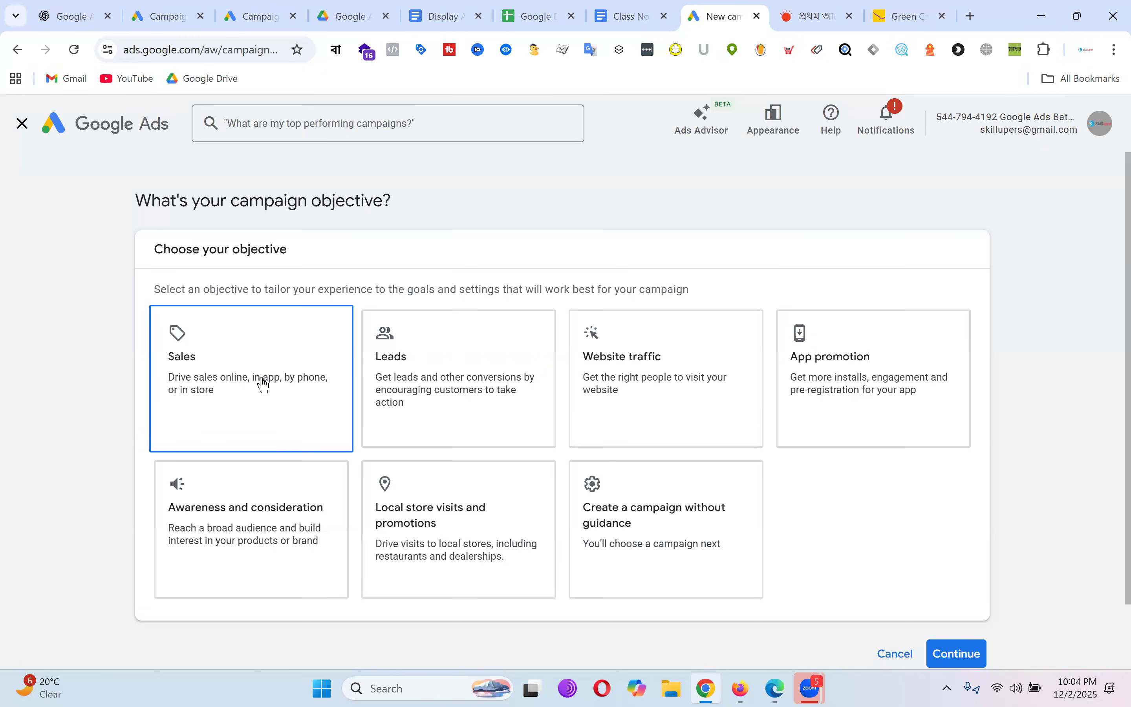
pyautogui.click(294, 582)
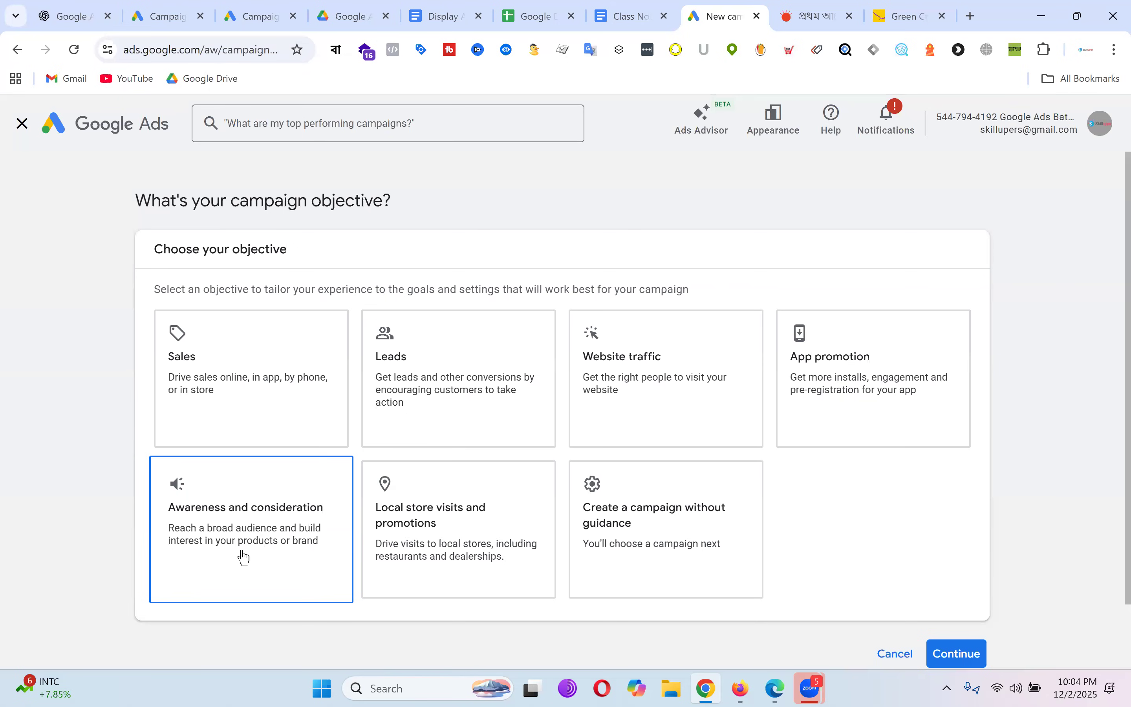
pyautogui.click(285, 559)
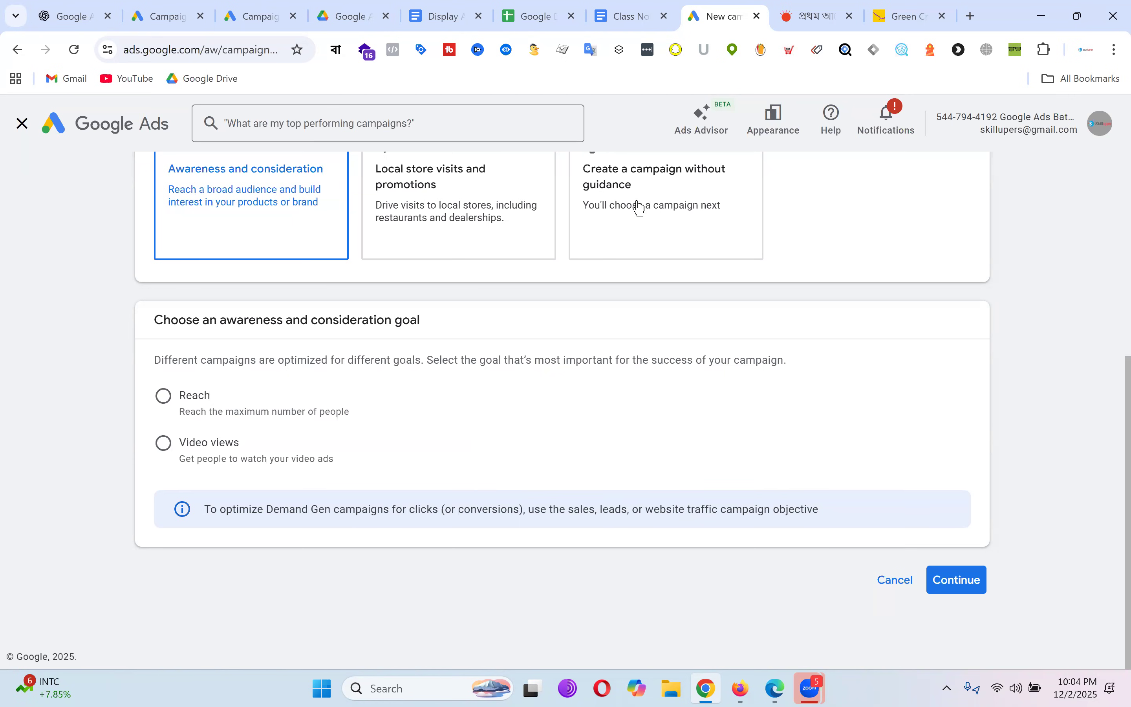
# Step: Glance at the Prothom Alo banner ads, then set the new campaign's awareness and consideration goal to Reach
pyautogui.scroll(1, 641, 206)
pyautogui.hotkey('ctrl', 'Tab')
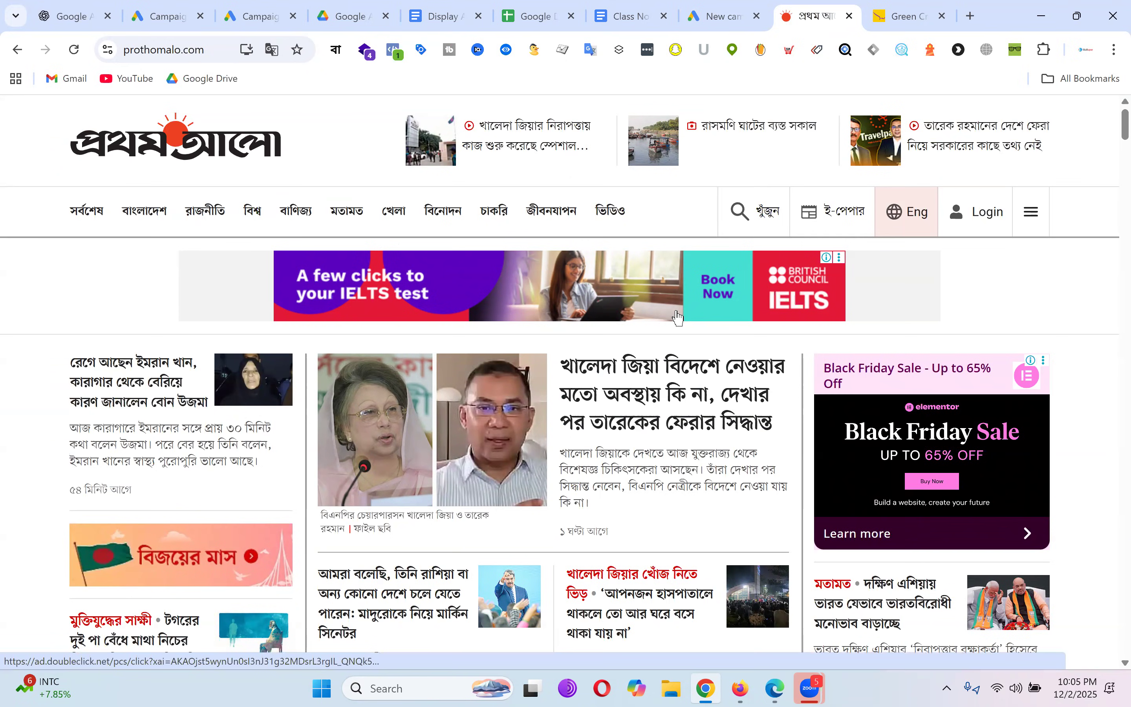
pyautogui.click(741, 15)
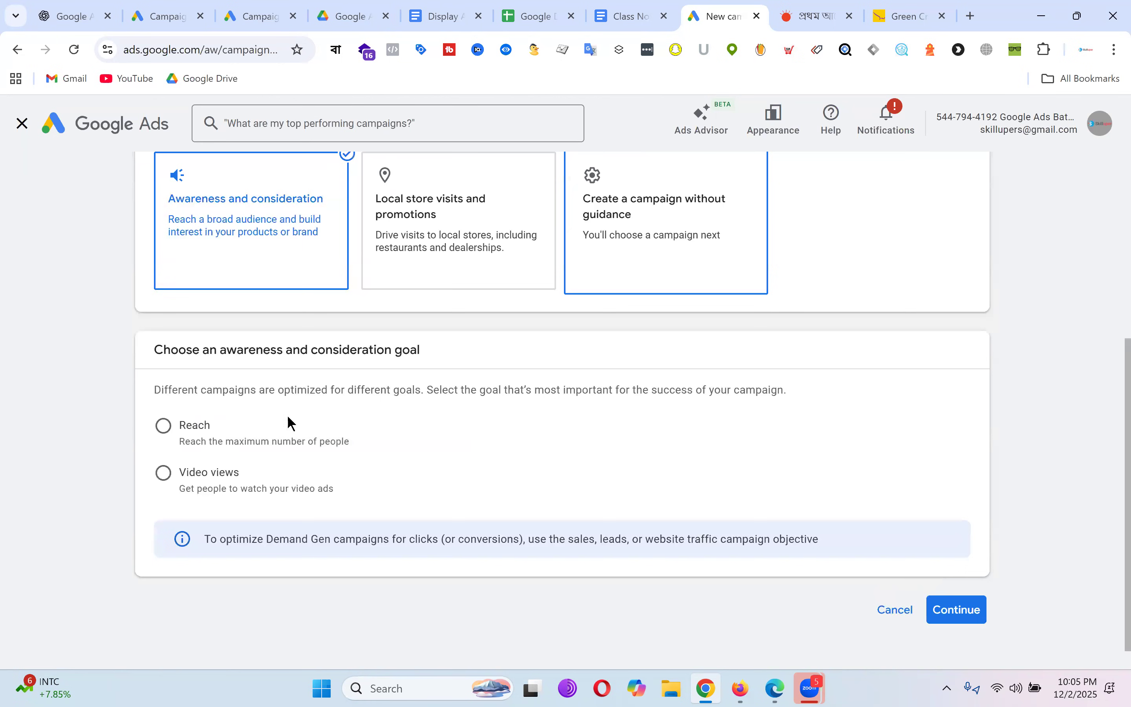
pyautogui.click(165, 427)
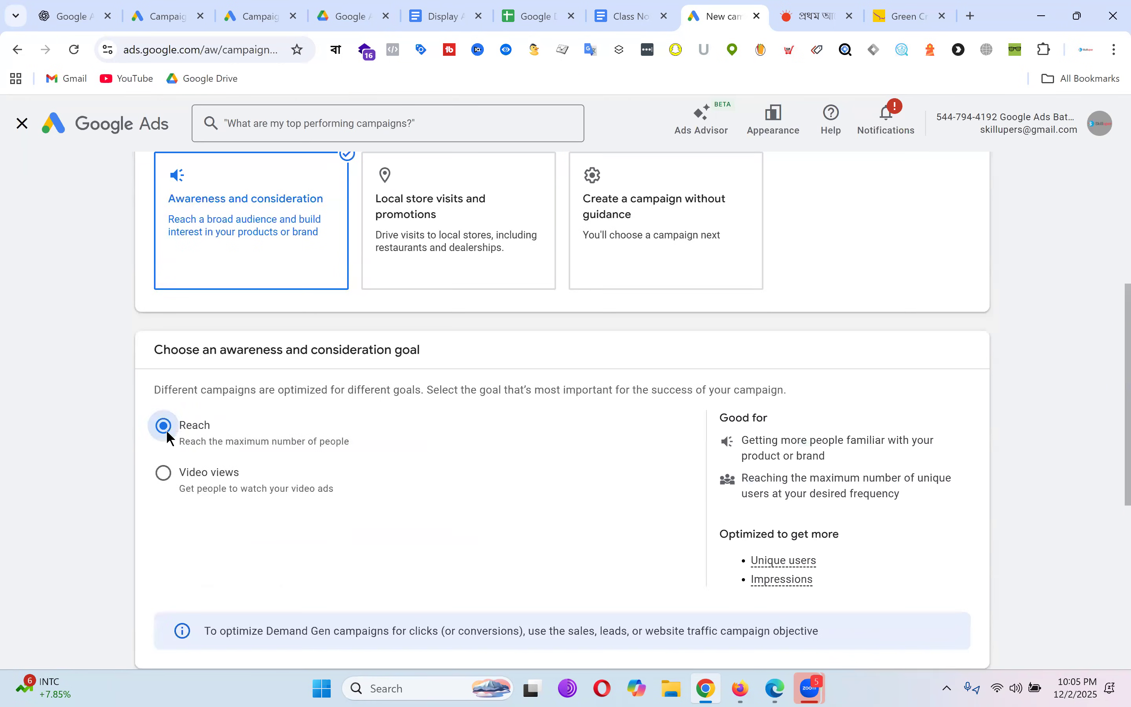
# Step: Review the chosen objective, select Display as the campaign type and continue to the campaign settings
pyautogui.scroll(5, 590, 304)
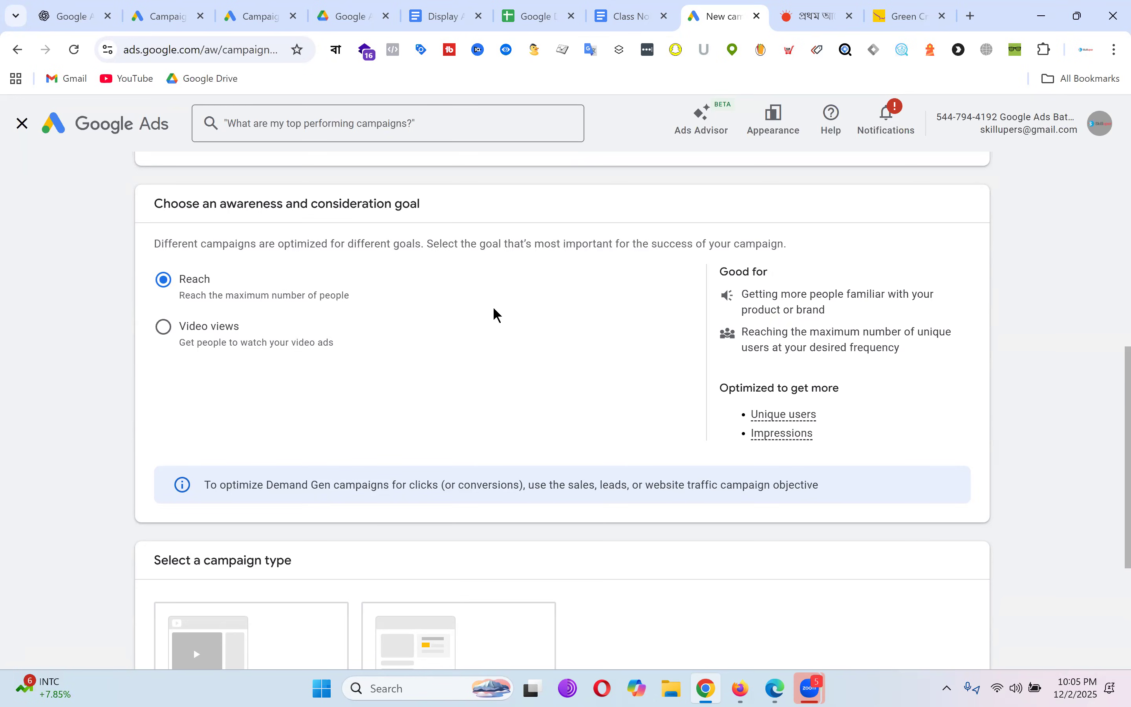
pyautogui.scroll(5, 566, 359)
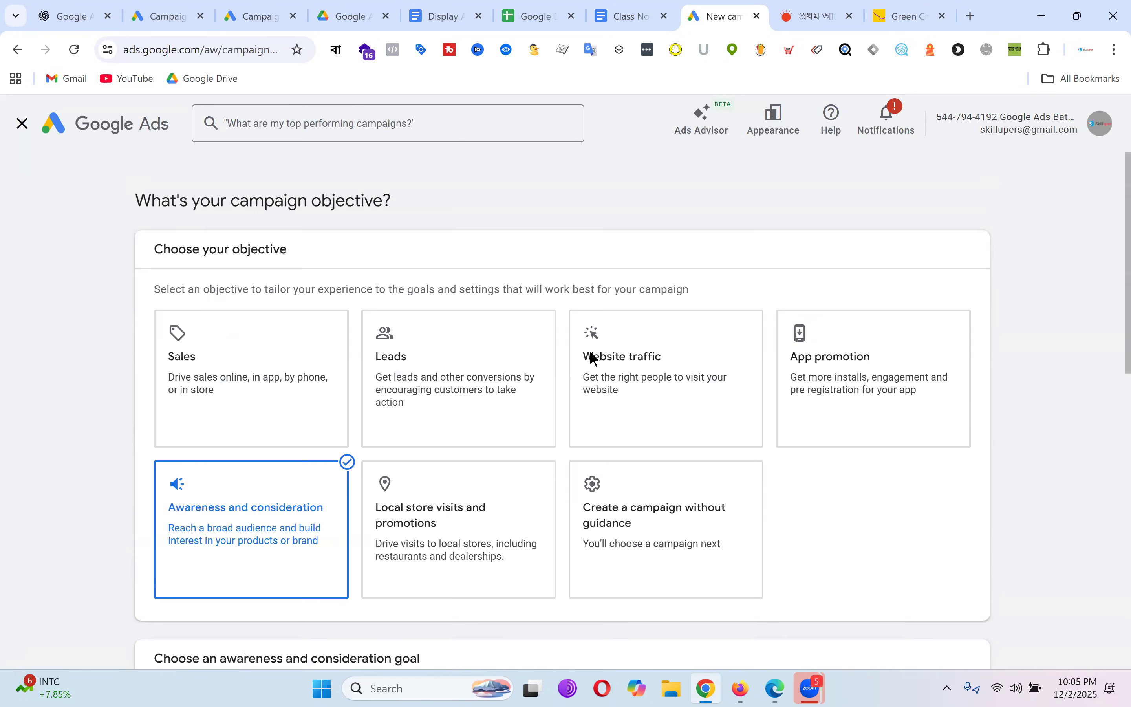
pyautogui.scroll(-6, 593, 359)
pyautogui.scroll(-3, 594, 358)
pyautogui.click(497, 470)
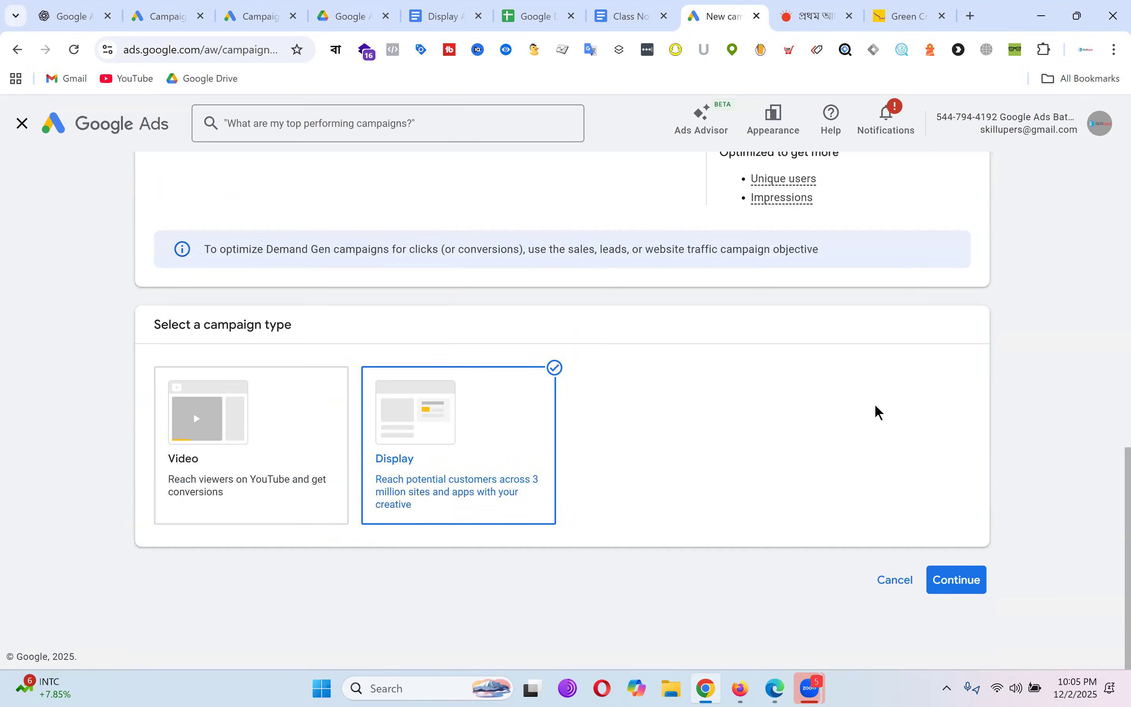
pyautogui.click(964, 586)
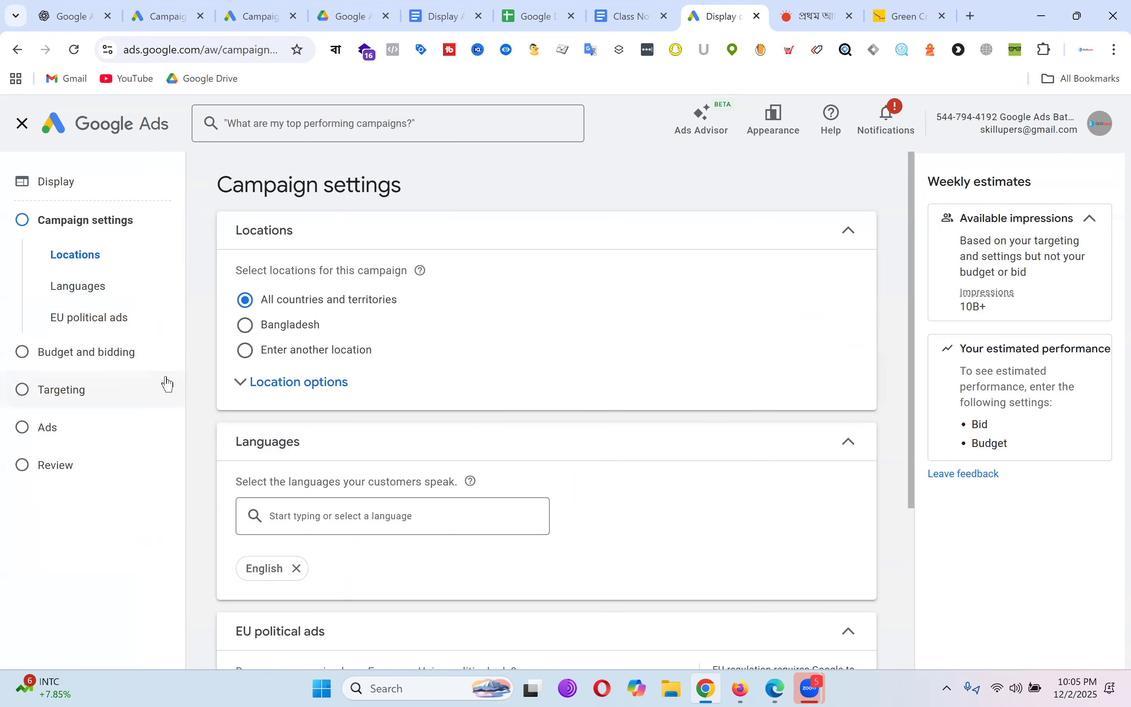
# Step: Target Bangladesh as the campaign location and declare that the campaign doesn't have EU political ads
pyautogui.click(250, 329)
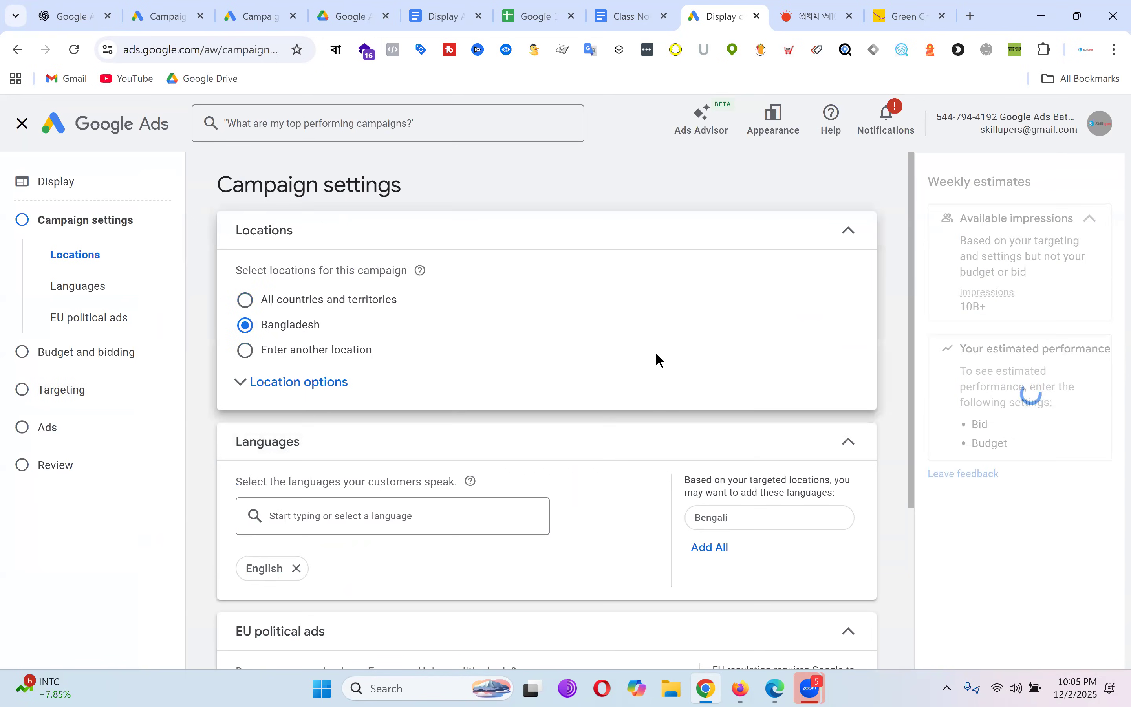
pyautogui.scroll(-5, 655, 342)
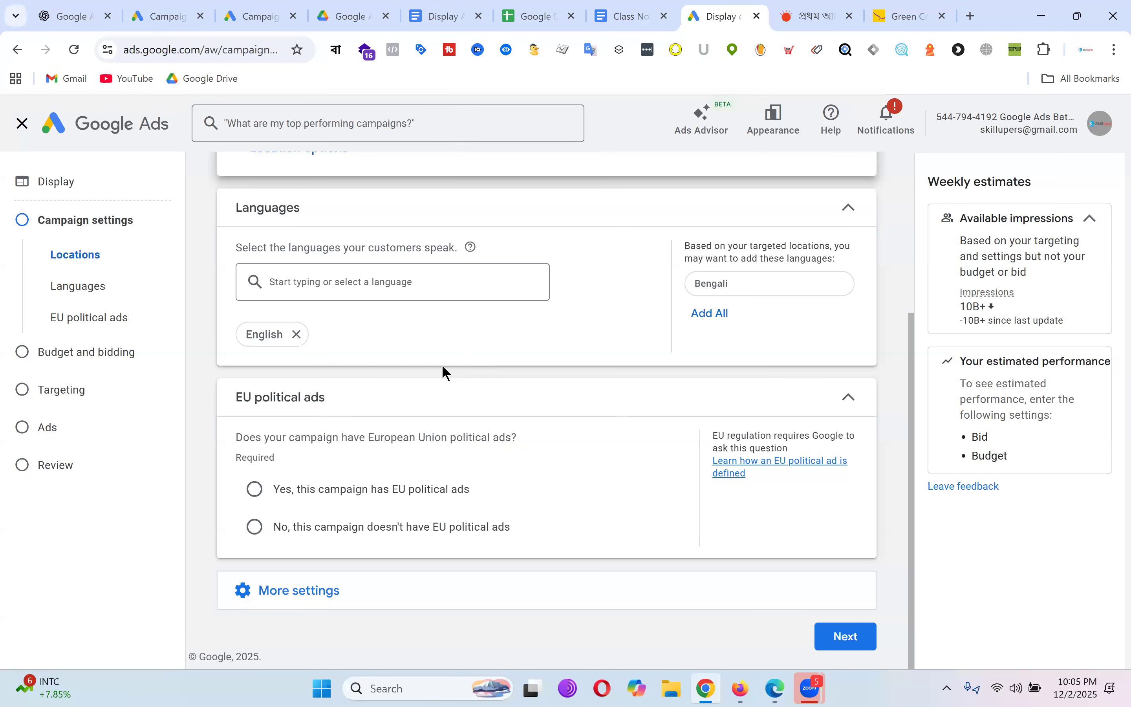
pyautogui.click(255, 527)
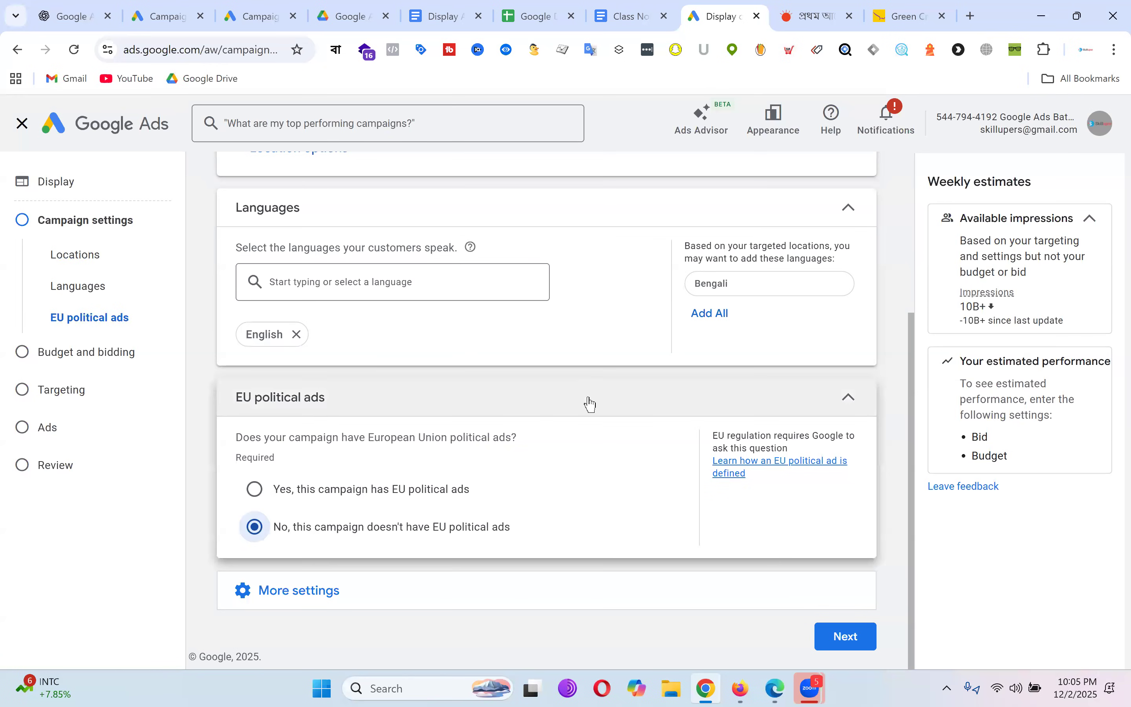
# Step: Open the Devices section from the additional campaign settings, then expand the remaining settings and review the page
pyautogui.click(348, 599)
pyautogui.scroll(-5, 581, 379)
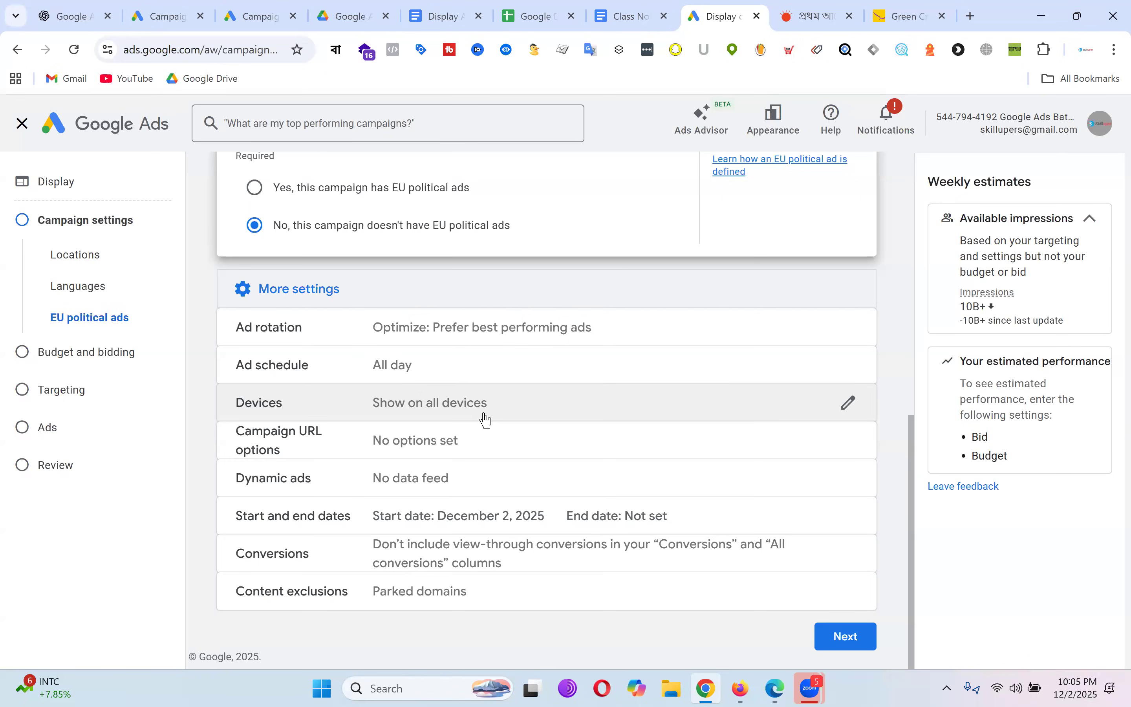
pyautogui.click(852, 405)
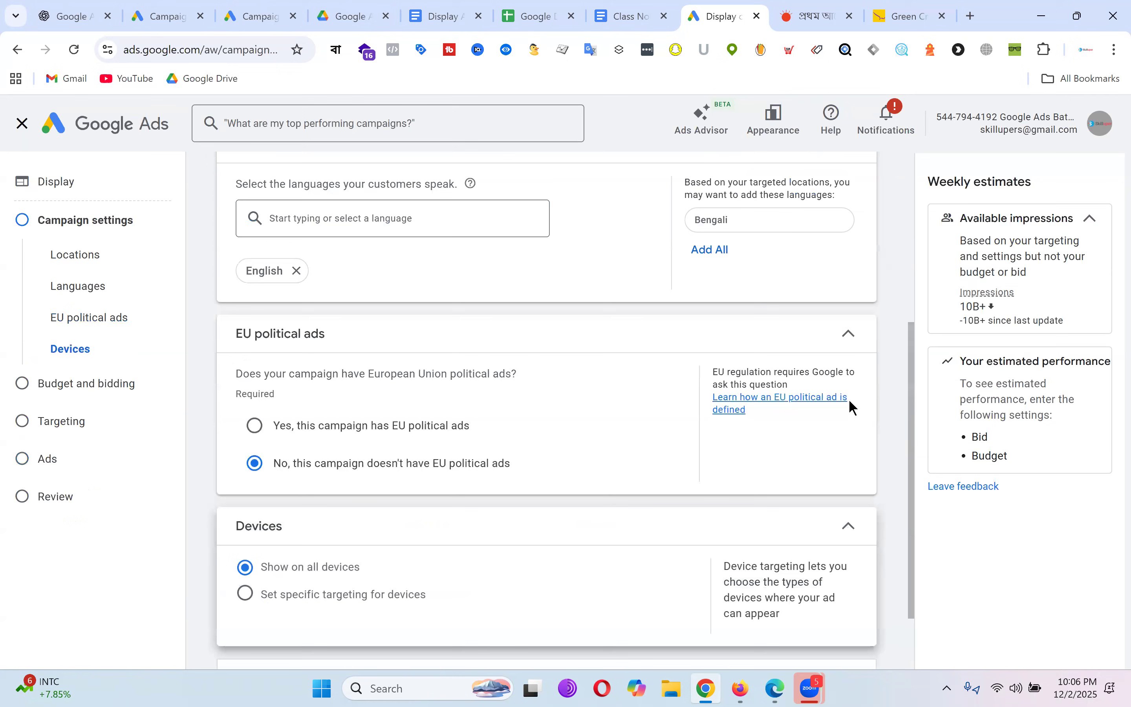
pyautogui.scroll(-2, 543, 400)
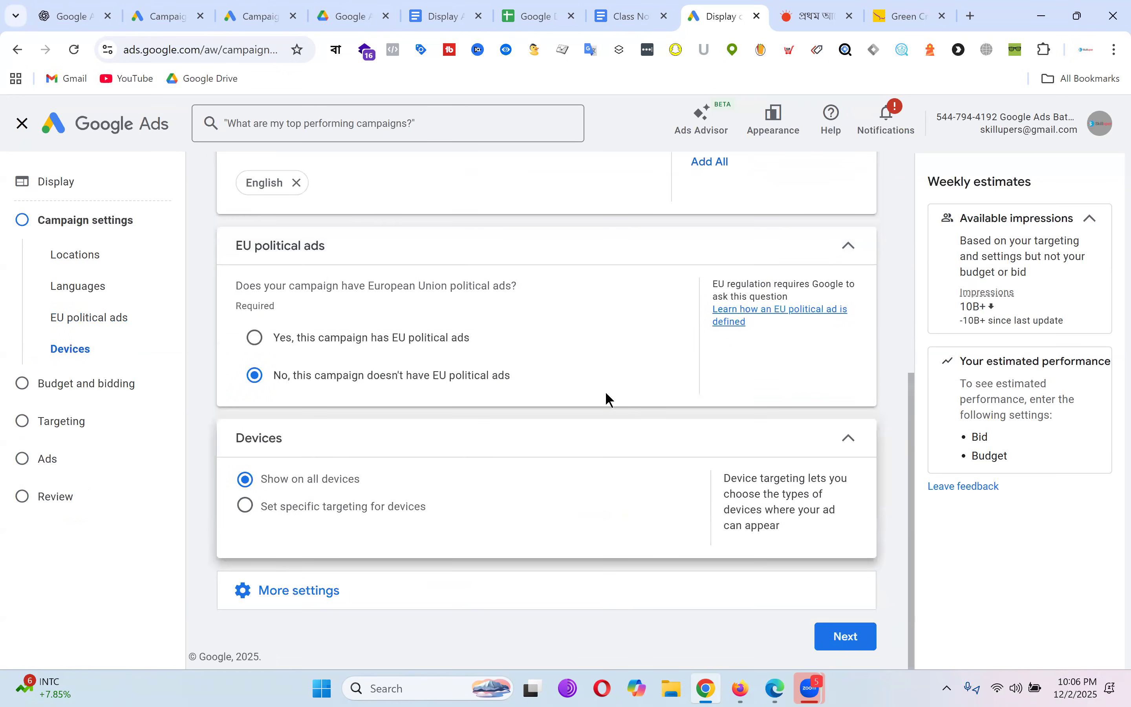
pyautogui.click(327, 590)
pyautogui.scroll(-5, 597, 410)
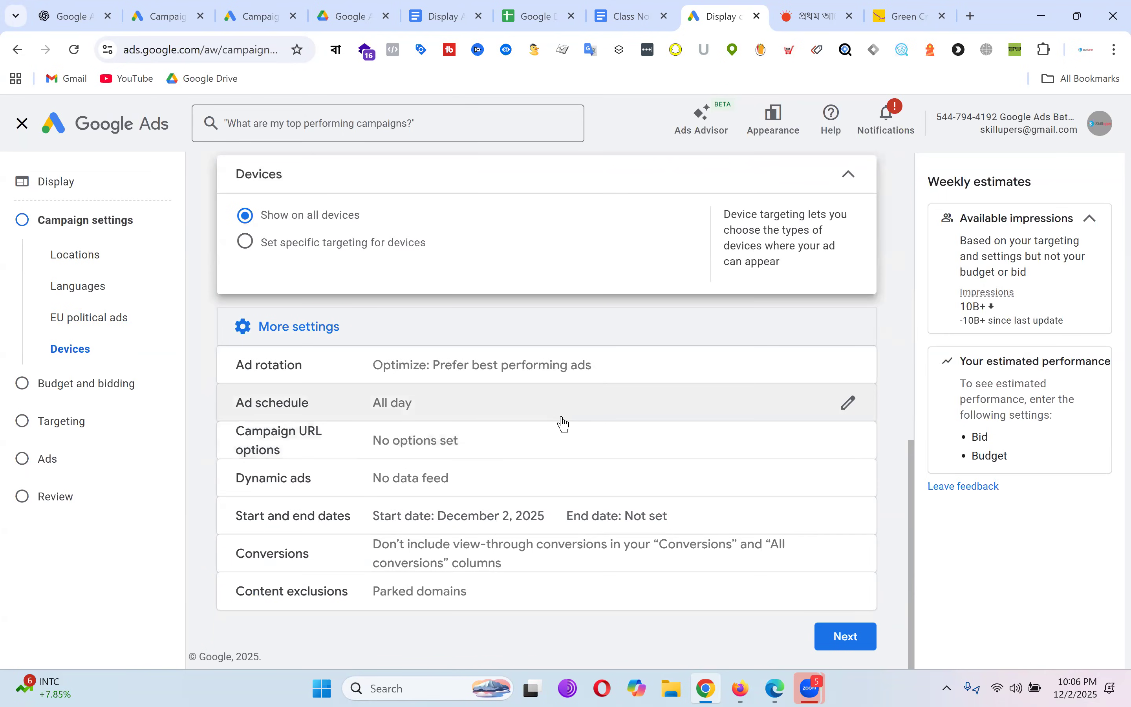
pyautogui.scroll(14, 561, 420)
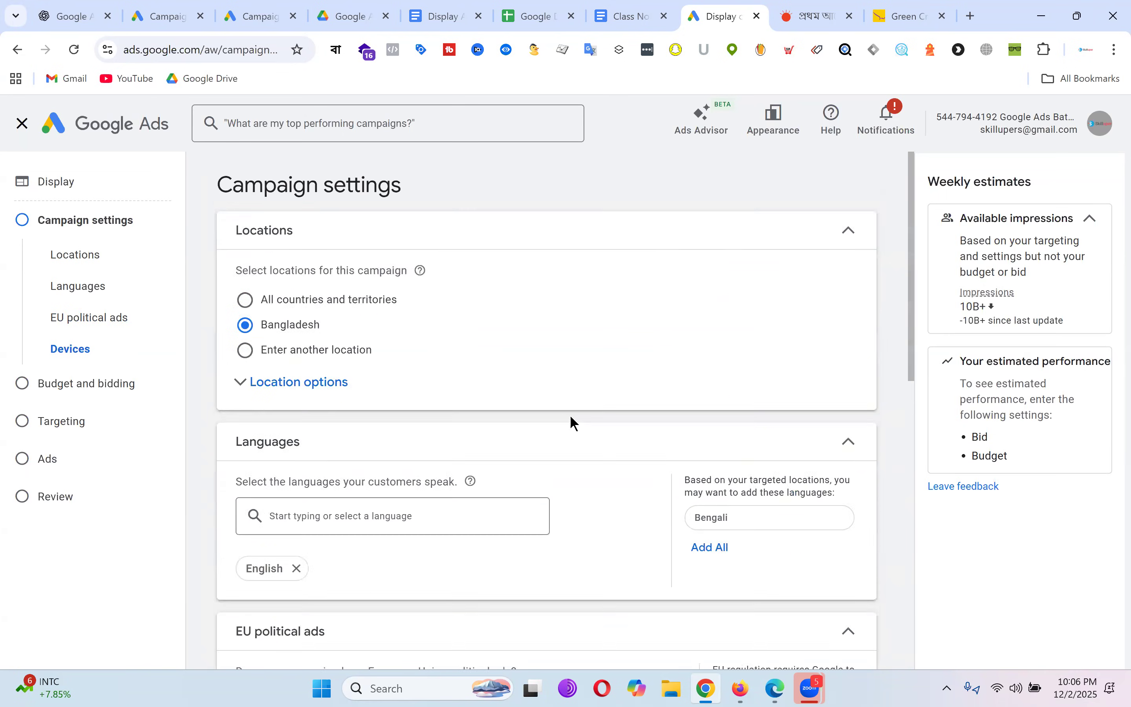
# Step: Set specific targeting for devices and exclude computers and tablets, leaving only mobile phones
pyautogui.scroll(-12, 566, 420)
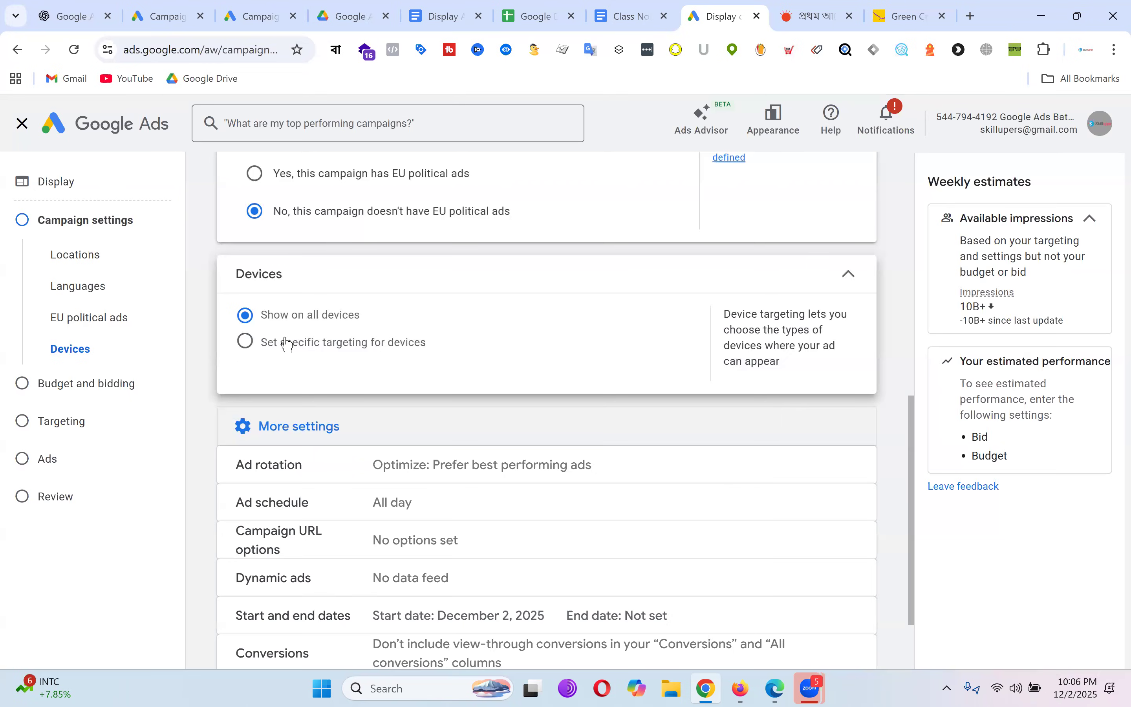
pyautogui.click(246, 344)
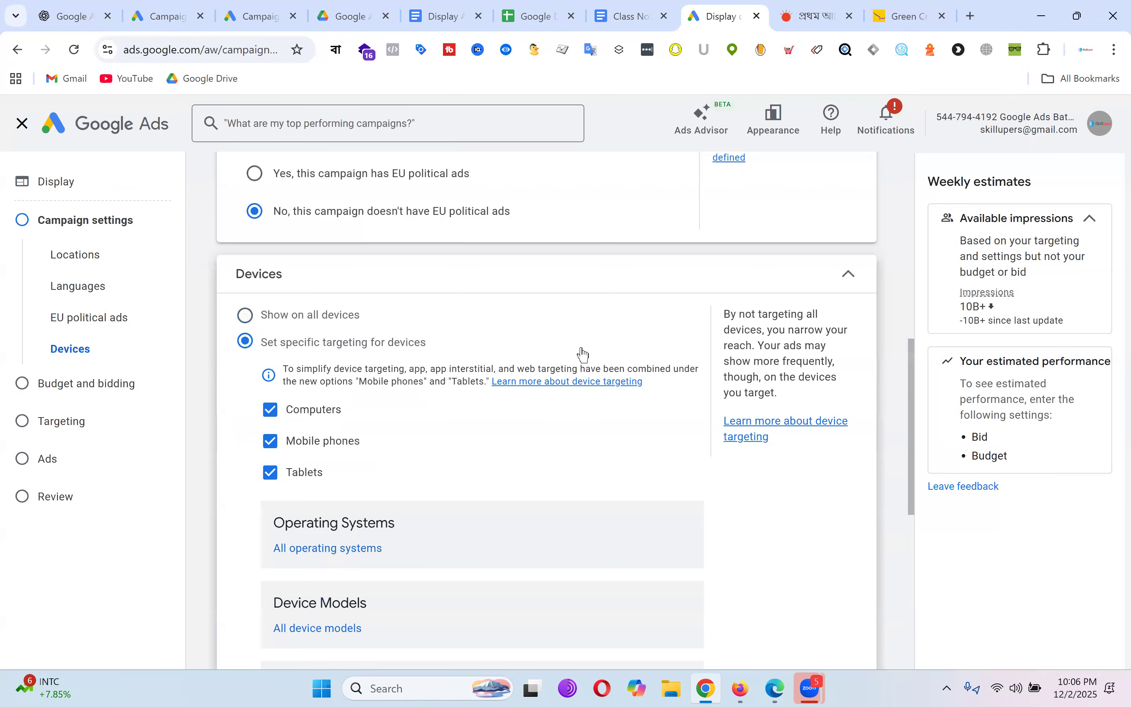
pyautogui.scroll(-2, 514, 400)
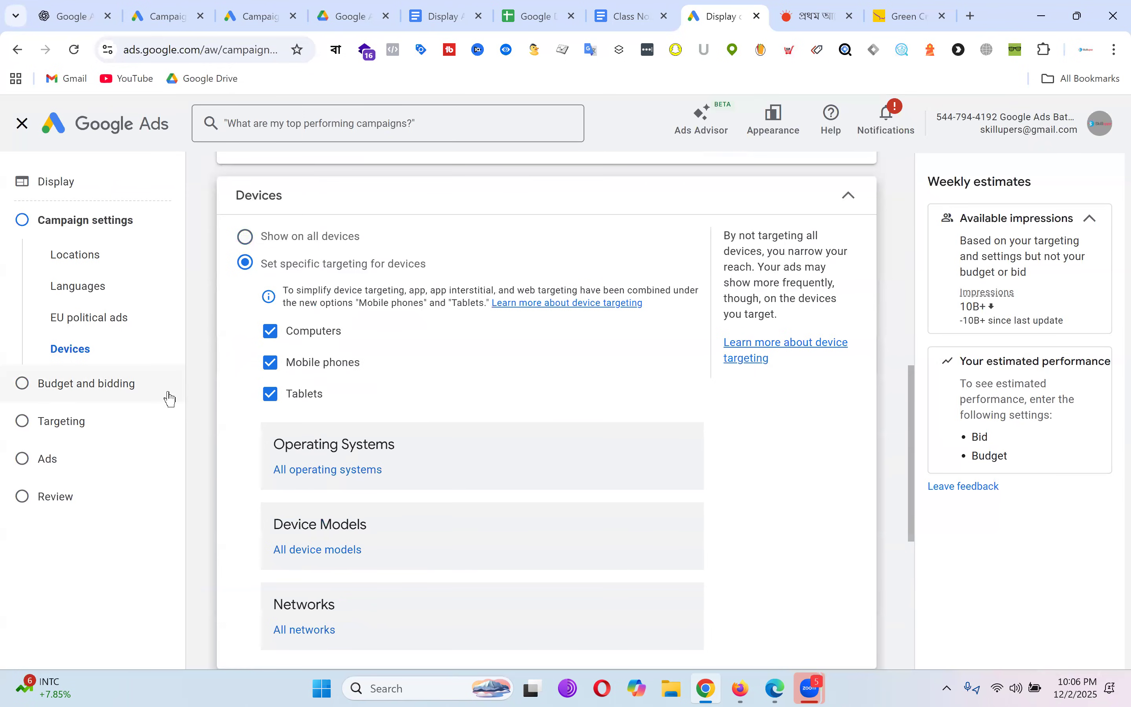
pyautogui.click(270, 335)
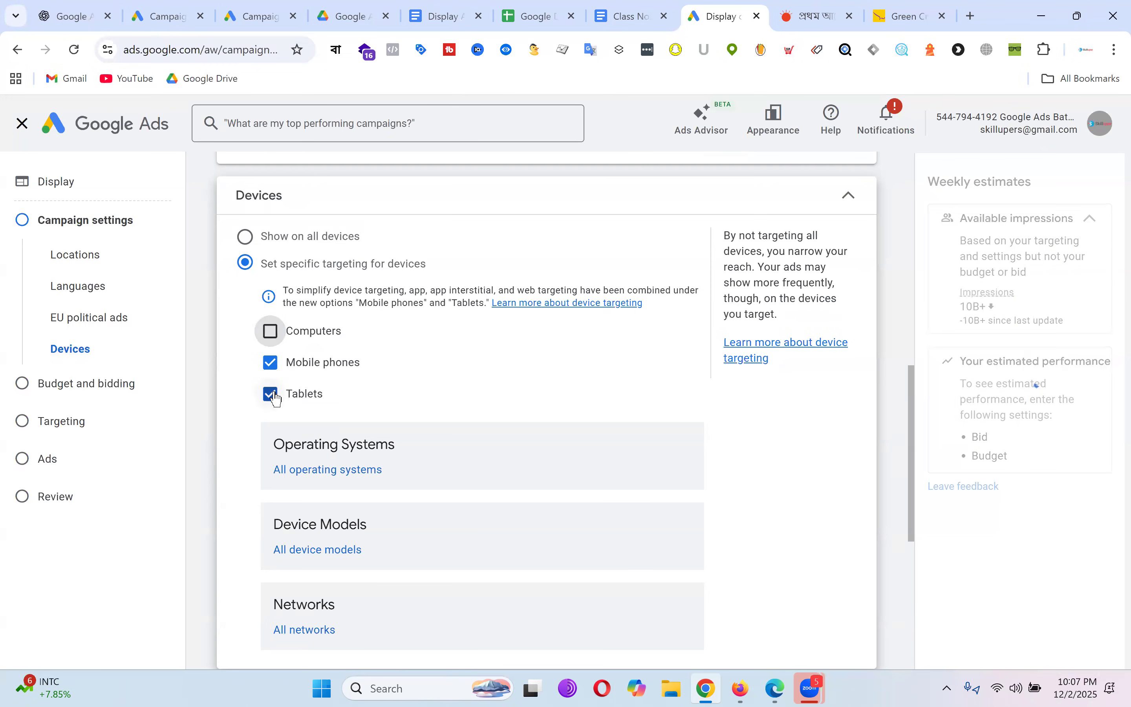
pyautogui.click(270, 394)
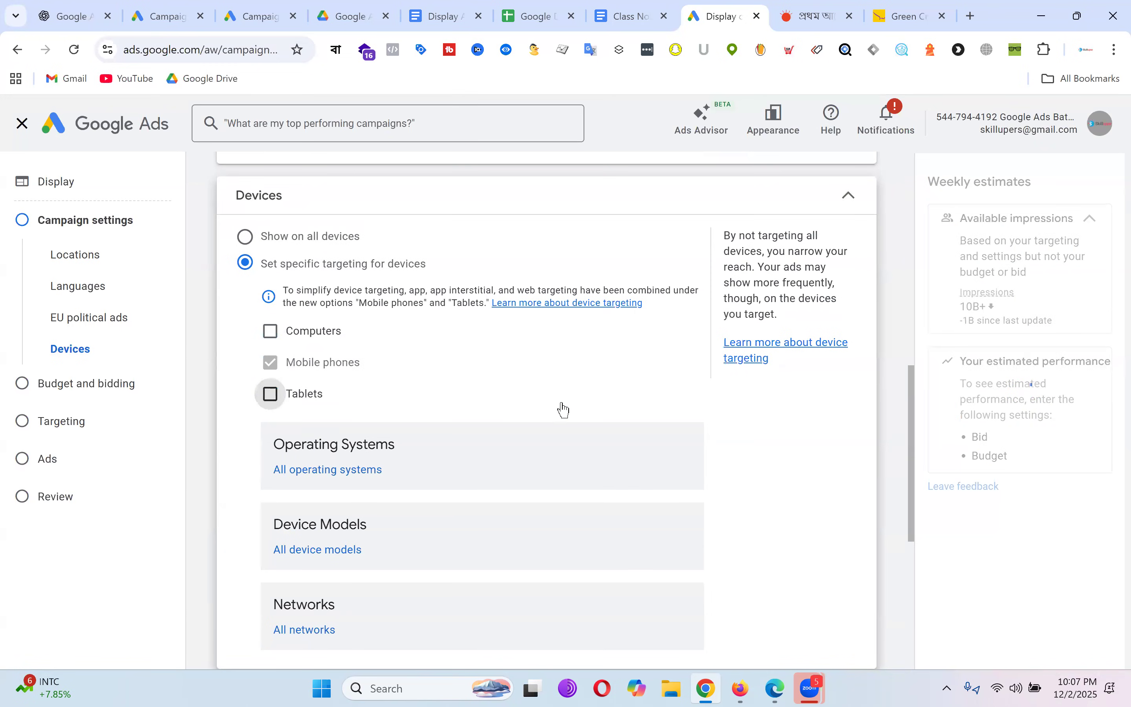
# Step: Examine the operating system targeting options, try iOS as the only targeted system, and discard the selection
pyautogui.scroll(-3, 559, 411)
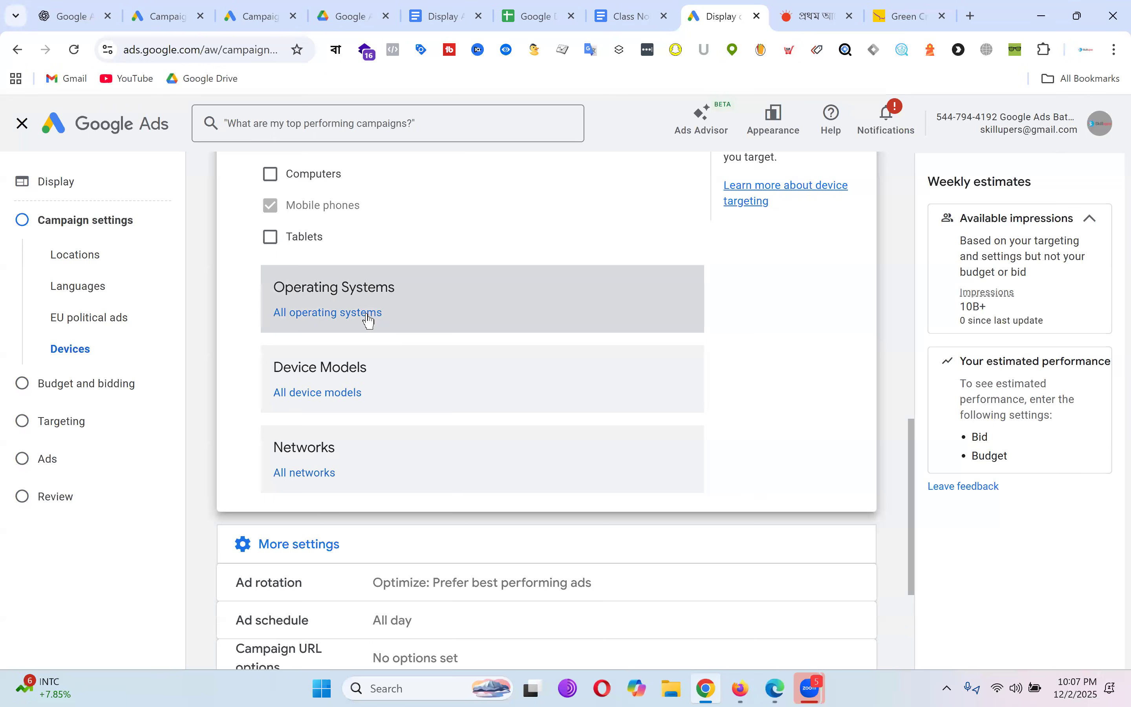
pyautogui.click(367, 320)
pyautogui.scroll(-2, 405, 337)
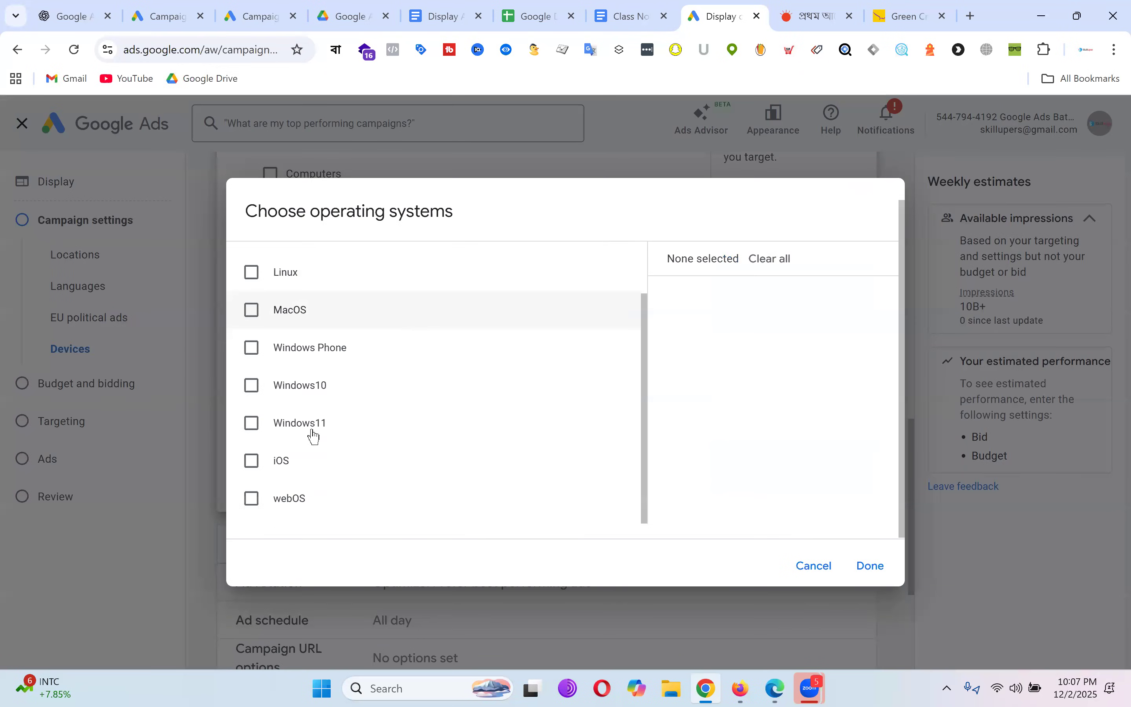
pyautogui.click(251, 461)
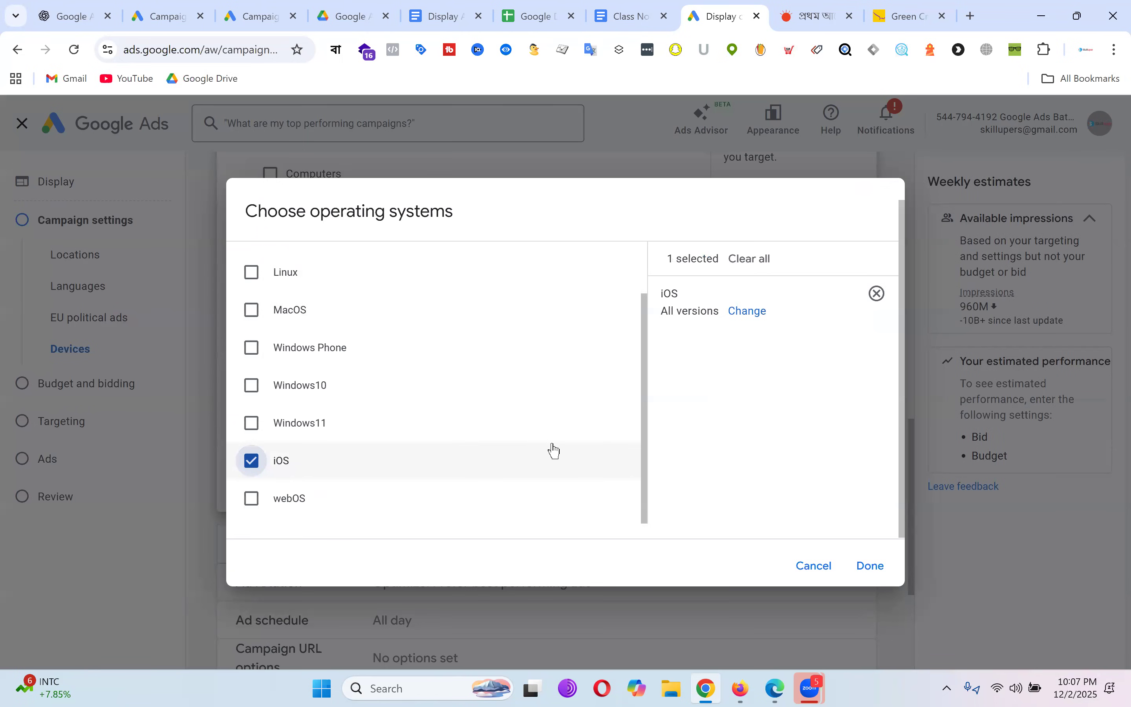
pyautogui.scroll(2, 308, 353)
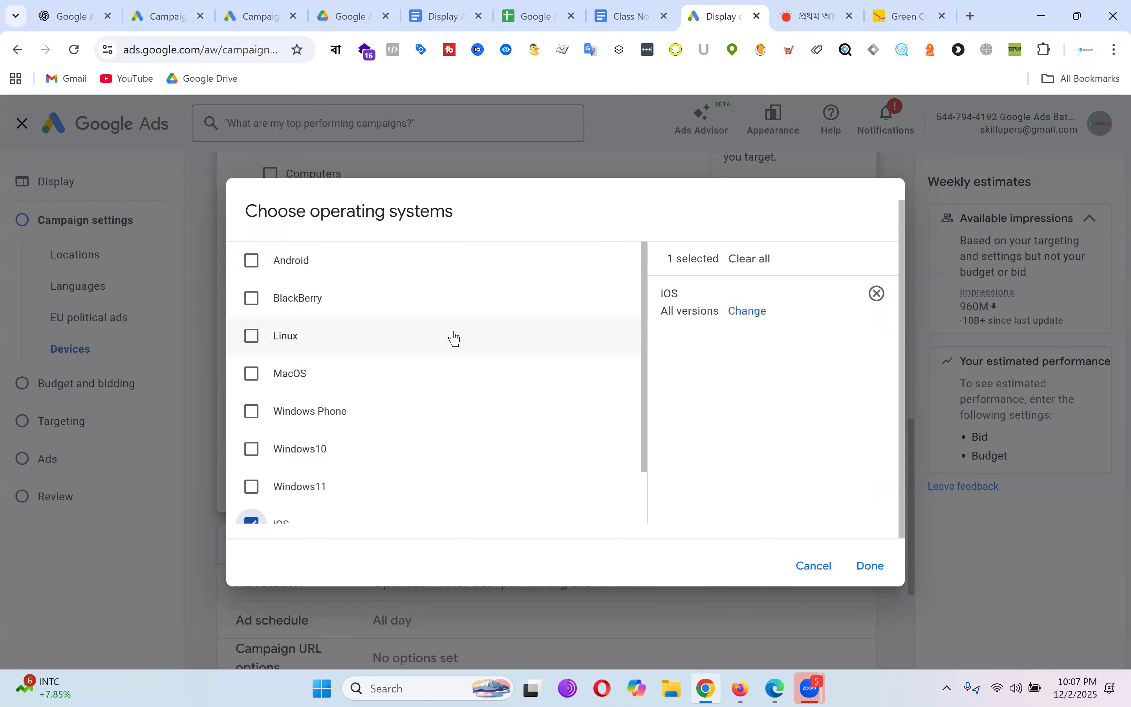
pyautogui.scroll(-2, 493, 359)
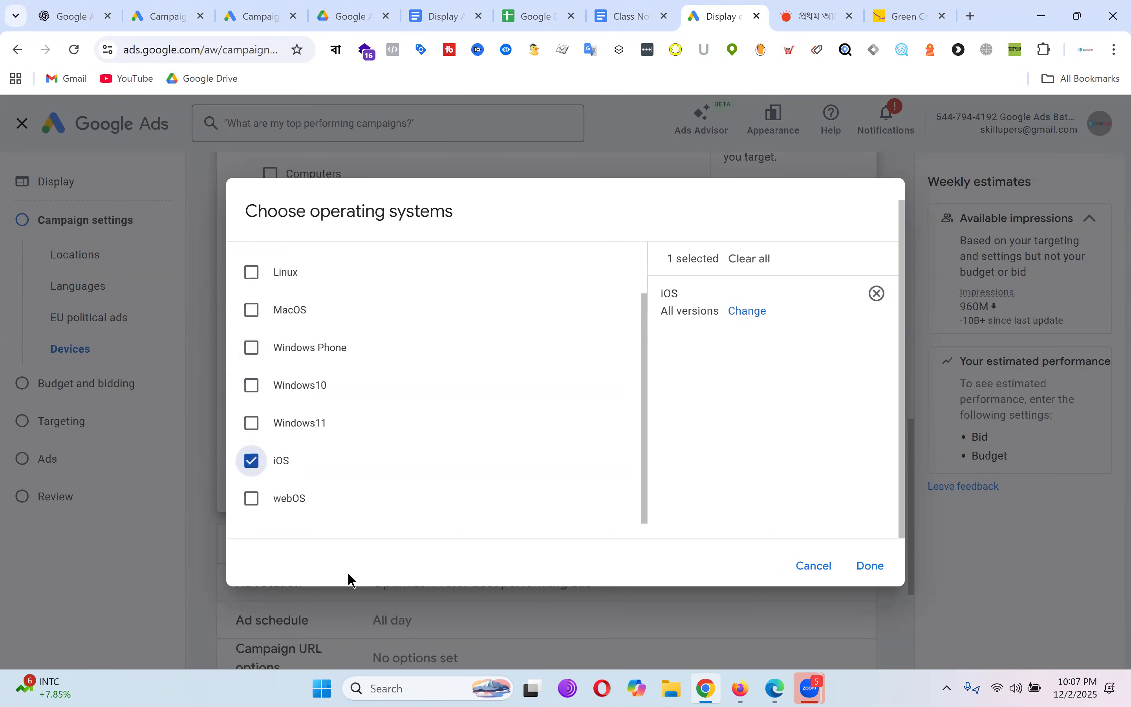
pyautogui.scroll(2, 495, 412)
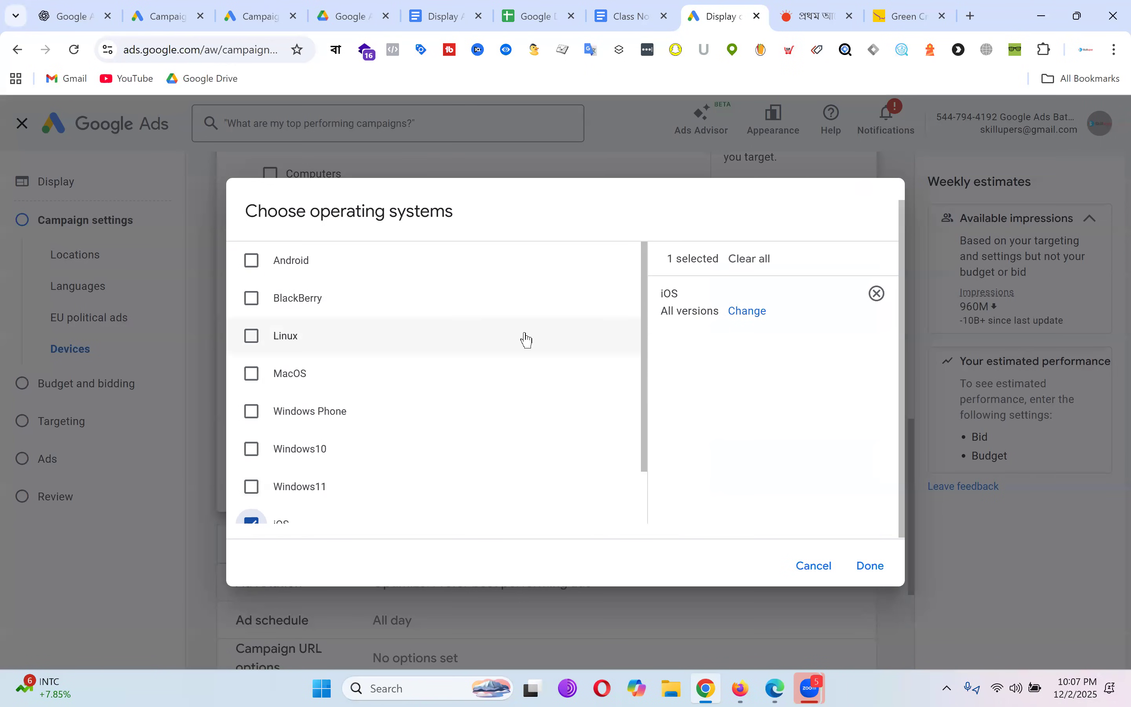
pyautogui.scroll(-2, 500, 337)
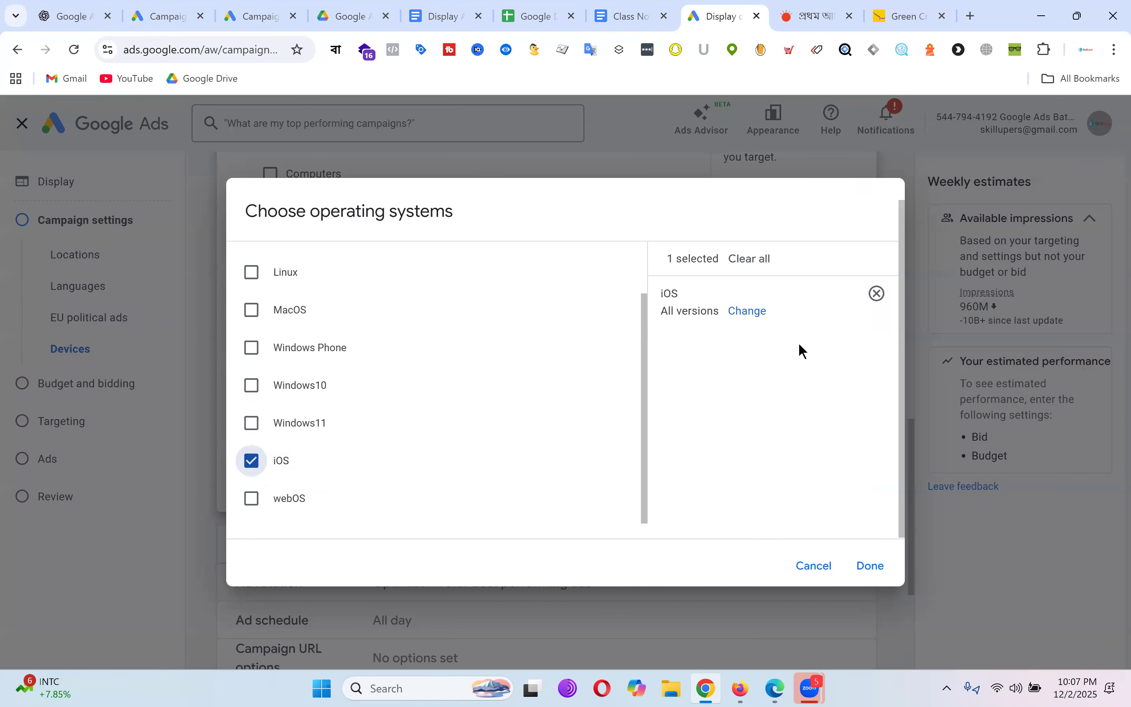
pyautogui.click(878, 294)
pyautogui.click(814, 567)
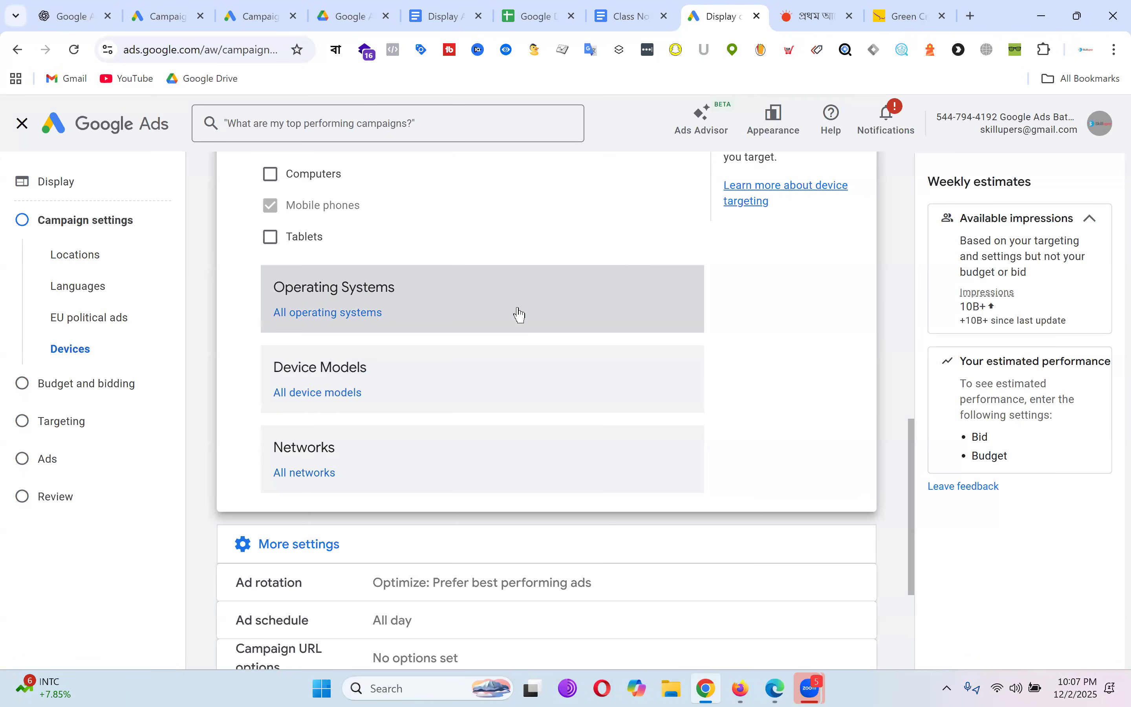
# Step: Review the Wifi option and the Bangladesh mobile carriers in the network targeting, and leave without choosing any
pyautogui.click(305, 473)
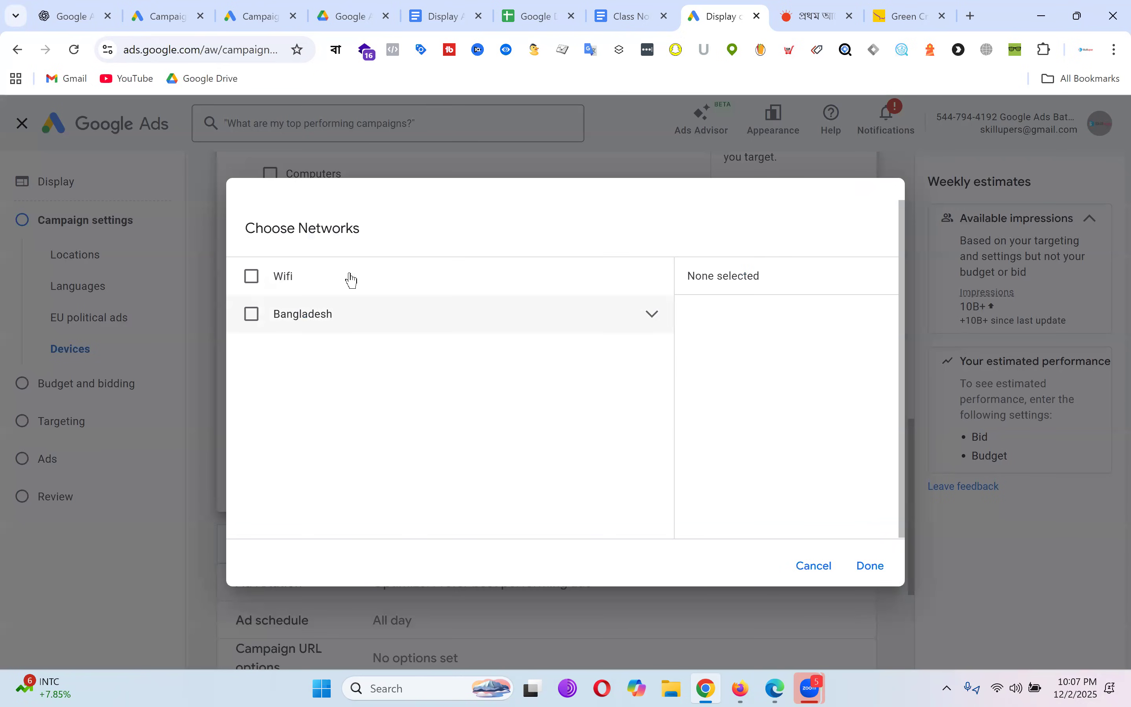
pyautogui.click(649, 324)
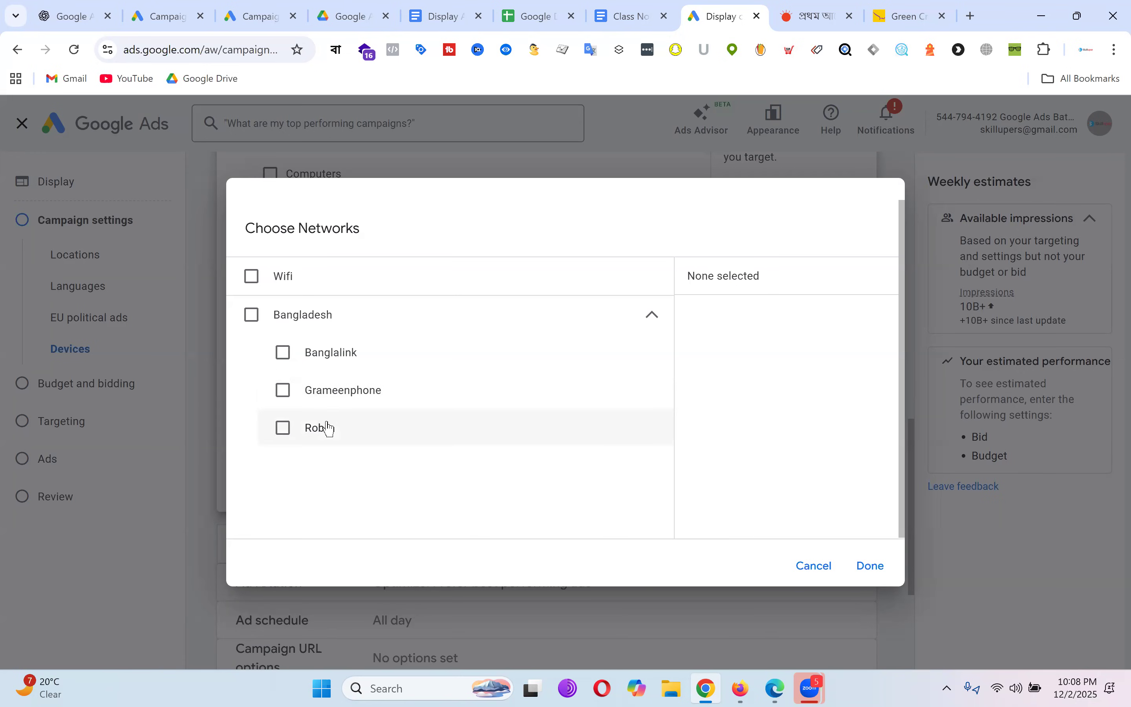
pyautogui.click(815, 567)
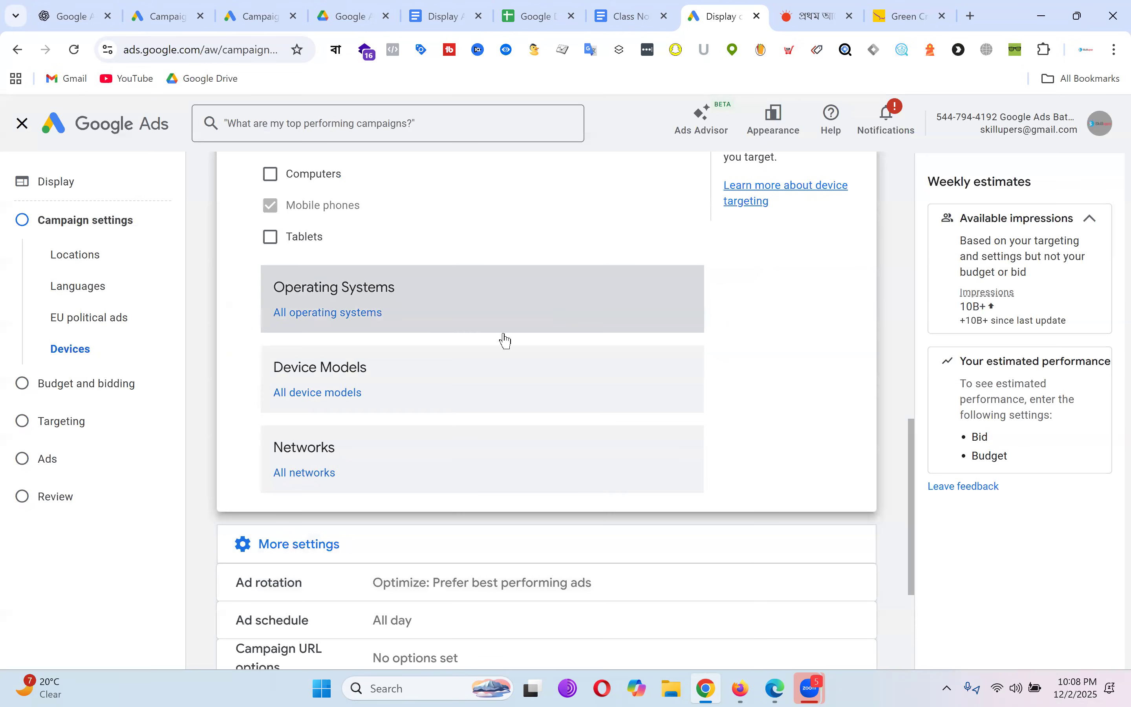
# Step: Set the campaign to show on all devices and continue to budget and bidding
pyautogui.scroll(4, 347, 367)
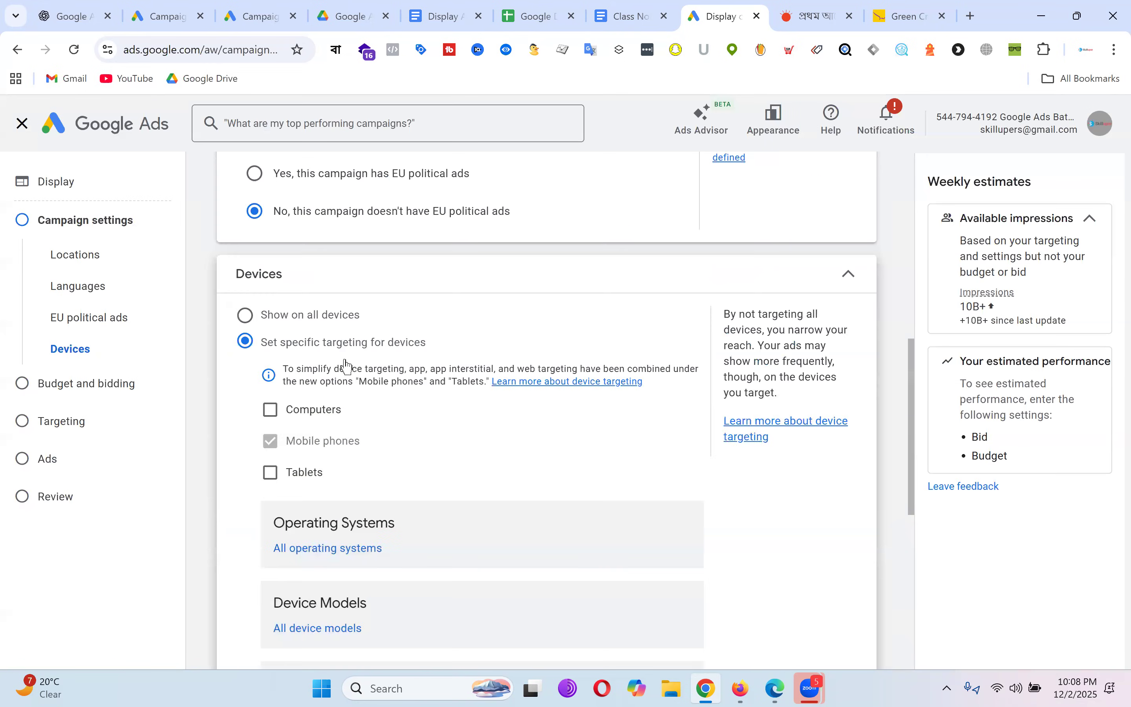
pyautogui.click(245, 315)
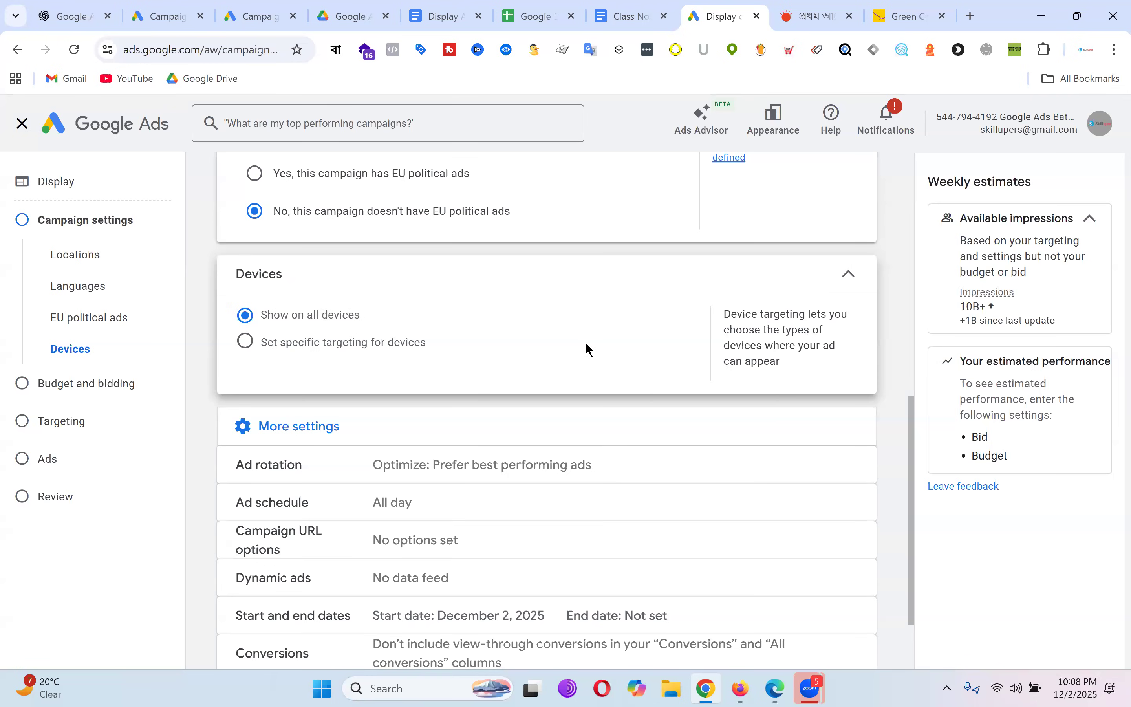
pyautogui.scroll(-2, 582, 346)
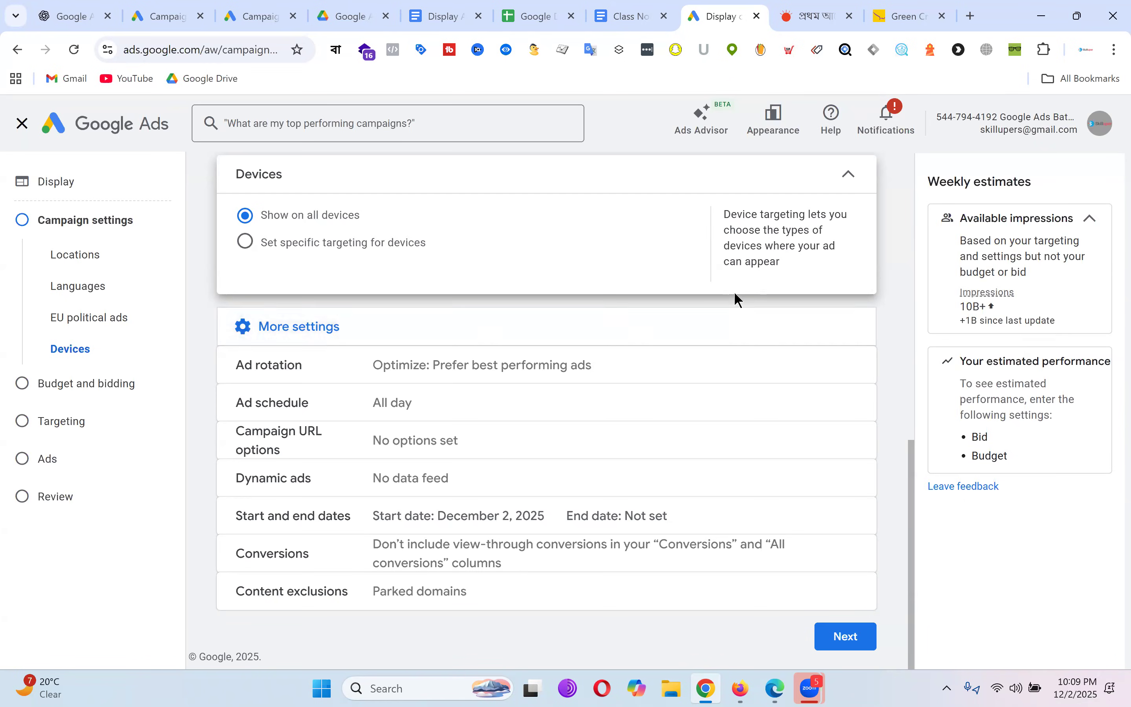
pyautogui.click(871, 644)
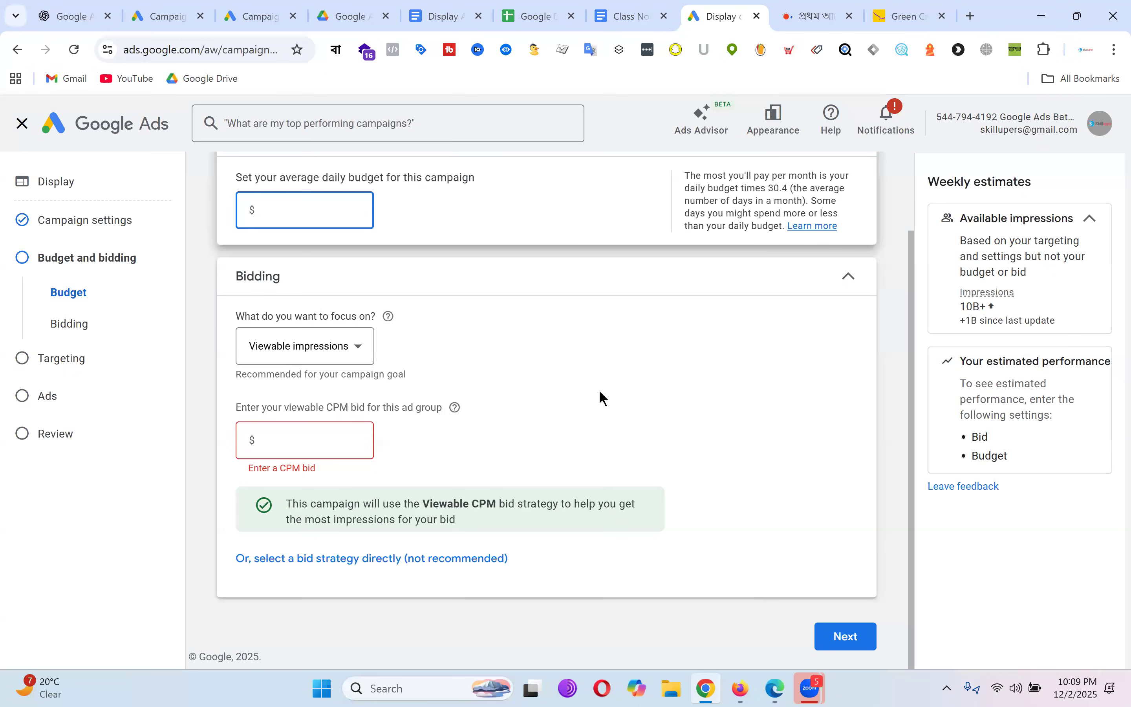
# Step: Set the average daily budget to $30 and the ad group's viewable CPM bid to $0.15
pyautogui.write('30')
pyautogui.click(674, 329)
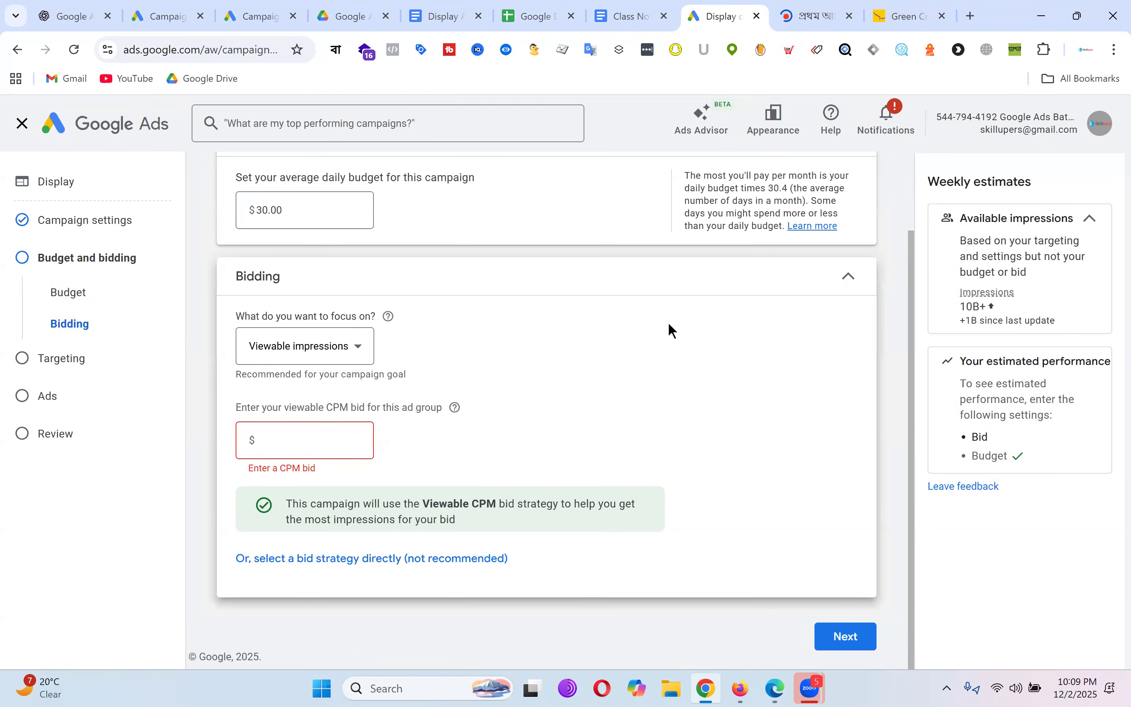
pyautogui.click(330, 441)
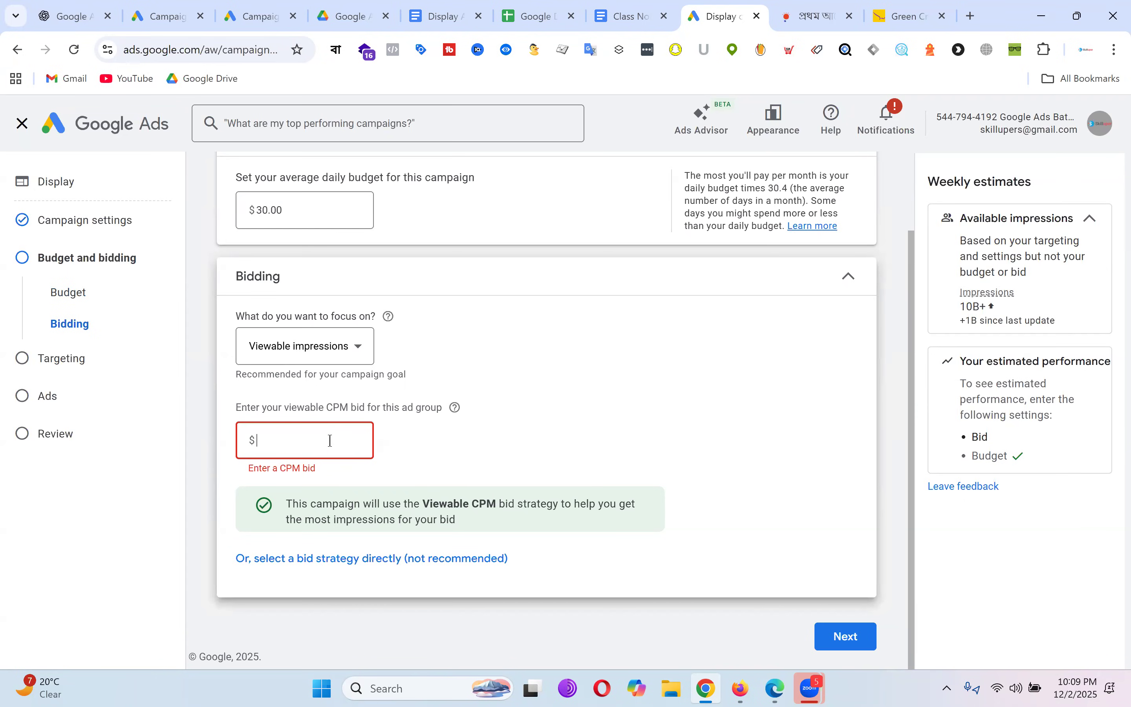
pyautogui.write('.15')
pyautogui.click(701, 373)
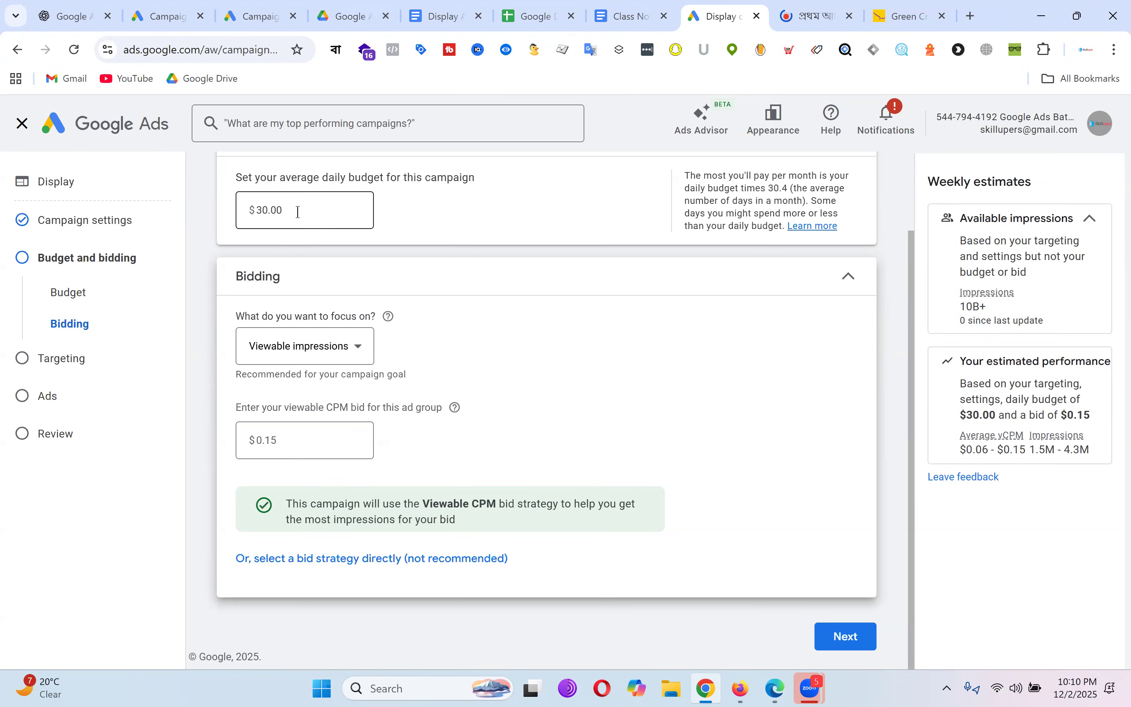
# Step: Examine the daily budget, CPM bid and estimated average vCPM in relation to the ad placements on the Prothom Alo news site
pyautogui.moveTo(299, 211); pyautogui.dragTo(227, 210)
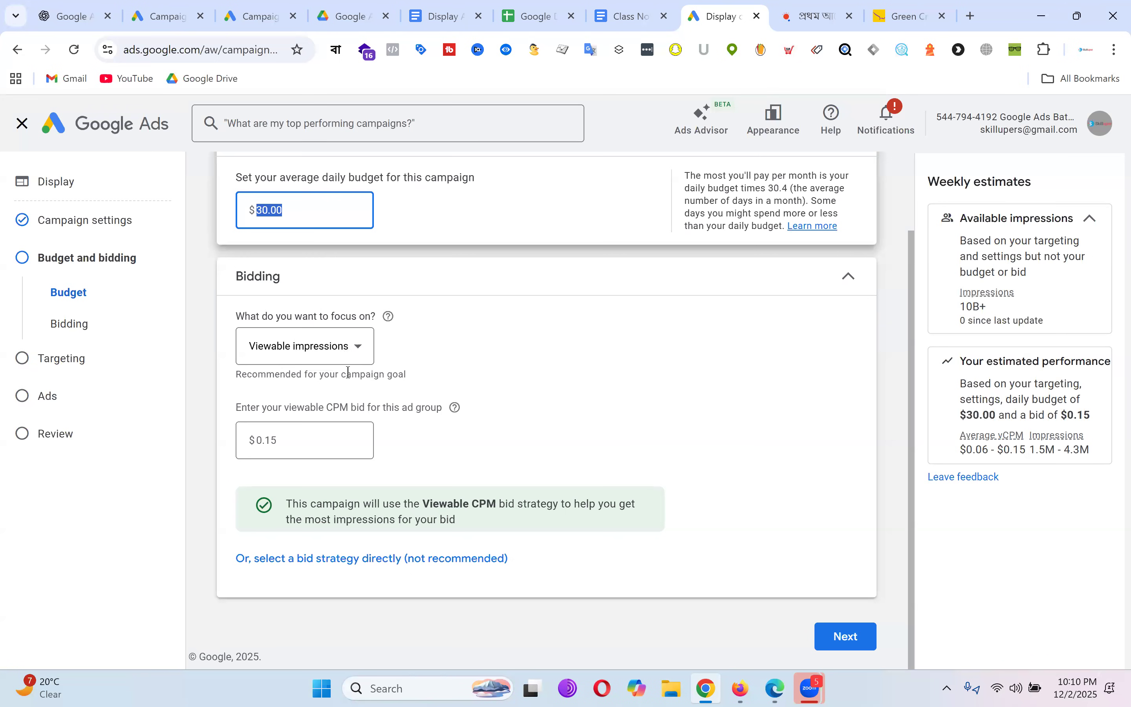
pyautogui.click(795, 15)
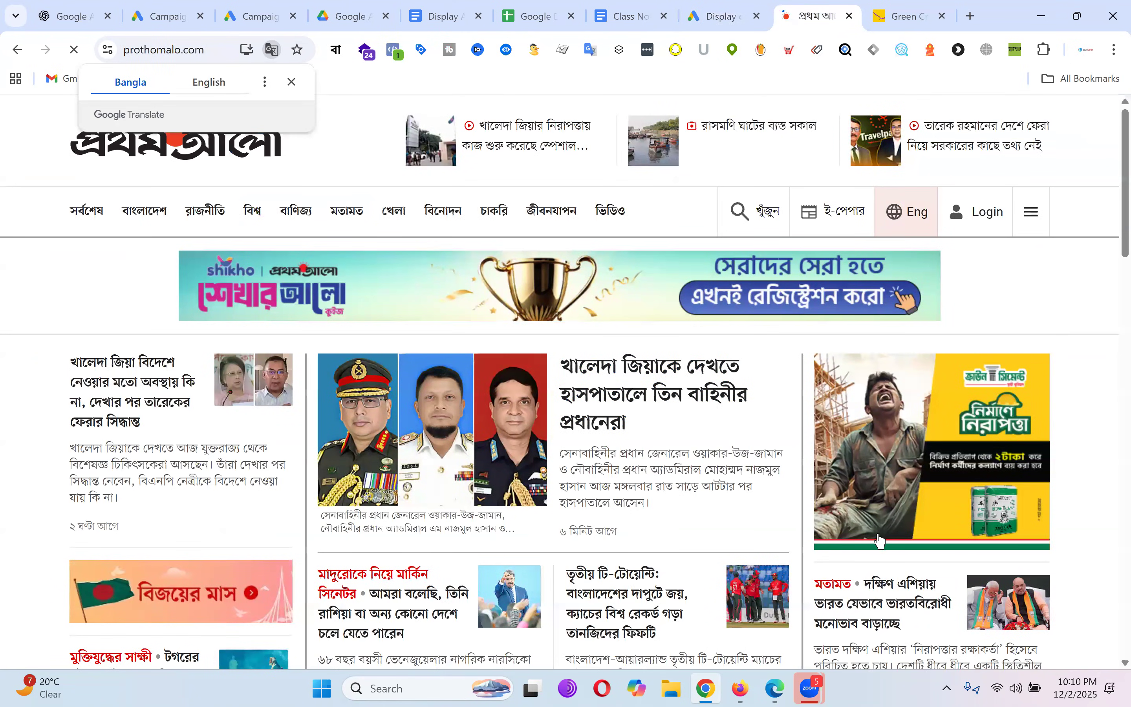
pyautogui.click(720, 16)
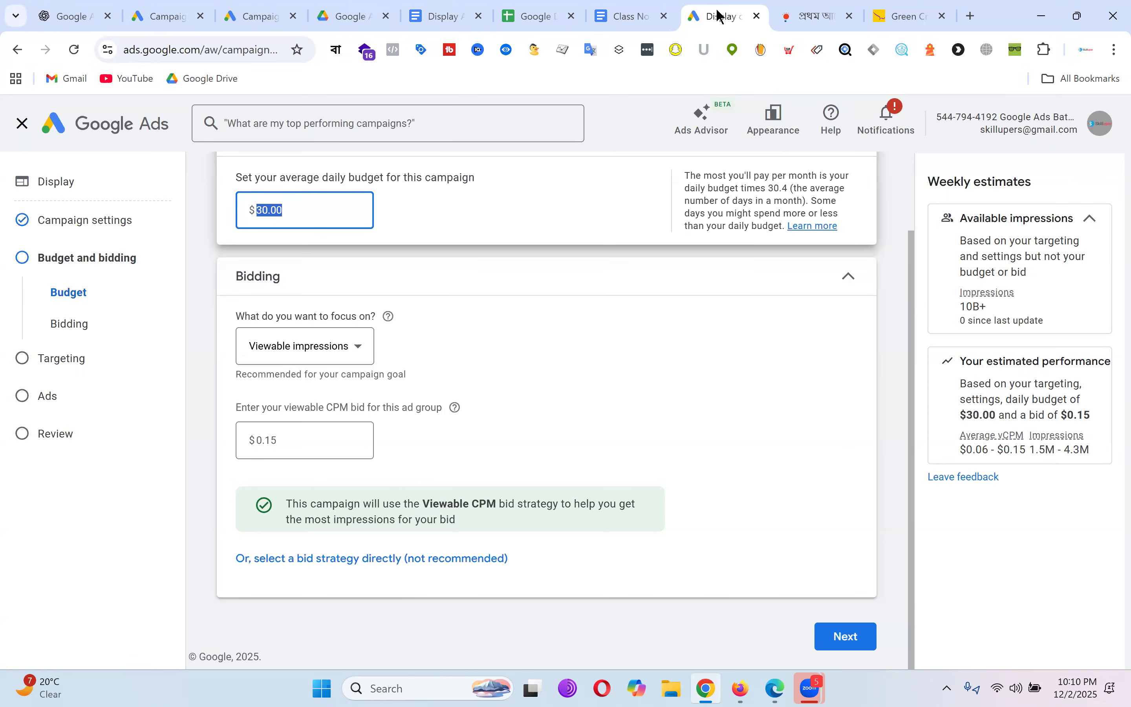
pyautogui.moveTo(303, 442); pyautogui.dragTo(241, 441)
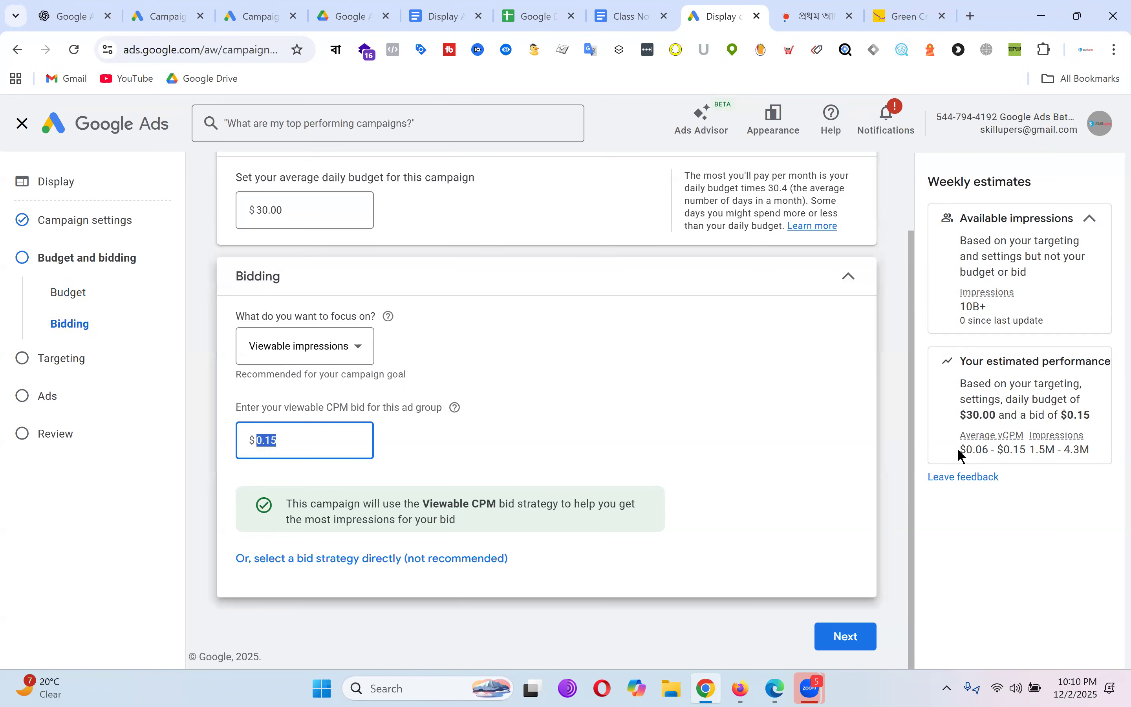
pyautogui.moveTo(961, 450); pyautogui.dragTo(1026, 450)
pyautogui.click(1026, 450)
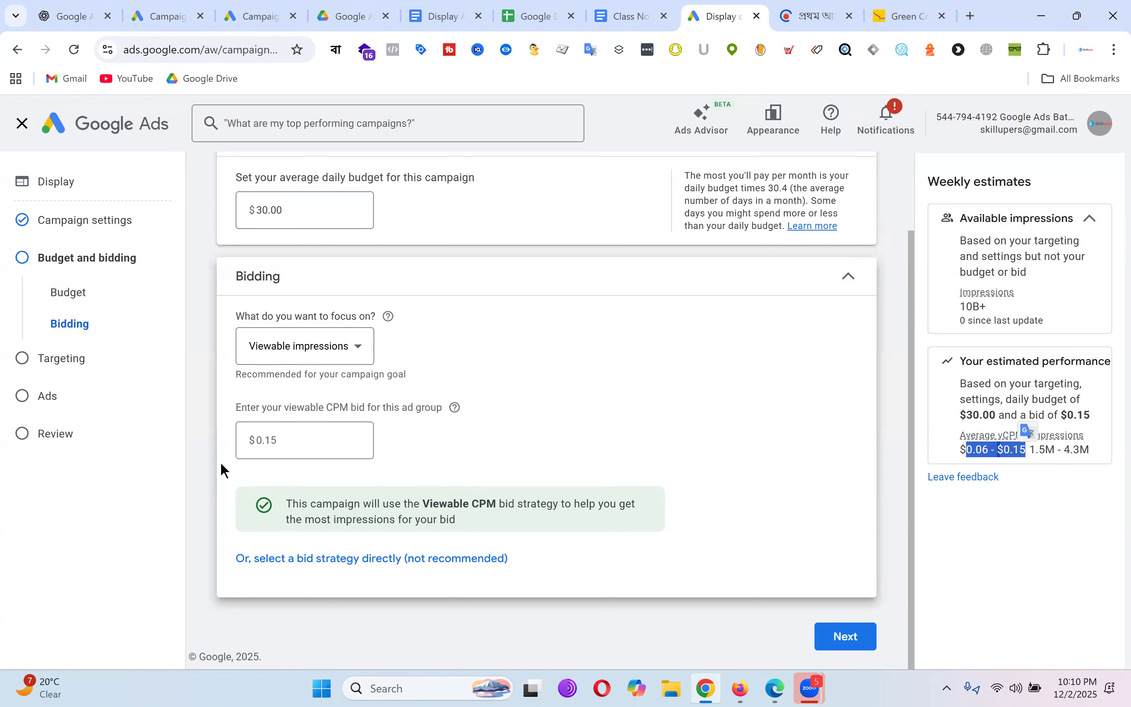
pyautogui.click(317, 454)
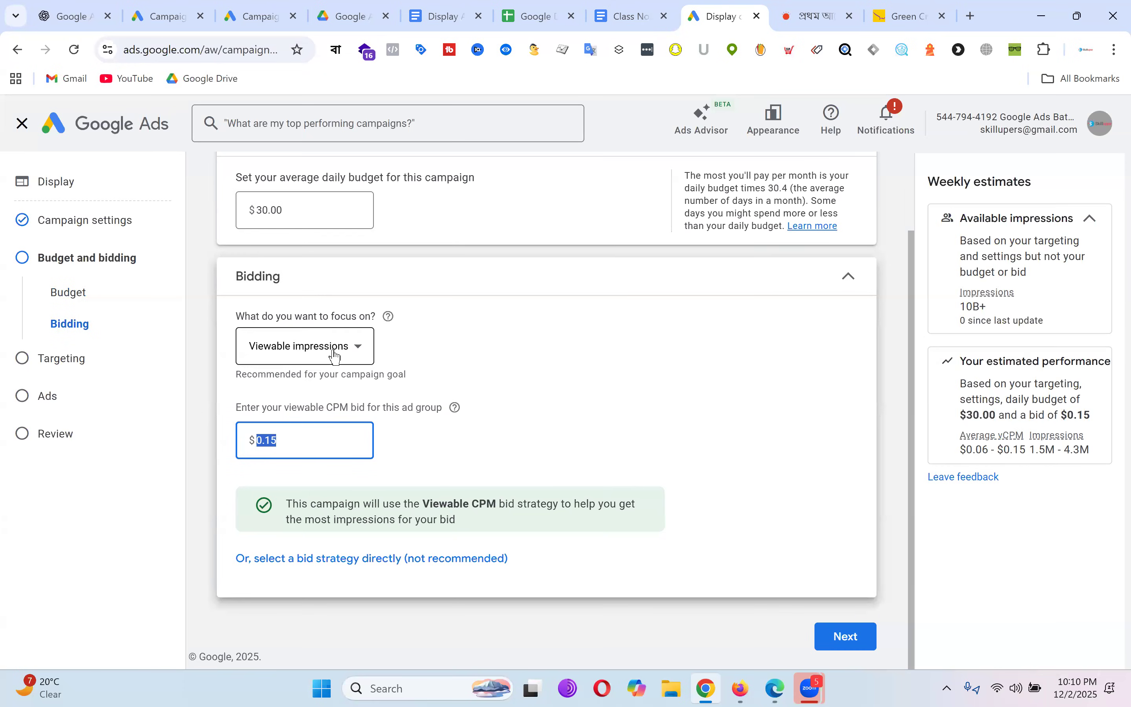
pyautogui.click(824, 7)
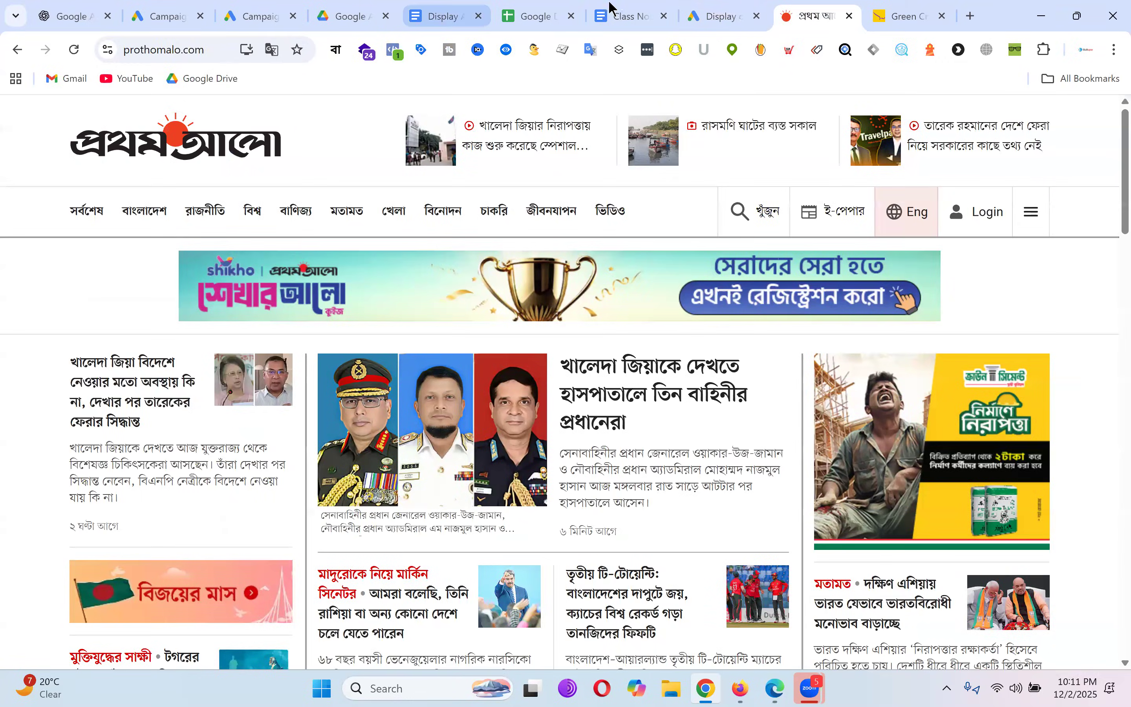
pyautogui.click(744, 14)
pyautogui.click(685, 415)
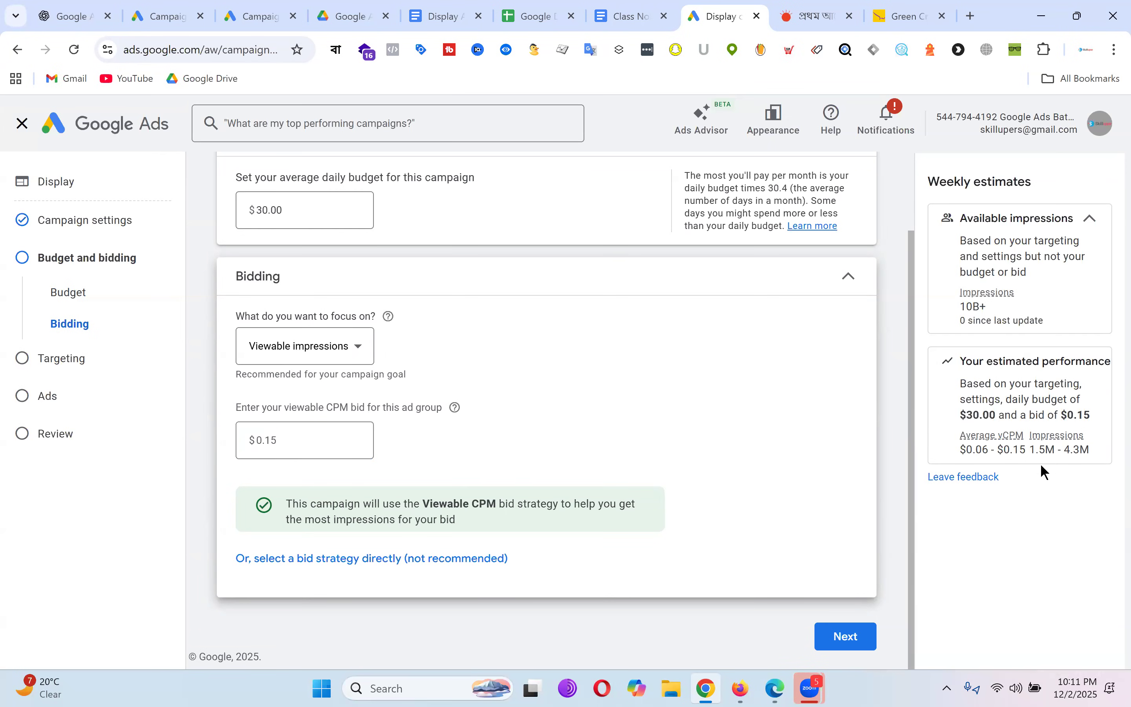
# Step: Examine the weekly estimated performance, comparing the average vCPM range with the expected impressions
pyautogui.moveTo(1030, 452); pyautogui.dragTo(1098, 457)
pyautogui.moveTo(1030, 451); pyautogui.dragTo(1102, 462)
pyautogui.click(1078, 529)
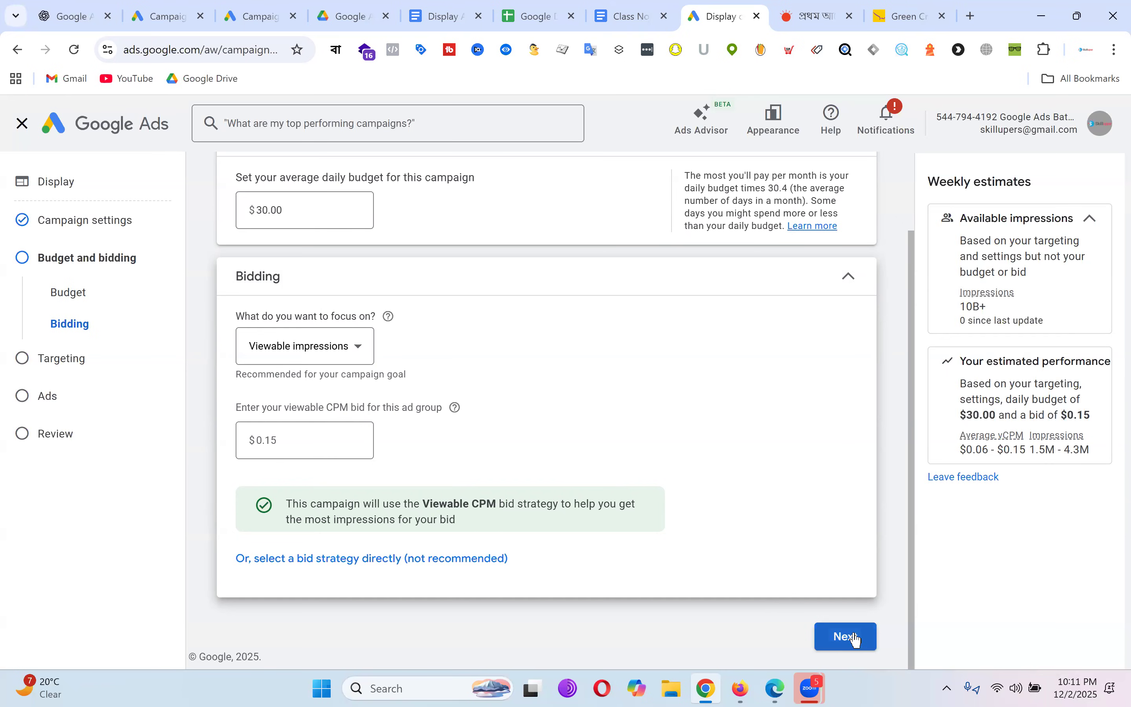
pyautogui.moveTo(956, 385); pyautogui.dragTo(1109, 459)
pyautogui.click(1108, 457)
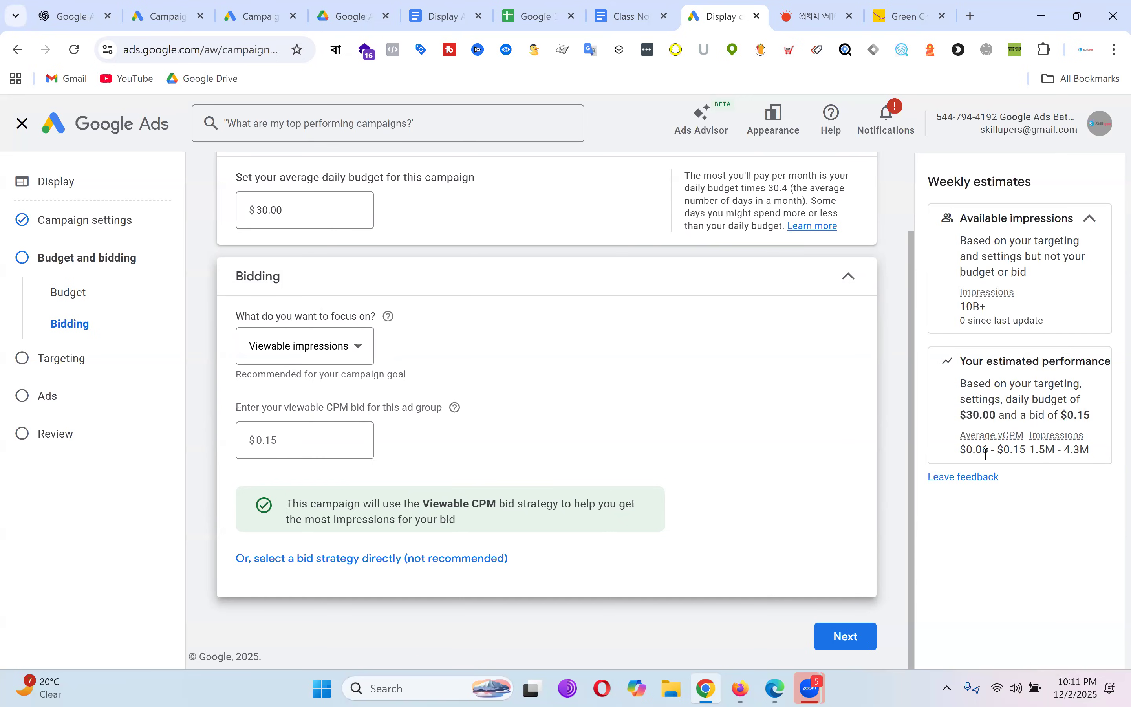
pyautogui.moveTo(961, 451); pyautogui.dragTo(1026, 449)
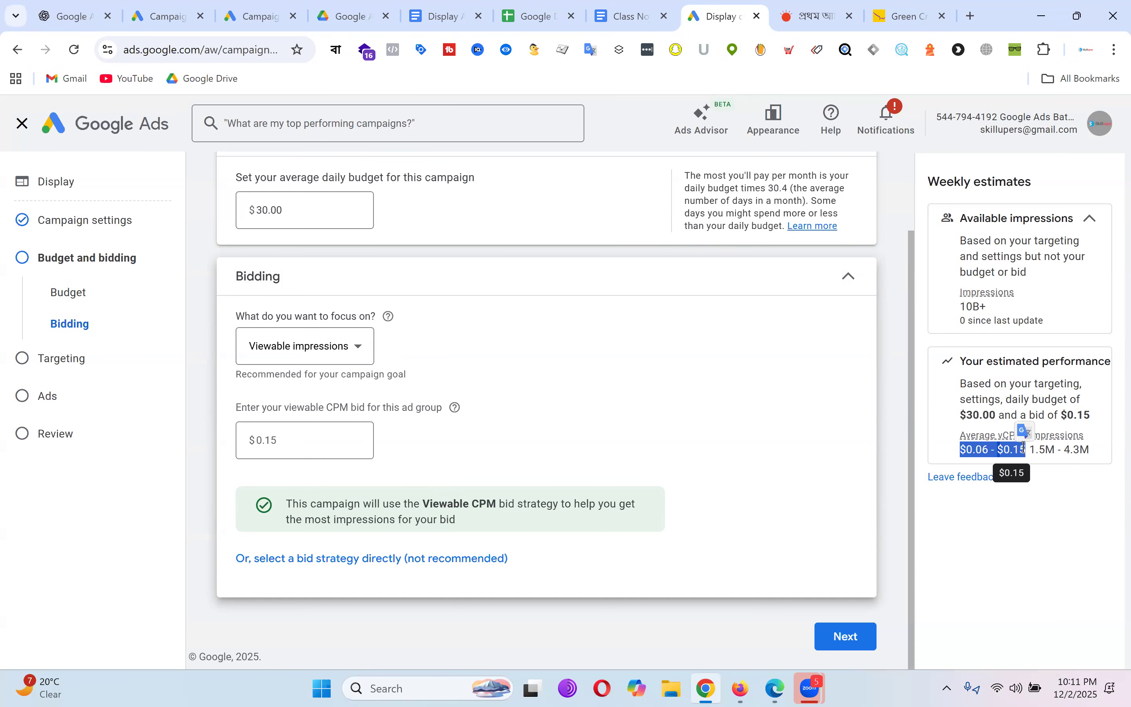
pyautogui.click(1100, 431)
pyautogui.moveTo(1031, 448); pyautogui.dragTo(1098, 454)
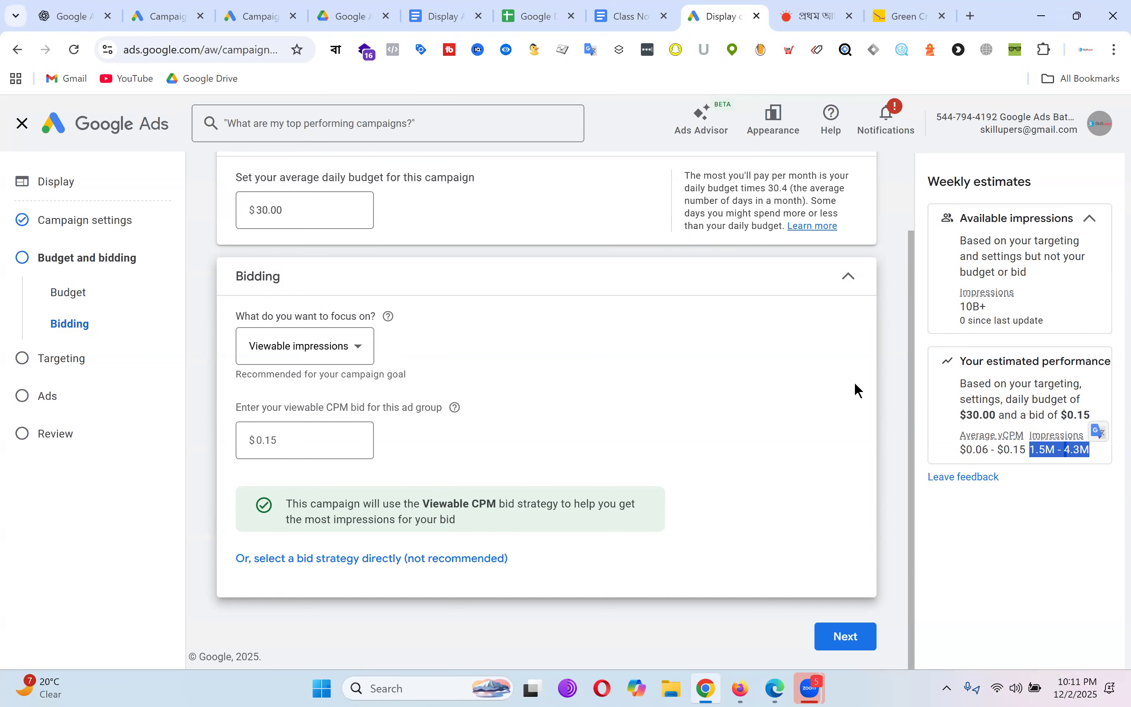
pyautogui.click(882, 477)
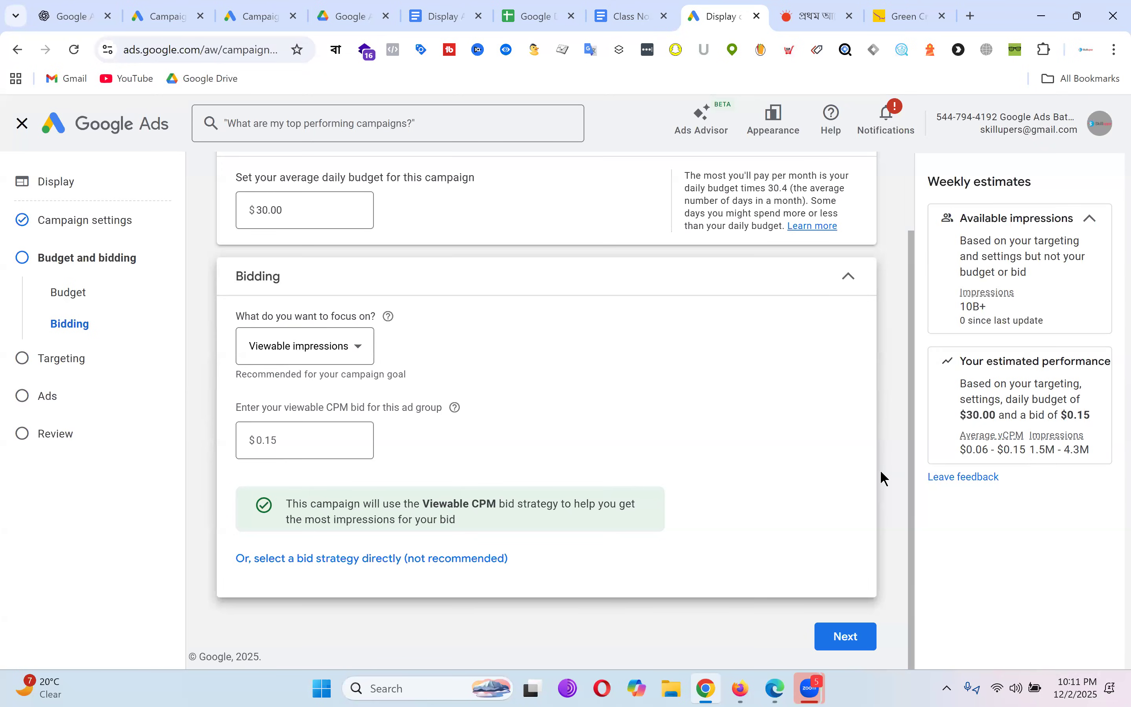
# Step: Continue to the Targeting stage and expand the additional targeting options
pyautogui.click(849, 638)
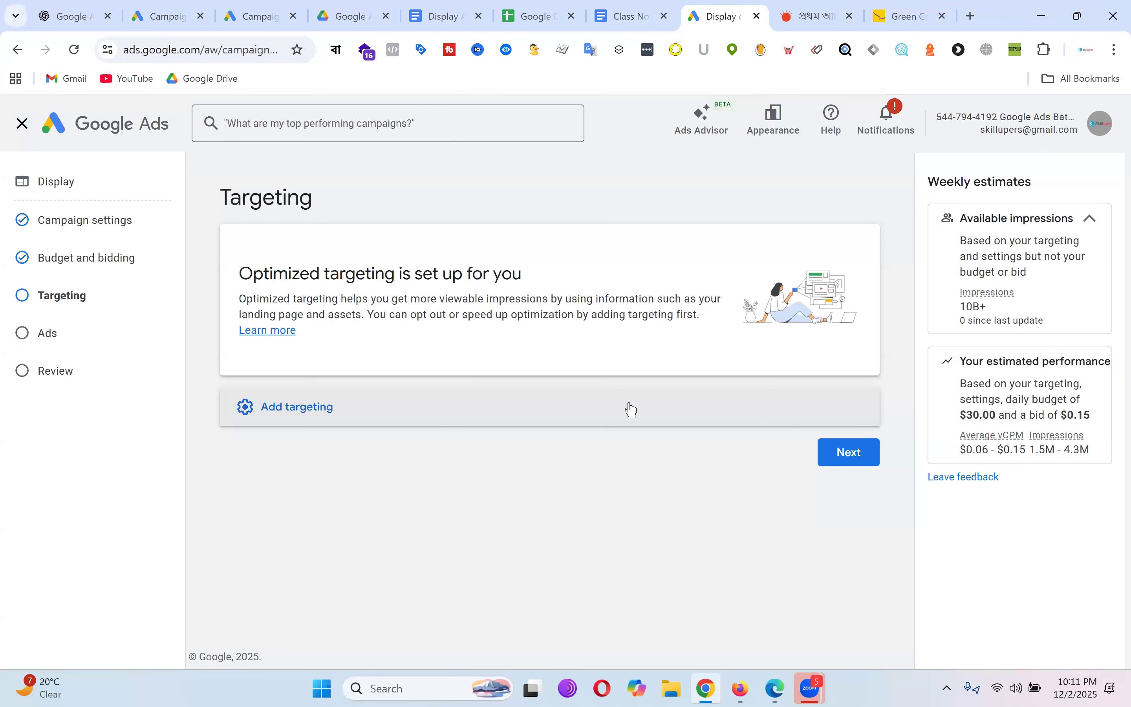
pyautogui.click(740, 6)
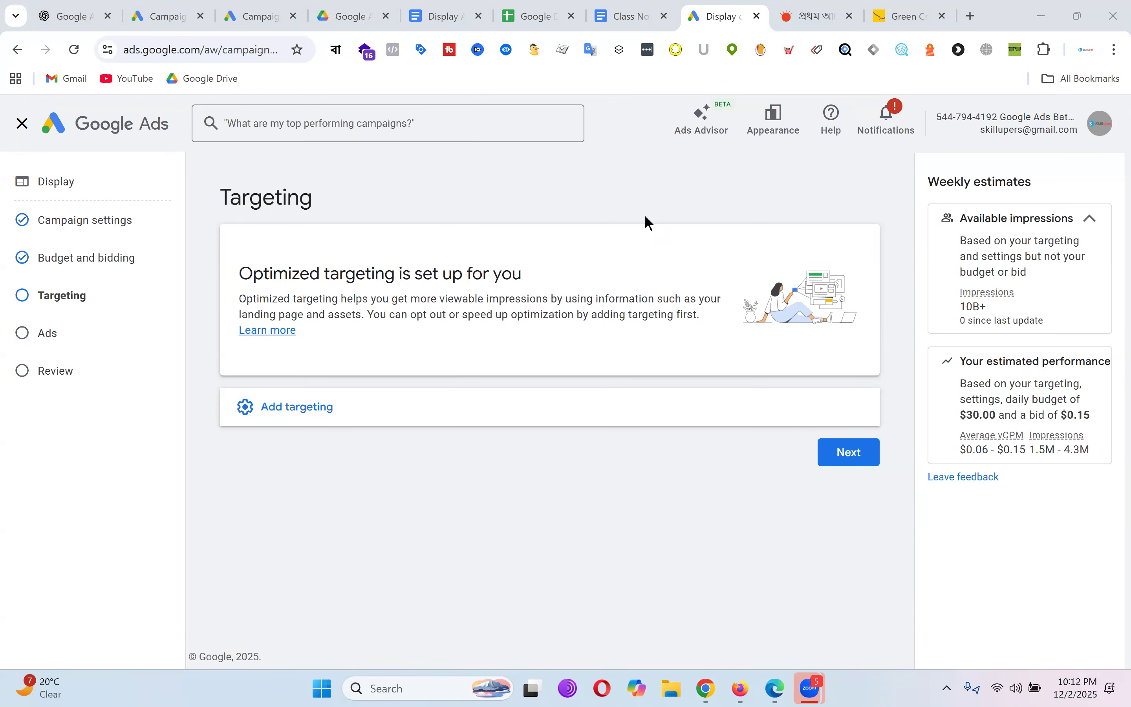
pyautogui.click(429, 417)
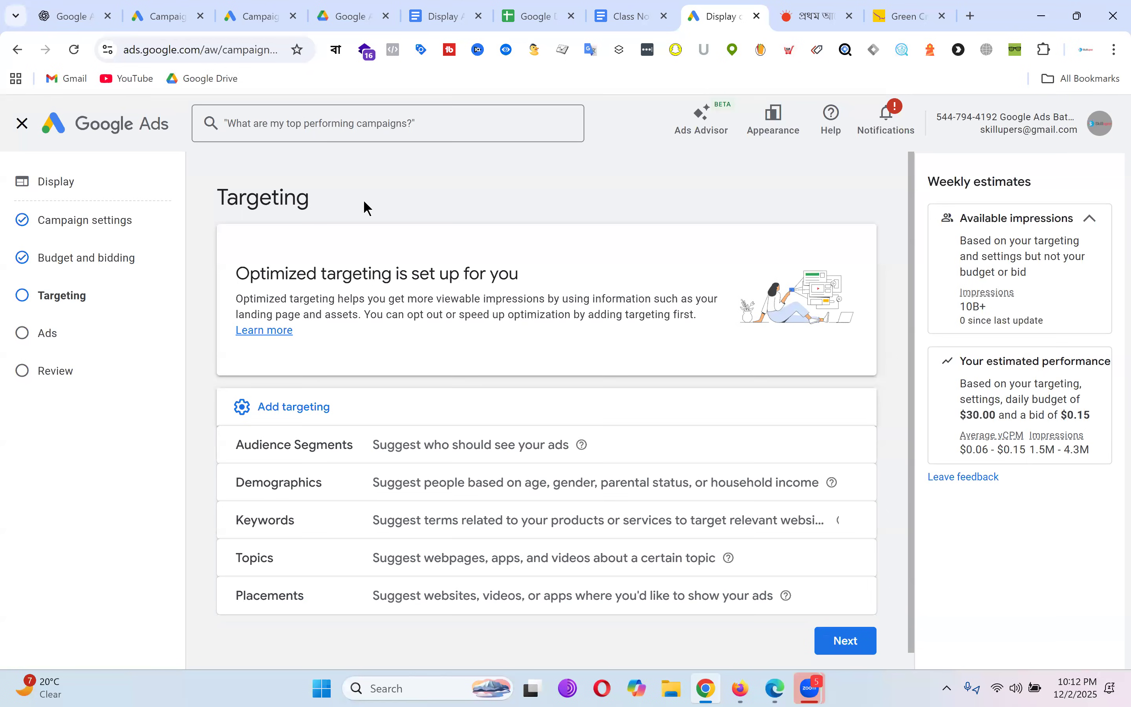
pyautogui.scroll(-1, 547, 225)
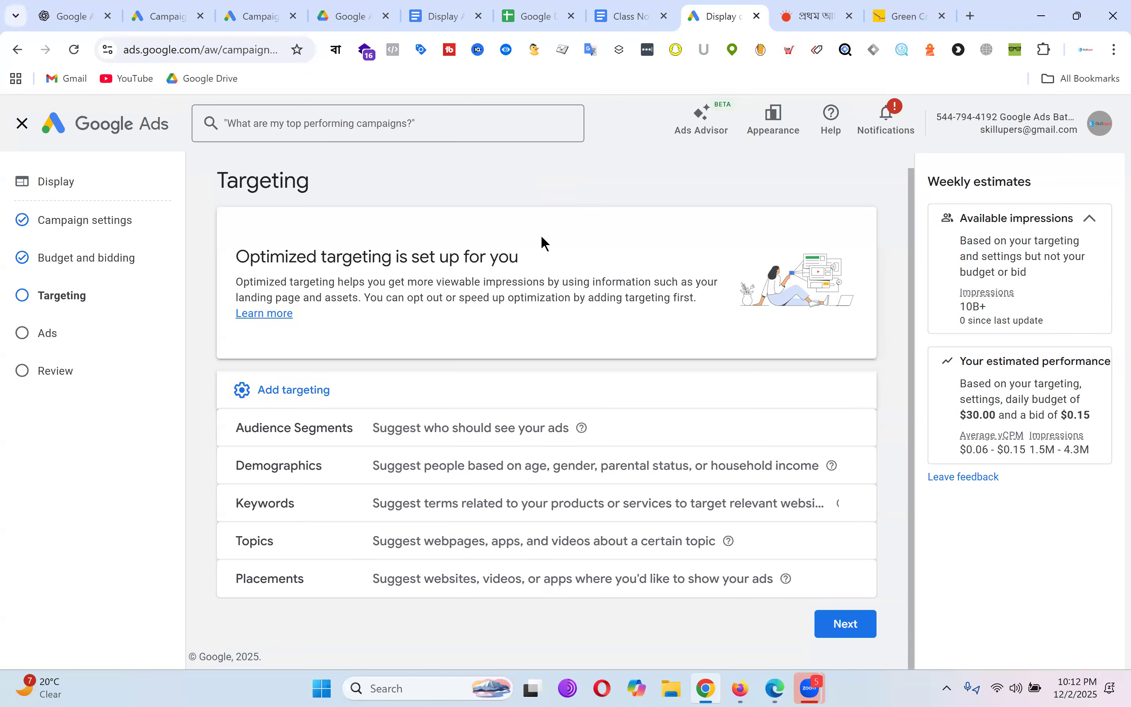
# Step: Examine the Prothom Alo banner ads and the Green Crepe Straight Kameez price on Le Reve, and return to the campaign's Targeting stage
pyautogui.click(816, 16)
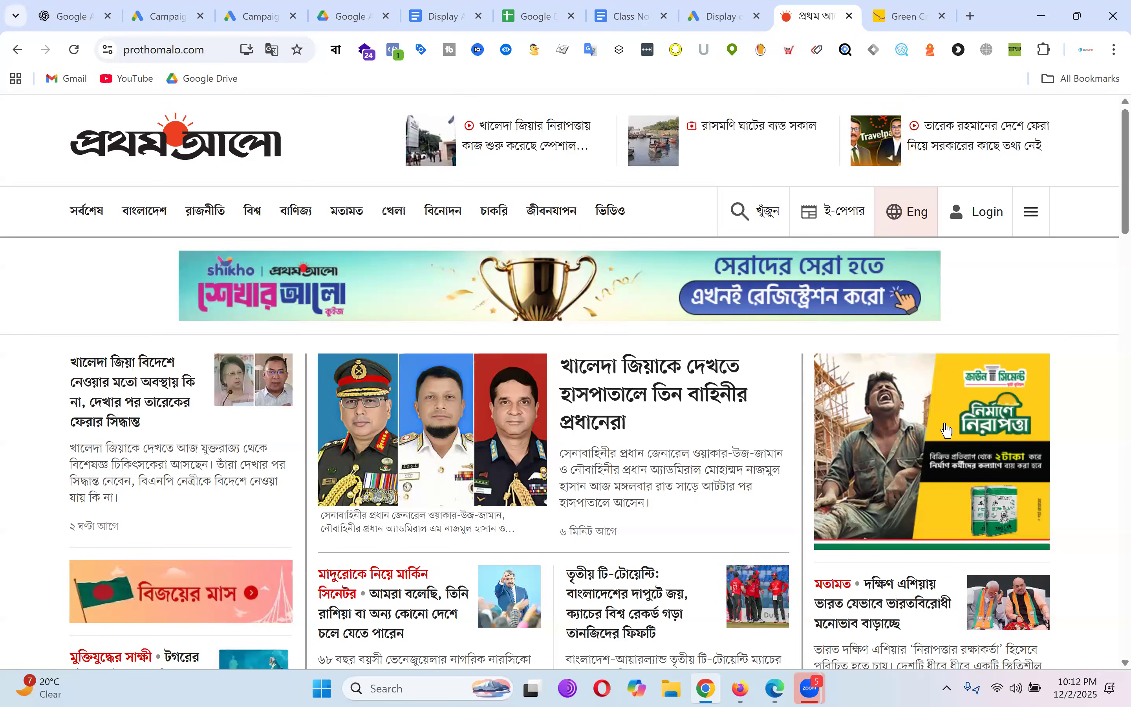
pyautogui.click(933, 10)
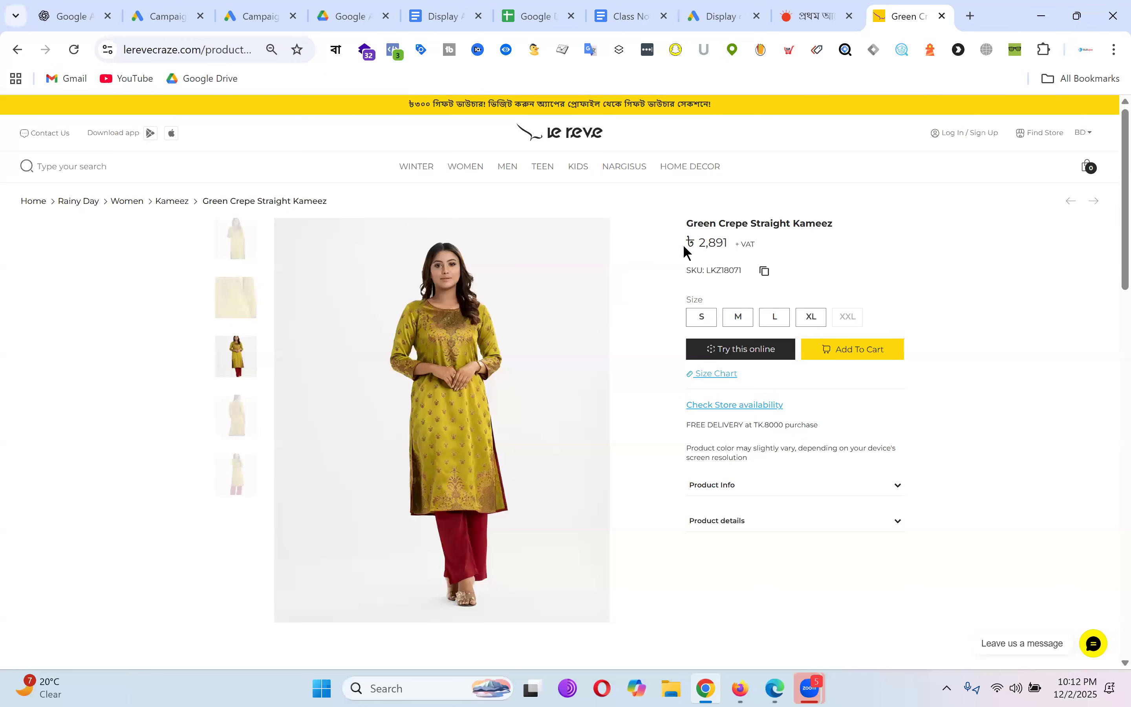
pyautogui.moveTo(699, 242); pyautogui.dragTo(751, 245)
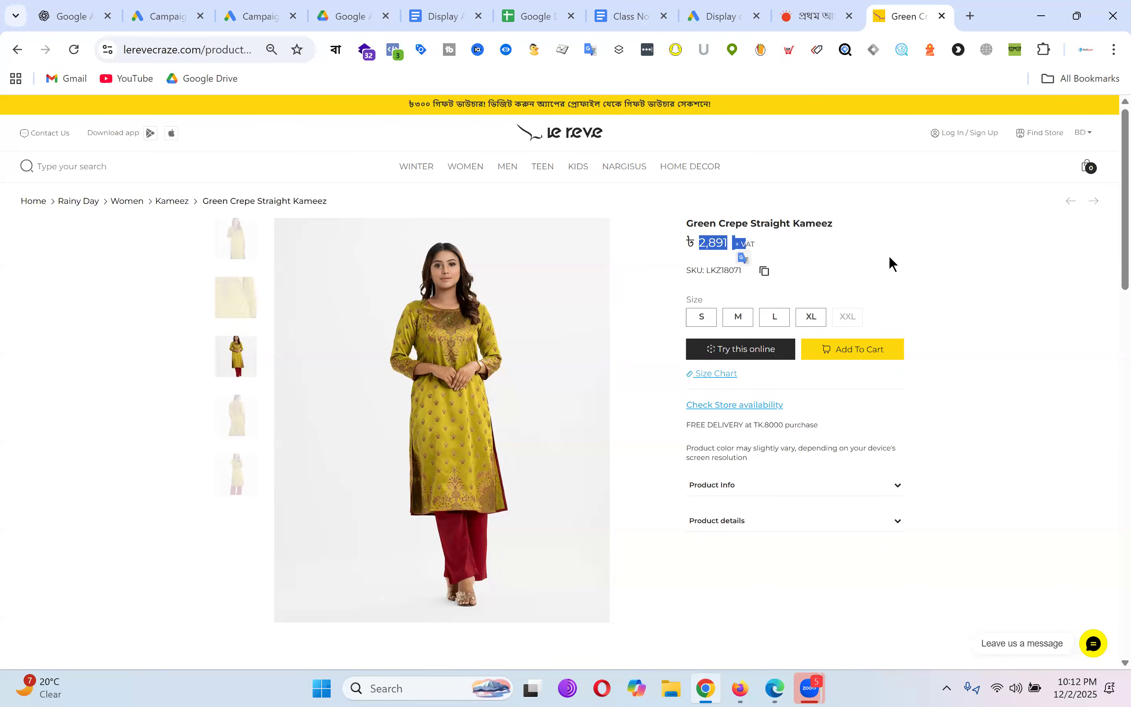
pyautogui.click(908, 265)
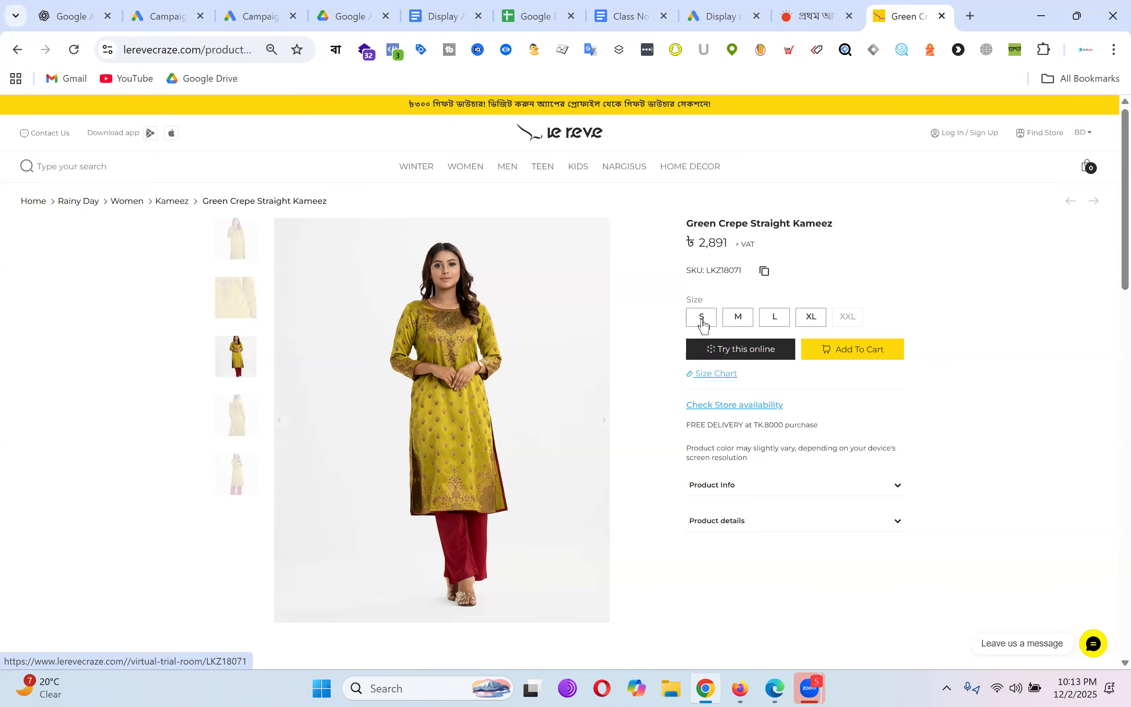
pyautogui.doubleClick(701, 241)
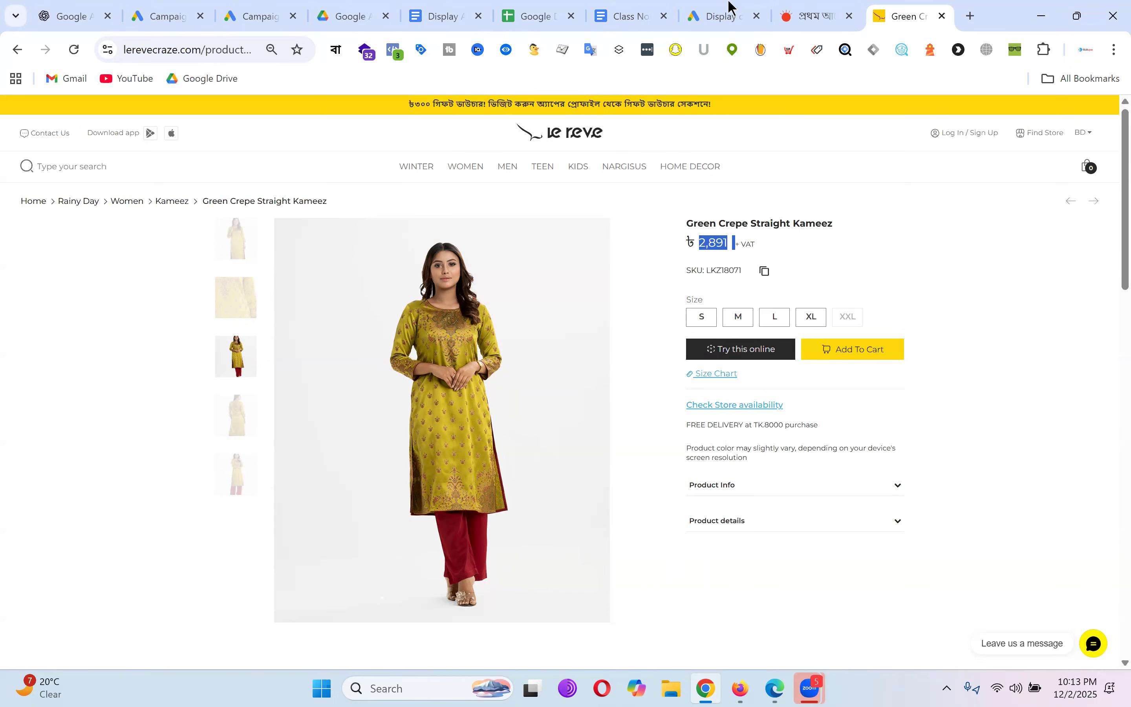
pyautogui.click(723, 16)
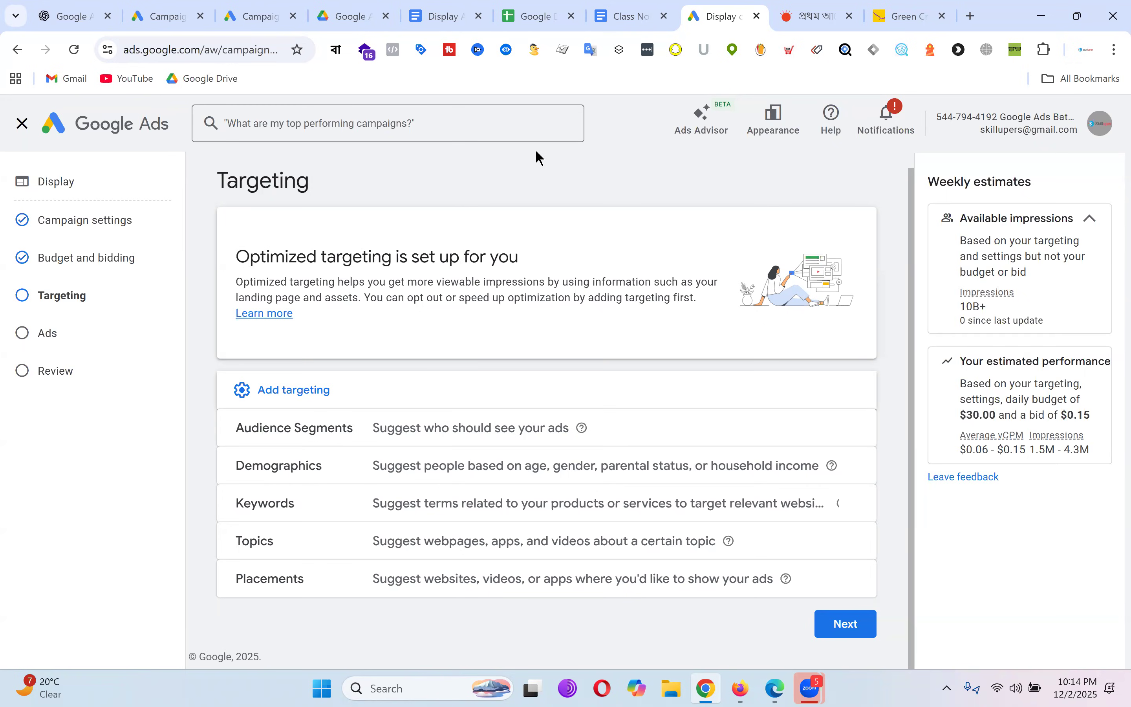
# Step: Review the Le Reve kameez product page again in relation to the campaign's targeting options
pyautogui.click(1064, 52)
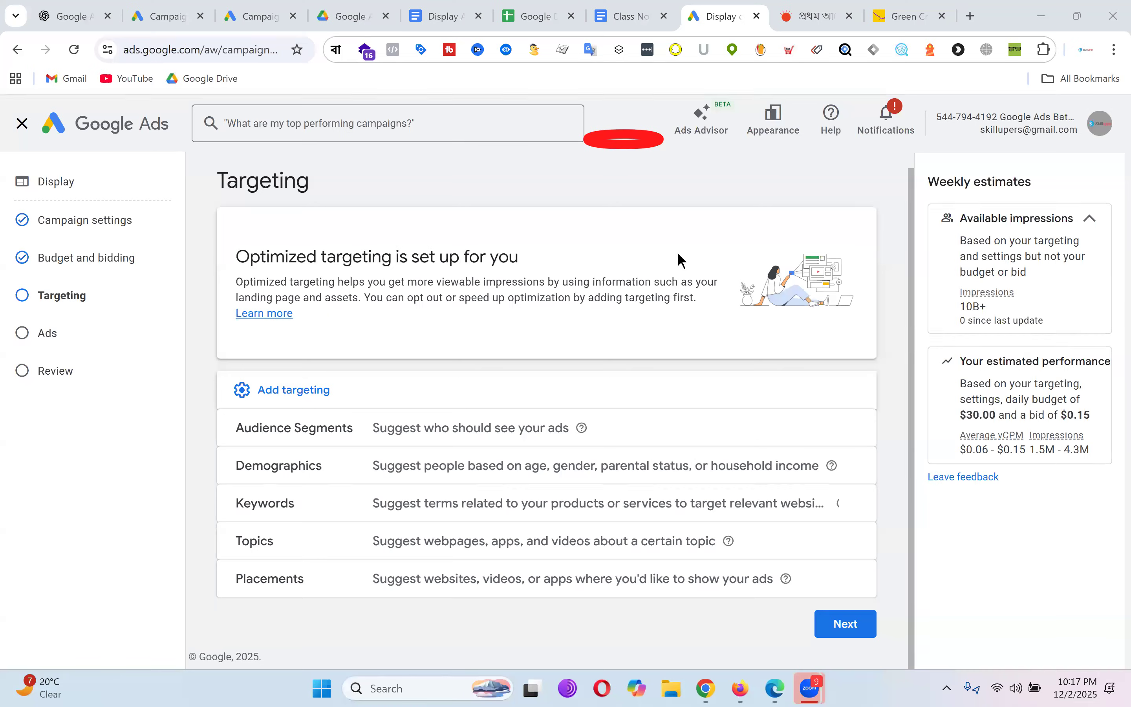
pyautogui.click(916, 5)
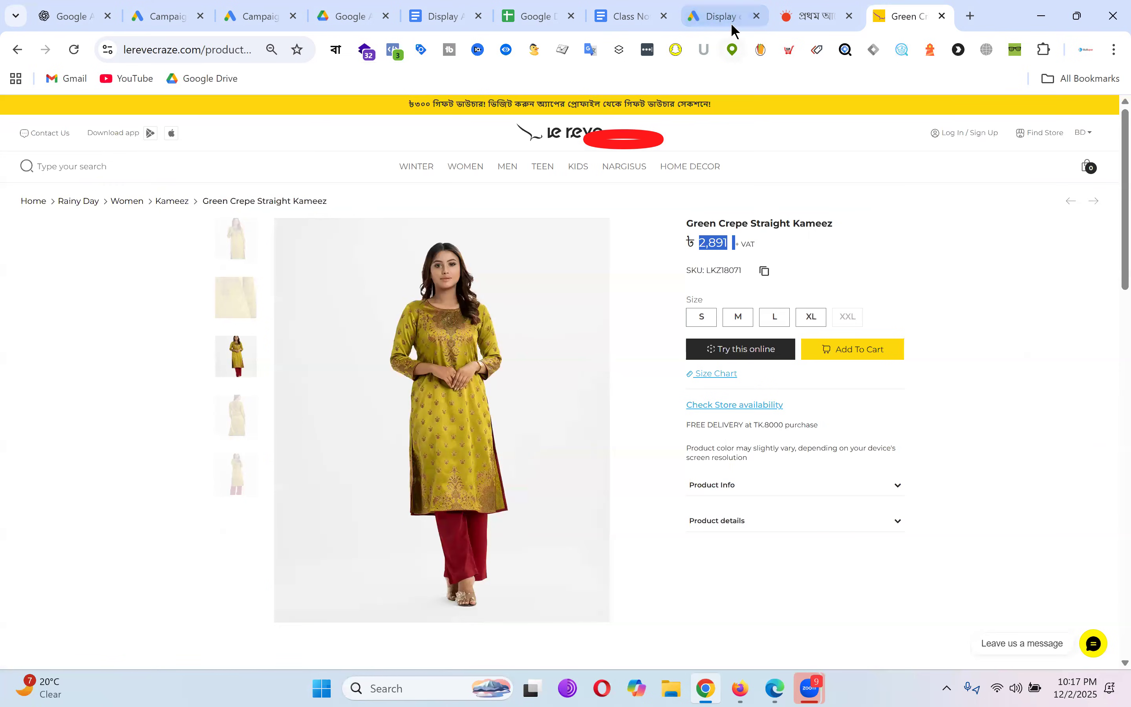
pyautogui.moveTo(732, 21)
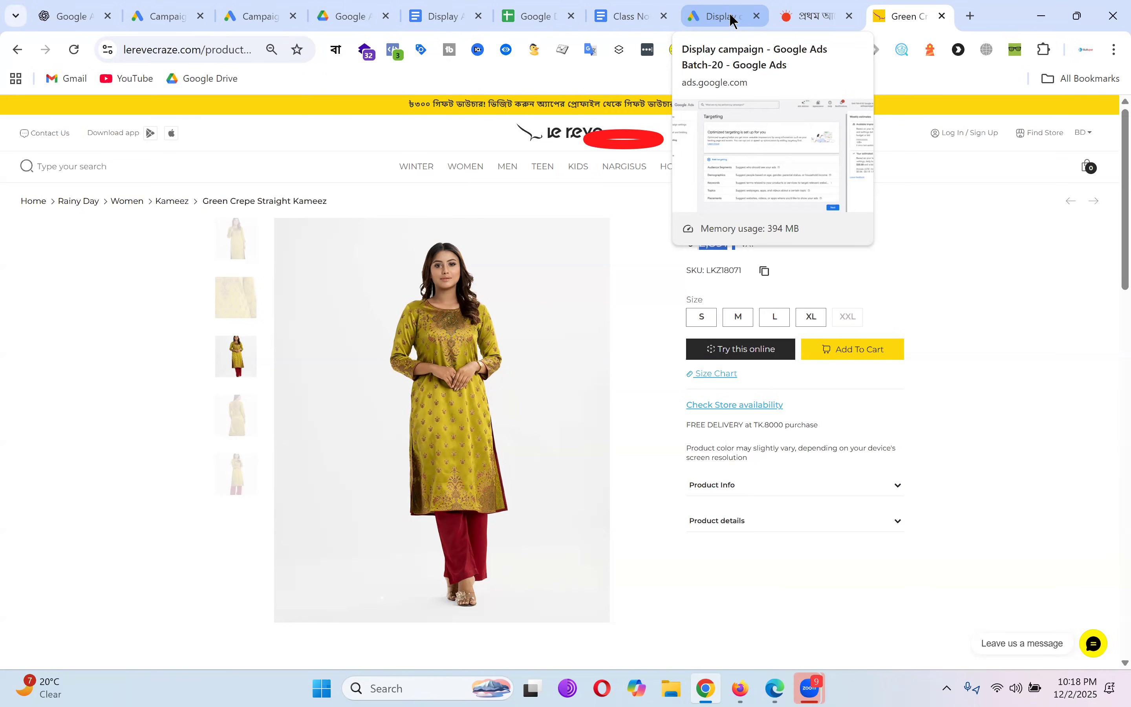
pyautogui.click(723, 17)
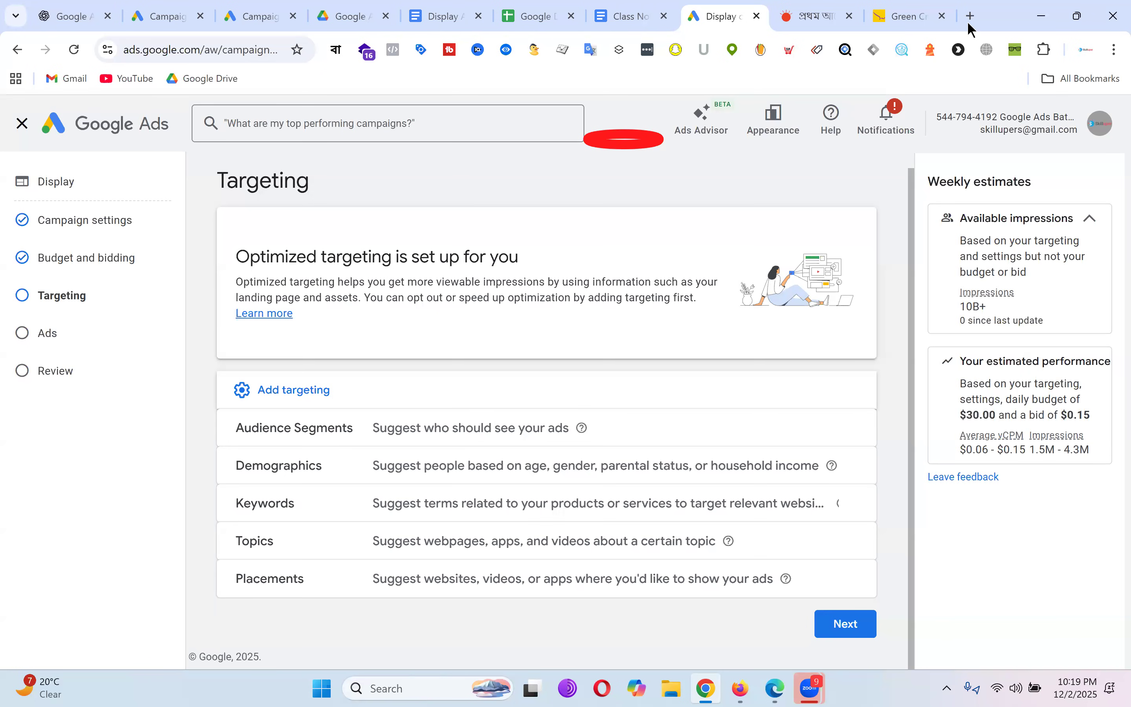
# Step: Find the British Council IELTS banner ad further down the Prothom Alo home page and open its landing page
pyautogui.click(808, 13)
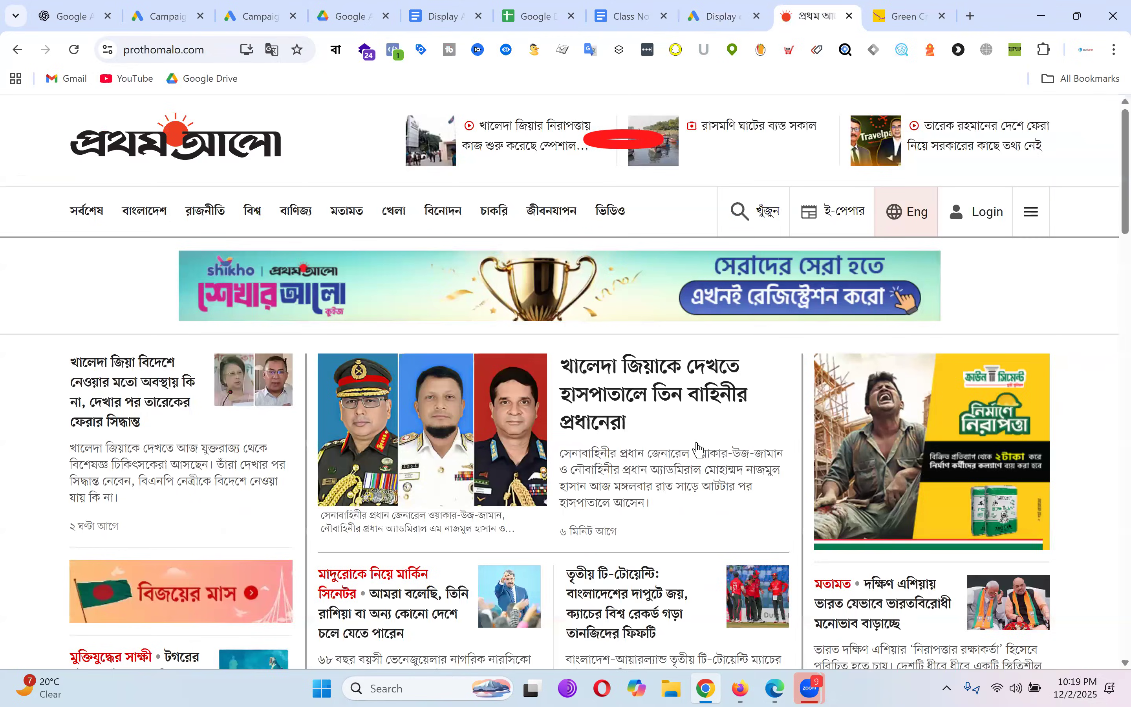
pyautogui.scroll(-5, 716, 310)
pyautogui.scroll(-10, 716, 309)
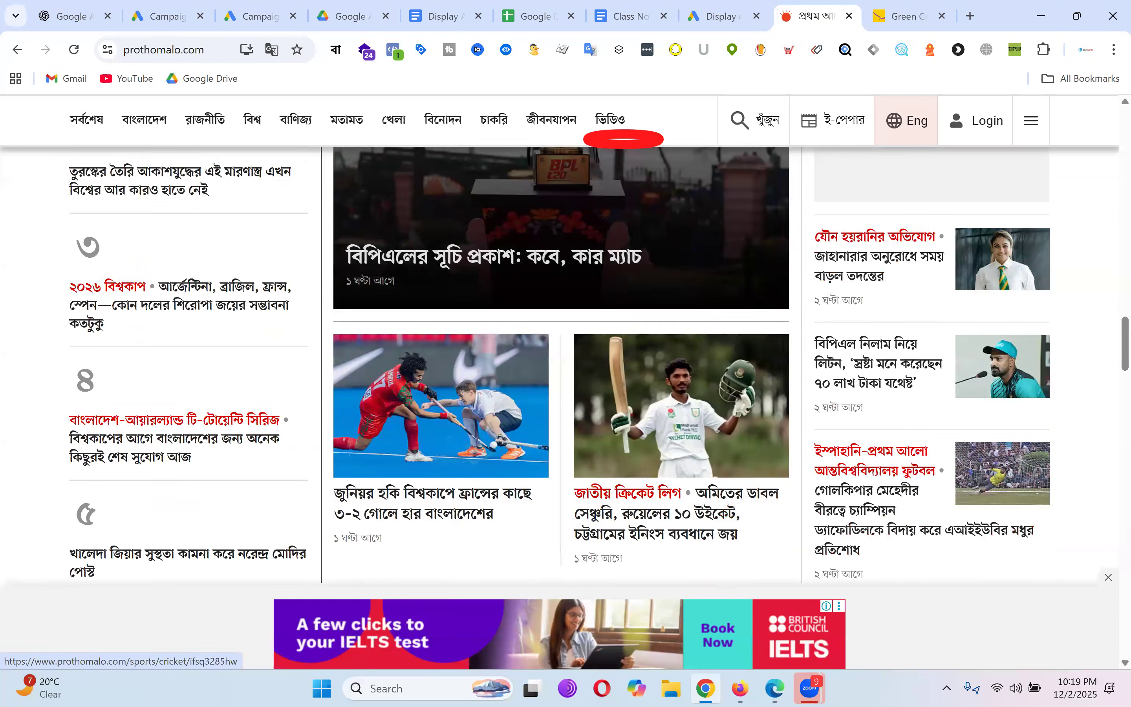
pyautogui.click(724, 645)
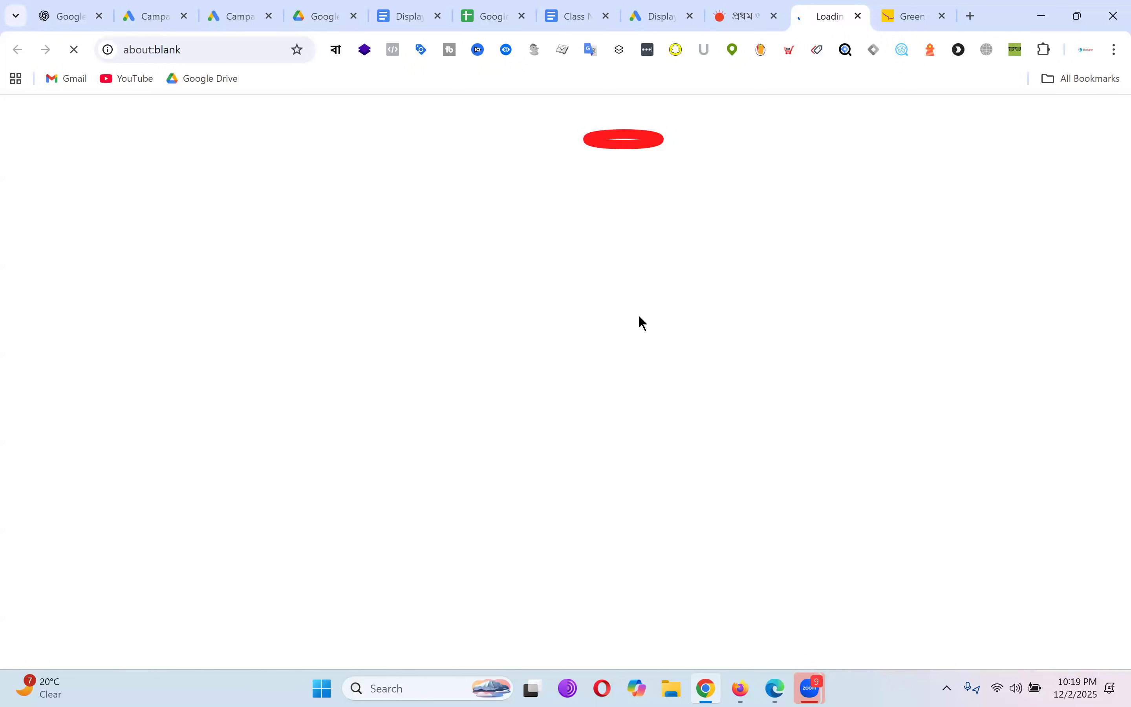
# Step: Check the signed-in browser profile against the ad shown on Prothom Alo, and return to the British Council IELTS landing page
pyautogui.click(749, 10)
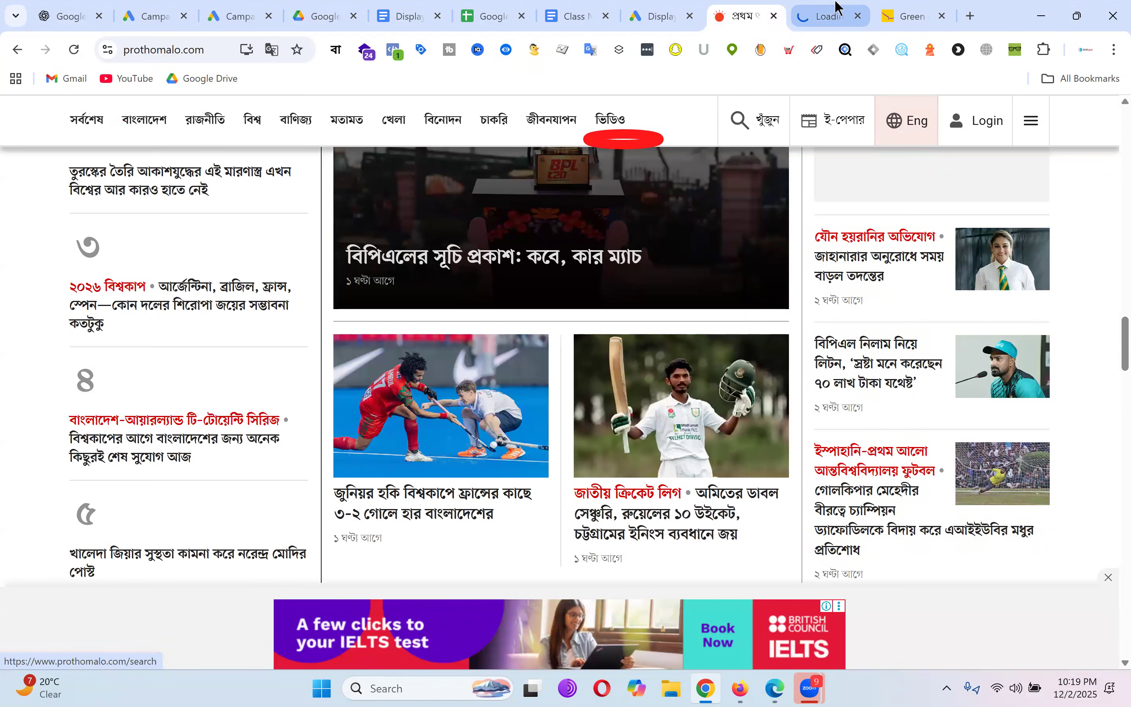
pyautogui.click(832, 15)
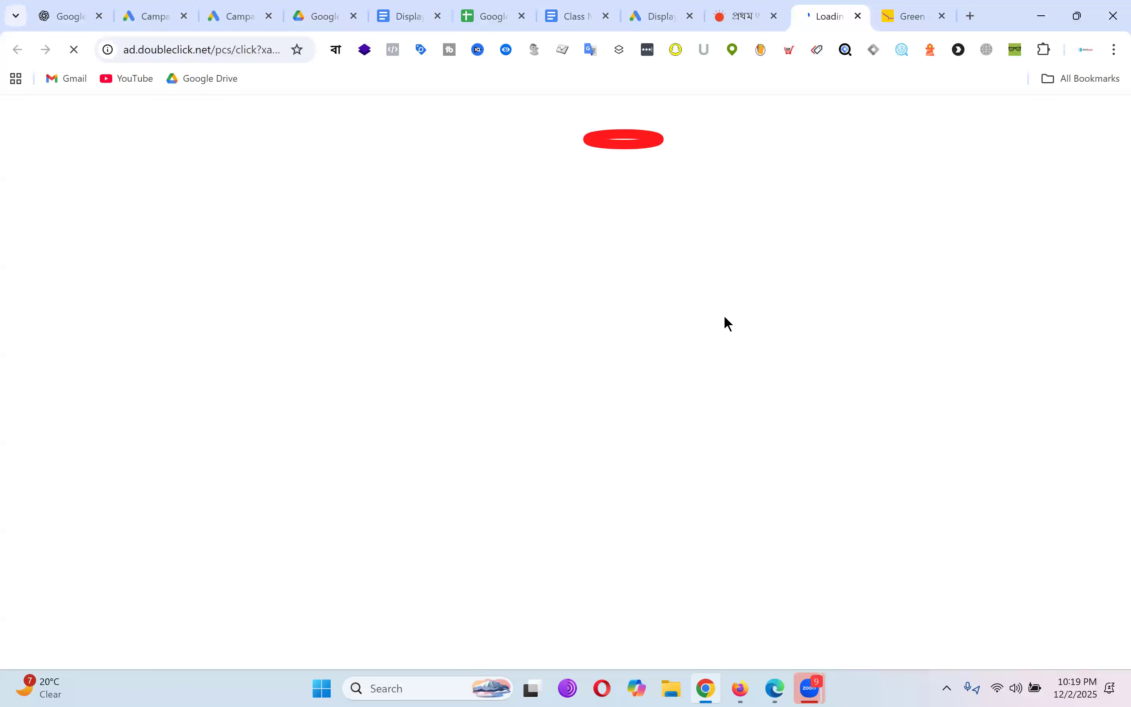
pyautogui.click(748, 7)
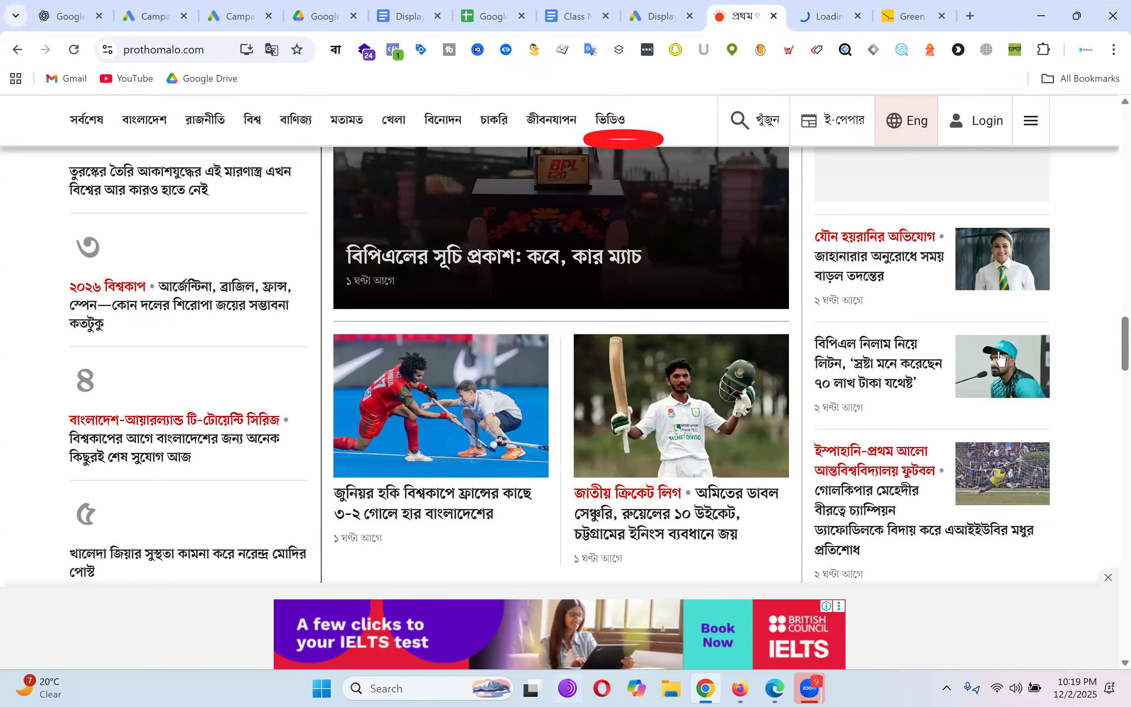
pyautogui.click(1087, 49)
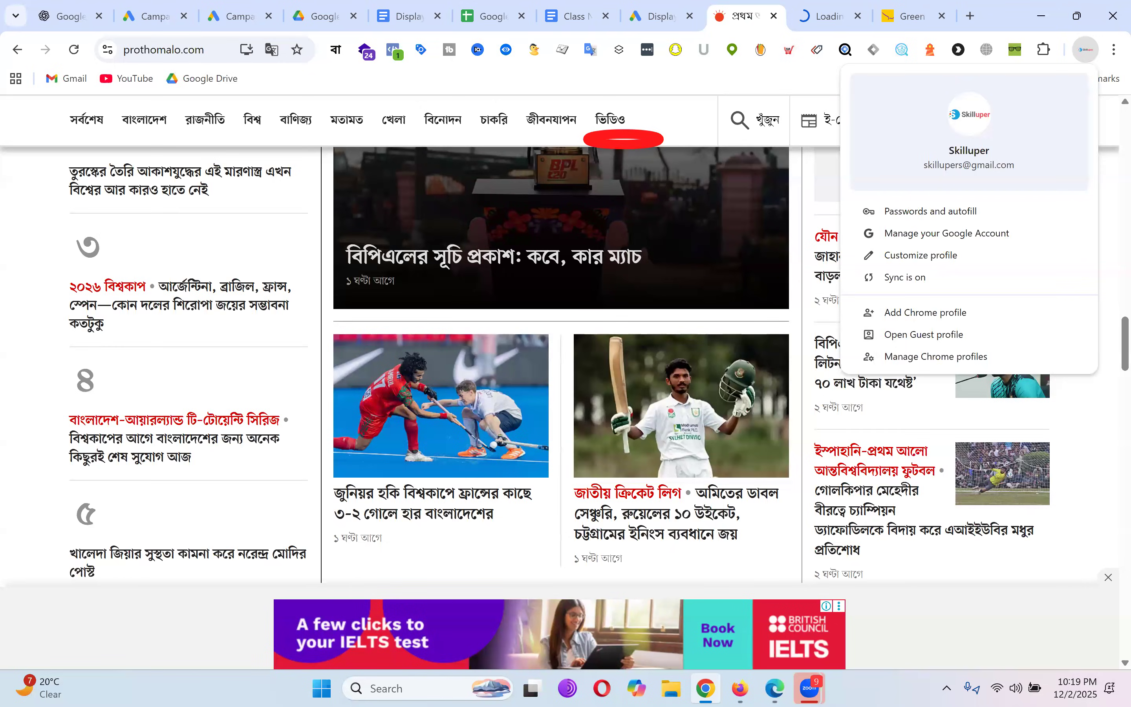
pyautogui.click(828, 17)
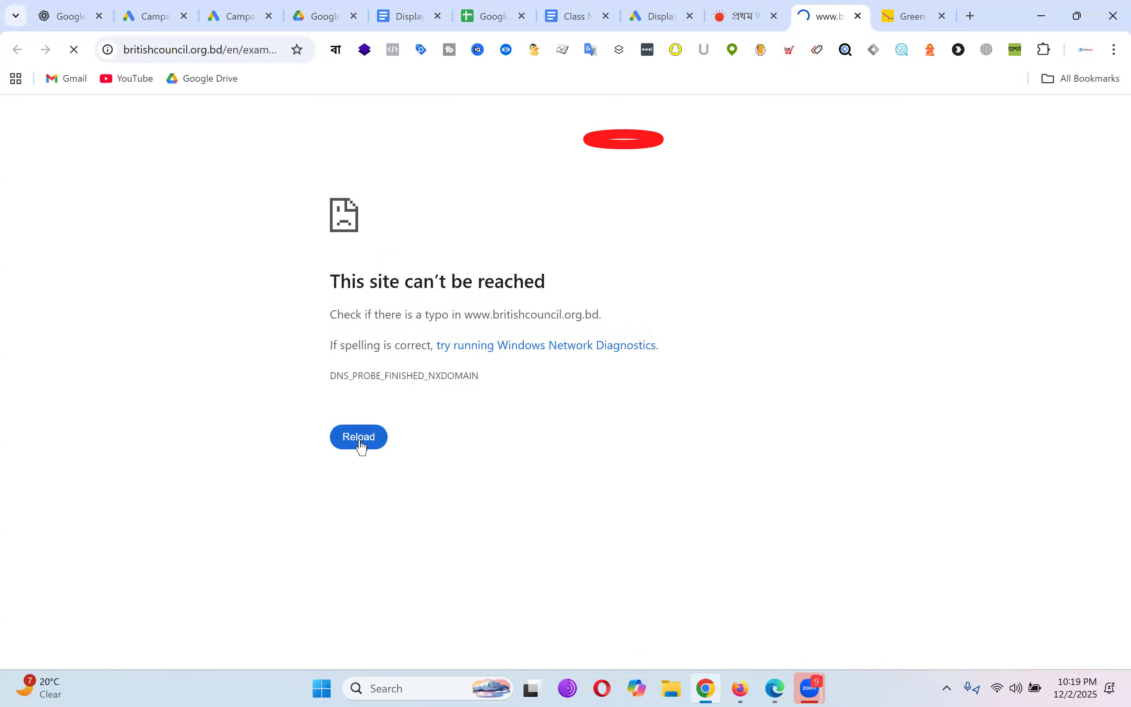
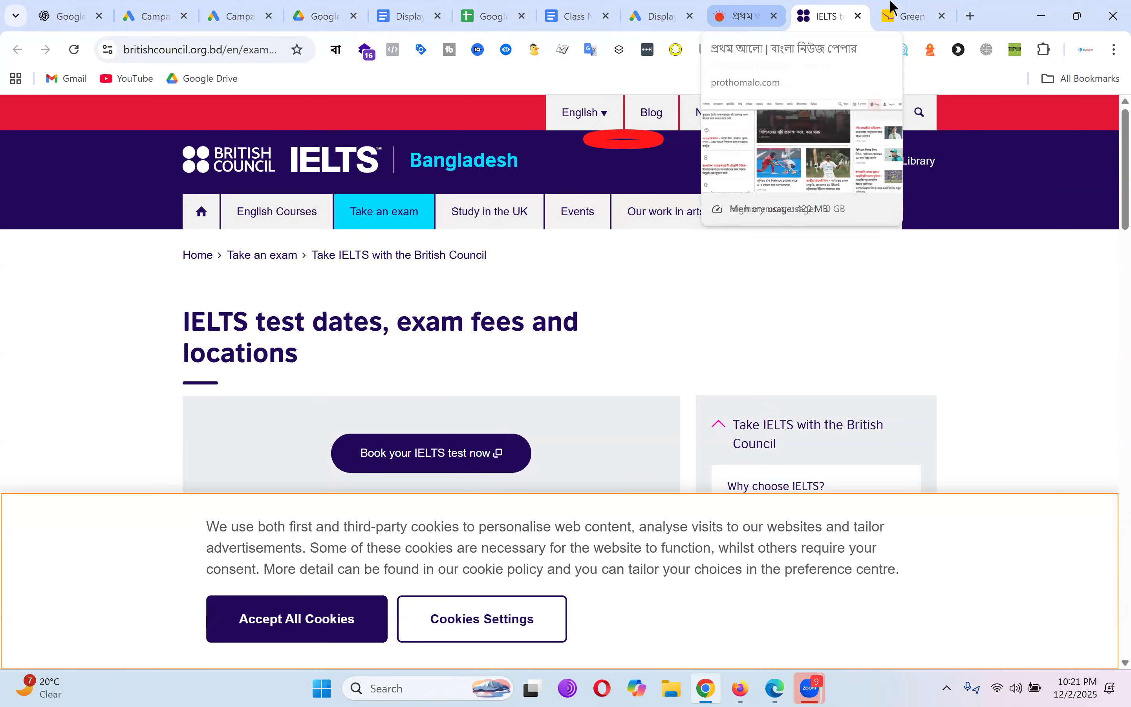
# Step: Compare the Le Reve product page with the Prothom Alo IELTS ad, and accept all cookies on the British Council landing page
pyautogui.click(918, 13)
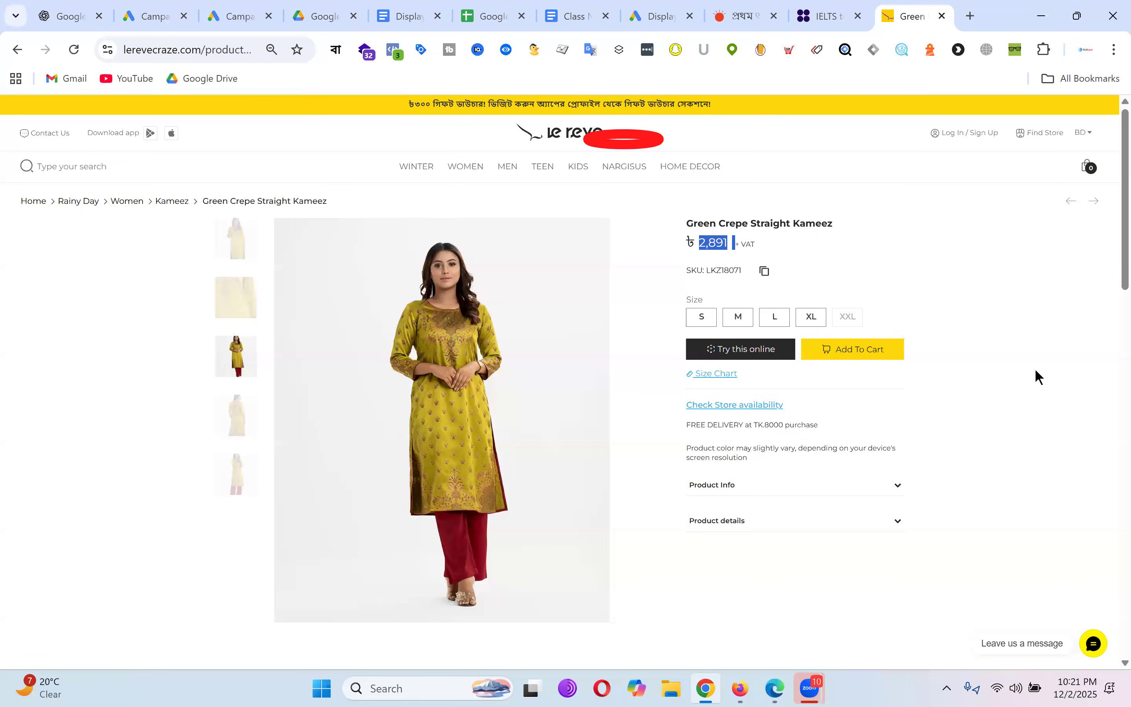
pyautogui.click(738, 10)
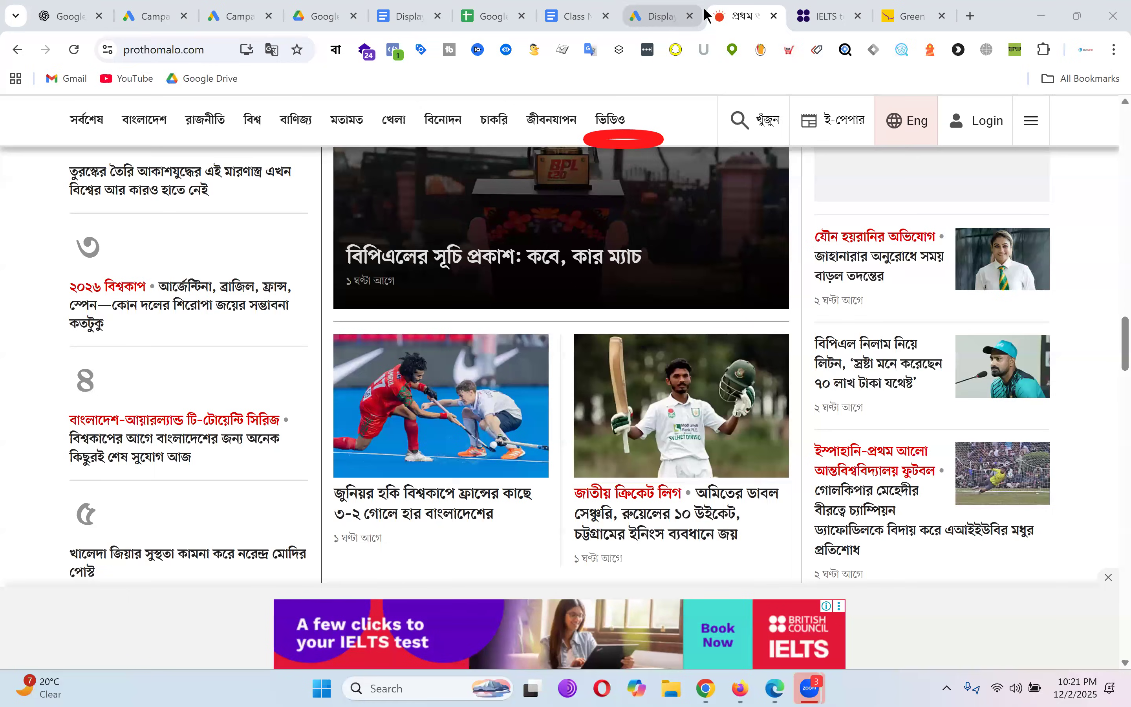
pyautogui.click(836, 16)
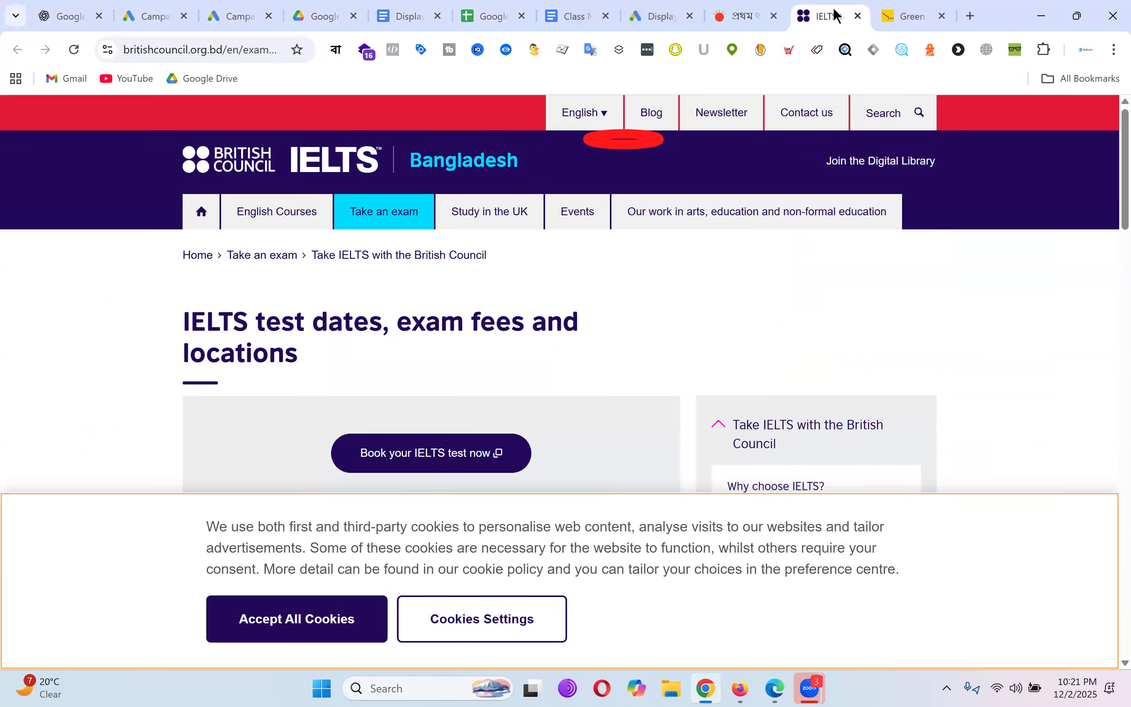
pyautogui.click(330, 626)
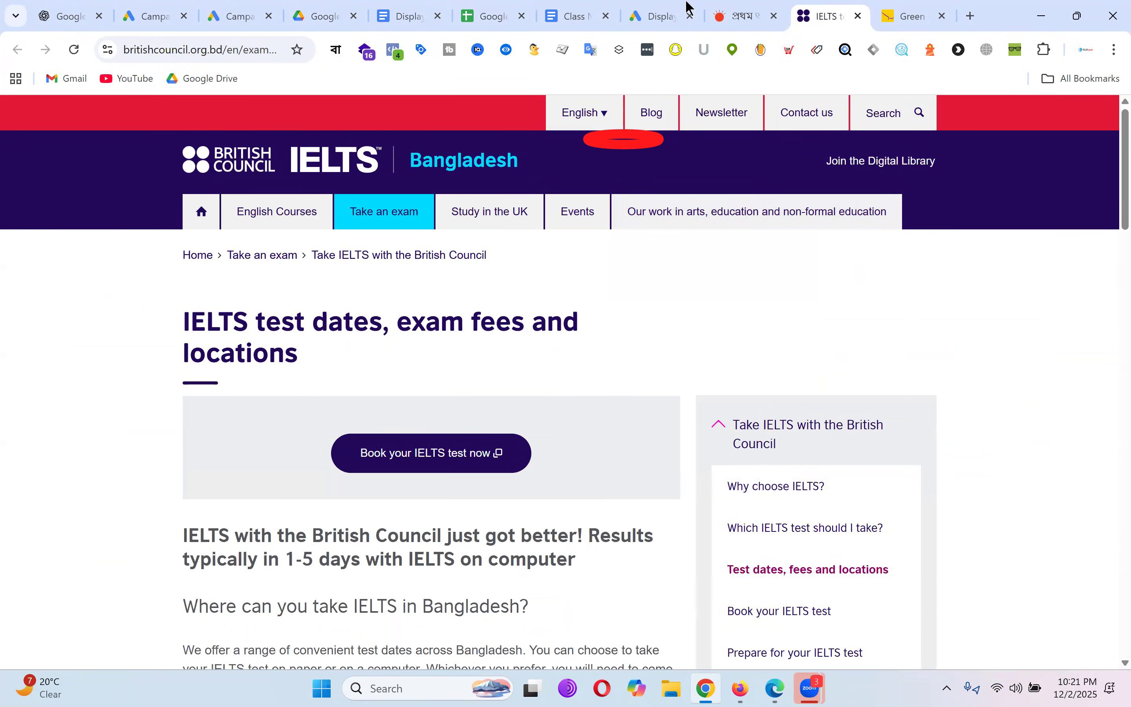
pyautogui.click(749, 10)
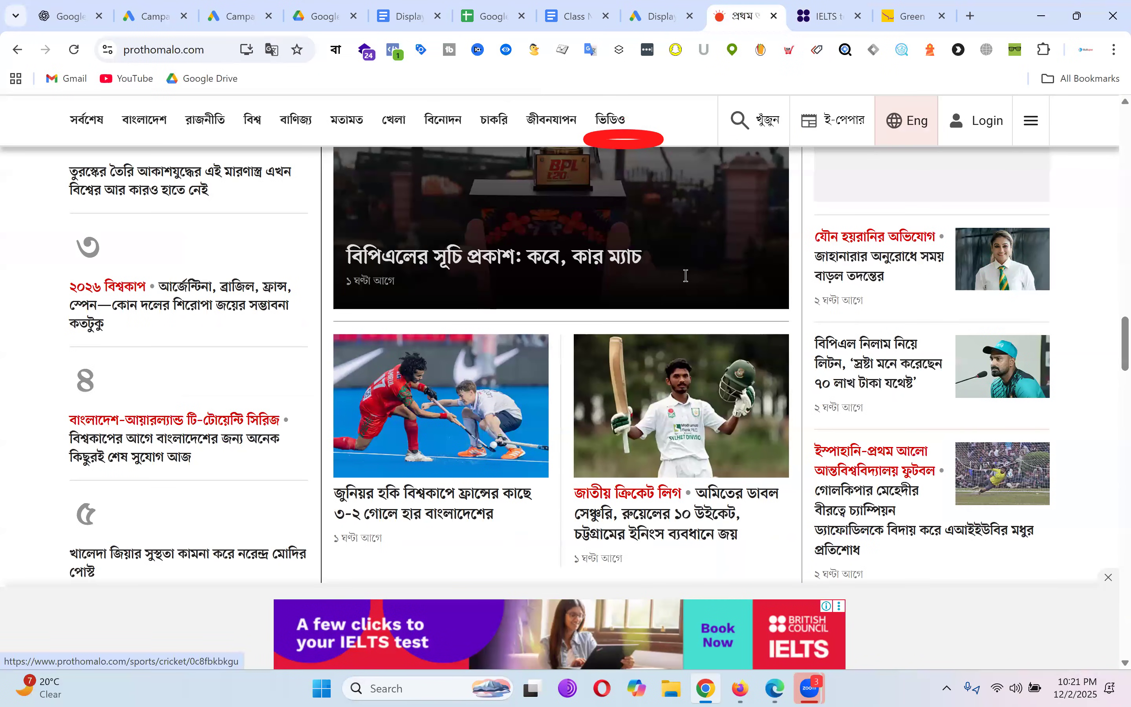
pyautogui.hotkey('ctrl', 'shift', 'Tab')
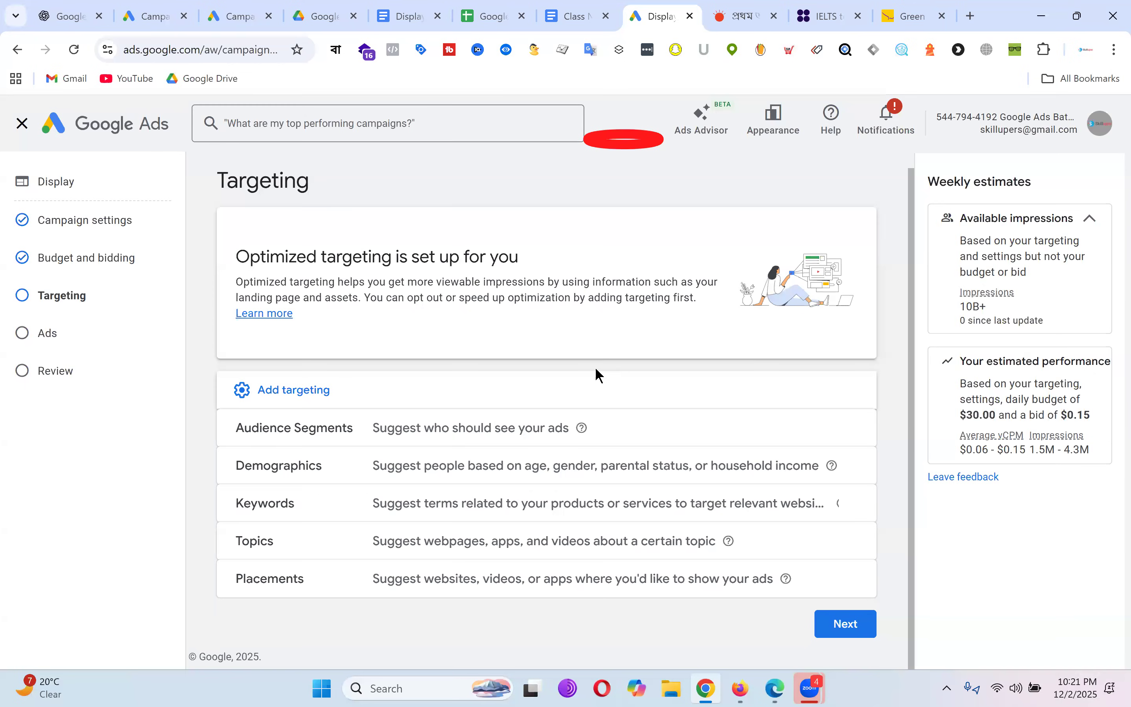
# Step: Switch to the Class Note - Batch-20 document and insert blank lines above the Class-14 homework heading
pyautogui.click(584, 15)
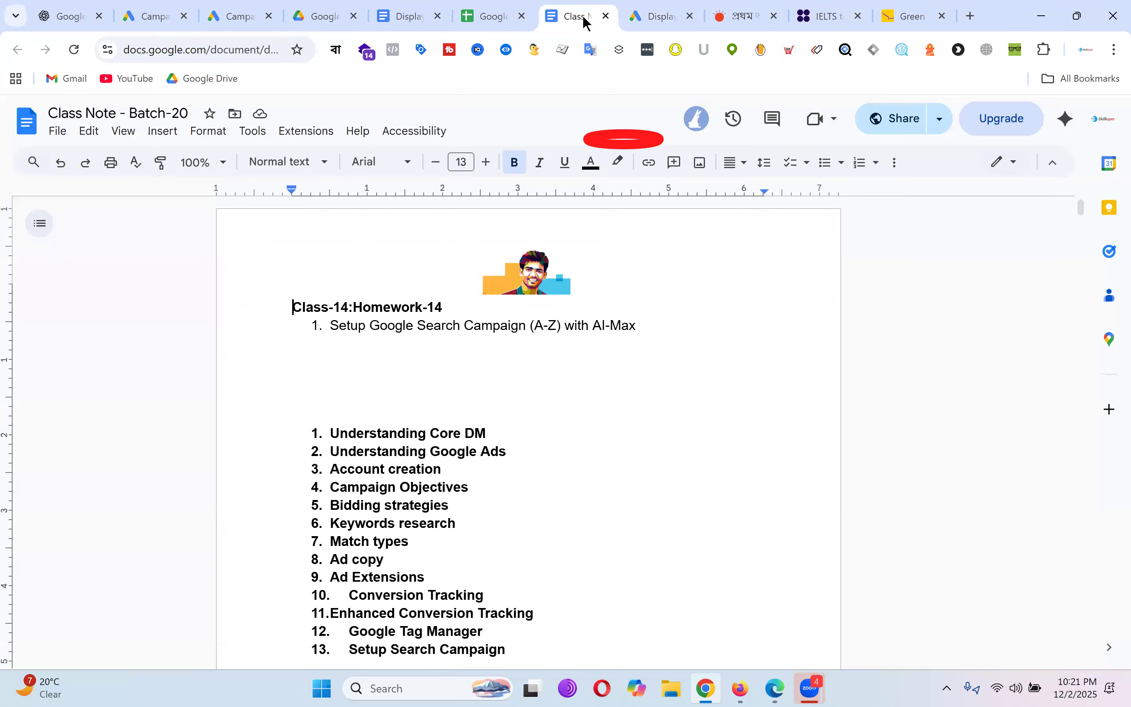
pyautogui.press('Return')
pyautogui.press('Return')
pyautogui.press('Return')
pyautogui.press('Return')
pyautogui.press('Return')
pyautogui.press('Return')
pyautogui.press('Return')
pyautogui.press('Return')
pyautogui.press('Return')
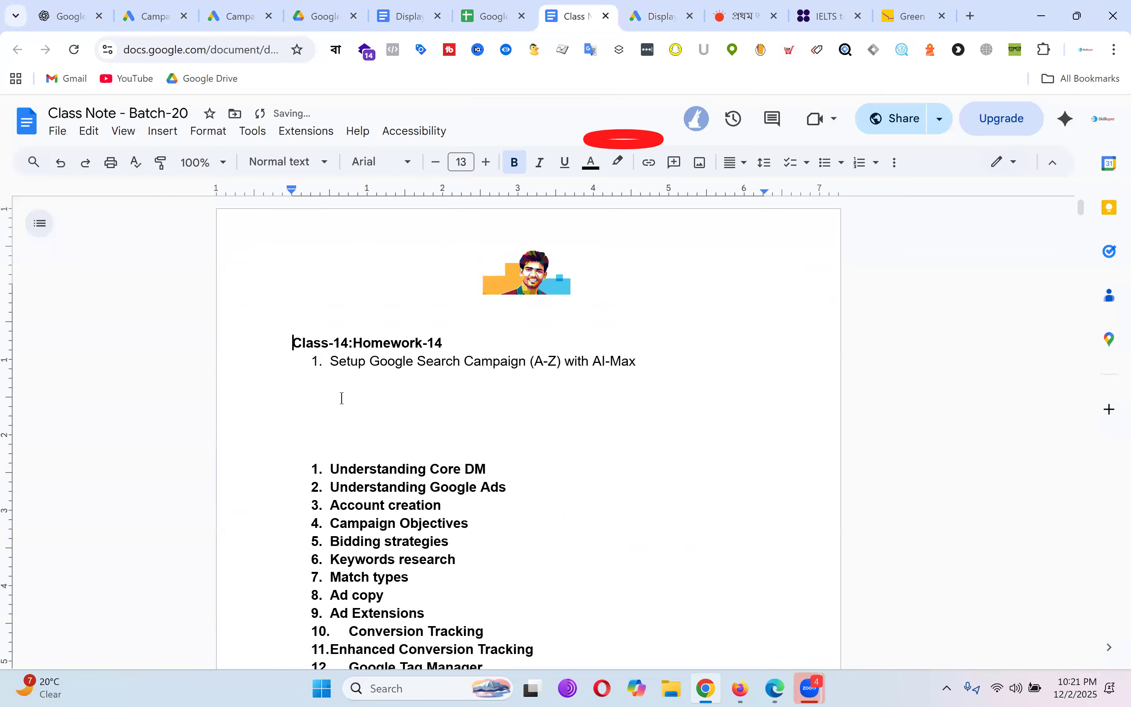
# Step: Add the audience lines "Age: 18 - 35" and "Location: Bangladesh" in the blank space above the homework heading
pyautogui.click(305, 344)
pyautogui.write('Age')
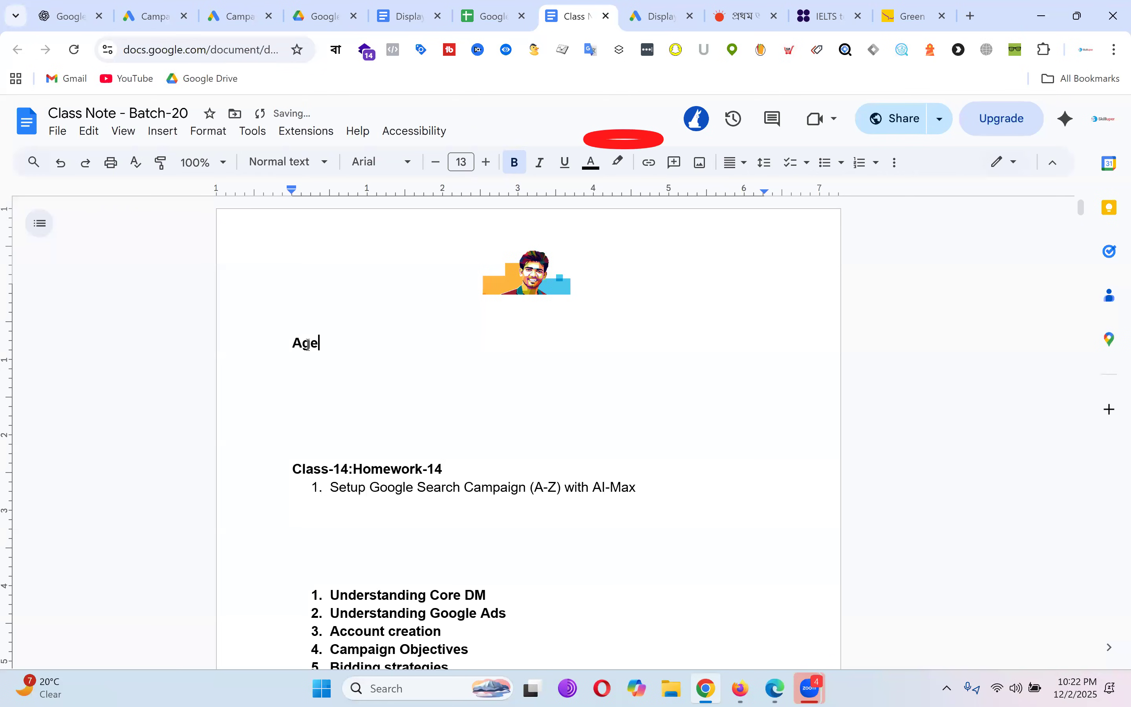
pyautogui.write(': 18 - 36')
pyautogui.press('BackSpace')
pyautogui.write('5')
pyautogui.press('Return')
pyautogui.write('Lo')
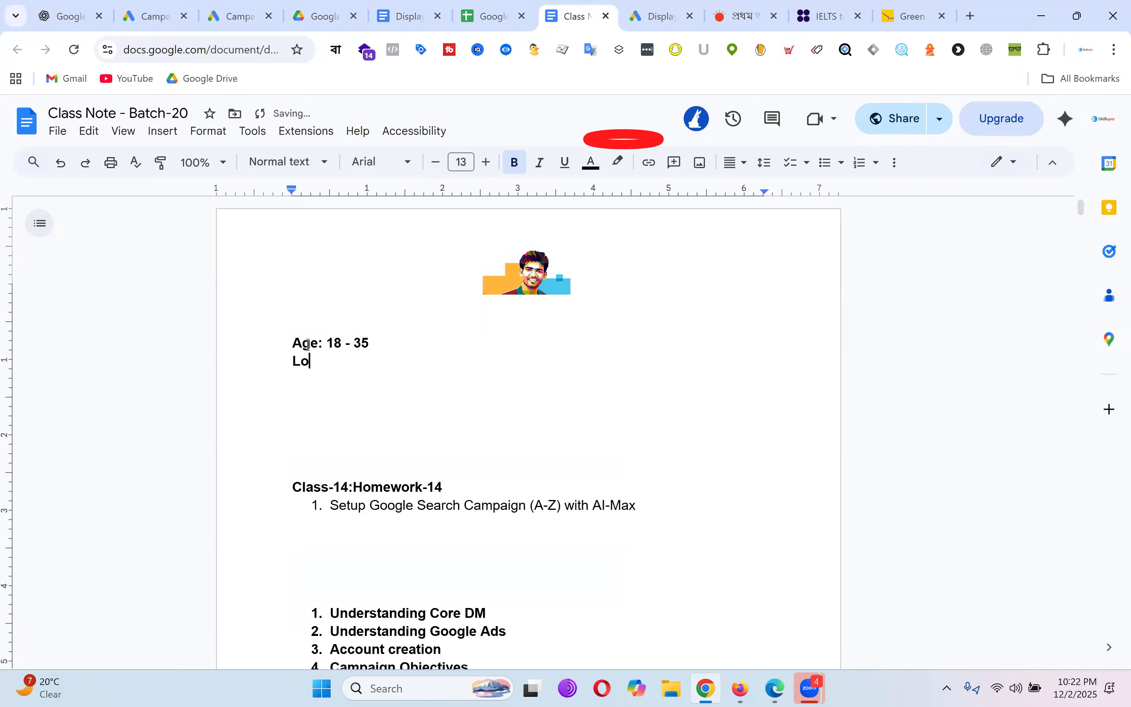
pyautogui.write('cation: Bangla')
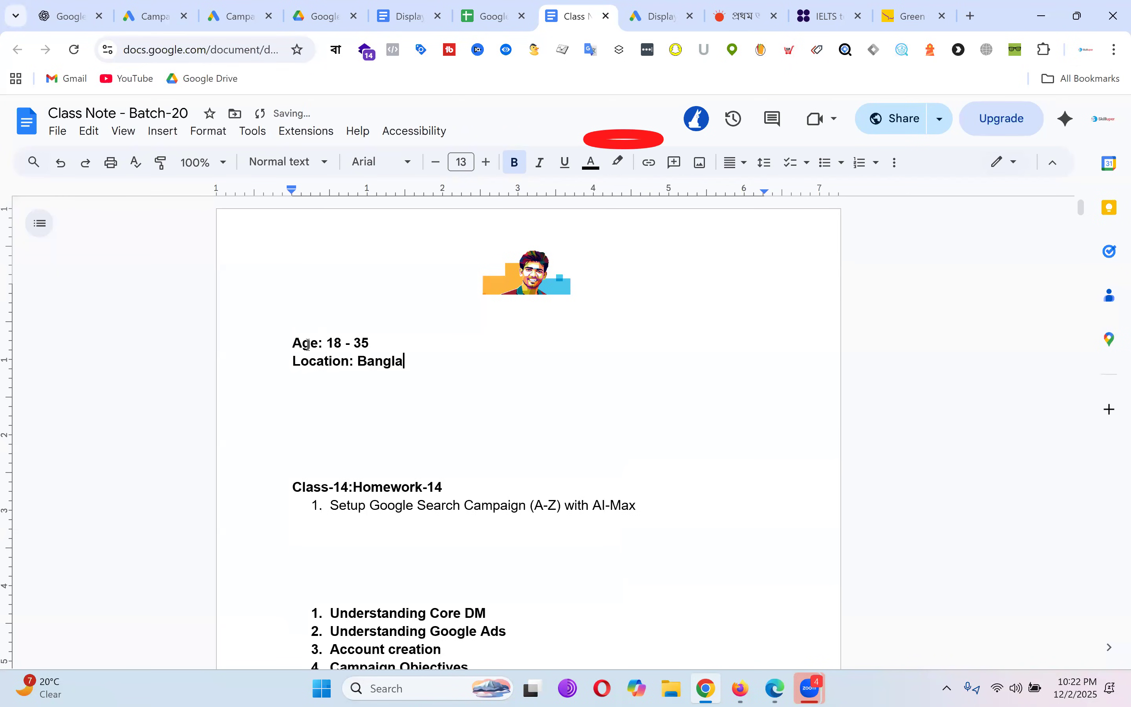
pyautogui.write('desh')
pyautogui.press('Return')
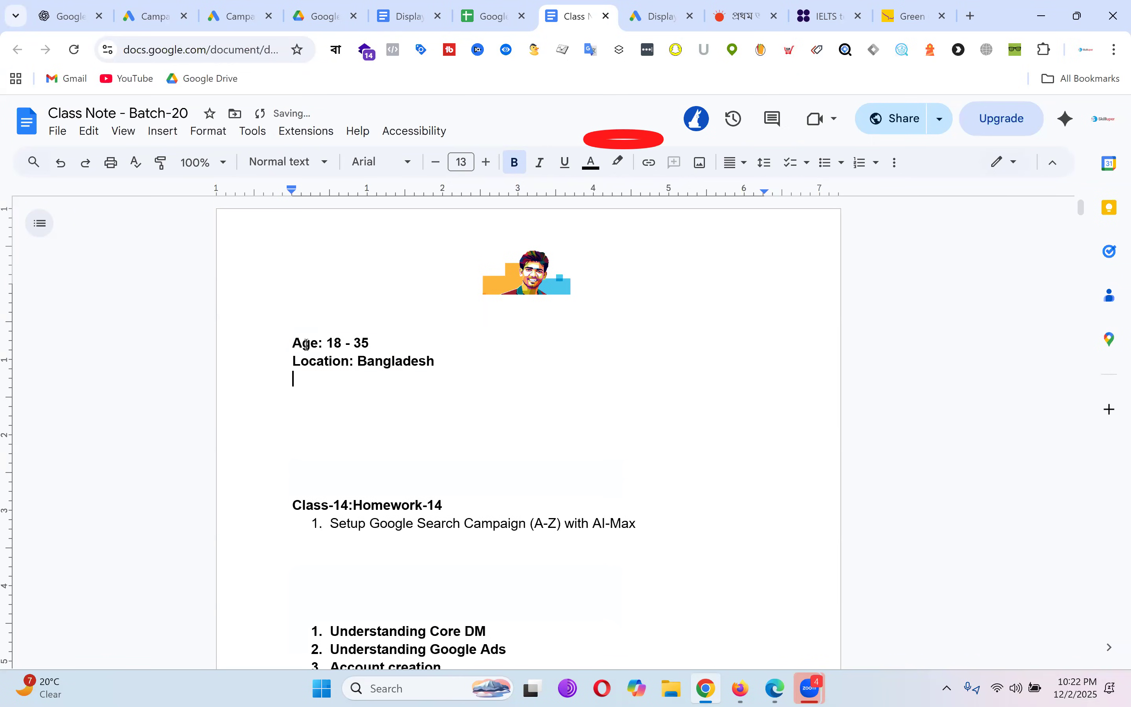
# Step: Add the audience lines "Who has 1-3 years child" and "Interest: Womens fashion" below the location
pyautogui.write('Who has 1-3 y')
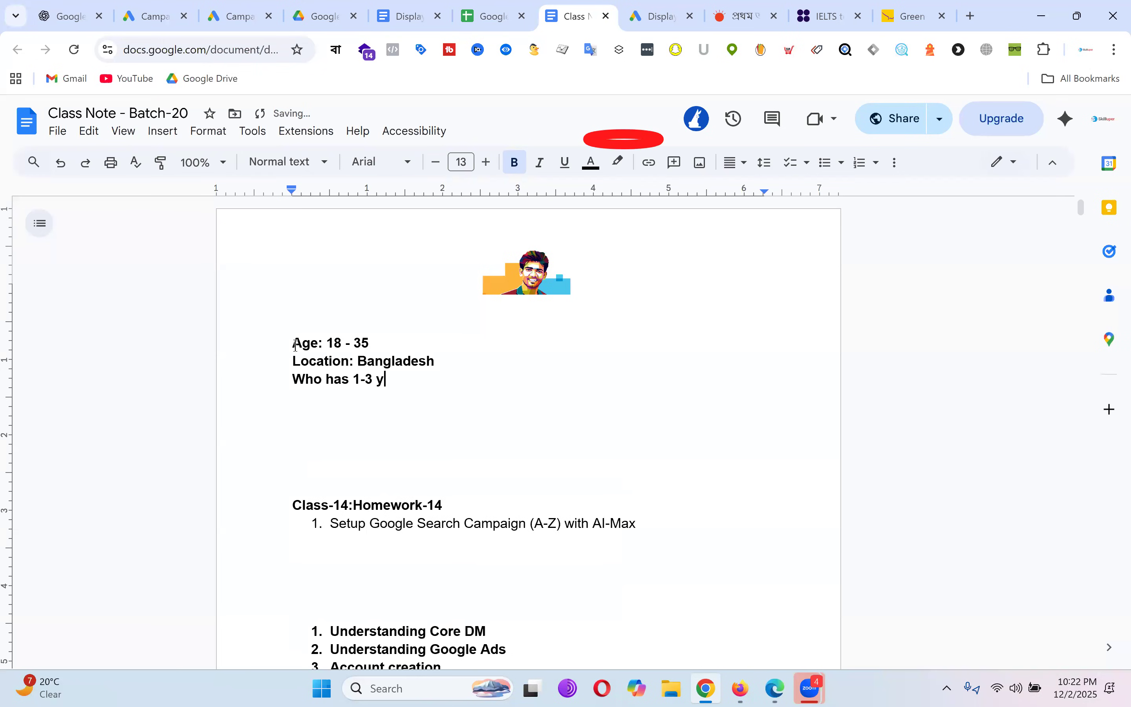
pyautogui.write('ears child')
pyautogui.press('Return')
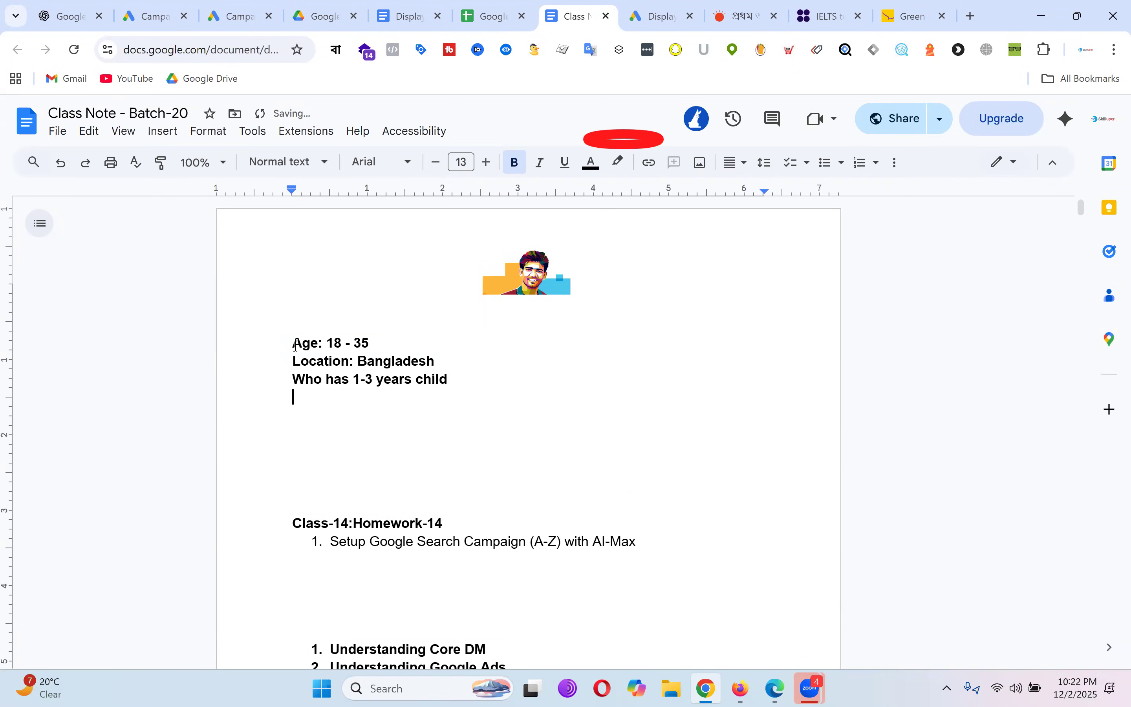
pyautogui.write('Interest: W')
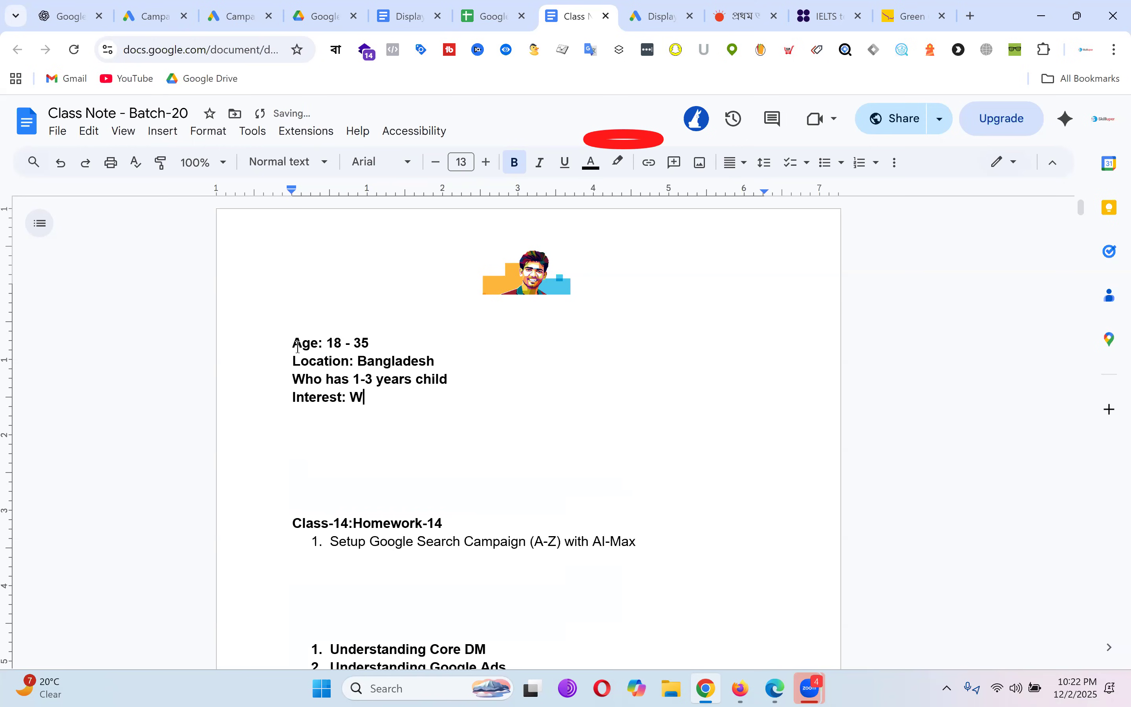
pyautogui.write('omens fashion')
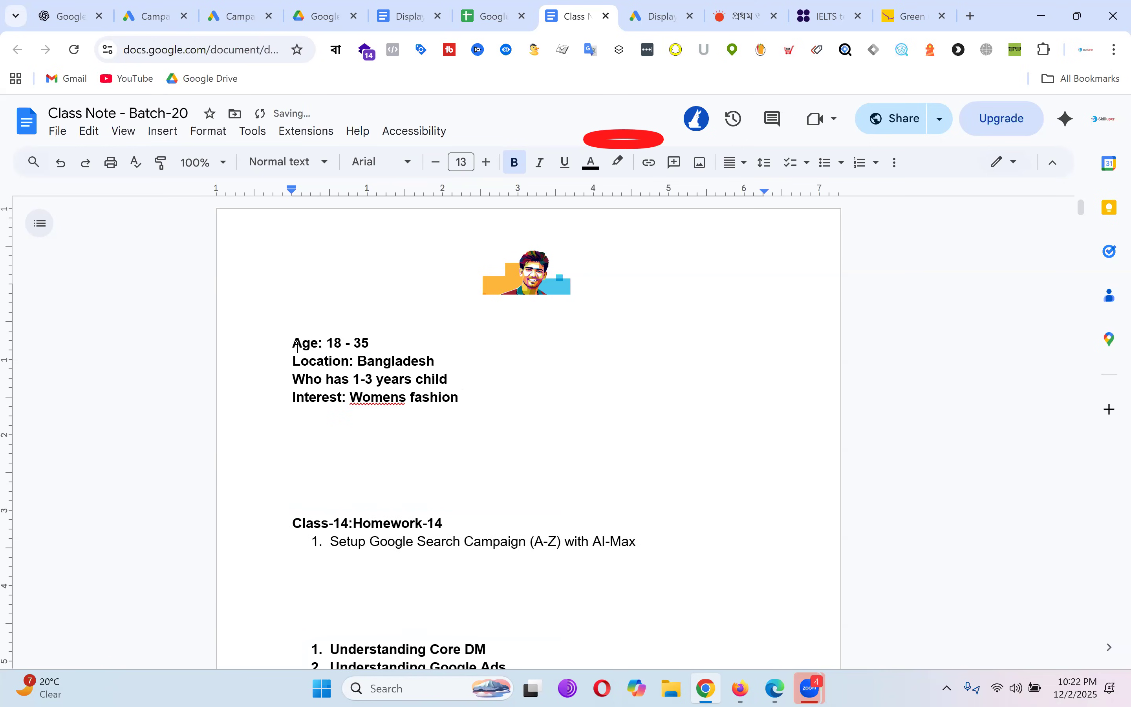
# Step: Correct the misspelled word in the interest line to "Women's" using the suggested spelling
pyautogui.rightClick(384, 397)
pyautogui.click(427, 443)
pyautogui.moveTo(482, 399); pyautogui.dragTo(392, 398)
# Step: Copy the Age and Location lines of the first audience profile into a new block below the Women's fashion line
pyautogui.moveTo(437, 363); pyautogui.dragTo(282, 339)
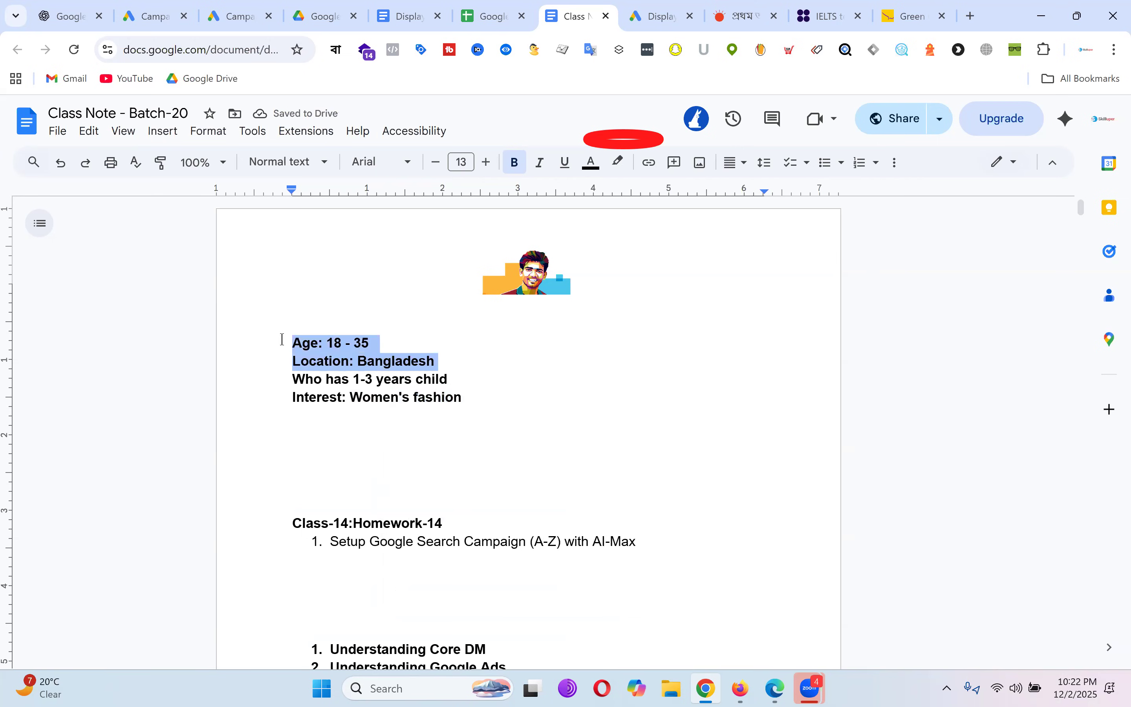
pyautogui.hotkey('ctrl', 'c')
pyautogui.click(495, 407)
pyautogui.press('Return')
pyautogui.press('Return')
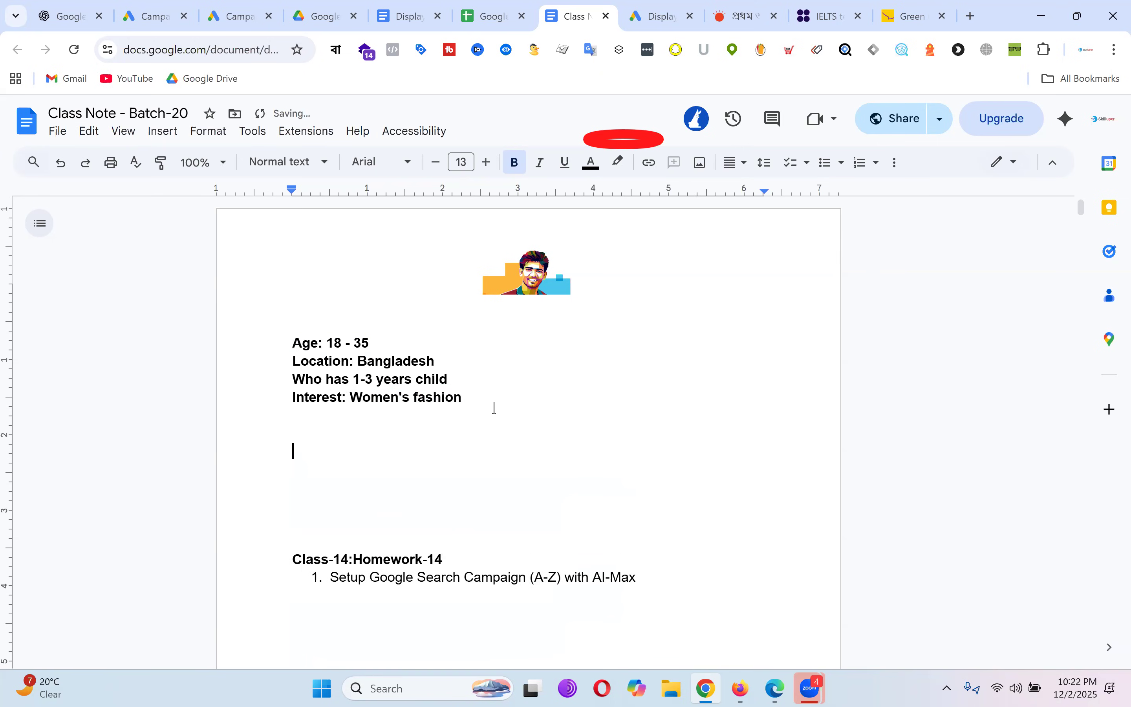
pyautogui.hotkey('ctrl', 'v')
pyautogui.press('Return')
pyautogui.press('Return')
pyautogui.press('BackSpace')
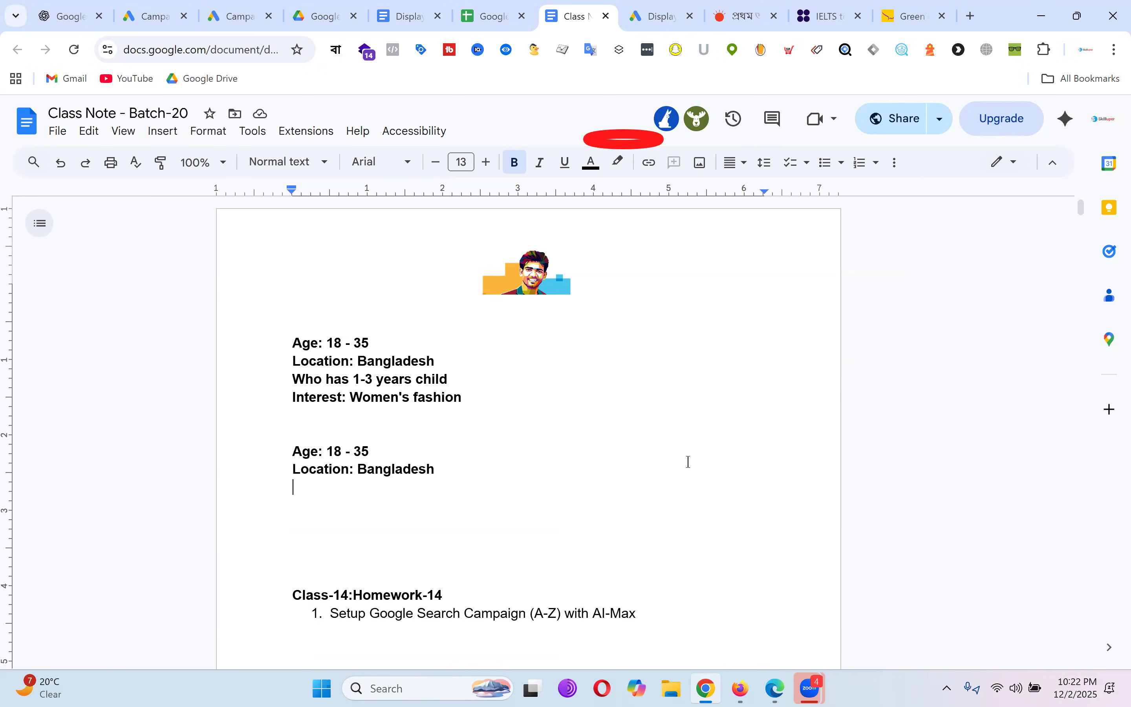
# Step: Add the line "Interest: dog lover" to the second audience profile, with a blank line below it
pyautogui.write('Interest')
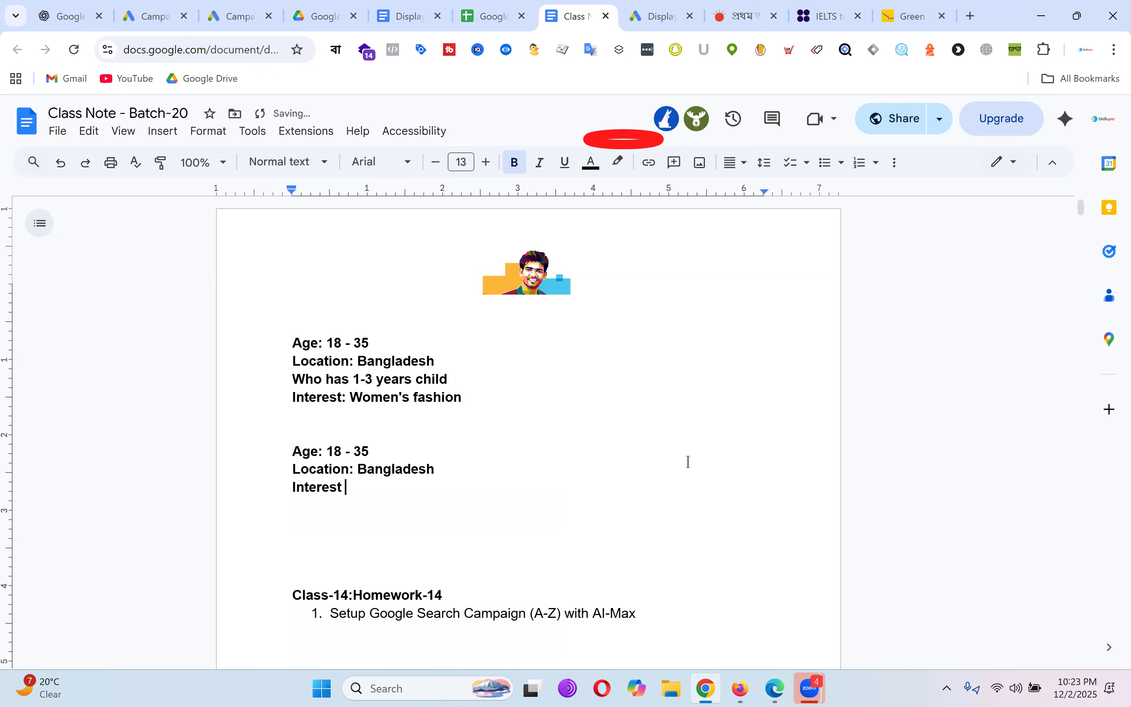
pyautogui.press('BackSpace')
pyautogui.write(':')
pyautogui.write('dog')
pyautogui.write('love')
pyautogui.press('Return')
pyautogui.press('Return')
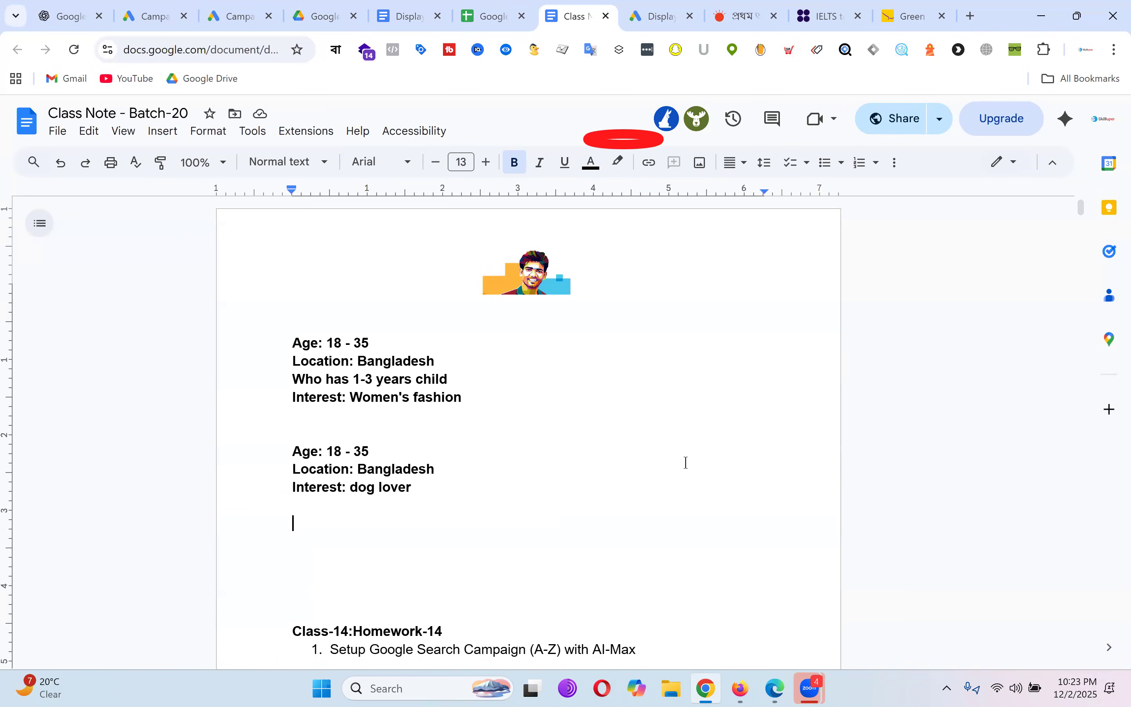
# Step: Add the line "Who visit: prothomalo" below the second profile, followed by blank lines
pyautogui.write('who visit')
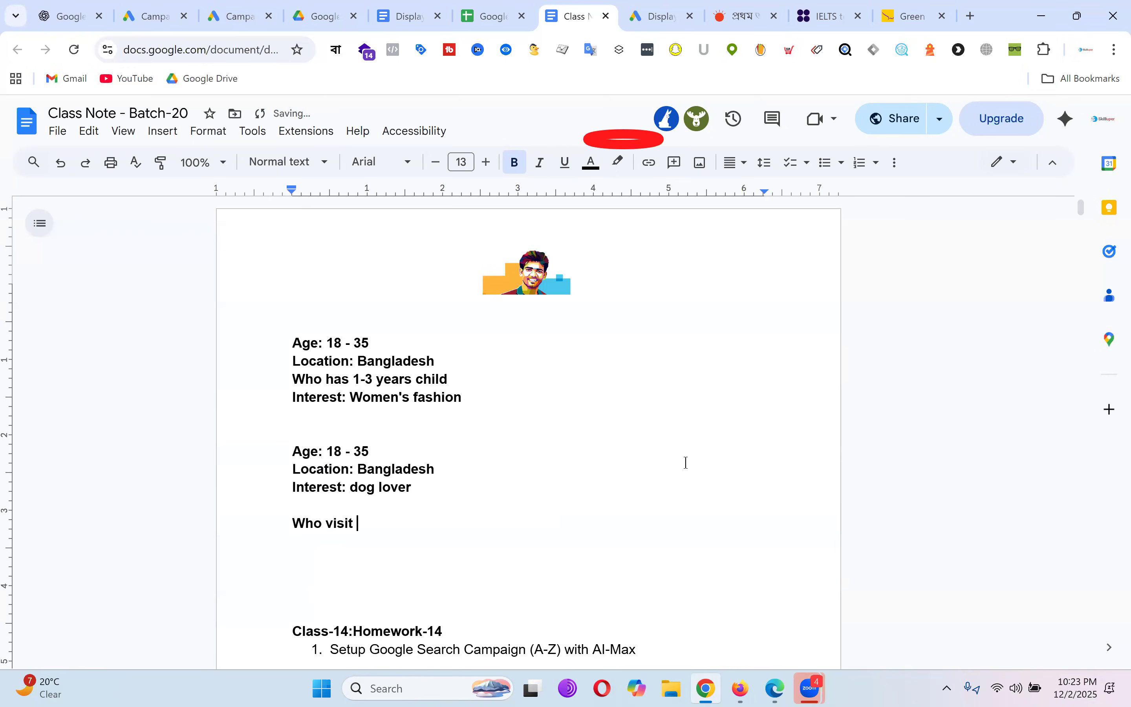
pyautogui.write(': prothomal')
pyautogui.press('BackSpace')
pyautogui.write('o')
pyautogui.press('Return')
pyautogui.press('Return')
pyautogui.press('Return')
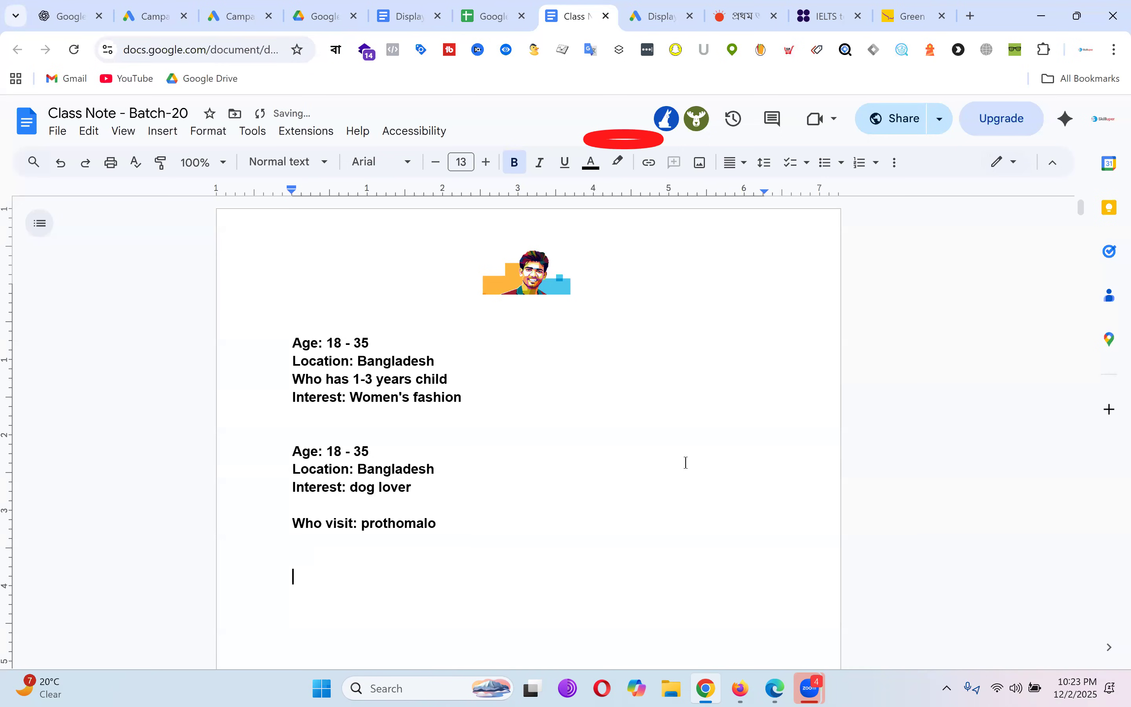
# Step: Duplicate the dog lover profile's Age, Location and Interest lines below the prothomalo line, leaving blank lines under the copy
pyautogui.moveTo(426, 490); pyautogui.dragTo(271, 456)
pyautogui.hotkey('ctrl', 'c')
pyautogui.scroll(-3, 545, 462)
pyautogui.click(366, 404)
pyautogui.hotkey('ctrl', 'v')
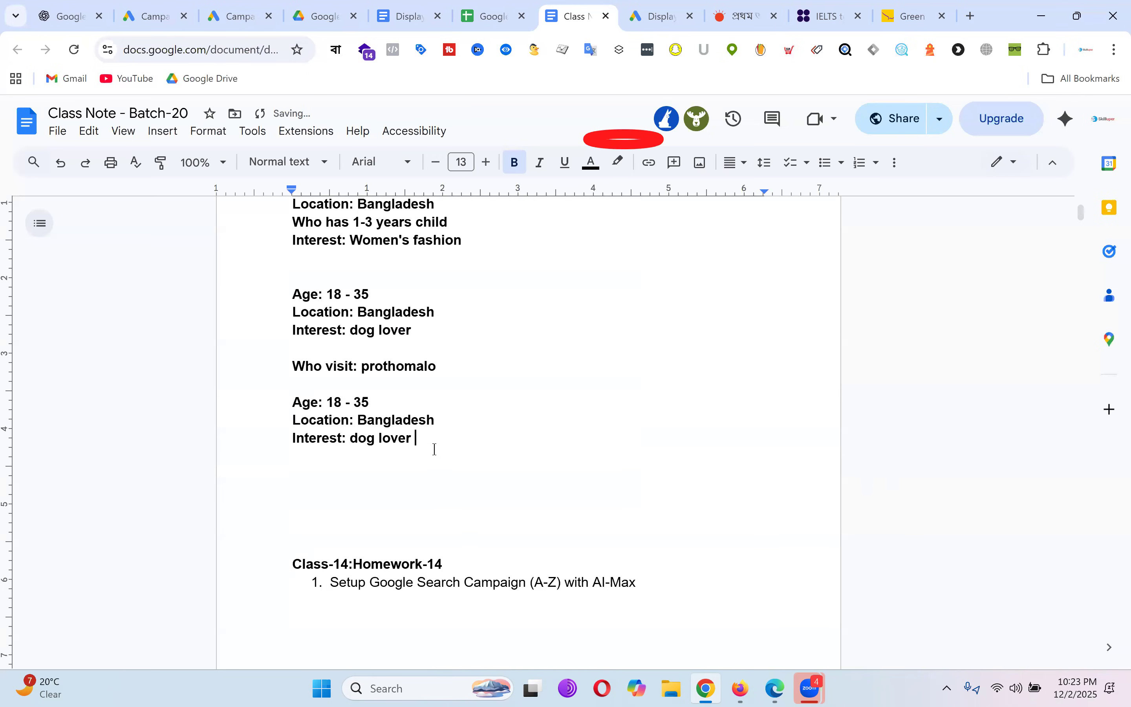
pyautogui.press('Return')
pyautogui.press('Return')
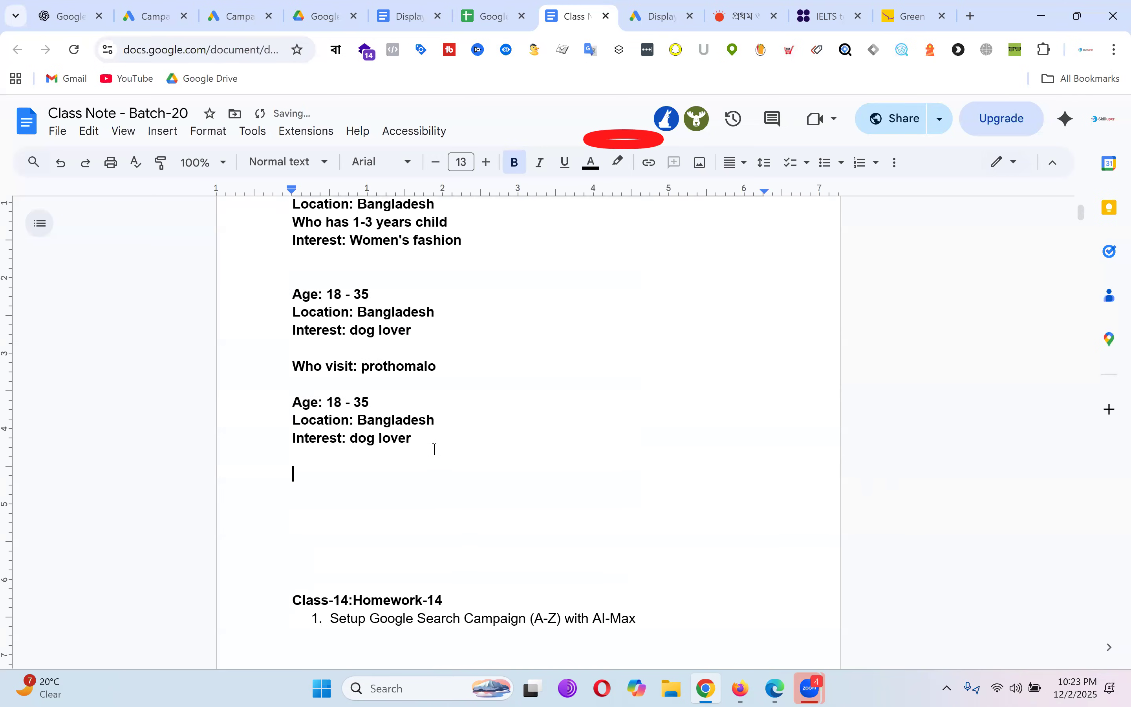
pyautogui.press('Up')
pyautogui.hotkey('shift', 'Down')
pyautogui.write('YouTube')
pyautogui.press('BackSpace')
pyautogui.press('BackSpace')
pyautogui.press('BackSpace')
pyautogui.press('BackSpace')
pyautogui.press('BackSpace')
pyautogui.press('BackSpace')
pyautogui.press('BackSpace')
# Step: Add the line "Who watch gopal var on youtube" directly under the third profile's dog lover interest
pyautogui.write('woho')
pyautogui.press('BackSpace')
pyautogui.press('BackSpace')
pyautogui.press('BackSpace')
pyautogui.write('h')
pyautogui.press('BackSpace')
pyautogui.write('ho watch go')
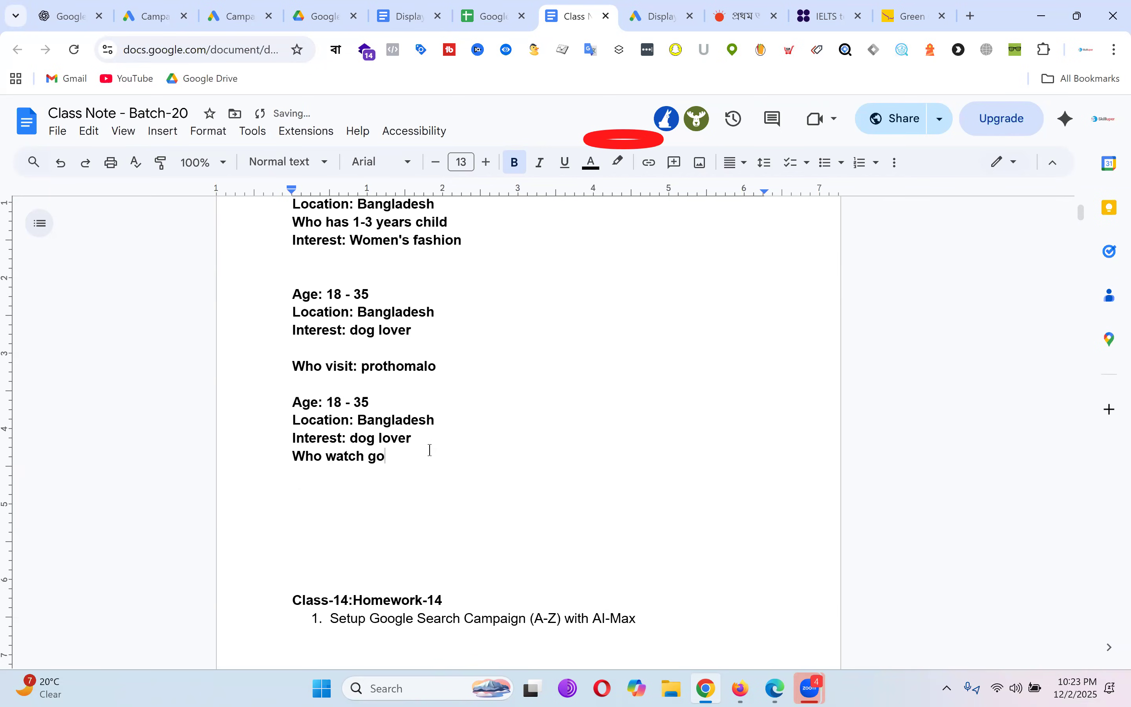
pyautogui.write('pal var i')
pyautogui.press('BackSpace')
pyautogui.write('n')
pyautogui.press('BackSpace')
pyautogui.press('BackSpace')
pyautogui.write('on youtube')
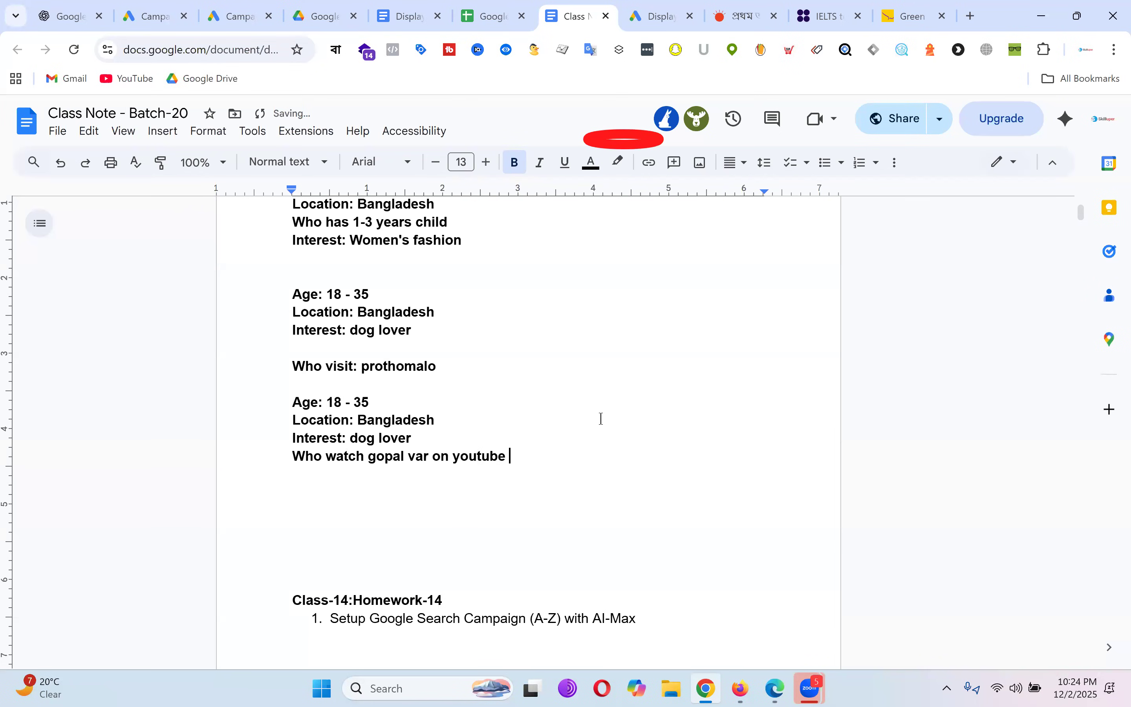
# Step: Review the example profiles, switch to the Display campaign in Google Ads, and add Audience Segments targeting without choosing any segment
pyautogui.scroll(3, 624, 403)
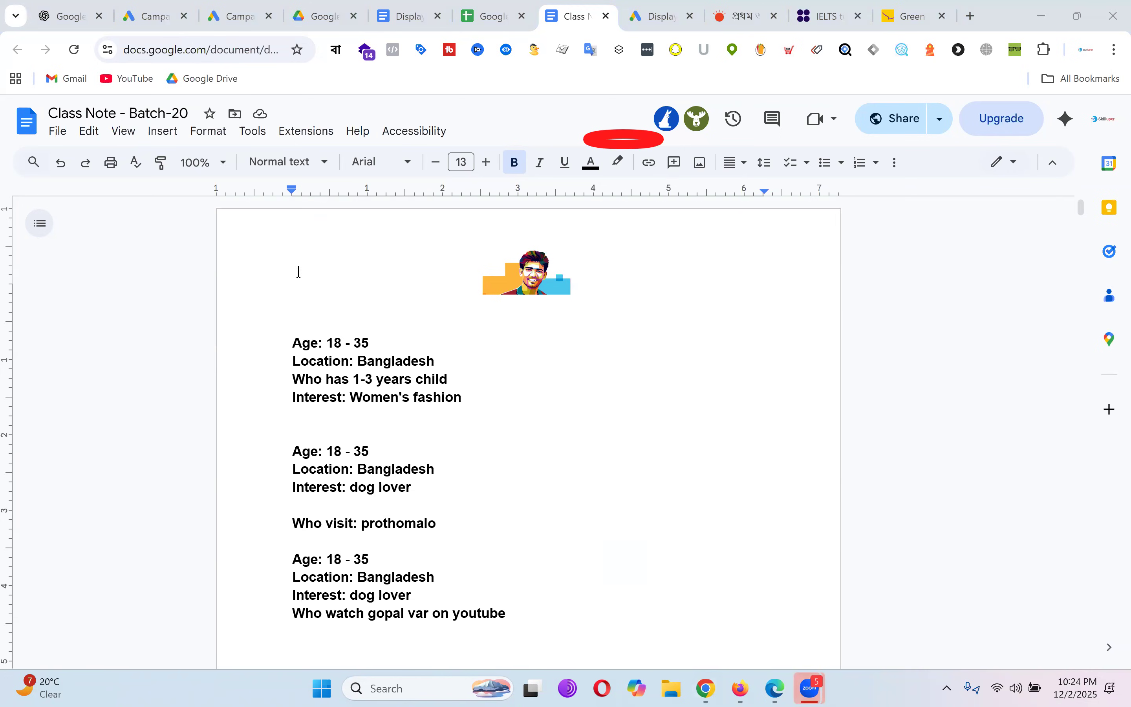
pyautogui.scroll(-2, 603, 375)
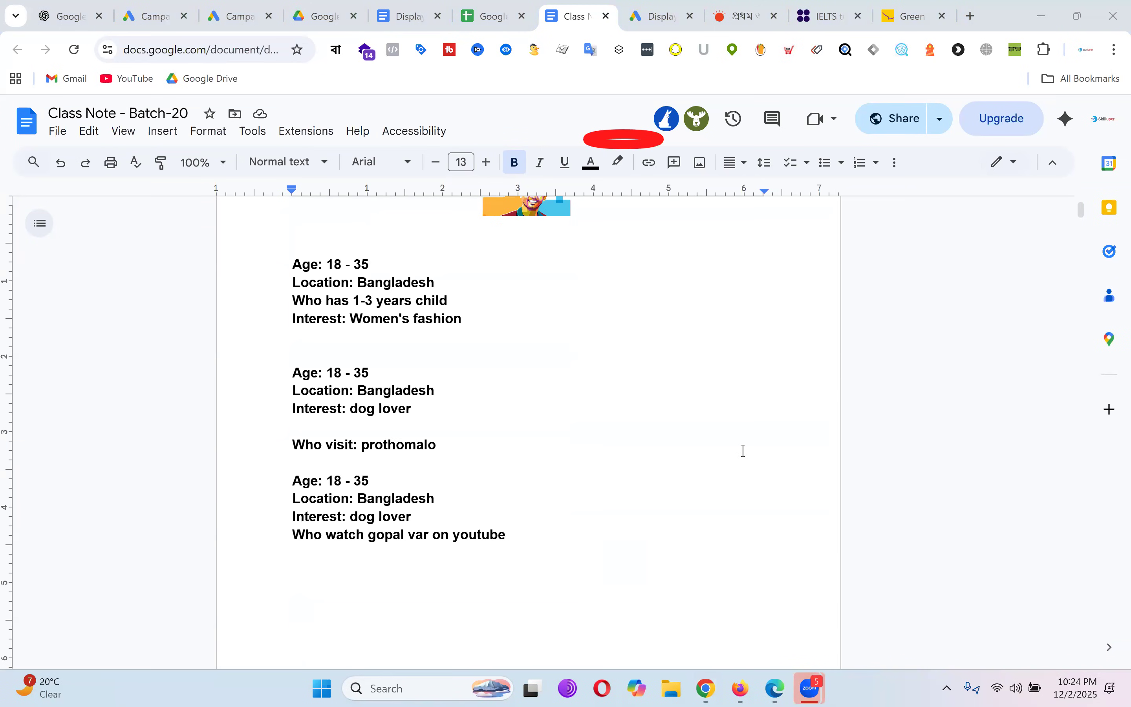
pyautogui.click(659, 14)
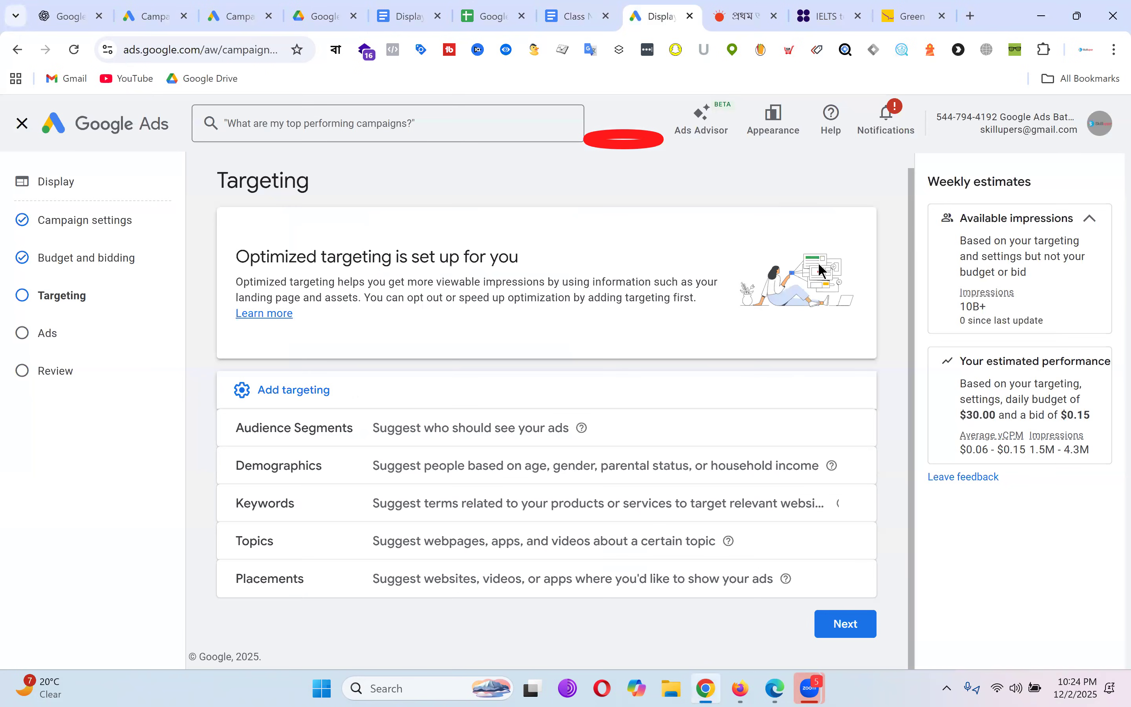
pyautogui.click(849, 435)
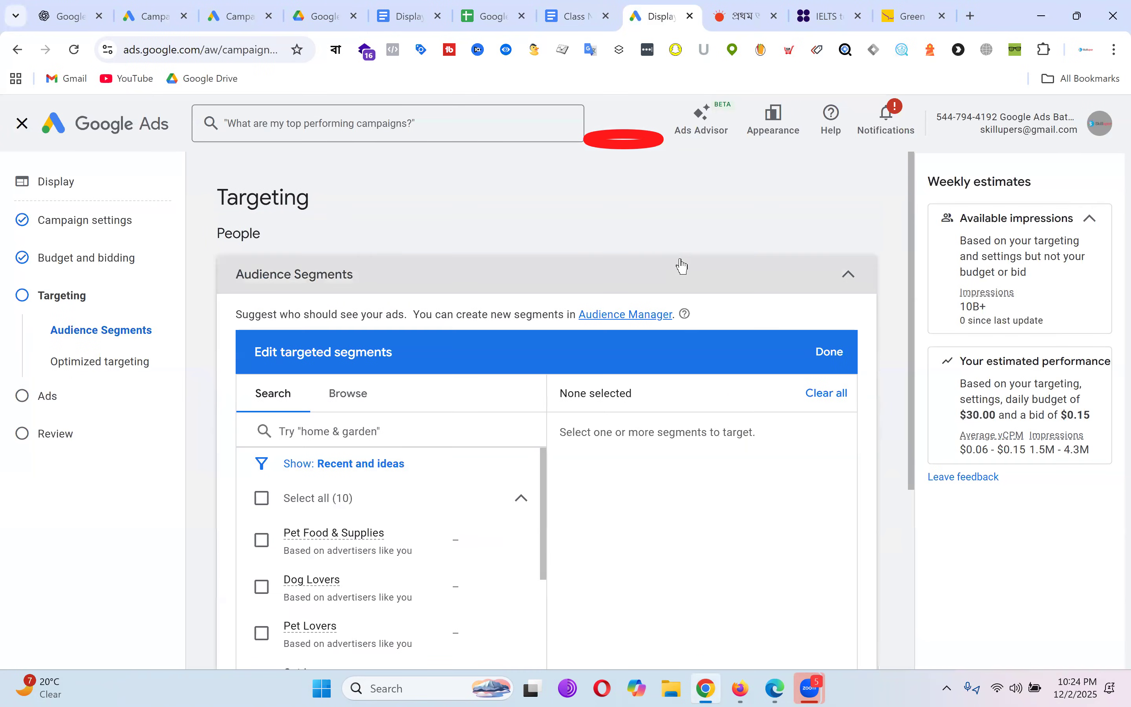
pyautogui.click(832, 355)
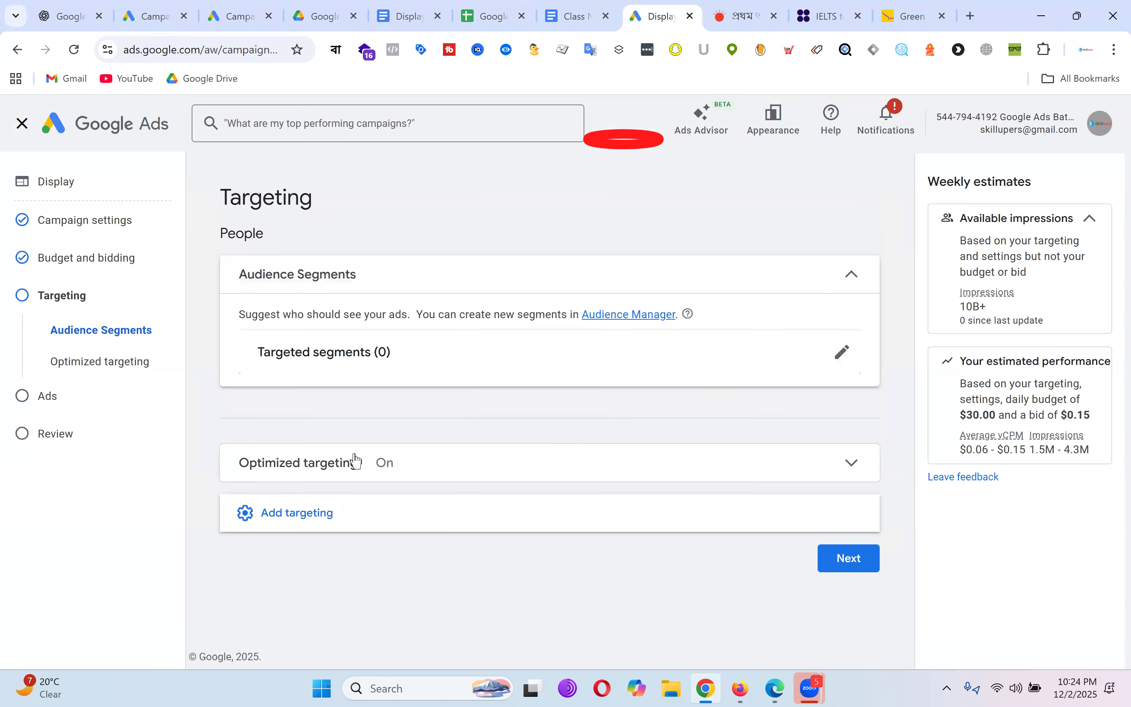
# Step: Add Demographics targeting to the campaign and review its gender, age, parental status and household income options
pyautogui.click(369, 515)
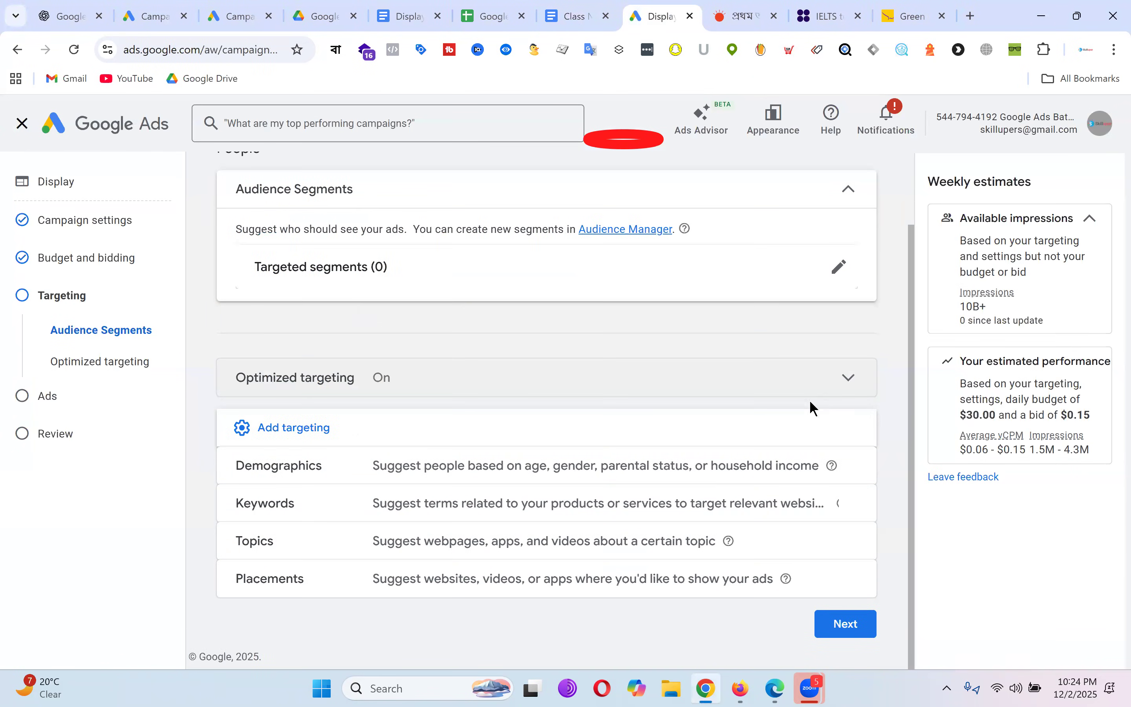
pyautogui.click(851, 466)
pyautogui.scroll(-5, 417, 516)
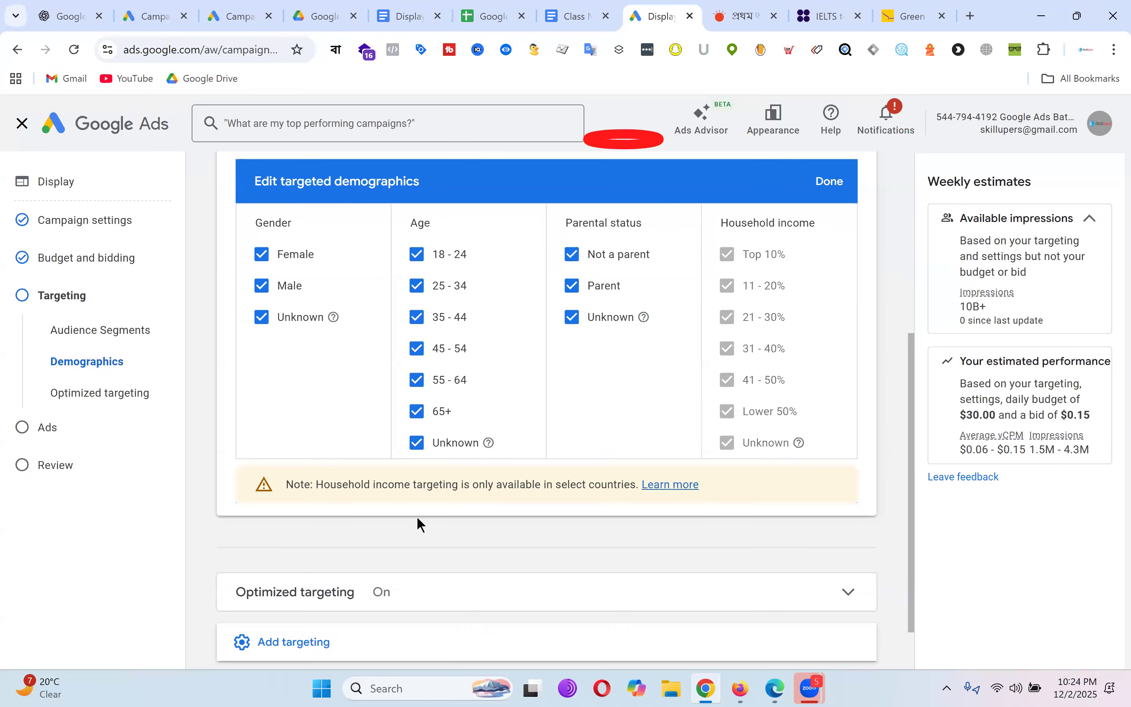
pyautogui.scroll(3, 553, 438)
pyautogui.scroll(-2, 552, 442)
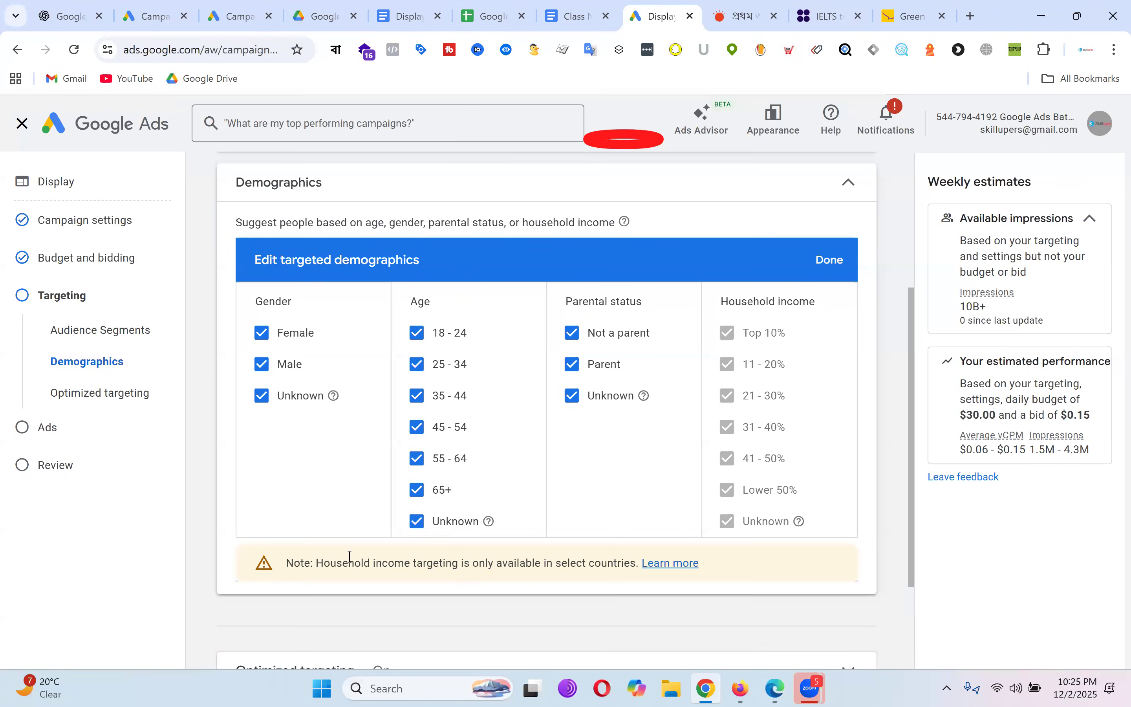
# Step: Exclude Unknown gender, ages 45 - 54, 55 - 64, 65+ and Unknown, and Unknown parental status, and confirm the targeted demographics
pyautogui.click(262, 395)
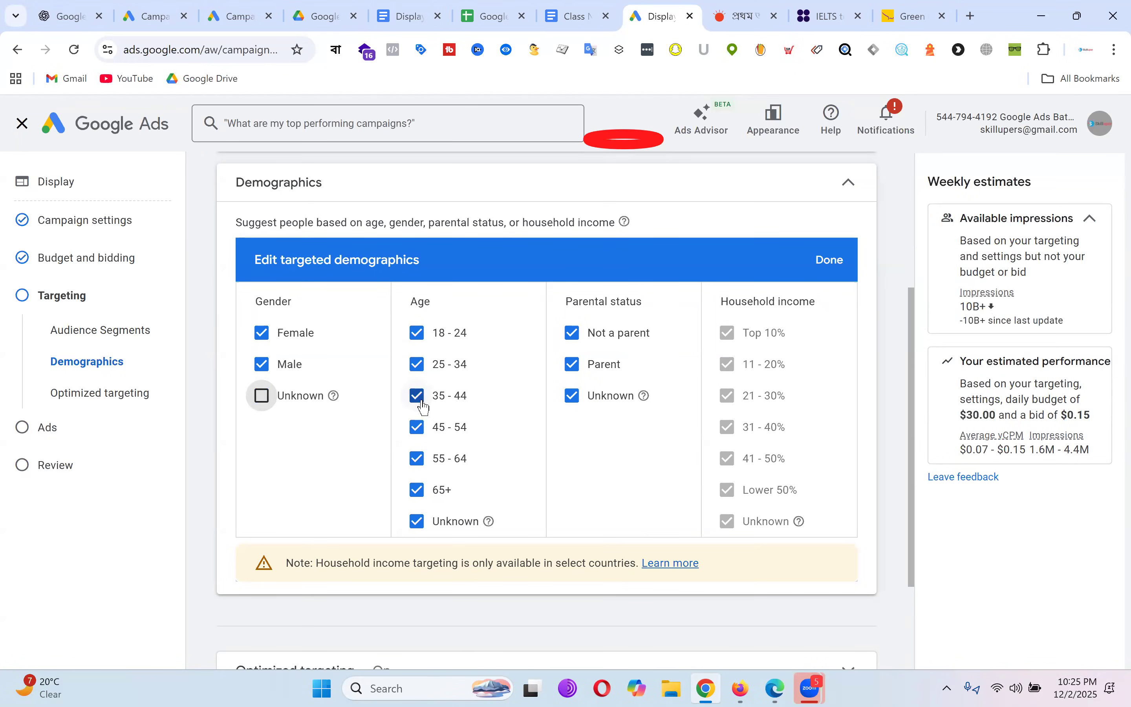
pyautogui.click(418, 427)
pyautogui.click(417, 459)
pyautogui.click(417, 489)
pyautogui.click(417, 521)
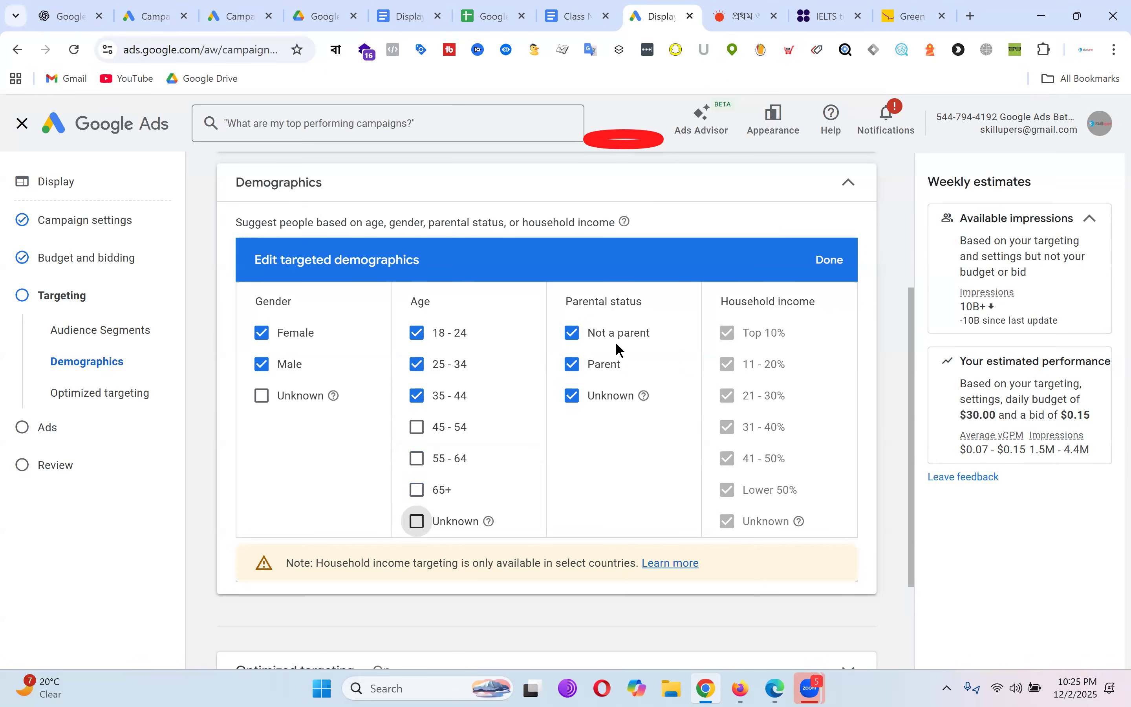
pyautogui.click(581, 398)
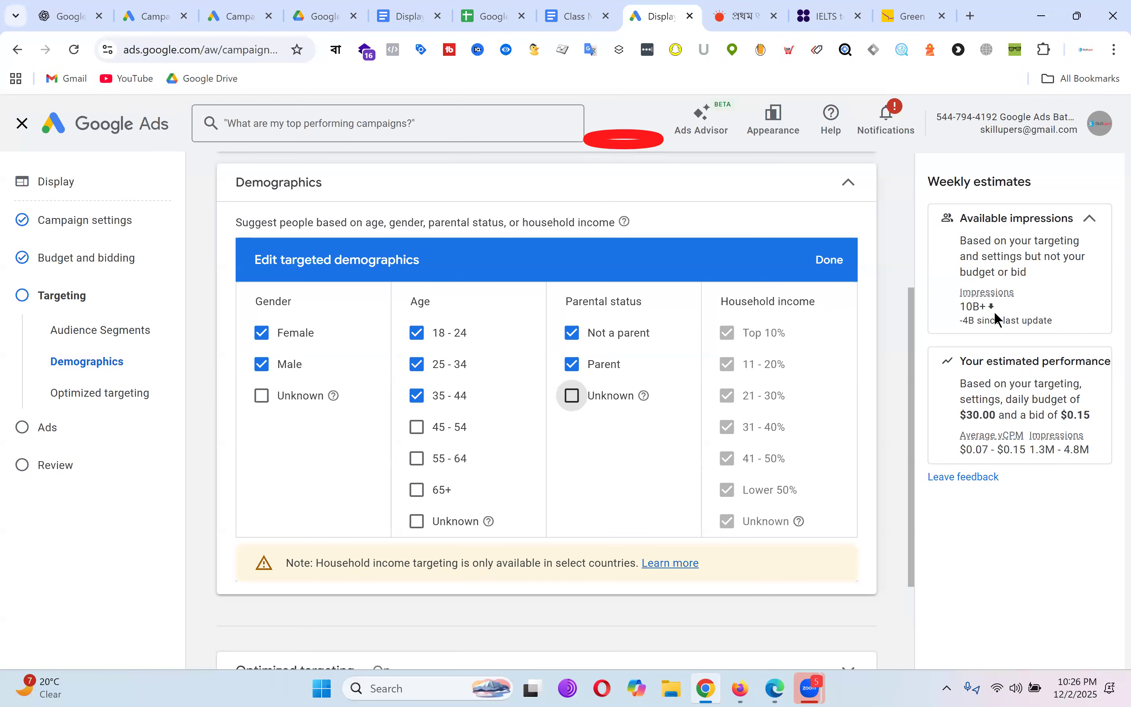
pyautogui.click(846, 262)
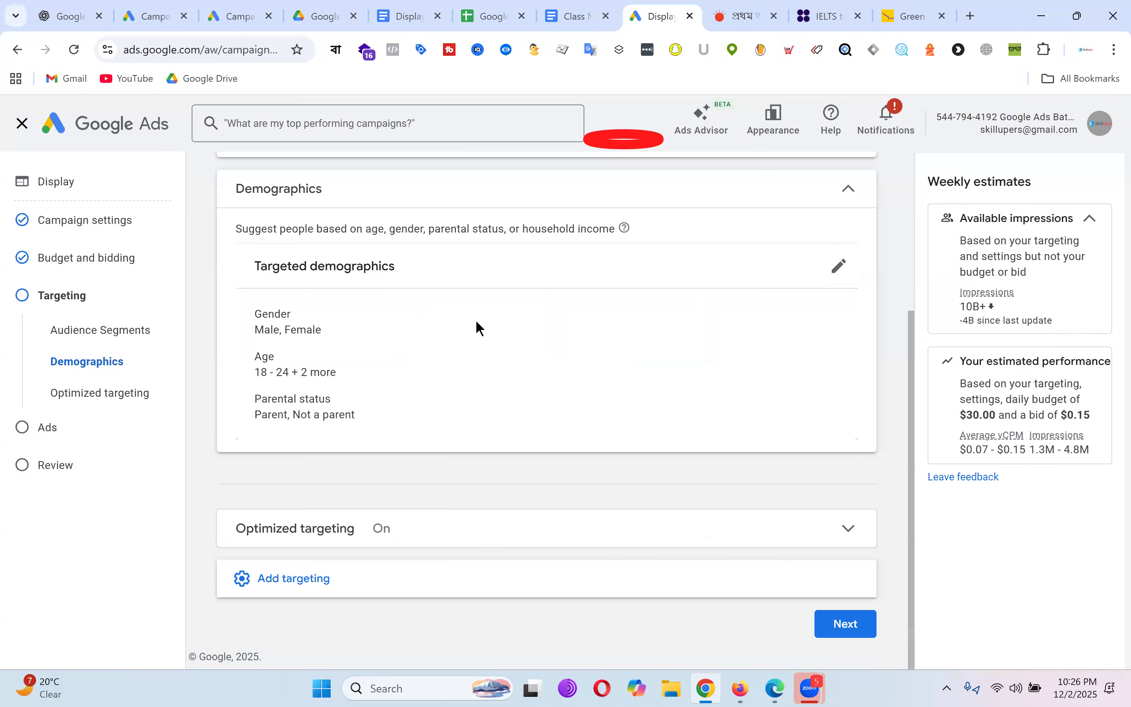
# Step: Reopen the targeted demographics for editing and show which further targeting types can be added
pyautogui.click(840, 269)
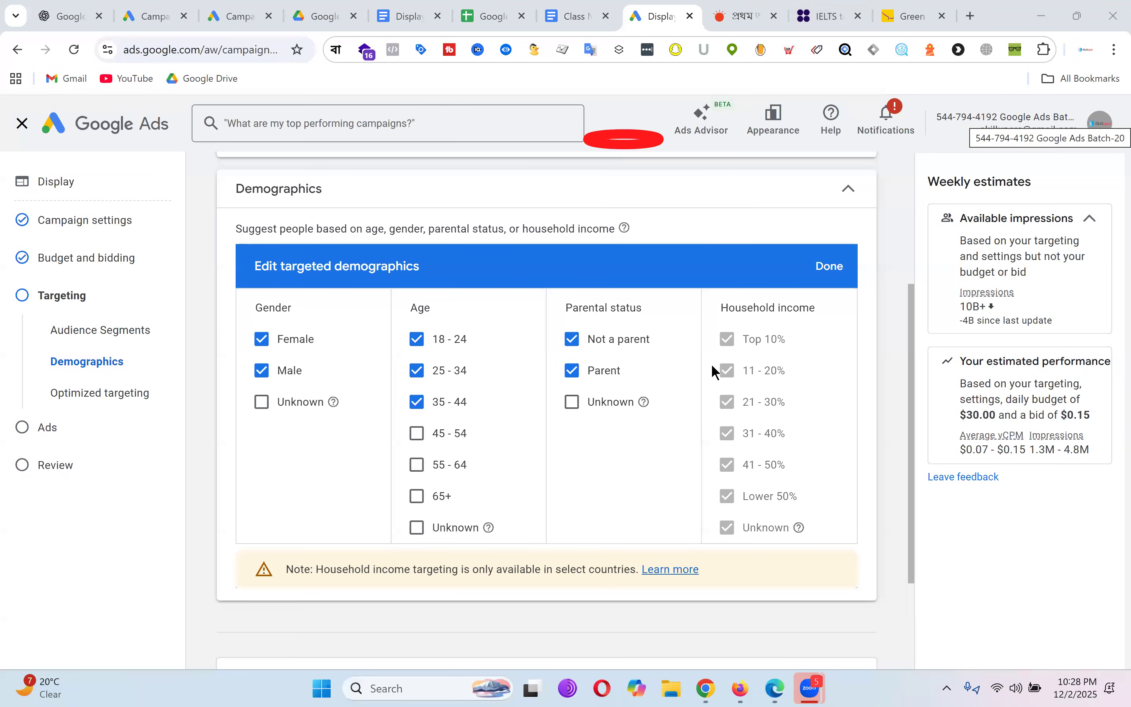
pyautogui.scroll(-3, 714, 366)
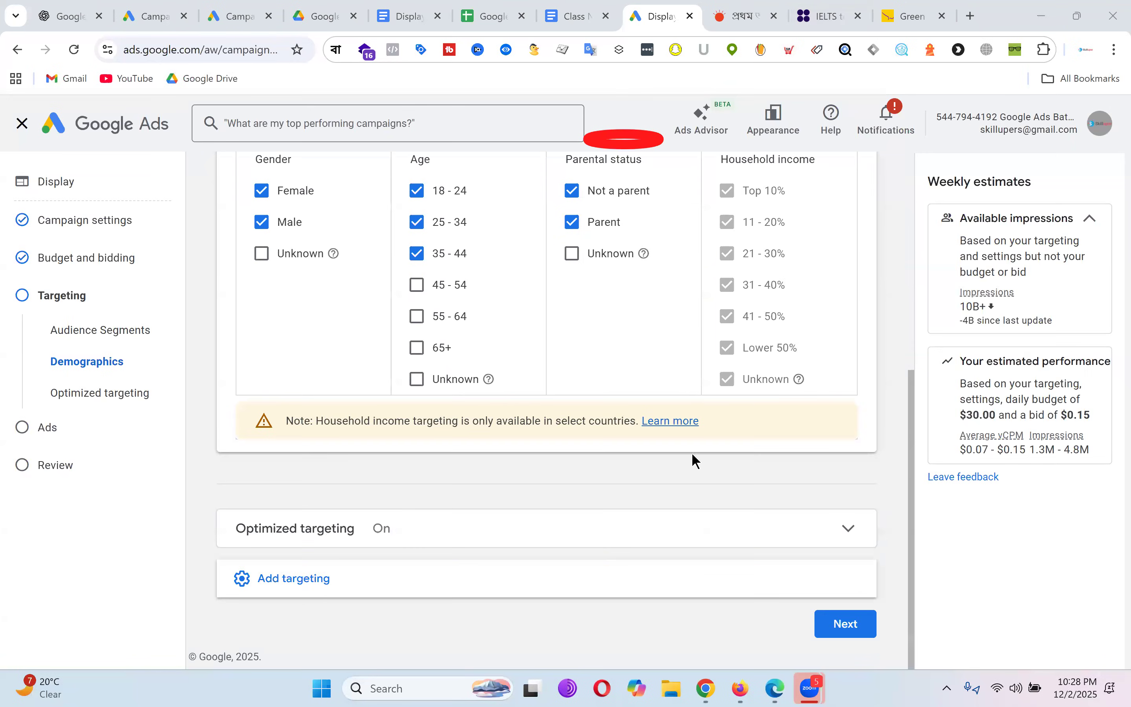
pyautogui.click(534, 588)
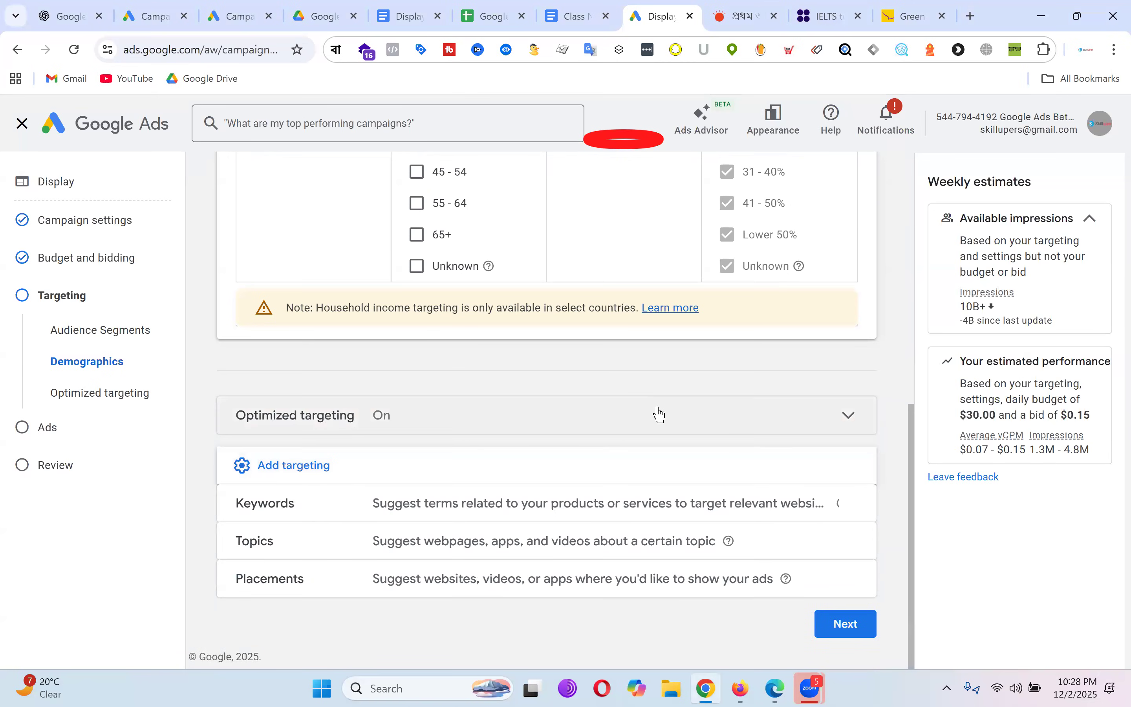
pyautogui.scroll(7, 660, 414)
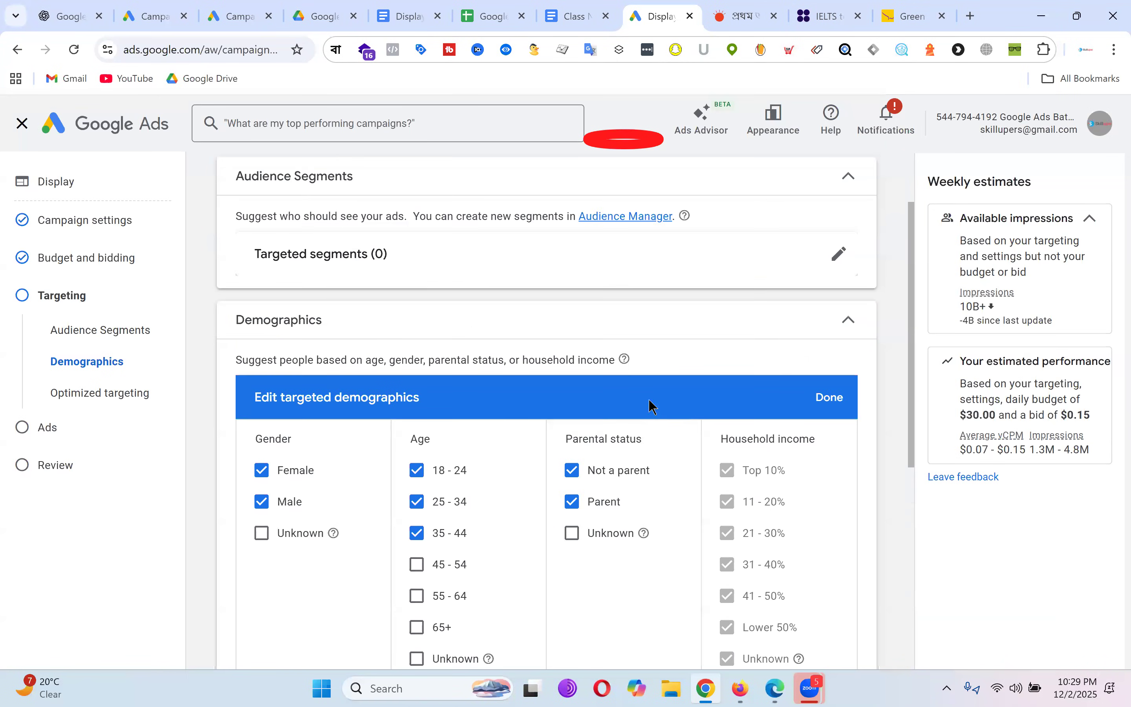
# Step: Look over the browsable audience segment categories and close the segment editor without selecting any
pyautogui.click(840, 254)
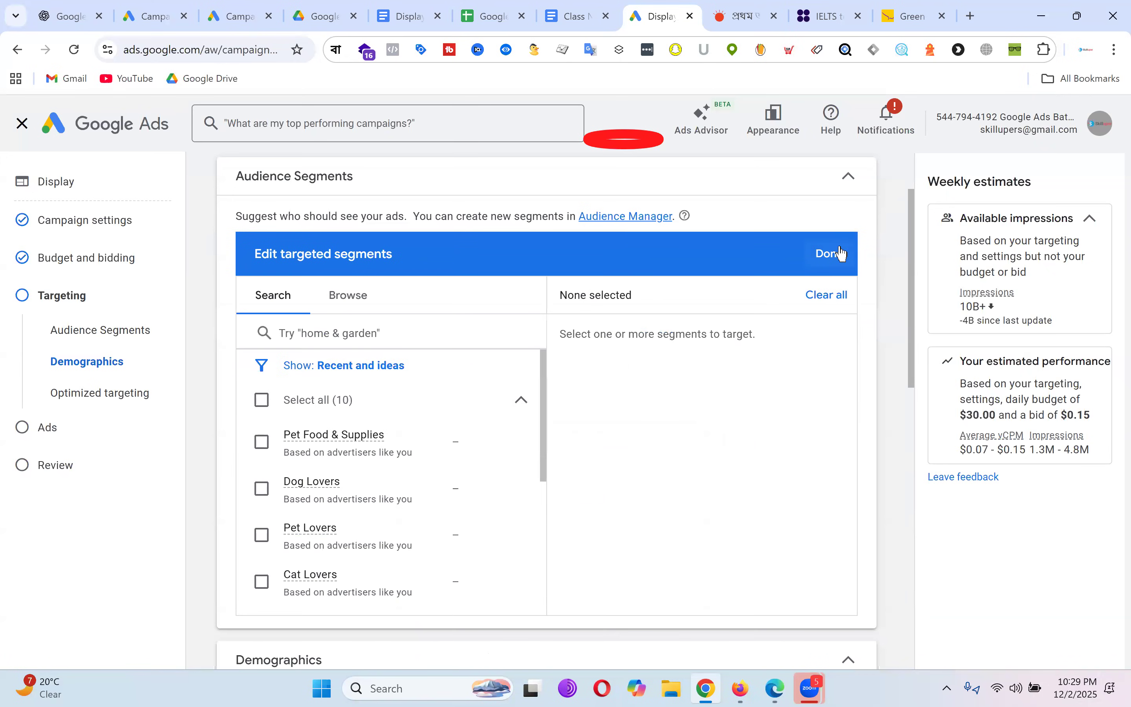
pyautogui.click(366, 300)
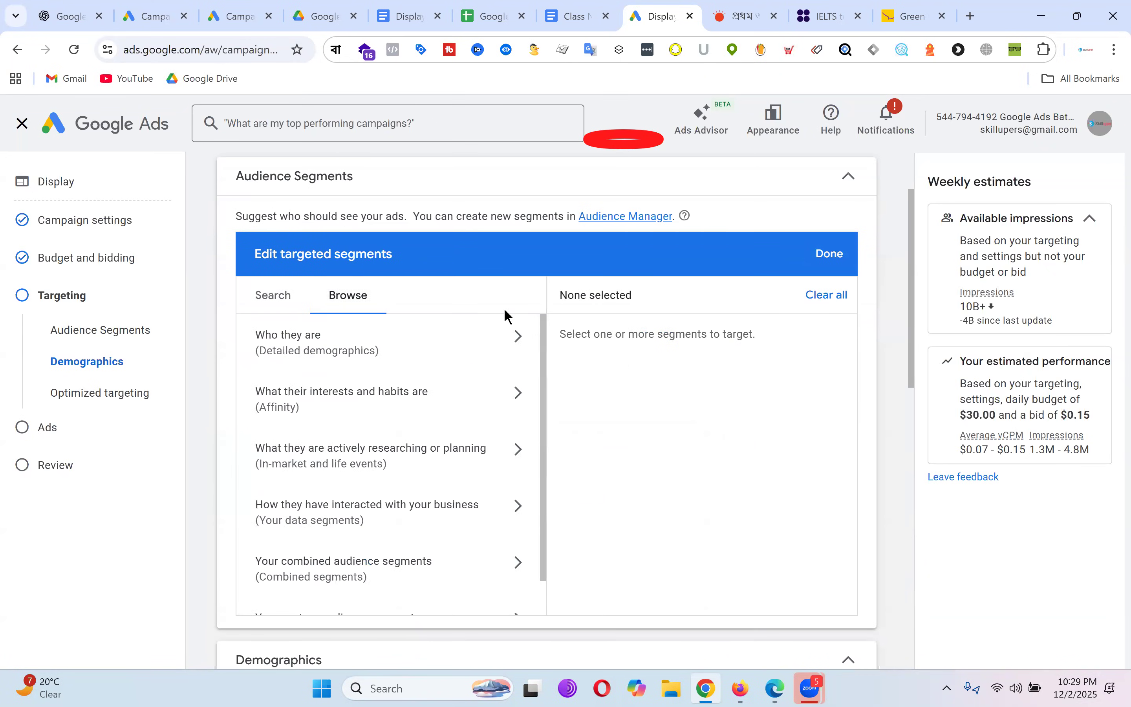
pyautogui.click(832, 254)
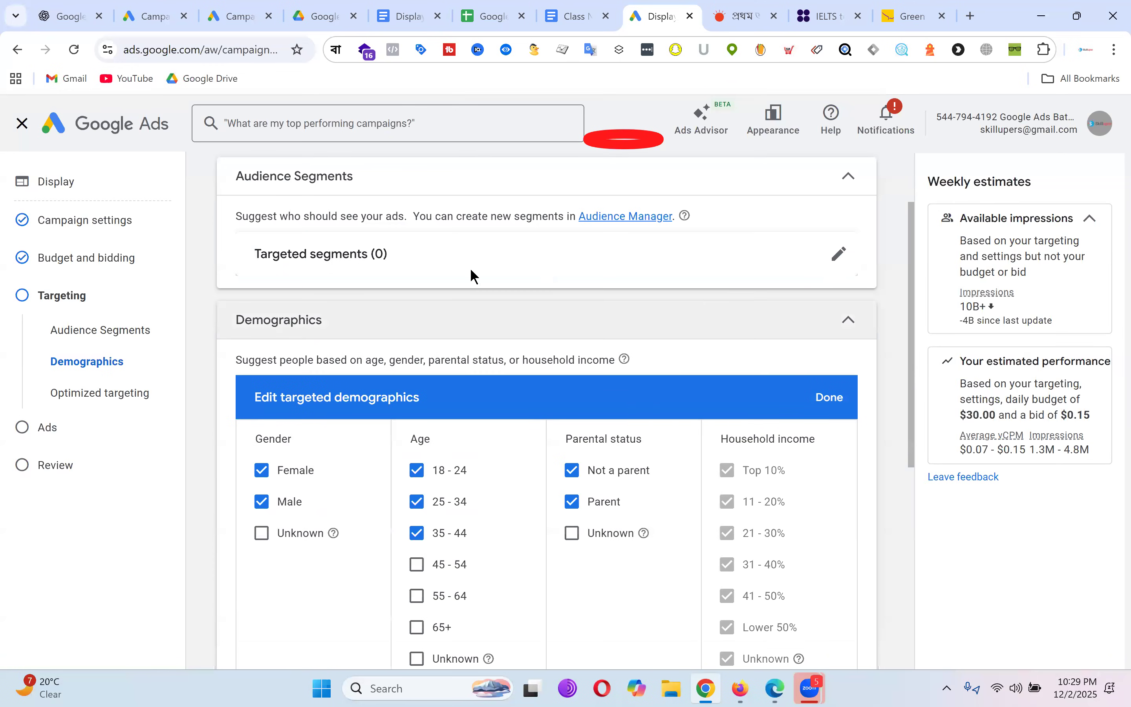
# Step: Browse the audience segments under Who they are and examine the child age groups within Parental Status, Parents
pyautogui.click(841, 255)
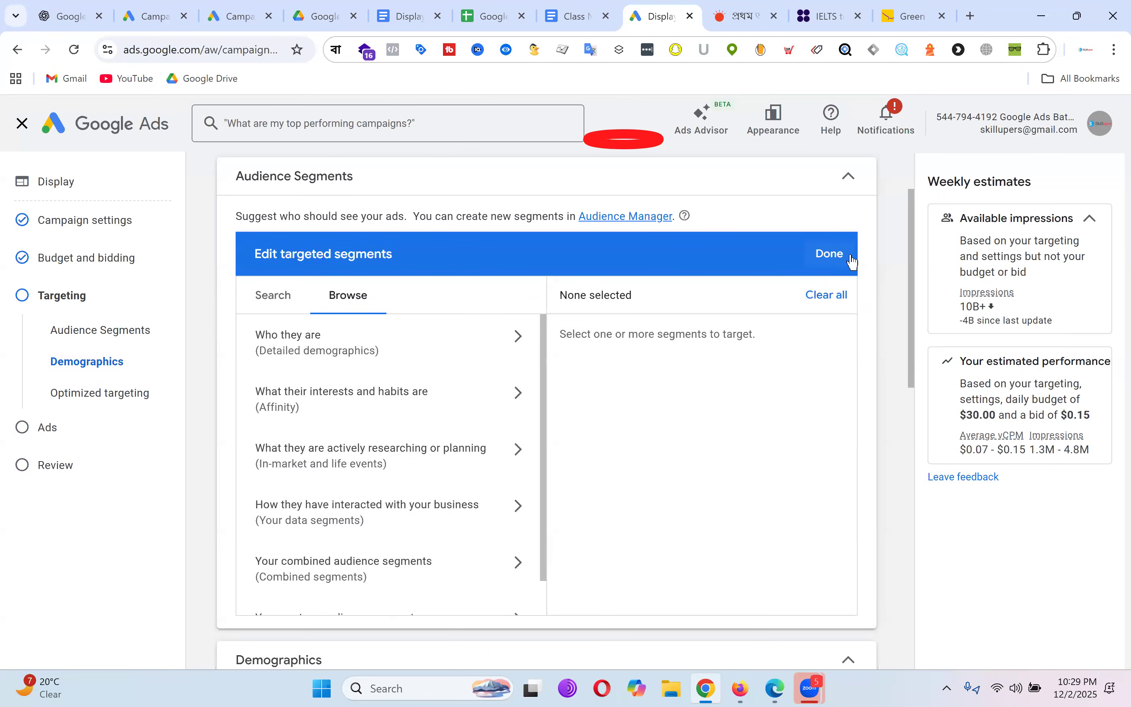
pyautogui.click(381, 351)
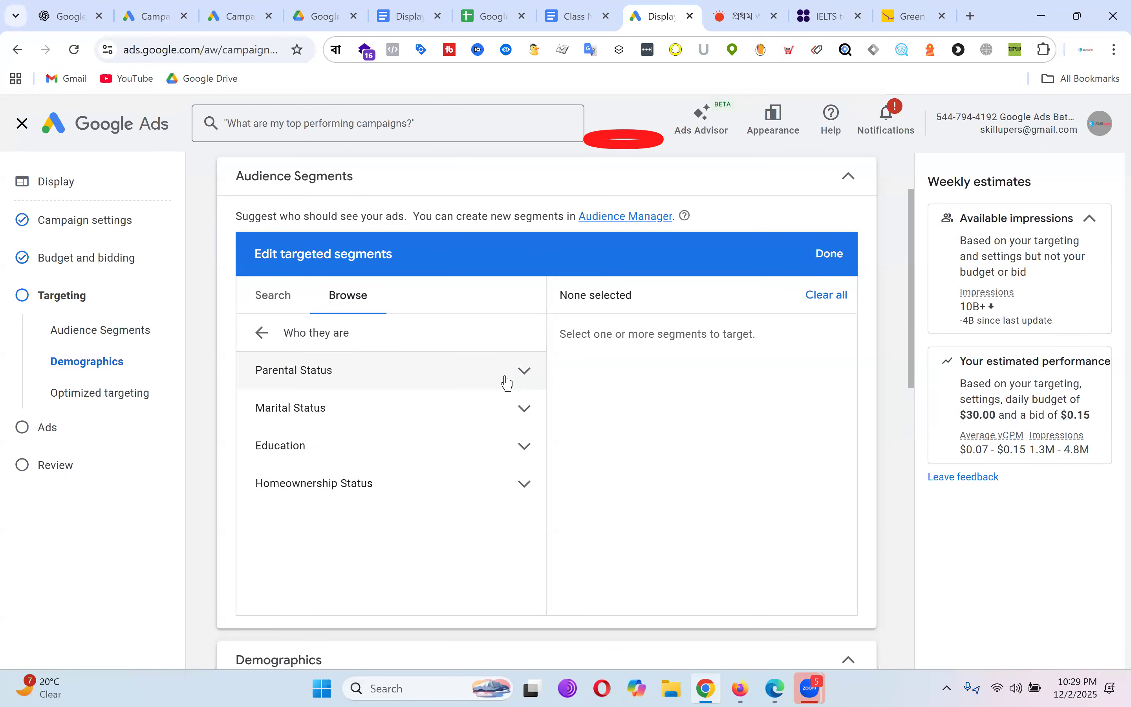
pyautogui.click(524, 372)
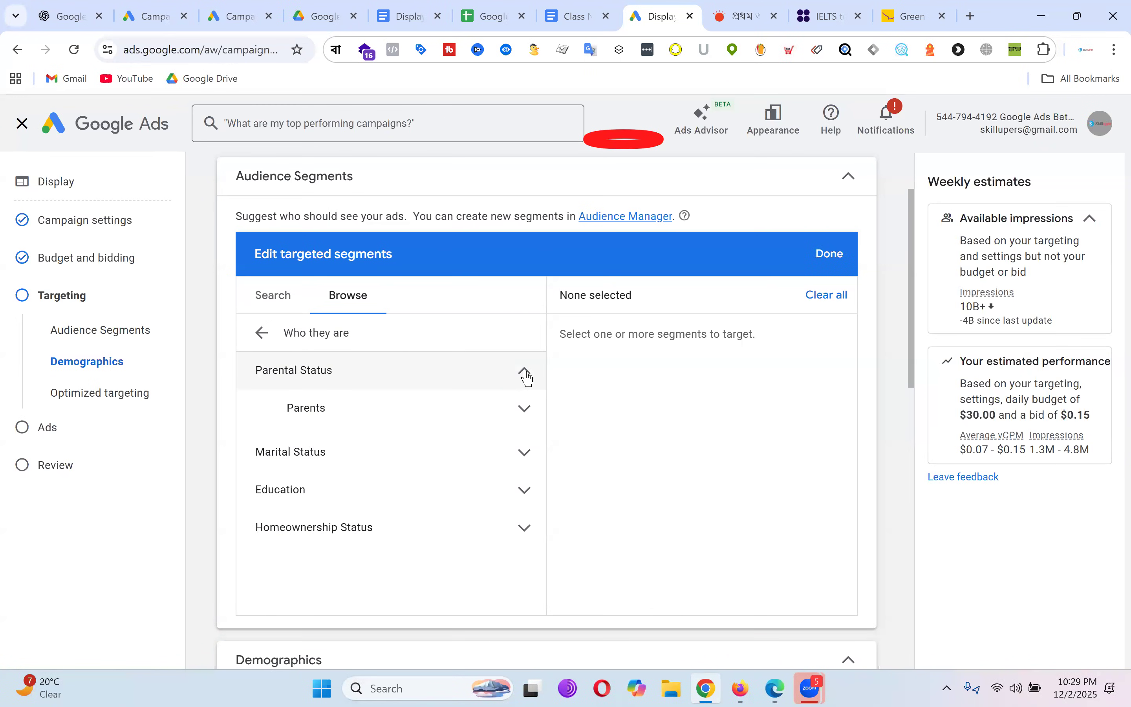
pyautogui.click(525, 409)
pyautogui.scroll(-2, 451, 390)
pyautogui.scroll(2, 453, 392)
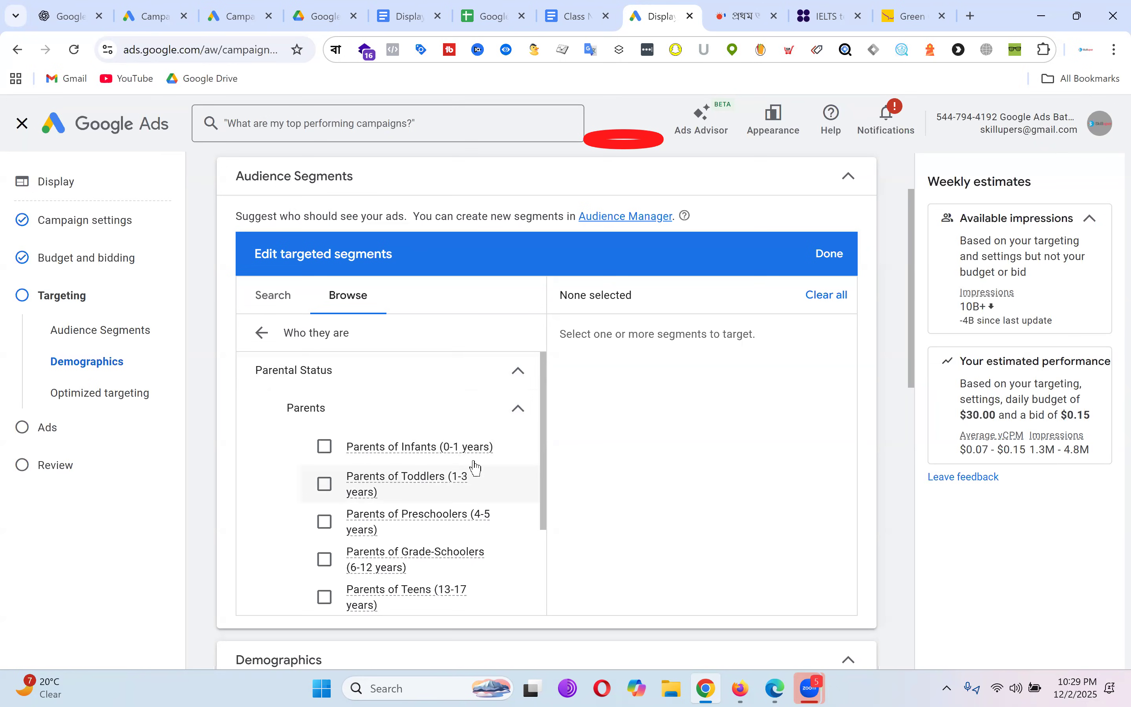
pyautogui.moveTo(467, 458)
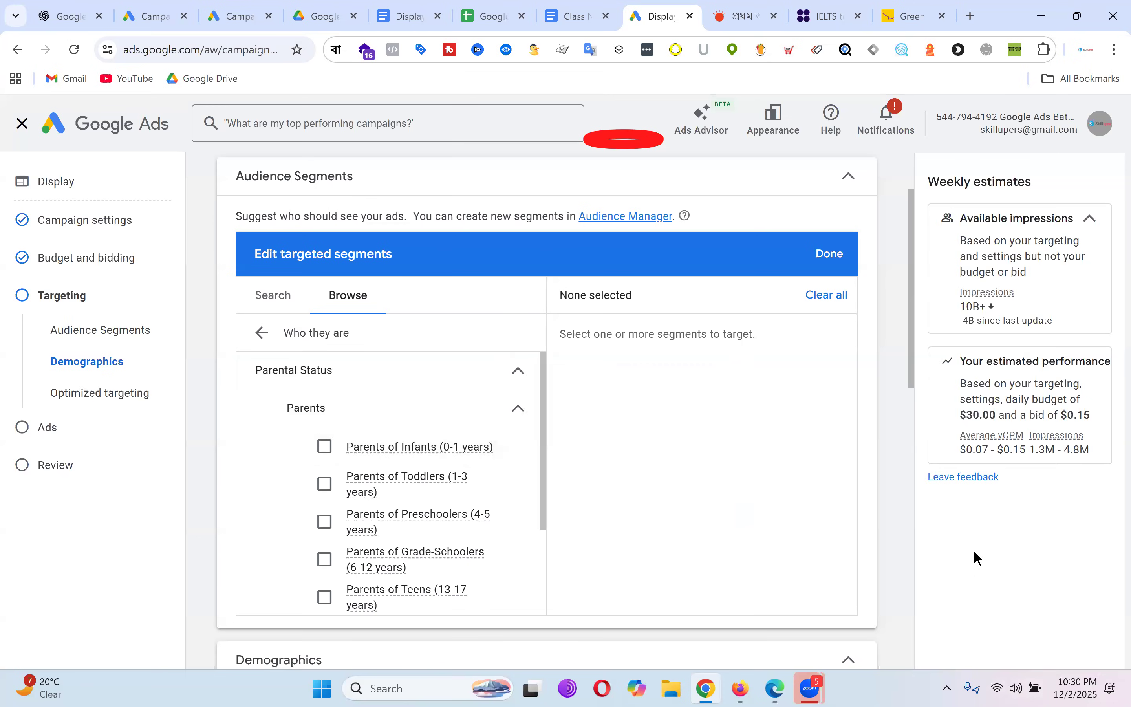
# Step: Capture a screenshot of the Parents segment list, from infants to teens, and copy it
pyautogui.press('Print')
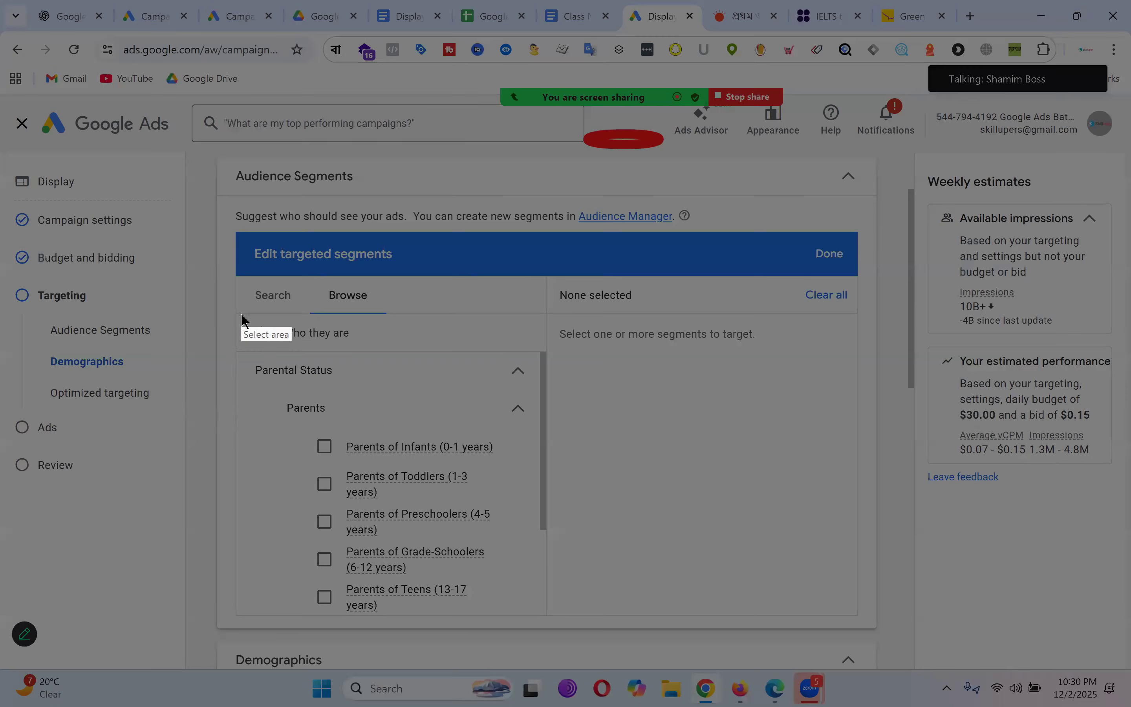
pyautogui.moveTo(230, 244); pyautogui.dragTo(550, 505)
pyautogui.moveTo(565, 570); pyautogui.dragTo(562, 621)
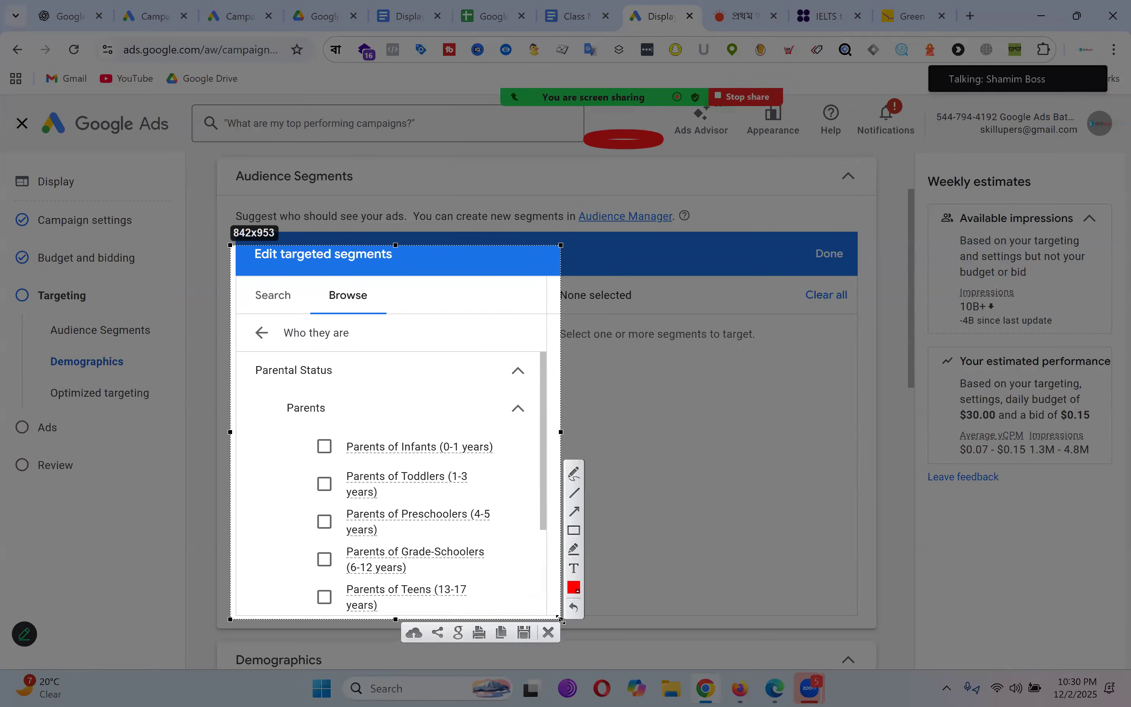
pyautogui.hotkey('ctrl', 'c')
# Step: Switch to ChatGPT, attach the copied screenshot and ask "ai sengmet der kache ami kon dhoroner product sell korte pari"
pyautogui.click(65, 16)
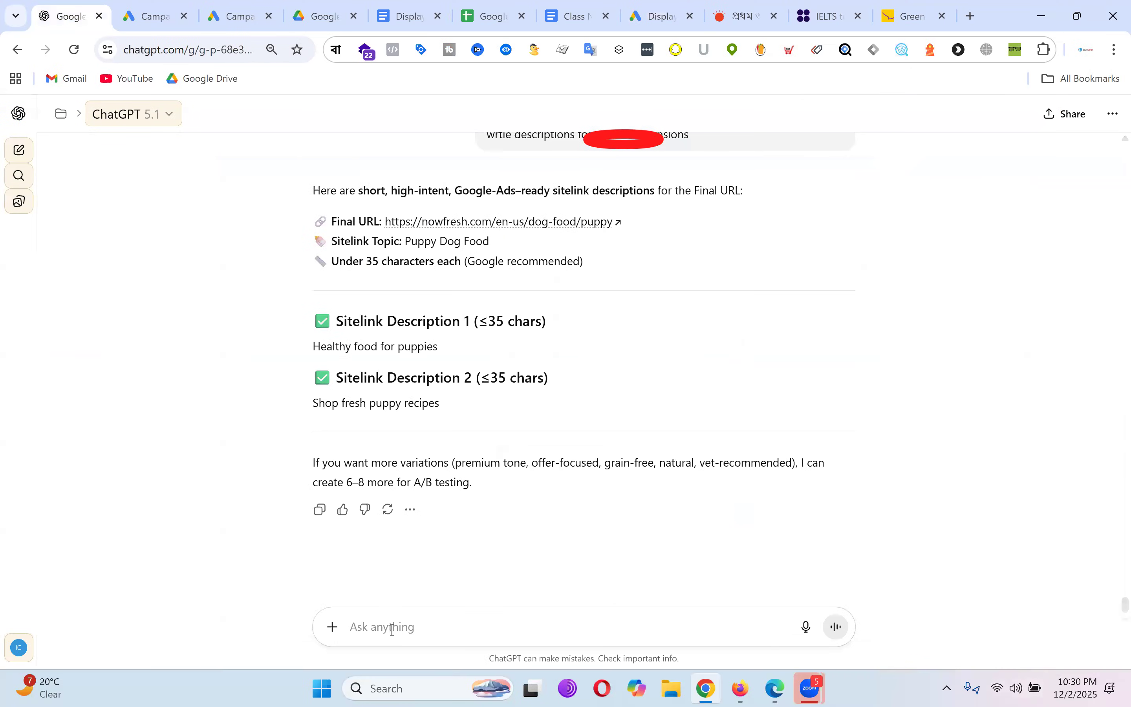
pyautogui.hotkey('ctrl', 'v')
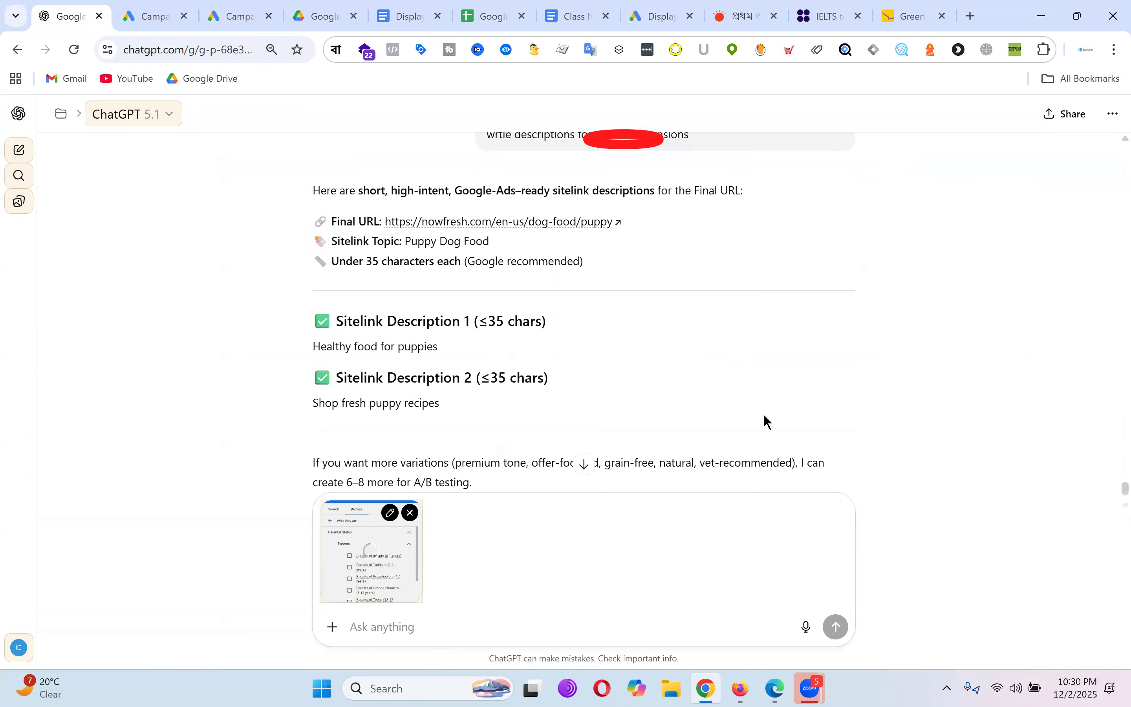
pyautogui.write('ai seng')
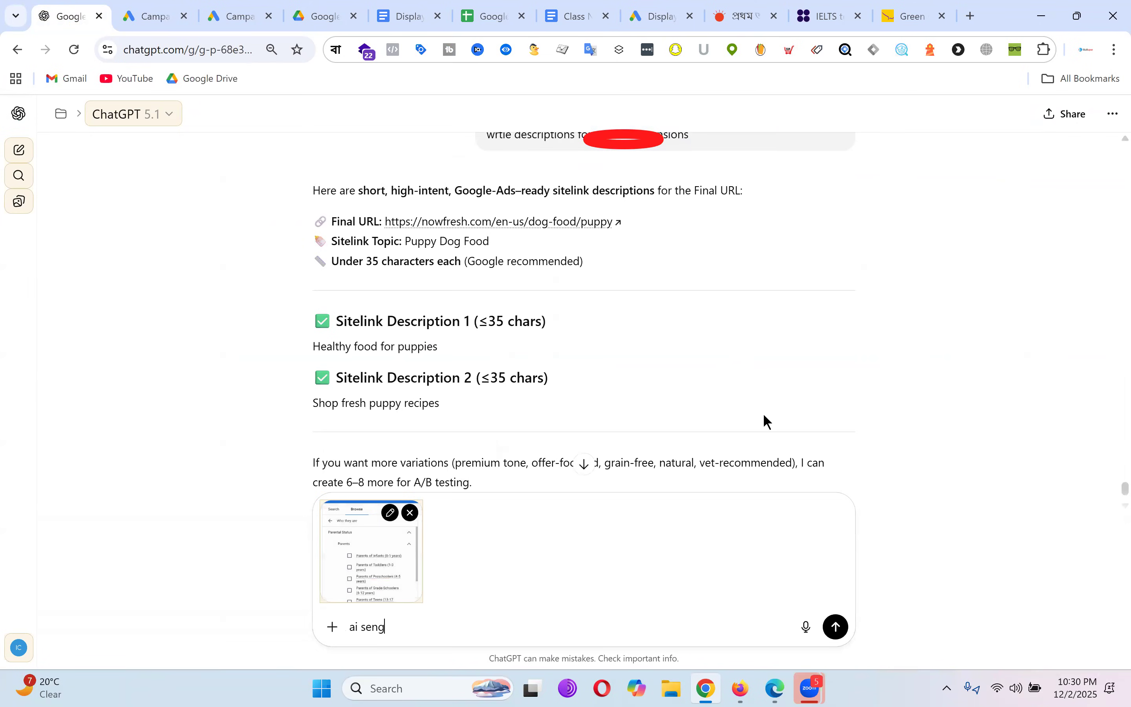
pyautogui.write('met der kache ami kon dhoron')
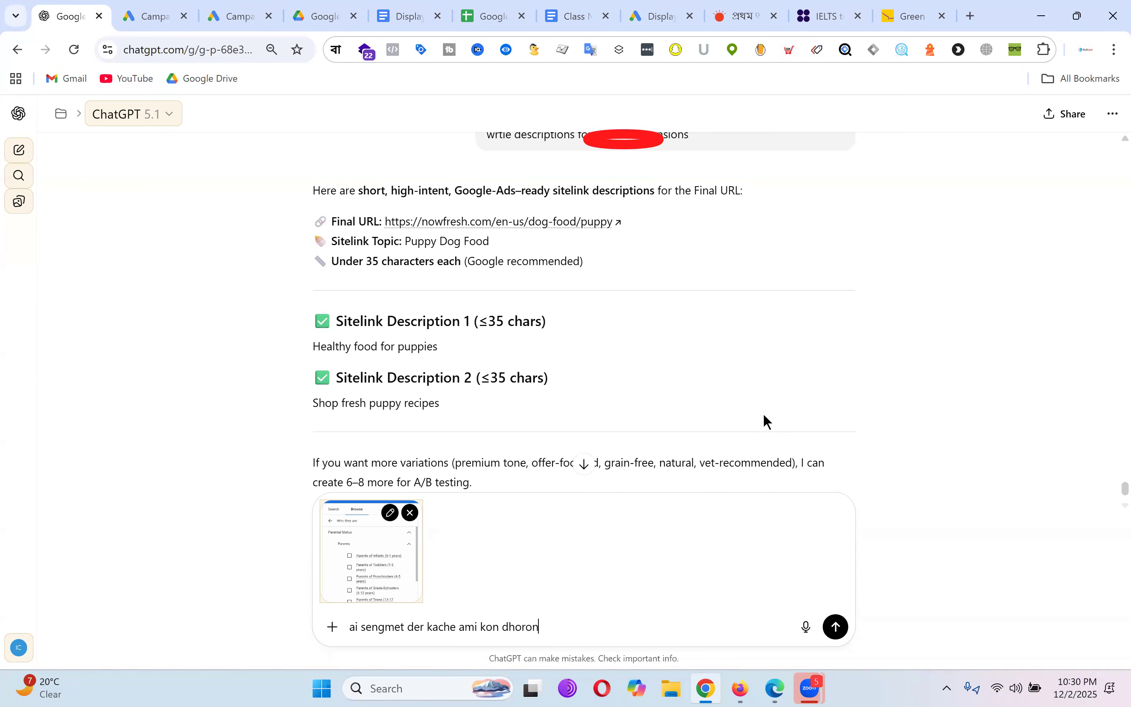
pyautogui.write('er product sell korte pari')
pyautogui.press('Return')
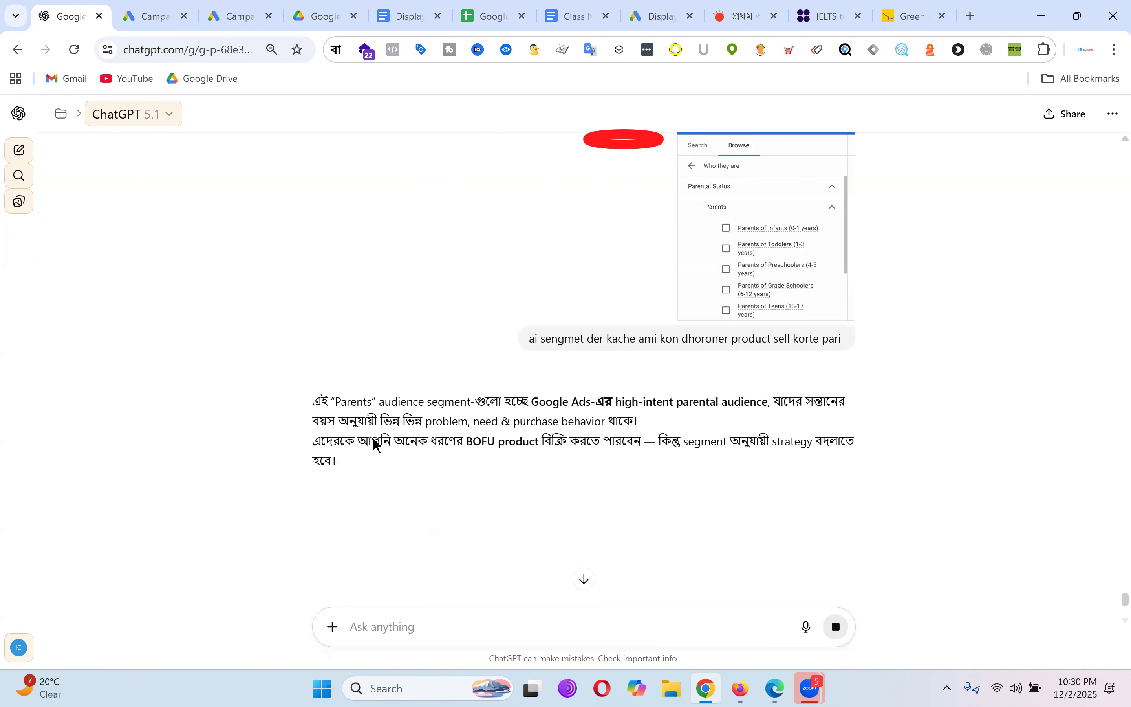
# Step: Examine the answer's sellable products for each parent age group, referring back to the segment list in Google Ads
pyautogui.scroll(-1, 651, 273)
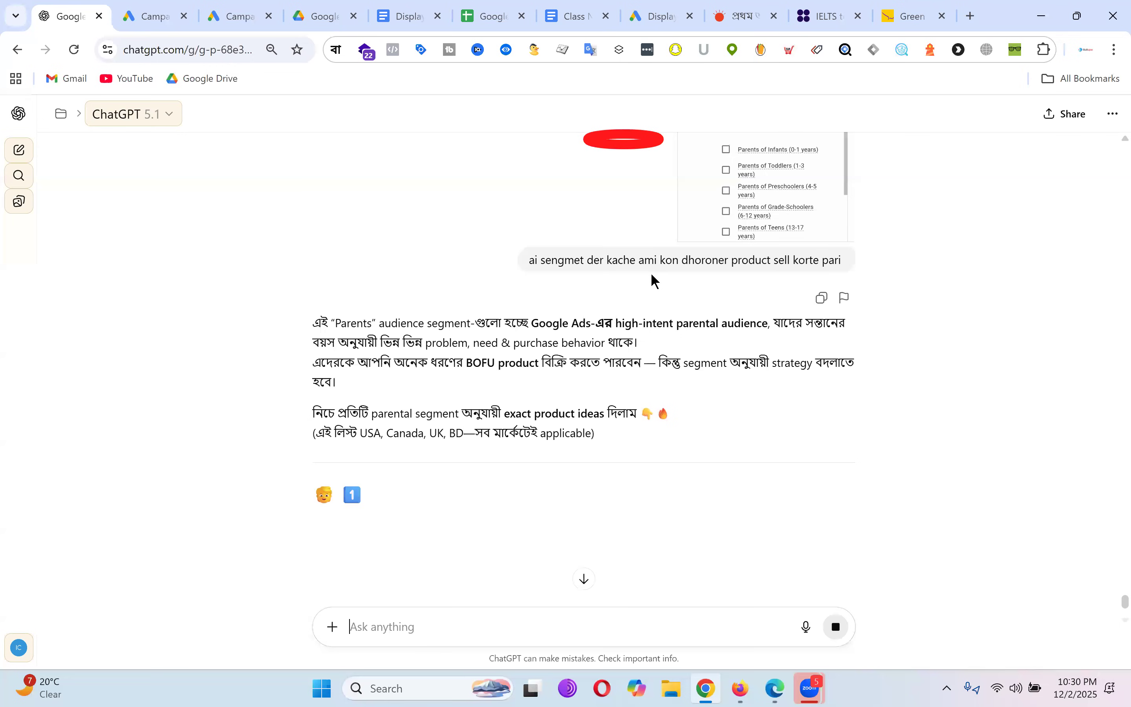
pyautogui.scroll(-2, 654, 273)
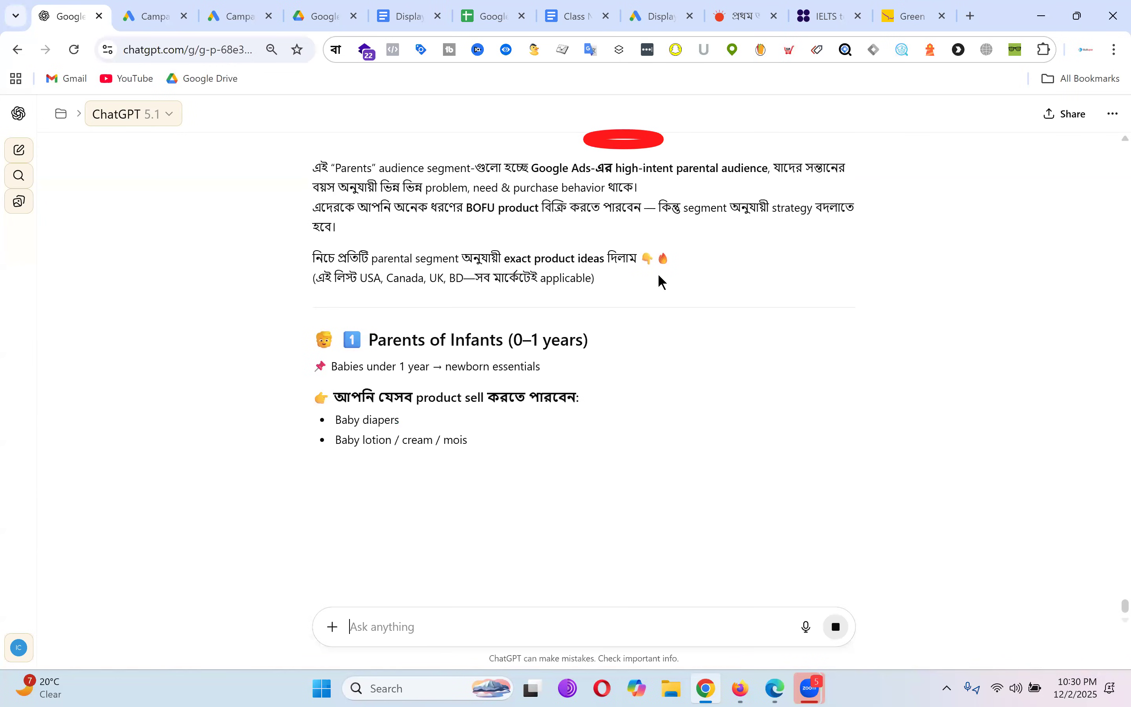
pyautogui.scroll(-1, 660, 273)
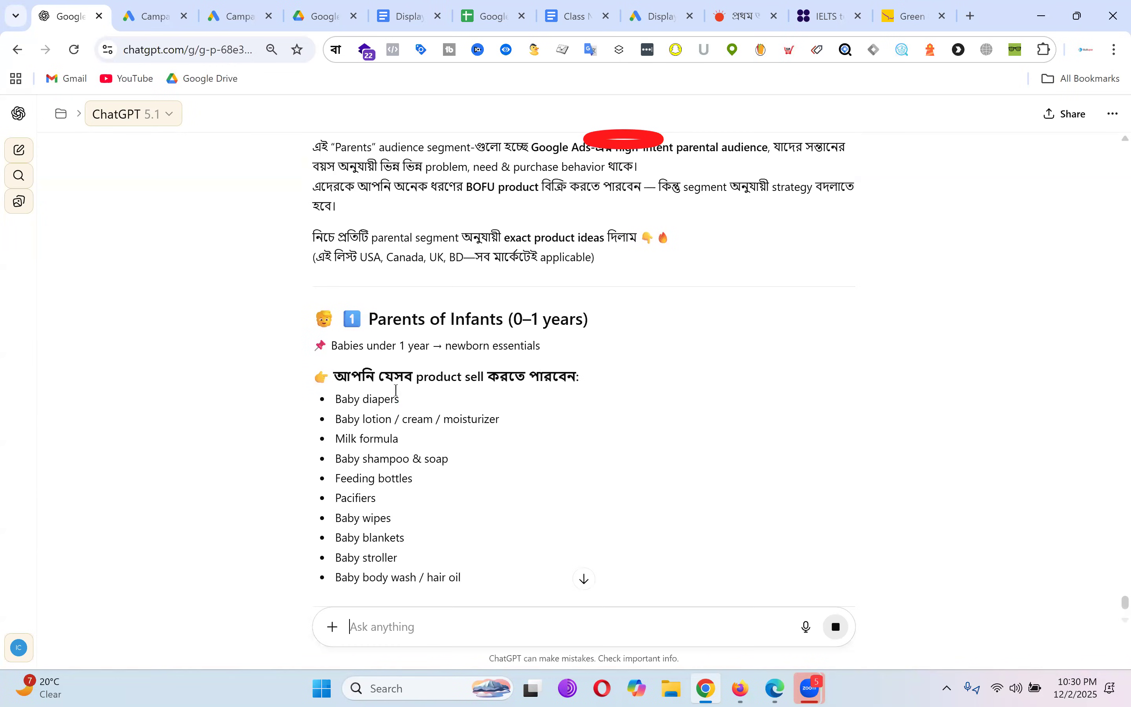
pyautogui.scroll(-1, 765, 402)
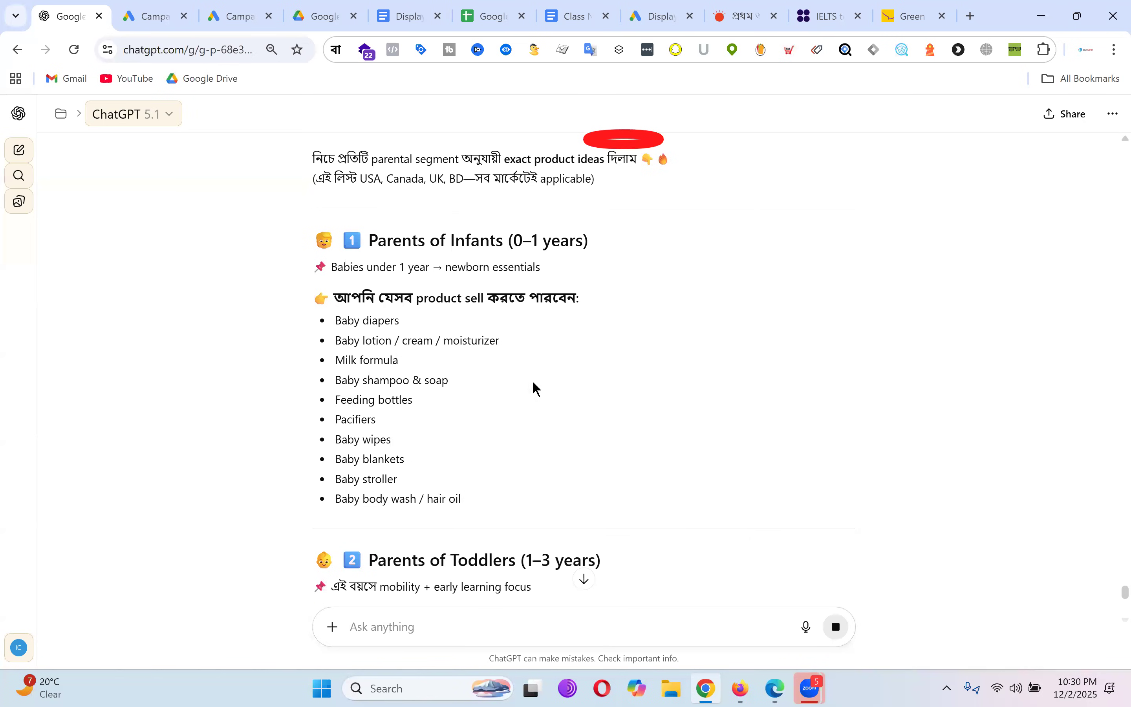
pyautogui.scroll(-3, 528, 383)
pyautogui.scroll(-1, 552, 403)
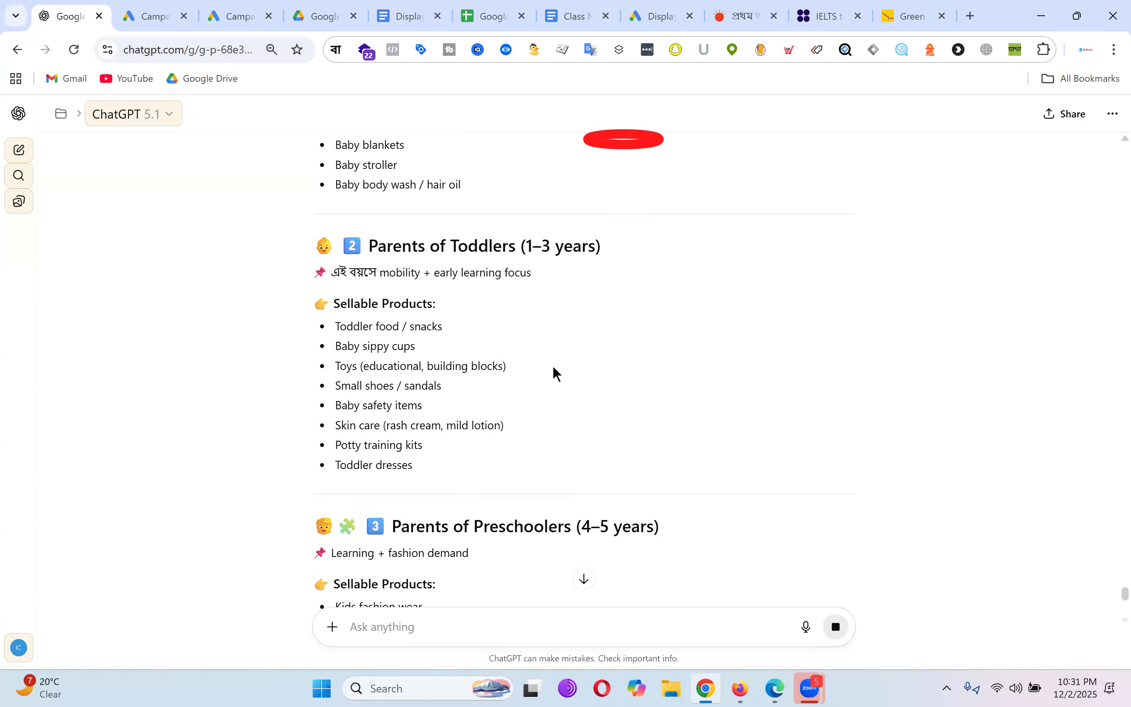
pyautogui.scroll(-4, 555, 374)
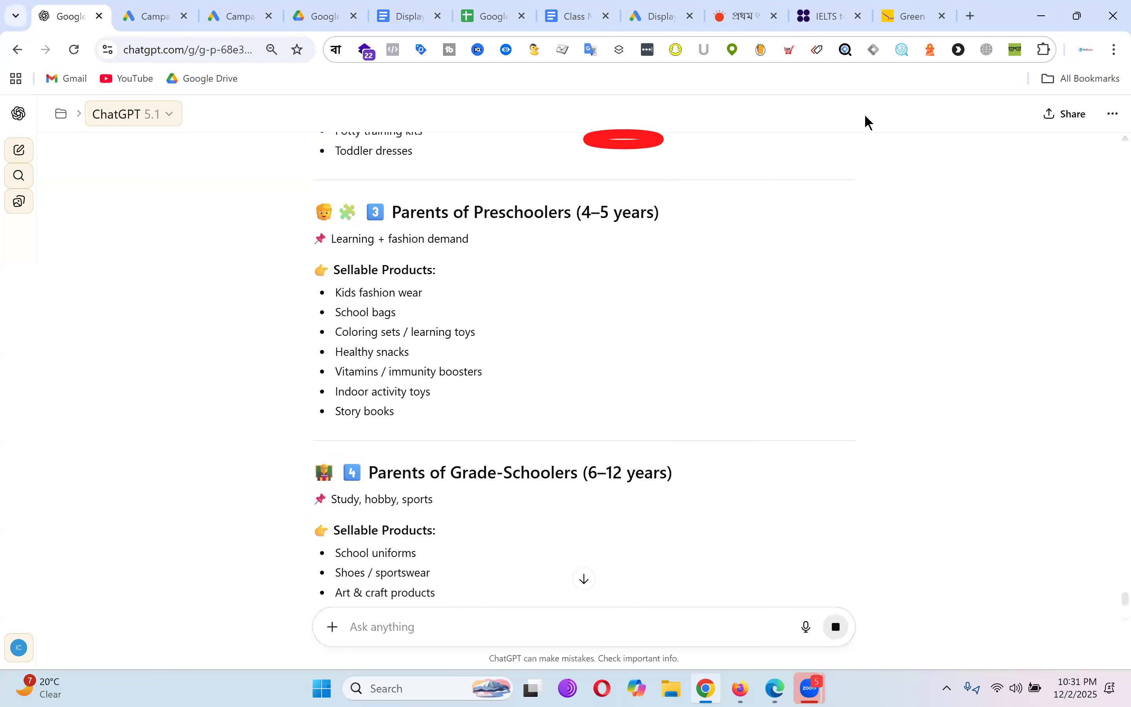
pyautogui.click(663, 10)
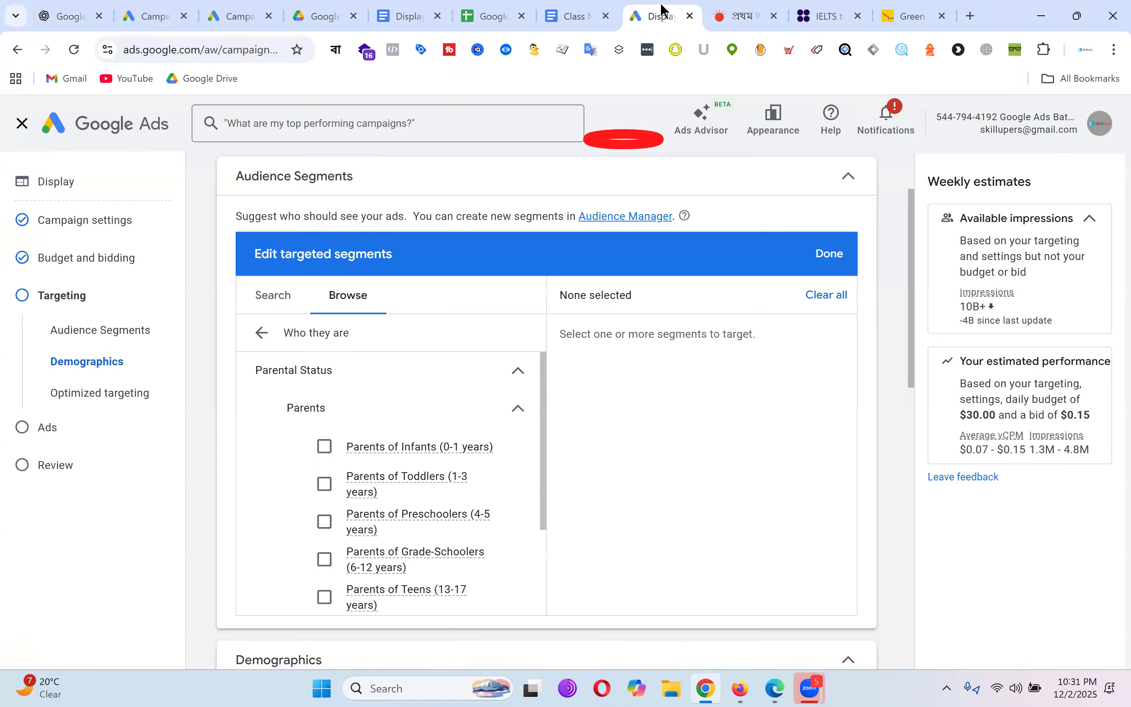
pyautogui.scroll(-5, 454, 460)
pyautogui.scroll(4, 470, 449)
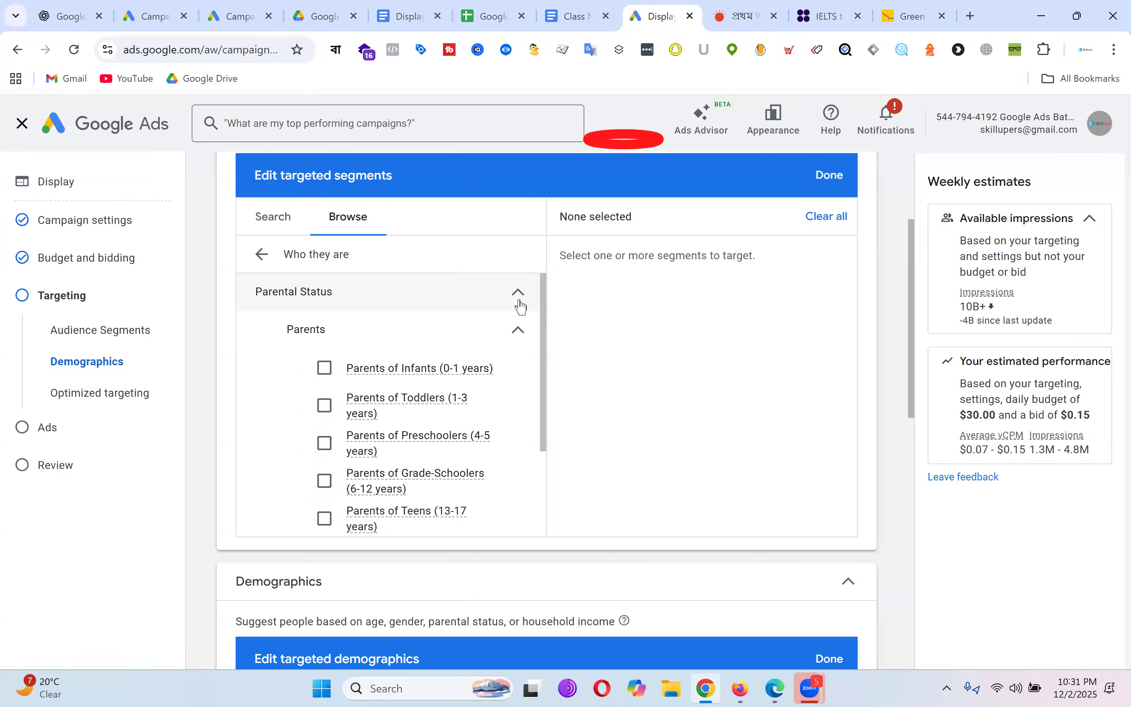
pyautogui.click(67, 7)
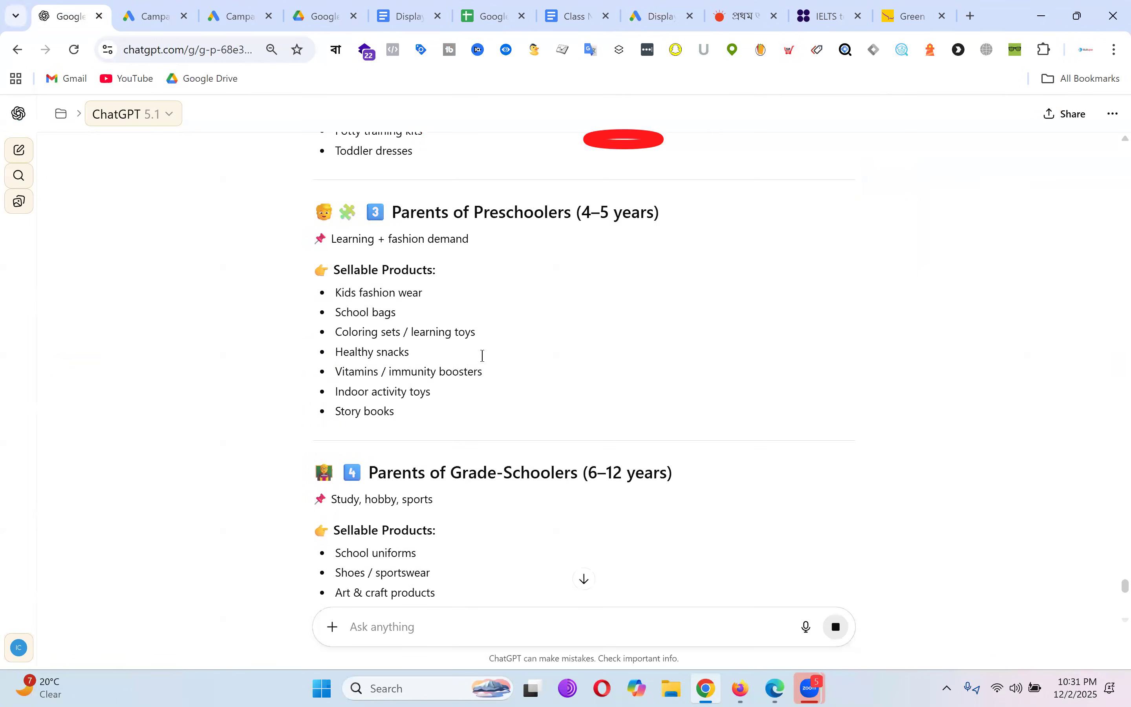
pyautogui.scroll(-8, 482, 363)
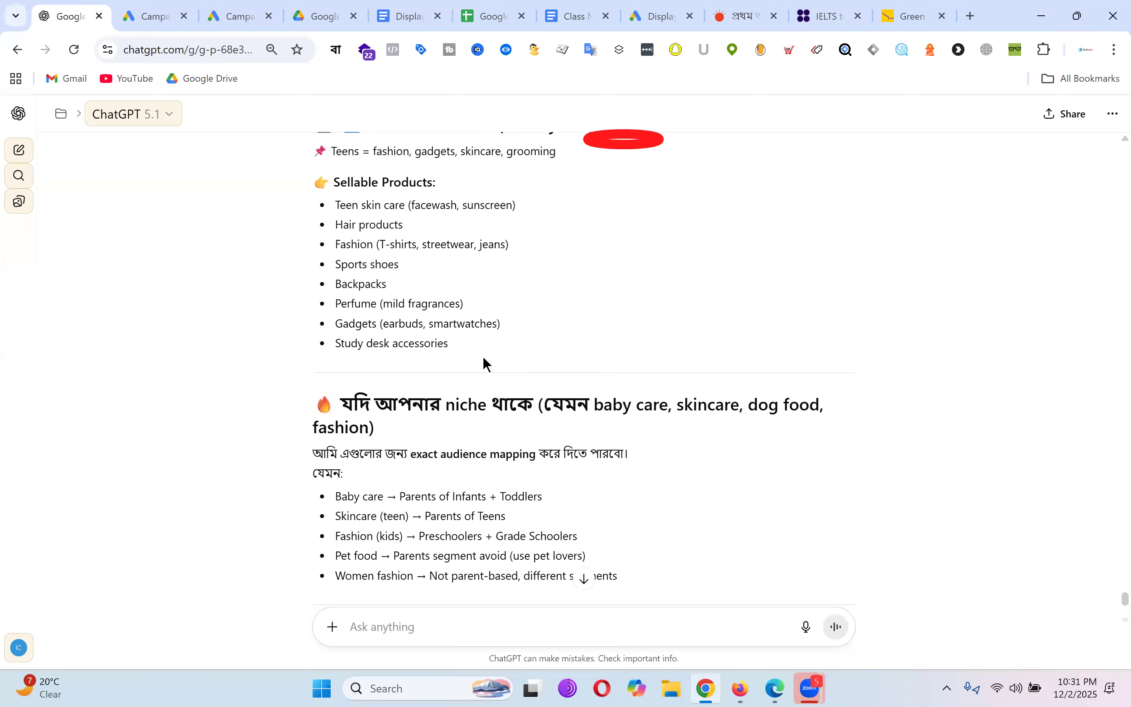
pyautogui.scroll(3, 485, 361)
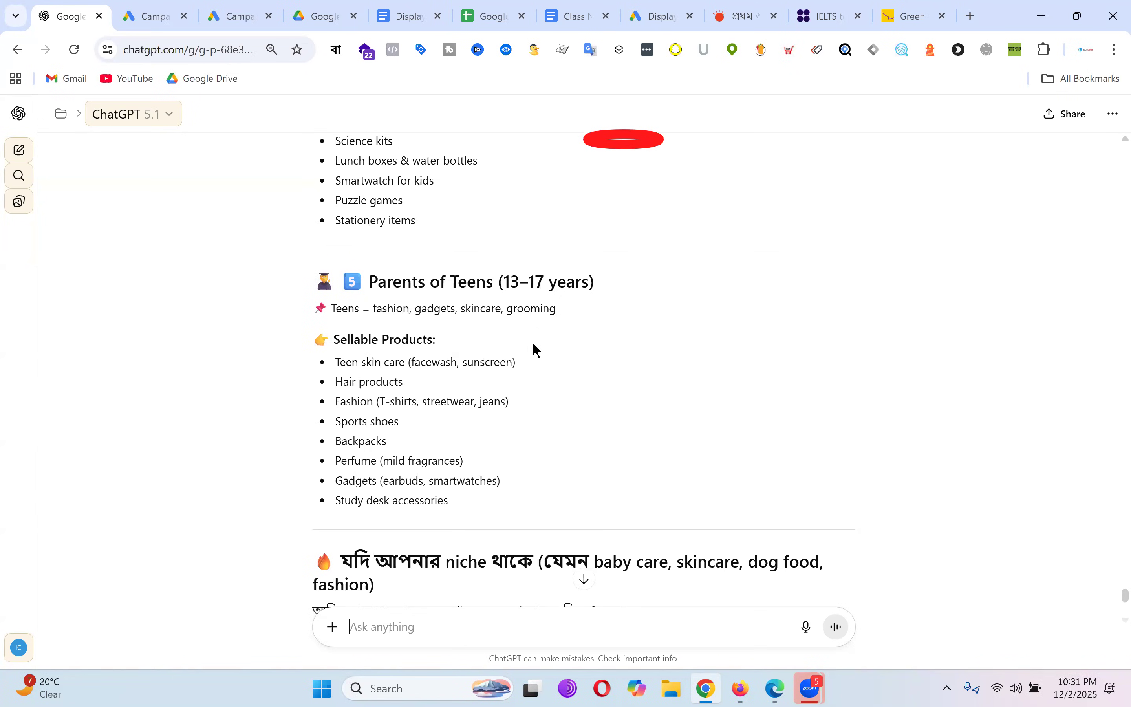
pyautogui.scroll(8, 591, 351)
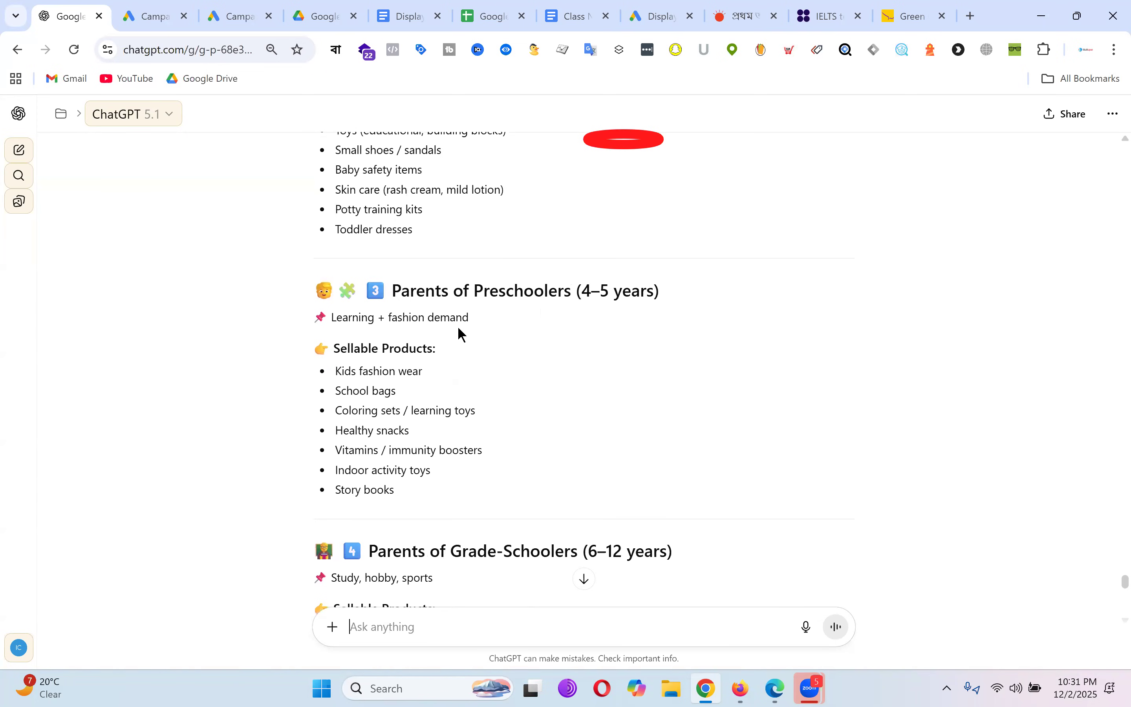
# Step: Return to Google Ads and show the Marital Status segments below the parent age groups
pyautogui.hotkey('ctrl', '8')
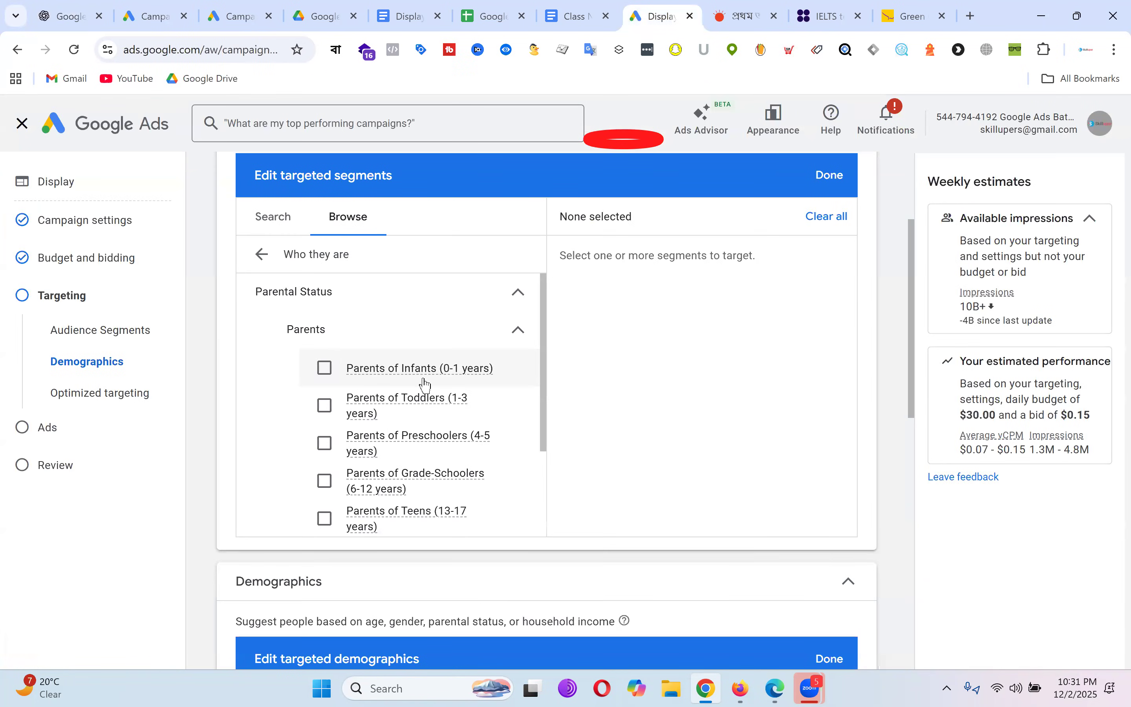
pyautogui.moveTo(403, 379)
pyautogui.scroll(3, 411, 383)
pyautogui.scroll(-3, 416, 393)
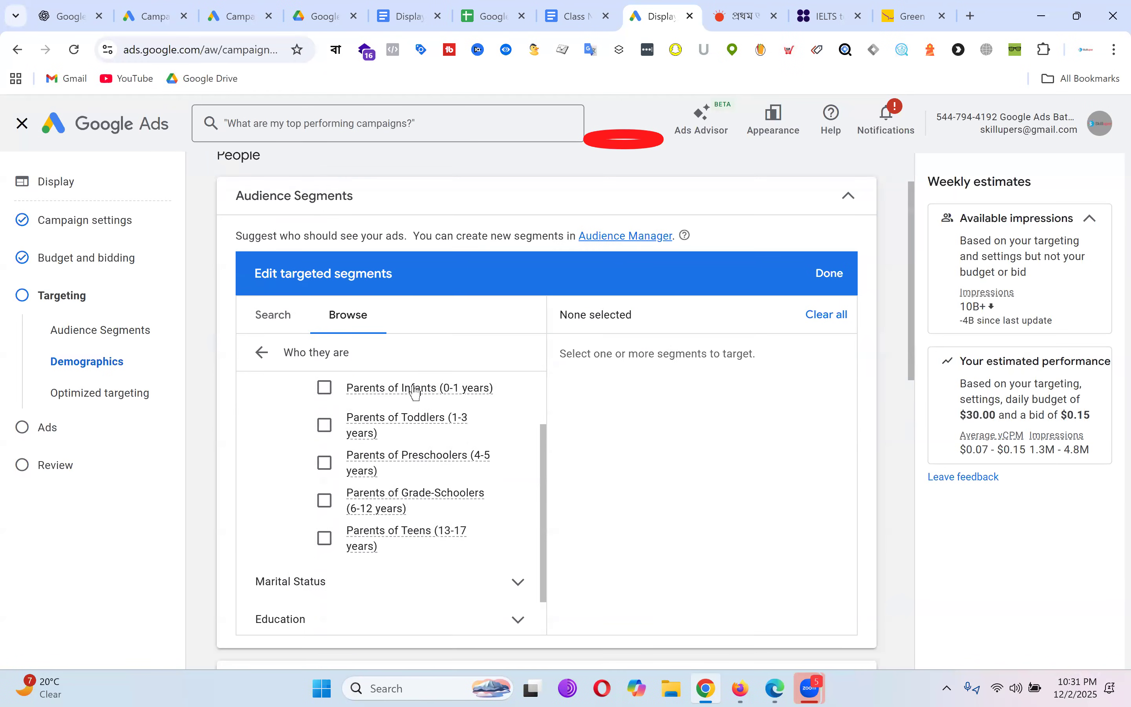
pyautogui.scroll(-1, 519, 467)
pyautogui.click(518, 533)
pyautogui.scroll(-2, 529, 468)
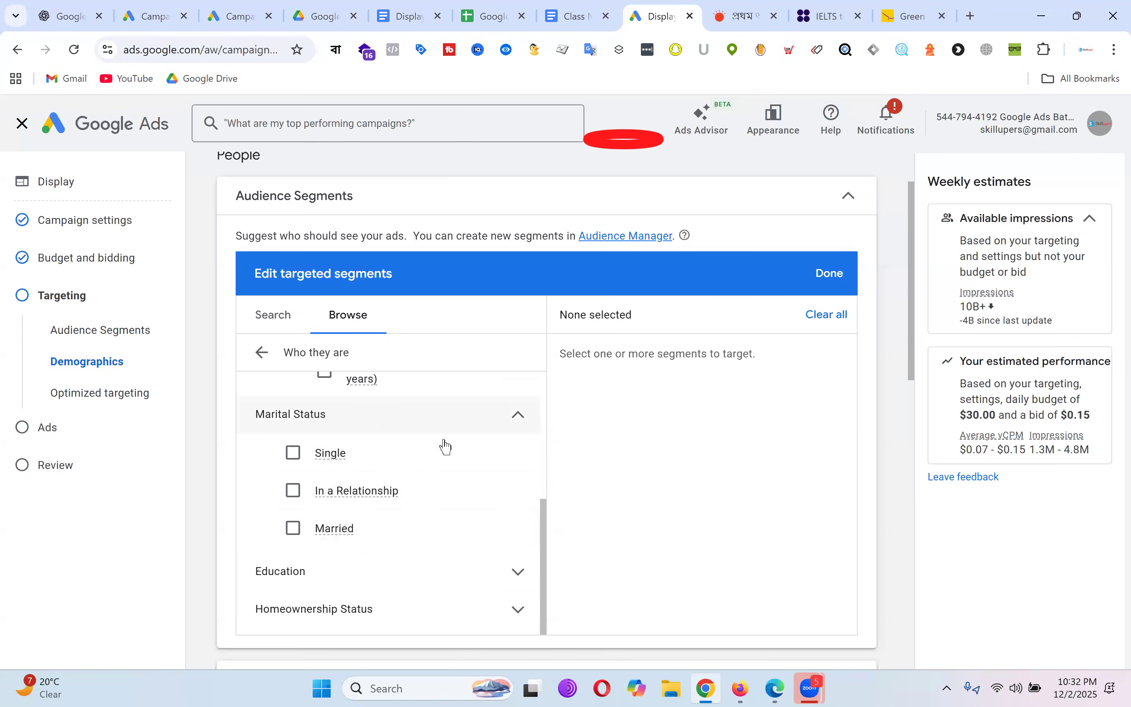
# Step: Show the Education segments, including the options under Highest Level of Educational Attainment
pyautogui.scroll(-3, 456, 456)
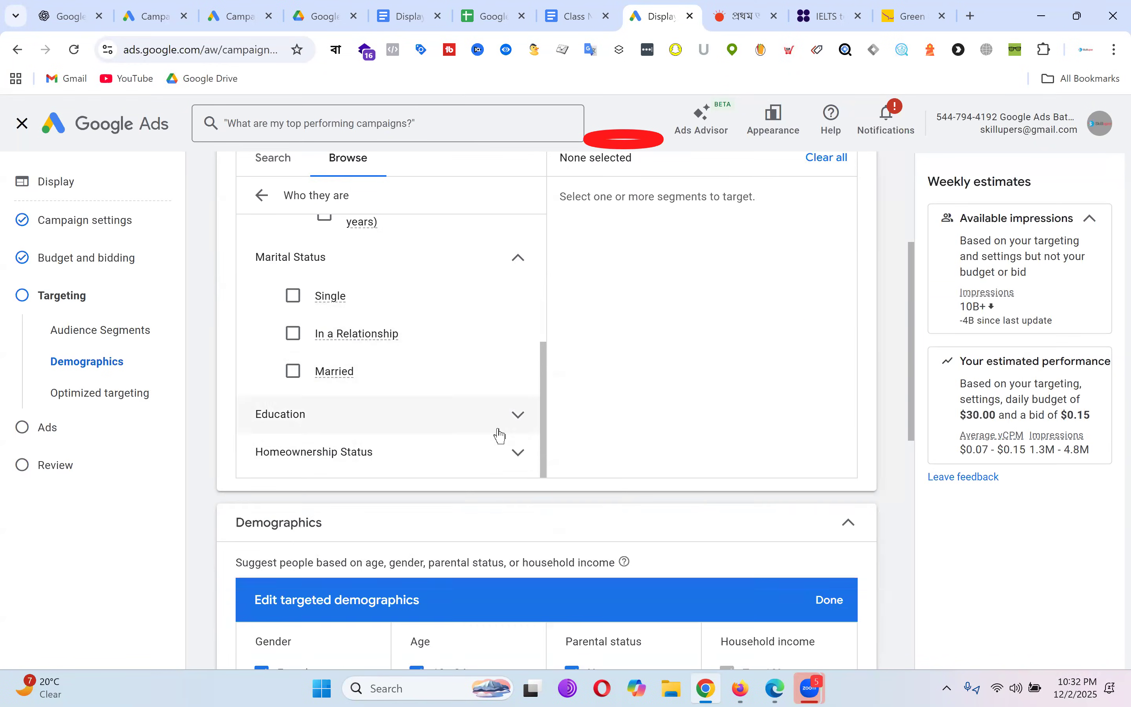
pyautogui.click(510, 420)
pyautogui.scroll(-3, 495, 348)
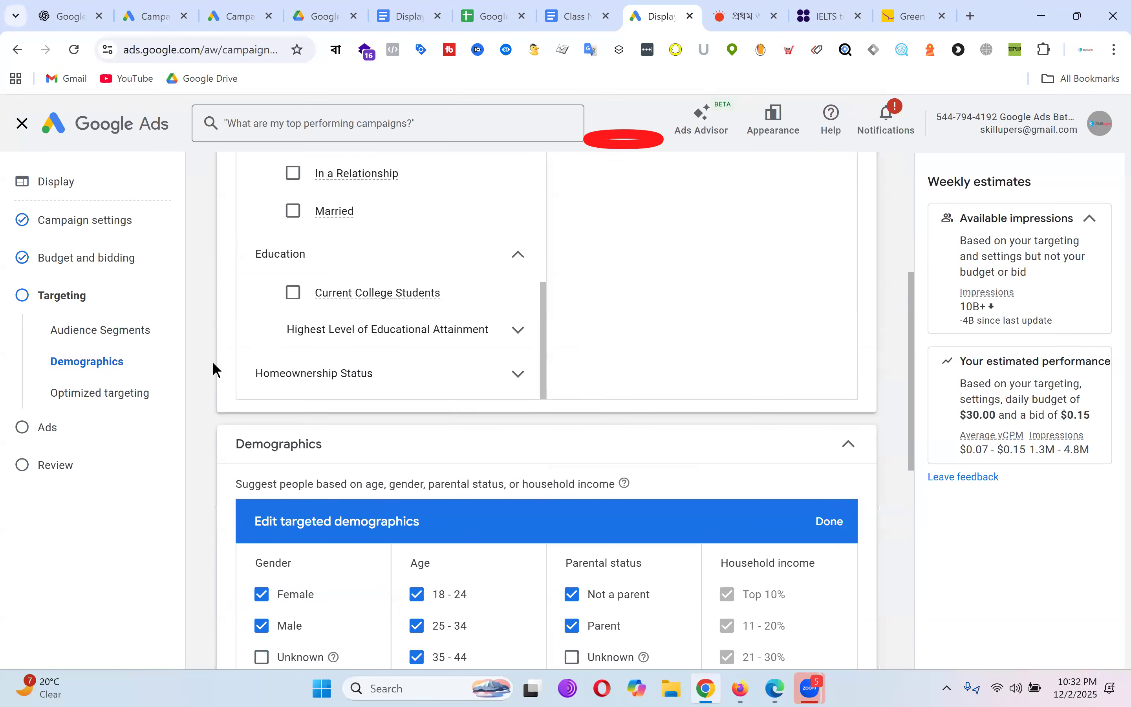
pyautogui.moveTo(462, 298)
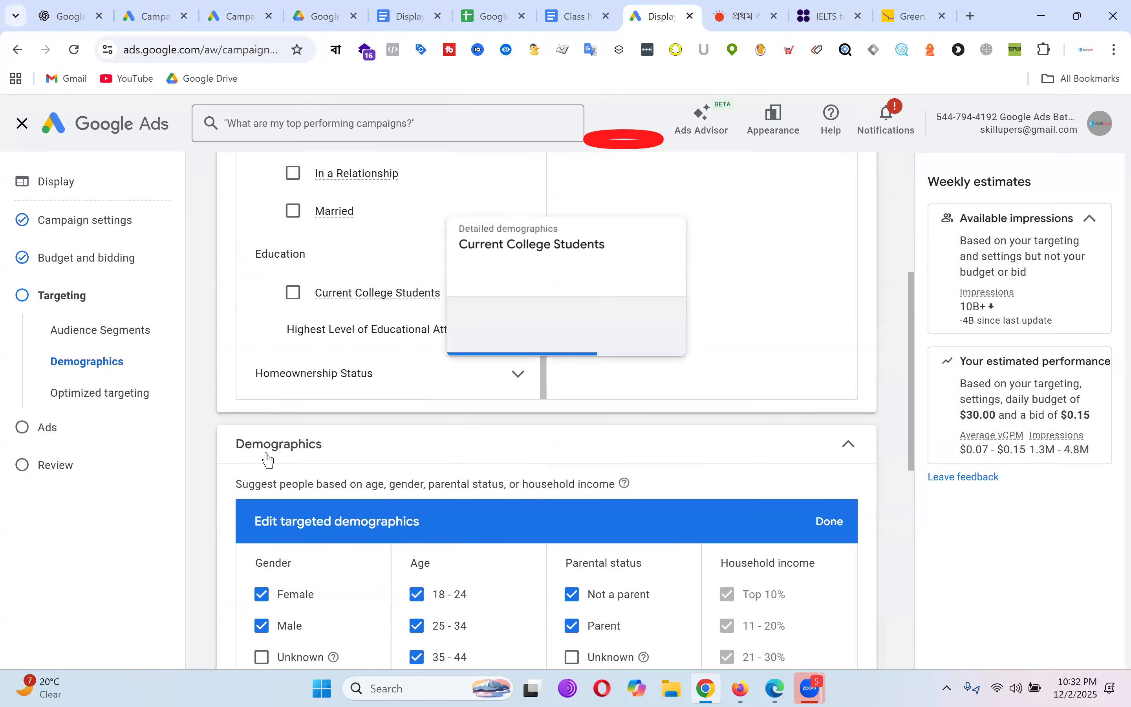
pyautogui.click(519, 330)
pyautogui.scroll(-2, 473, 318)
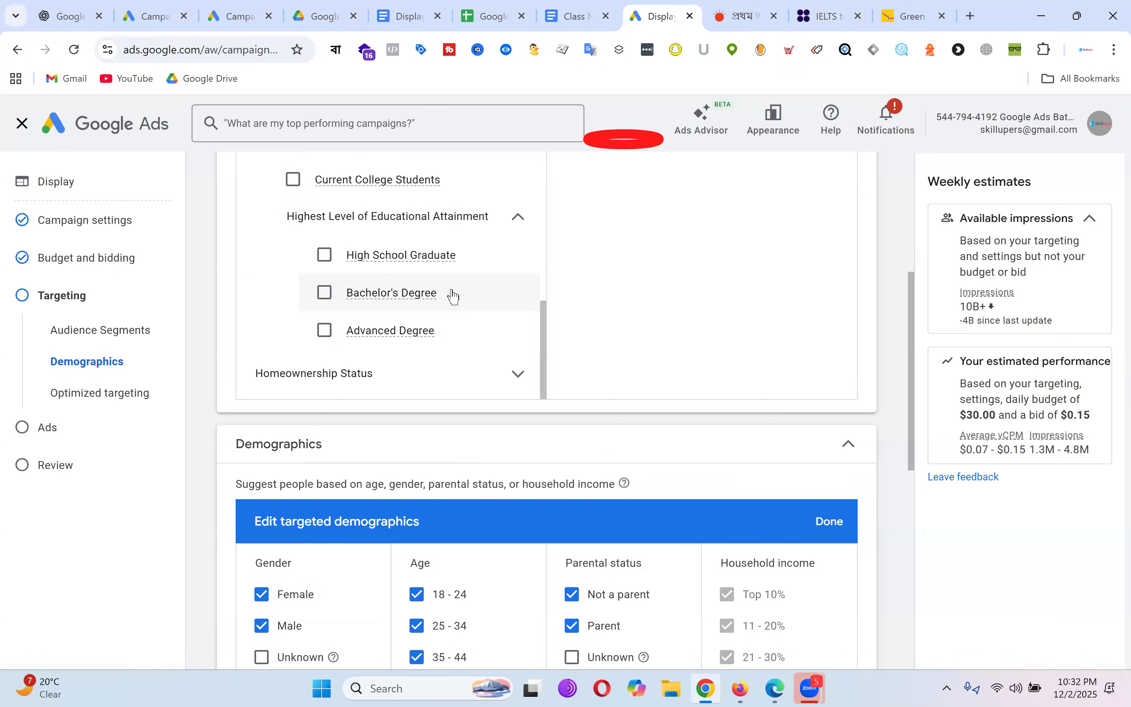
# Step: Capture a screenshot of the Current College Students and educational attainment options and copy it
pyautogui.press('Print')
pyautogui.moveTo(224, 149); pyautogui.dragTo(561, 365)
pyautogui.hotkey('ctrl', 'c')
# Step: Switch to ChatGPT, attach the education screenshot and ask "tell about this"
pyautogui.click(71, 16)
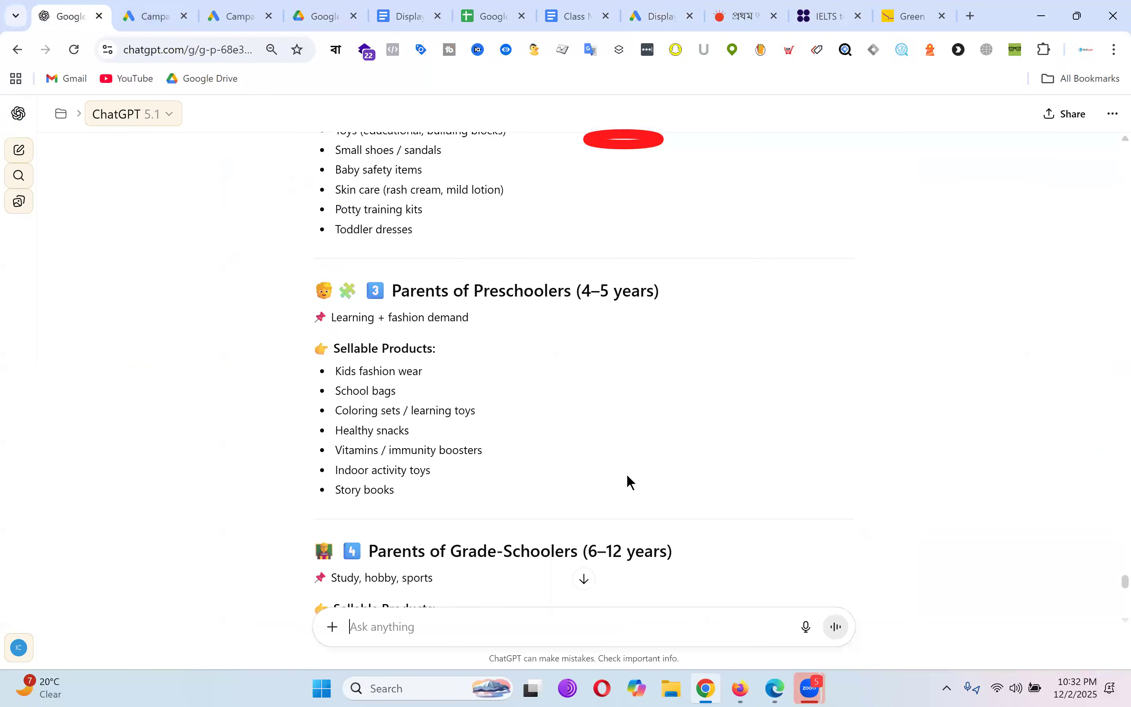
pyautogui.hotkey('ctrl', 'v')
pyautogui.write('l')
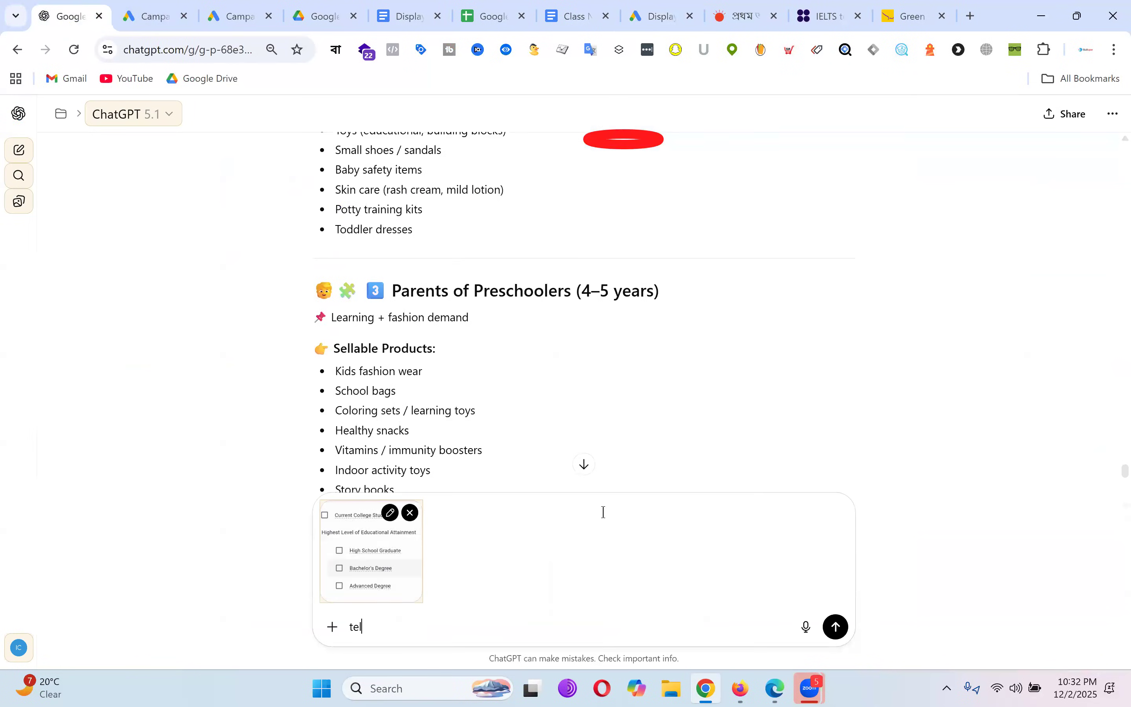
pyautogui.write('l about this')
pyautogui.press('Return')
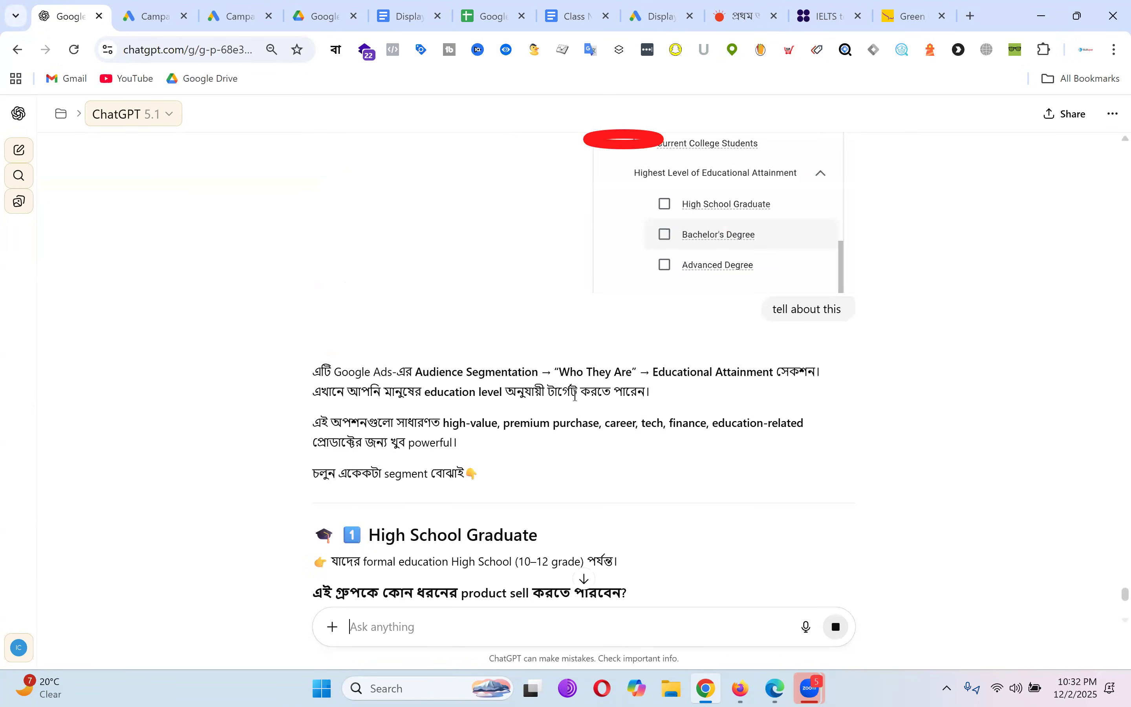
# Step: Read the answer's product suggestions for each education level
pyautogui.scroll(-6, 644, 336)
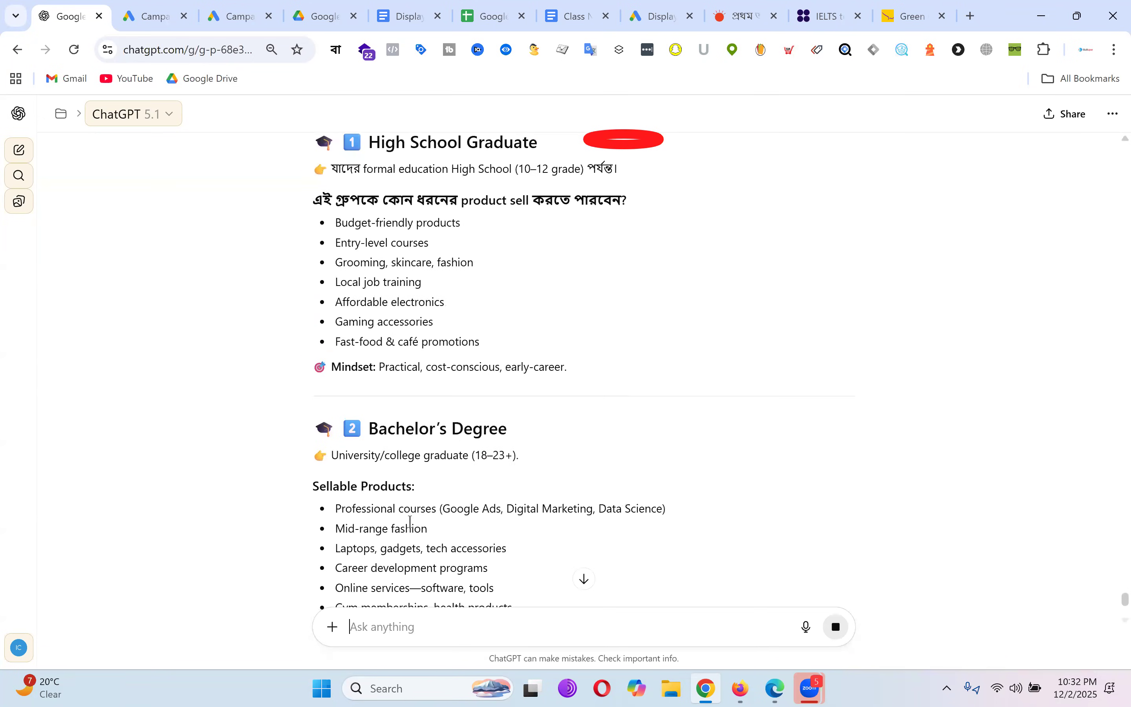
pyautogui.scroll(-5, 571, 306)
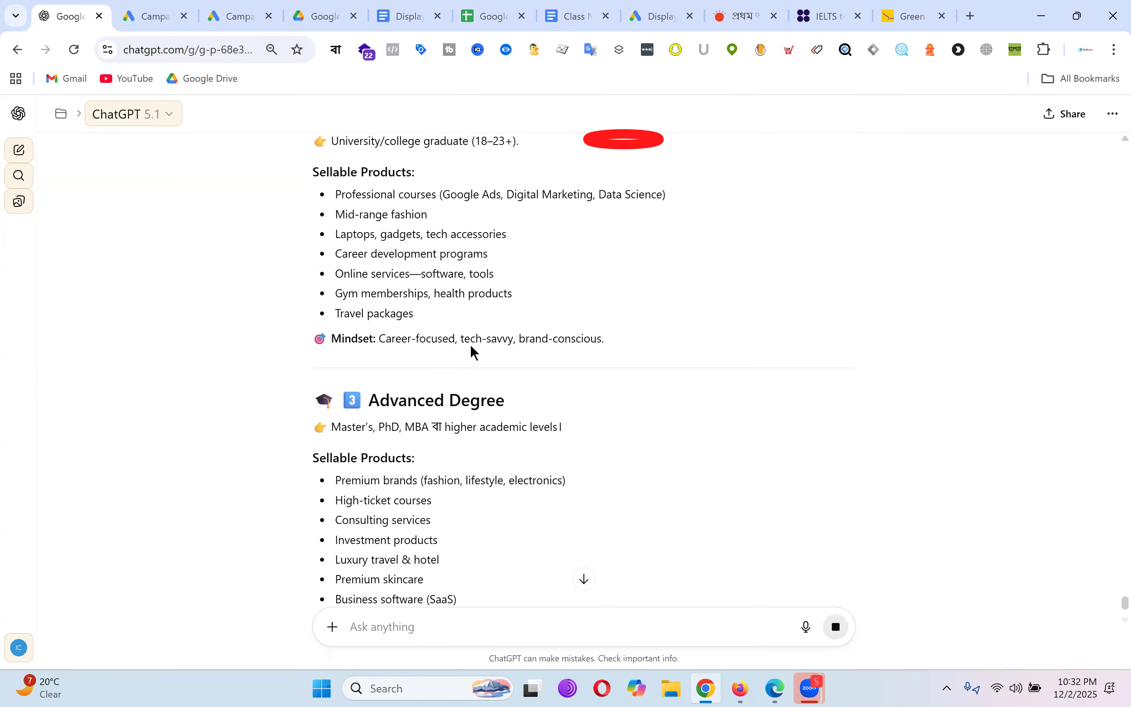
pyautogui.scroll(-3, 475, 350)
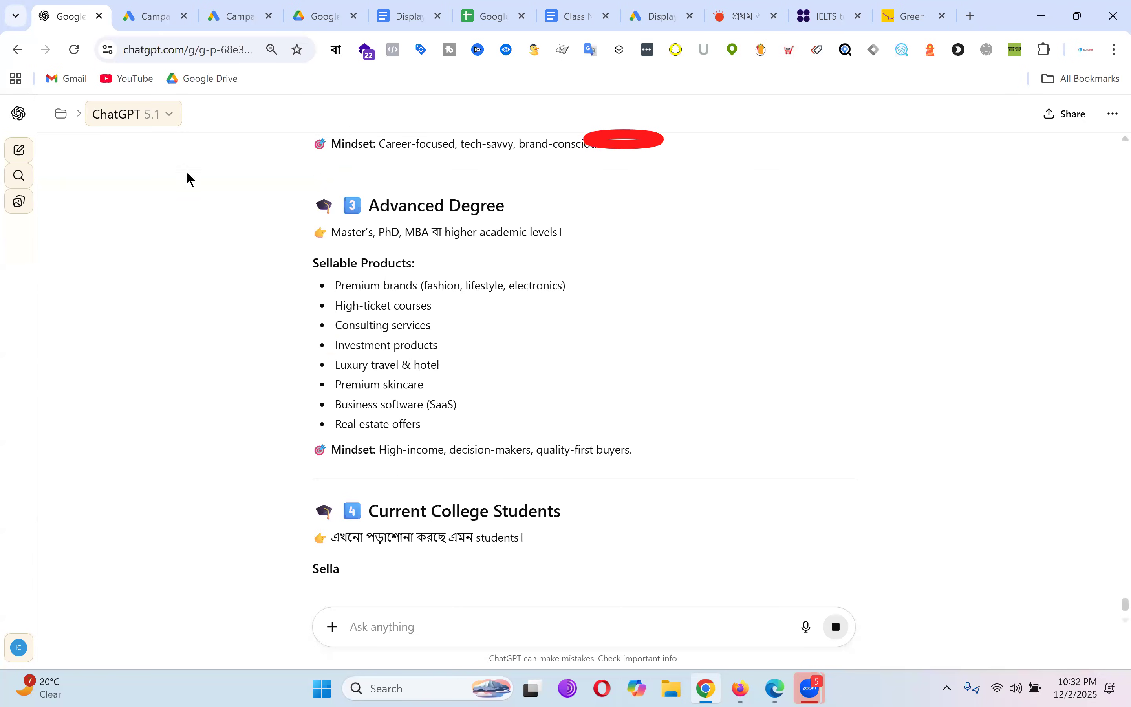
# Step: Return to the campaign's targeting in Google Ads and browse the segments from Education to Homeownership Status
pyautogui.click(240, 14)
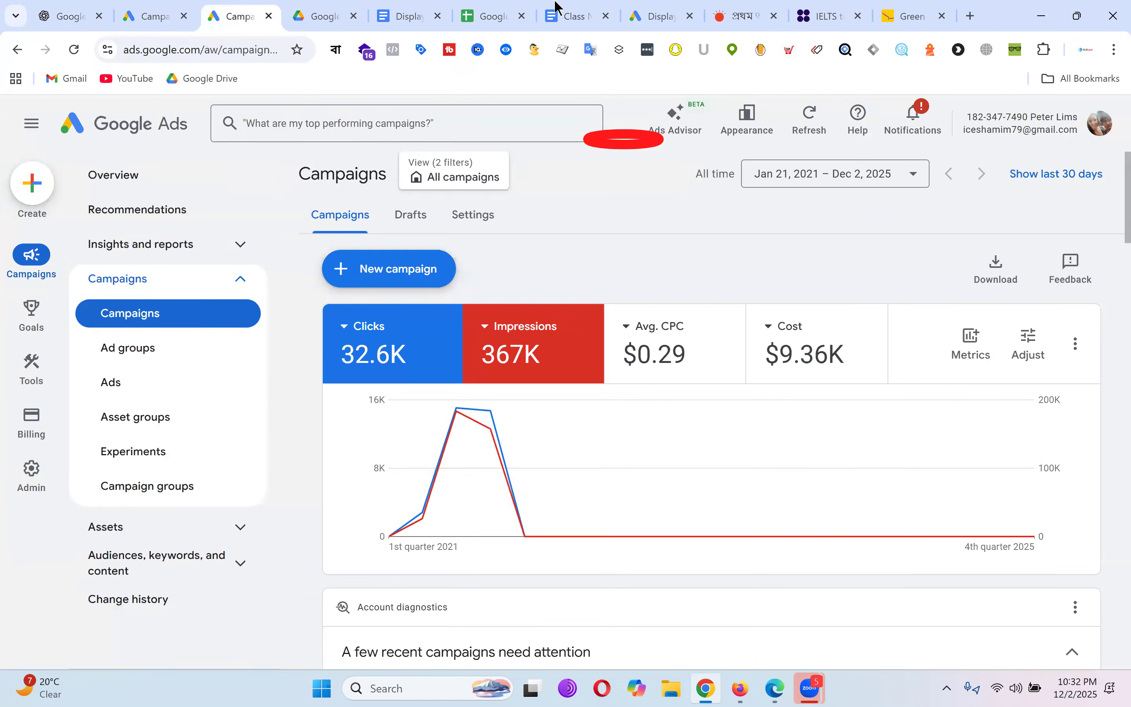
pyautogui.click(653, 14)
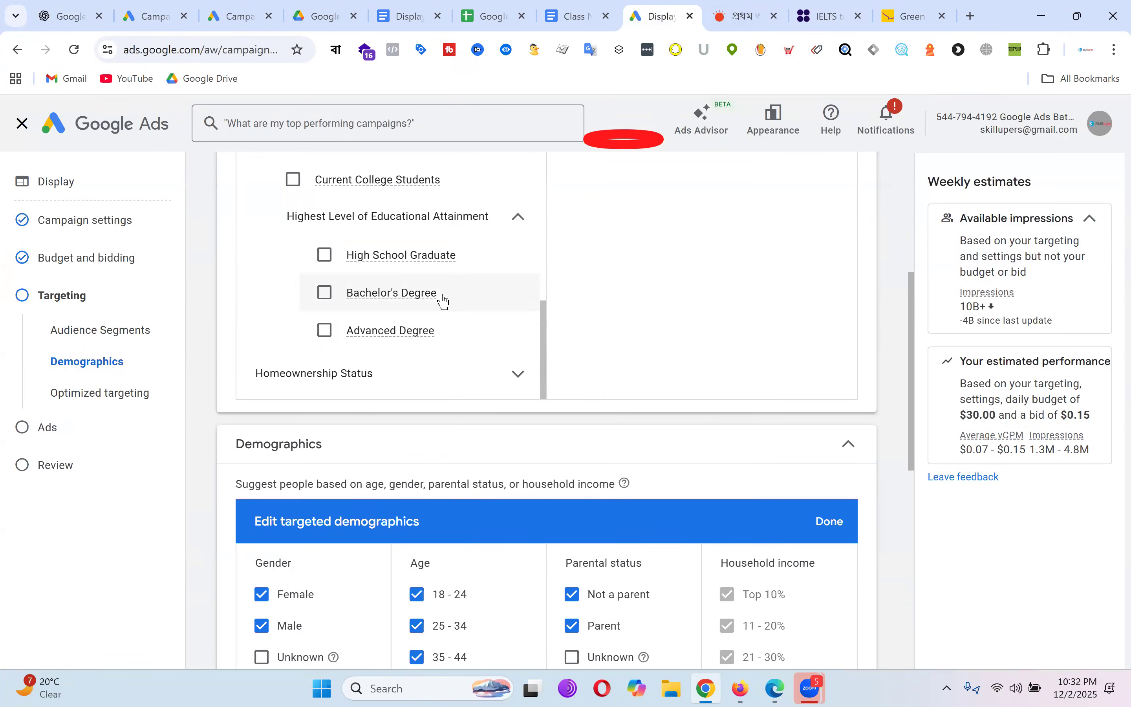
pyautogui.scroll(-2, 444, 300)
pyautogui.click(518, 221)
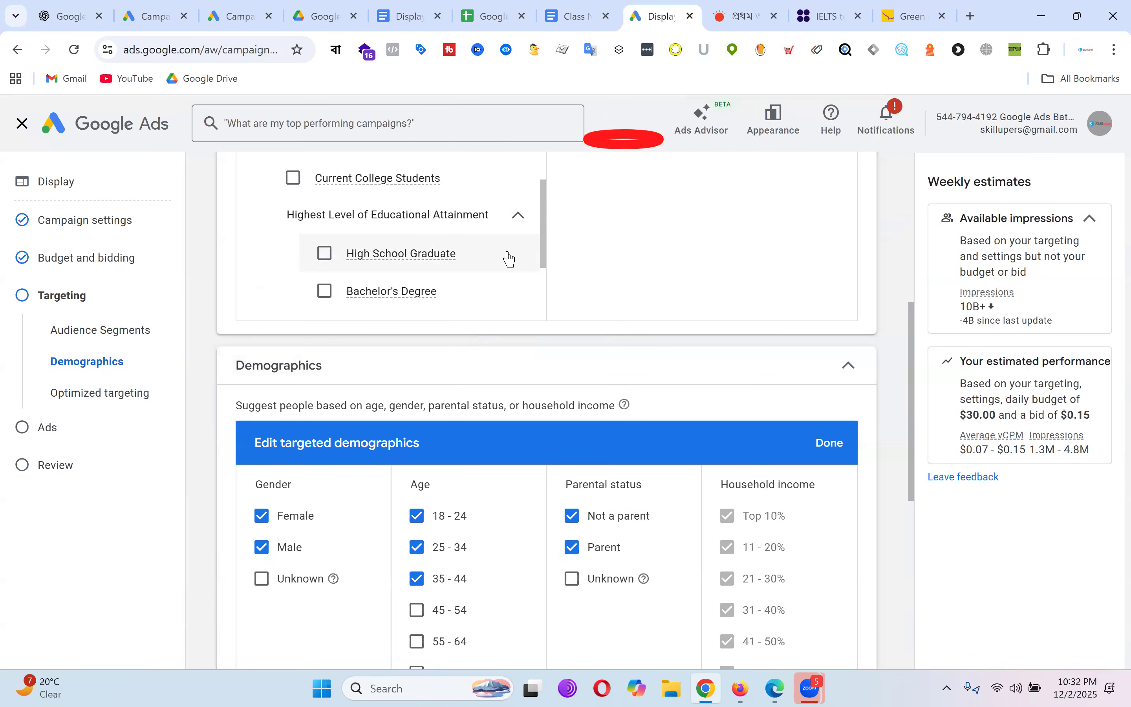
# Step: Go through the detailed demographics segments, return to the segment search and finish editing the audience segments without selecting any
pyautogui.scroll(-2, 507, 260)
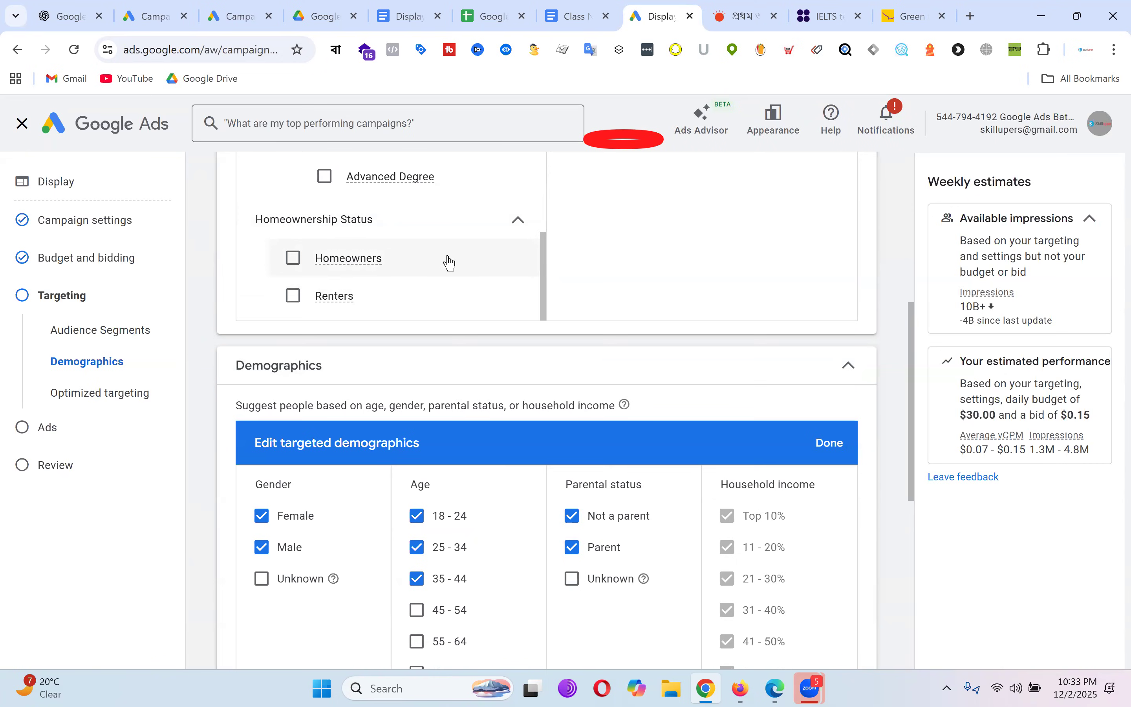
pyautogui.scroll(5, 450, 263)
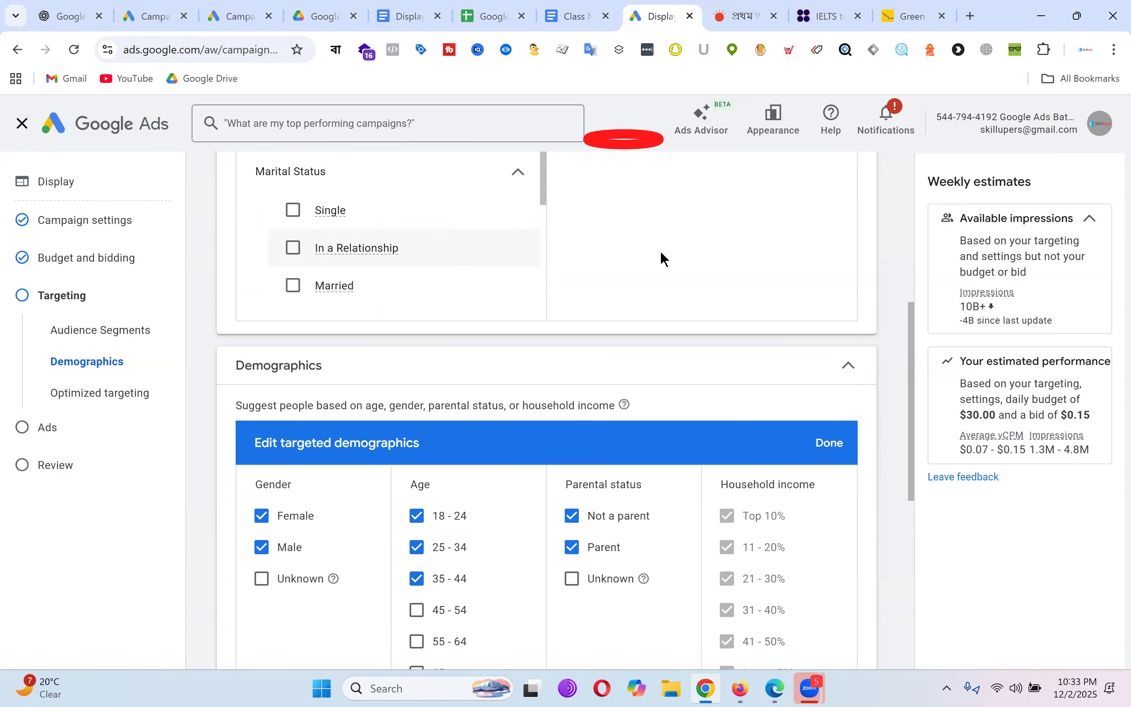
pyautogui.scroll(-5, 401, 283)
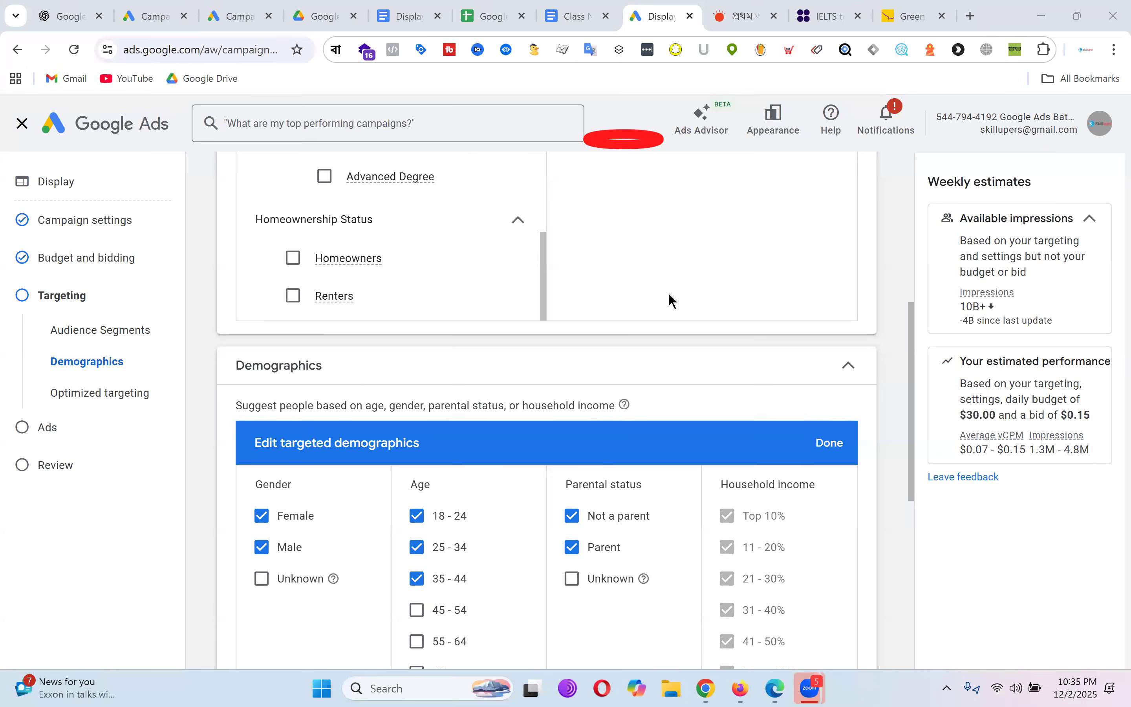
pyautogui.scroll(2, 668, 293)
pyautogui.scroll(5, 668, 294)
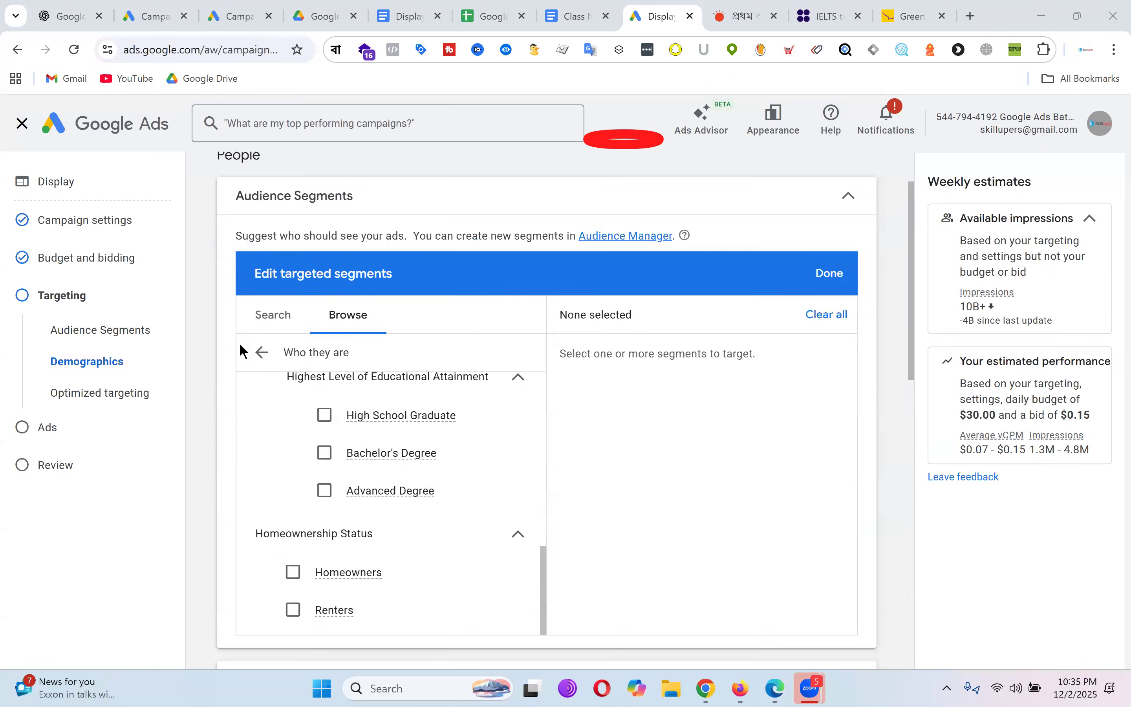
pyautogui.click(260, 353)
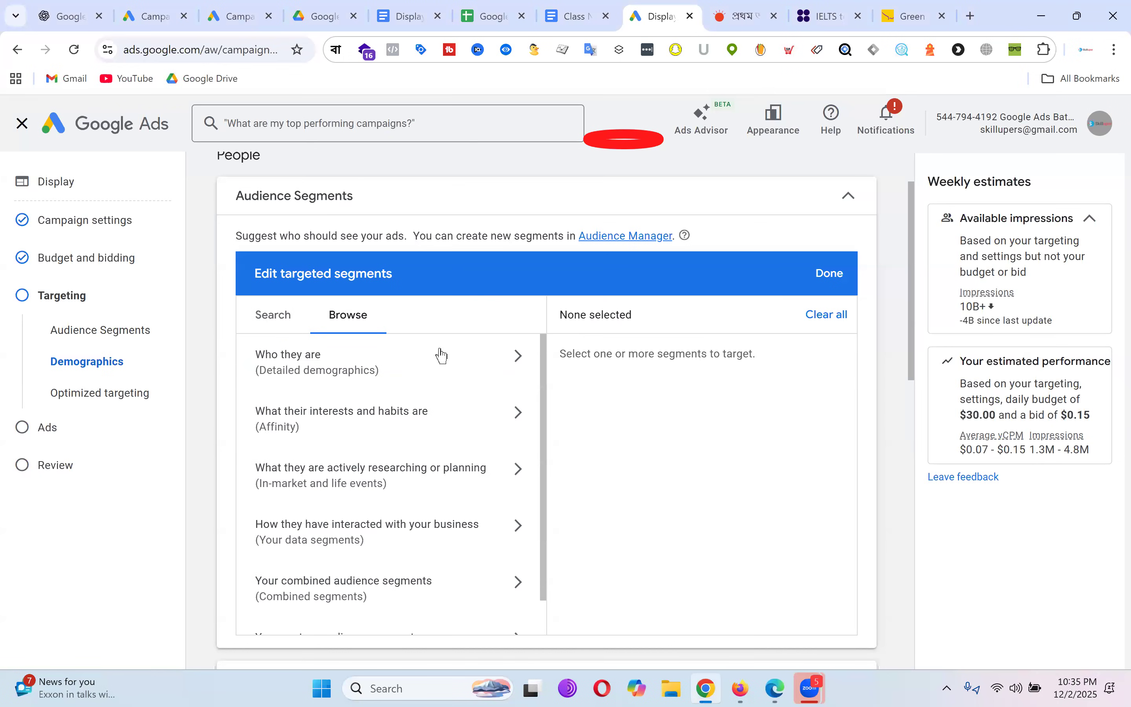
pyautogui.click(278, 322)
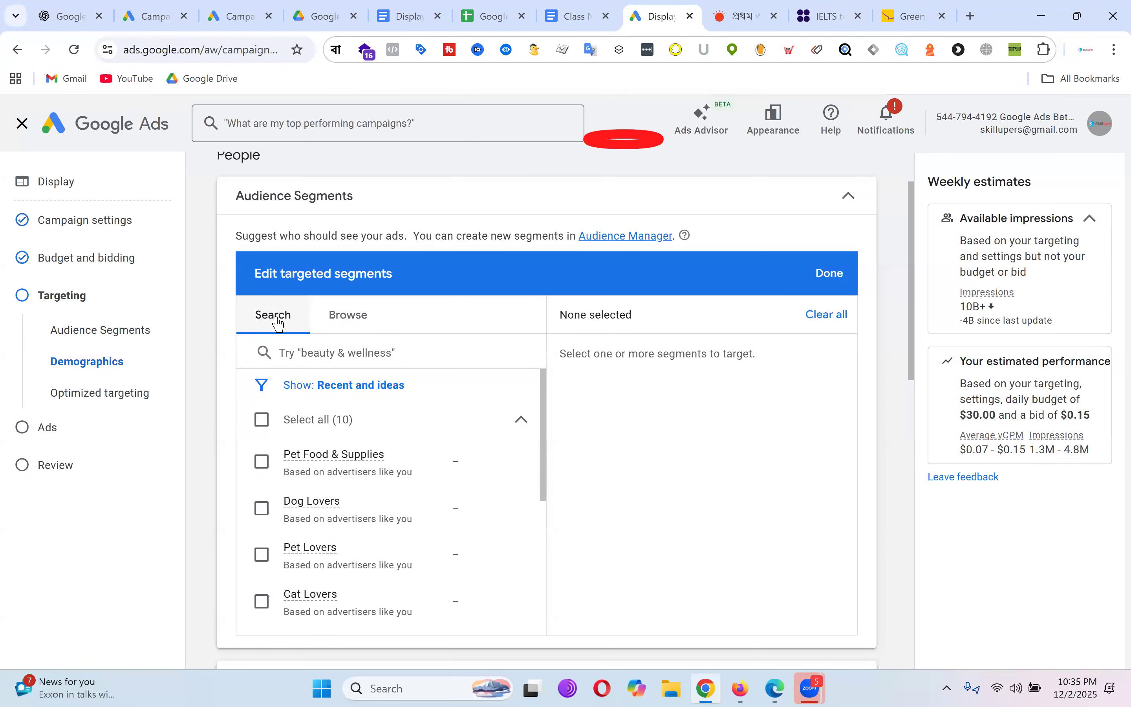
pyautogui.click(832, 274)
# Step: Add keyword targeting to the campaign and enter the keyword "Dog food"
pyautogui.scroll(-5, 622, 371)
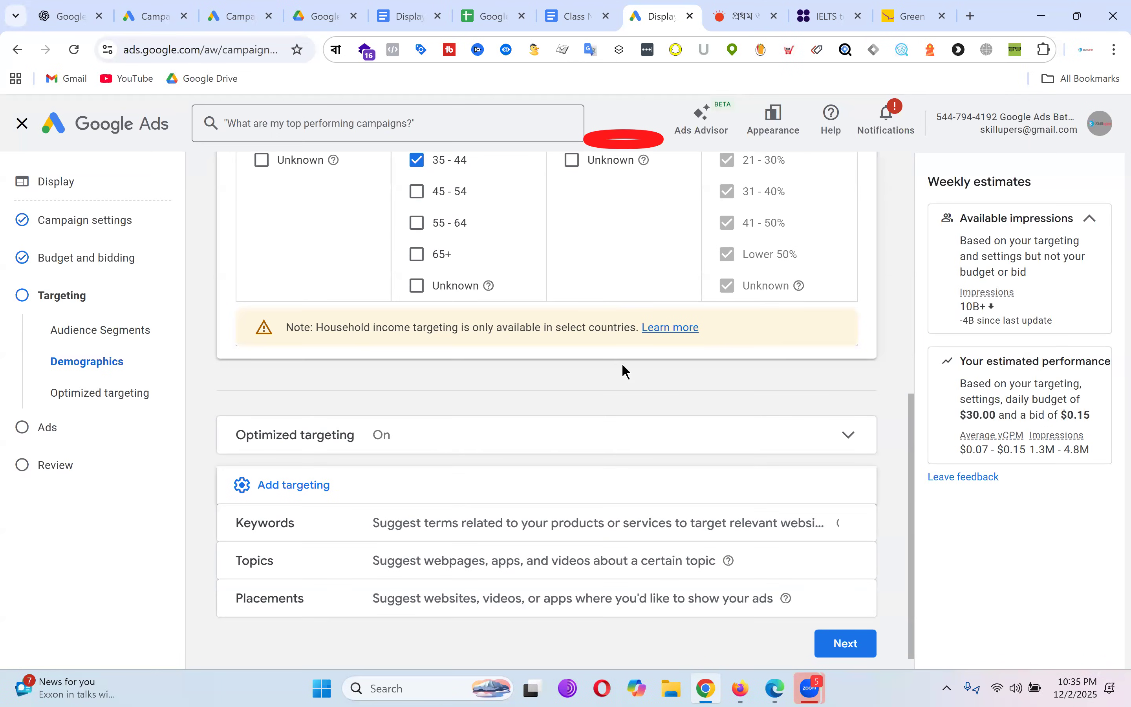
pyautogui.scroll(-1, 627, 376)
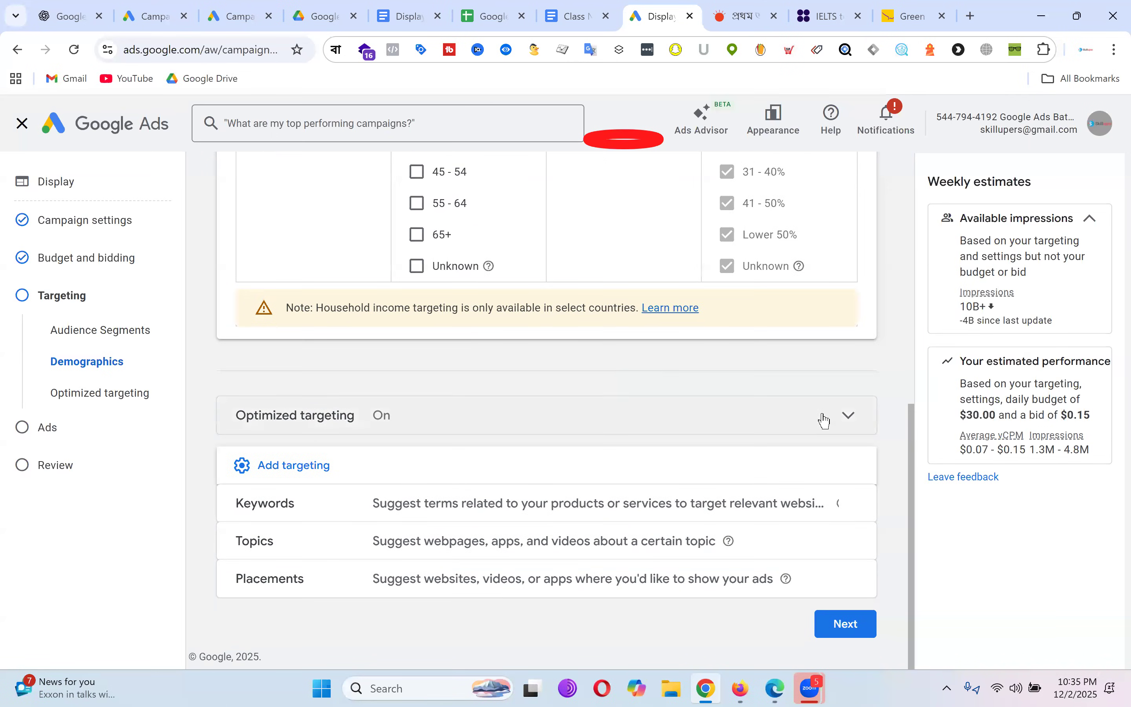
pyautogui.click(714, 503)
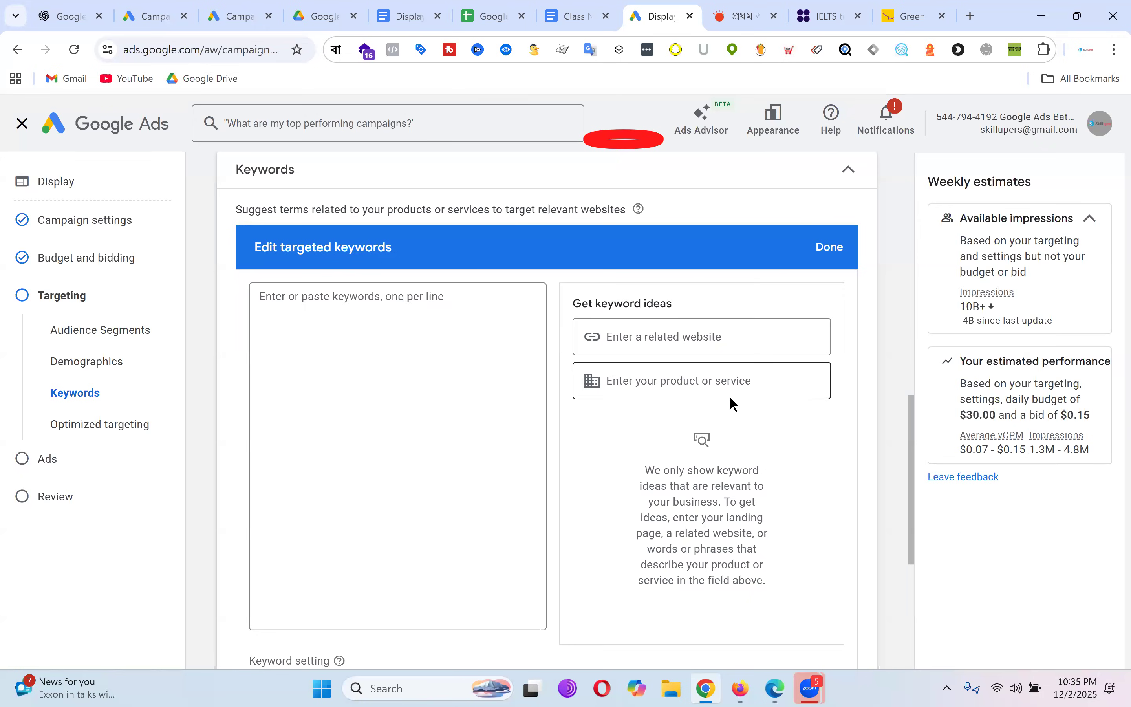
pyautogui.click(402, 378)
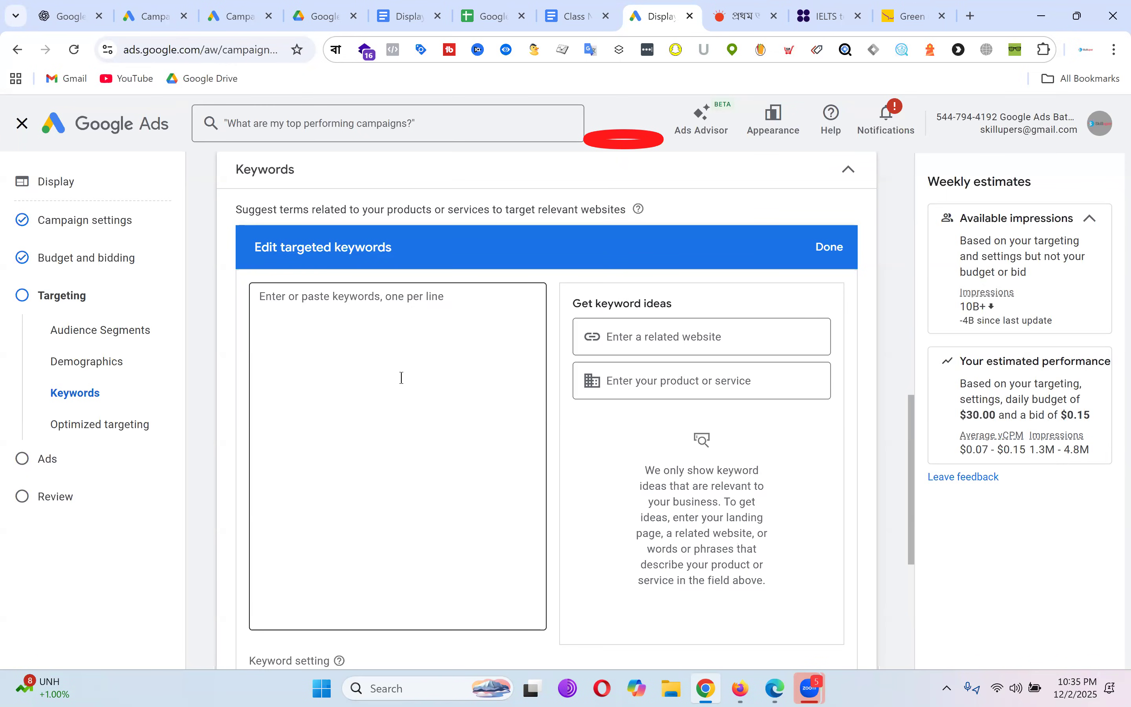
pyautogui.click(430, 311)
pyautogui.write('Dog ')
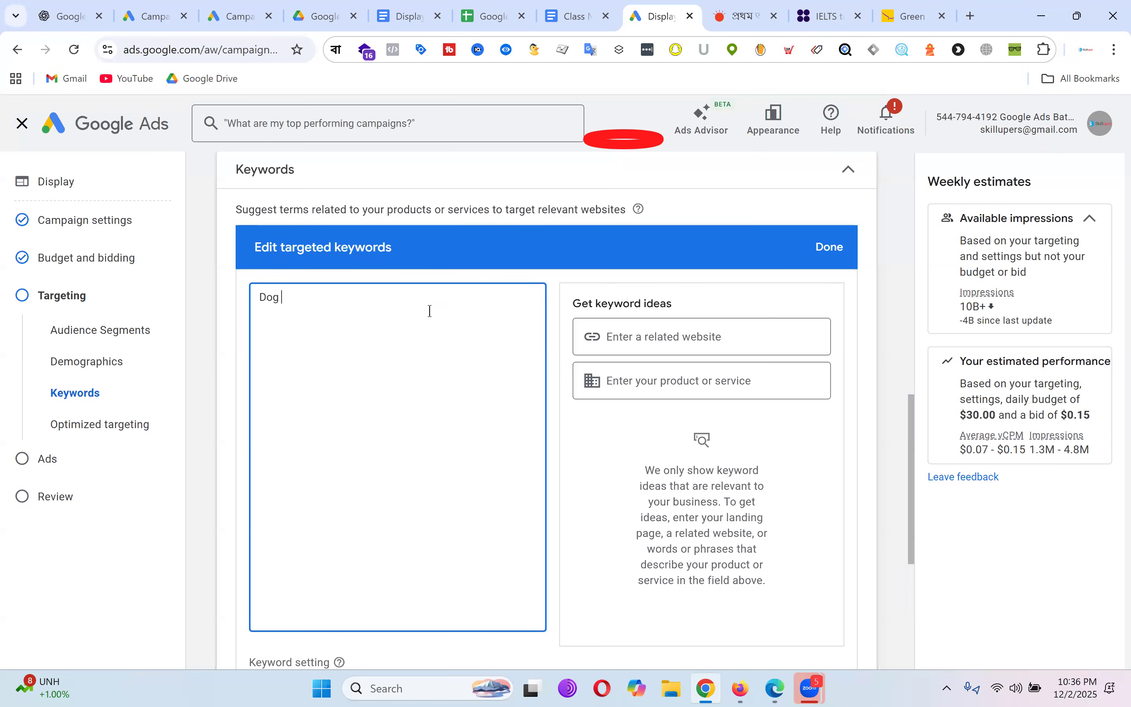
pyautogui.write('food')
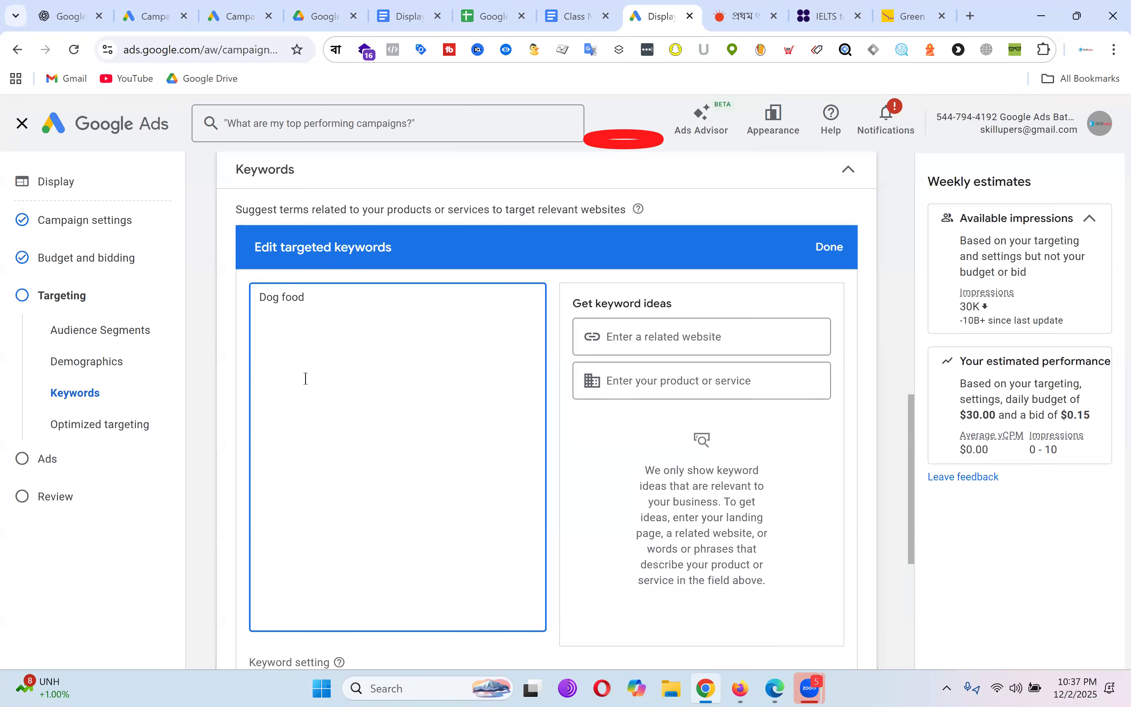
pyautogui.moveTo(332, 308); pyautogui.dragTo(243, 298)
pyautogui.click(312, 302)
pyautogui.moveTo(310, 300); pyautogui.dragTo(236, 303)
pyautogui.click(309, 299)
pyautogui.moveTo(310, 299); pyautogui.dragTo(227, 306)
pyautogui.click(344, 386)
pyautogui.moveTo(309, 300); pyautogui.dragTo(256, 306)
pyautogui.click(347, 310)
pyautogui.moveTo(261, 298); pyautogui.dragTo(414, 402)
pyautogui.click(358, 317)
pyautogui.moveTo(319, 300); pyautogui.dragTo(239, 291)
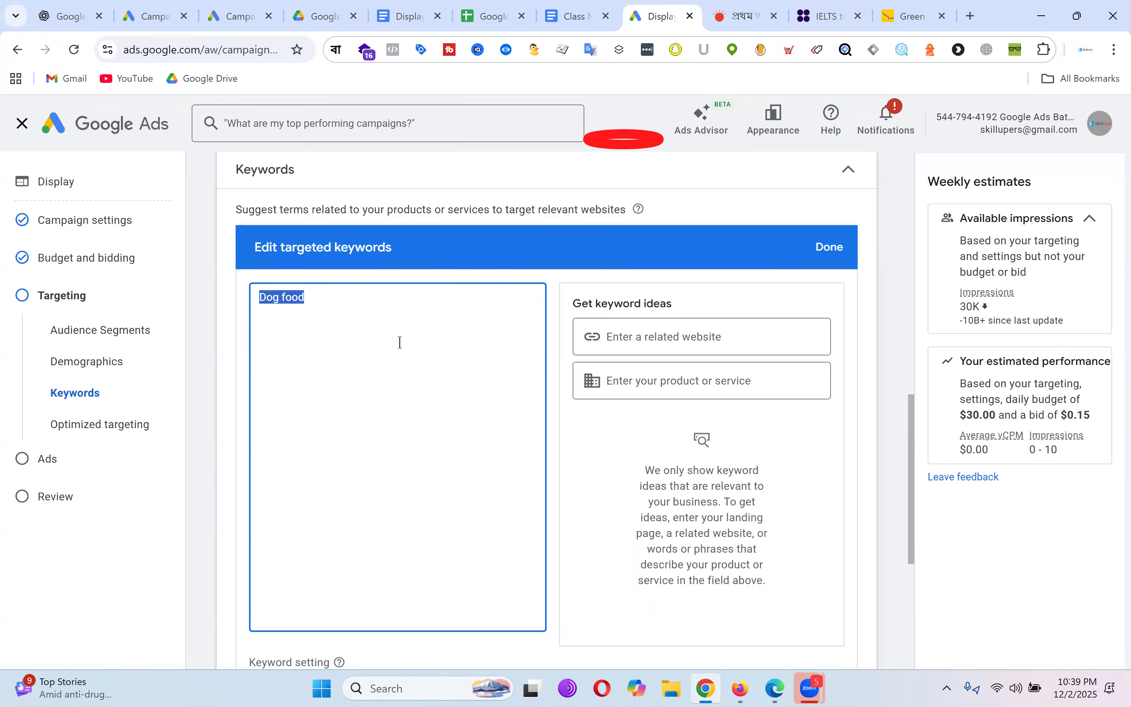
pyautogui.click(382, 321)
# Step: Expand the additional targeting options below the keyword settings and add Topics targeting
pyautogui.scroll(-5, 468, 369)
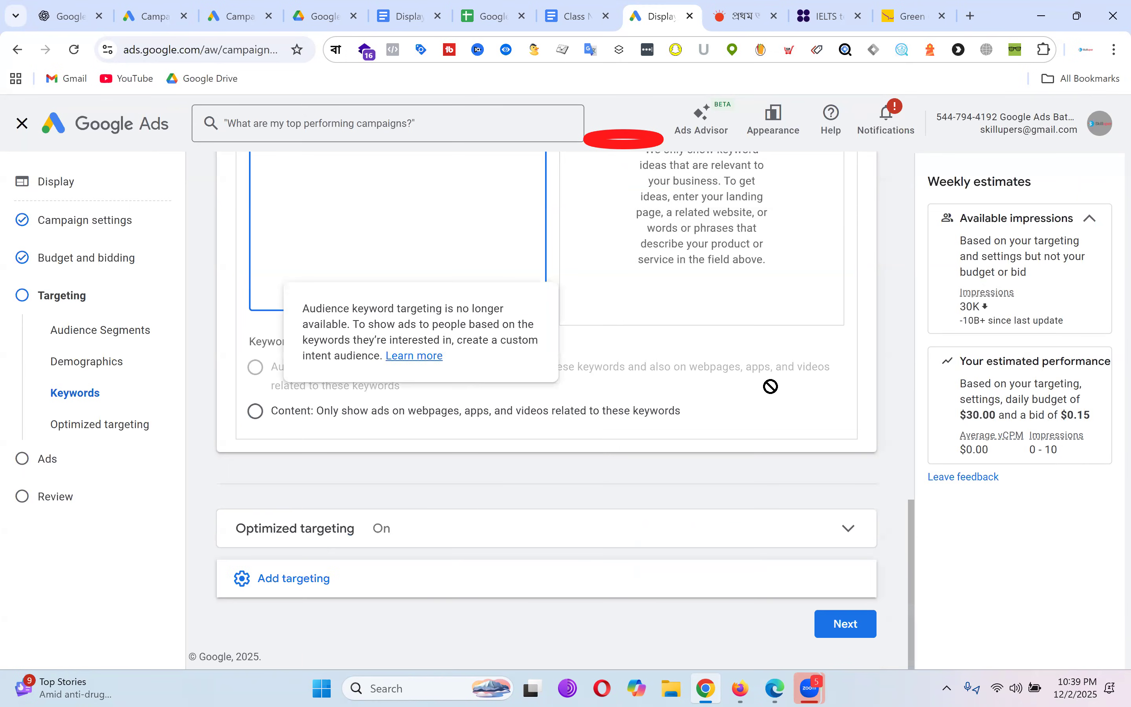
pyautogui.click(470, 592)
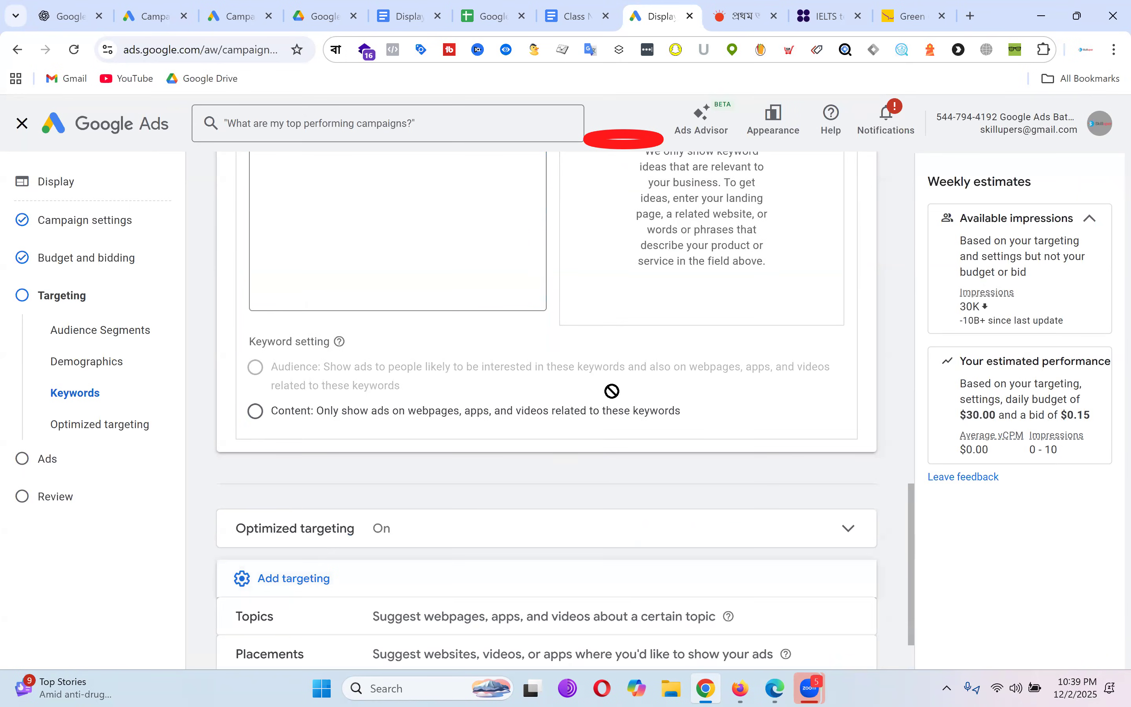
pyautogui.scroll(-1, 617, 392)
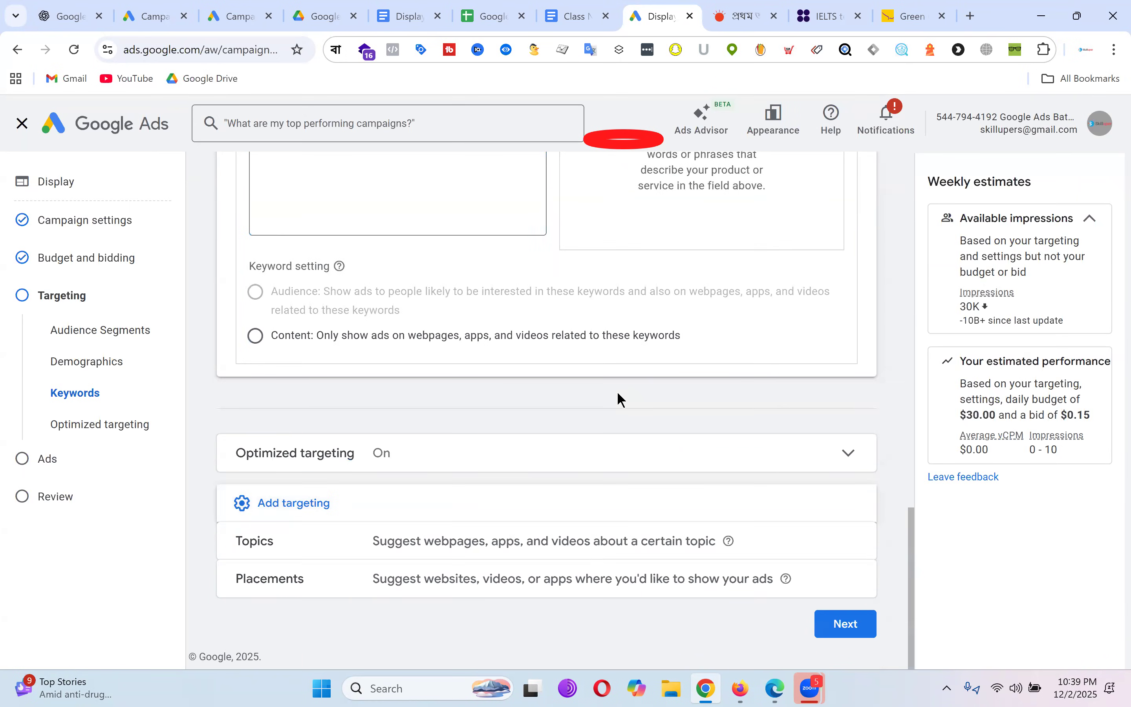
pyautogui.click(847, 543)
pyautogui.scroll(-3, 641, 369)
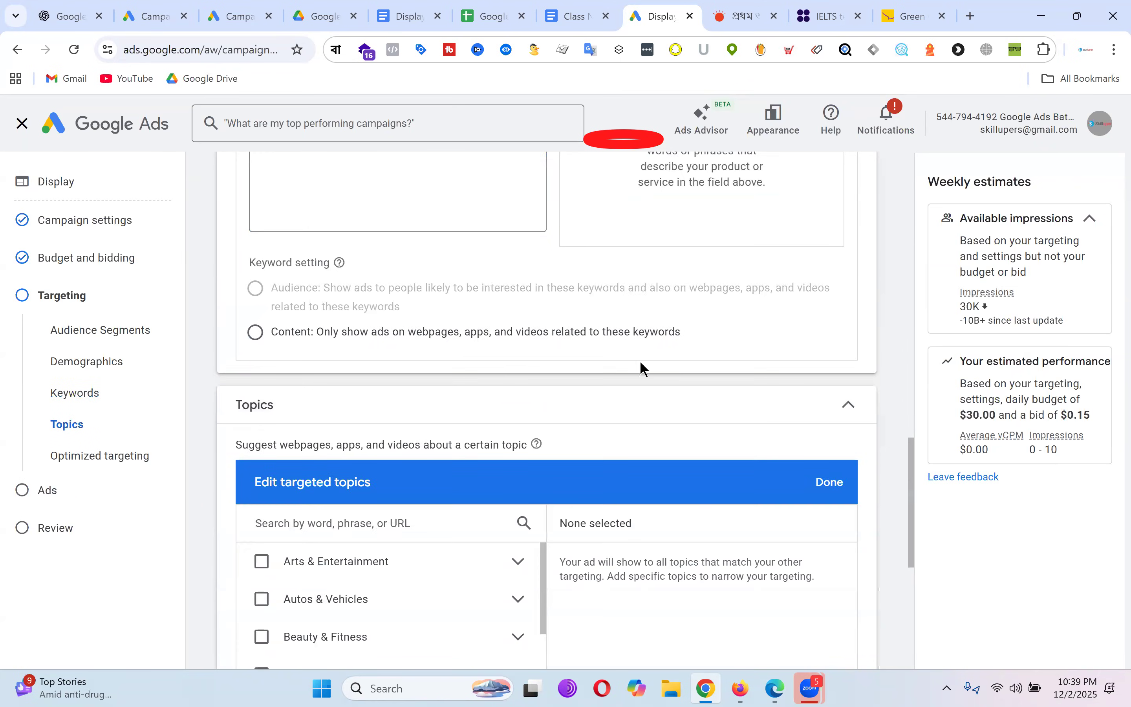
# Step: Expand Pets & Animals and its Pets subcategory in the topic list and select the Dogs topic
pyautogui.scroll(-6, 445, 445)
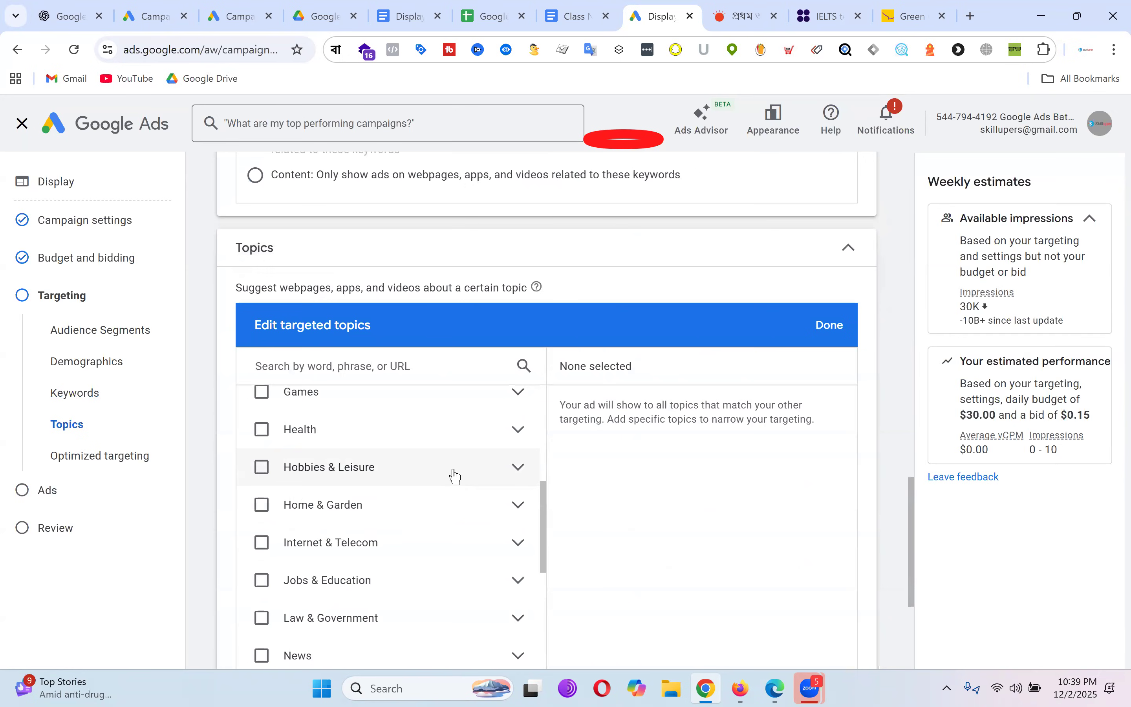
pyautogui.scroll(-3, 456, 476)
pyautogui.scroll(-2, 455, 476)
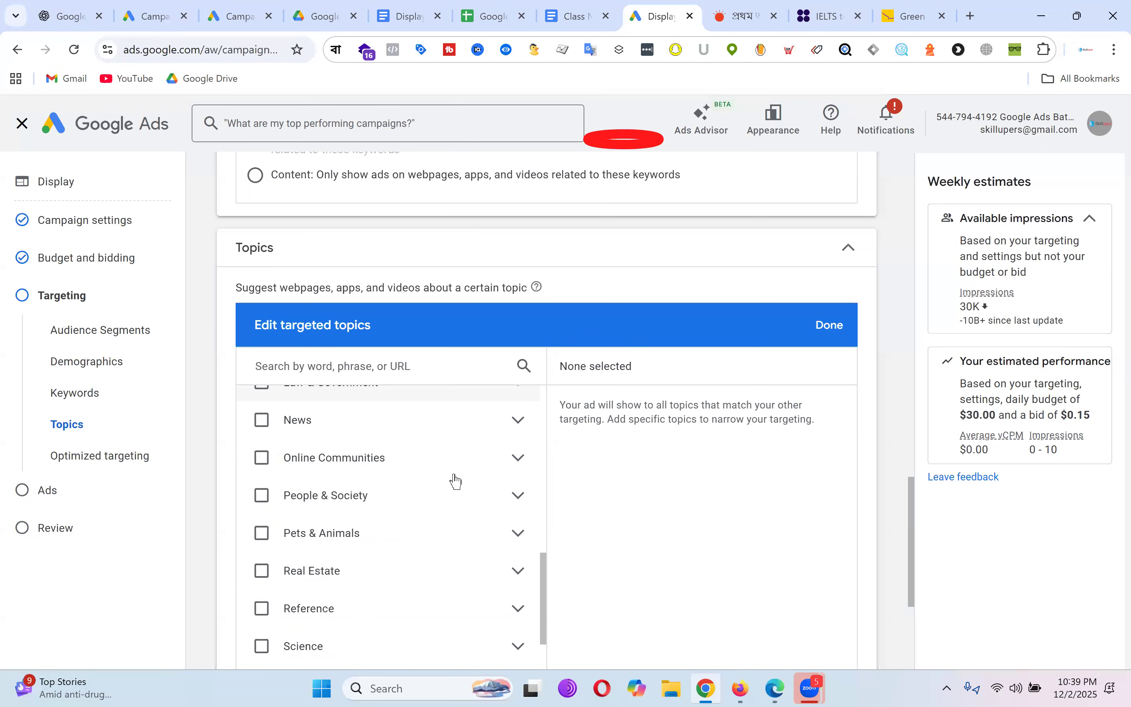
pyautogui.click(519, 542)
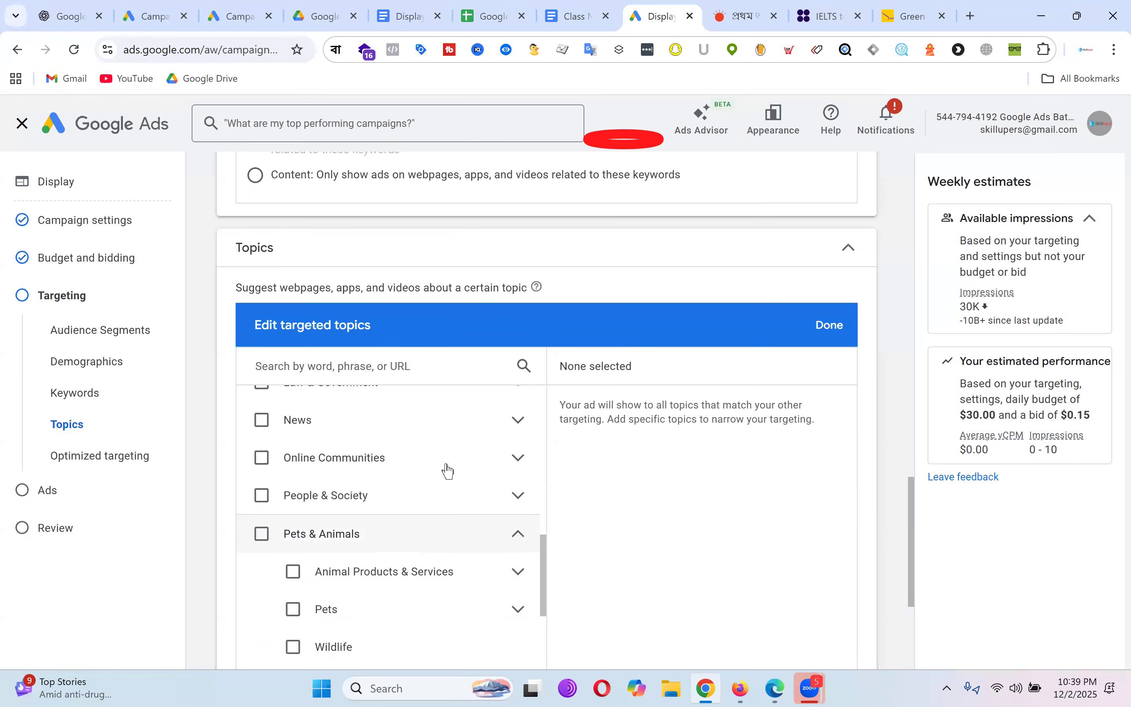
pyautogui.scroll(-3, 447, 470)
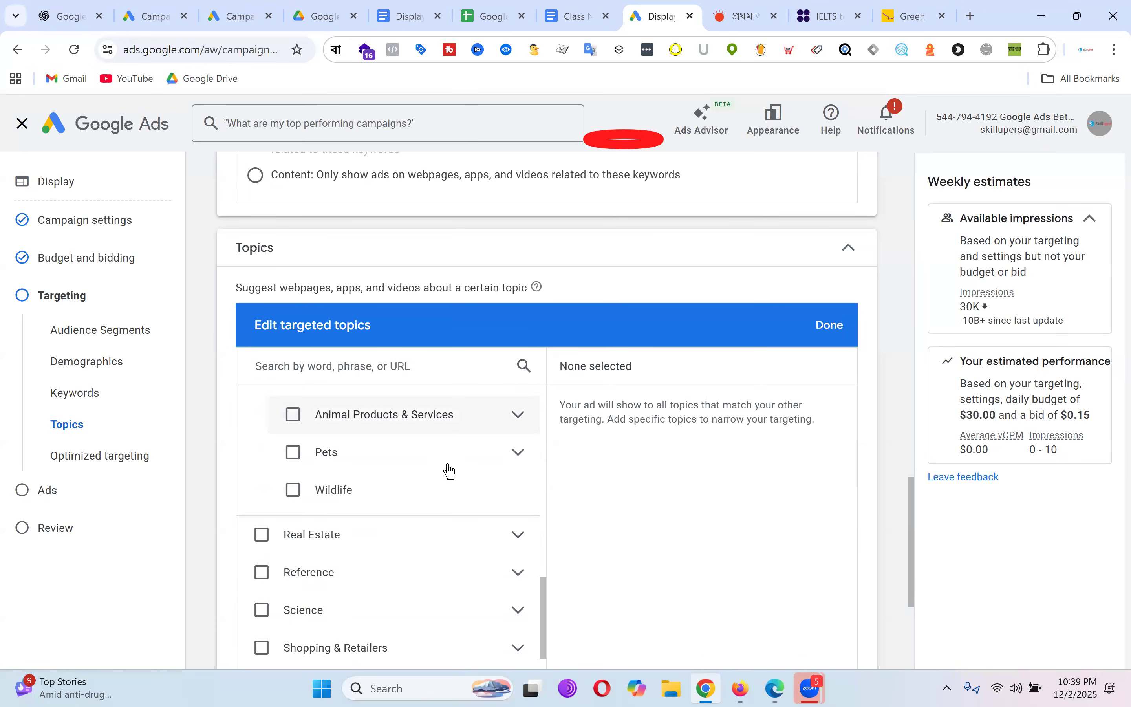
pyautogui.click(519, 452)
pyautogui.scroll(-1, 462, 484)
pyautogui.scroll(-1, 458, 484)
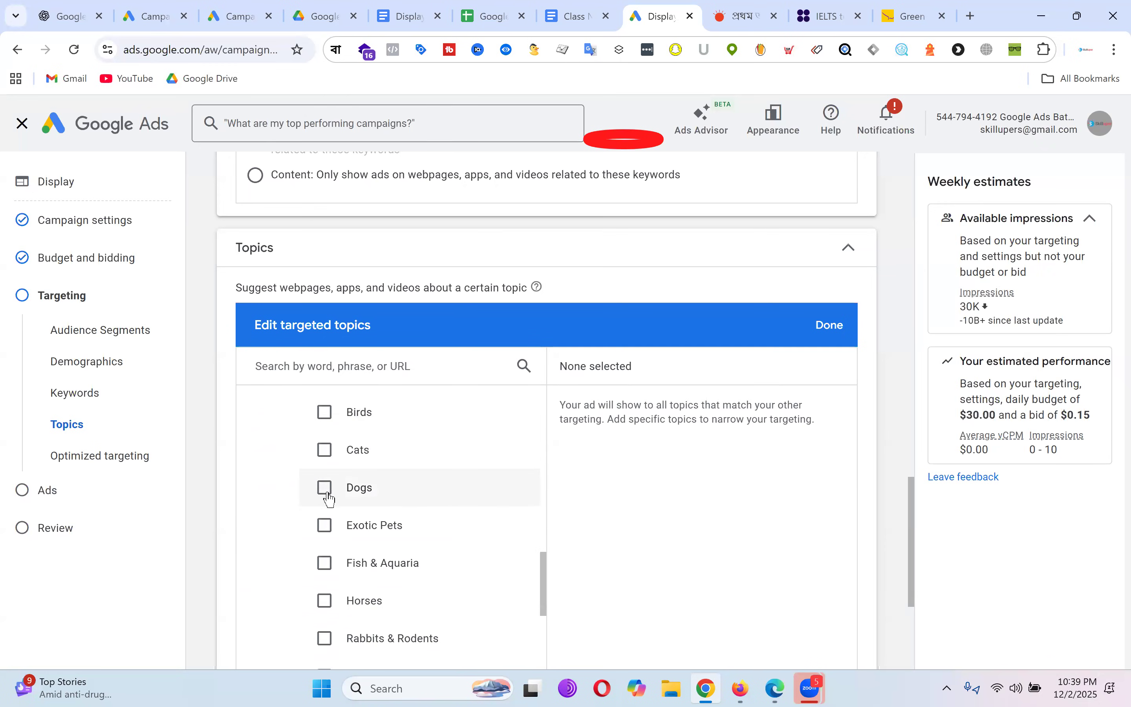
pyautogui.click(325, 487)
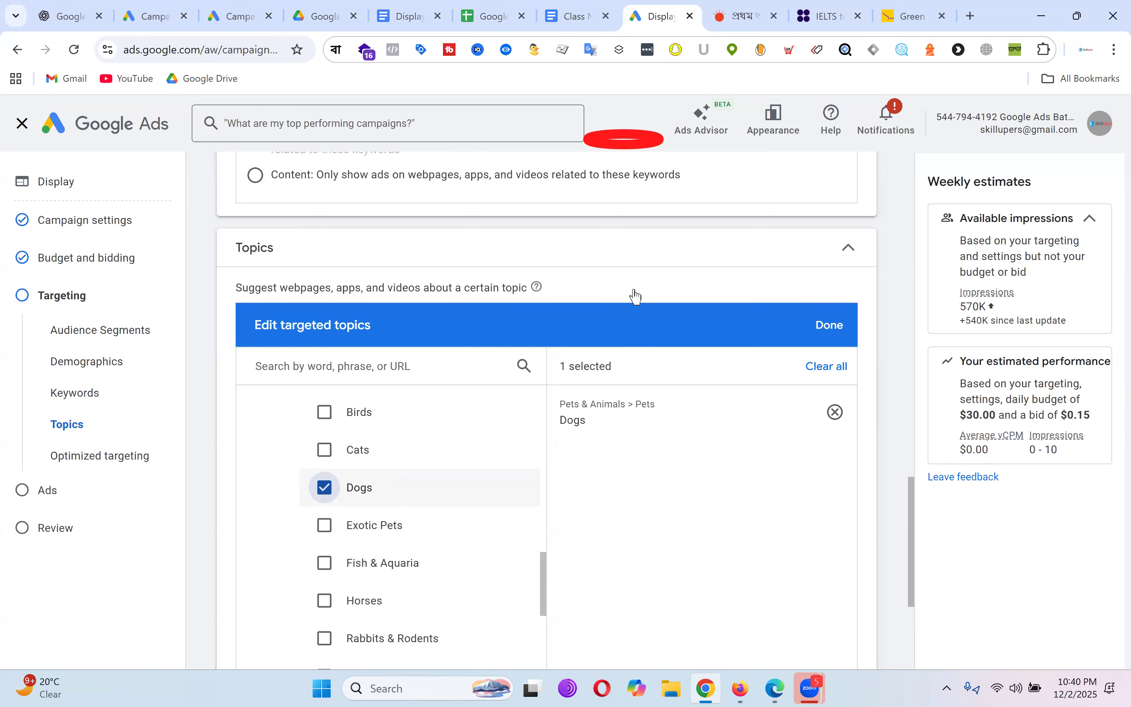
# Step: Switch to the Prothom Alo news website, open its entertainment section and look over the page and its ads
pyautogui.click(745, 17)
pyautogui.scroll(8, 758, 428)
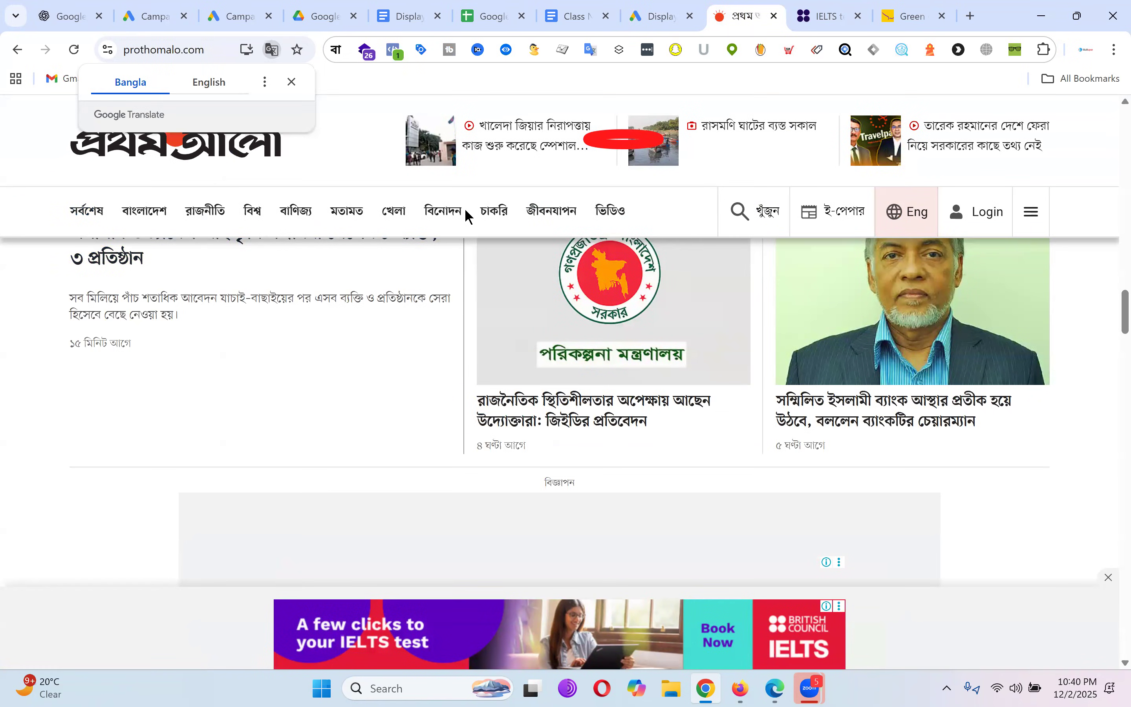
pyautogui.click(452, 209)
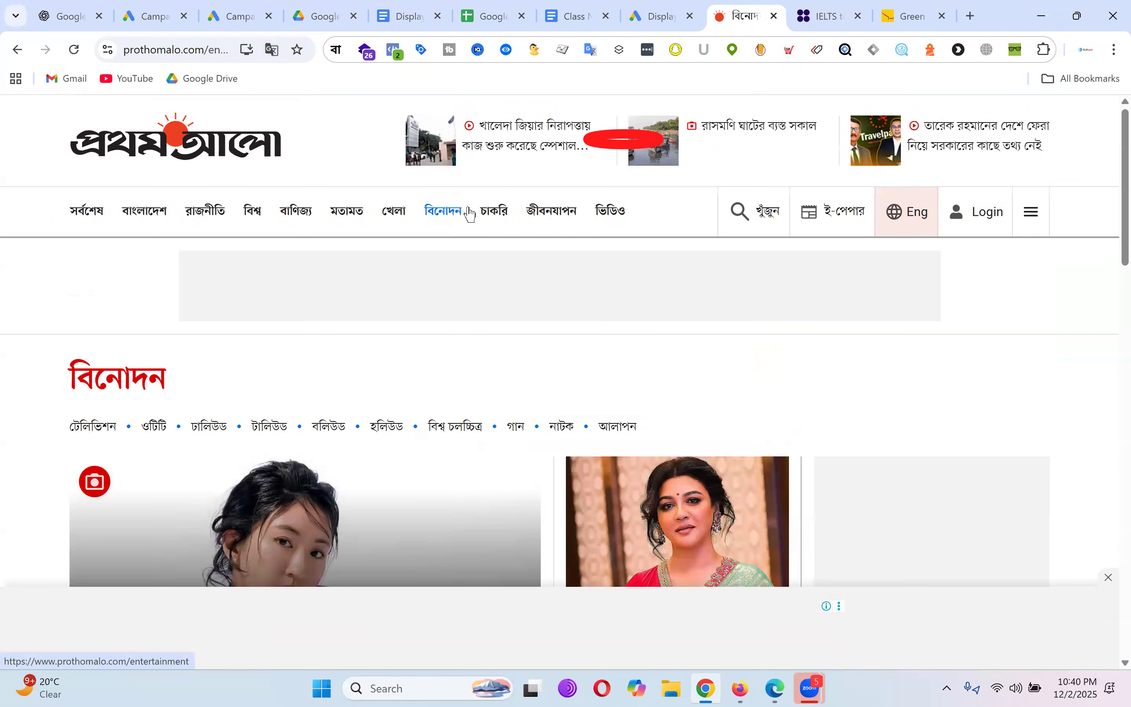
pyautogui.scroll(-5, 584, 327)
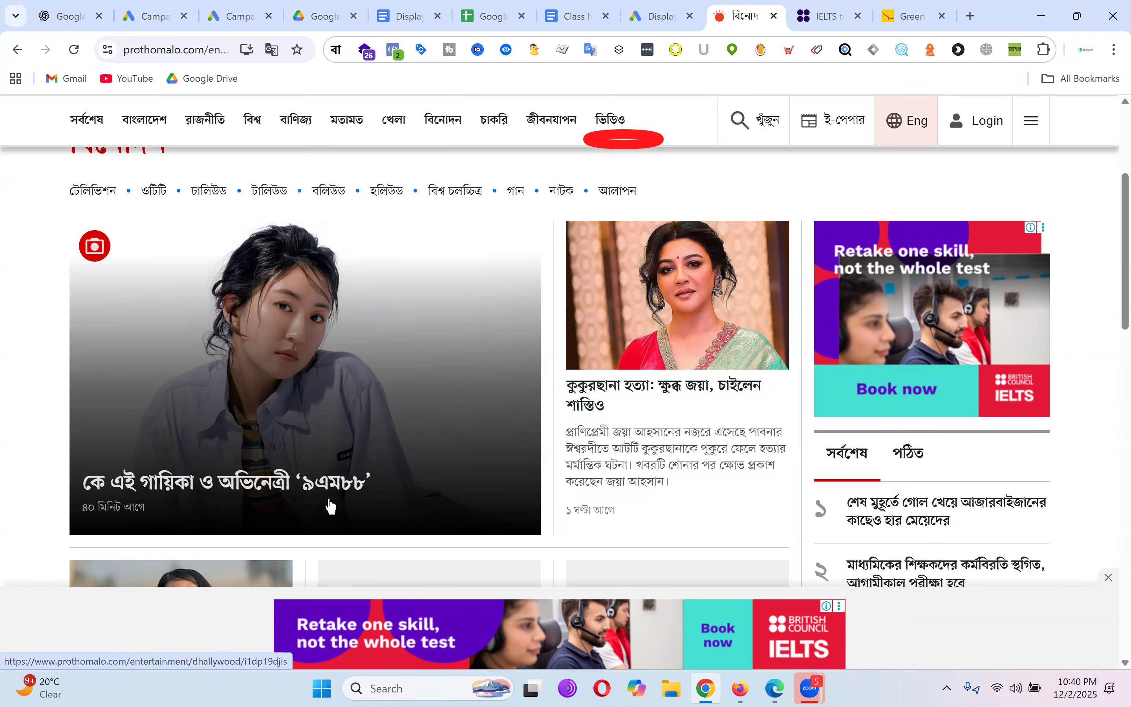
# Step: Return to the campaign in Google Ads and search the targeted topics for "enter"
pyautogui.hotkey('ctrl', 'shift', 'Tab')
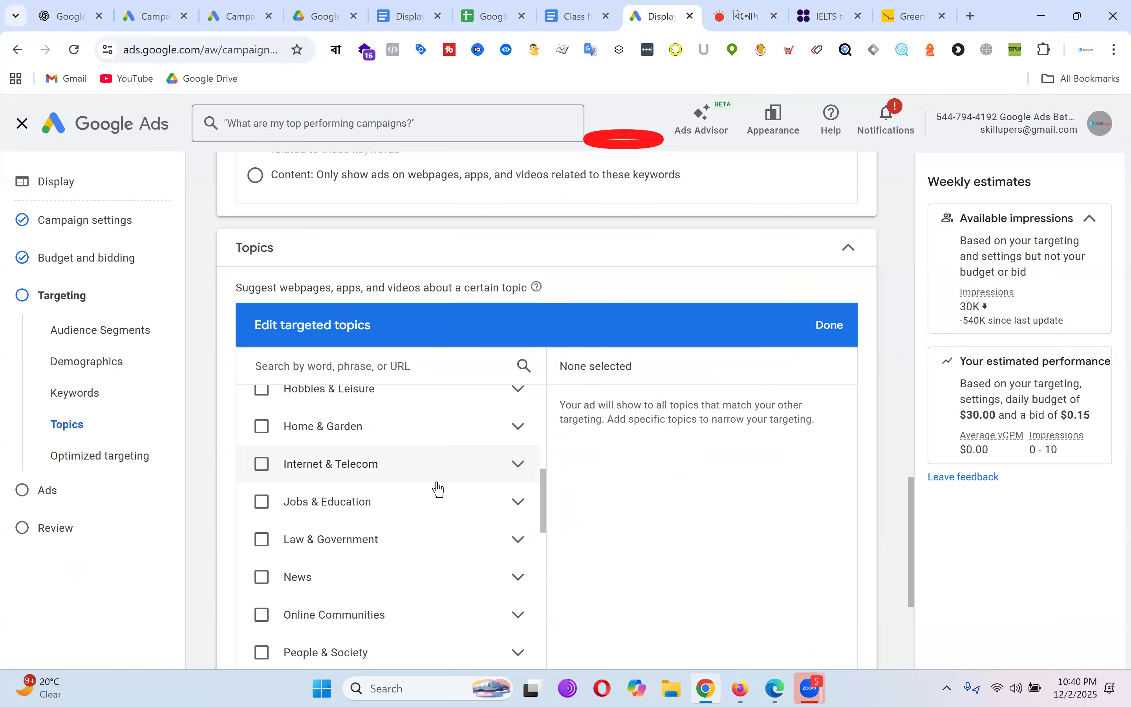
pyautogui.scroll(6, 435, 488)
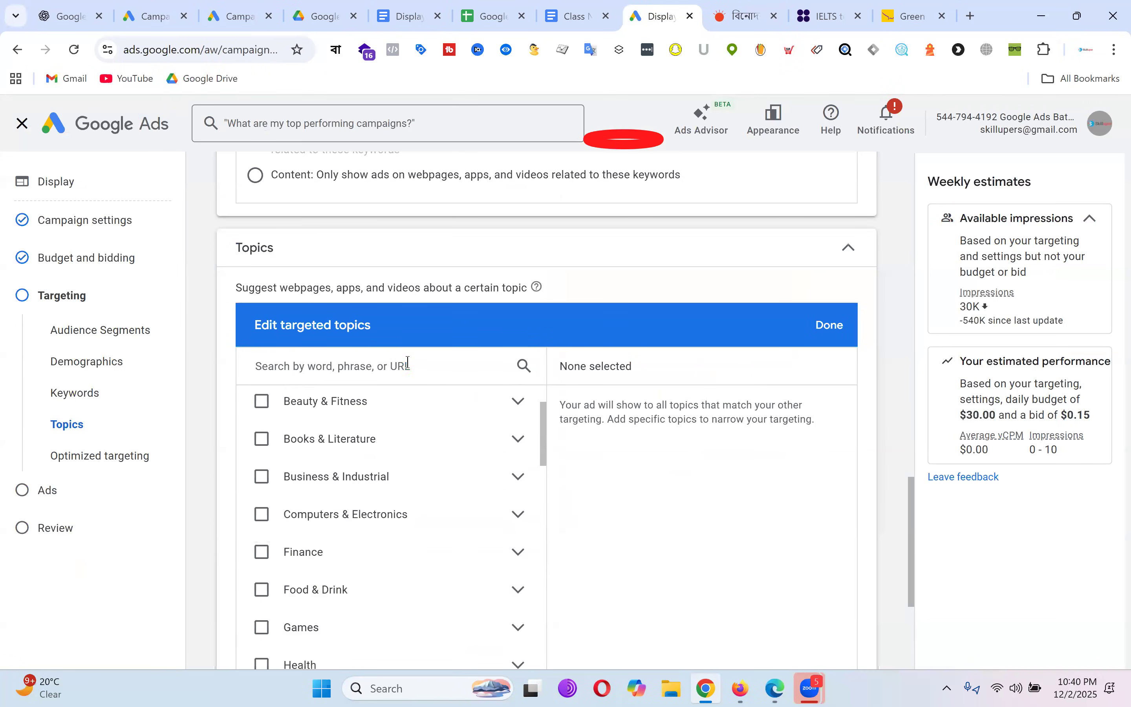
pyautogui.write('enter')
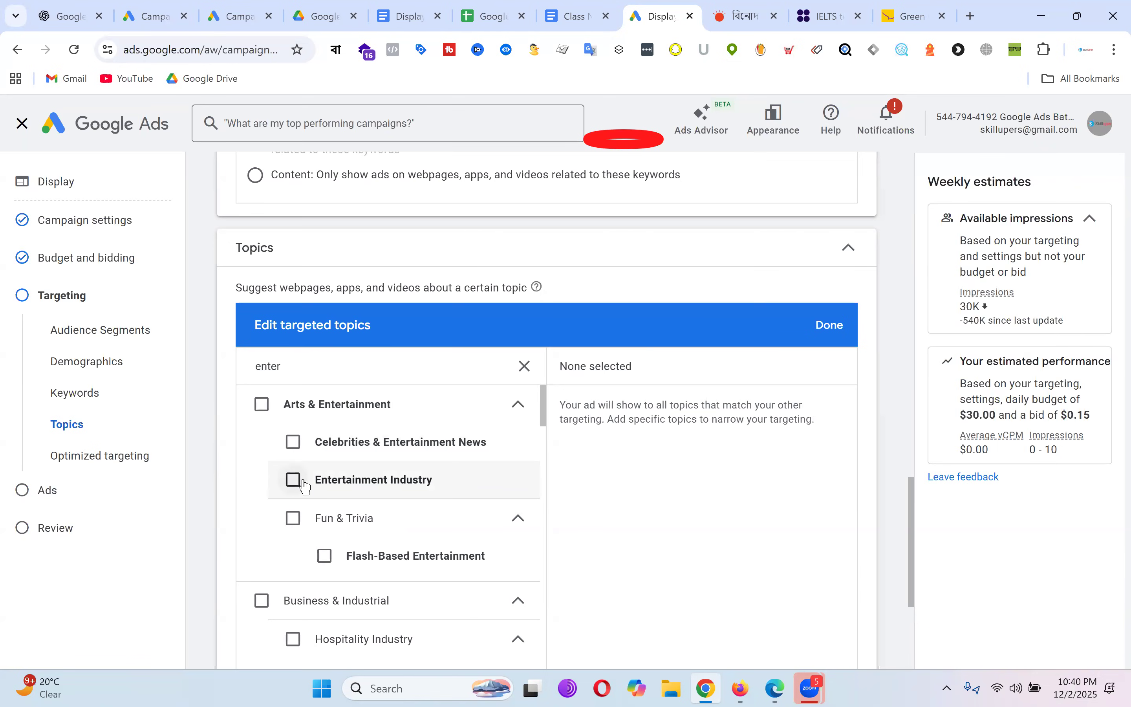
pyautogui.scroll(-2, 305, 486)
pyautogui.scroll(2, 304, 484)
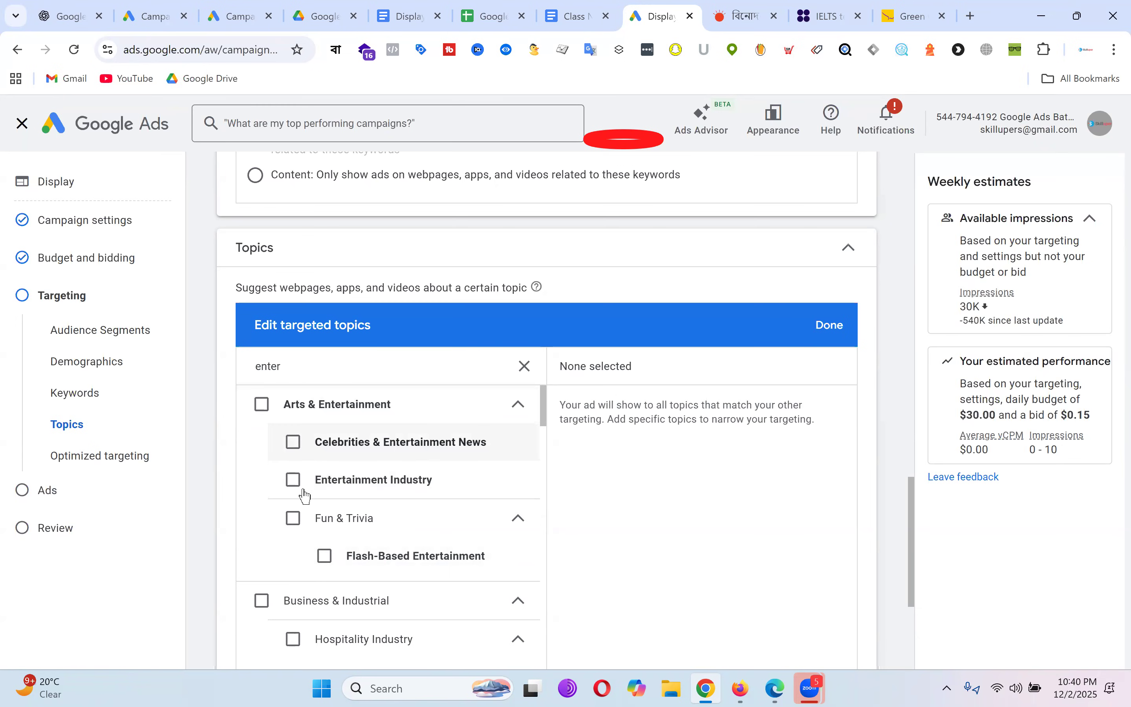
# Step: Select the Arts & Entertainment topic together with its Celebrities & Entertainment News and Entertainment Industry subtopics
pyautogui.click(265, 407)
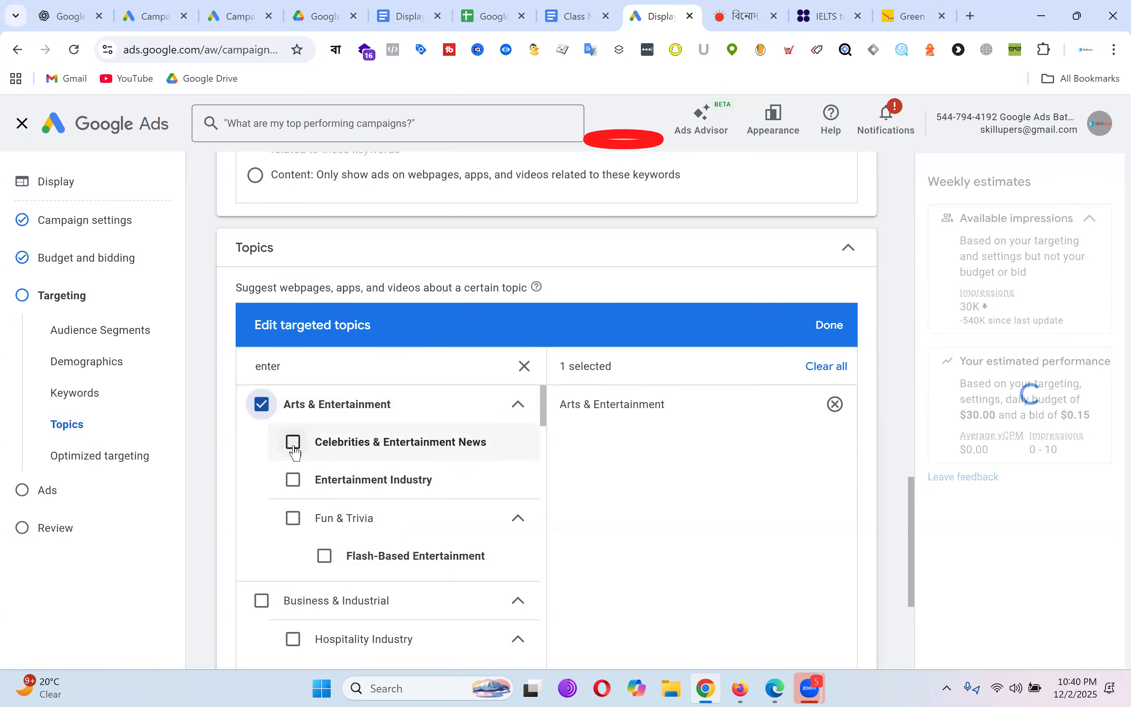
pyautogui.click(293, 442)
pyautogui.click(293, 479)
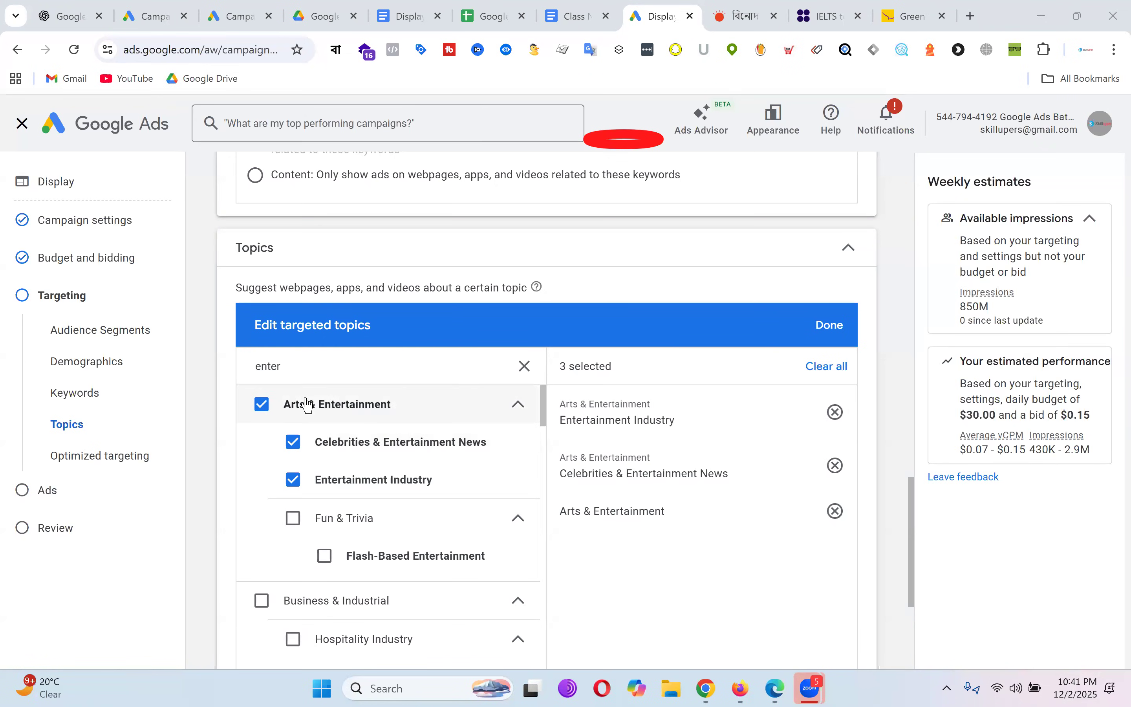
pyautogui.scroll(-3, 333, 467)
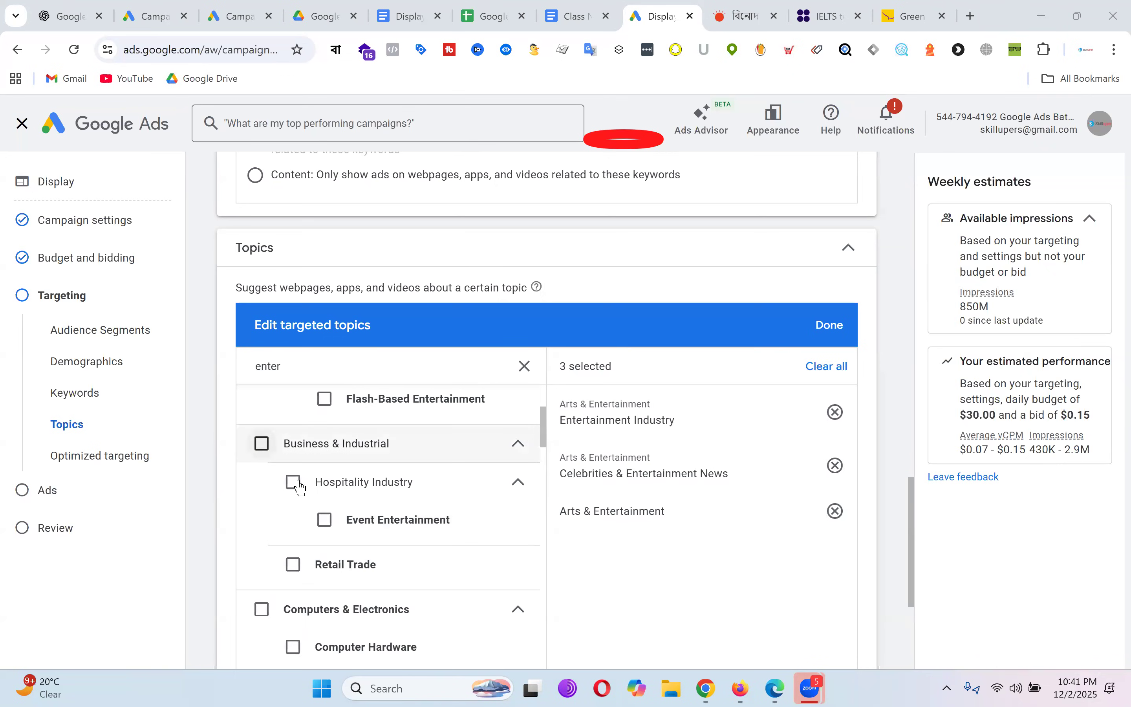
pyautogui.scroll(-3, 497, 455)
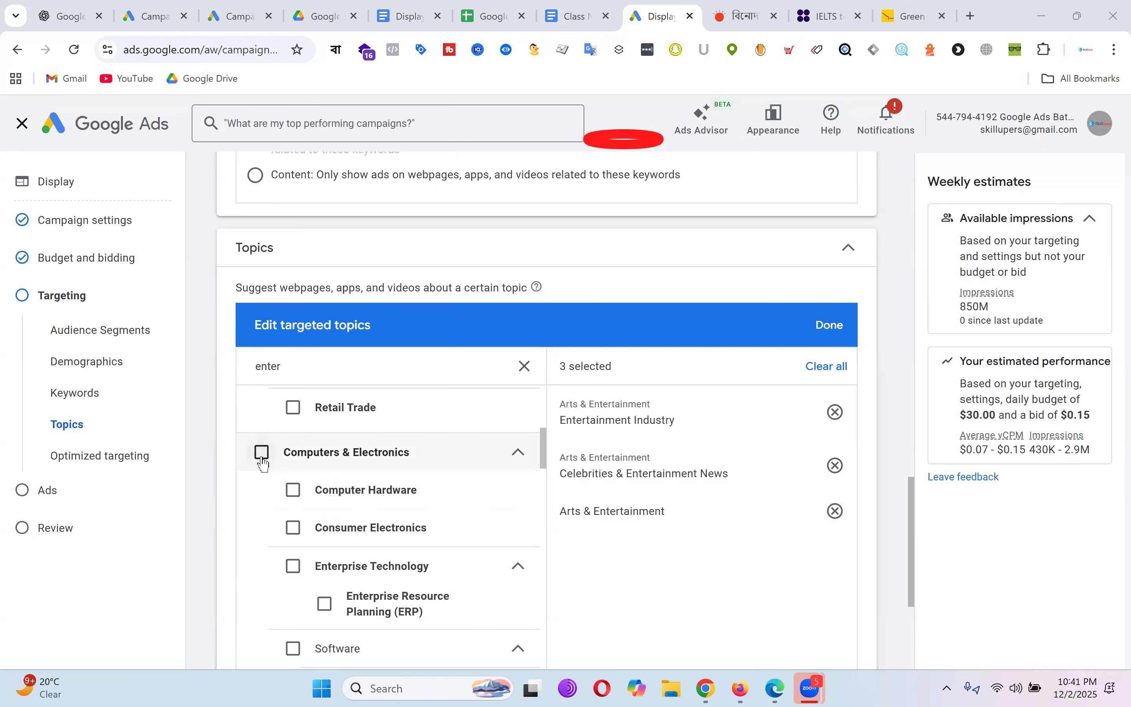
pyautogui.scroll(5, 434, 538)
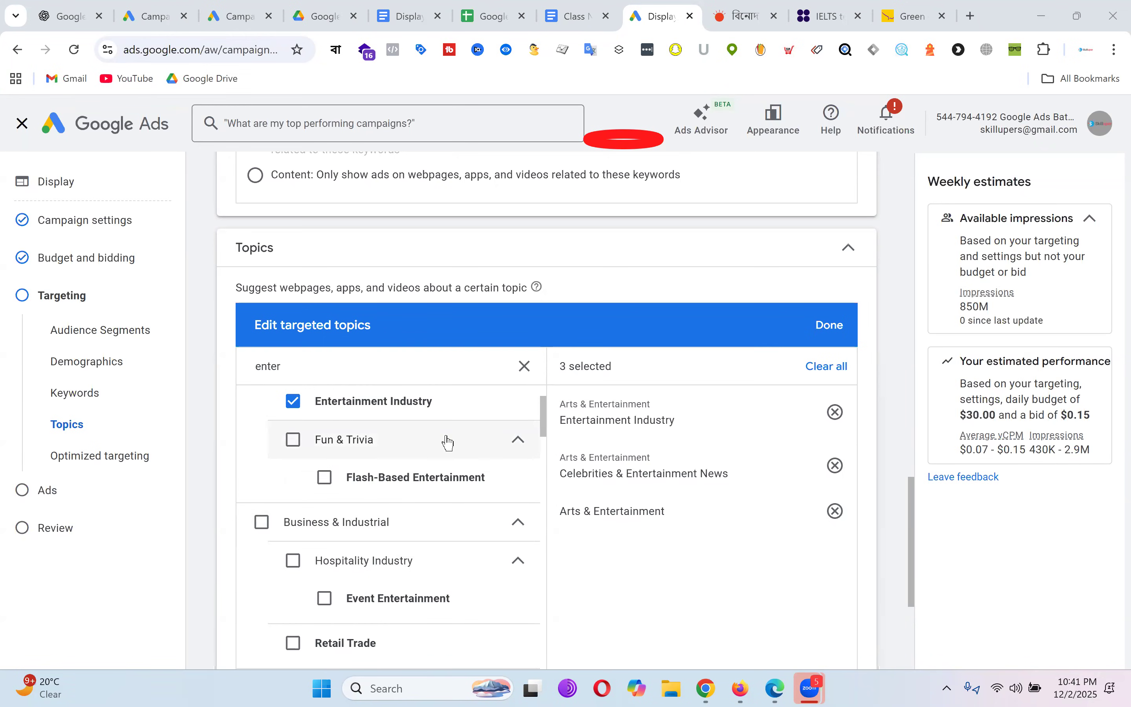
# Step: Switch to the Prothom Alo news website and look over the entertainment section's articles and ads
pyautogui.scroll(2, 447, 442)
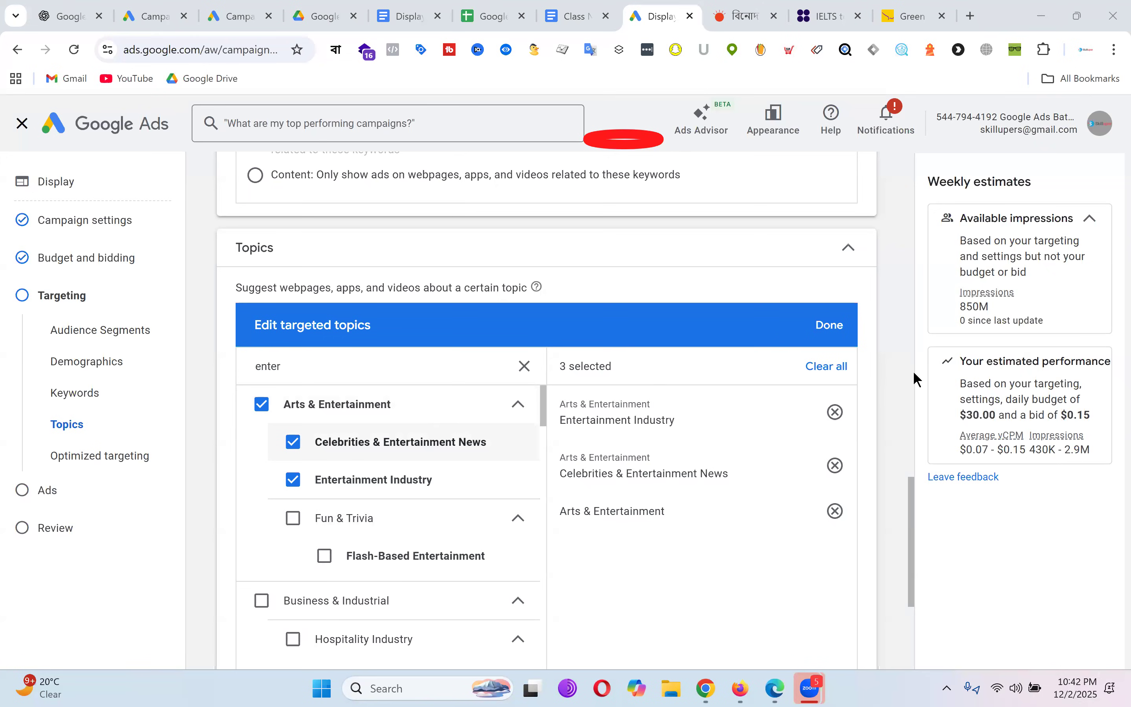
pyautogui.hotkey('ctrl', 'Tab')
pyautogui.scroll(-10, 915, 379)
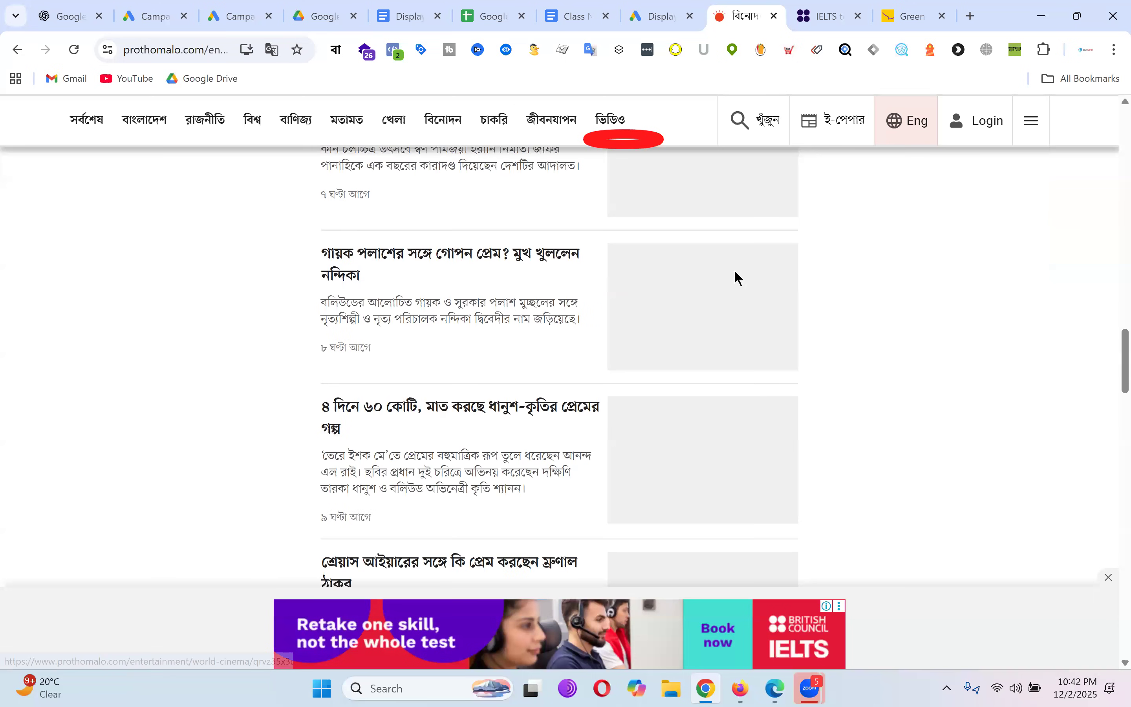
pyautogui.scroll(10, 811, 294)
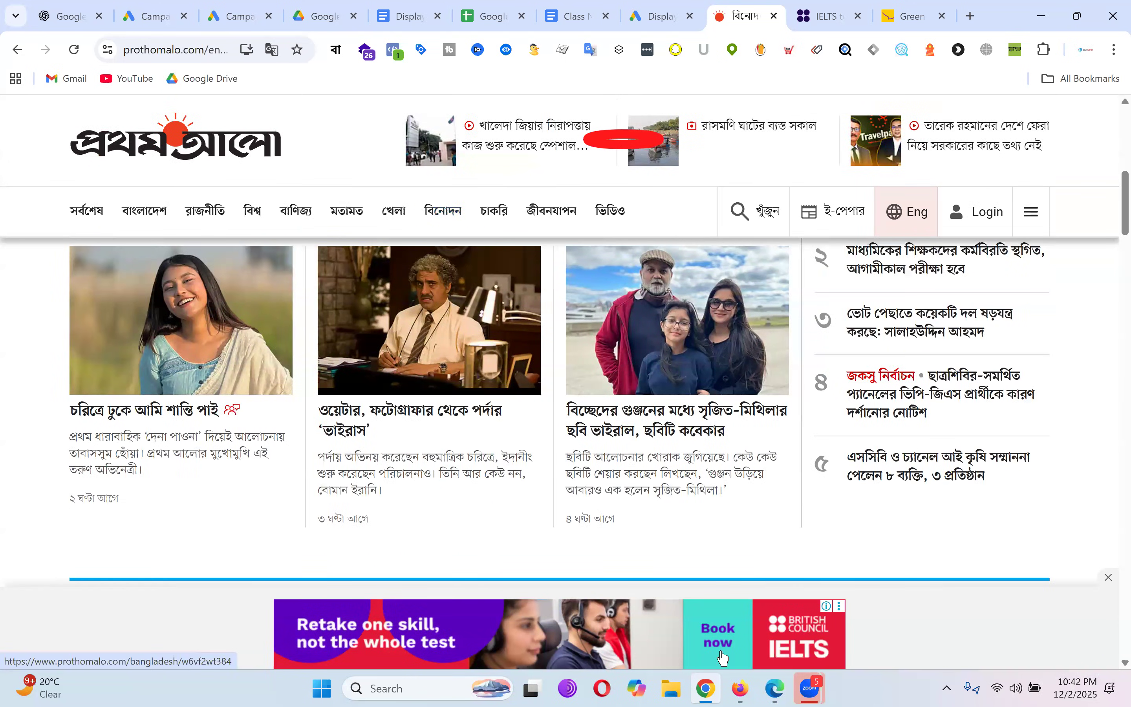
pyautogui.scroll(-10, 725, 414)
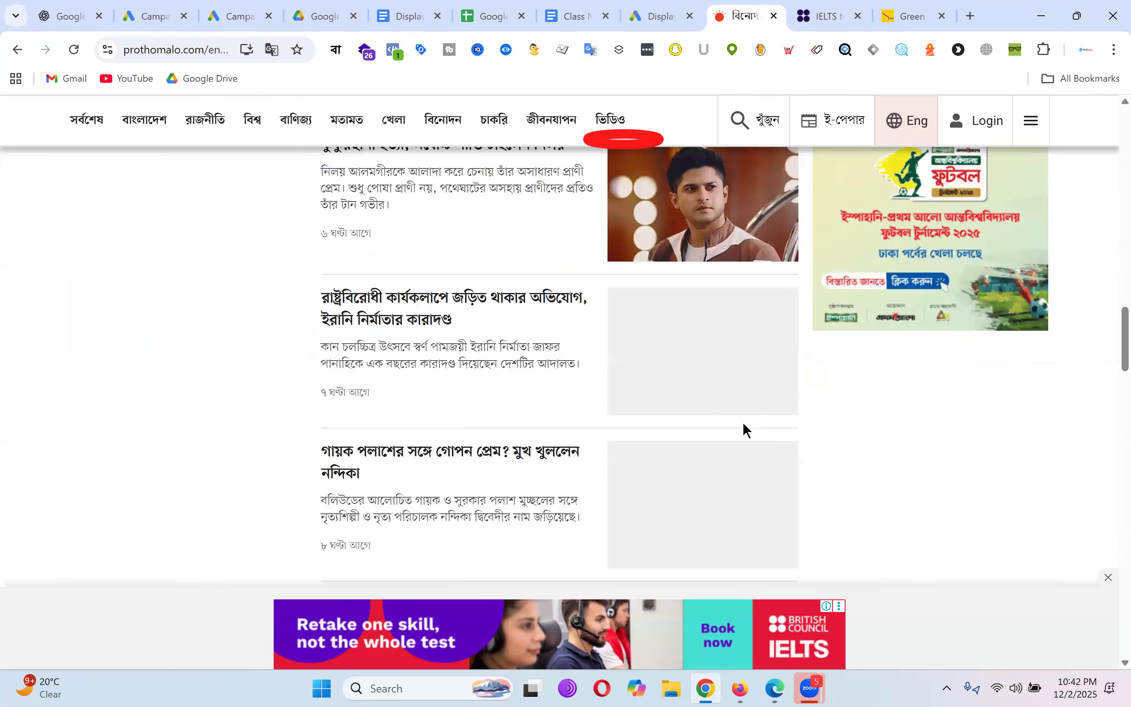
pyautogui.scroll(-5, 748, 430)
pyautogui.scroll(-3, 779, 433)
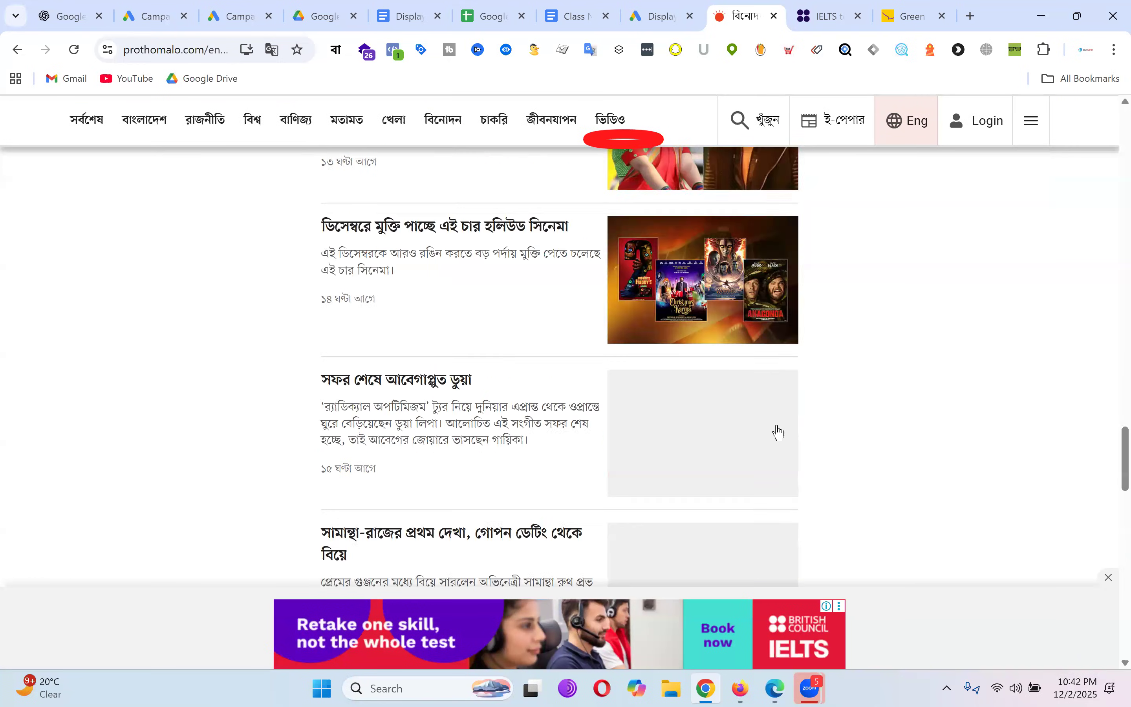
pyautogui.scroll(-3, 779, 433)
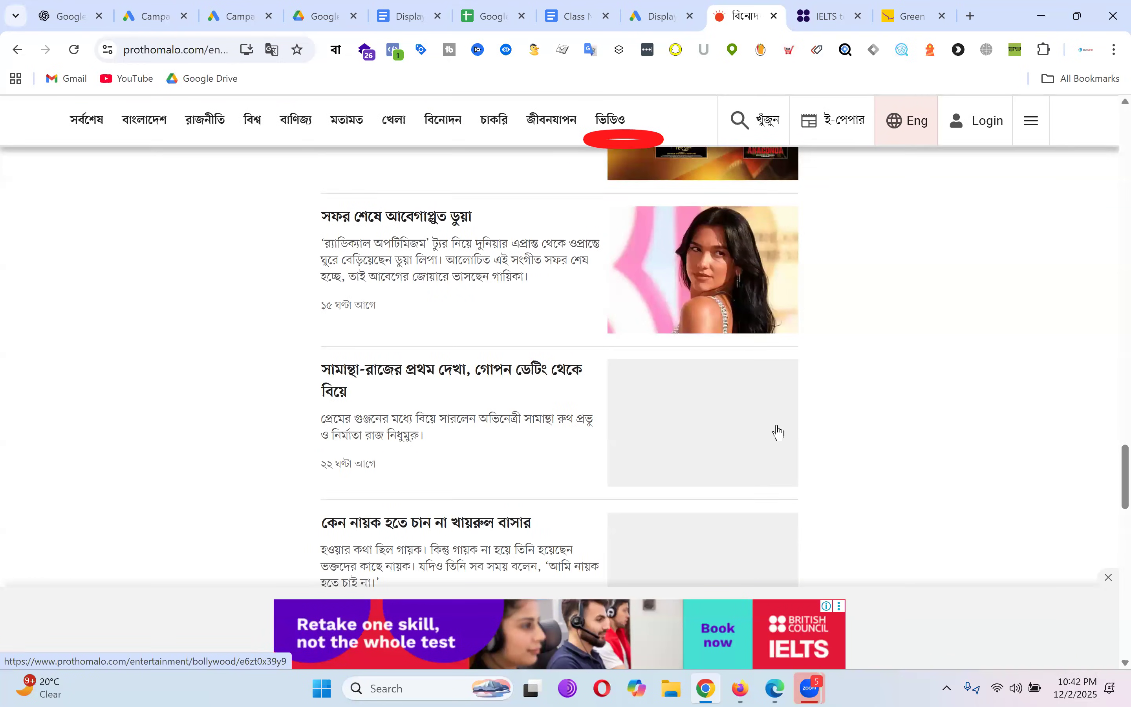
pyautogui.scroll(10, 580, 373)
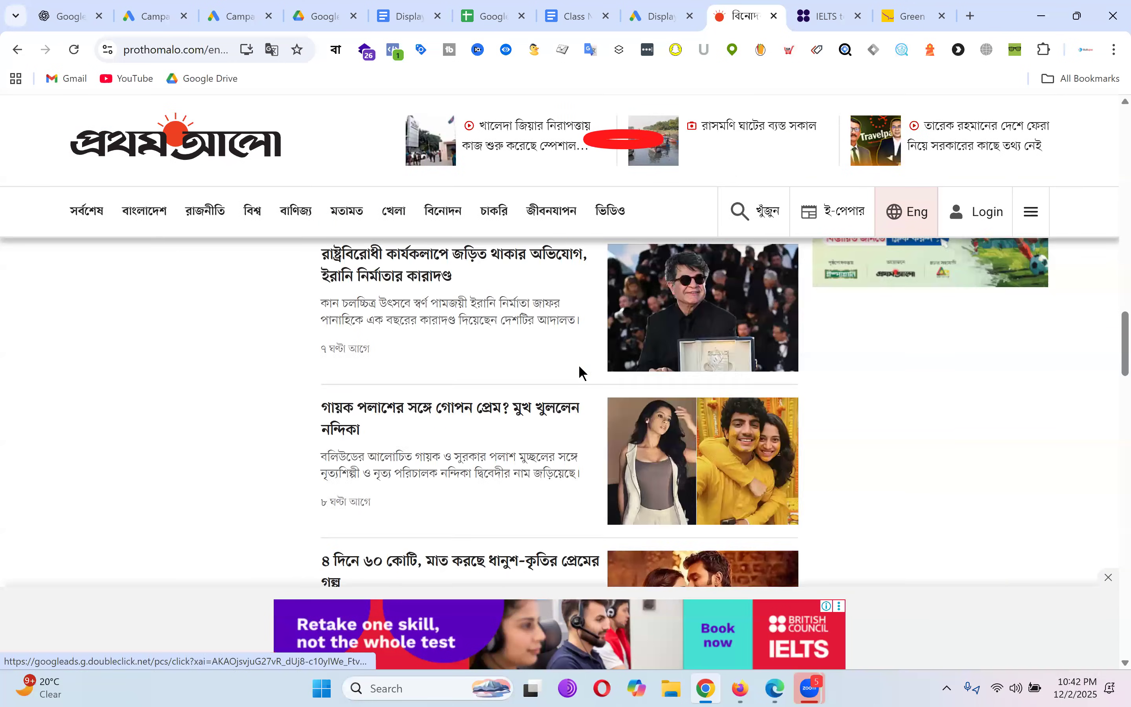
pyautogui.scroll(10, 580, 373)
# Step: Open the Bollywood article on Shreyas Iyer and Mrunal Thakur, look over its text and ads, and return to the entertainment section
pyautogui.click(448, 221)
pyautogui.scroll(-5, 732, 409)
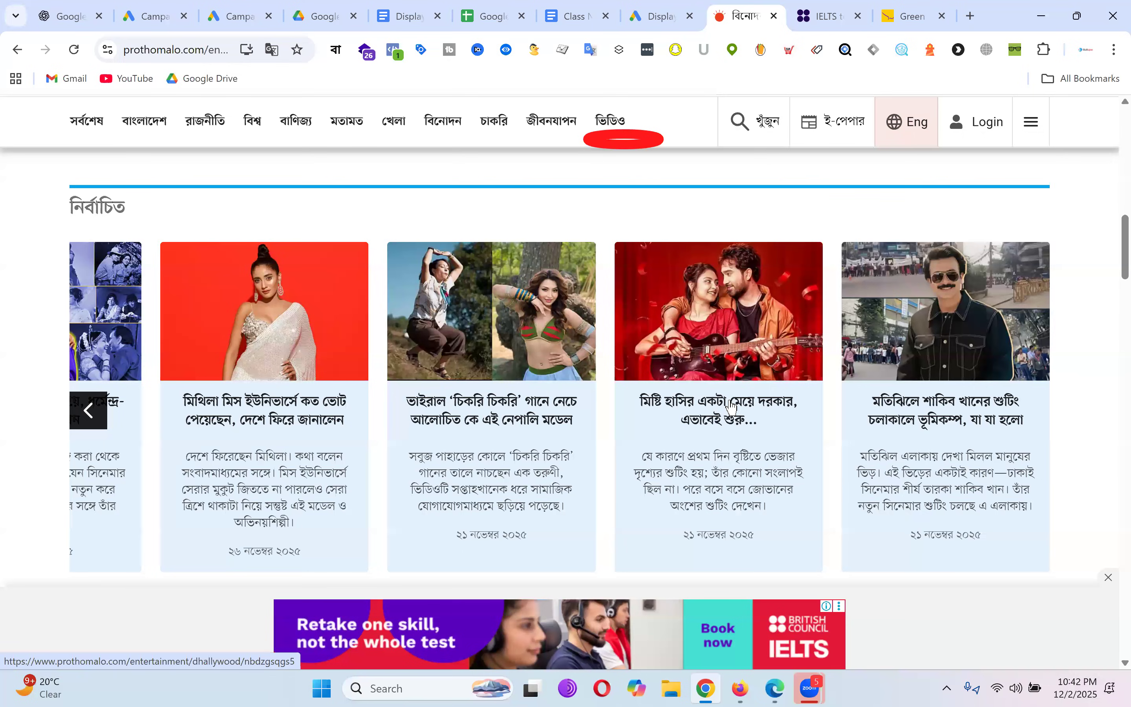
pyautogui.scroll(-10, 732, 409)
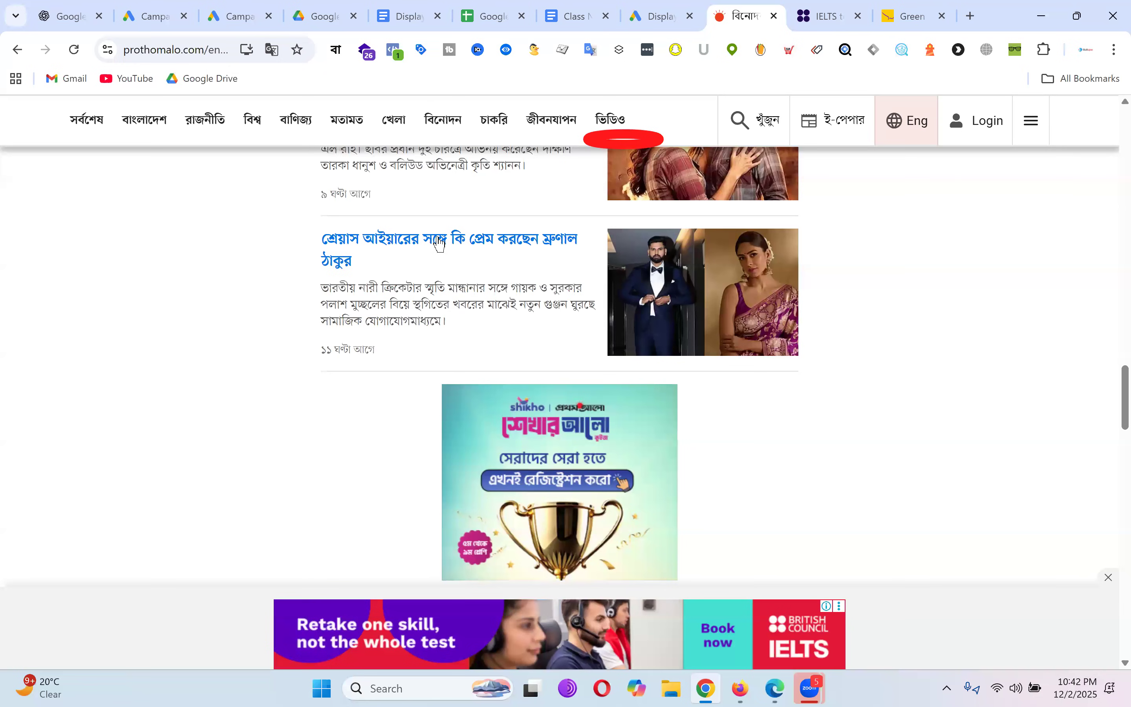
pyautogui.click(442, 243)
pyautogui.scroll(-6, 480, 373)
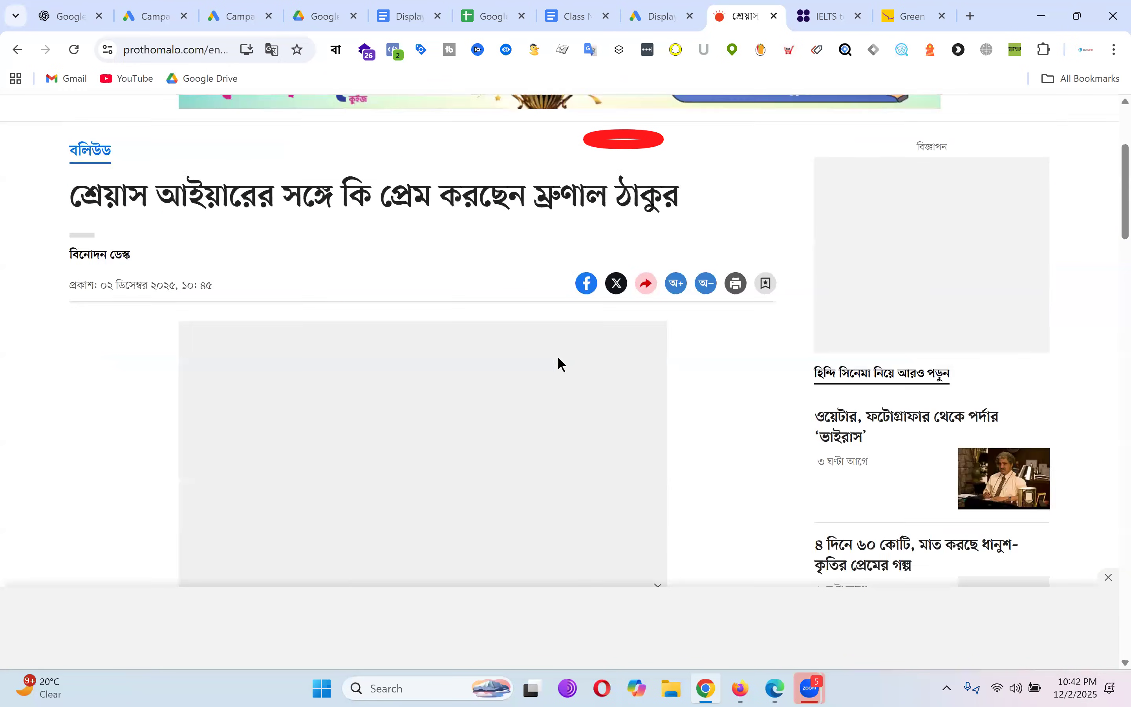
pyautogui.moveTo(239, 395); pyautogui.dragTo(409, 393)
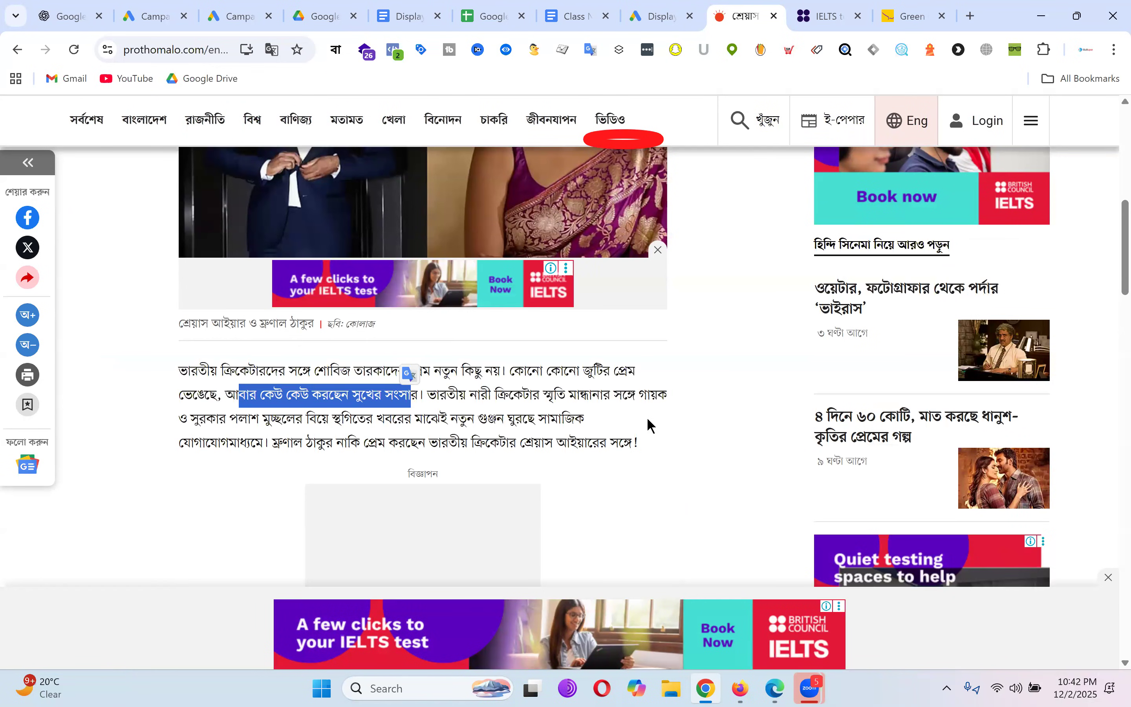
pyautogui.click(463, 130)
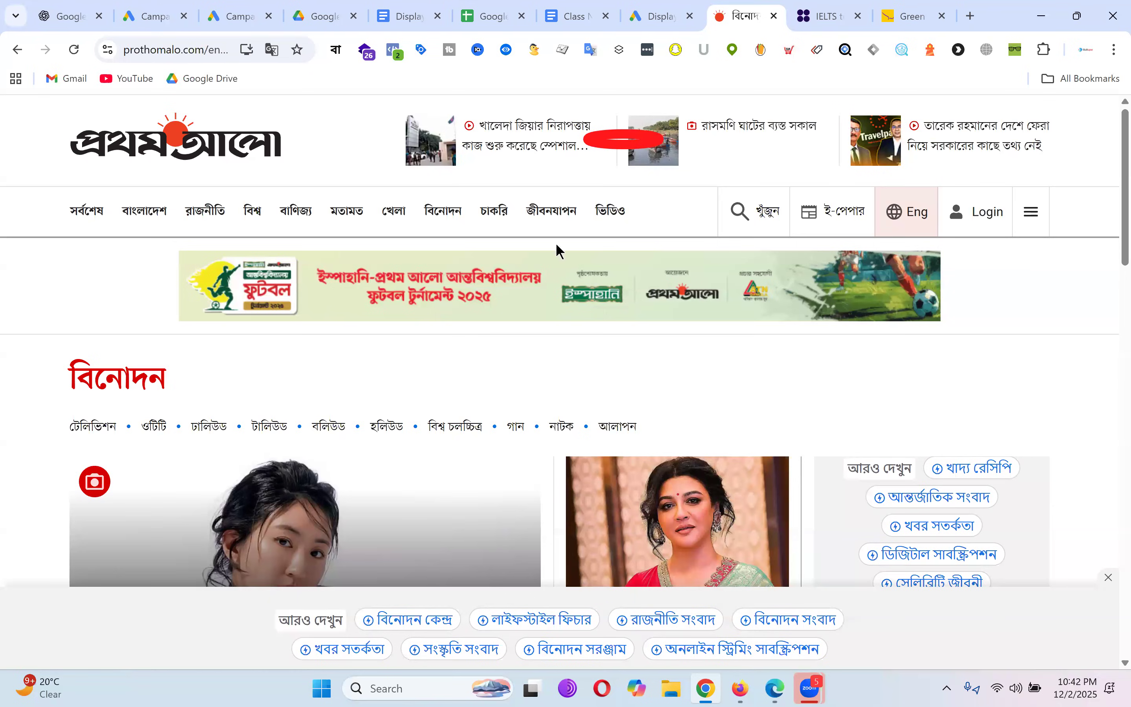
# Step: Return to the campaign in Google Ads and clear the search in the targeted topics editor
pyautogui.hotkey('ctrl', 'shift', 'Tab')
pyautogui.scroll(-10, 449, 495)
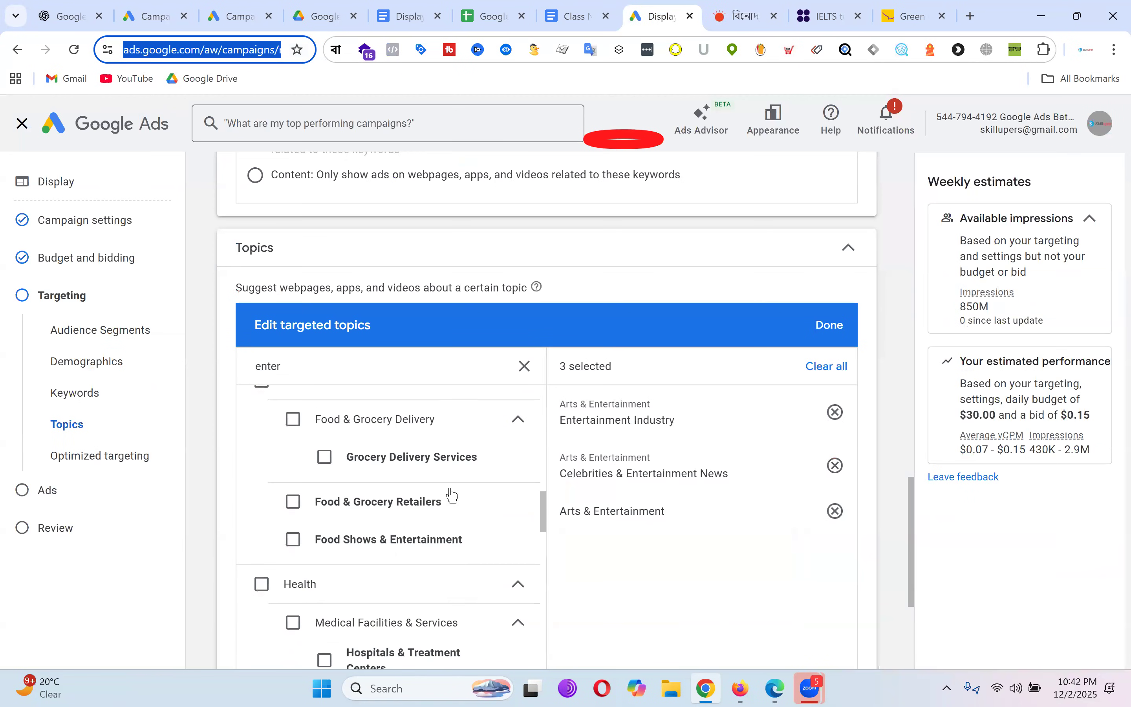
pyautogui.click(524, 366)
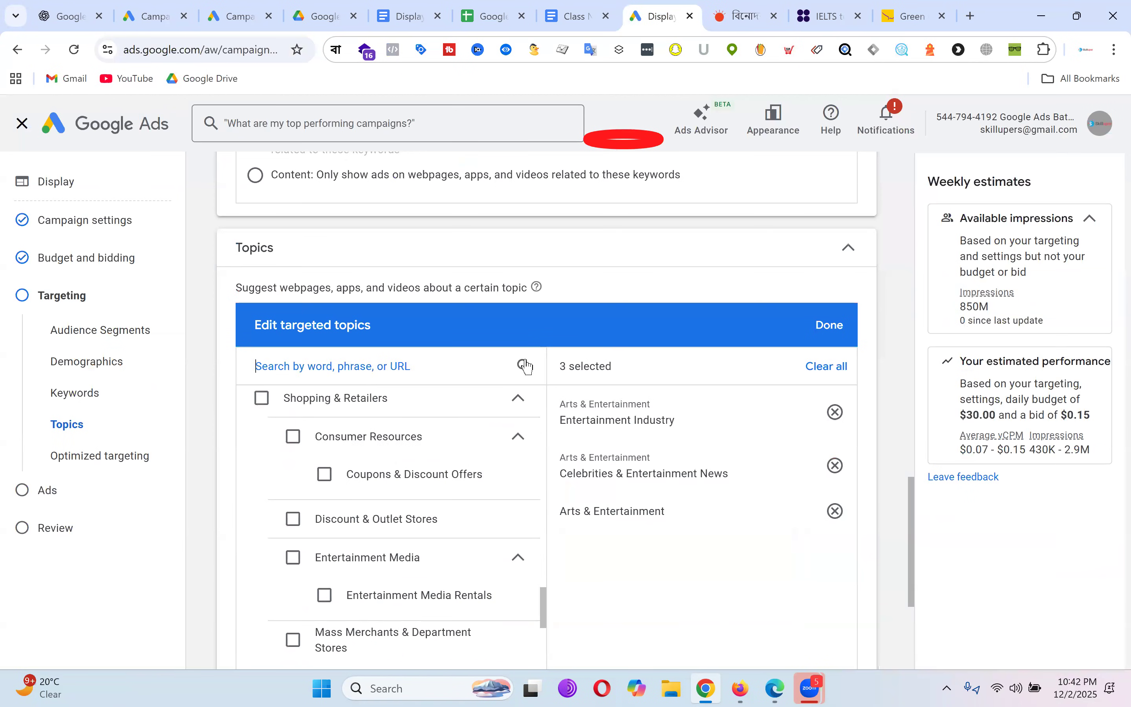
# Step: Expand the Food & Drink topic and its Food & Grocery Delivery subcategory to view the available subtopics
pyautogui.scroll(-1, 468, 473)
pyautogui.scroll(6, 468, 472)
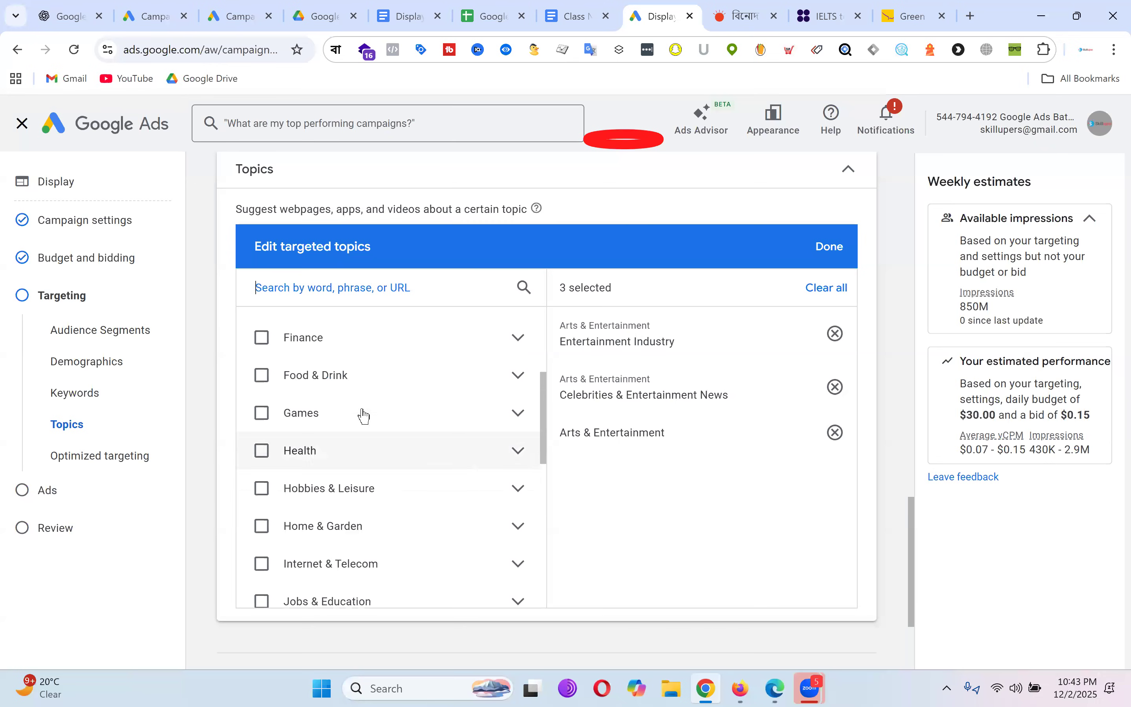
pyautogui.click(512, 392)
pyautogui.scroll(-3, 444, 433)
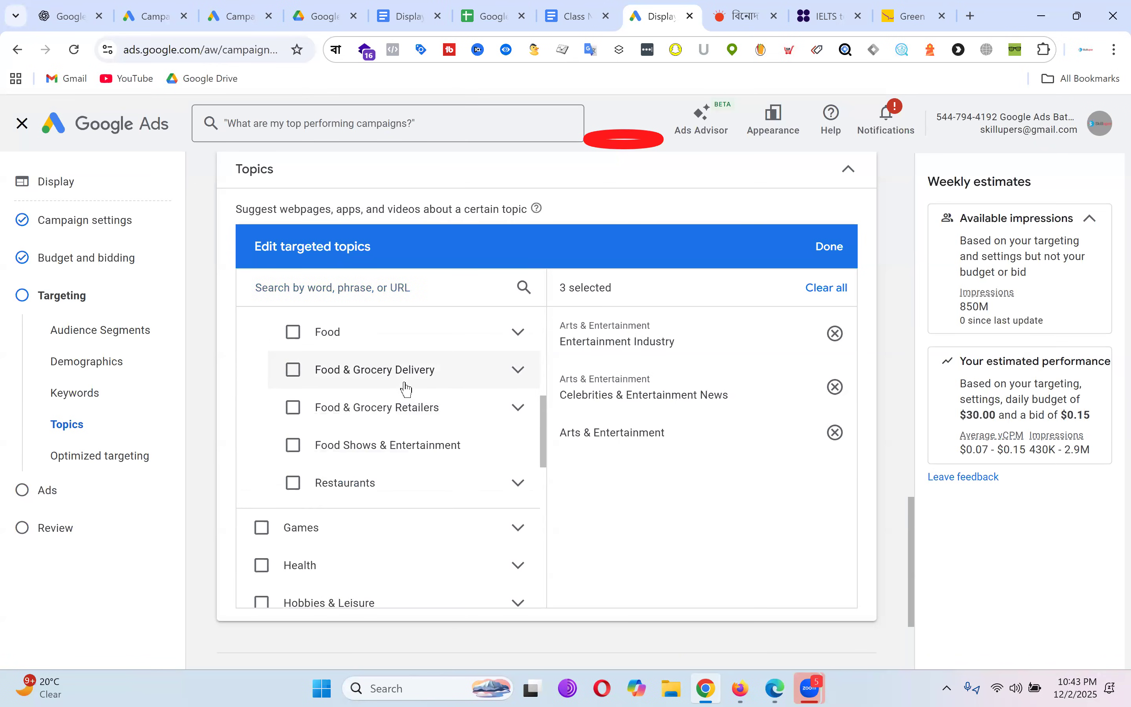
pyautogui.click(519, 370)
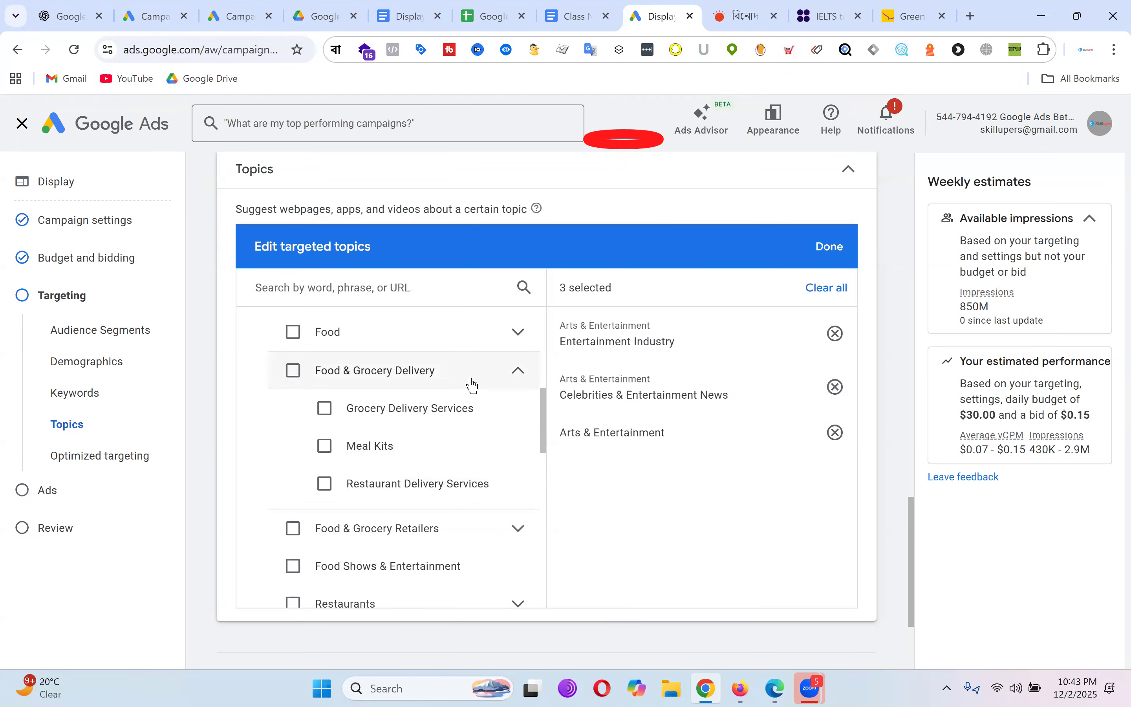
# Step: Expand the Real Estate topic and its Real Estate Listings subcategory, and look through the property subtopics
pyautogui.scroll(-4, 482, 437)
pyautogui.scroll(-5, 404, 566)
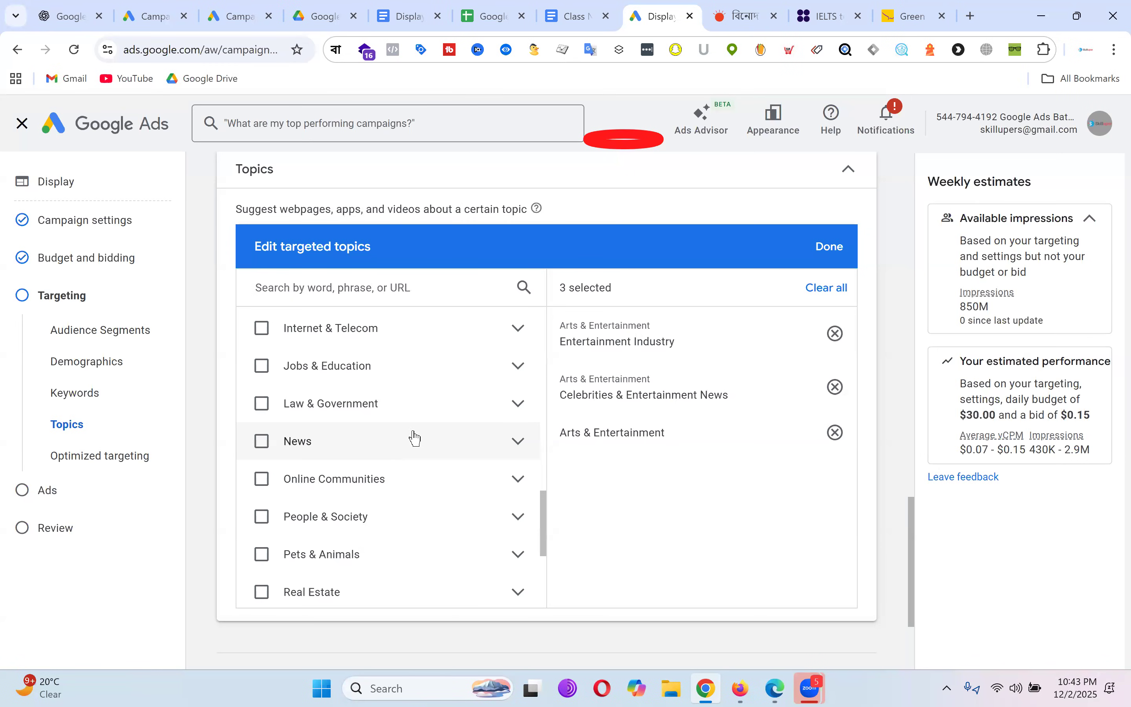
pyautogui.scroll(-1, 415, 440)
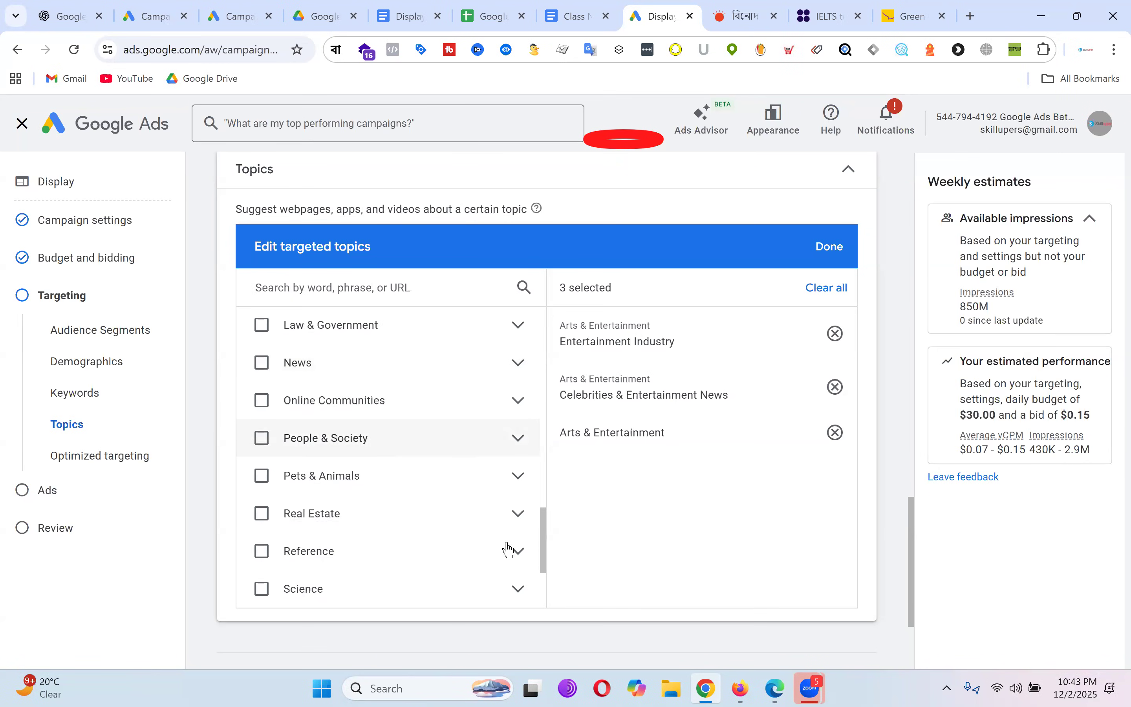
pyautogui.click(519, 514)
pyautogui.scroll(-2, 451, 442)
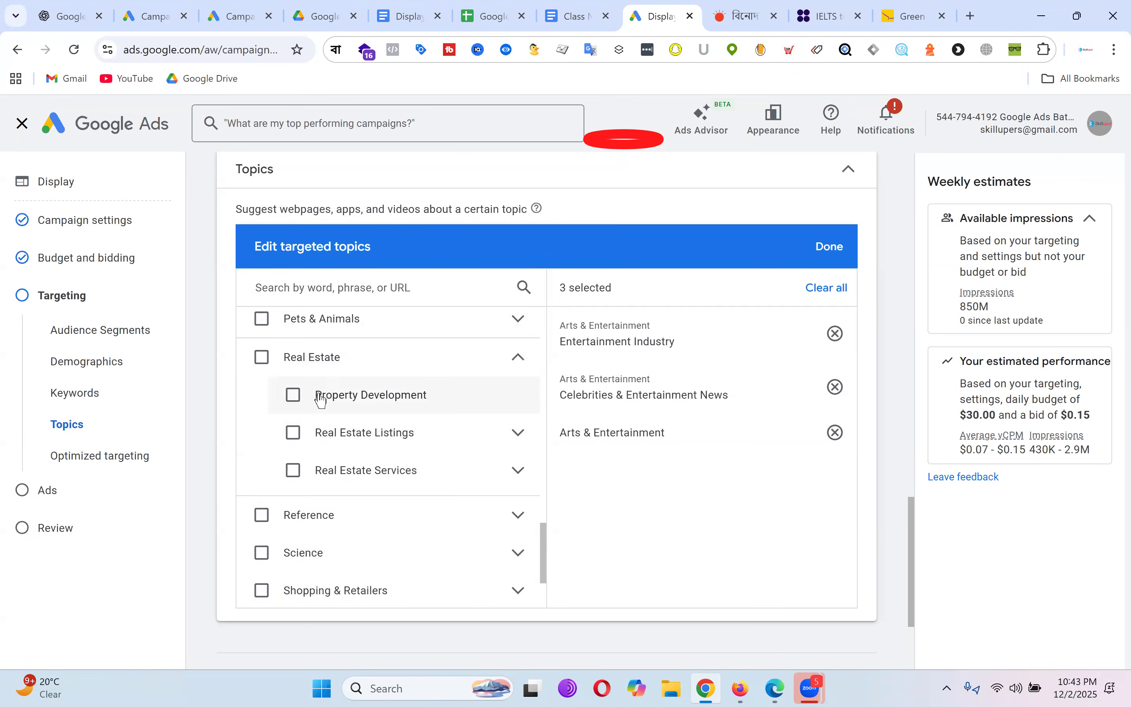
pyautogui.click(519, 434)
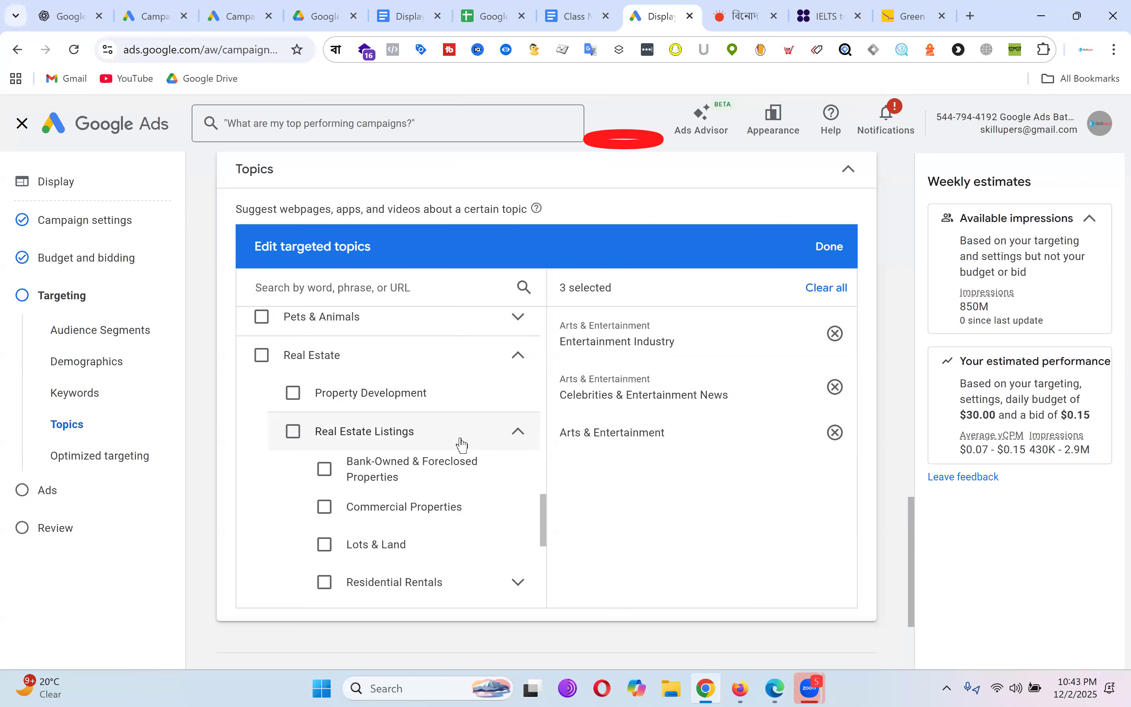
pyautogui.scroll(-3, 459, 444)
pyautogui.scroll(-1, 450, 425)
pyautogui.scroll(5, 467, 432)
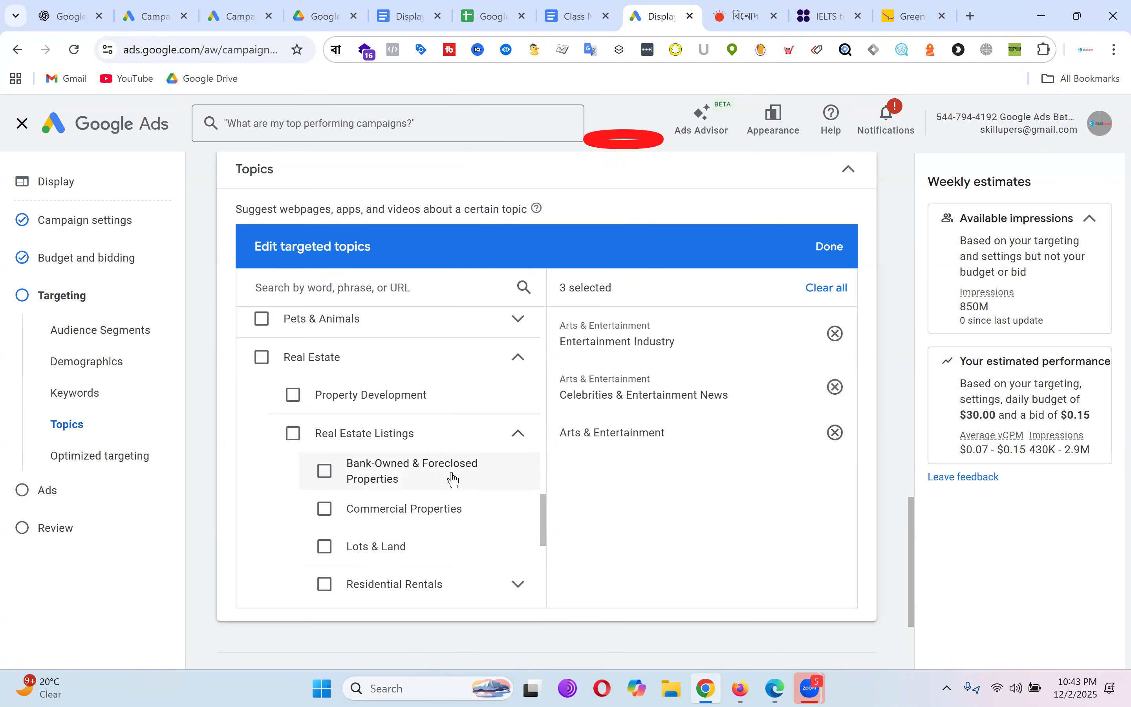
# Step: Confirm the targeted topics and add Placements targeting to the ad group
pyautogui.click(836, 253)
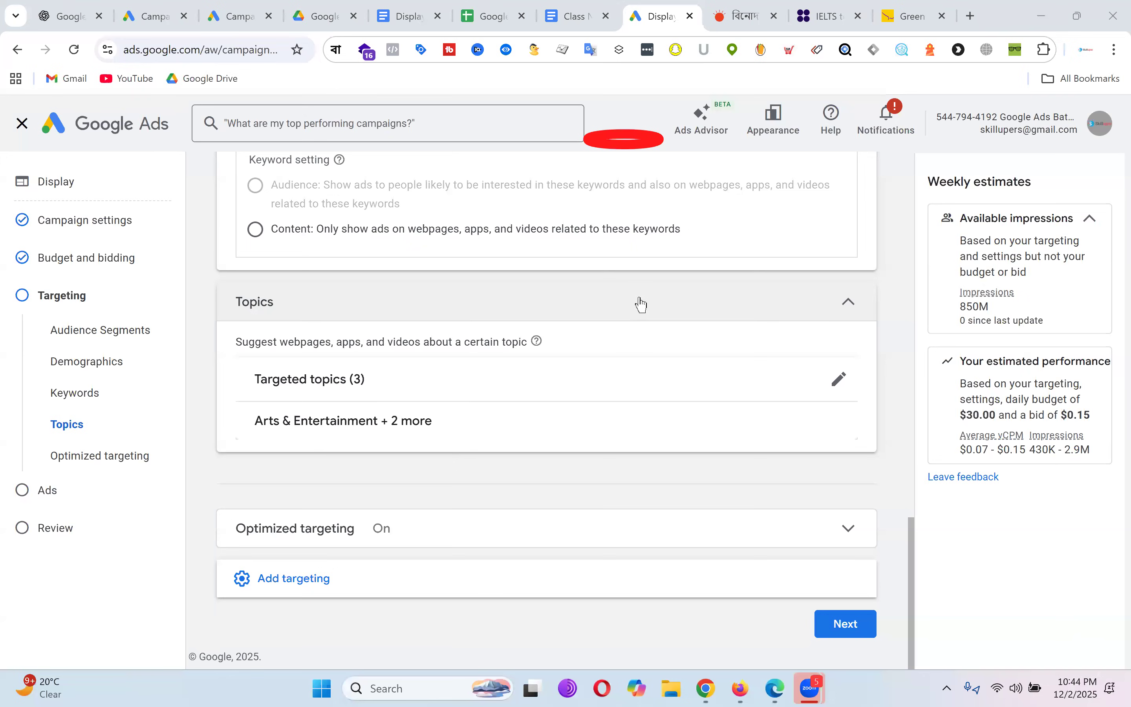
pyautogui.click(640, 575)
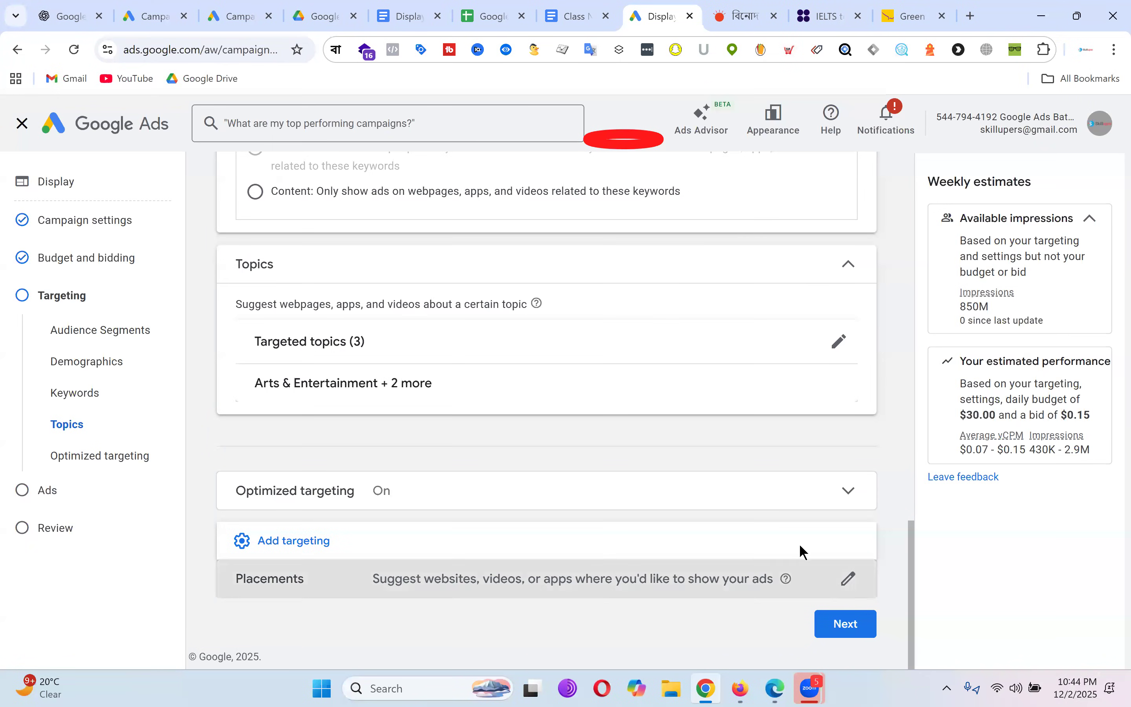
pyautogui.click(800, 561)
pyautogui.scroll(1, 393, 420)
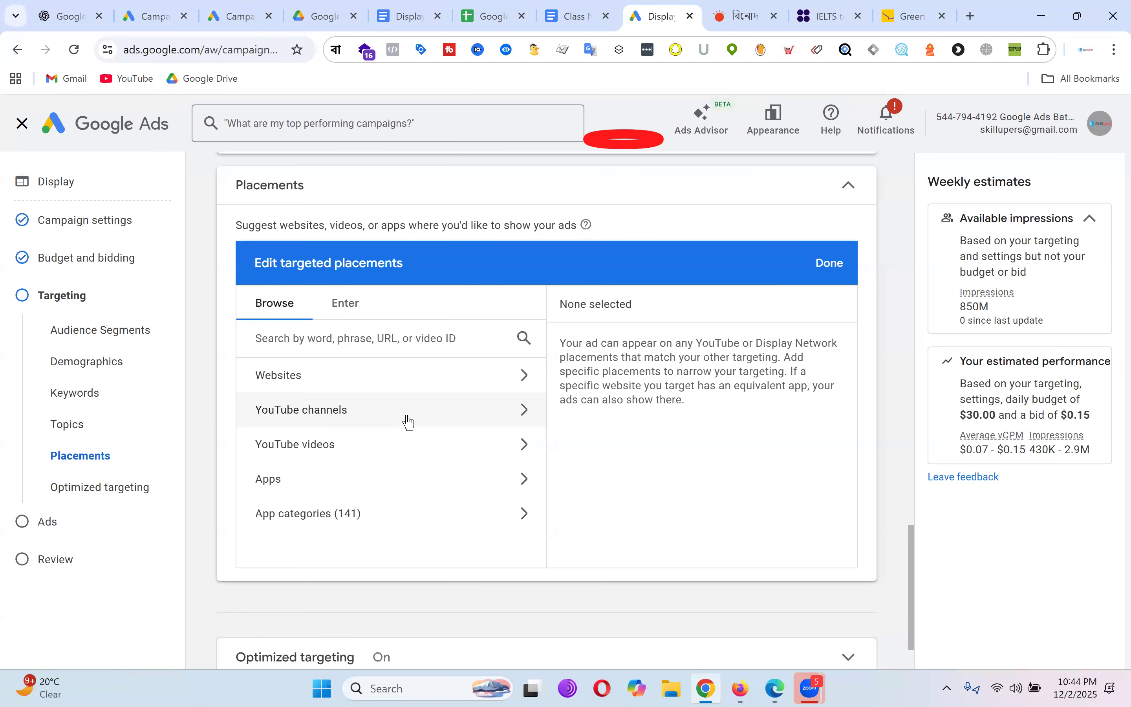
# Step: Browse the placement types, open App categories, and look through the Google Play categories
pyautogui.click(513, 478)
pyautogui.click(274, 384)
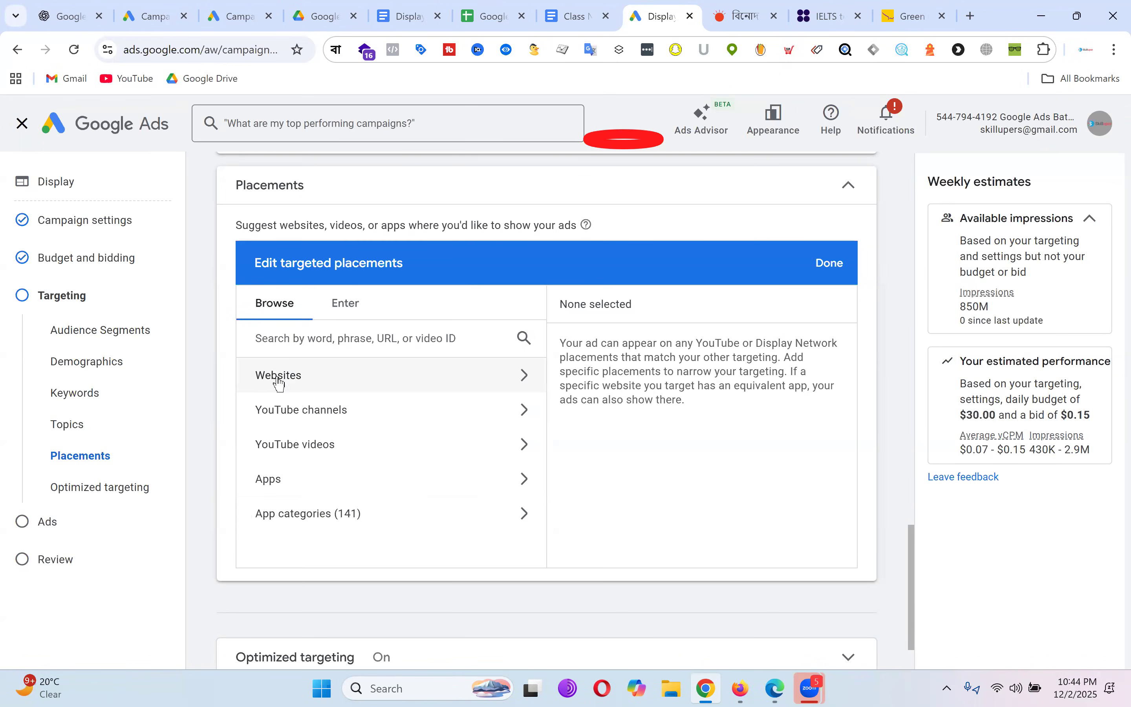
pyautogui.click(371, 514)
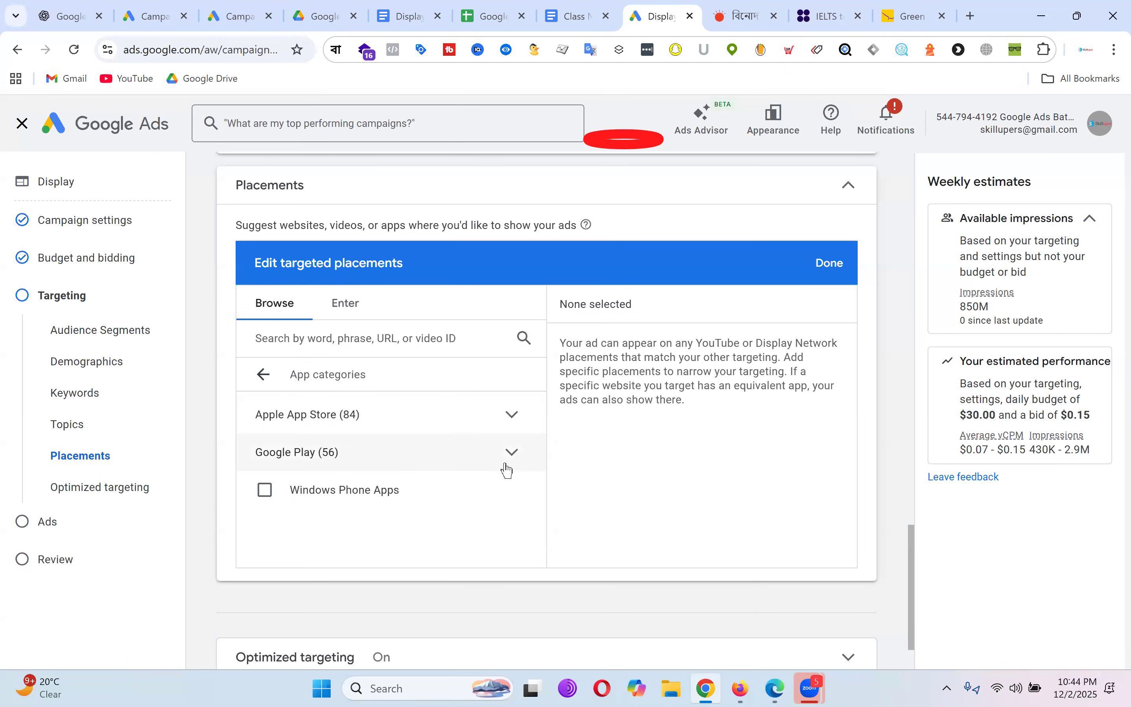
pyautogui.click(513, 453)
pyautogui.scroll(-2, 455, 456)
pyautogui.scroll(1, 458, 456)
pyautogui.scroll(1, 459, 457)
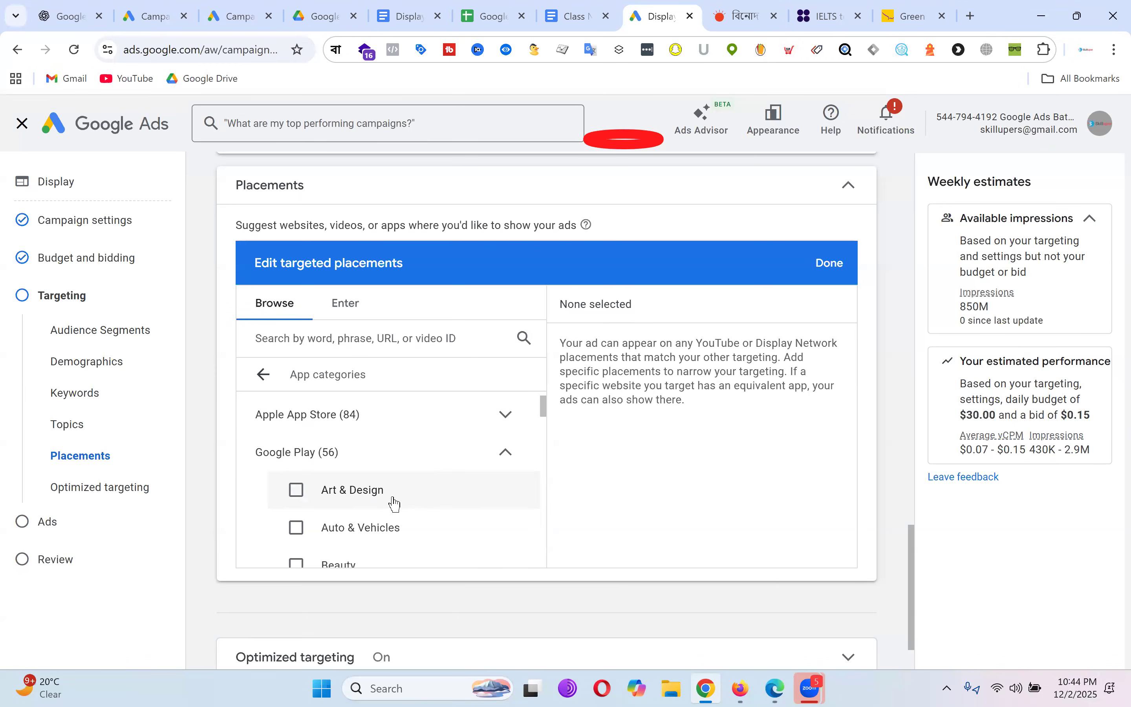
pyautogui.scroll(-1, 406, 500)
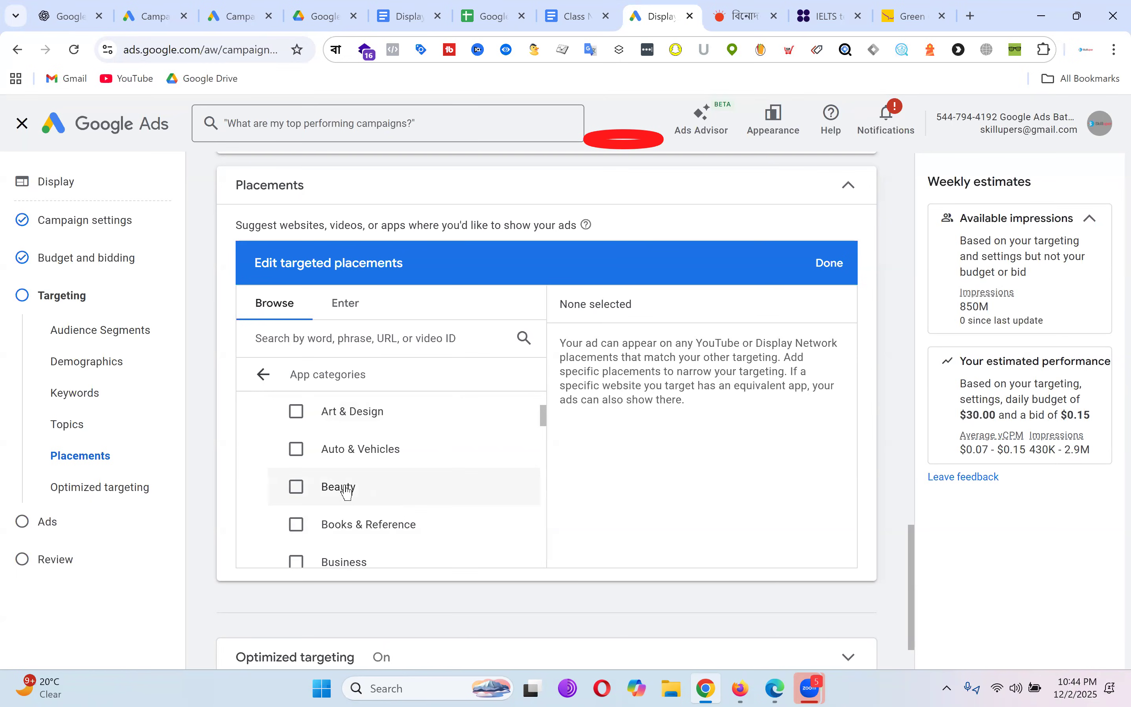
pyautogui.scroll(-3, 468, 456)
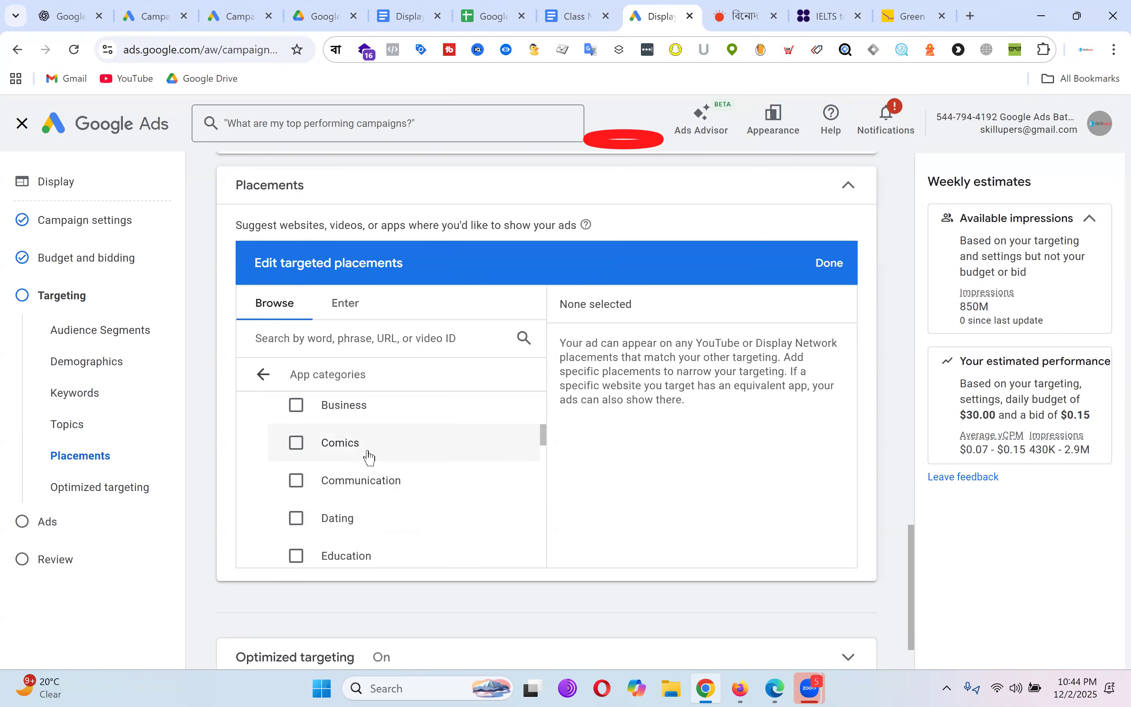
# Step: Add the Health & Fitness app category from Google Play to the targeted placements
pyautogui.scroll(-1, 469, 443)
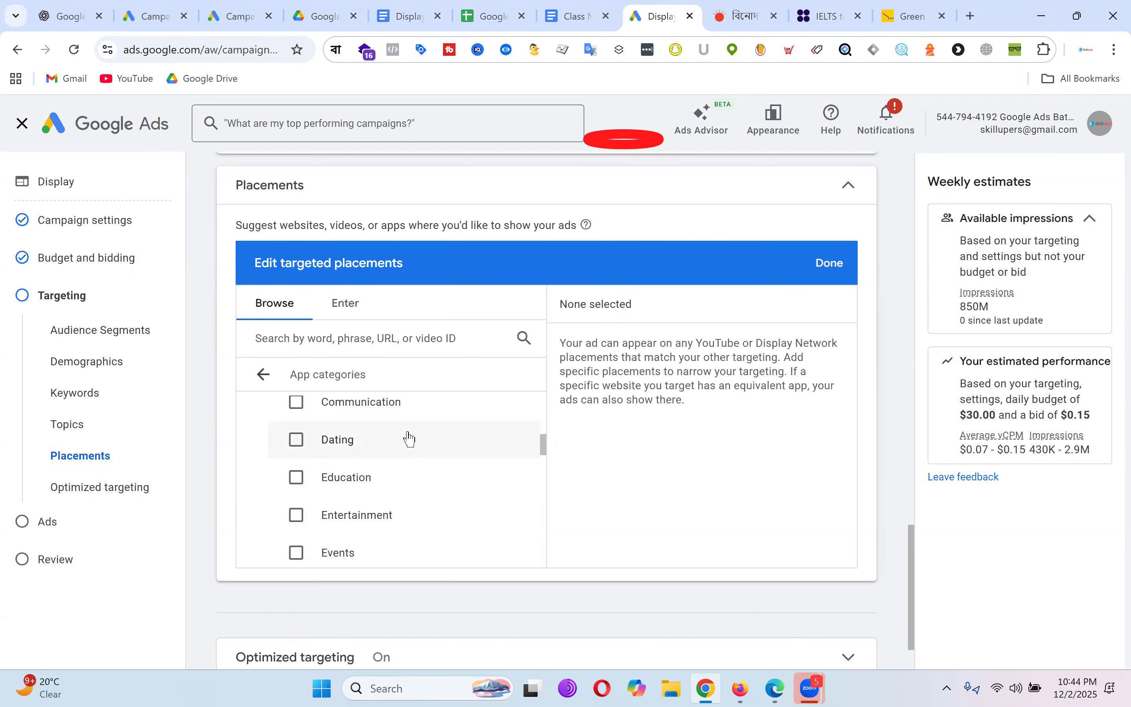
pyautogui.scroll(-2, 411, 477)
pyautogui.scroll(-1, 411, 485)
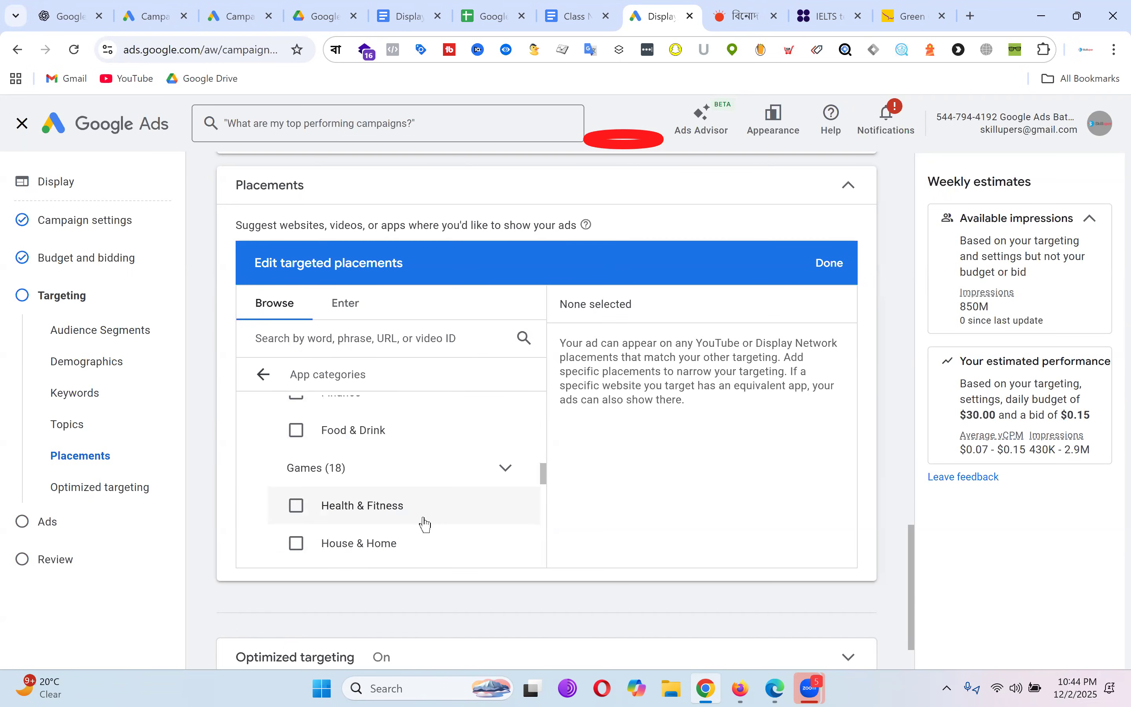
pyautogui.click(298, 508)
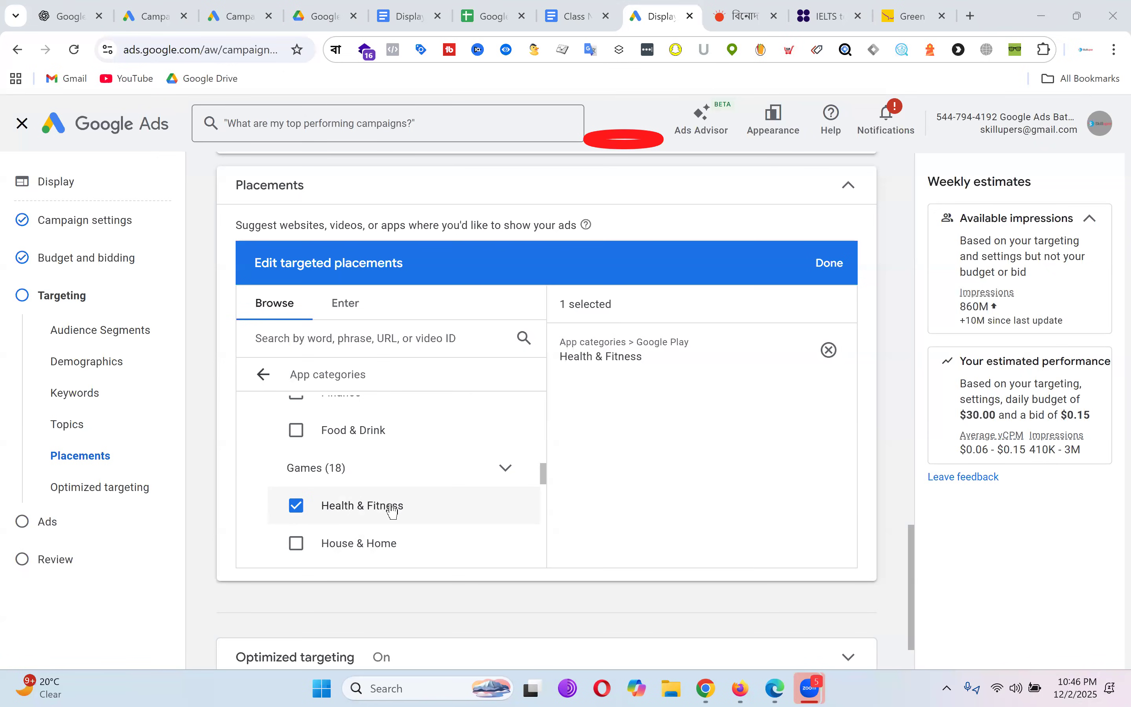
# Step: Search the individual app placements for "criket game"
pyautogui.click(262, 375)
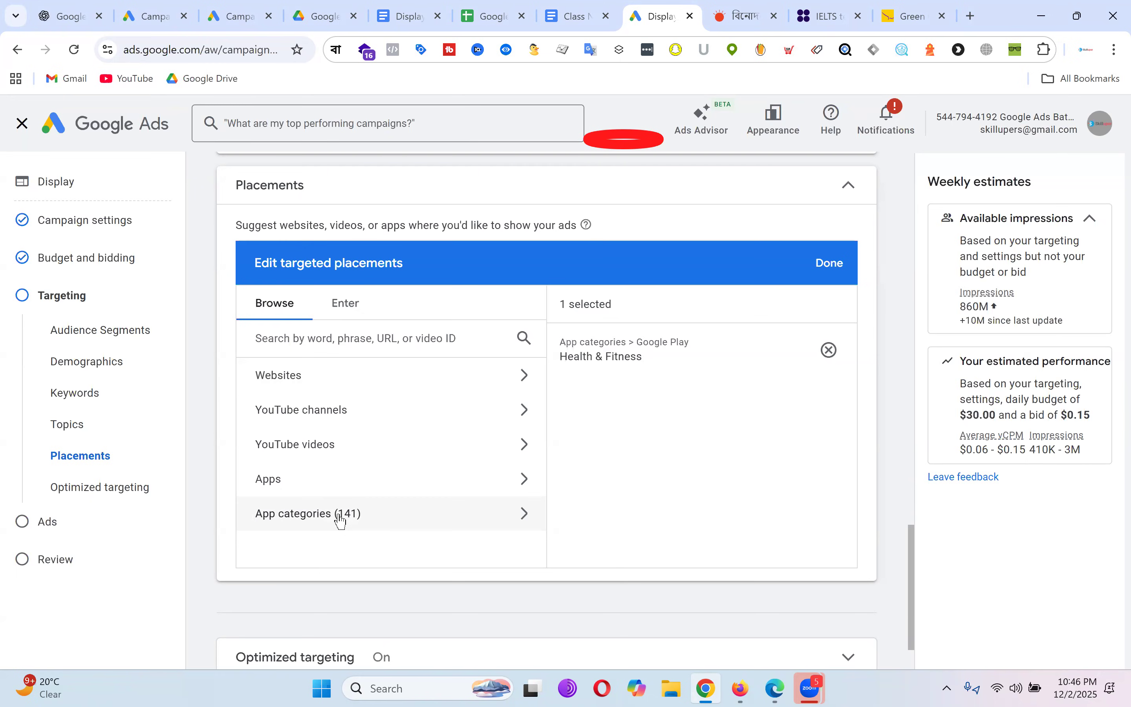
pyautogui.click(496, 481)
pyautogui.click(402, 340)
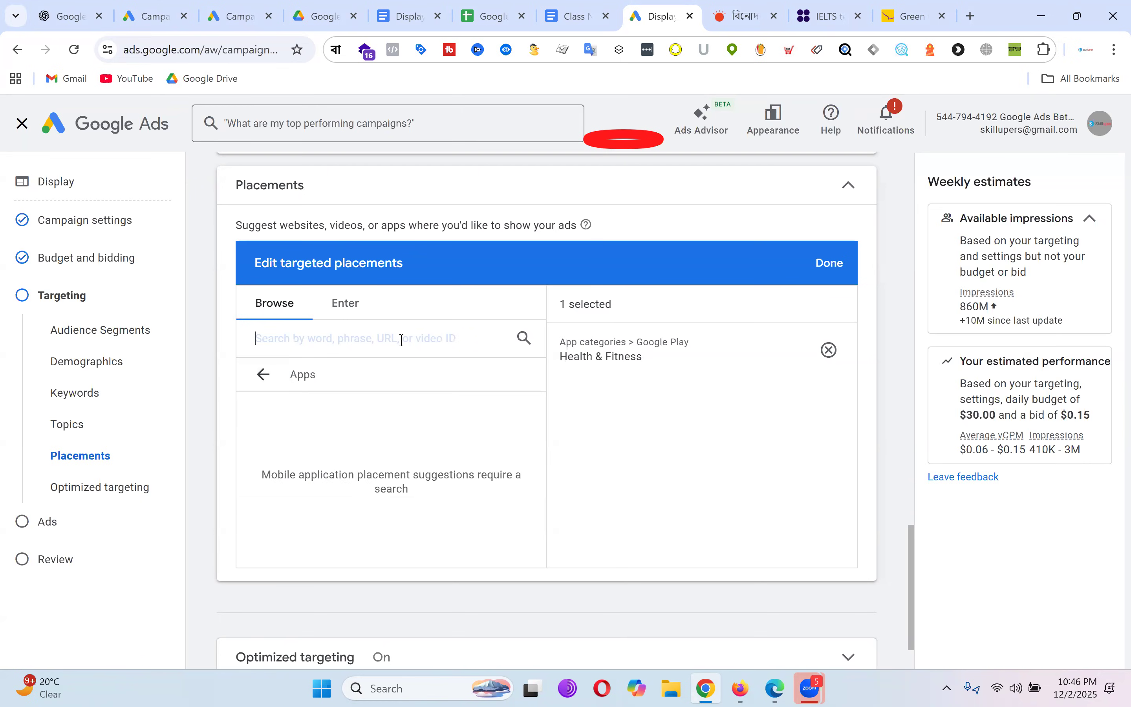
pyautogui.write('cr')
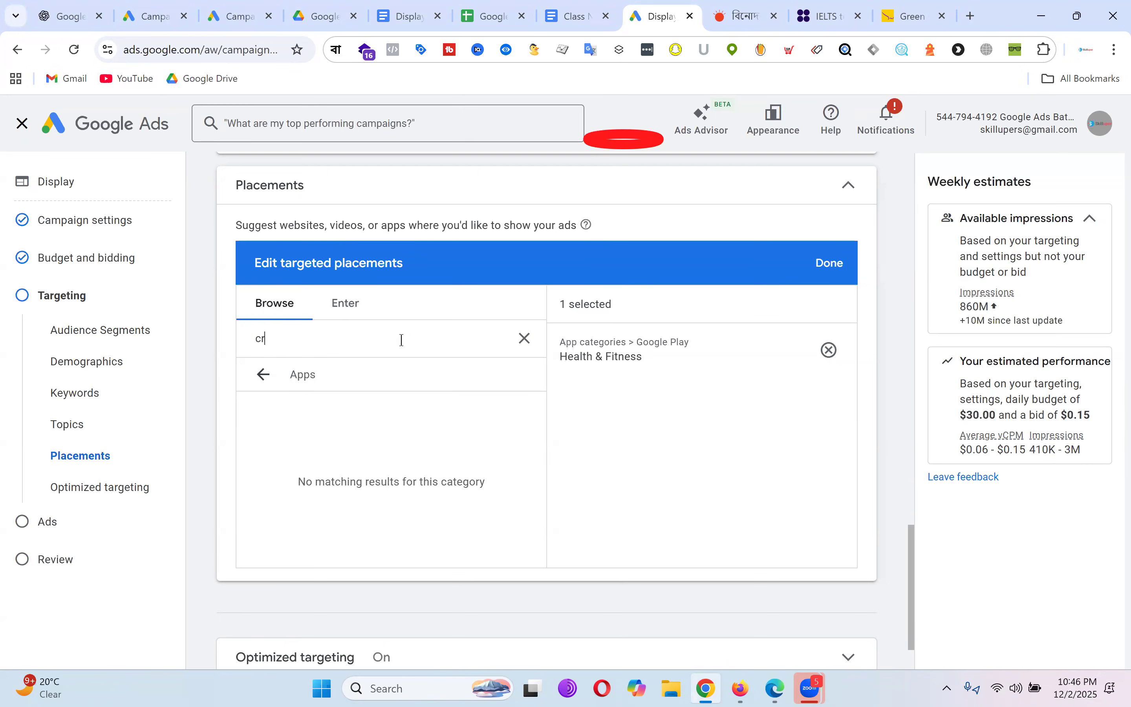
pyautogui.write('iket game')
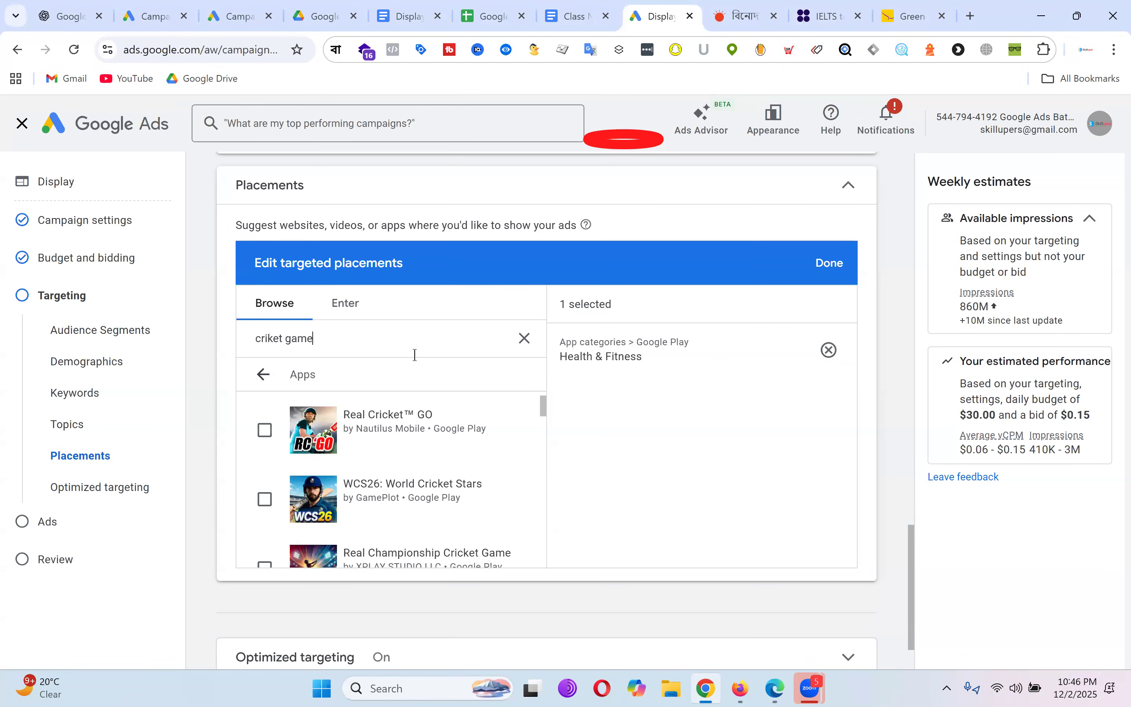
# Step: Add the Apple App Store app World Cricket Championship 3 from the search results to the targeted placements
pyautogui.scroll(-3, 482, 469)
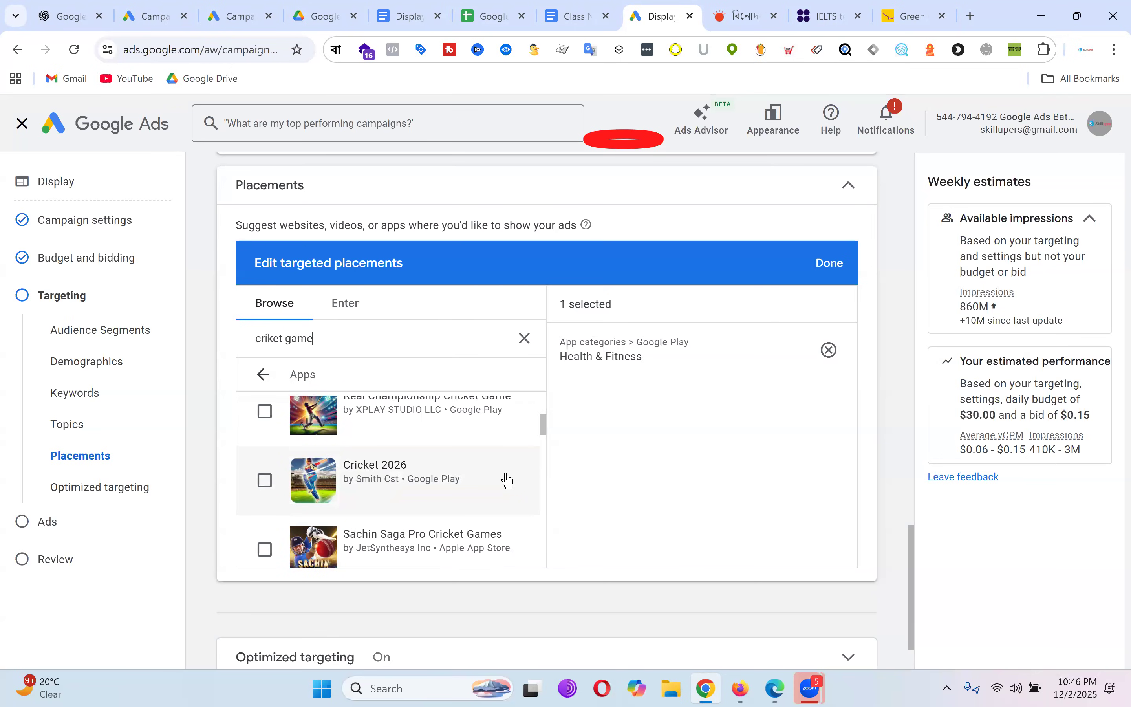
pyautogui.scroll(2, 509, 481)
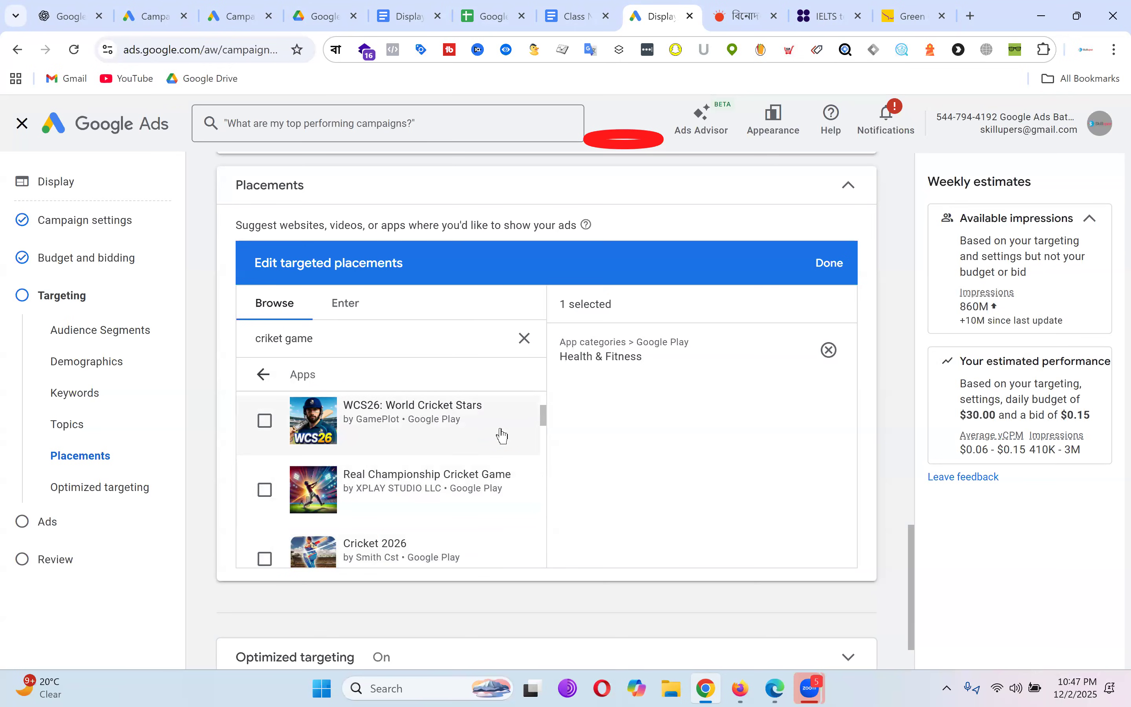
pyautogui.scroll(-4, 500, 442)
pyautogui.scroll(-4, 504, 444)
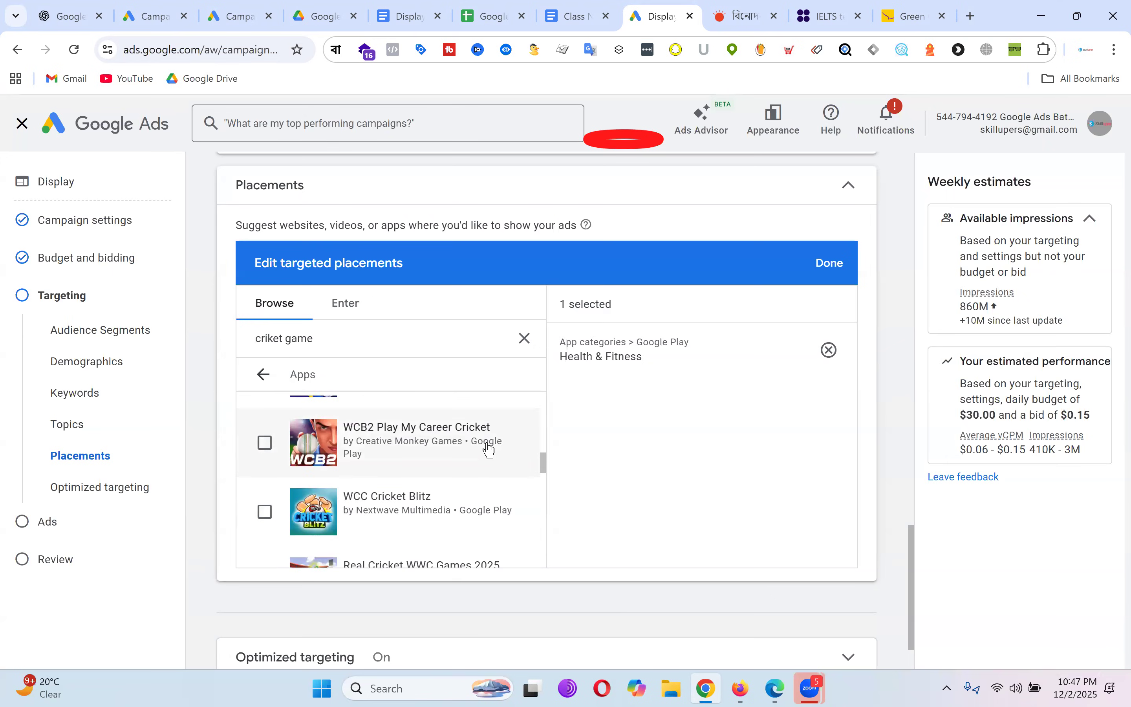
pyautogui.scroll(-1, 486, 457)
pyautogui.scroll(-3, 487, 457)
pyautogui.scroll(1, 468, 454)
pyautogui.scroll(2, 447, 447)
pyautogui.scroll(-2, 421, 463)
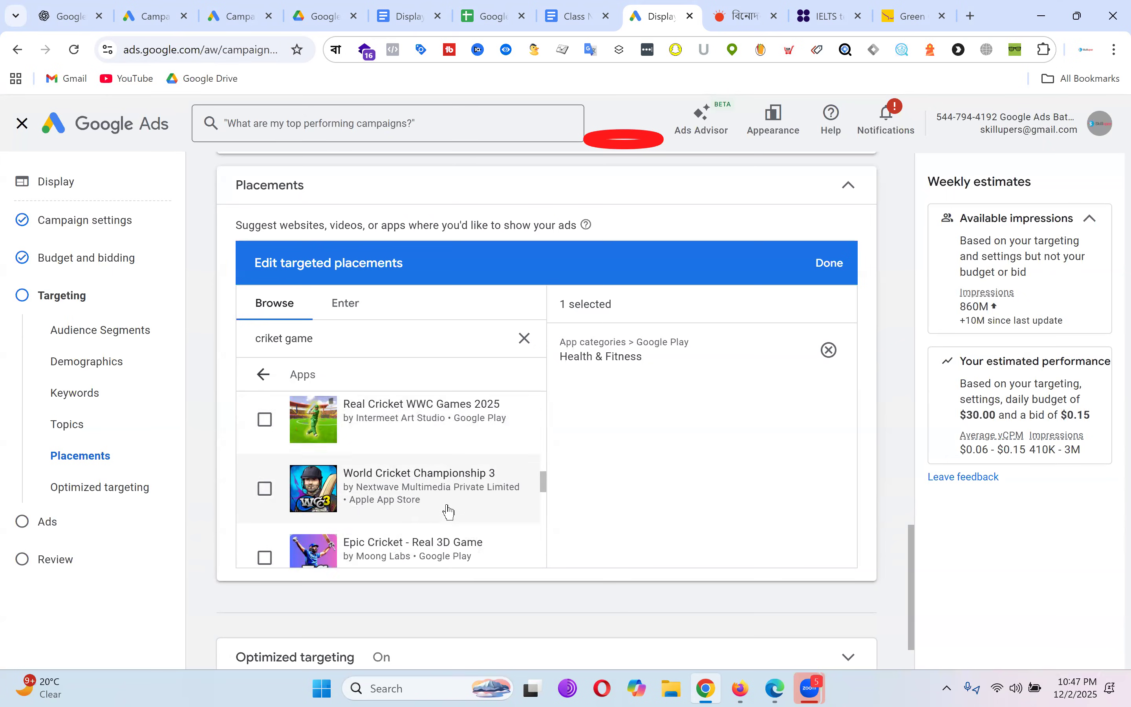
pyautogui.scroll(1, 449, 482)
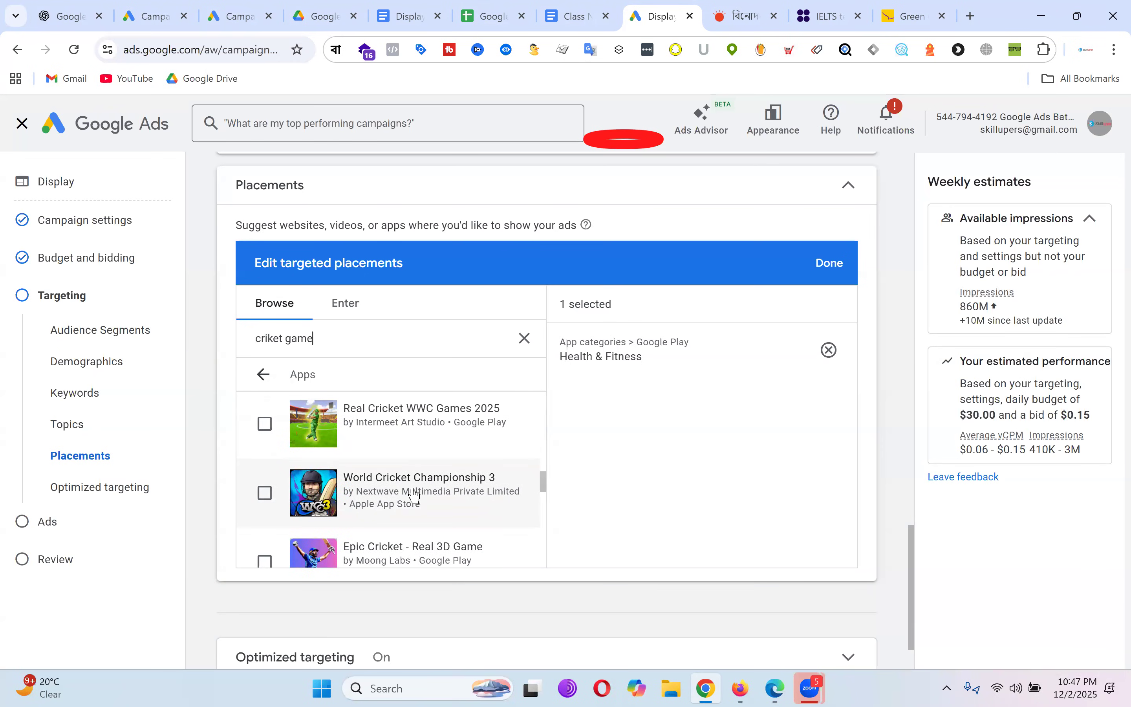
pyautogui.click(266, 495)
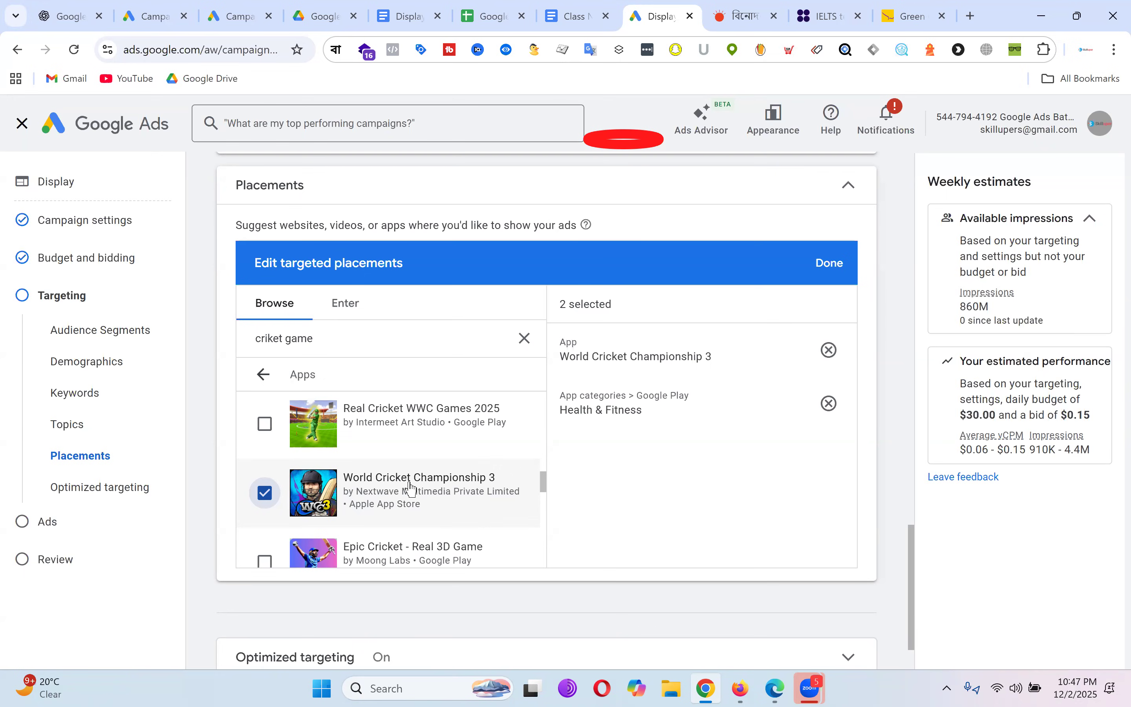
# Step: Examine the remaining cricket game apps offered as placements
pyautogui.scroll(-3, 420, 487)
pyautogui.scroll(10, 486, 463)
pyautogui.scroll(-6, 487, 468)
pyautogui.scroll(-6, 487, 530)
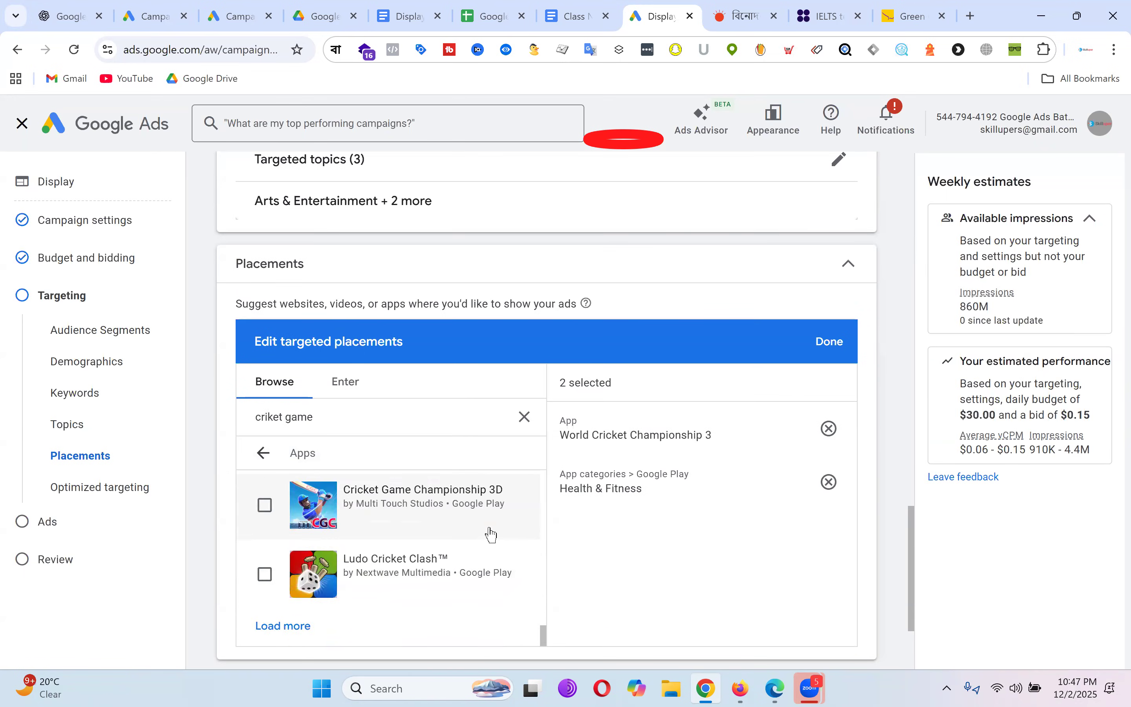
pyautogui.scroll(8, 491, 534)
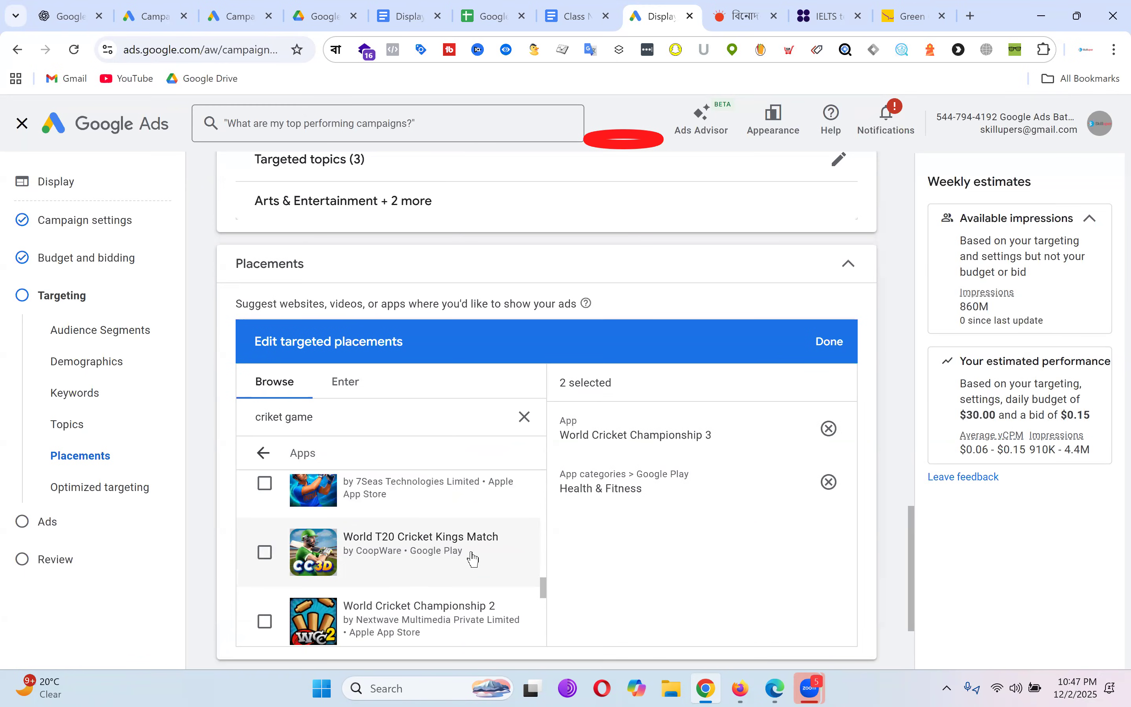
pyautogui.scroll(6, 473, 559)
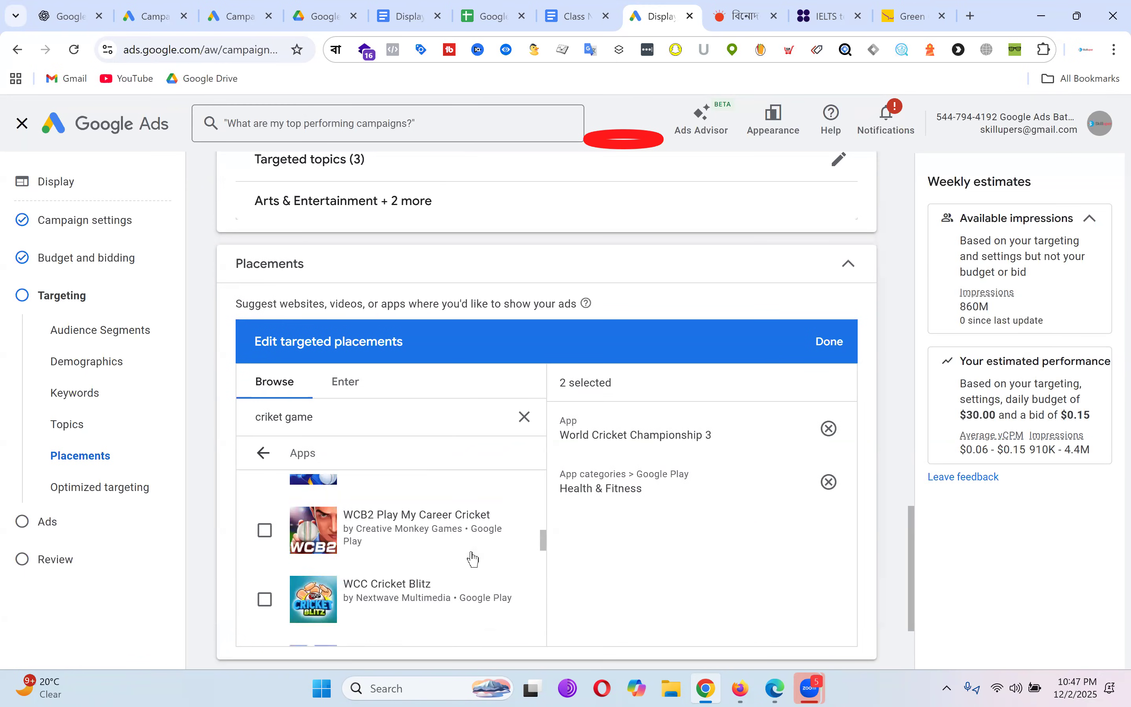
pyautogui.scroll(8, 473, 560)
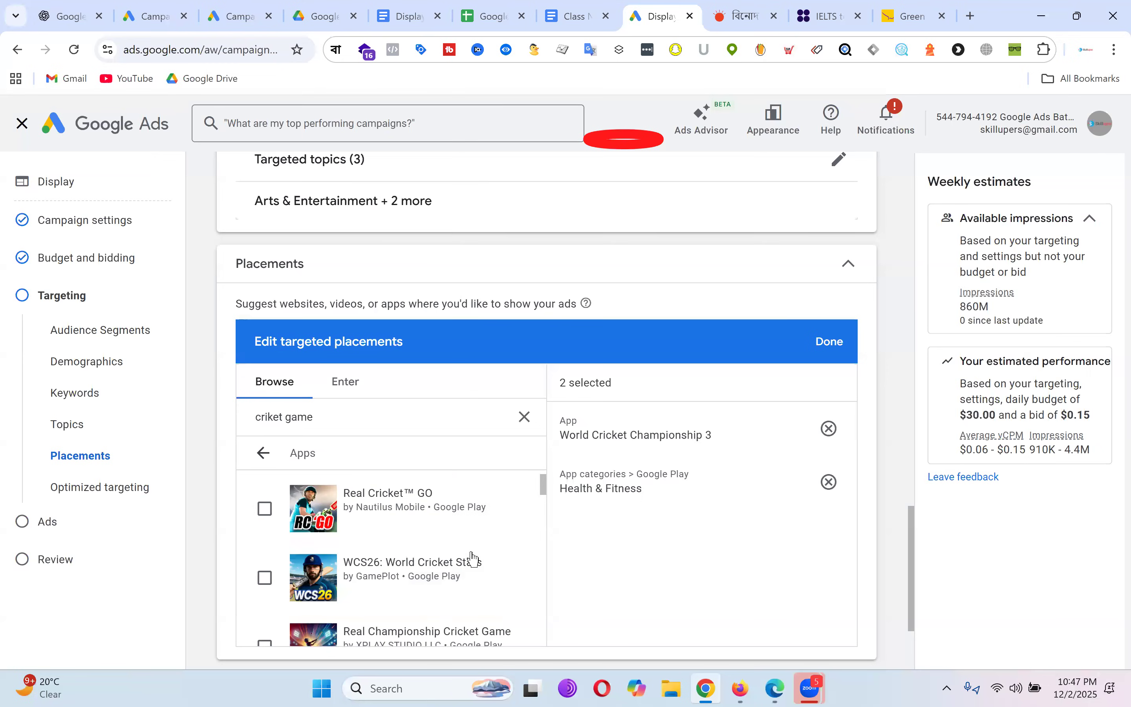
pyautogui.scroll(-4, 472, 551)
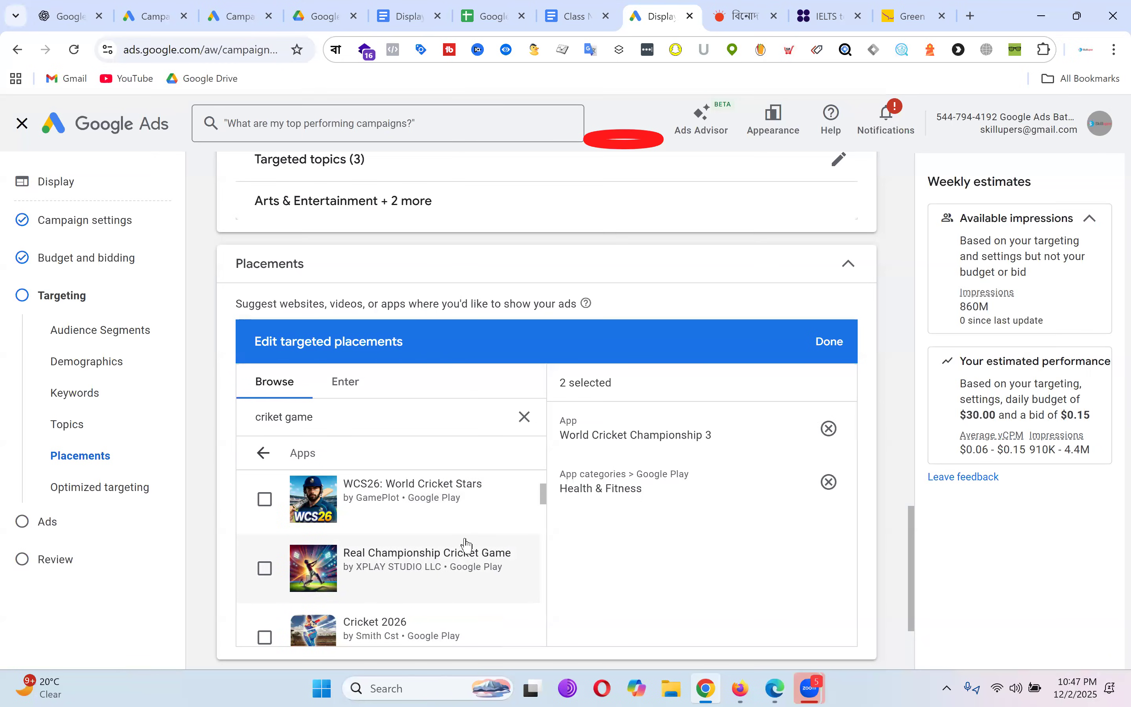
pyautogui.scroll(-3, 467, 545)
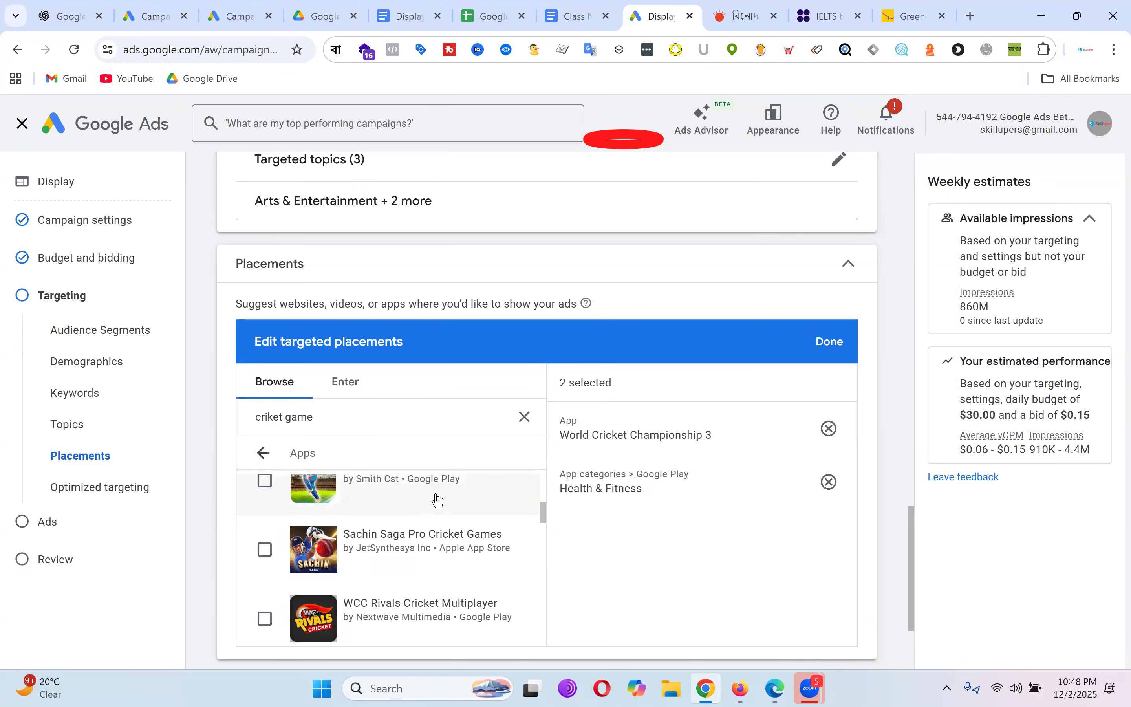
# Step: Examine the YouTube channels offered as placements for the same cricket game search
pyautogui.click(263, 454)
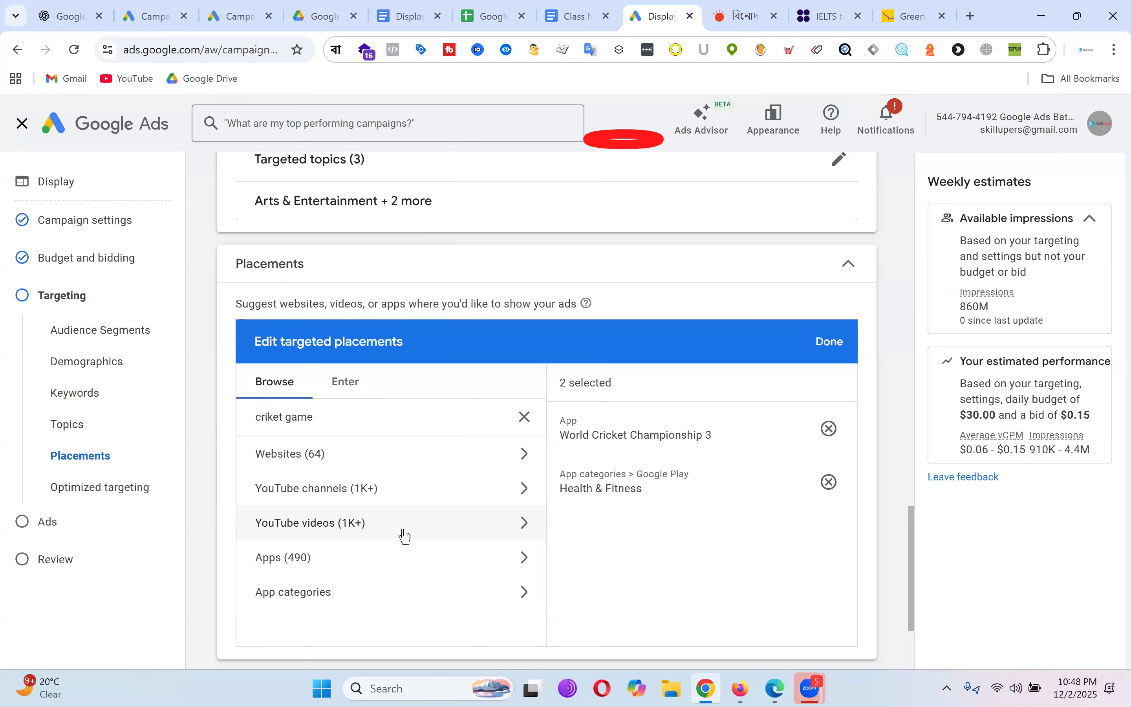
pyautogui.click(405, 492)
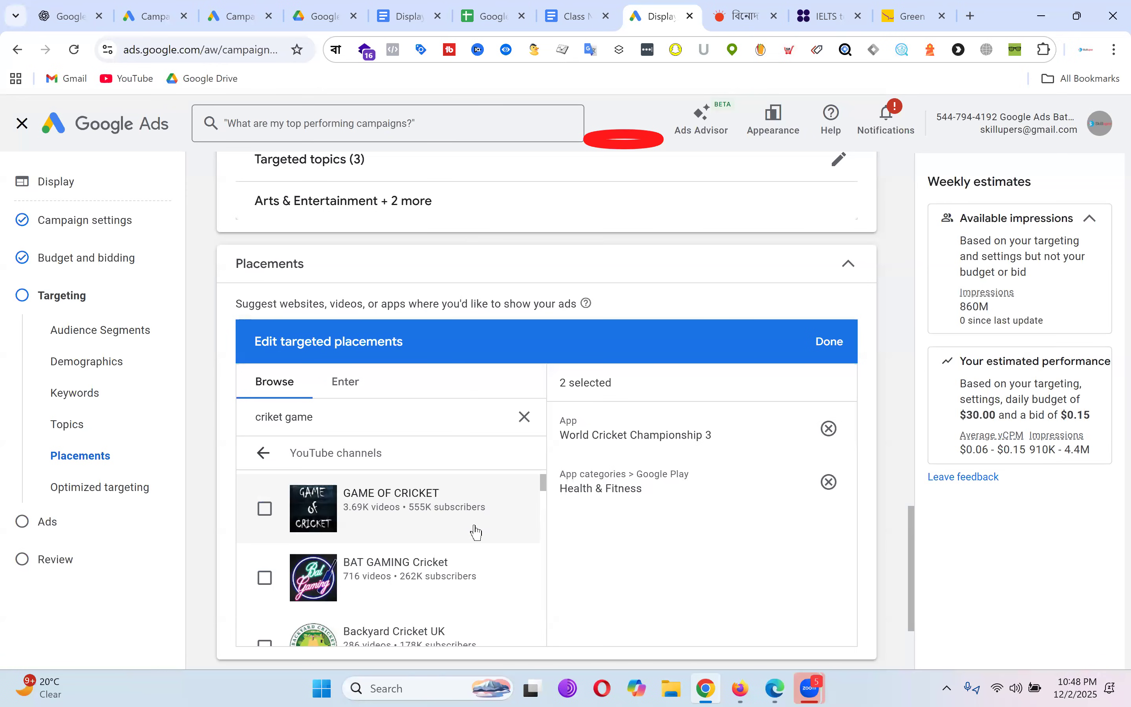
pyautogui.scroll(-3, 482, 533)
pyautogui.scroll(3, 453, 535)
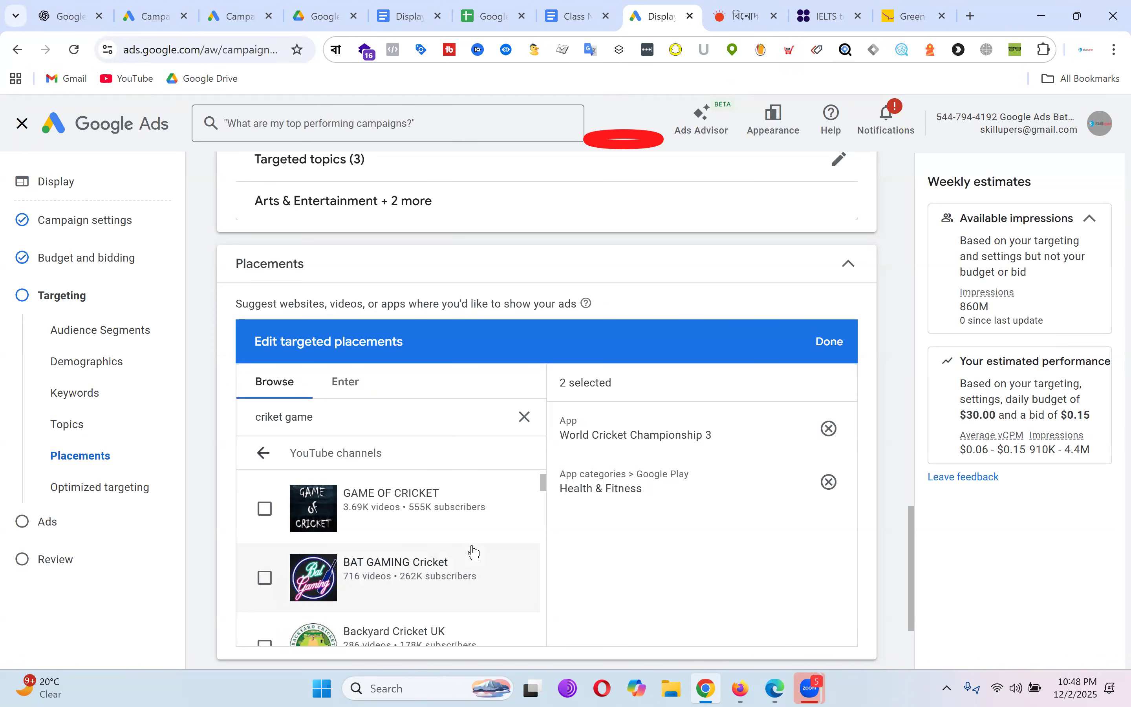
# Step: Search the YouTube channels for "sony aath", try the Sony AATH channel as a placement and deselect it
pyautogui.moveTo(225, 420); pyautogui.dragTo(171, 418)
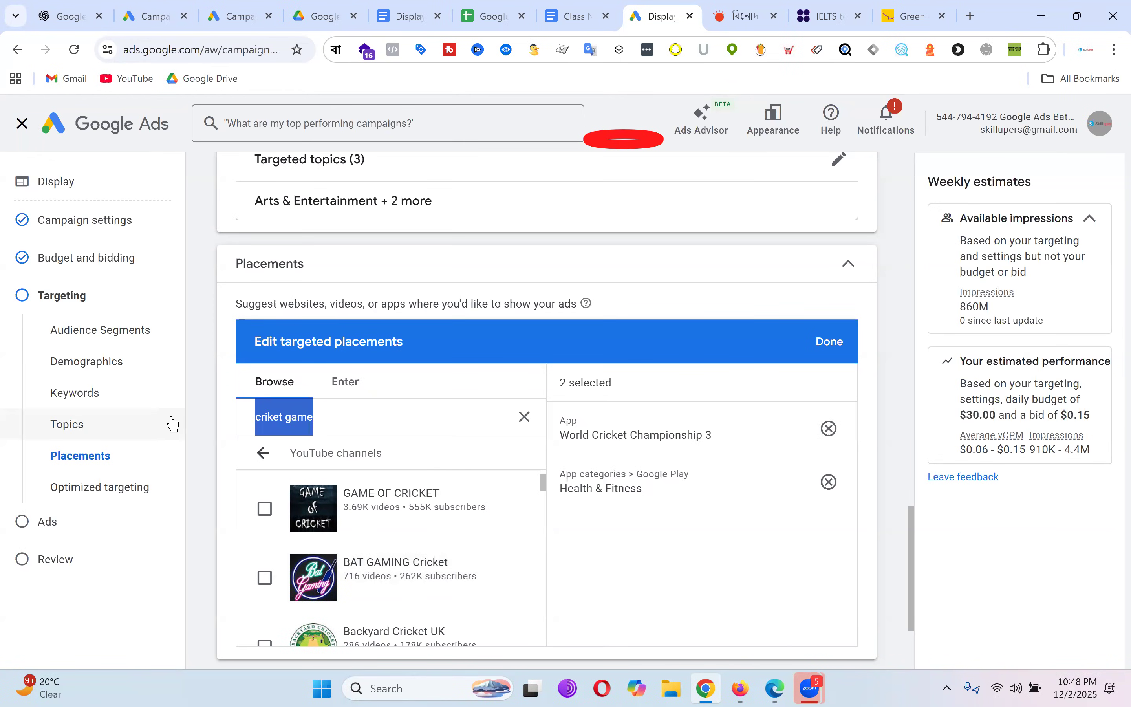
pyautogui.write('sony aa')
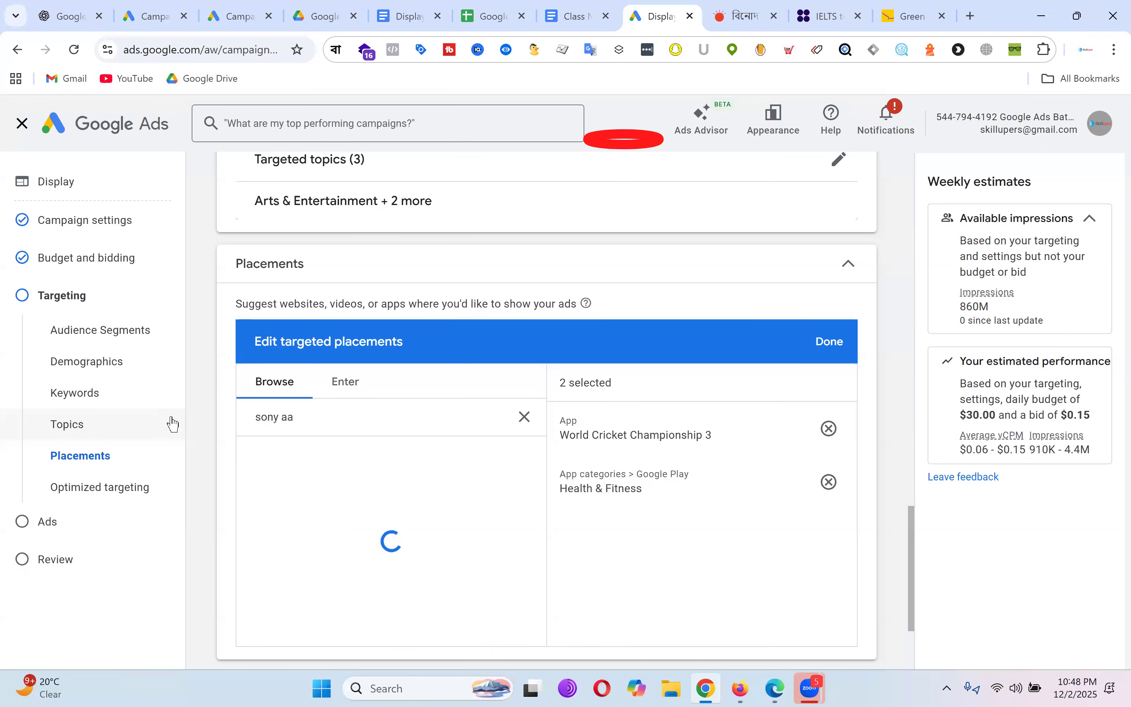
pyautogui.write('th')
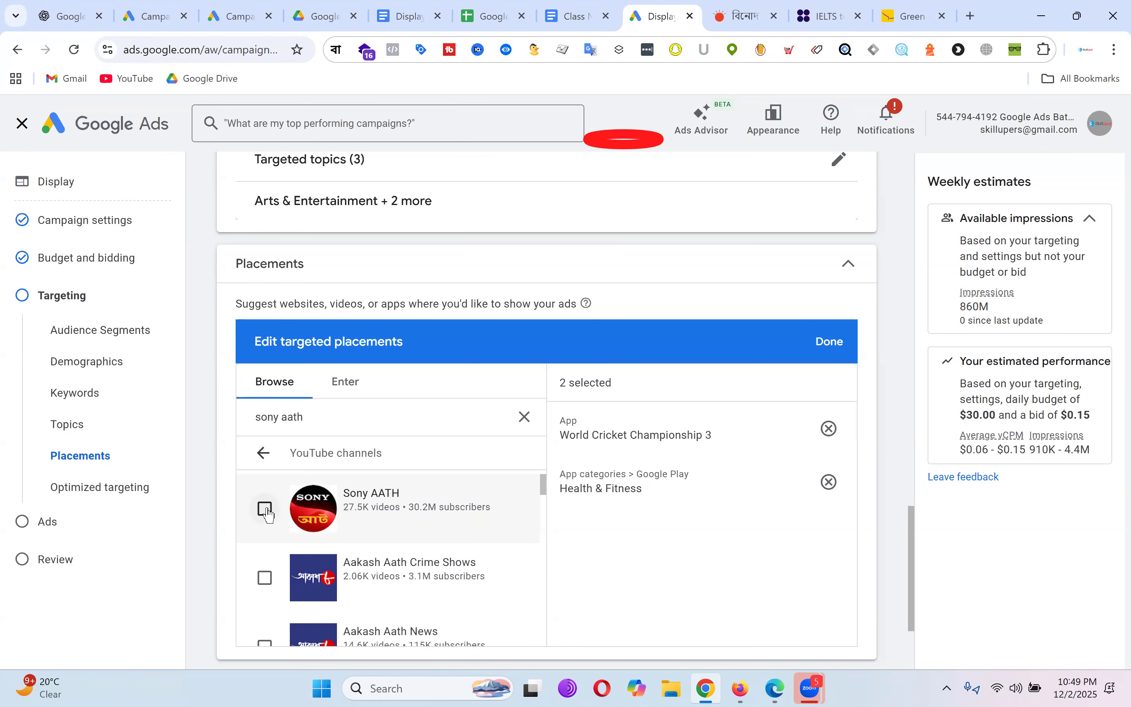
pyautogui.click(266, 510)
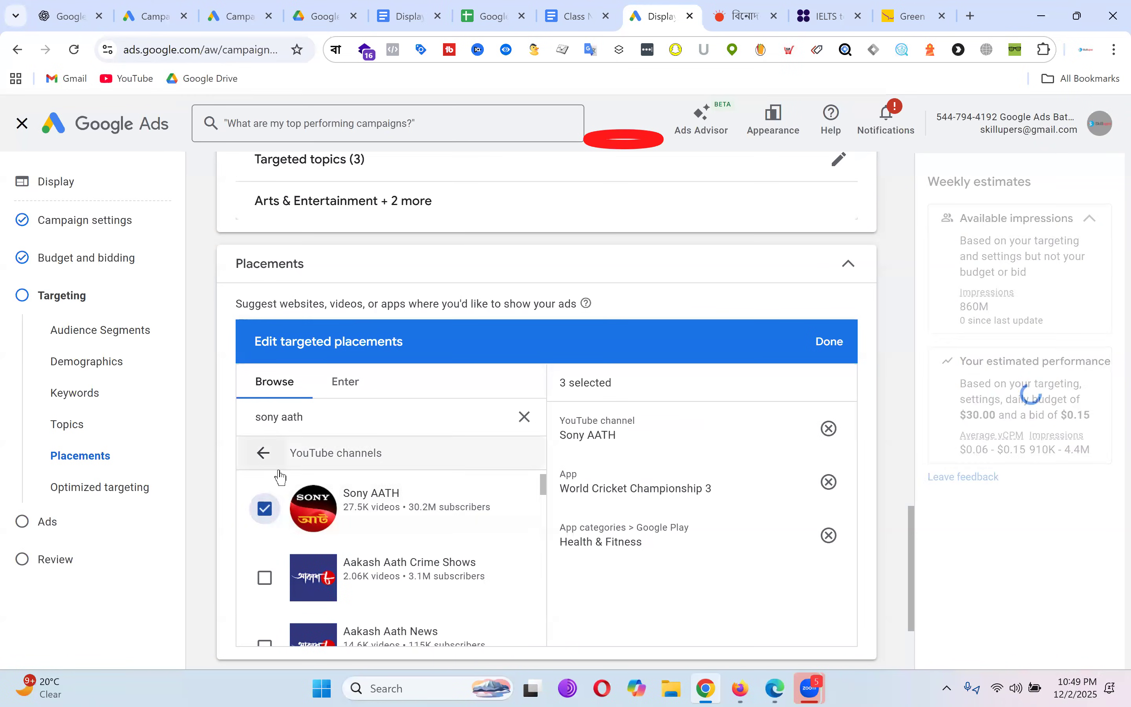
pyautogui.click(265, 509)
# Step: Try the Gopal Bhar Episode 1210 video from the YouTube video results as a placement and deselect it
pyautogui.click(263, 454)
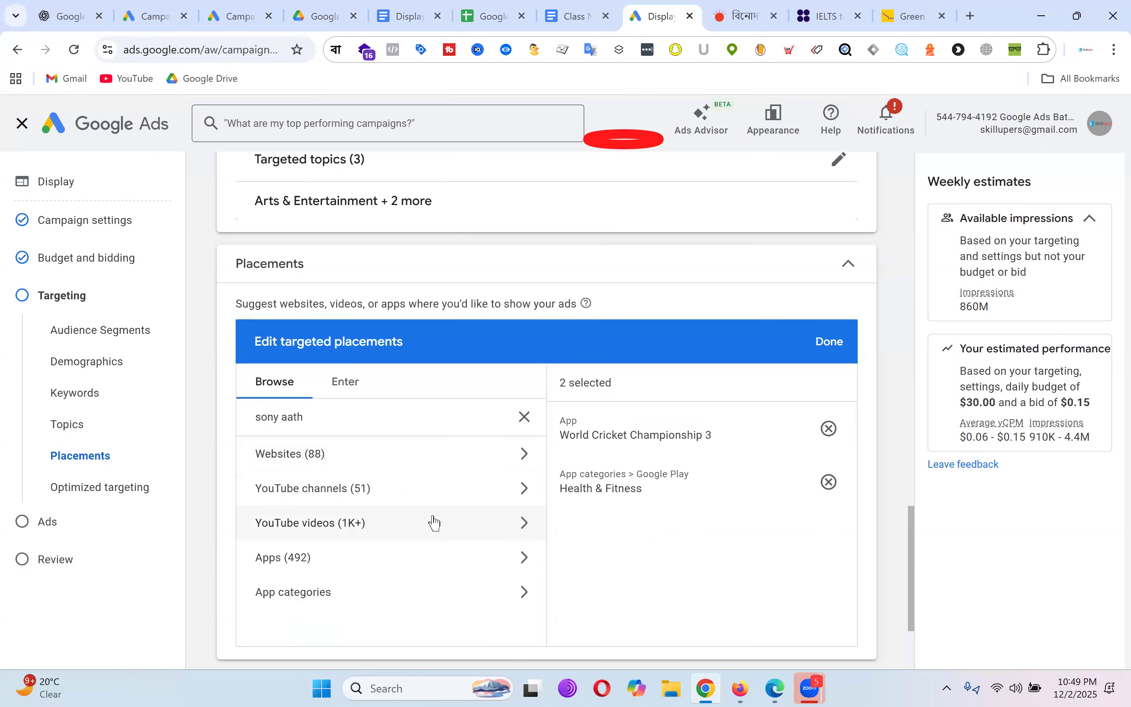
pyautogui.click(391, 523)
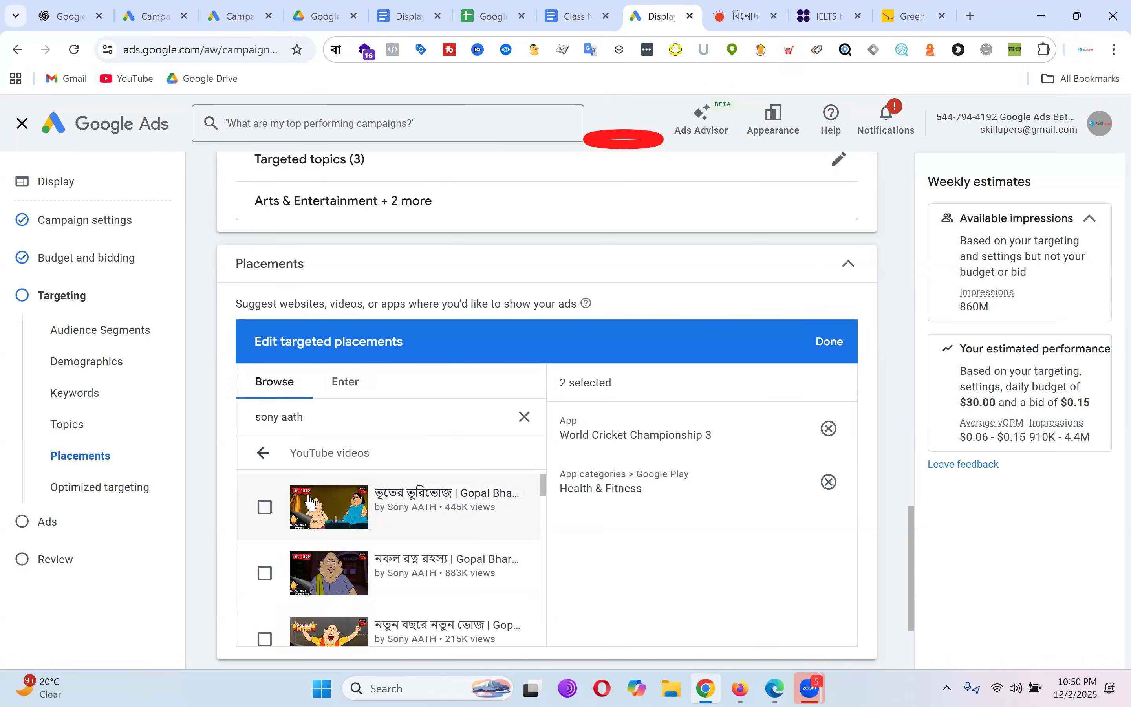
pyautogui.click(266, 508)
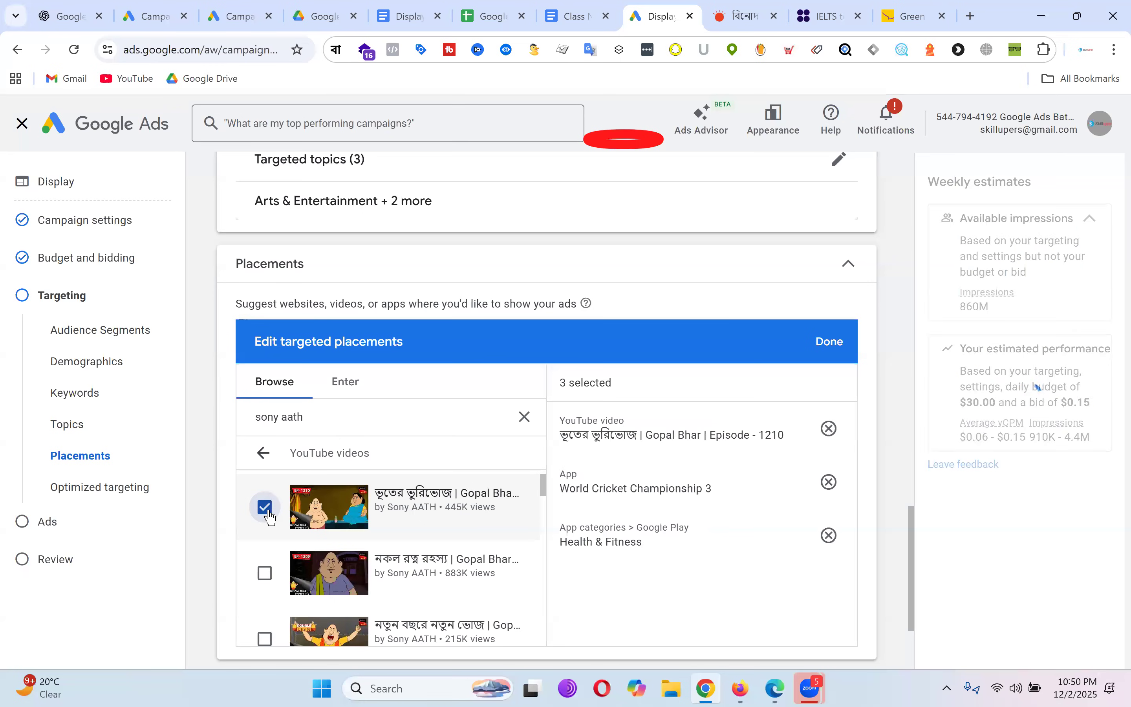
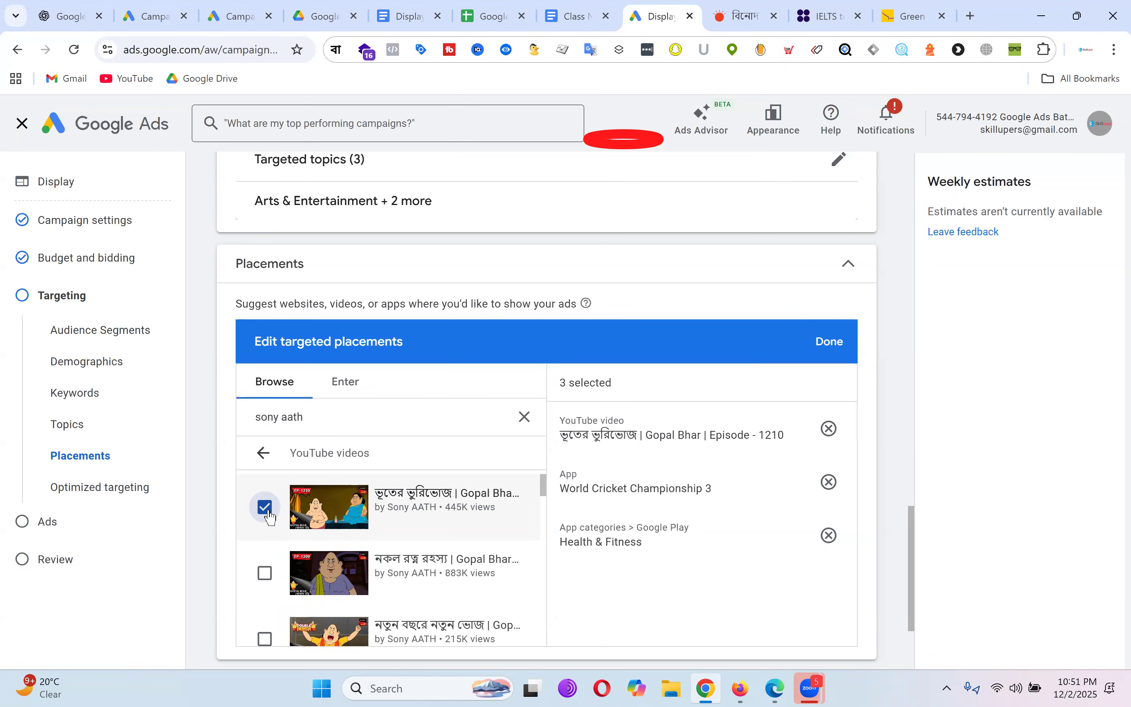
pyautogui.click(270, 516)
pyautogui.click(264, 453)
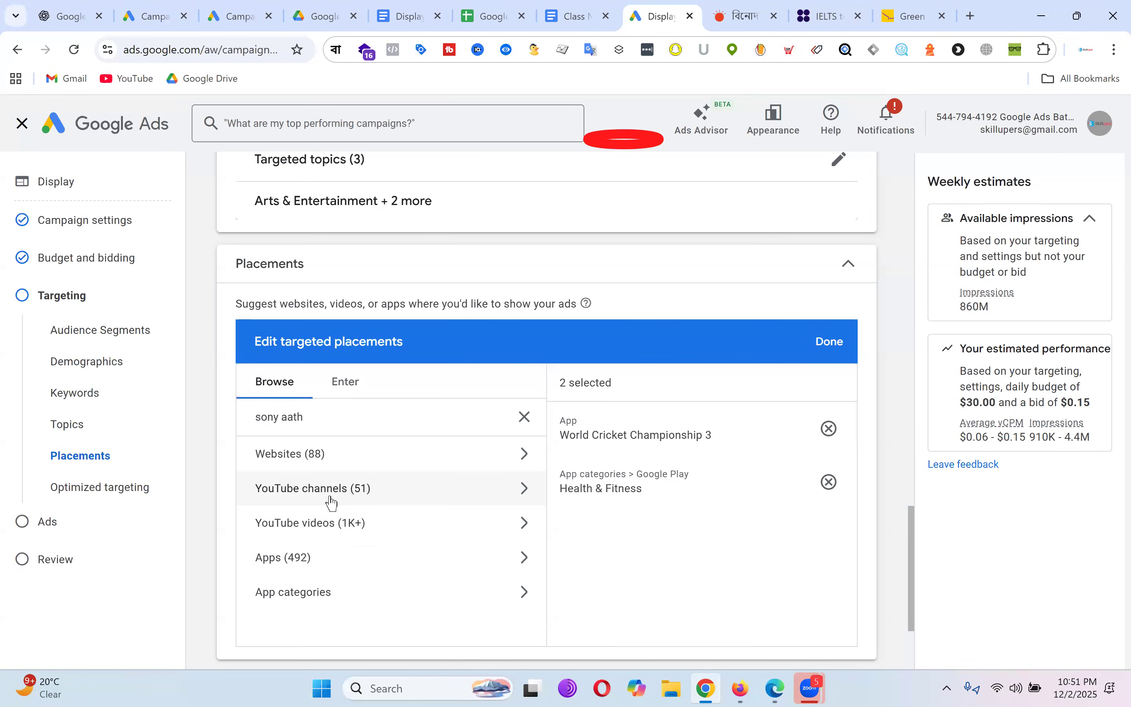
pyautogui.click(525, 417)
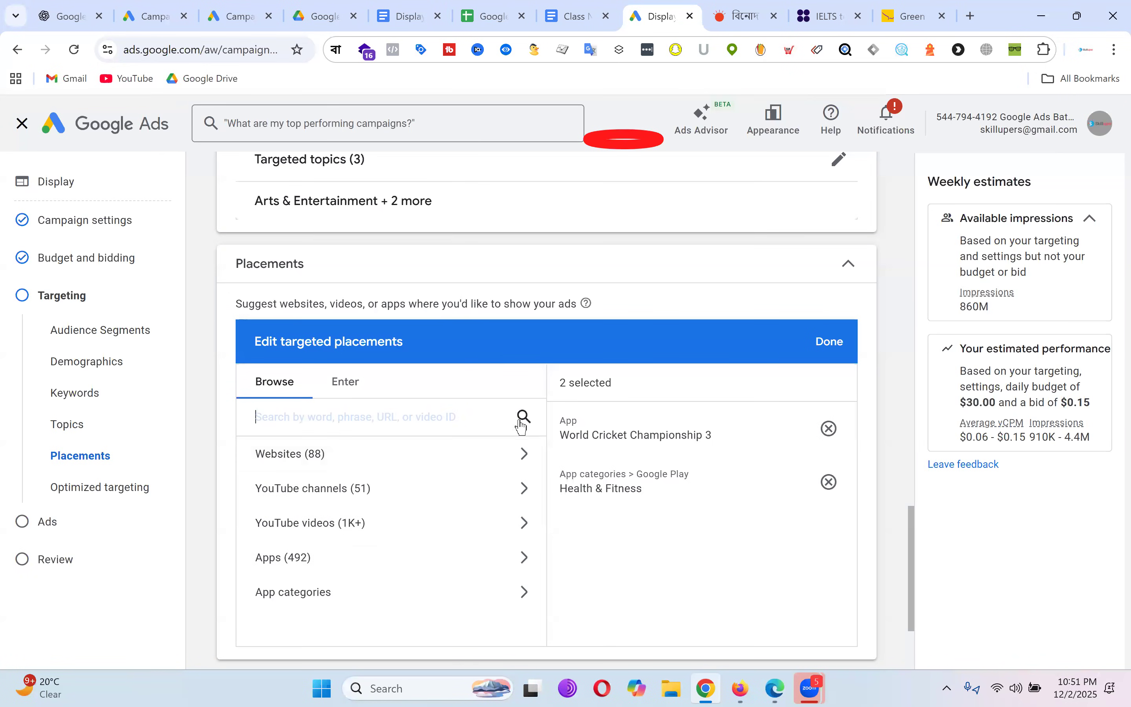
pyautogui.click(400, 462)
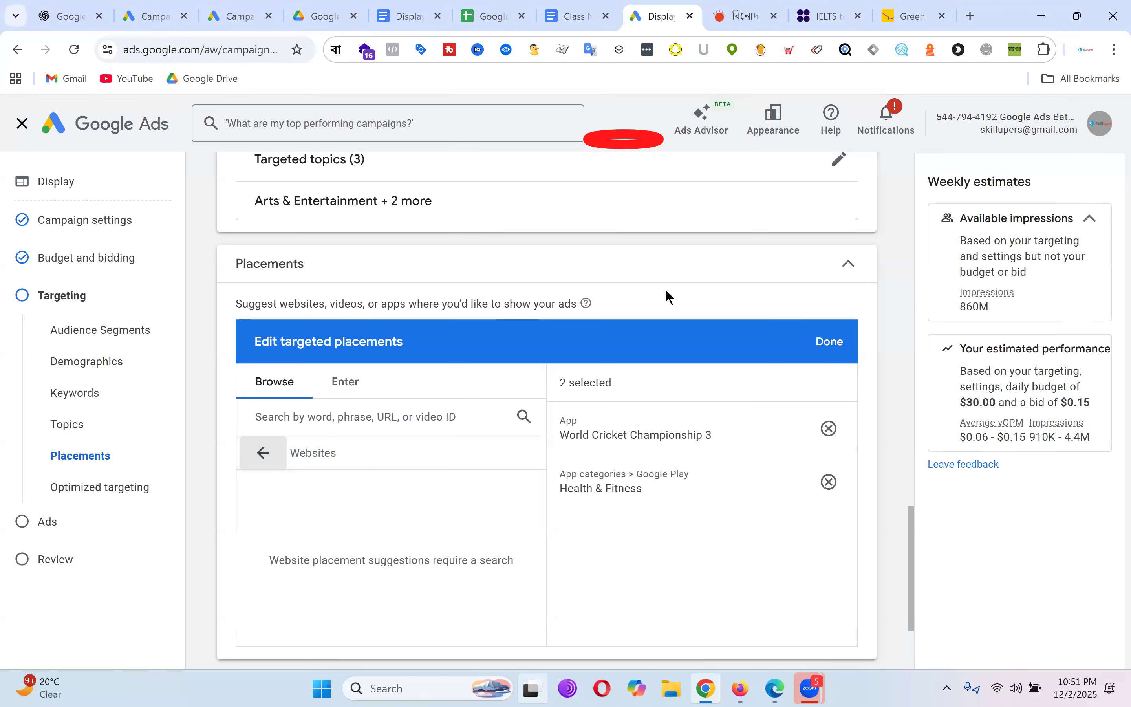
pyautogui.click(754, 6)
pyautogui.click(203, 46)
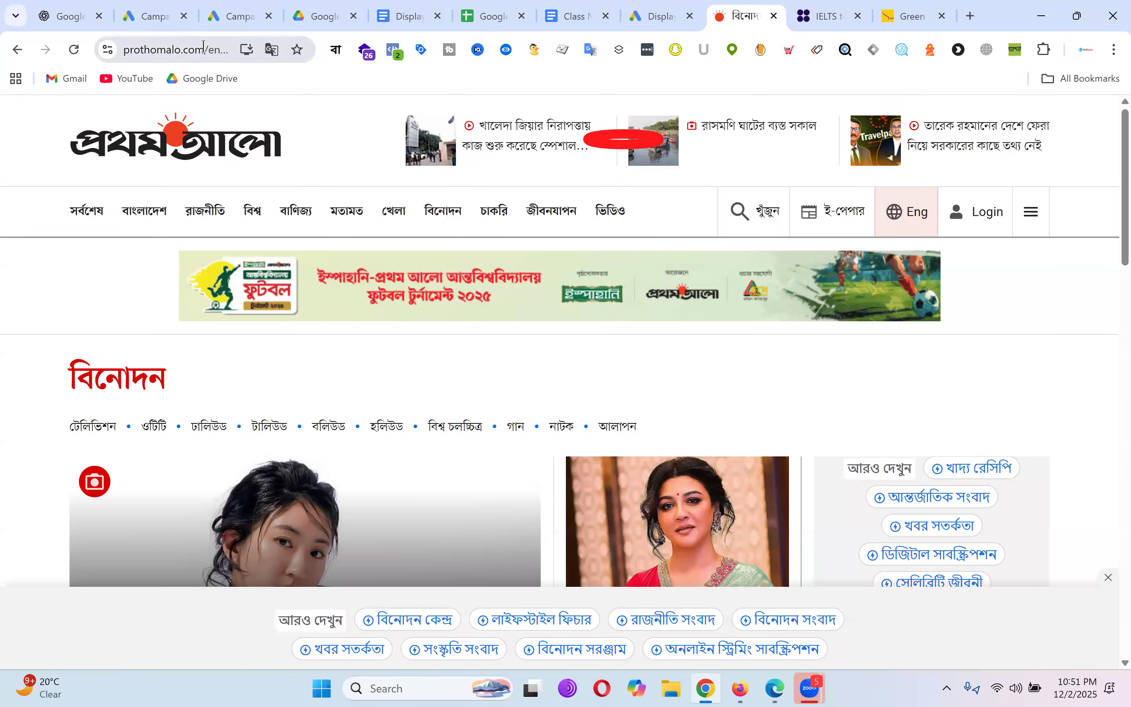
pyautogui.click(669, 15)
pyautogui.click(354, 415)
pyautogui.write('https://www.prothomalo.com/')
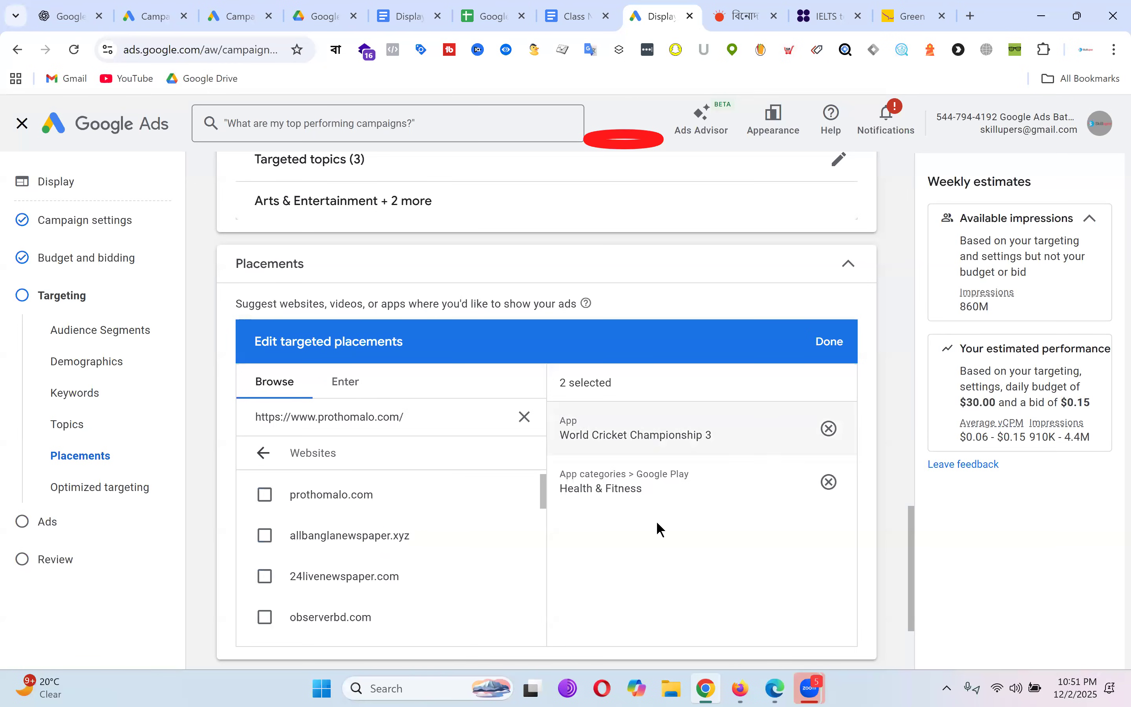
# Step: Add prothomalo.com as a website placement and remove the World Cricket Championship 3 app and the Health & Fitness category from the selection
pyautogui.click(265, 495)
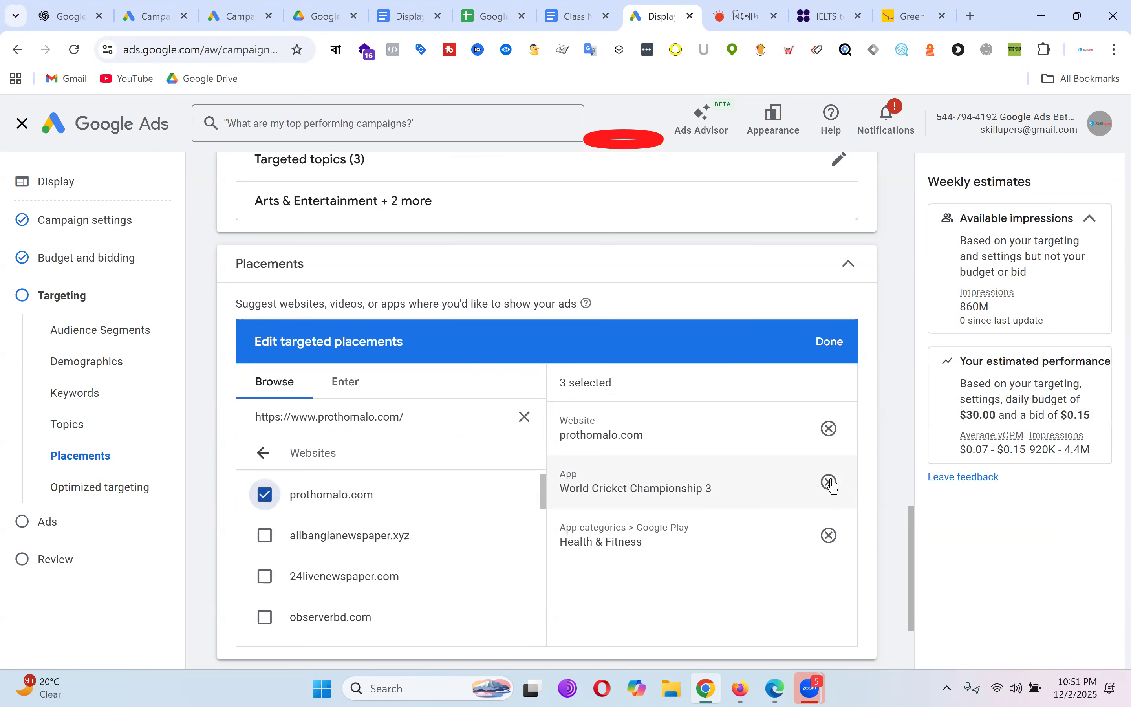
pyautogui.click(829, 482)
pyautogui.click(829, 482)
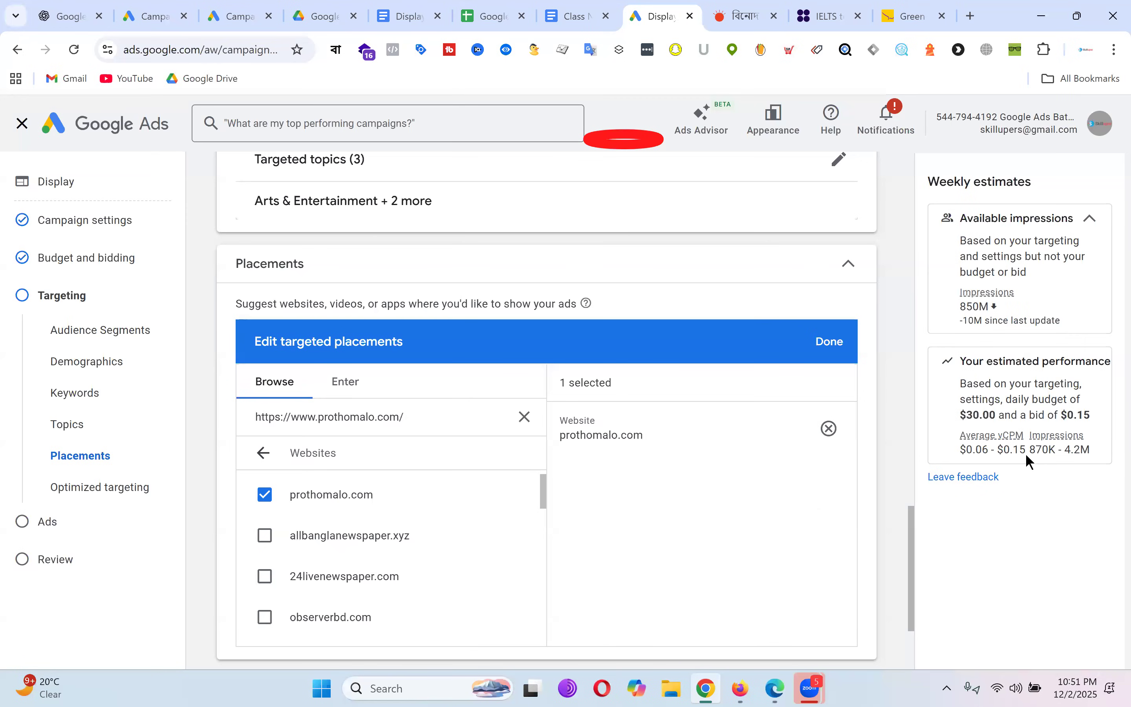
pyautogui.moveTo(1030, 452); pyautogui.dragTo(1094, 451)
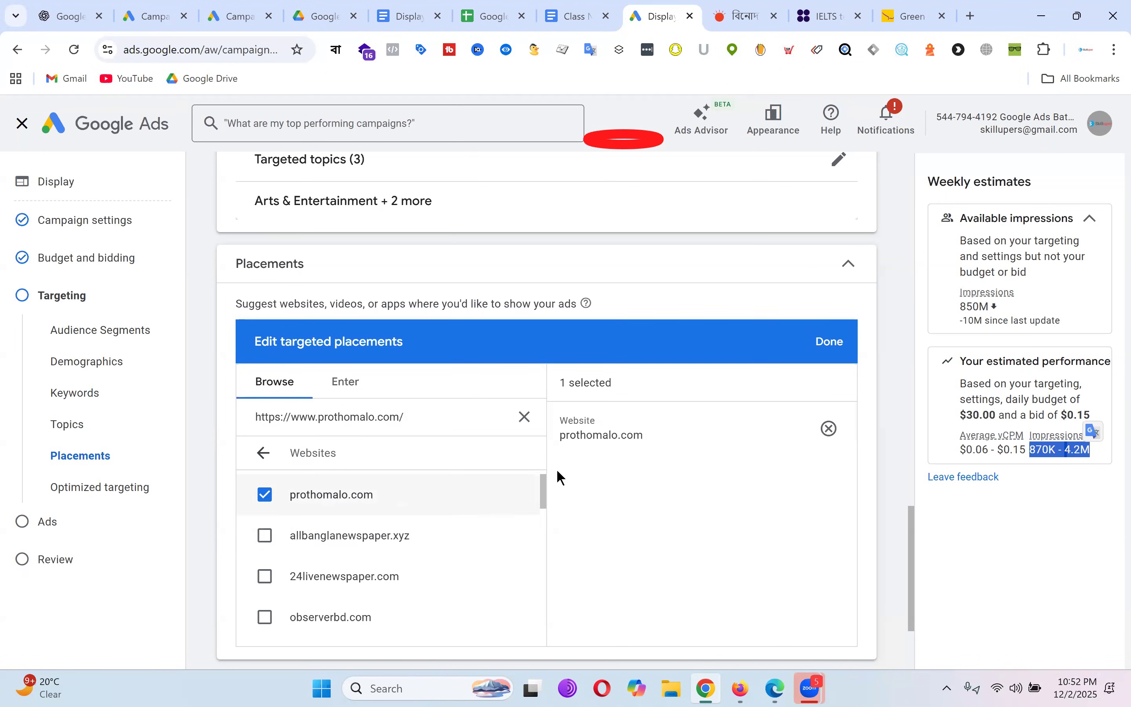
# Step: Examine the open Prothom Alo news site for the places where display ads can run, and return to the campaign setup
pyautogui.click(785, 14)
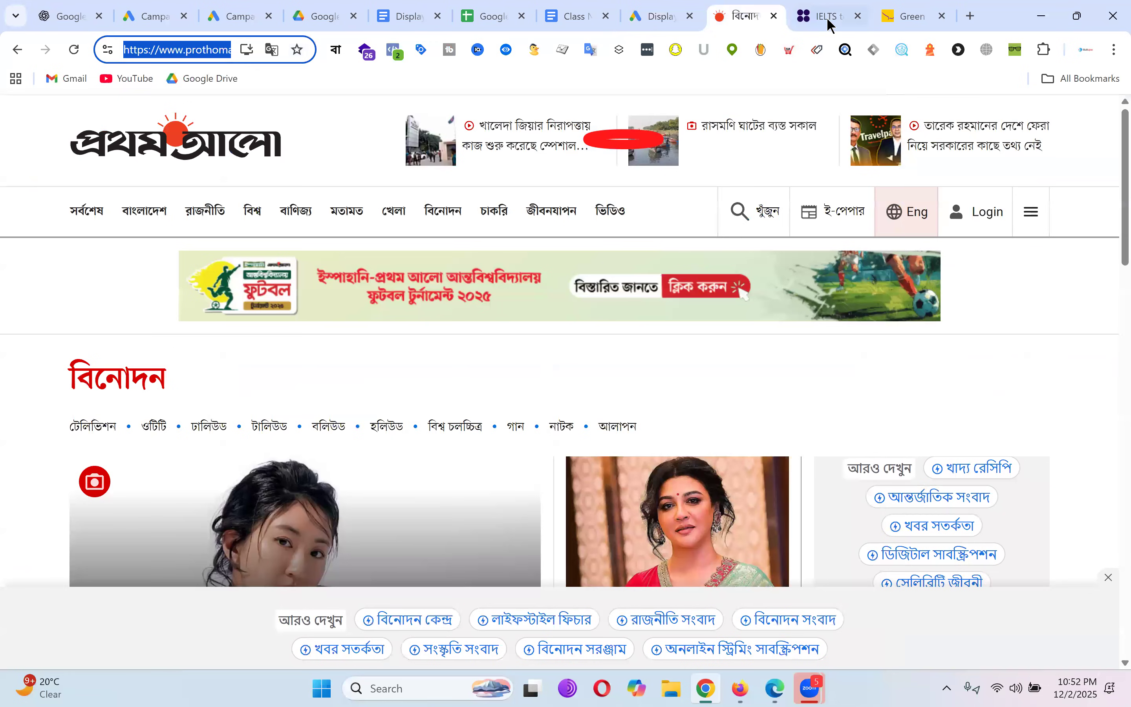
pyautogui.scroll(-6, 1011, 421)
pyautogui.scroll(-10, 1011, 421)
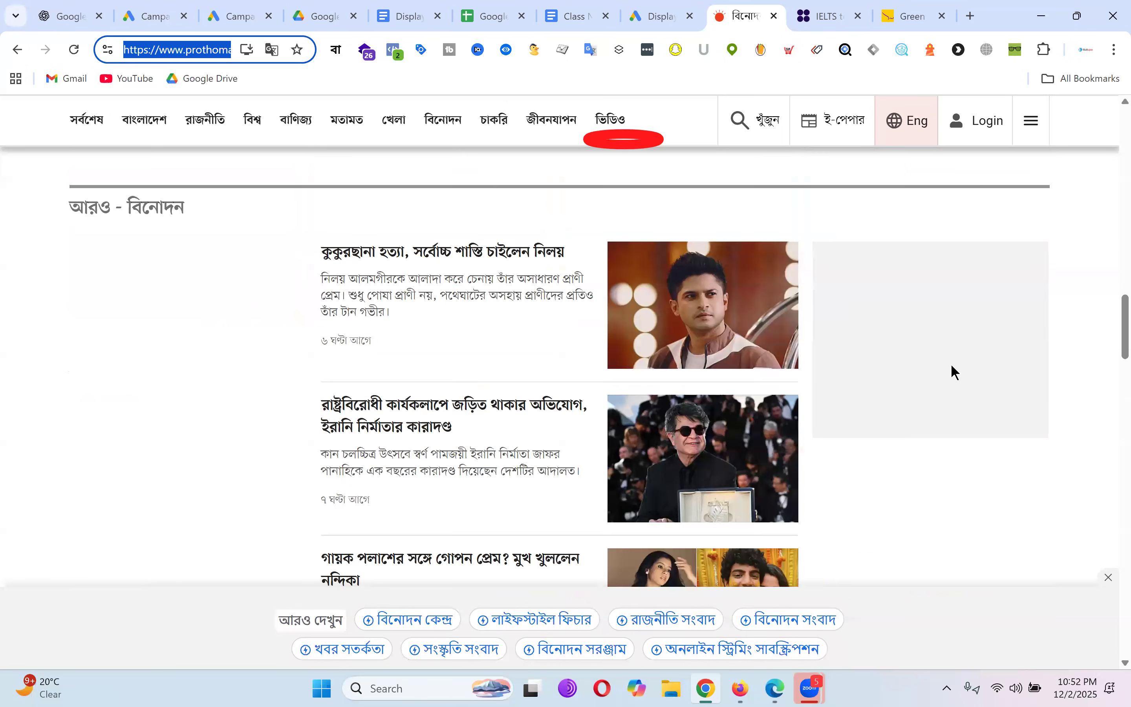
pyautogui.scroll(-6, 952, 374)
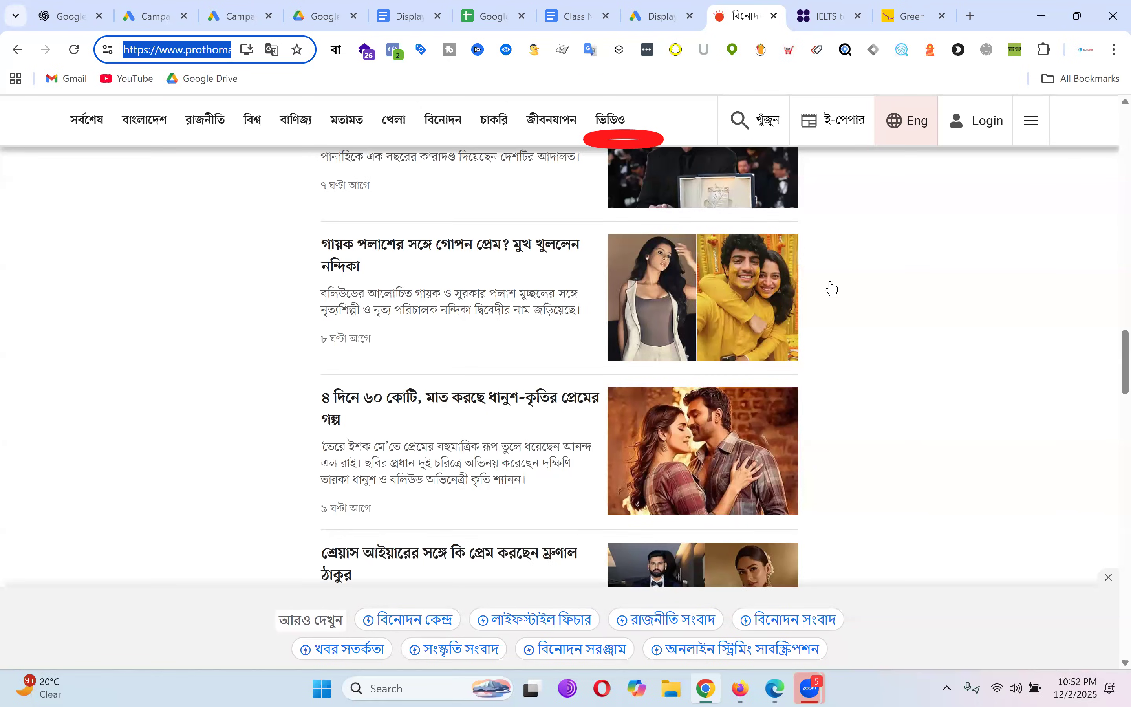
pyautogui.hotkey('ctrl', 'shift', 'Tab')
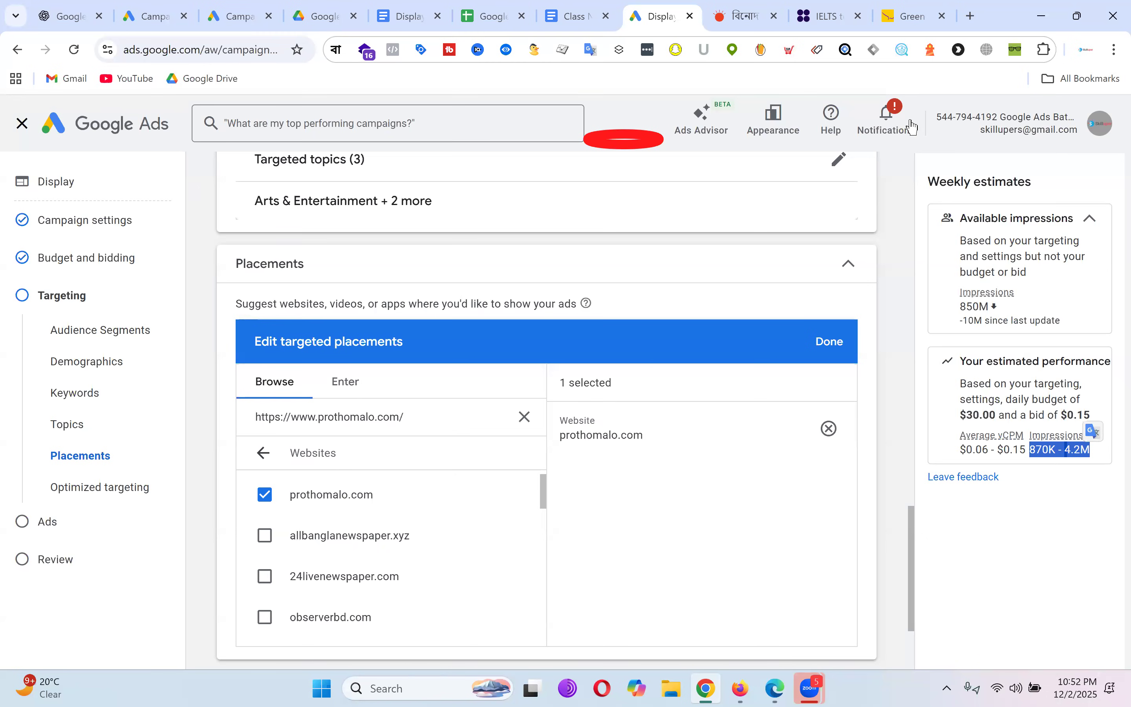
pyautogui.click(746, 15)
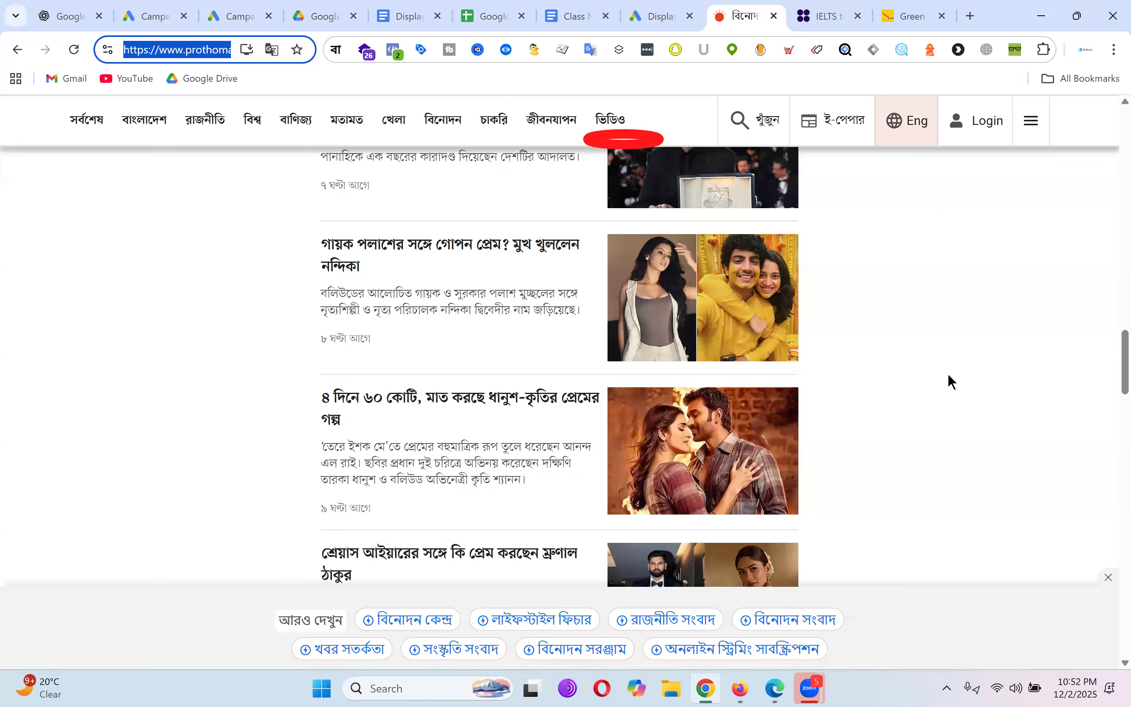
pyautogui.scroll(15, 950, 376)
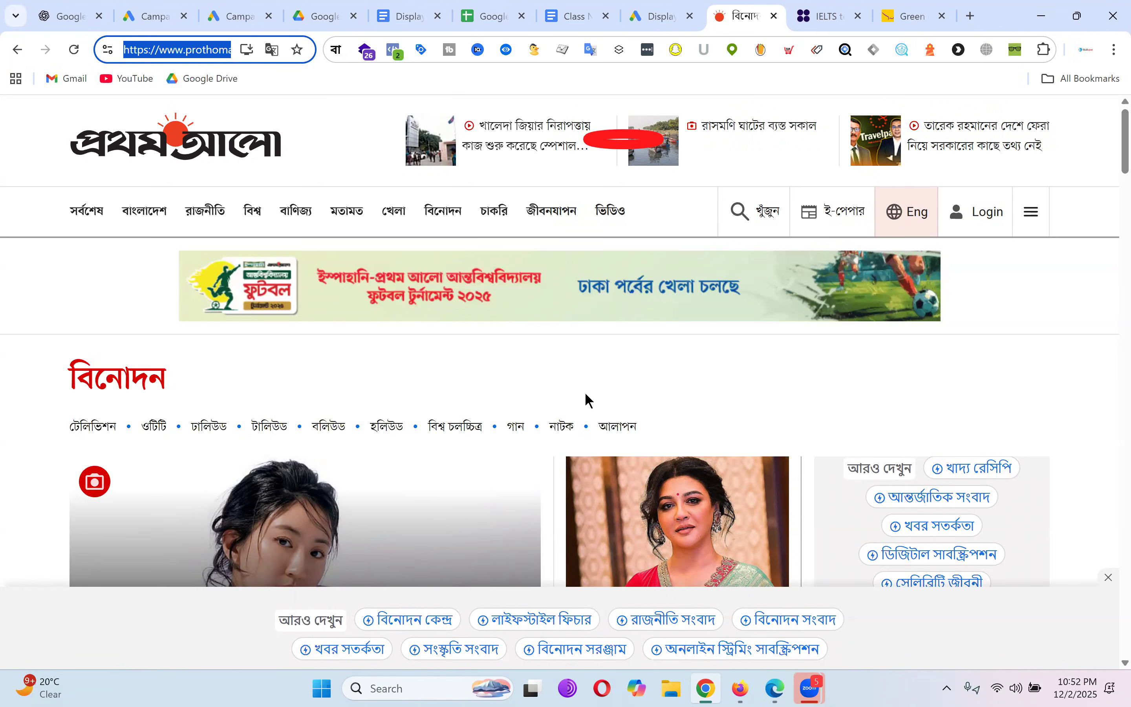
pyautogui.click(662, 14)
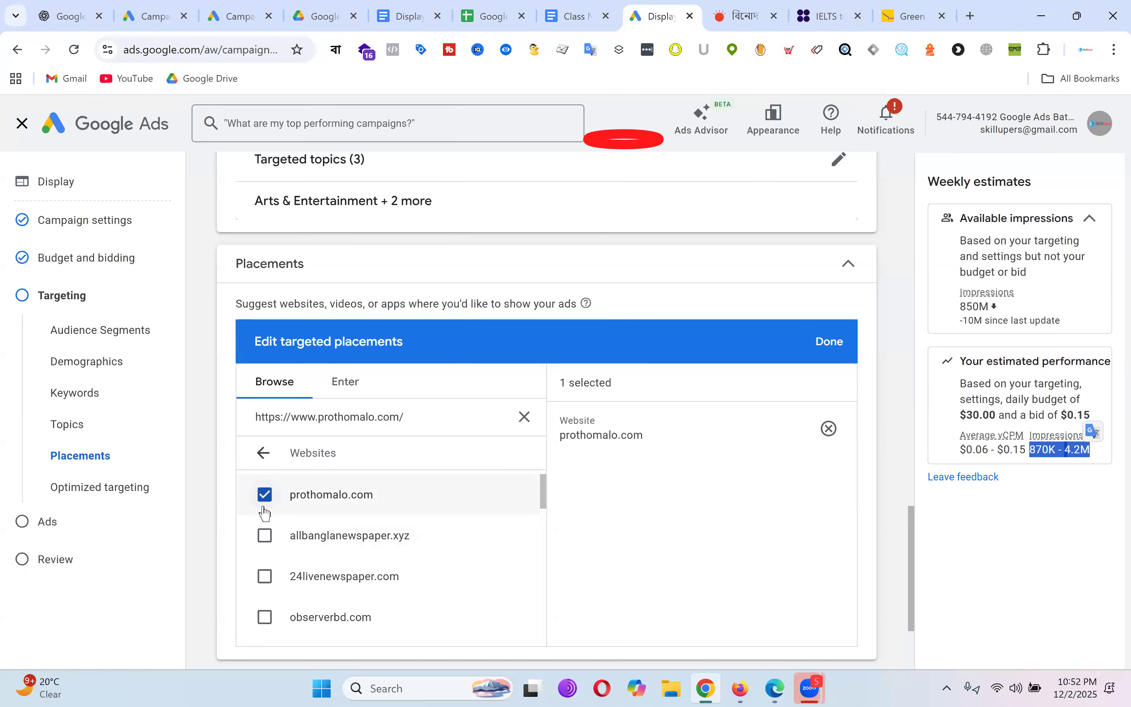
# Step: Look through the other suggested websites and finish editing the placements with only prothomalo.com targeted
pyautogui.scroll(-8, 491, 538)
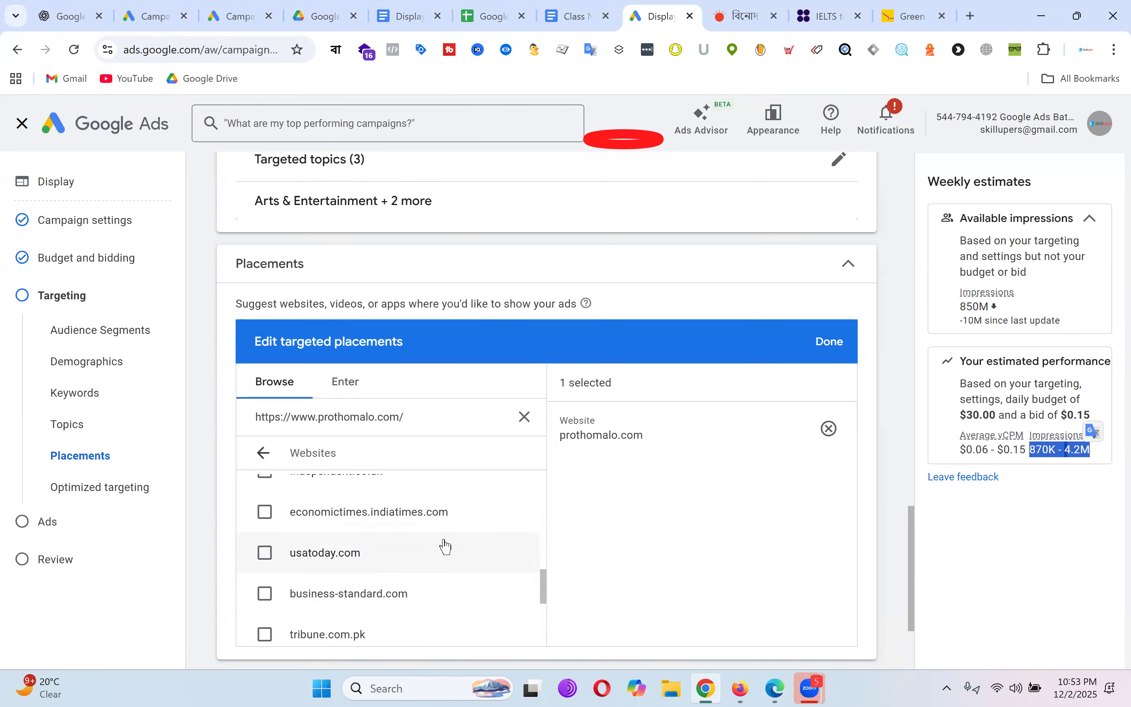
pyautogui.scroll(-5, 447, 546)
pyautogui.scroll(-2, 467, 493)
pyautogui.scroll(10, 467, 495)
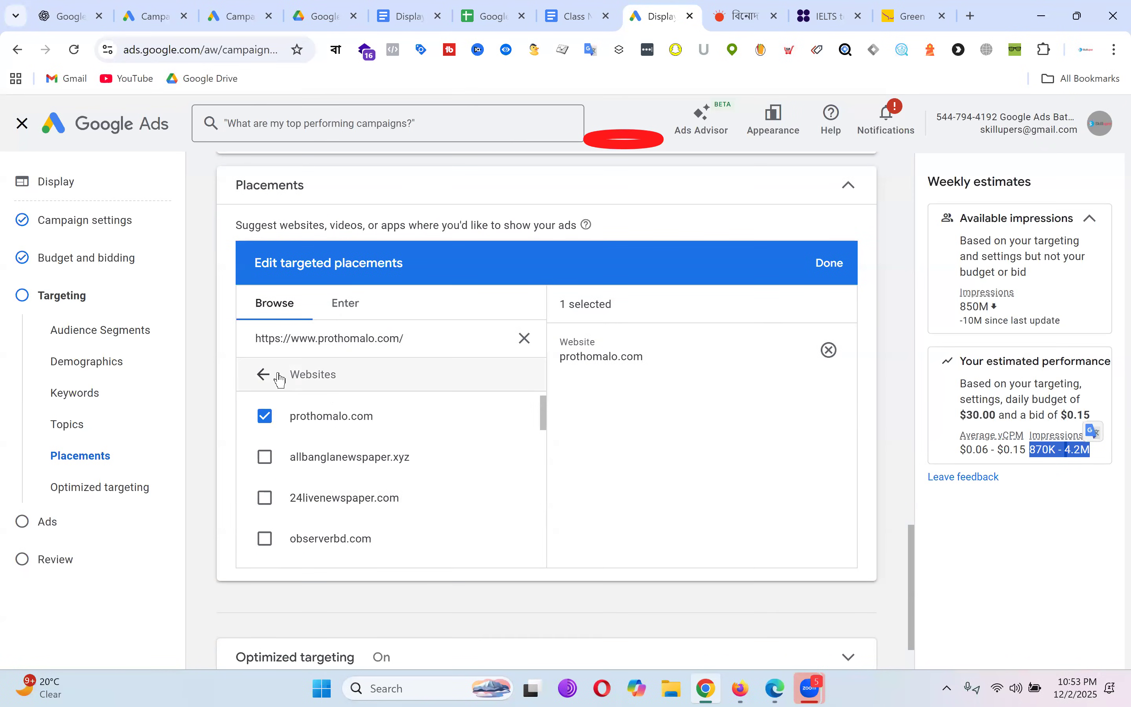
pyautogui.click(261, 375)
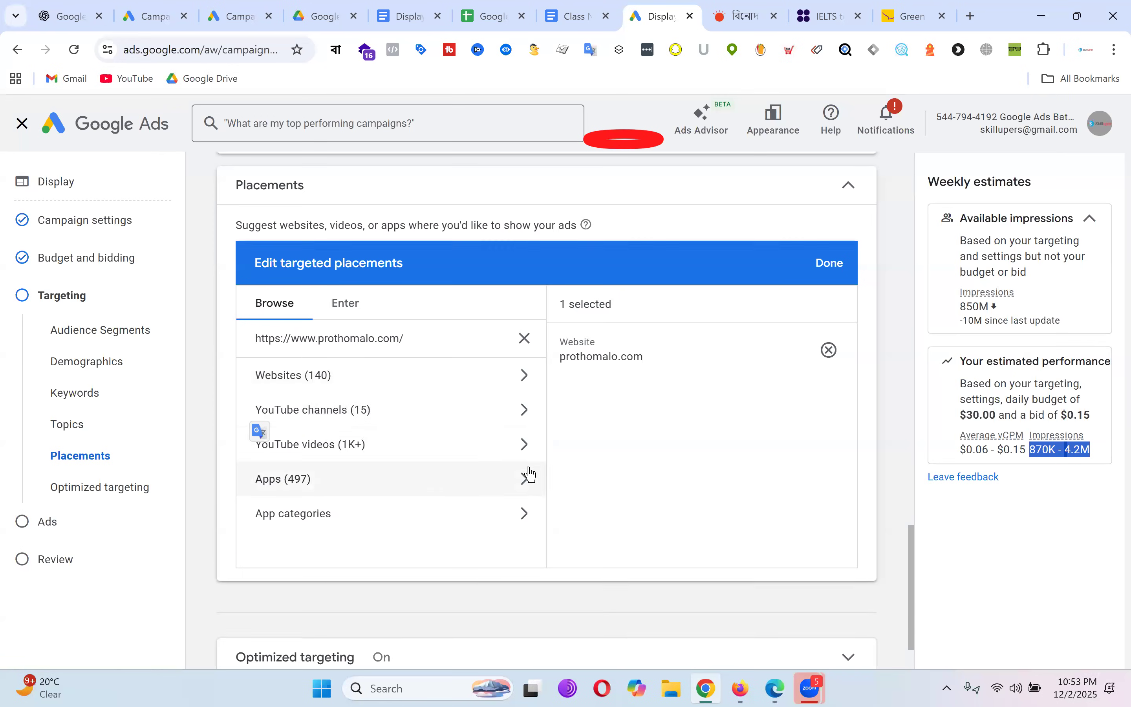
pyautogui.scroll(3, 531, 475)
pyautogui.click(831, 428)
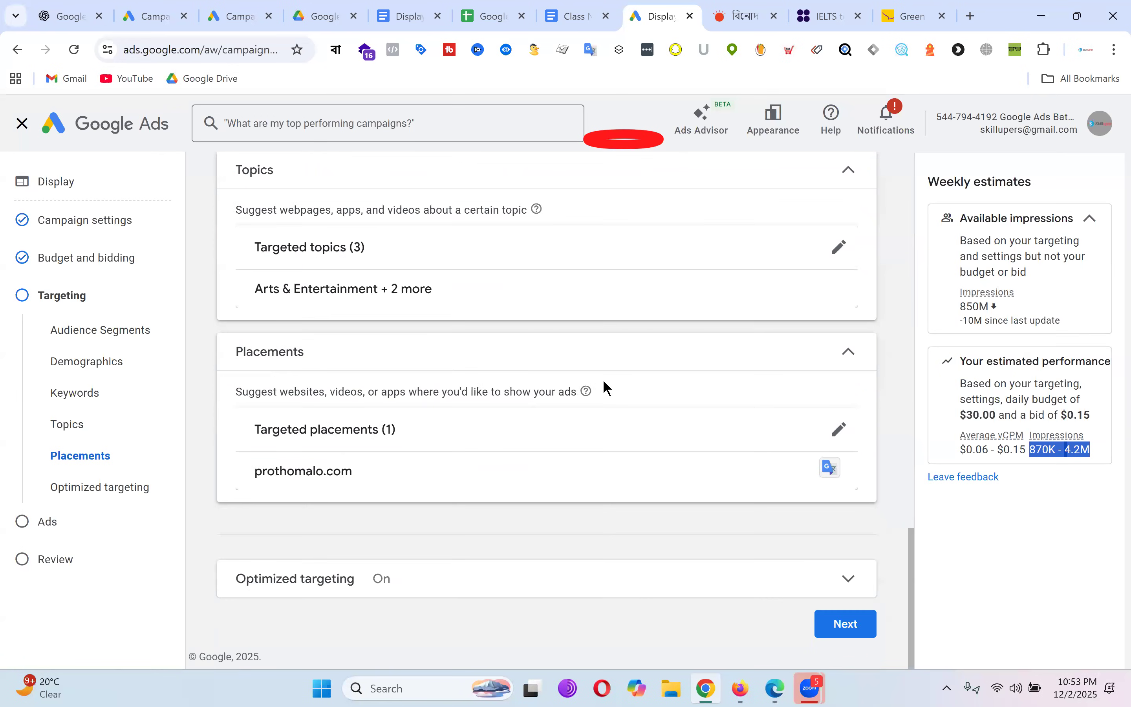
# Step: Open the targeted audience segments for editing and browse to the affinity segments based on interests and habits
pyautogui.scroll(15, 725, 423)
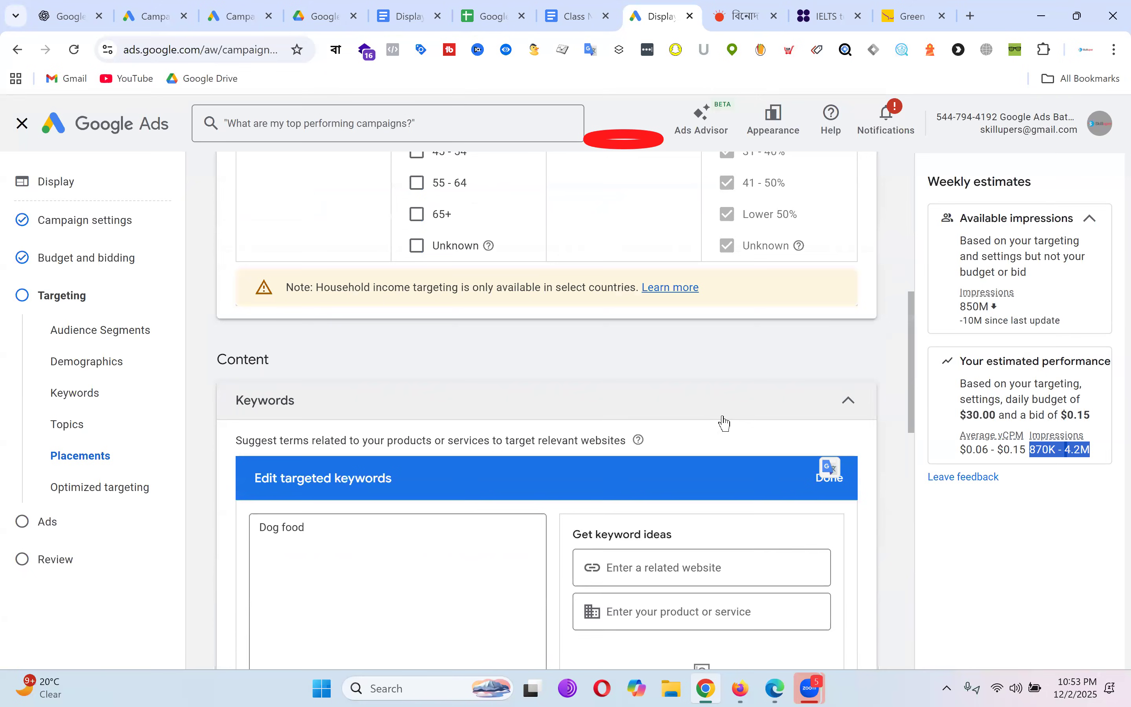
pyautogui.scroll(9, 778, 372)
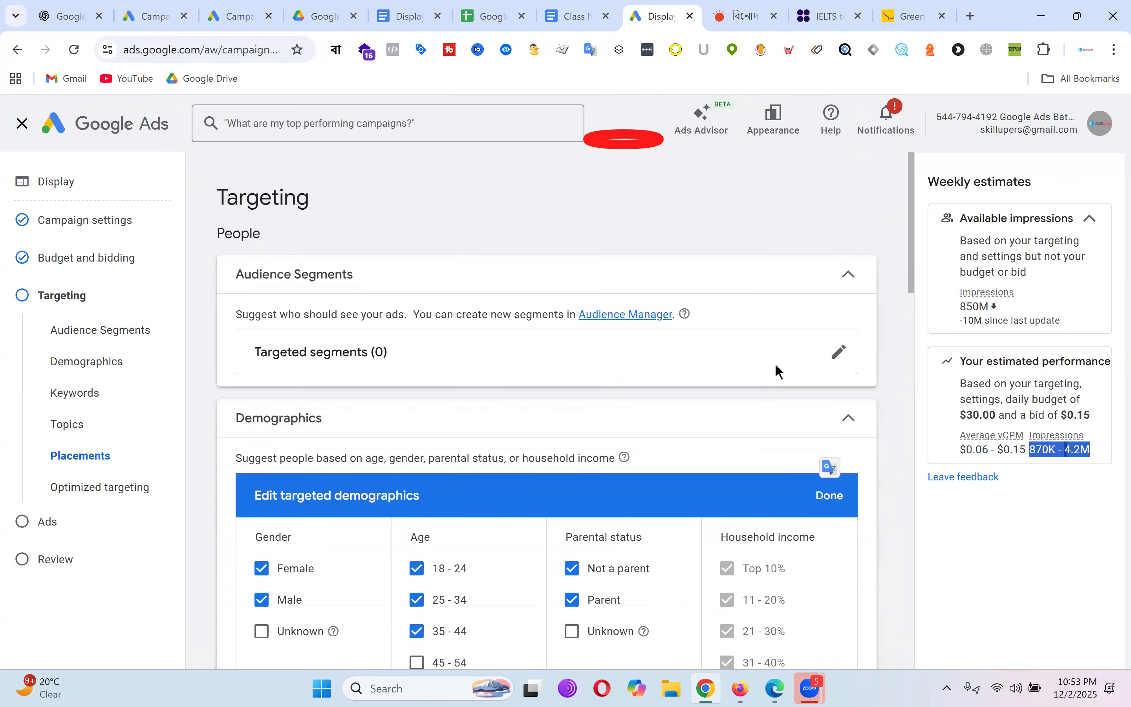
pyautogui.click(839, 352)
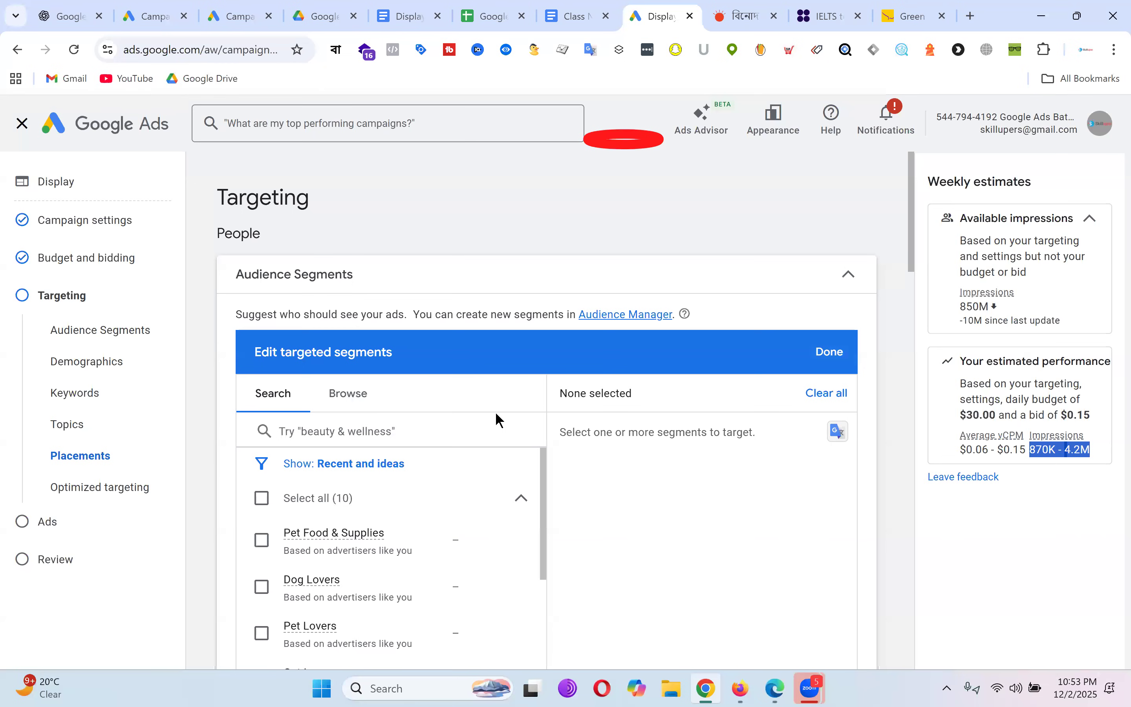
pyautogui.click(376, 395)
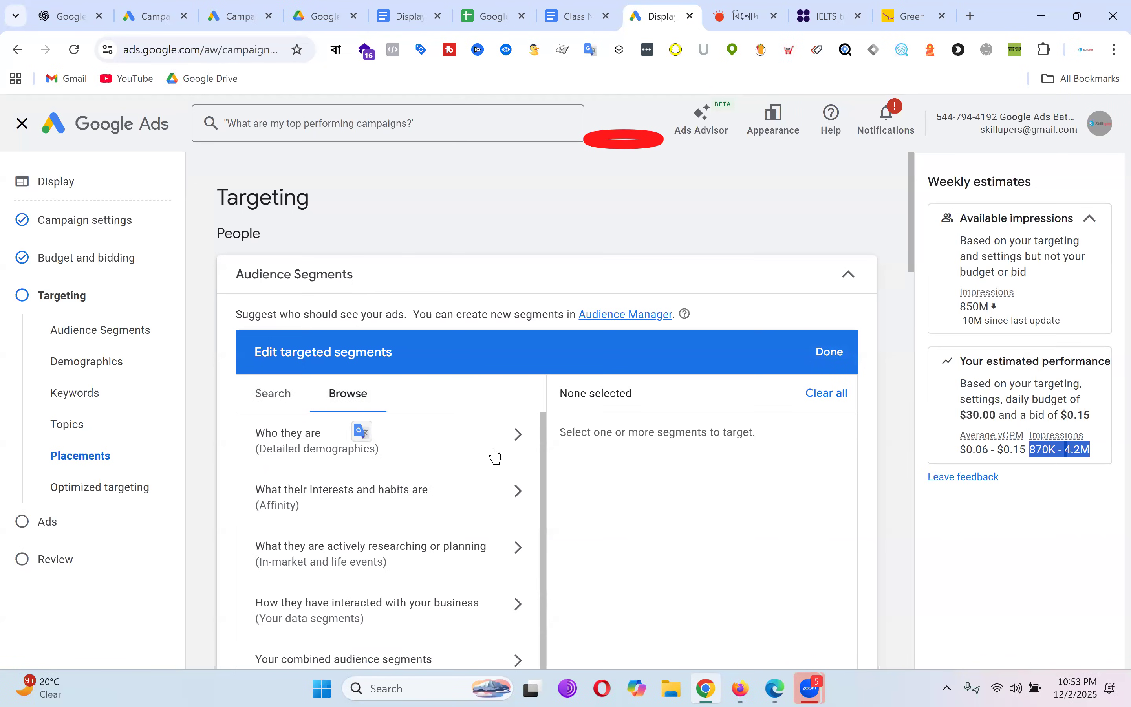
pyautogui.scroll(-5, 496, 456)
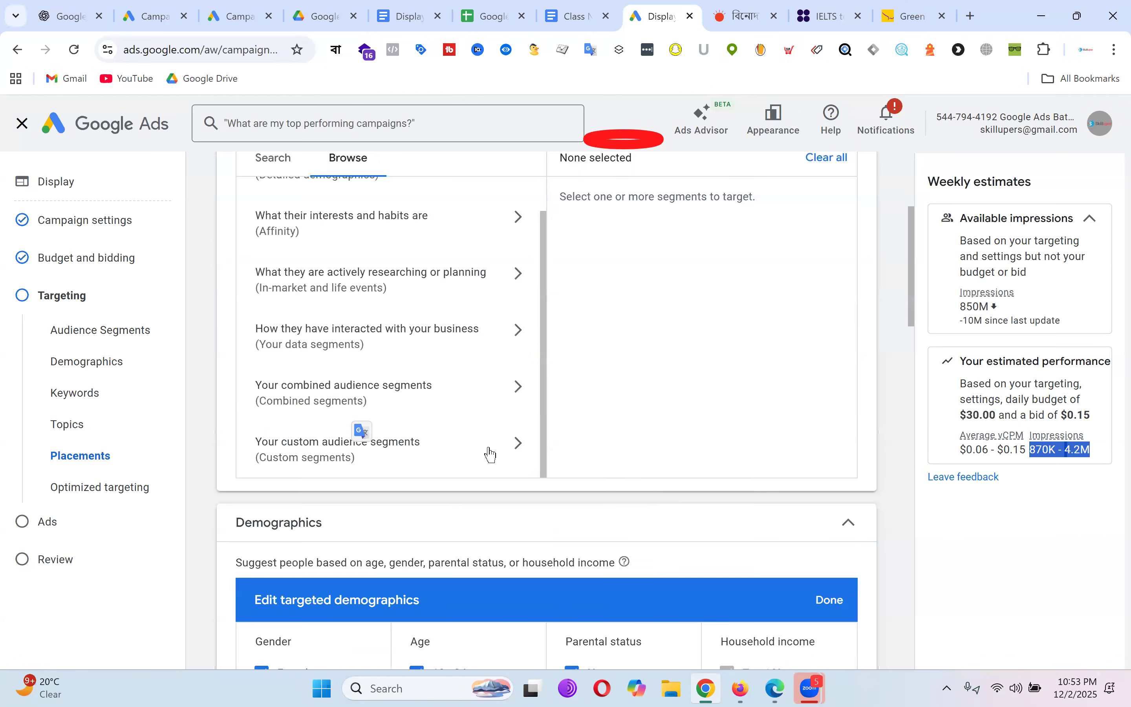
pyautogui.scroll(1, 488, 363)
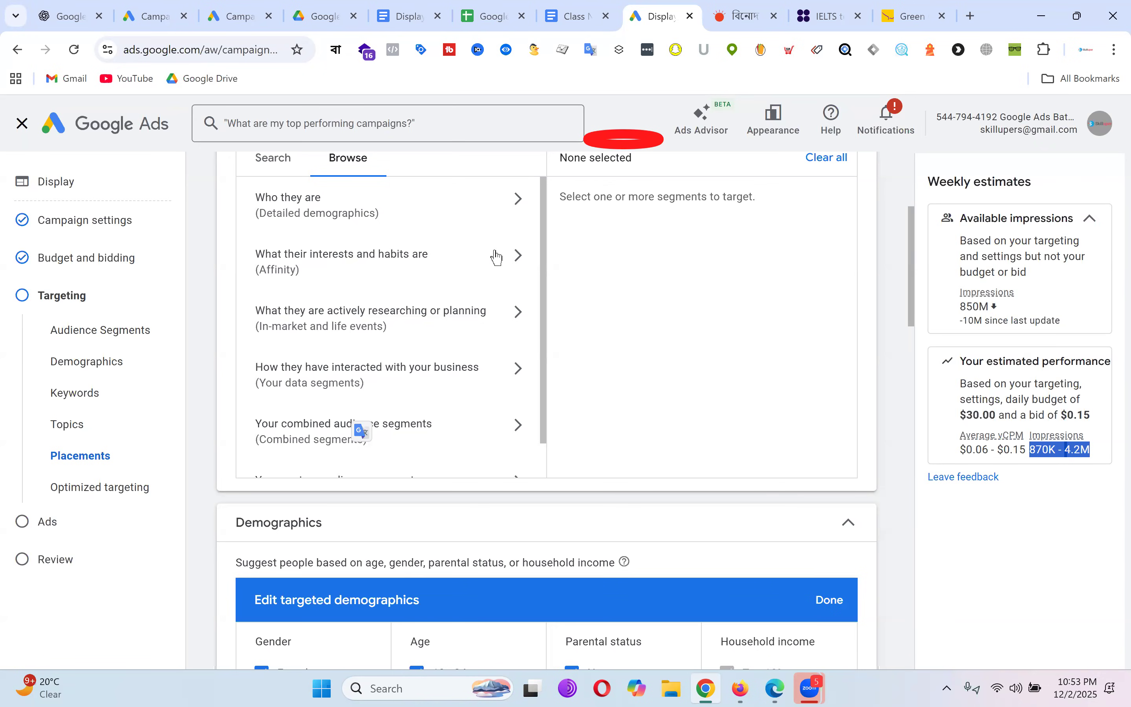
pyautogui.click(493, 257)
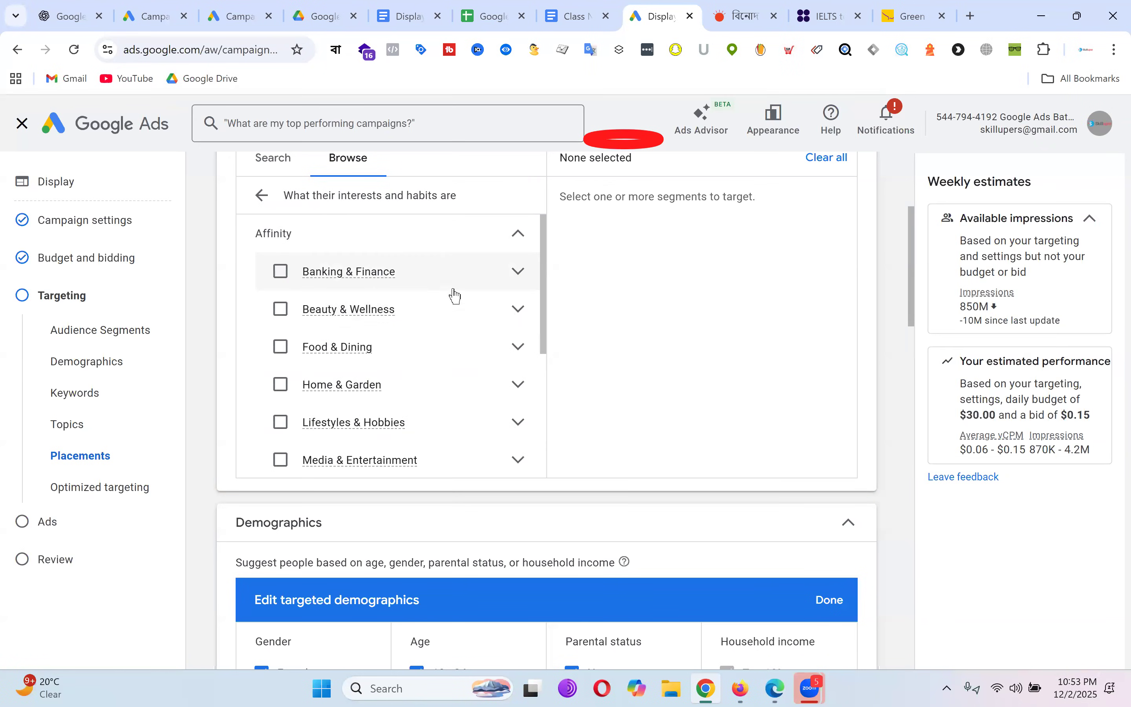
pyautogui.scroll(-5, 448, 310)
pyautogui.scroll(2, 458, 310)
pyautogui.scroll(2, 460, 310)
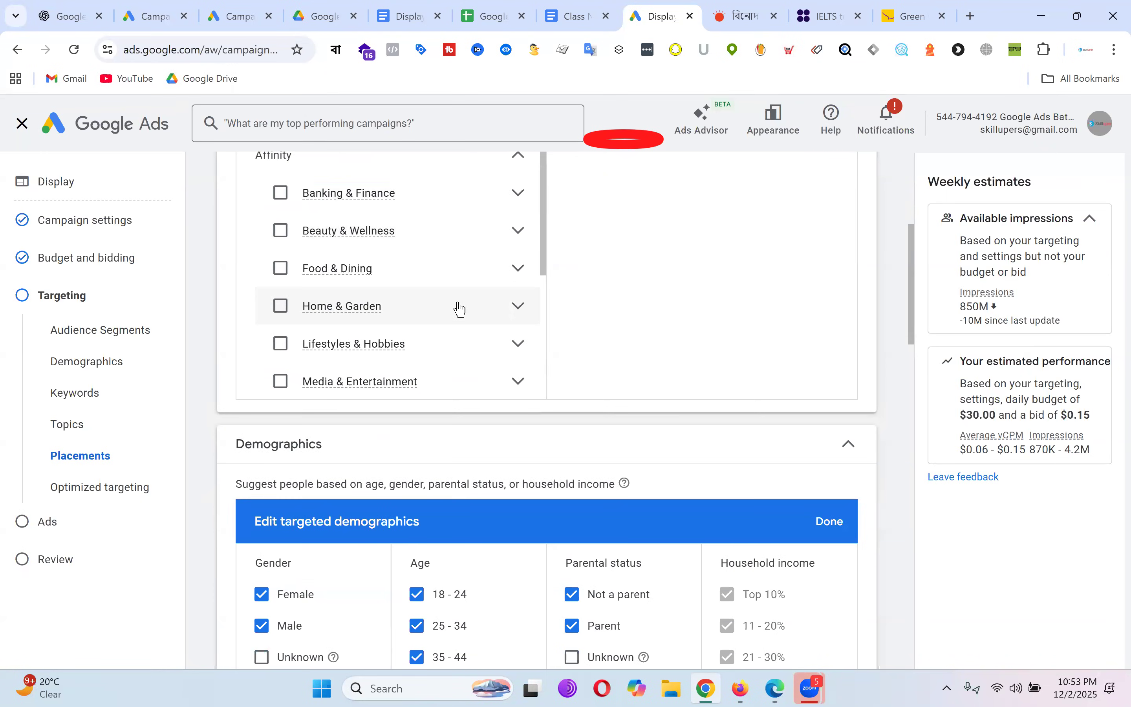
# Step: Expand the Beauty & Wellness affinity category and target its Beauty Mavens segment
pyautogui.click(518, 230)
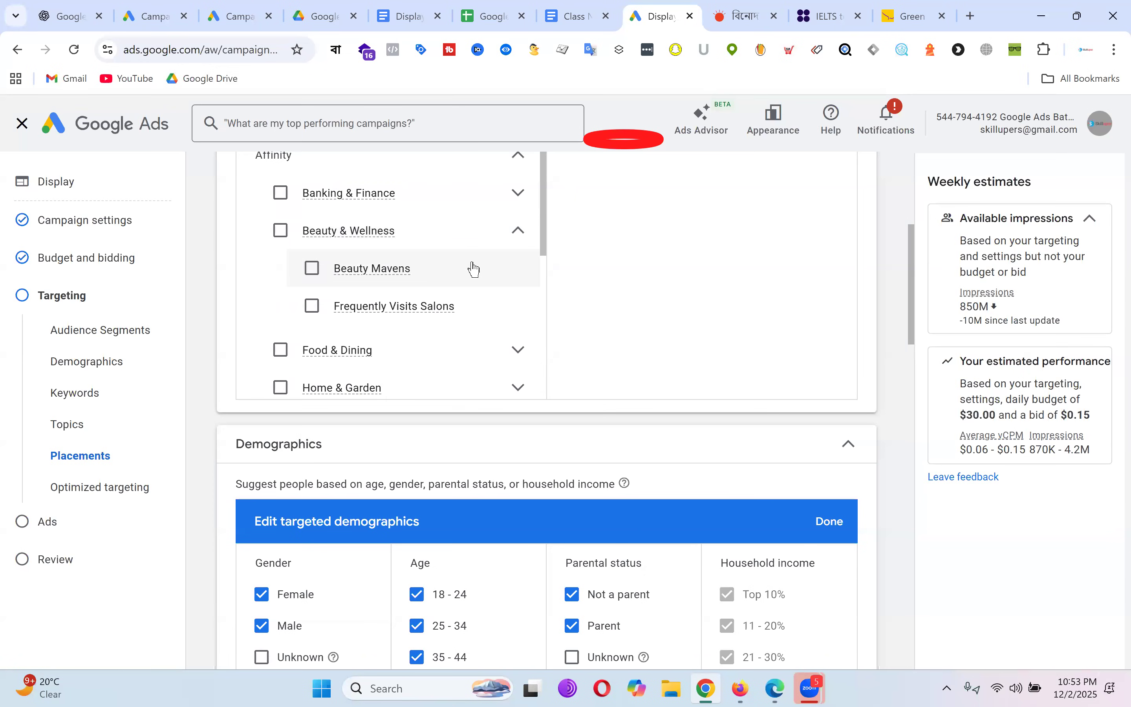
pyautogui.scroll(-2, 468, 307)
pyautogui.scroll(2, 468, 308)
pyautogui.moveTo(390, 277)
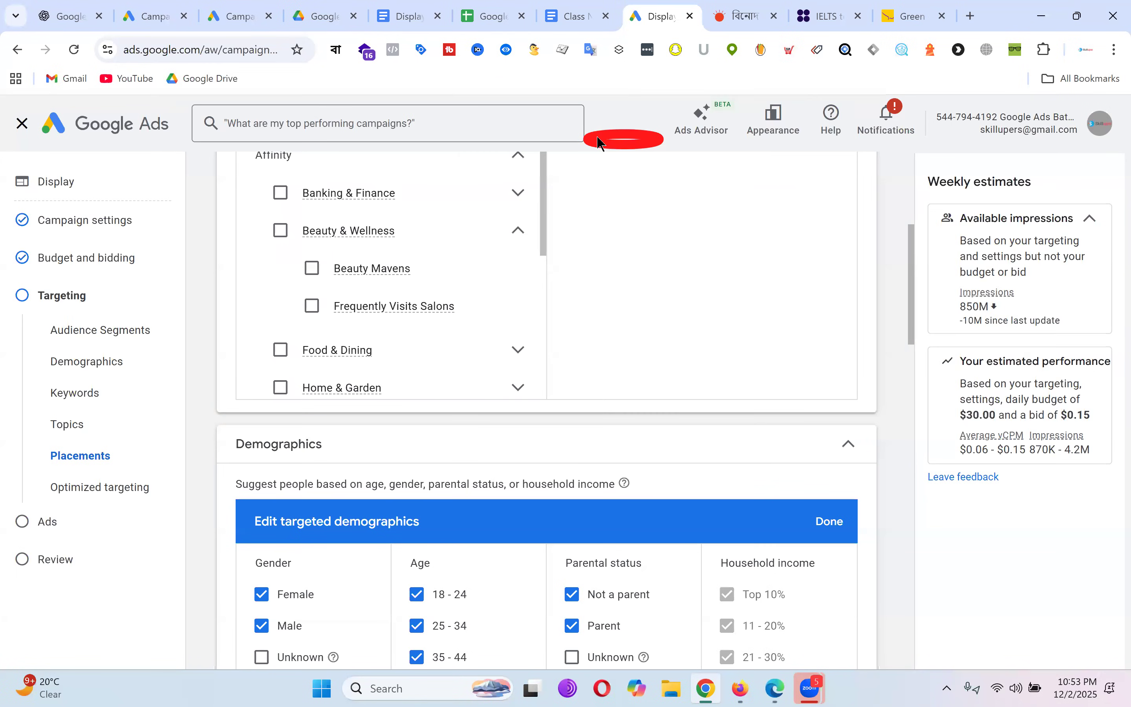
pyautogui.tripleClick(638, 139)
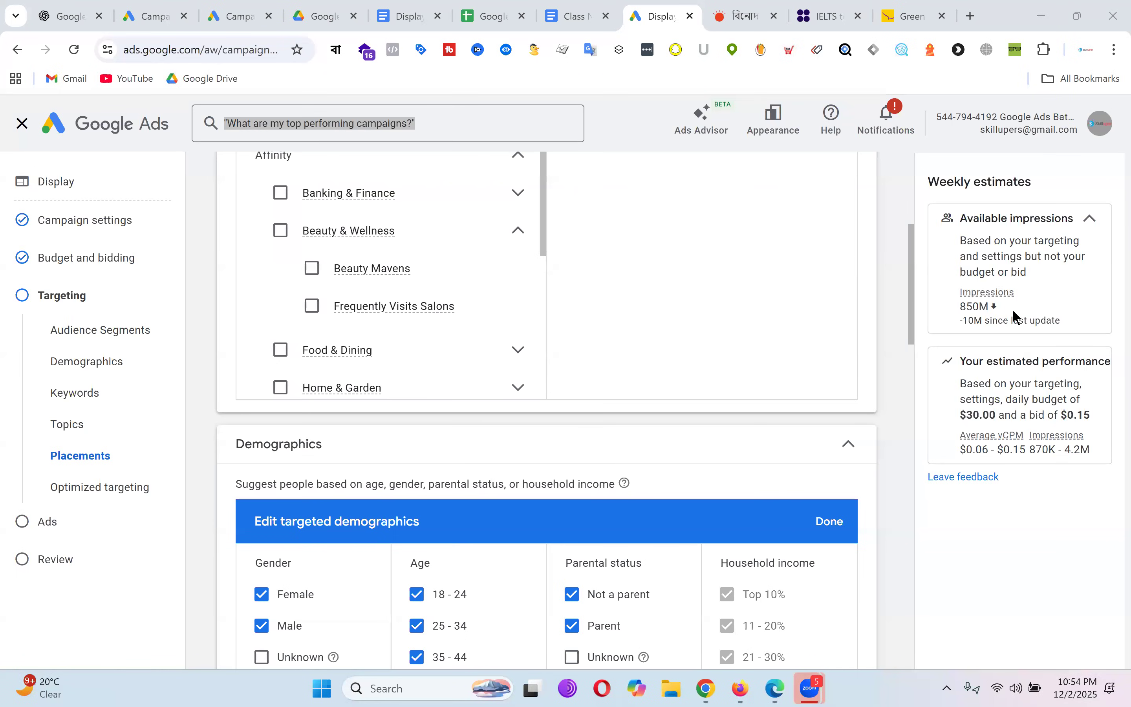
pyautogui.moveTo(404, 281)
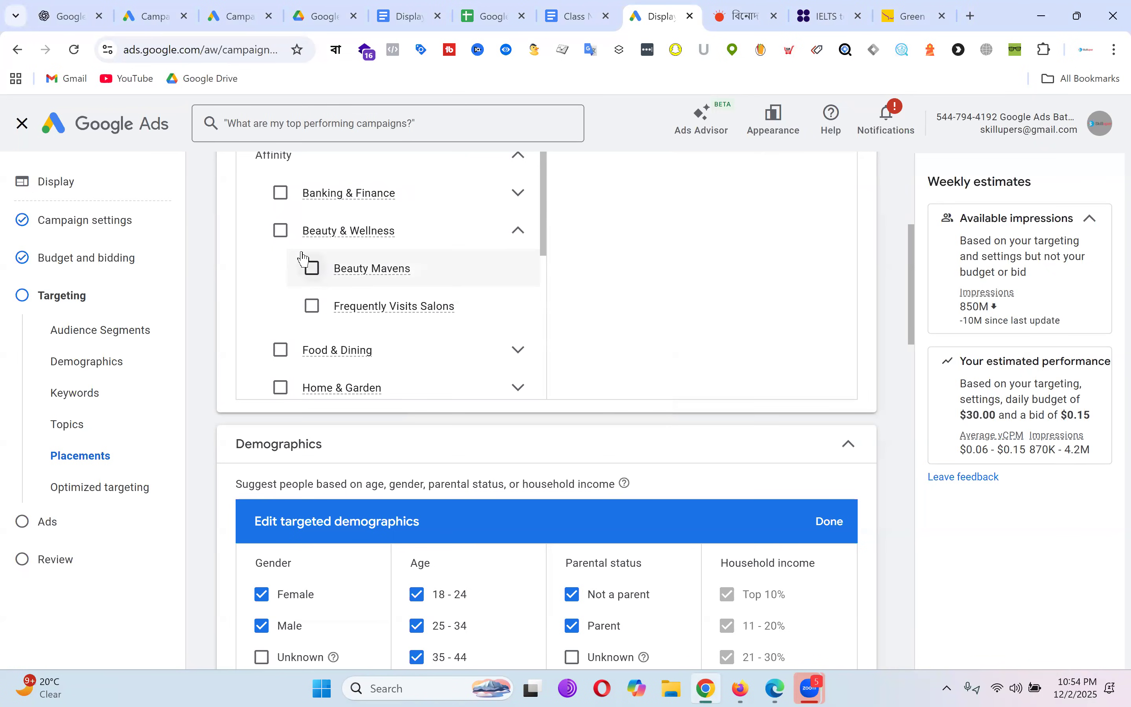
pyautogui.click(315, 276)
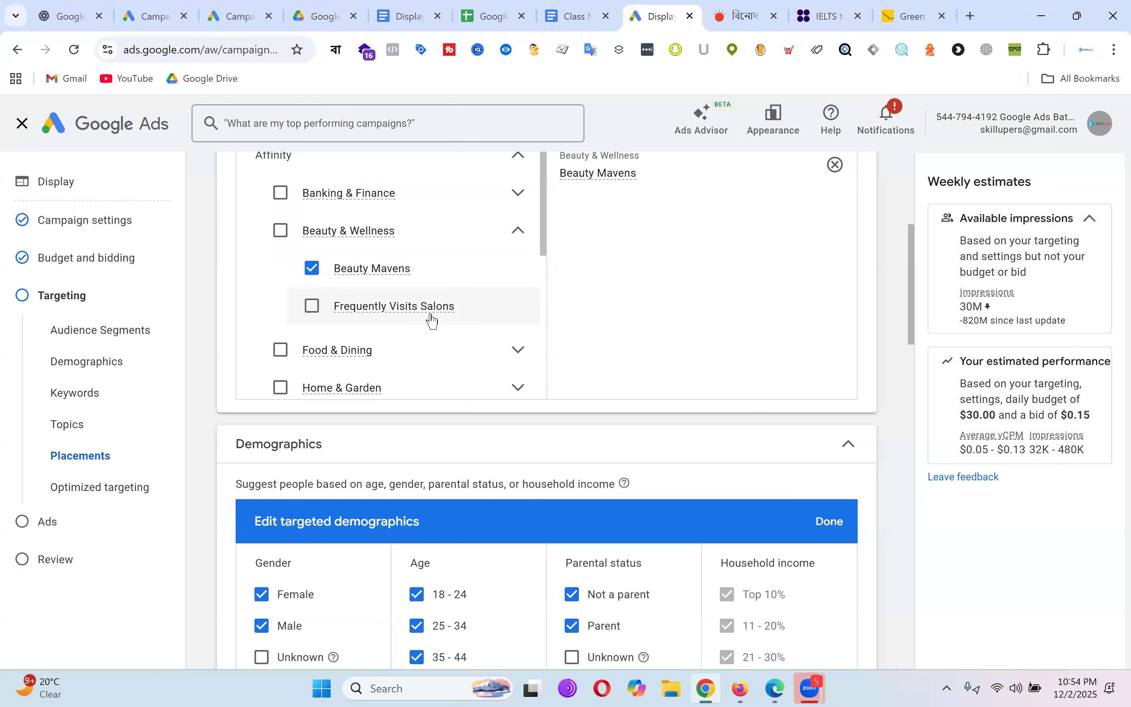
# Step: Examine the Frequently Visits Salons details, the segments under Banking & Finance and the remaining affinity categories
pyautogui.moveTo(437, 309)
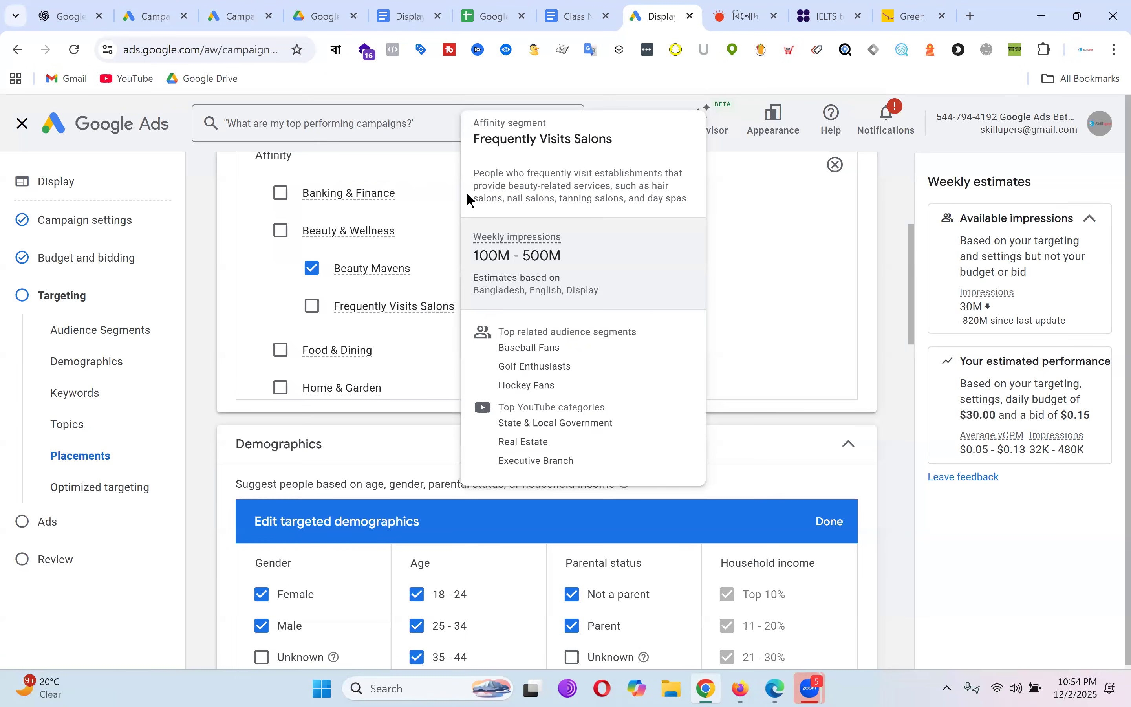
pyautogui.scroll(4, 402, 327)
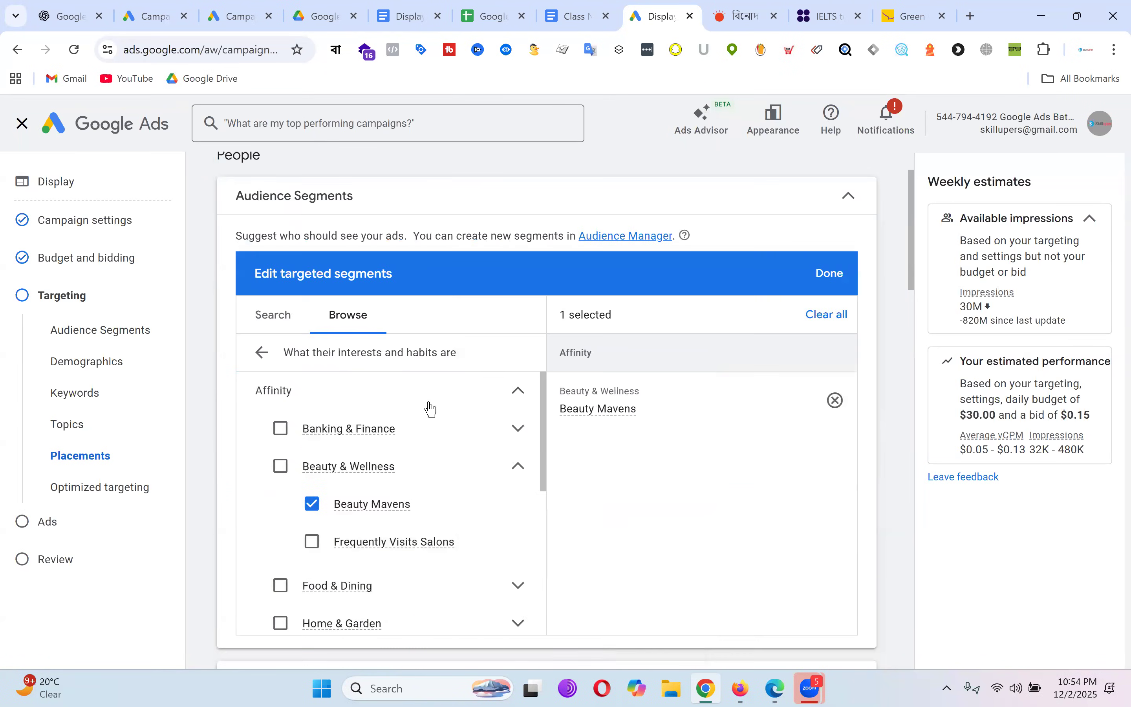
pyautogui.scroll(-4, 473, 371)
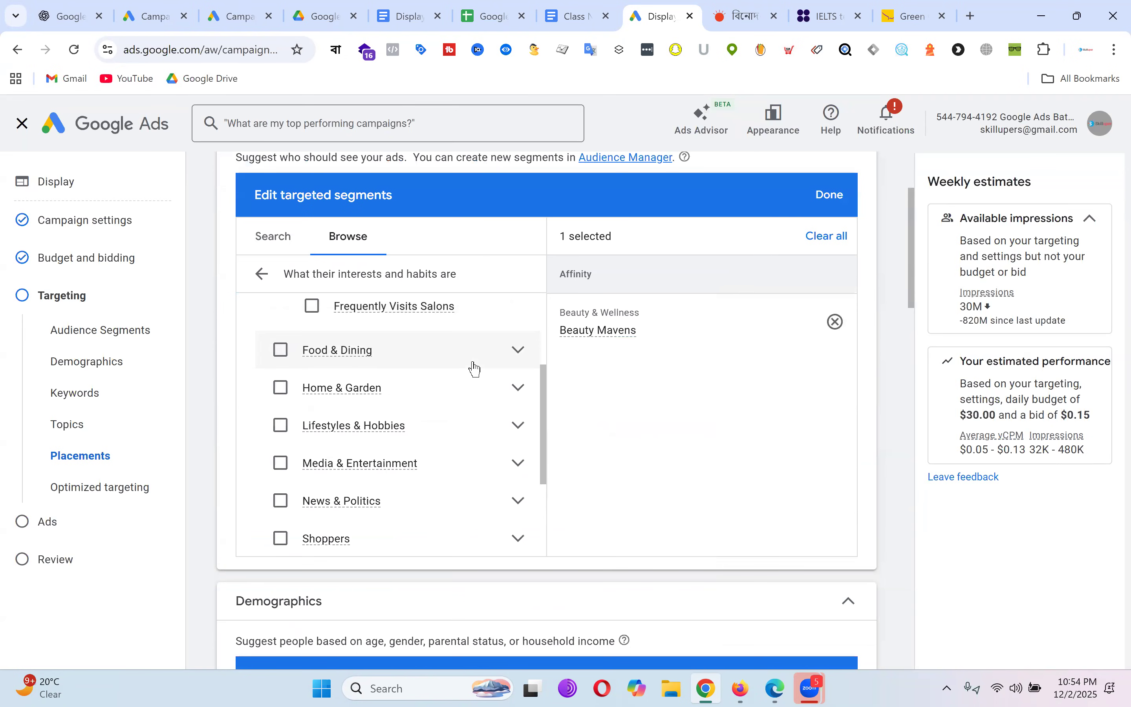
pyautogui.scroll(-7, 458, 383)
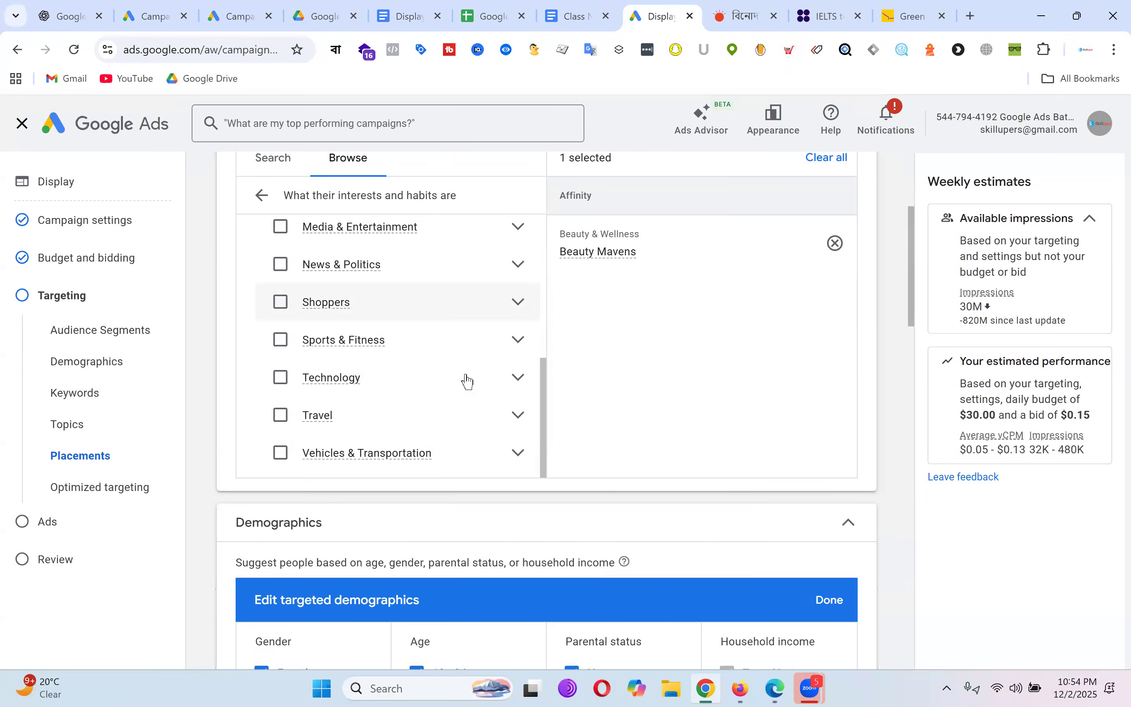
pyautogui.scroll(8, 469, 382)
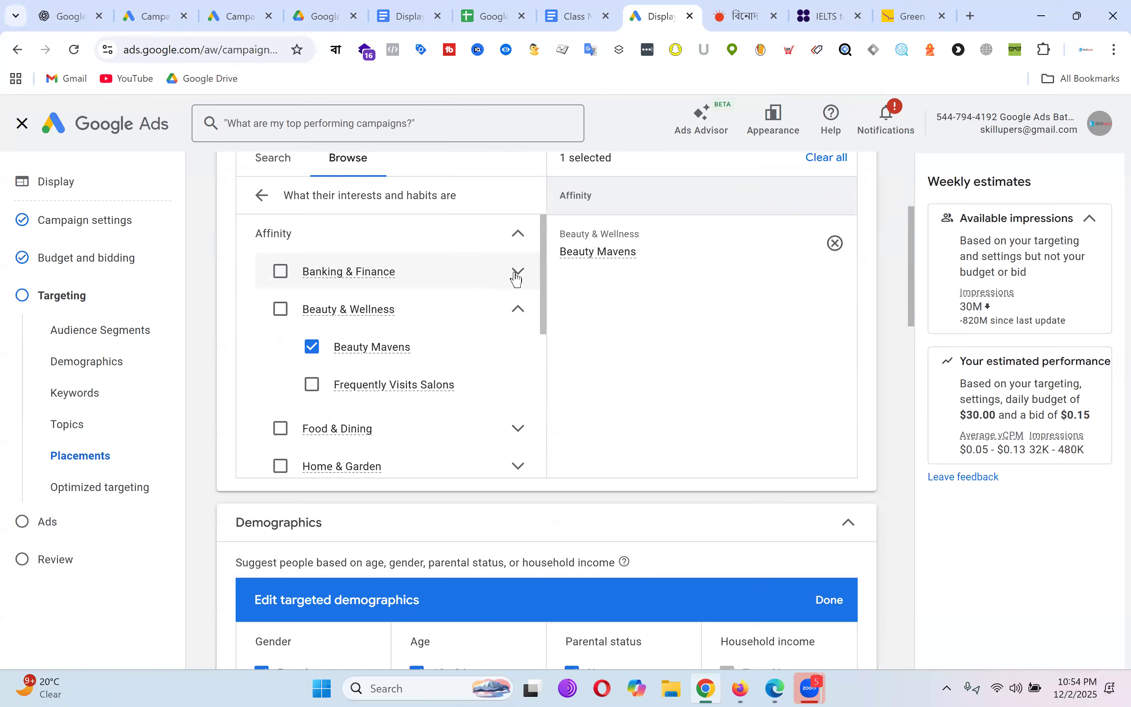
pyautogui.click(521, 282)
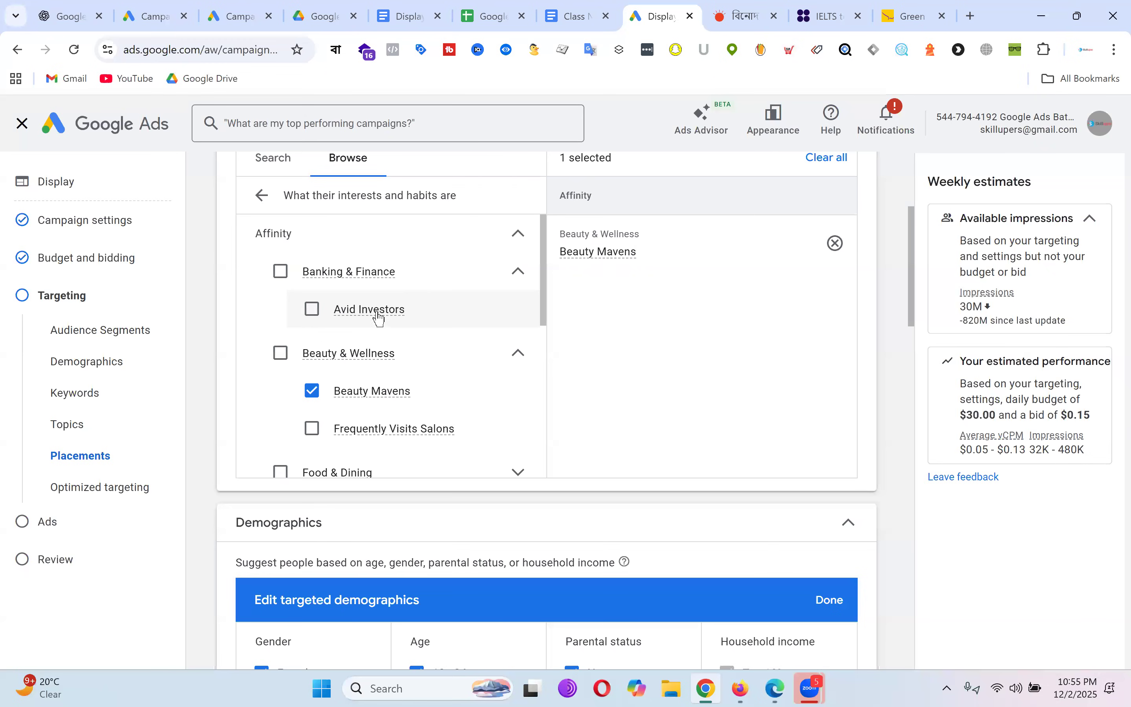
pyautogui.moveTo(377, 316)
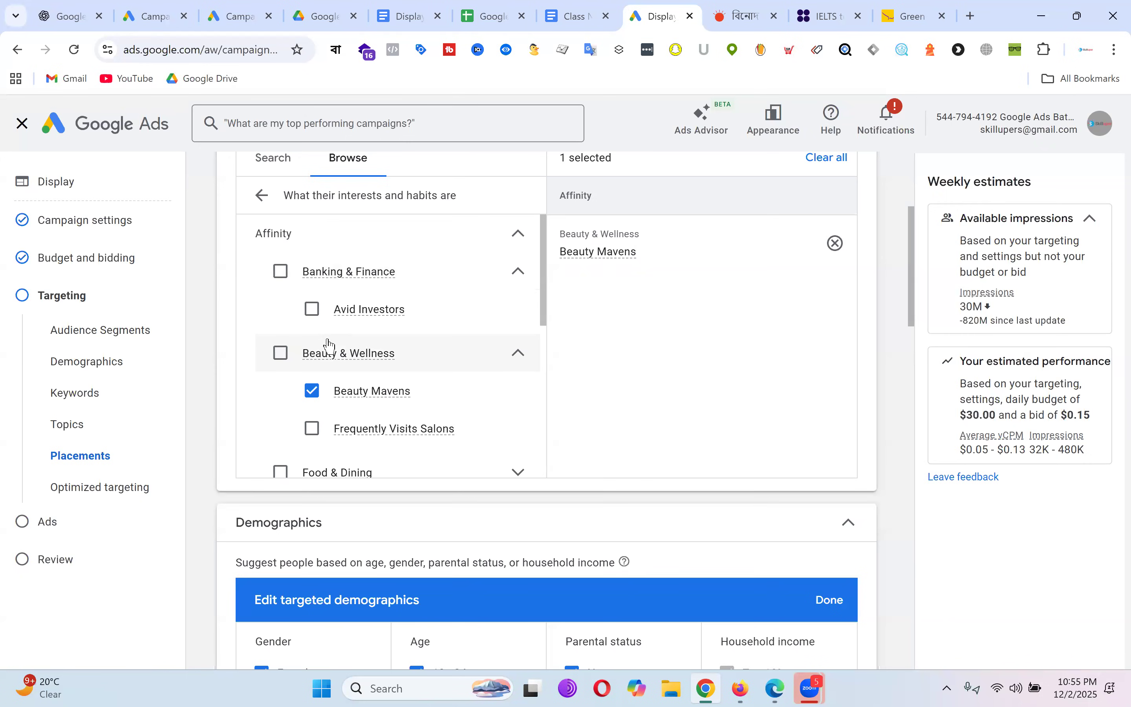
pyautogui.scroll(-3, 463, 310)
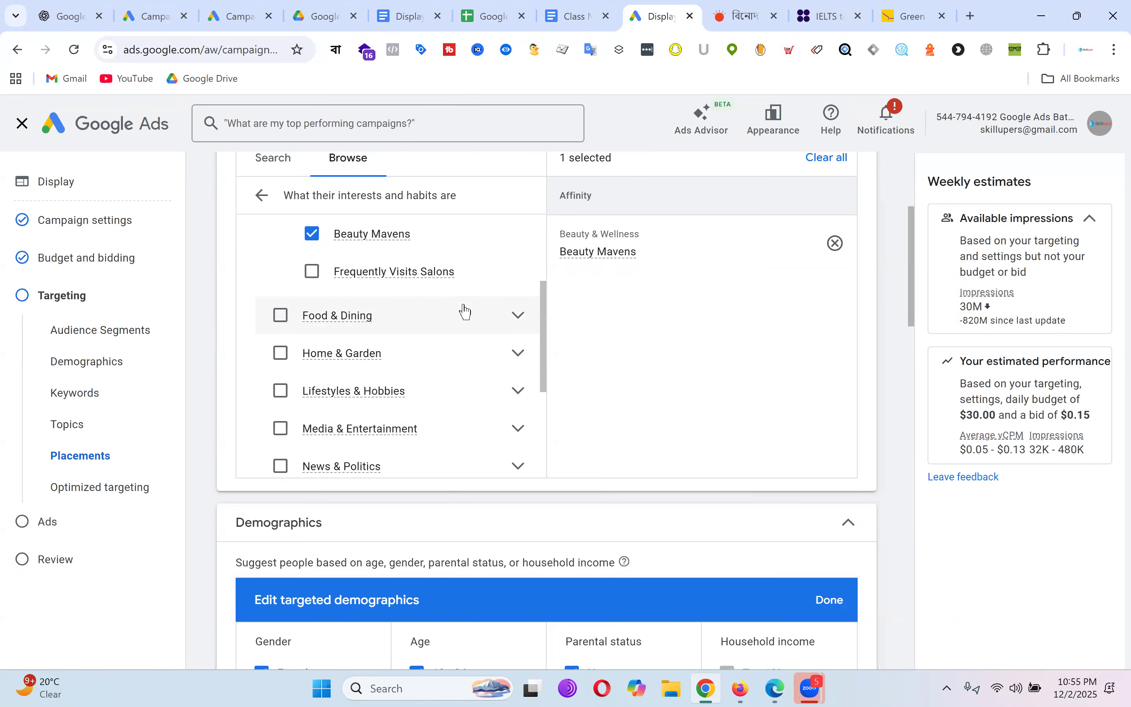
# Step: Expand the Travel affinity category and its Travel Buffs group to examine their segments
pyautogui.scroll(-5, 462, 310)
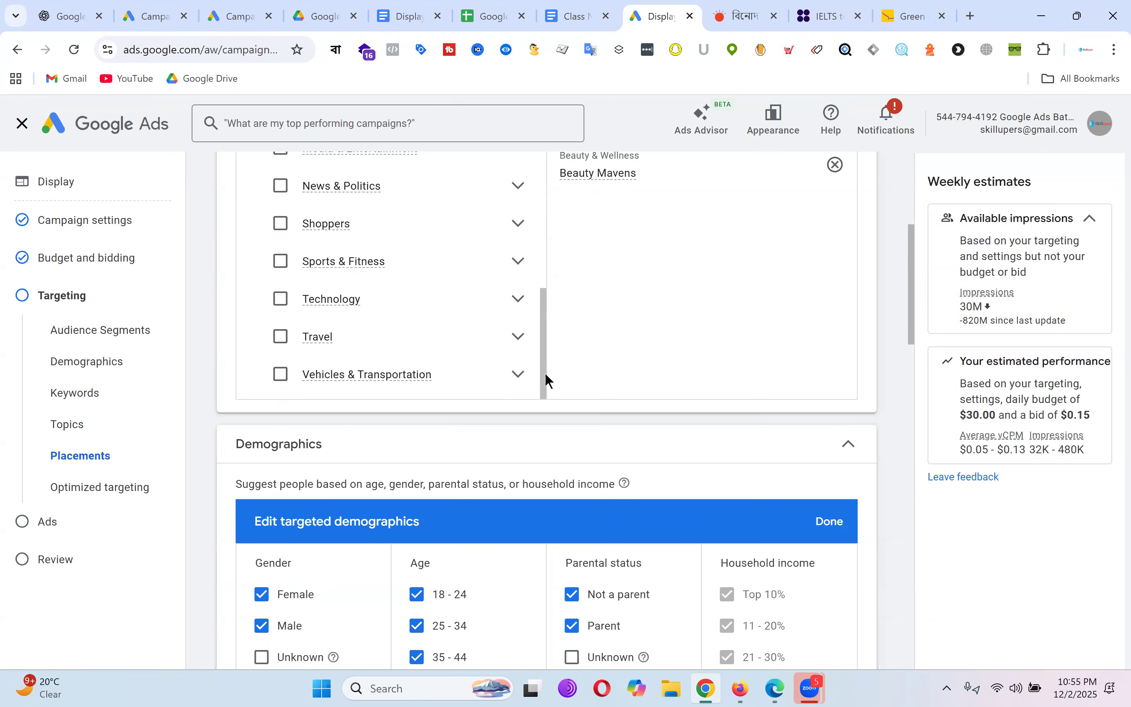
pyautogui.click(519, 338)
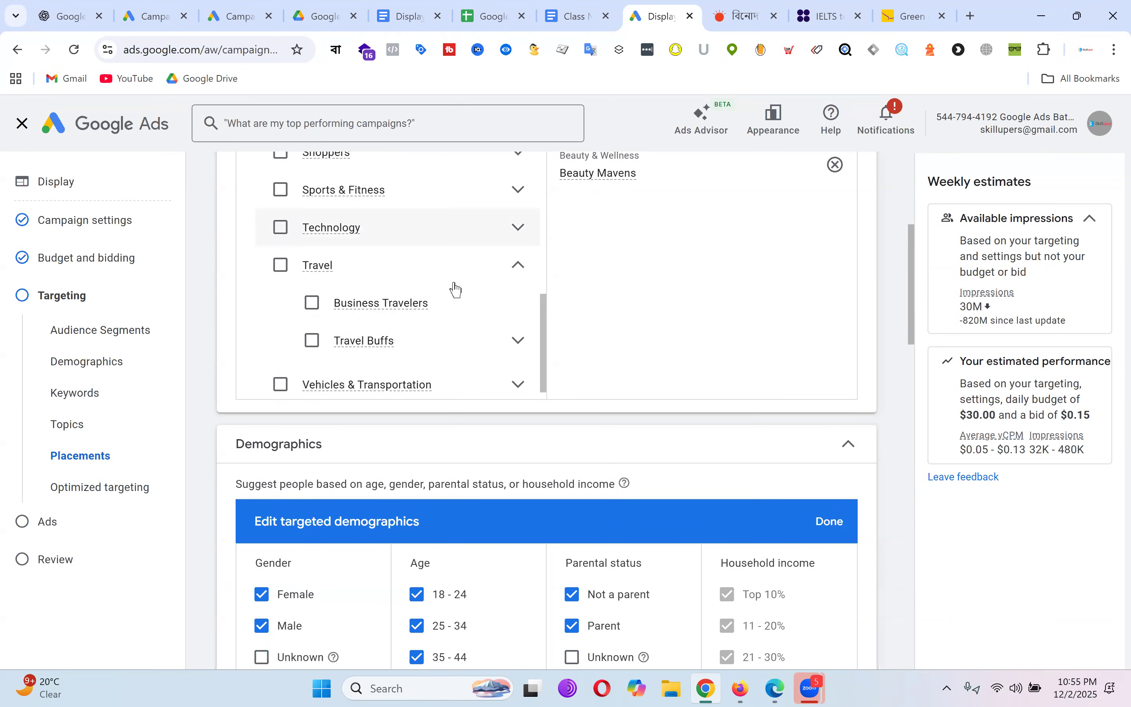
pyautogui.click(518, 329)
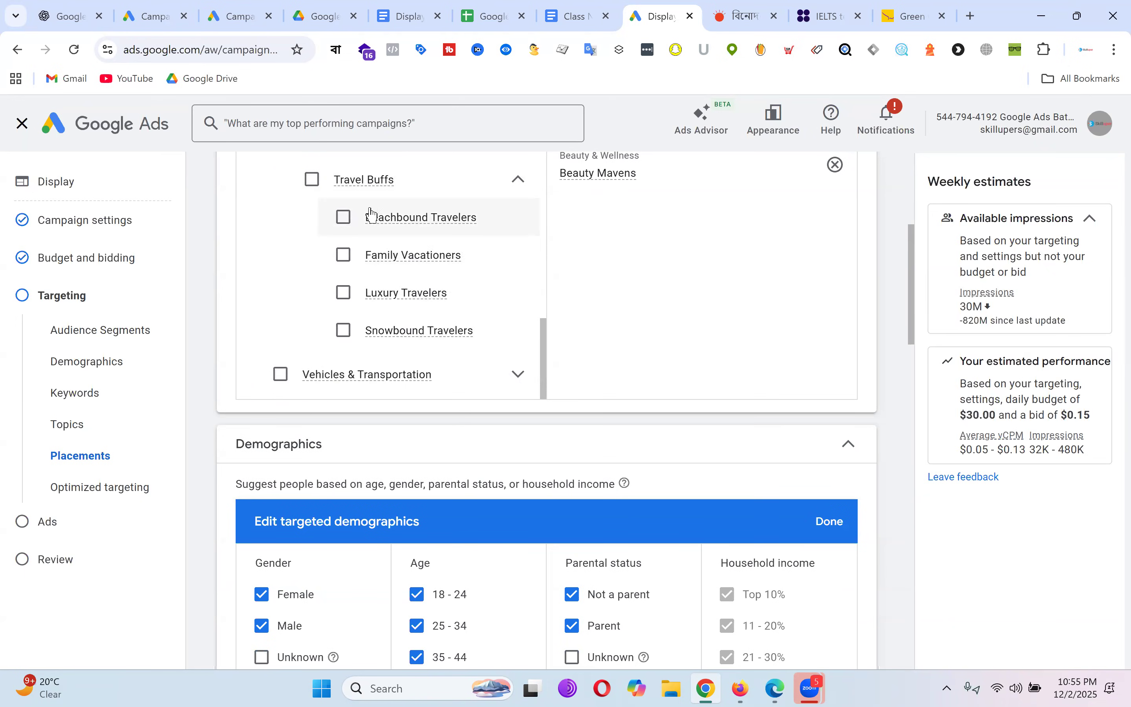
pyautogui.scroll(2, 499, 298)
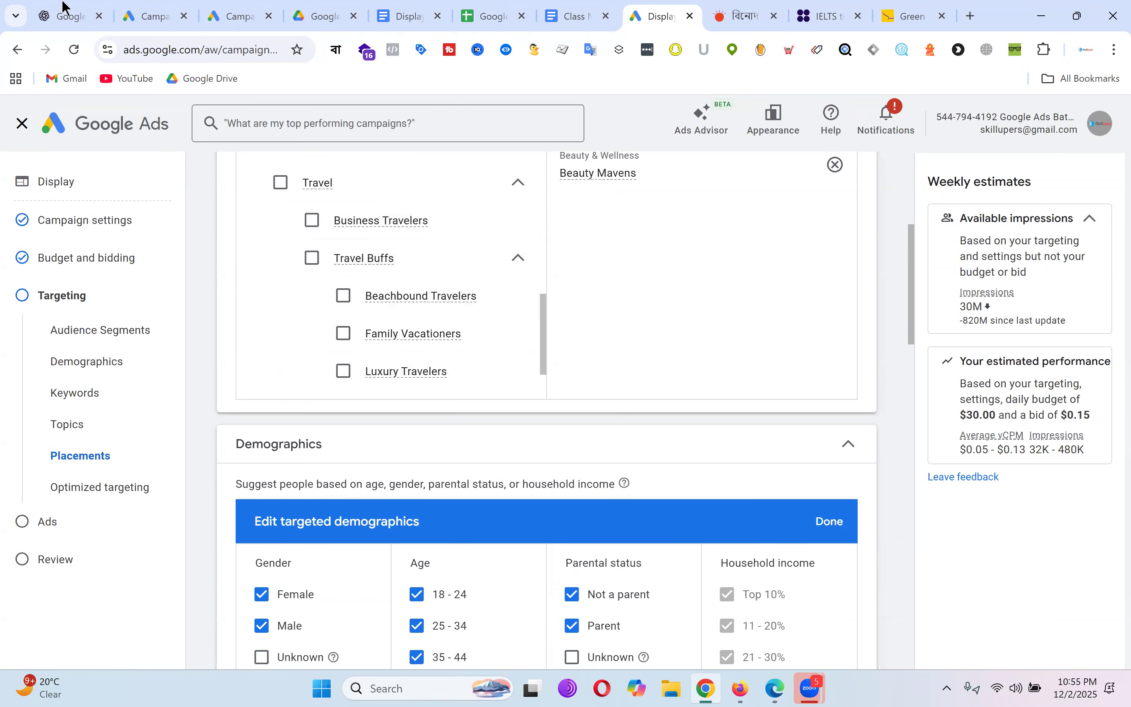
# Step: Switch to ChatGPT to read the table of best segments per product type, and return to Google Ads
pyautogui.click(93, 24)
pyautogui.scroll(-5, 611, 422)
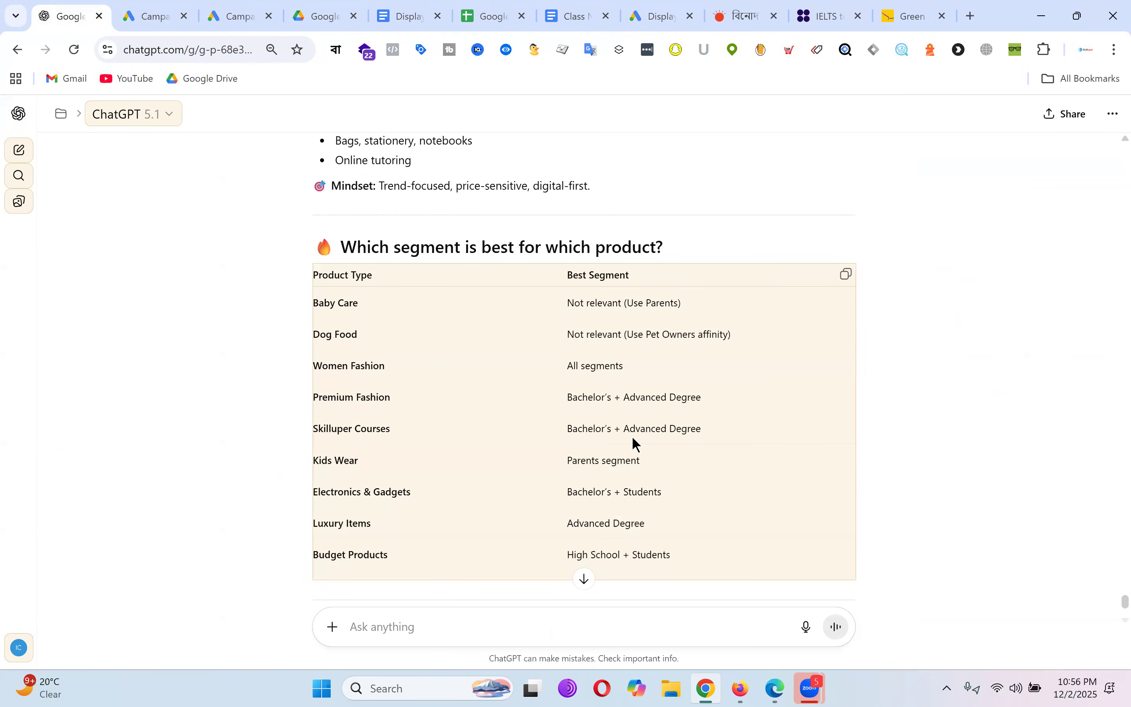
pyautogui.click(666, 15)
# Step: Leave the affinity segments and browse to the in-market segments for what people are actively researching or planning
pyautogui.scroll(10, 463, 332)
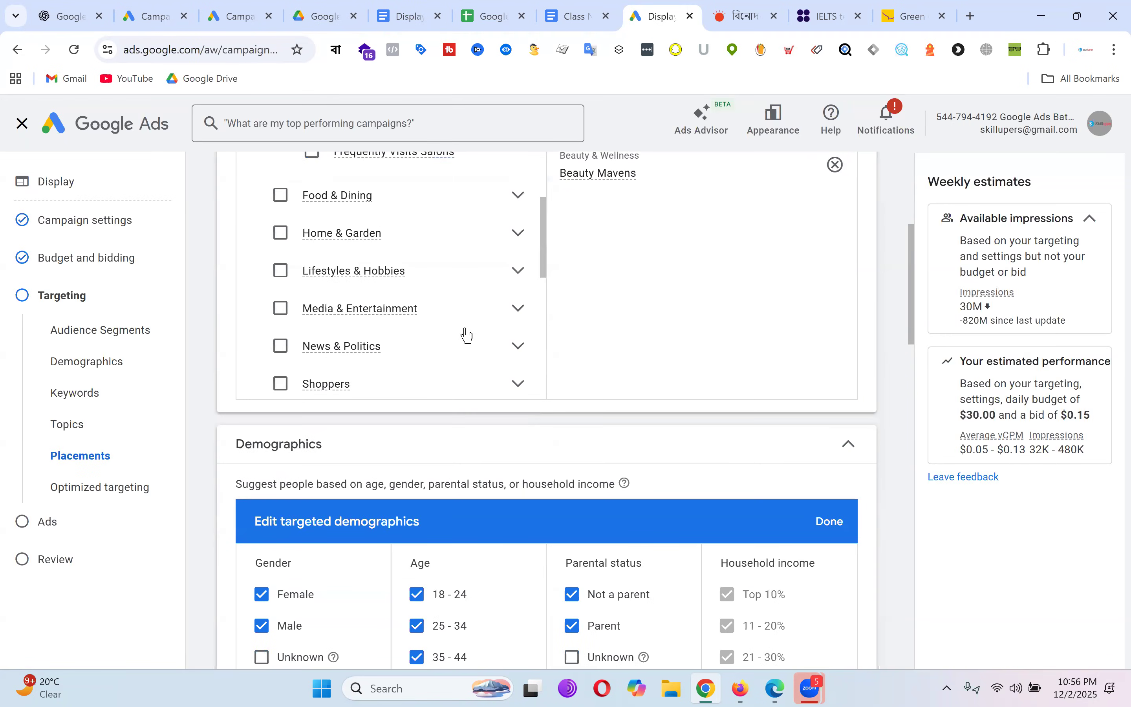
pyautogui.scroll(8, 468, 332)
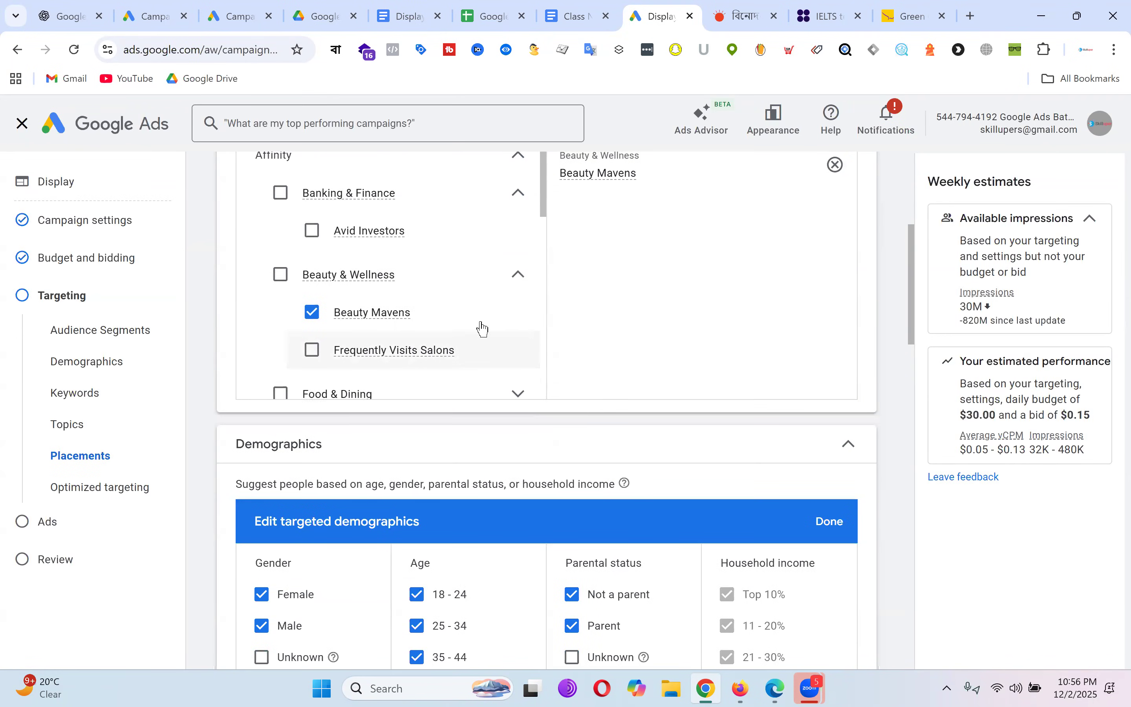
pyautogui.click(261, 431)
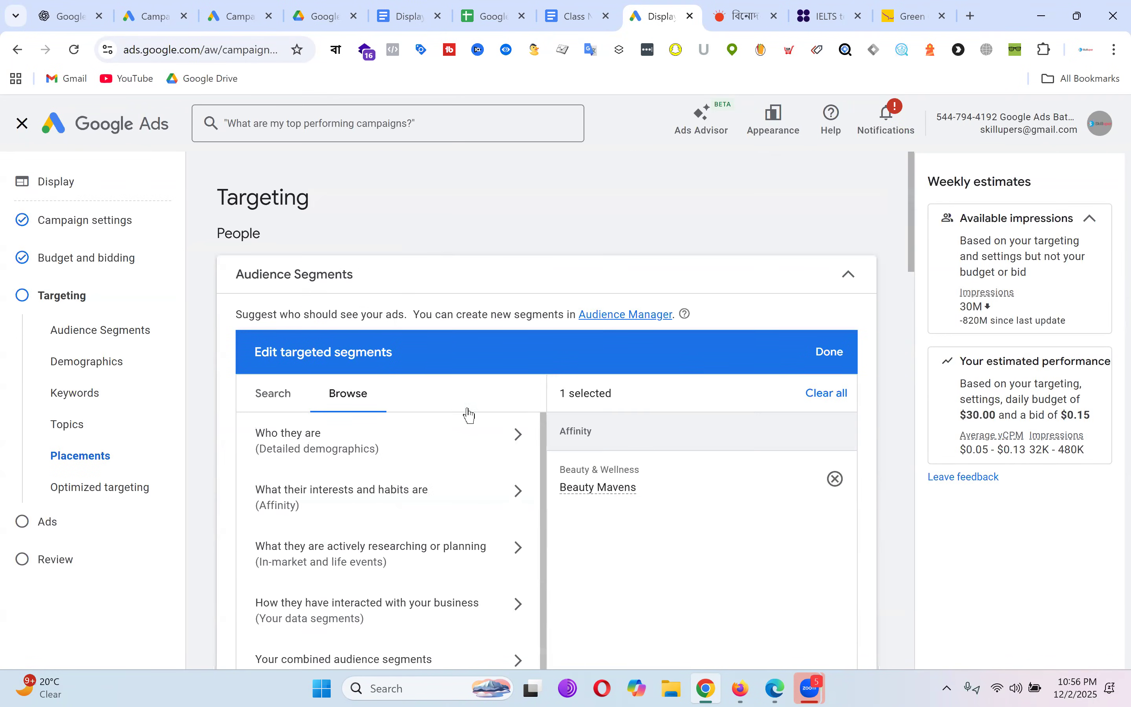
pyautogui.scroll(-3, 468, 412)
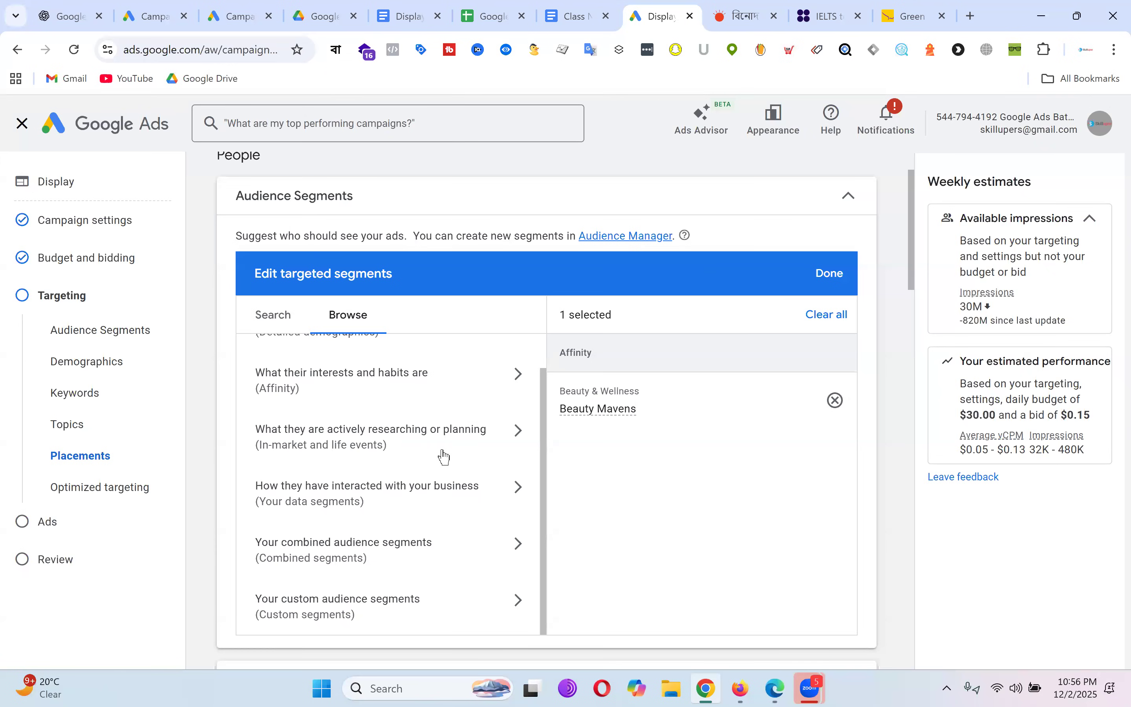
pyautogui.click(418, 450)
pyautogui.click(521, 389)
pyautogui.scroll(-3, 460, 427)
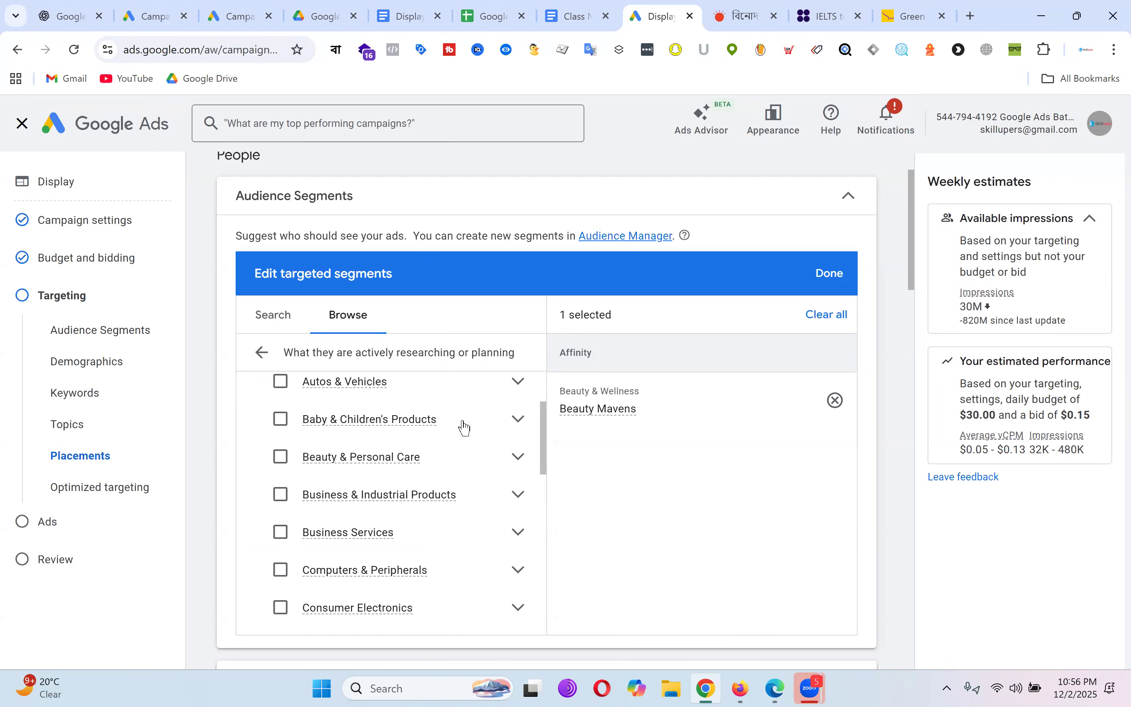
# Step: Expand the Beauty & Personal Care in-market category and target its Makeup & Cosmetics segment
pyautogui.click(519, 423)
pyautogui.scroll(-2, 436, 481)
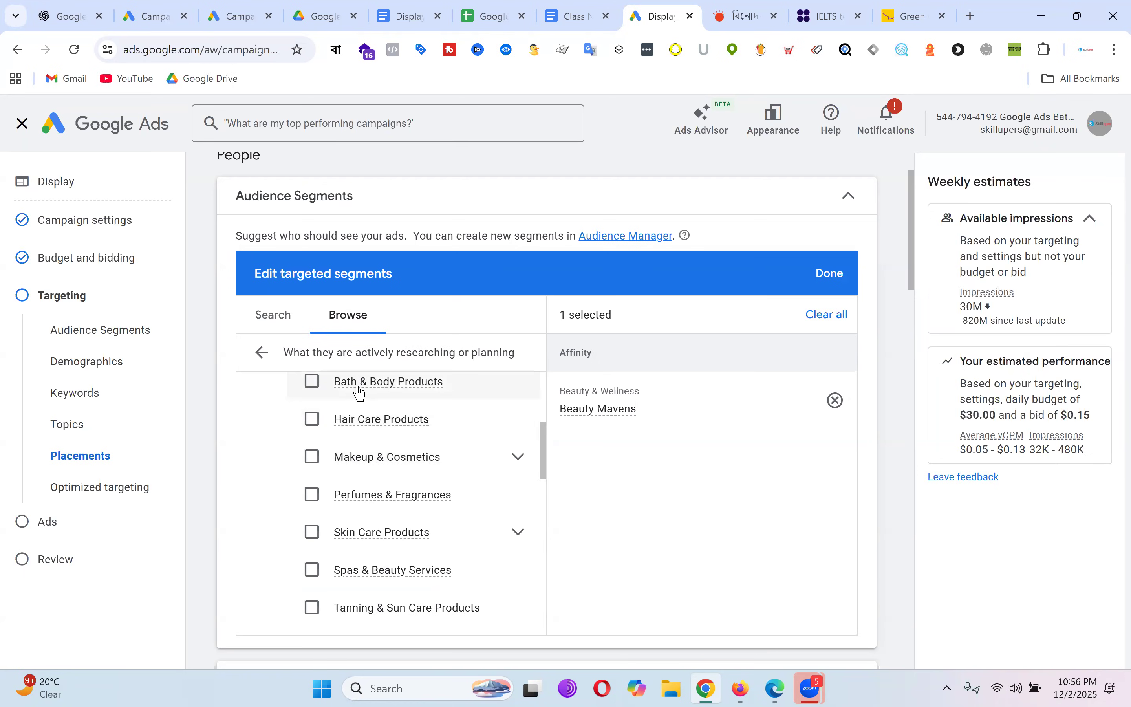
pyautogui.moveTo(441, 390)
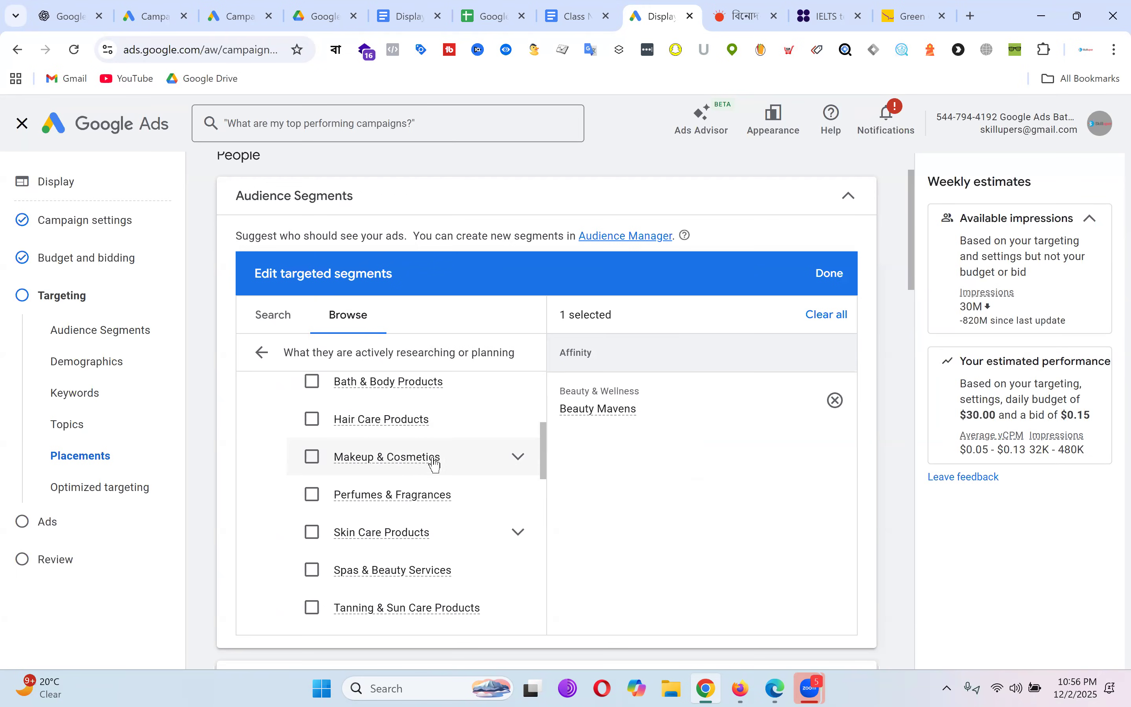
pyautogui.moveTo(514, 462)
pyautogui.click(517, 457)
pyautogui.scroll(-1, 421, 423)
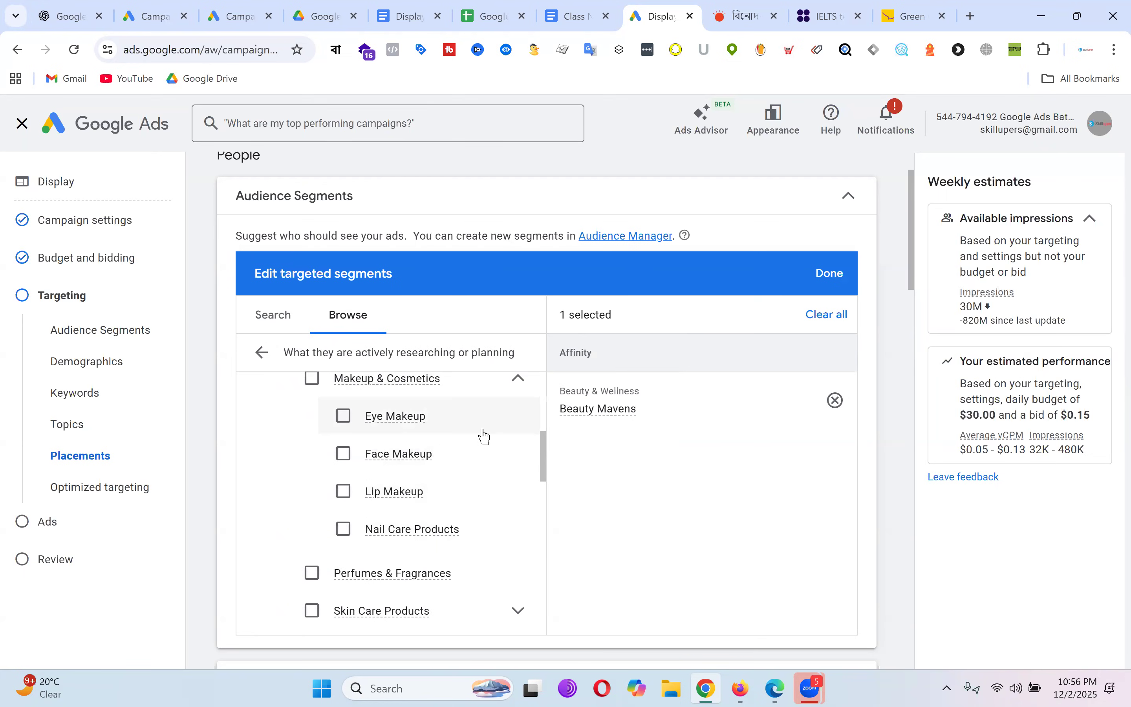
pyautogui.click(312, 379)
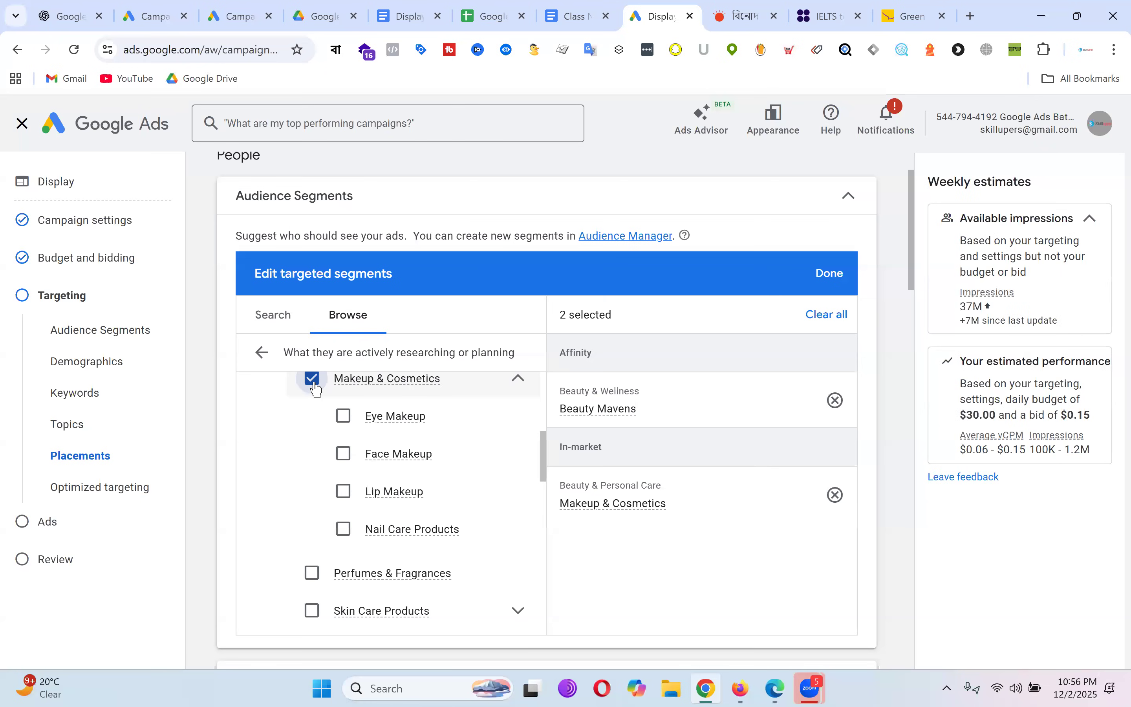
# Step: Reopen the in-market segments and target Handbags under Apparel & Accessories
pyautogui.click(258, 356)
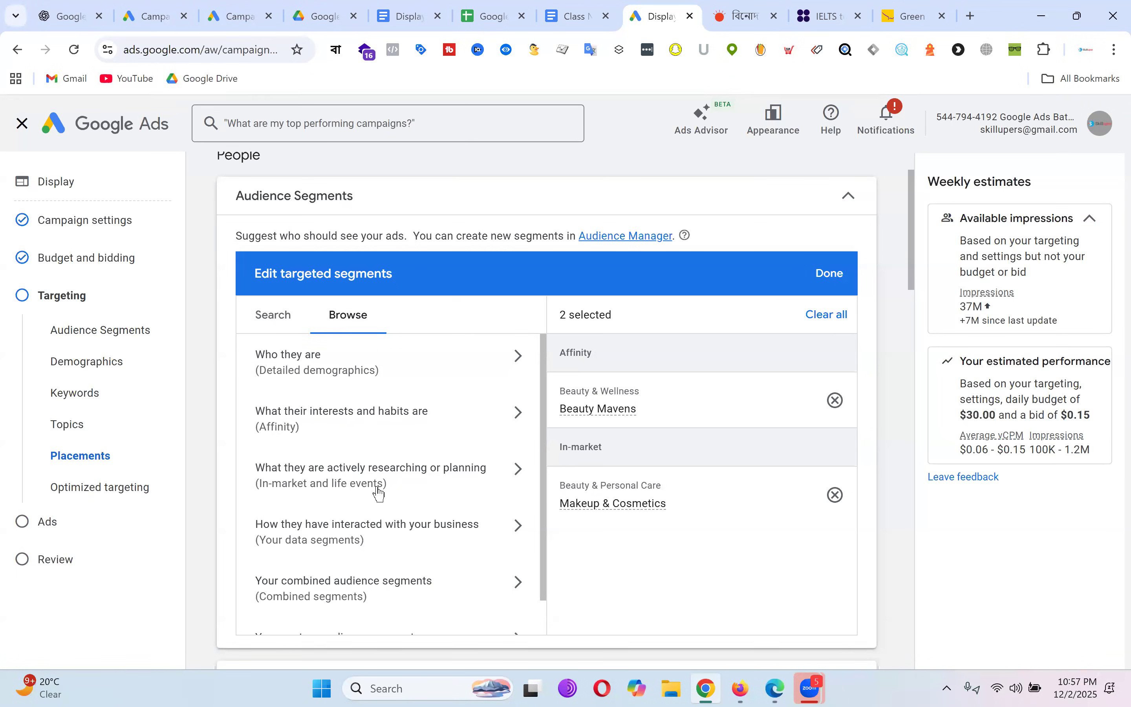
pyautogui.click(446, 481)
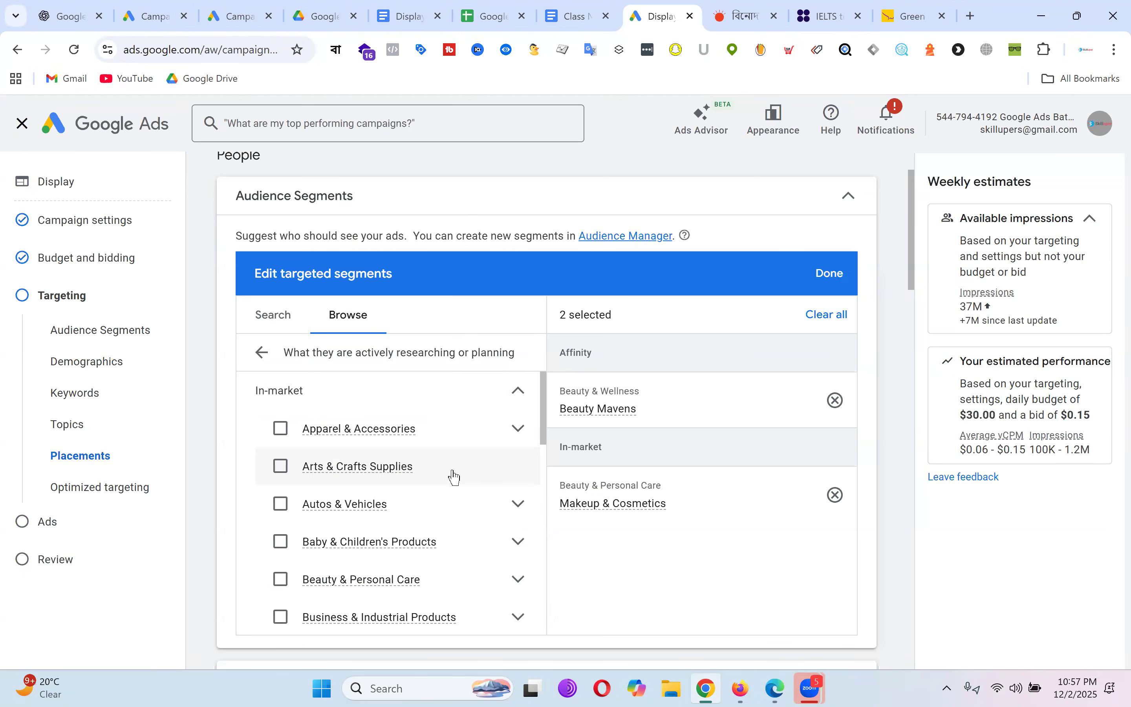
pyautogui.scroll(-5, 455, 474)
pyautogui.scroll(5, 457, 472)
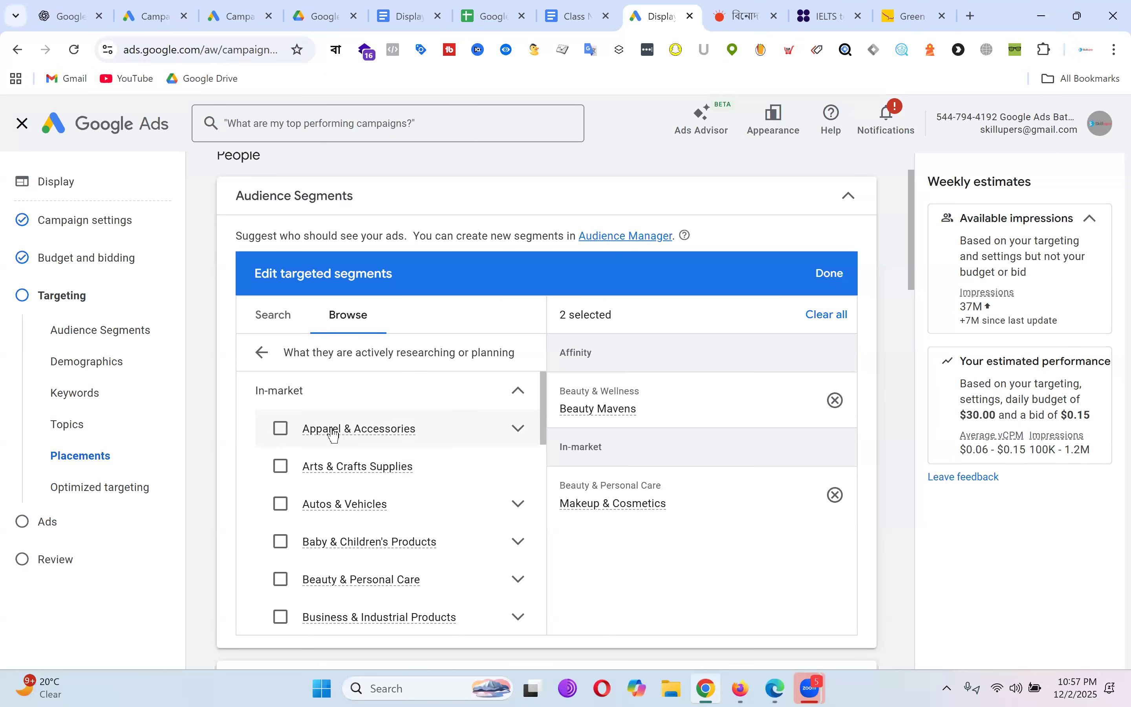
pyautogui.click(519, 430)
pyautogui.scroll(-2, 478, 511)
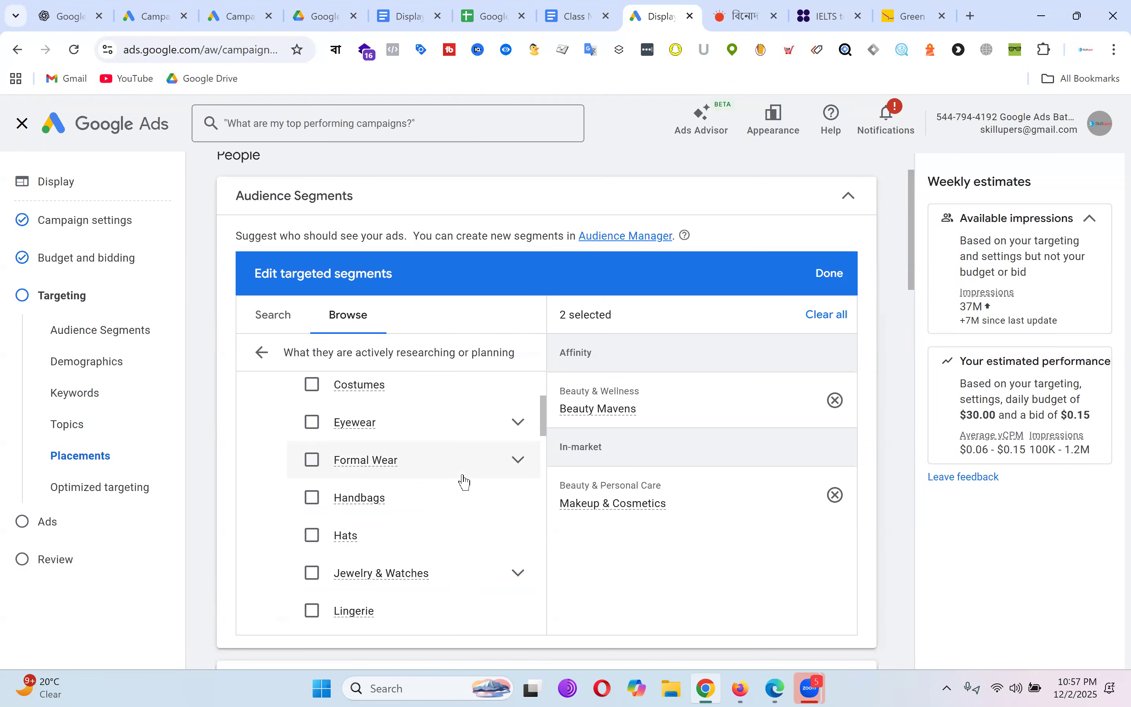
pyautogui.click(313, 498)
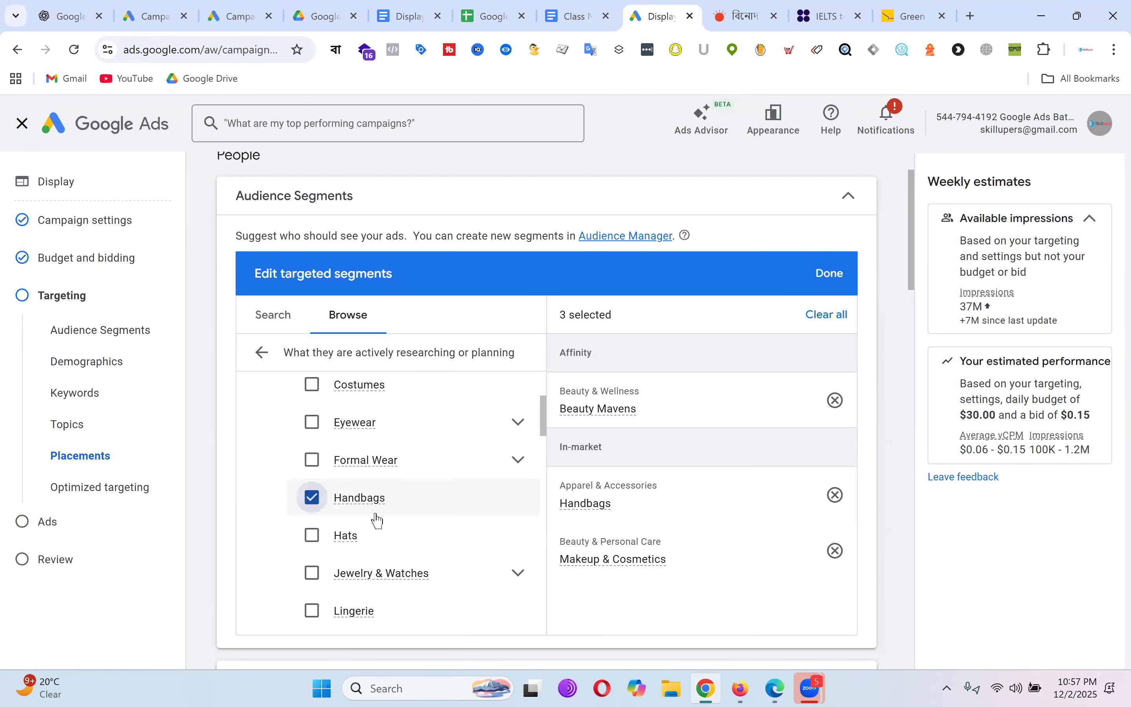
pyautogui.moveTo(371, 503)
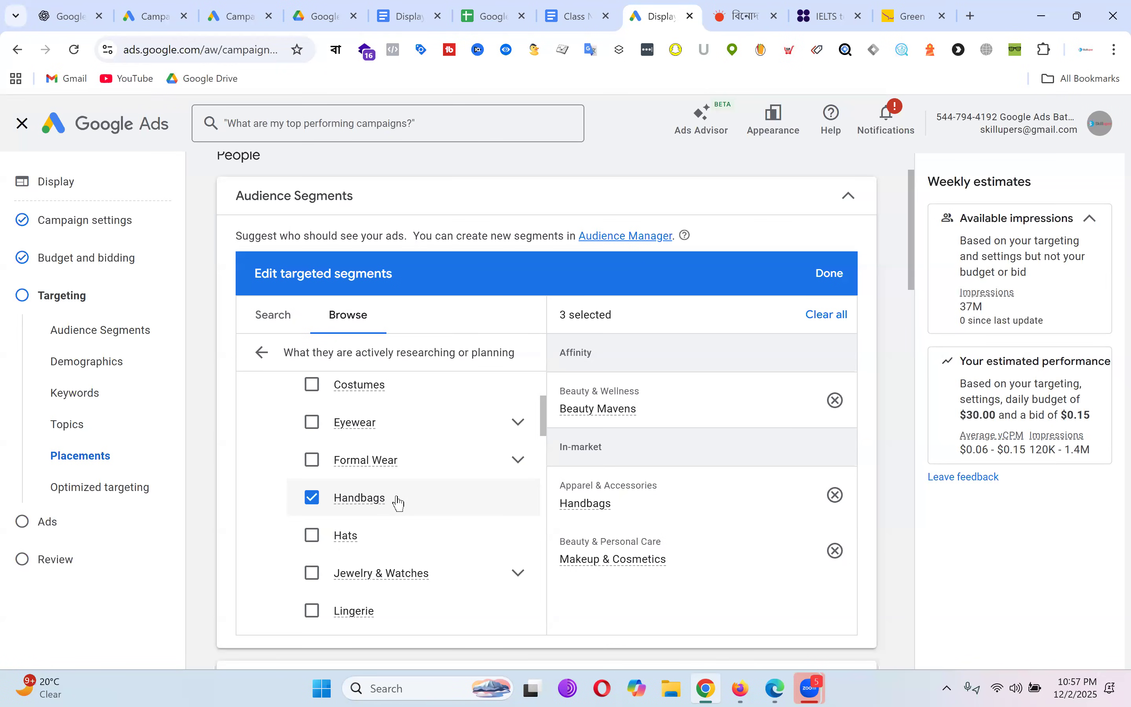
# Step: Browse to the custom audience segments and start creating a new custom segment
pyautogui.click(260, 352)
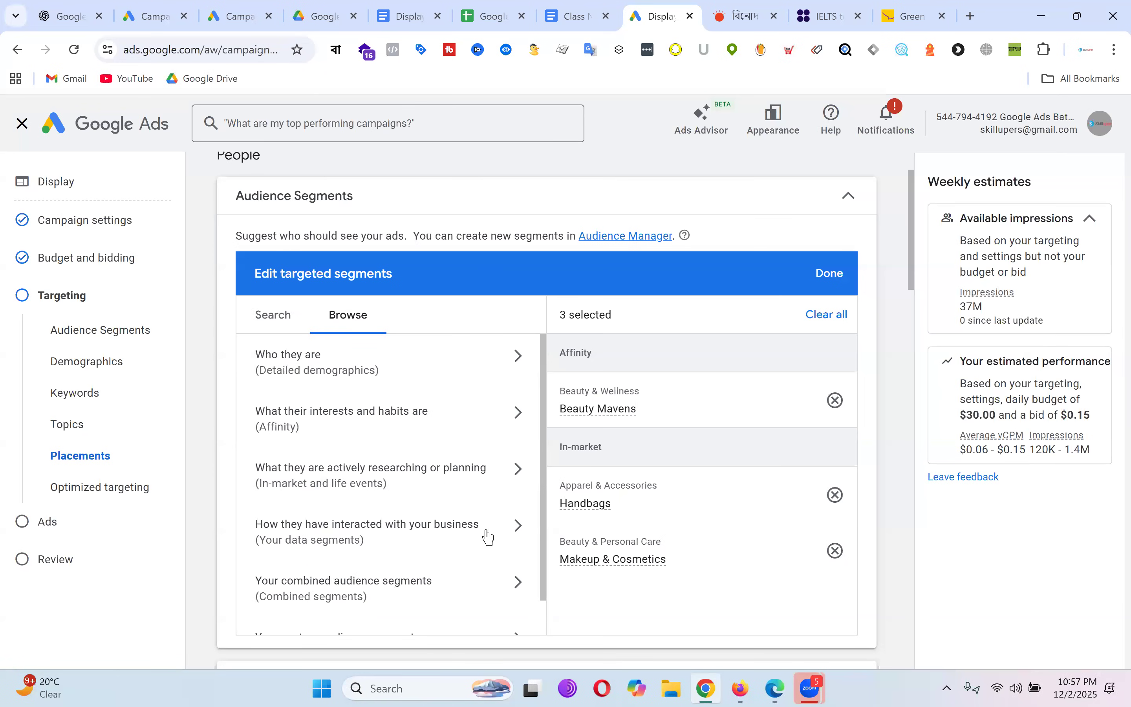
pyautogui.scroll(-1, 492, 447)
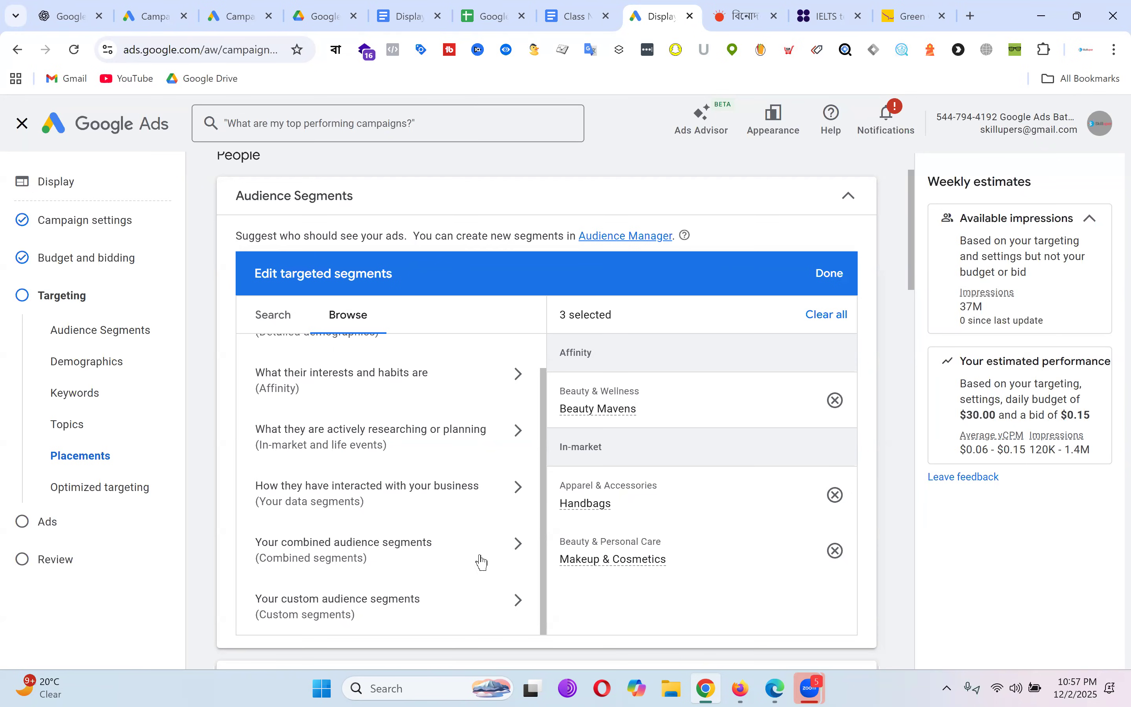
pyautogui.click(515, 604)
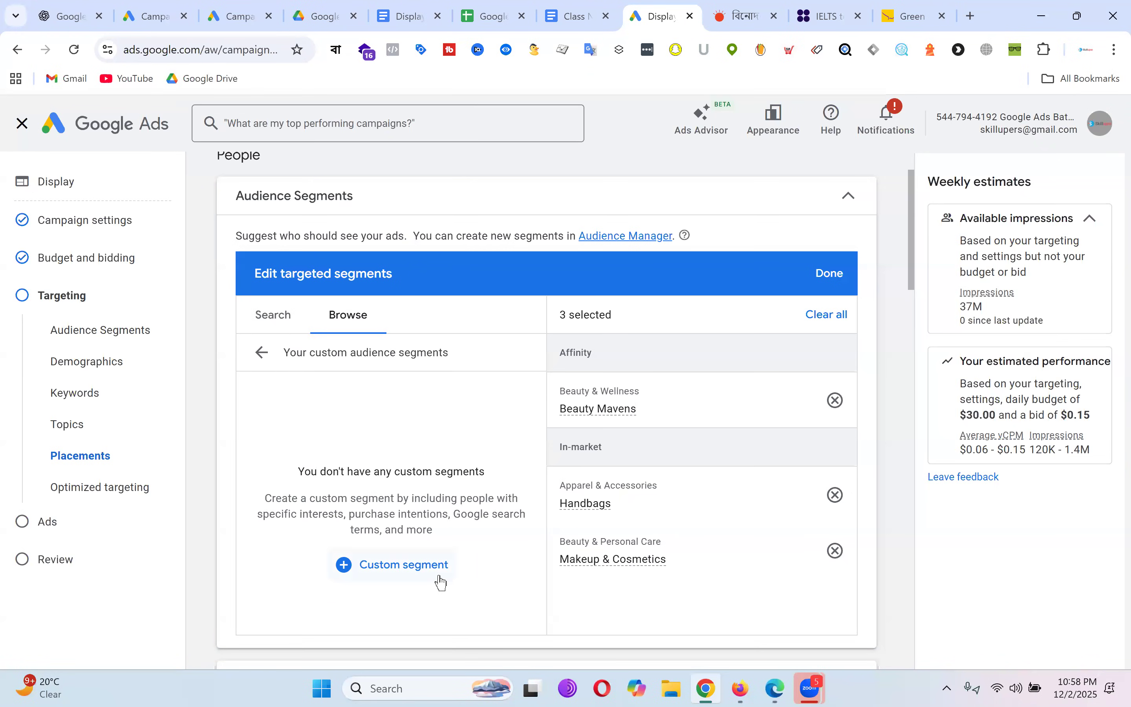
pyautogui.click(429, 565)
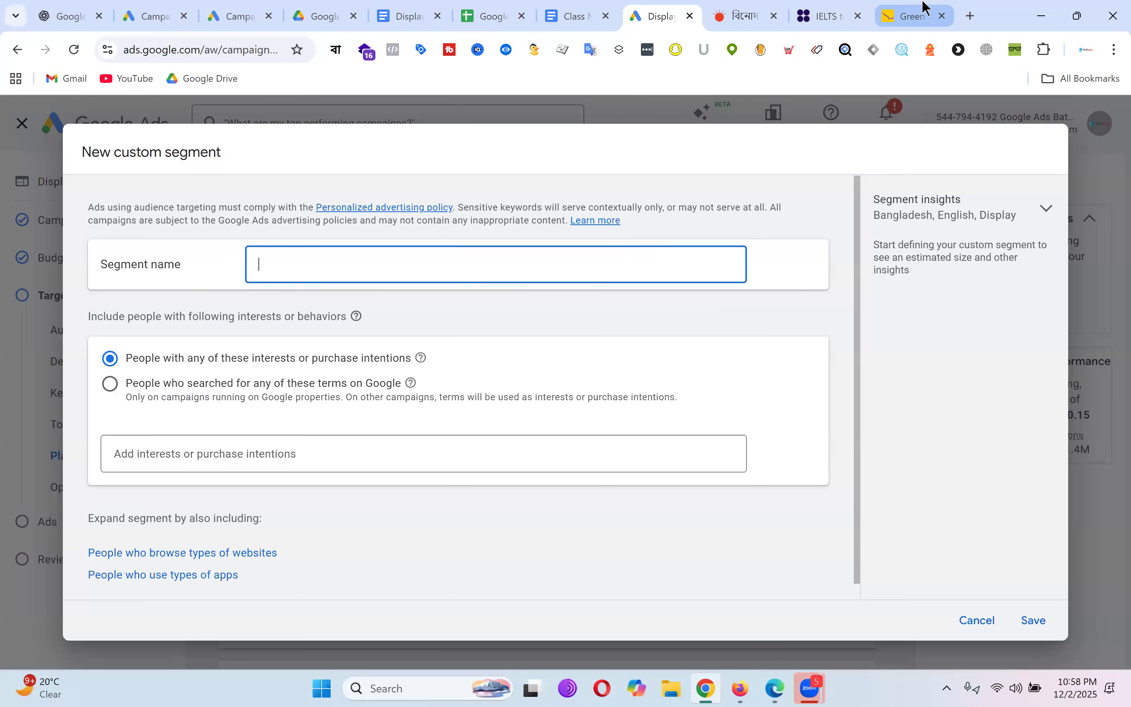
# Step: Search Google for aarong in a new browser tab and open the Aarong website
pyautogui.click(930, 14)
pyautogui.click(971, 17)
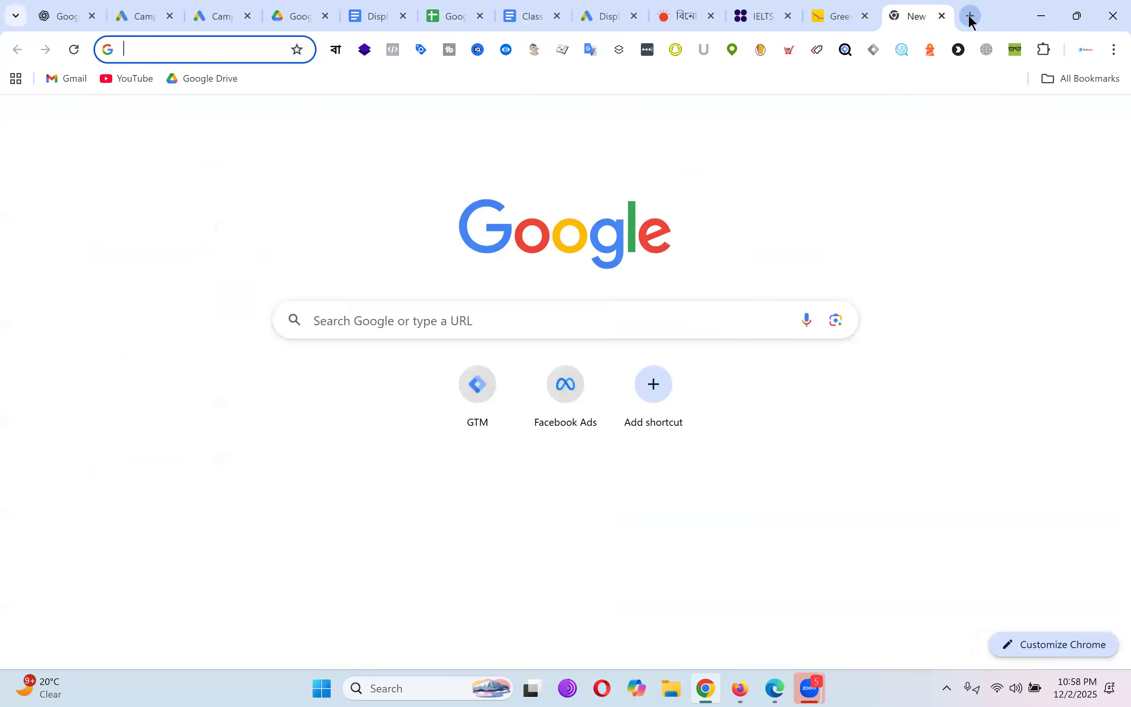
pyautogui.write('le')
pyautogui.press('BackSpace')
pyautogui.press('BackSpace')
pyautogui.press('BackSpace')
pyautogui.write('aarong')
pyautogui.press('Return')
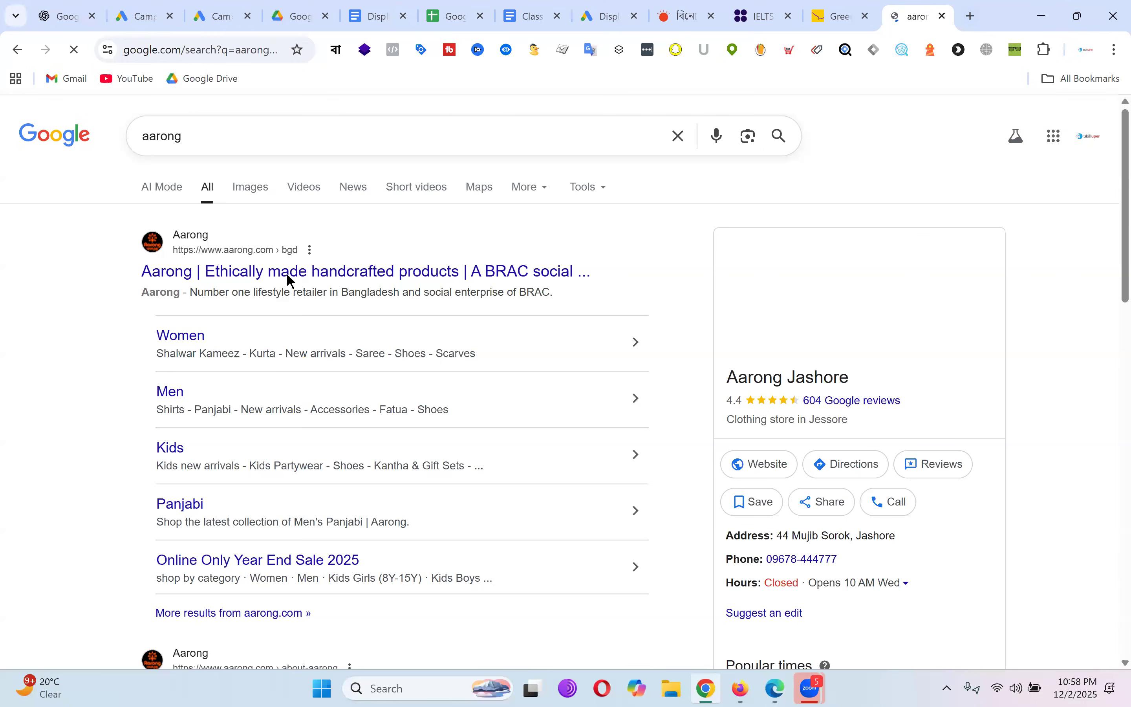
pyautogui.click(290, 276)
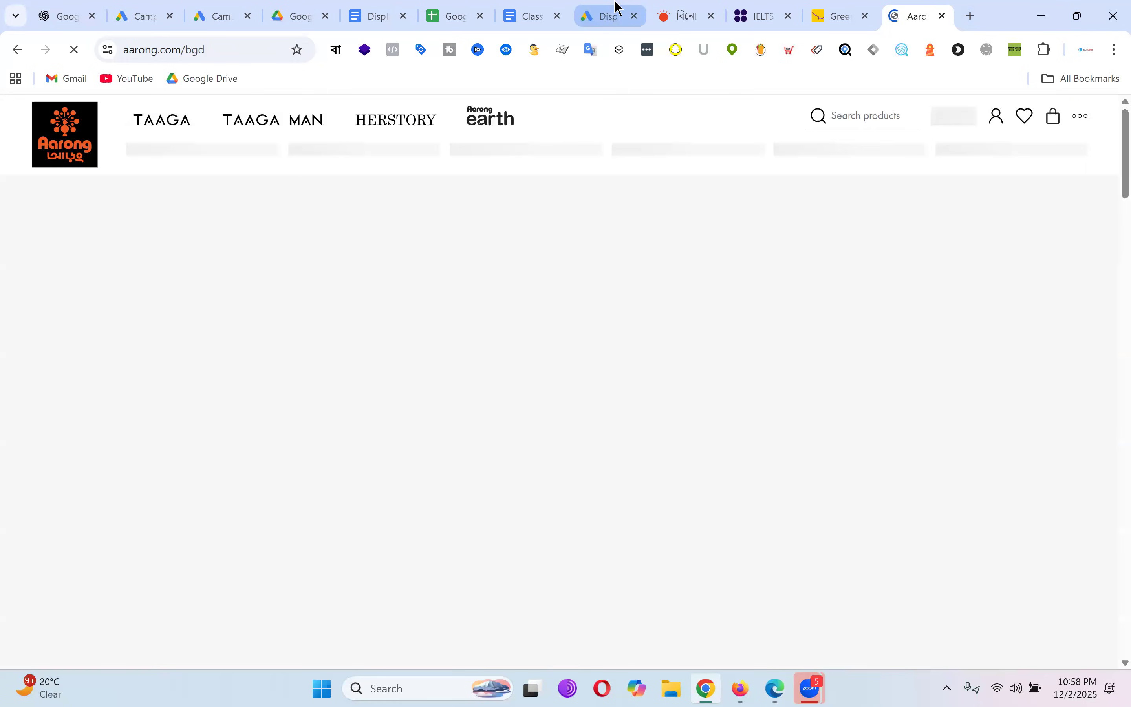
# Step: Switch back to Google Ads and name the new custom segment "Le Reve - Custom Audience - batch-20"
pyautogui.click(618, 7)
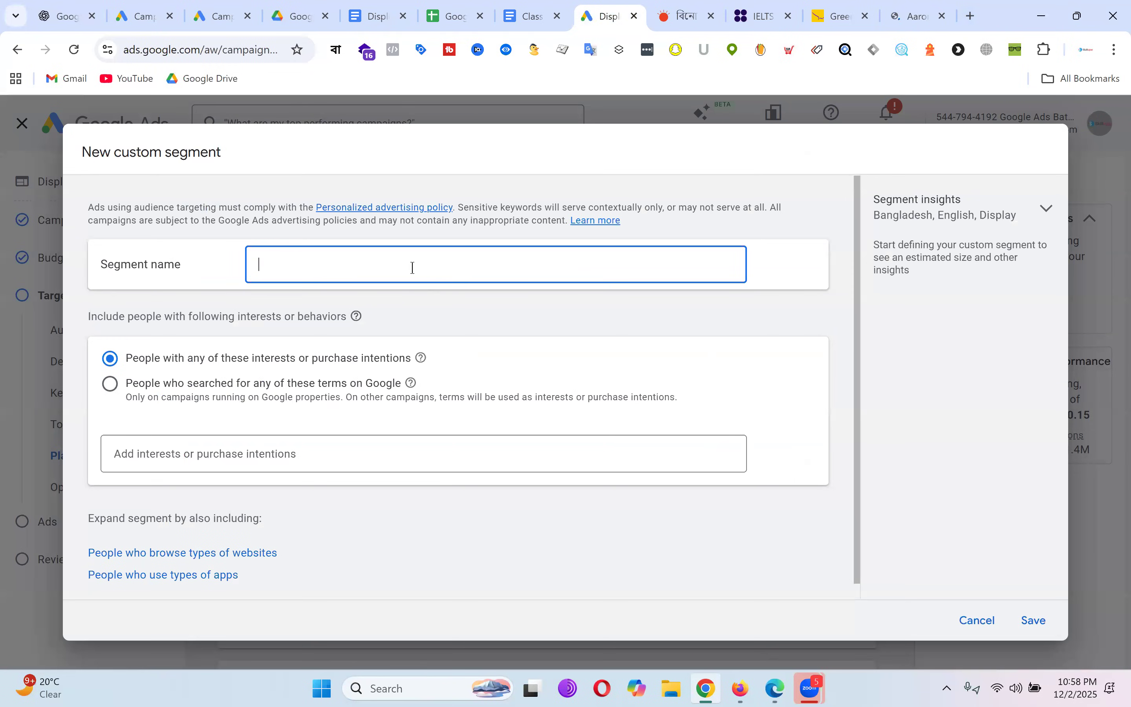
pyautogui.write('Le Reve - Custom A')
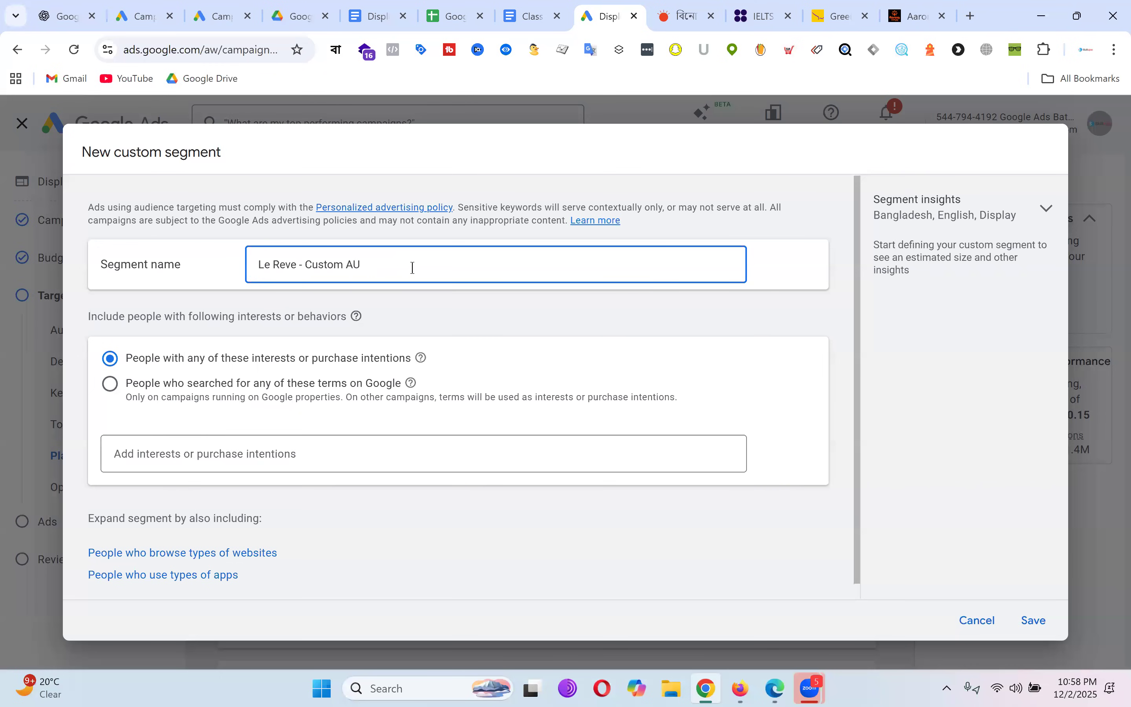
pyautogui.write('udience - batch-20')
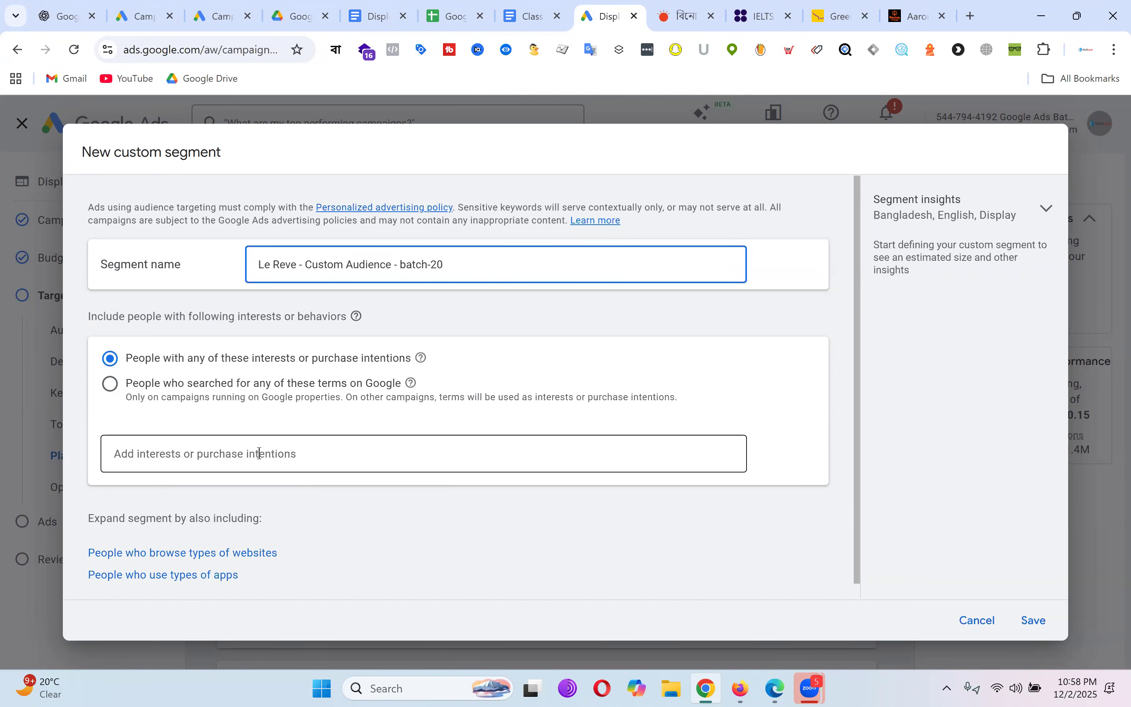
# Step: Add "le reve panjabi" and "le reve jeans" as interests or purchase intentions of the custom segment
pyautogui.click(232, 448)
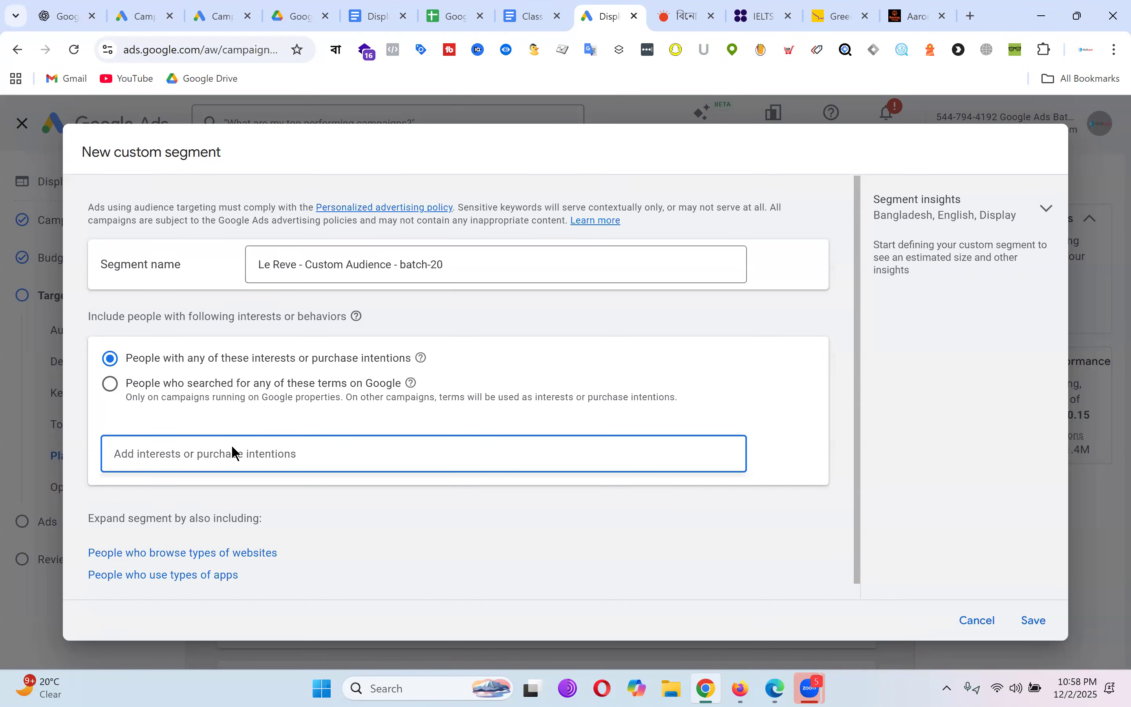
pyautogui.write('le reve ')
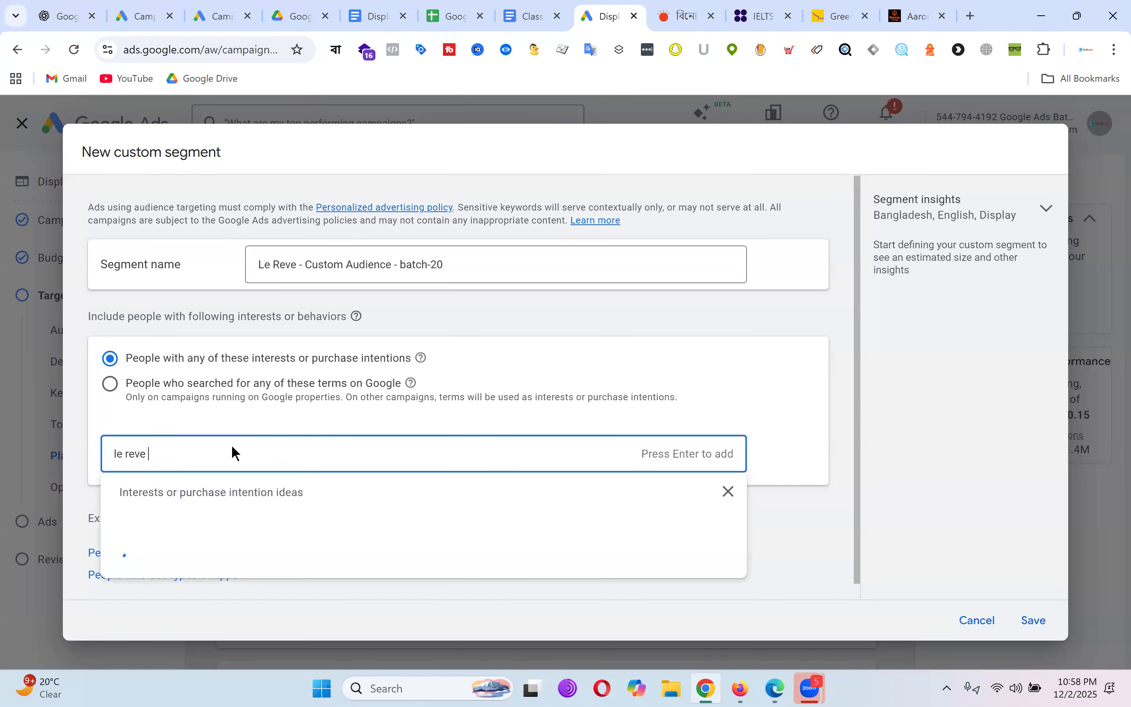
pyautogui.write('panjabi')
pyautogui.press('Return')
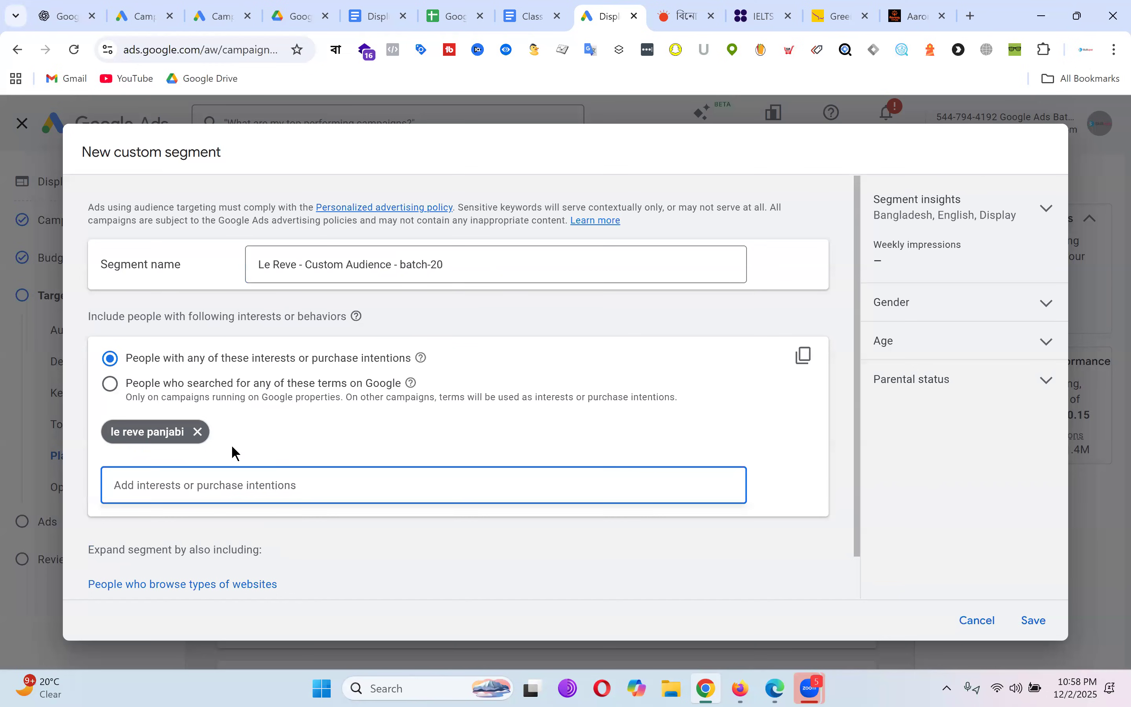
pyautogui.write('l')
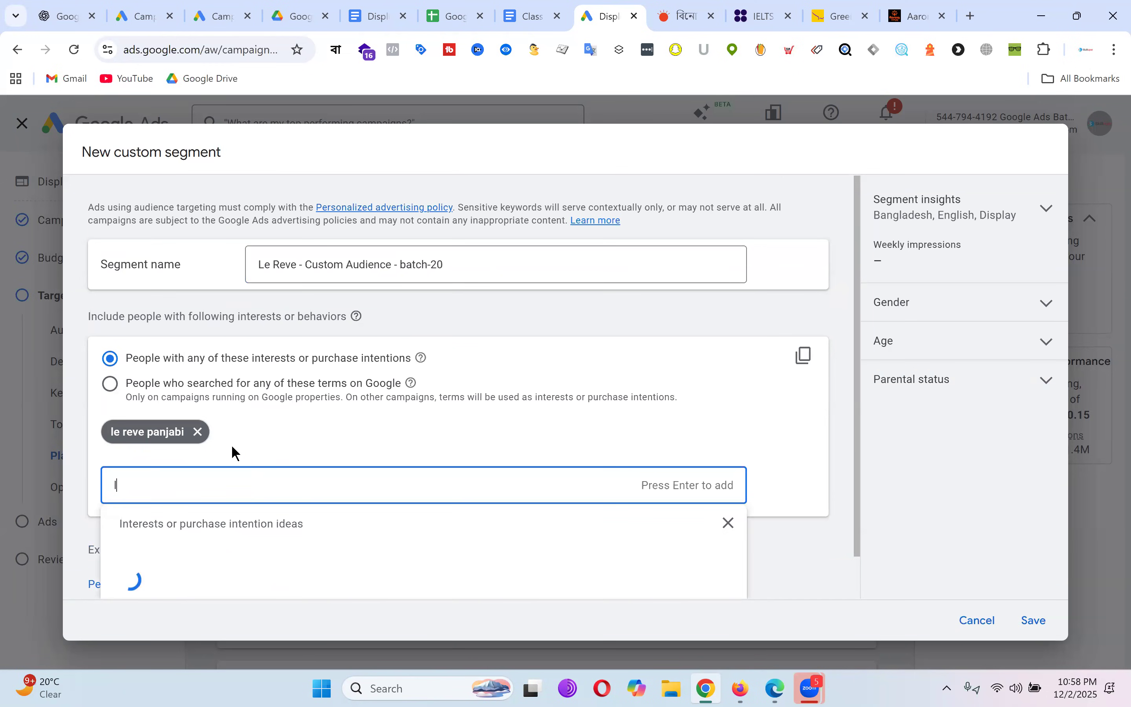
pyautogui.write('e reve jeans')
pyautogui.press('Return')
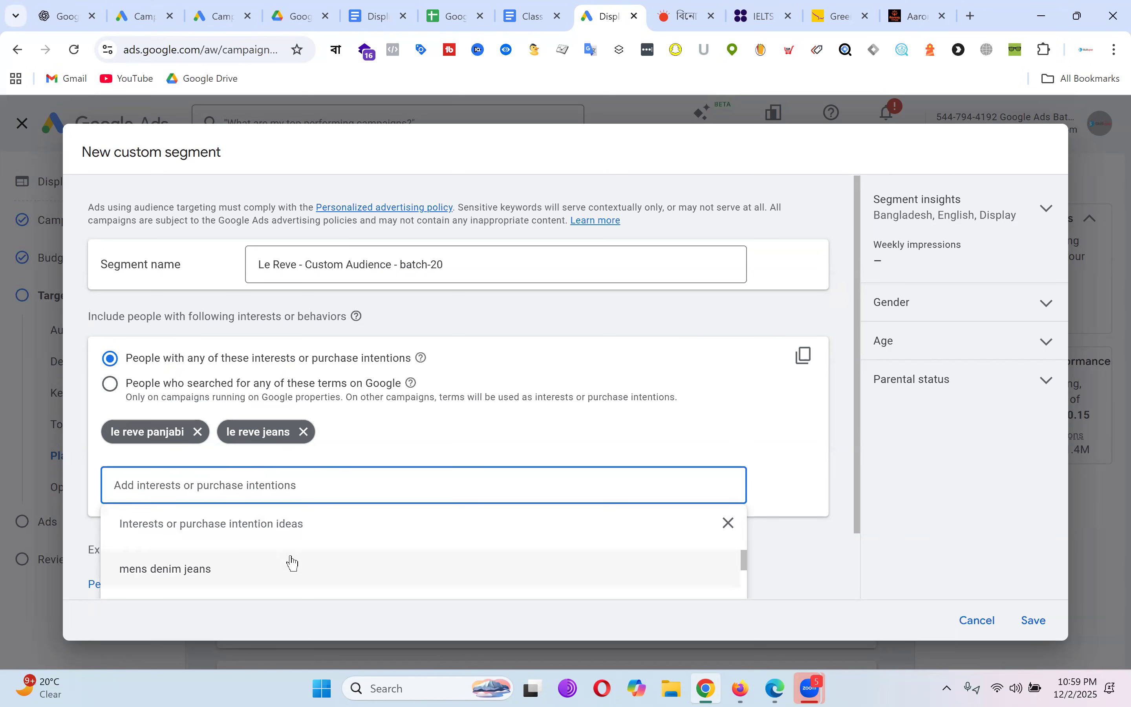
# Step: Add the suggested idea "mens black jeans" to the custom segment and target people who searched for any of these terms on Google
pyautogui.scroll(-2, 261, 580)
pyautogui.scroll(-3, 183, 582)
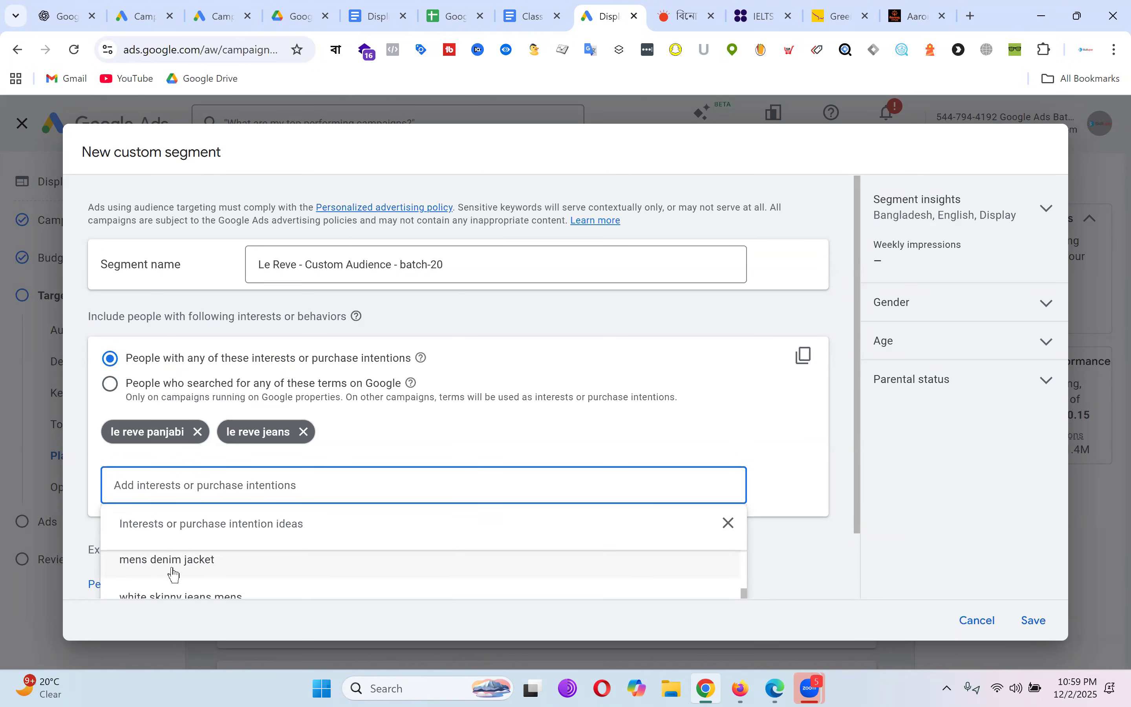
pyautogui.scroll(2, 192, 568)
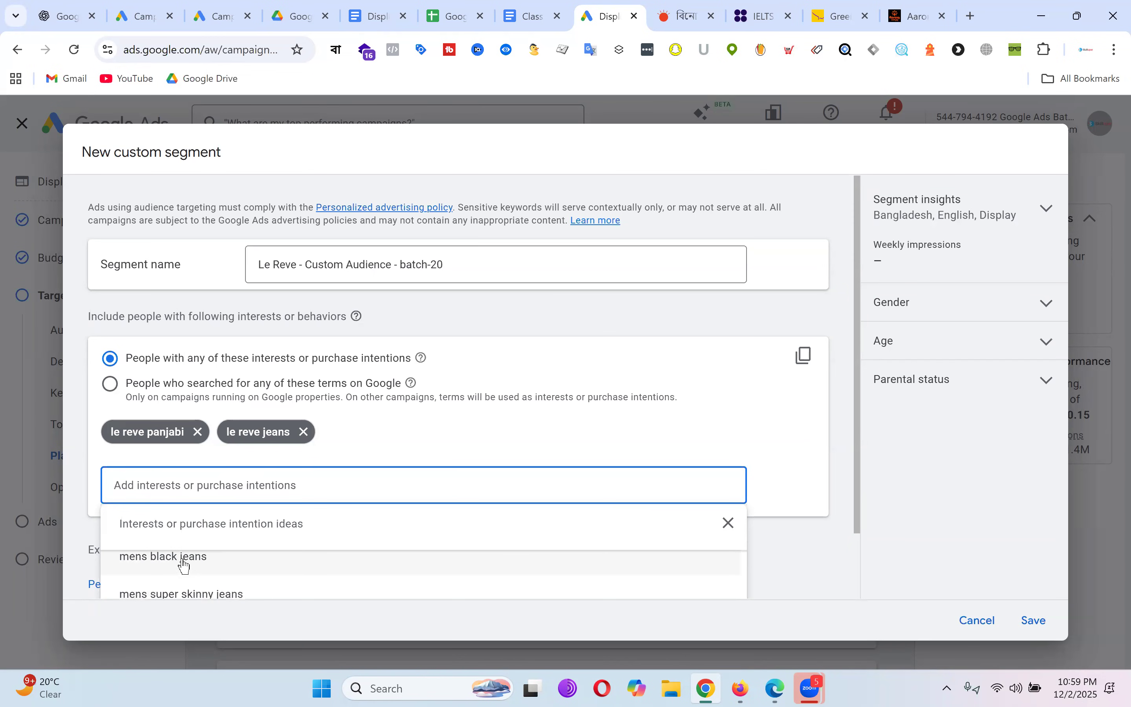
pyautogui.click(185, 565)
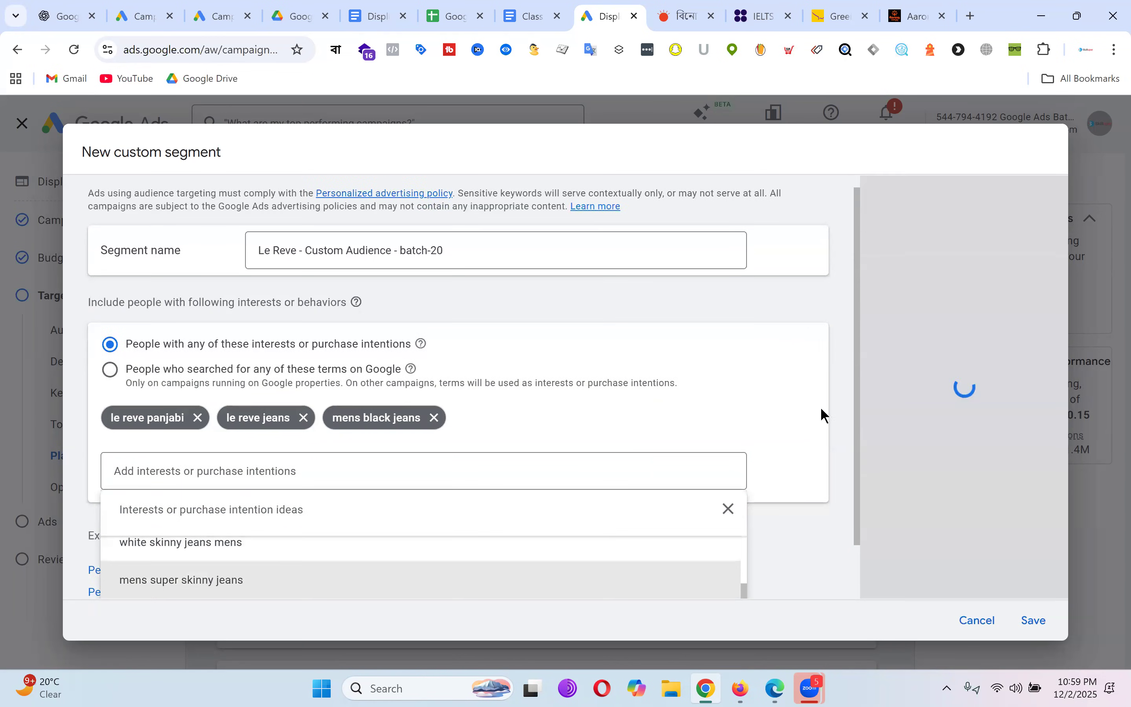
pyautogui.click(795, 425)
pyautogui.scroll(-1, 585, 351)
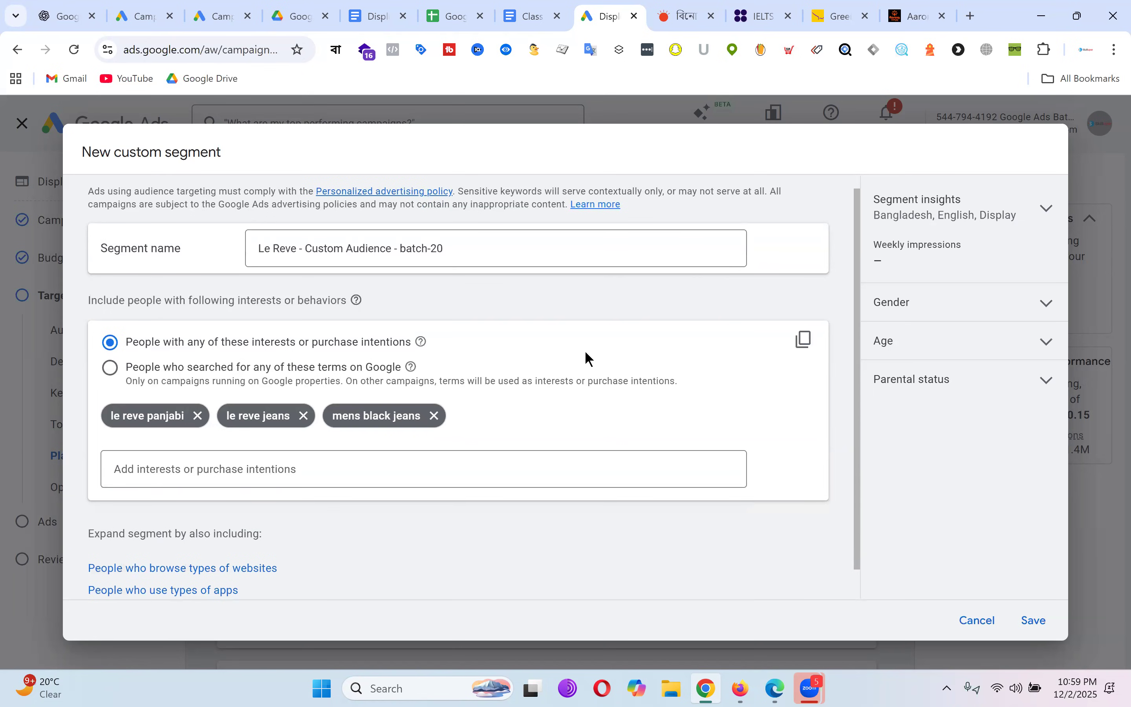
pyautogui.scroll(1, 596, 338)
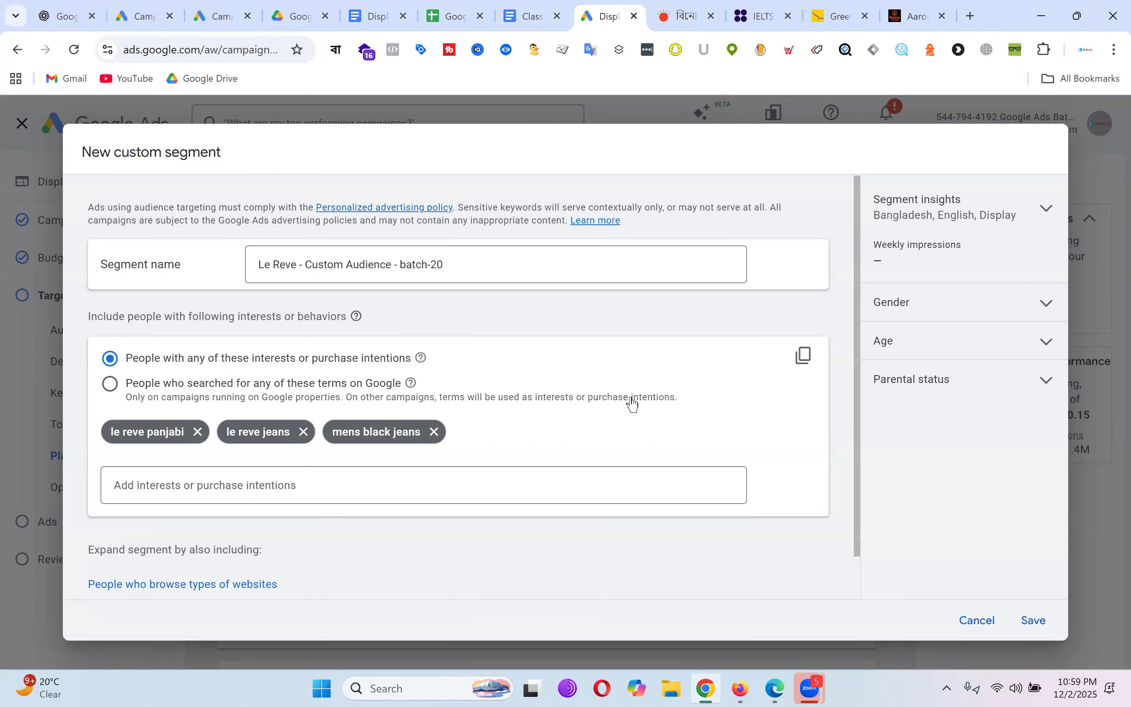
pyautogui.click(111, 389)
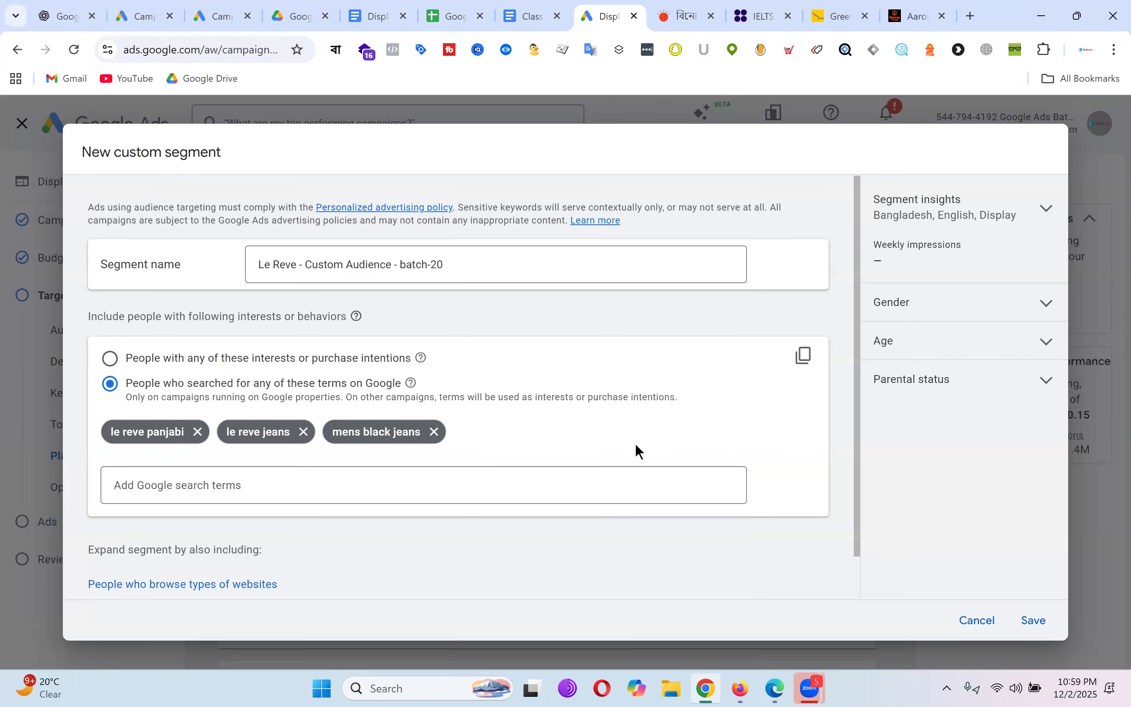
# Step: Search Google for le reve panjabi in a new browser tab and look over the search results
pyautogui.click(972, 17)
pyautogui.write('le r')
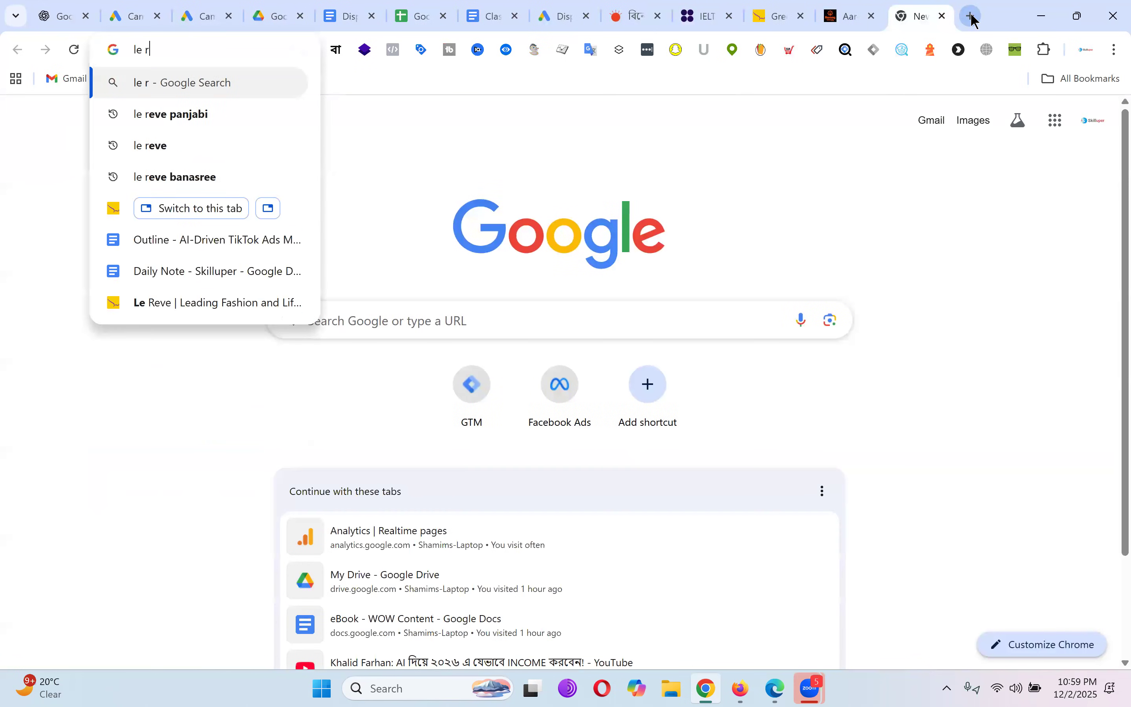
pyautogui.write('eve panjabi')
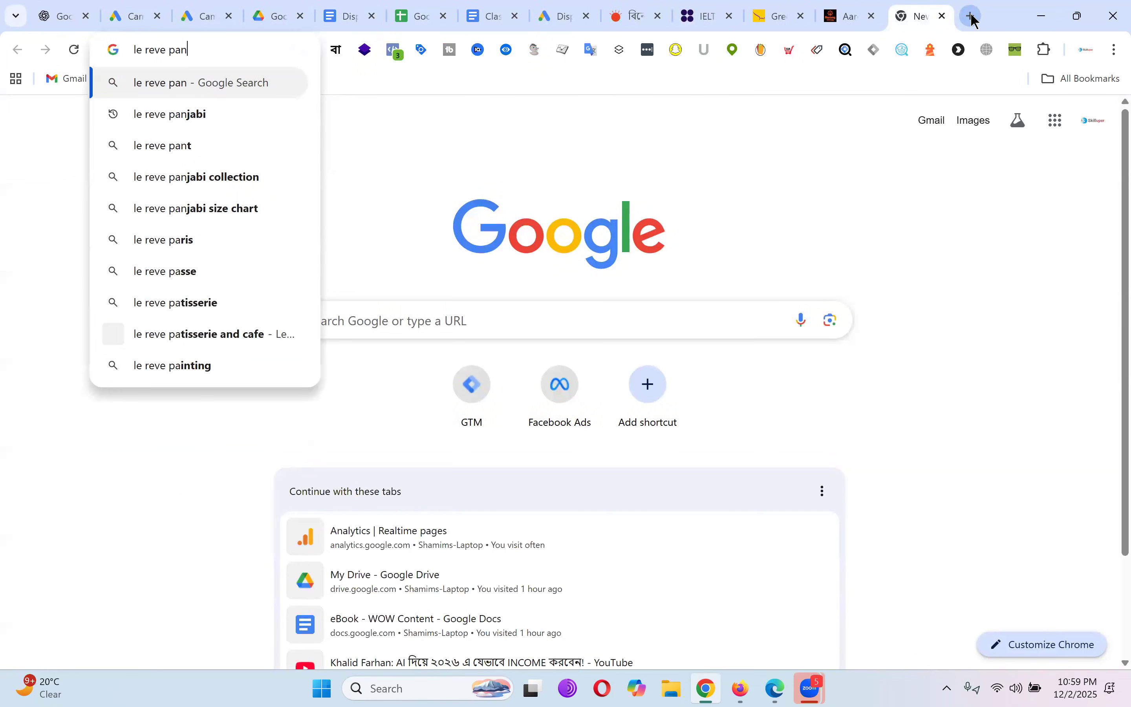
pyautogui.press('Return')
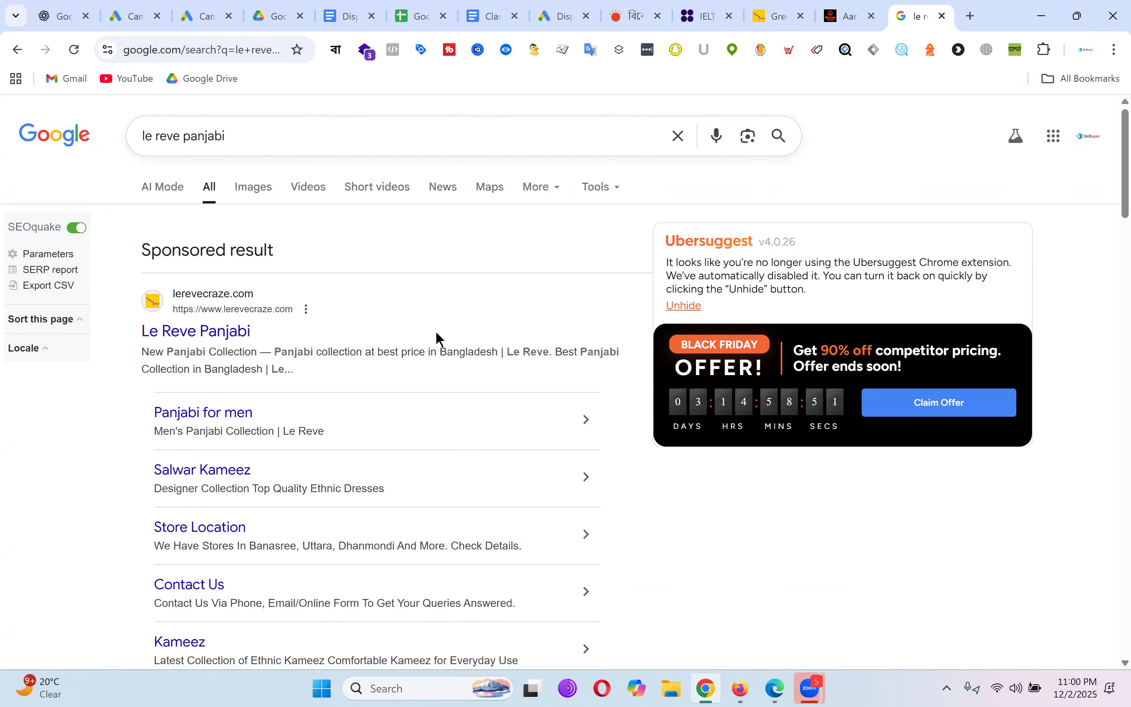
pyautogui.scroll(-1, 440, 339)
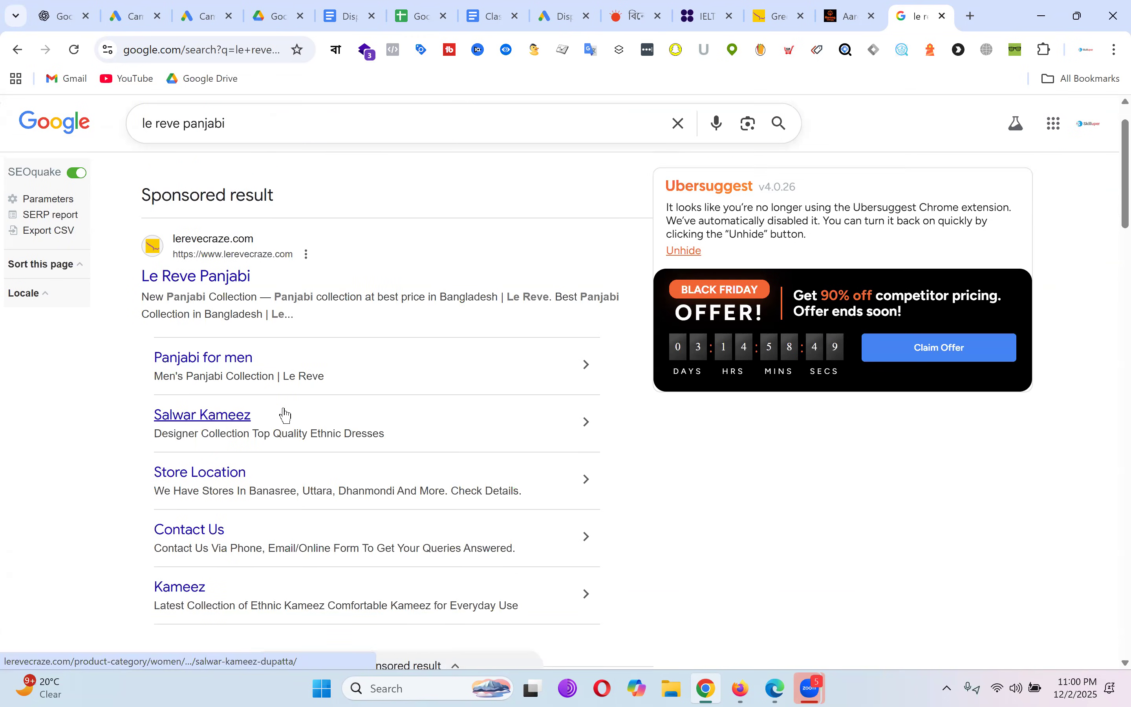
pyautogui.scroll(1, 285, 415)
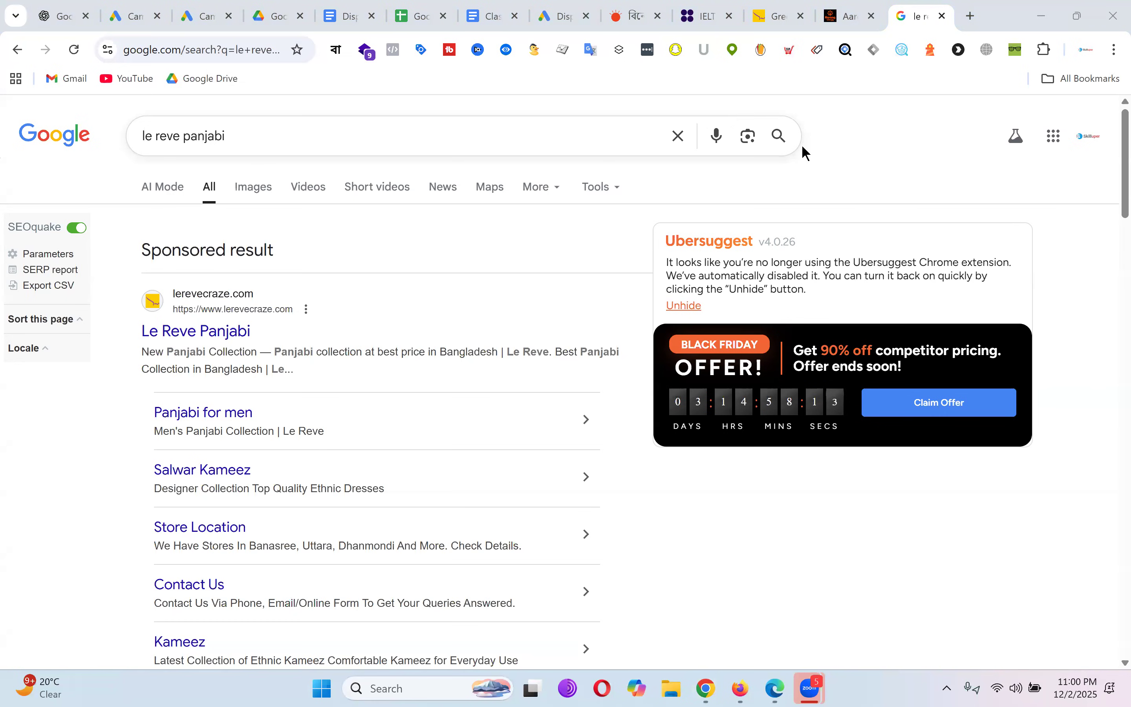
pyautogui.click(569, 6)
pyautogui.scroll(-1, 641, 370)
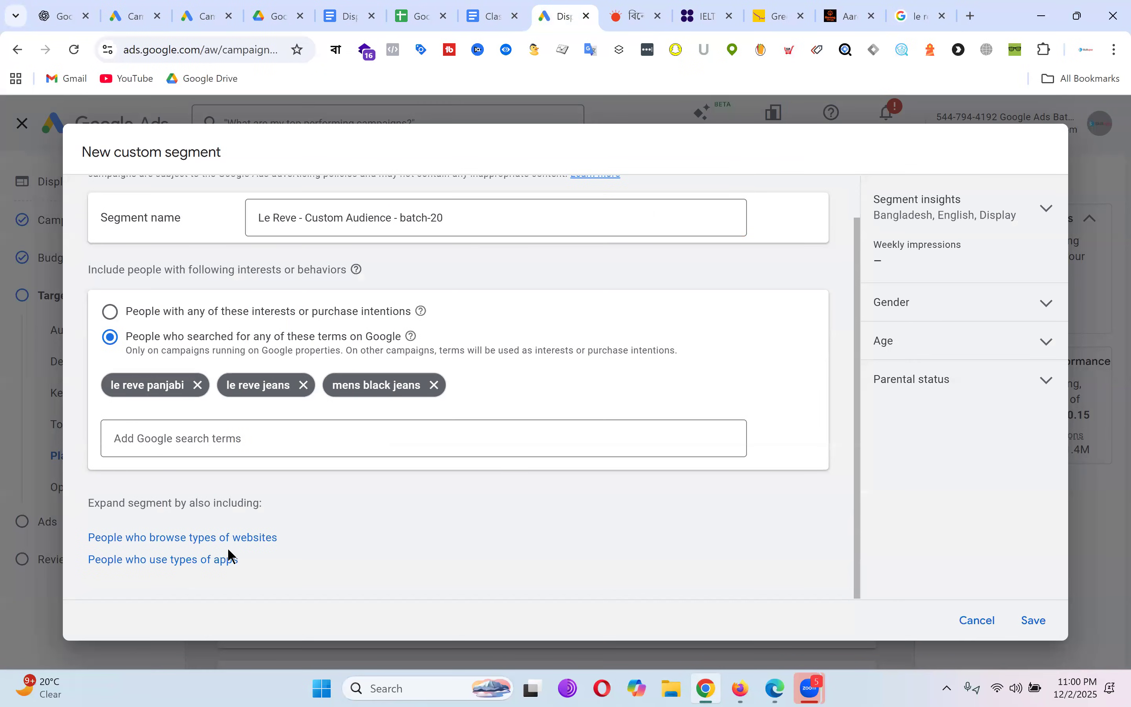
pyautogui.click(222, 537)
pyautogui.scroll(-2, 450, 424)
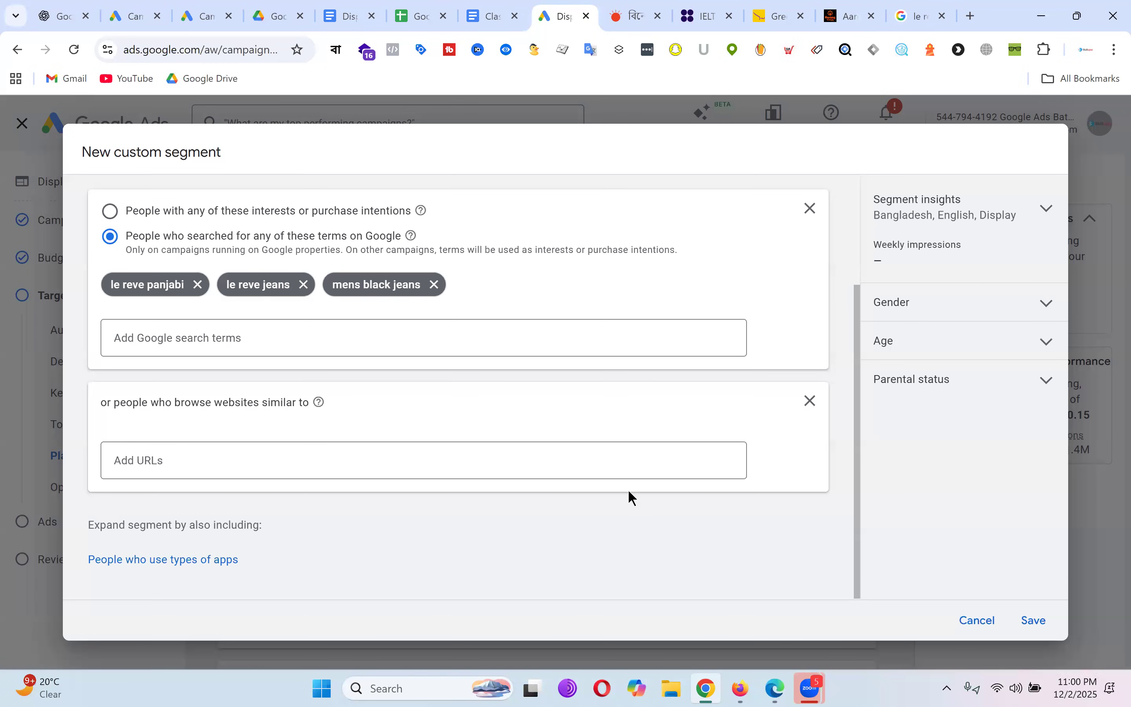
pyautogui.click(784, 12)
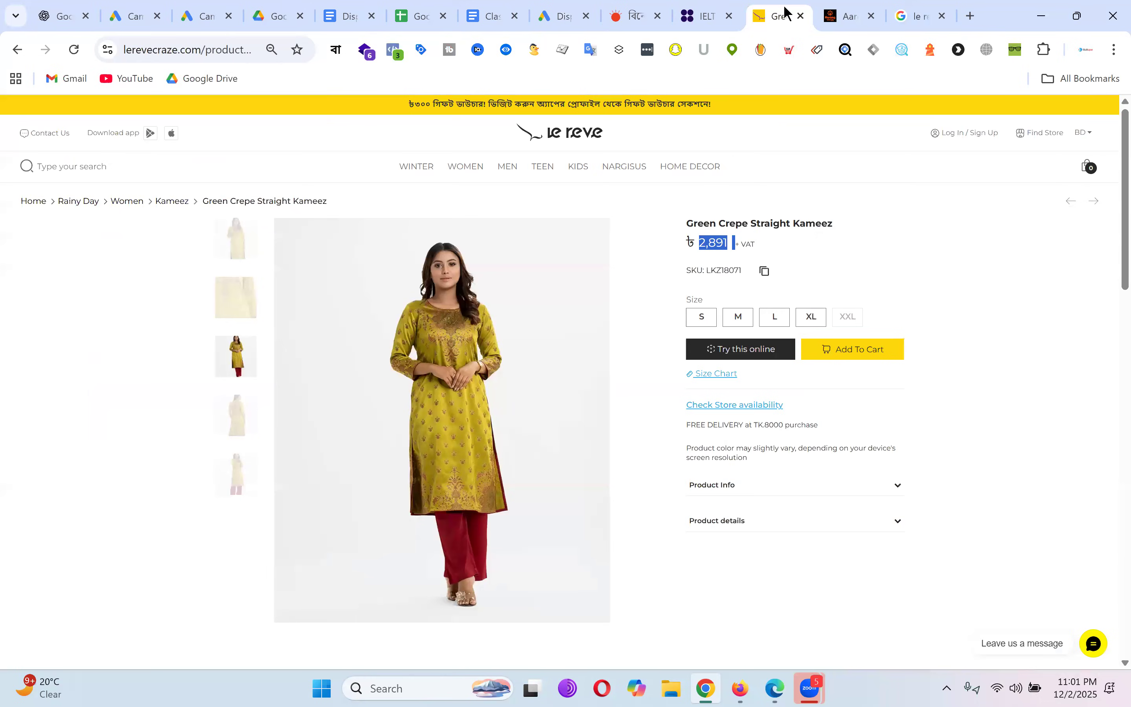
pyautogui.moveTo(202, 49); pyautogui.dragTo(79, 52)
pyautogui.hotkey('ctrl', 'c')
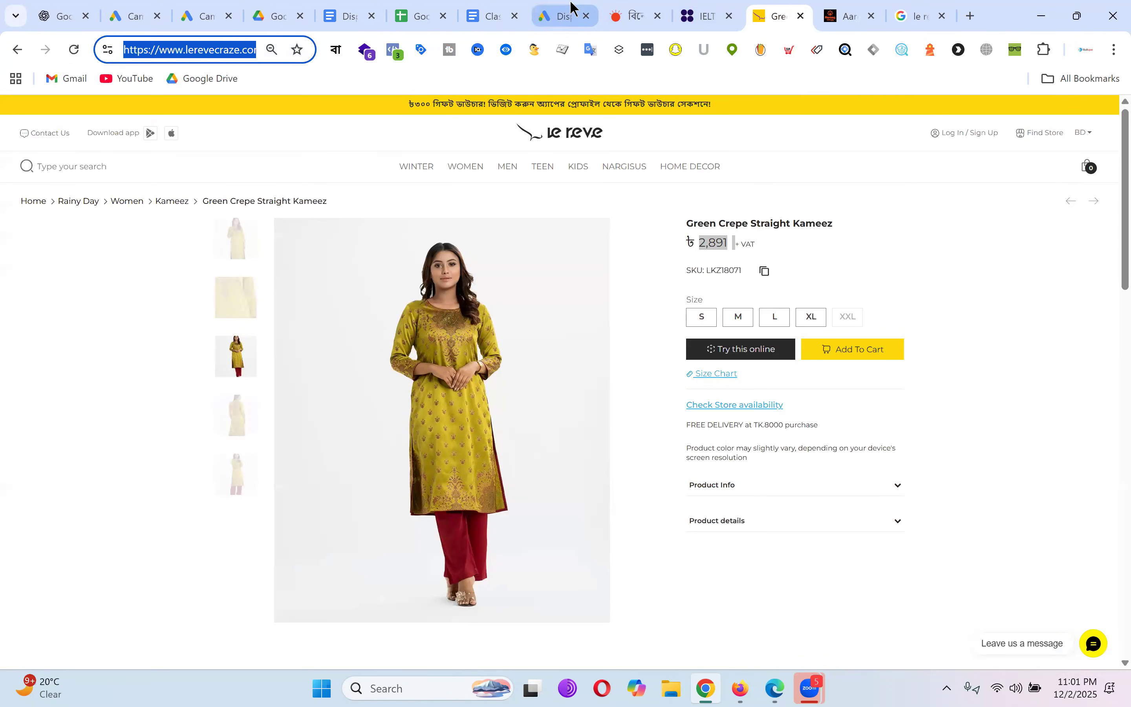
pyautogui.click(566, 15)
pyautogui.click(197, 459)
pyautogui.hotkey('ctrl', 'v')
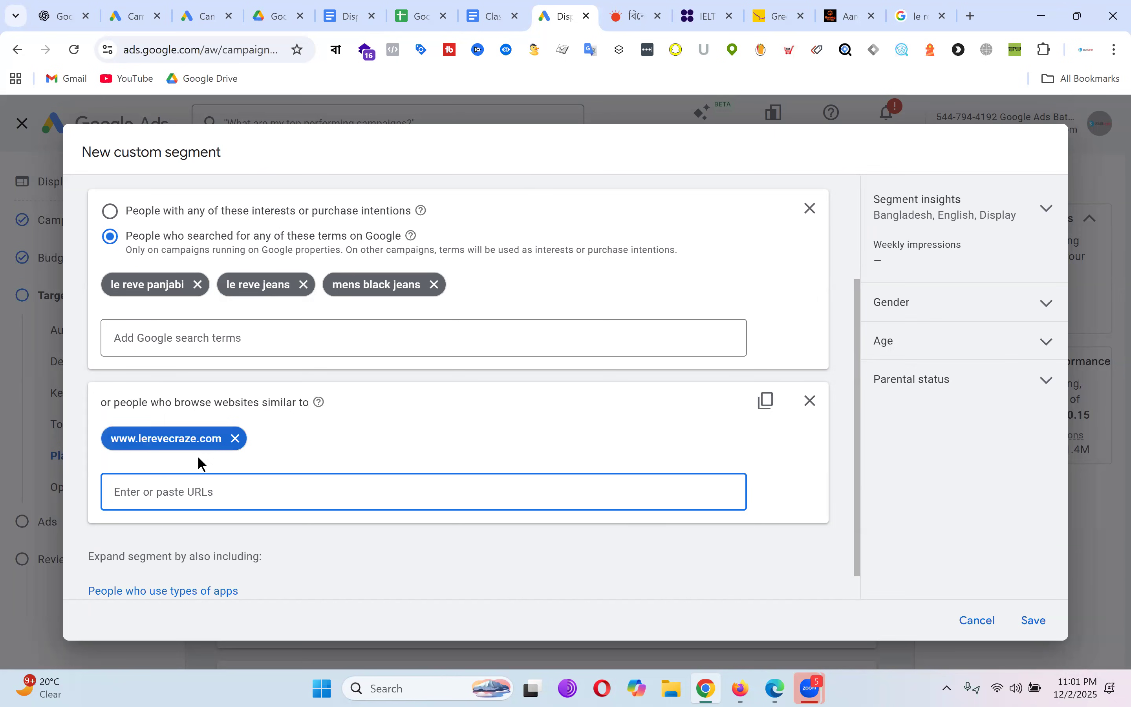
pyautogui.click(860, 11)
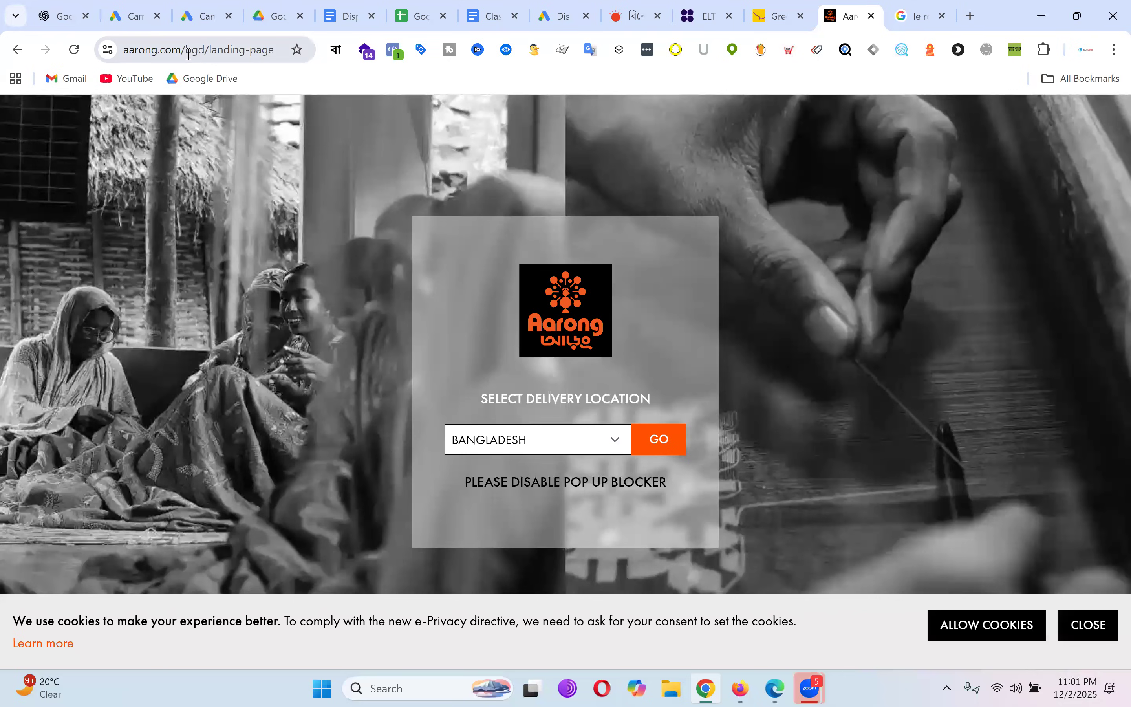
pyautogui.moveTo(184, 49); pyautogui.dragTo(21, 55)
pyautogui.hotkey('ctrl', 'c')
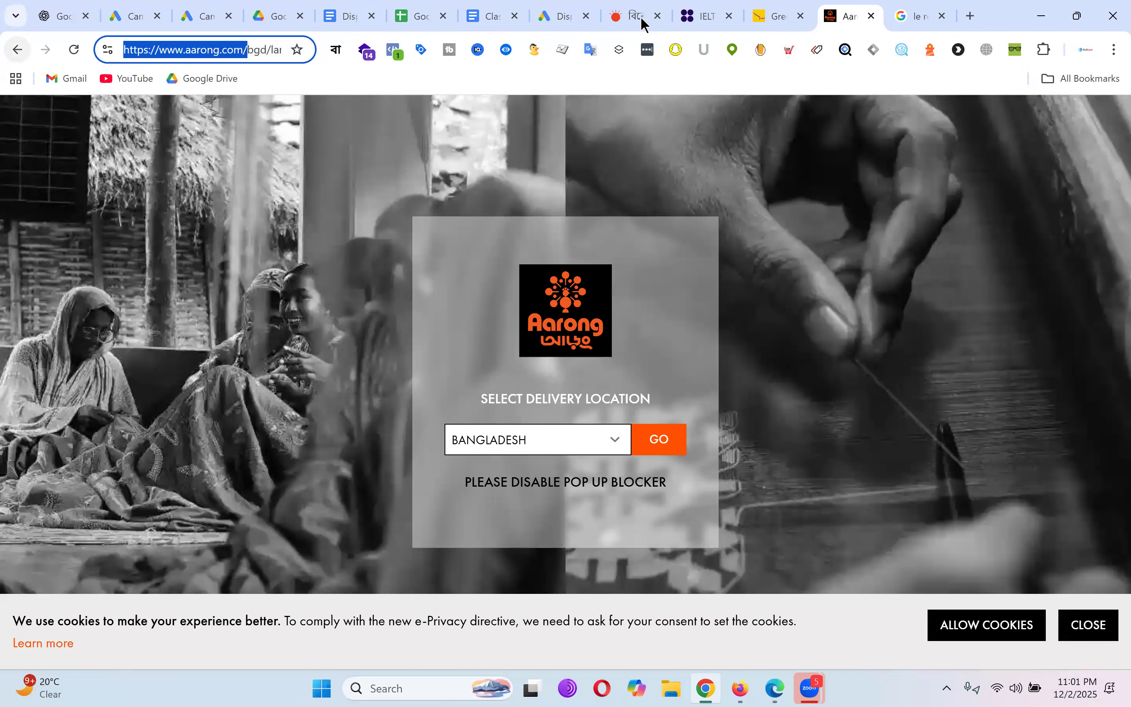
pyautogui.click(558, 10)
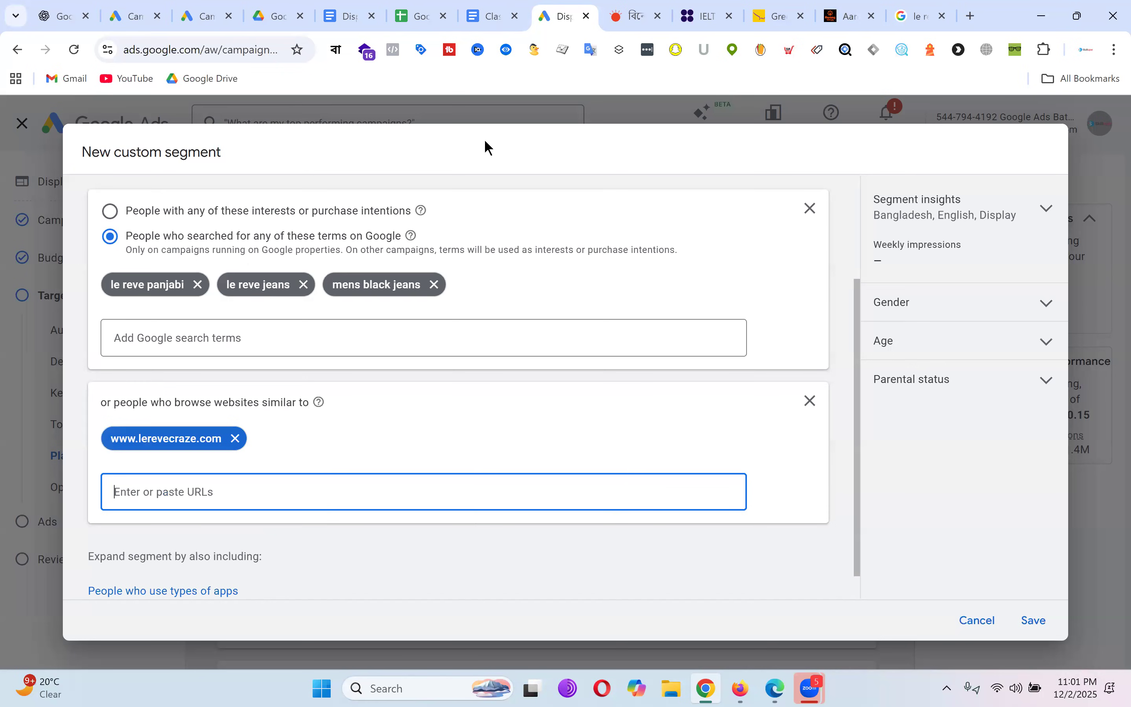
pyautogui.hotkey('ctrl', 'v')
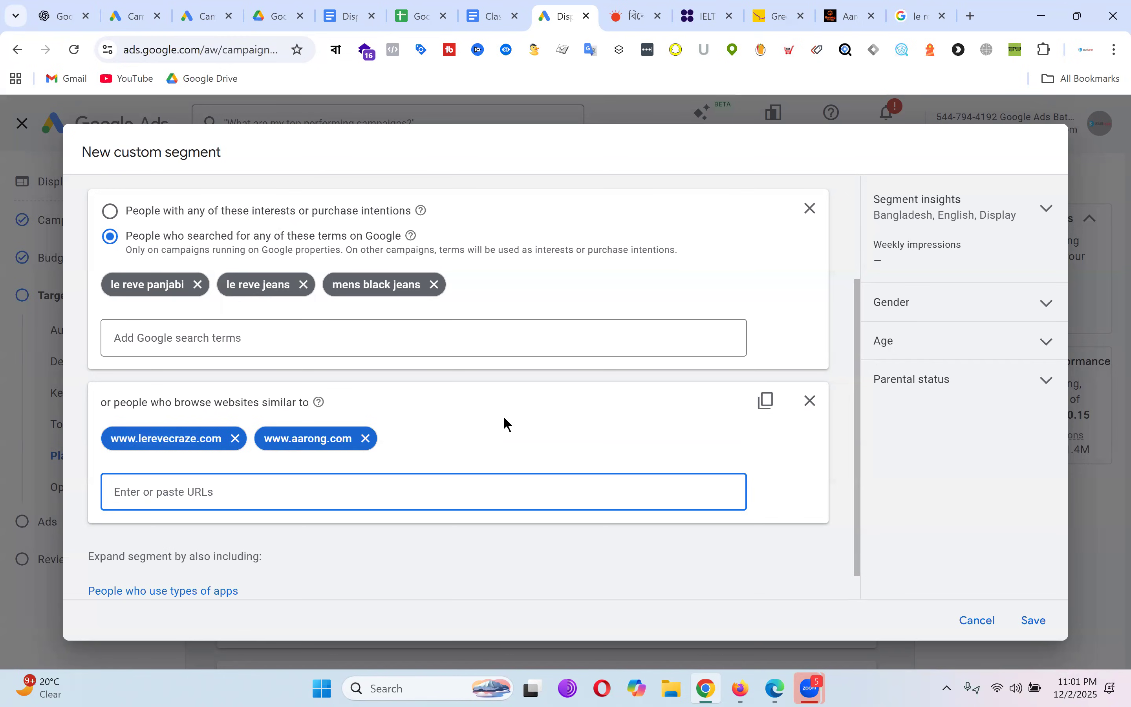
# Step: Expand the segment with people who use similar apps, search for le reve and add the Le Reve Craze app
pyautogui.scroll(-1, 561, 391)
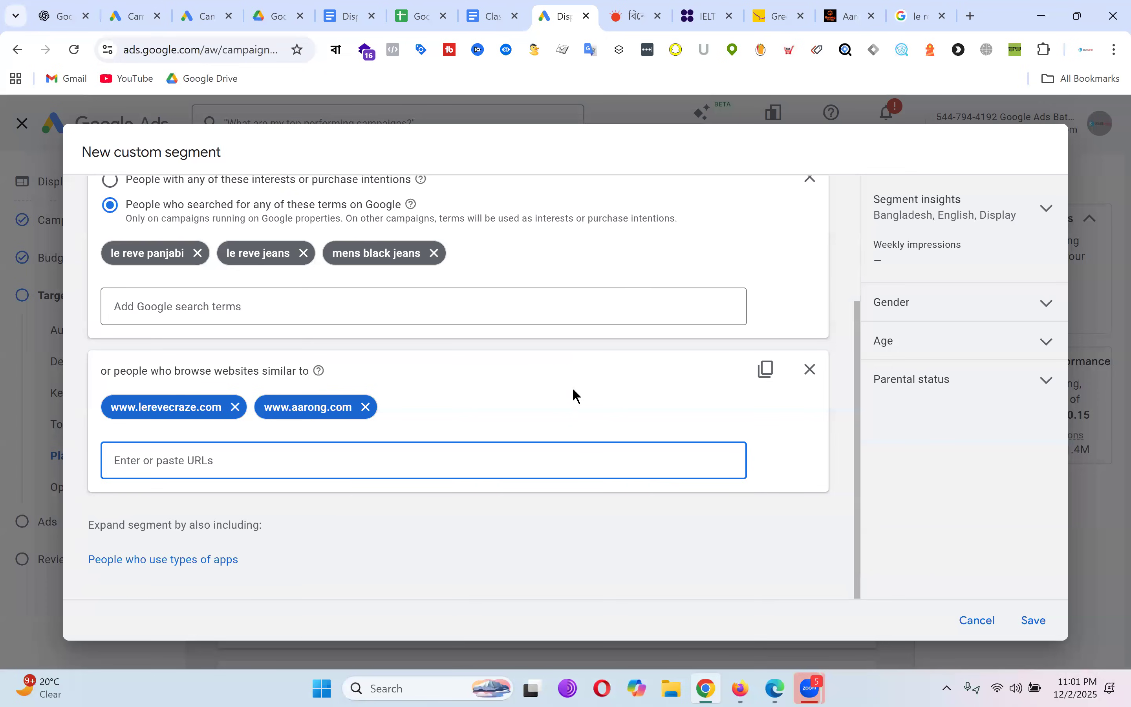
pyautogui.click(188, 560)
pyautogui.scroll(-1, 278, 506)
pyautogui.click(195, 531)
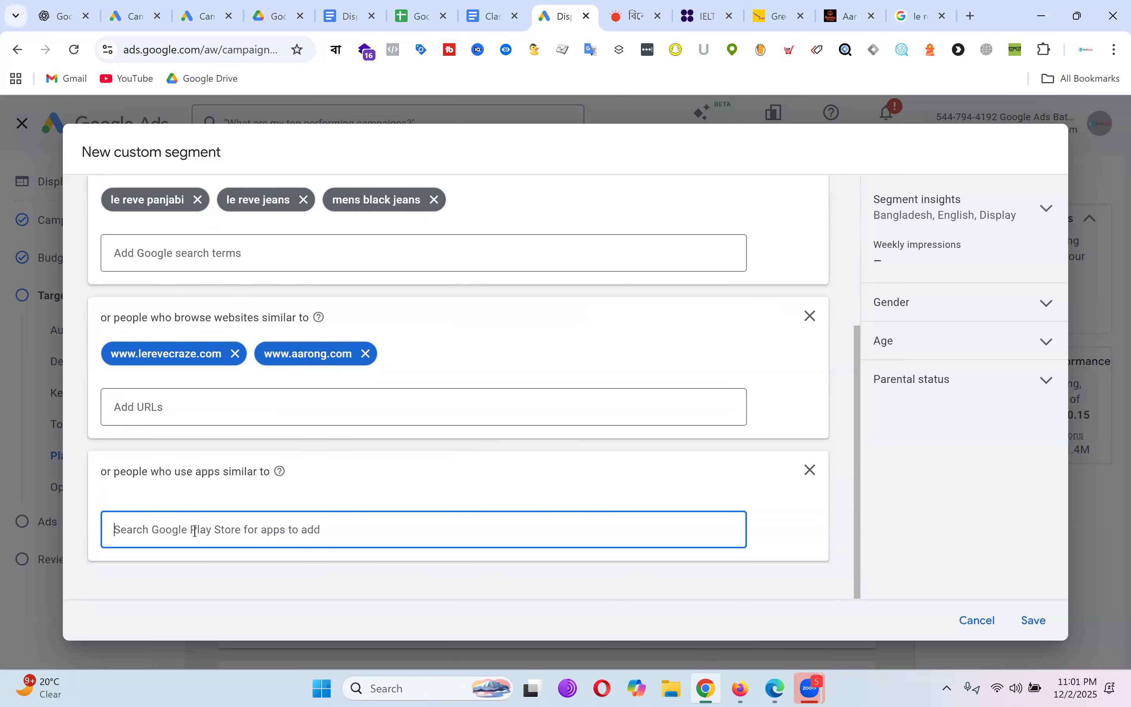
pyautogui.write('le reve')
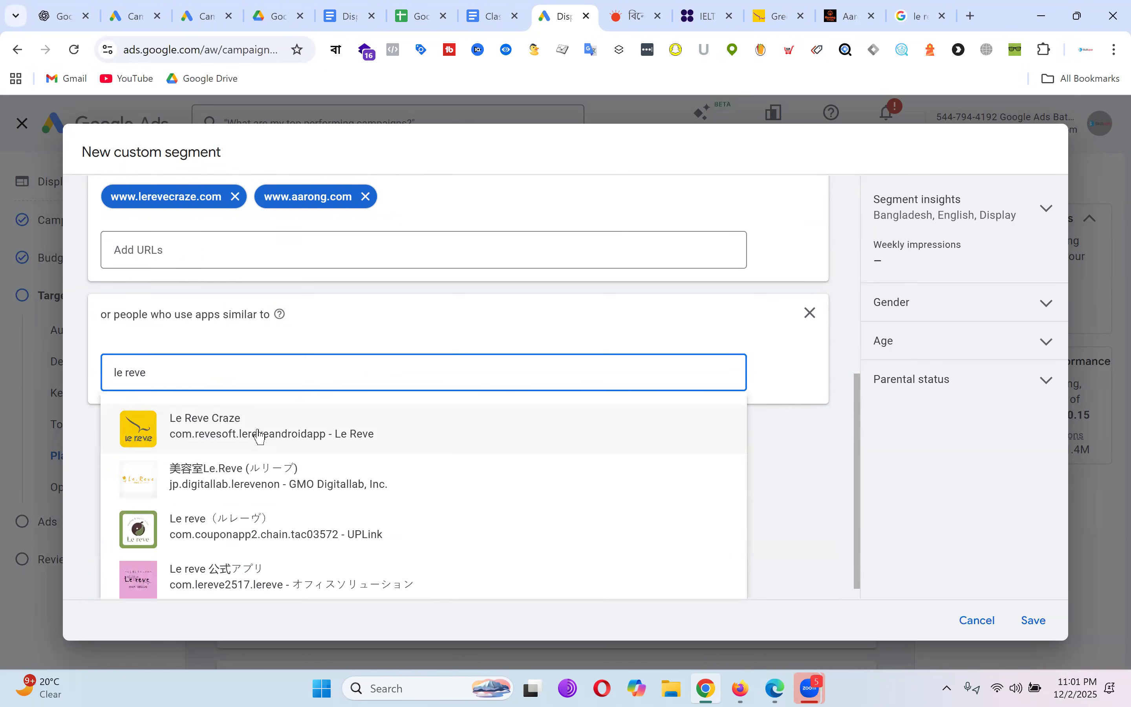
pyautogui.click(258, 430)
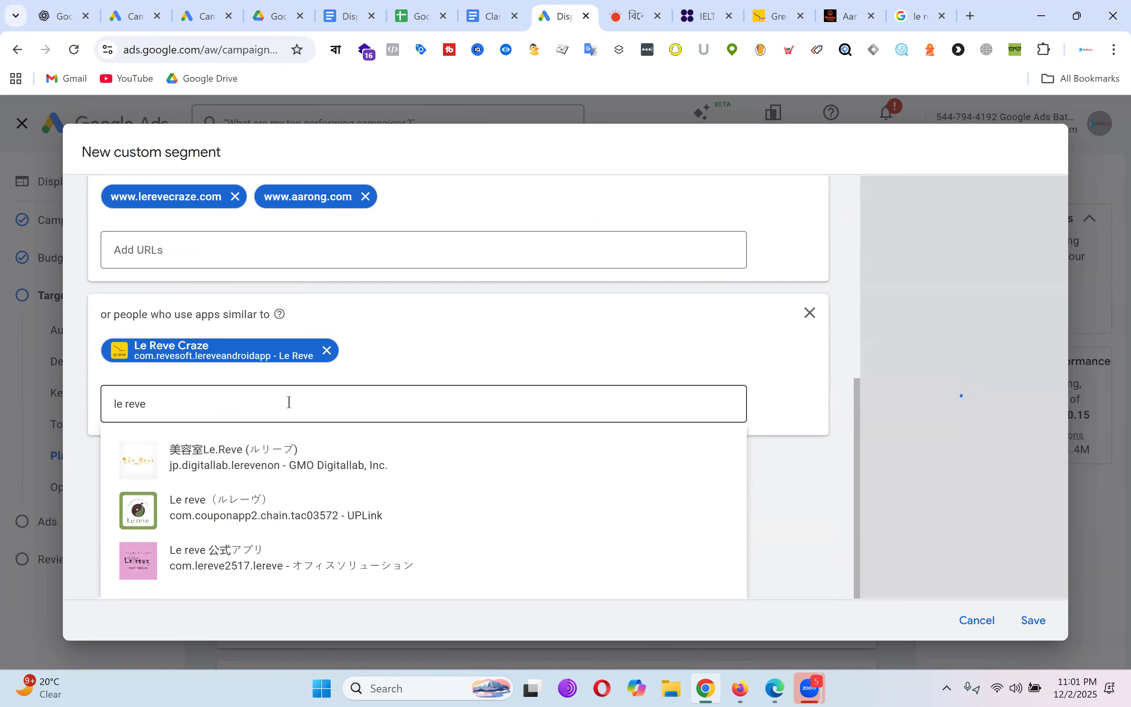
# Step: Search the apps for aarong and add the Aarong app (com.portonics.aarong) to the segment
pyautogui.moveTo(200, 407); pyautogui.dragTo(22, 410)
pyautogui.write('aarong')
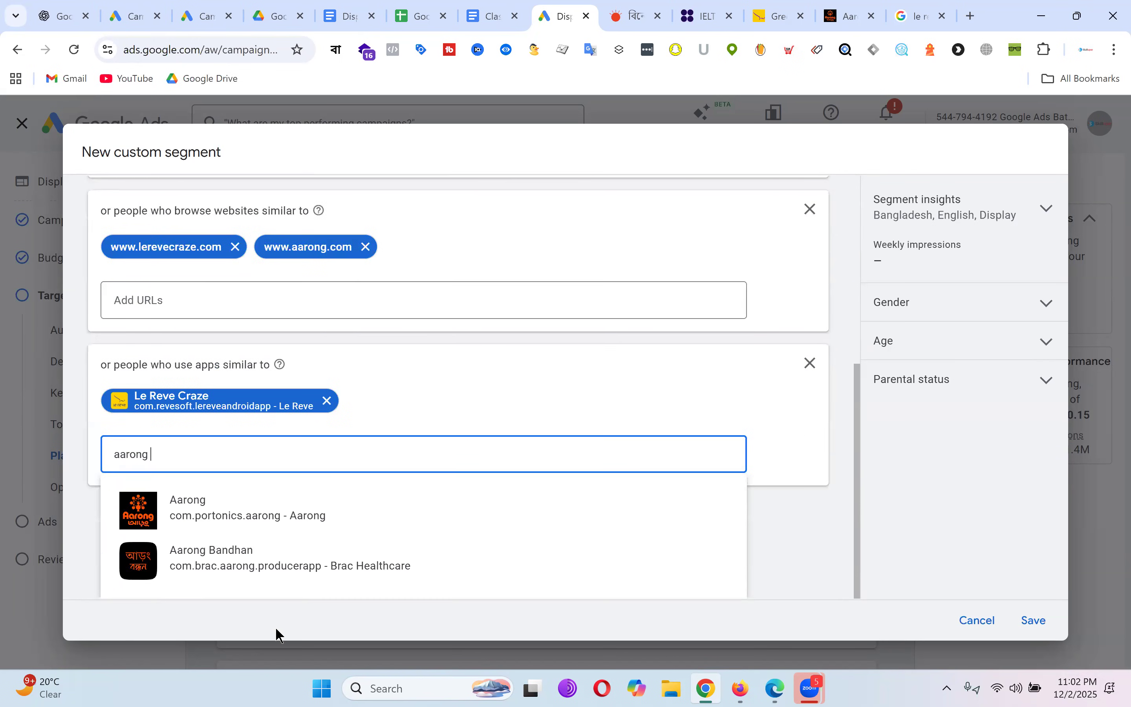
pyautogui.click(262, 519)
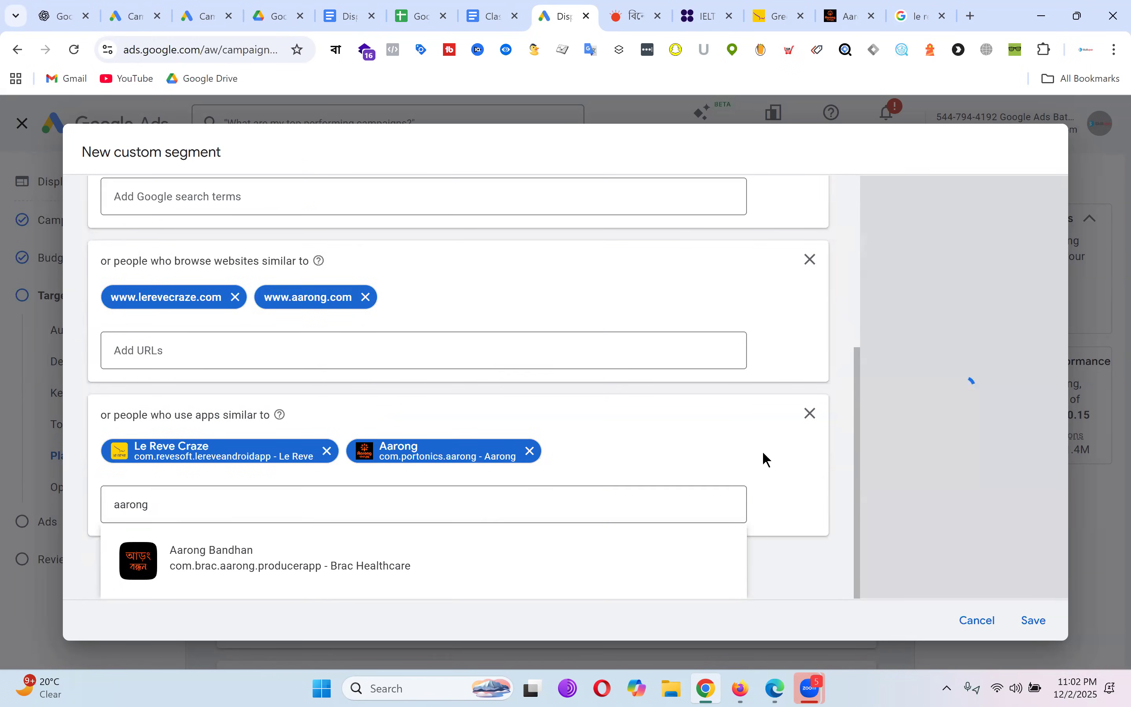
pyautogui.click(788, 491)
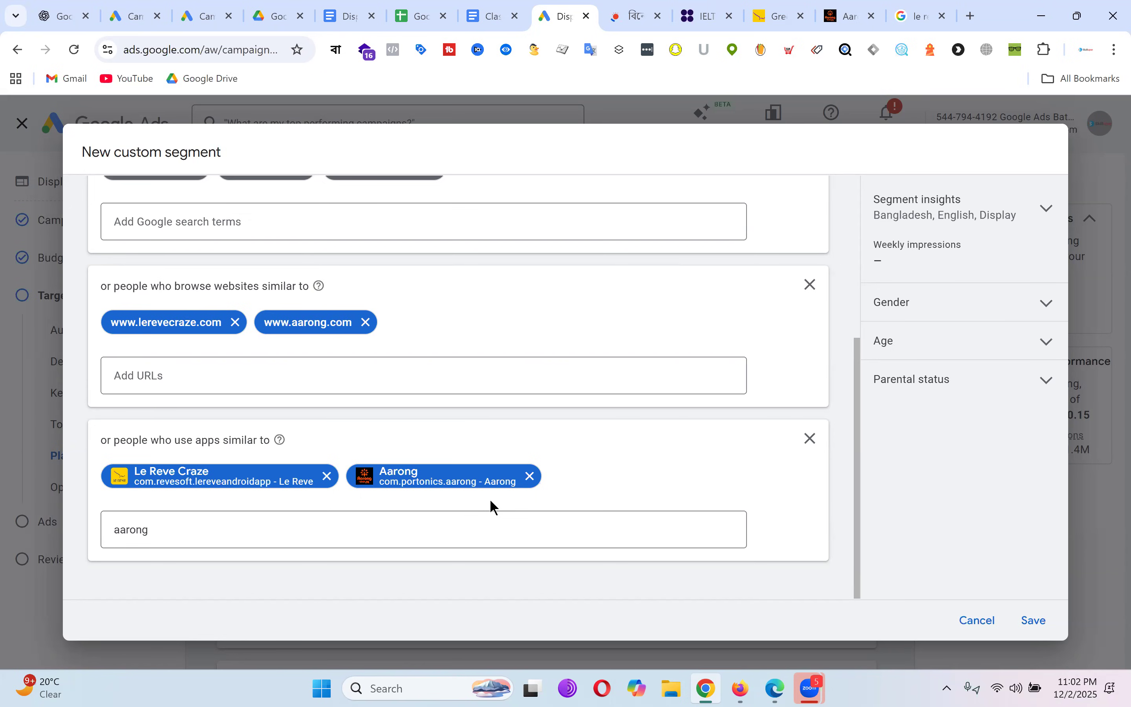
# Step: Review and save the custom segment, and return to the main list of audience segment categories
pyautogui.scroll(5, 485, 493)
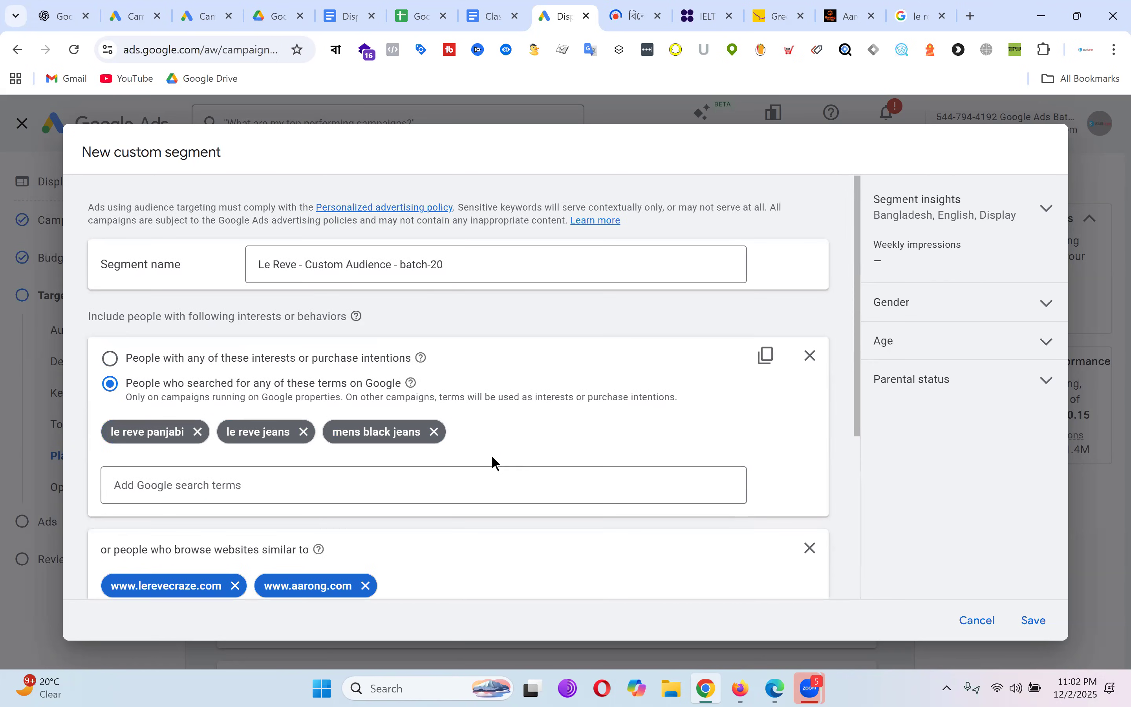
pyautogui.scroll(-5, 631, 381)
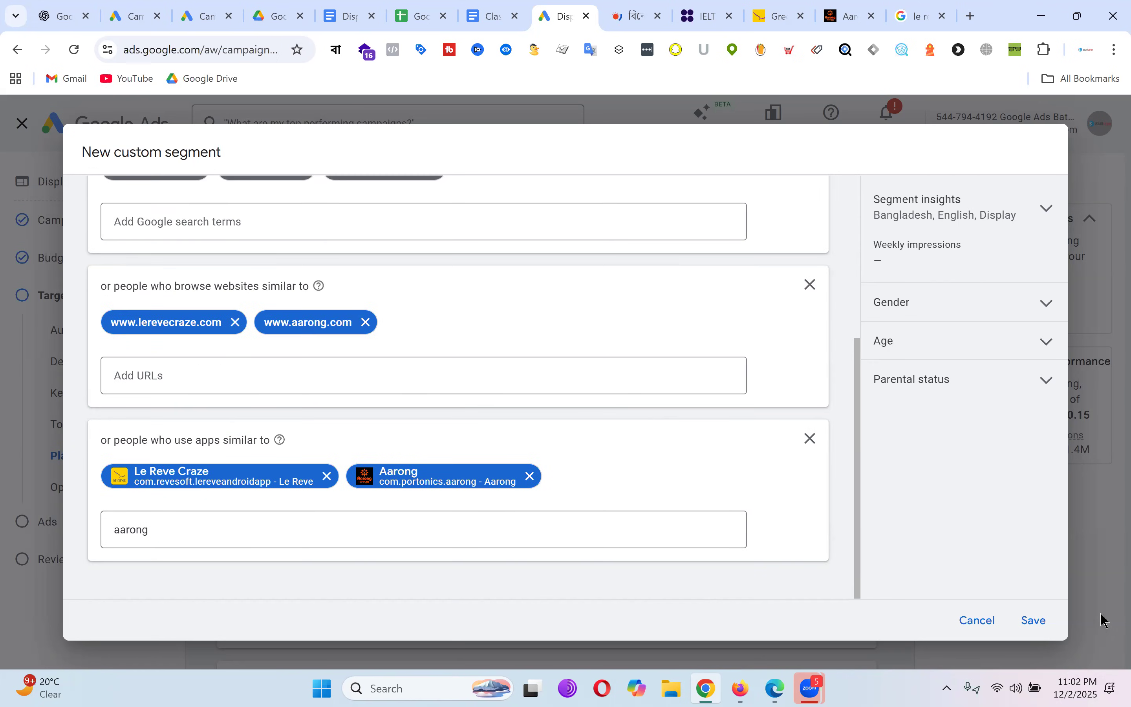
pyautogui.click(1037, 620)
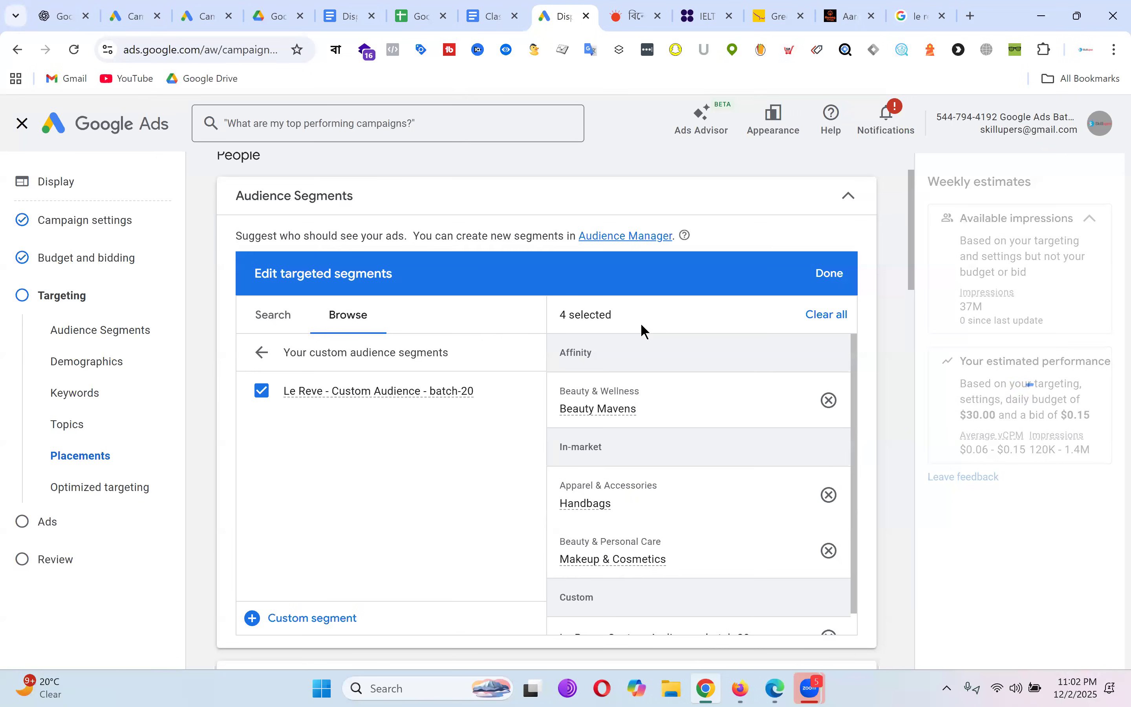
pyautogui.click(262, 353)
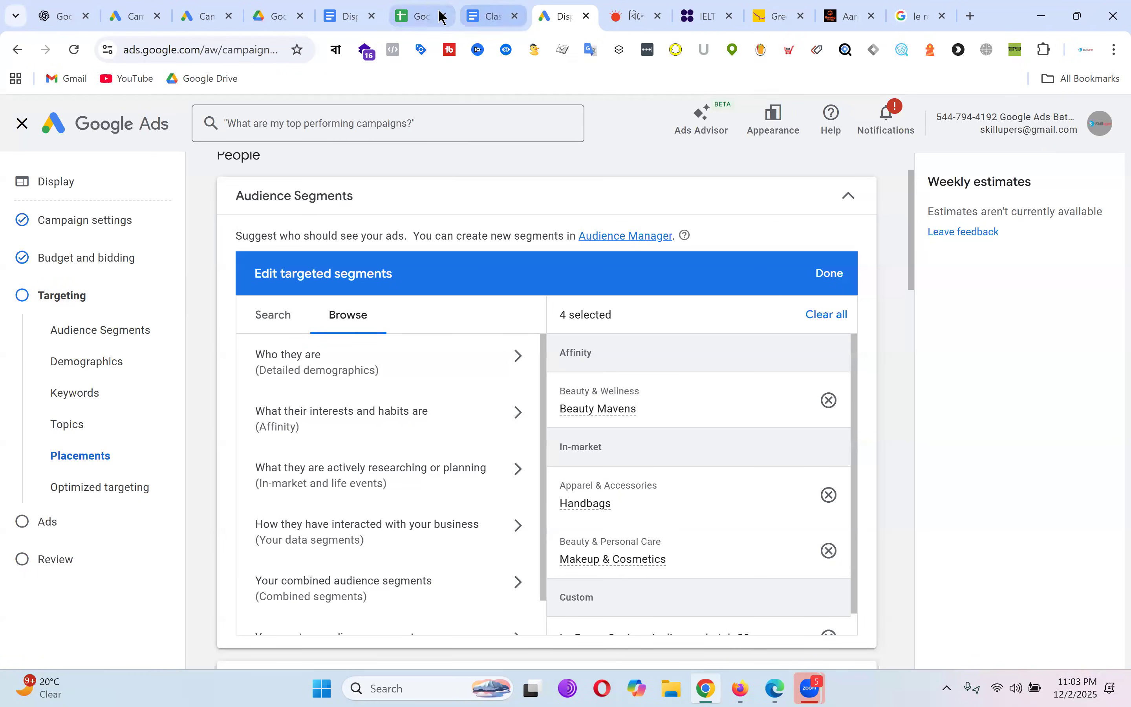
# Step: Switch to the Class Note - Batch-20 document in Google Docs and insert several blank lines above the first audience profile
pyautogui.click(351, 15)
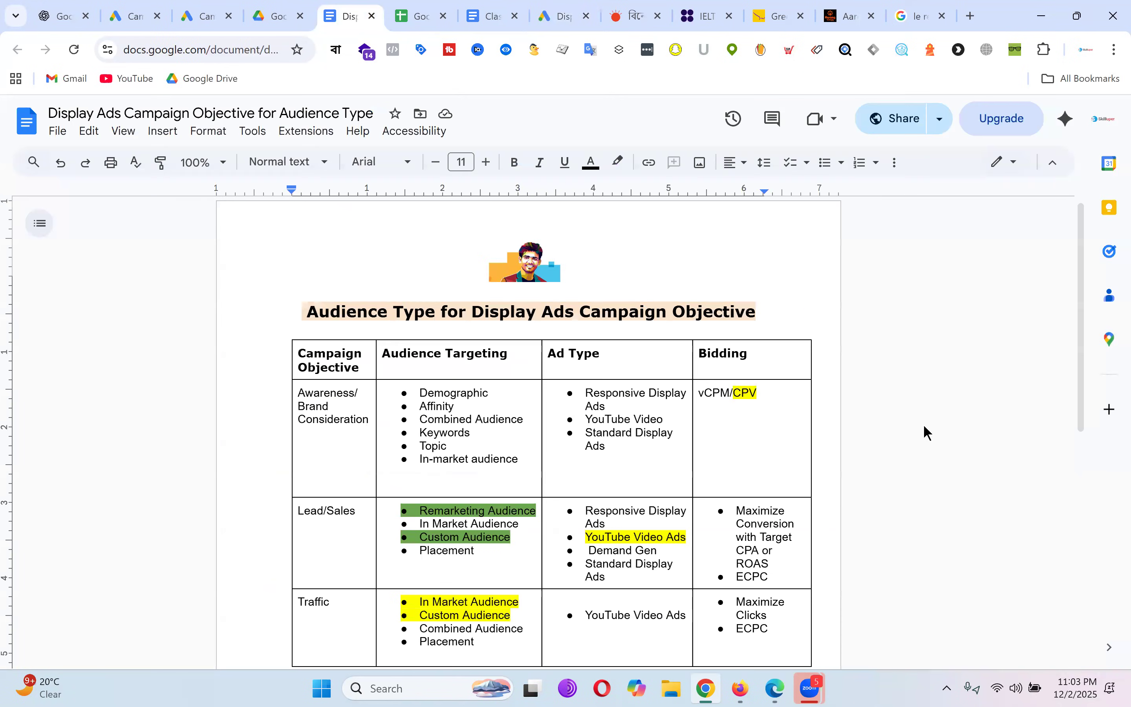
pyautogui.click(497, 6)
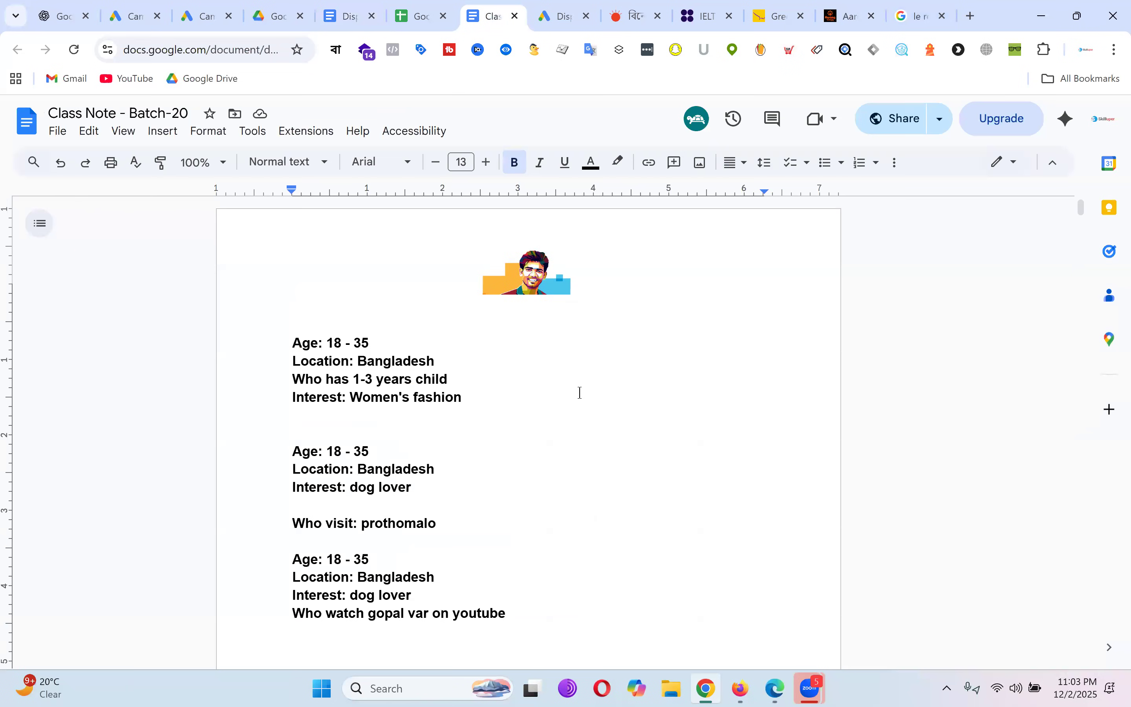
pyautogui.click(328, 308)
pyautogui.press('Return')
pyautogui.press('Return')
pyautogui.press('Return')
pyautogui.press('Return')
pyautogui.press('Return')
pyautogui.press('Return')
pyautogui.press('Return')
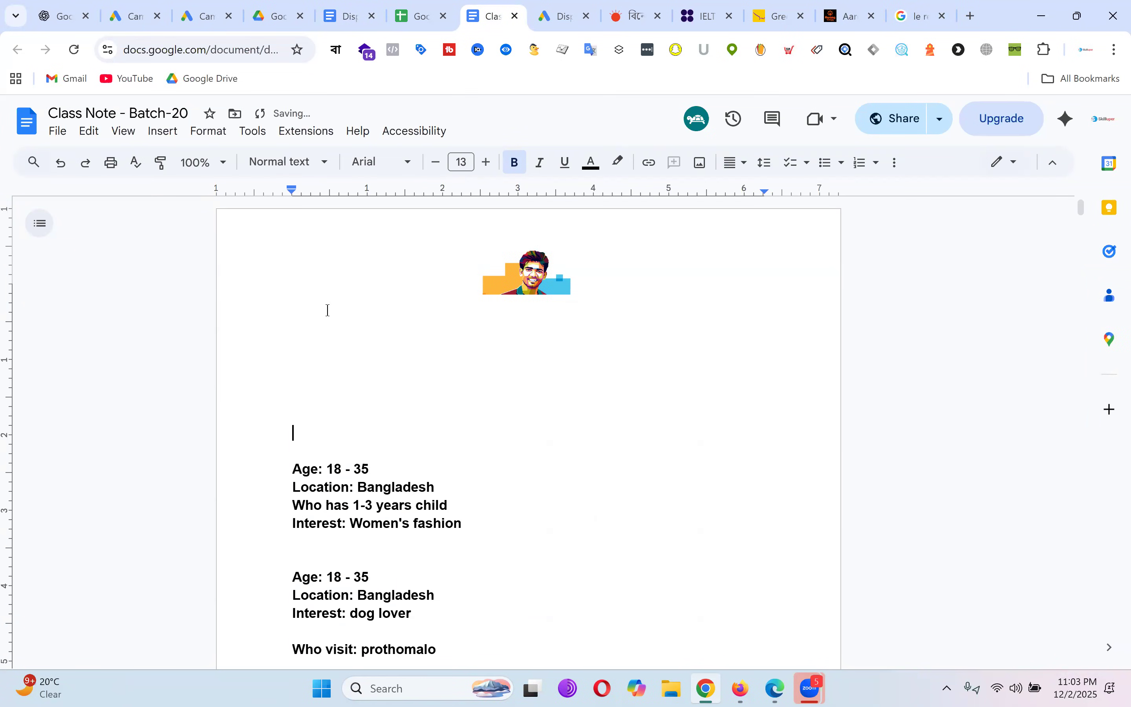
# Step: Copy the lines "Age: 18 - 35" and "Location: Bangladesh" from the first audience profile into the blank space above it
pyautogui.moveTo(437, 488); pyautogui.dragTo(246, 463)
pyautogui.hotkey('ctrl', 'c')
pyautogui.click(332, 338)
pyautogui.hotkey('ctrl', 'v')
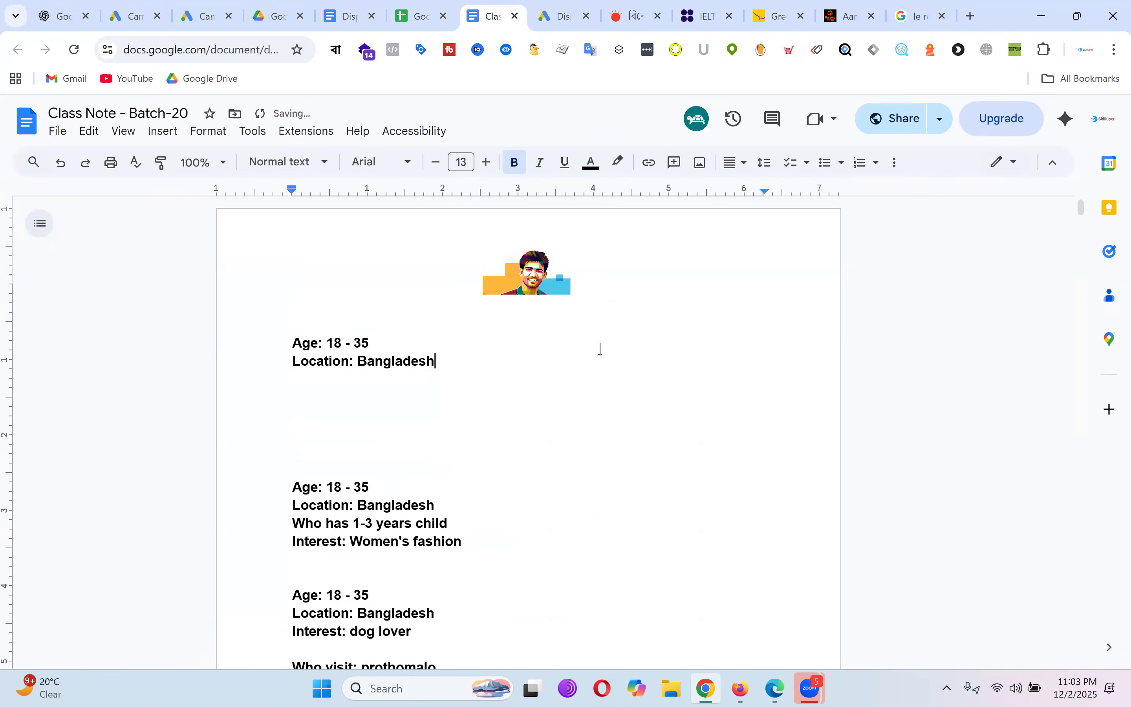
# Step: Add the line "Interest/In-market: Womens fashion" below the location line of the new audience profile
pyautogui.press('Return')
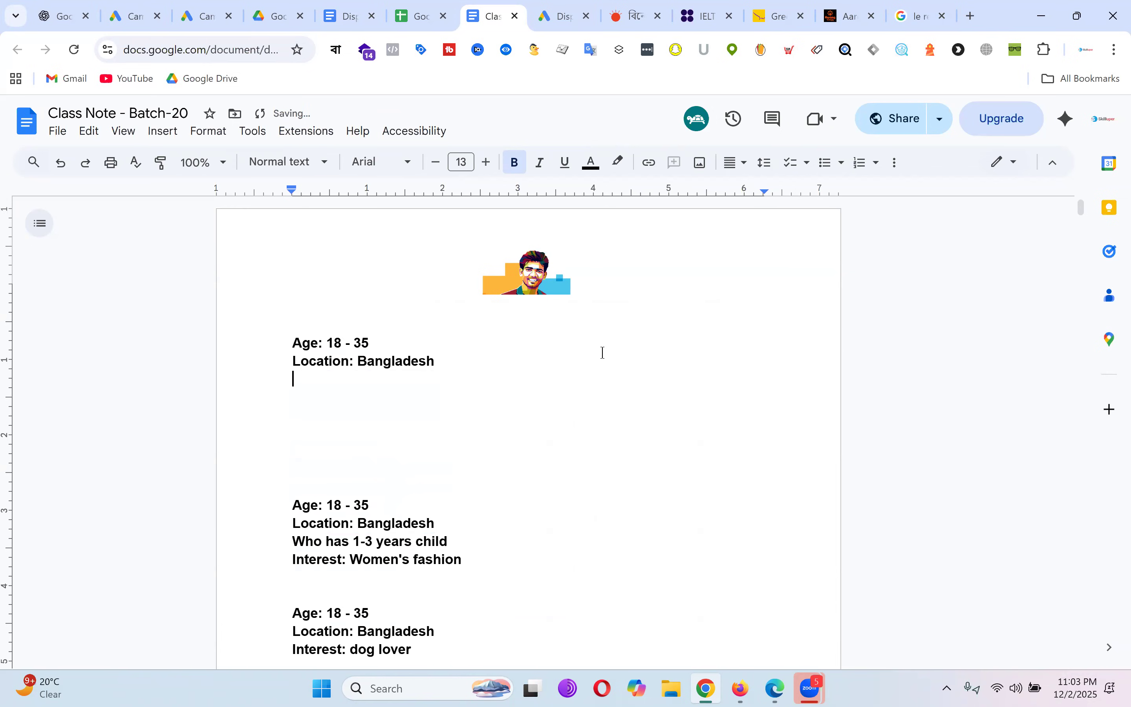
pyautogui.write('Interest/In')
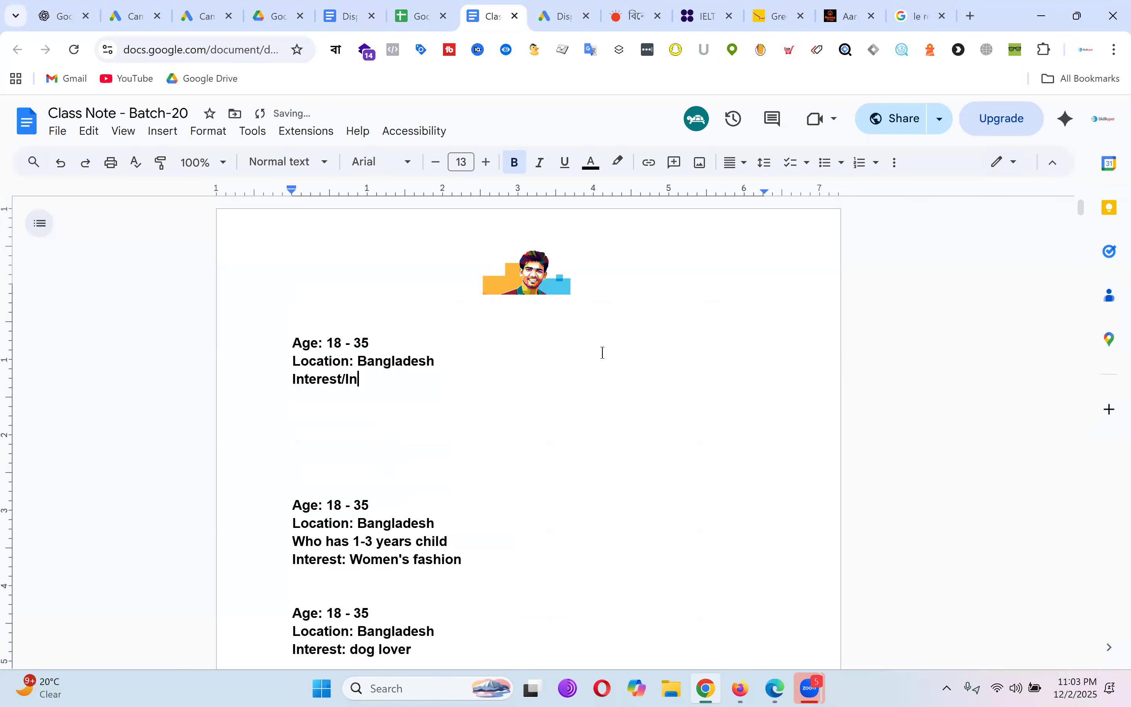
pyautogui.write('-marketing')
pyautogui.press('BackSpace')
pyautogui.press('BackSpace')
pyautogui.press('BackSpace')
pyautogui.write(': ')
pyautogui.write('Weom')
pyautogui.write('en')
pyautogui.press('BackSpace')
pyautogui.press('BackSpace')
pyautogui.press('BackSpace')
pyautogui.press('BackSpace')
pyautogui.press('BackSpace')
pyautogui.write('eo')
pyautogui.press('BackSpace')
pyautogui.press('BackSpace')
pyautogui.write('omens fashion')
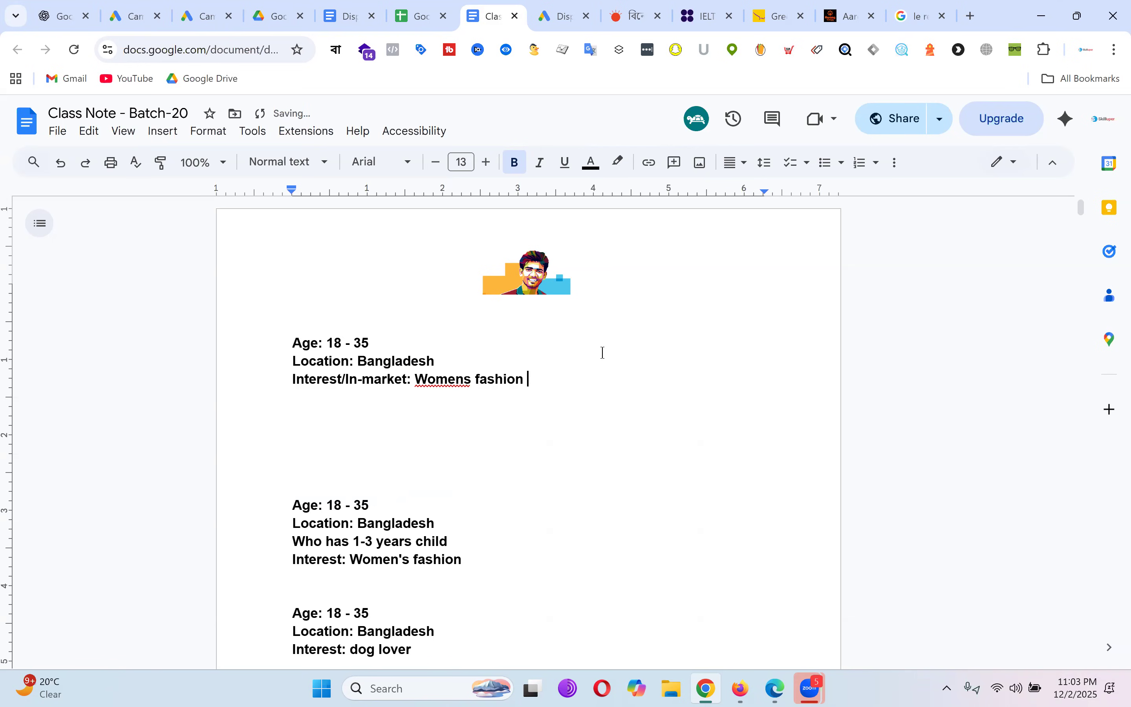
# Step: Check the Le Reve product page and the targeted segments in Google Ads, and return to the class note document
pyautogui.click(777, 14)
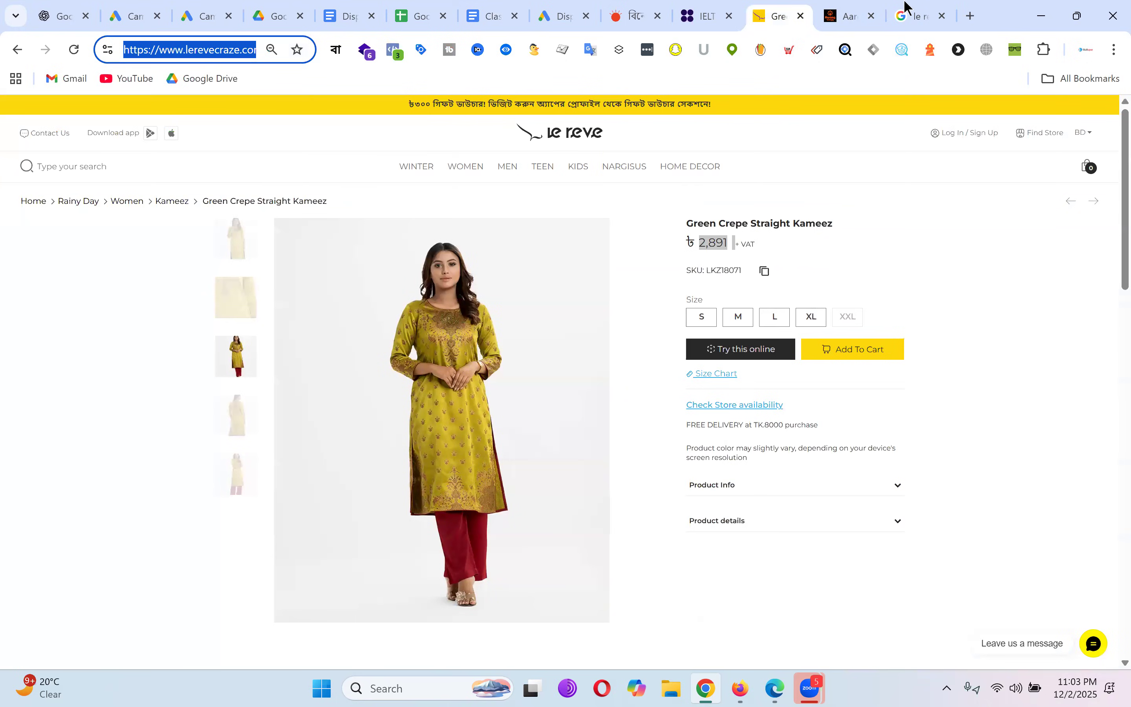
pyautogui.click(544, 9)
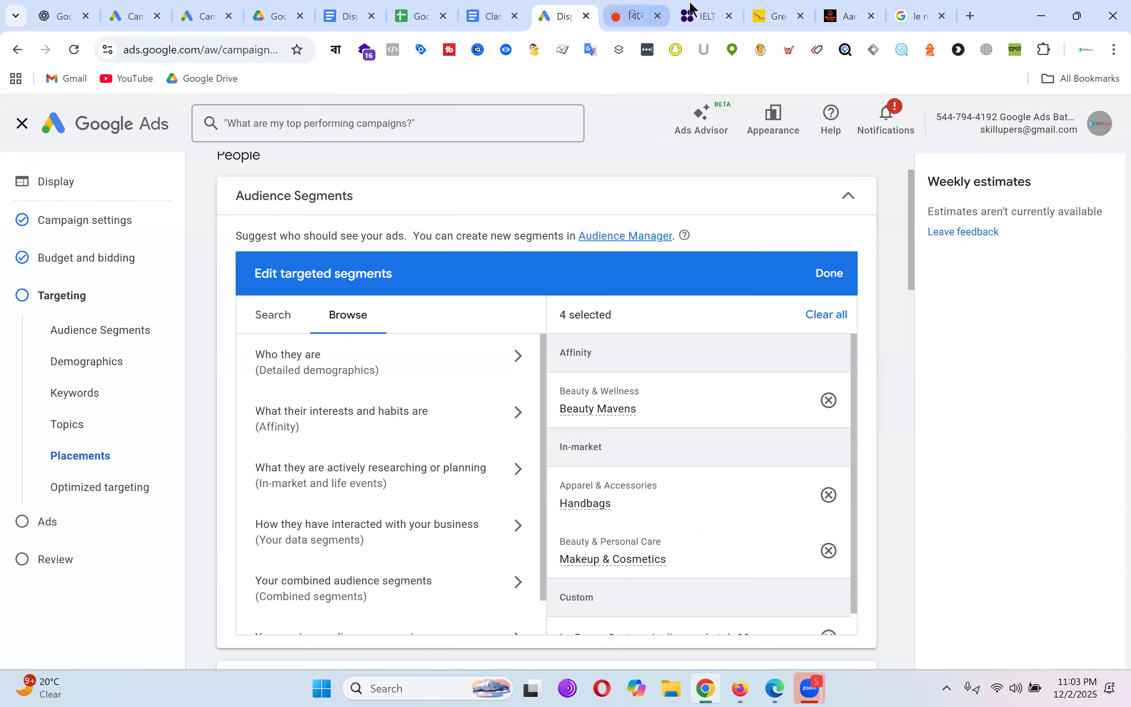
pyautogui.click(496, 7)
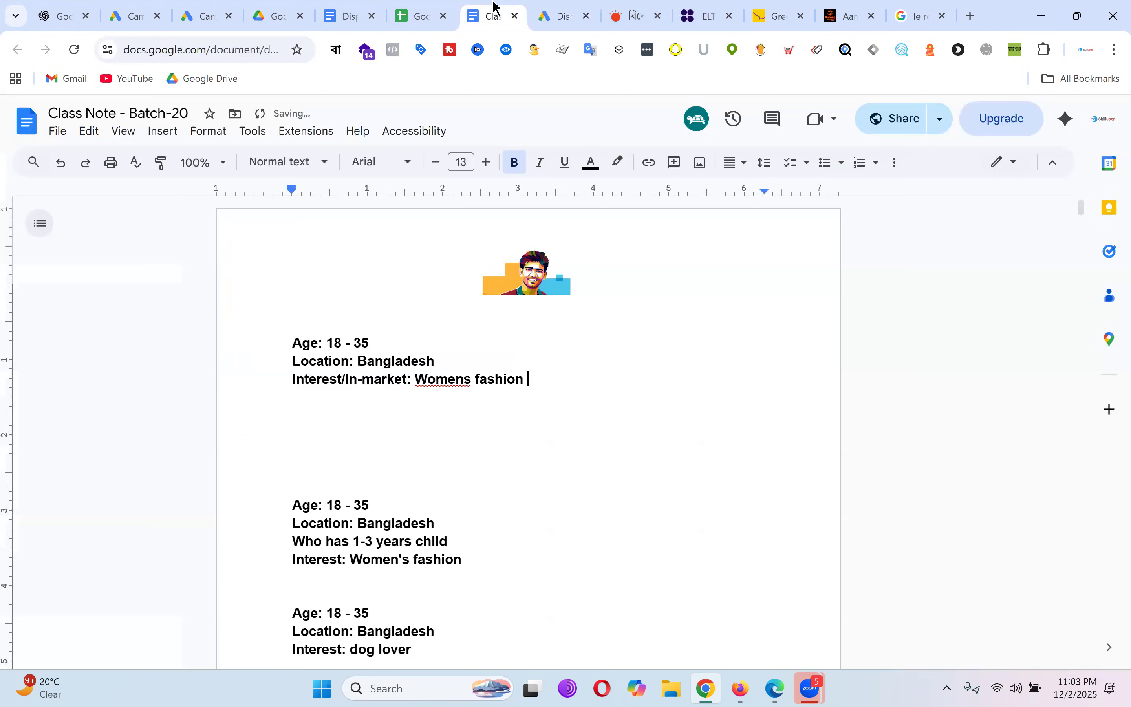
# Step: Insert blank lines below the new profile's interest line, and highlight its age, location and interest lines one by one
pyautogui.press('Return')
pyautogui.press('Return')
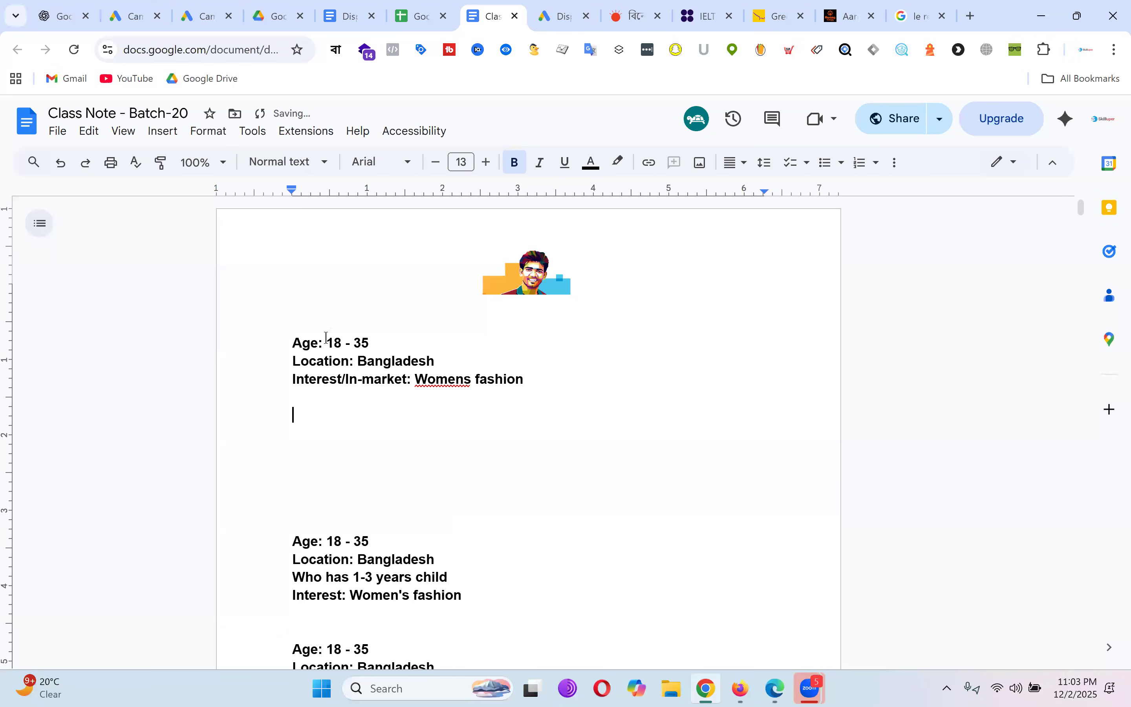
pyautogui.moveTo(290, 344); pyautogui.dragTo(386, 337)
pyautogui.moveTo(293, 363); pyautogui.dragTo(472, 359)
pyautogui.moveTo(297, 381); pyautogui.dragTo(382, 382)
pyautogui.click(384, 381)
pyautogui.moveTo(297, 381); pyautogui.dragTo(524, 377)
pyautogui.click(561, 388)
# Step: Leave a gap below the interest line and add the lines "Who visit : prothom alo" and "And who watch video from sony aath"
pyautogui.press('Return')
pyautogui.press('Return')
pyautogui.press('Return')
pyautogui.write('Who visit ')
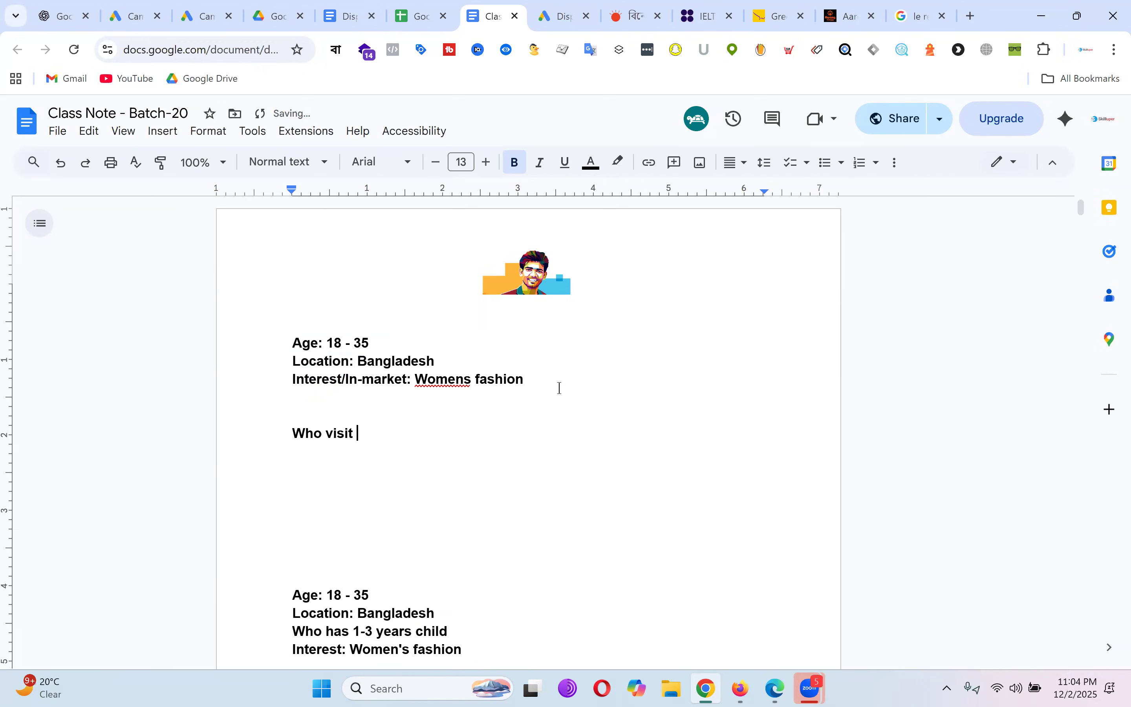
pyautogui.write(': prothom alo')
pyautogui.press('Return')
pyautogui.write('And who w')
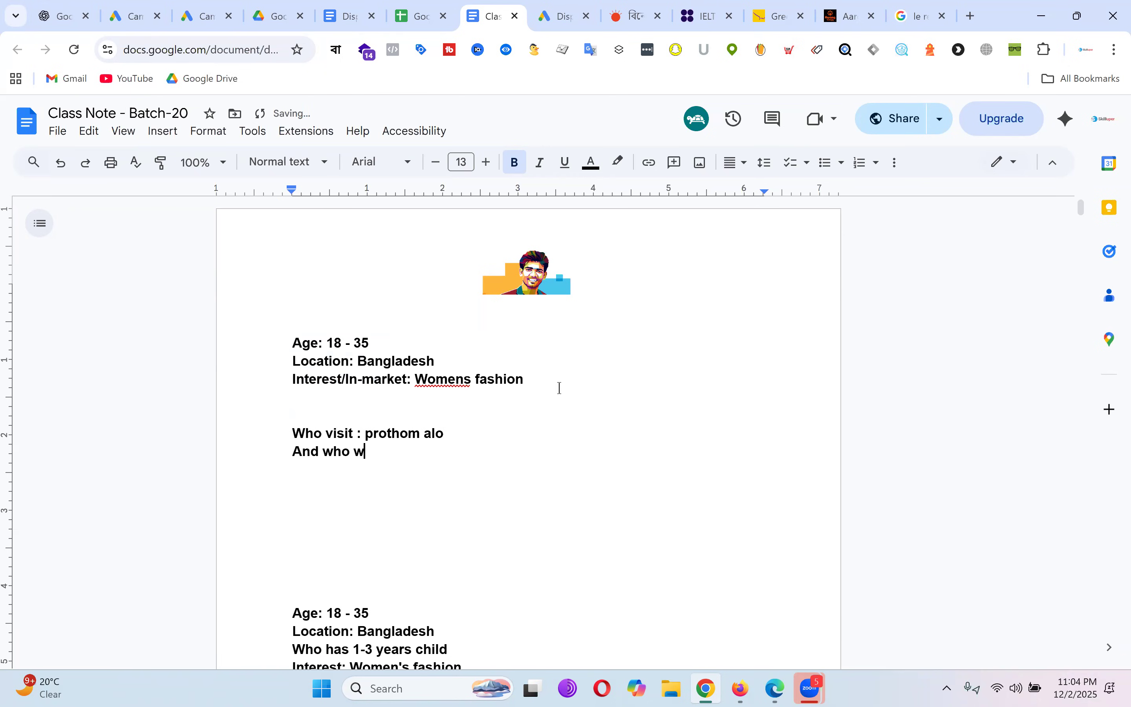
pyautogui.write('ahtch video from sony aath')
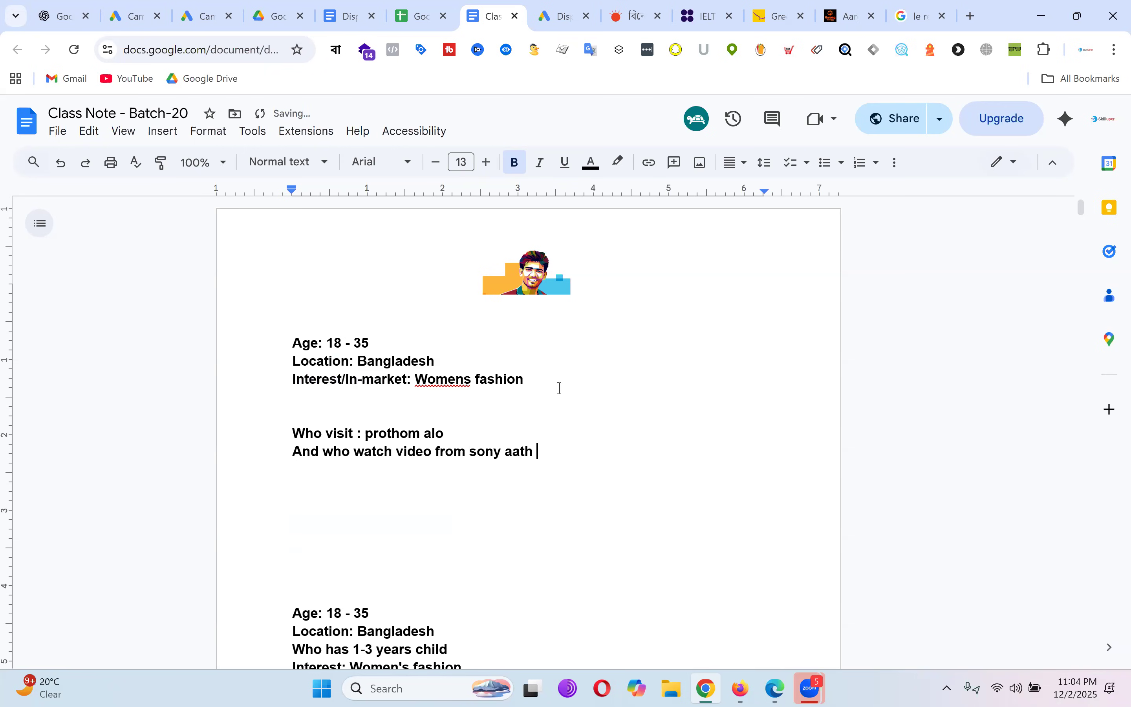
# Step: Insert a blank line between the location and interest lines of the new audience profile
pyautogui.moveTo(556, 454); pyautogui.dragTo(238, 384)
pyautogui.click(444, 360)
pyautogui.press('Return')
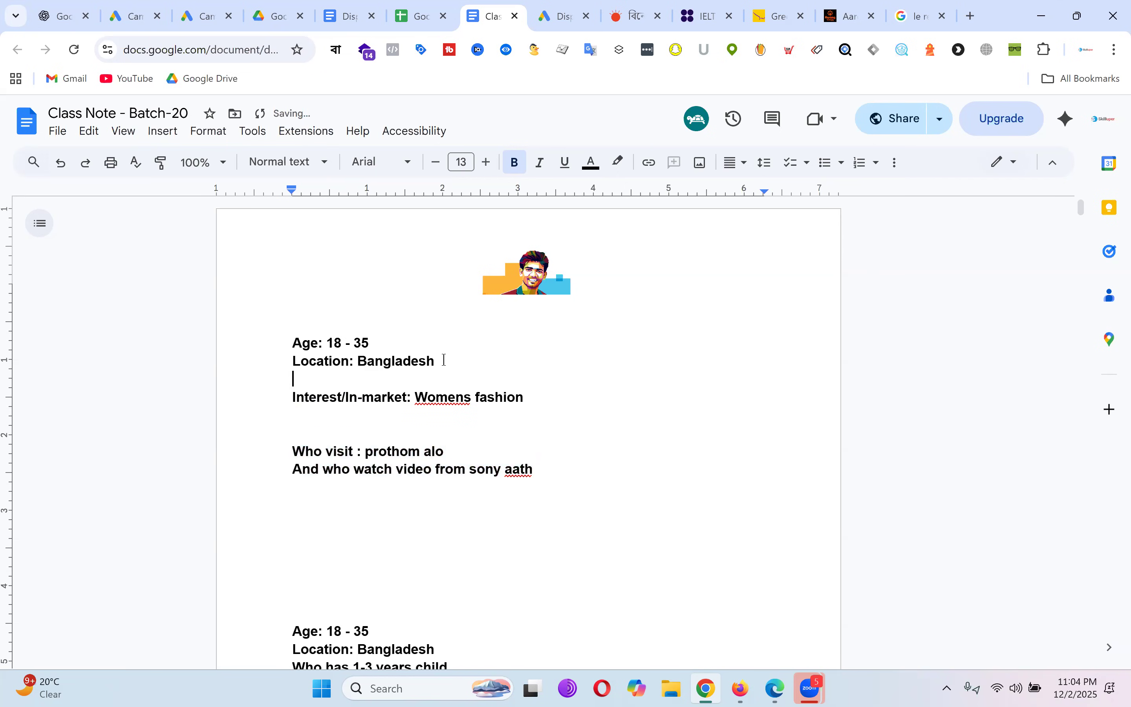
# Step: Highlight the age, location and interest lines and the two "who visit" and "who watch" lines in turn to compare both groups
pyautogui.moveTo(542, 397); pyautogui.dragTo(249, 347)
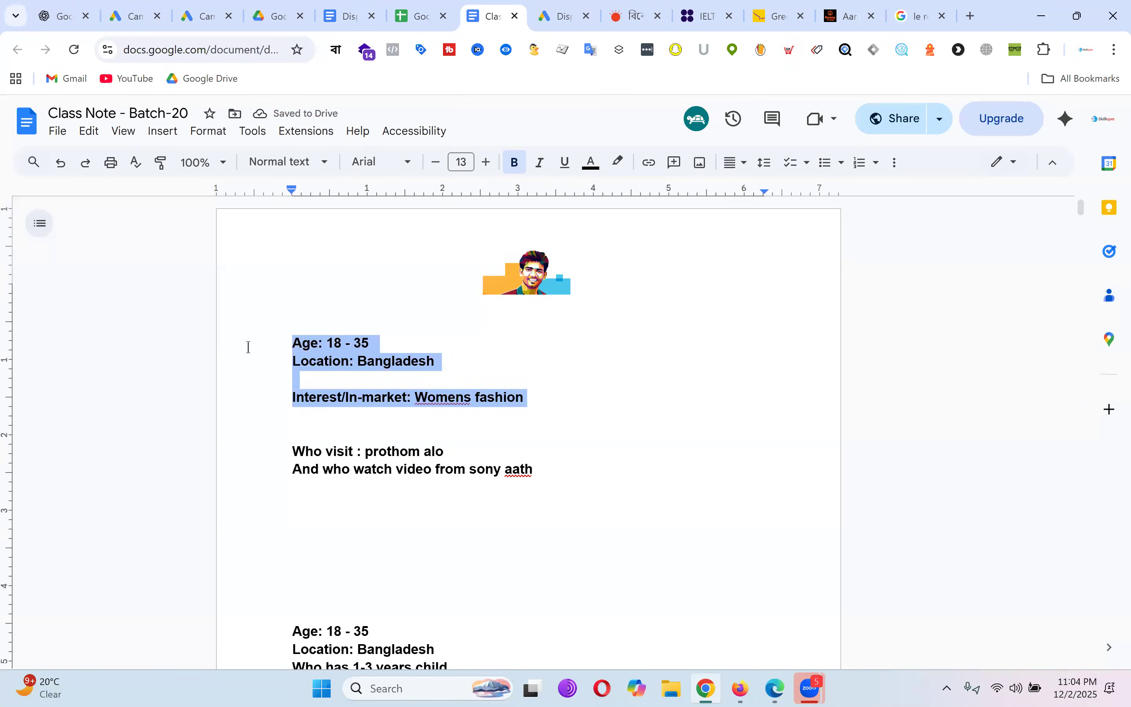
pyautogui.click(694, 400)
pyautogui.moveTo(454, 450); pyautogui.dragTo(265, 448)
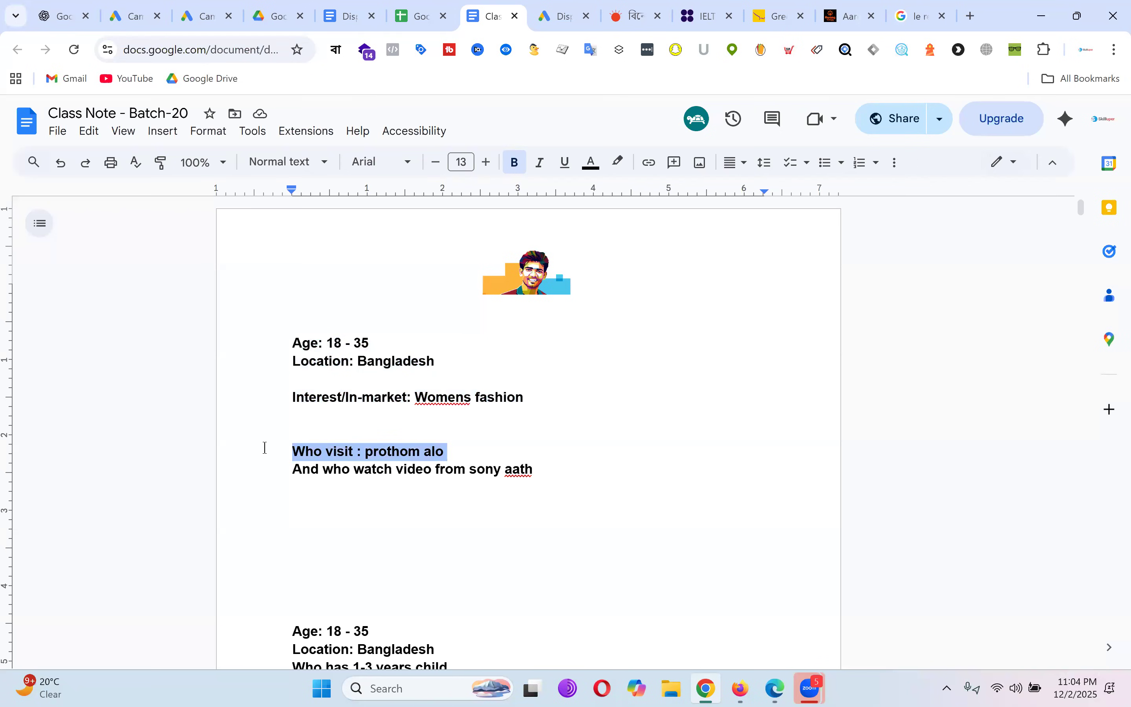
pyautogui.click(513, 426)
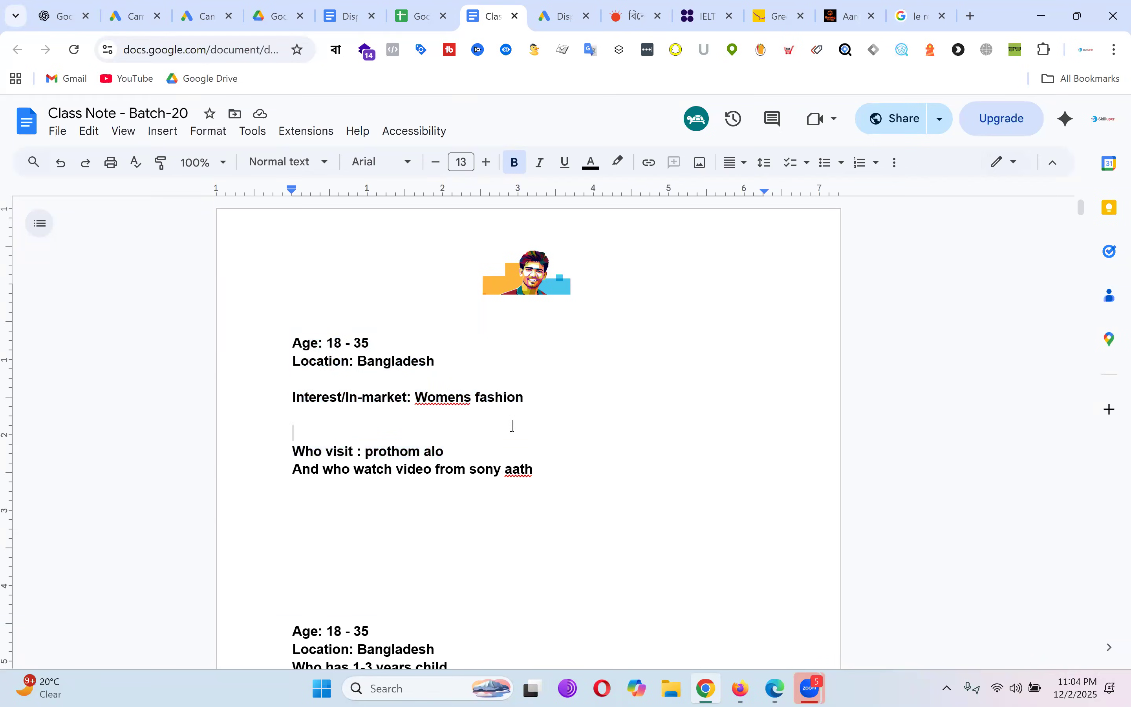
pyautogui.moveTo(553, 475); pyautogui.dragTo(263, 453)
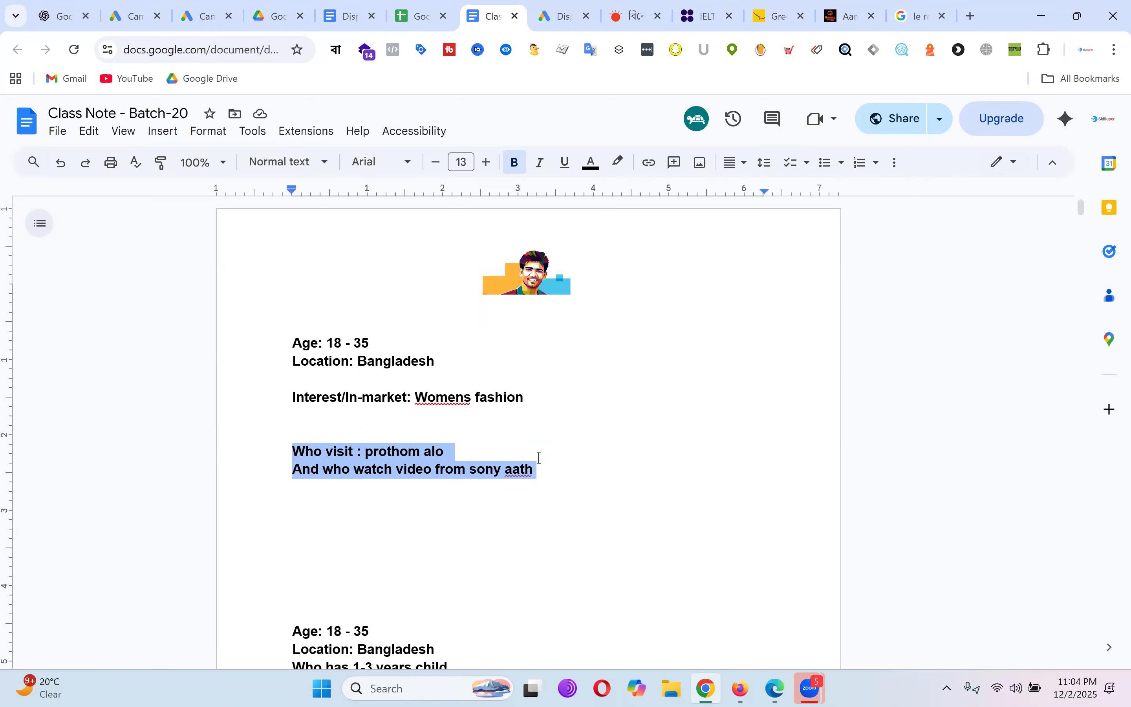
pyautogui.doubleClick(539, 403)
pyautogui.moveTo(546, 403); pyautogui.dragTo(239, 340)
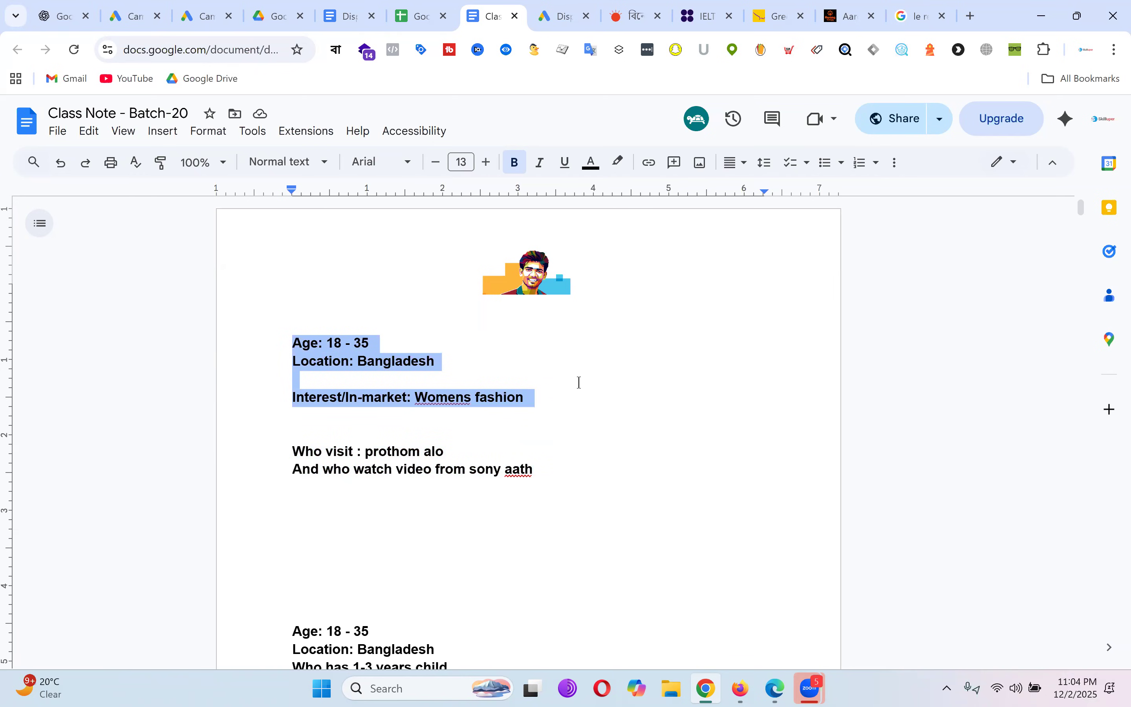
pyautogui.doubleClick(558, 470)
pyautogui.moveTo(559, 469); pyautogui.dragTo(188, 335)
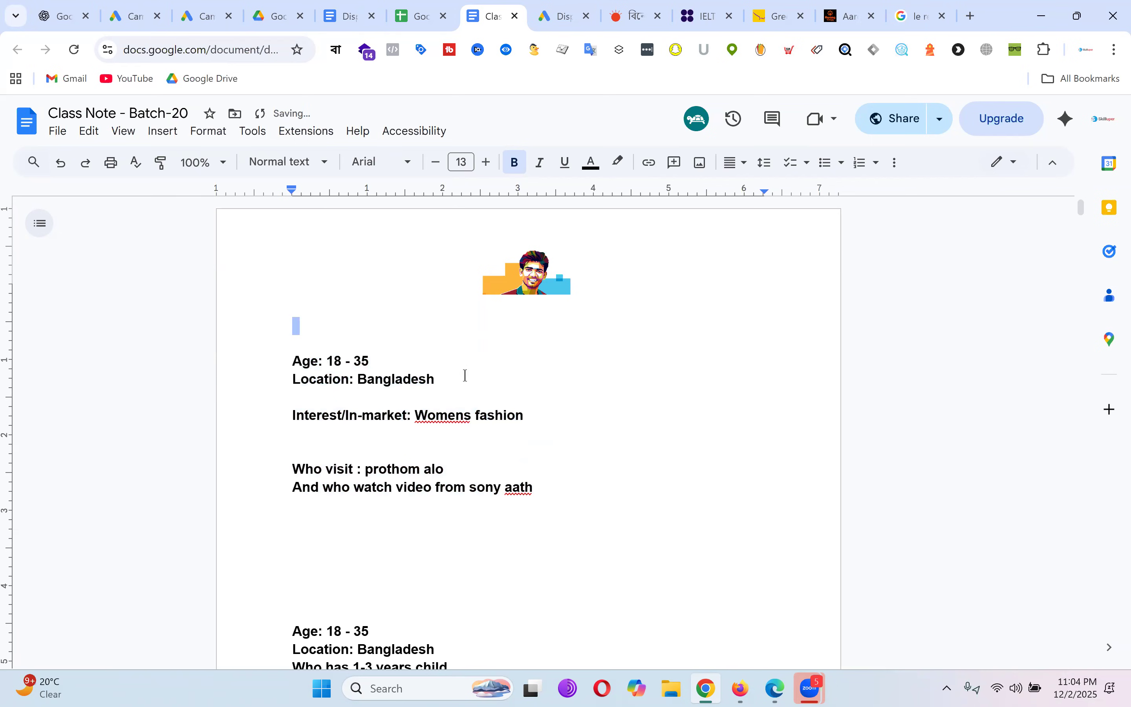
# Step: Switch to Google Ads, clear all targeted audience segments and finish editing the segments
pyautogui.click(569, 7)
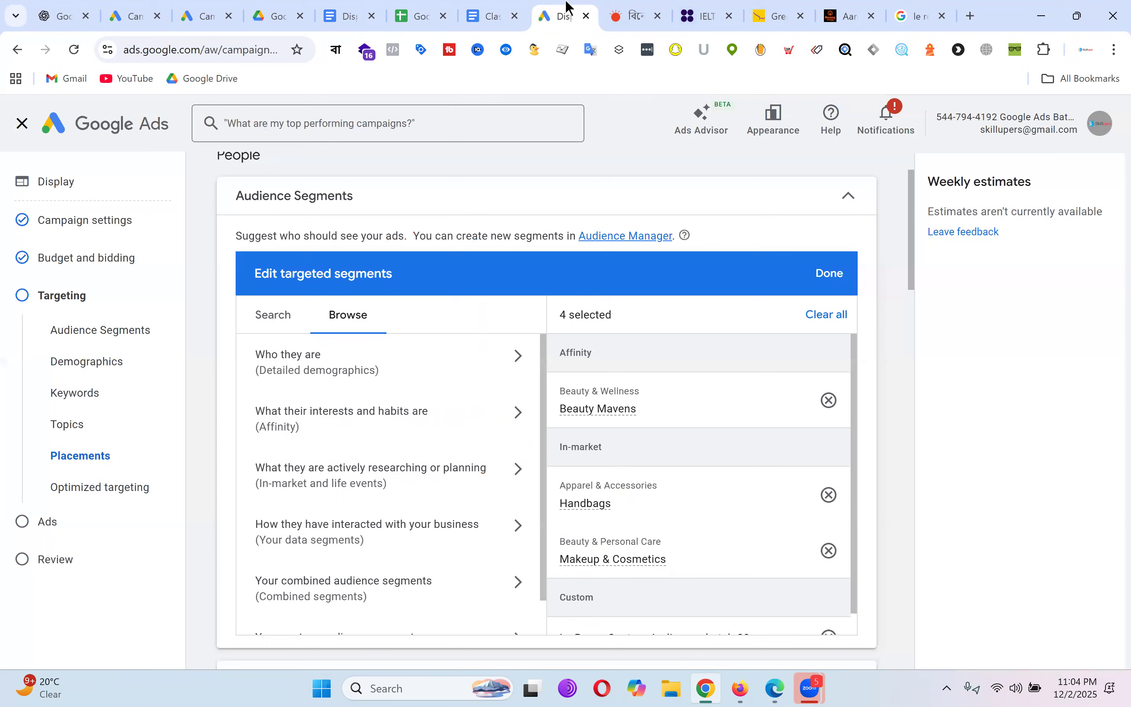
pyautogui.click(832, 274)
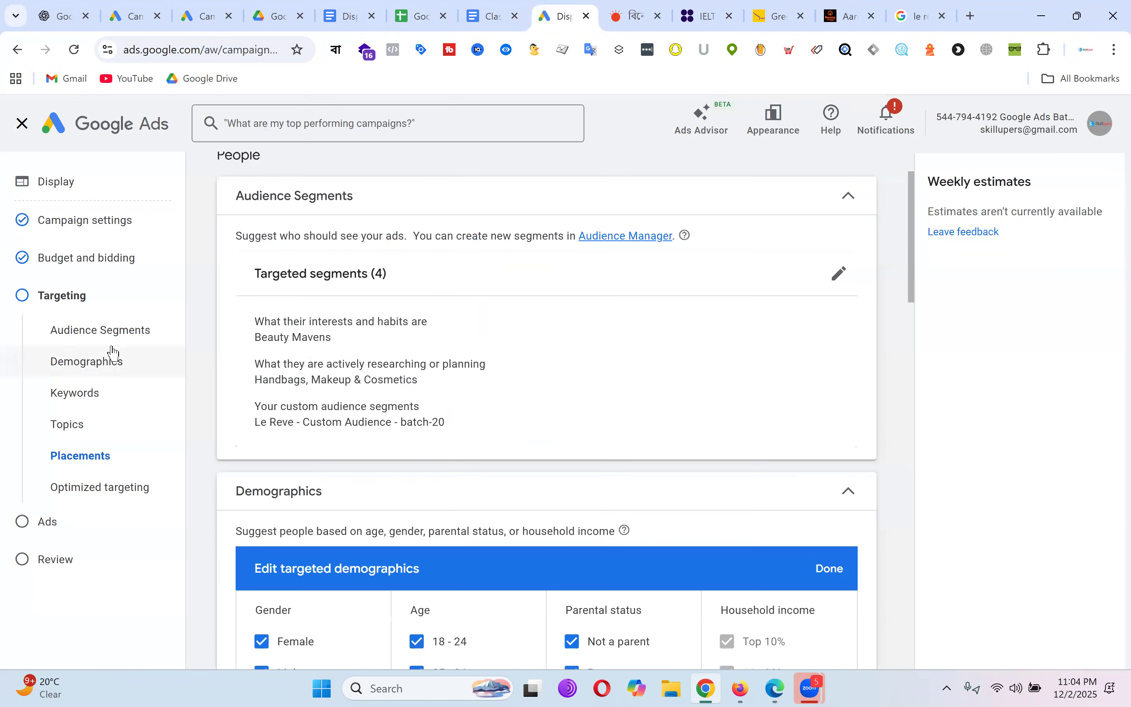
pyautogui.click(135, 344)
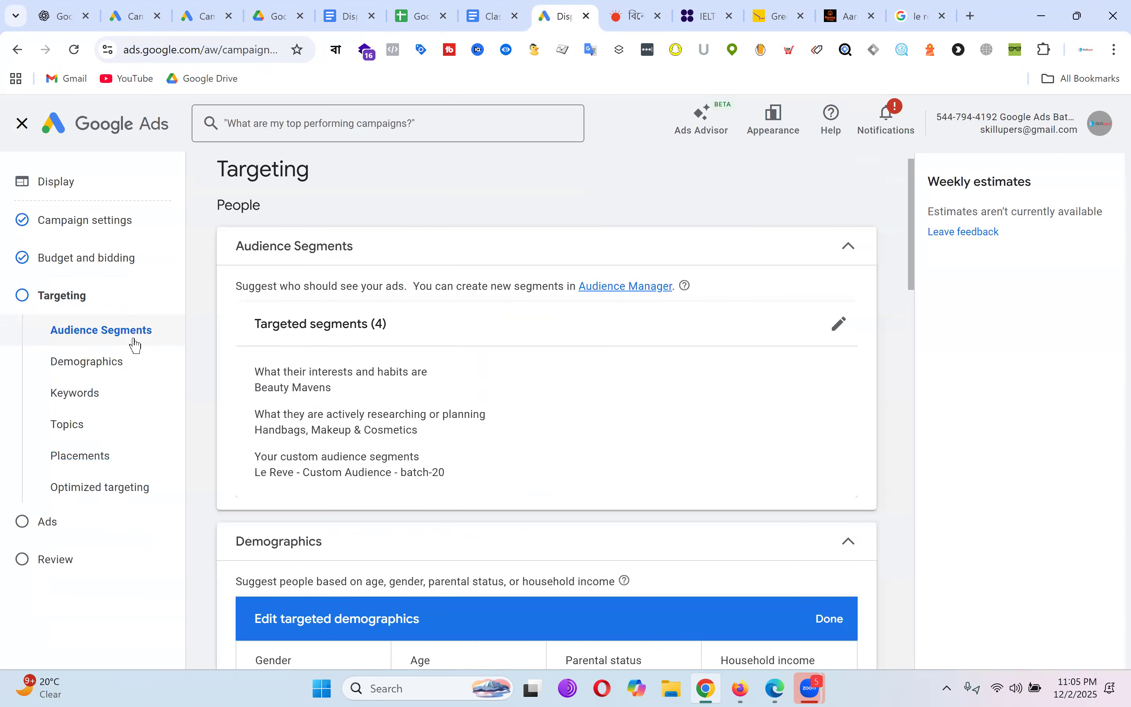
pyautogui.click(839, 324)
pyautogui.click(829, 366)
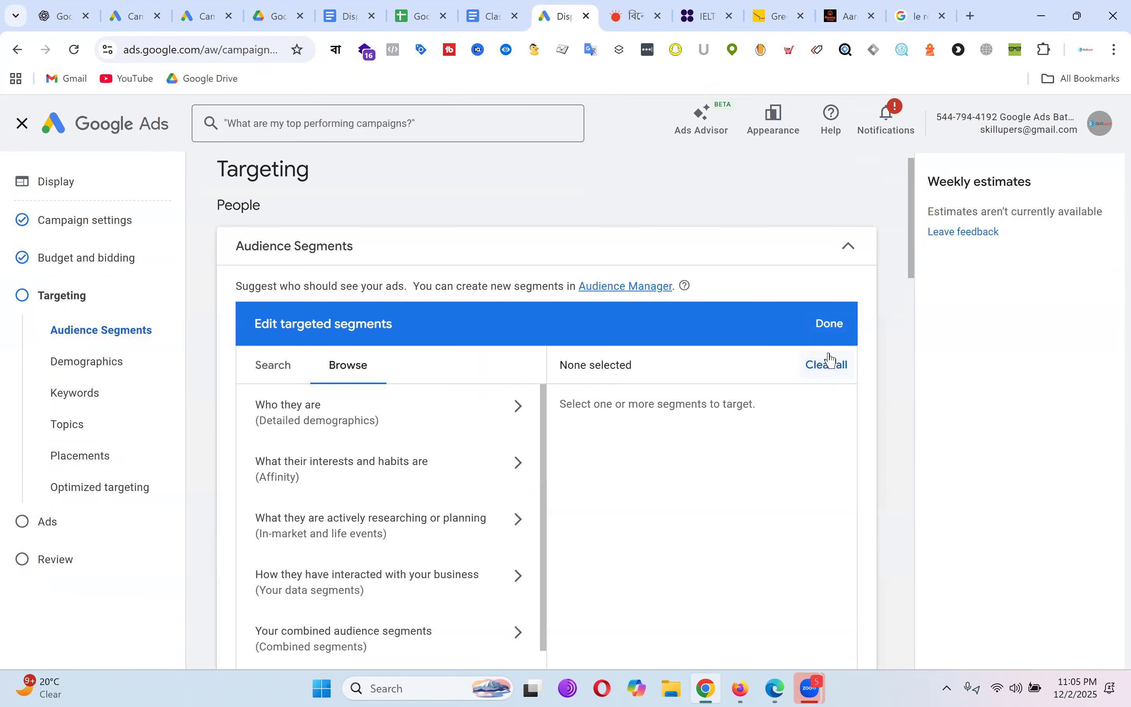
pyautogui.click(831, 325)
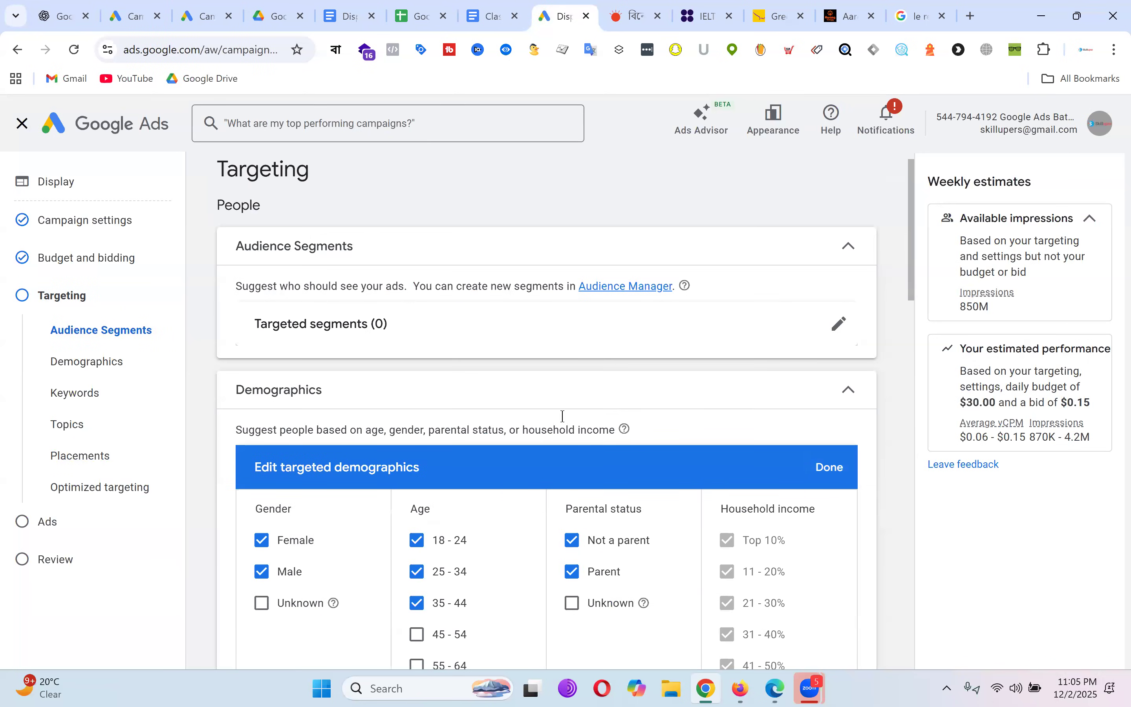
# Step: Restrict the targeted demographics to Male, age 35 - 44 and Not a parent by deselecting Female, 18 - 24, 25 - 34 and Parent
pyautogui.click(830, 467)
pyautogui.scroll(-5, 458, 364)
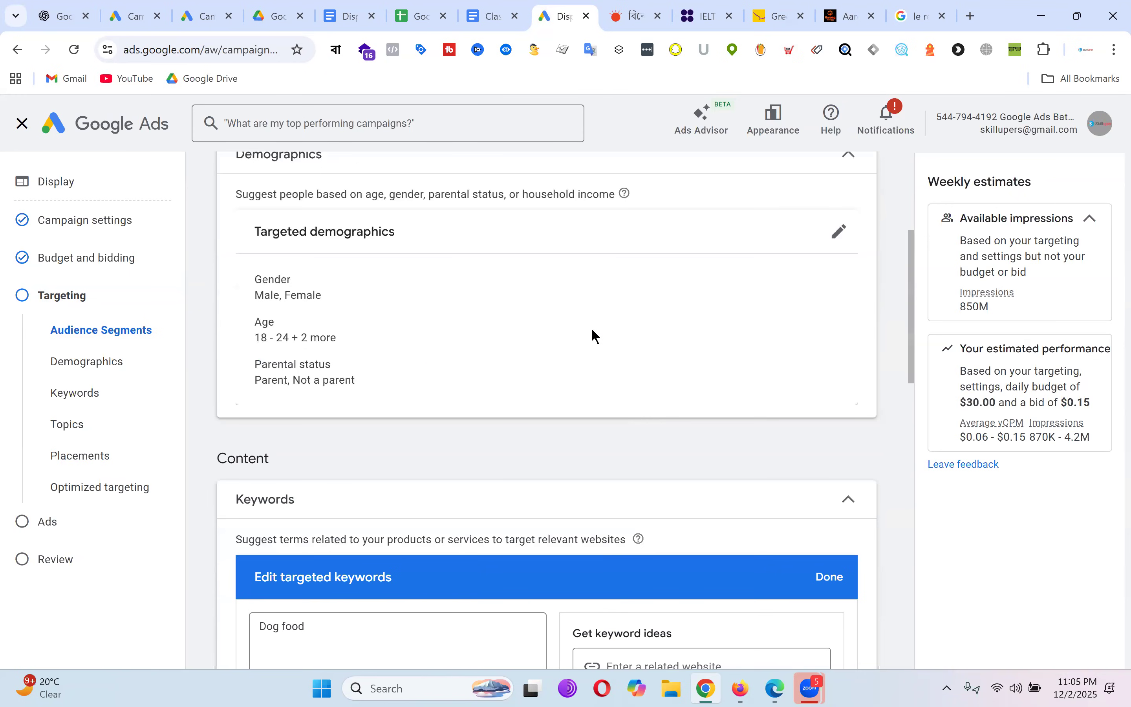
pyautogui.scroll(-2, 675, 323)
pyautogui.scroll(3, 800, 324)
pyautogui.click(839, 310)
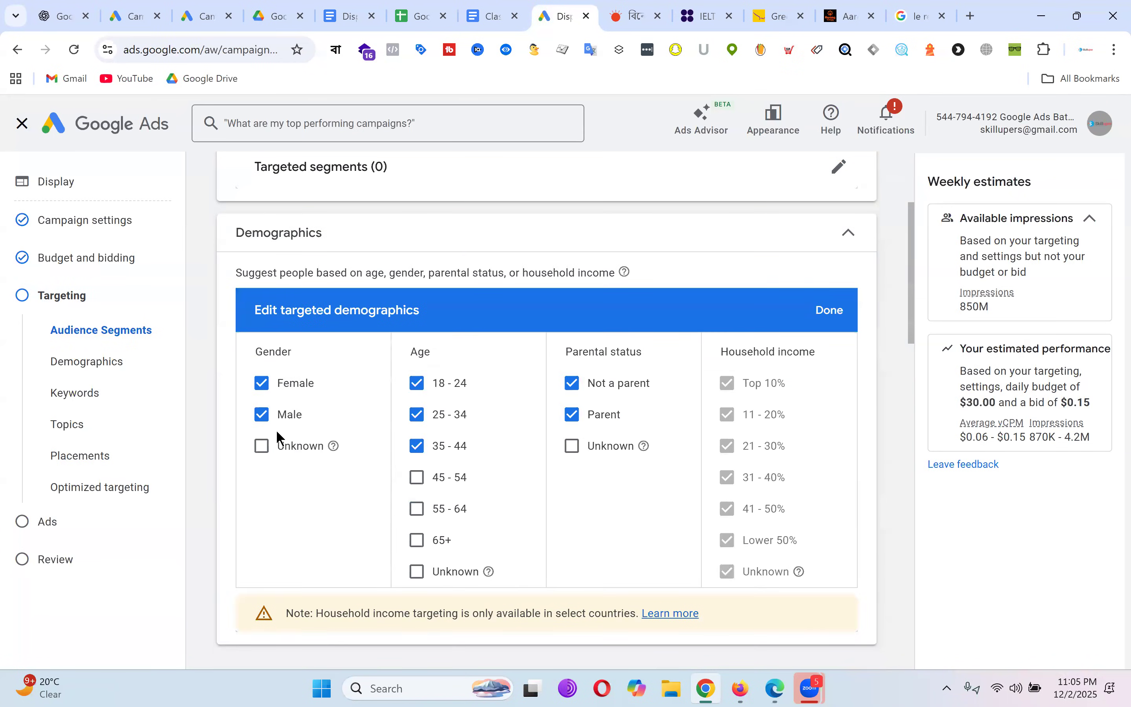
pyautogui.click(262, 383)
pyautogui.click(417, 383)
pyautogui.click(417, 414)
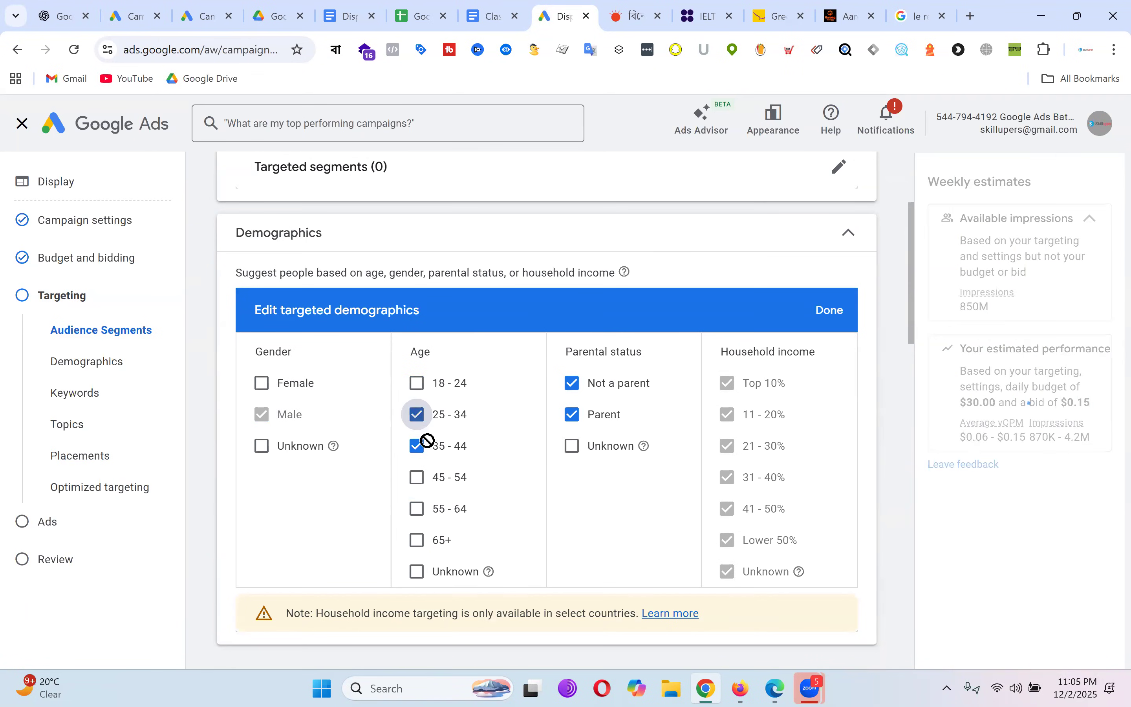
pyautogui.click(573, 415)
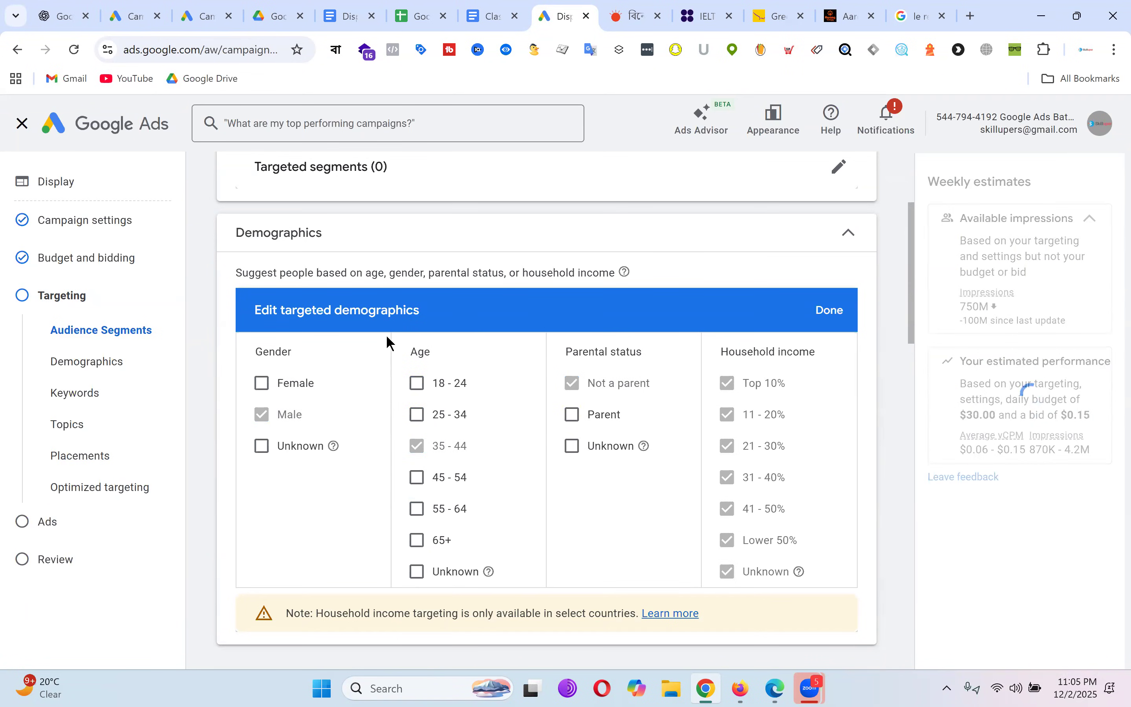
pyautogui.scroll(-2, 497, 306)
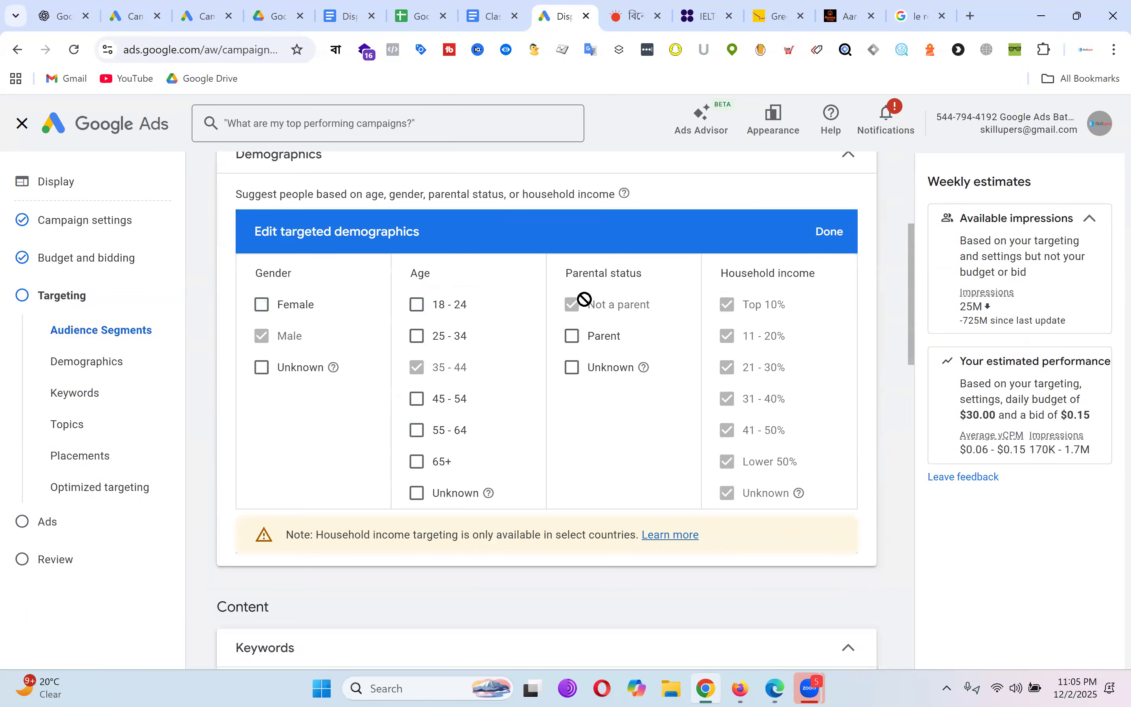
pyautogui.click(837, 231)
# Step: Close the campaign setup, discard the campaign draft and start creating a new campaign
pyautogui.scroll(-5, 561, 420)
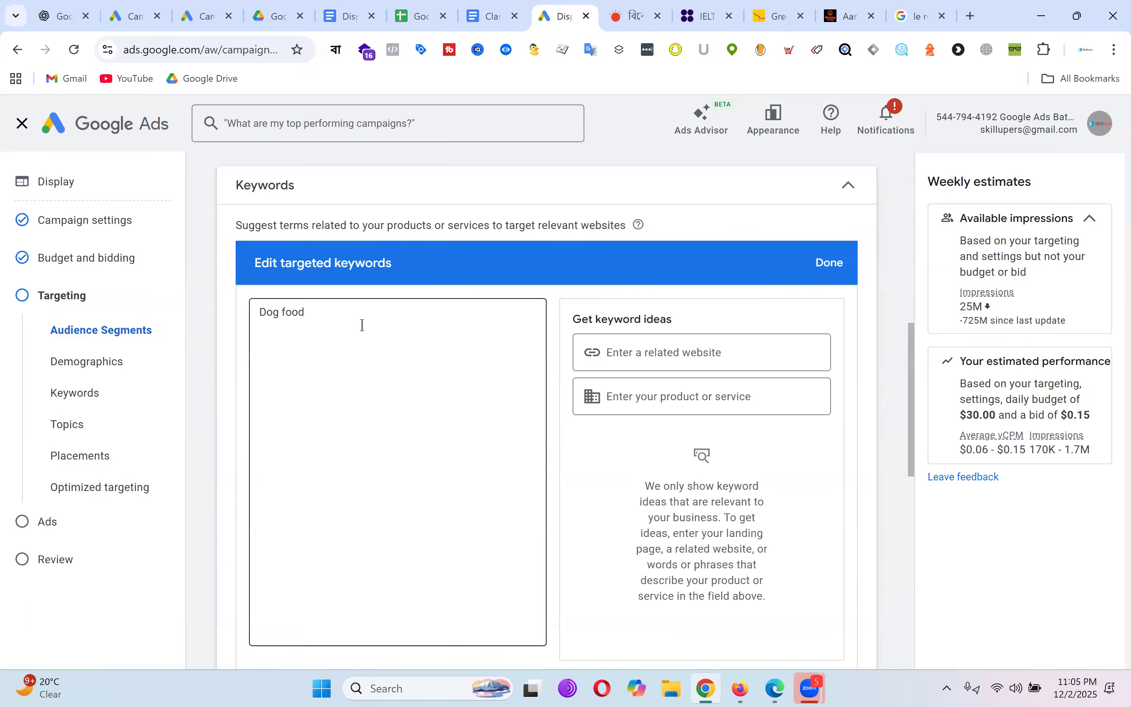
pyautogui.scroll(-3, 374, 442)
pyautogui.scroll(5, 403, 430)
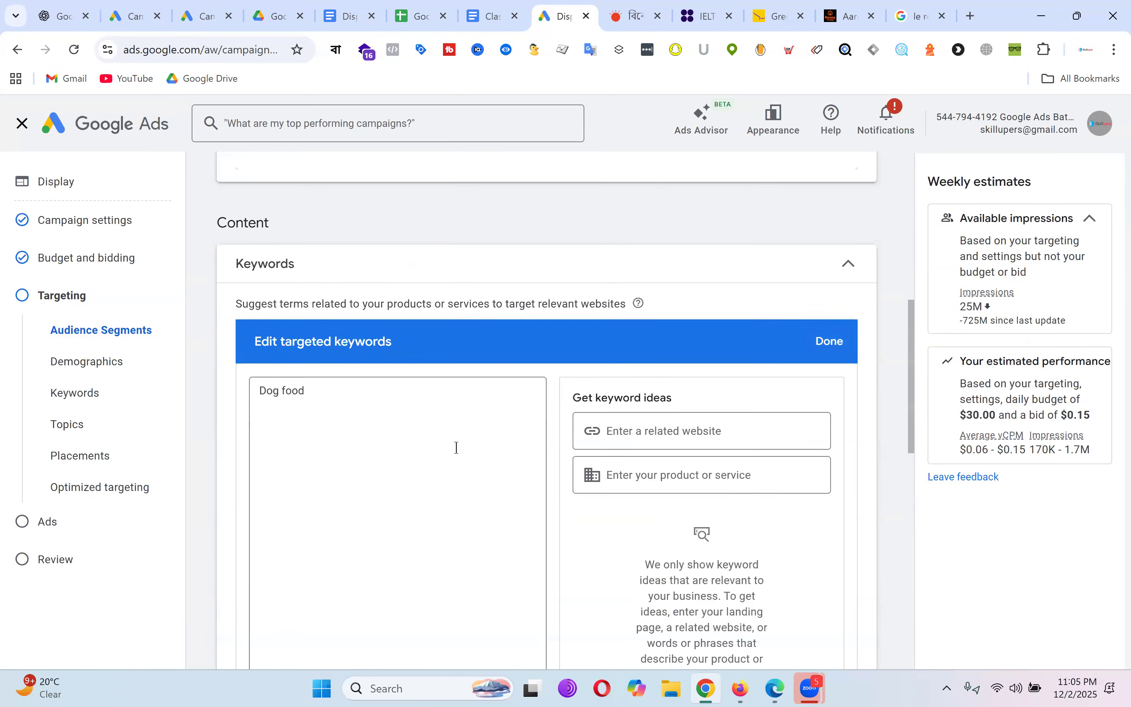
pyautogui.scroll(-3, 407, 482)
pyautogui.scroll(-5, 467, 442)
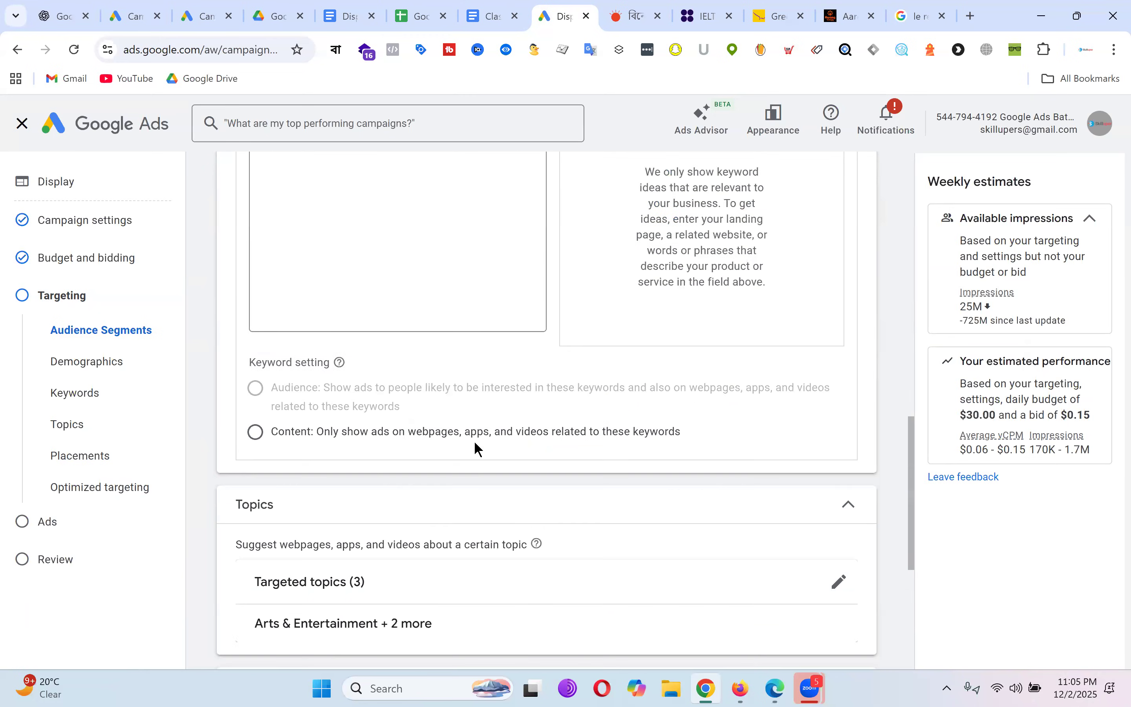
pyautogui.scroll(-3, 474, 441)
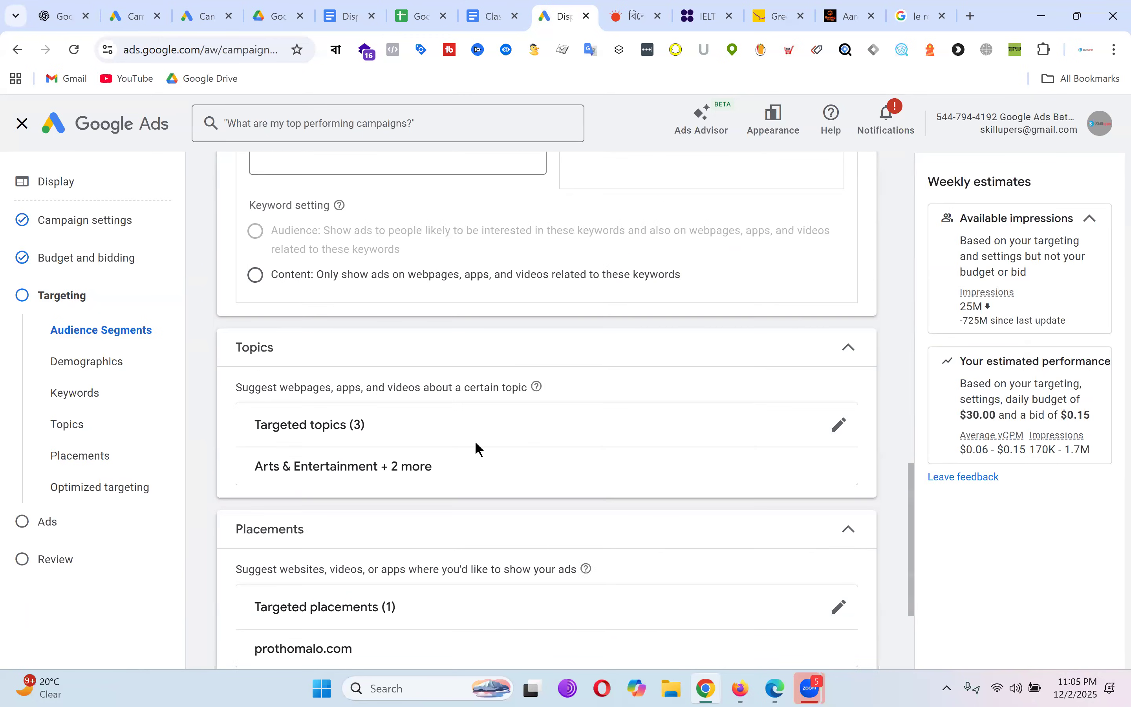
pyautogui.click(22, 123)
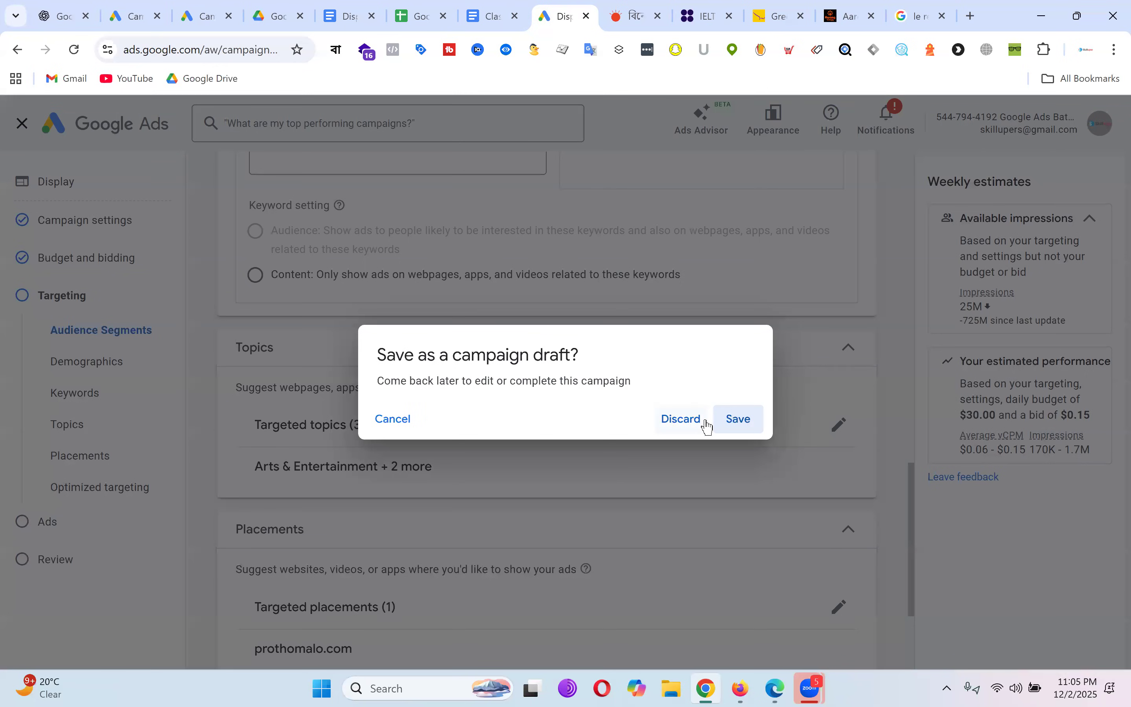
pyautogui.click(691, 421)
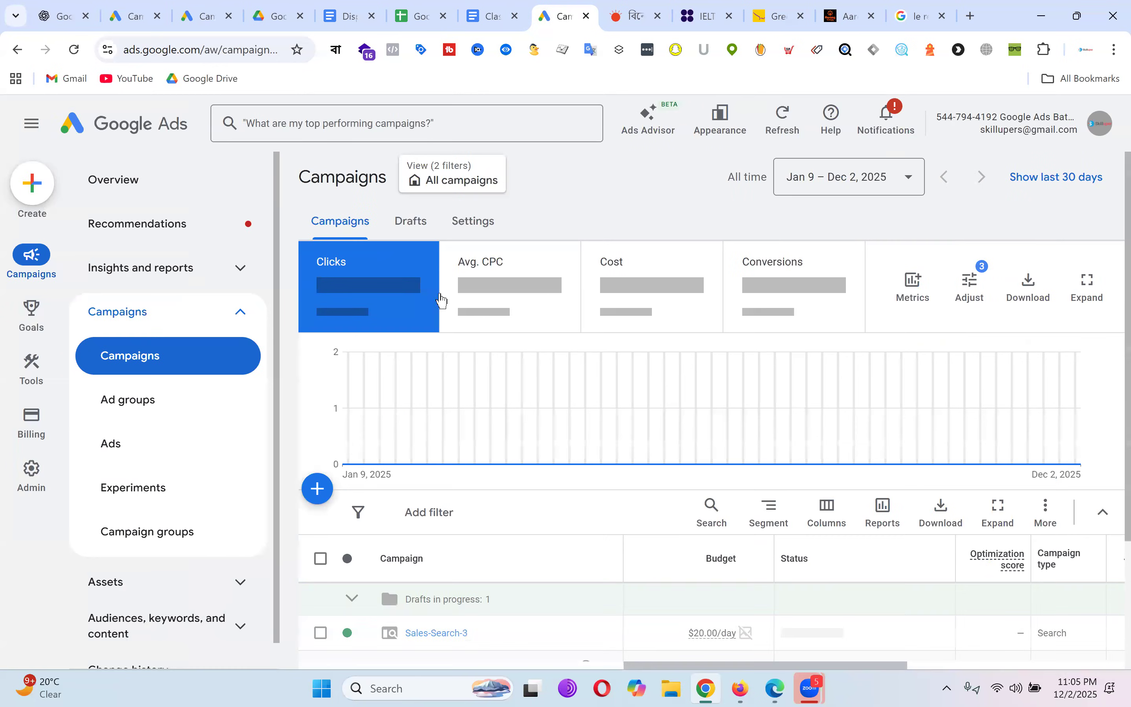
pyautogui.click(319, 488)
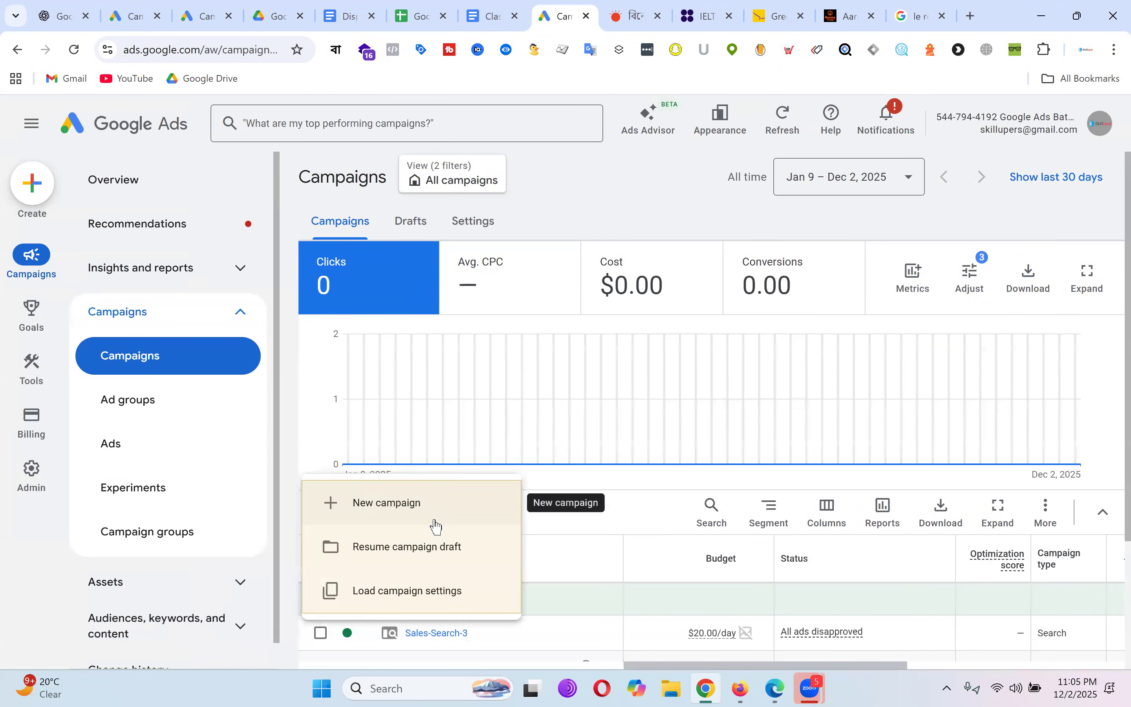
pyautogui.click(432, 508)
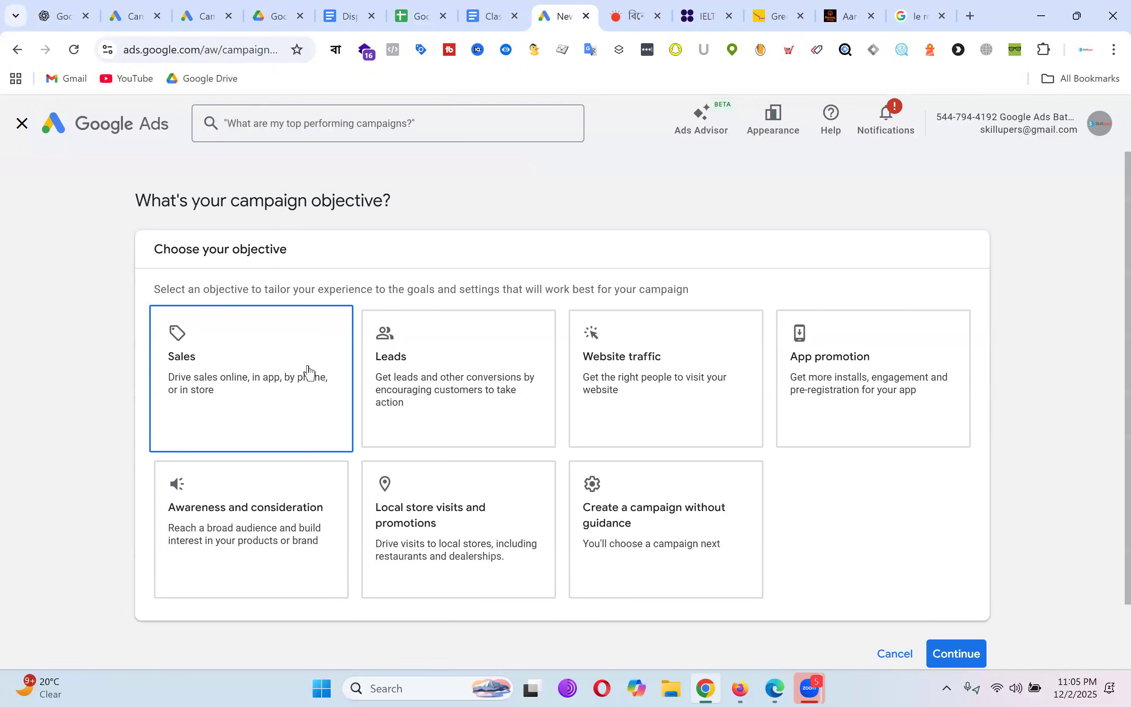
# Step: Set up a Display campaign with the Awareness and consideration objective and the Reach goal
pyautogui.scroll(-1, 290, 402)
pyautogui.click(300, 425)
pyautogui.scroll(-2, 680, 324)
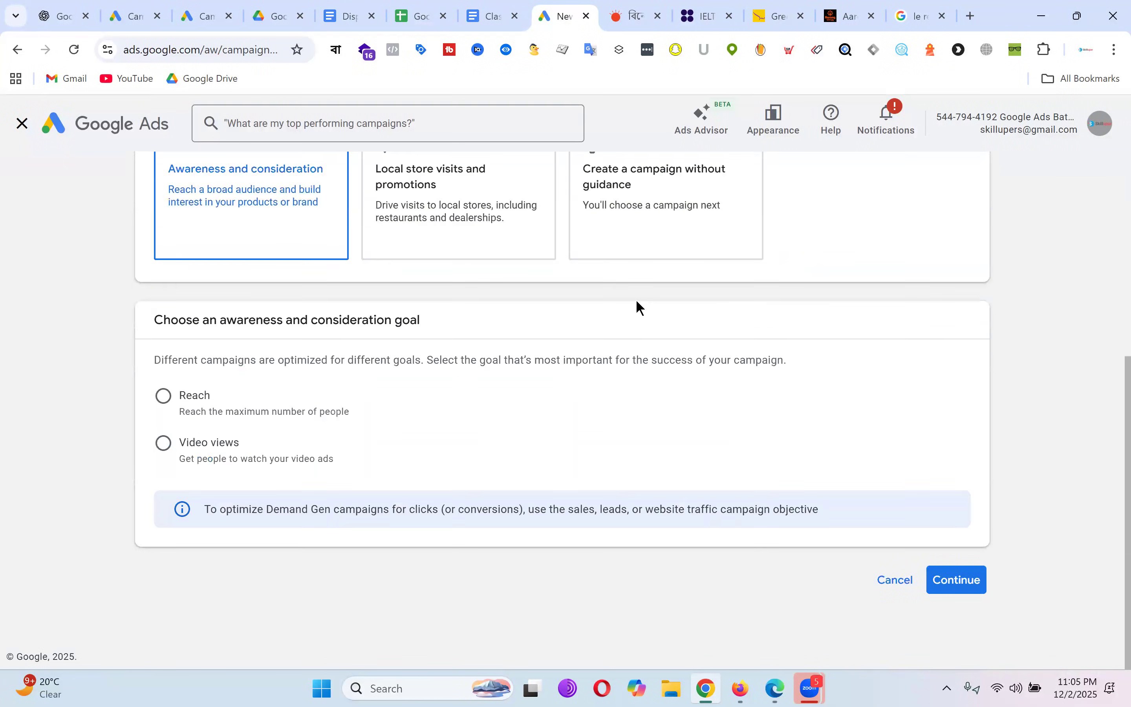
pyautogui.click(197, 412)
pyautogui.scroll(-8, 563, 378)
pyautogui.click(496, 448)
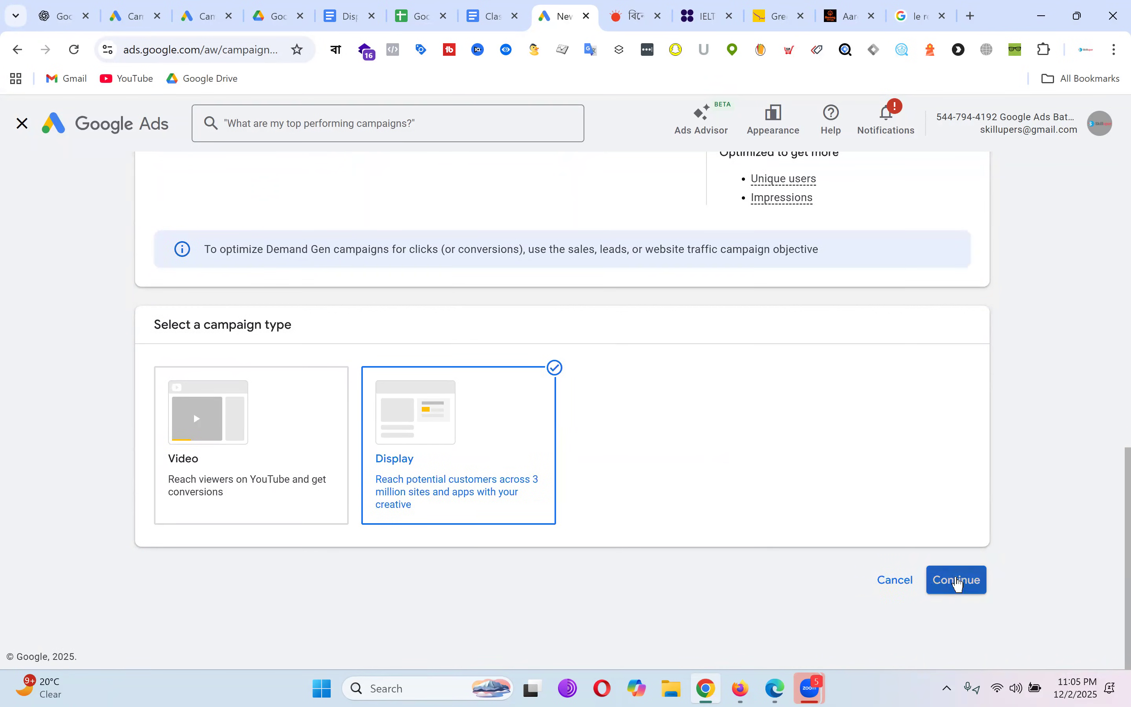
pyautogui.click(959, 584)
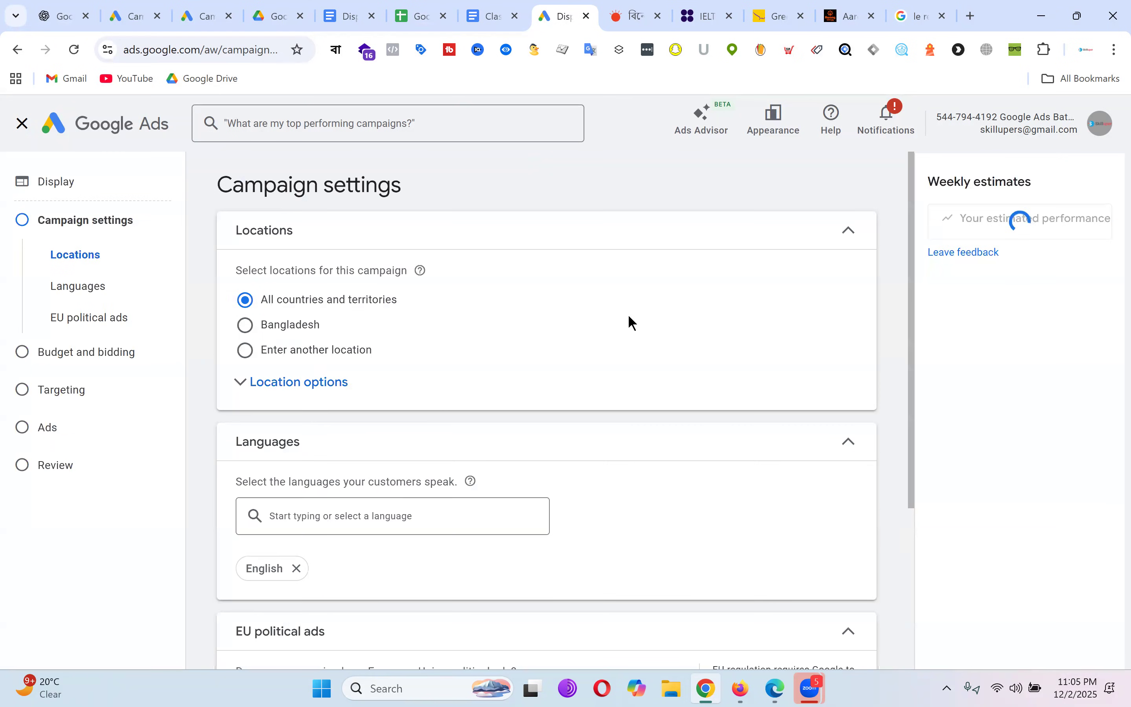
# Step: Set the campaign location to Bangladesh and declare that the campaign has no EU political ads
pyautogui.click(290, 326)
pyautogui.scroll(-5, 684, 311)
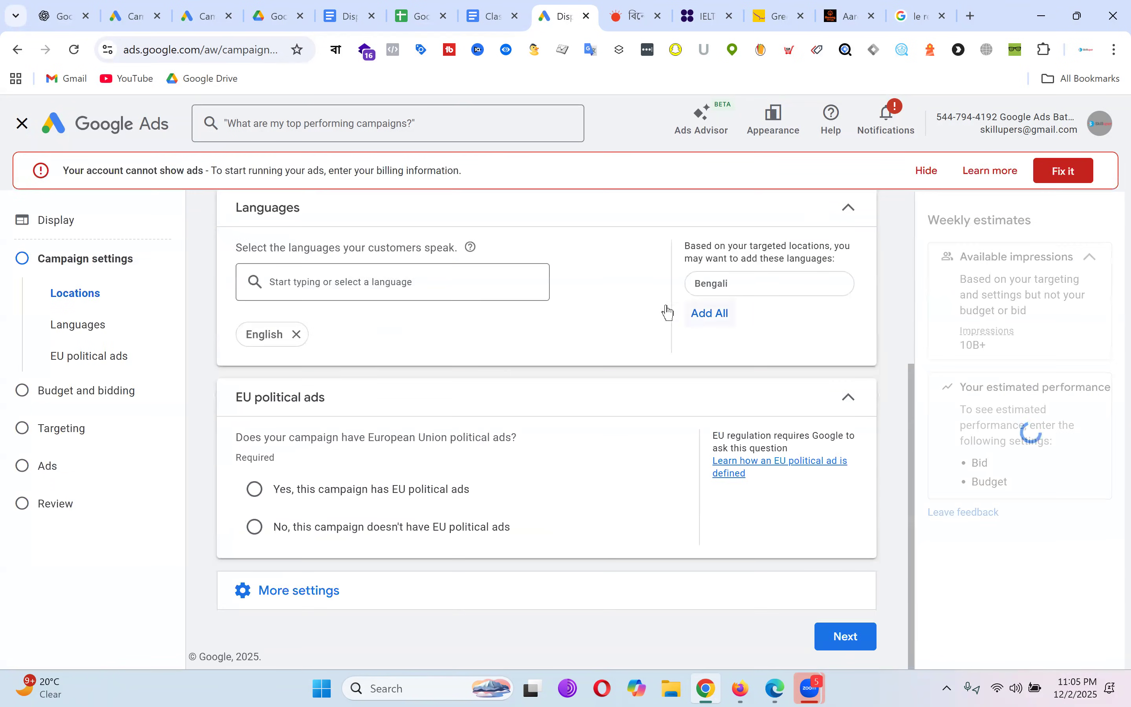
pyautogui.click(255, 527)
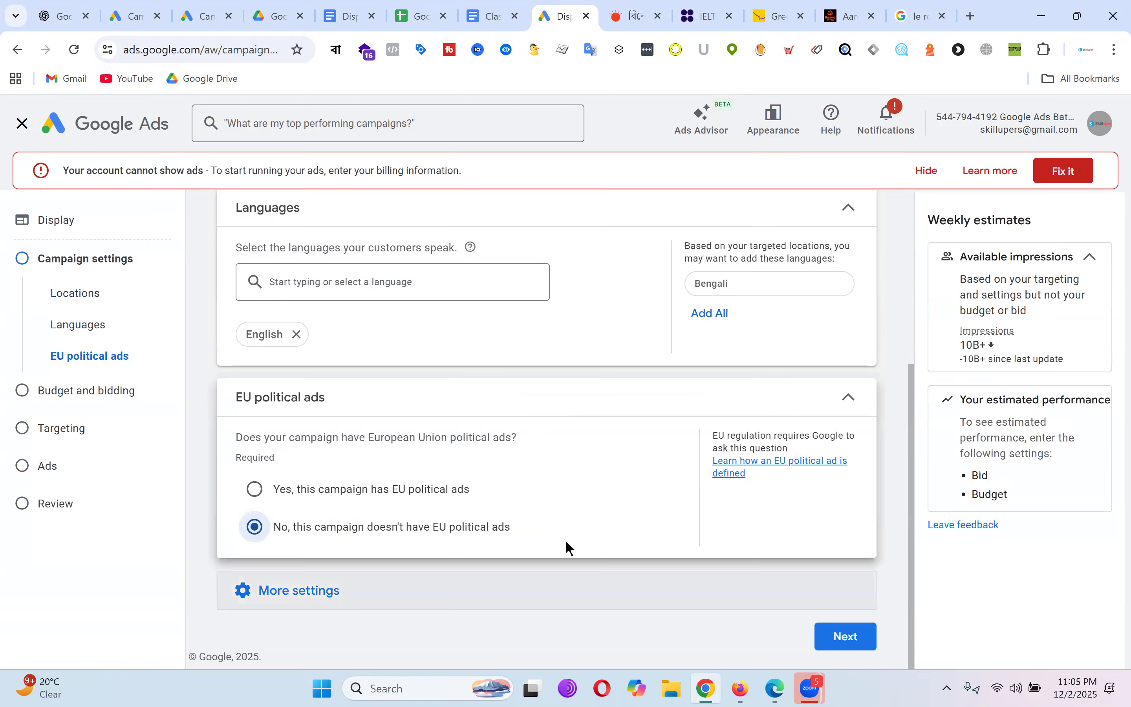
pyautogui.click(865, 637)
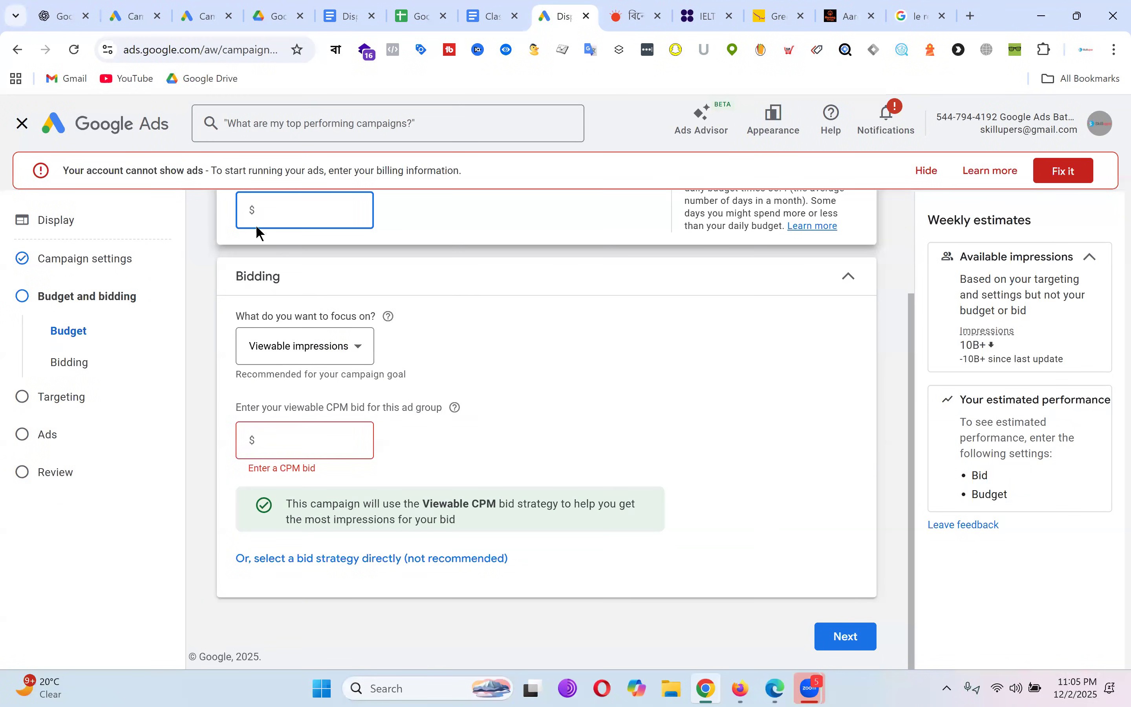
# Step: Set the daily budget to $30 and the viewable CPM bid for the ad group to $0.15
pyautogui.write('30')
pyautogui.click(283, 439)
pyautogui.write('.20')
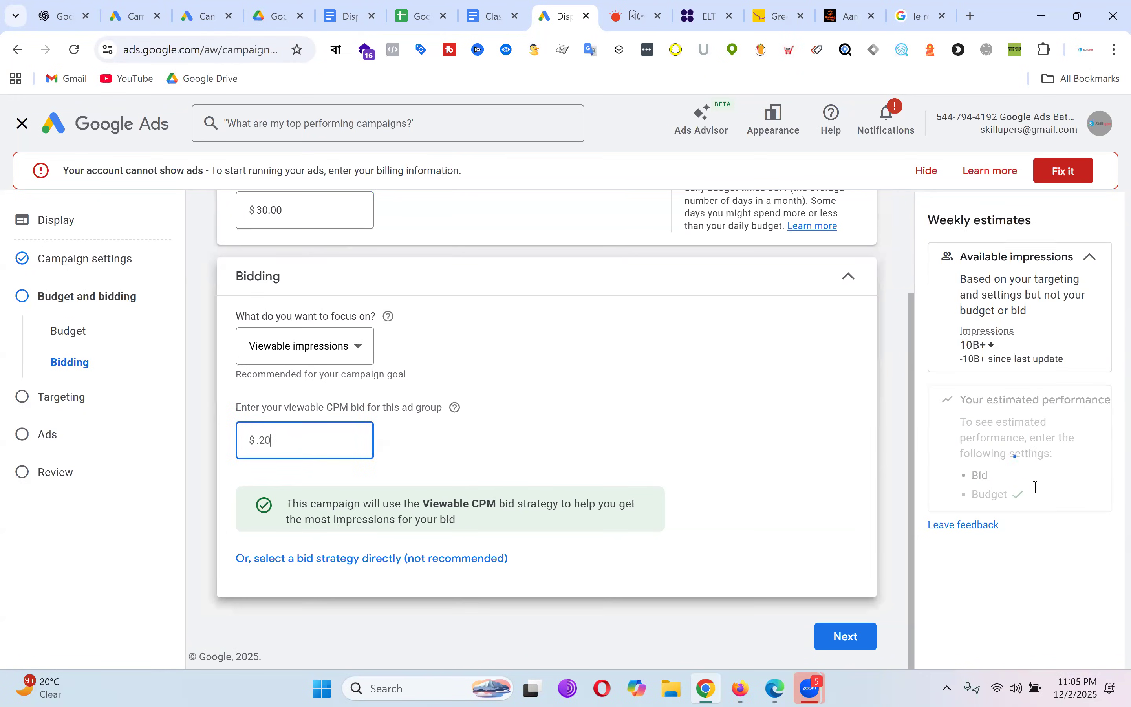
pyautogui.moveTo(286, 441); pyautogui.dragTo(261, 440)
pyautogui.press('BackSpace')
pyautogui.write('15')
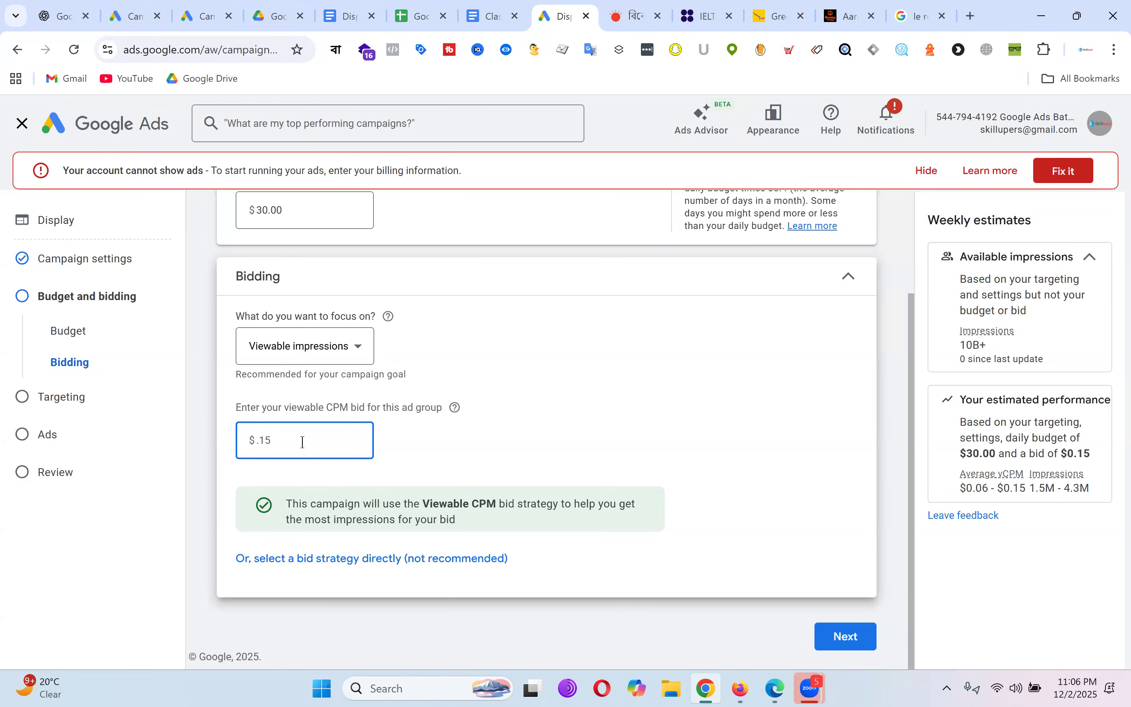
pyautogui.click(619, 414)
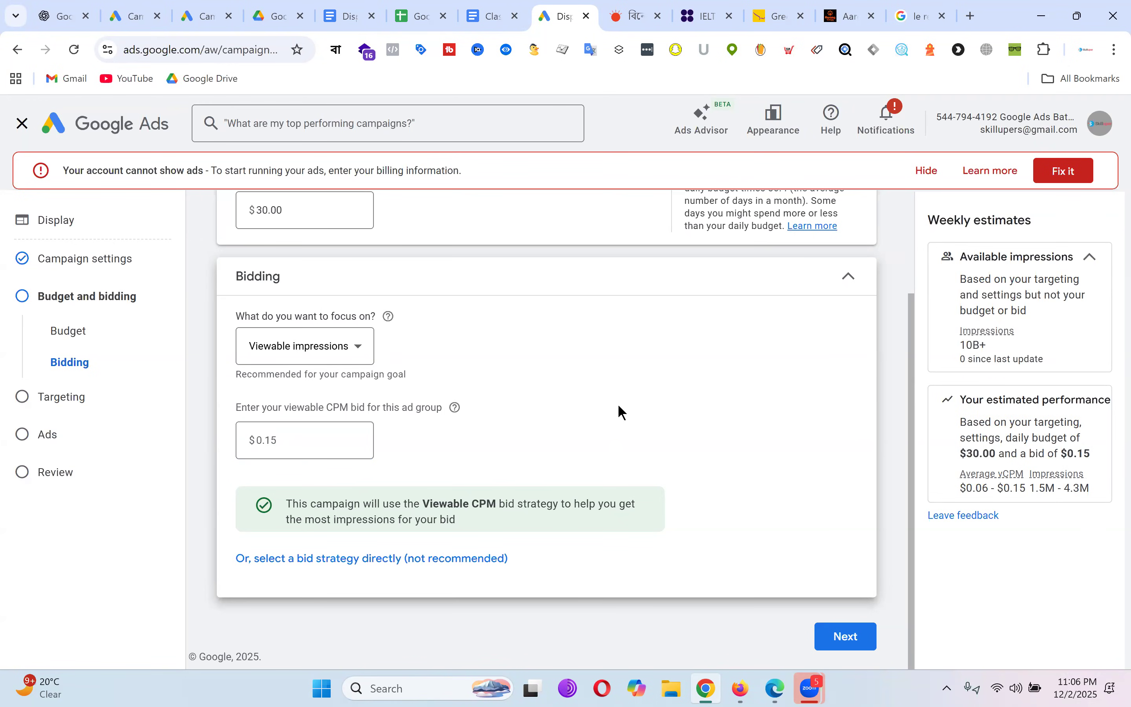
# Step: Continue to the targeting stage and display the targeting types that can be added
pyautogui.click(858, 645)
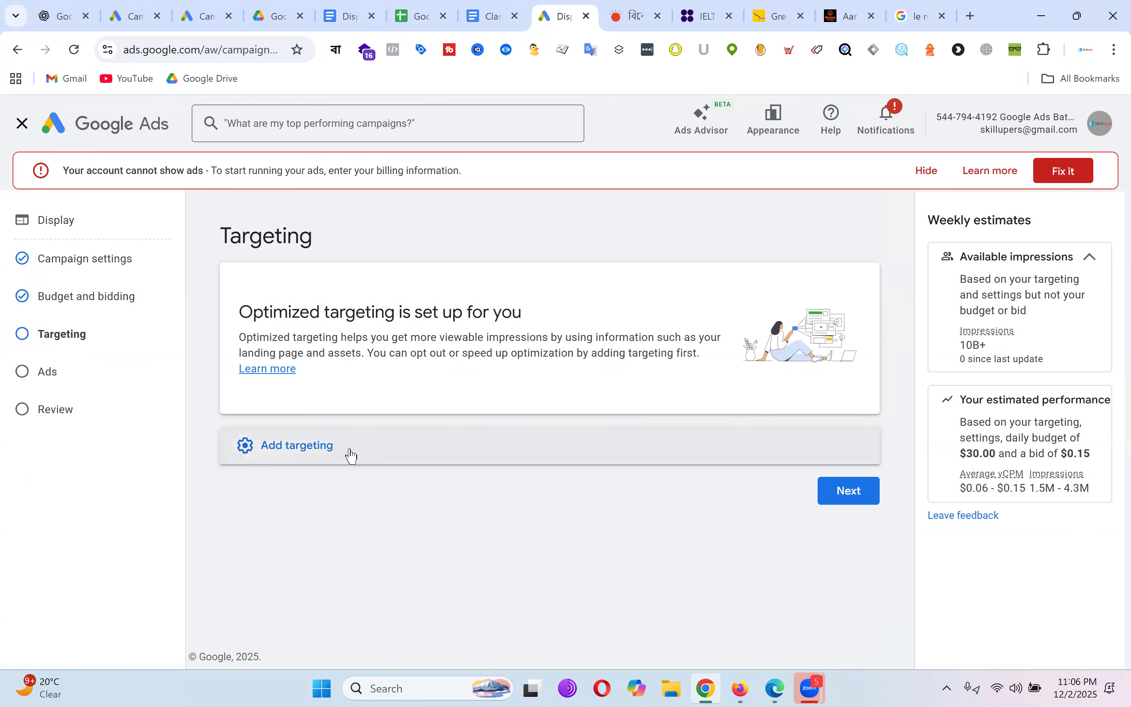
pyautogui.click(365, 448)
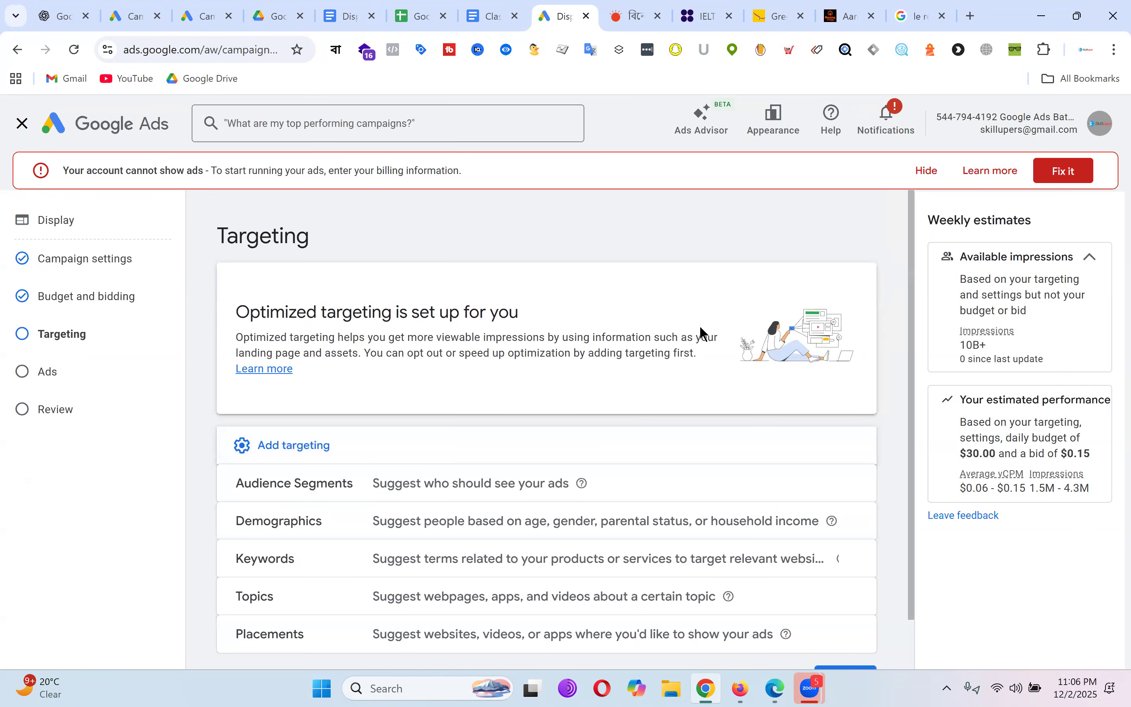
pyautogui.scroll(-1, 701, 327)
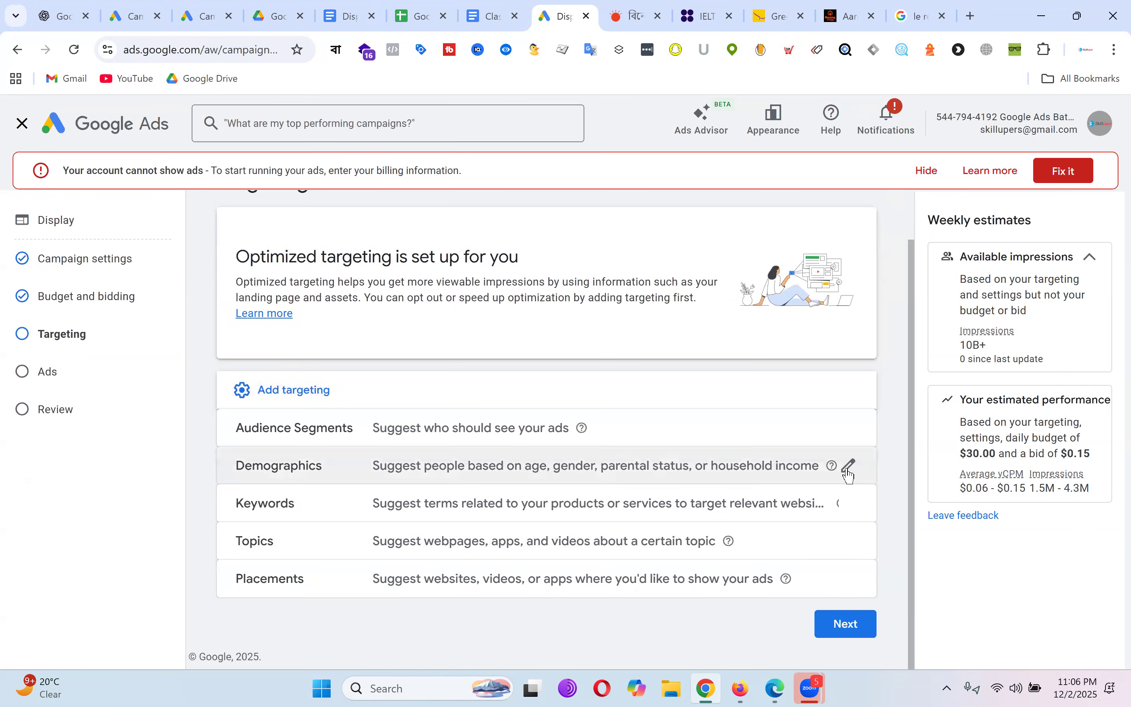
# Step: Switch to the Class Note - Batch-20 document and highlight the first profile's age and location lines in turn
pyautogui.click(354, 7)
pyautogui.click(500, 7)
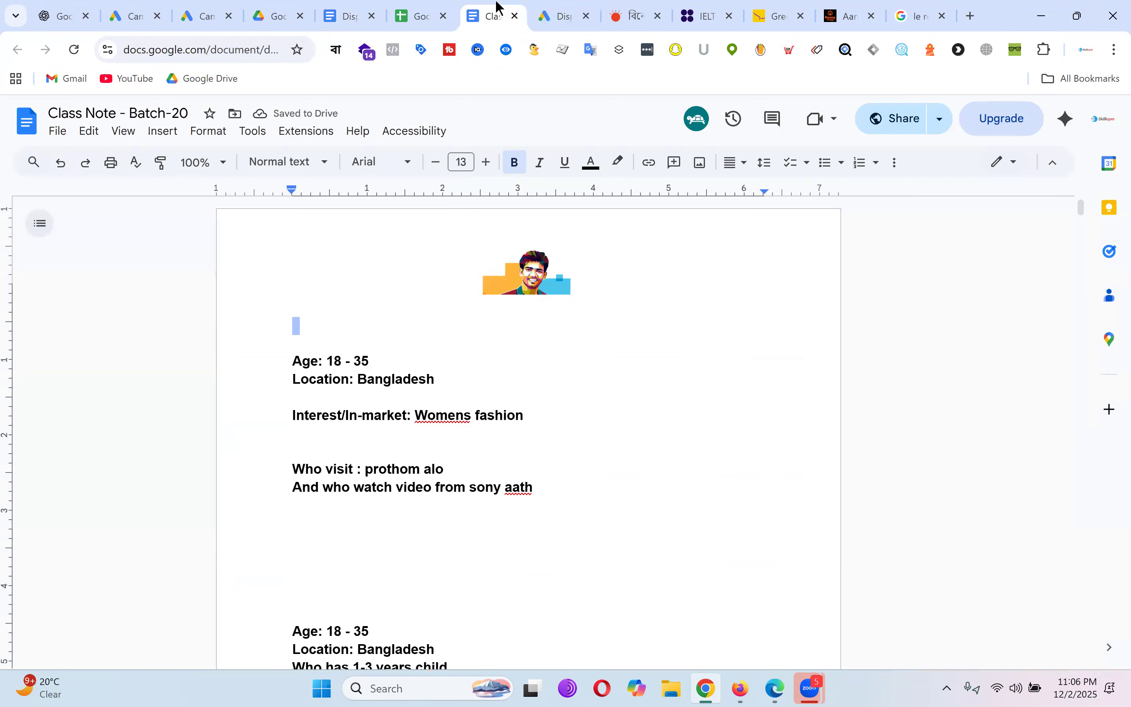
pyautogui.click(386, 360)
pyautogui.keyDown('shift'); pyautogui.click(285, 356); pyautogui.keyUp('shift')
pyautogui.click(437, 380)
pyautogui.keyDown('shift'); pyautogui.click(256, 383); pyautogui.keyUp('shift')
pyautogui.click(394, 364)
pyautogui.keyDown('shift'); pyautogui.click(274, 366); pyautogui.keyUp('shift')
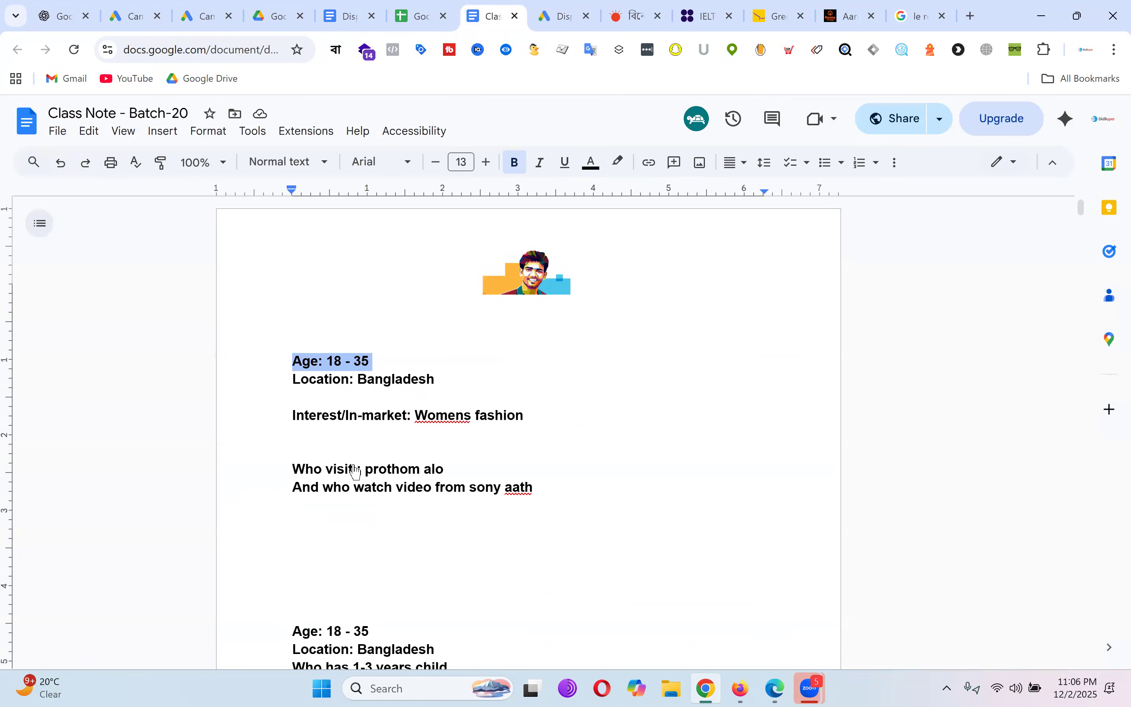
# Step: Open the campaign's demographics for editing in Google Ads, and add "Gender: Male and female" below the first profile's location in the class note
pyautogui.hotkey('ctrl', 'Tab')
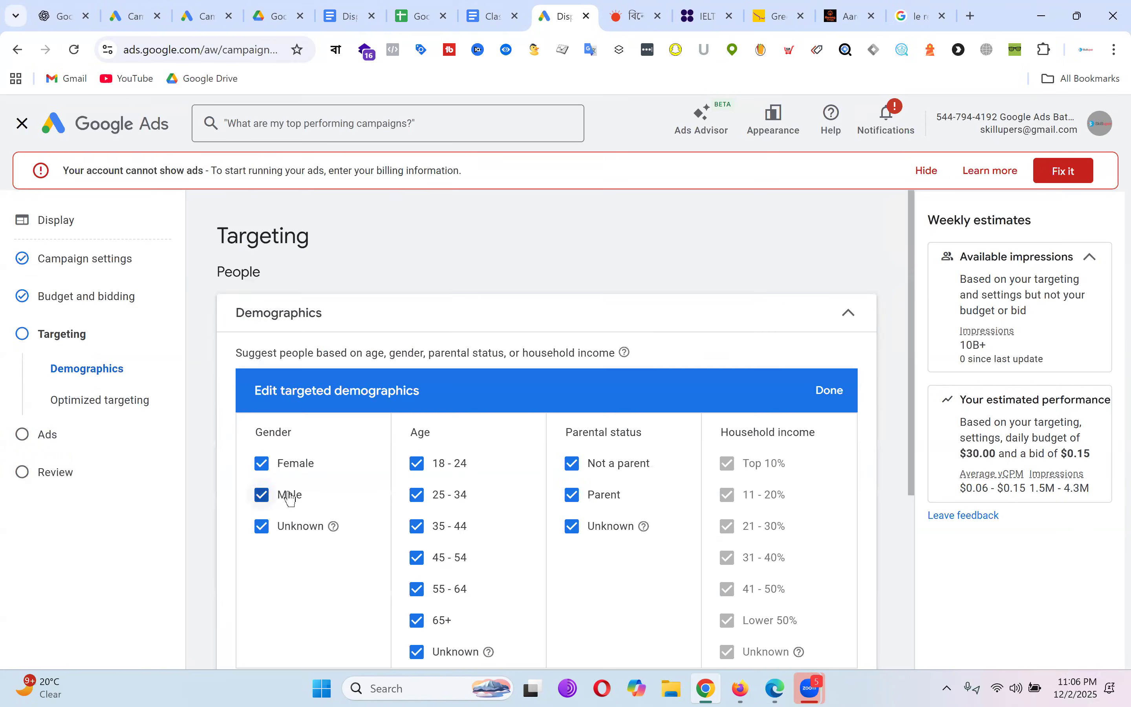
pyautogui.click(356, 14)
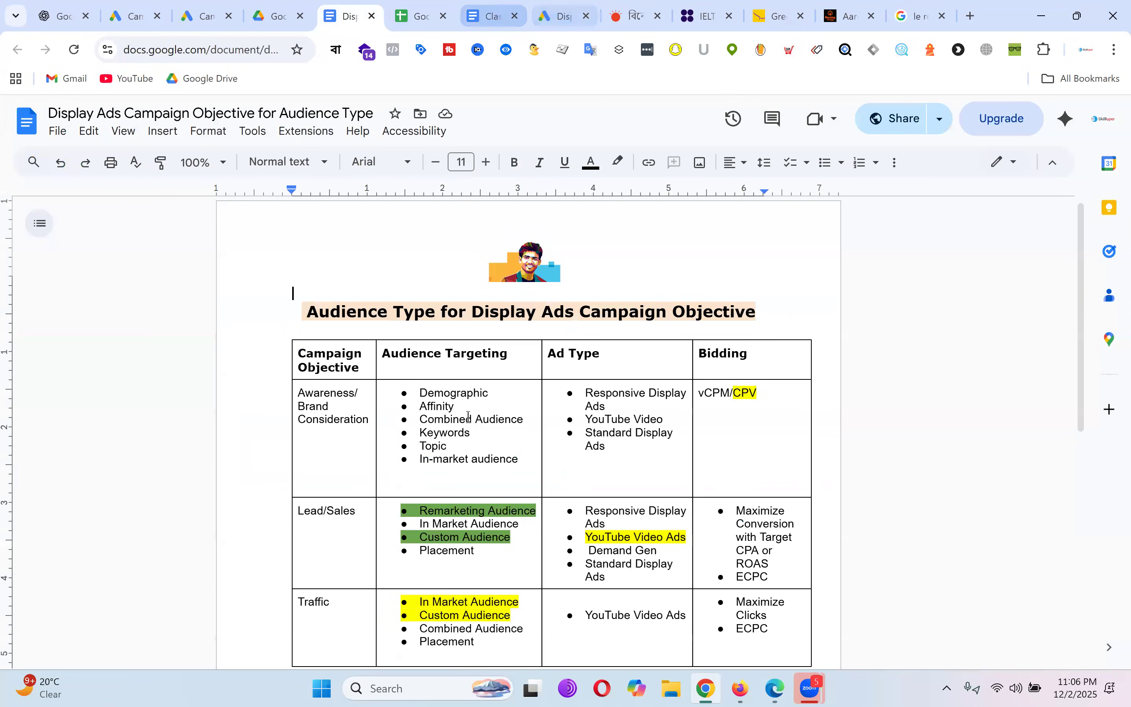
pyautogui.click(489, 16)
pyautogui.click(467, 444)
pyautogui.click(439, 395)
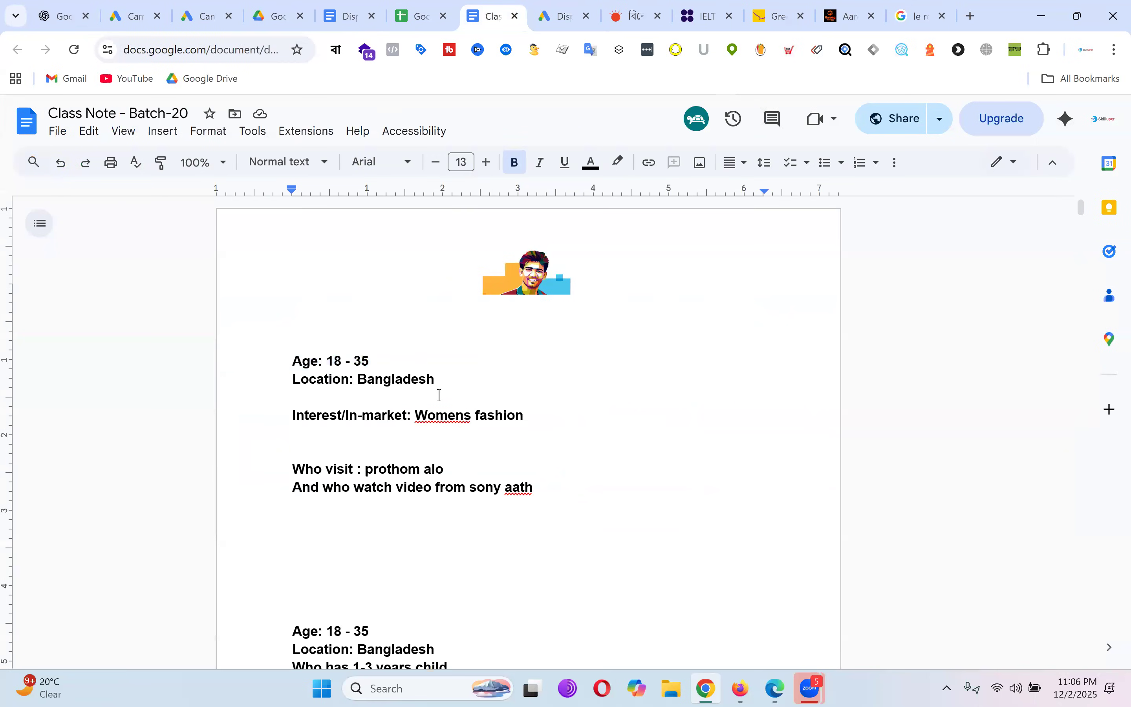
pyautogui.write('Gender: Male and female')
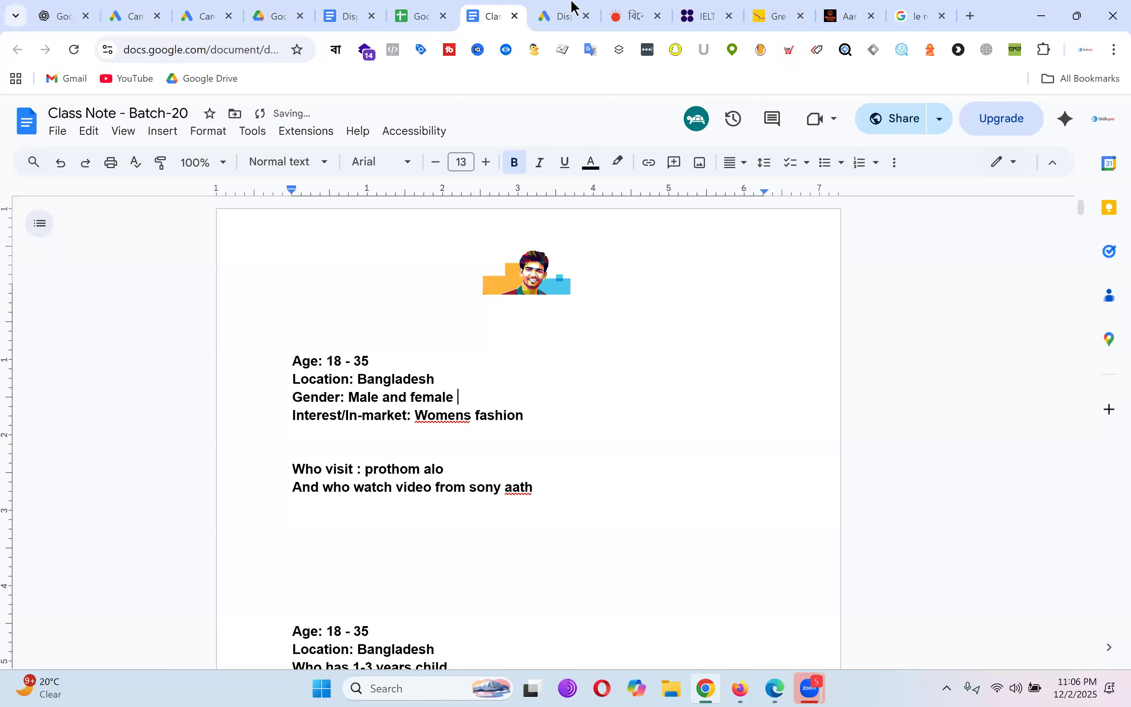
# Step: Back in Google Ads, limit the targeted demographics to Female and Male, ages 18 - 24, 25 - 34 and 35 - 44, and finish editing
pyautogui.hotkey('ctrl', 'Tab')
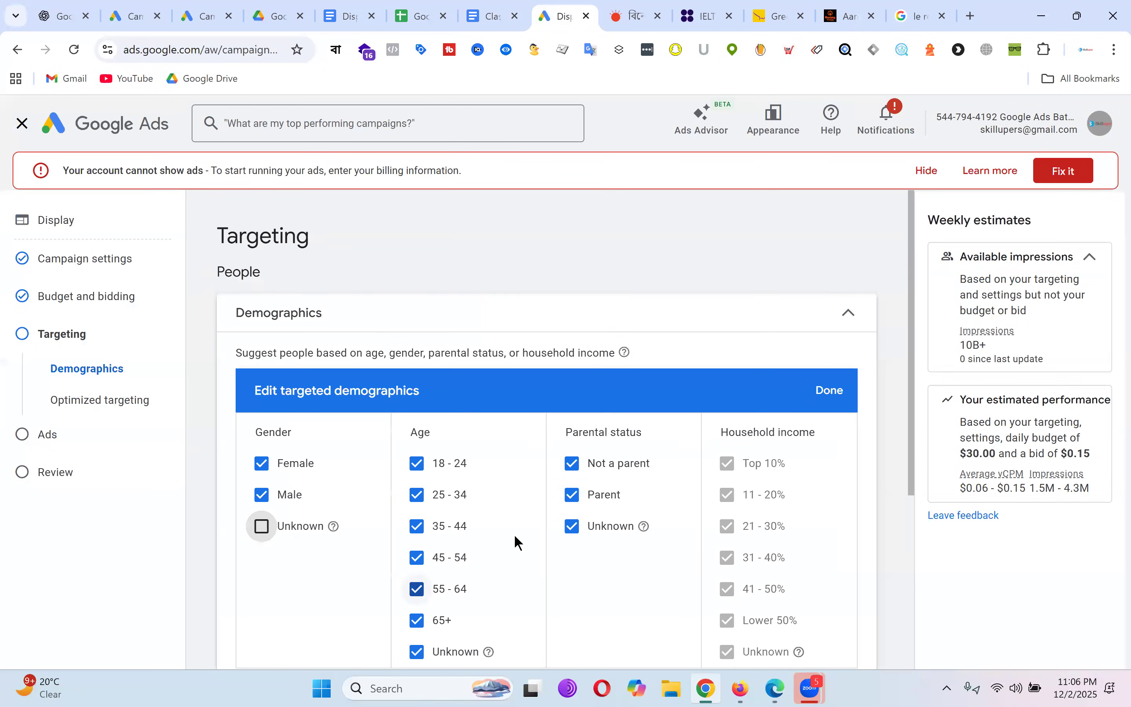
pyautogui.scroll(-2, 514, 534)
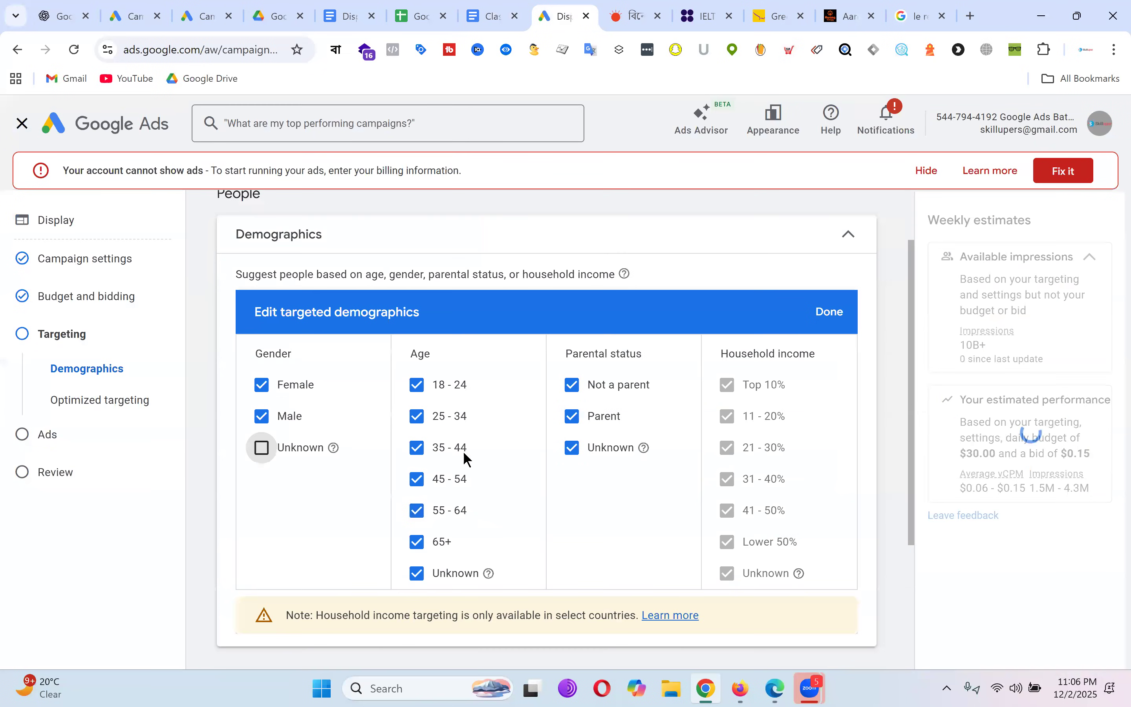
pyautogui.click(417, 480)
pyautogui.click(418, 511)
pyautogui.click(418, 542)
pyautogui.click(461, 574)
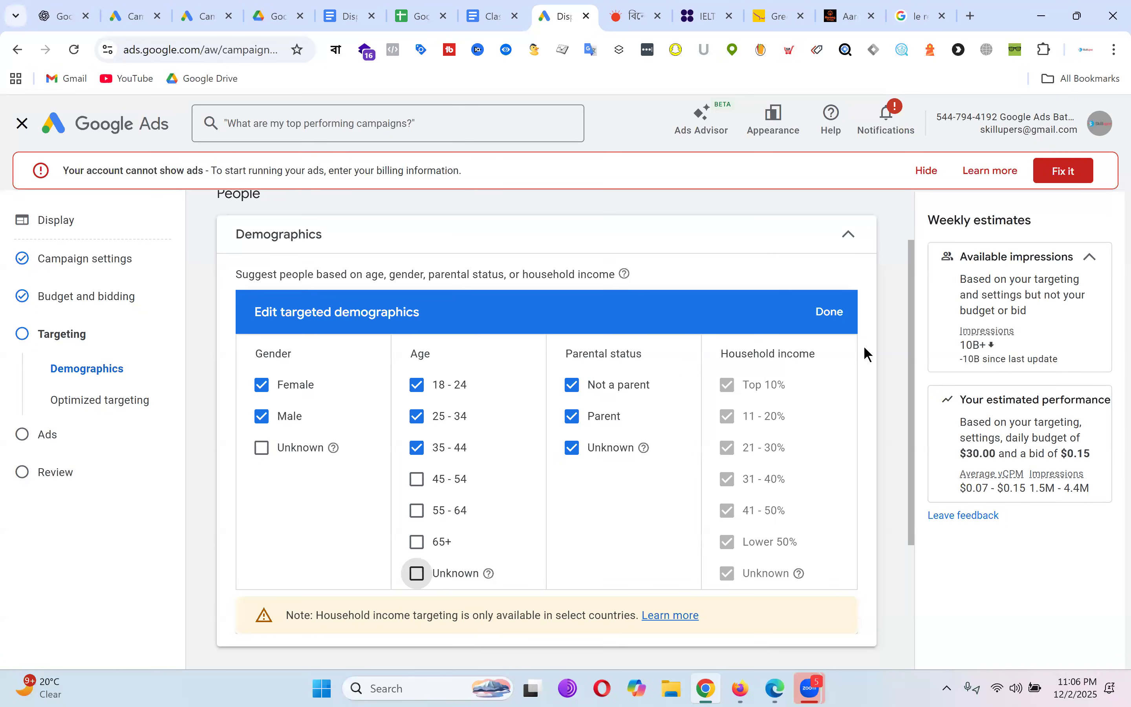
pyautogui.click(575, 387)
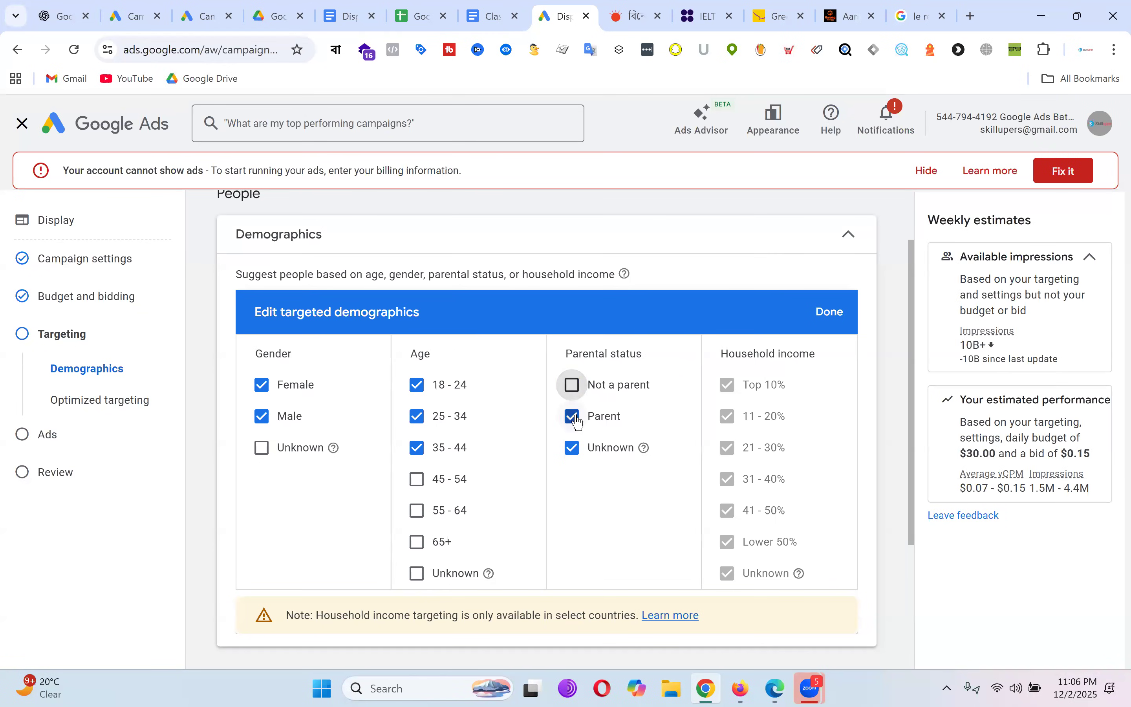
pyautogui.click(835, 313)
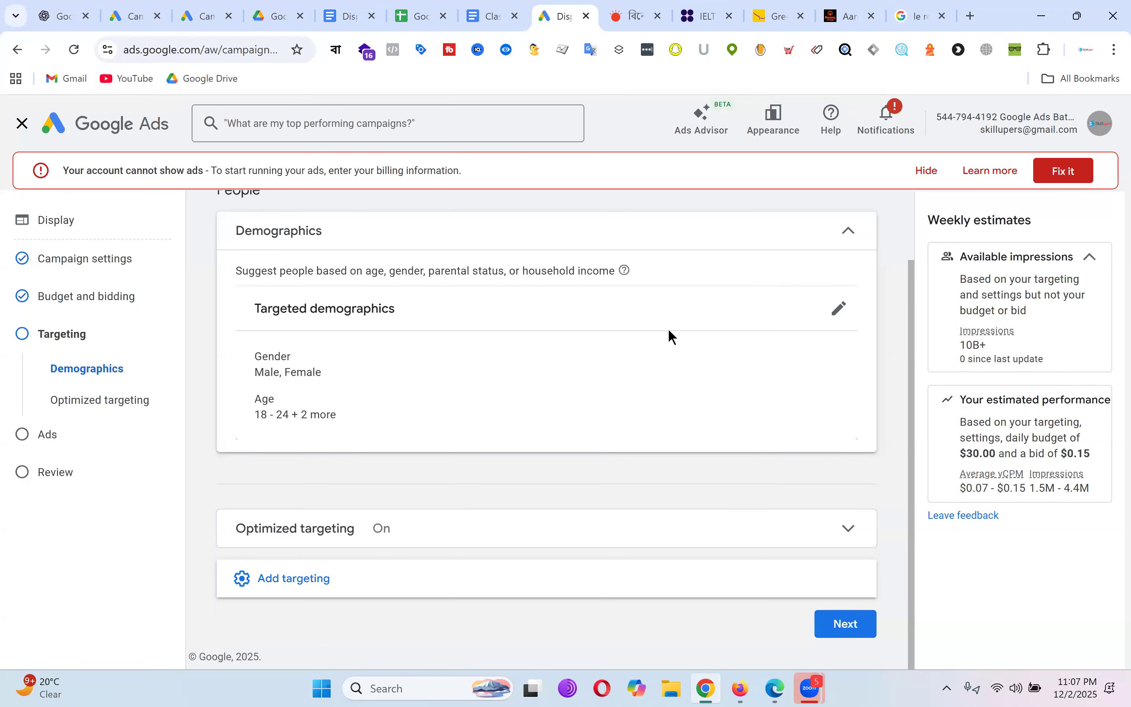
# Step: Add audience segment targeting to the campaign and browse the available segment categories
pyautogui.click(370, 589)
pyautogui.scroll(-3, 660, 331)
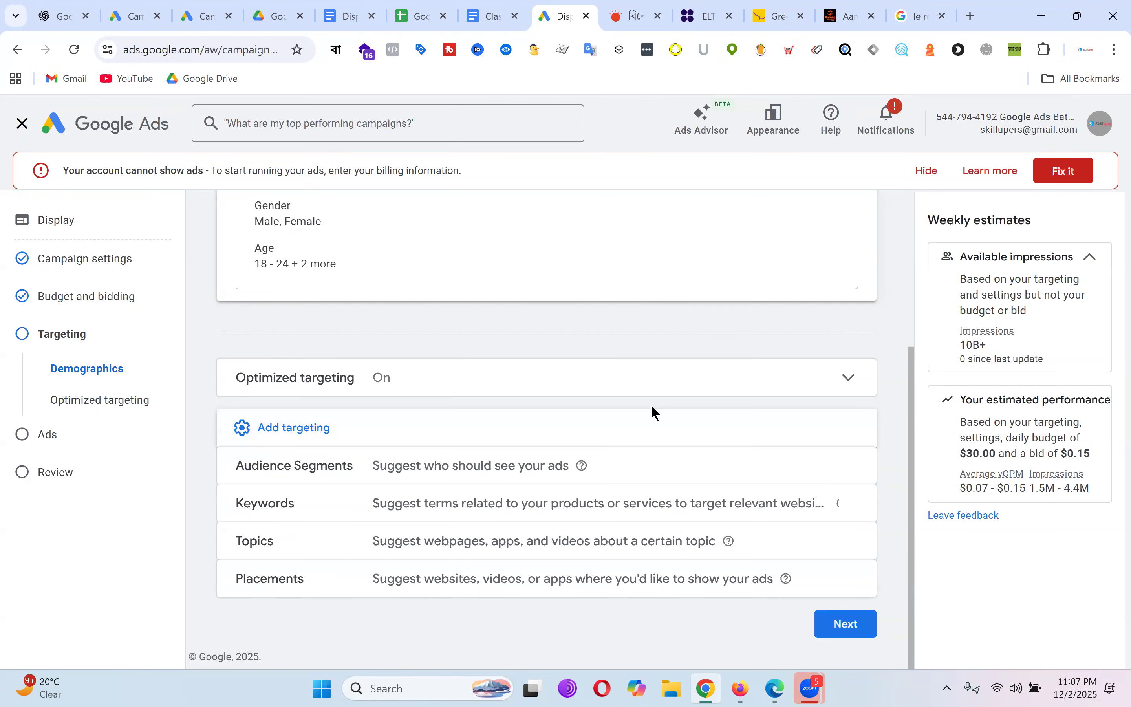
pyautogui.scroll(5, 745, 359)
pyautogui.scroll(-5, 808, 341)
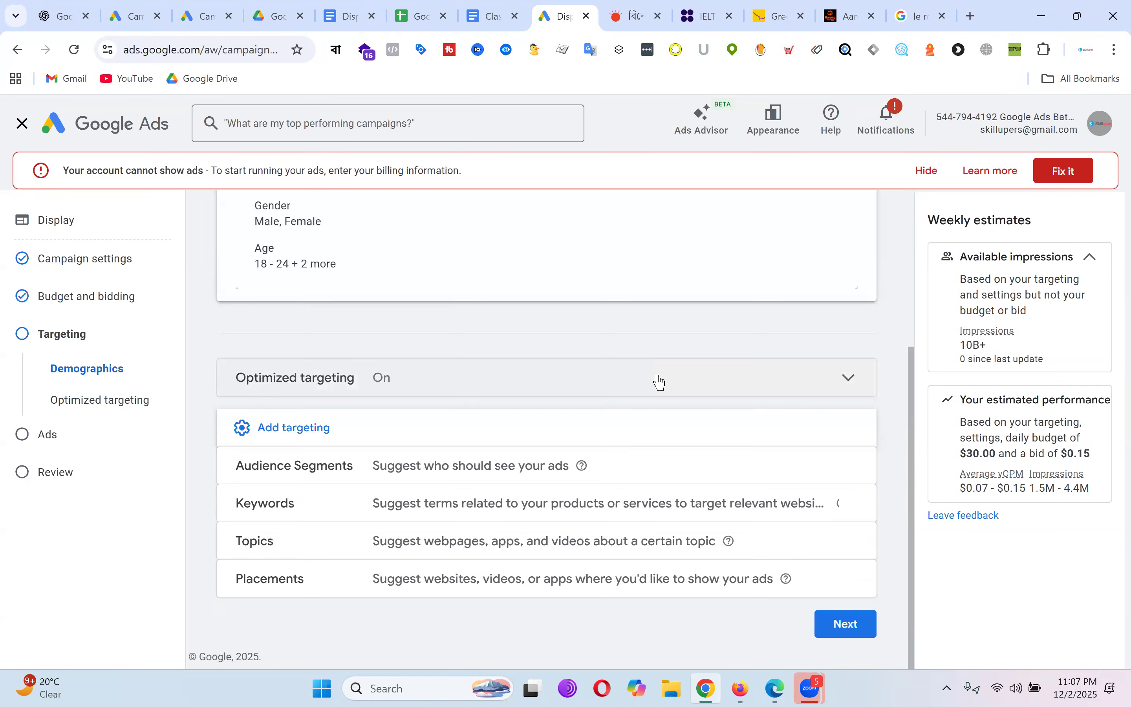
pyautogui.click(851, 469)
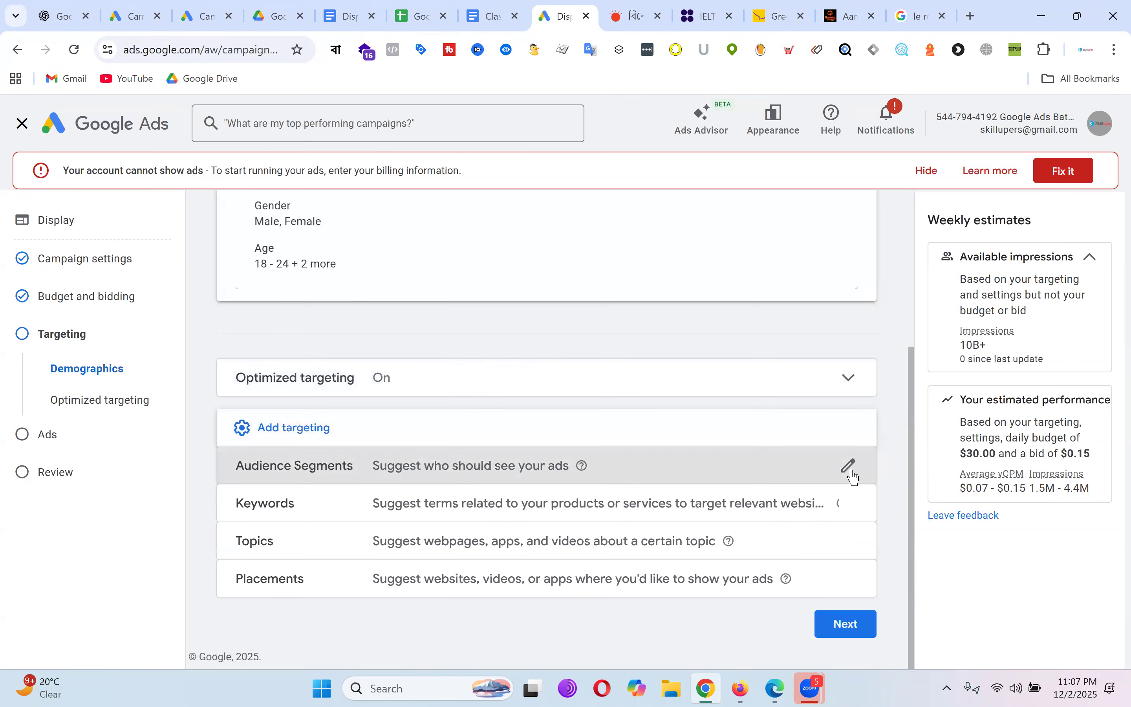
pyautogui.click(349, 379)
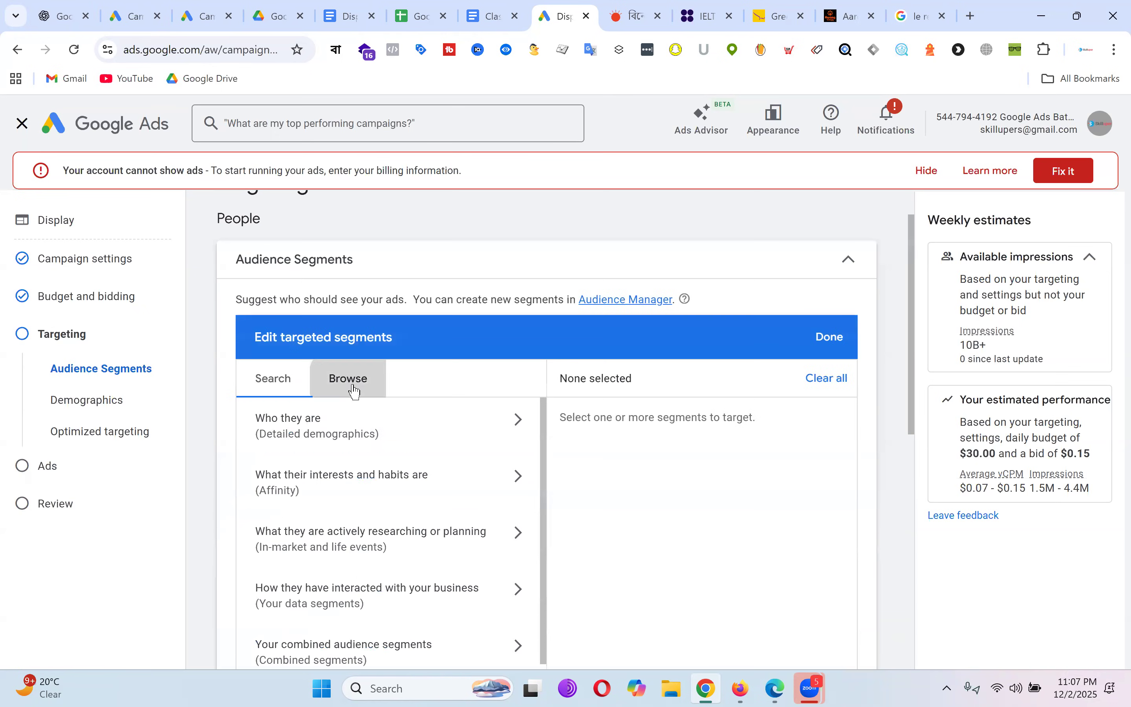
pyautogui.scroll(-4, 437, 519)
pyautogui.scroll(4, 482, 428)
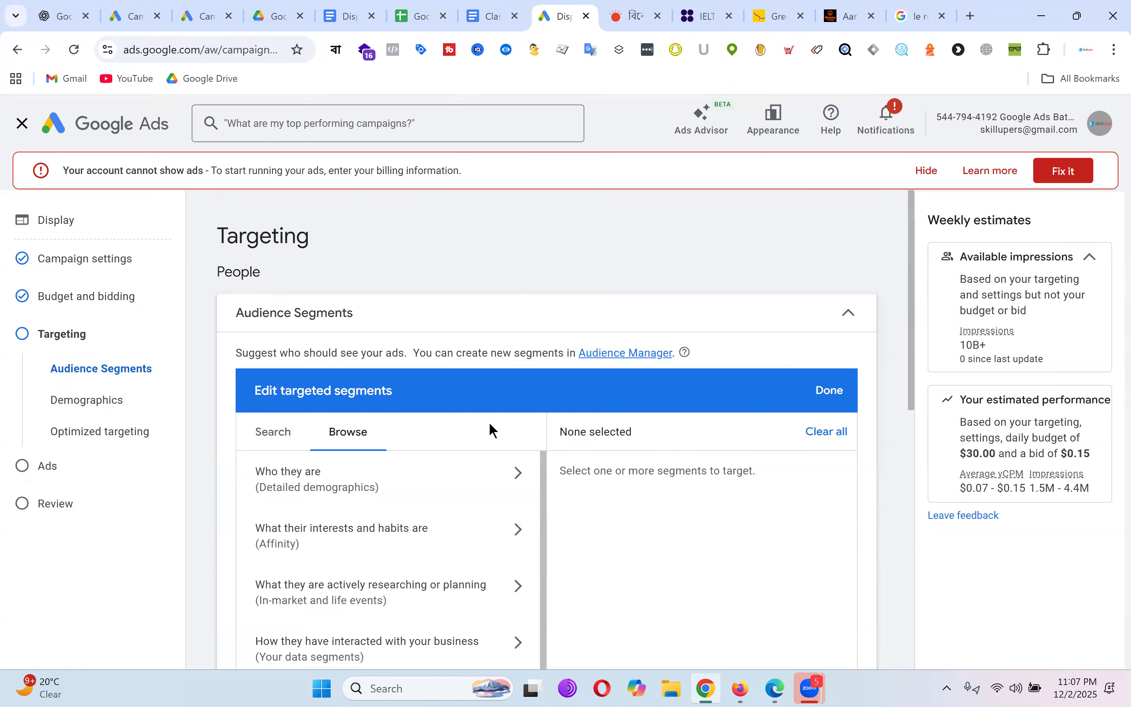
# Step: Search the audience segments for "womens fashion" and view the details of the in-market segment Women's Apparel
pyautogui.click(272, 445)
pyautogui.click(382, 471)
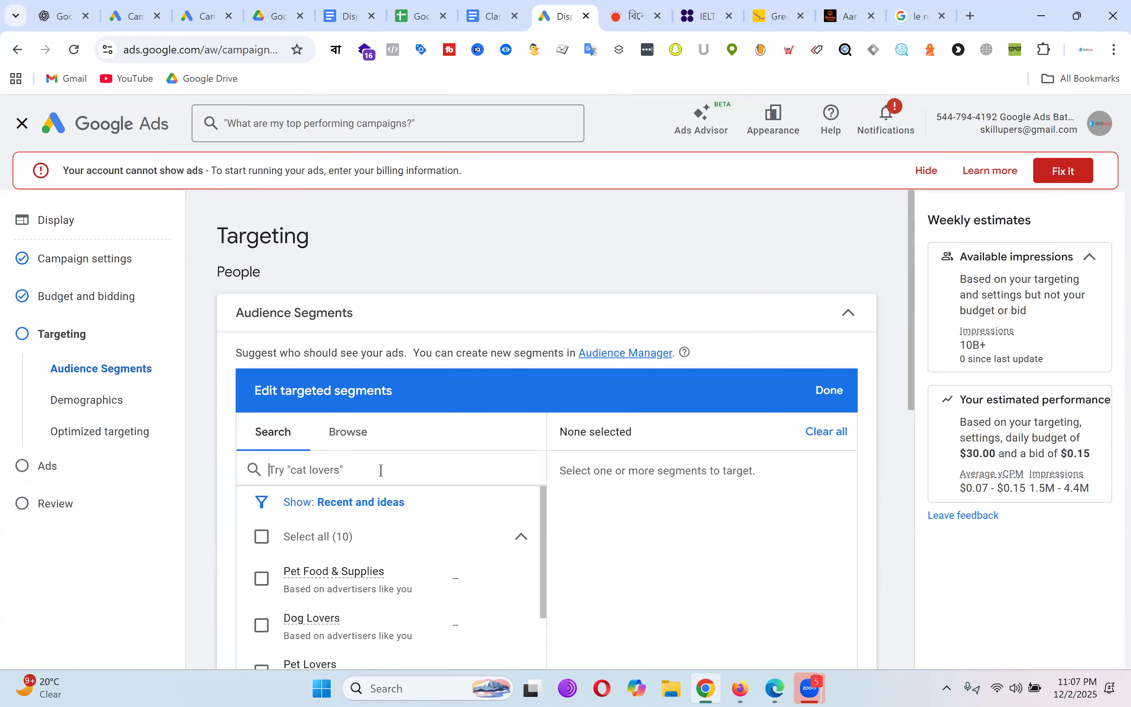
pyautogui.write('womens ')
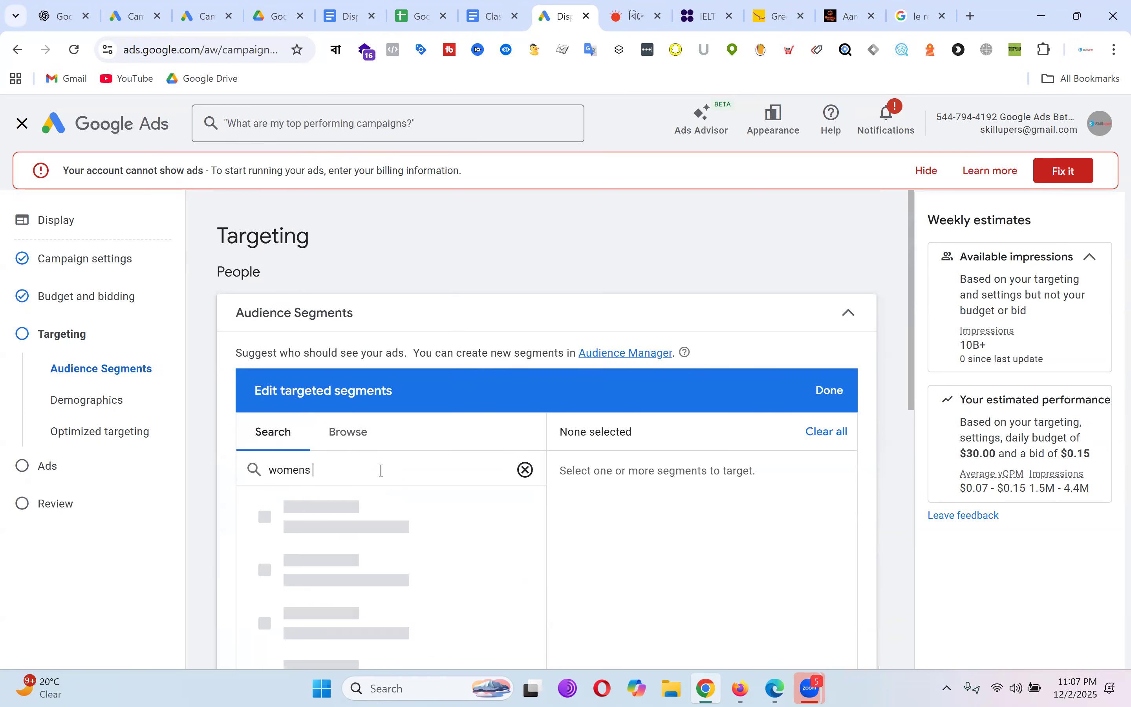
pyautogui.write('fashion')
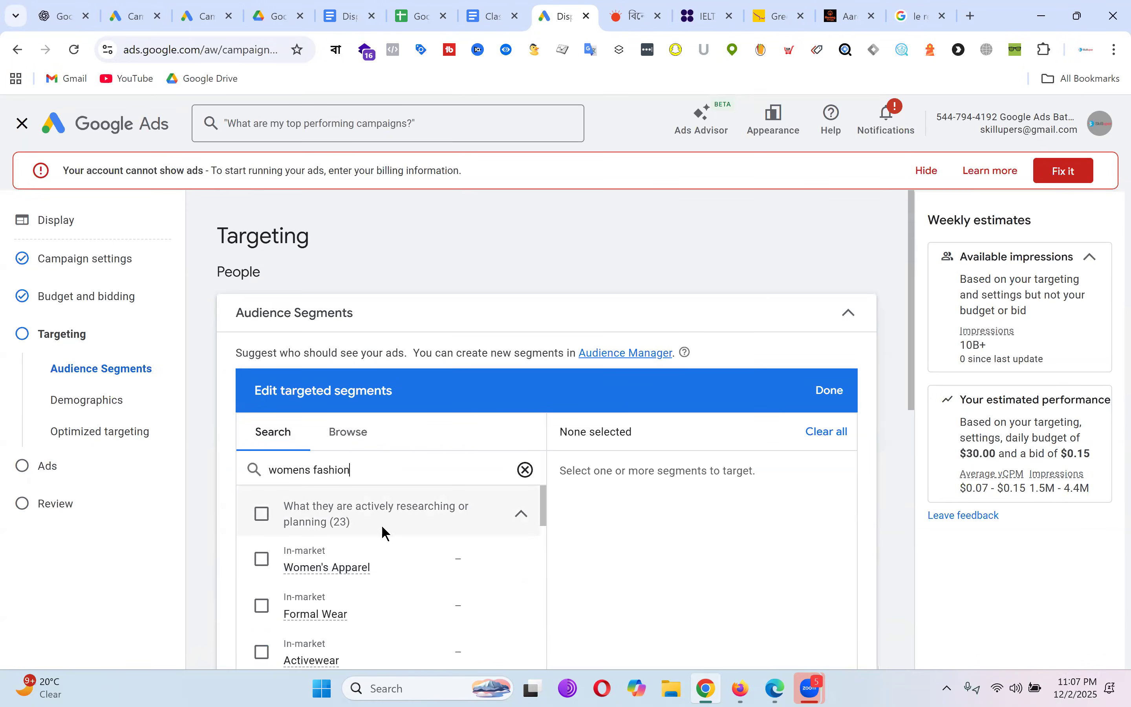
pyautogui.scroll(-1, 467, 519)
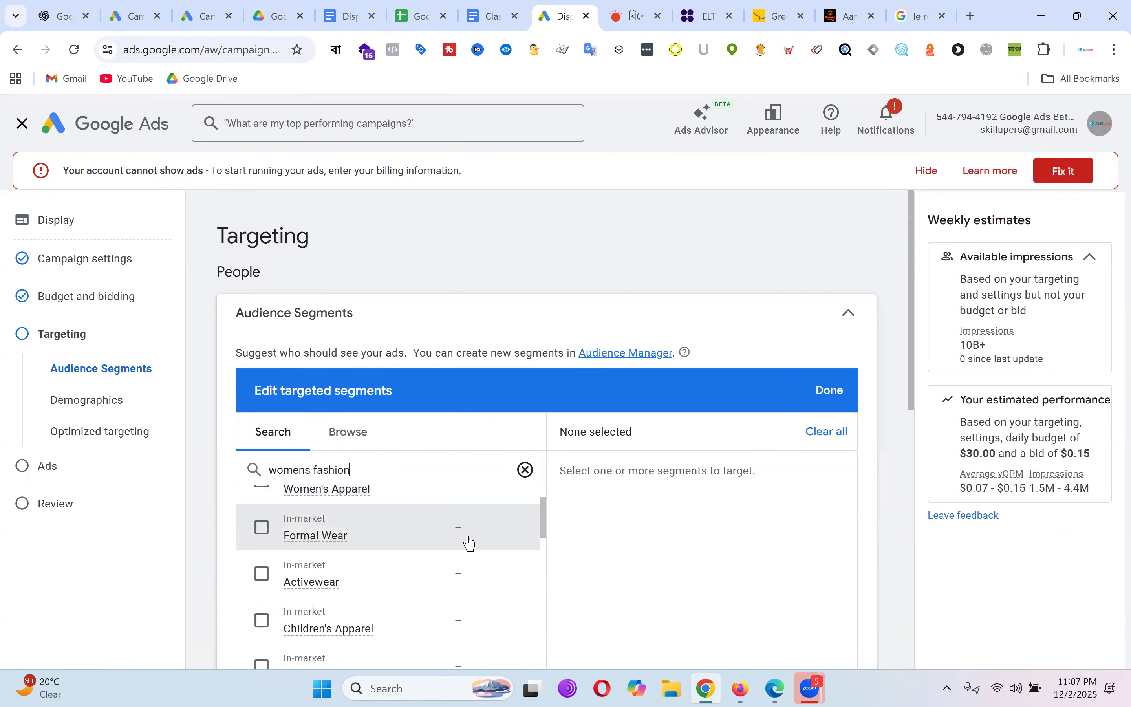
pyautogui.scroll(1, 465, 538)
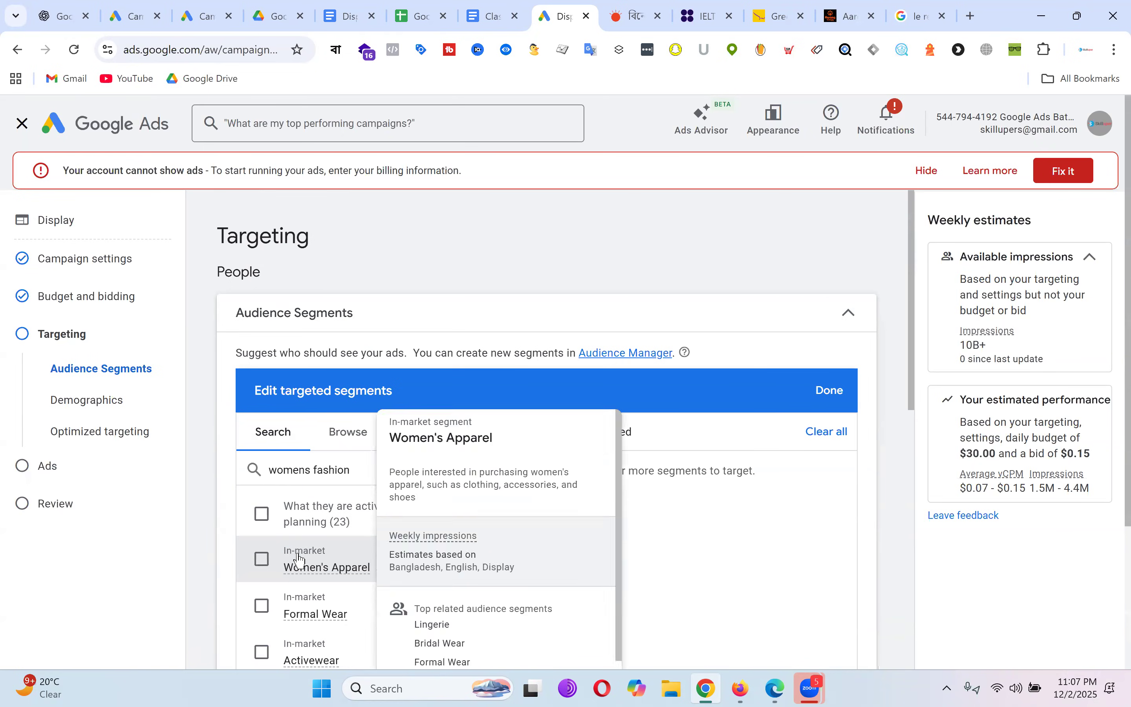
pyautogui.click(309, 564)
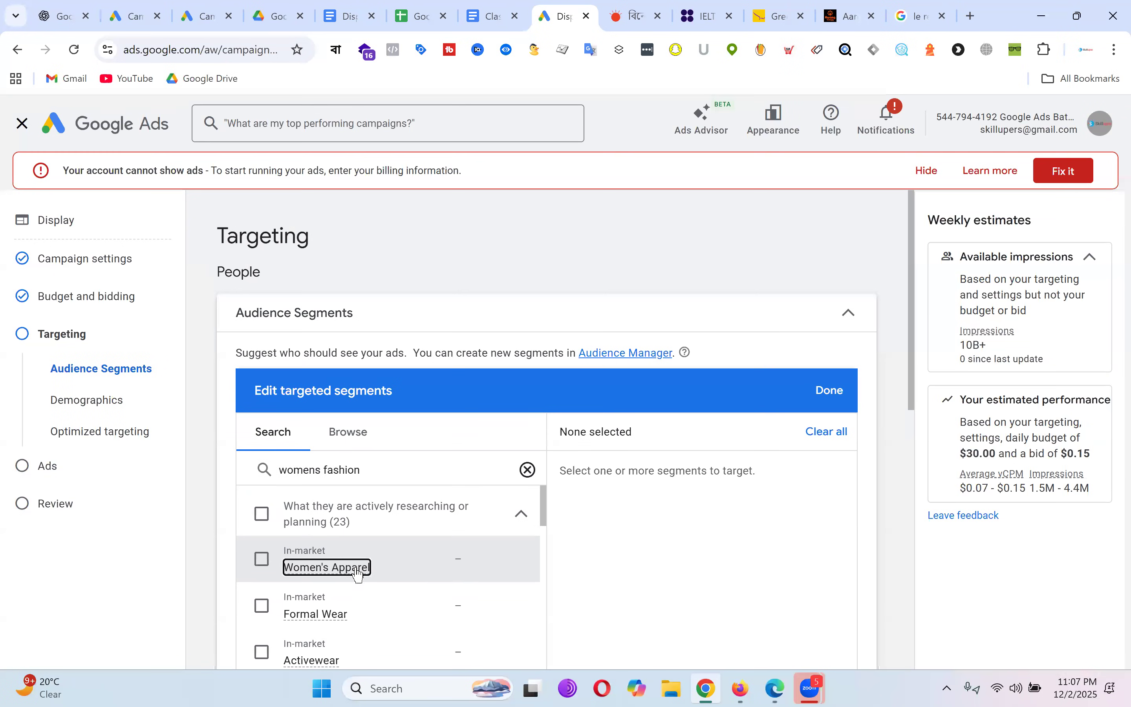
pyautogui.moveTo(358, 572)
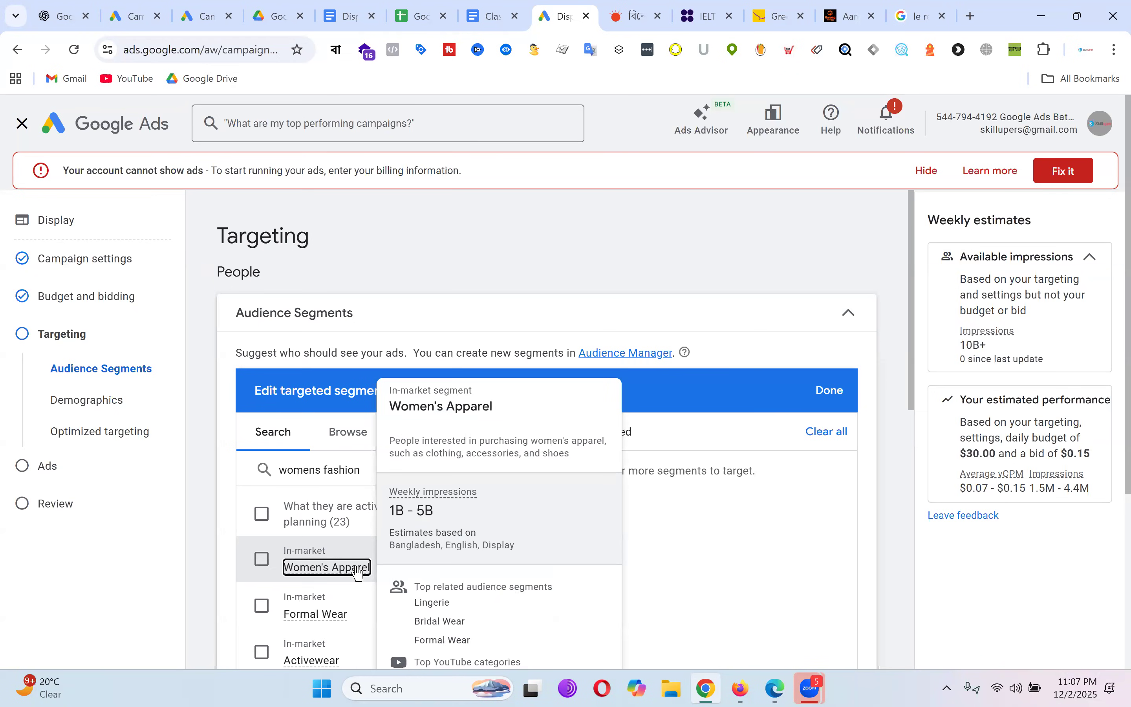
# Step: Add the in-market segments Women's Apparel and Shirts & Tops from the search results to the targeted audience segments
pyautogui.click(261, 559)
pyautogui.scroll(-3, 469, 528)
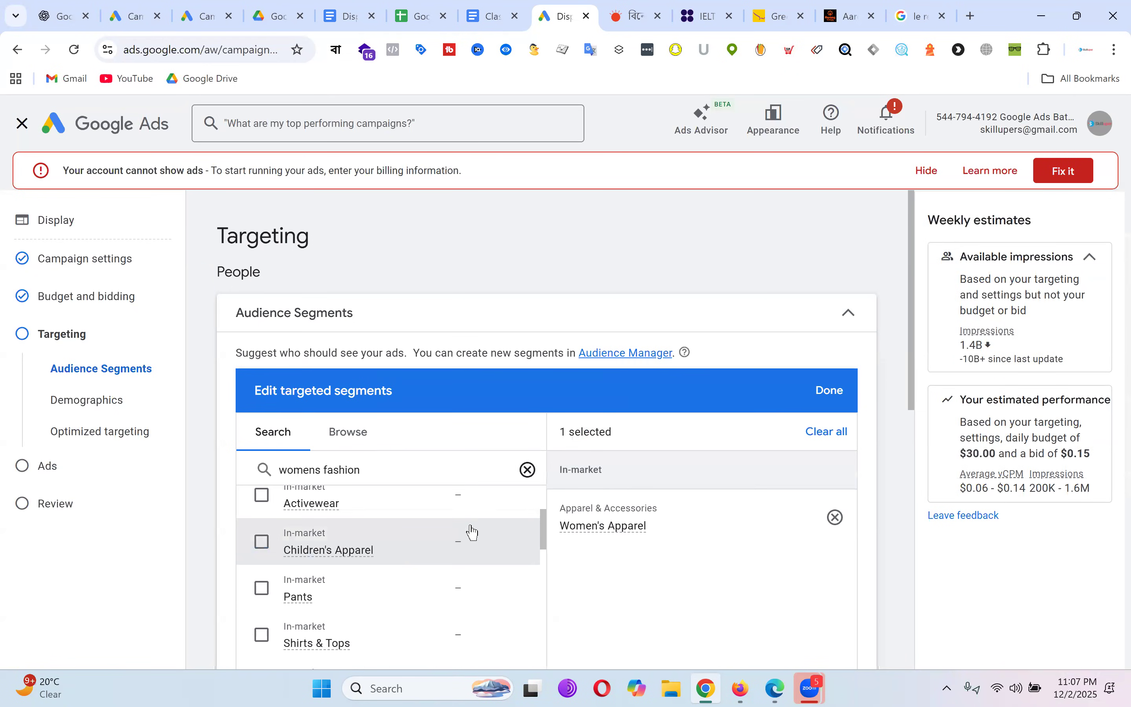
pyautogui.scroll(2, 472, 532)
pyautogui.moveTo(335, 546)
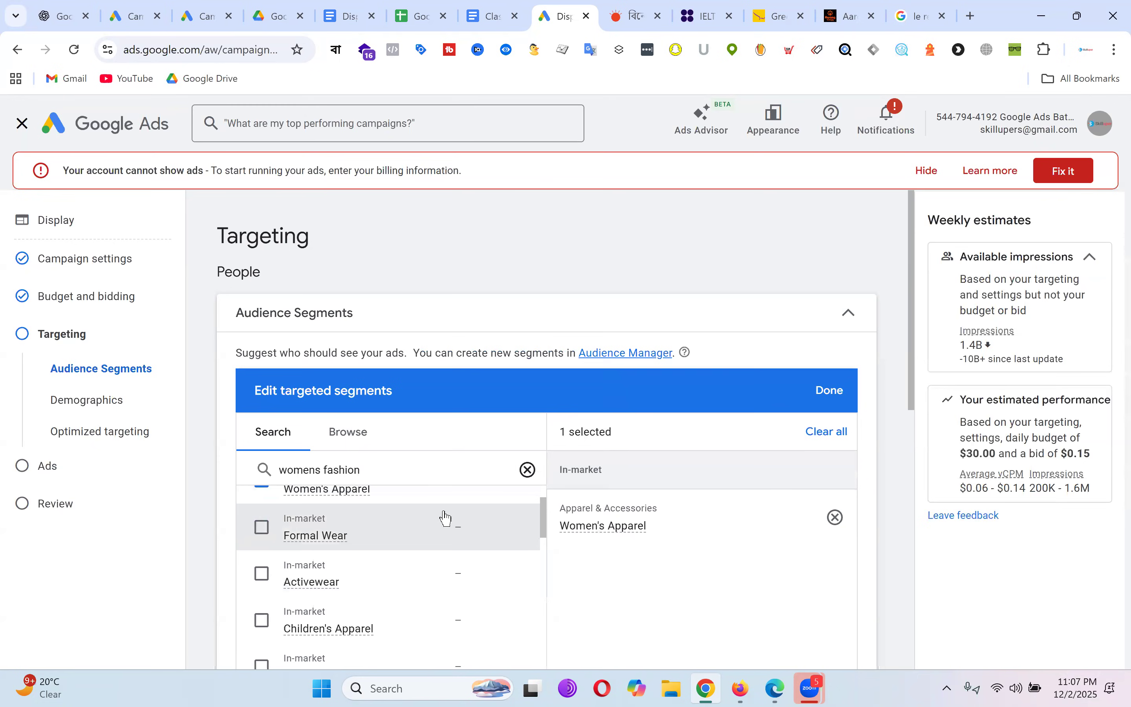
pyautogui.scroll(-2, 402, 521)
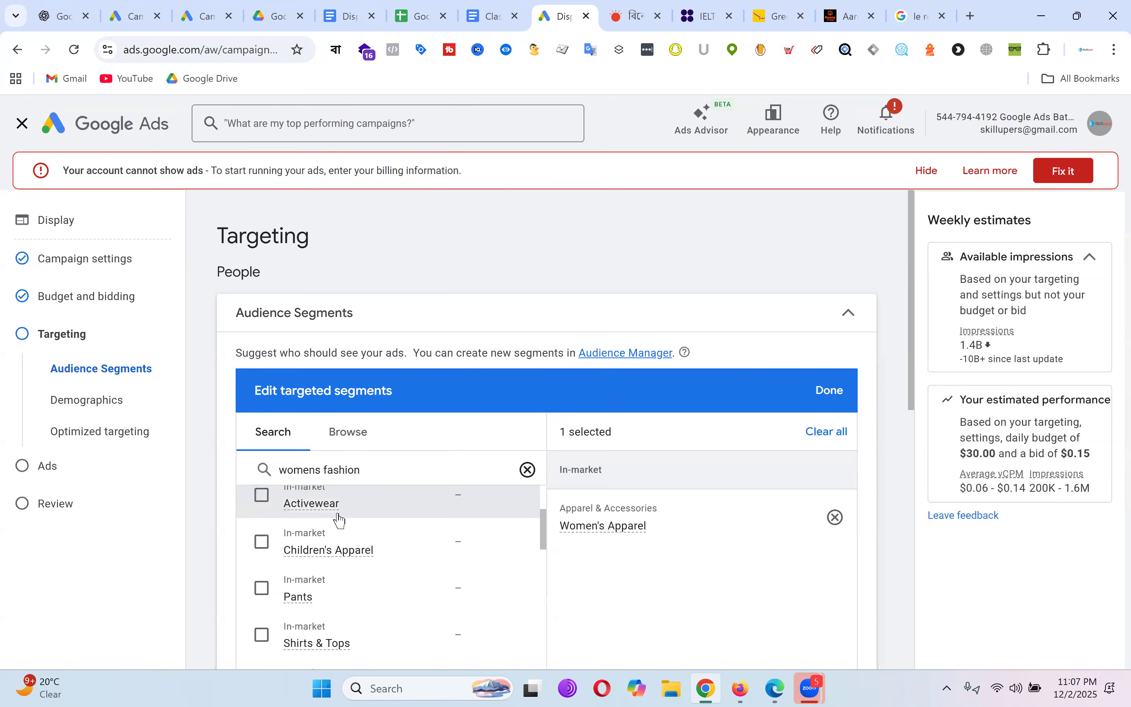
pyautogui.moveTo(329, 517)
pyautogui.scroll(-2, 449, 540)
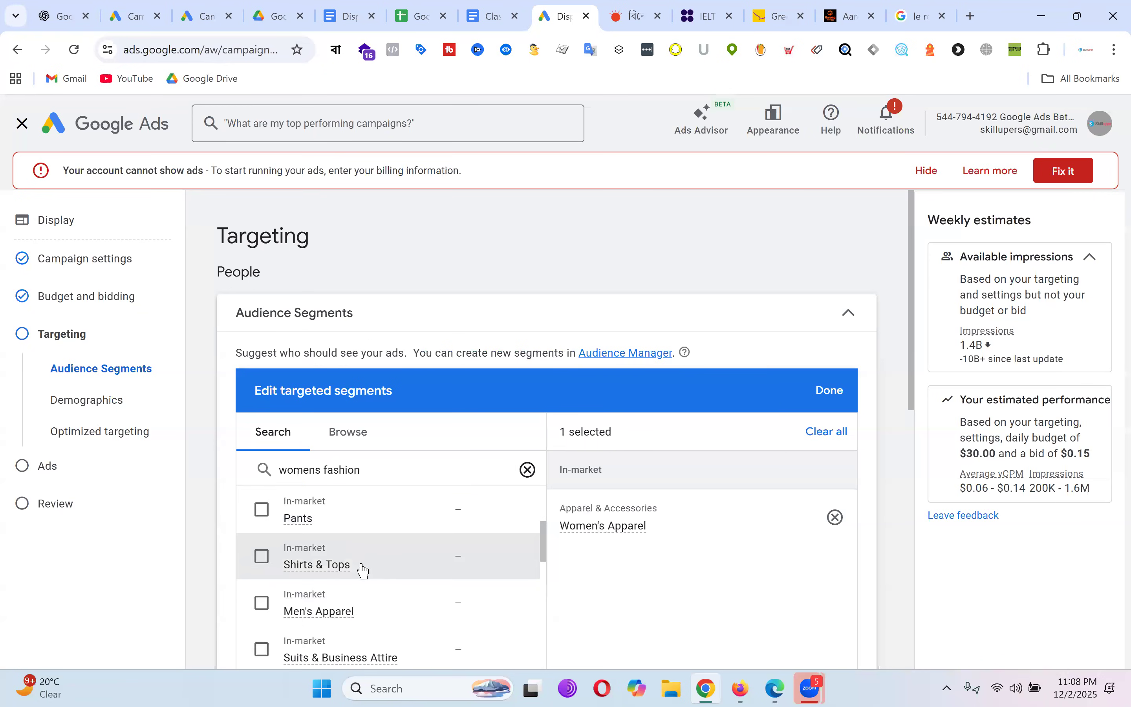
pyautogui.scroll(-2, 413, 557)
pyautogui.scroll(2, 440, 556)
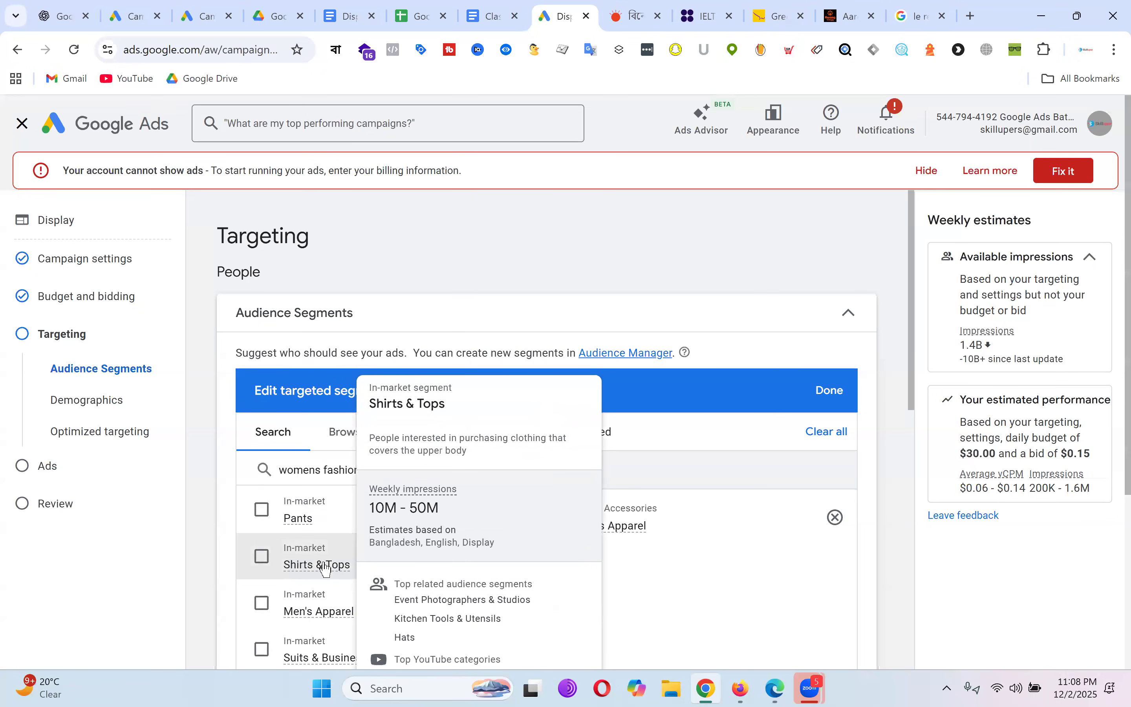
pyautogui.click(261, 557)
# Step: Add the in-market segment Apparel & Accessories to the targeted audience segments
pyautogui.scroll(-2, 465, 506)
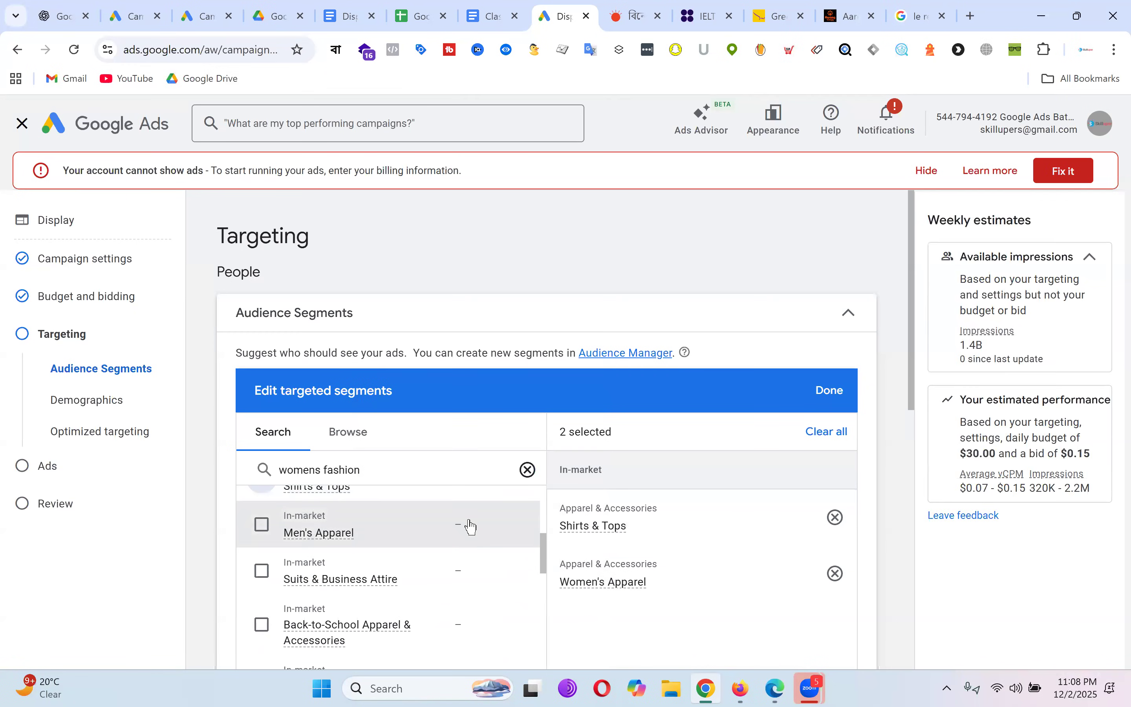
pyautogui.scroll(1, 470, 528)
pyautogui.scroll(-2, 462, 527)
pyautogui.scroll(-2, 444, 535)
pyautogui.scroll(1, 437, 541)
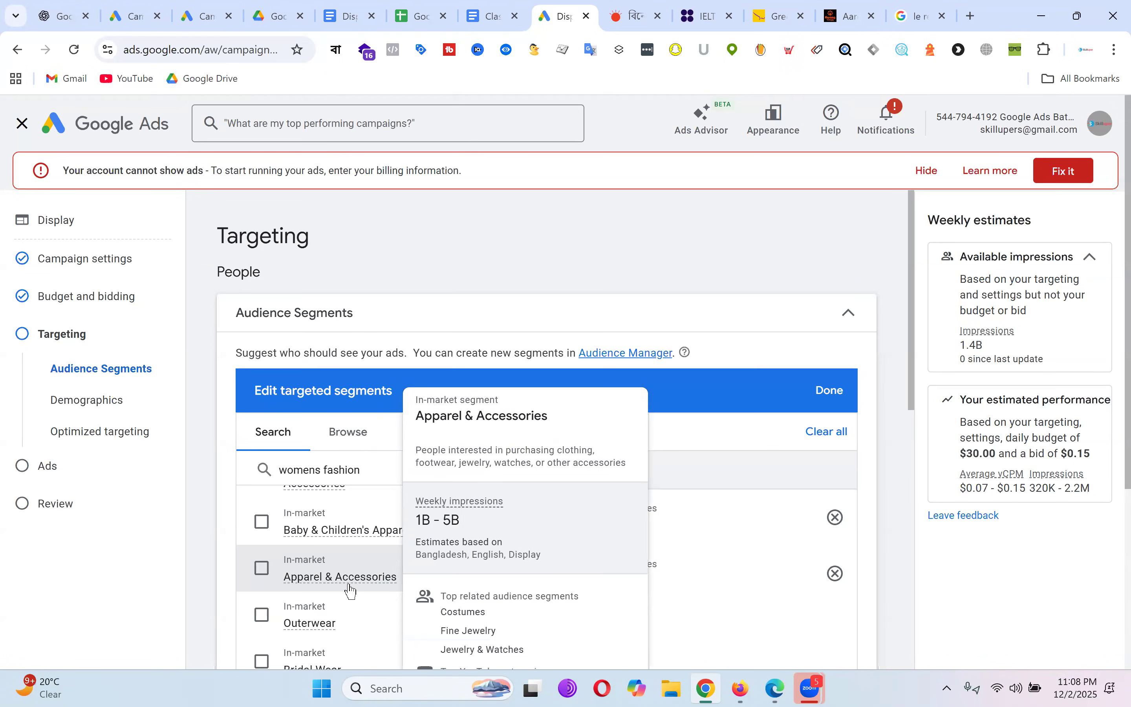
pyautogui.click(262, 568)
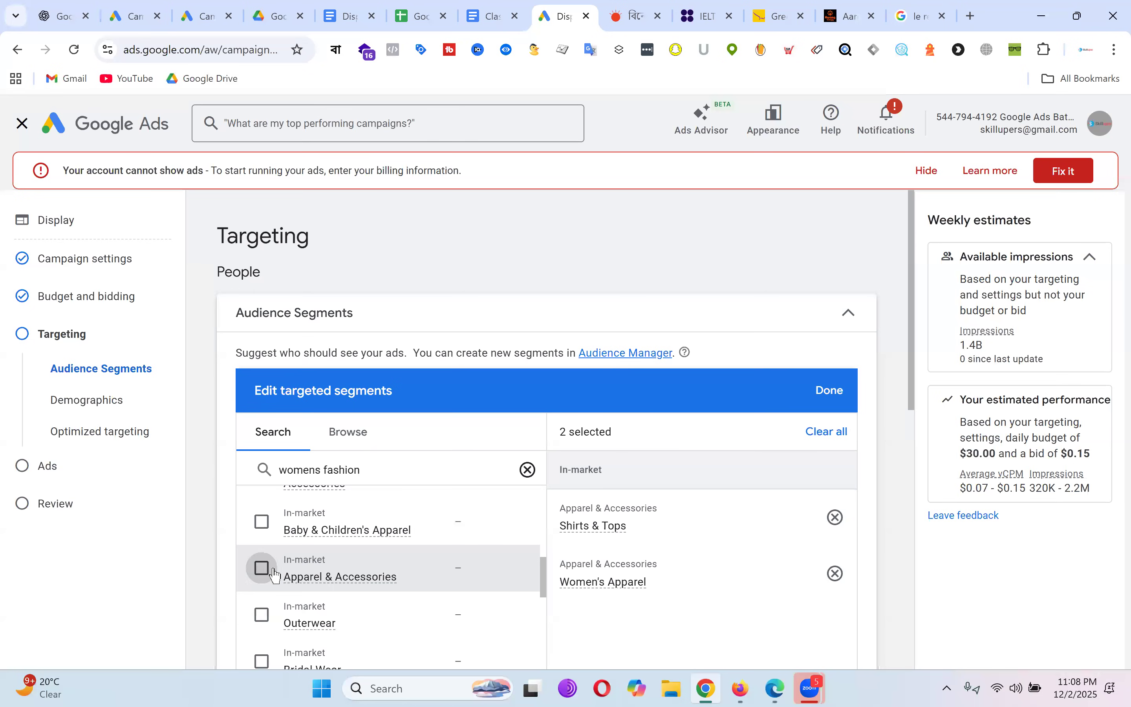
# Step: Expand the full description of the affinity segment Clothing under interests and habits, and add it to the targeted segments
pyautogui.scroll(-2, 487, 524)
pyautogui.scroll(-2, 487, 535)
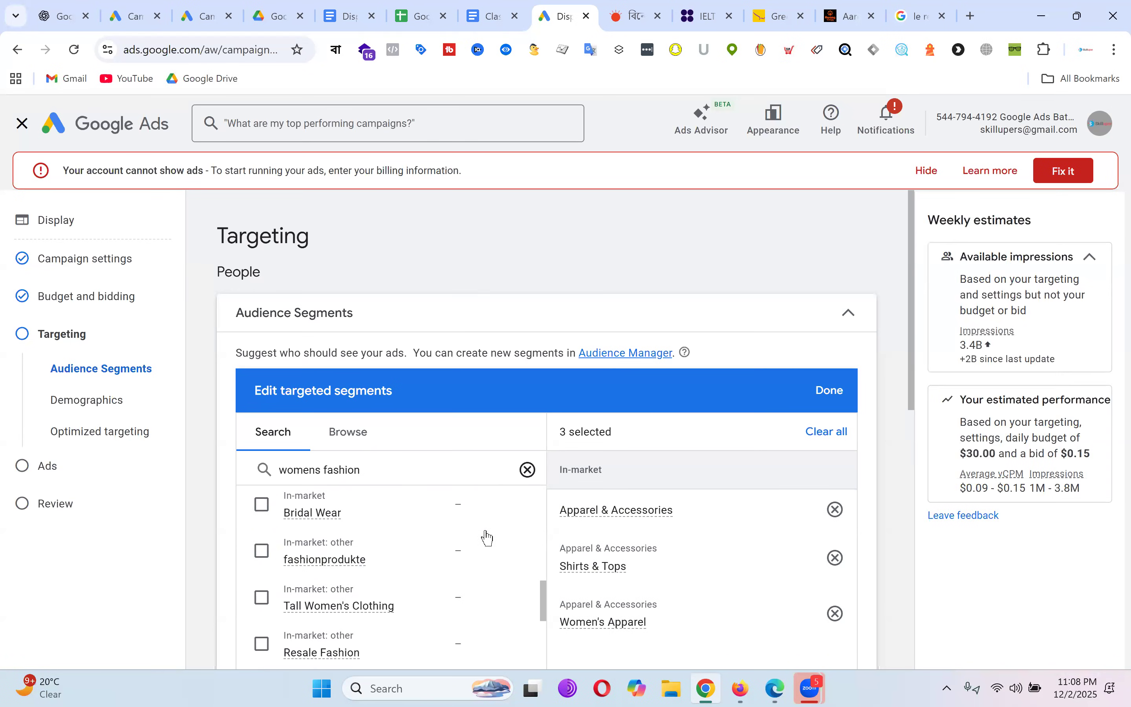
pyautogui.scroll(-2, 488, 538)
pyautogui.scroll(-4, 489, 538)
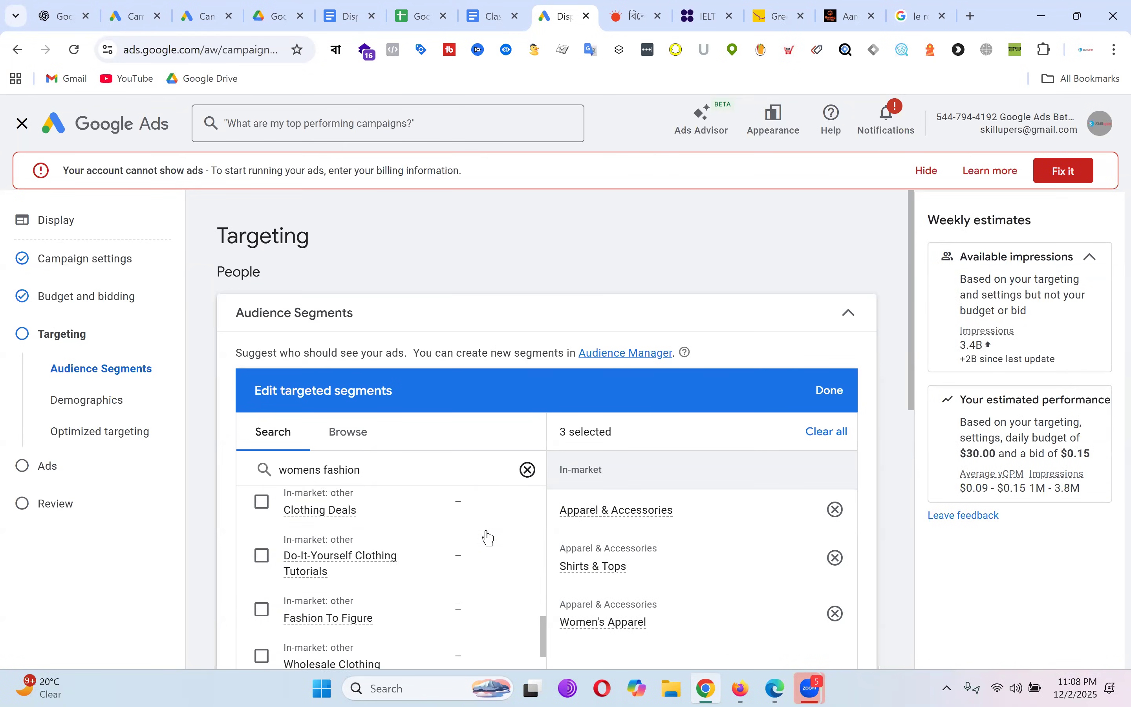
pyautogui.scroll(-3, 489, 538)
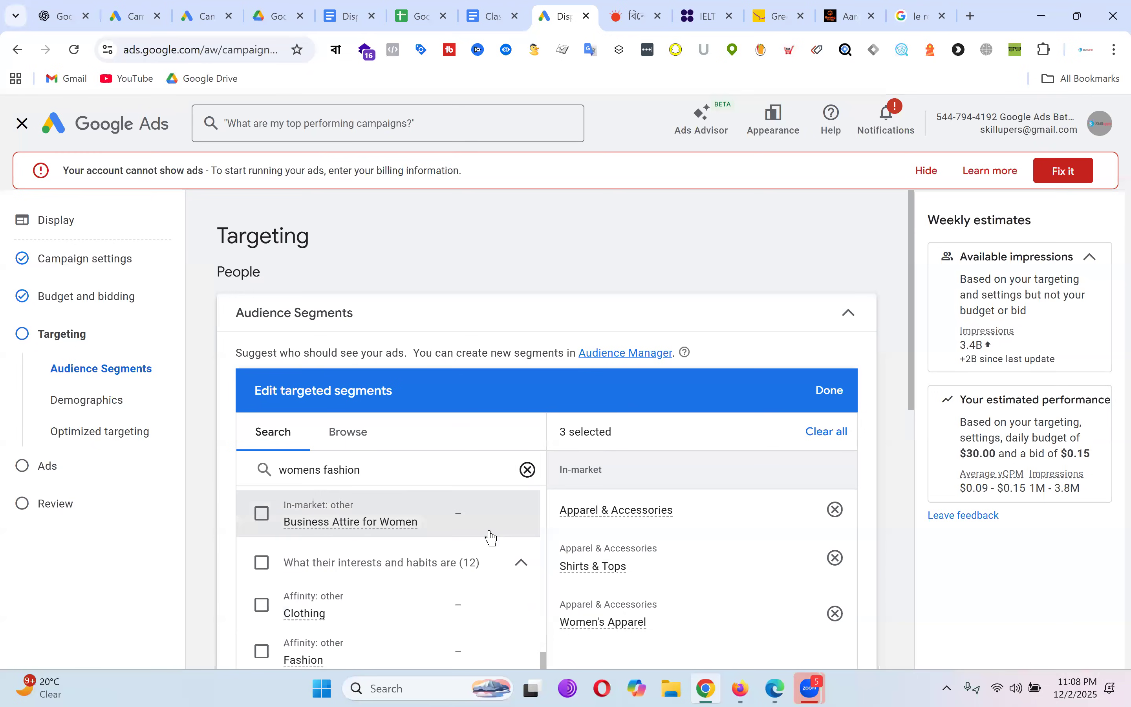
pyautogui.scroll(-2, 493, 529)
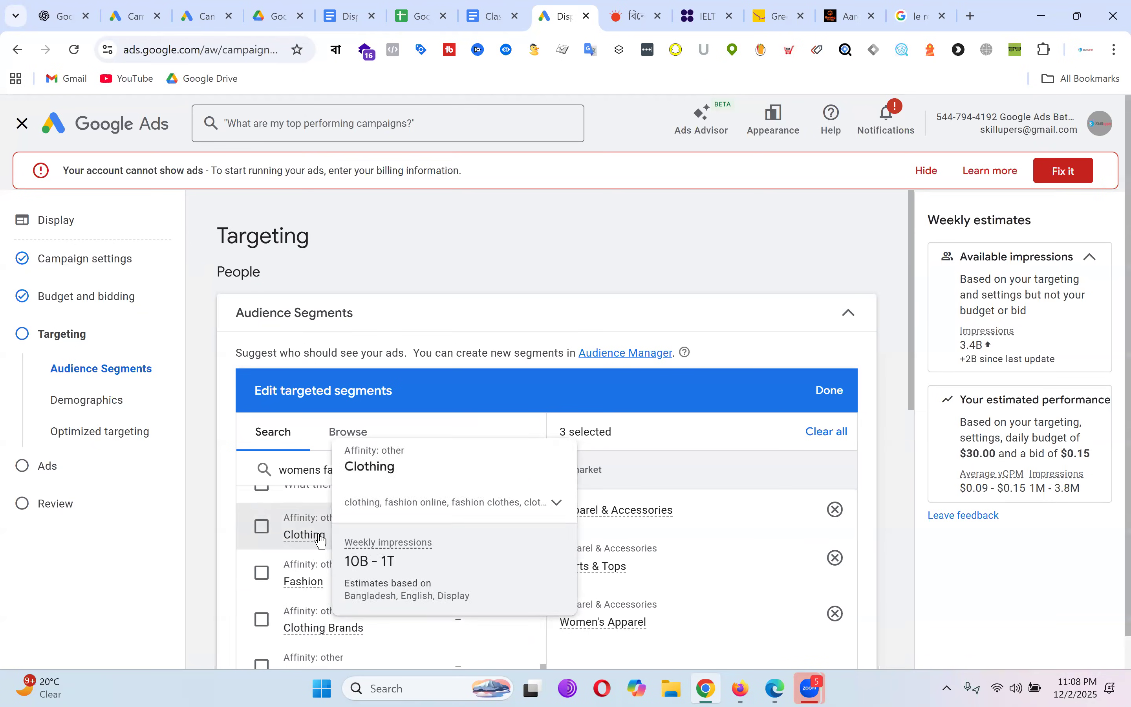
pyautogui.click(552, 504)
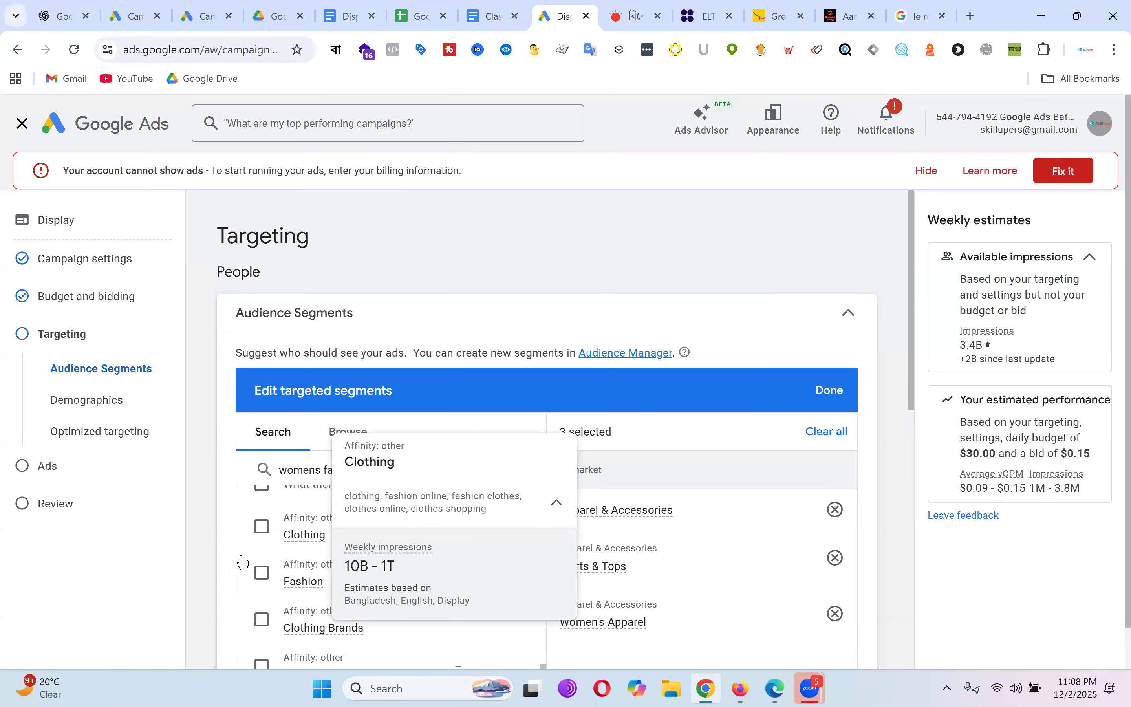
pyautogui.click(262, 526)
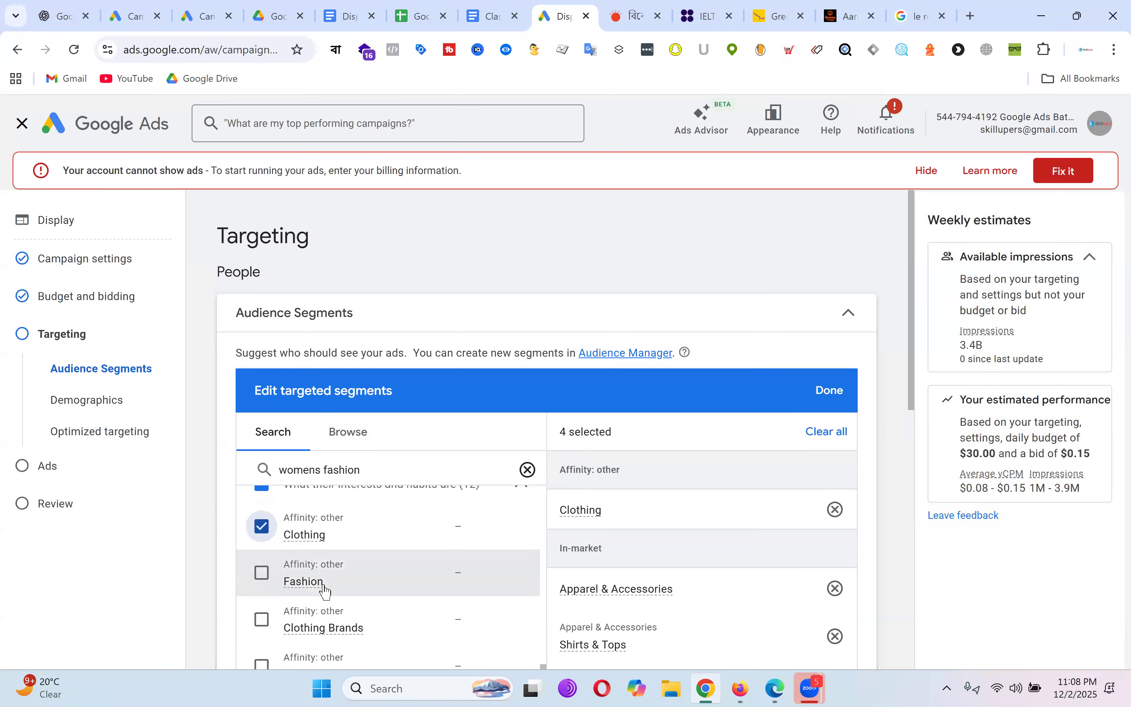
# Step: Add the affinity segments Fashion and Clothing Brands to the targeted audience segments
pyautogui.click(261, 573)
pyautogui.scroll(-3, 356, 554)
pyautogui.scroll(2, 356, 554)
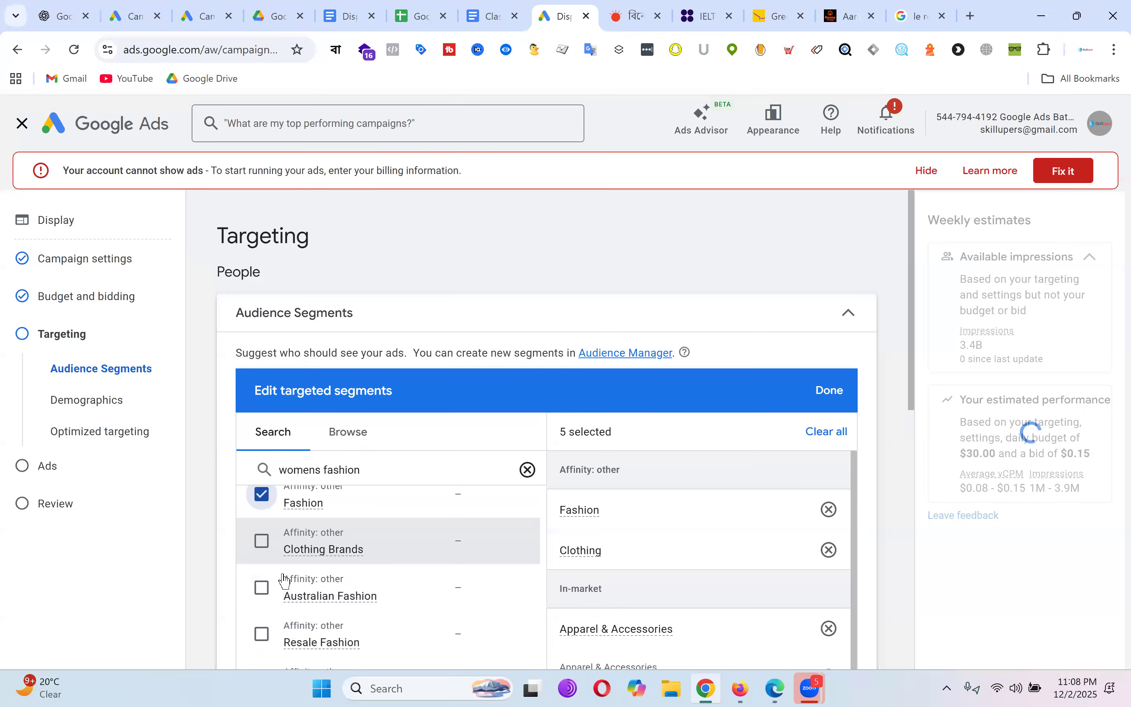
pyautogui.click(262, 541)
# Step: View the full description of the affinity segment Designer Clothing, and add Luxury Fashion Products to the targeted segments
pyautogui.scroll(-3, 462, 546)
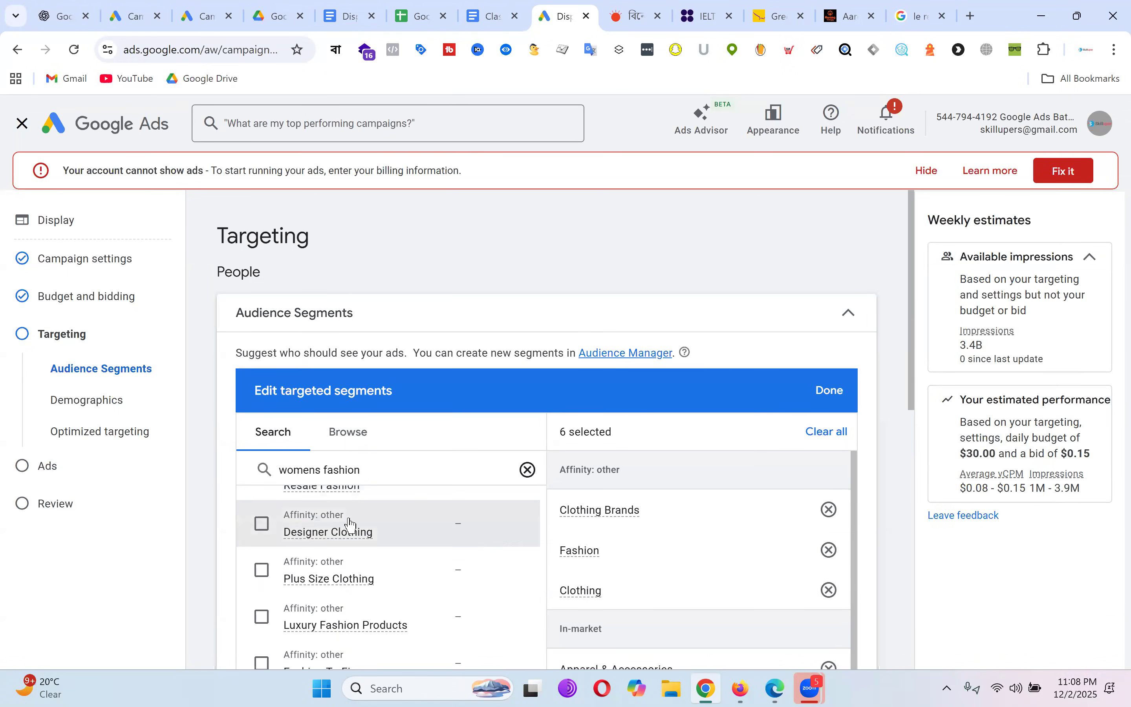
pyautogui.moveTo(347, 539)
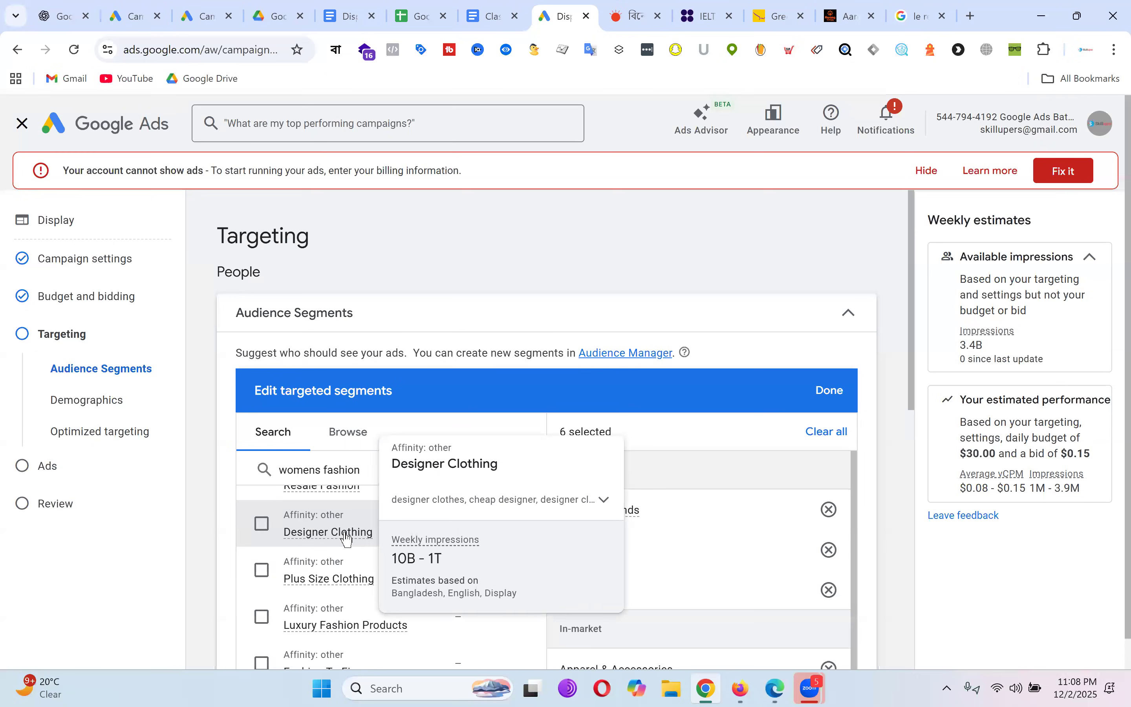
pyautogui.click(605, 501)
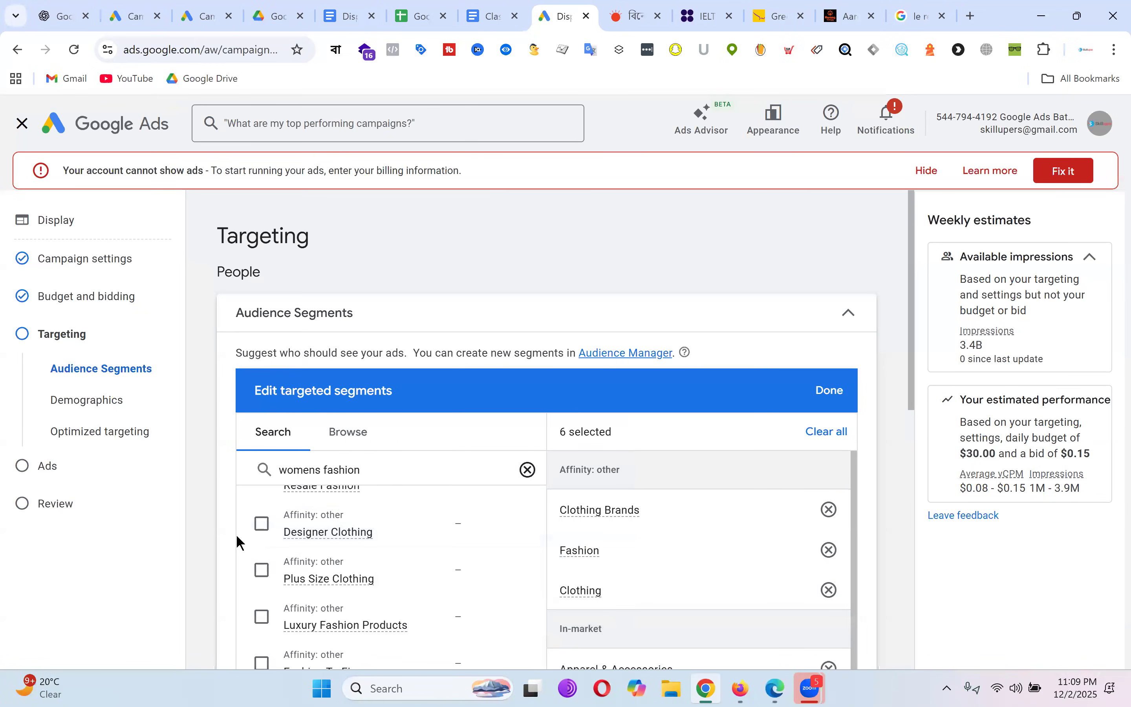
pyautogui.scroll(-1, 426, 523)
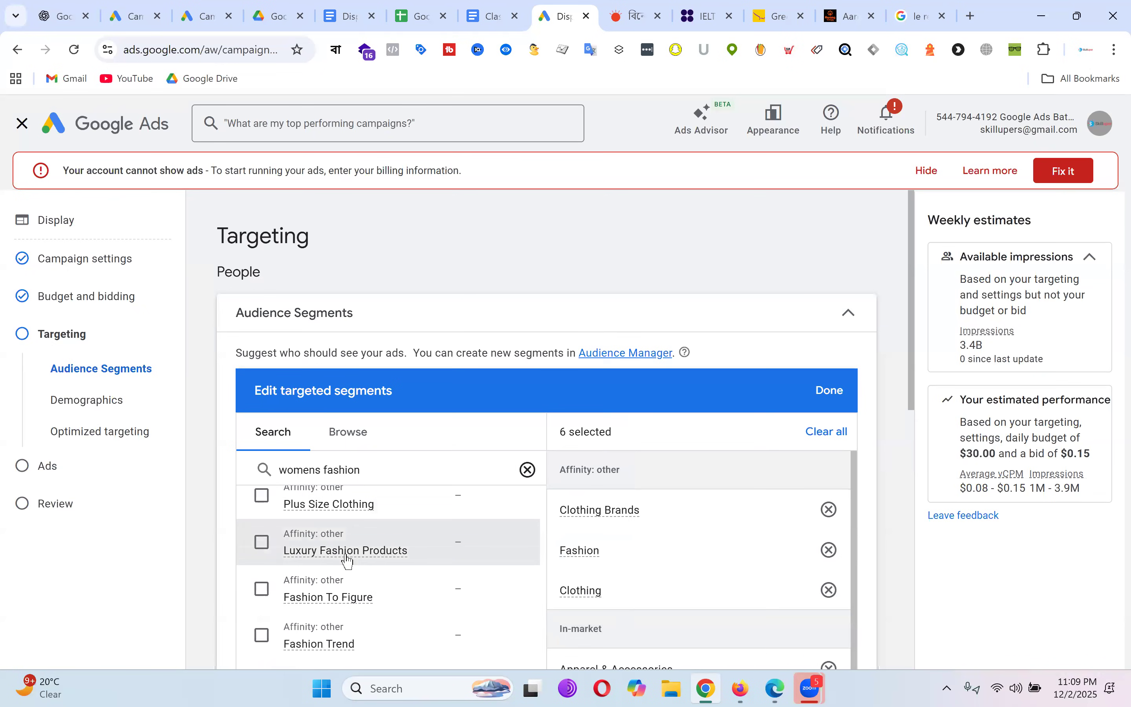
pyautogui.click(263, 547)
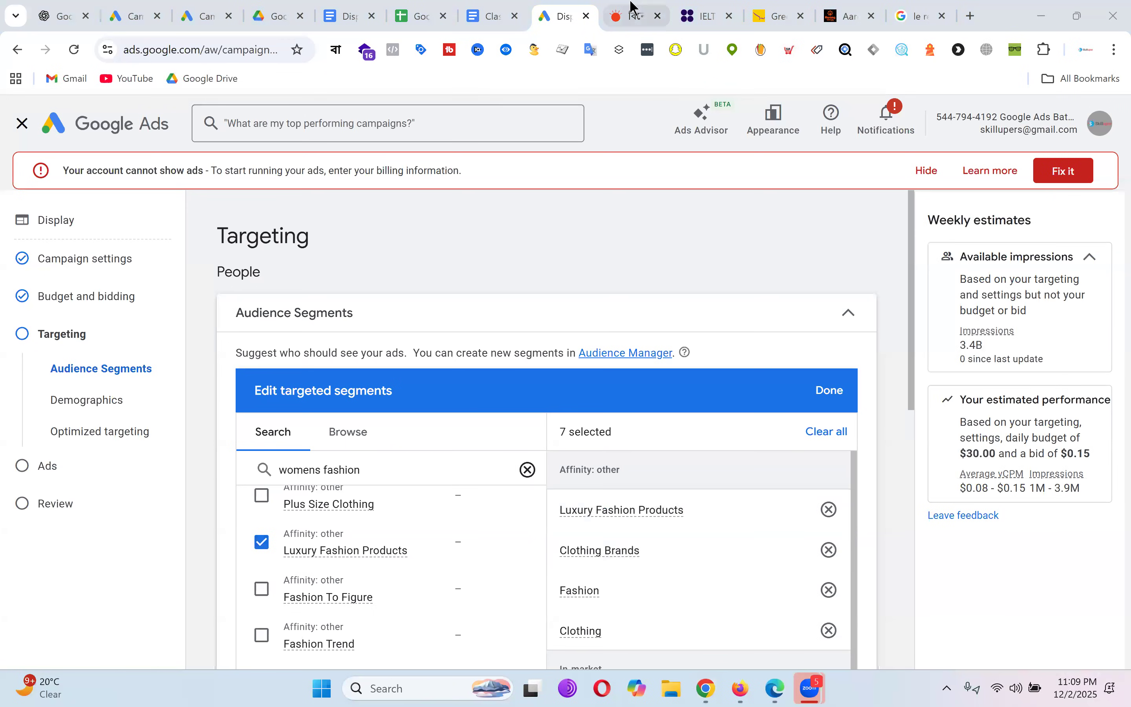
# Step: Review the chosen segments and demographics, and compare them with the first profile's age, location, gender and interest in the class note
pyautogui.scroll(-4, 813, 513)
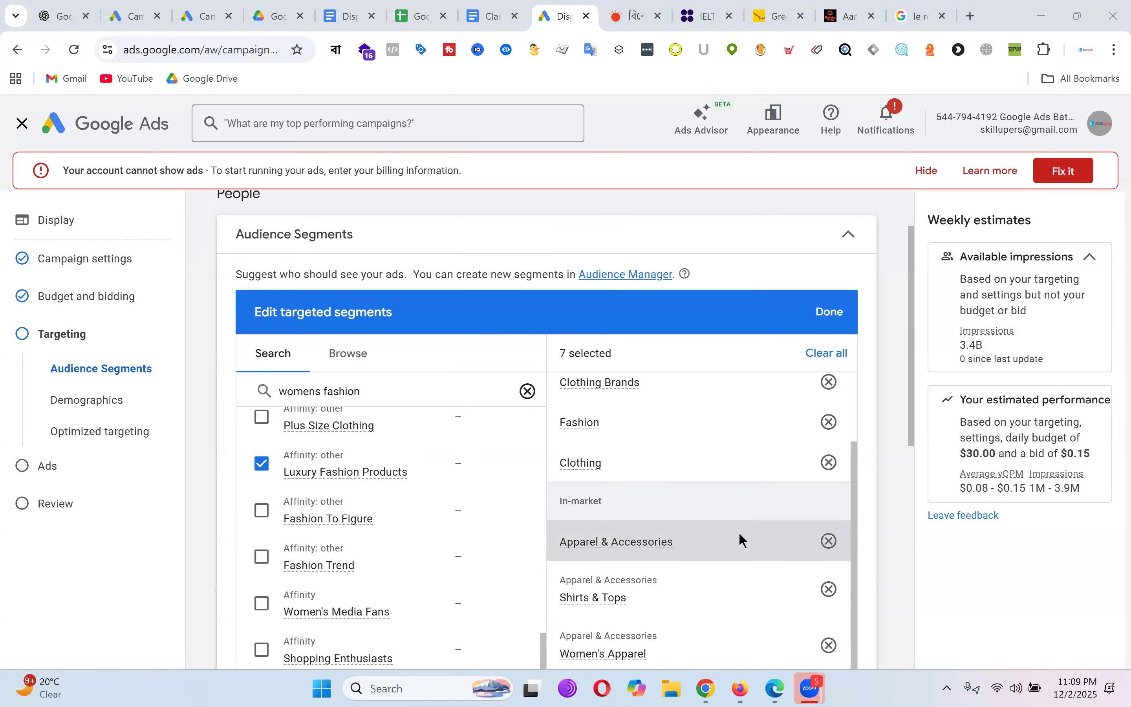
pyautogui.scroll(-10, 651, 444)
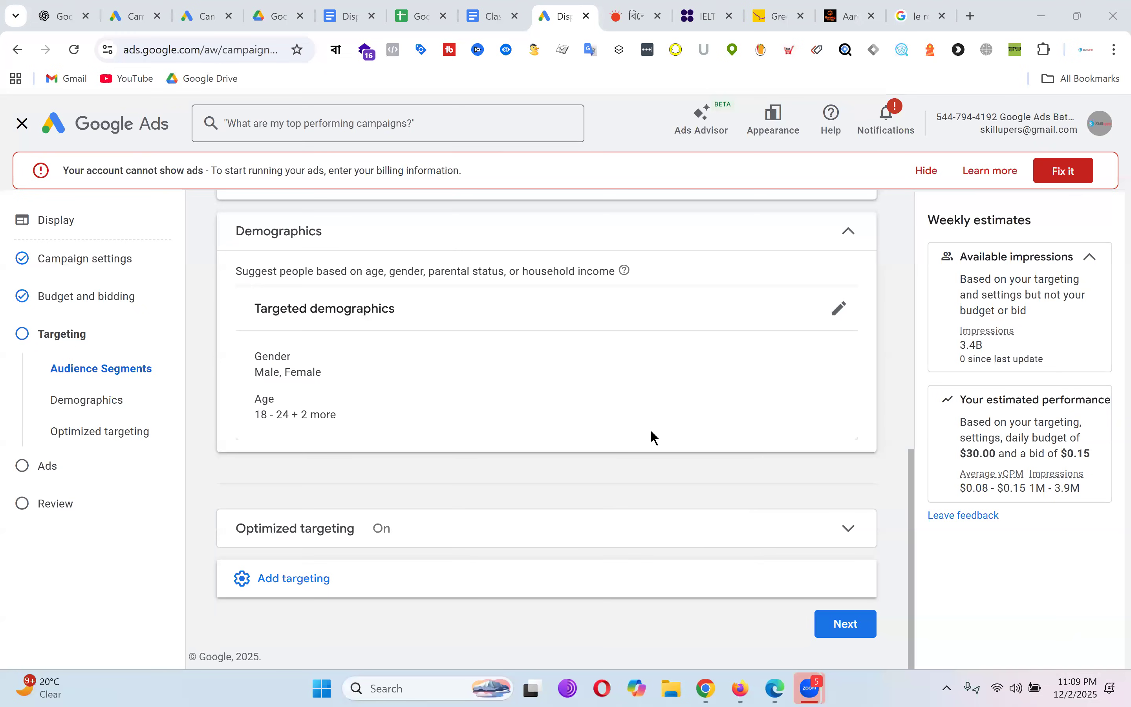
pyautogui.click(350, 15)
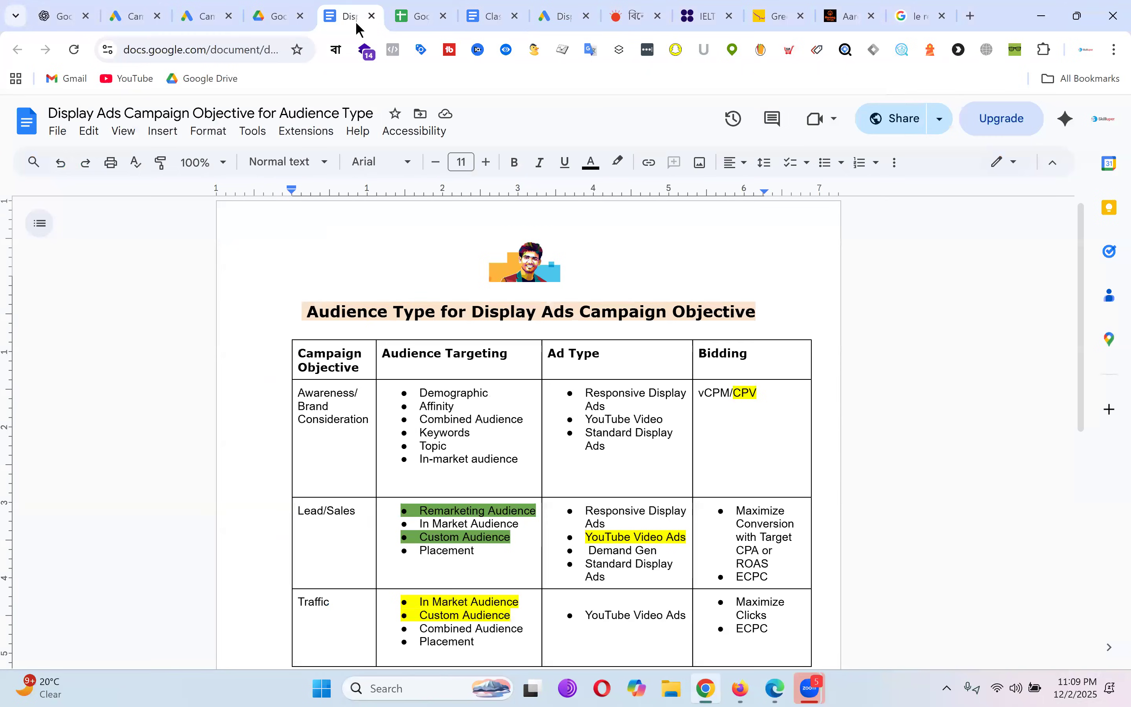
pyautogui.click(489, 16)
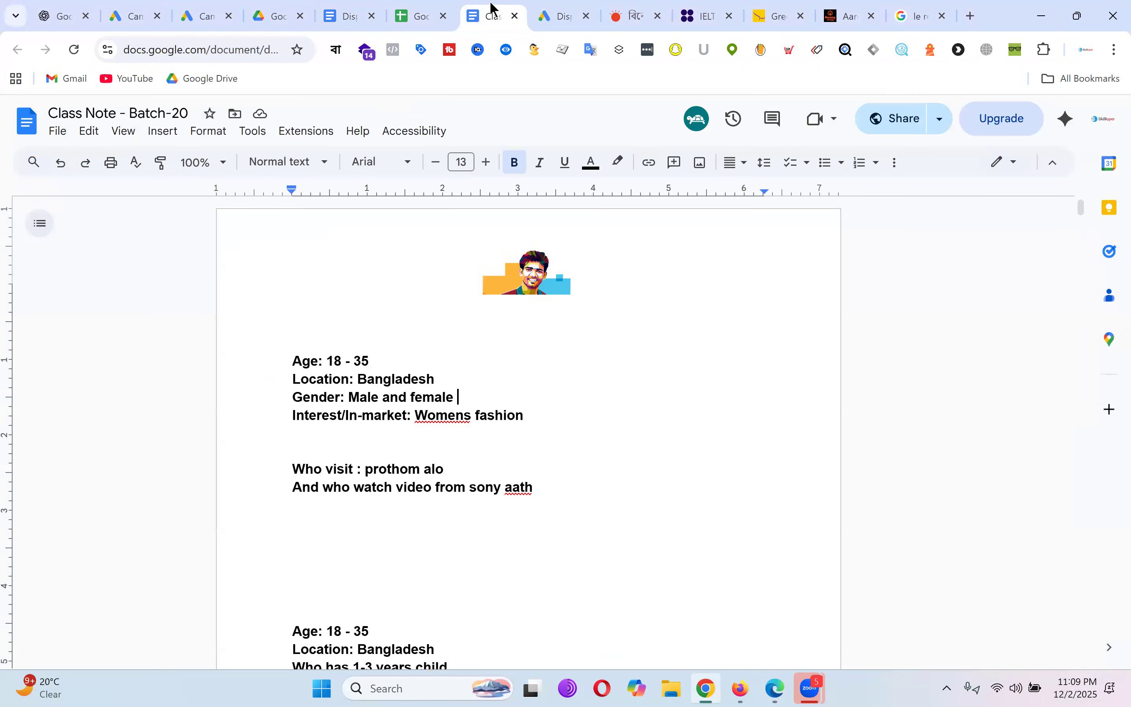
pyautogui.moveTo(533, 415); pyautogui.dragTo(275, 366)
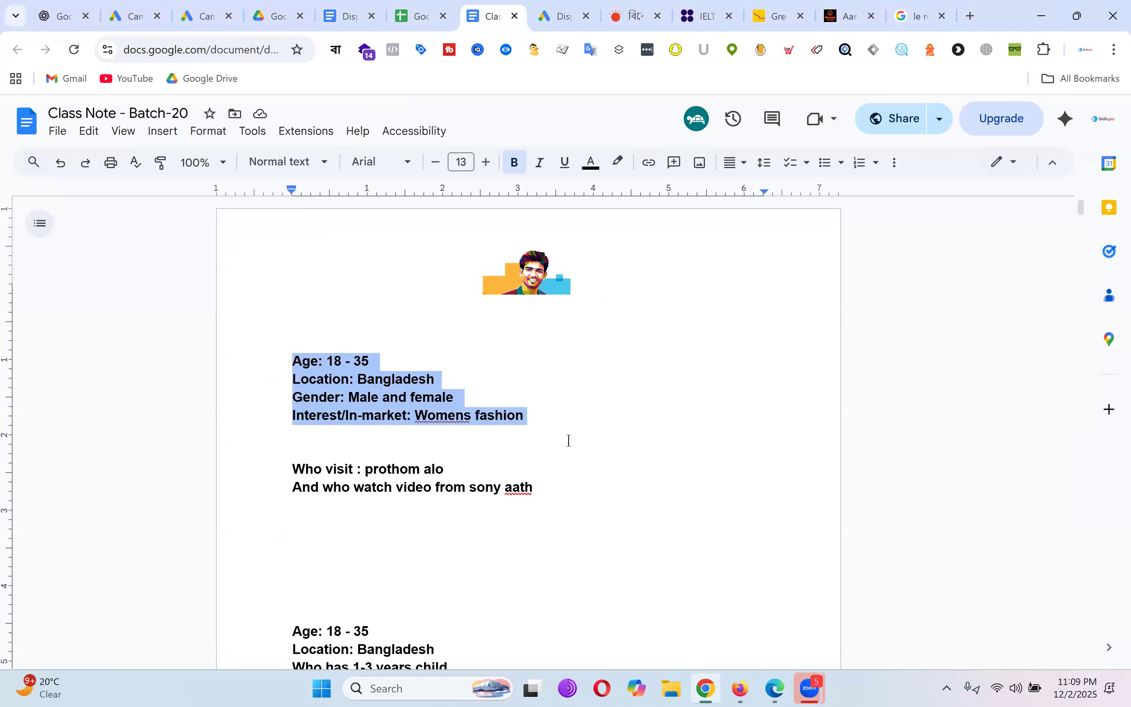
pyautogui.doubleClick(598, 446)
pyautogui.click(598, 446)
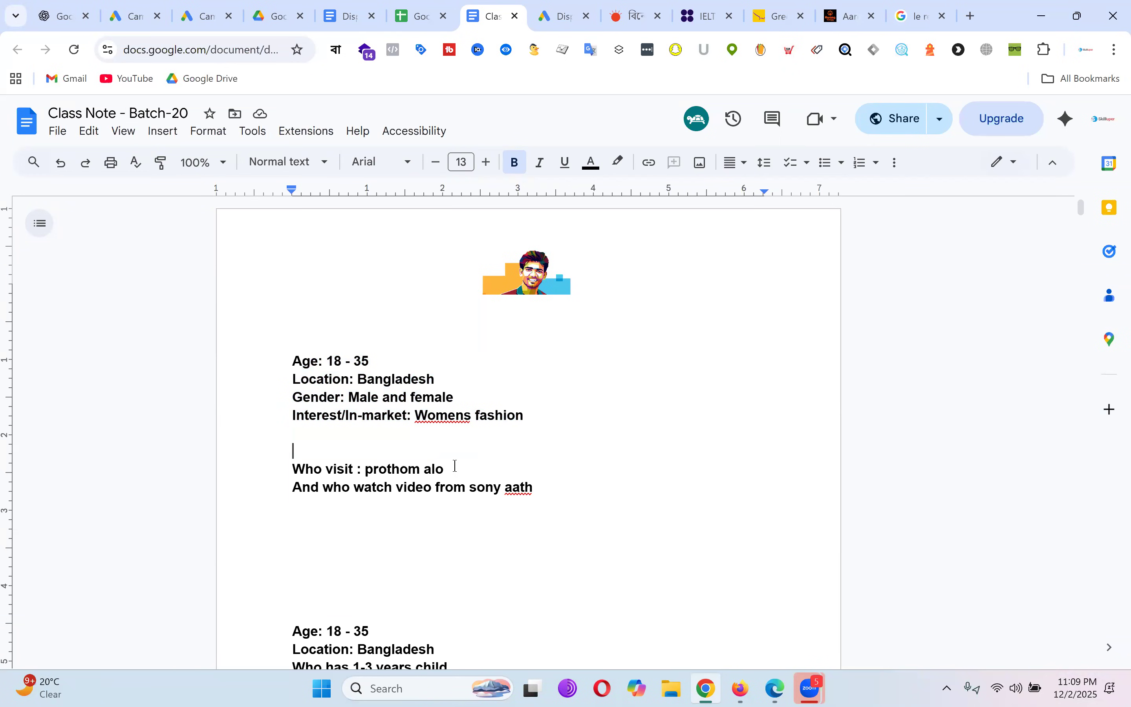
pyautogui.moveTo(541, 415); pyautogui.dragTo(259, 361)
# Step: Back in Google Ads, add placement targeting to the campaign and browse to the website placements
pyautogui.click(561, 17)
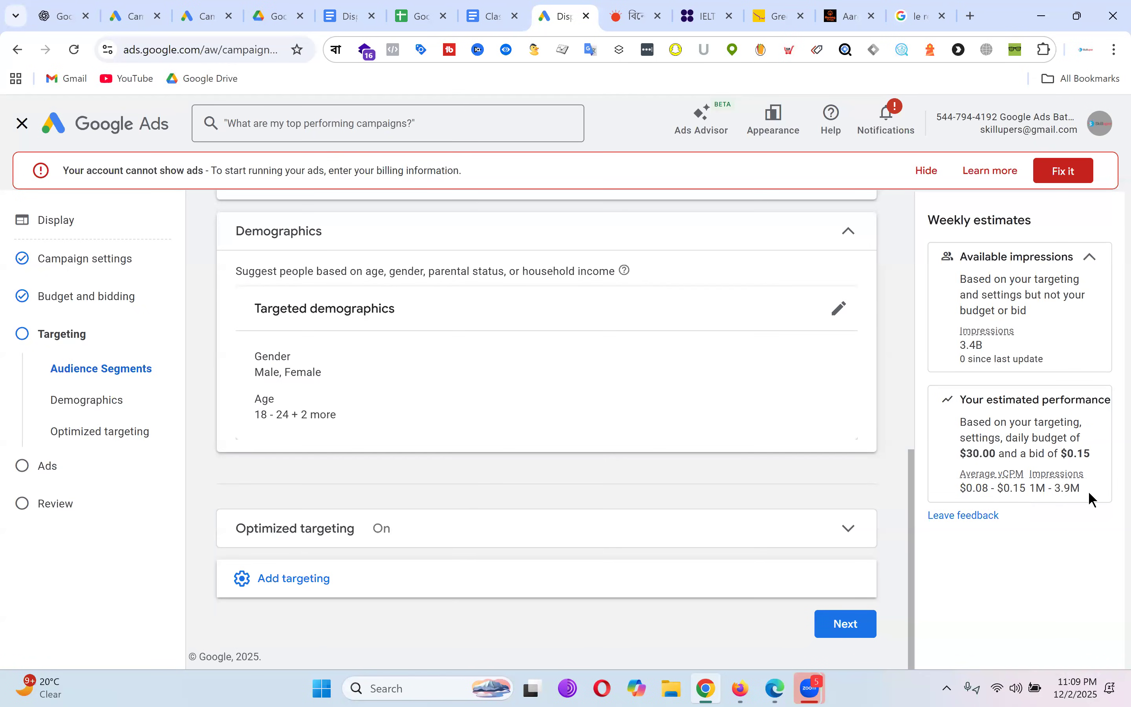
pyautogui.click(379, 578)
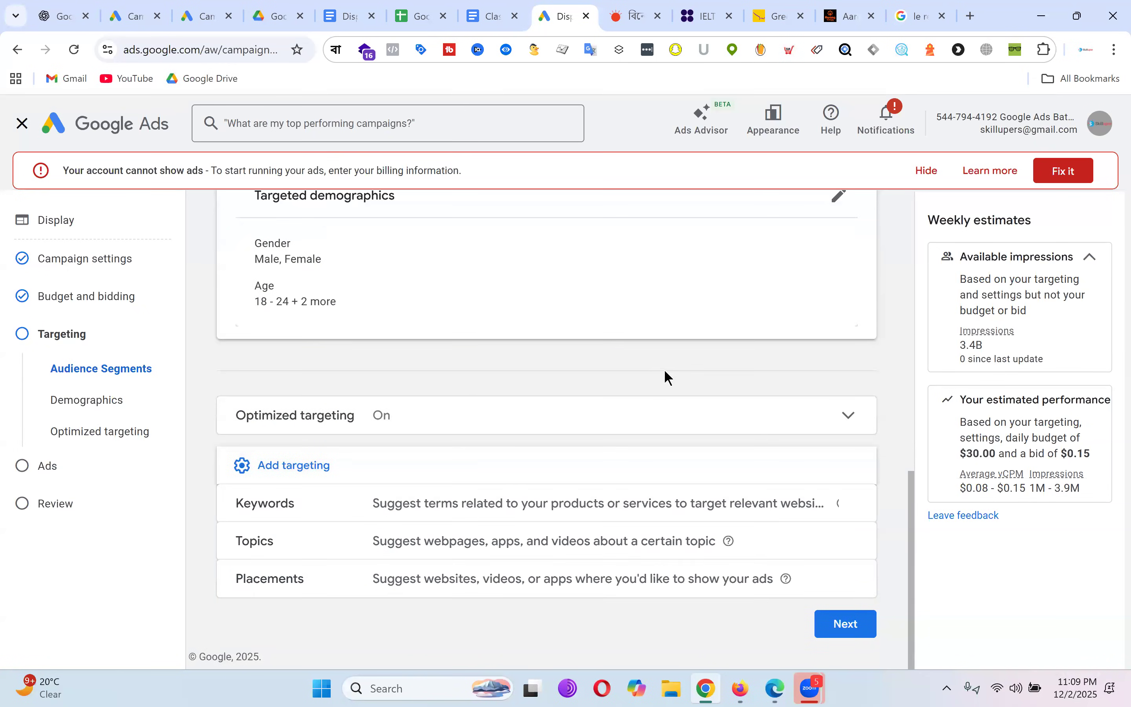
pyautogui.click(847, 577)
pyautogui.scroll(-5, 582, 396)
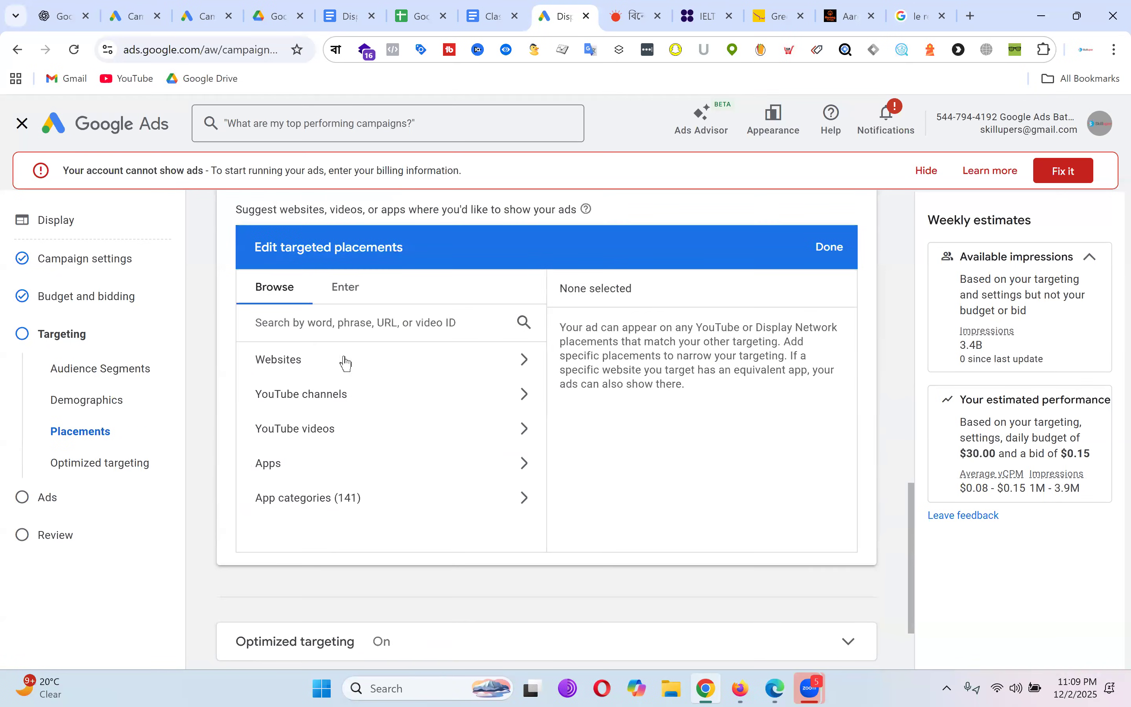
pyautogui.click(372, 355)
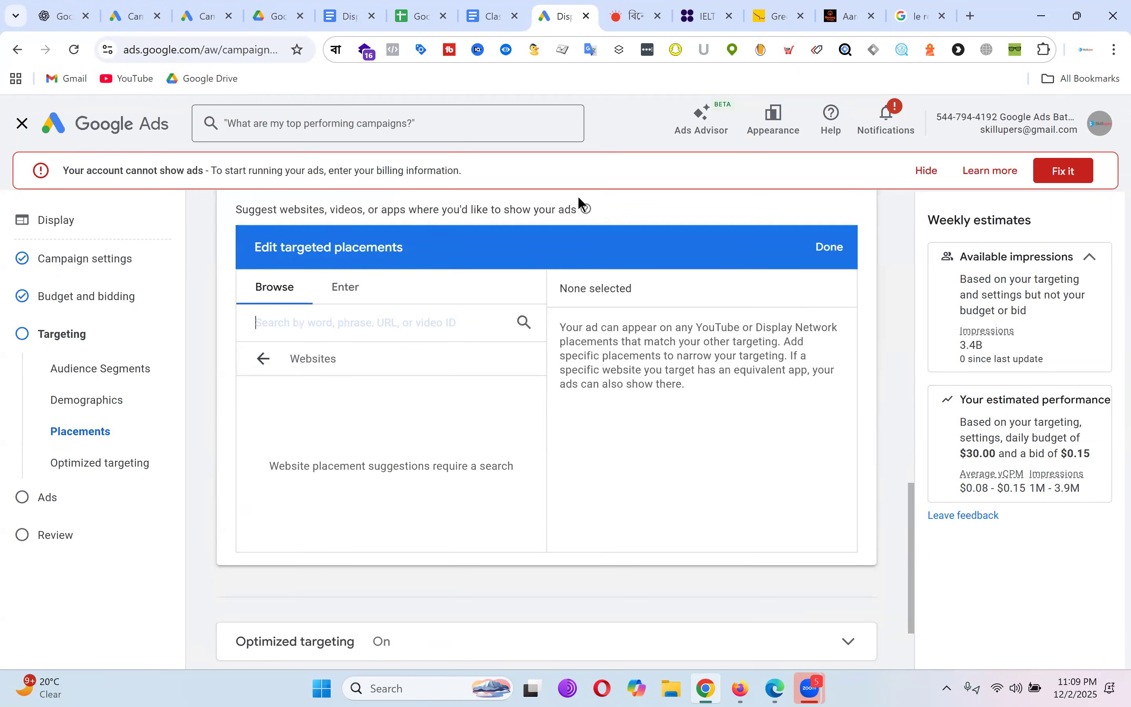
pyautogui.click(624, 7)
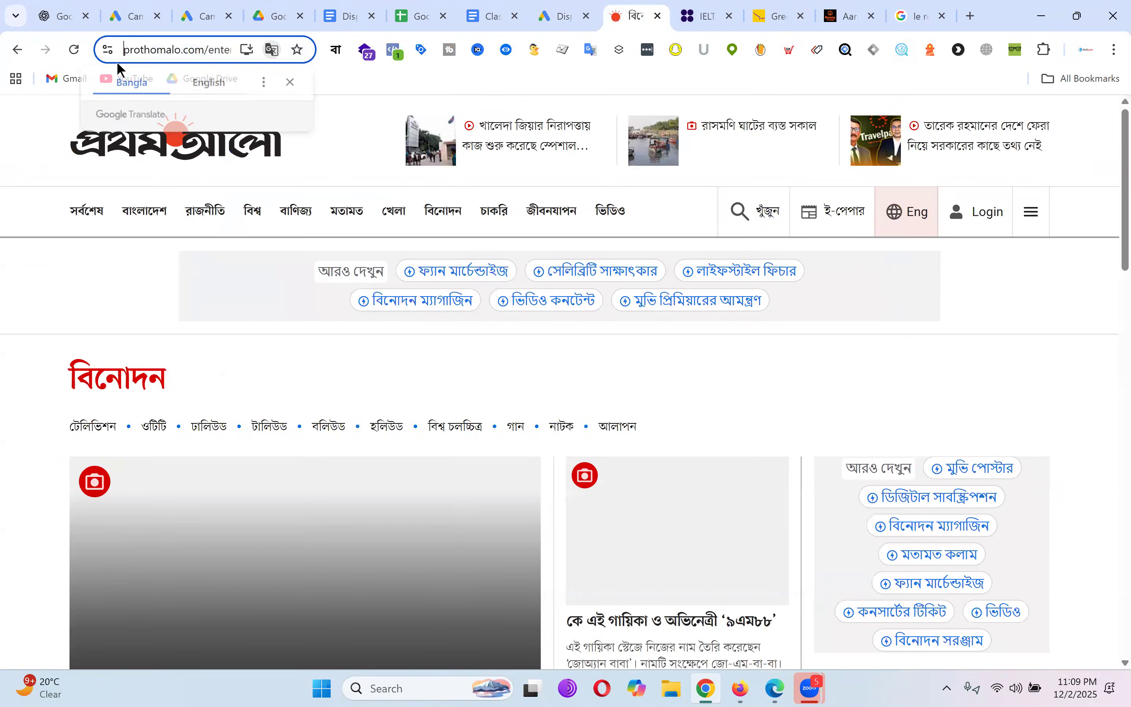
pyautogui.click(202, 47)
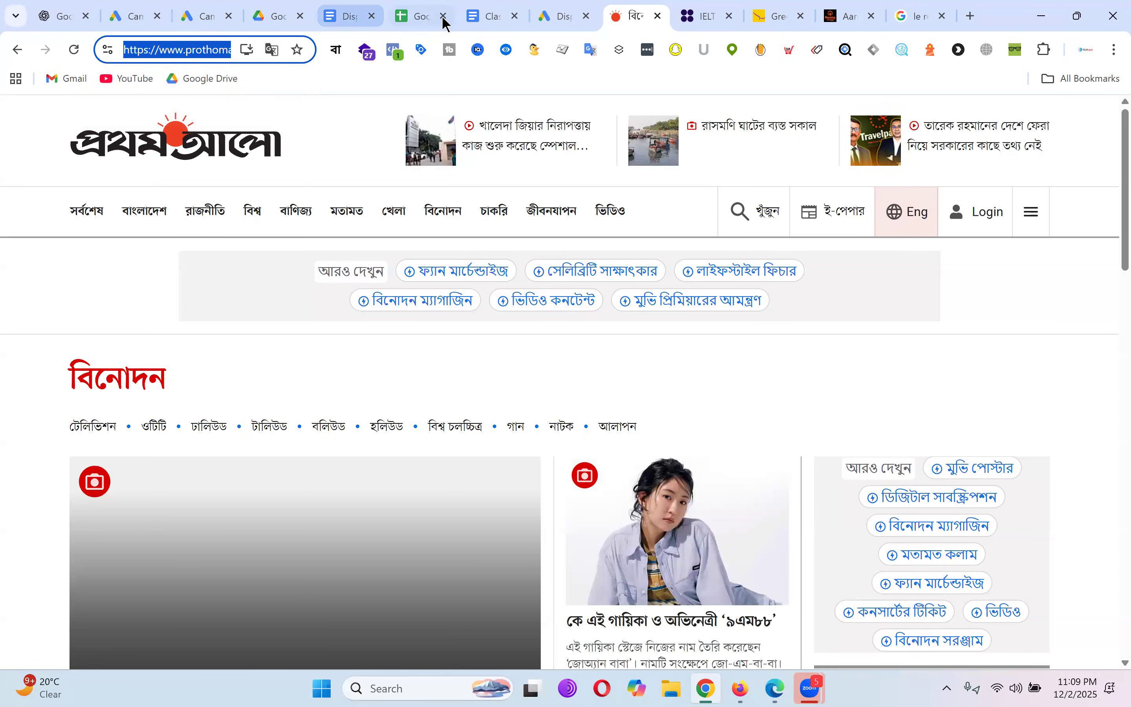
pyautogui.click(562, 17)
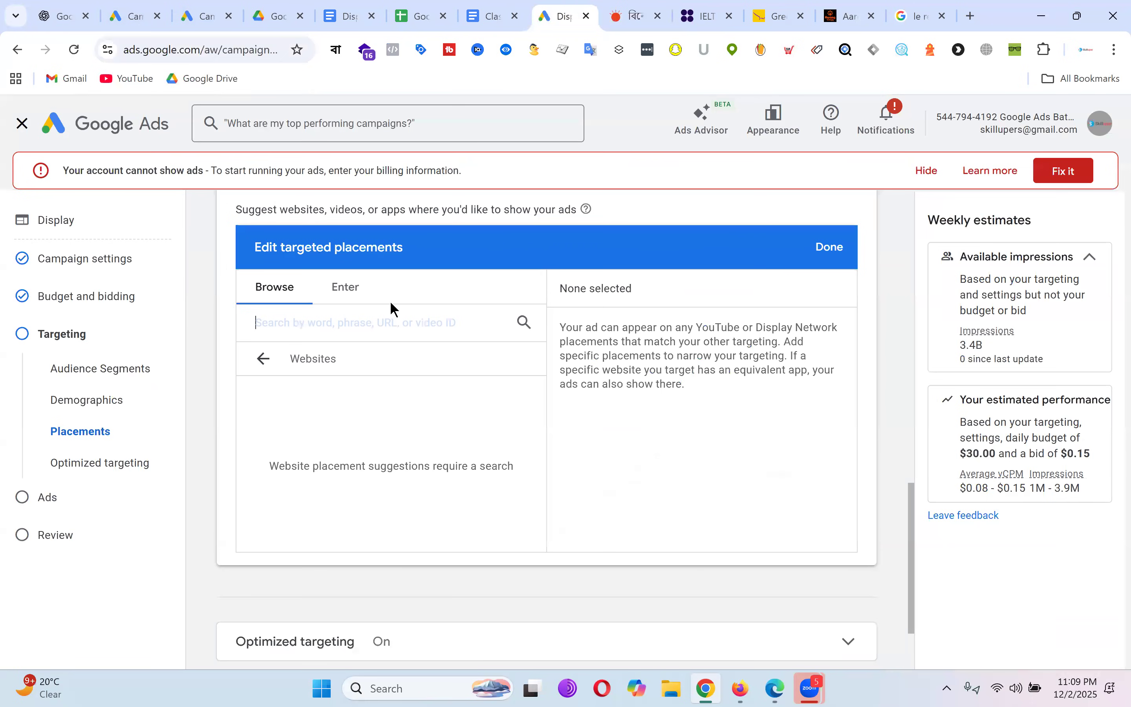
pyautogui.write('https://www.prothomalo.com/')
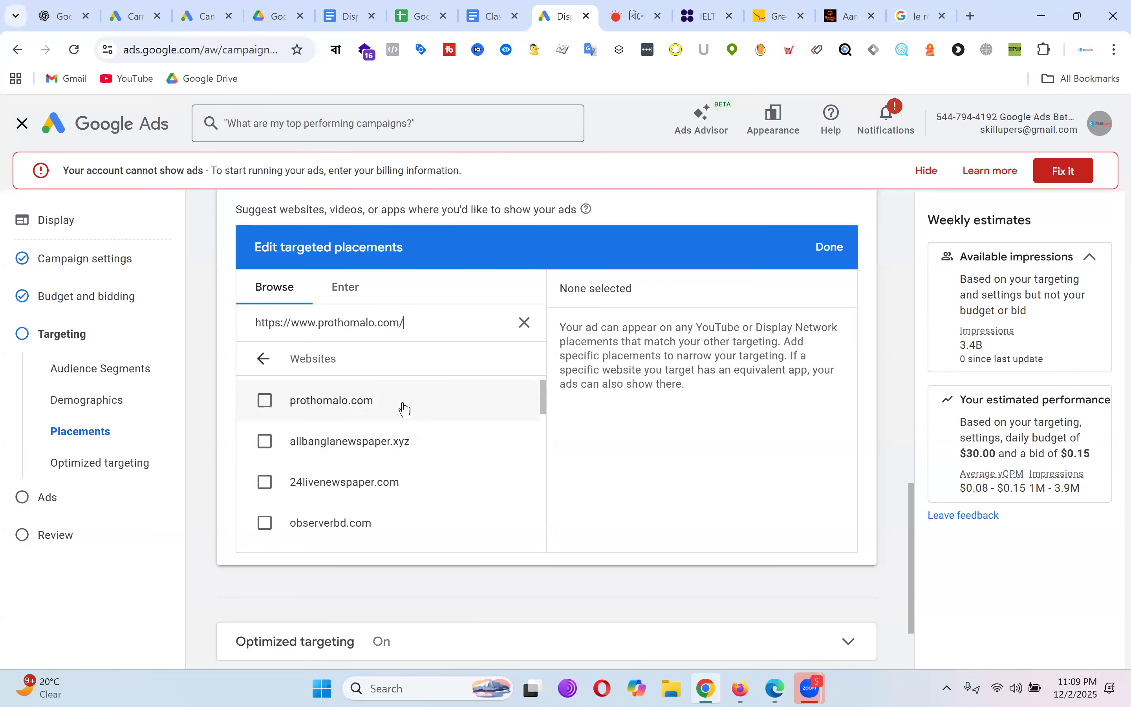
pyautogui.click(265, 402)
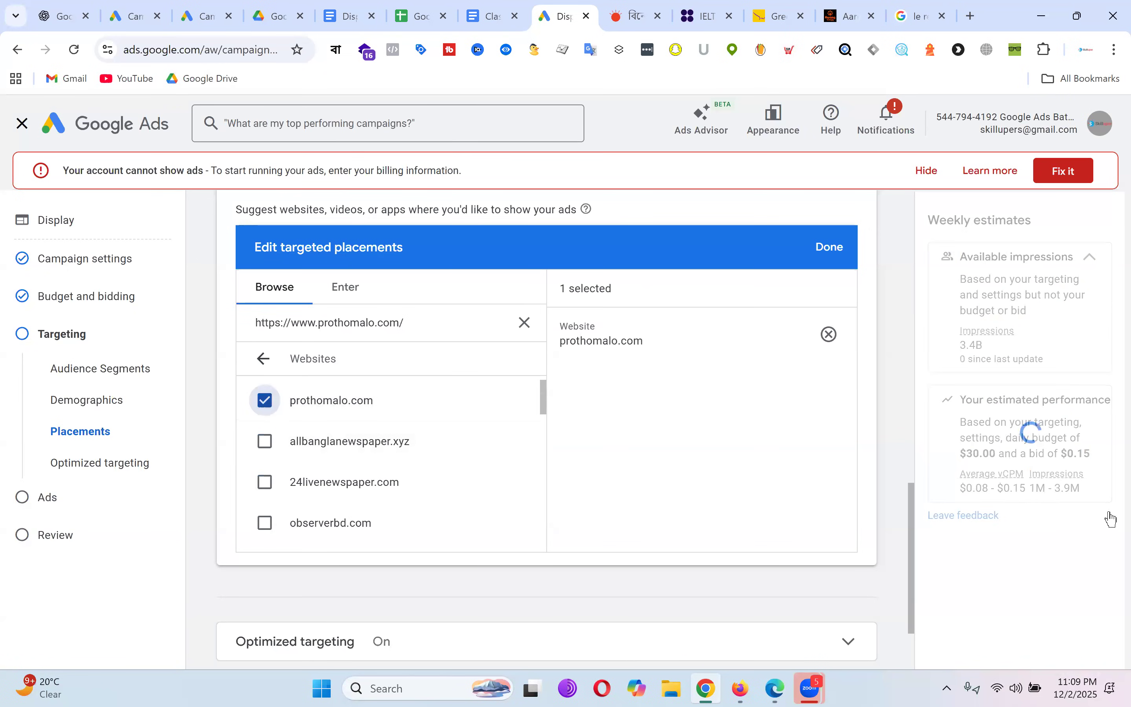
# Step: Check the estimated impressions for the chosen placement, and remove prothomalo.com from the targeted placements
pyautogui.doubleClick(1033, 488)
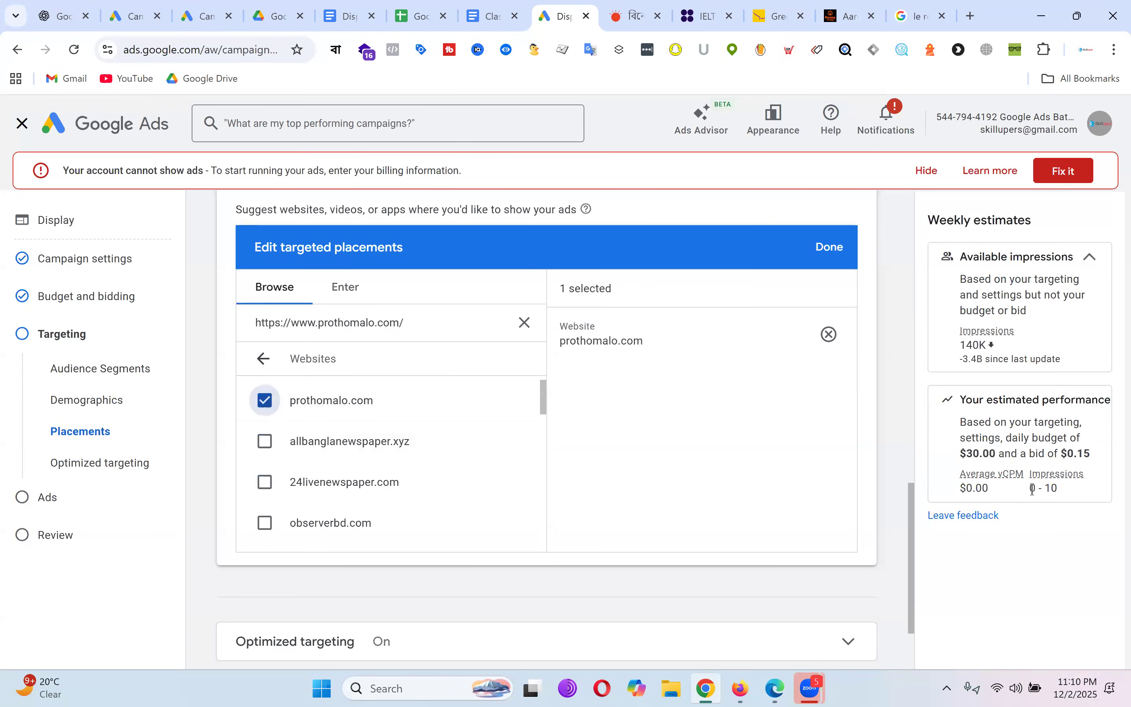
pyautogui.moveTo(1057, 485); pyautogui.dragTo(1063, 485)
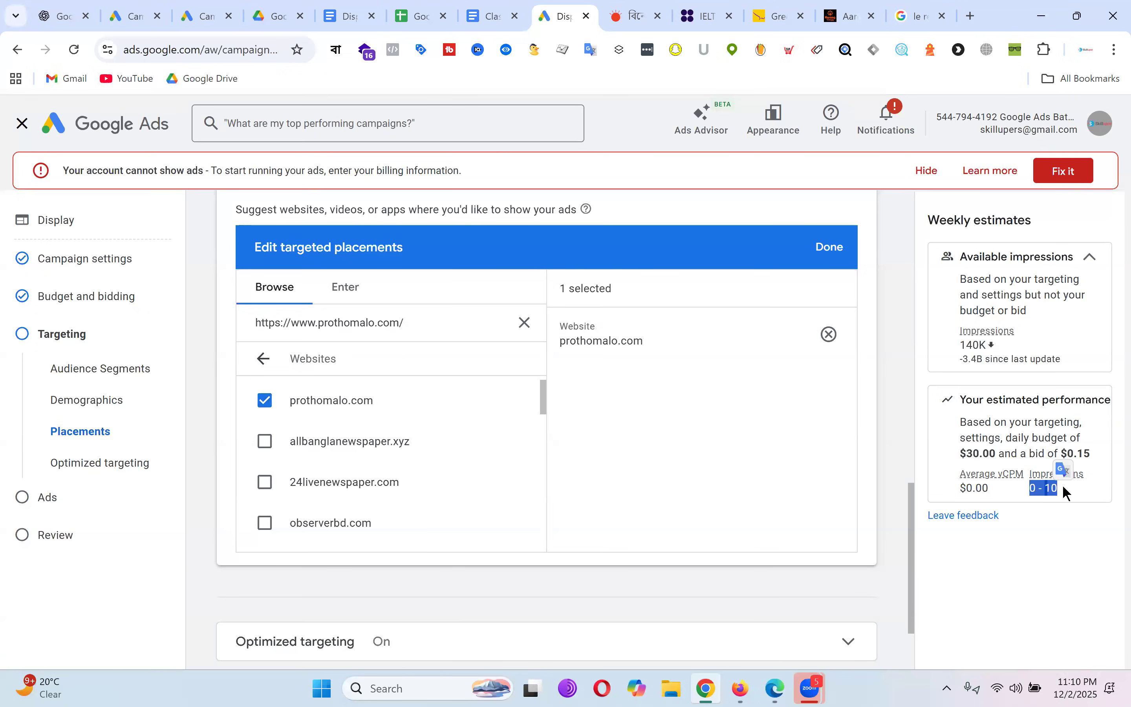
pyautogui.click(1075, 492)
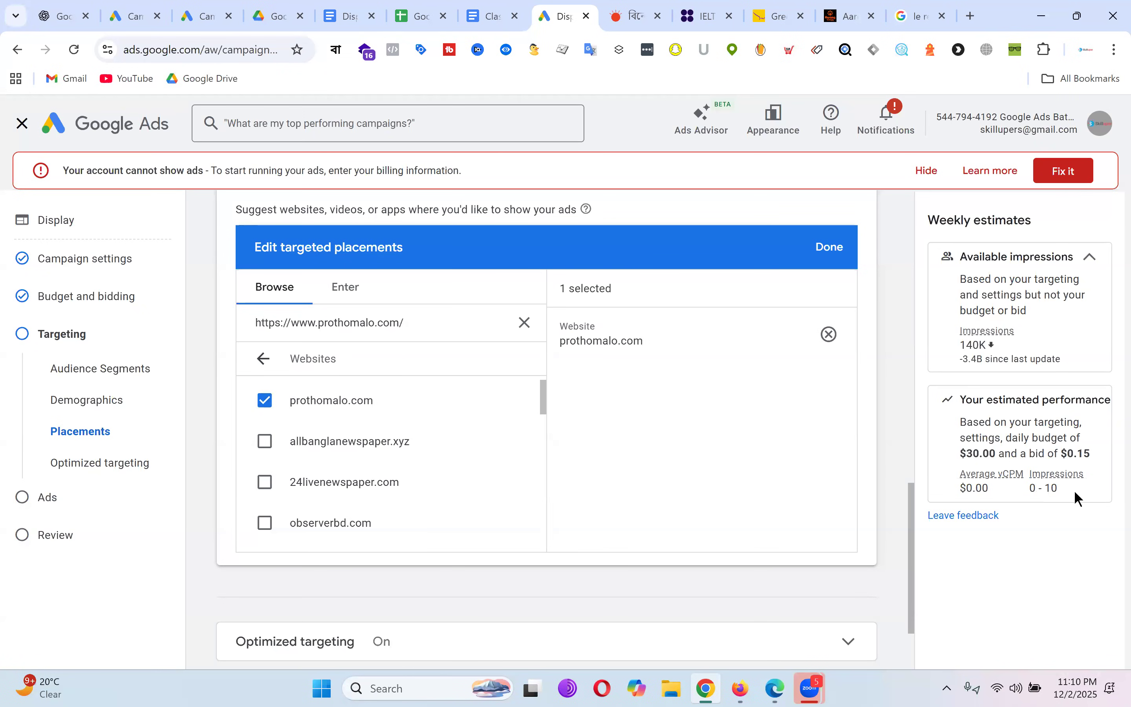
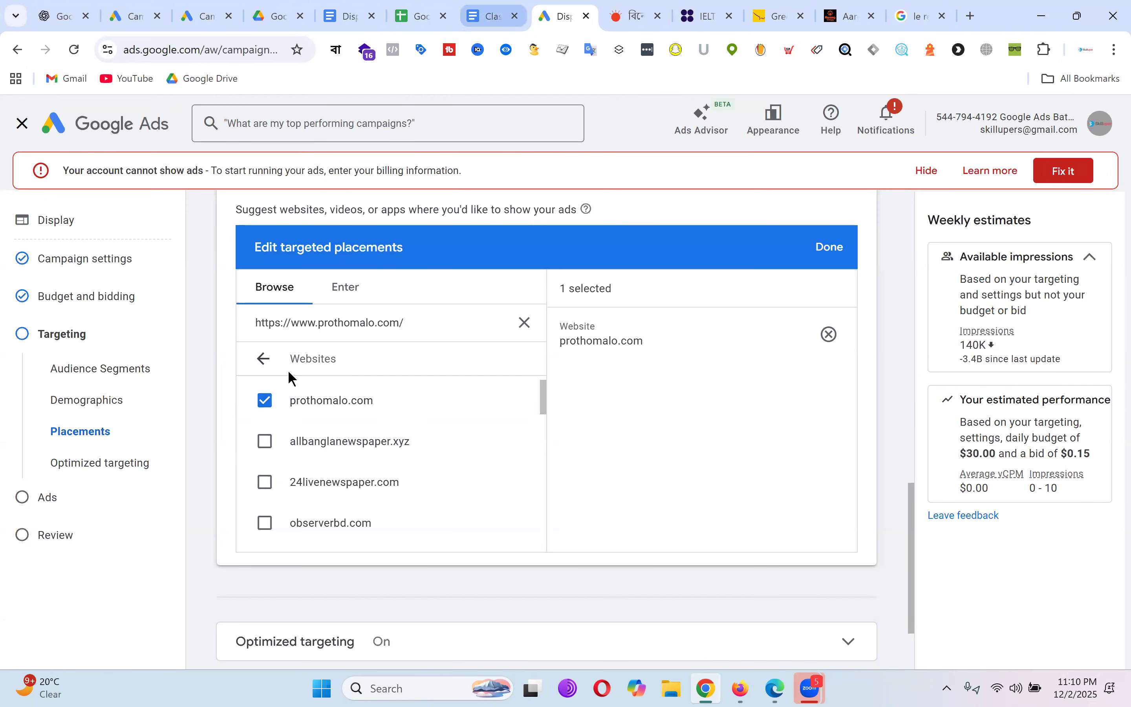
pyautogui.click(266, 401)
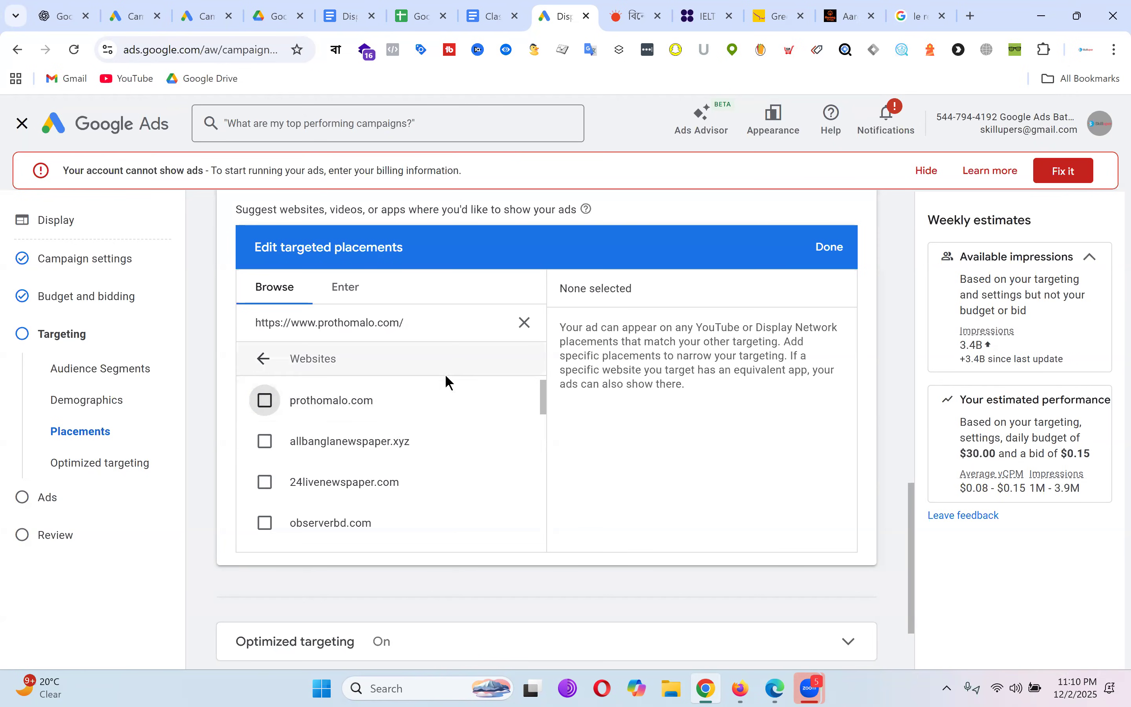
pyautogui.click(264, 359)
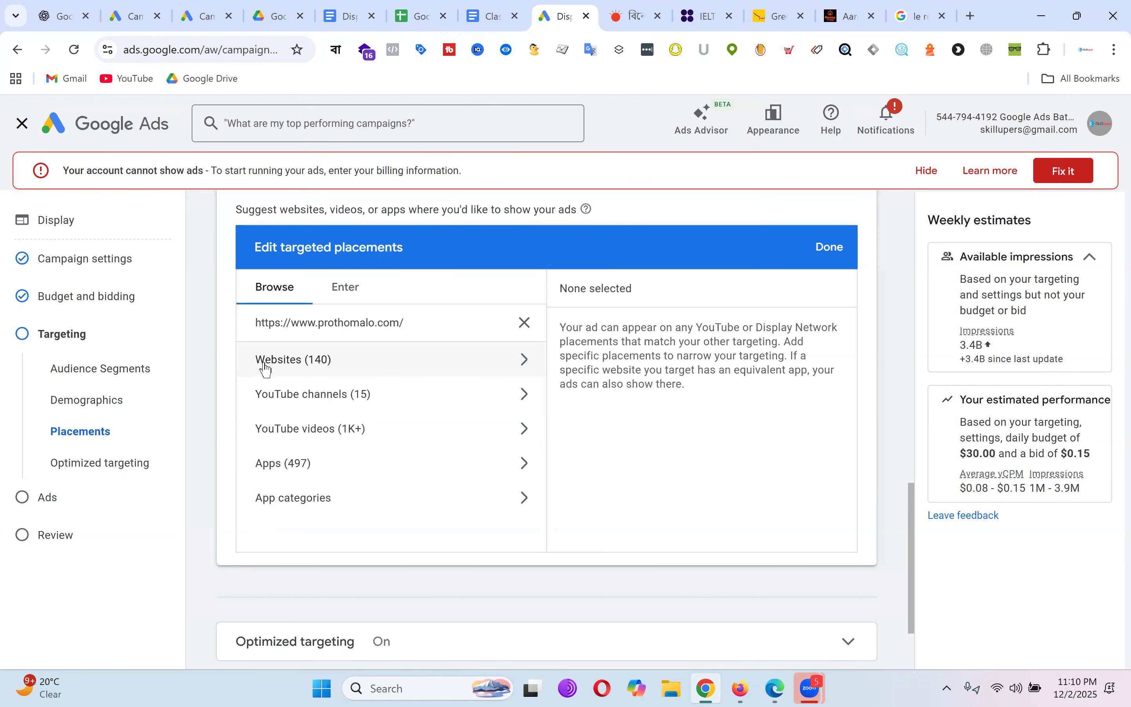
# Step: Switch to the class note and review the first profile, including the line about people who watch Sony Aath videos
pyautogui.click(343, 6)
pyautogui.click(509, 9)
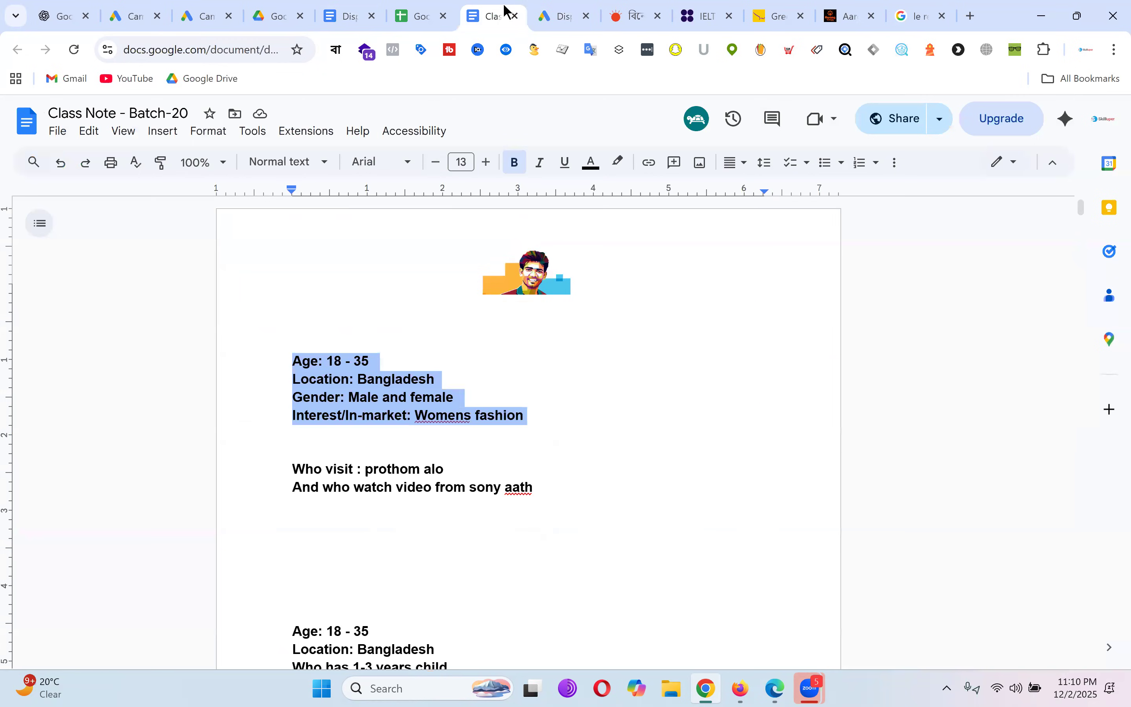
pyautogui.click(552, 366)
pyautogui.moveTo(288, 361); pyautogui.dragTo(255, 356)
pyautogui.moveTo(552, 488); pyautogui.dragTo(238, 489)
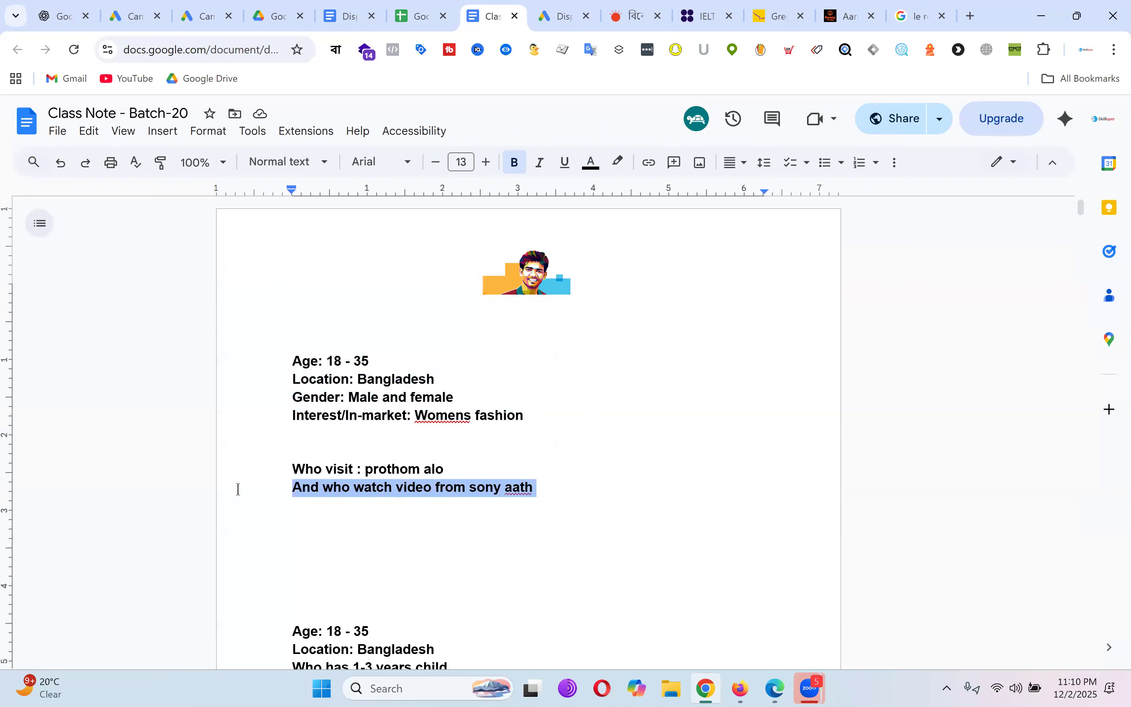
pyautogui.click(484, 462)
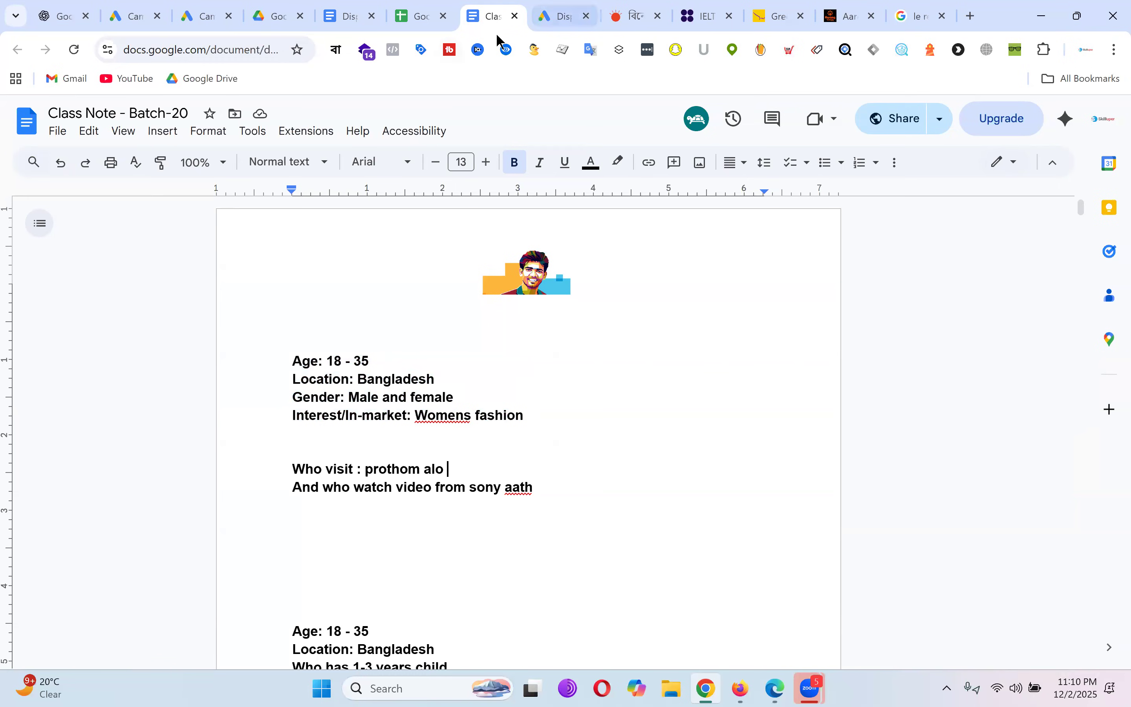
# Step: Add the line "Keywords: wemens fashion" below the interest line of the first profile in the class note
pyautogui.click(553, 420)
pyautogui.press('Return')
pyautogui.press('Return')
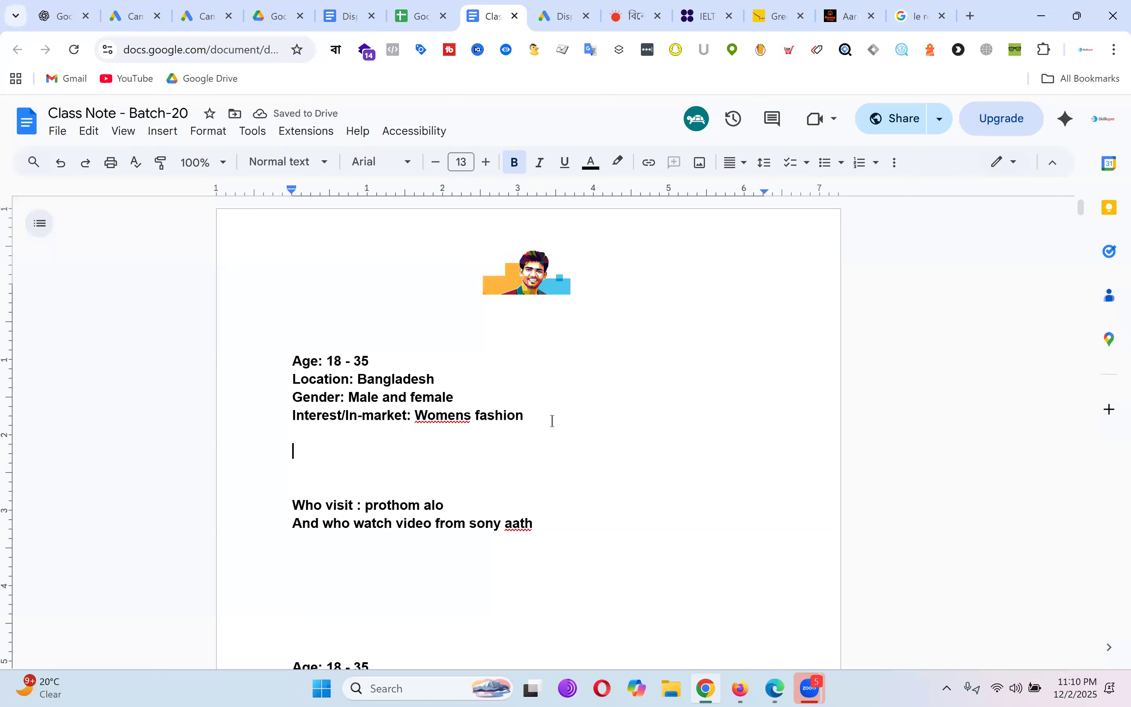
pyautogui.write('Keywors')
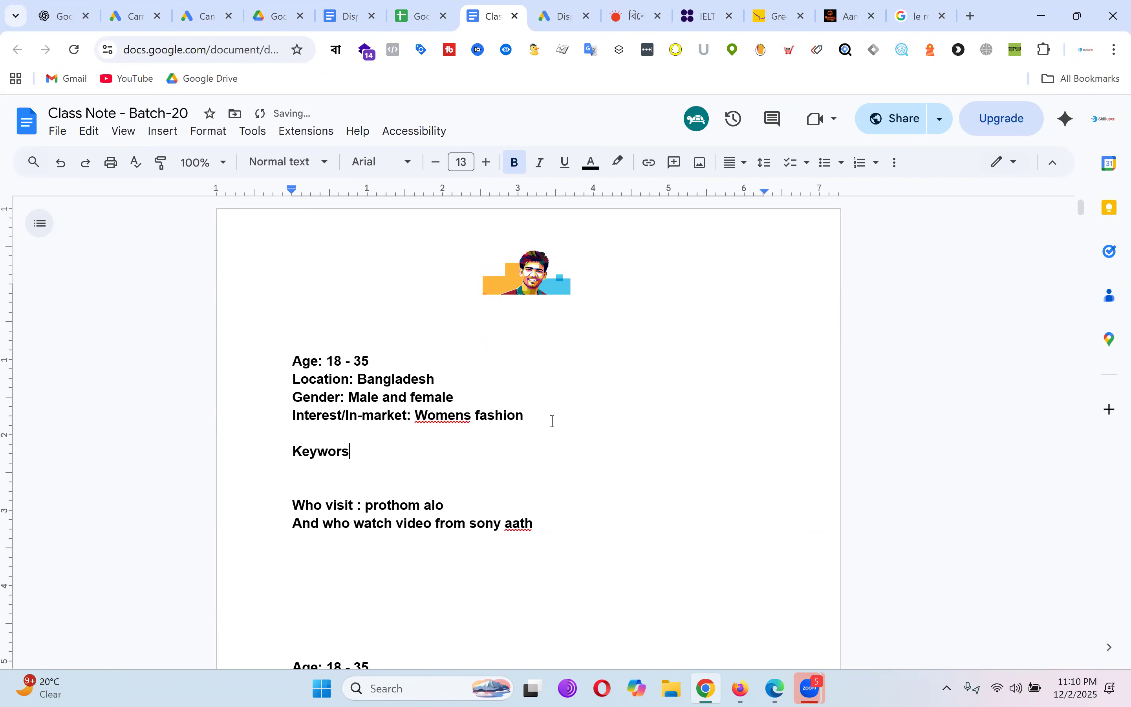
pyautogui.press('BackSpace')
pyautogui.write('ds: ')
pyautogui.write('m')
pyautogui.press('BackSpace')
pyautogui.write('mw')
pyautogui.press('BackSpace')
pyautogui.press('BackSpace')
pyautogui.write('wemenss')
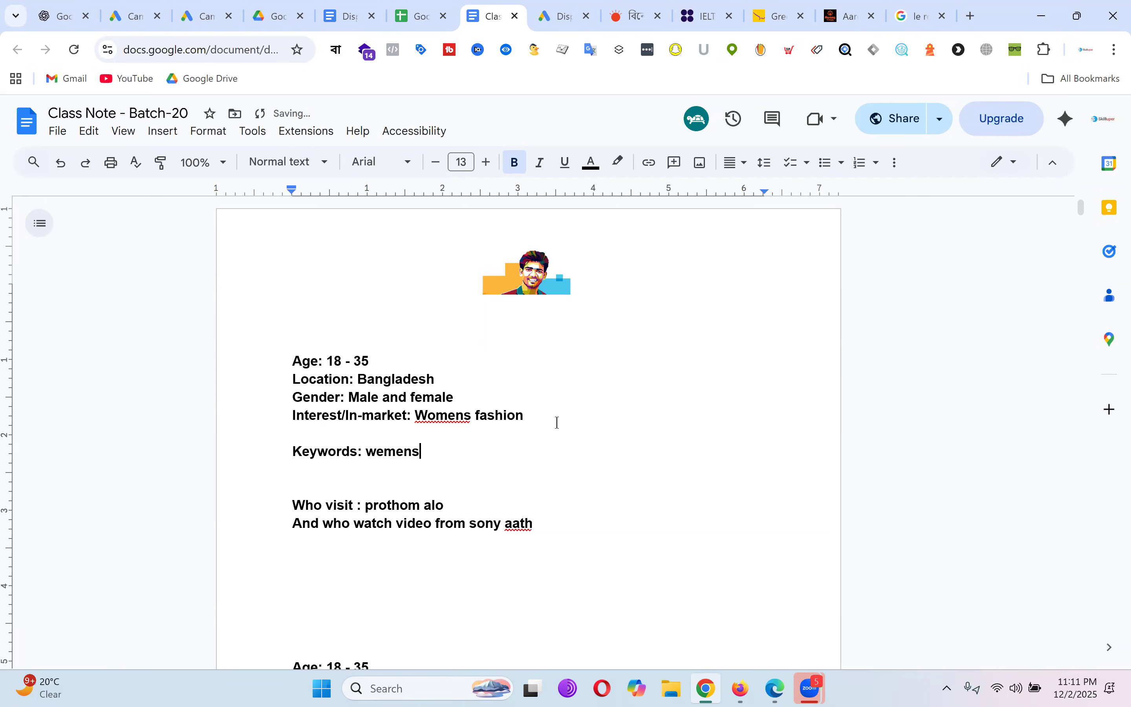
pyautogui.press('BackSpace')
pyautogui.press('BackSpace')
pyautogui.write('fashion')
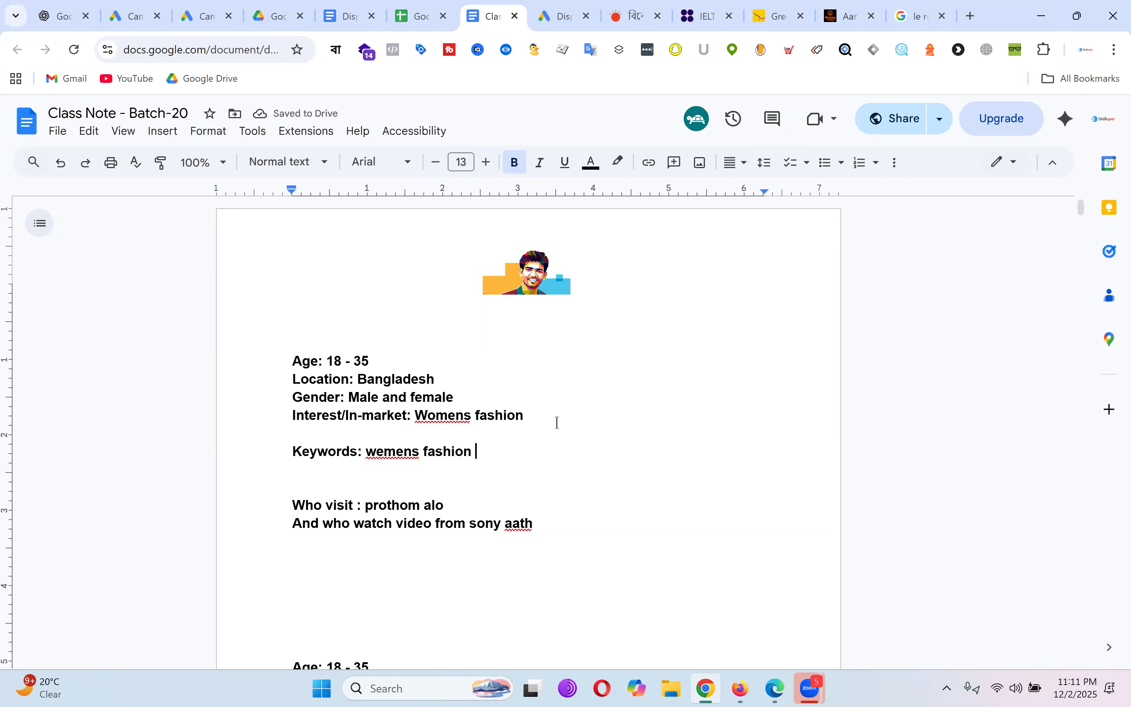
# Step: Look at the Le Reve kameez product page, and back in Google Ads examine the additional targeting types and the chosen targeting
pyautogui.click(777, 17)
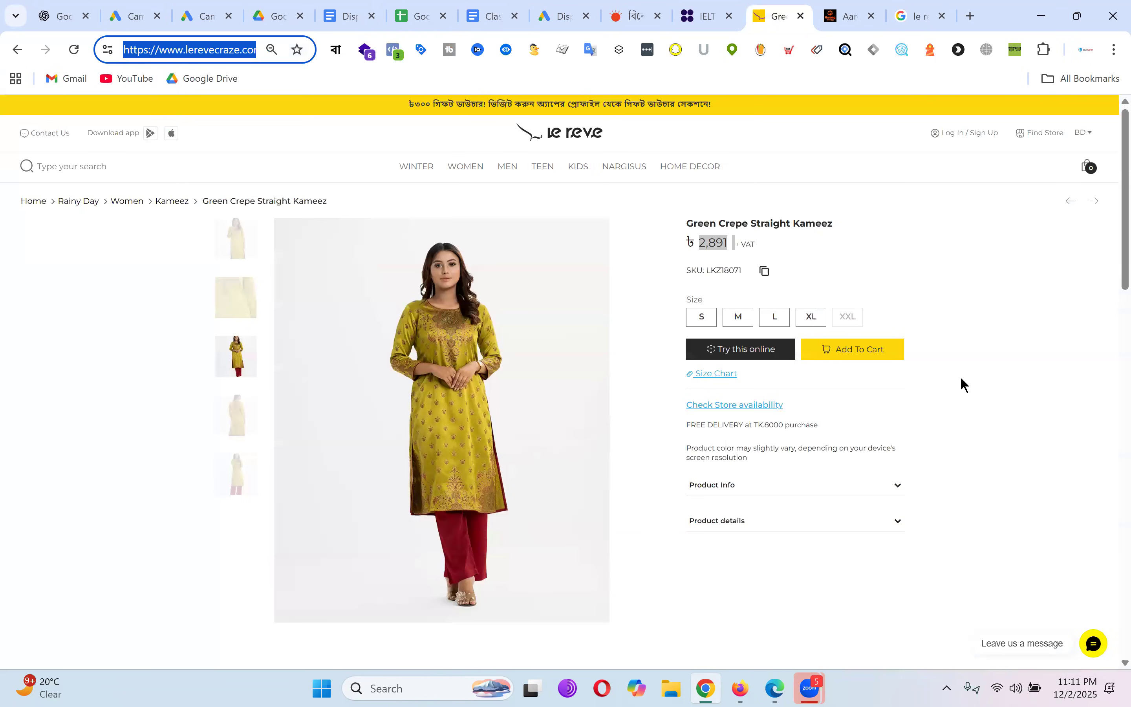
pyautogui.click(554, 10)
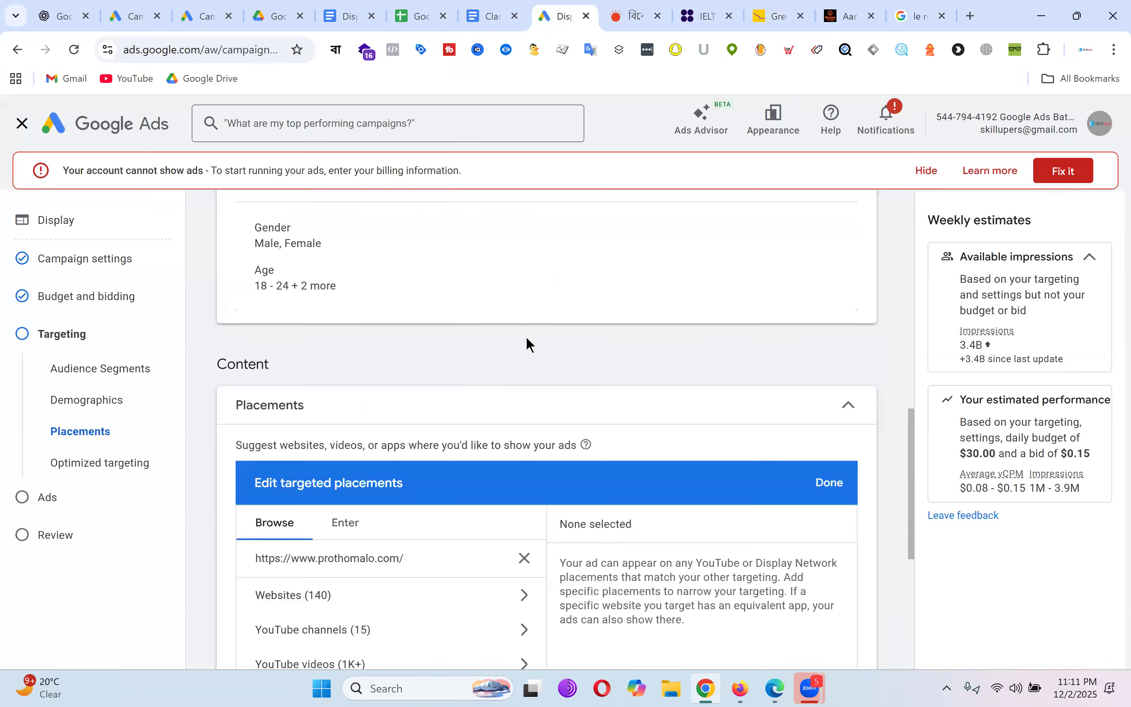
pyautogui.scroll(-5, 526, 336)
pyautogui.click(374, 590)
pyautogui.scroll(-1, 501, 447)
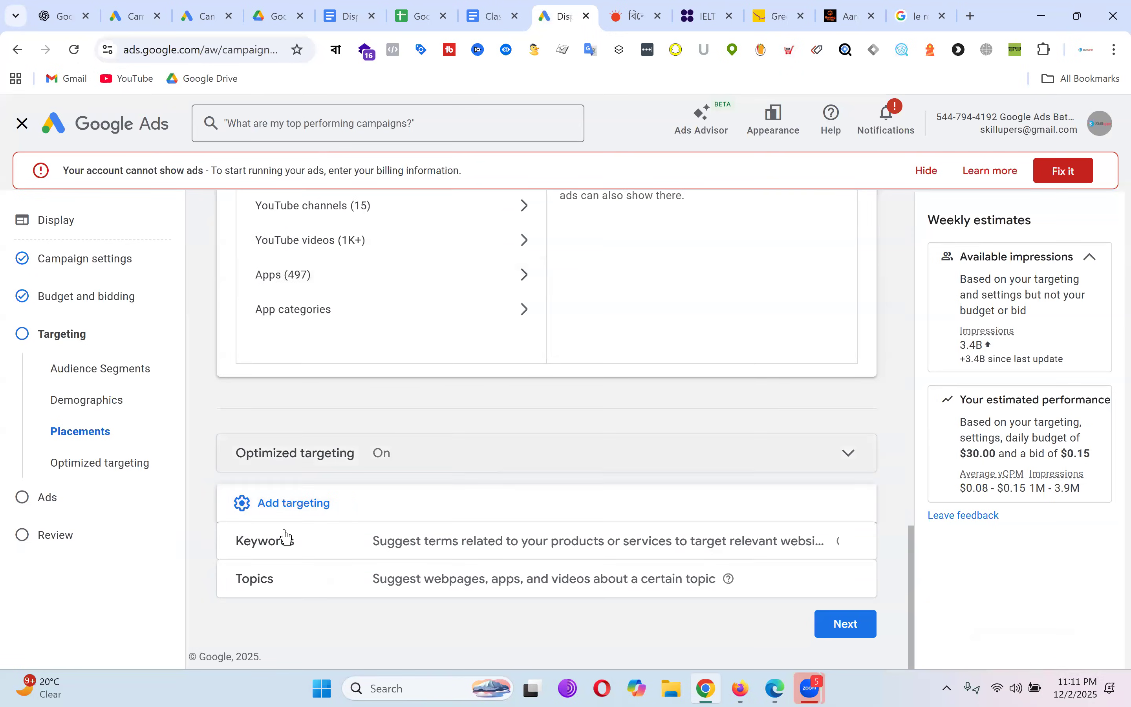
pyautogui.scroll(10, 744, 308)
pyautogui.scroll(5, 417, 444)
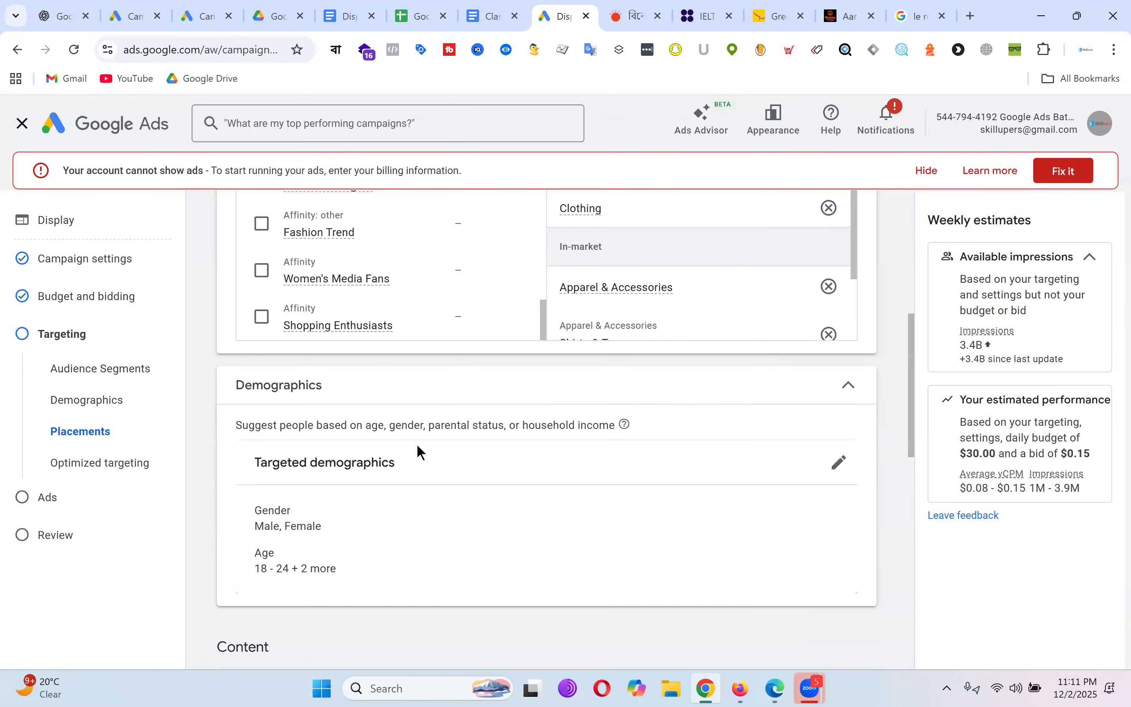
pyautogui.scroll(2, 531, 380)
pyautogui.scroll(1, 766, 384)
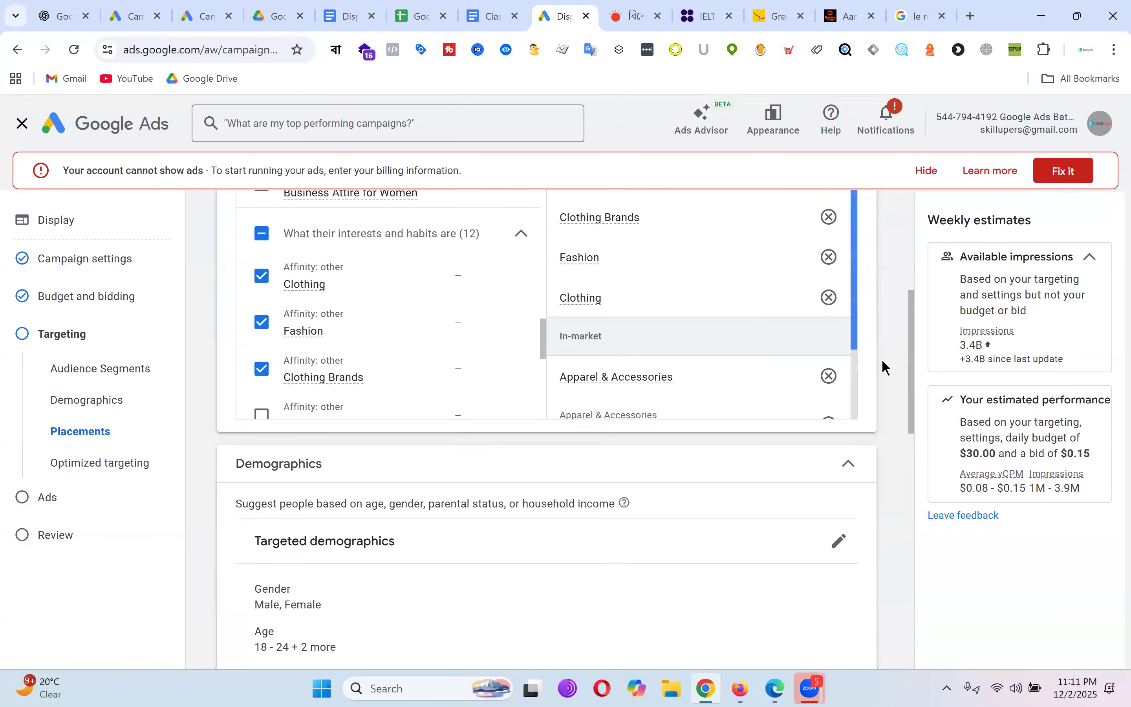
pyautogui.scroll(-10, 465, 457)
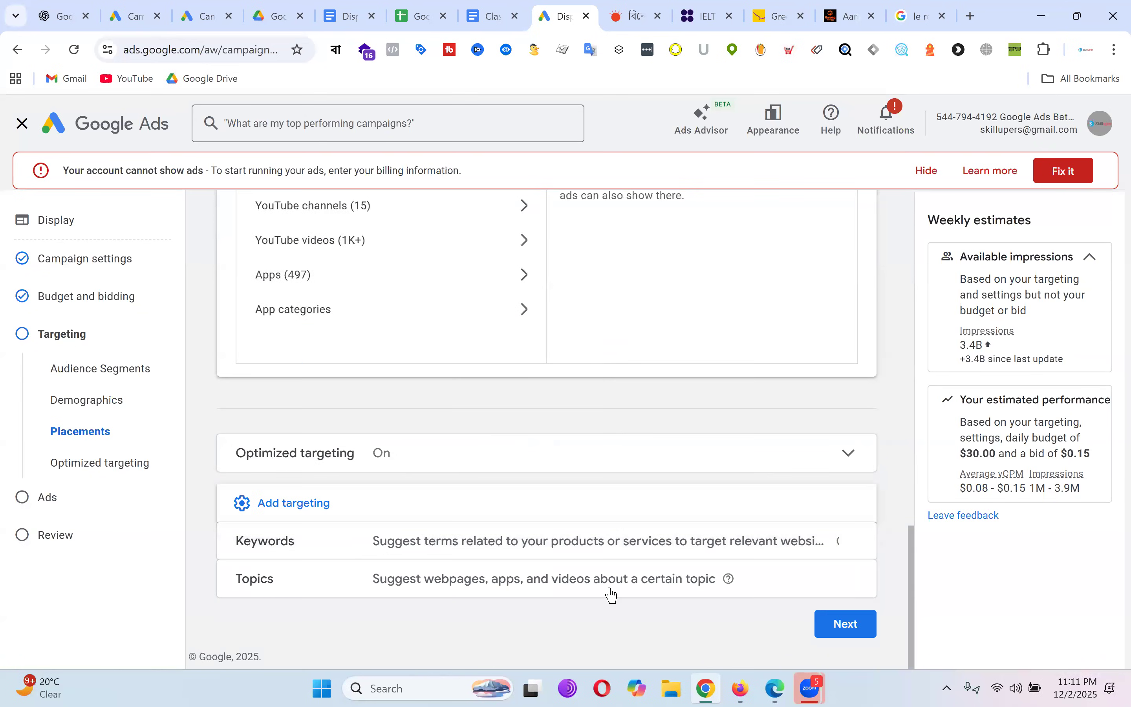
pyautogui.scroll(4, 575, 454)
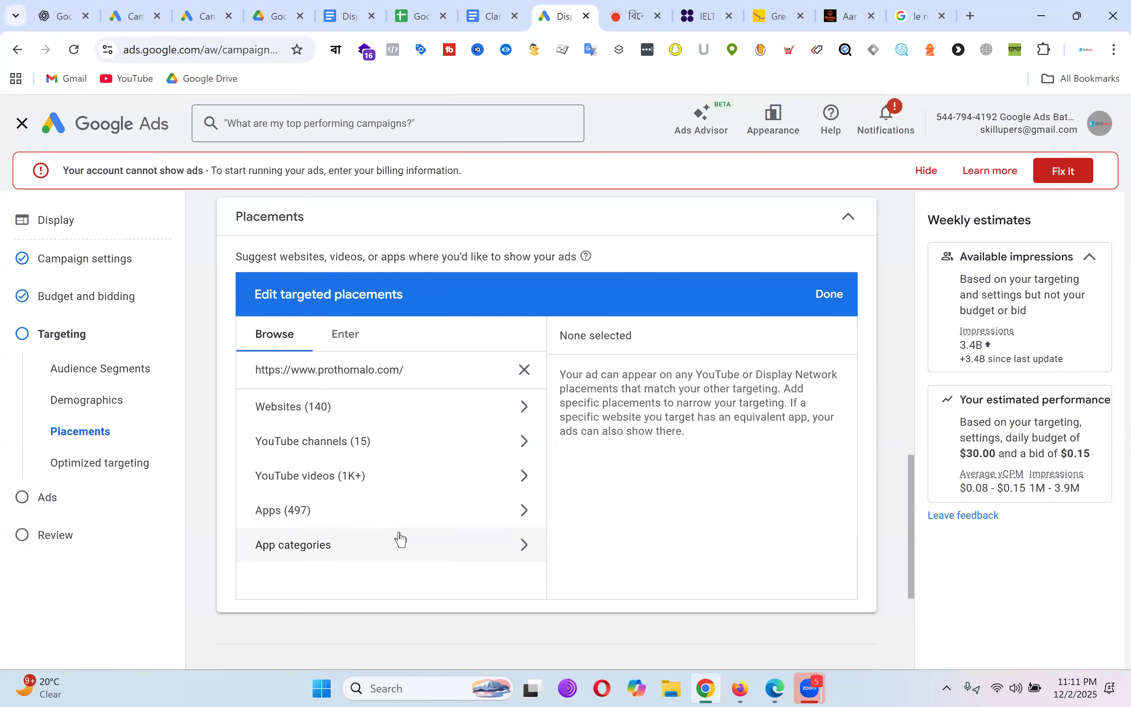
# Step: Clear the placement search, and review the fashion audience segments and demographics selected for the campaign
pyautogui.click(524, 370)
pyautogui.scroll(5, 692, 364)
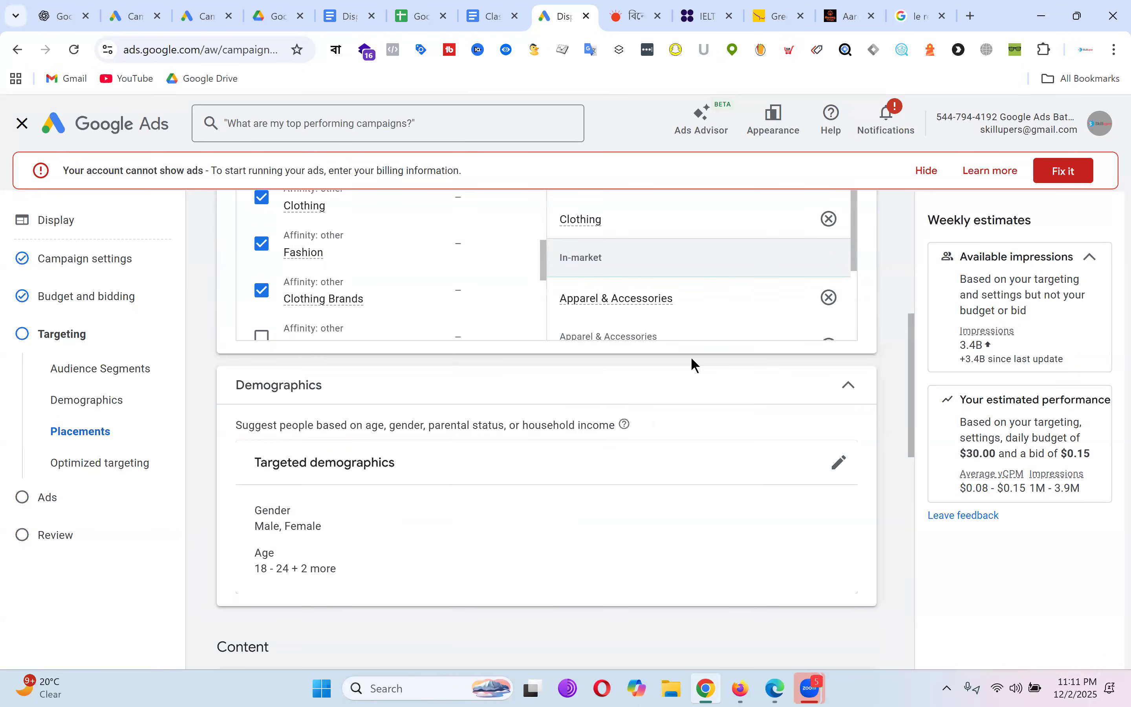
pyautogui.scroll(2, 512, 236)
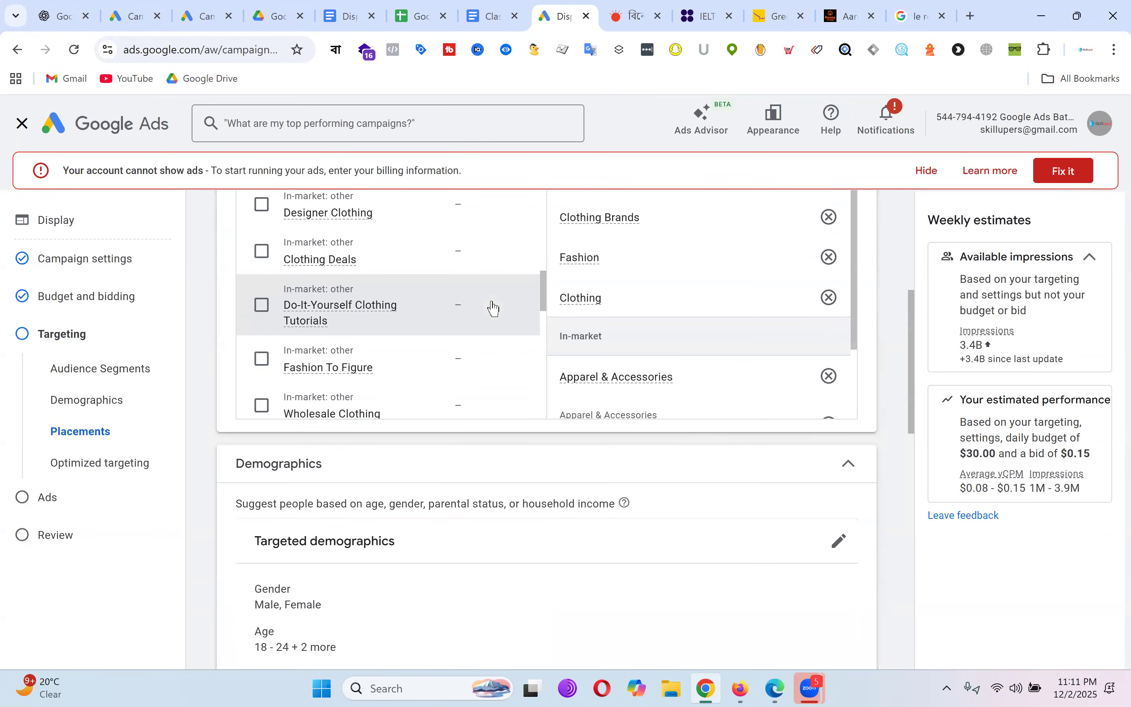
pyautogui.scroll(5, 500, 318)
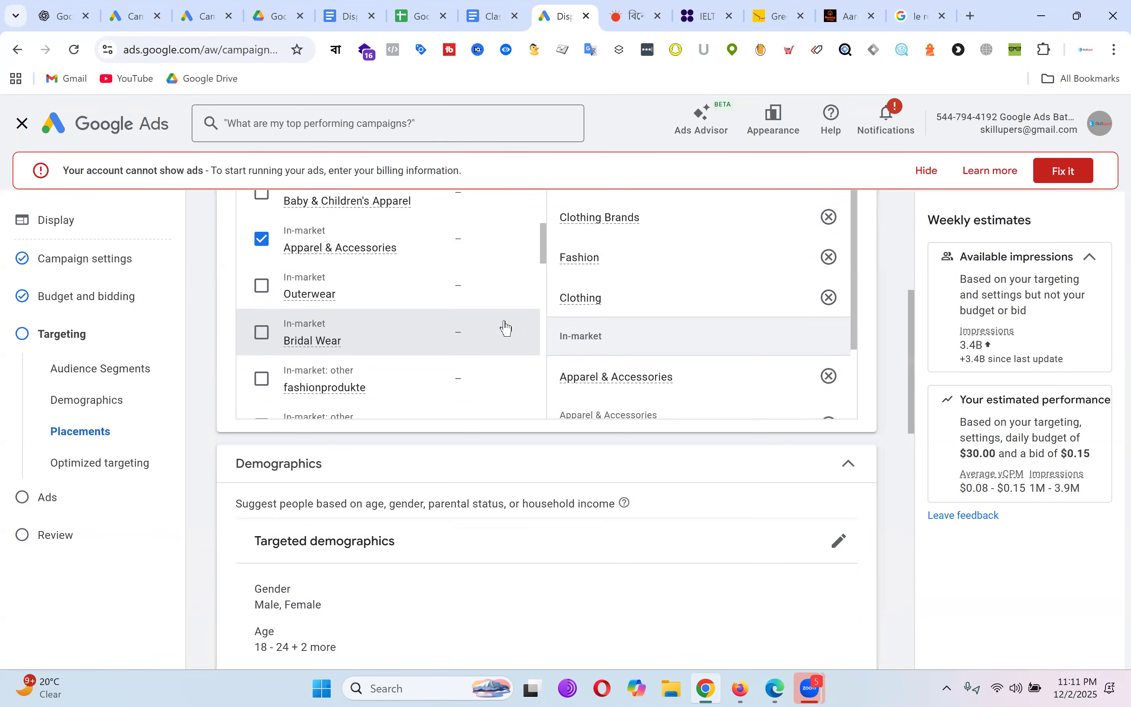
pyautogui.scroll(-8, 509, 329)
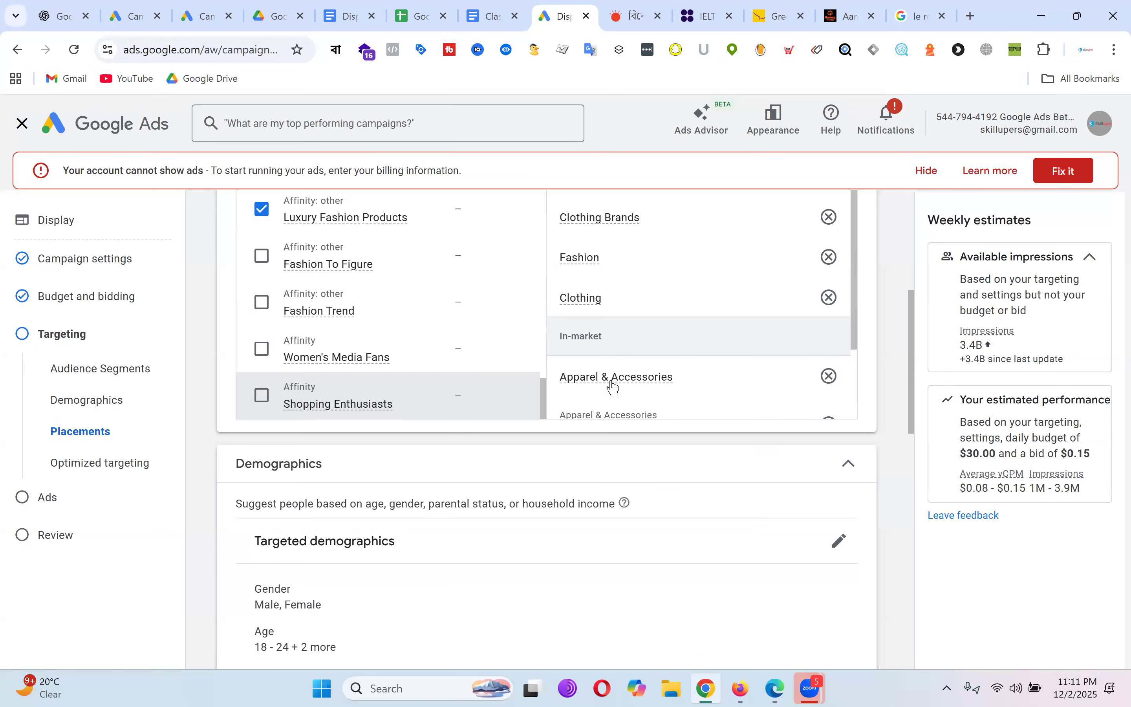
pyautogui.scroll(-15, 614, 388)
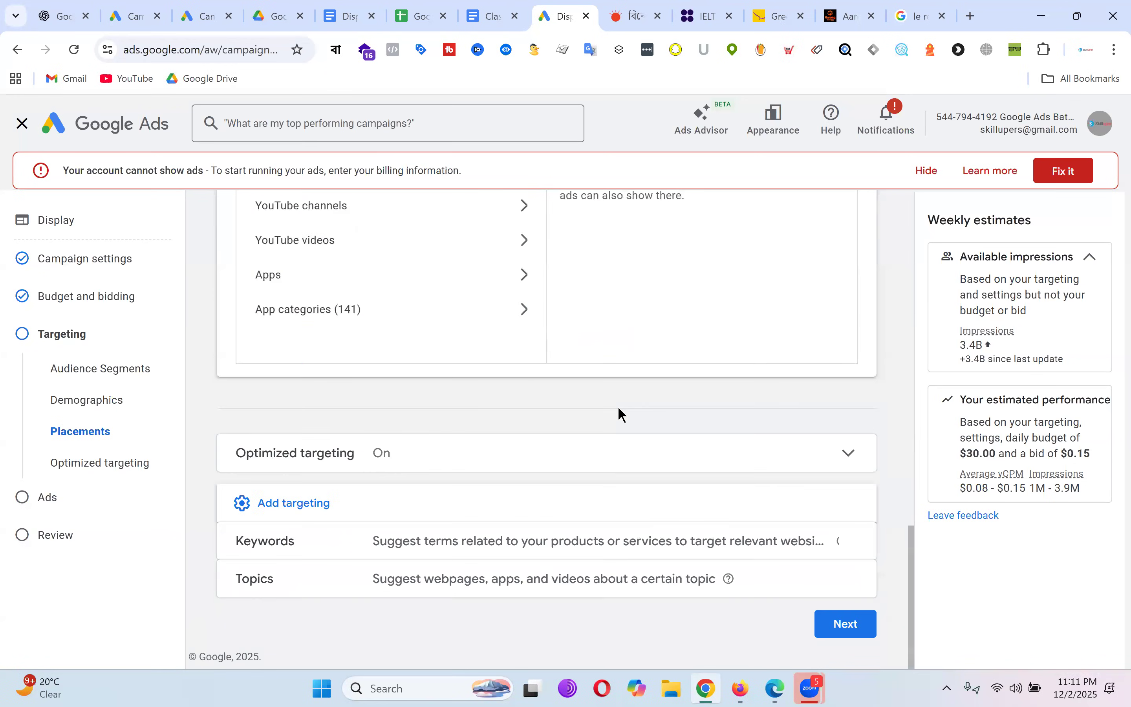
pyautogui.scroll(15, 620, 412)
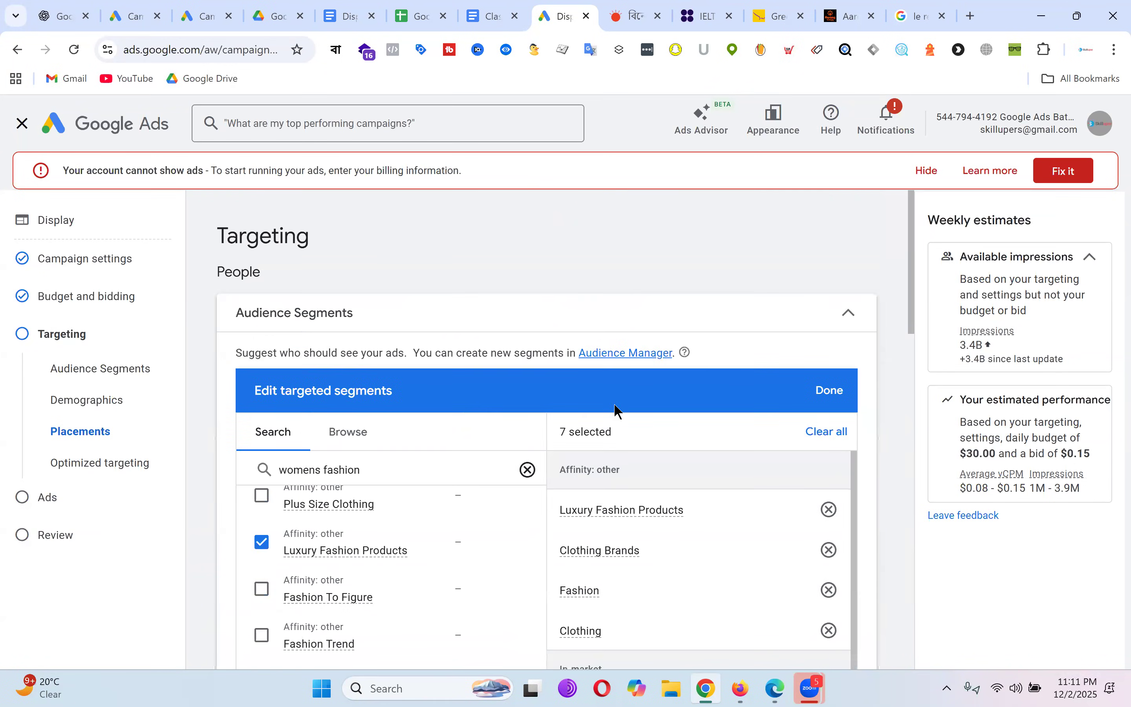
# Step: Browse to the custom audience segments and add Le Reve - Custom Audience - batch-20 to the targeted segments
pyautogui.click(360, 433)
pyautogui.scroll(-1, 495, 437)
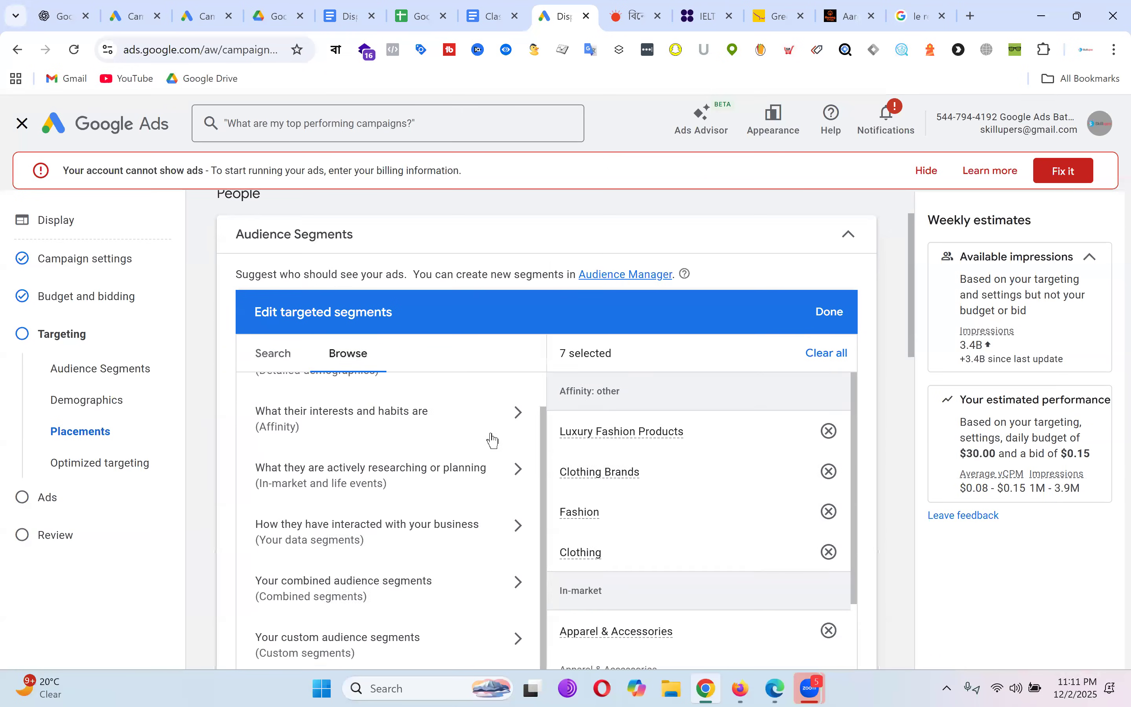
pyautogui.scroll(-2, 493, 441)
pyautogui.click(384, 498)
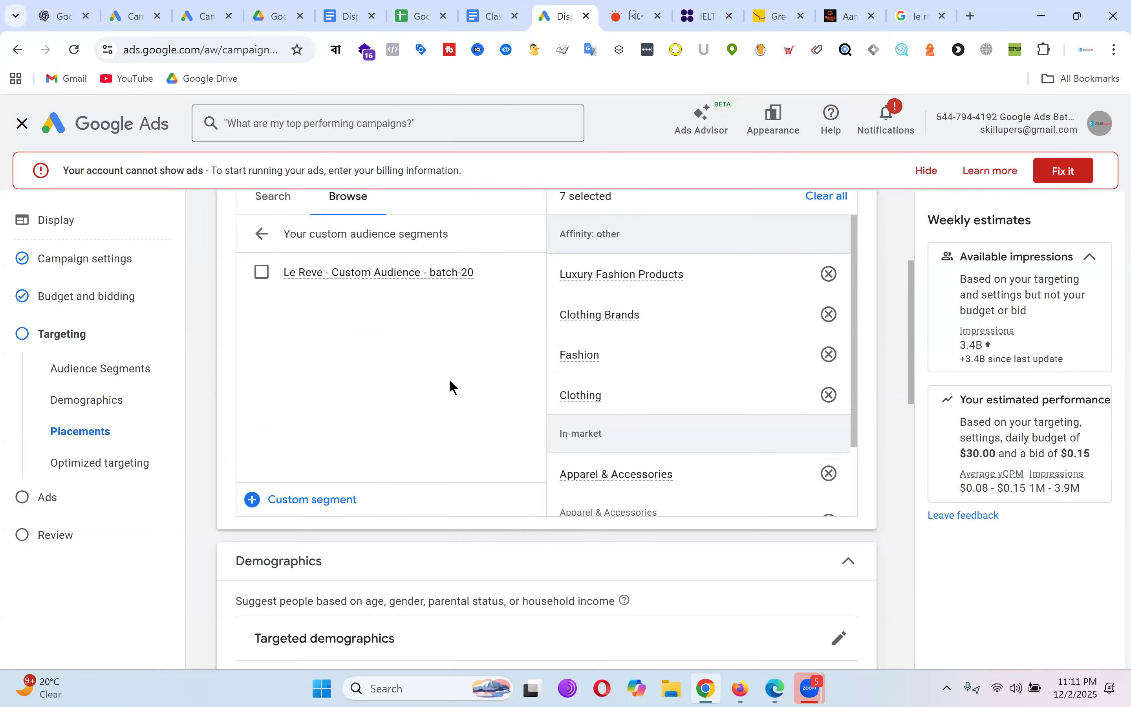
pyautogui.scroll(2, 451, 386)
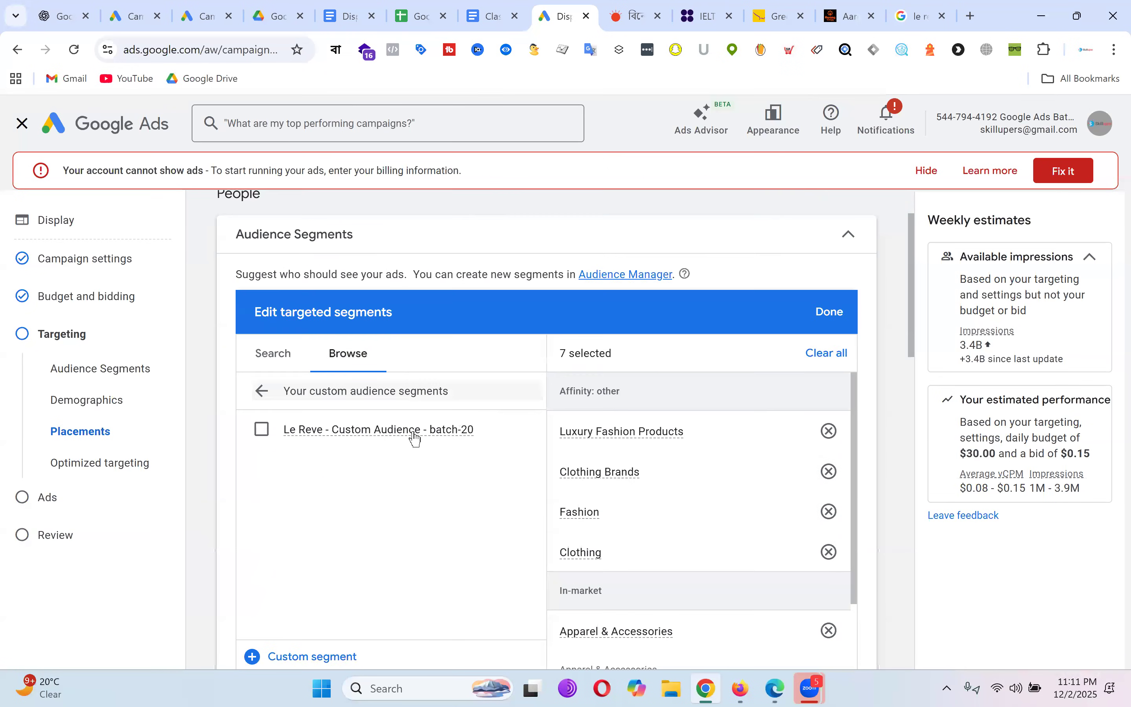
pyautogui.click(263, 430)
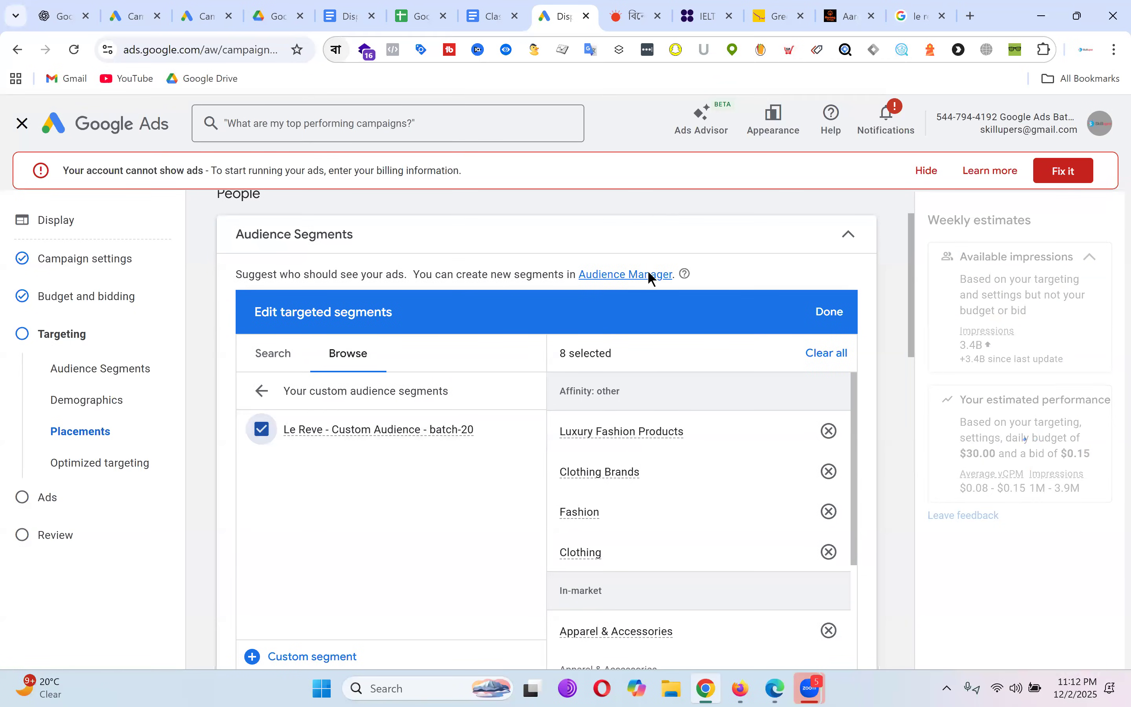
pyautogui.scroll(-2, 776, 424)
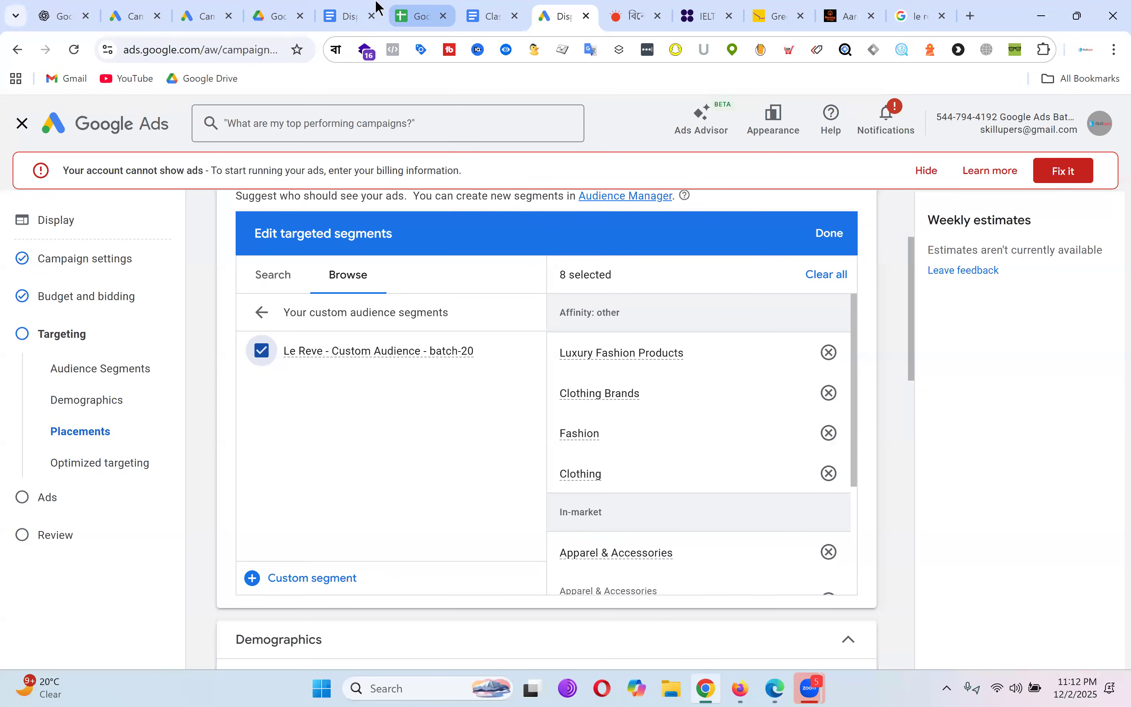
# Step: Return to the class note and go over the first profile's age, location, gender and women's fashion interest
pyautogui.click(492, 19)
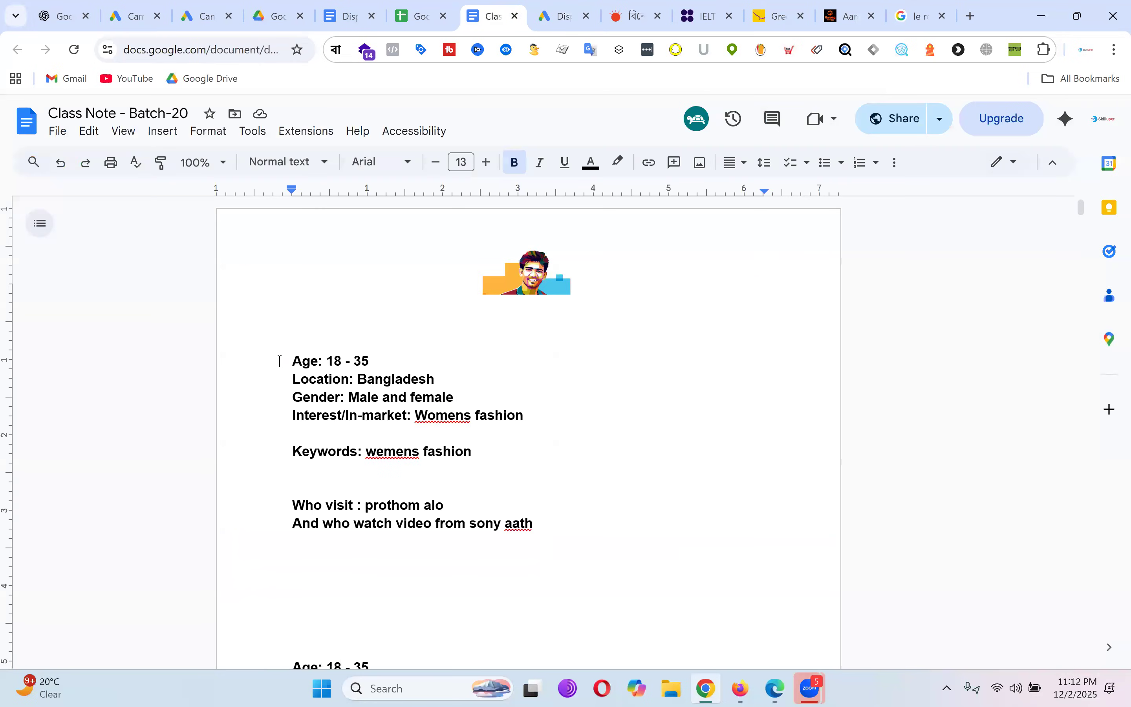
pyautogui.moveTo(280, 361); pyautogui.dragTo(399, 359)
pyautogui.moveTo(289, 383); pyautogui.dragTo(408, 415)
pyautogui.click(709, 395)
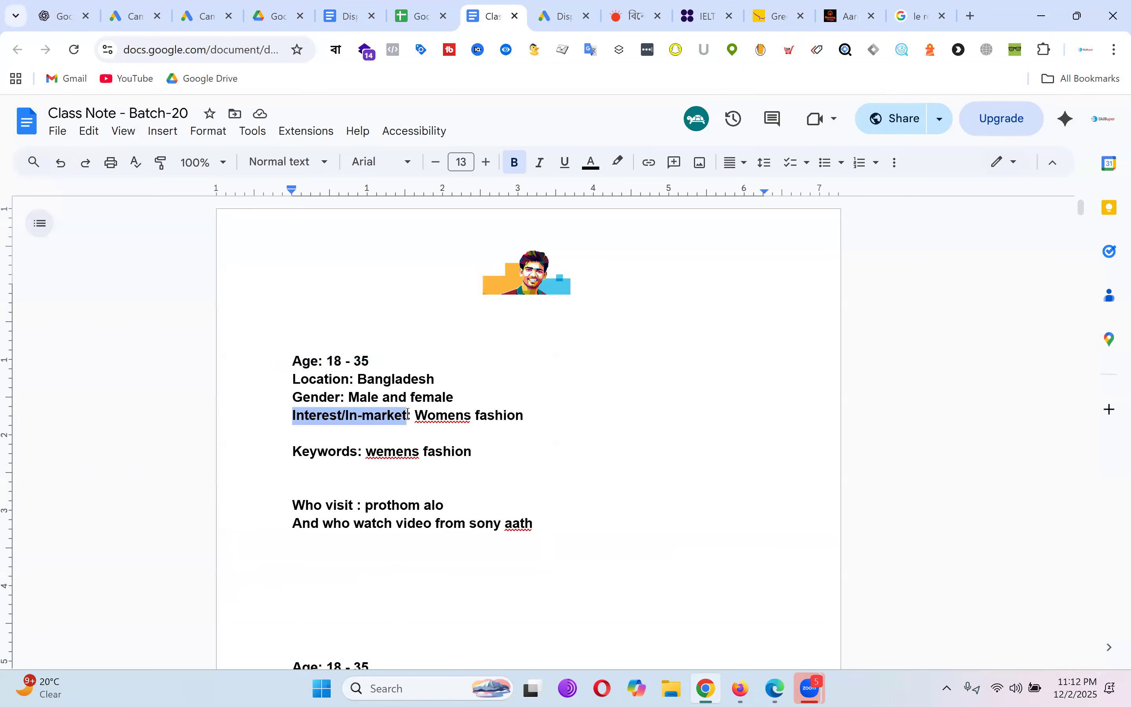
pyautogui.moveTo(529, 416); pyautogui.dragTo(410, 418)
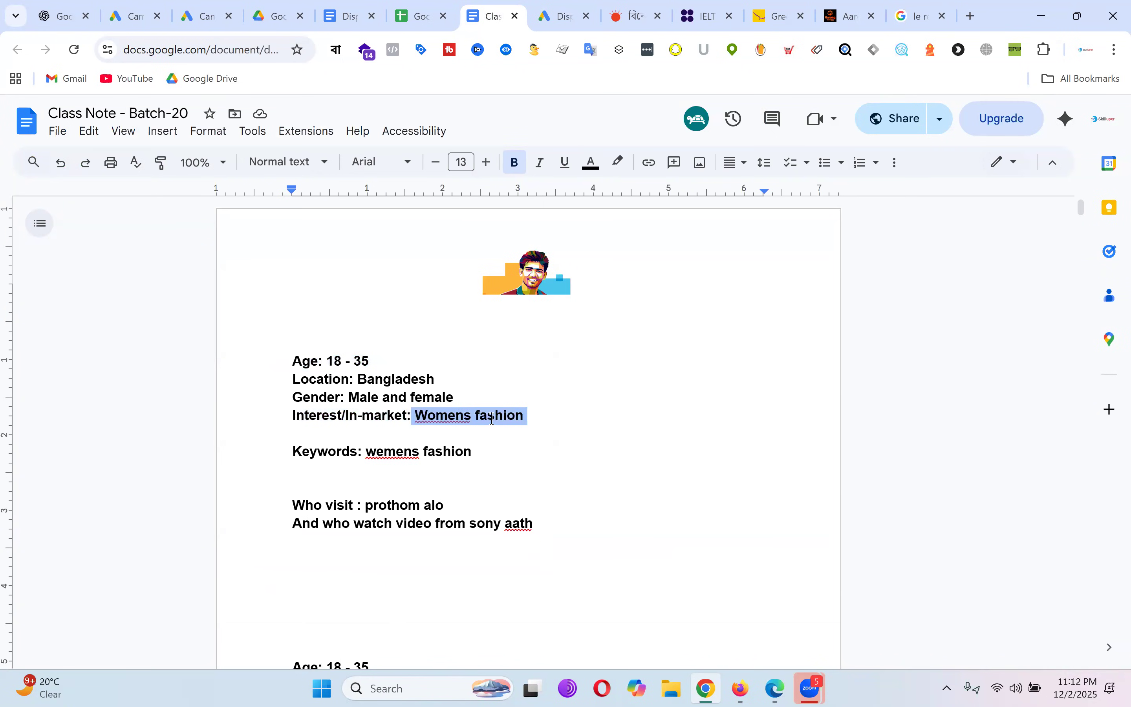
pyautogui.click(674, 428)
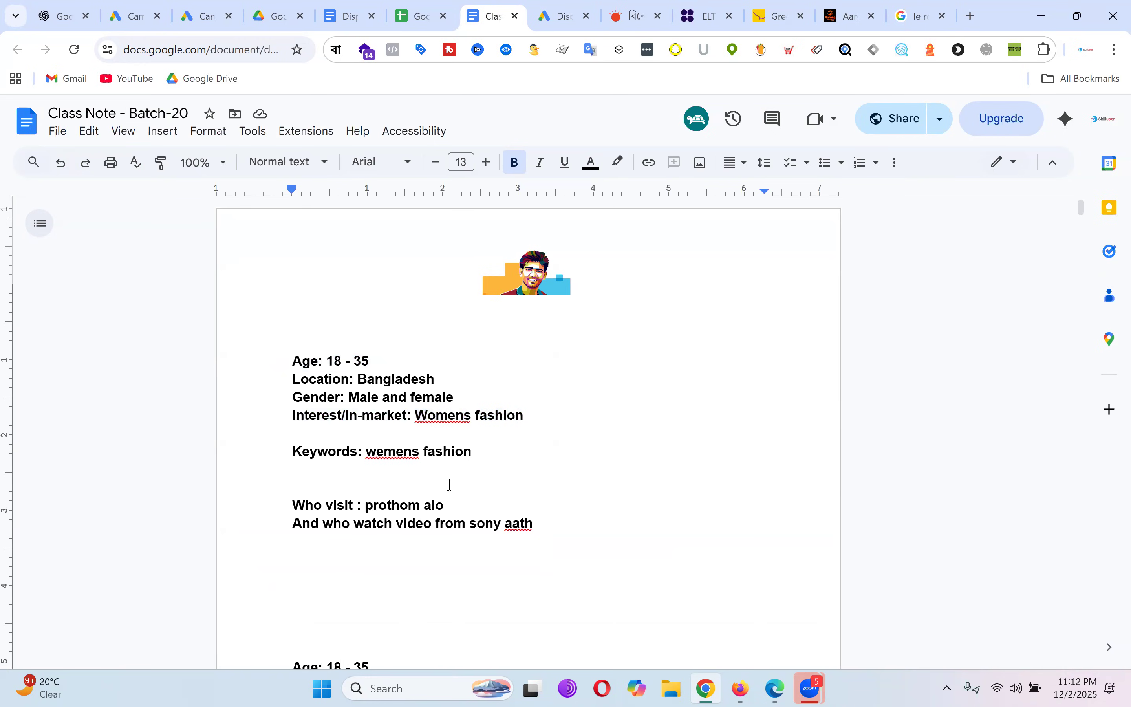
# Step: Insert four blank lines between the interest line and the keywords line of the first profile in the class note
pyautogui.click(551, 421)
pyautogui.press('Return')
pyautogui.press('Return')
pyautogui.press('Return')
pyautogui.press('Return')
pyautogui.doubleClick(355, 459)
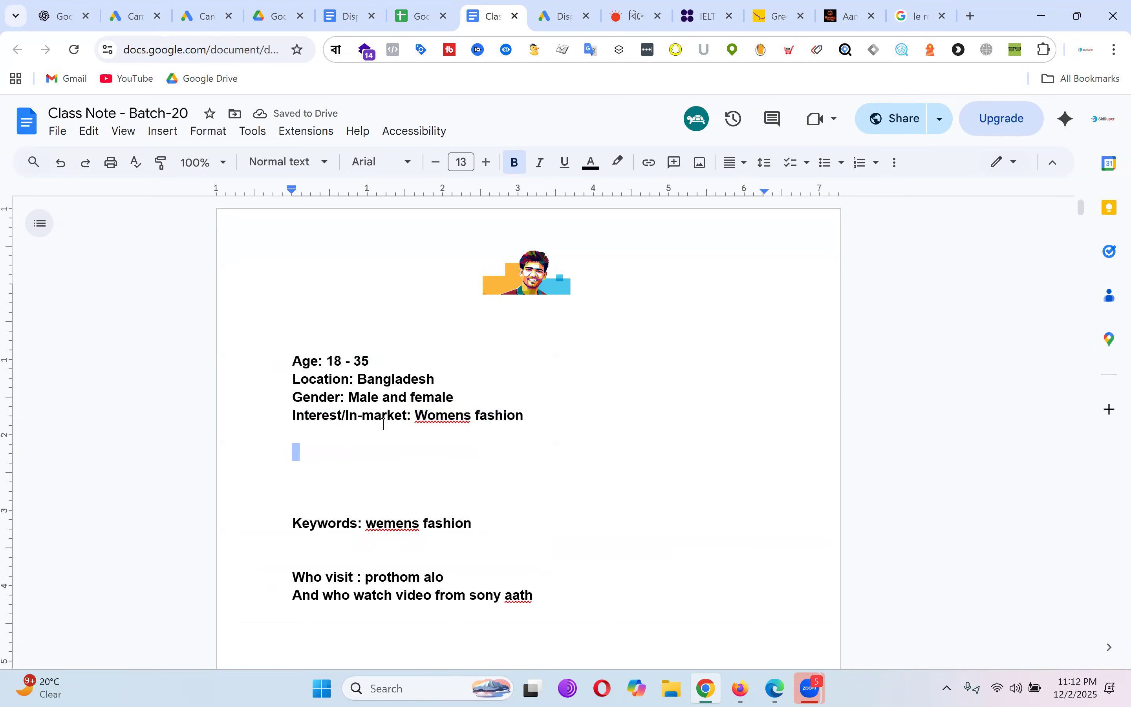
# Step: Switch to Google Ads and remove Le Reve - Custom Audience - batch-20 from the targeted segments, returning to the segment categories
pyautogui.click(548, 9)
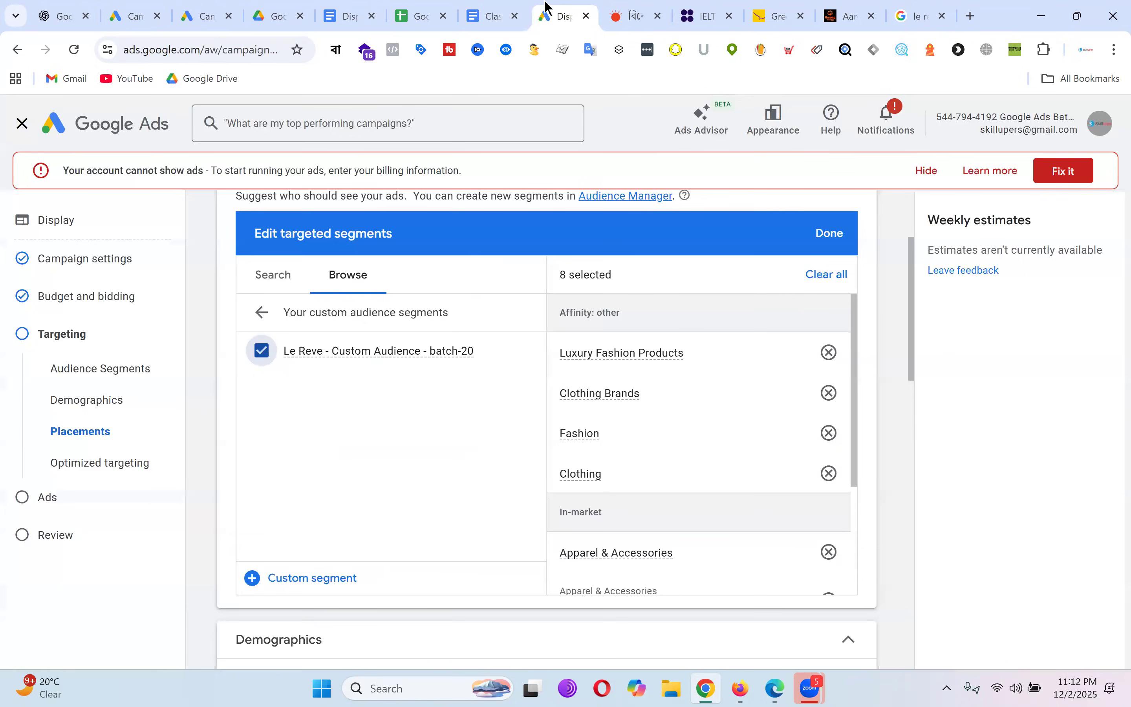
pyautogui.moveTo(354, 359)
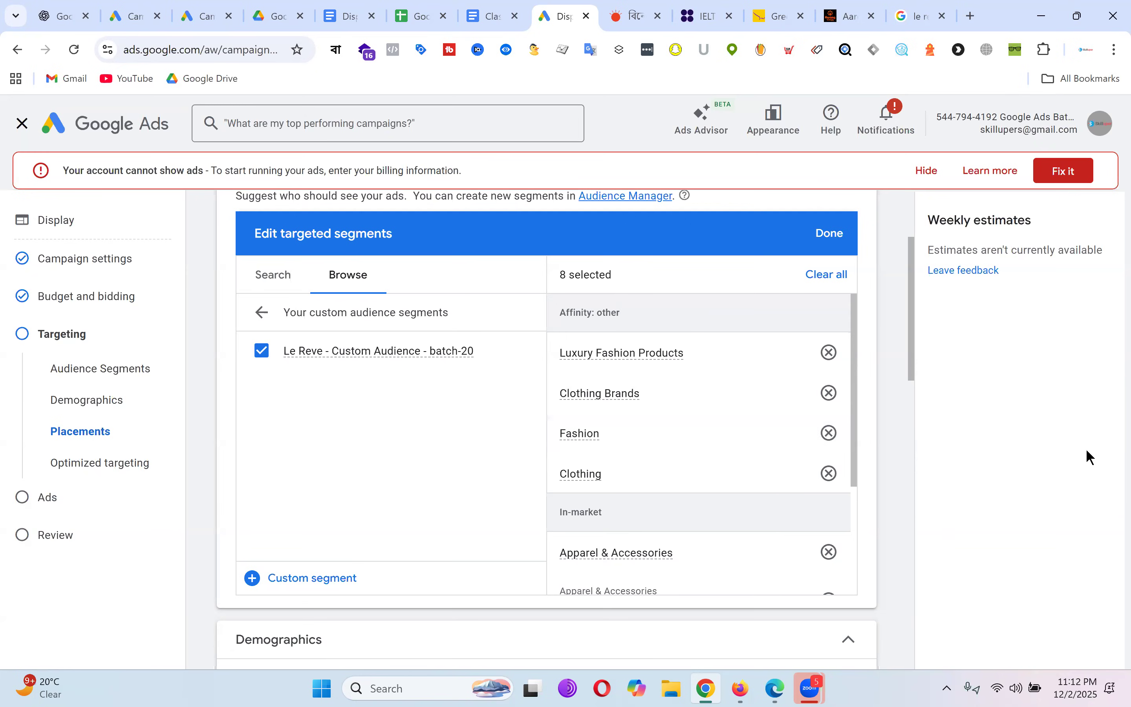
pyautogui.click(262, 313)
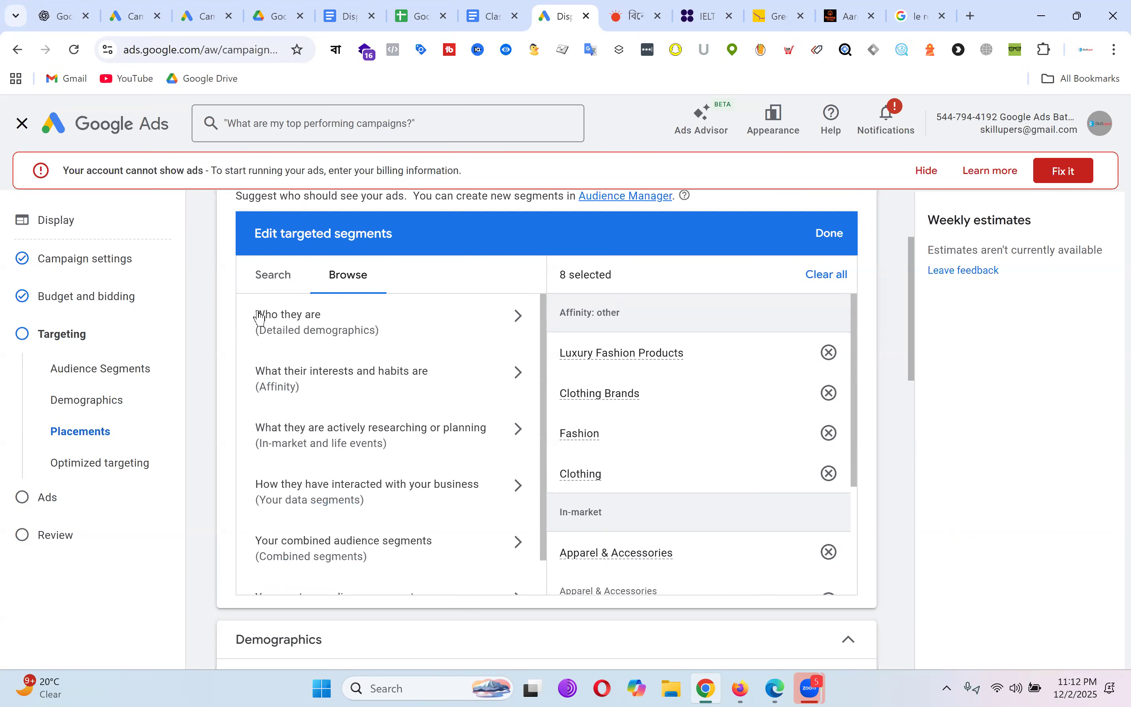
pyautogui.scroll(3, 674, 449)
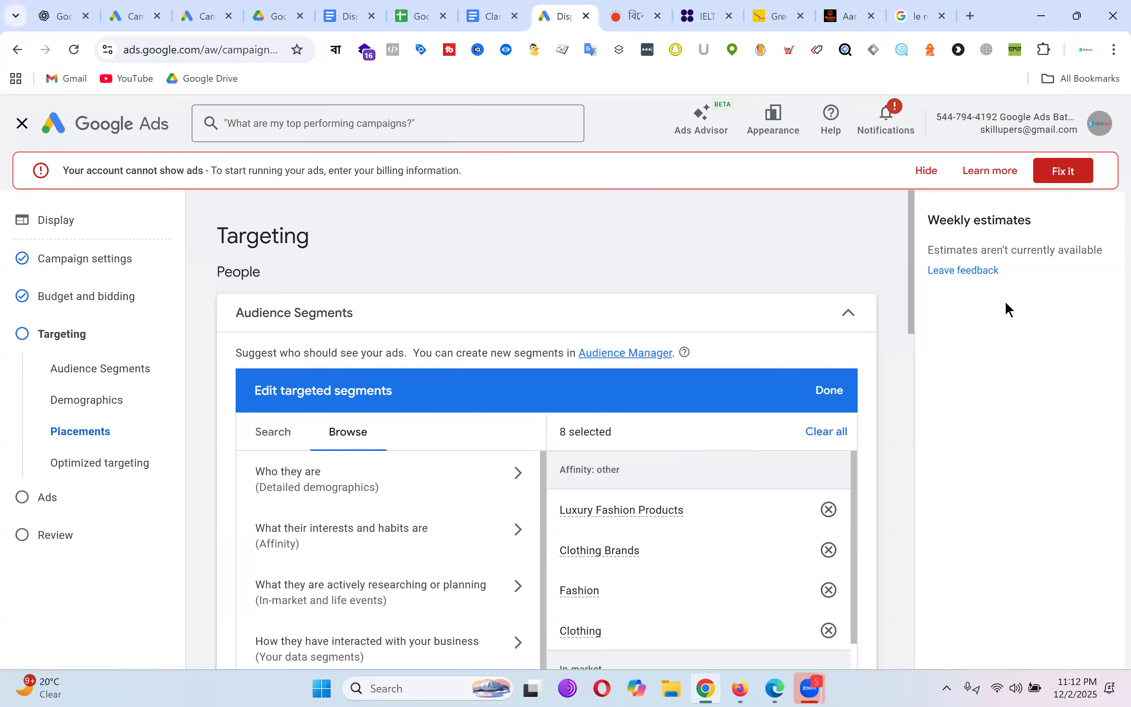
pyautogui.scroll(-4, 510, 435)
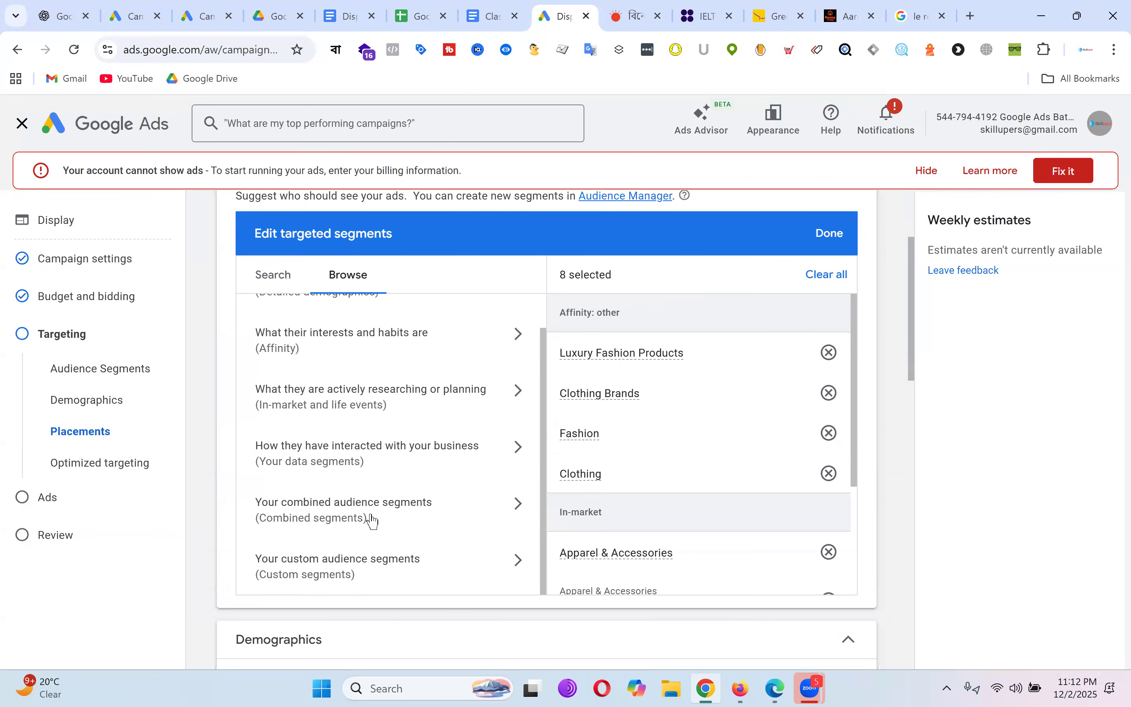
pyautogui.click(369, 566)
pyautogui.click(263, 356)
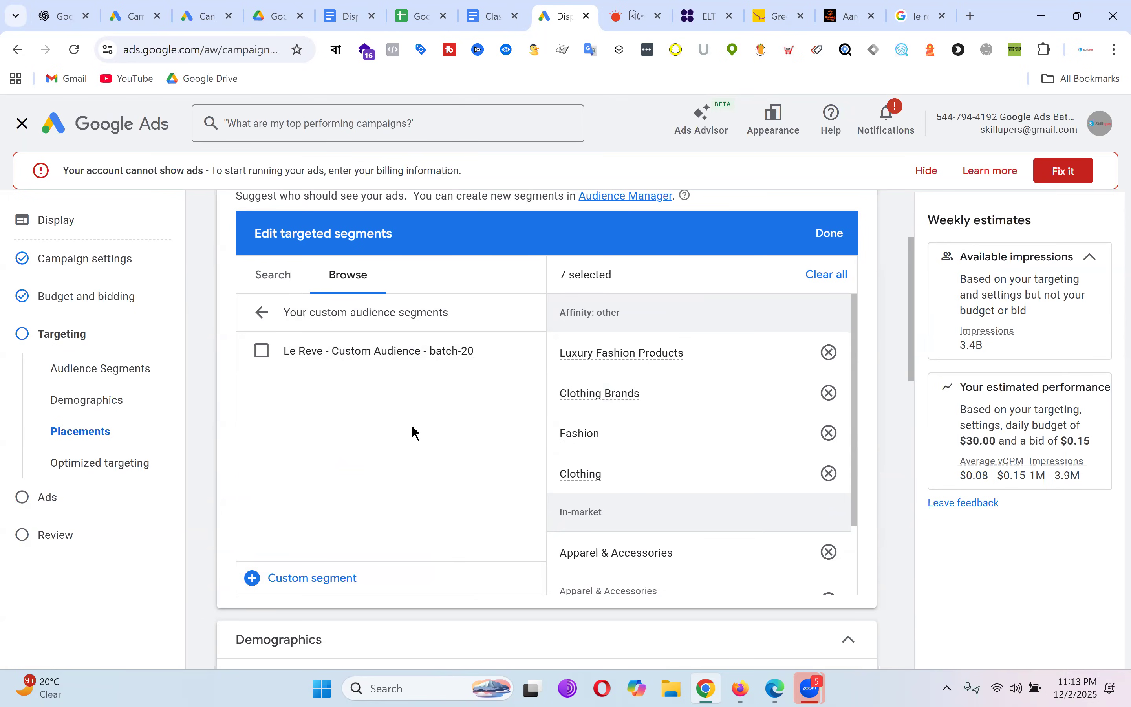
pyautogui.click(263, 312)
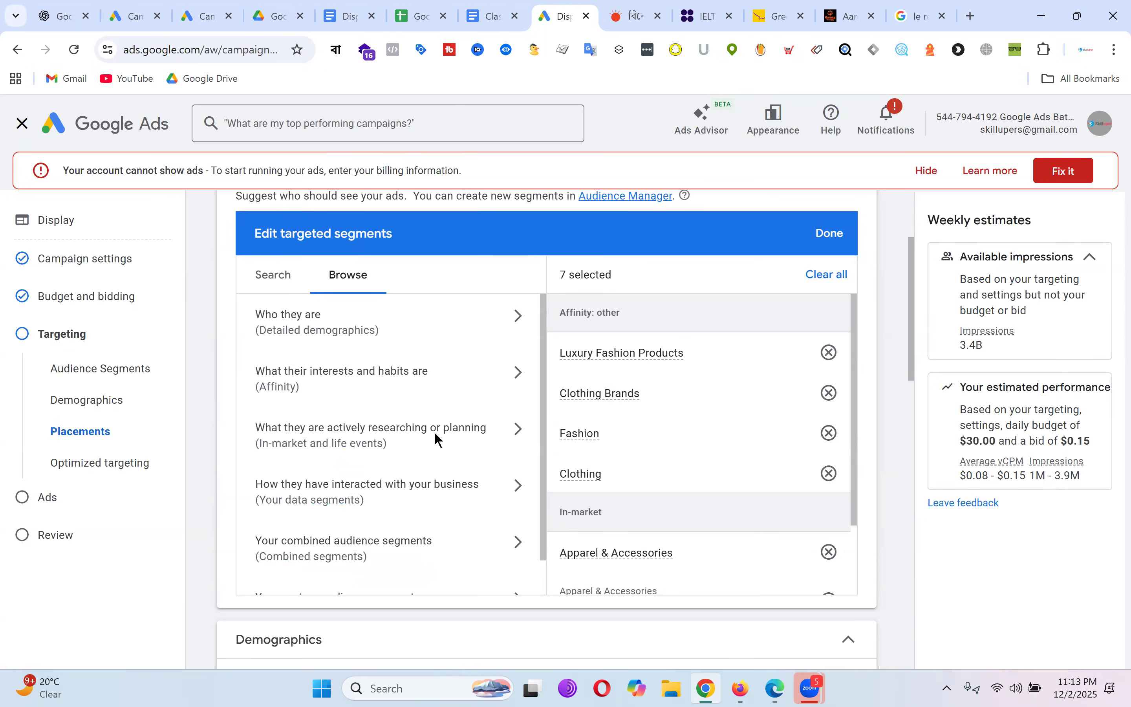
# Step: Review the campaign's demographics, placements and optimized targeting, and compare them with the first profile in the class note
pyautogui.scroll(-2, 790, 416)
pyautogui.scroll(-10, 879, 442)
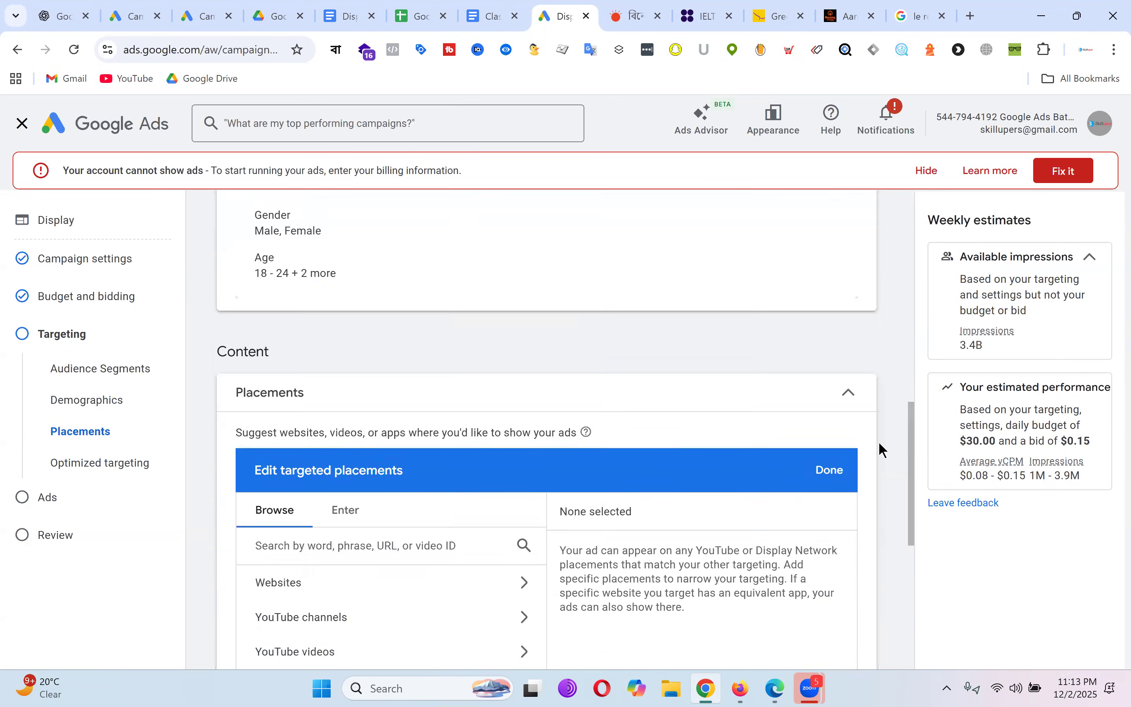
pyautogui.scroll(-6, 686, 302)
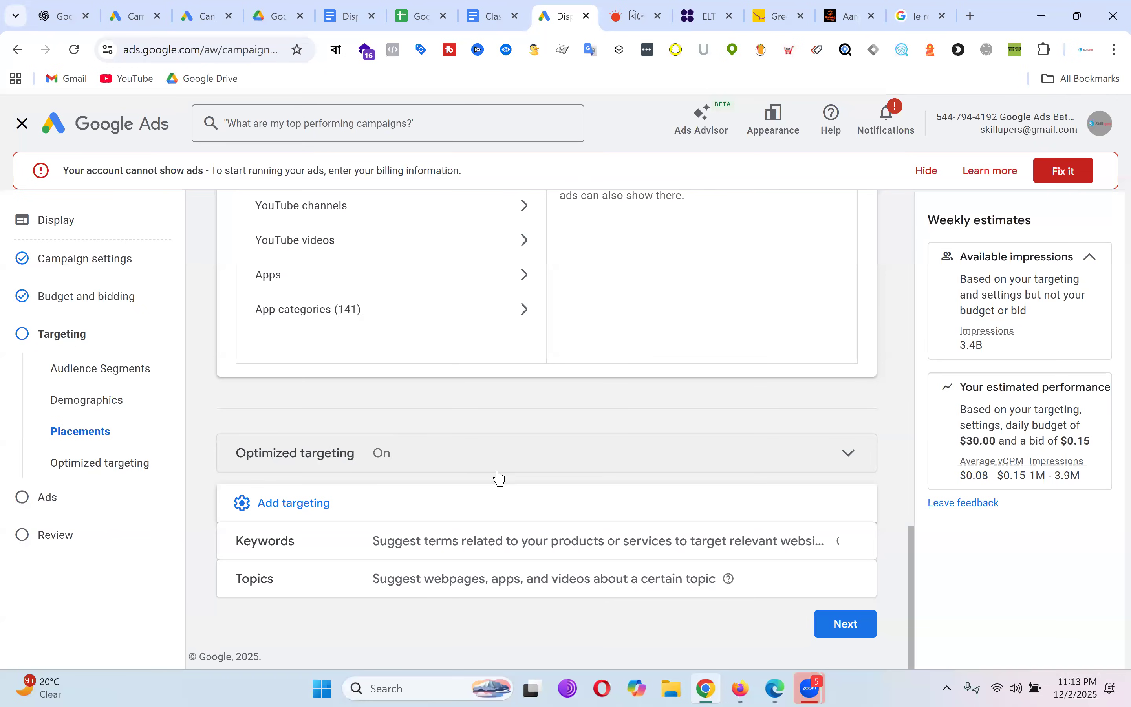
pyautogui.scroll(7, 612, 487)
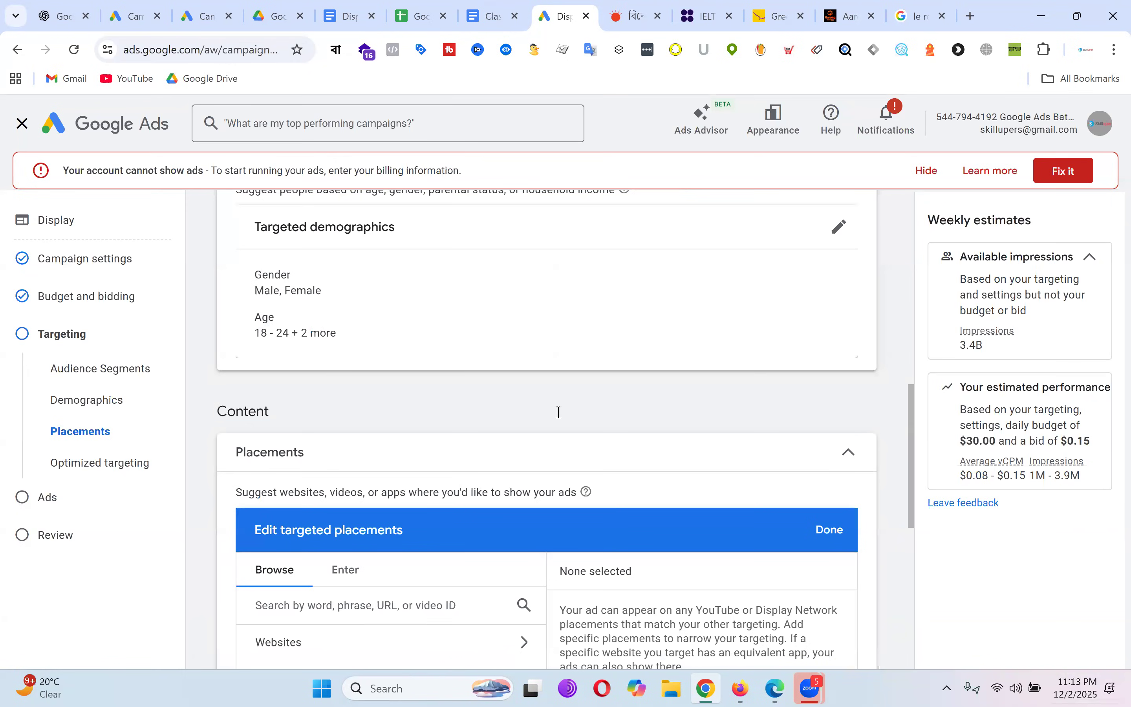
pyautogui.hotkey('ctrl', 'shift', 'Tab')
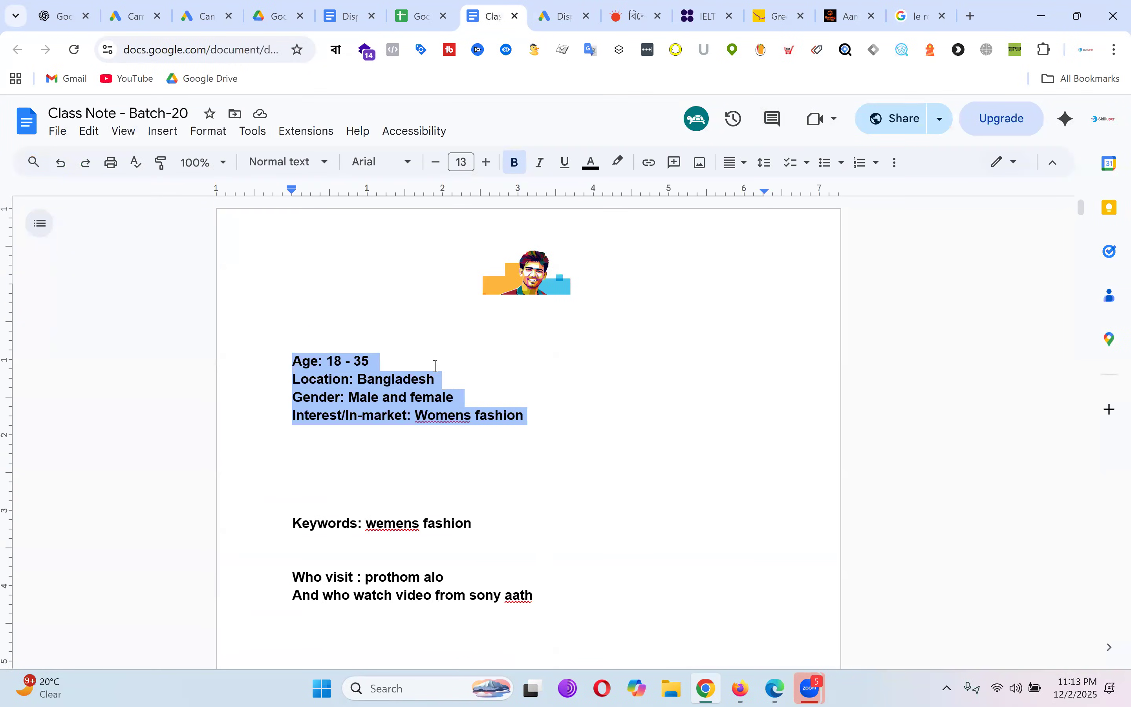
pyautogui.click(463, 367)
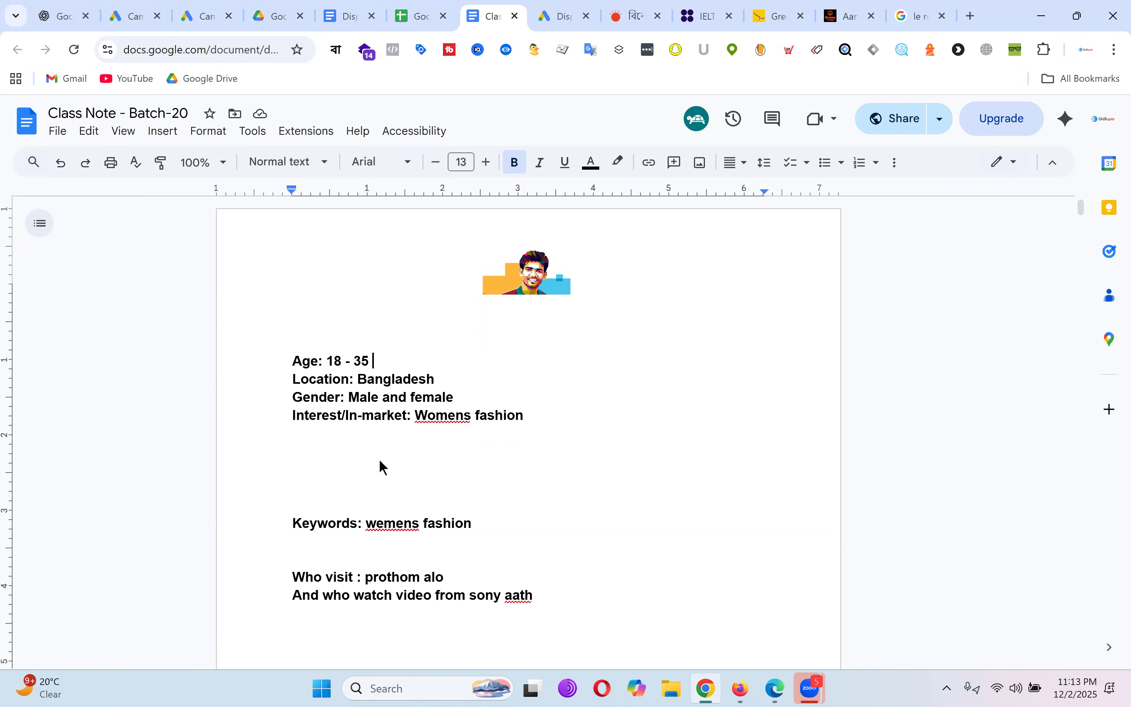
# Step: Check the optimized targeting option in Google Ads, finish the targeting stage and look over the responsive display ad form
pyautogui.hotkey('ctrl', 'Tab')
pyautogui.scroll(-10, 617, 336)
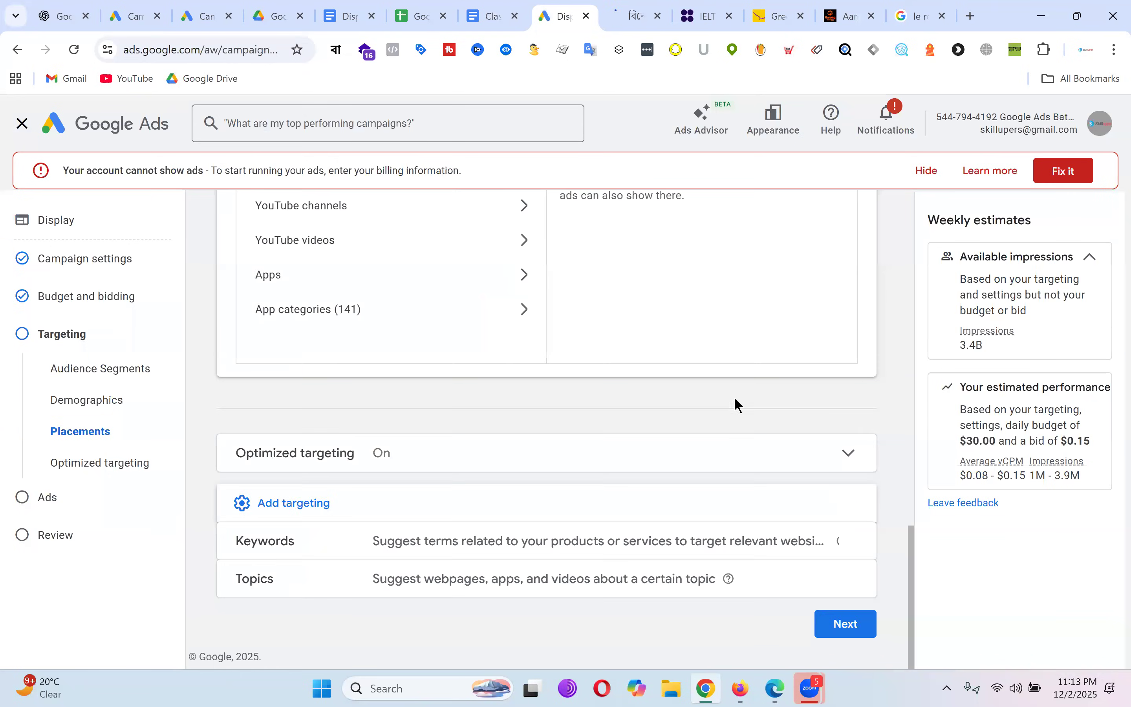
pyautogui.click(849, 453)
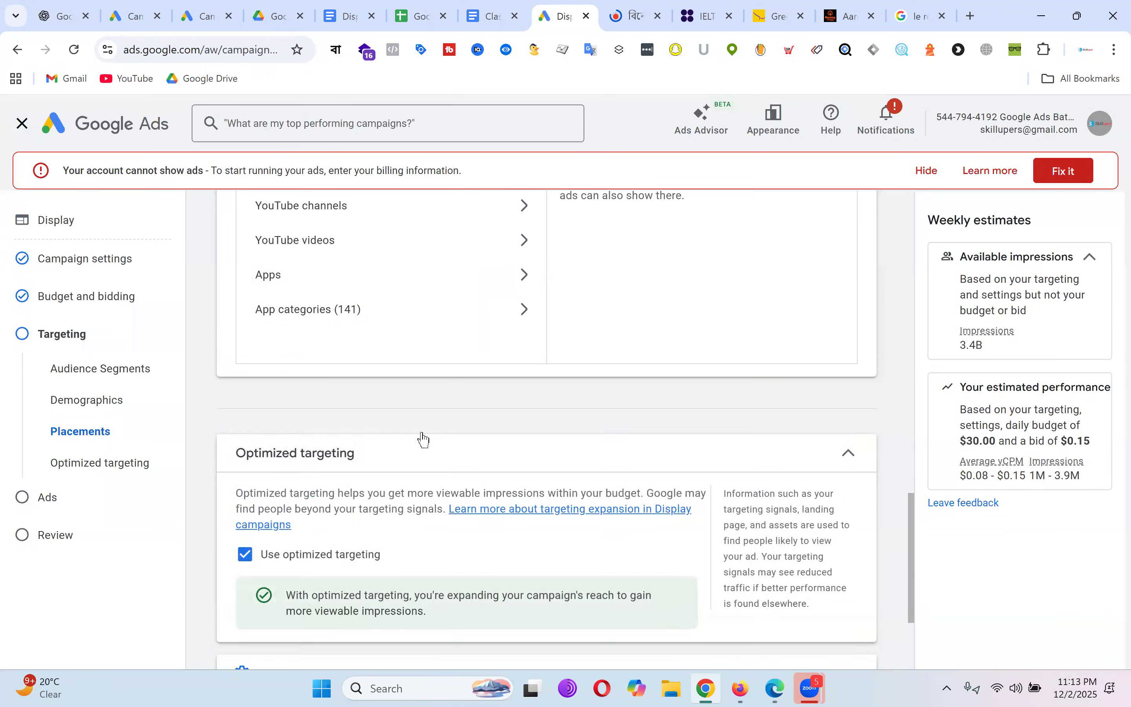
pyautogui.scroll(-3, 518, 327)
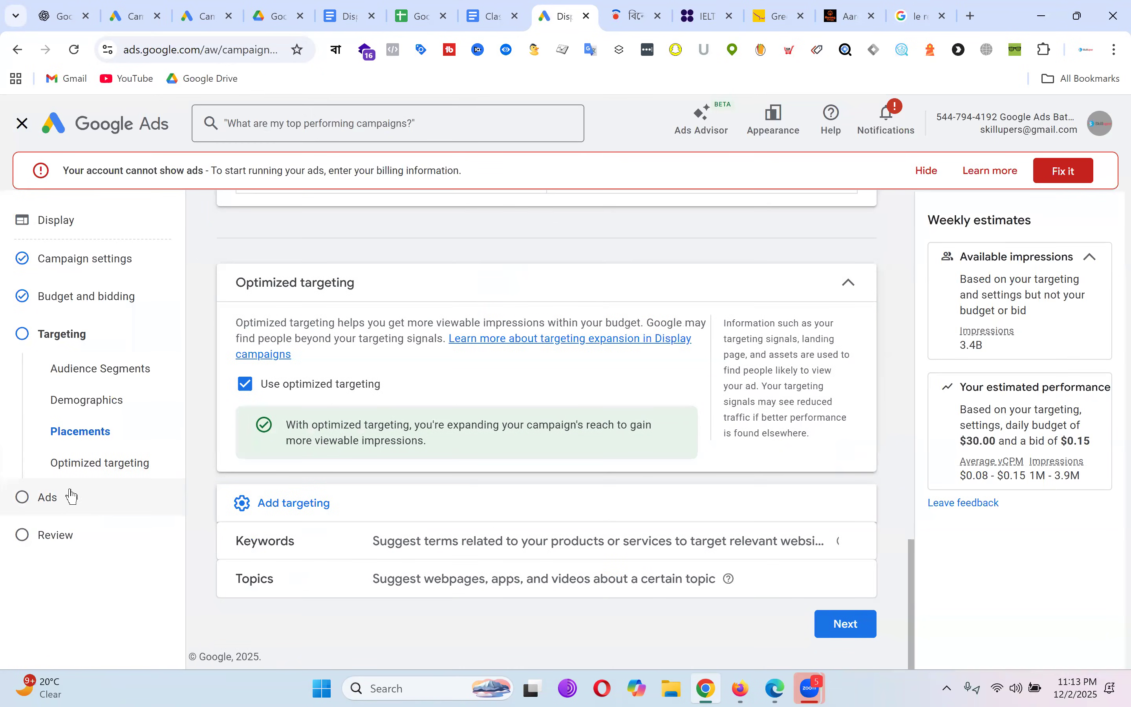
pyautogui.click(864, 624)
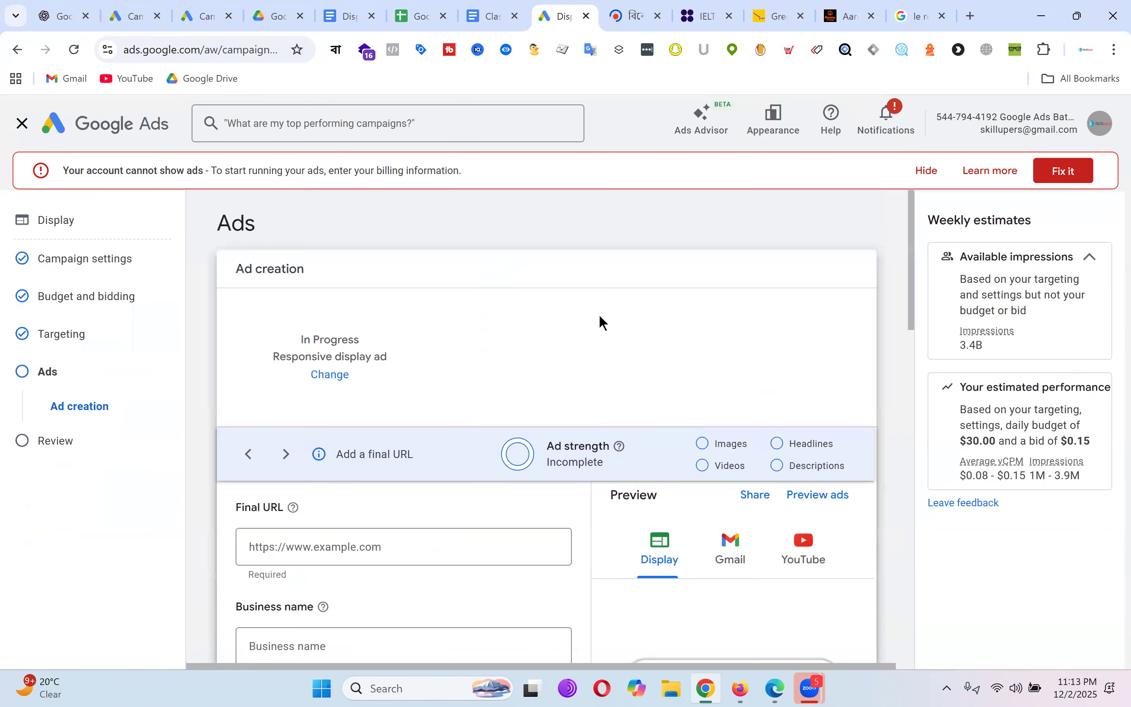
pyautogui.scroll(-4, 593, 303)
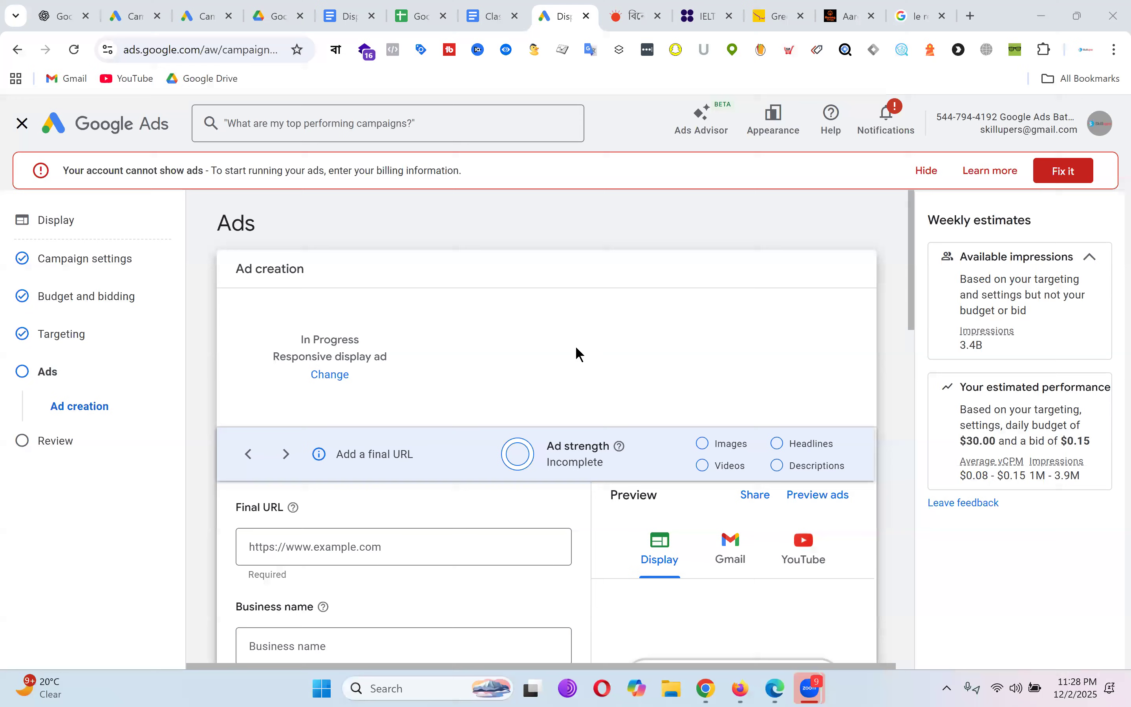
pyautogui.scroll(-5, 601, 275)
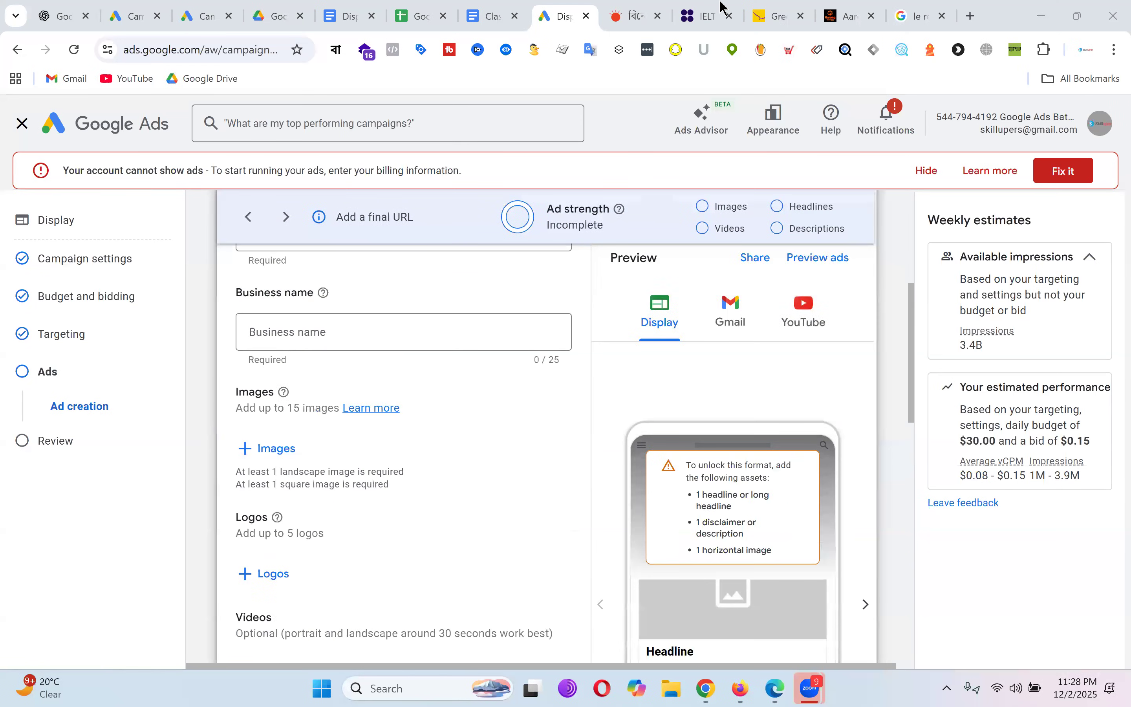
# Step: Switch to the Le Reve website, open its homepage, dismiss the app promotion popup and browse the winter and women's categories
pyautogui.click(785, 14)
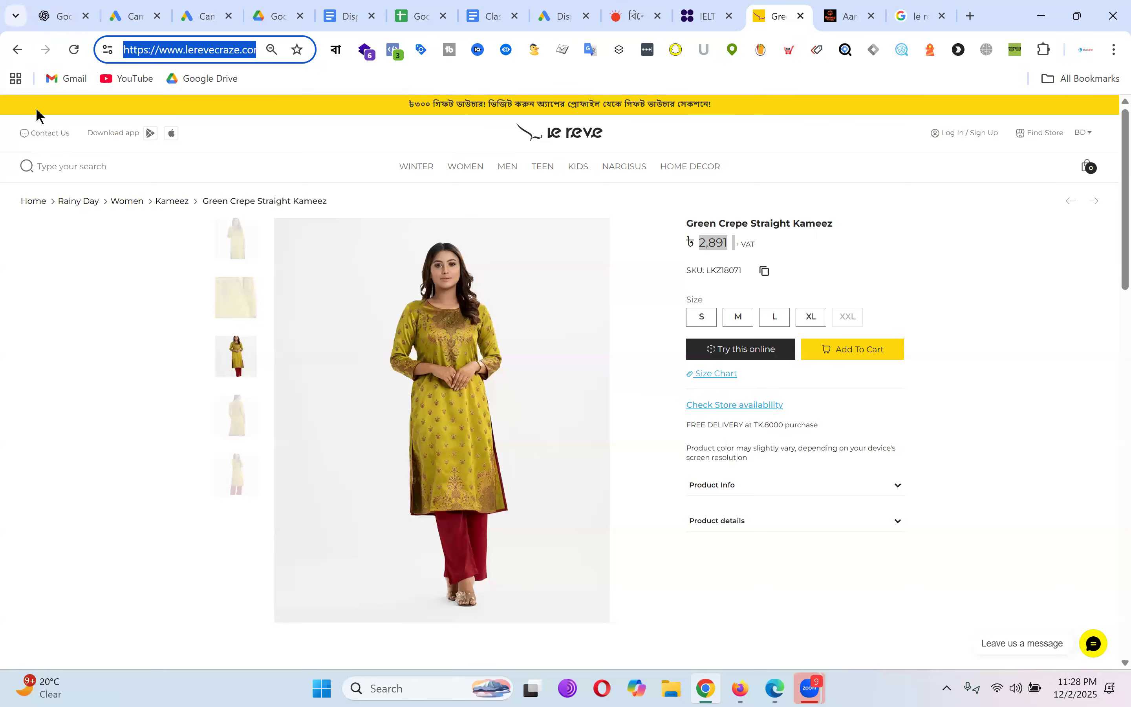
pyautogui.click(554, 132)
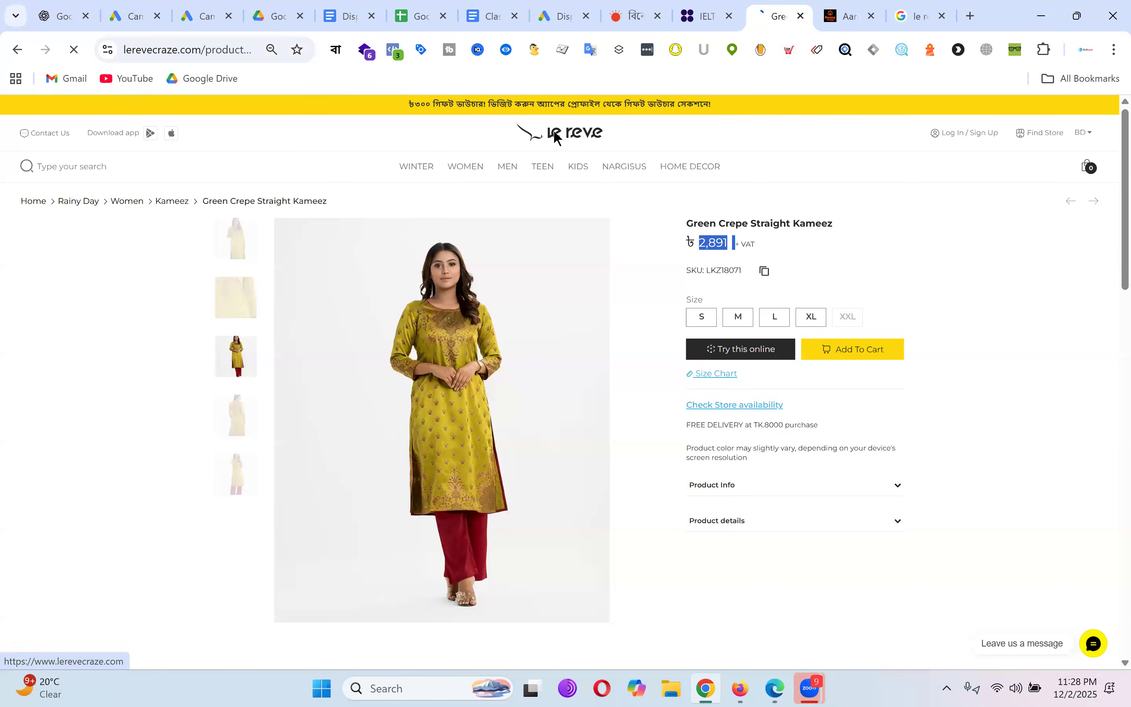
pyautogui.moveTo(425, 168)
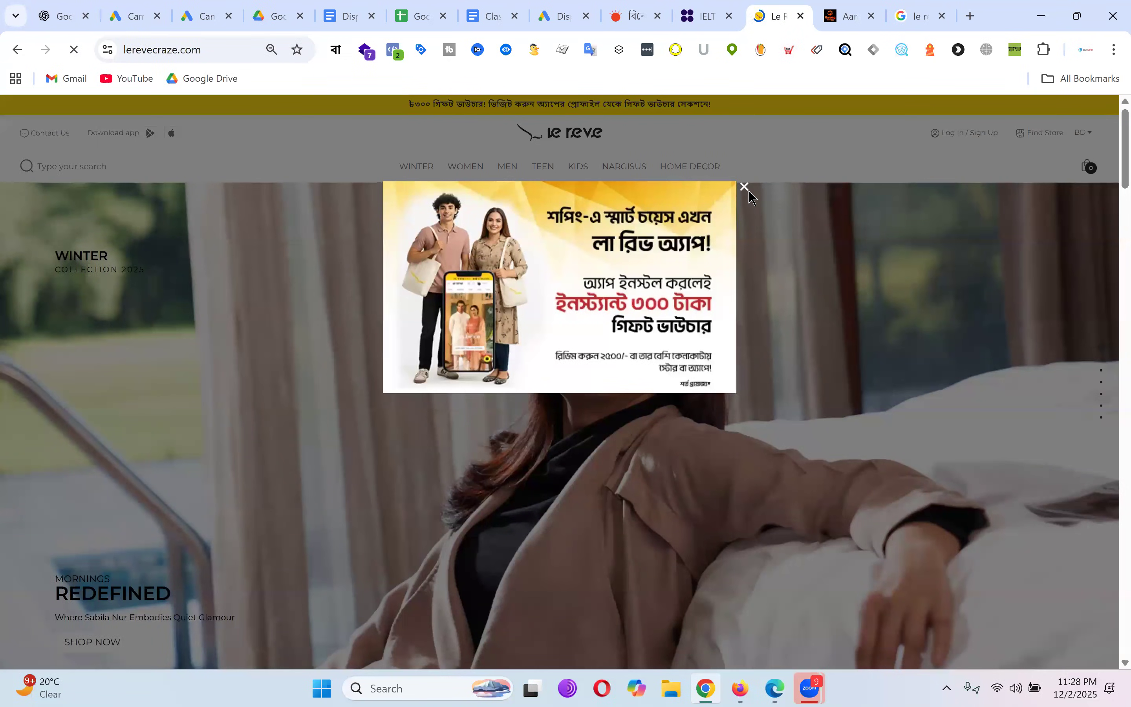
pyautogui.click(745, 187)
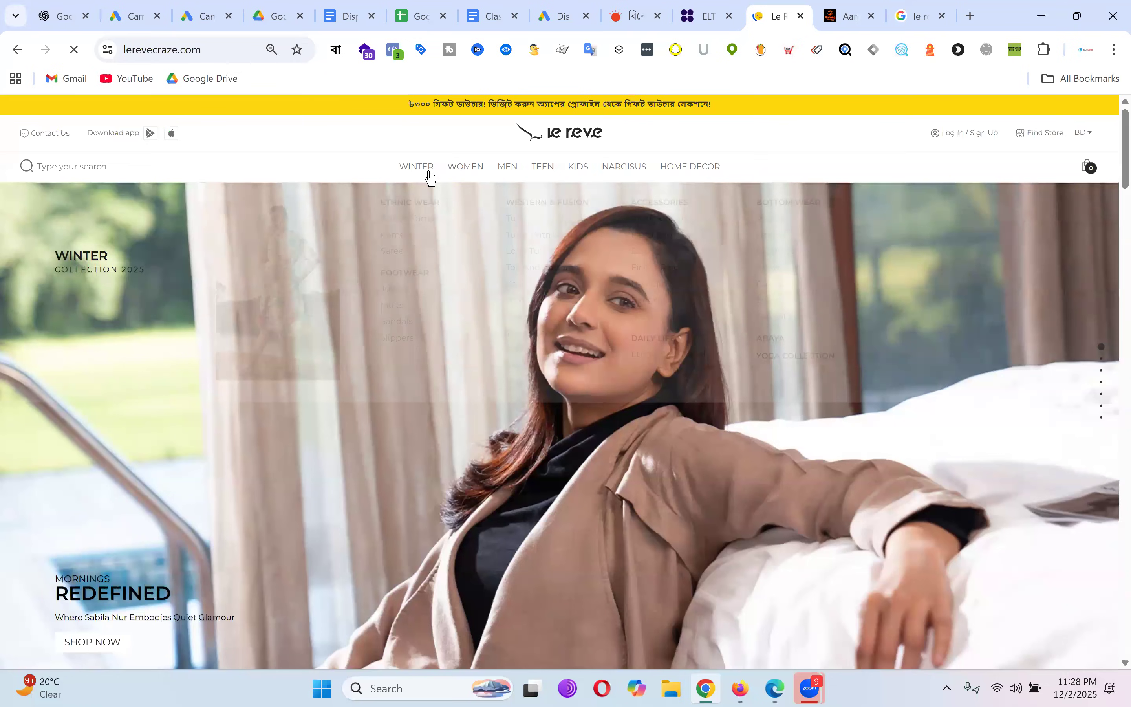
pyautogui.moveTo(426, 174)
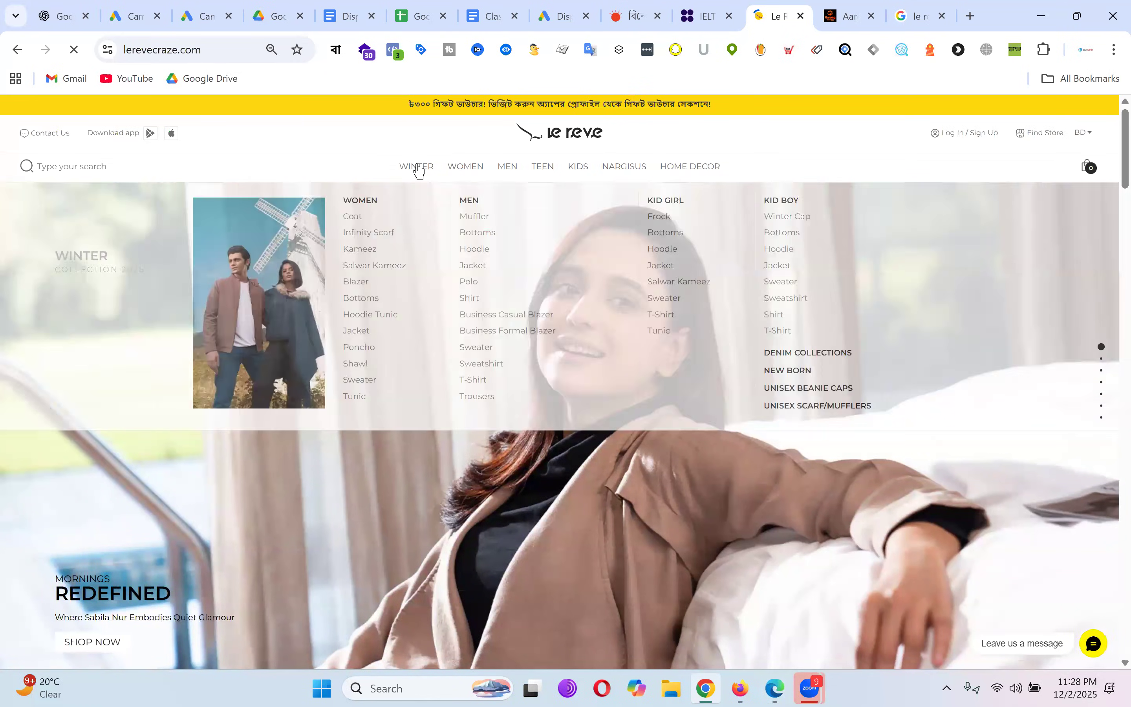
pyautogui.moveTo(463, 168)
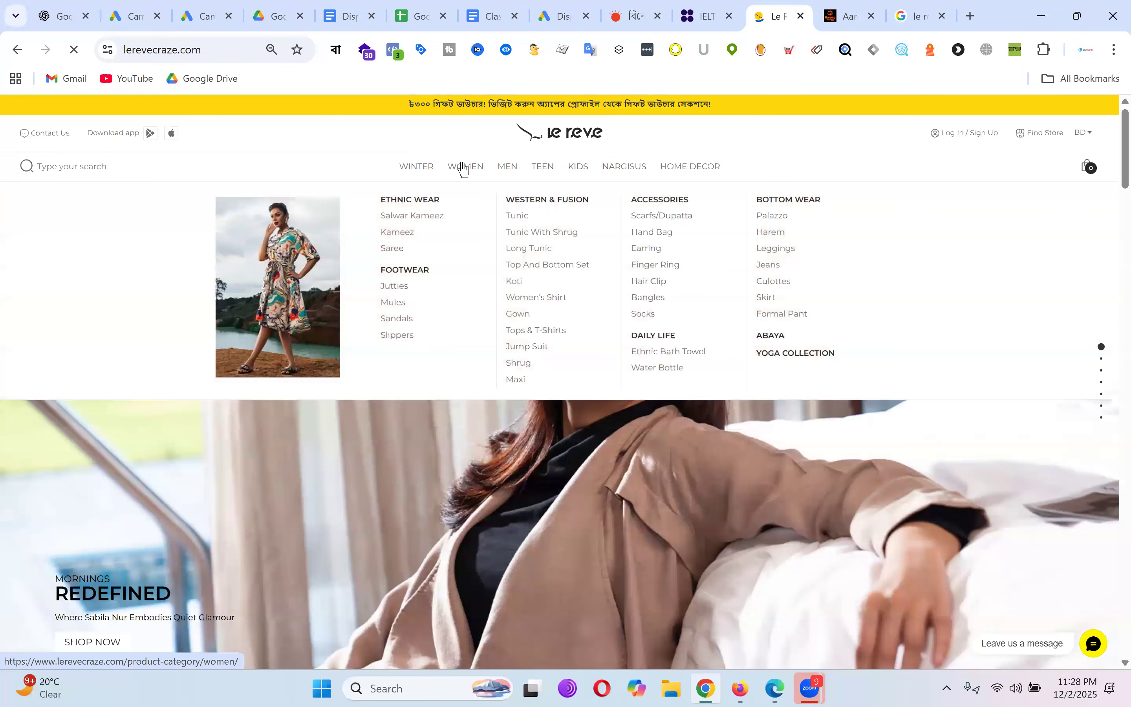
# Step: Open the women's Salwar Kameez category page on the Le Reve site, copy its address, and return to the Google Ads tab
pyautogui.click(427, 218)
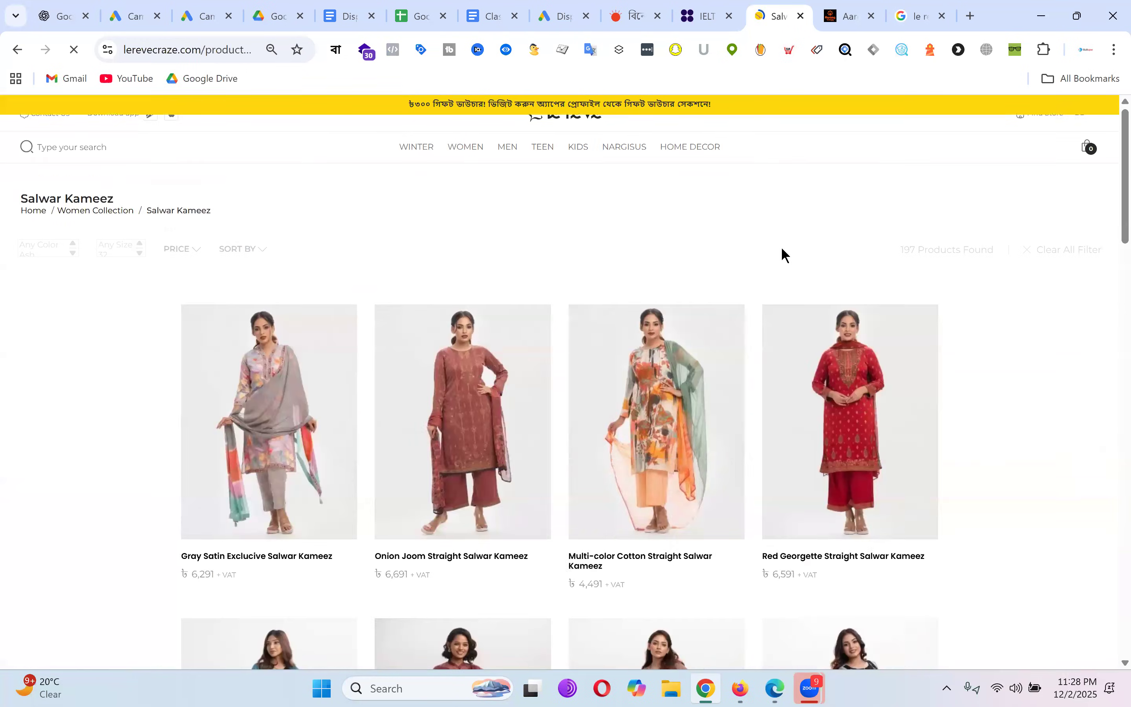
pyautogui.click(225, 50)
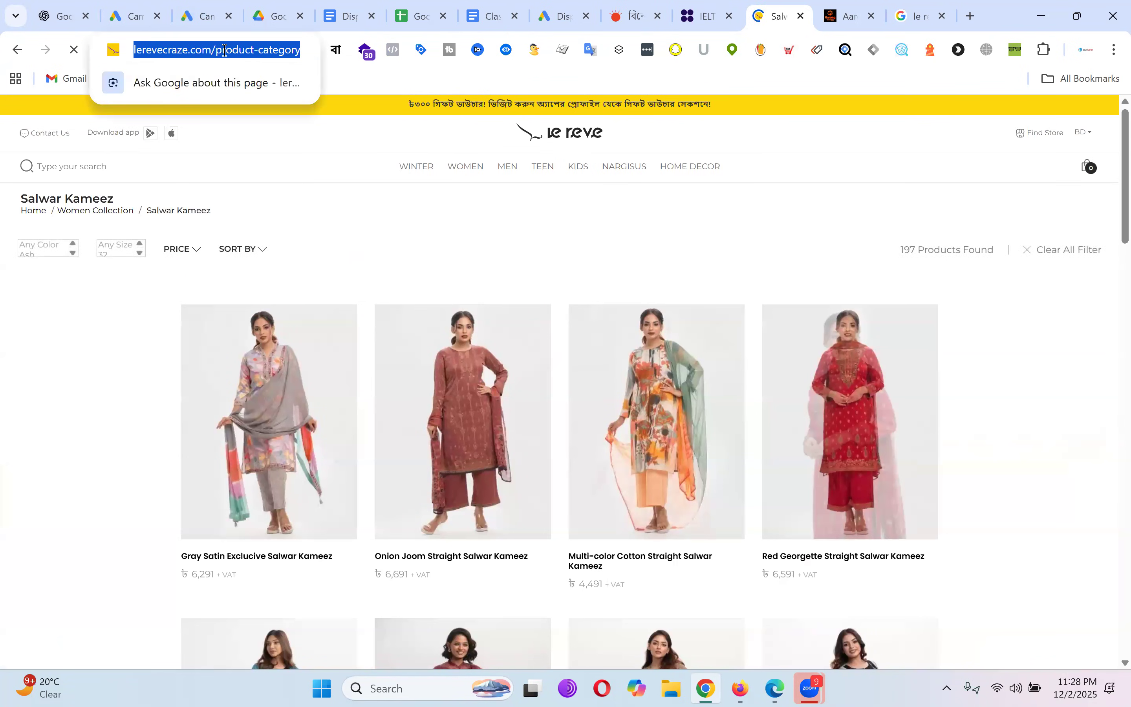
pyautogui.click(560, 7)
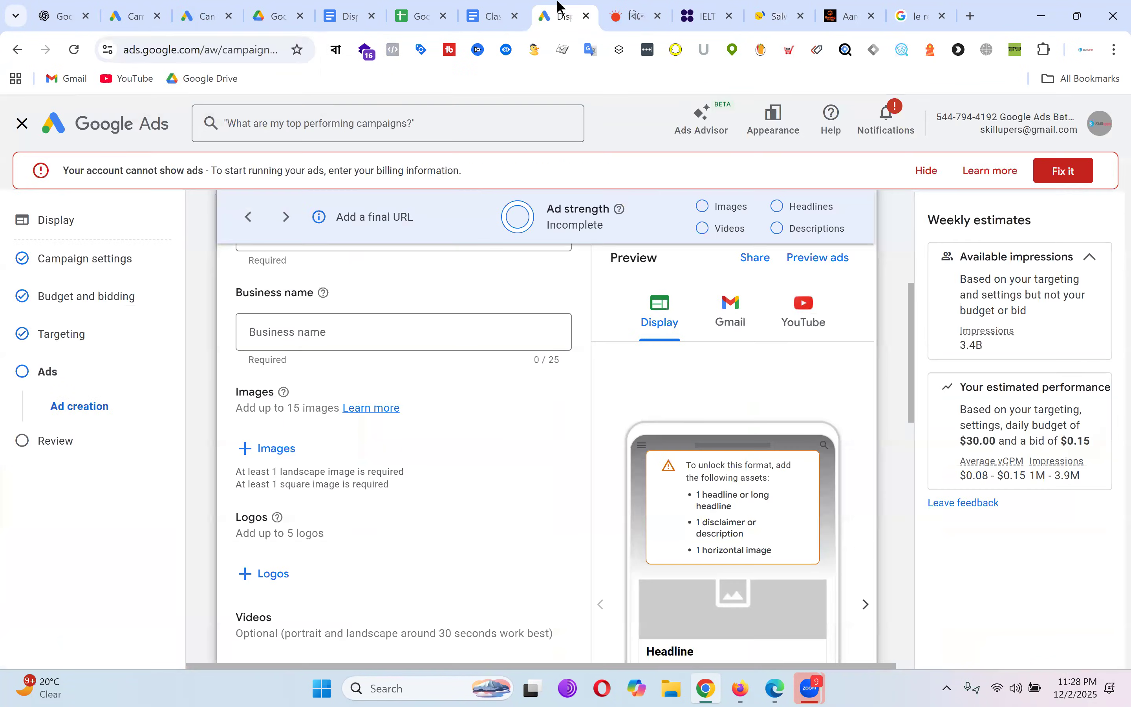
pyautogui.scroll(5, 462, 344)
pyautogui.click(396, 538)
pyautogui.write('https://lerevecraze.com/product-category/women/salwar-kameez-dupatta/')
pyautogui.scroll(-4, 606, 295)
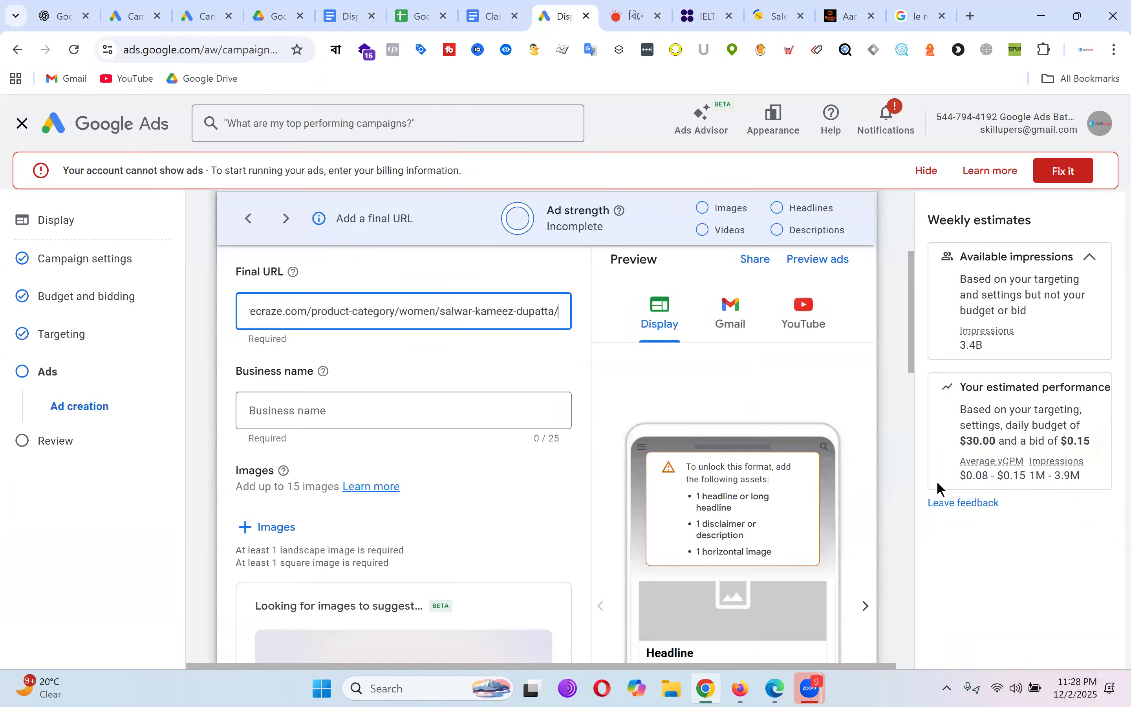
pyautogui.click(332, 411)
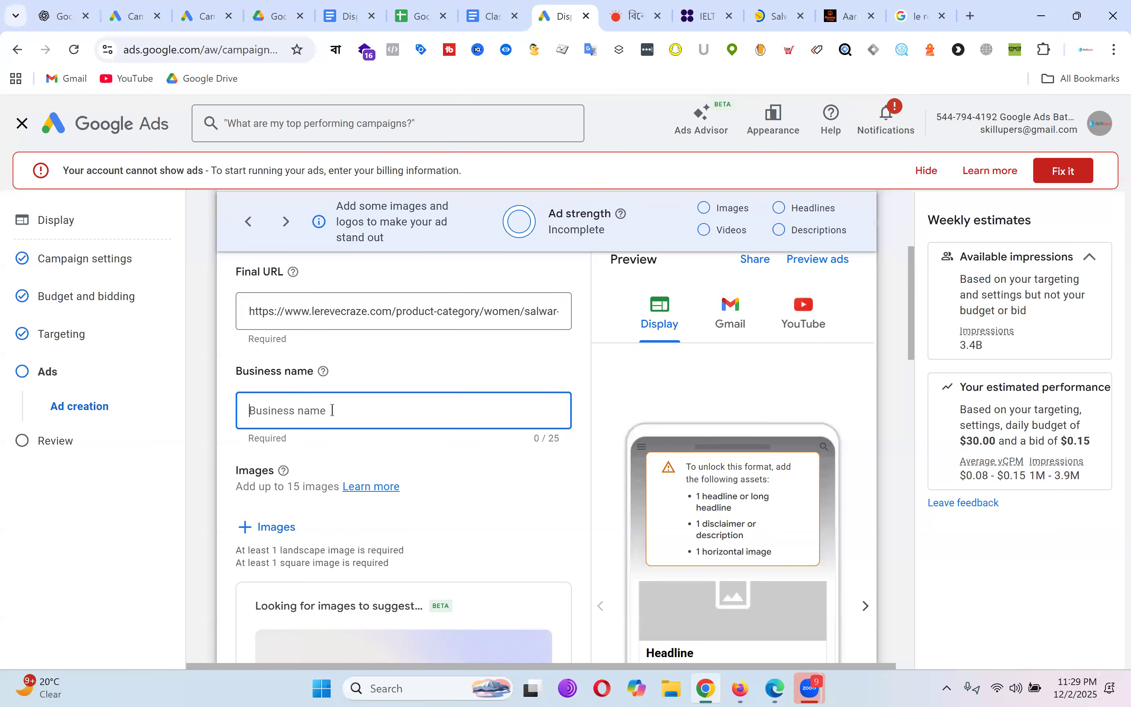
pyautogui.write('Le Reve')
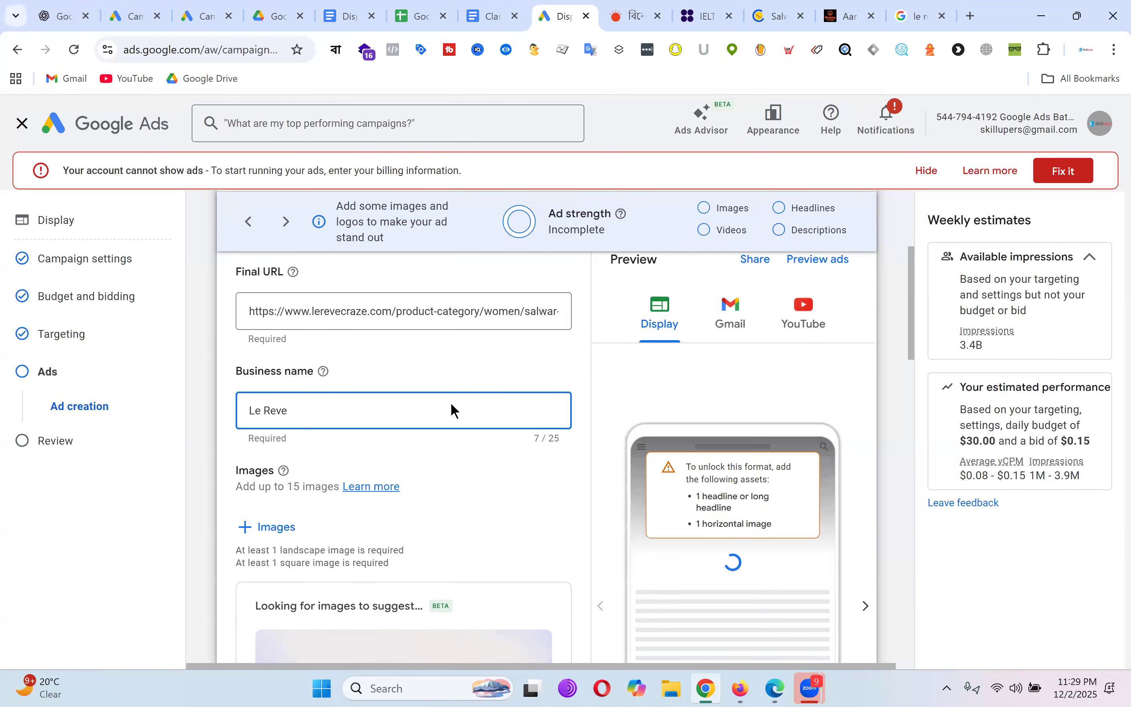
# Step: Start adding ad images, check the products on the Le Reve page, and browse the images scanned from the website
pyautogui.scroll(-3, 456, 403)
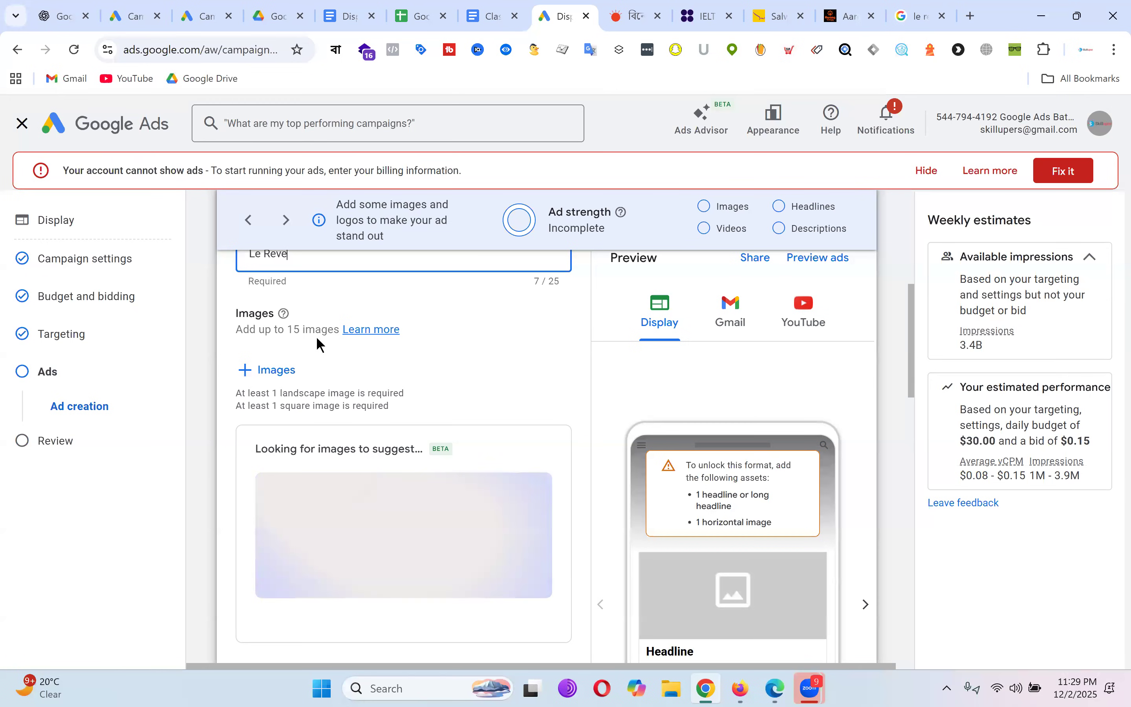
pyautogui.click(280, 370)
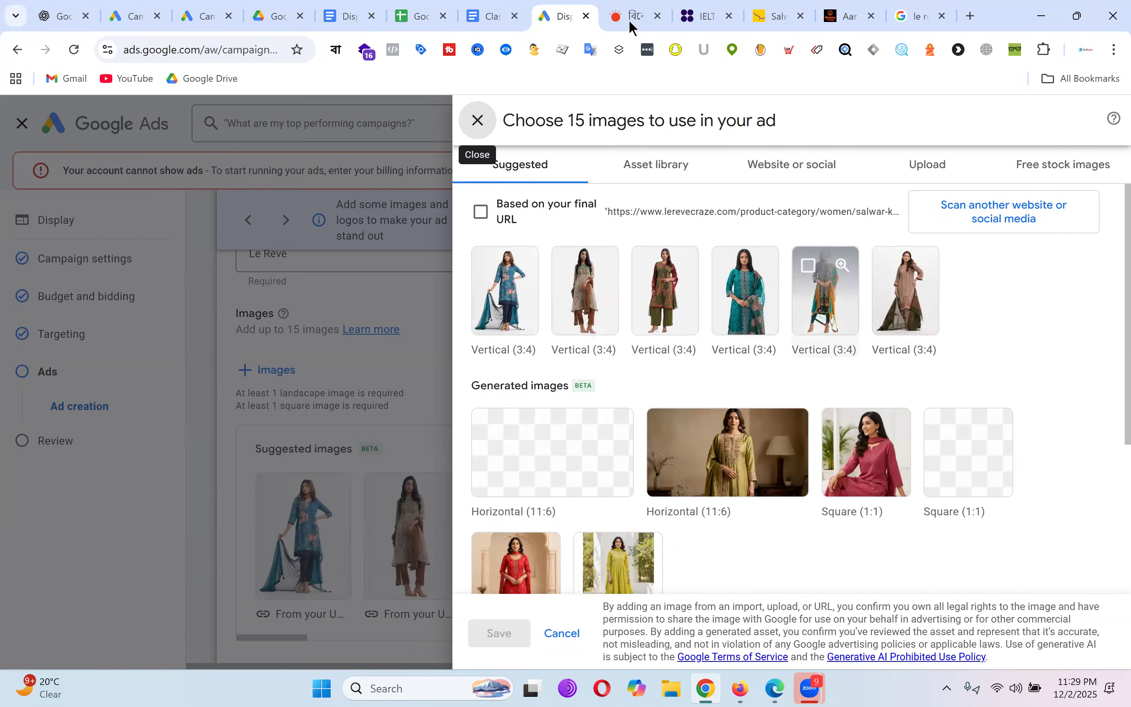
pyautogui.click(794, 14)
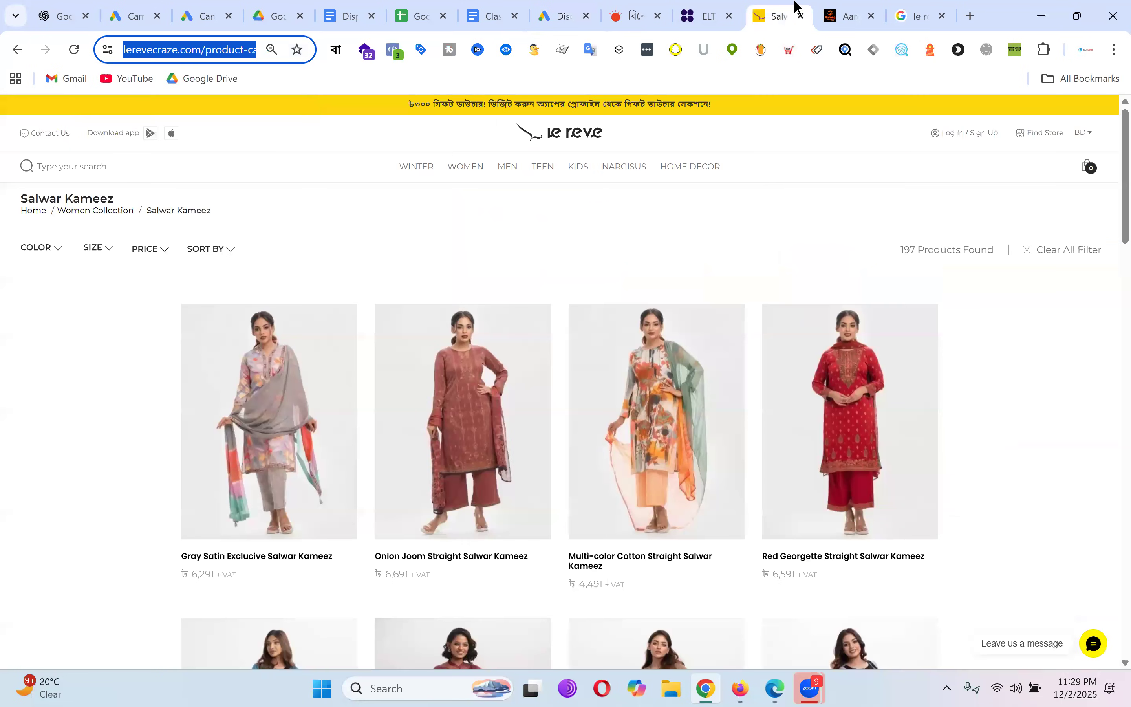
pyautogui.scroll(-20, 785, 486)
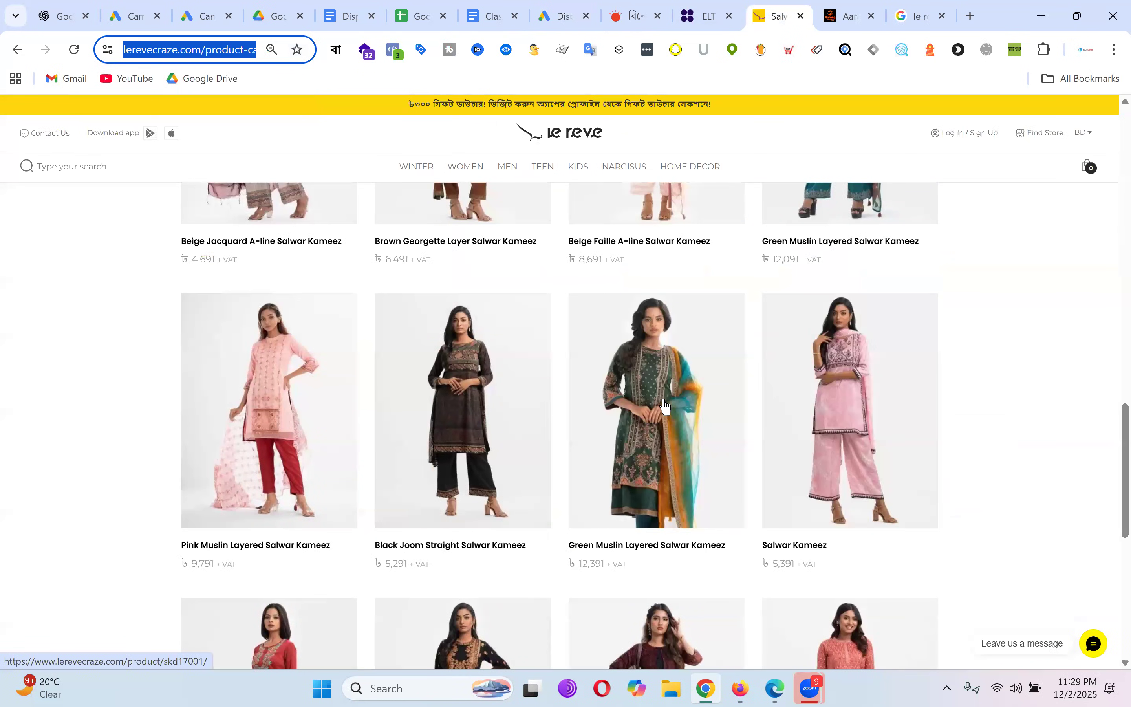
pyautogui.click(559, 15)
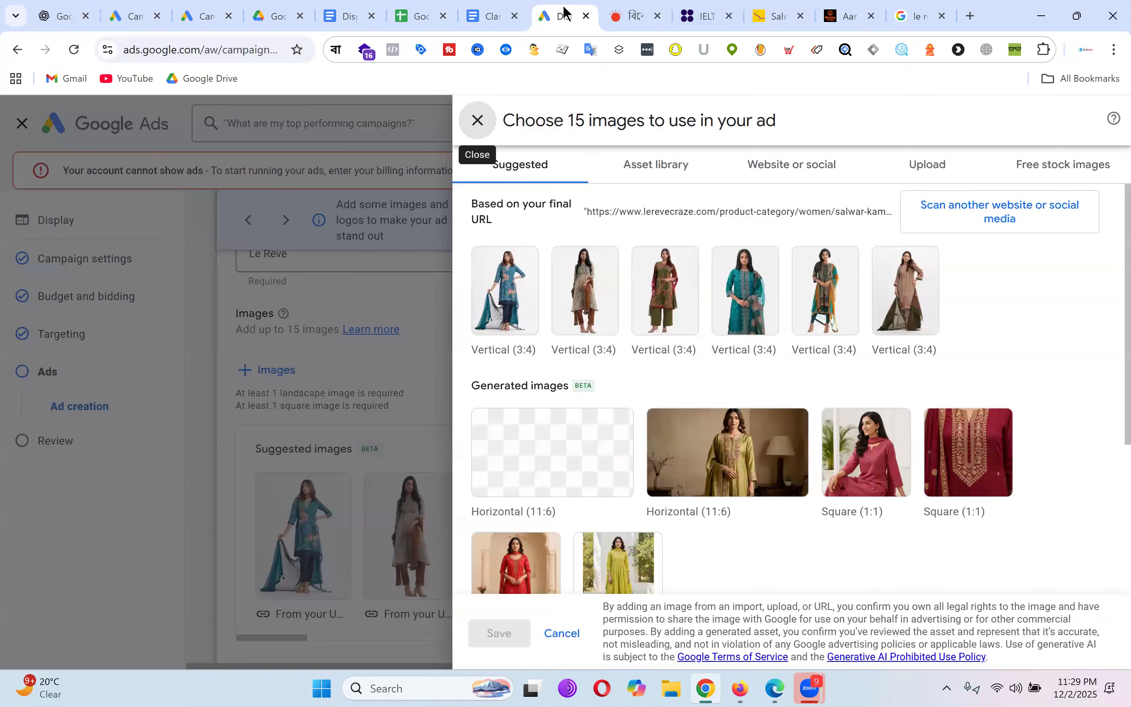
pyautogui.click(808, 172)
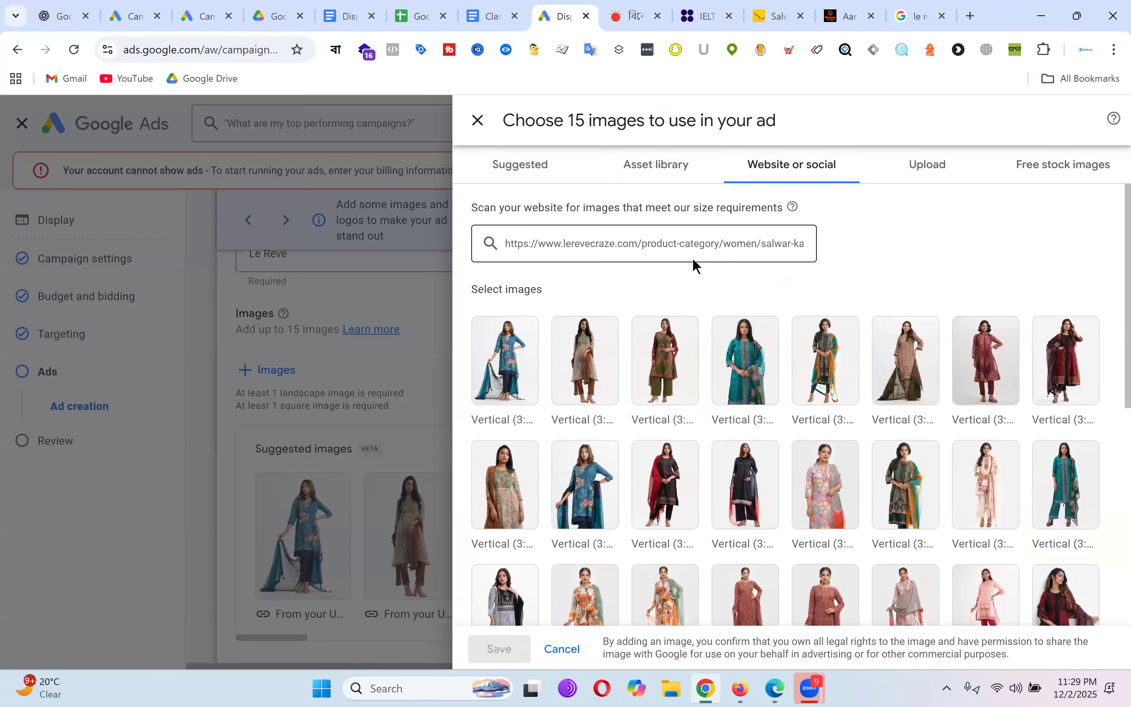
pyautogui.scroll(-5, 850, 361)
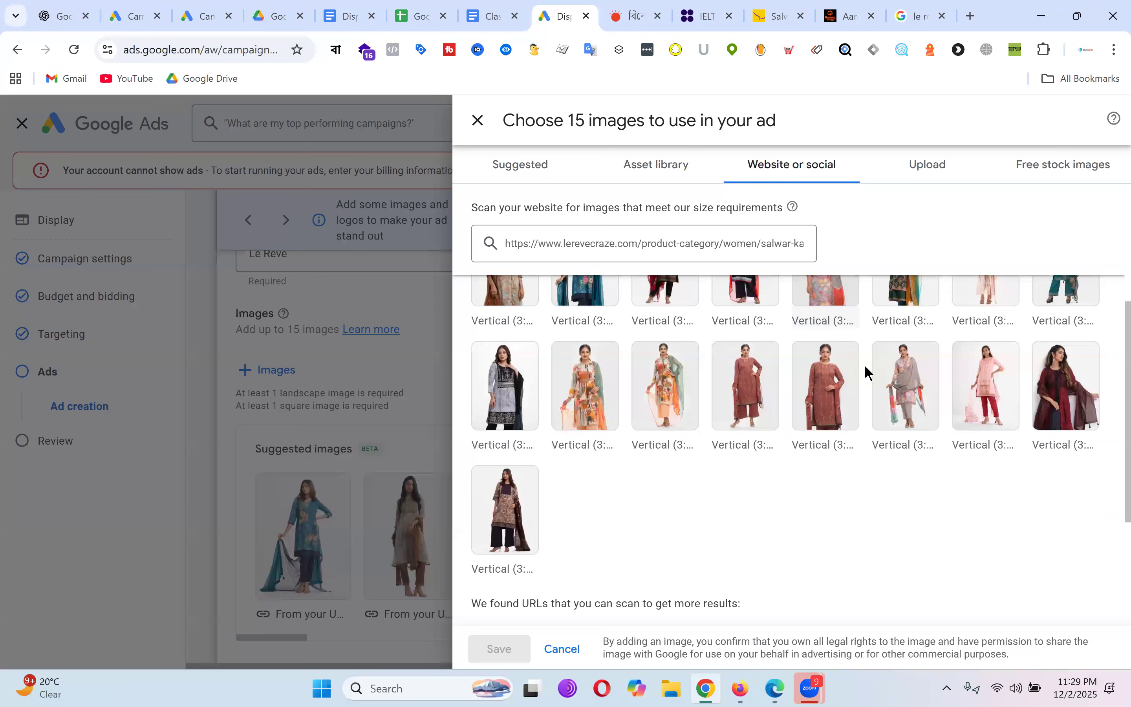
pyautogui.scroll(6, 1004, 445)
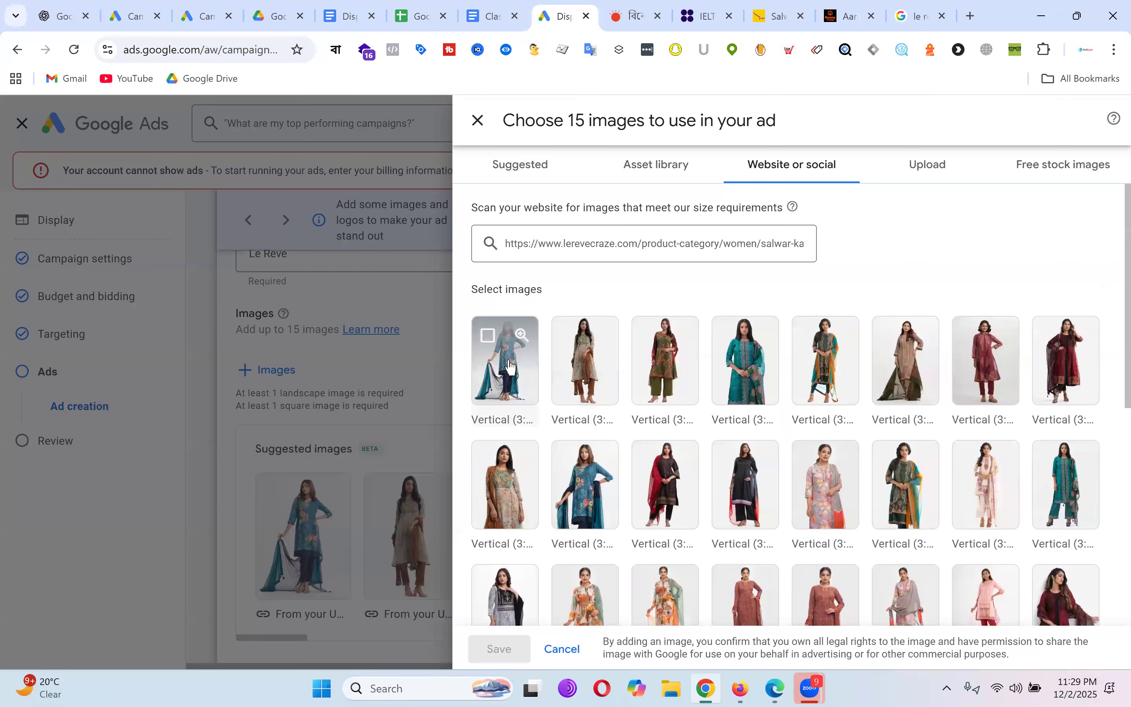
# Step: Select all eight images in the first row of the website scan for the ad
pyautogui.click(489, 338)
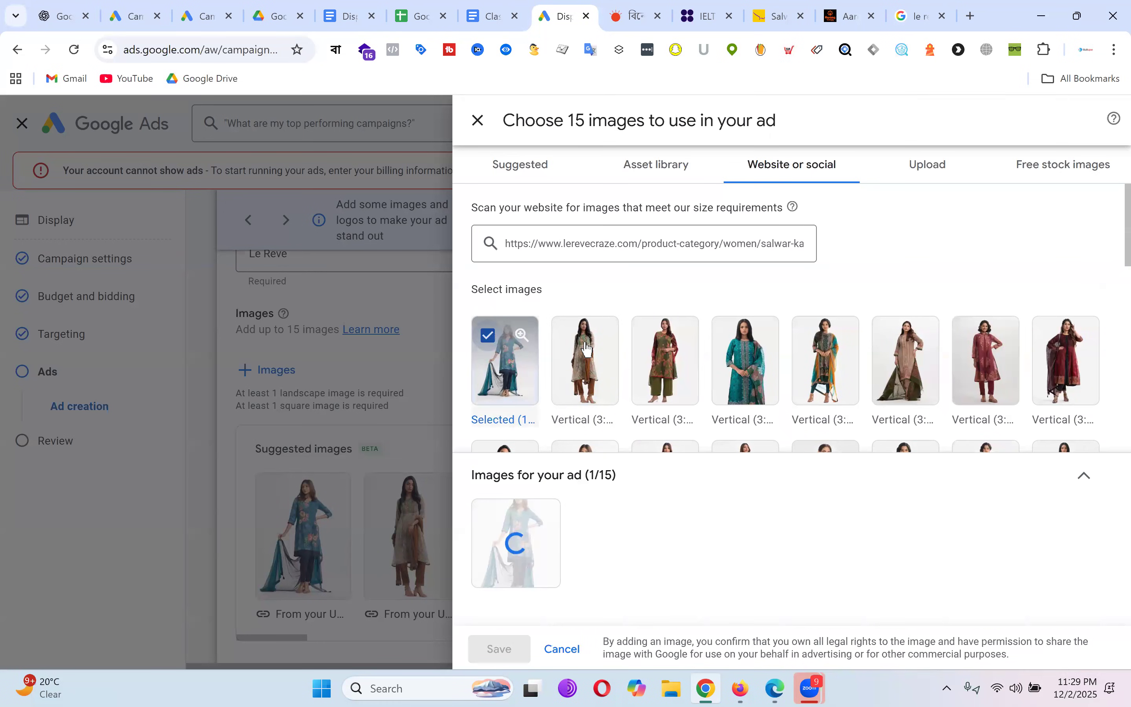
pyautogui.click(571, 344)
pyautogui.click(654, 349)
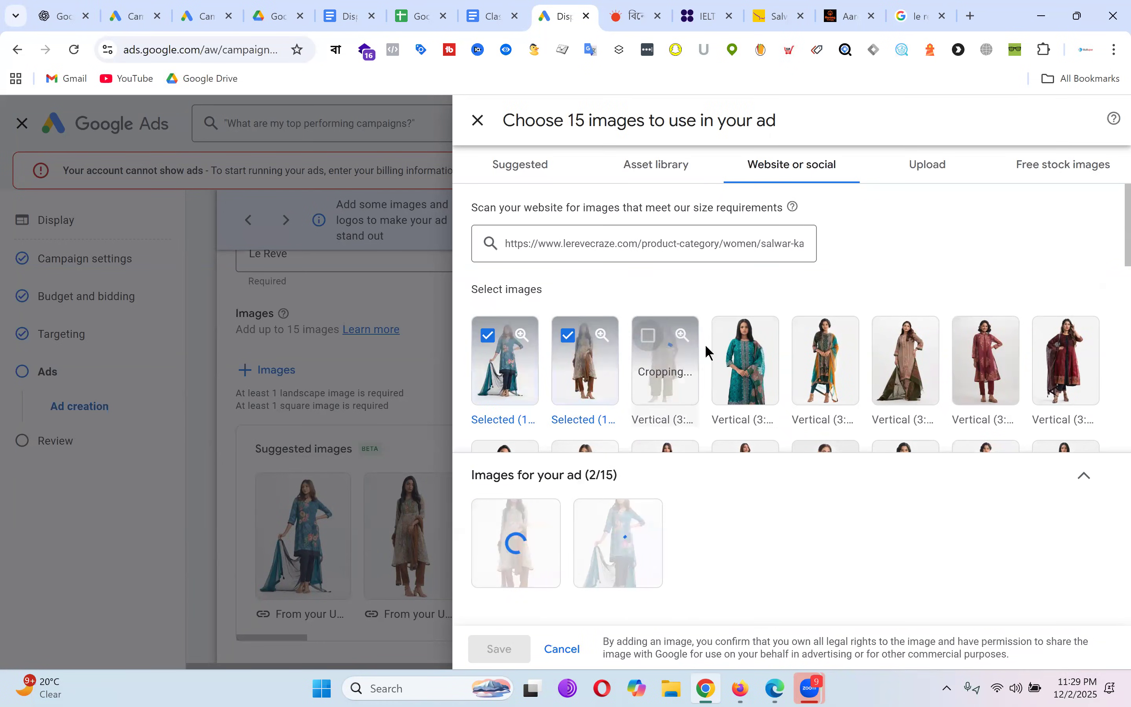
pyautogui.click(738, 346)
pyautogui.click(807, 349)
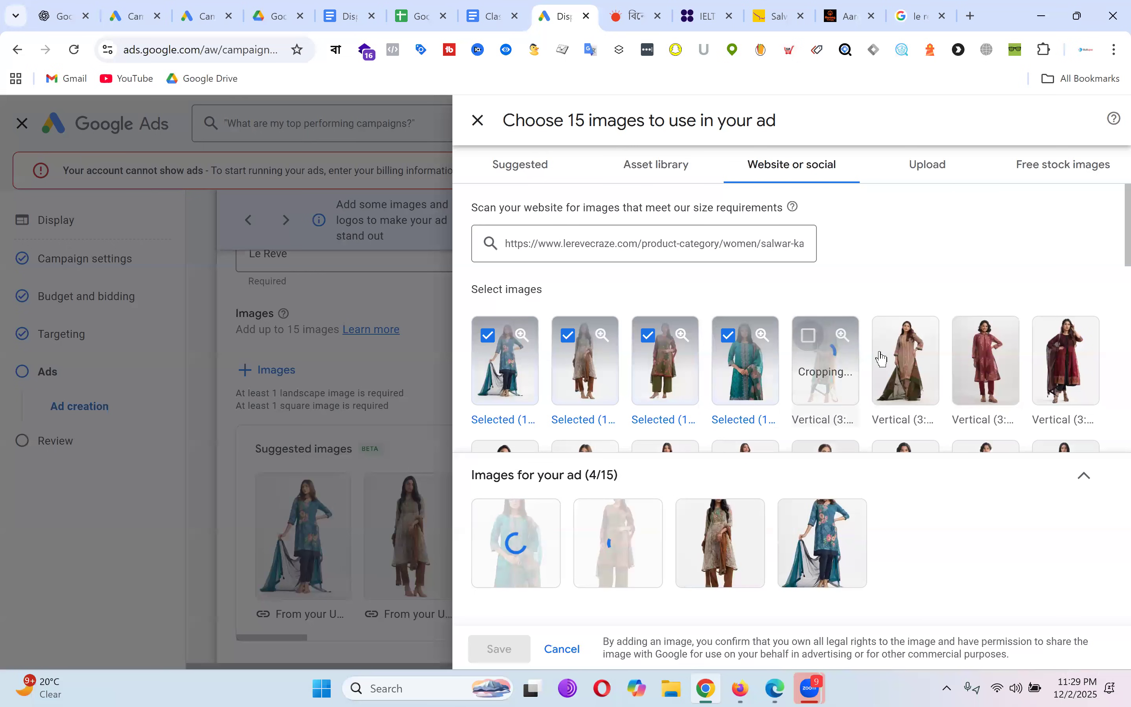
pyautogui.click(890, 344)
pyautogui.click(975, 343)
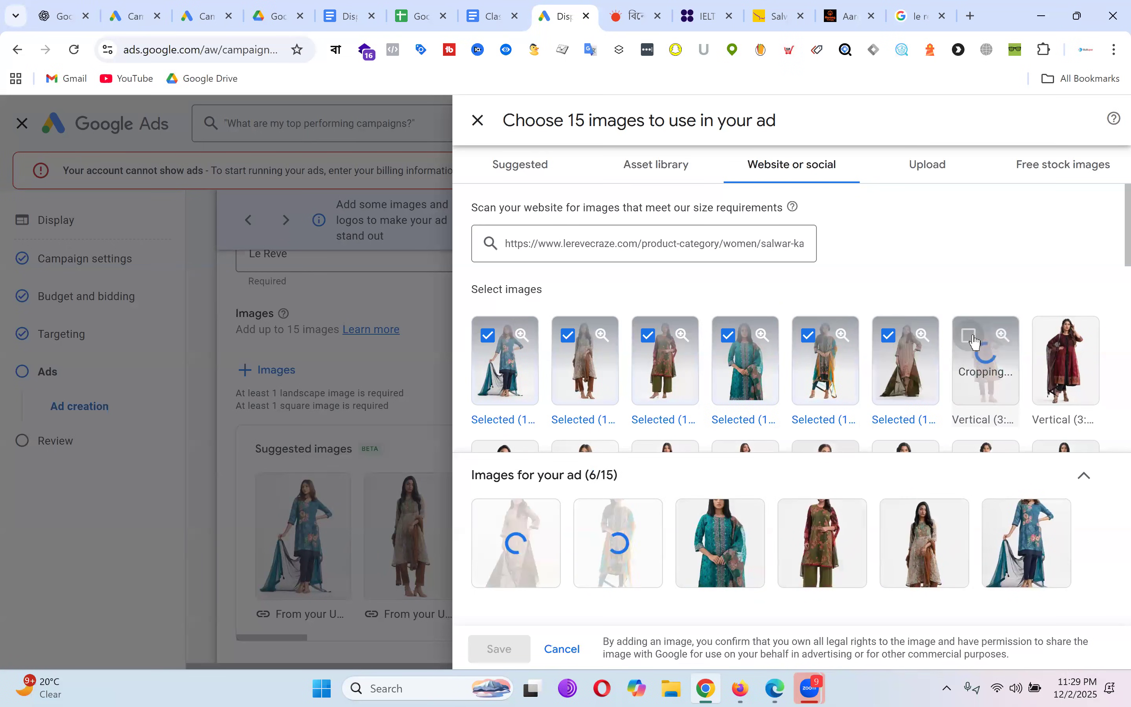
pyautogui.click(1053, 348)
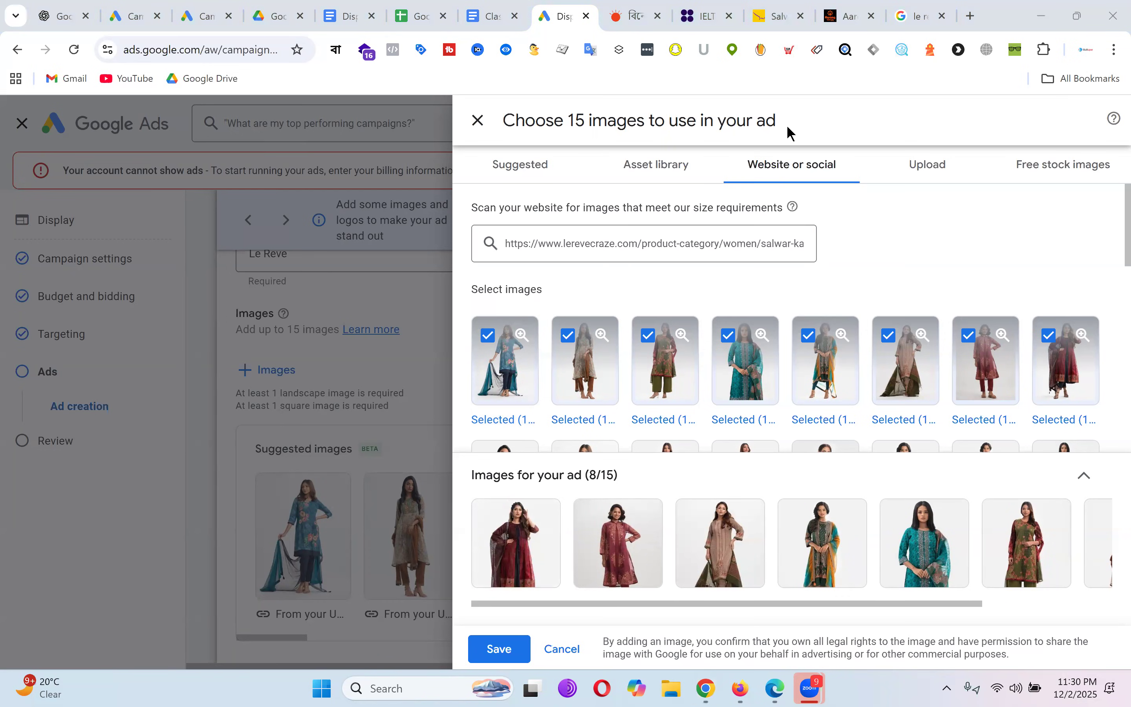
# Step: Add the full-length orange floral and full-length rust-red salwar kameez images from the third row, and save the image selection
pyautogui.scroll(-1, 1007, 311)
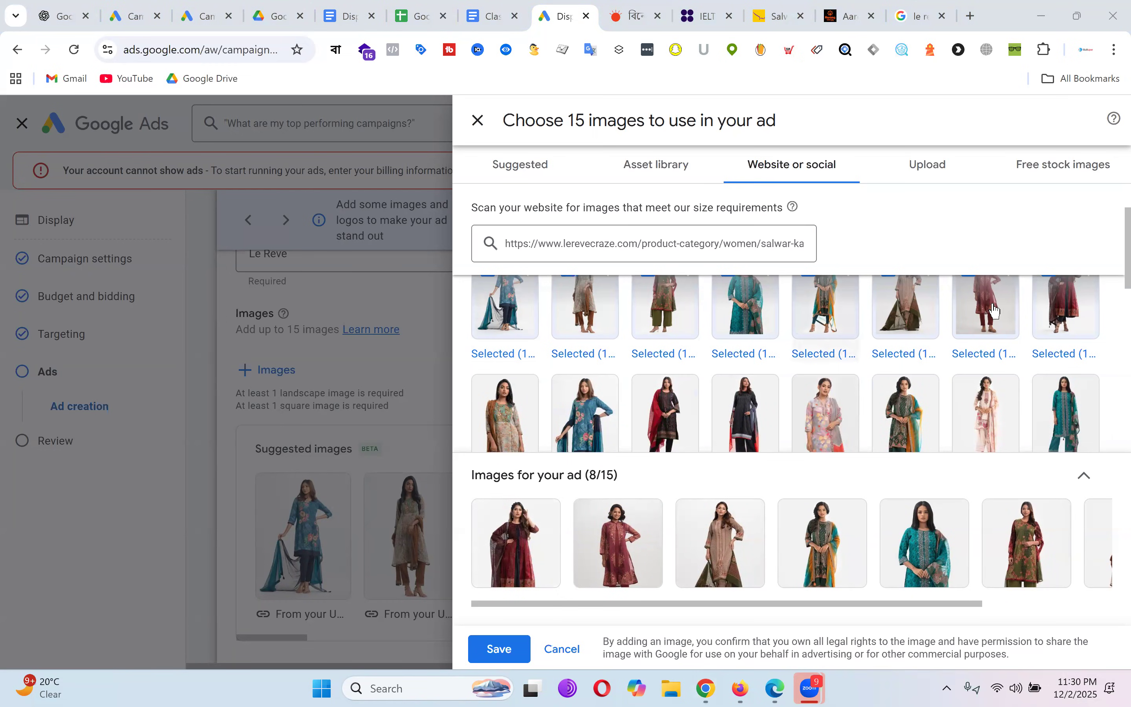
pyautogui.scroll(1, 997, 308)
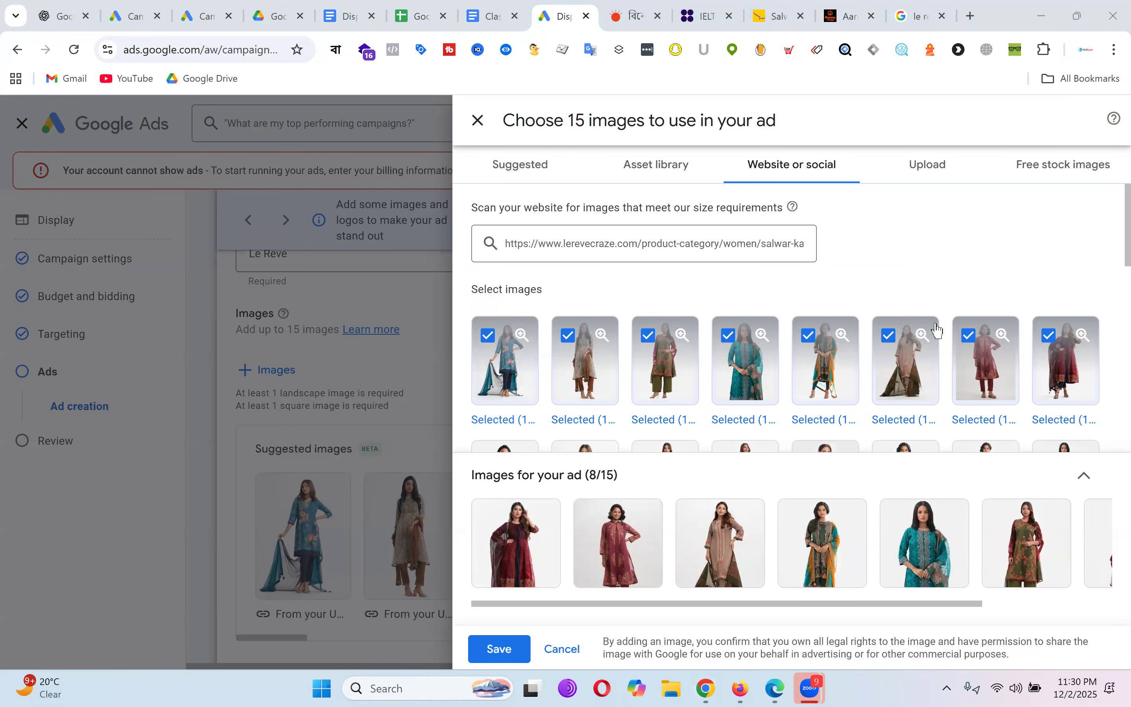
pyautogui.scroll(-2, 795, 377)
pyautogui.scroll(-2, 802, 378)
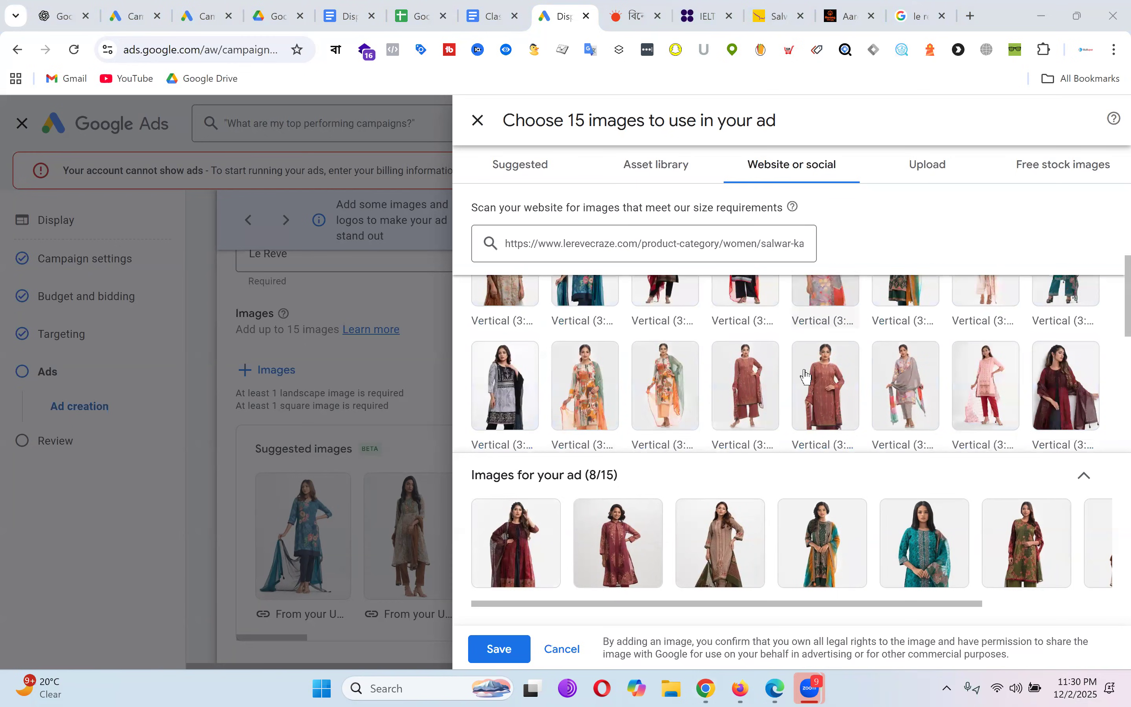
pyautogui.click(661, 398)
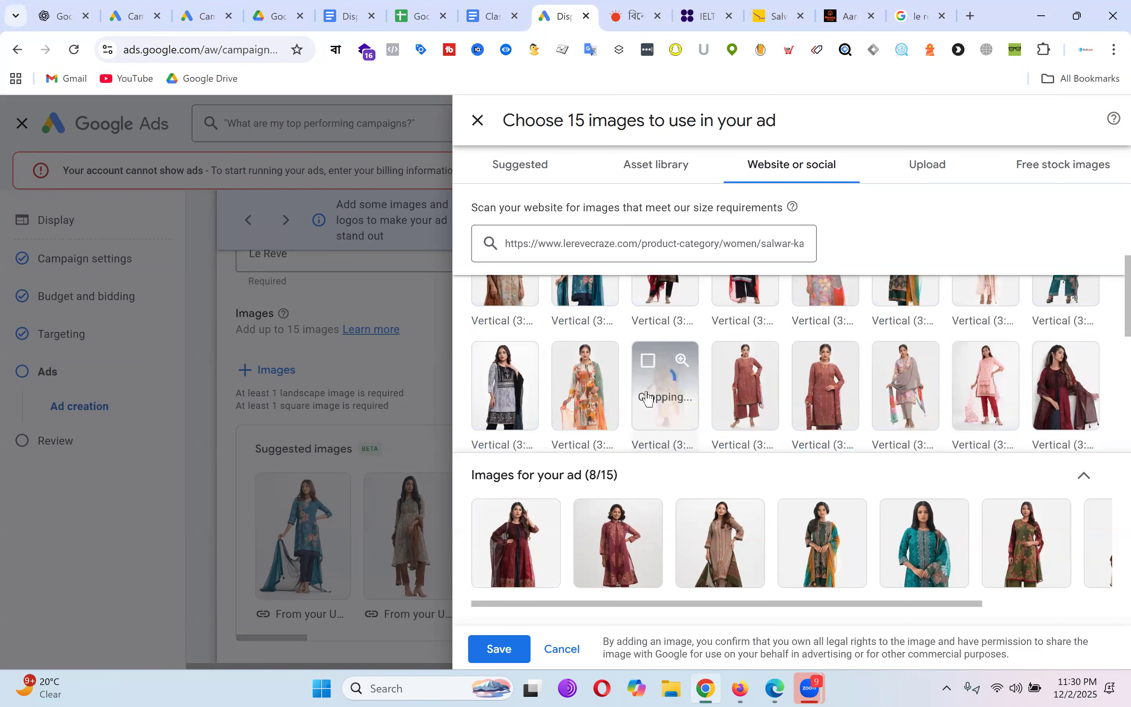
pyautogui.click(751, 392)
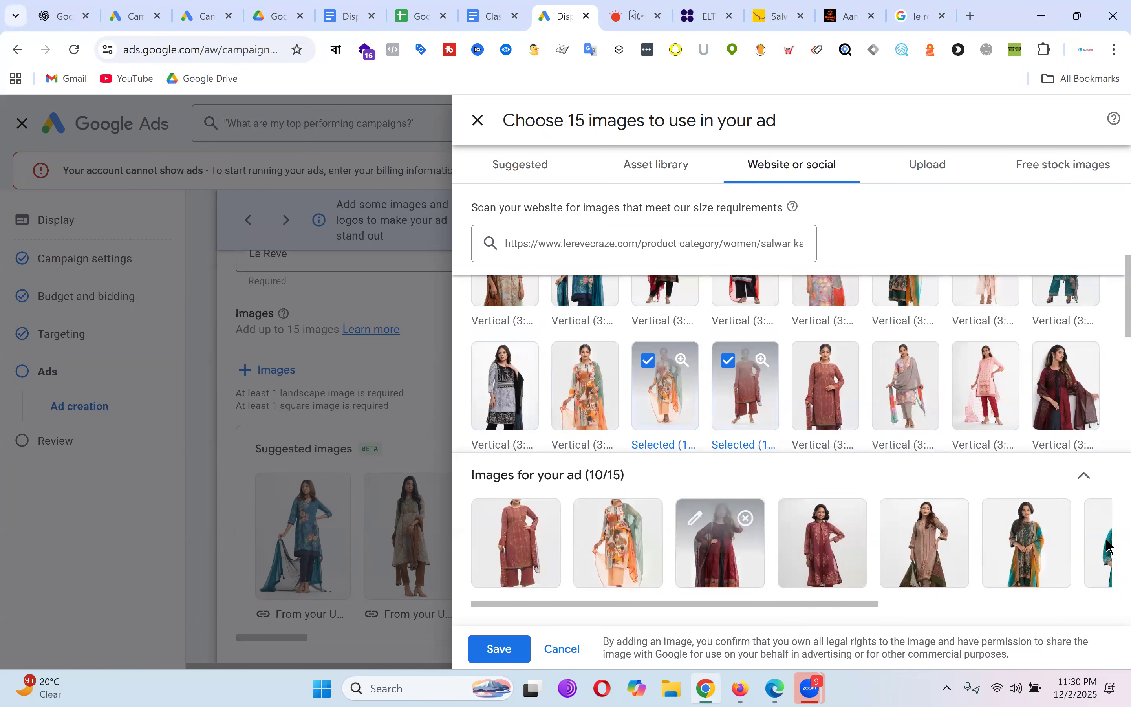
pyautogui.moveTo(803, 519)
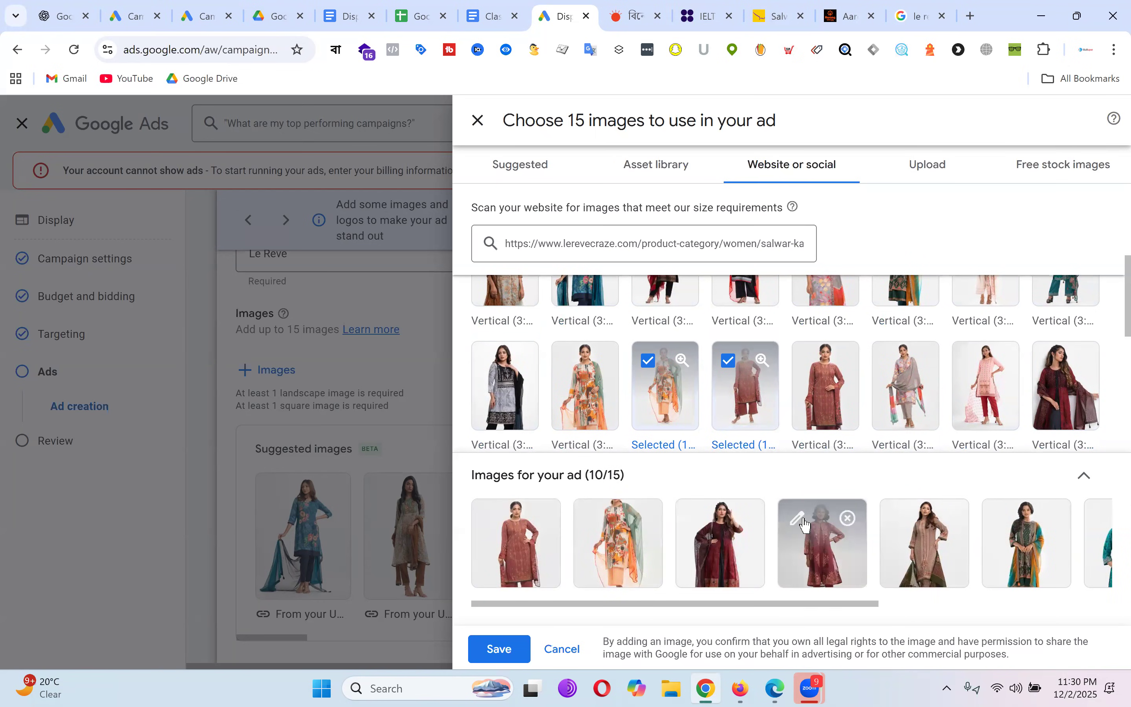
pyautogui.click(500, 649)
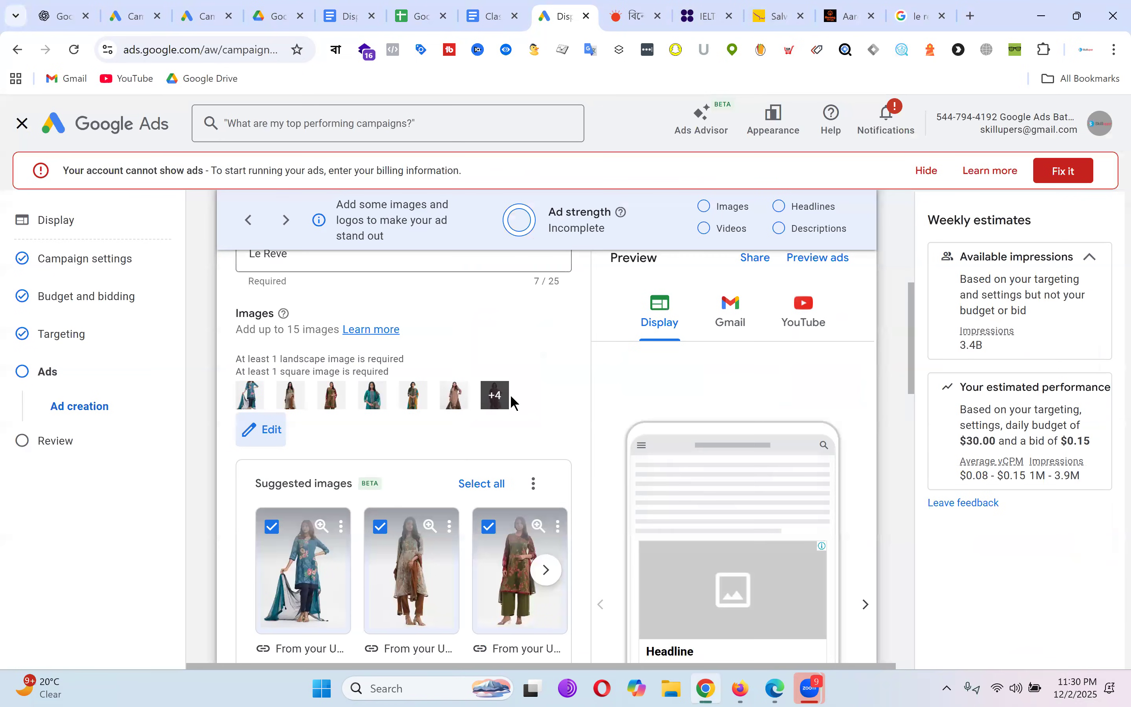
# Step: Look through the suggested images, including the generated ones, and try to add all of them to the ad
pyautogui.scroll(-2, 538, 435)
pyautogui.scroll(1, 514, 477)
pyautogui.scroll(1, 543, 352)
pyautogui.scroll(-1, 546, 341)
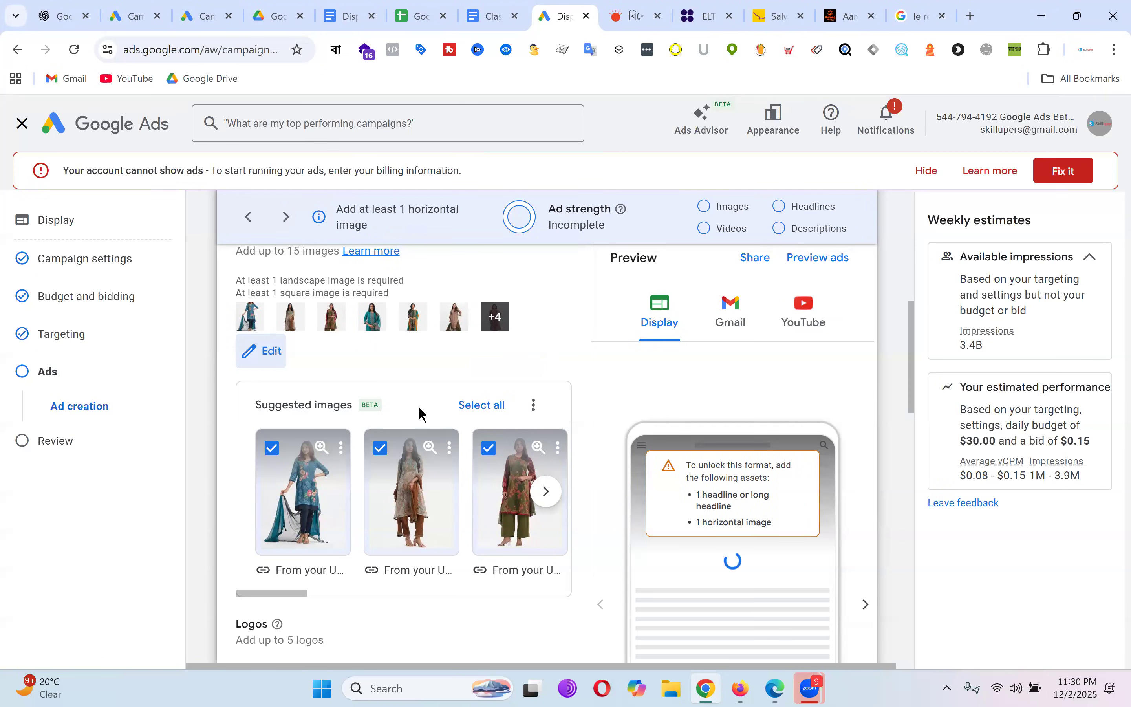
pyautogui.scroll(-3, 418, 407)
pyautogui.moveTo(269, 436); pyautogui.dragTo(566, 436)
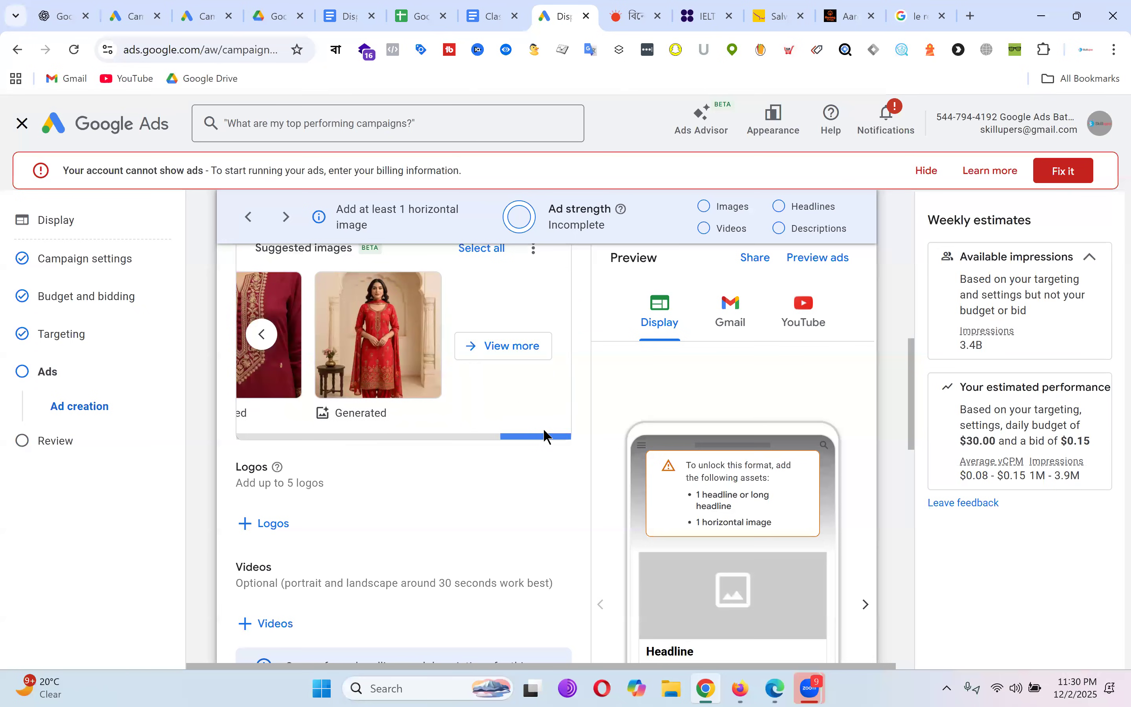
pyautogui.scroll(3, 581, 410)
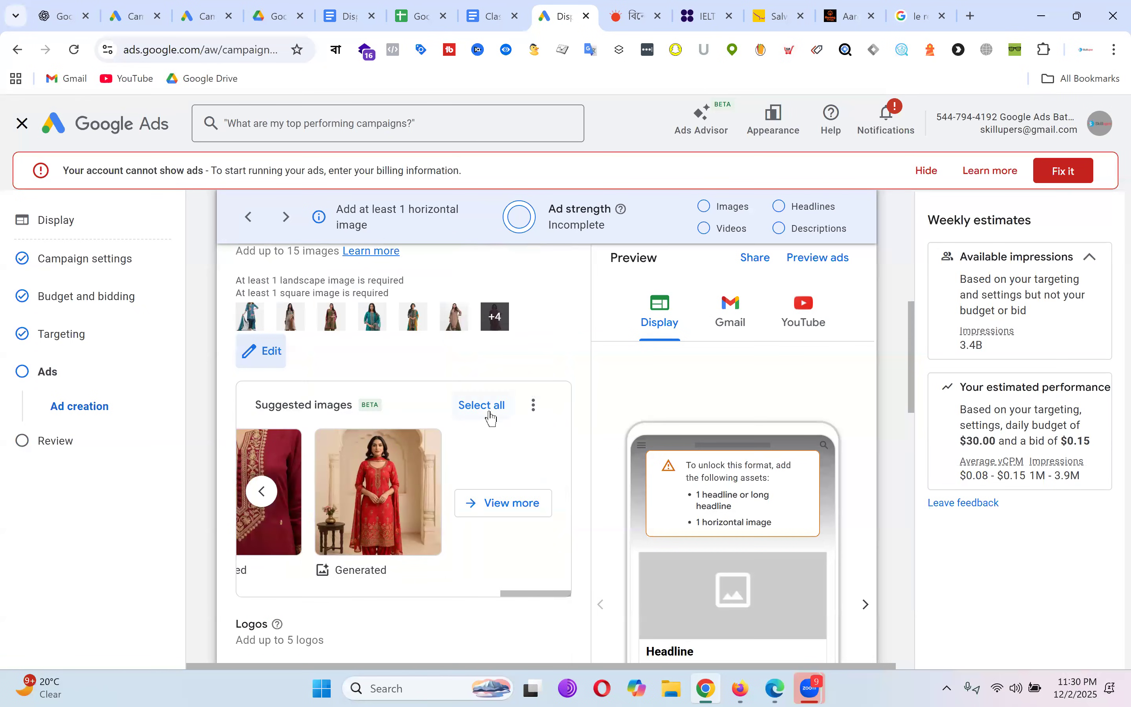
pyautogui.click(533, 405)
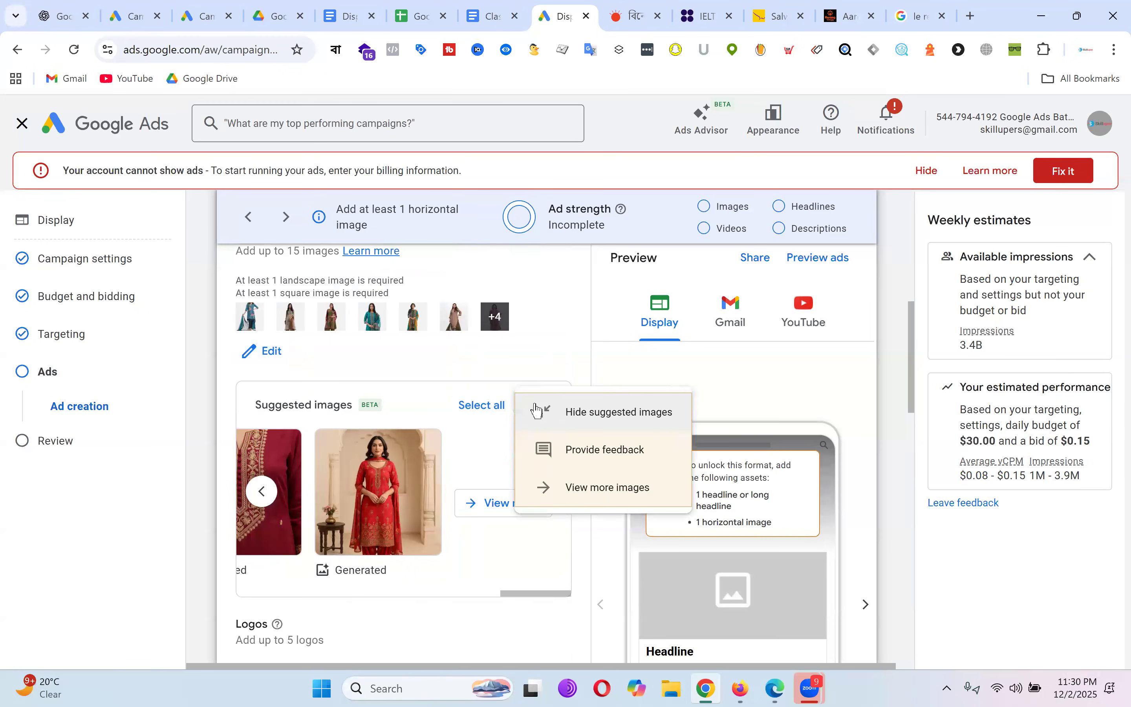
pyautogui.click(495, 395)
pyautogui.click(498, 408)
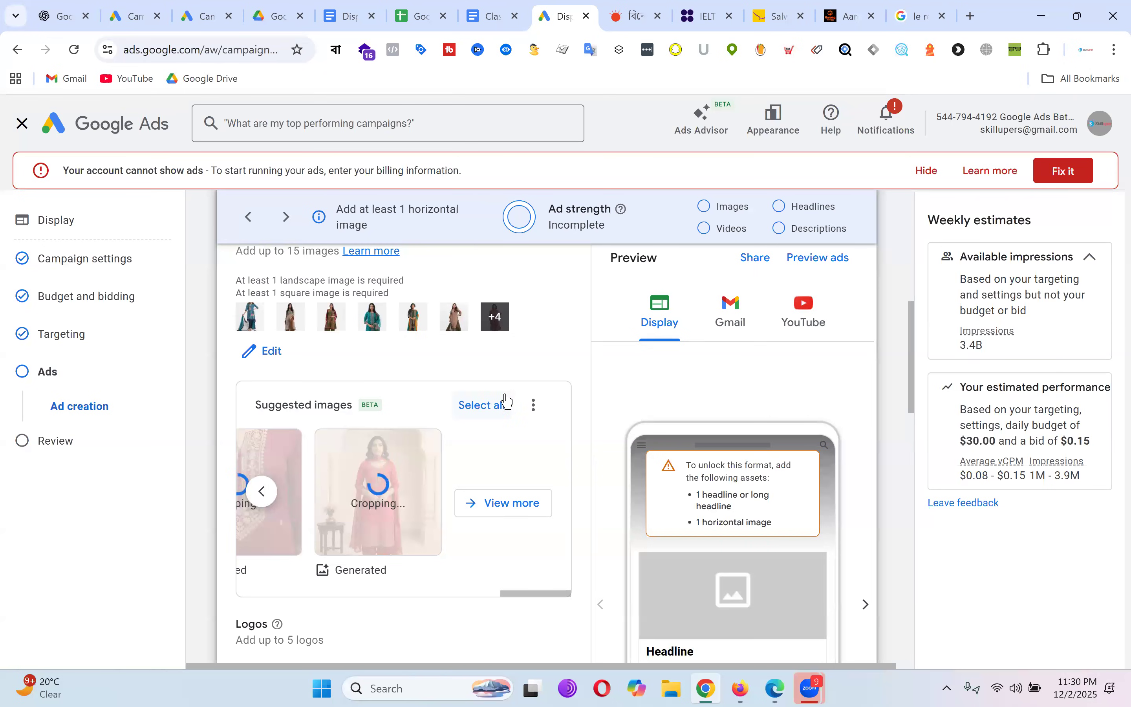
pyautogui.moveTo(536, 591); pyautogui.dragTo(218, 573)
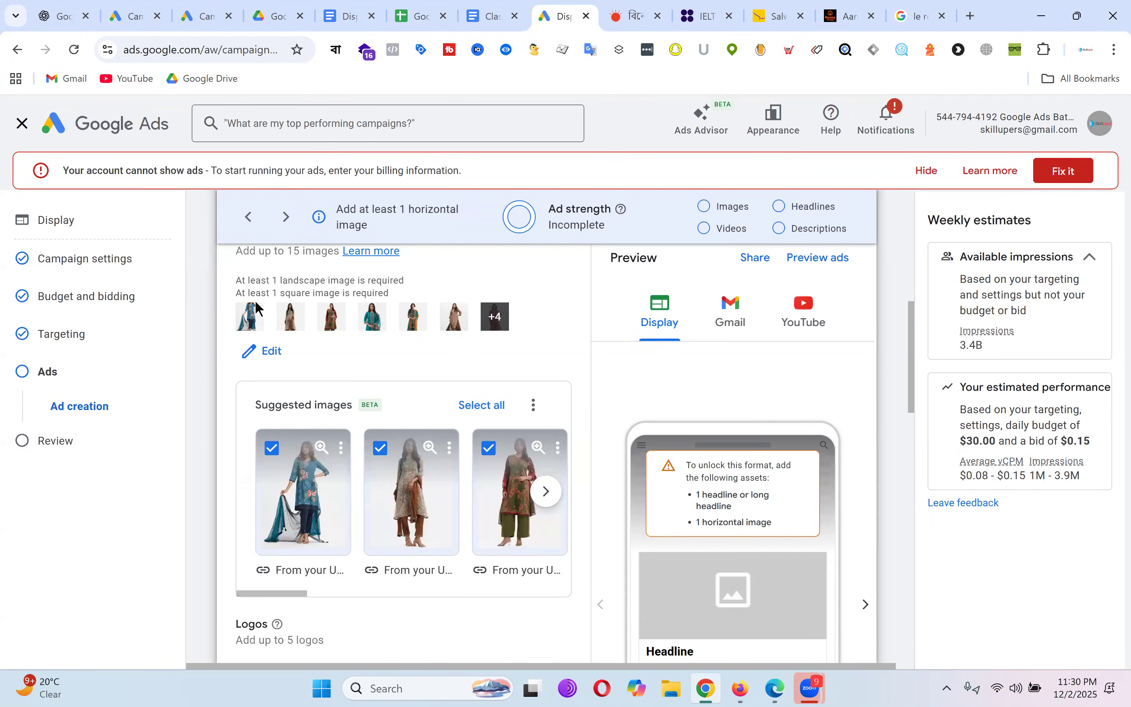
pyautogui.scroll(-3, 496, 386)
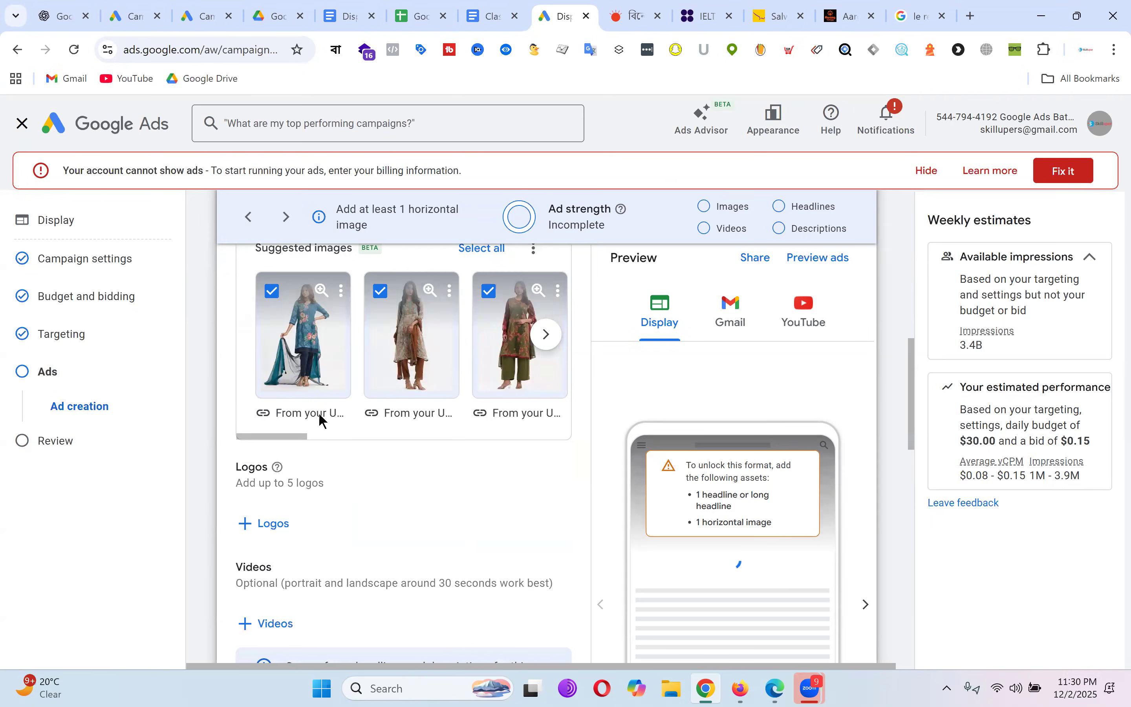
pyautogui.scroll(3, 318, 413)
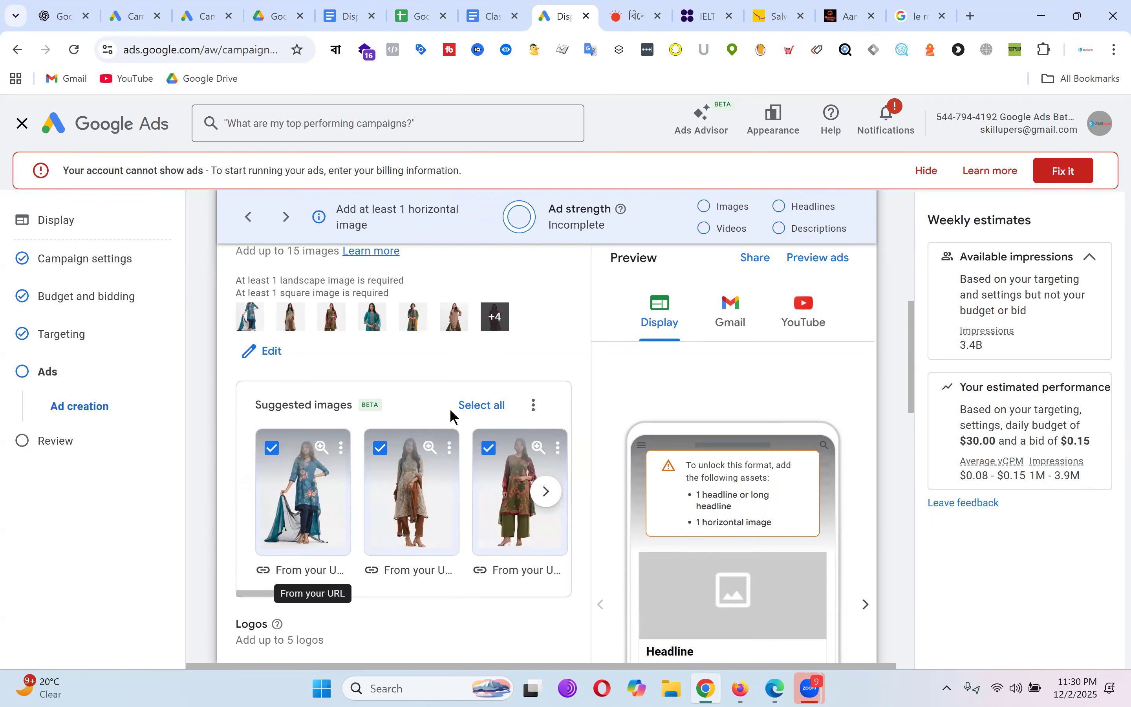
pyautogui.scroll(-6, 561, 375)
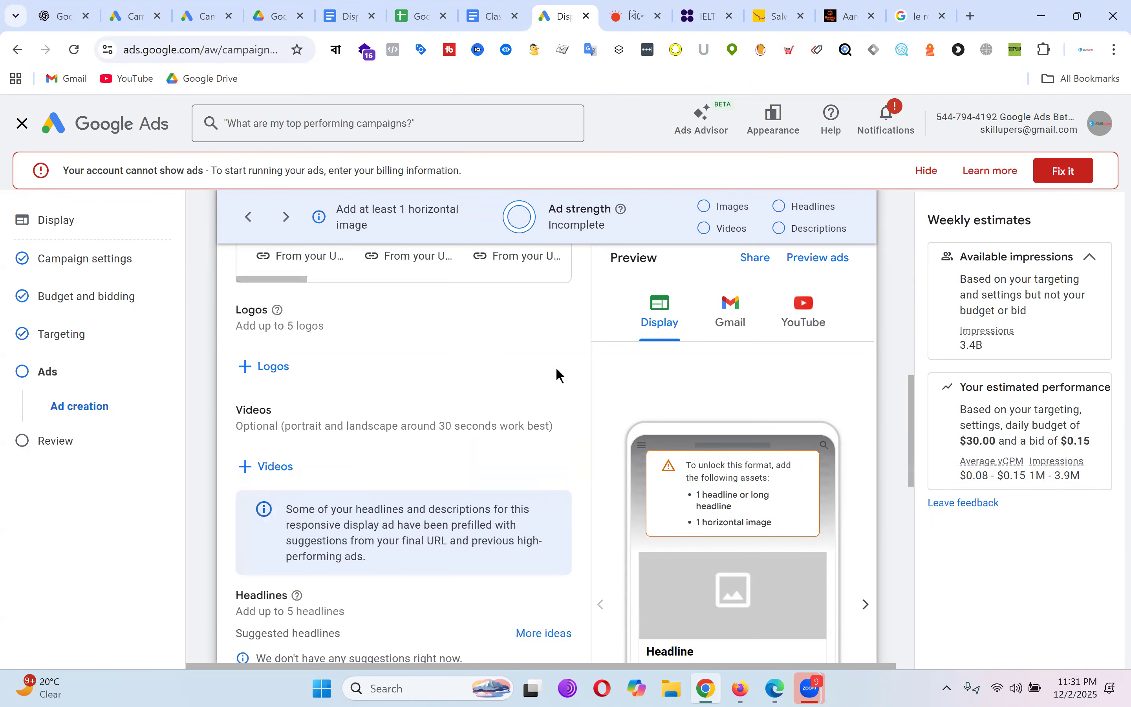
# Step: Reopen the ad's image selection and confirm the 1:1 crop, framed from the head down, for the first chosen image
pyautogui.scroll(4, 561, 376)
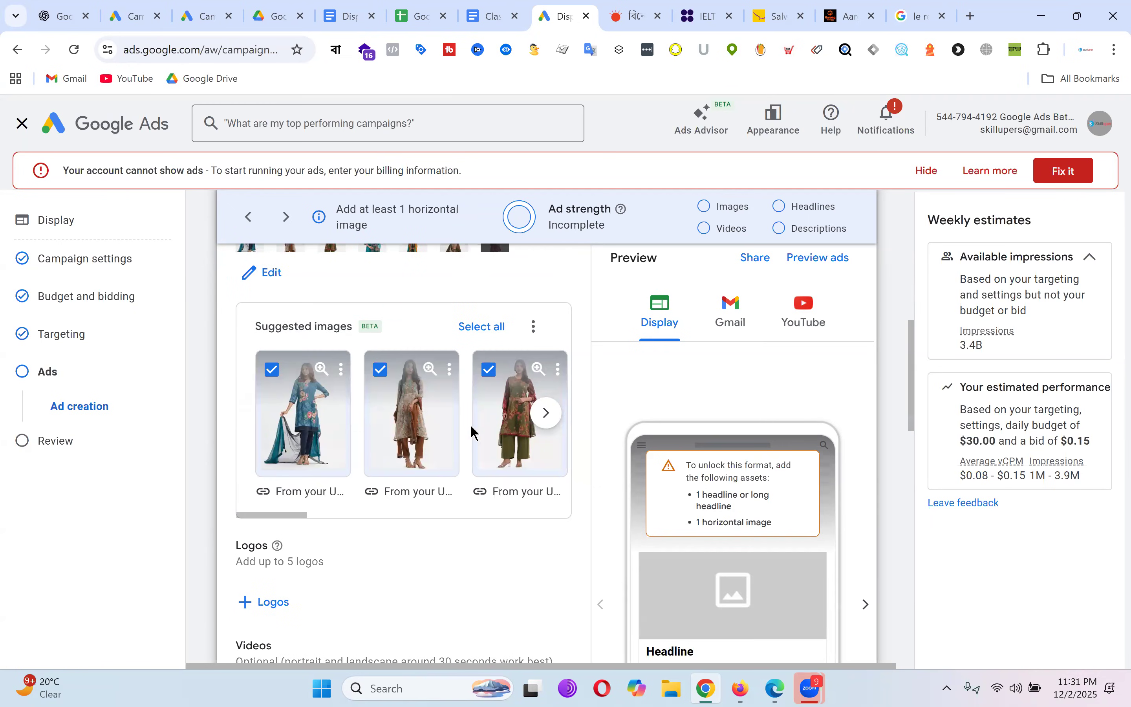
pyautogui.scroll(3, 293, 402)
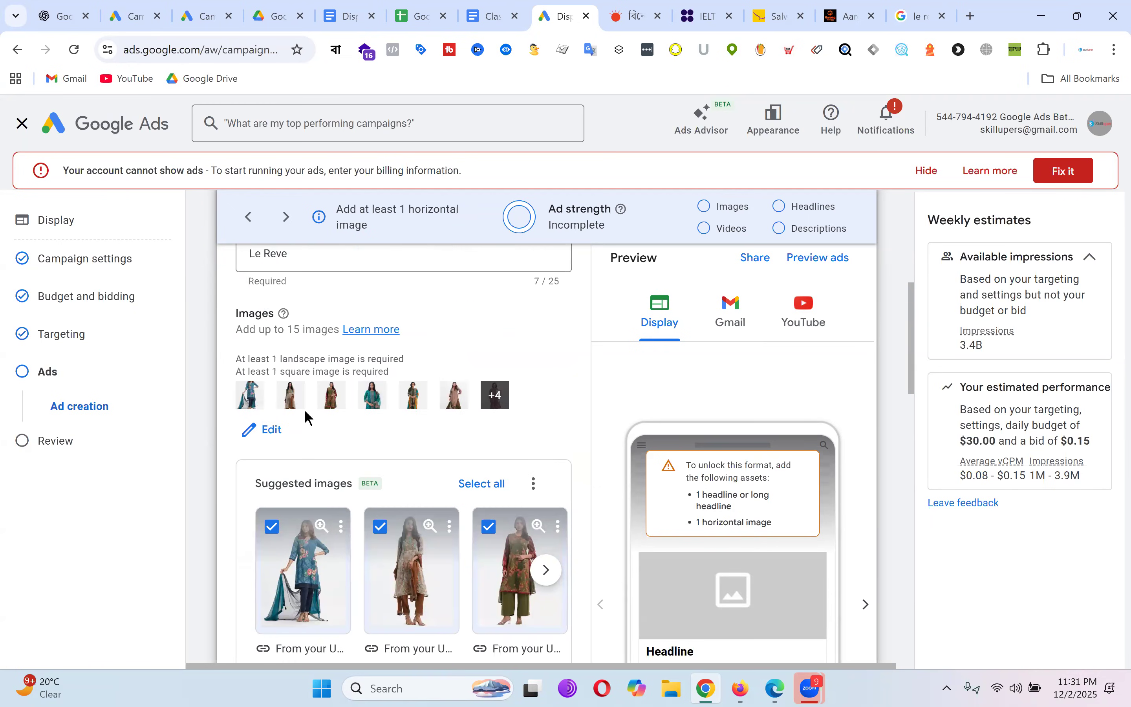
pyautogui.click(276, 430)
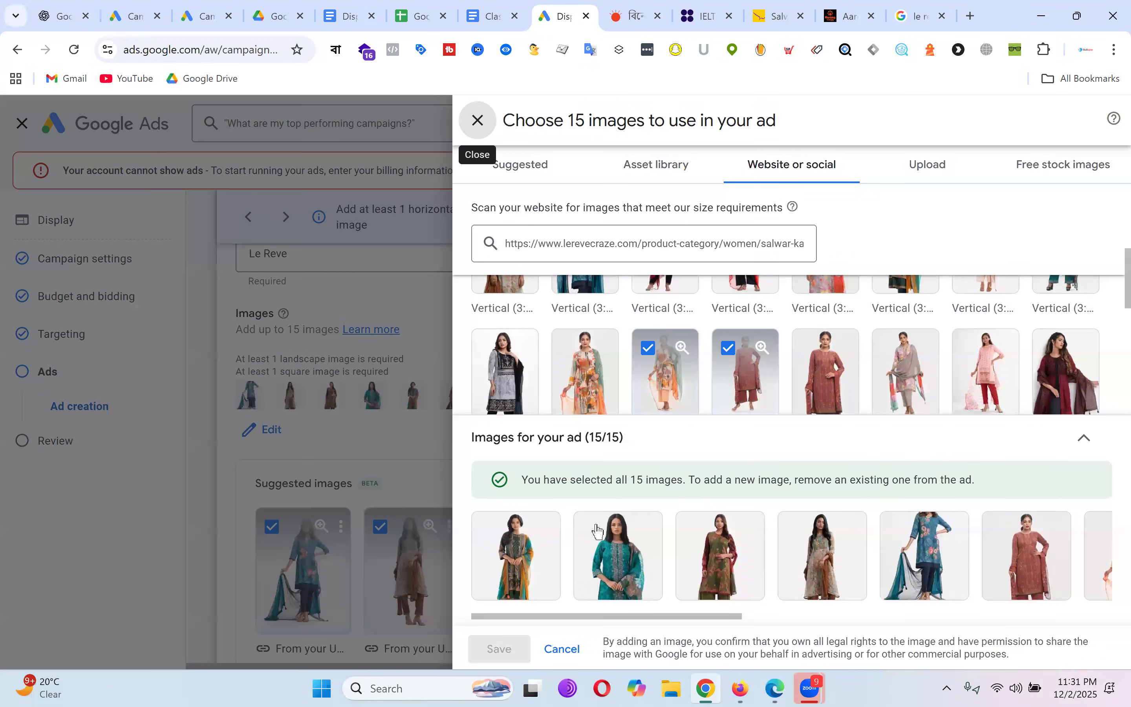
pyautogui.click(532, 562)
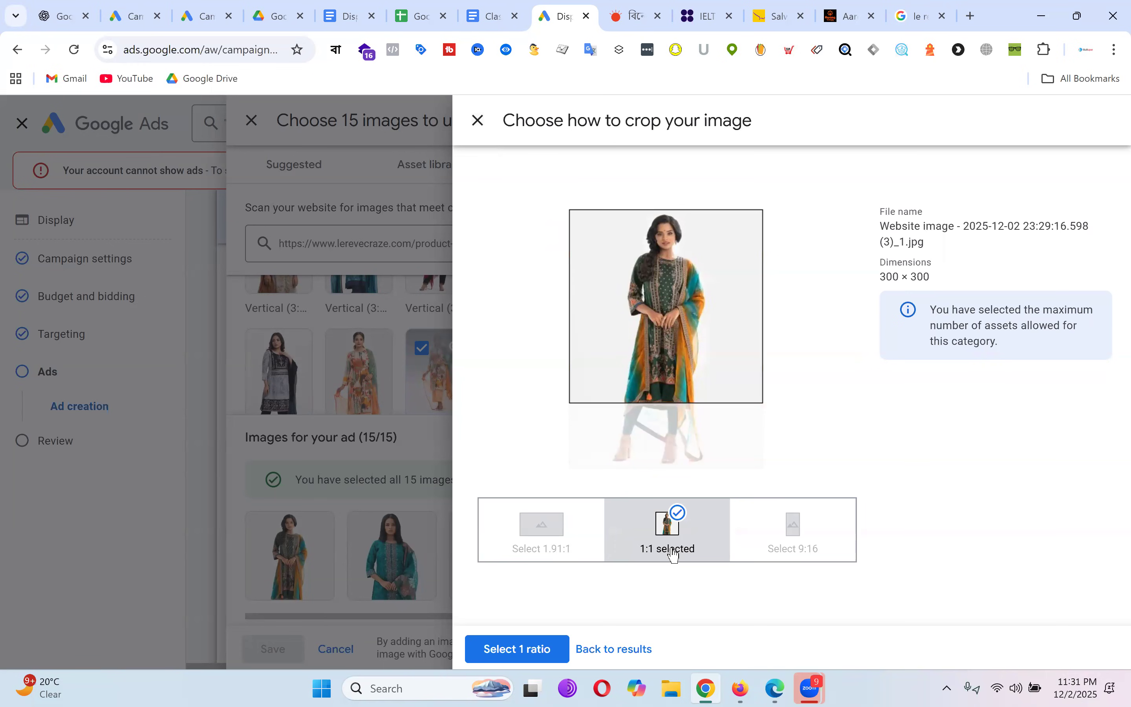
pyautogui.moveTo(720, 294); pyautogui.dragTo(707, 230)
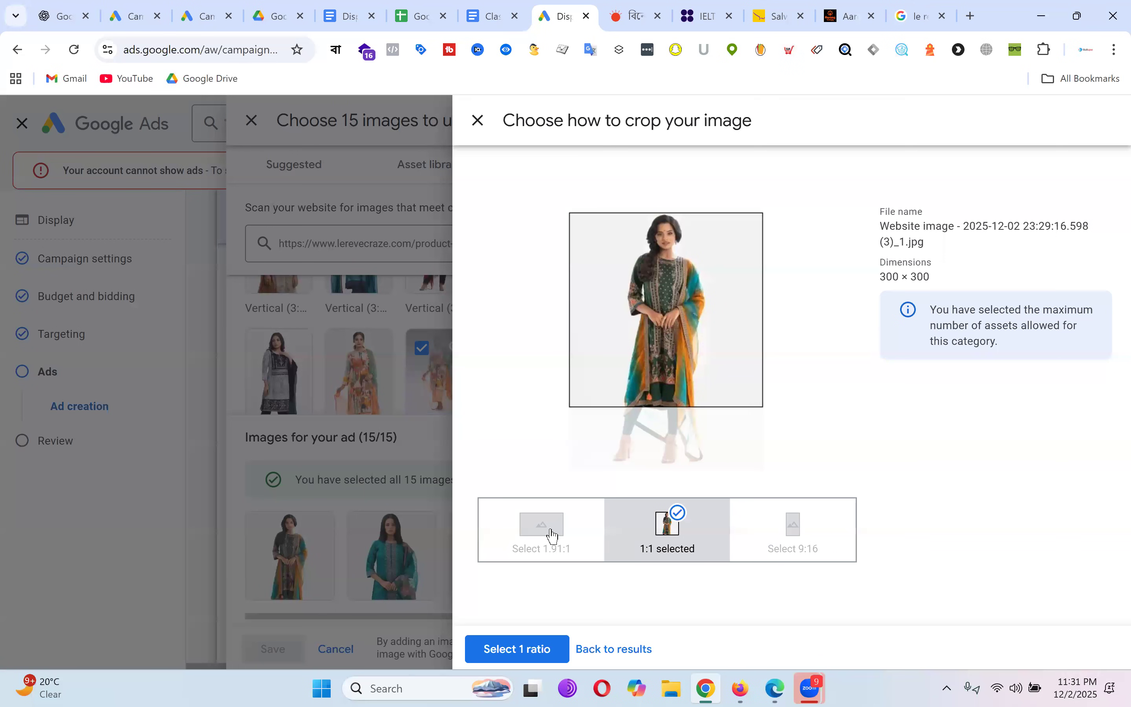
pyautogui.click(519, 649)
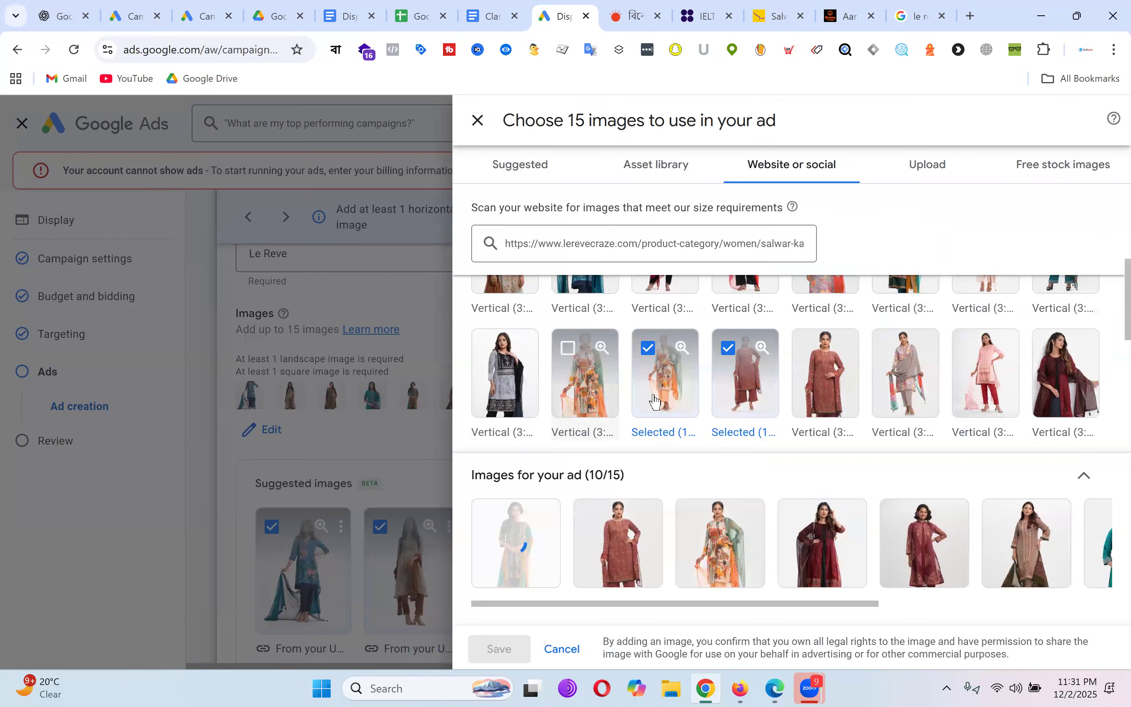
# Step: Add the blue floral salwar kameez image from the second row to the ad and open its crop options
pyautogui.scroll(5, 879, 433)
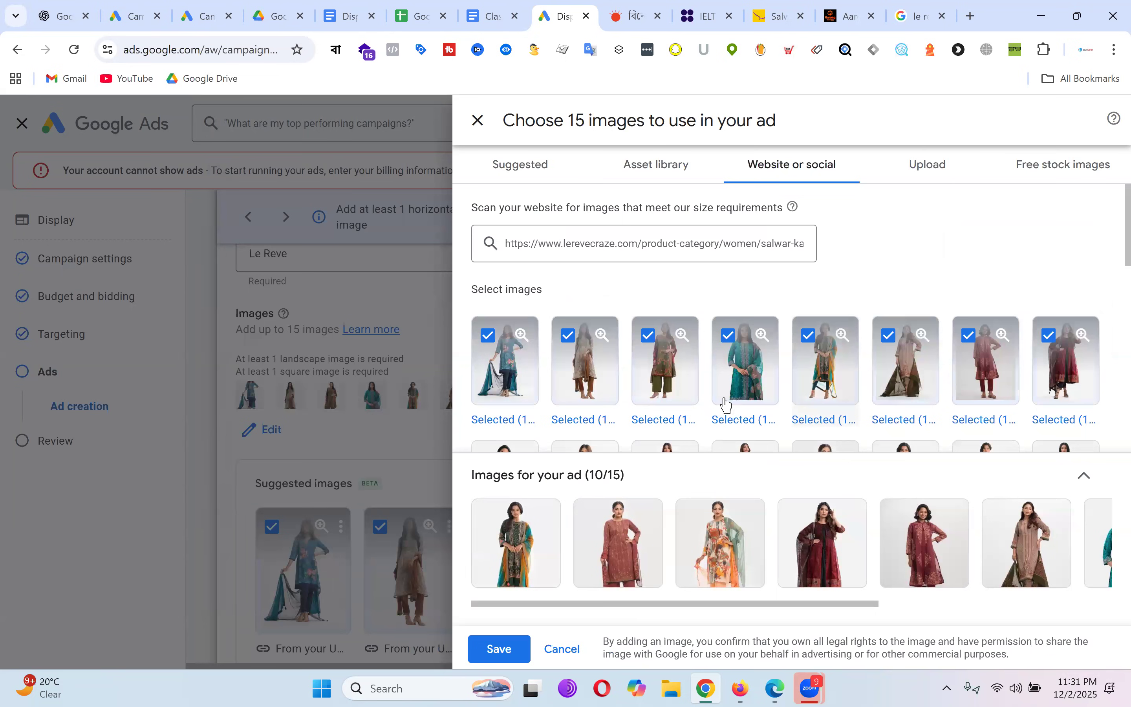
pyautogui.scroll(-3, 654, 388)
pyautogui.click(595, 359)
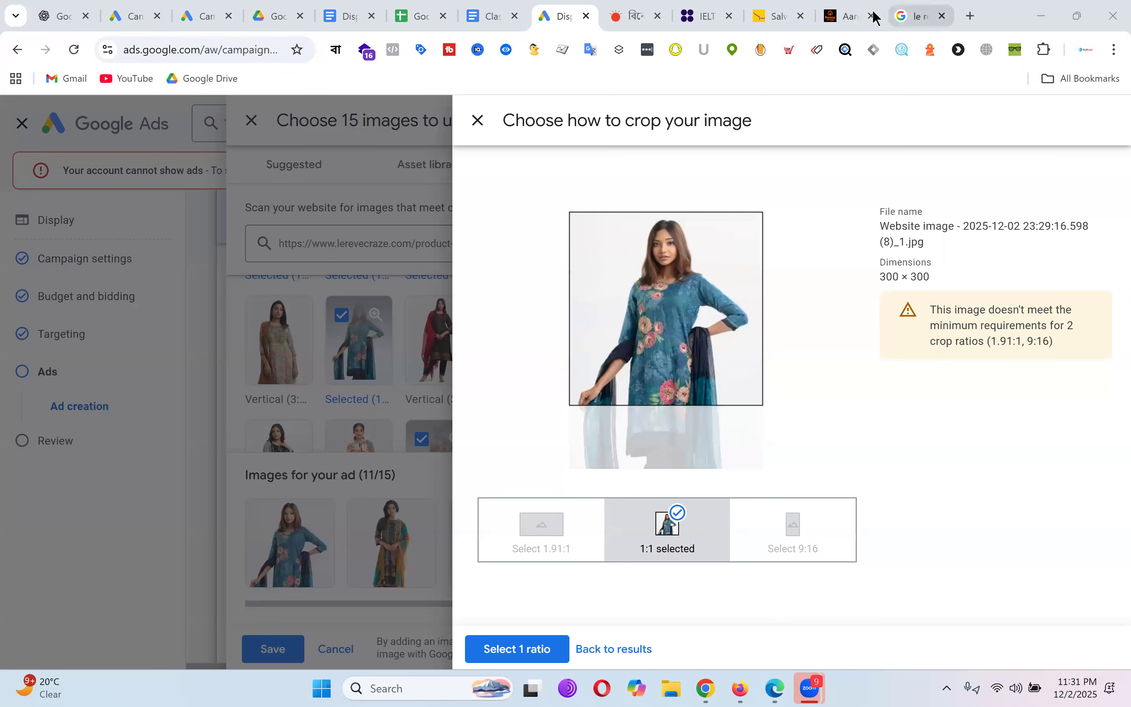
# Step: Check the ad placements on the Prothom Alo entertainment page, and return to the crop frame of the blue floral image
pyautogui.click(638, 14)
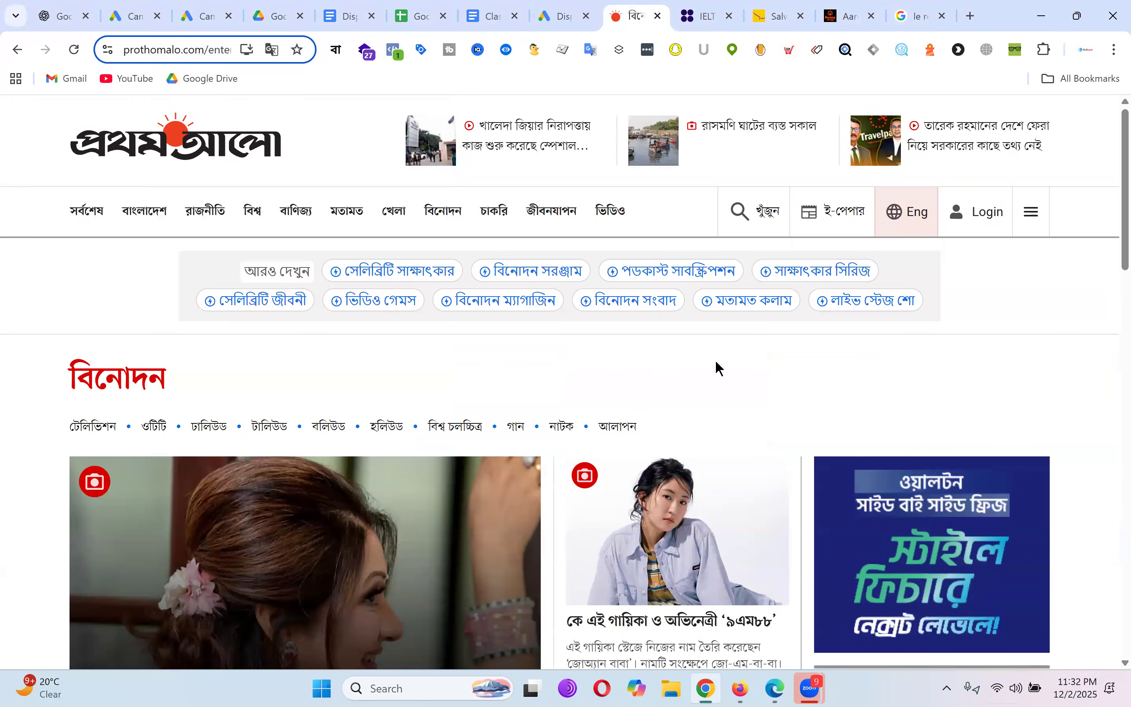
pyautogui.scroll(-5, 715, 369)
pyautogui.scroll(-5, 420, 486)
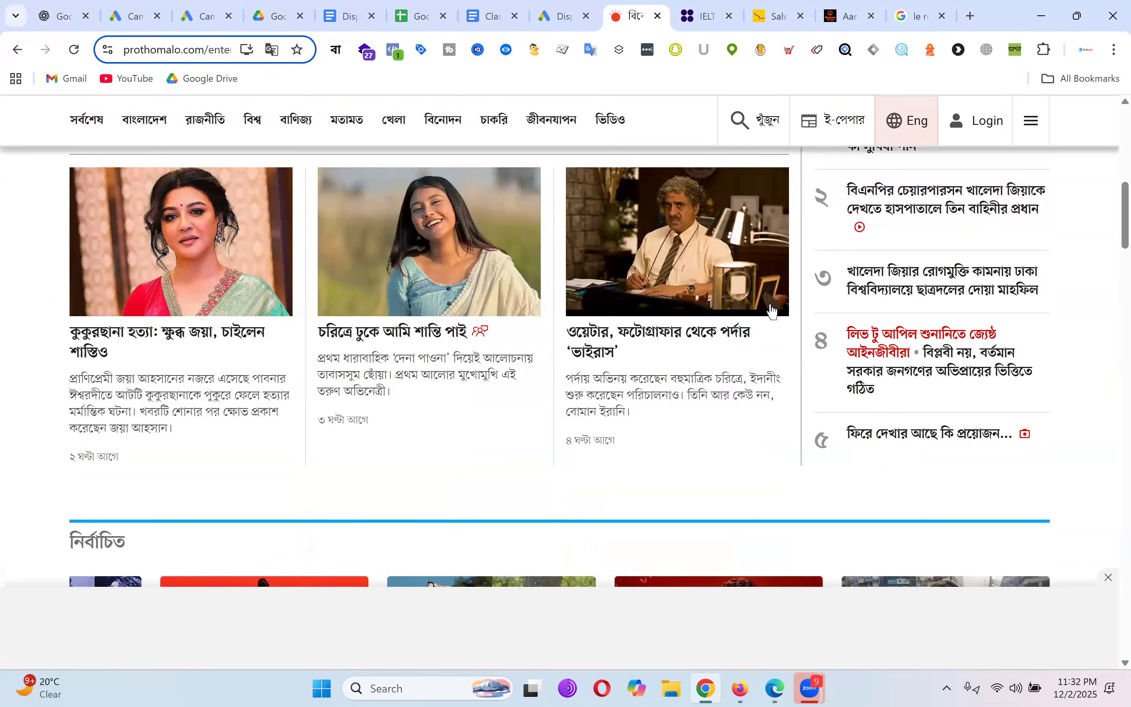
pyautogui.click(564, 7)
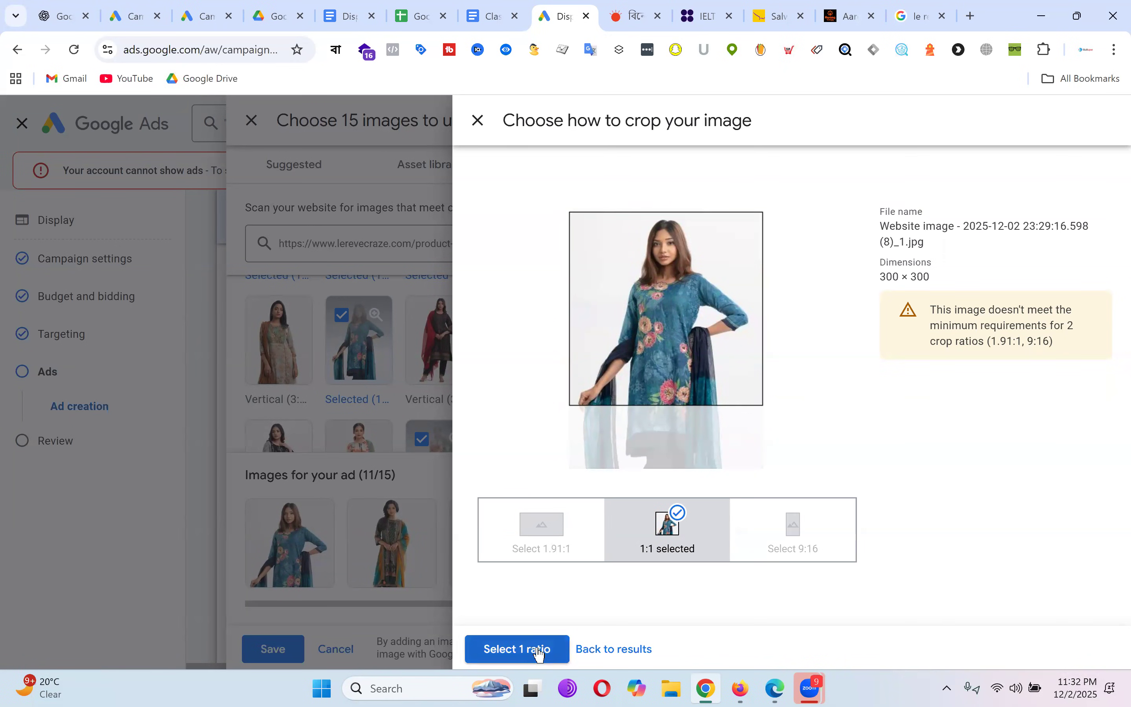
pyautogui.moveTo(683, 393); pyautogui.dragTo(719, 385)
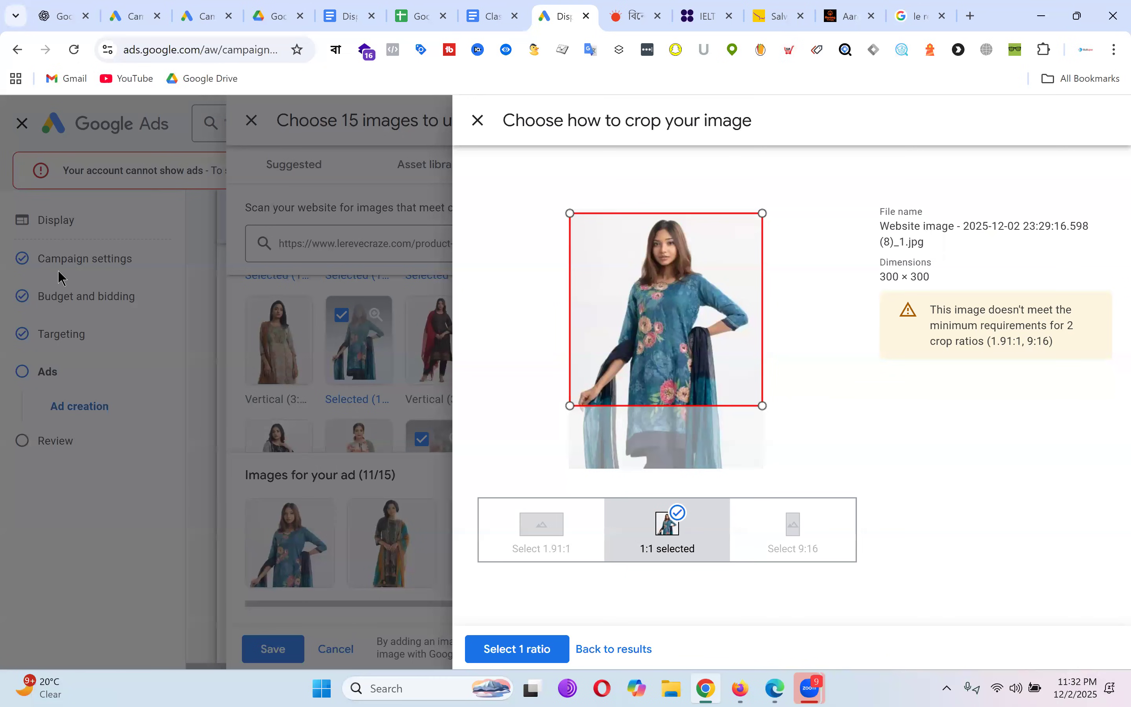
# Step: Look through the Google Ads Size sheet of the Google Display Ads Size spreadsheet to review the ad sizes
pyautogui.click(421, 16)
pyautogui.click(170, 657)
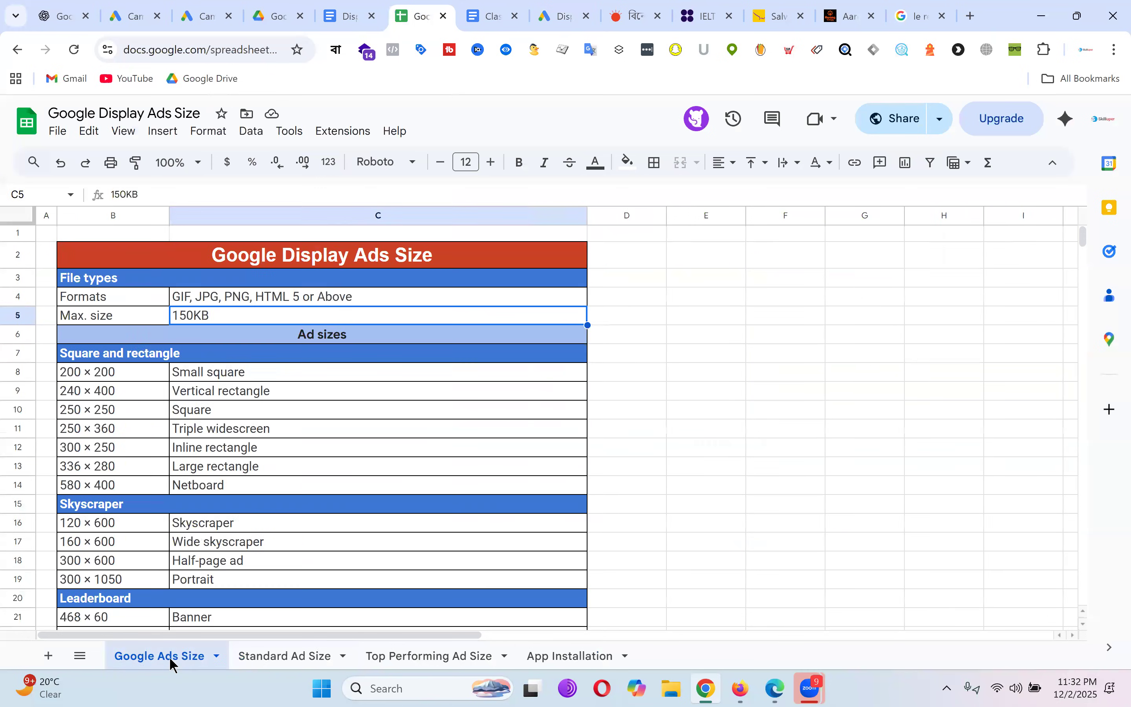
pyautogui.scroll(-10, 396, 412)
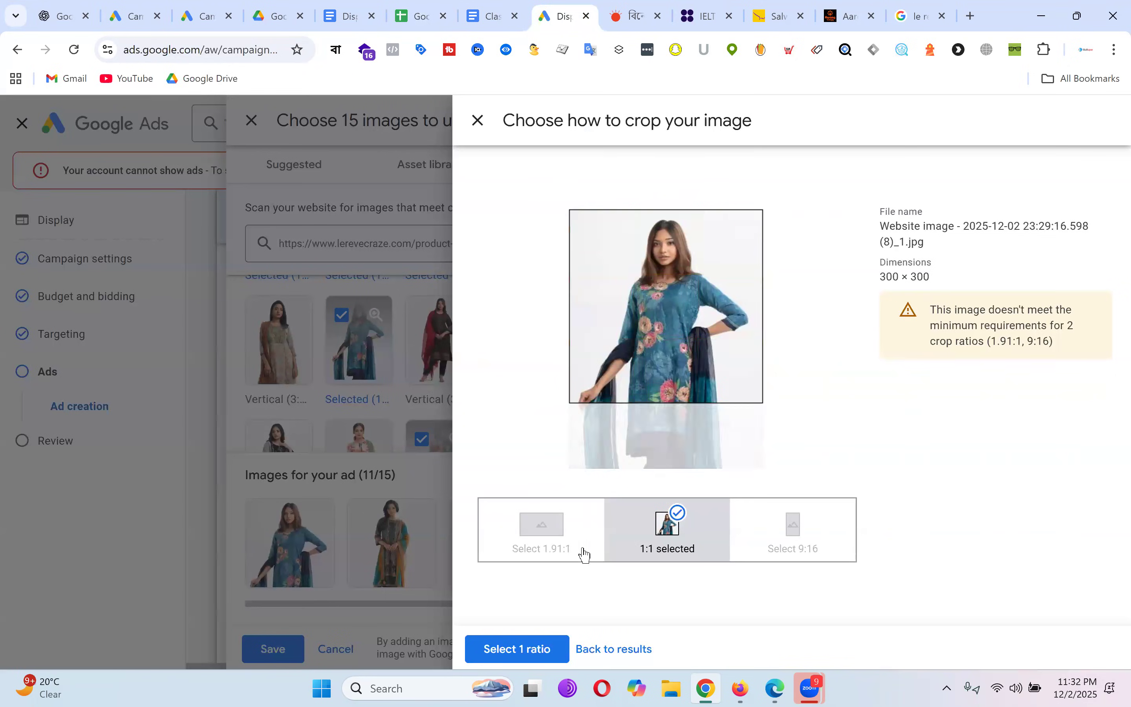
# Step: Confirm the 1:1 crop of the blue floral image back in Google Ads, and save the image selection
pyautogui.click(529, 648)
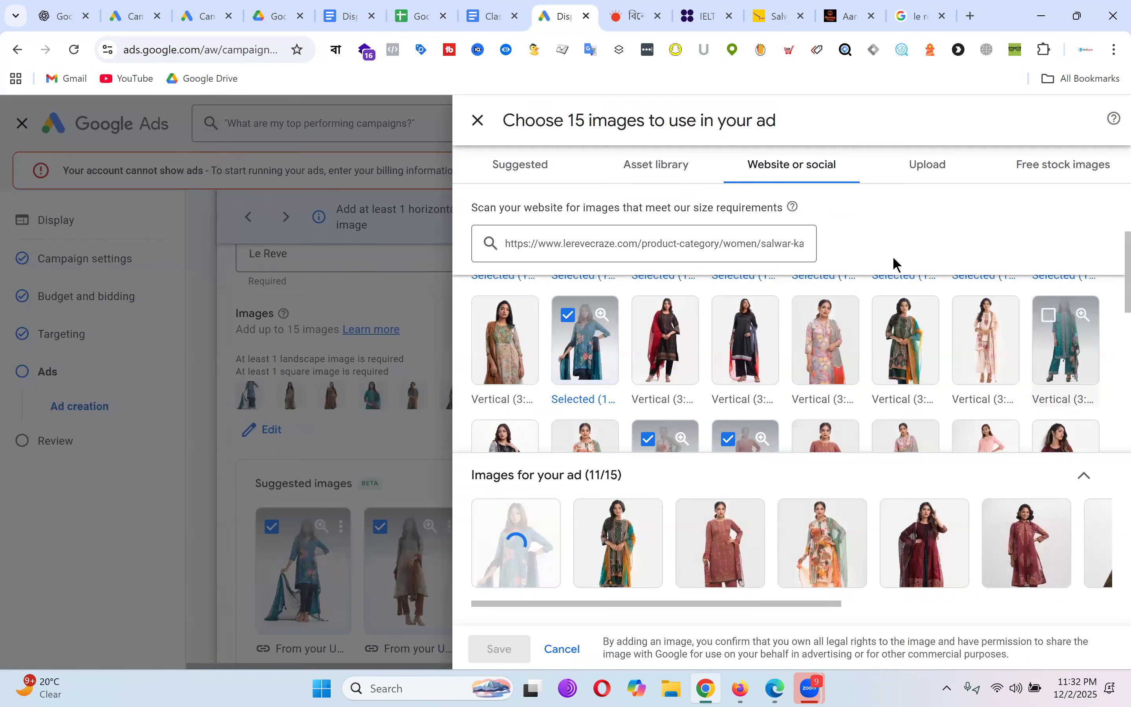
pyautogui.scroll(-5, 930, 356)
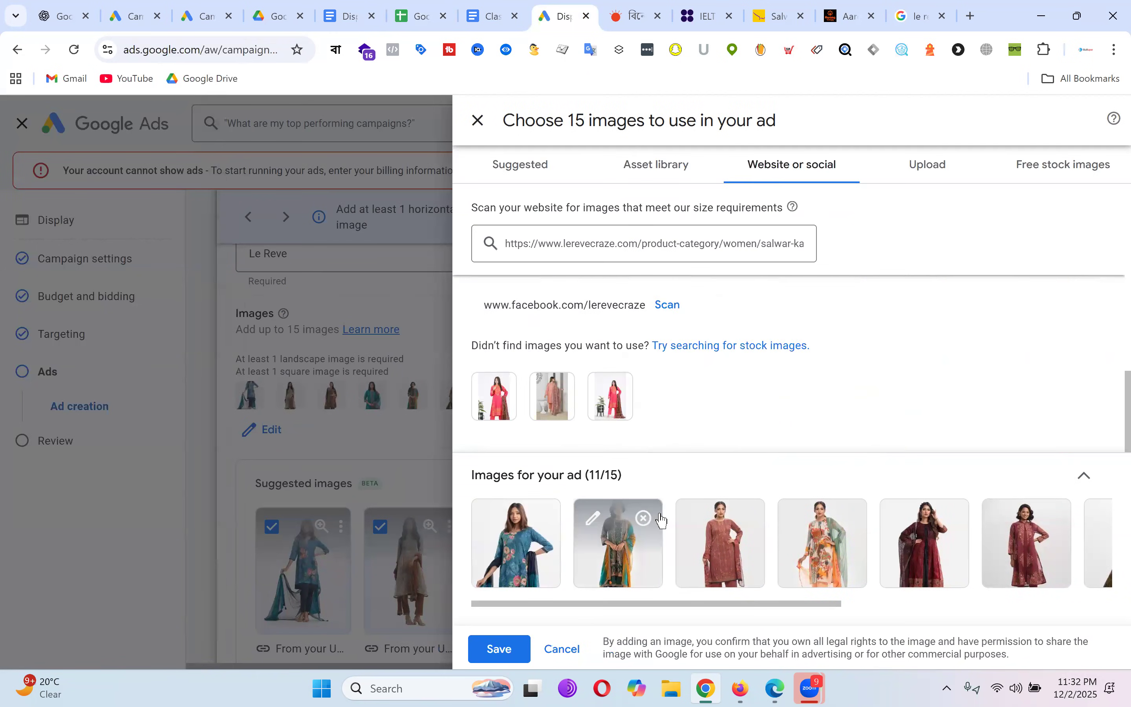
pyautogui.click(500, 650)
# Step: Look over the ad form, start adding logos, and show the logo found on the Le Reve website
pyautogui.scroll(-6, 457, 429)
pyautogui.scroll(2, 454, 423)
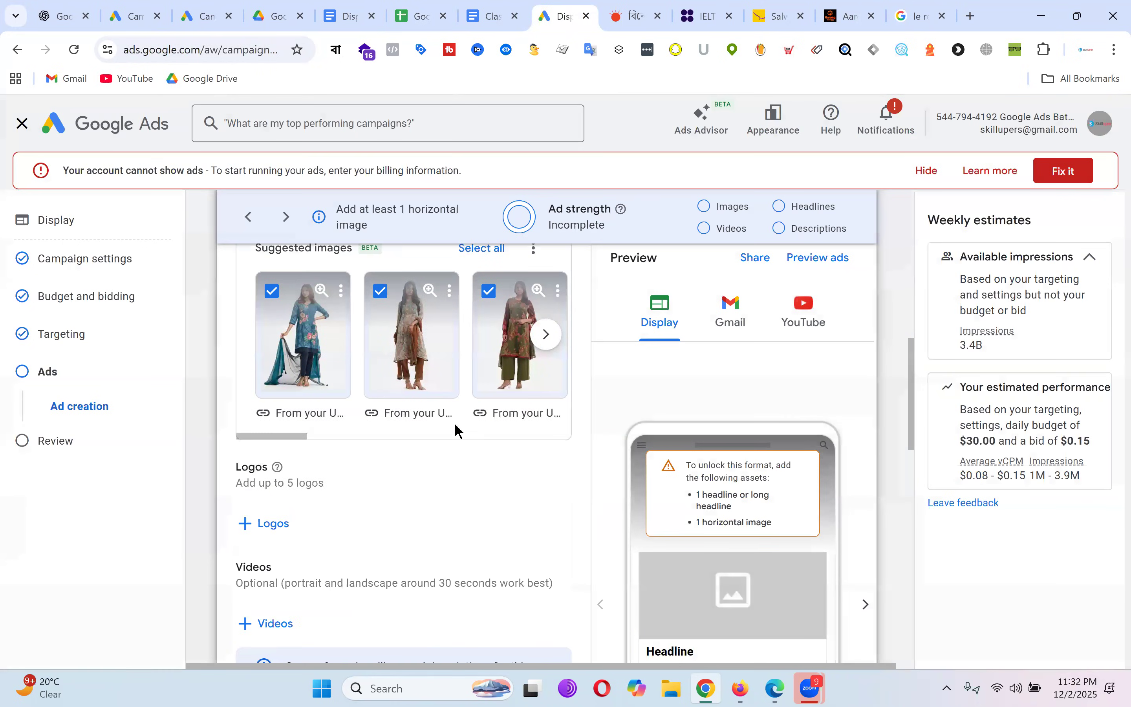
pyautogui.scroll(7, 467, 452)
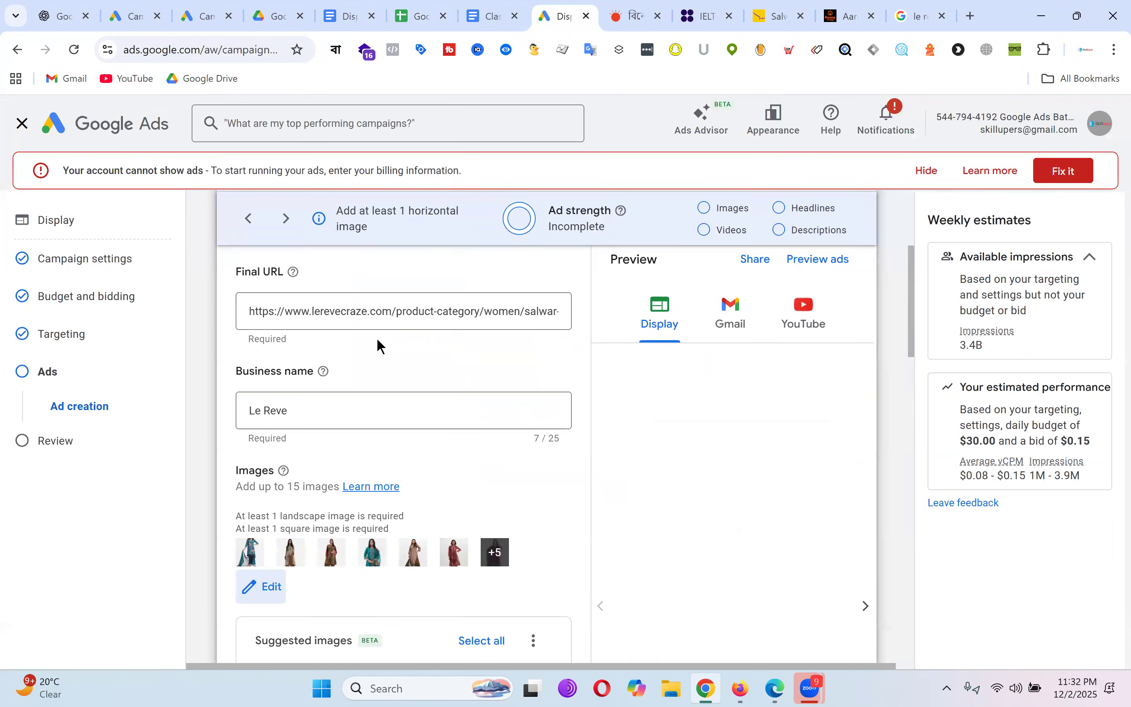
pyautogui.scroll(-7, 478, 377)
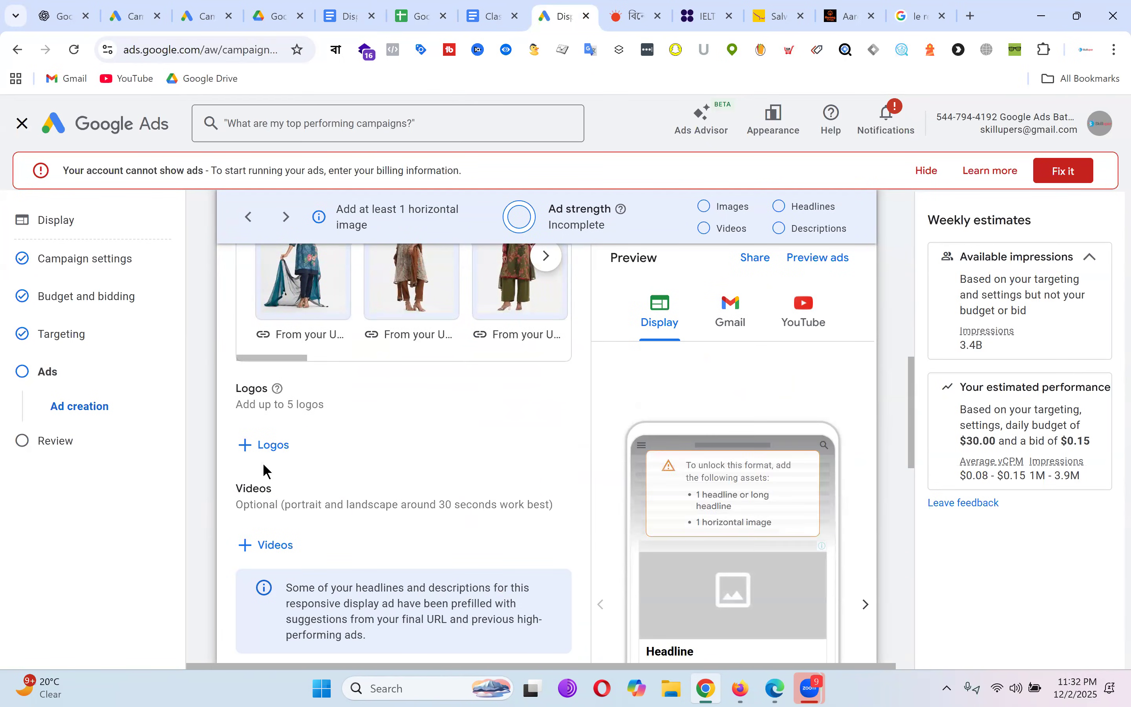
pyautogui.scroll(-8, 453, 453)
pyautogui.scroll(8, 454, 454)
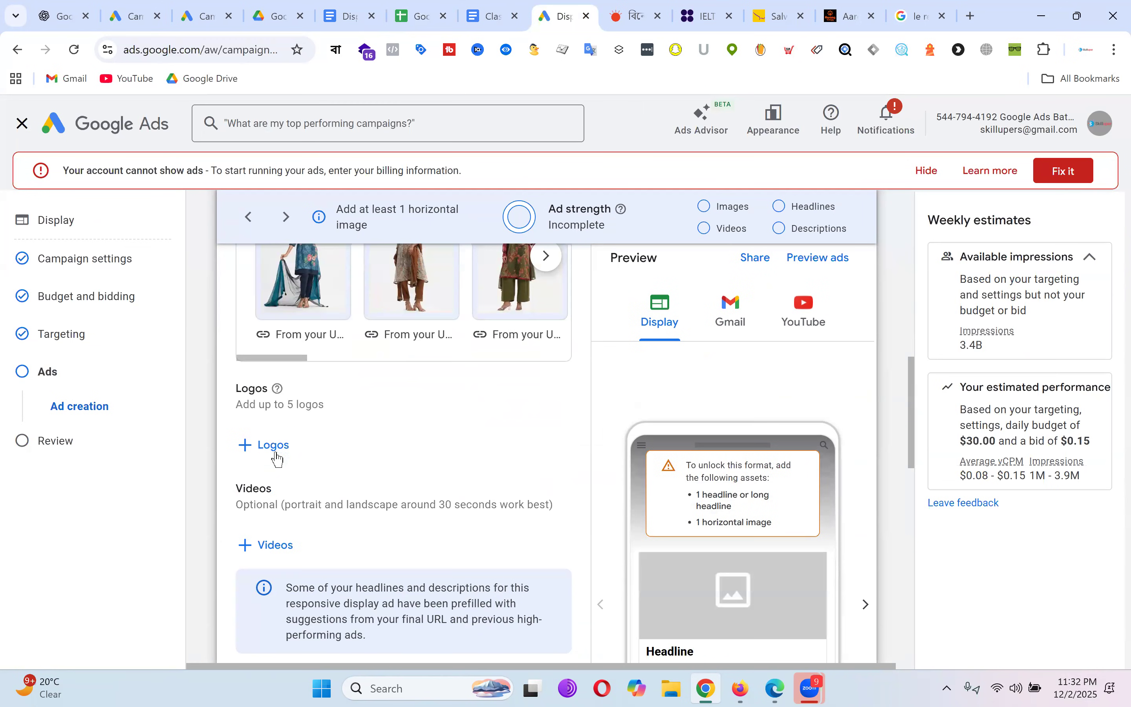
pyautogui.click(275, 445)
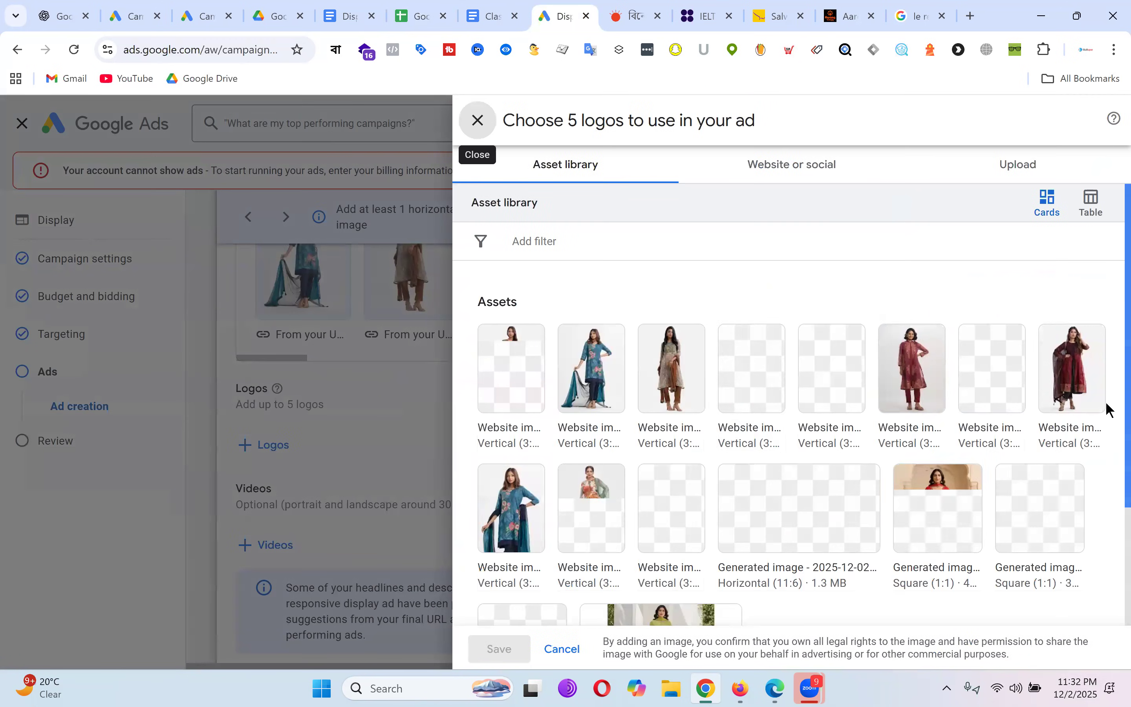
pyautogui.click(790, 164)
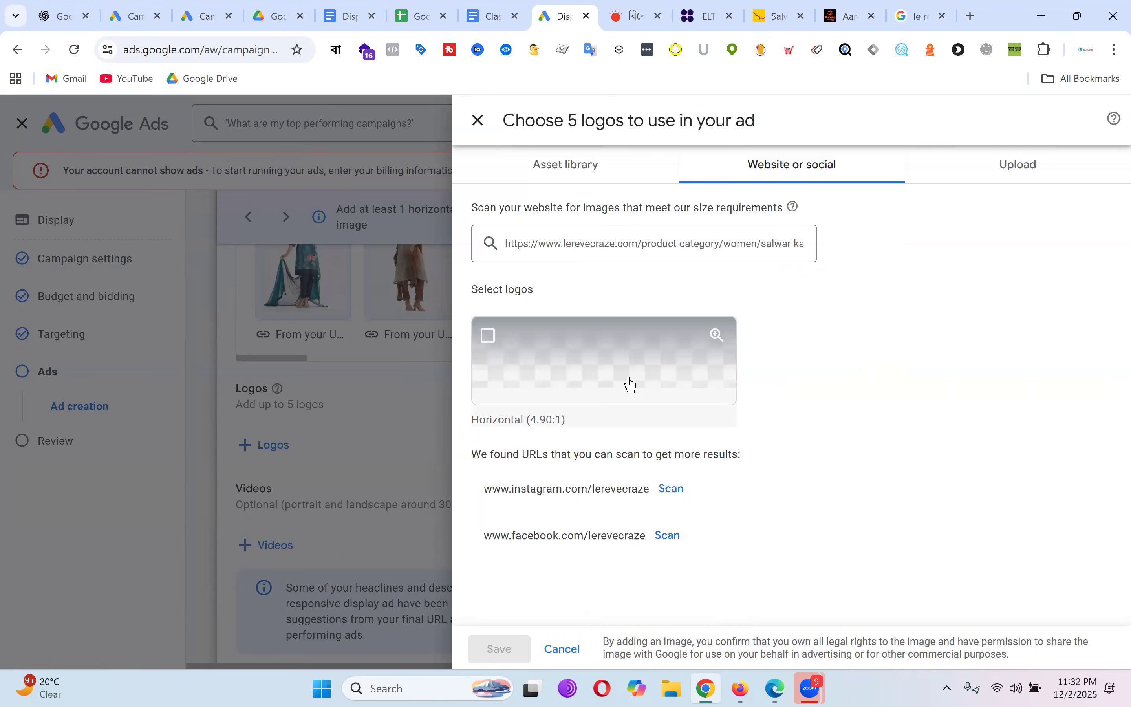
# Step: Scan Le Reve's Instagram and Facebook pages for logos
pyautogui.click(594, 246)
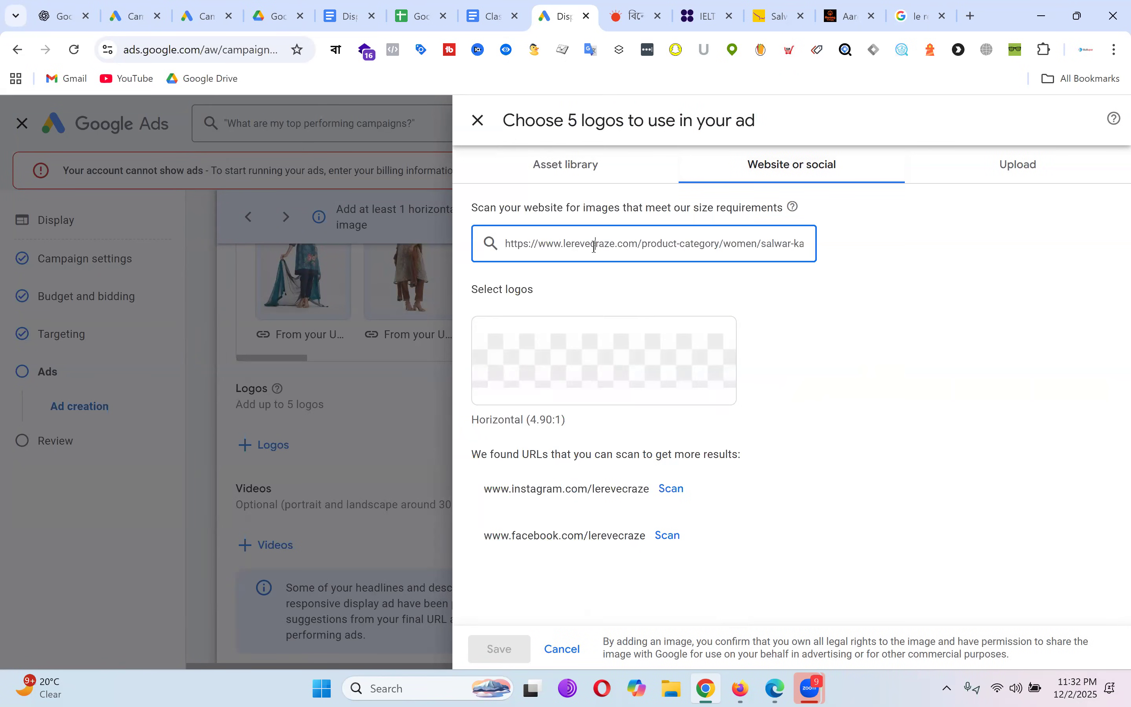
pyautogui.click(672, 490)
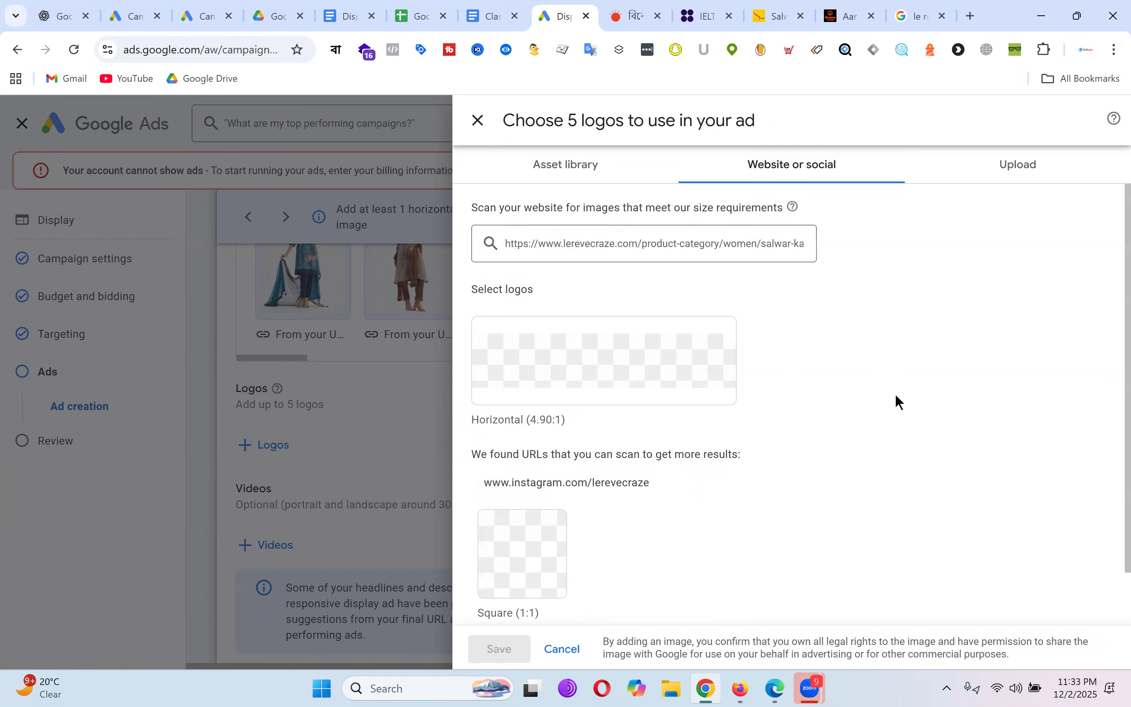
pyautogui.scroll(-2, 925, 384)
pyautogui.click(673, 600)
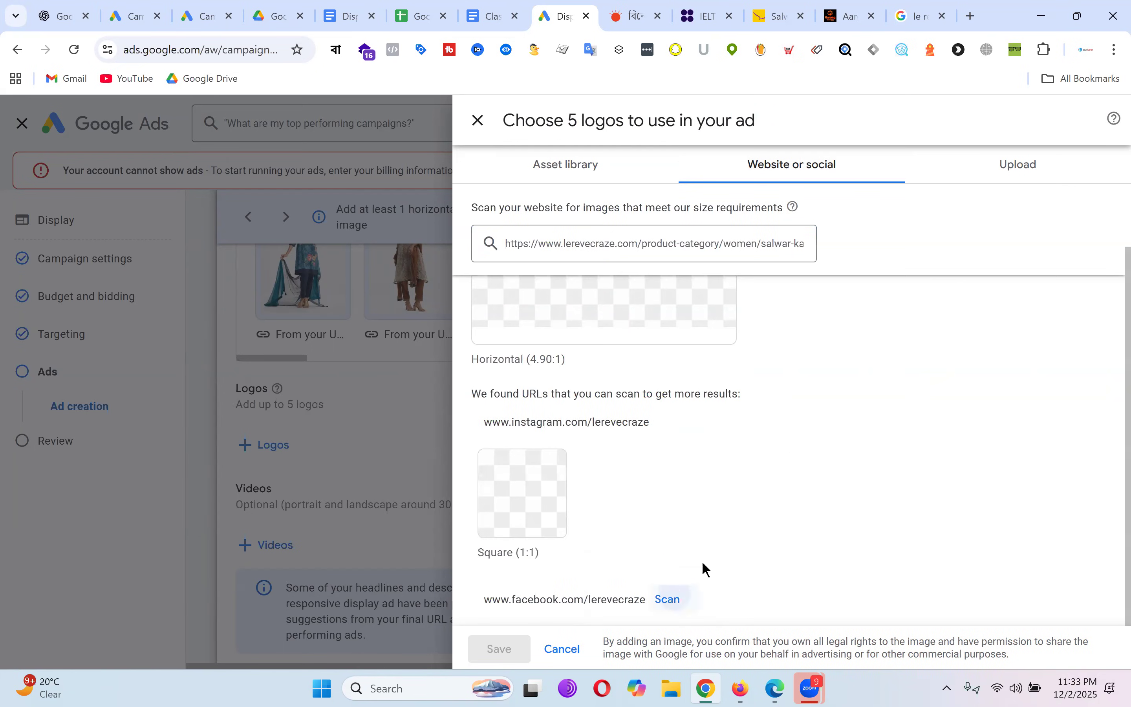
pyautogui.scroll(-3, 849, 398)
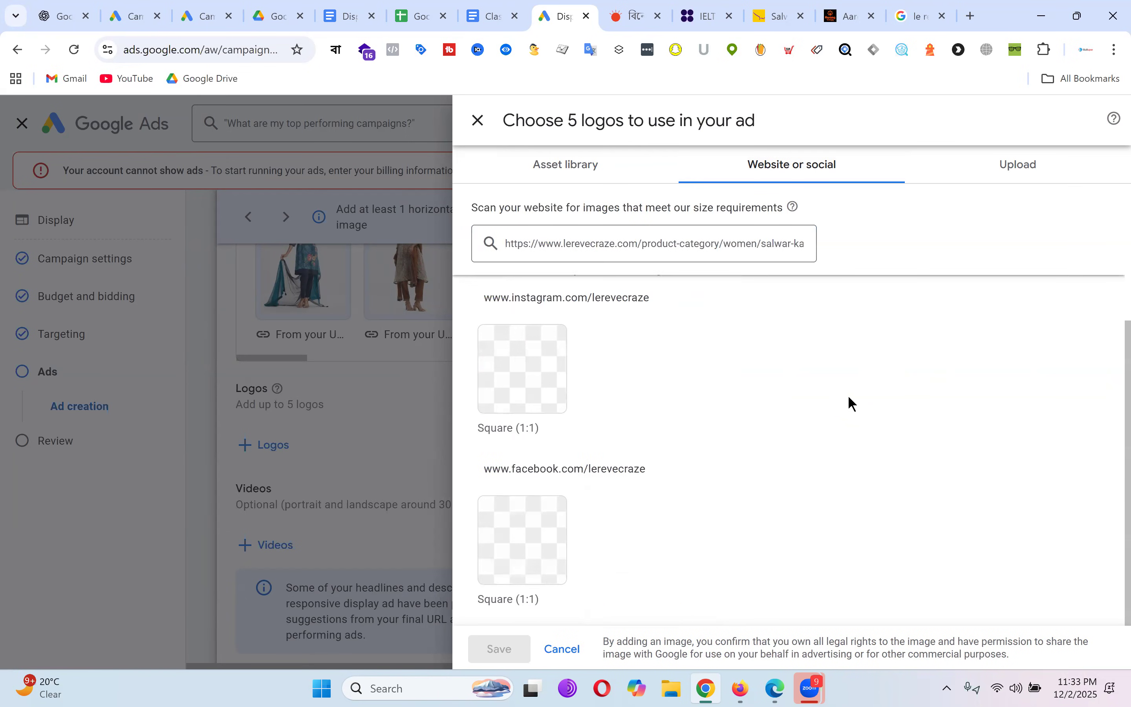
# Step: Add the Instagram logo to the ad in 1:1 and 4:1 ratios, framing the 4:1 crop on the brand name and tagline
pyautogui.click(547, 393)
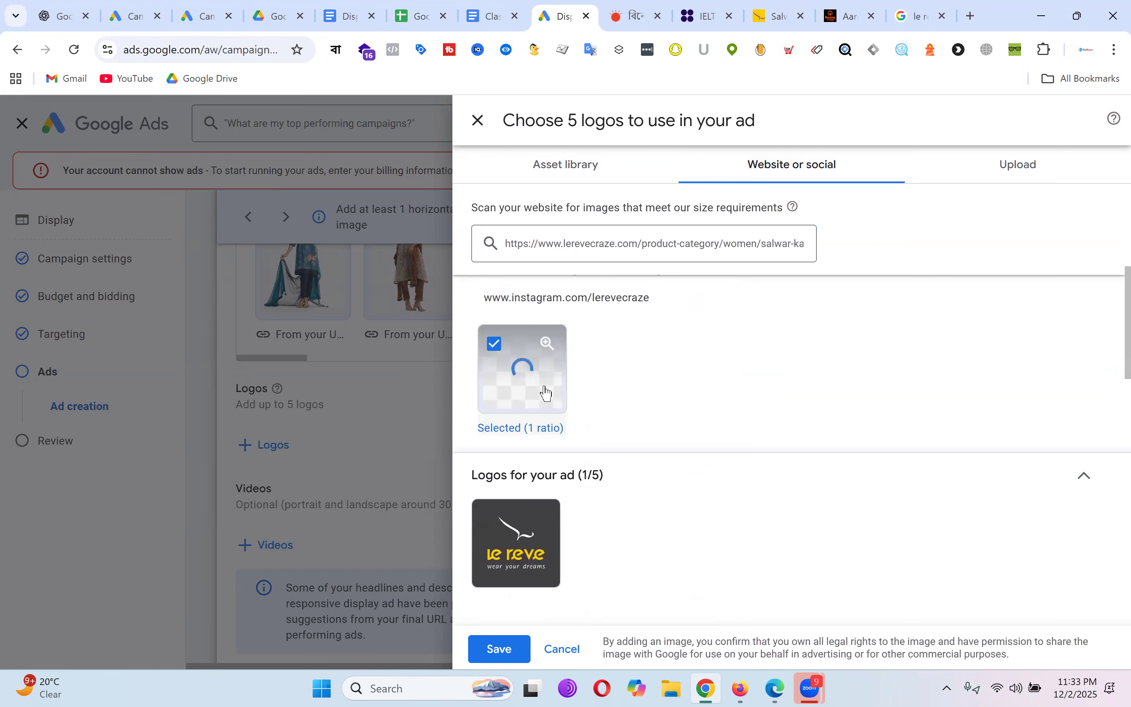
pyautogui.click(523, 568)
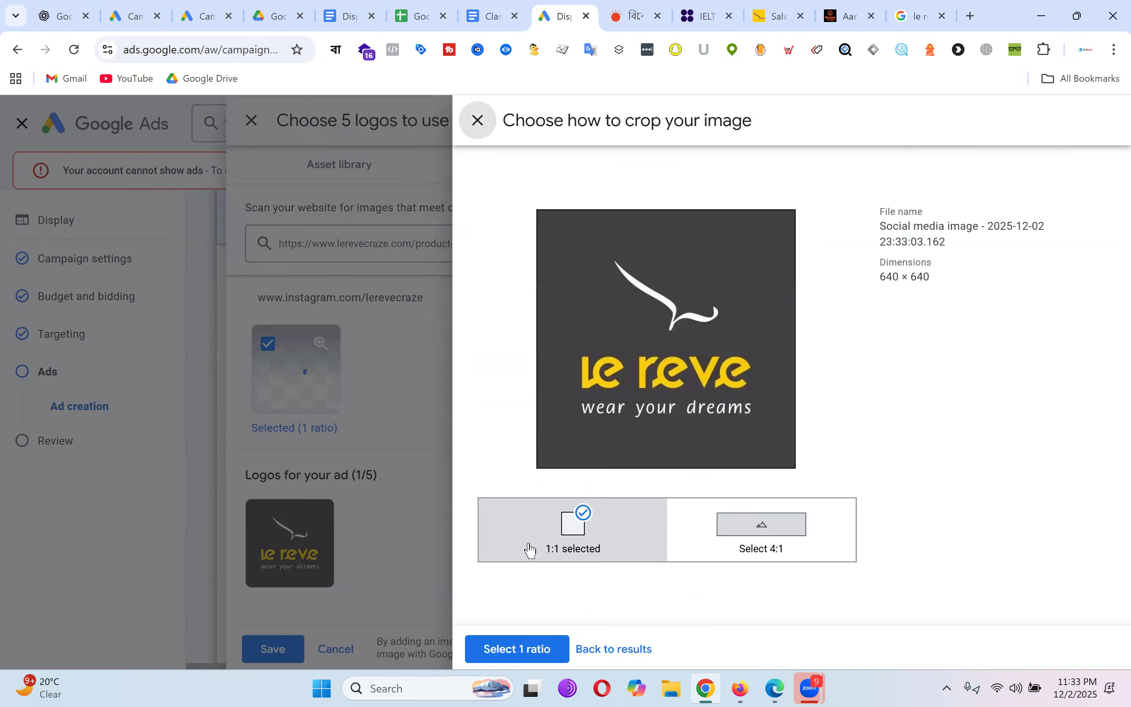
pyautogui.click(763, 536)
pyautogui.moveTo(720, 344); pyautogui.dragTo(735, 379)
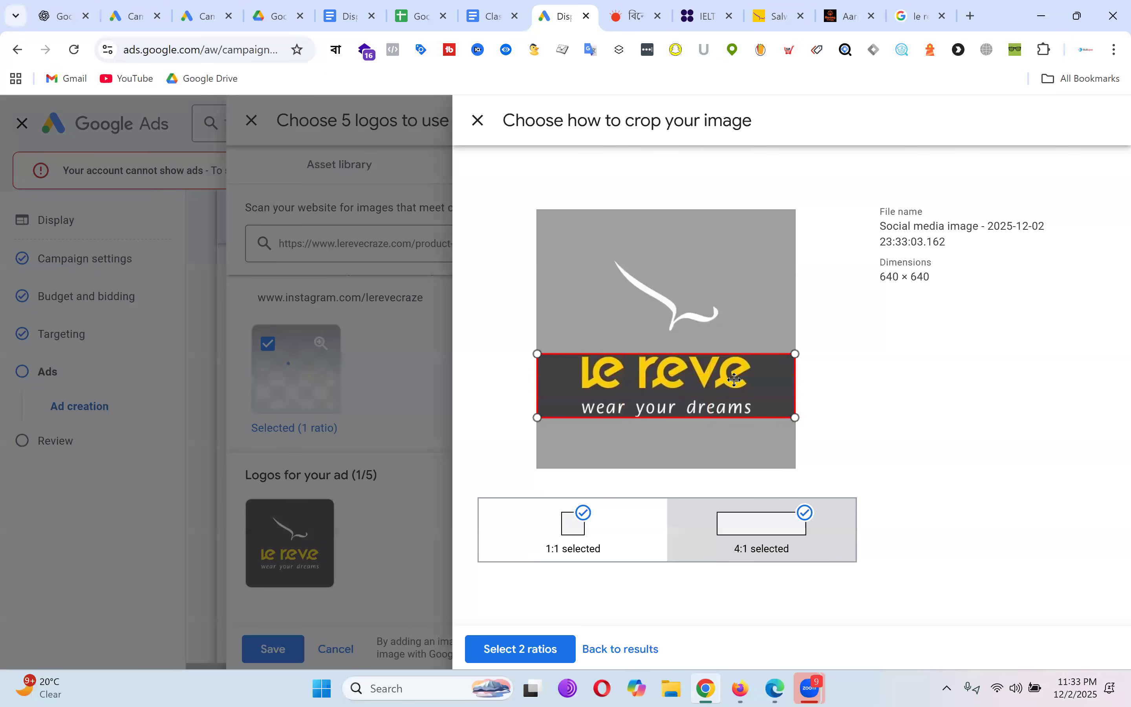
pyautogui.click(622, 550)
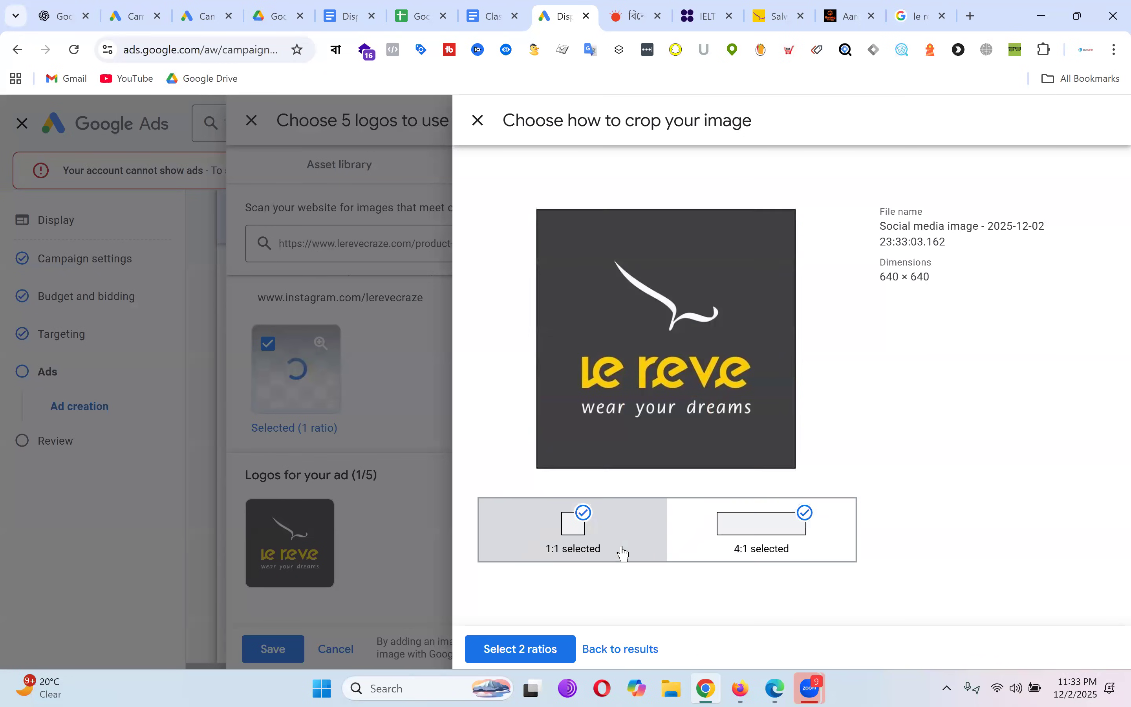
pyautogui.click(730, 537)
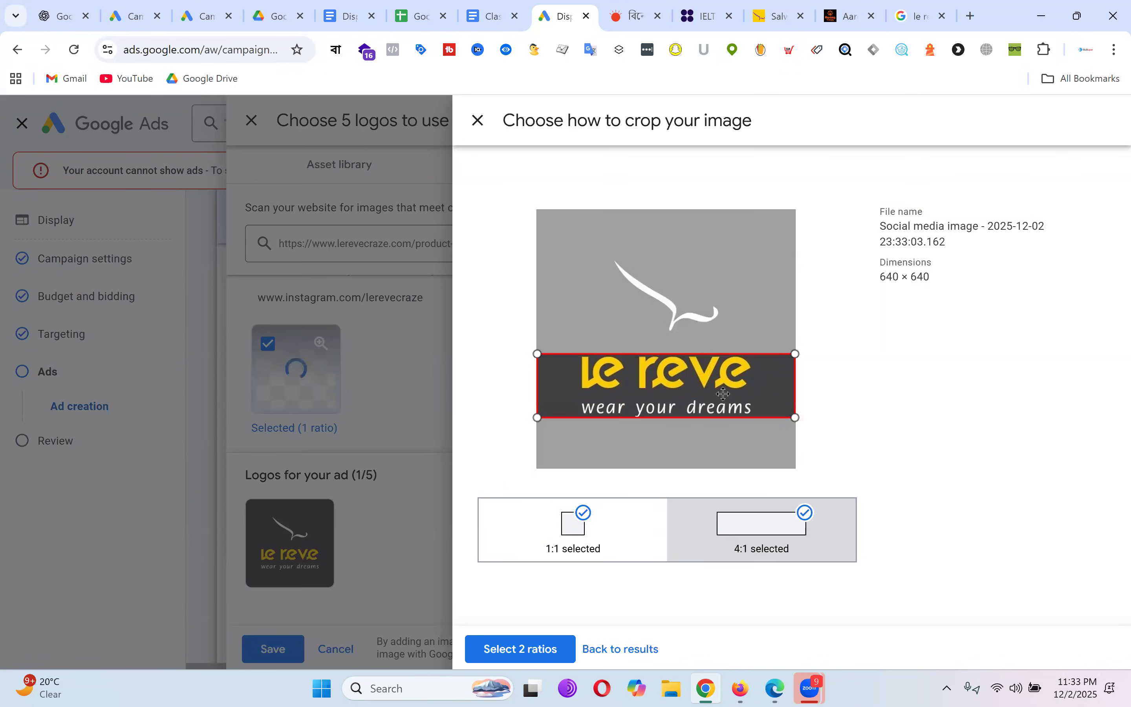
pyautogui.click(542, 652)
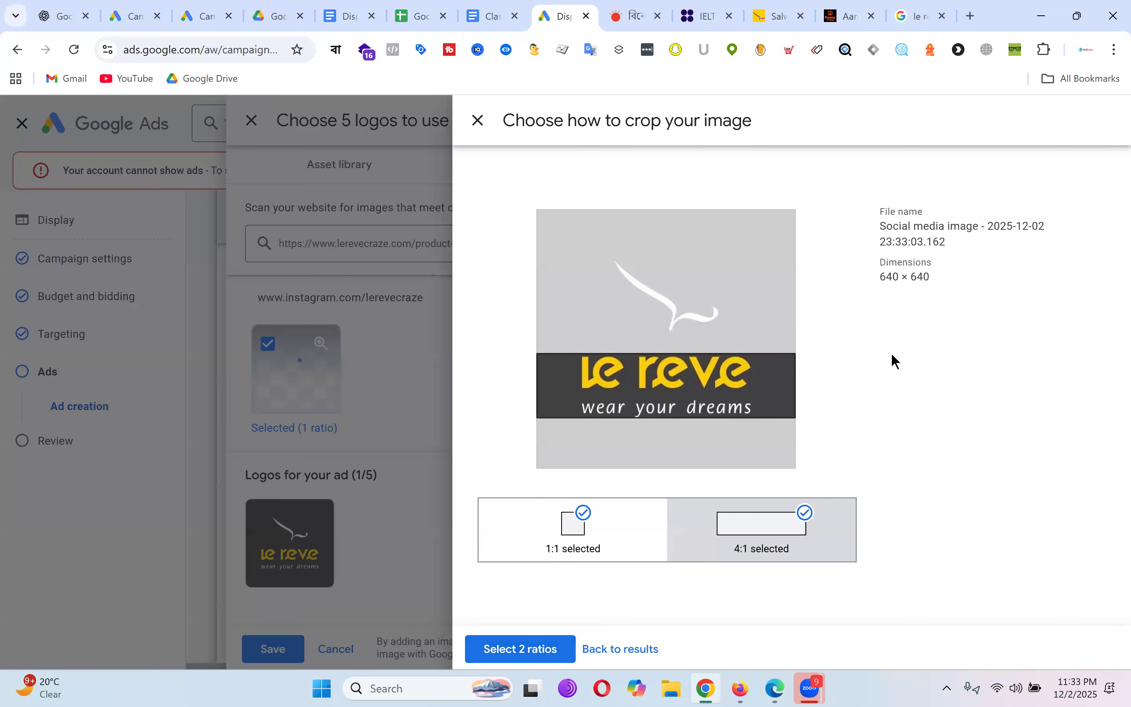
pyautogui.click(519, 651)
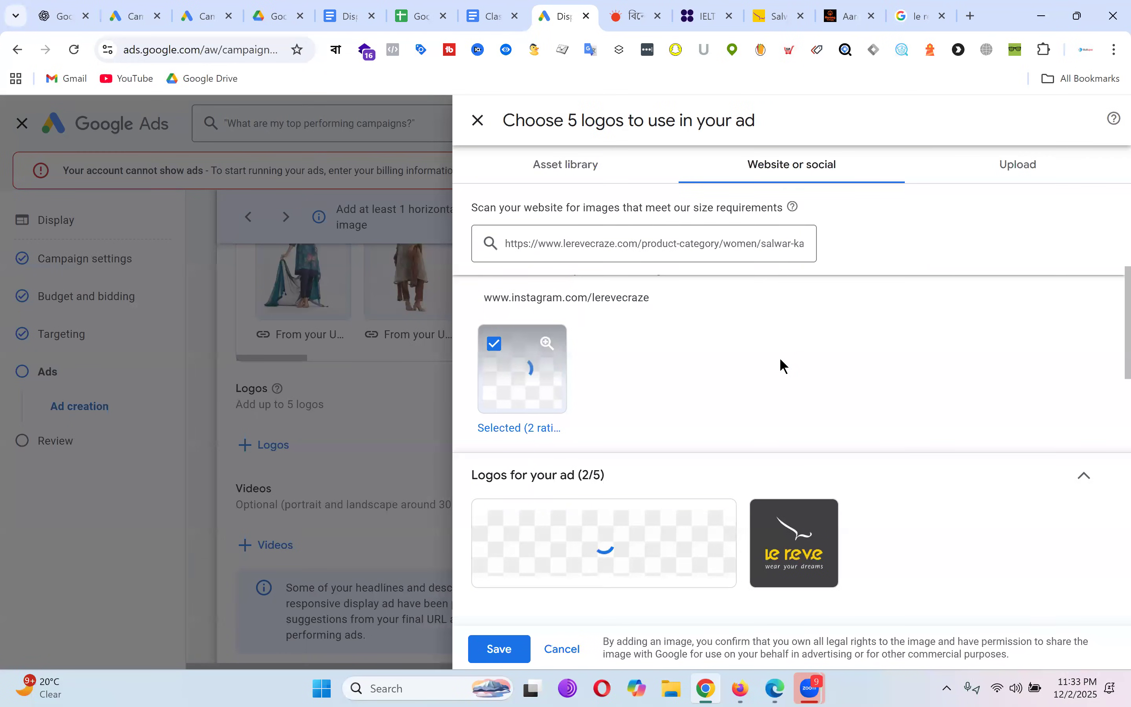
# Step: Reopen the crop options of the Instagram logo and check the image dimensions
pyautogui.click(538, 367)
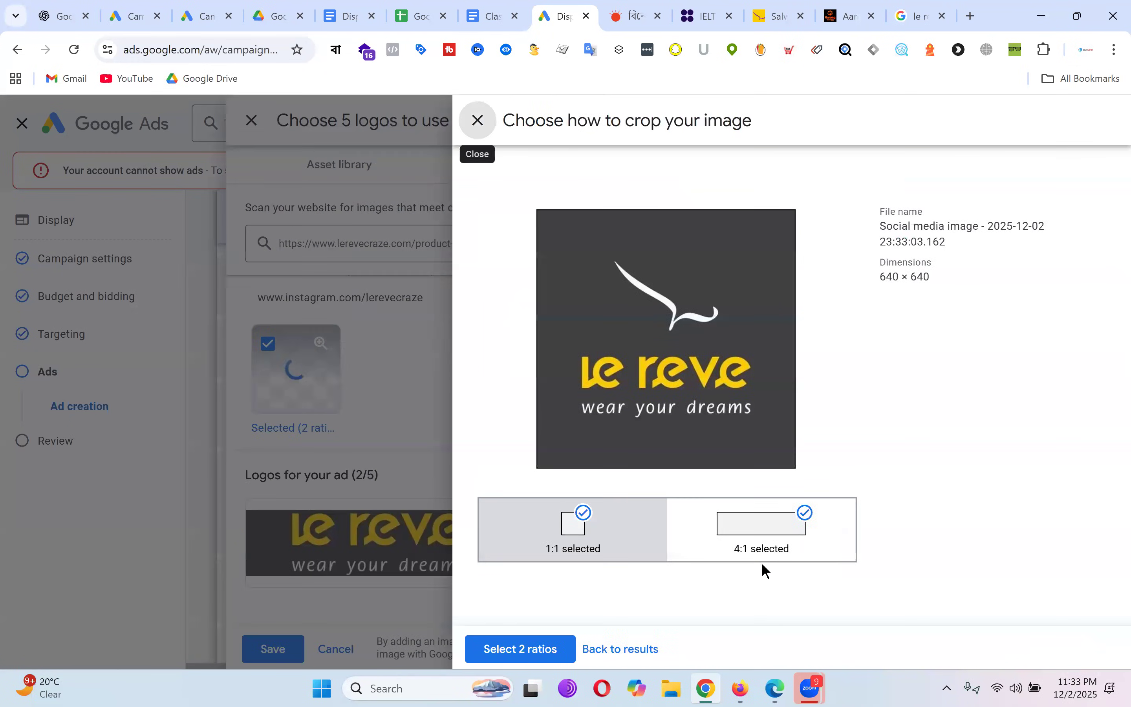
pyautogui.moveTo(880, 277); pyautogui.dragTo(951, 277)
pyautogui.click(1023, 297)
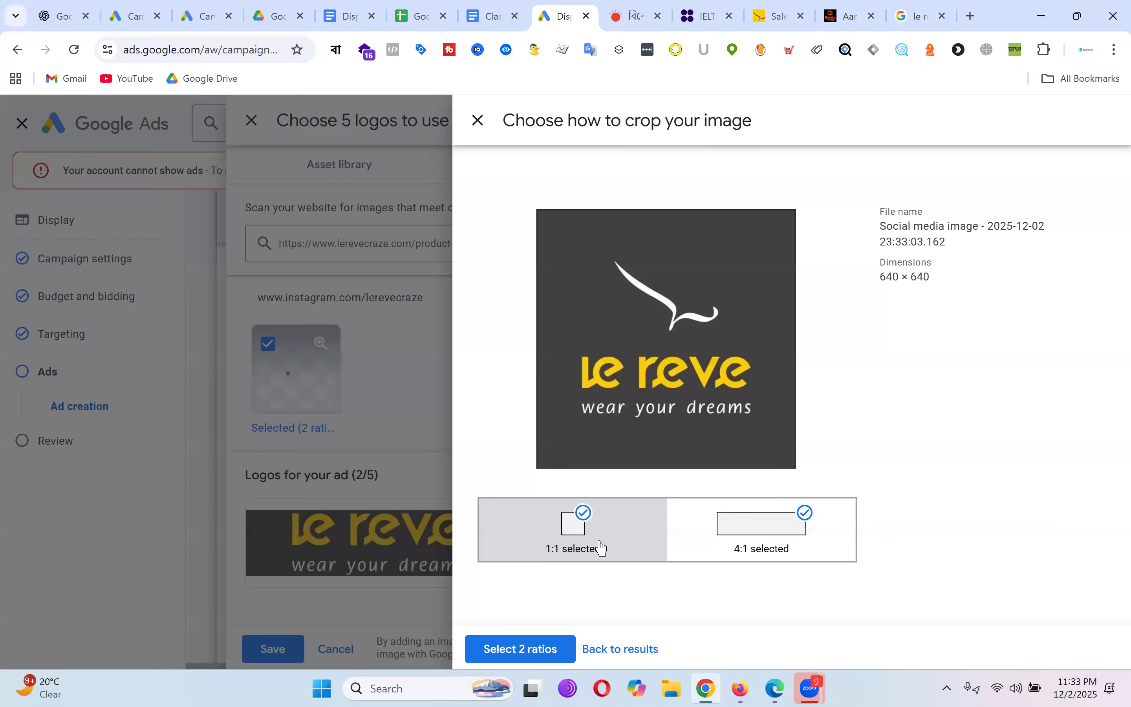
# Step: Compare the 1:1 and 4:1 crops of the Instagram logo against the image dimensions
pyautogui.click(733, 537)
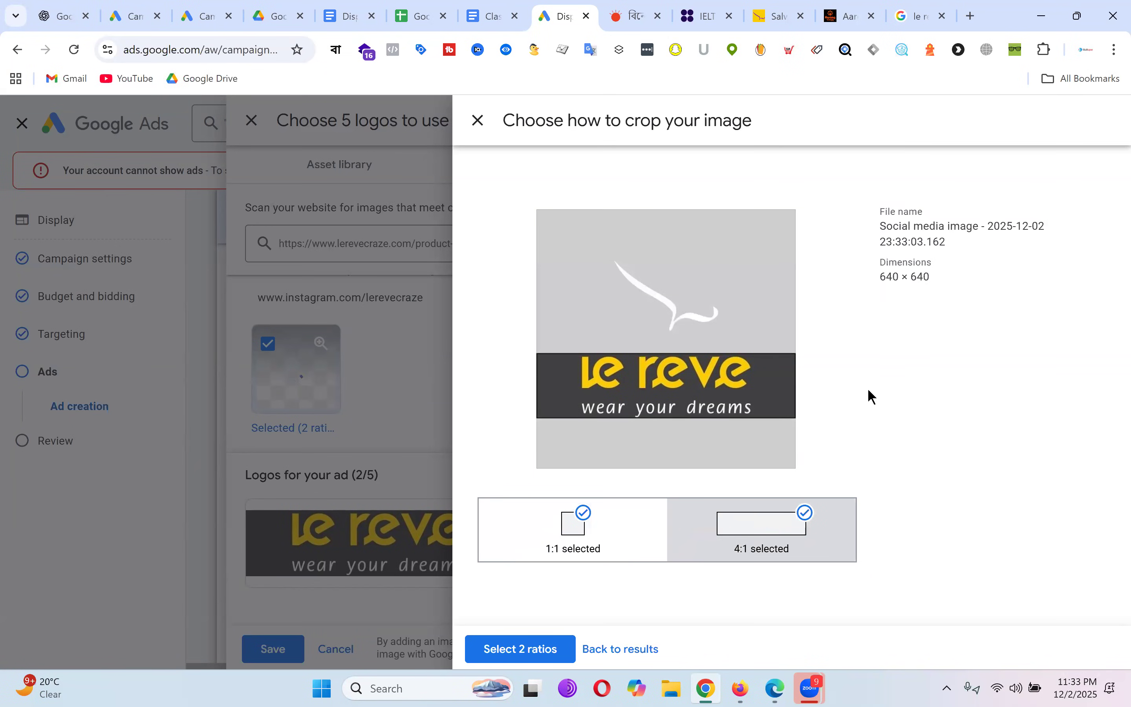
pyautogui.moveTo(882, 276); pyautogui.dragTo(982, 277)
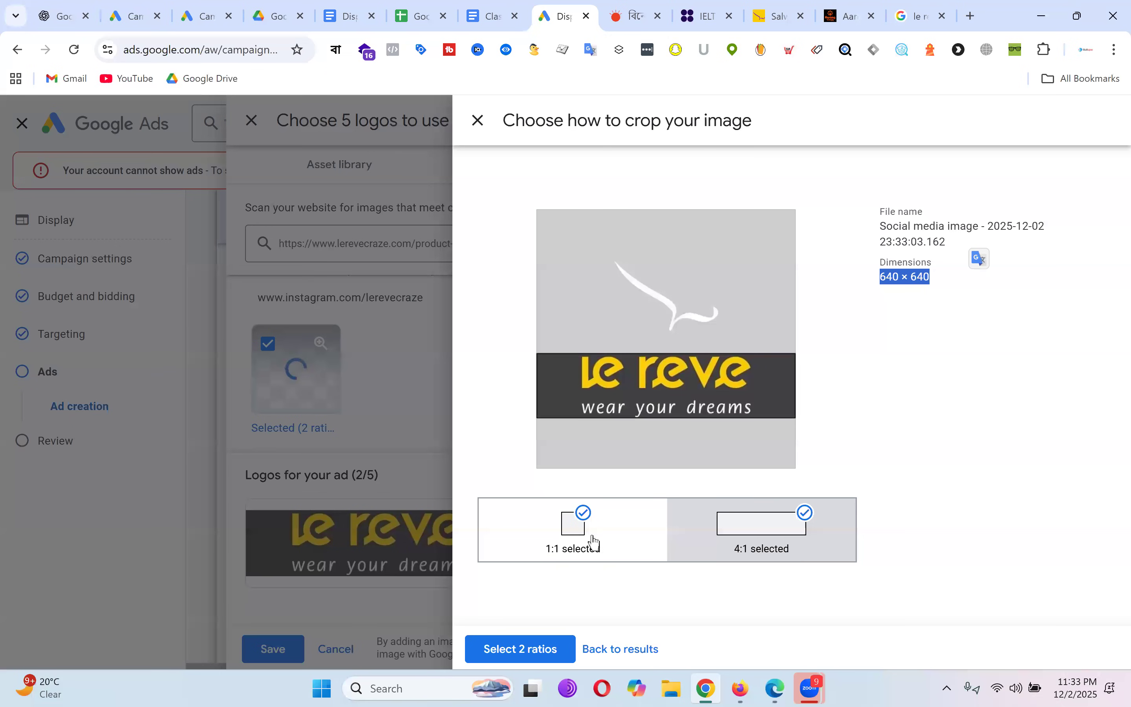
pyautogui.click(595, 543)
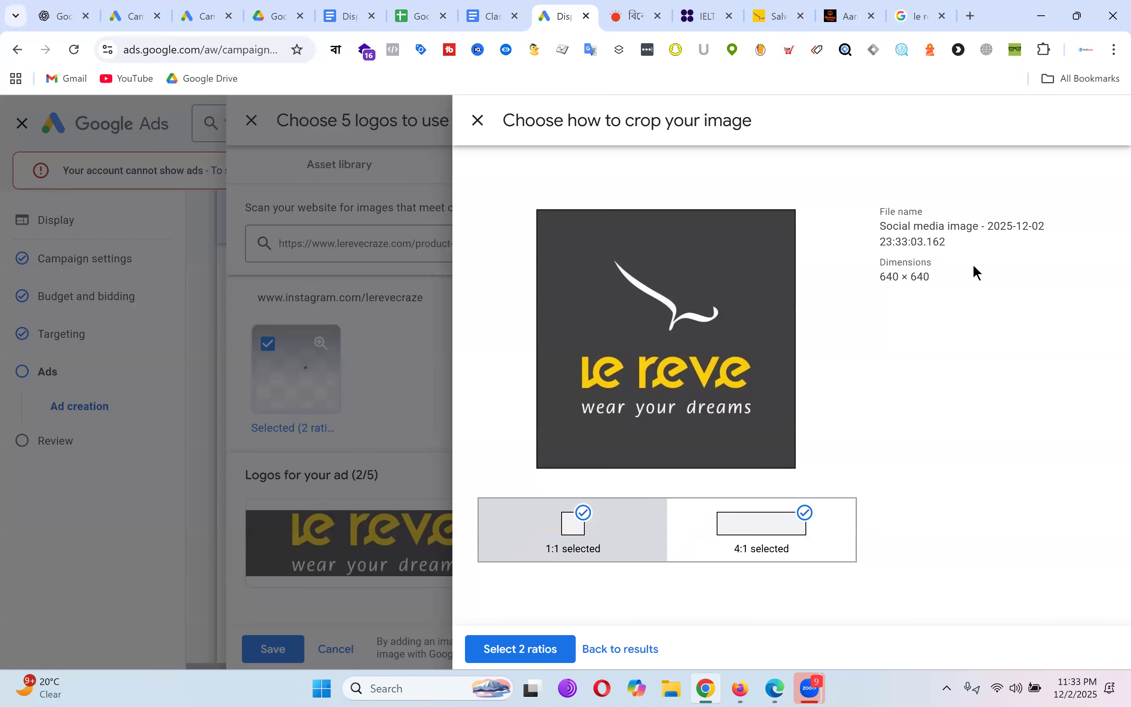
pyautogui.click(785, 550)
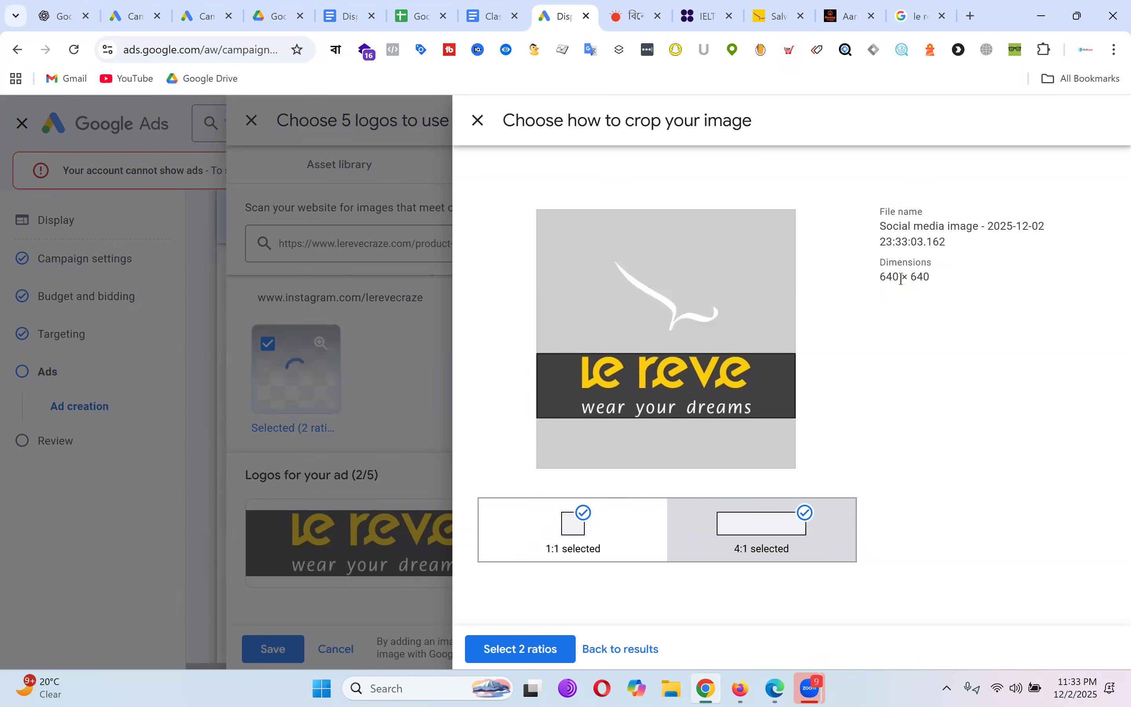
pyautogui.moveTo(884, 278); pyautogui.dragTo(990, 284)
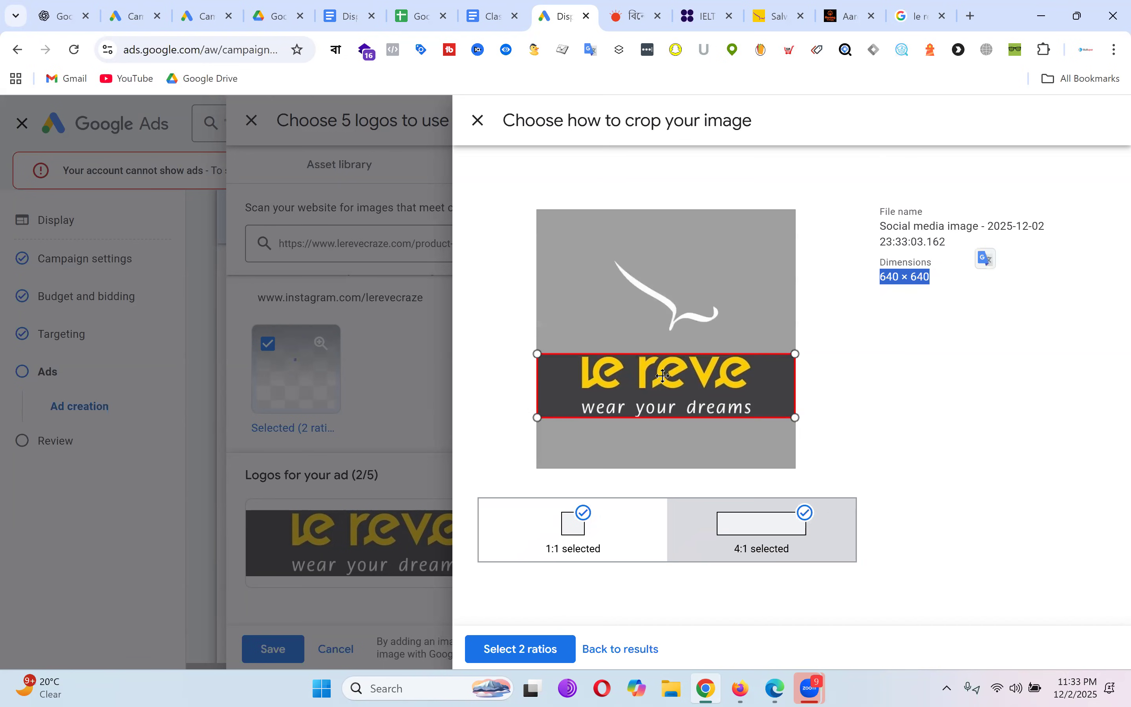
# Step: Nudge the logo's 4:1 crop frame, confirm both ratios, and save the two logos to the ad
pyautogui.moveTo(693, 409); pyautogui.dragTo(690, 390)
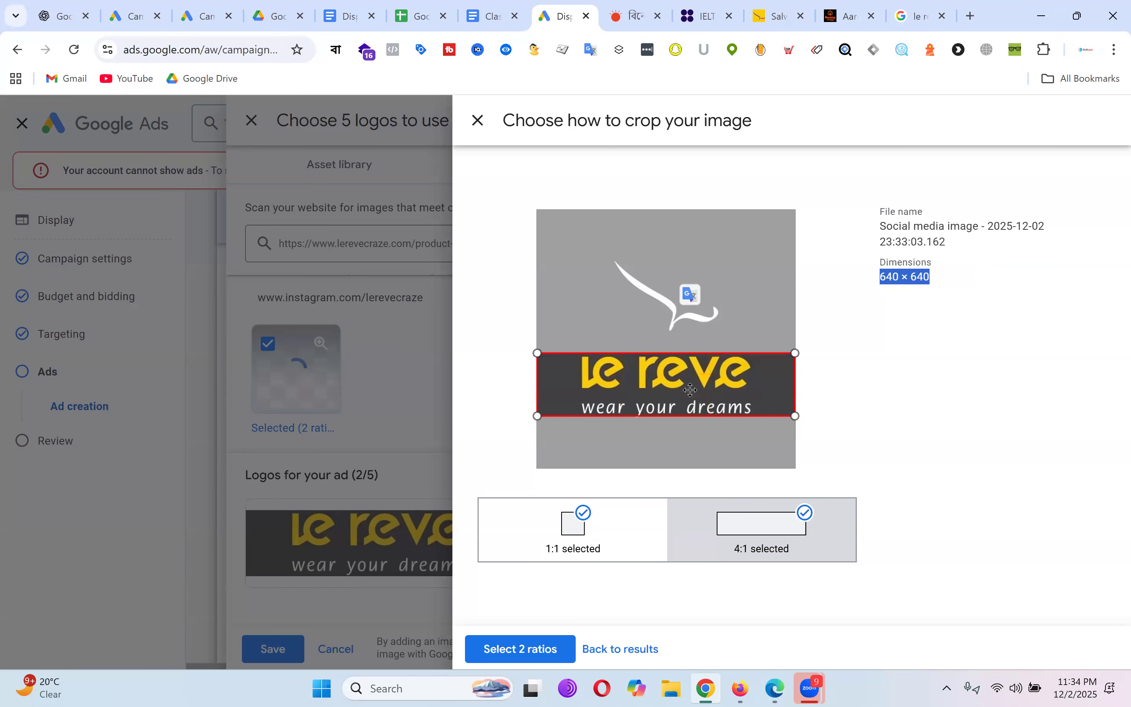
pyautogui.click(545, 653)
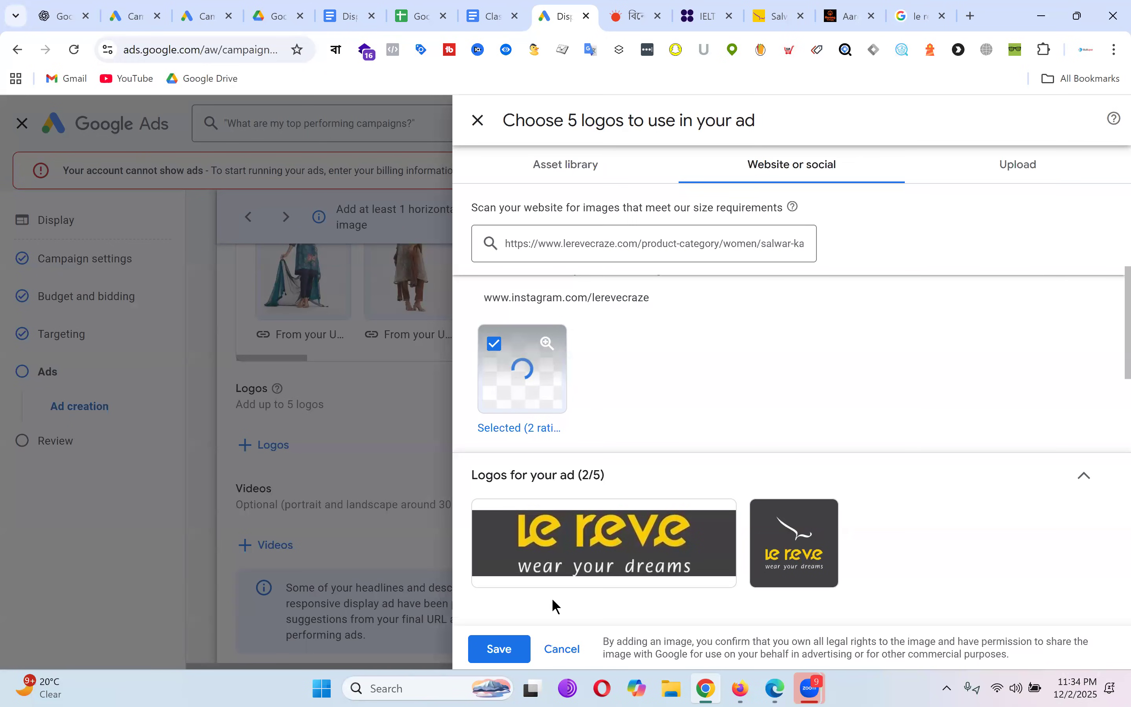
pyautogui.click(505, 649)
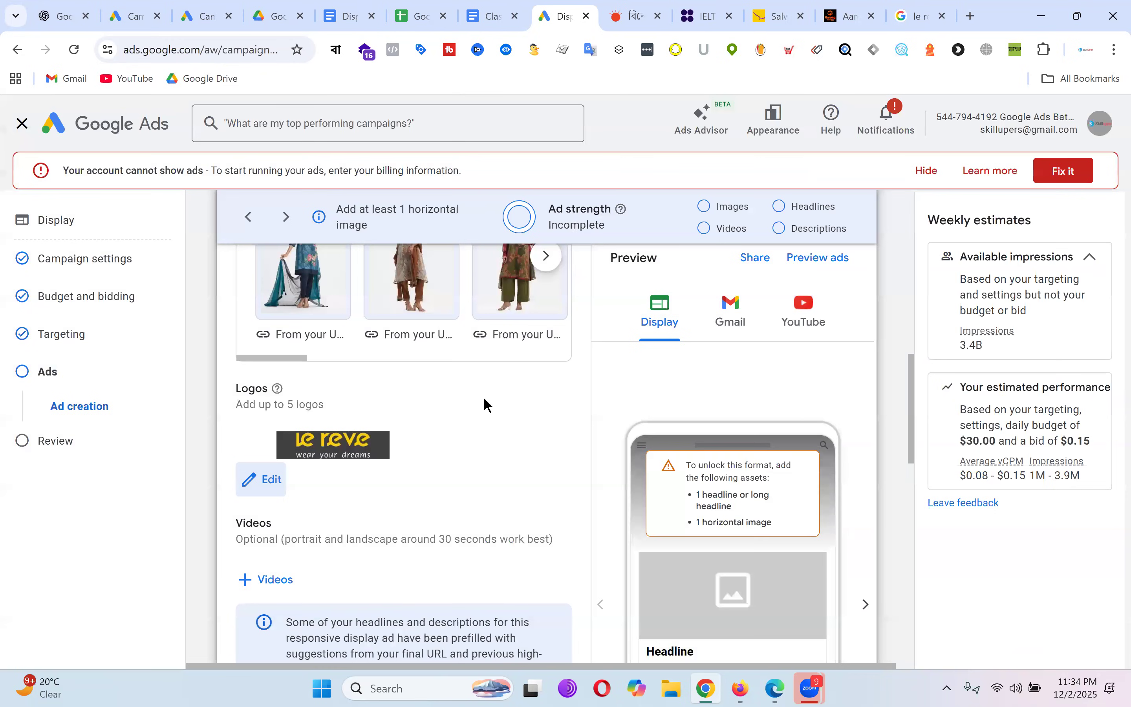
# Step: Go past the videos and headline sections of the ad form and add a third description field
pyautogui.scroll(-5, 457, 445)
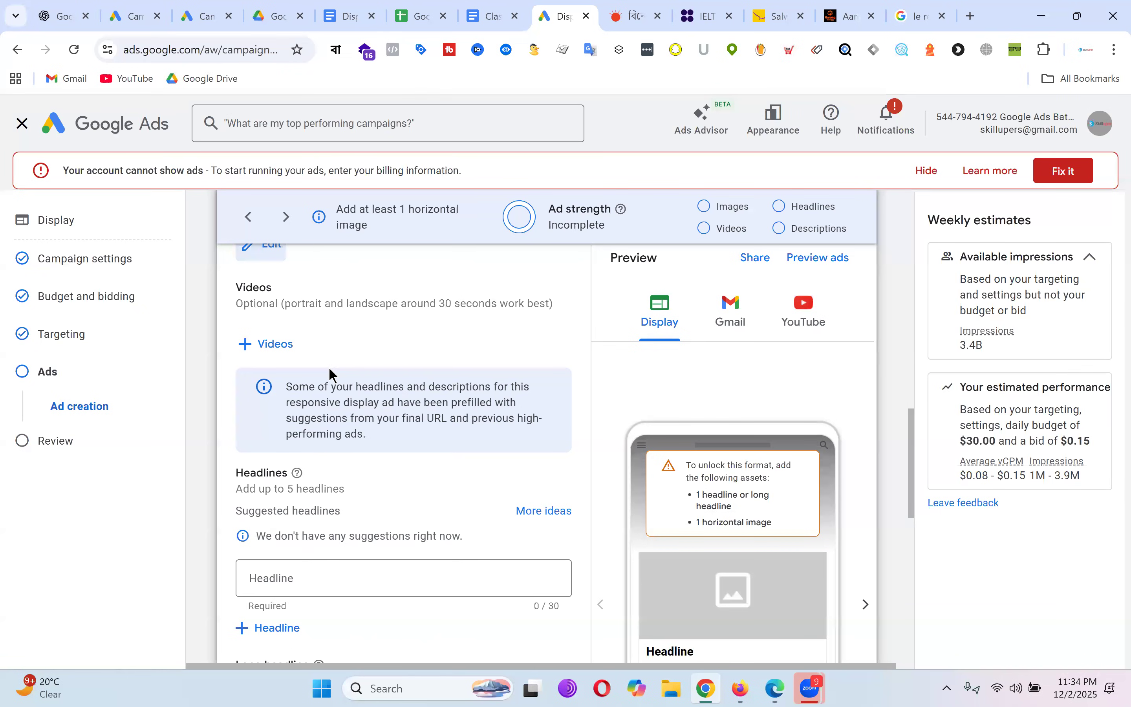
pyautogui.scroll(-5, 532, 346)
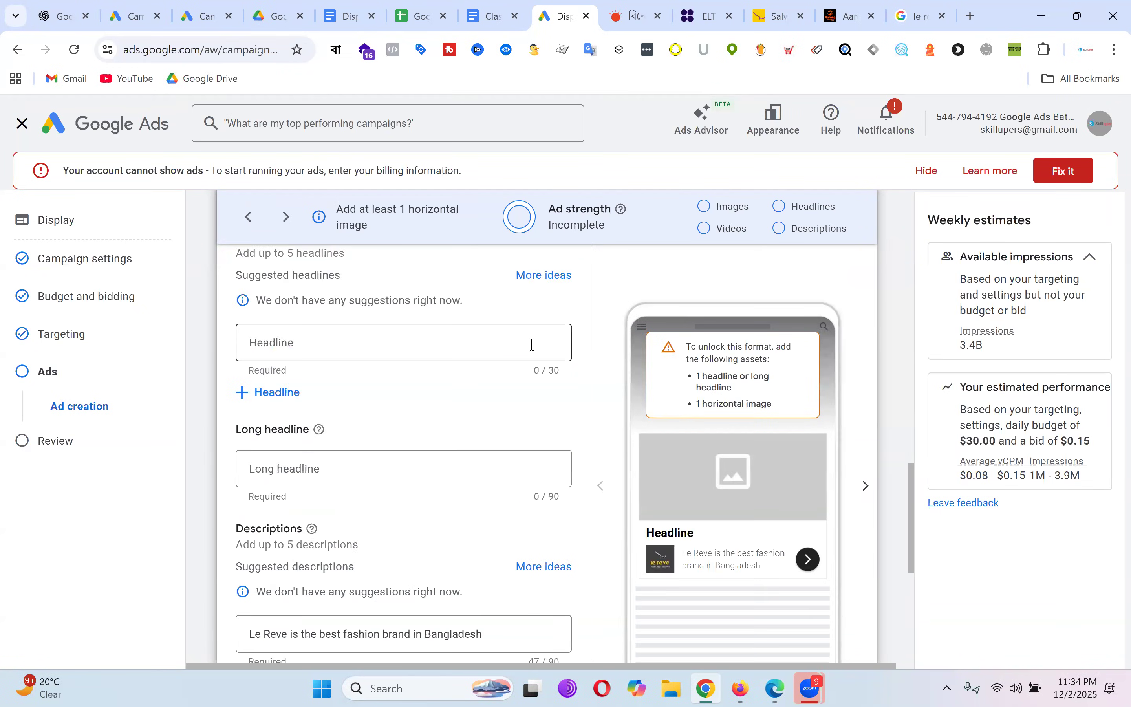
pyautogui.scroll(-3, 389, 388)
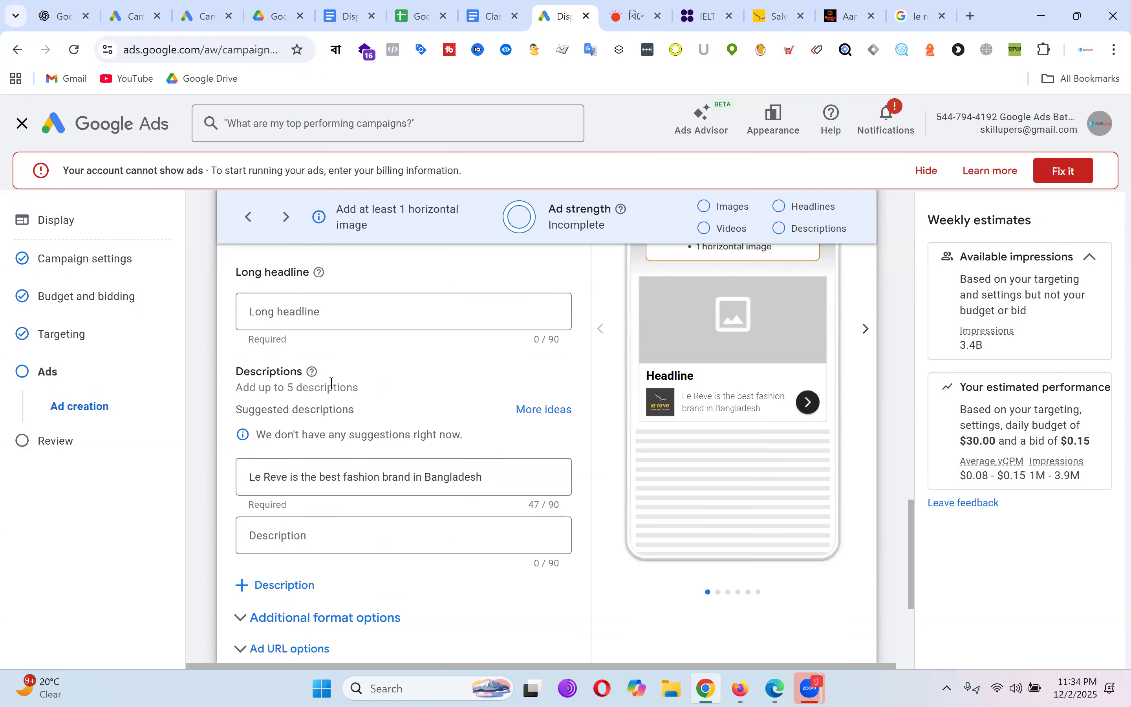
pyautogui.scroll(-2, 332, 383)
pyautogui.click(311, 429)
# Step: Add empty headline fields to the ad until there are five
pyautogui.scroll(1, 421, 417)
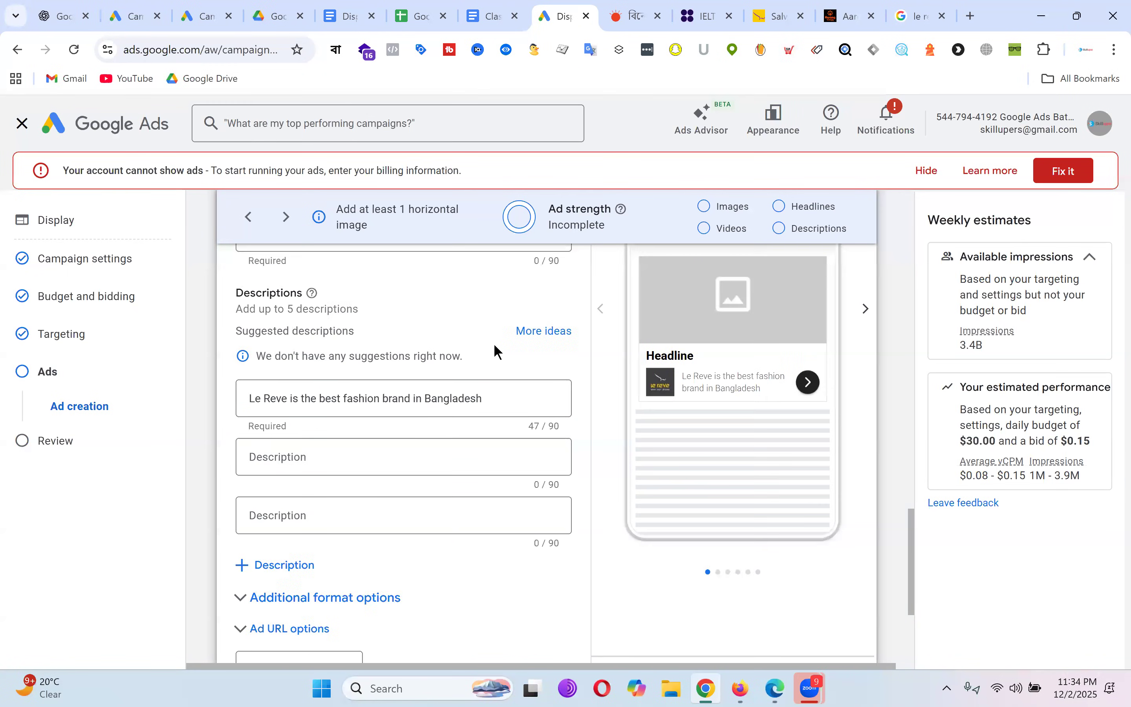
pyautogui.scroll(2, 467, 365)
pyautogui.scroll(1, 416, 391)
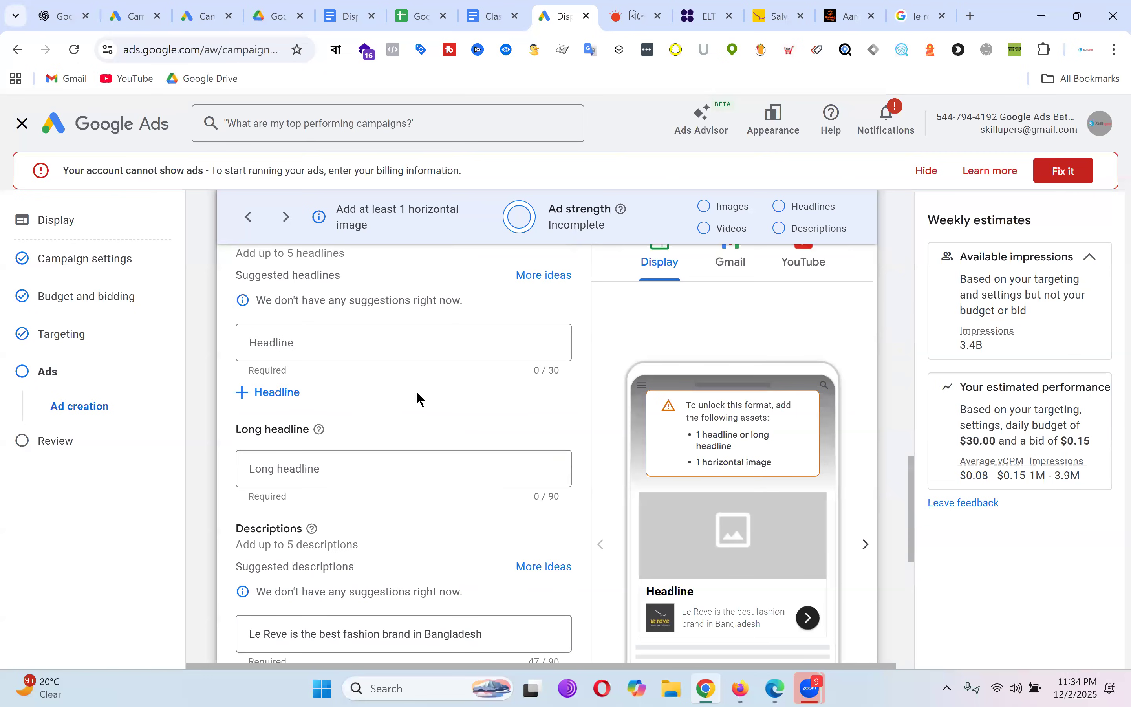
pyautogui.click(290, 395)
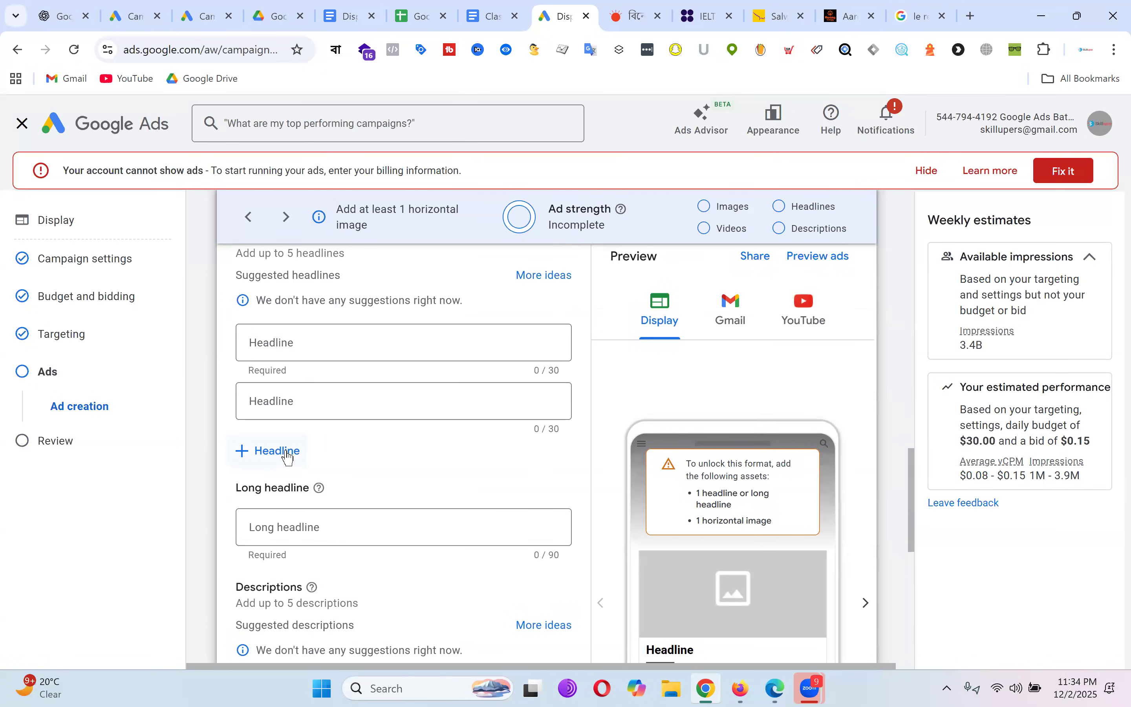
pyautogui.click(283, 452)
pyautogui.scroll(-1, 471, 391)
pyautogui.click(299, 437)
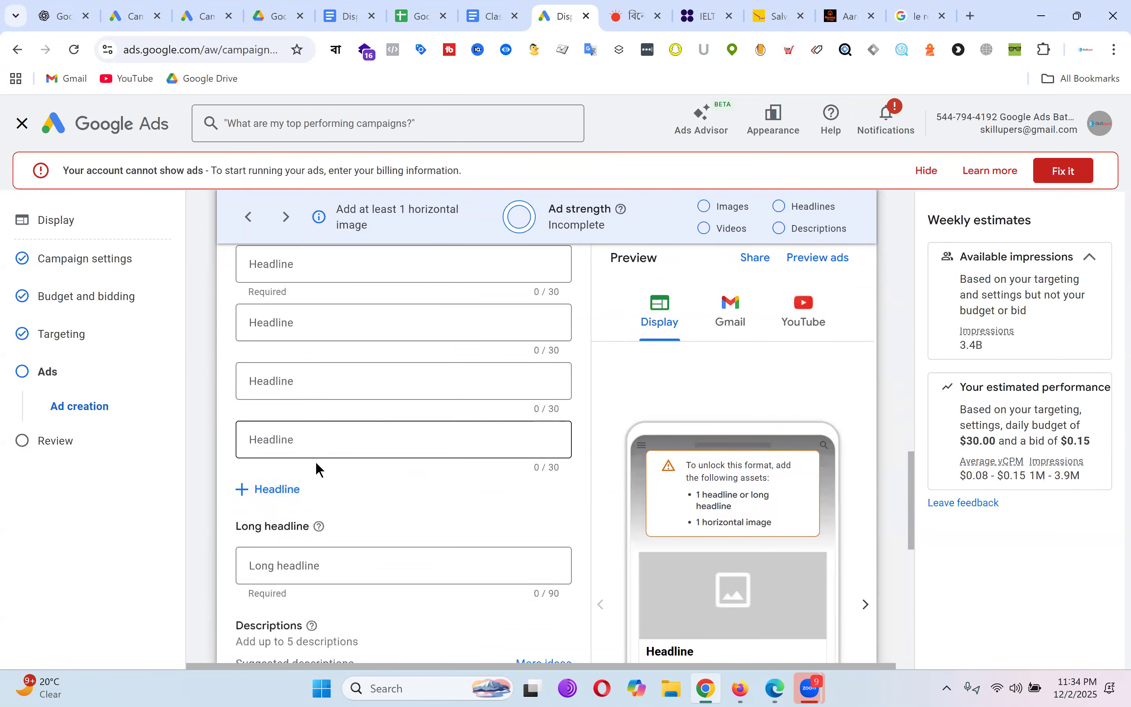
pyautogui.click(299, 488)
# Step: Add two more empty description fields to the ad to reach five
pyautogui.scroll(-3, 460, 420)
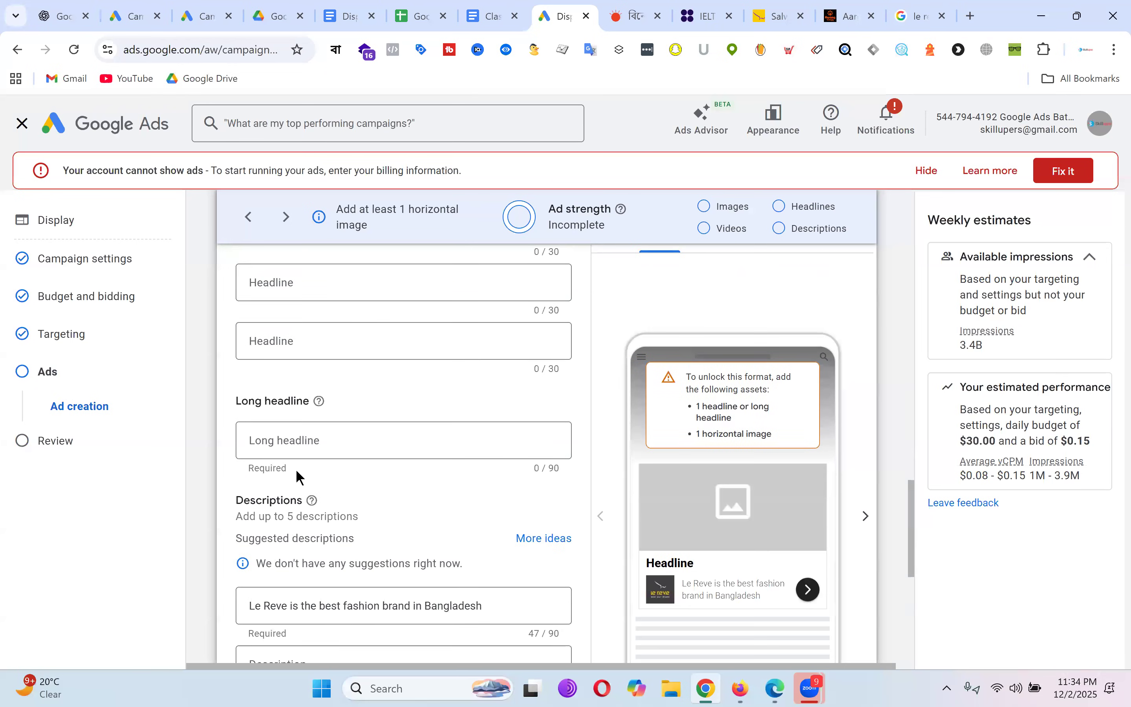
pyautogui.scroll(-5, 486, 488)
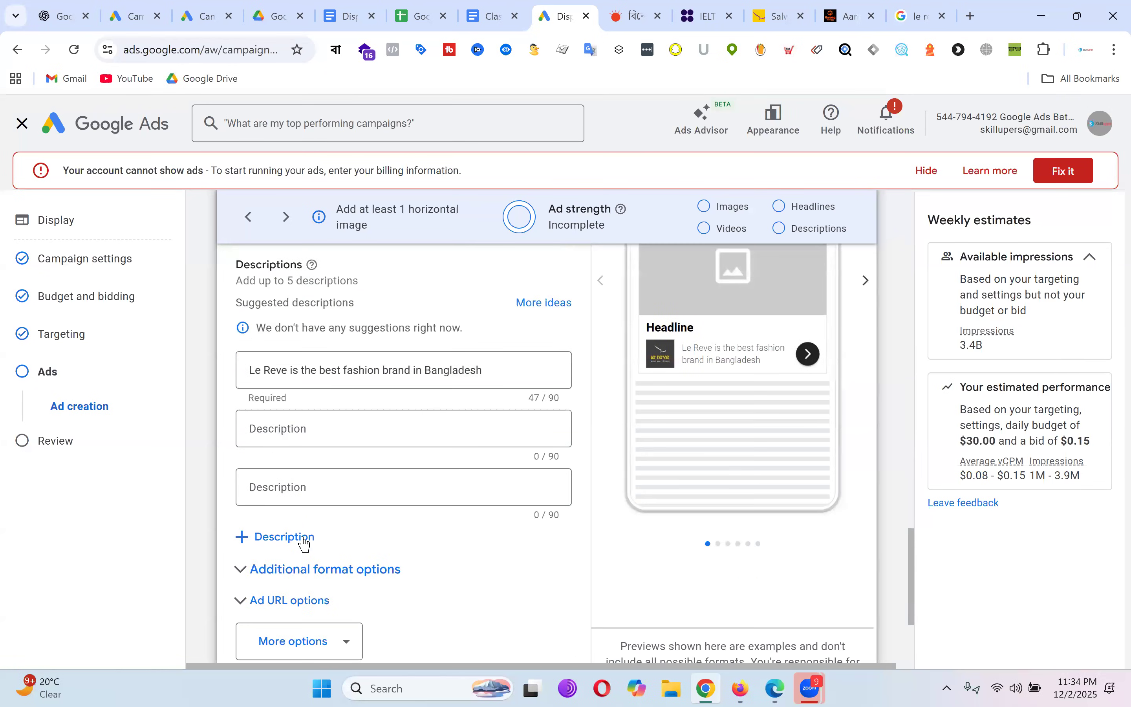
pyautogui.click(302, 539)
pyautogui.click(301, 598)
pyautogui.scroll(-1, 440, 454)
pyautogui.scroll(2, 491, 402)
pyautogui.scroll(2, 492, 405)
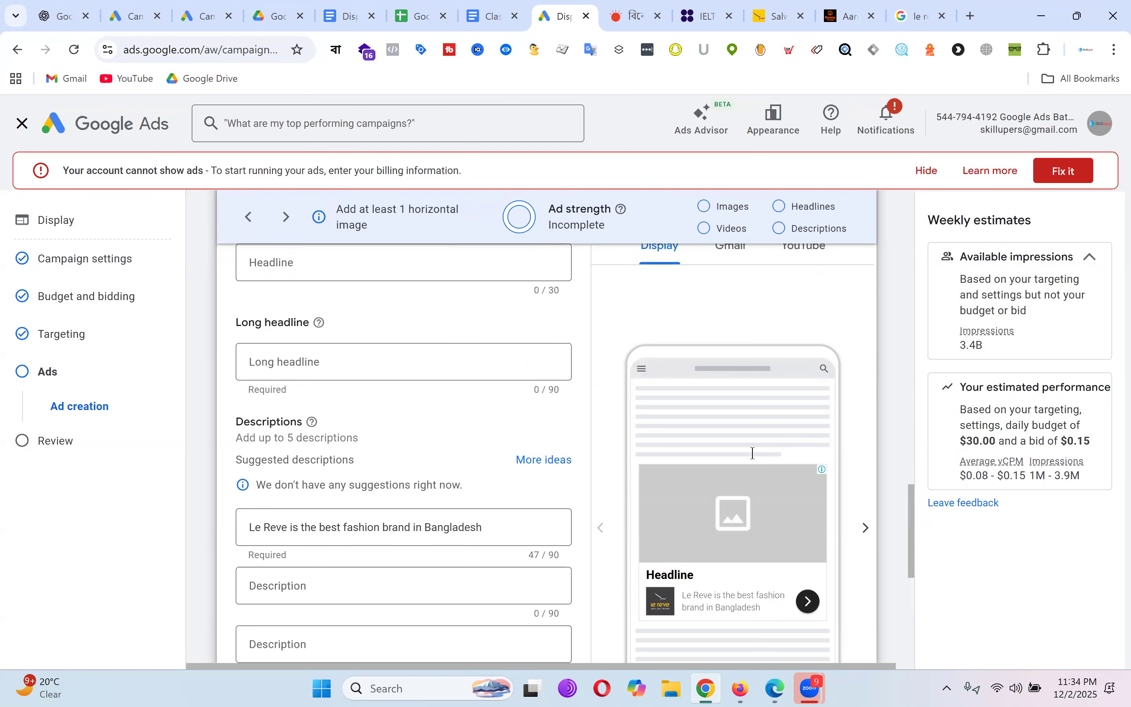
pyautogui.scroll(-2, 748, 418)
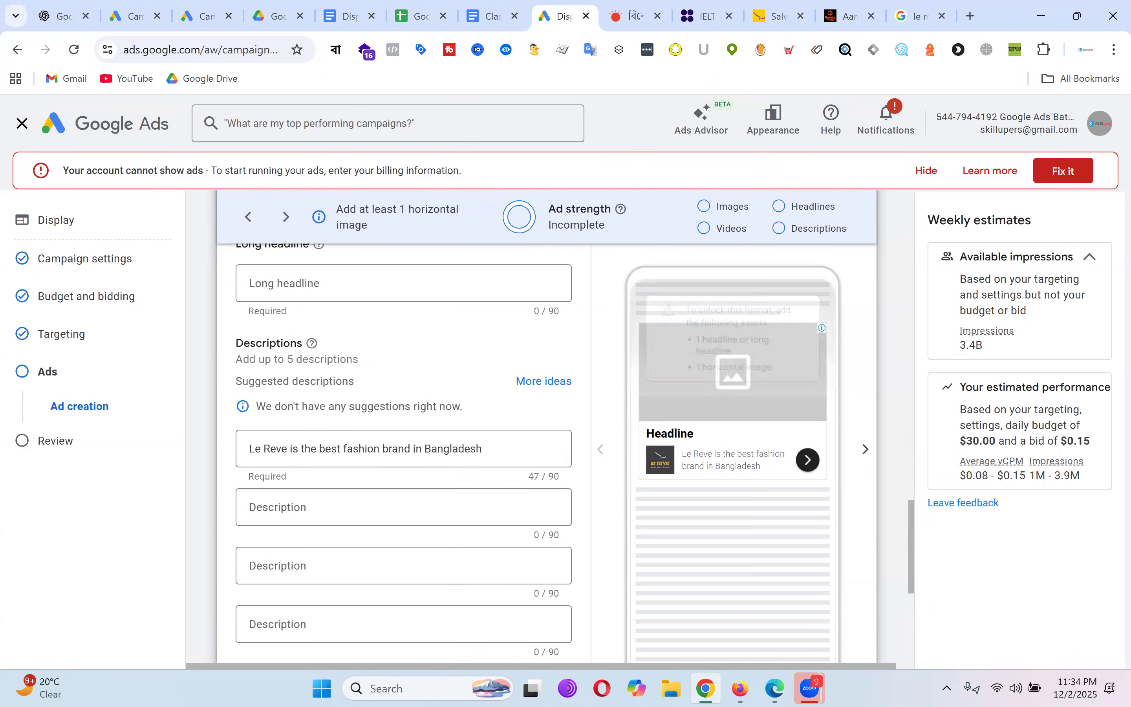
pyautogui.moveTo(706, 689)
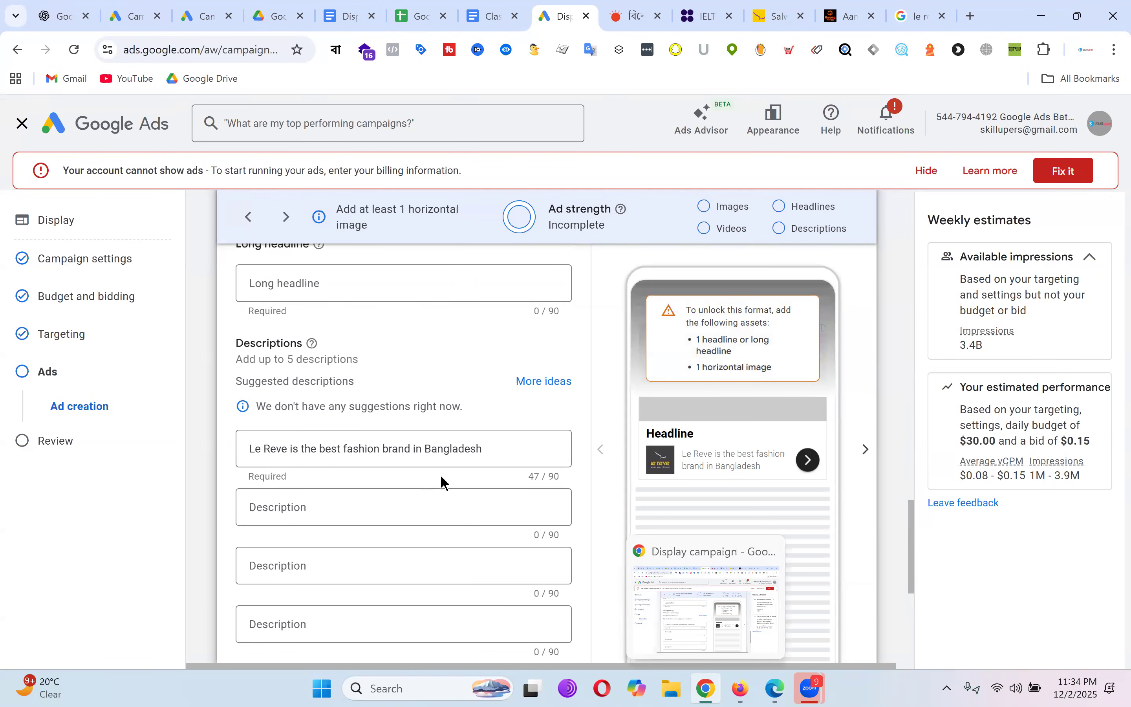
pyautogui.scroll(5, 471, 424)
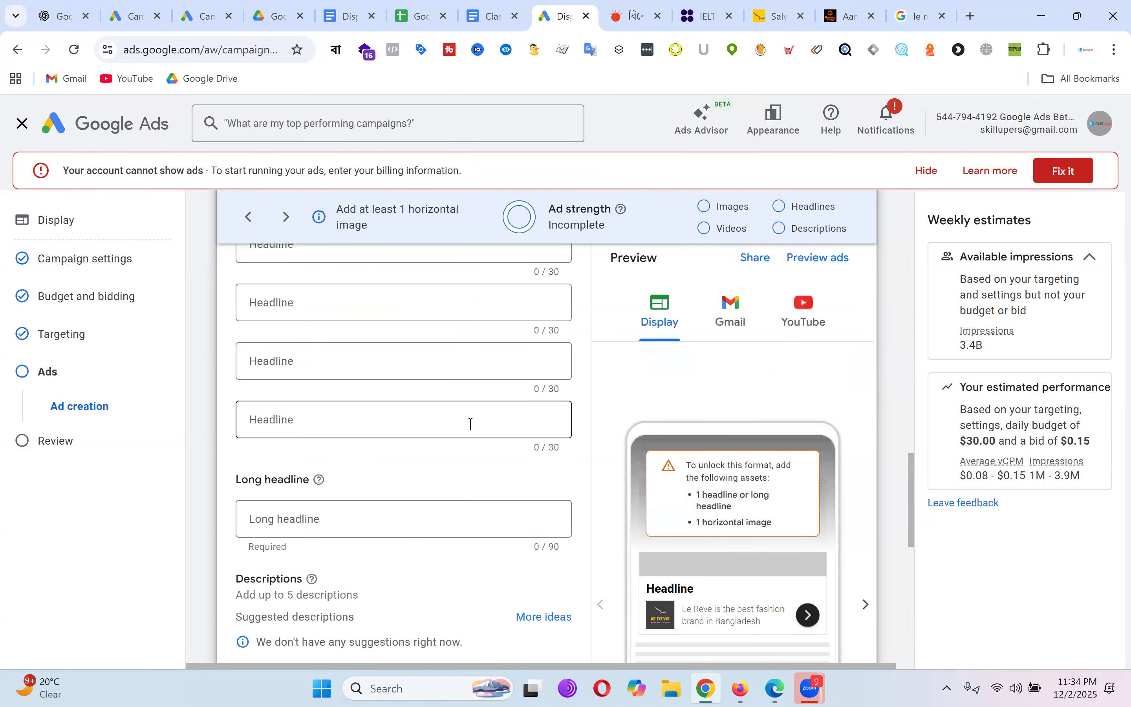
# Step: Switch to ChatGPT and start a prompt with "Final URL for Google Ads:" followed by the URL of Le Reve's salwar kameez category page
pyautogui.click(778, 16)
pyautogui.click(206, 54)
pyautogui.click(70, 17)
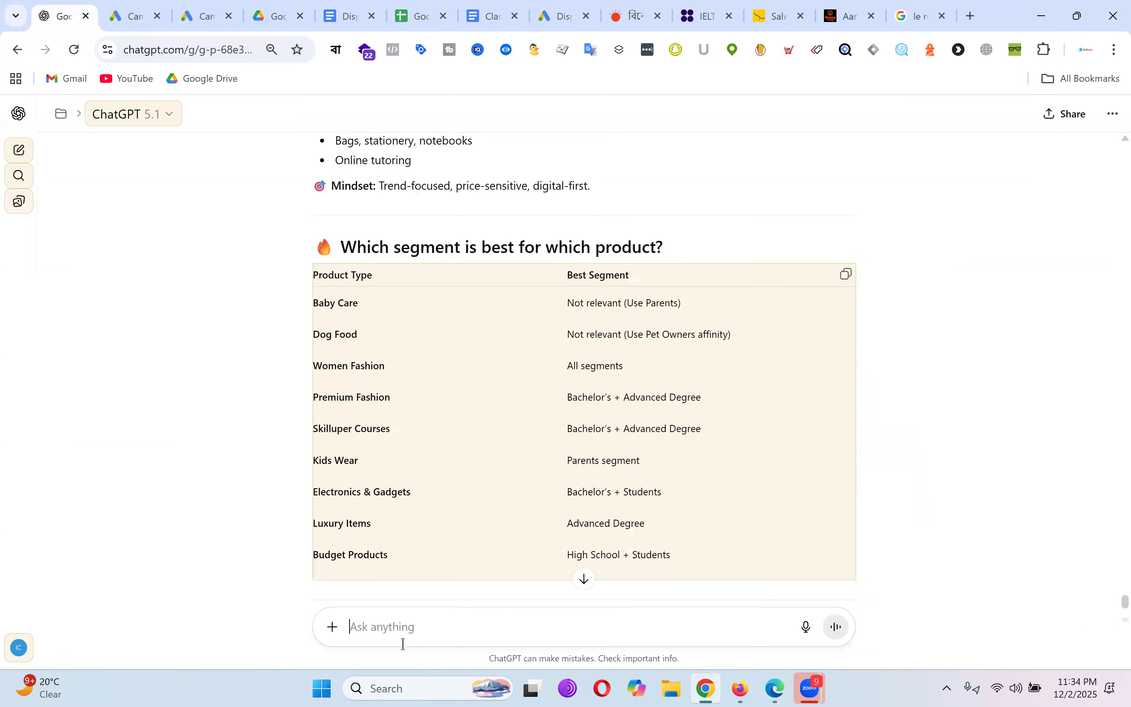
pyautogui.write('https://www.lerevecraze.com/product-category/women/salwar-kameez-dupatta/')
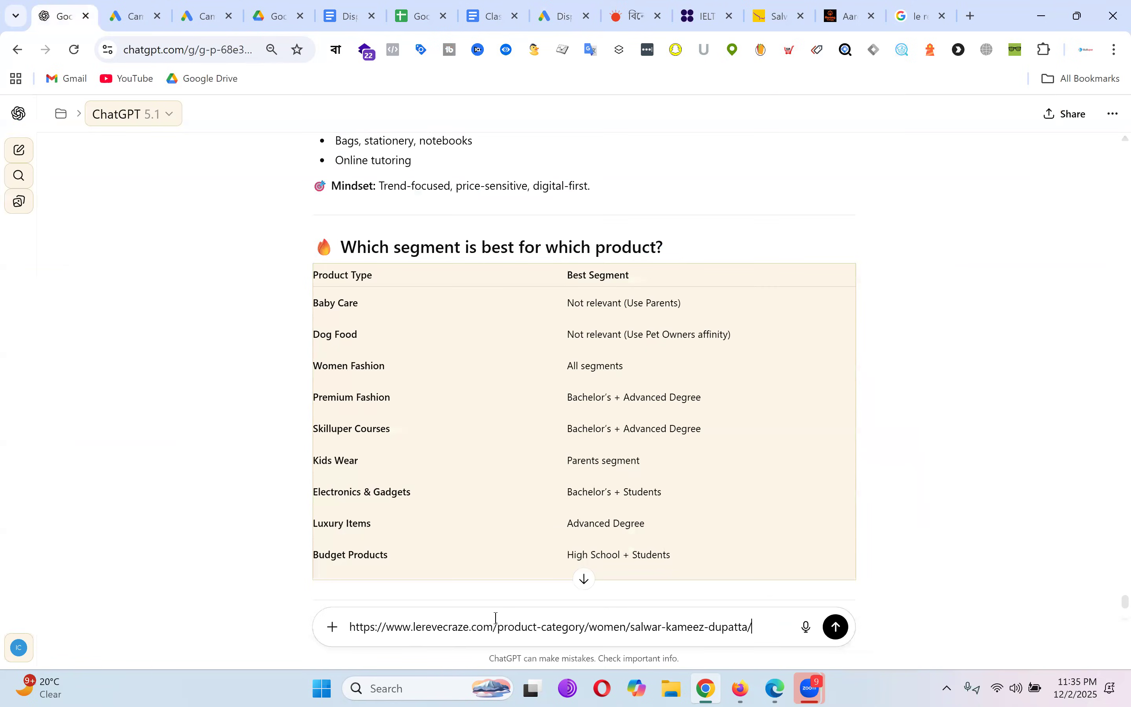
pyautogui.click(351, 628)
pyautogui.write('Final ')
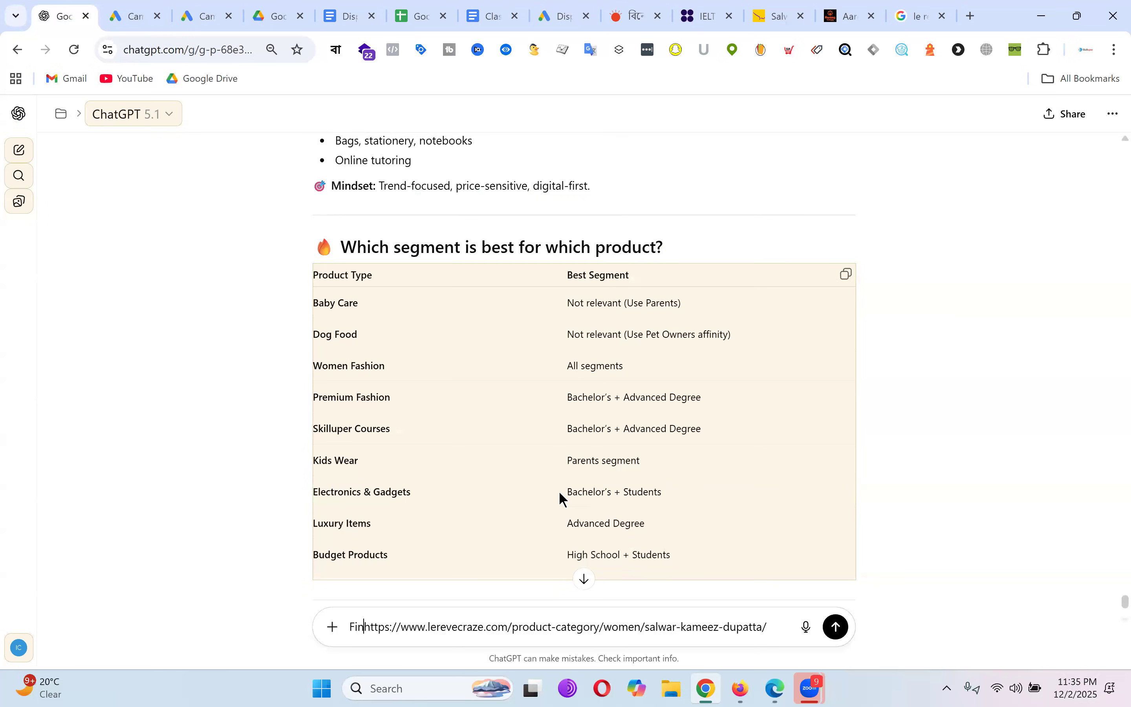
pyautogui.write('URL')
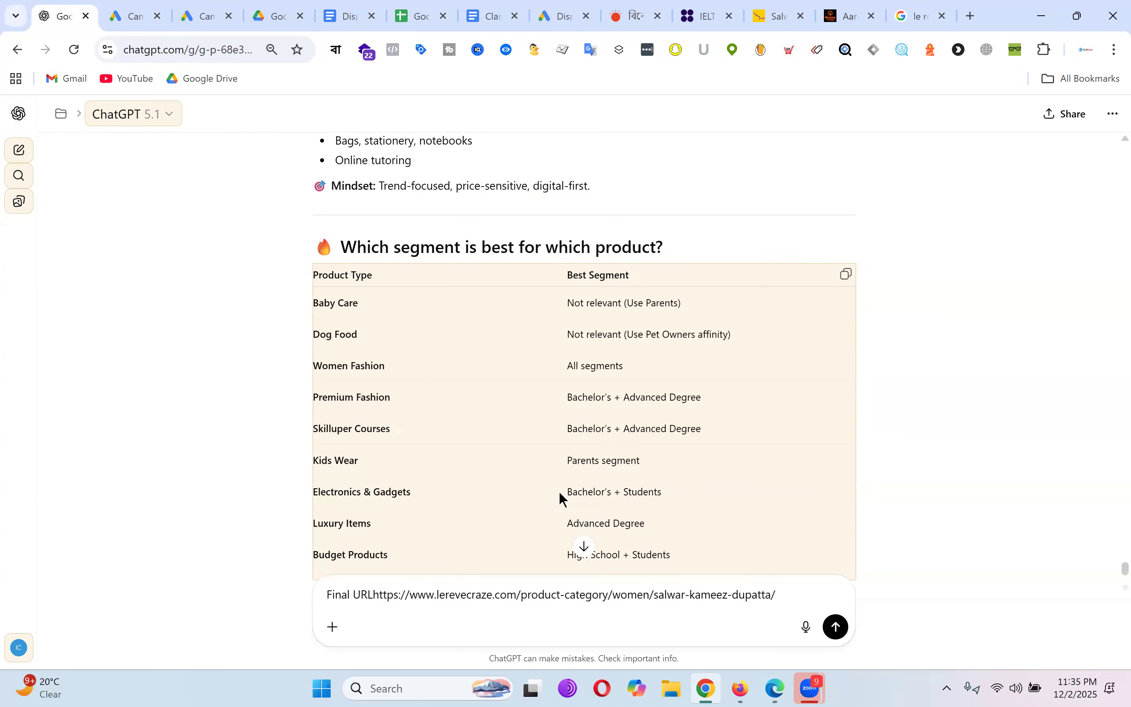
pyautogui.write(' for Google ')
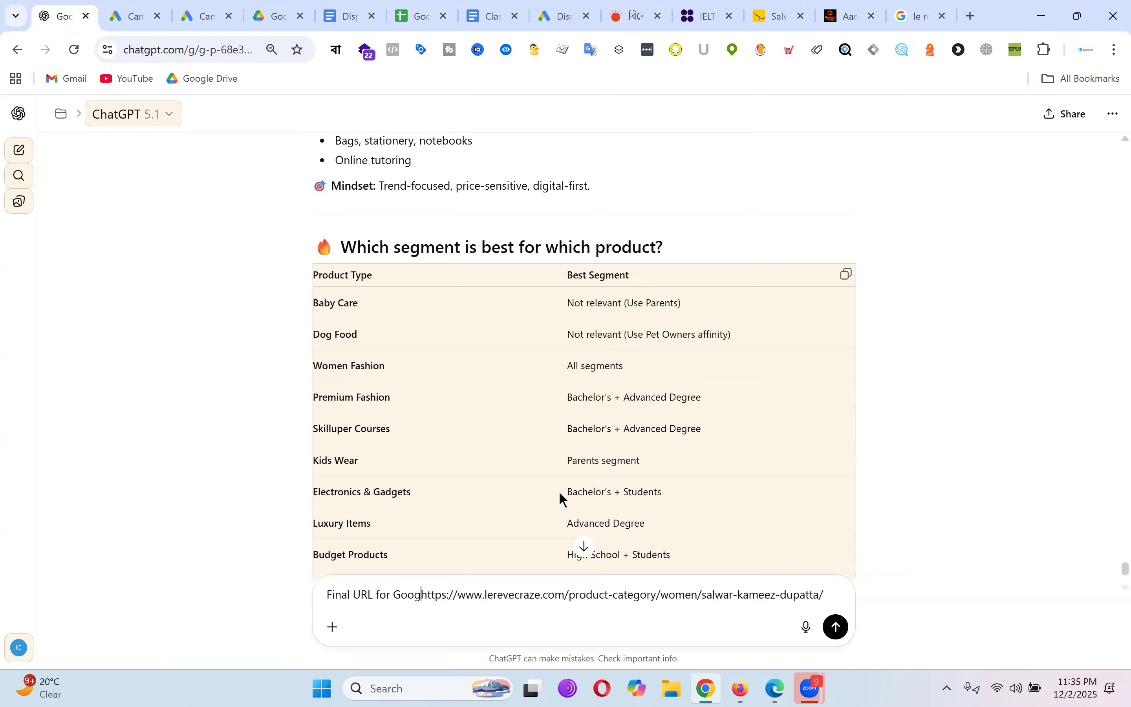
pyautogui.write('Ads:')
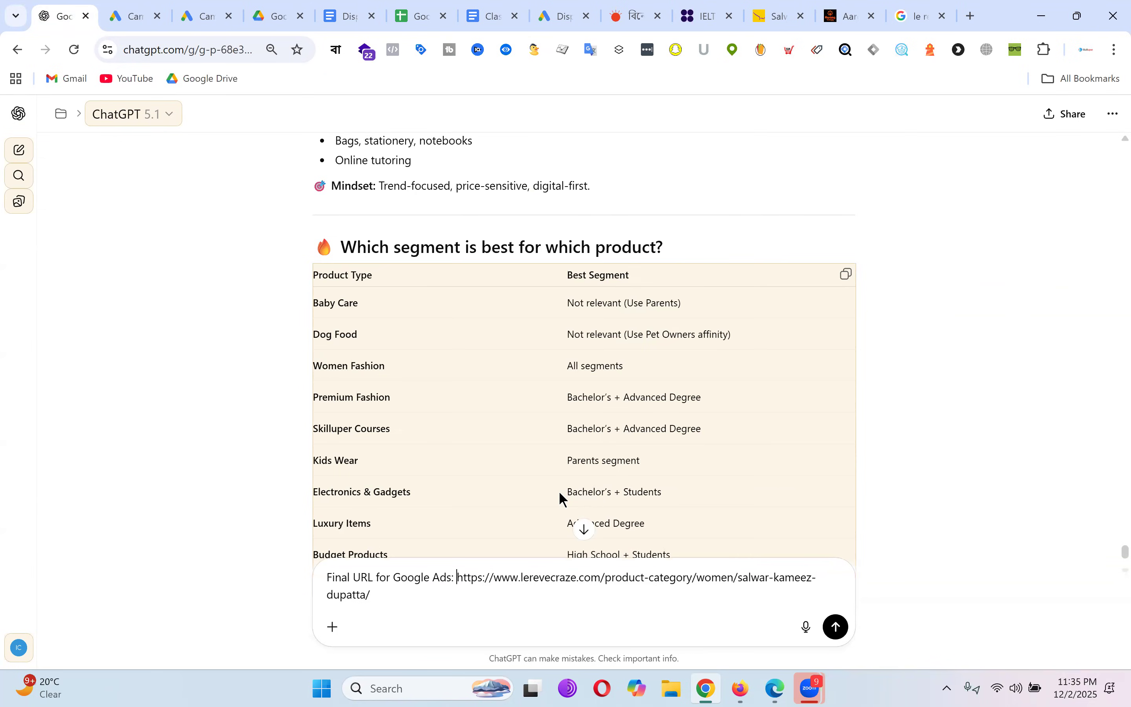
# Step: Add the line "product: salwar kameez" below the URL in the ChatGPT prompt
pyautogui.hotkey('shift', 'Return')
pyautogui.hotkey('shift', 'Return')
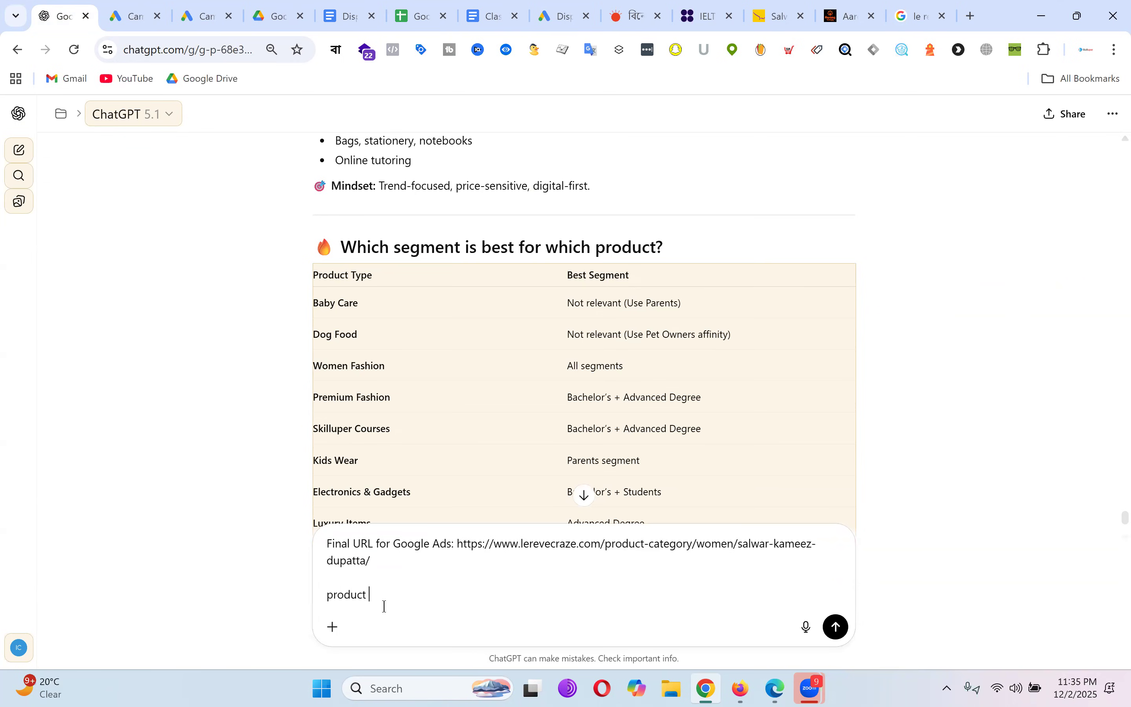
pyautogui.write(': salwar kameez')
pyautogui.hotkey('shift', 'Return')
pyautogui.hotkey('shift', 'Return')
# Step: End the prompt with "write headlines and descriptions for google display ads for awarness" and send it
pyautogui.write('write ')
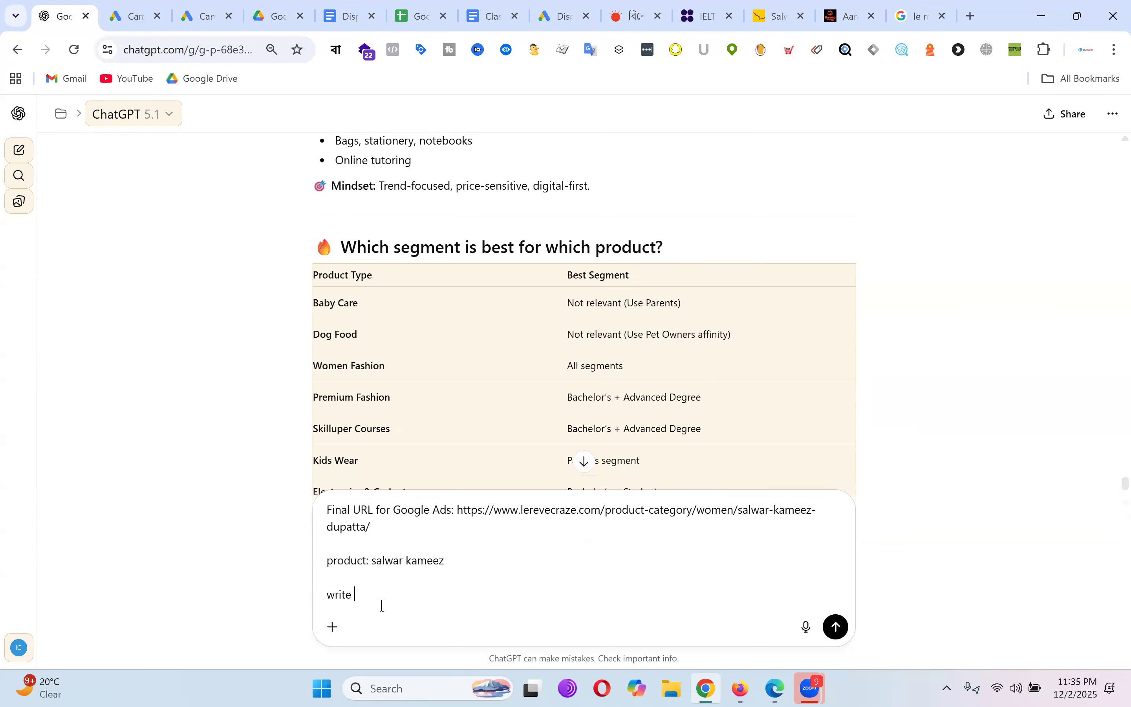
pyautogui.write('headlin')
pyautogui.press('BackSpace')
pyautogui.write('nes and descriptions for ')
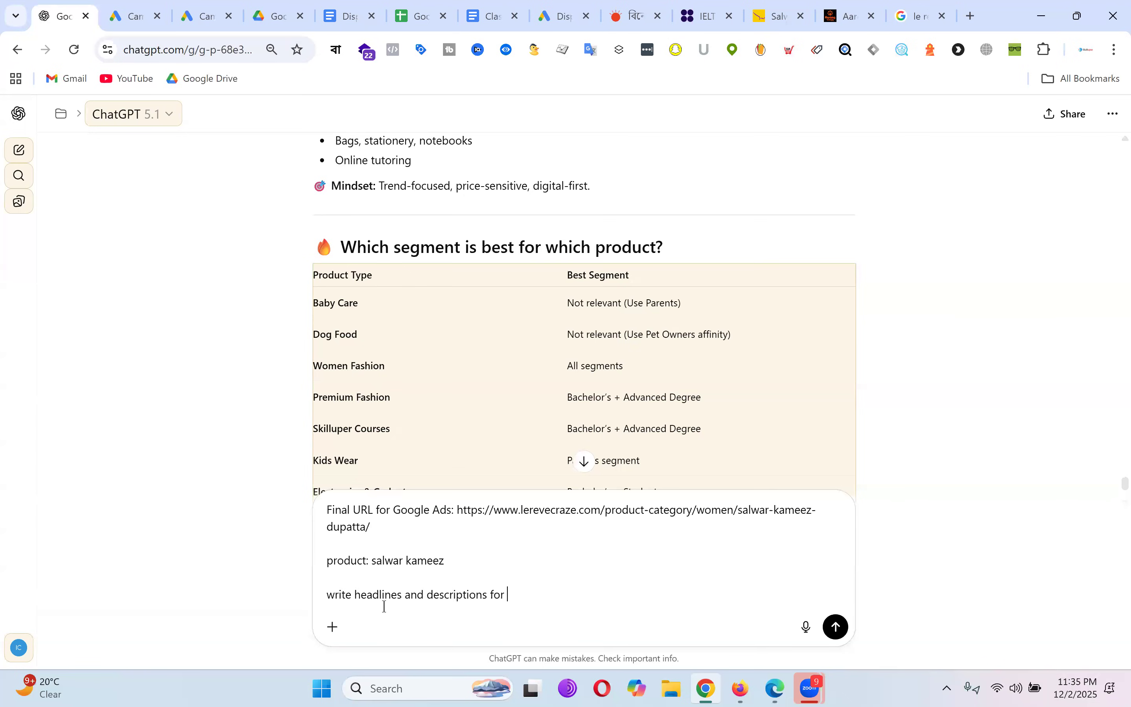
pyautogui.write('google display ads for awarness')
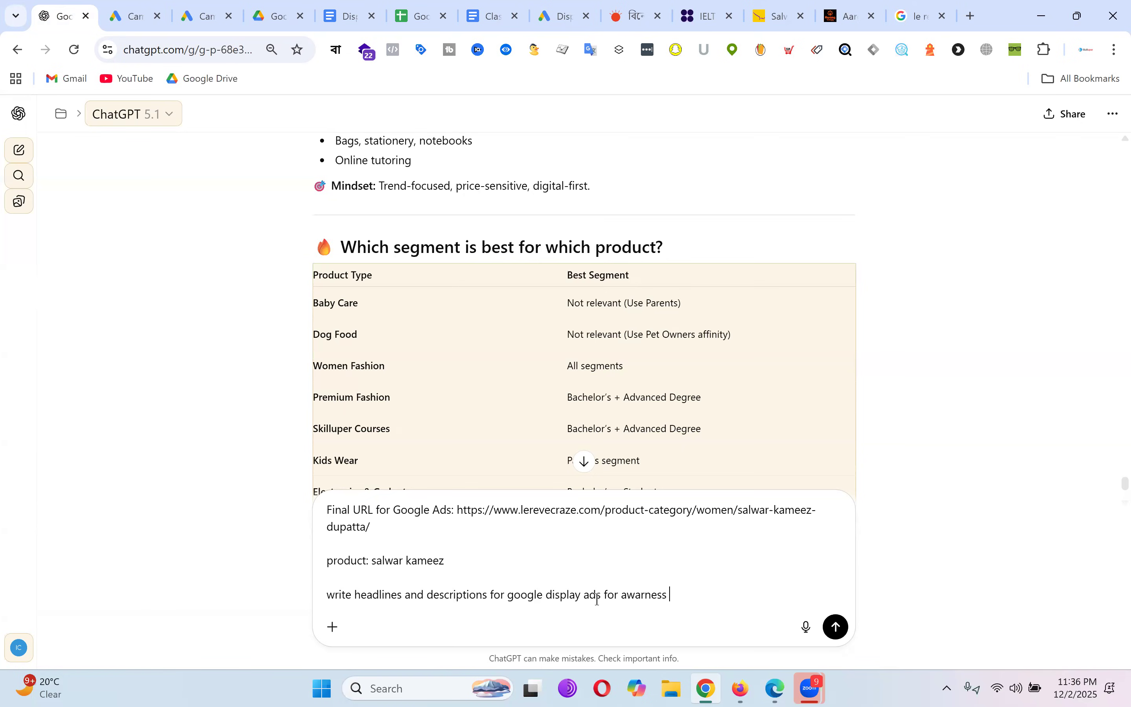
pyautogui.moveTo(602, 597); pyautogui.dragTo(723, 599)
pyautogui.click(718, 594)
pyautogui.moveTo(602, 595); pyautogui.dragTo(681, 594)
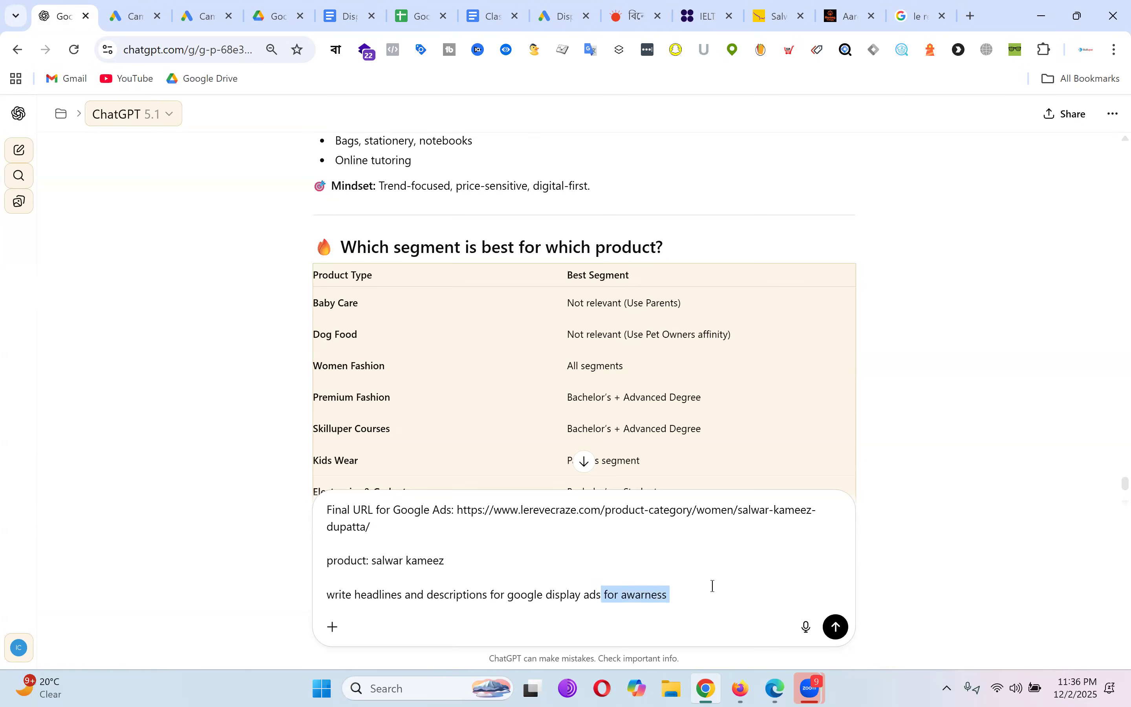
pyautogui.click(684, 592)
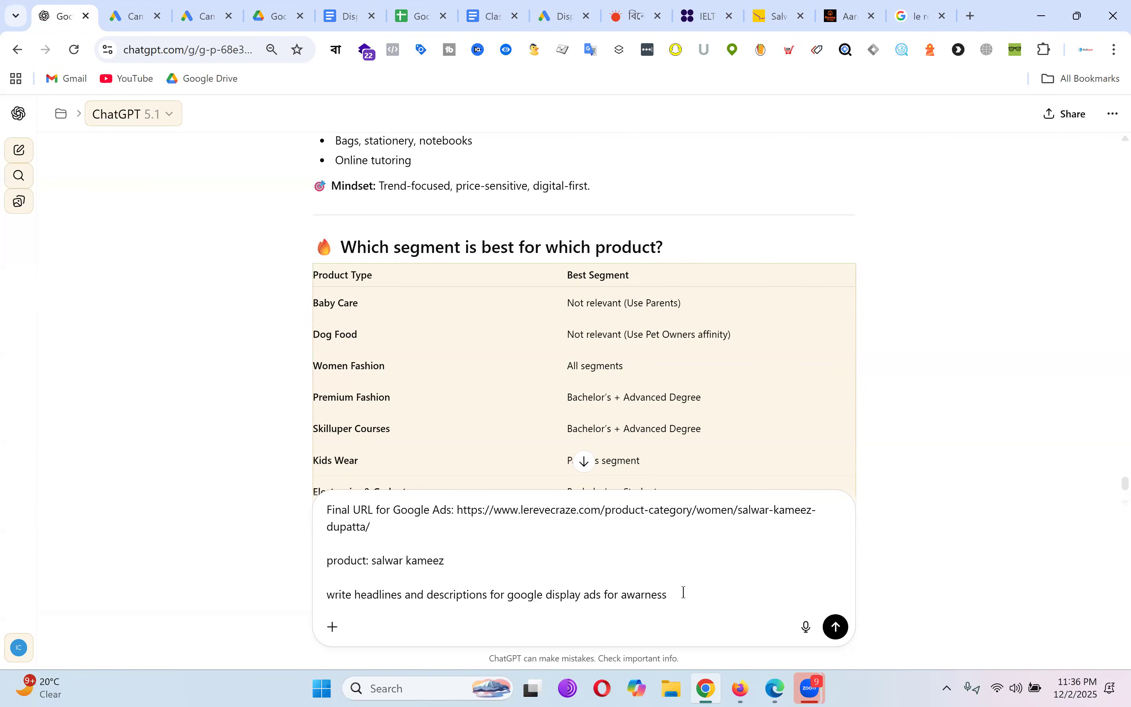
pyautogui.press('Return')
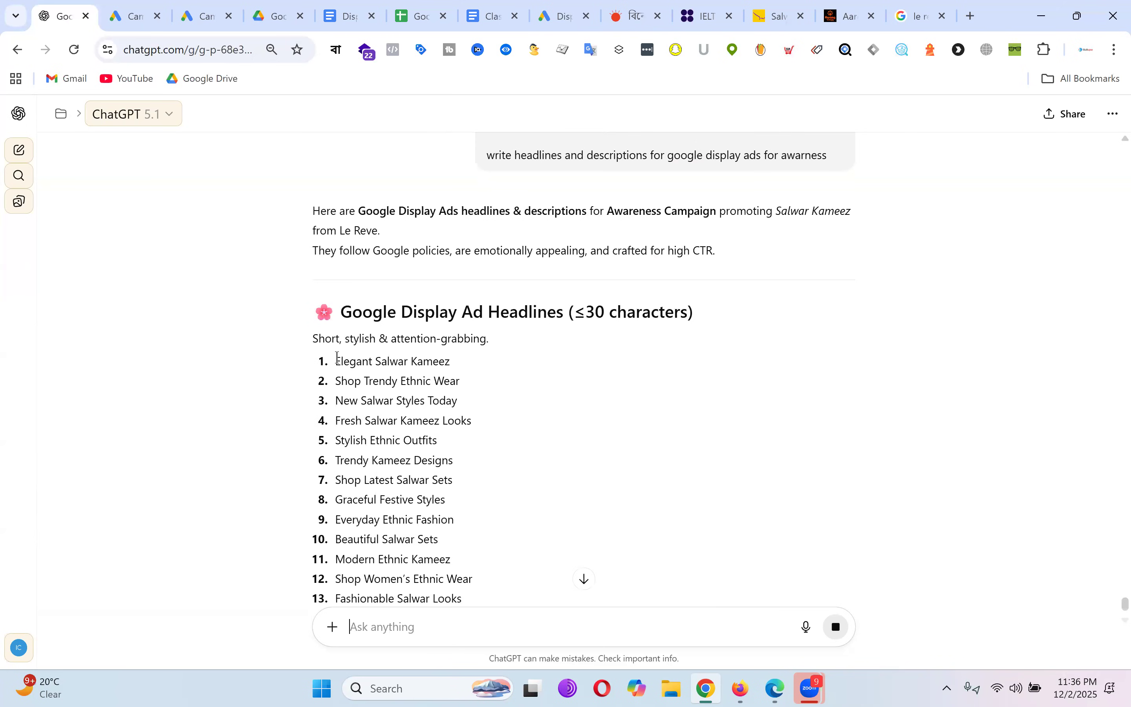
# Step: Copy the ChatGPT headline "Elegant Salwar Kameez" and paste it as the ad's first headline in Google Ads
pyautogui.moveTo(336, 361); pyautogui.dragTo(444, 359)
pyautogui.click(412, 361)
pyautogui.moveTo(337, 363); pyautogui.dragTo(462, 366)
pyautogui.click(458, 368)
pyautogui.tripleClick(448, 361)
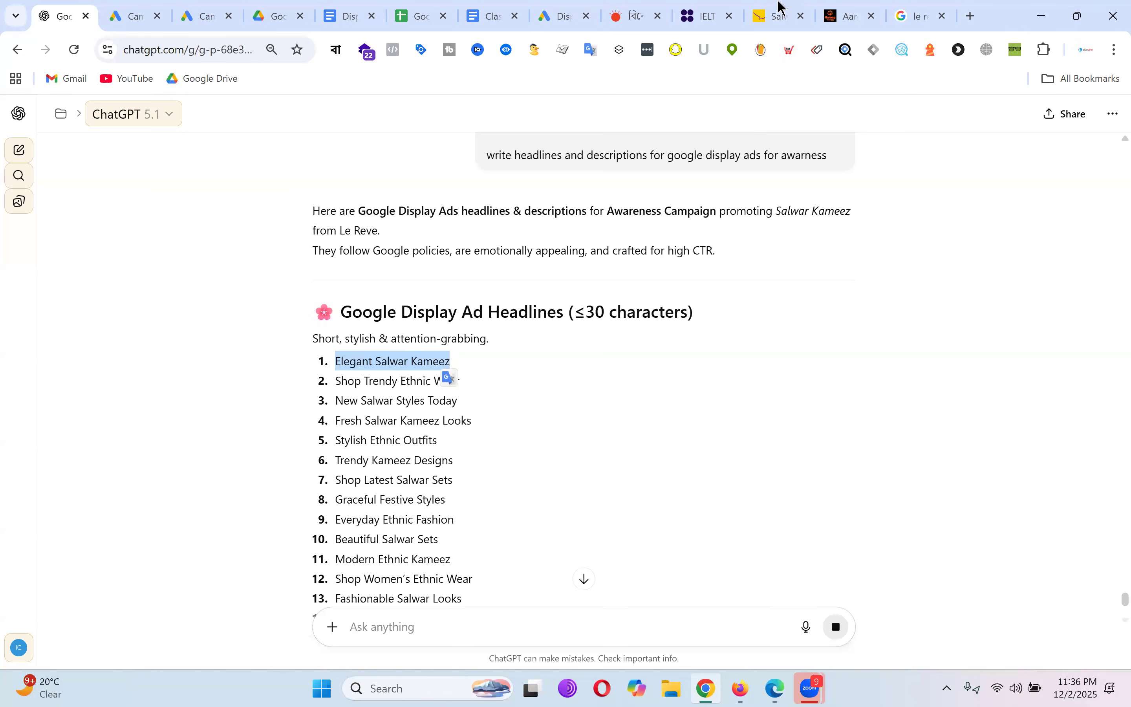
pyautogui.click(791, 8)
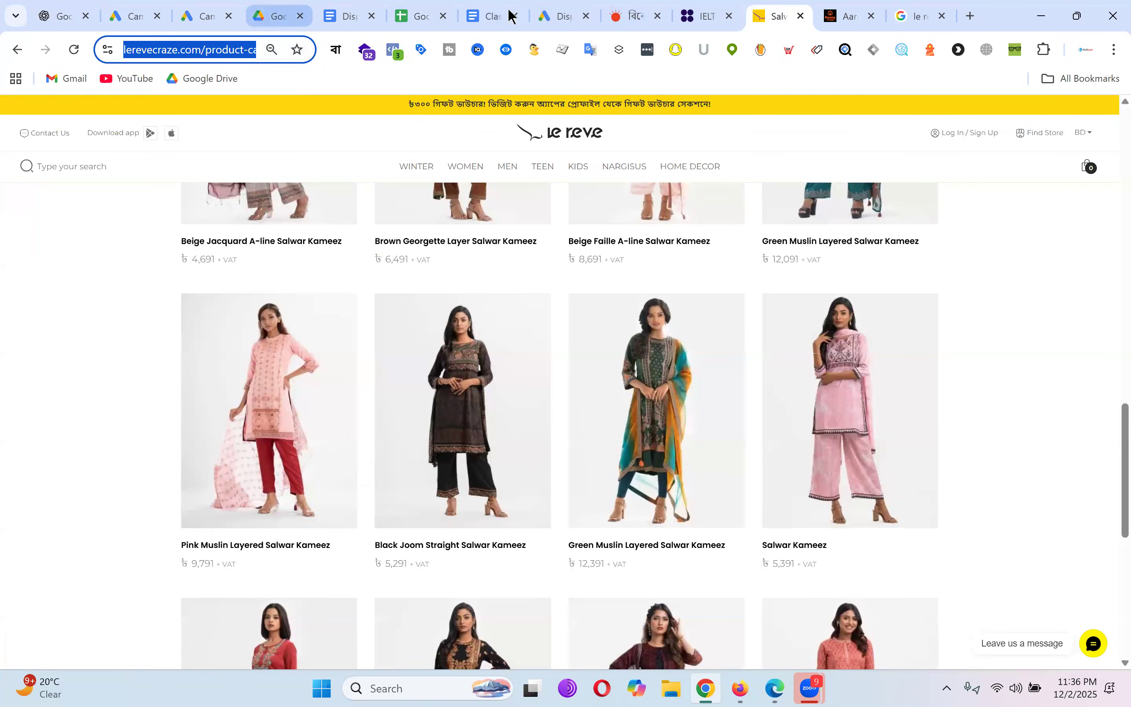
pyautogui.click(561, 14)
pyautogui.scroll(3, 341, 440)
pyautogui.click(339, 423)
pyautogui.hotkey('ctrl', 'v')
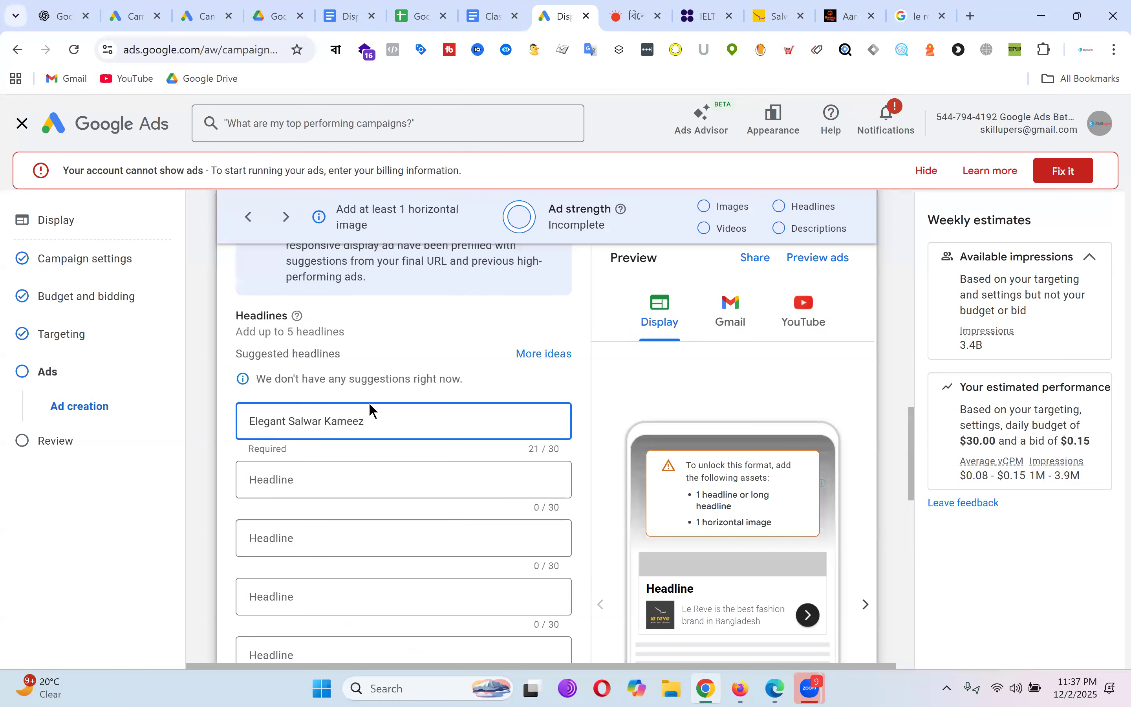
# Step: Copy the ChatGPT headline "Fresh Salwar Kameez Looks" and paste it as the ad's second headline in Google Ads
pyautogui.click(68, 17)
pyautogui.moveTo(342, 421); pyautogui.dragTo(473, 423)
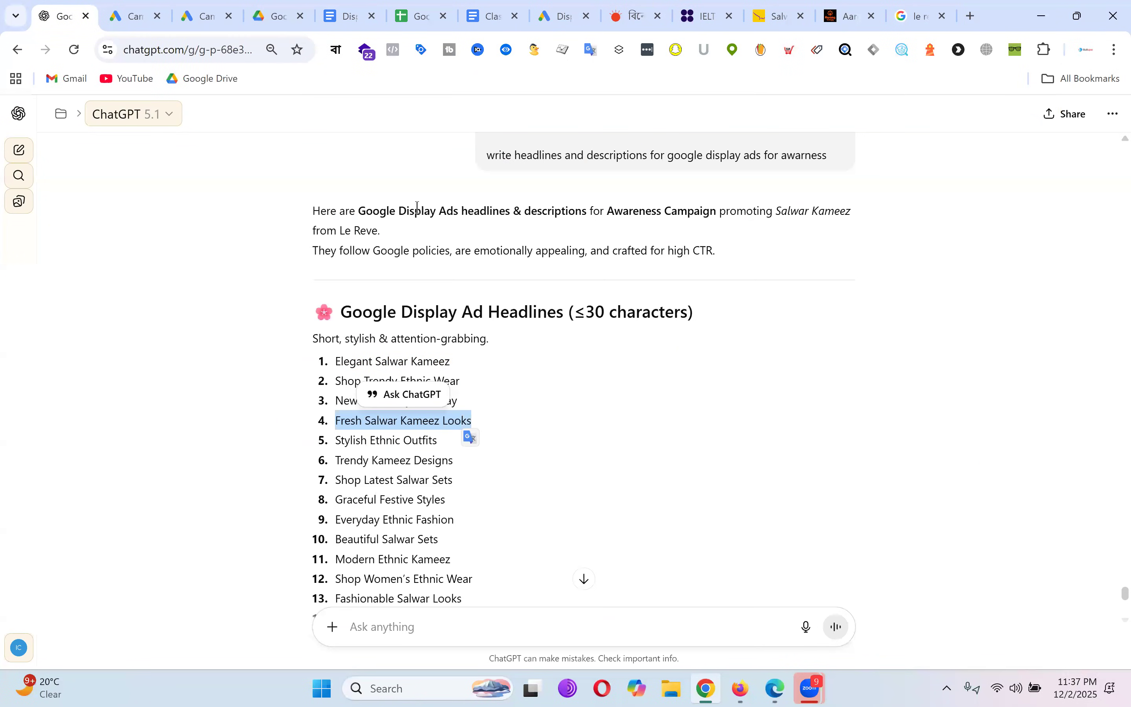
pyautogui.click(564, 16)
pyautogui.click(295, 477)
pyautogui.hotkey('ctrl', 'v')
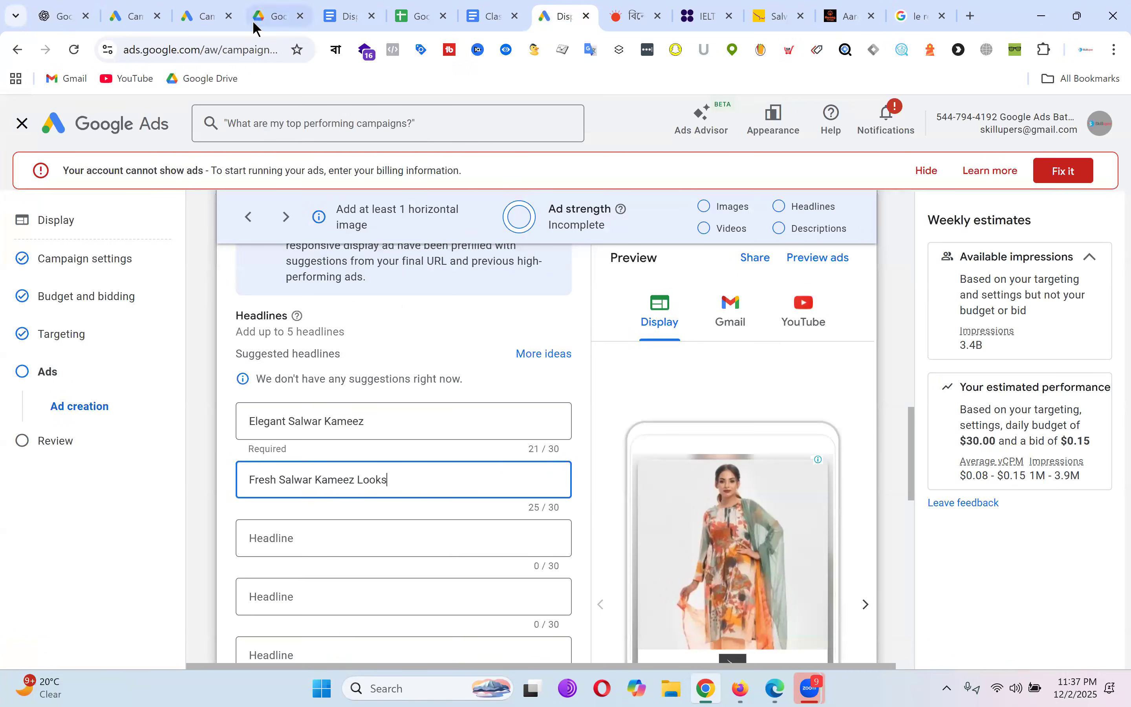
# Step: Replace the ad's first description with ChatGPT's "Discover elegant Salwar Kameez crafted for comfort & style. Shop new arrivals today."
pyautogui.click(61, 17)
pyautogui.scroll(-9, 526, 364)
pyautogui.moveTo(336, 278); pyautogui.dragTo(759, 273)
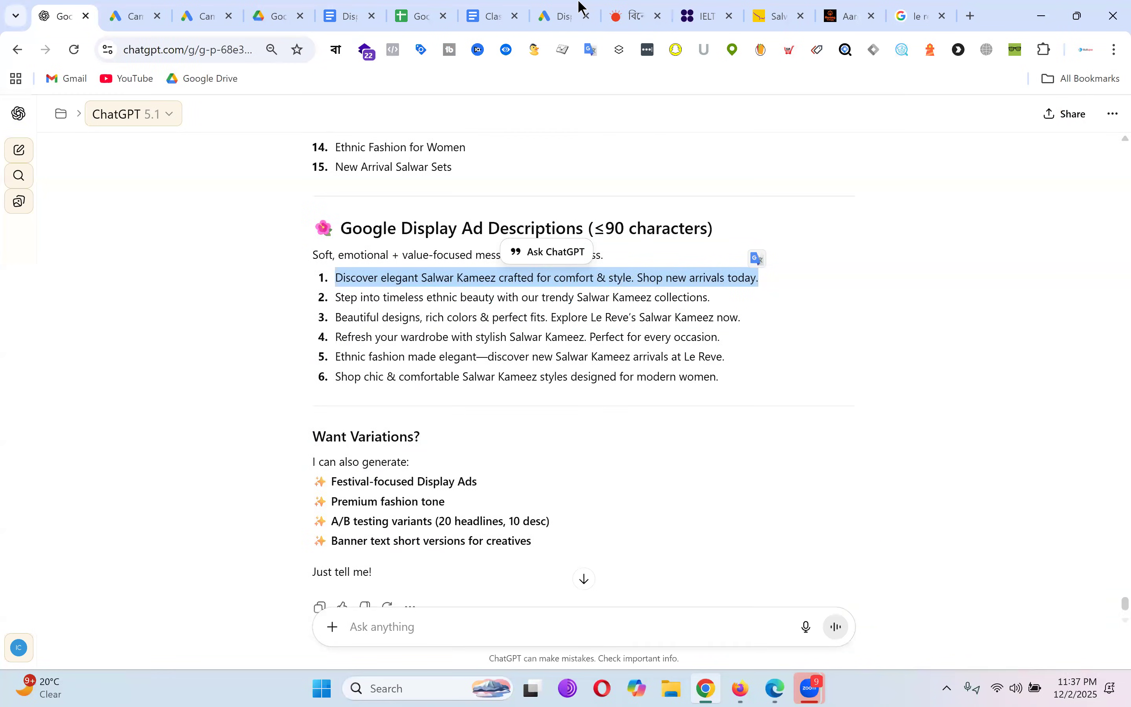
pyautogui.click(568, 5)
pyautogui.scroll(-7, 479, 469)
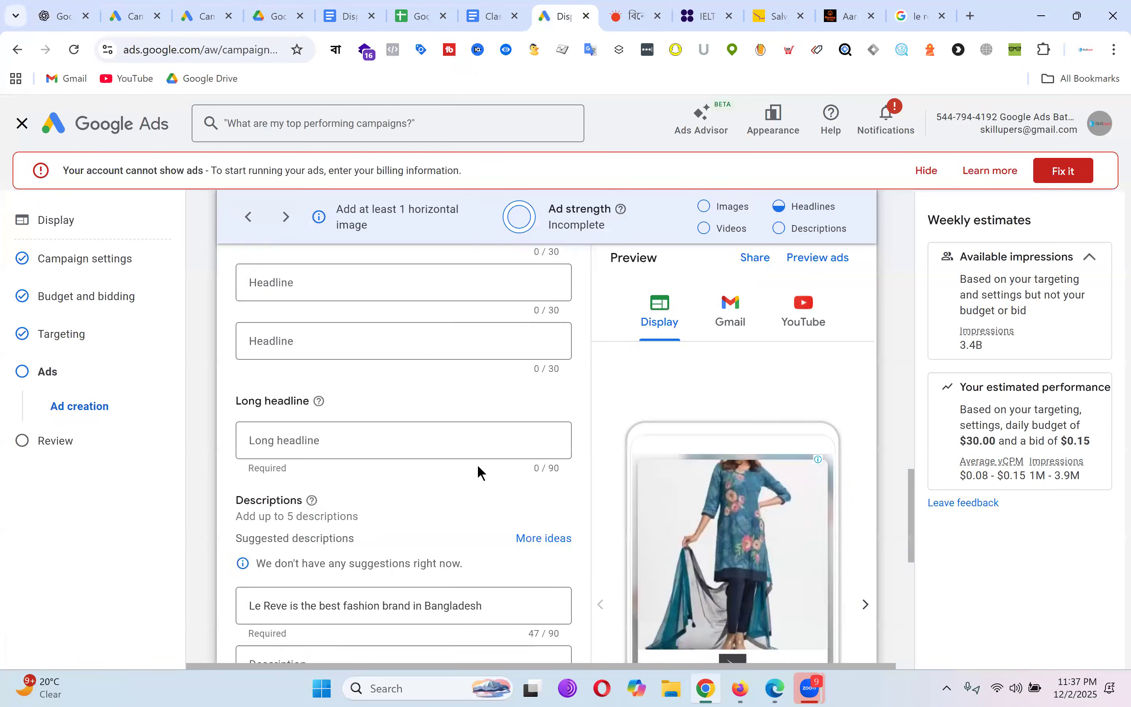
pyautogui.tripleClick(343, 447)
pyautogui.write('Discover elegant Salwar Kameez crafted for comfort & style. Shop new arrivals today!')
pyautogui.click(377, 512)
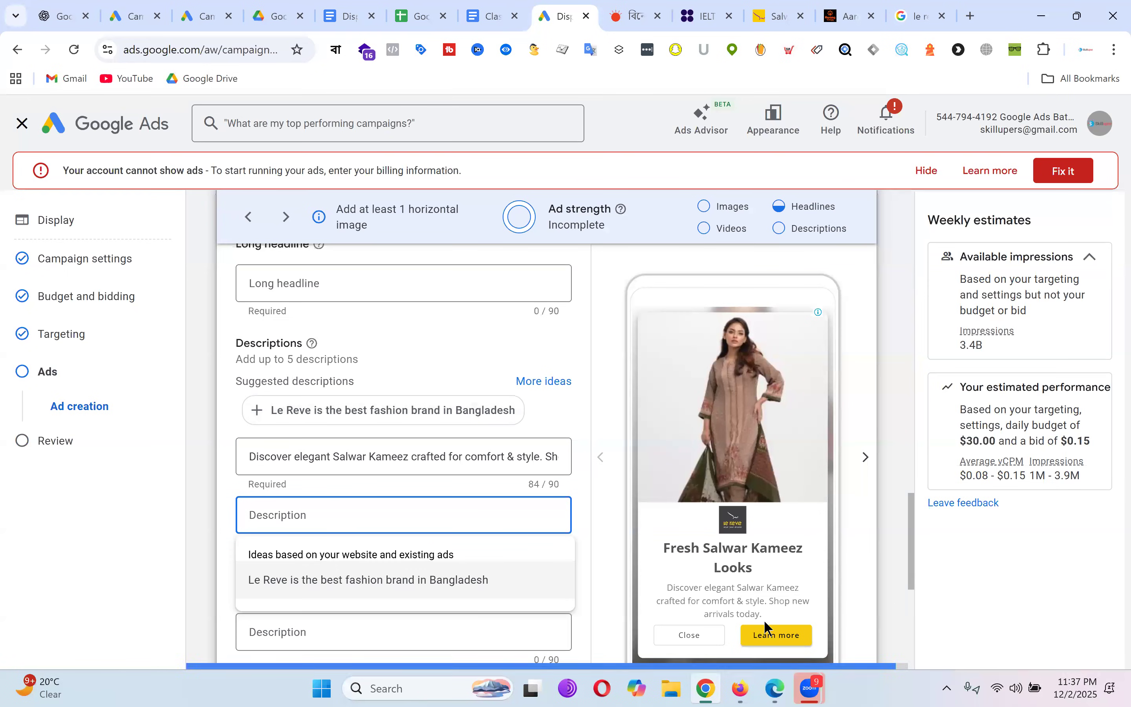
# Step: Examine the display ad preview, including its image, logo, headline, description and call-to-action button
pyautogui.scroll(-4, 541, 372)
pyautogui.scroll(5, 701, 434)
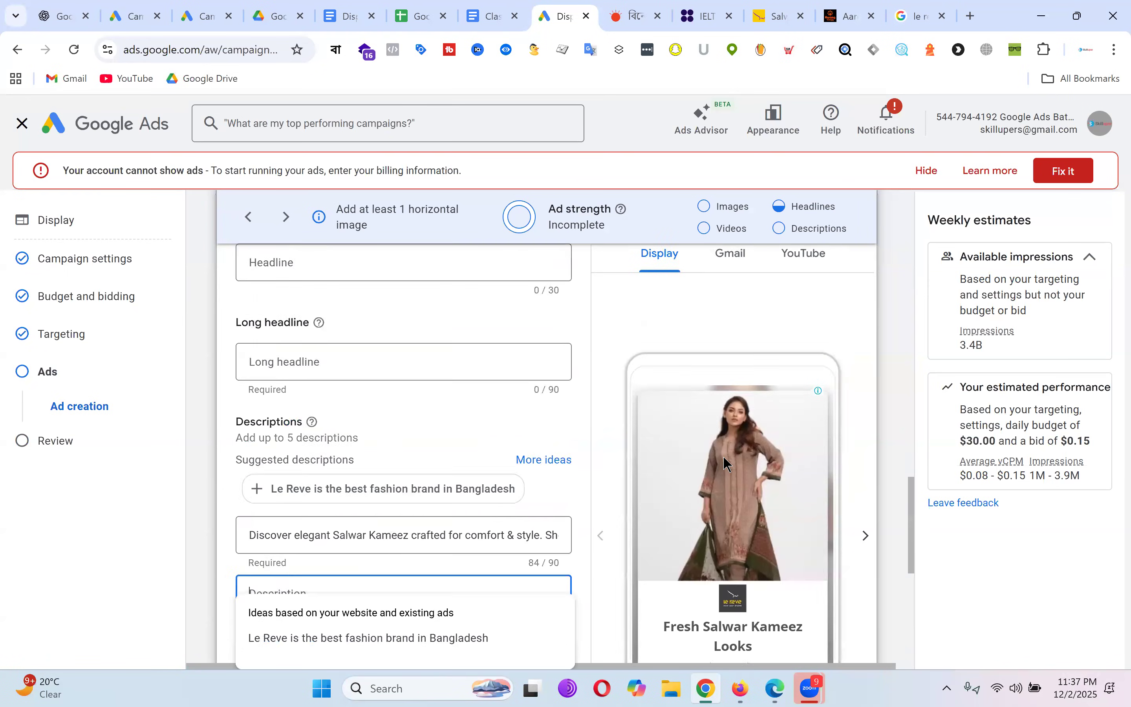
pyautogui.scroll(2, 738, 398)
pyautogui.scroll(-2, 812, 386)
pyautogui.scroll(3, 803, 376)
pyautogui.scroll(2, 804, 377)
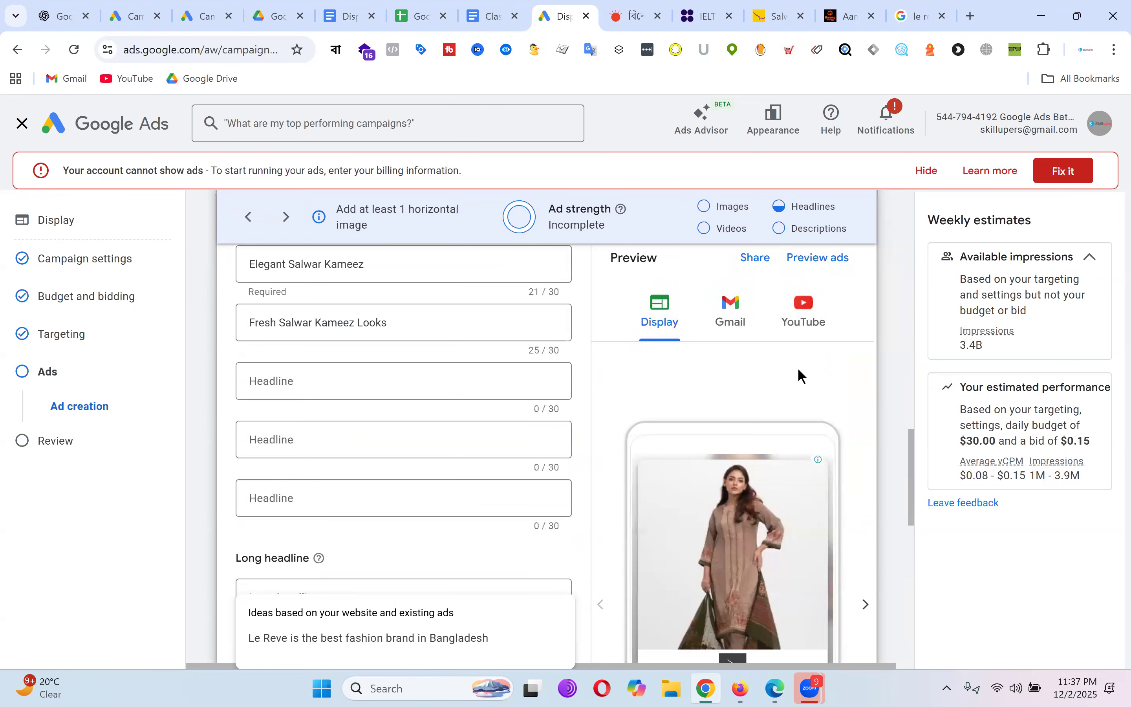
pyautogui.scroll(-10, 800, 374)
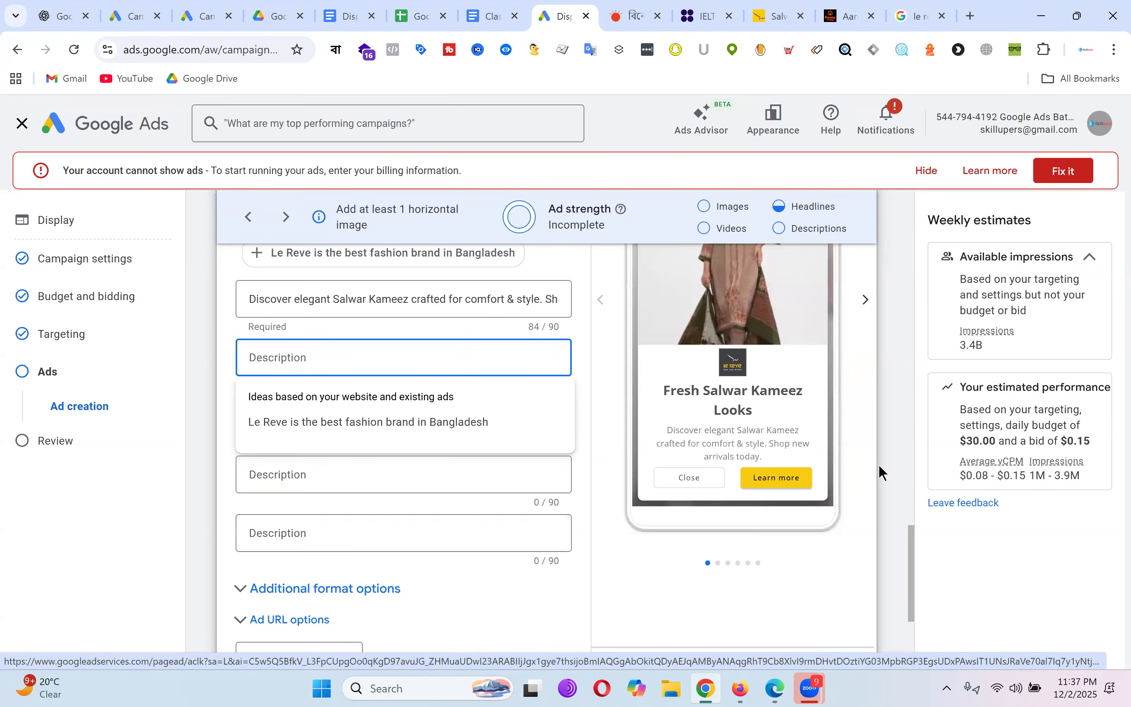
pyautogui.scroll(3, 870, 463)
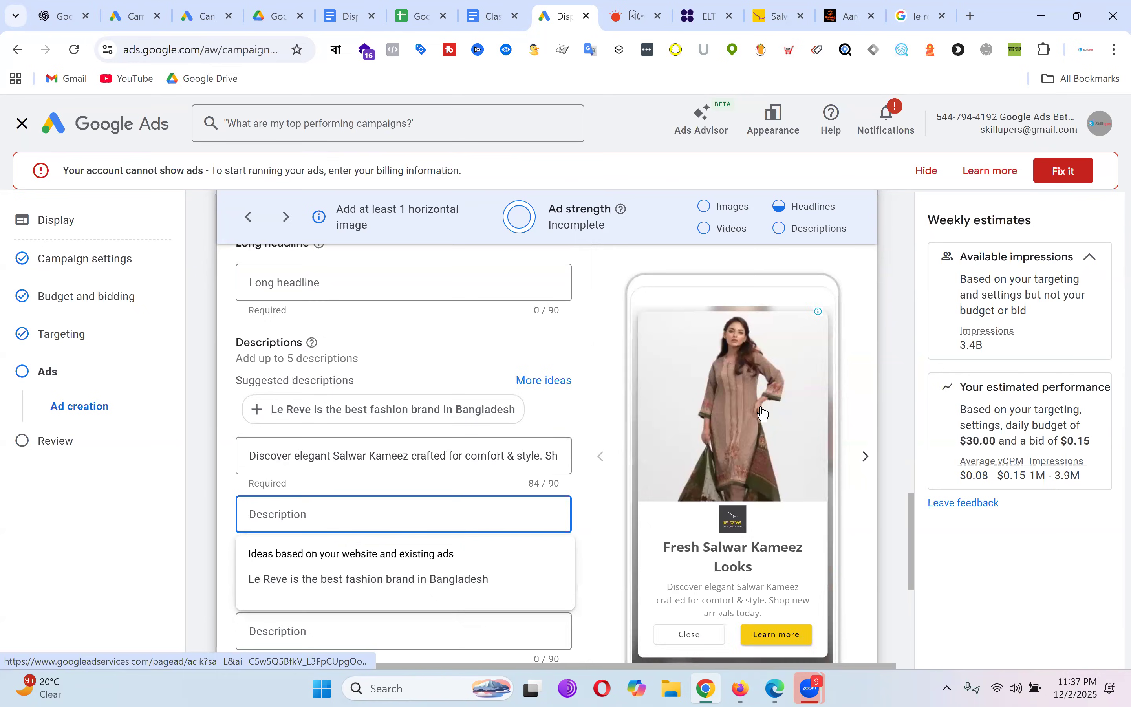
pyautogui.scroll(-4, 795, 417)
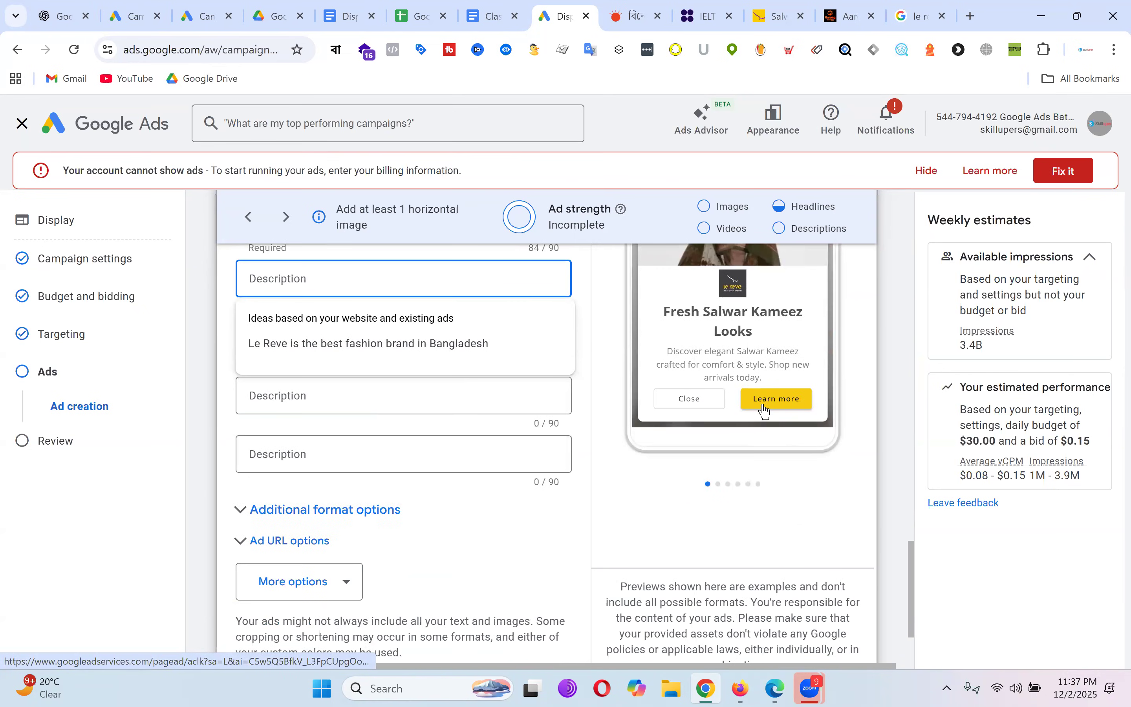
# Step: Enable the call to action text option for the ad
pyautogui.scroll(-2, 386, 432)
pyautogui.click(346, 510)
pyautogui.click(314, 516)
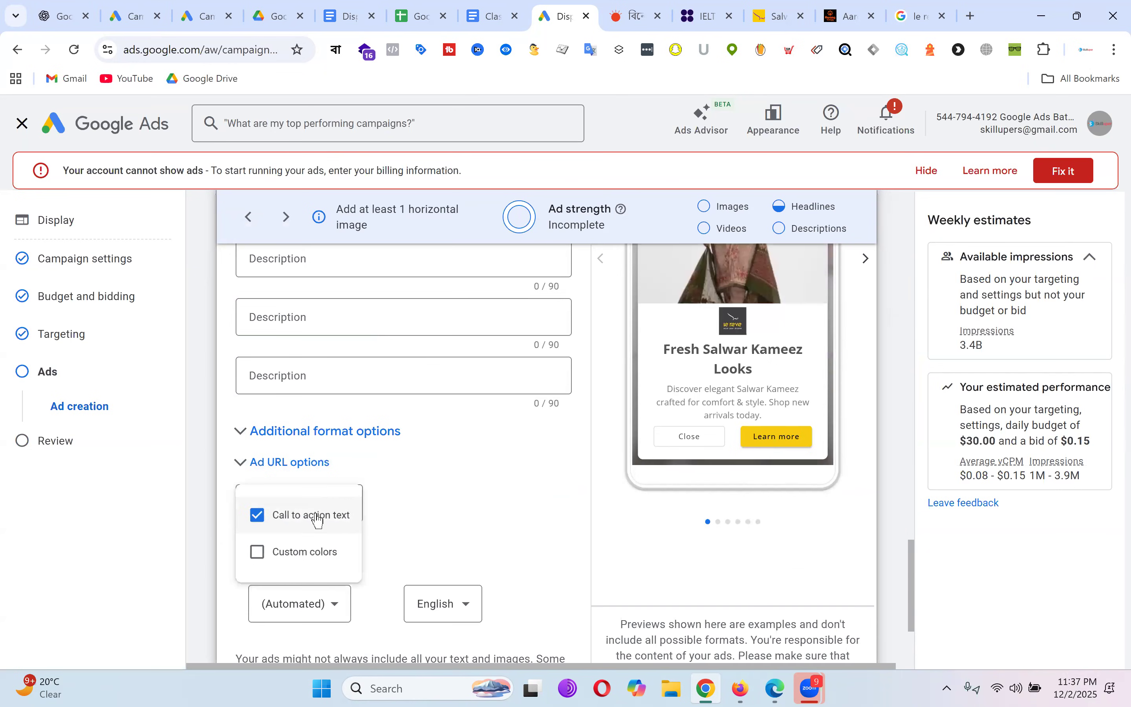
pyautogui.click(504, 516)
# Step: Set the ad's call to action text to Shop Now and check it in the preview
pyautogui.scroll(-3, 411, 489)
pyautogui.click(335, 449)
pyautogui.scroll(-3, 304, 388)
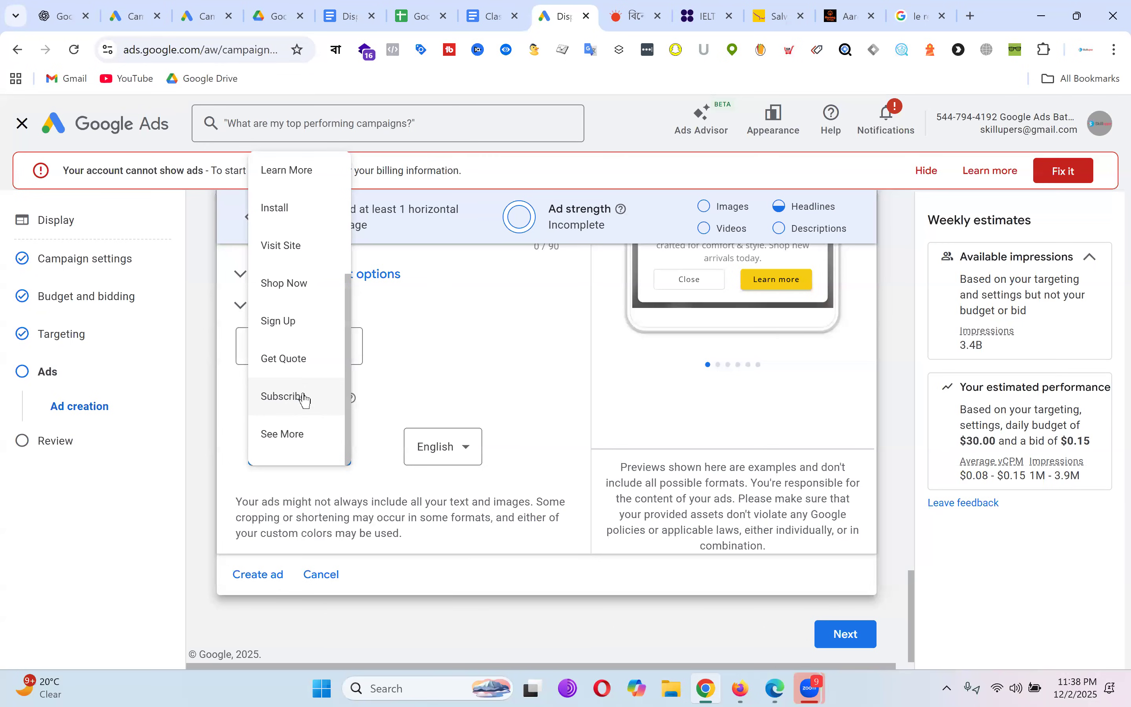
pyautogui.scroll(3, 293, 435)
pyautogui.scroll(-4, 304, 397)
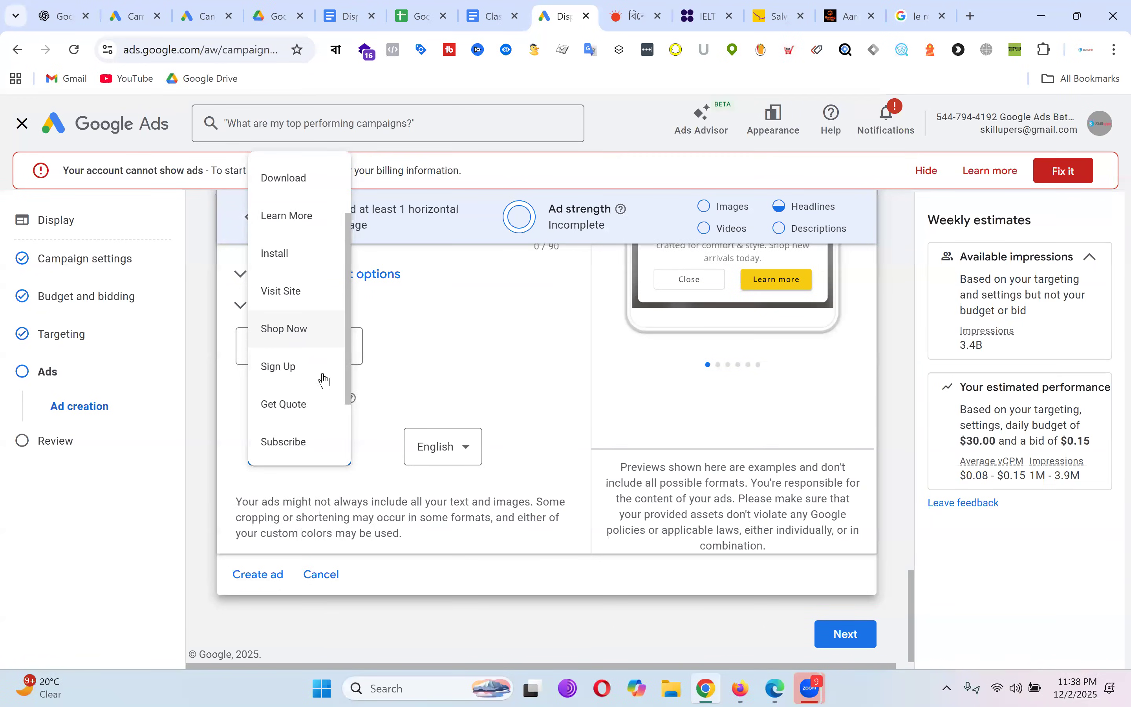
pyautogui.scroll(3, 305, 401)
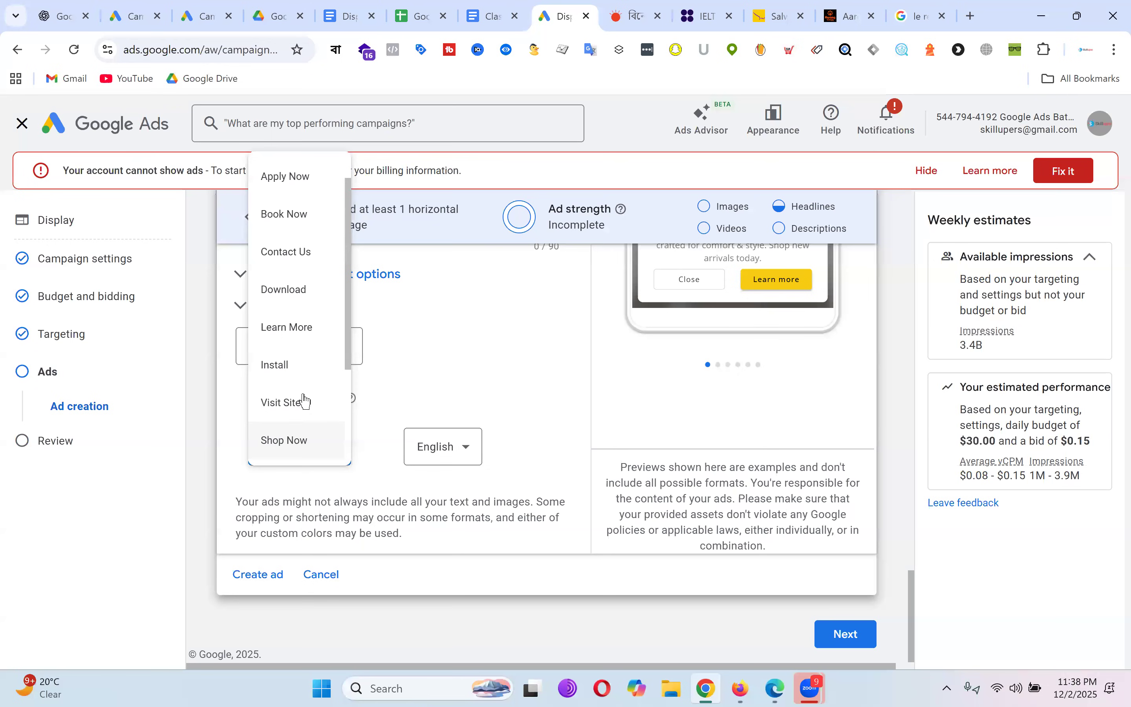
pyautogui.click(296, 439)
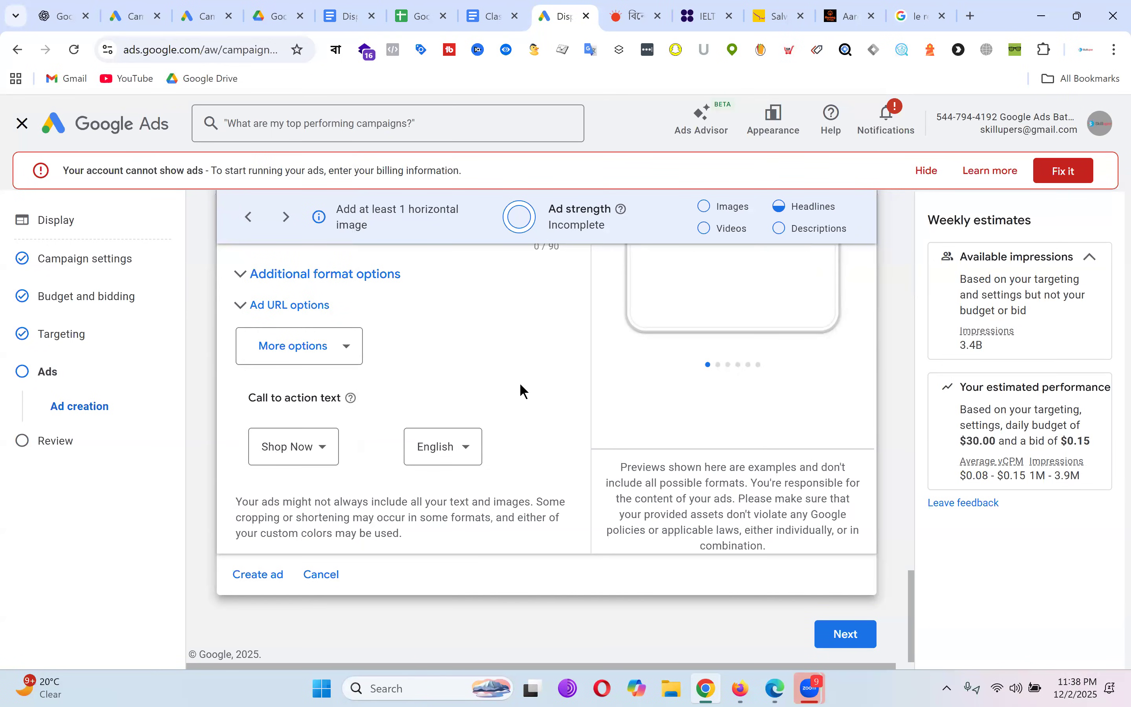
pyautogui.scroll(2, 784, 422)
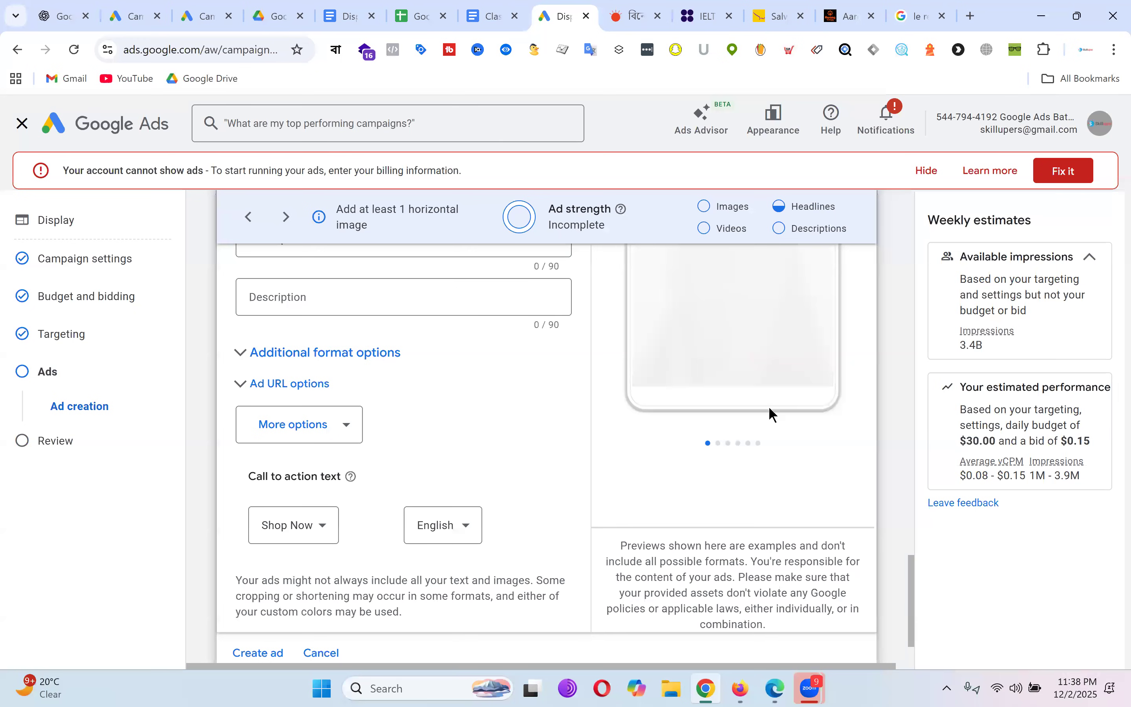
pyautogui.scroll(4, 795, 397)
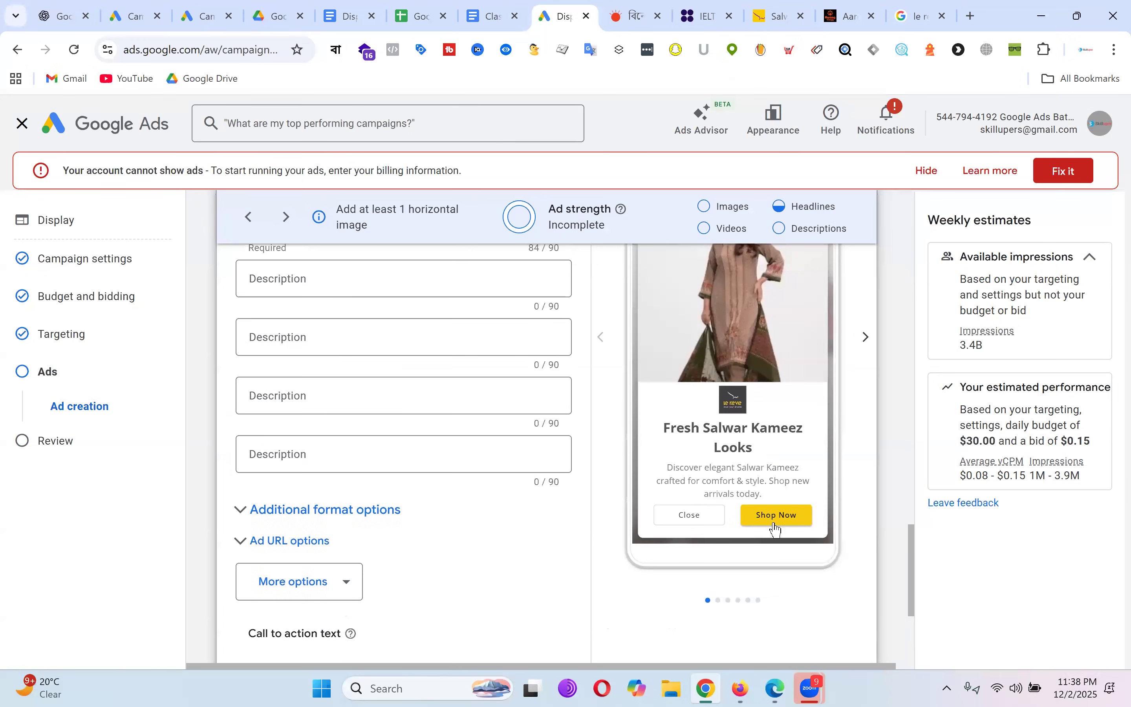
# Step: Enable the custom colors option for the ad
pyautogui.scroll(-6, 452, 432)
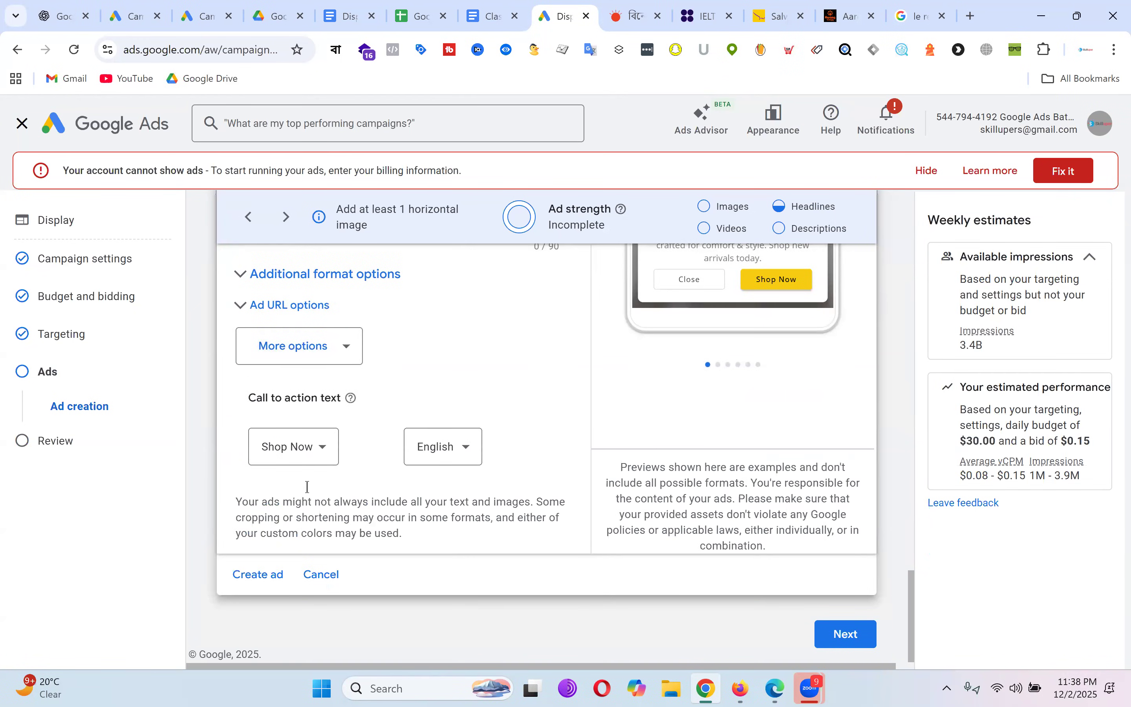
pyautogui.click(318, 354)
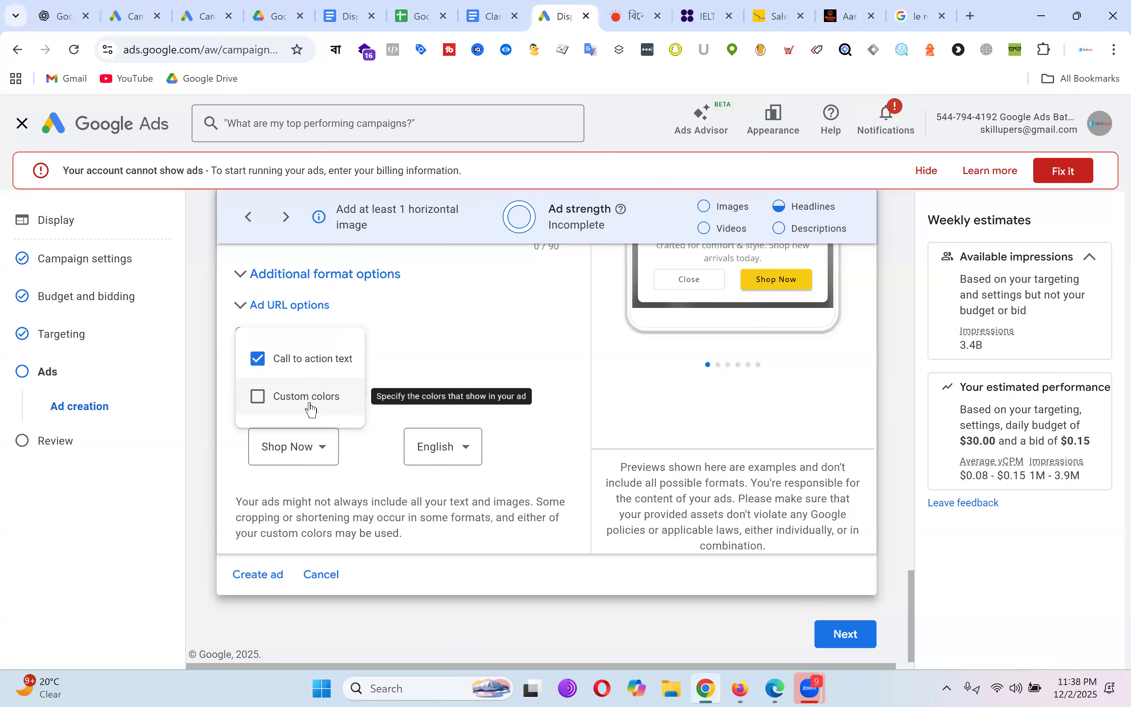
pyautogui.click(306, 407)
pyautogui.scroll(-2, 489, 472)
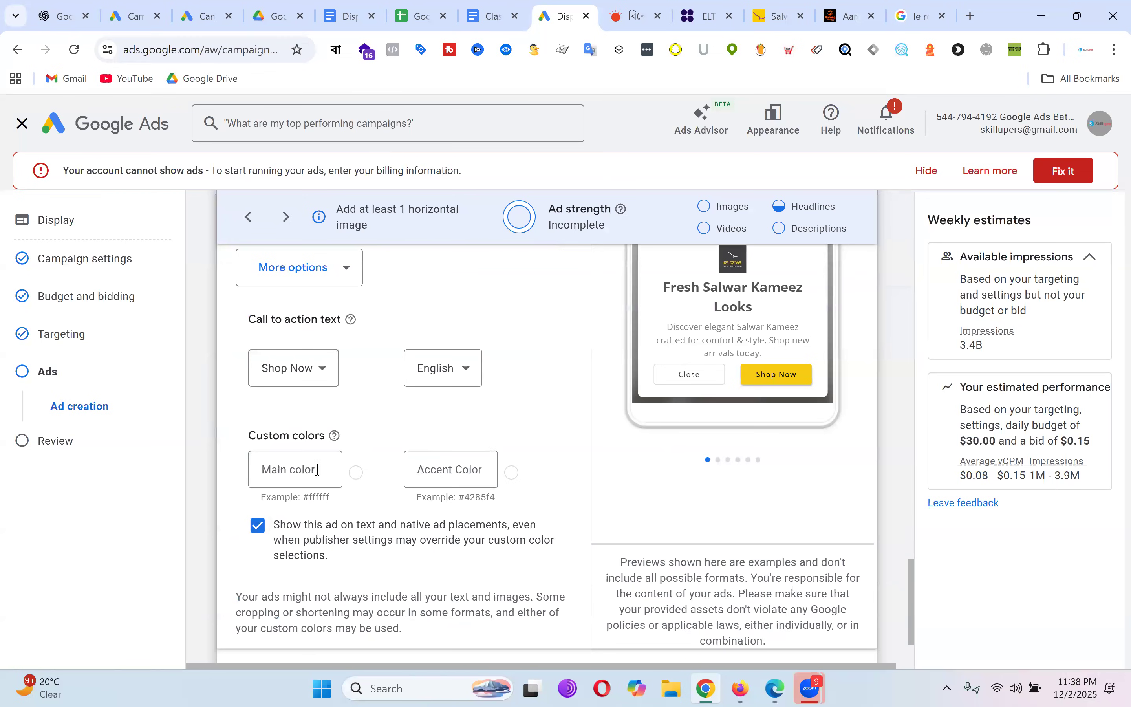
pyautogui.scroll(3, 780, 412)
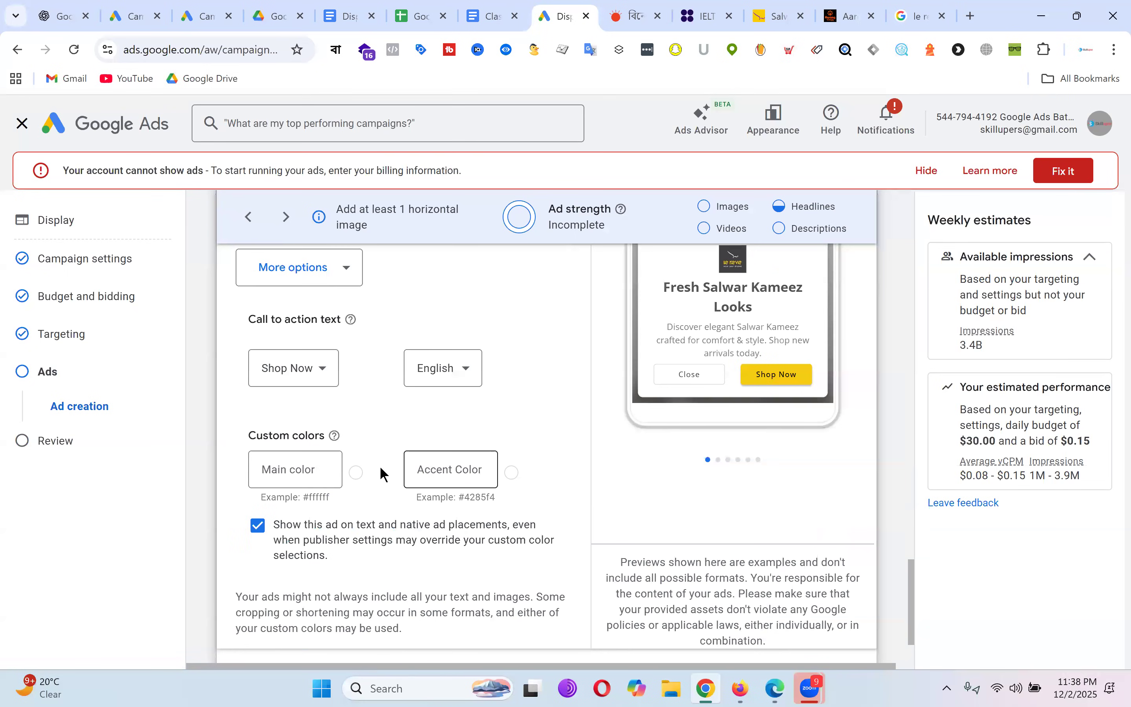
# Step: Try to stop the ad from showing on text and native ad placements in the custom colors settings
pyautogui.click(318, 500)
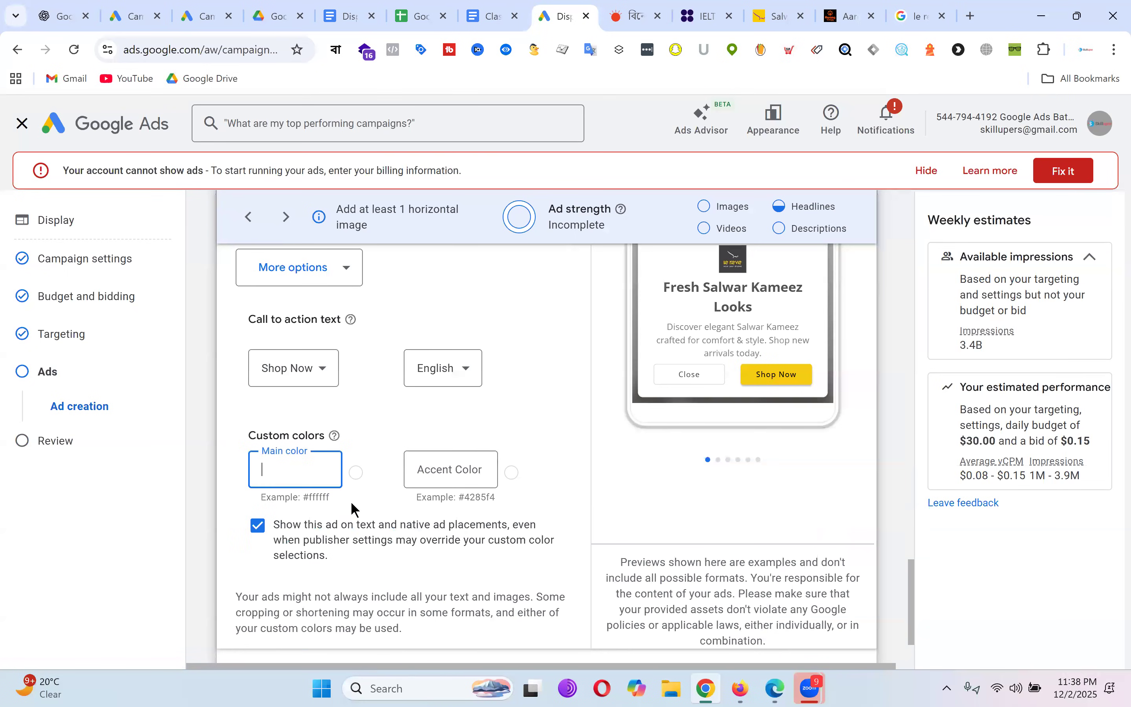
pyautogui.click(446, 503)
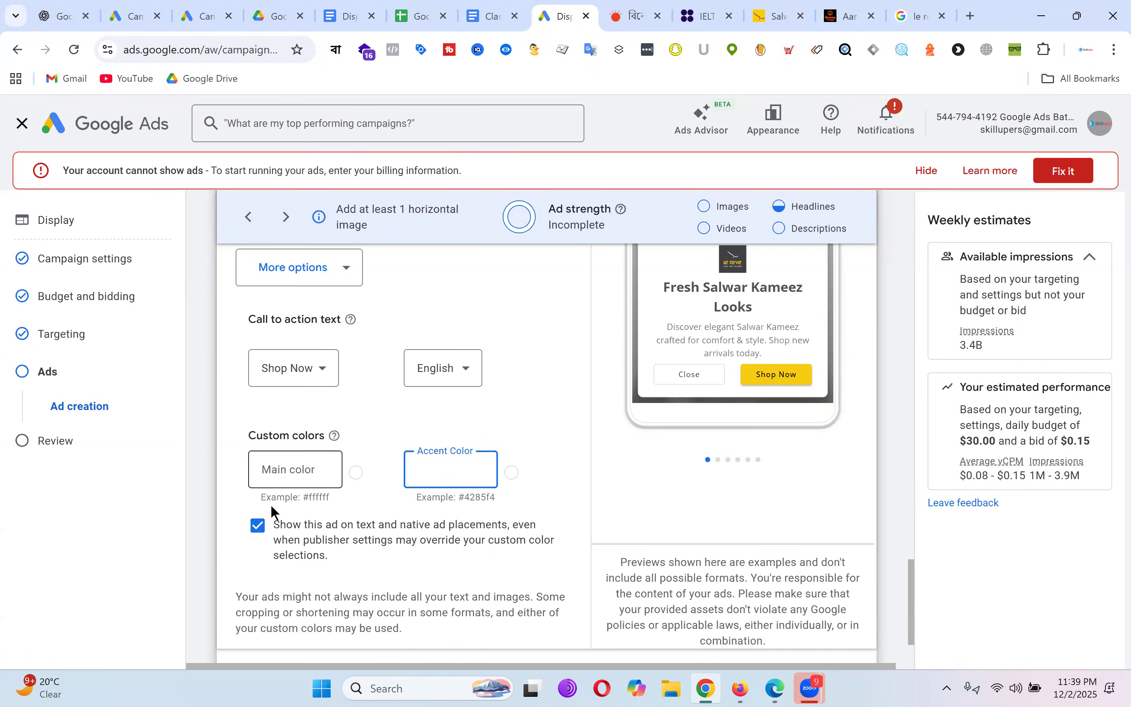
pyautogui.click(259, 526)
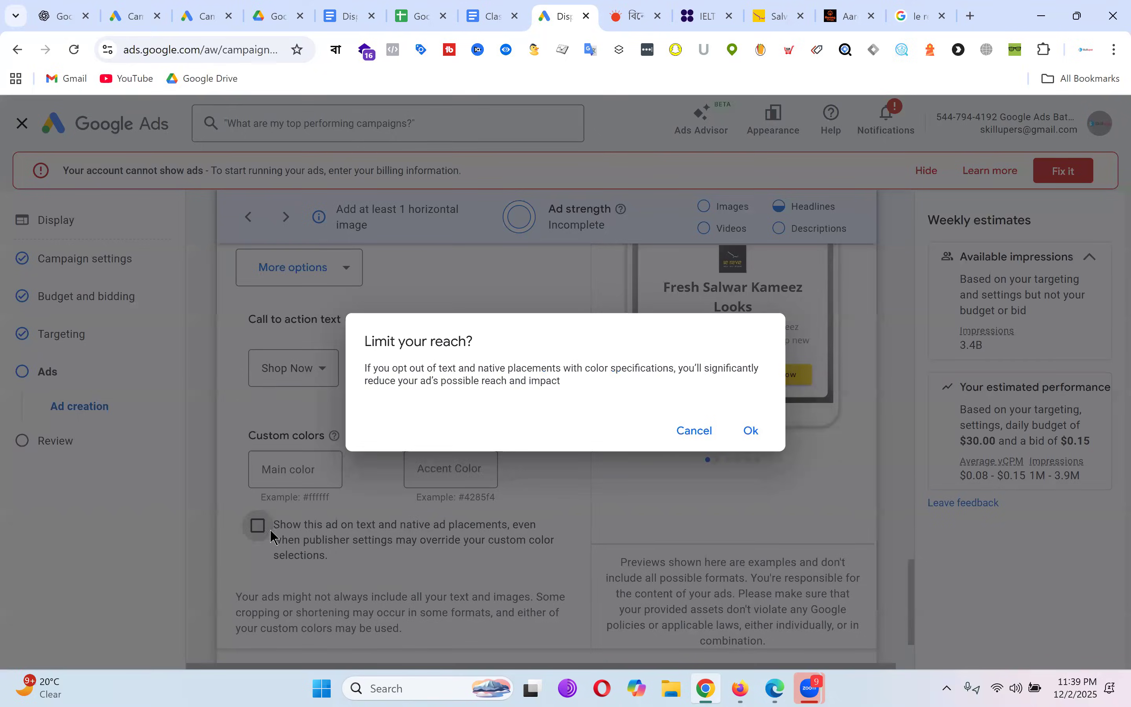
pyautogui.click(692, 429)
pyautogui.scroll(-2, 550, 397)
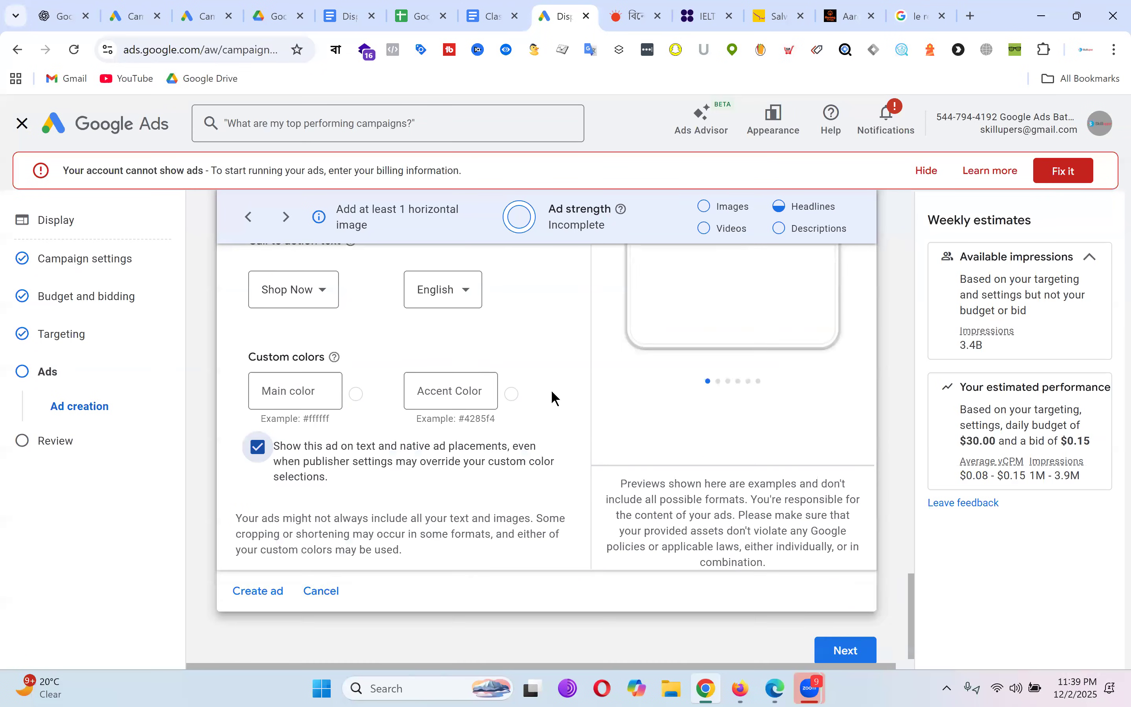
# Step: Review the display preview of the ad and switch the preview to the Gmail format
pyautogui.scroll(8, 856, 408)
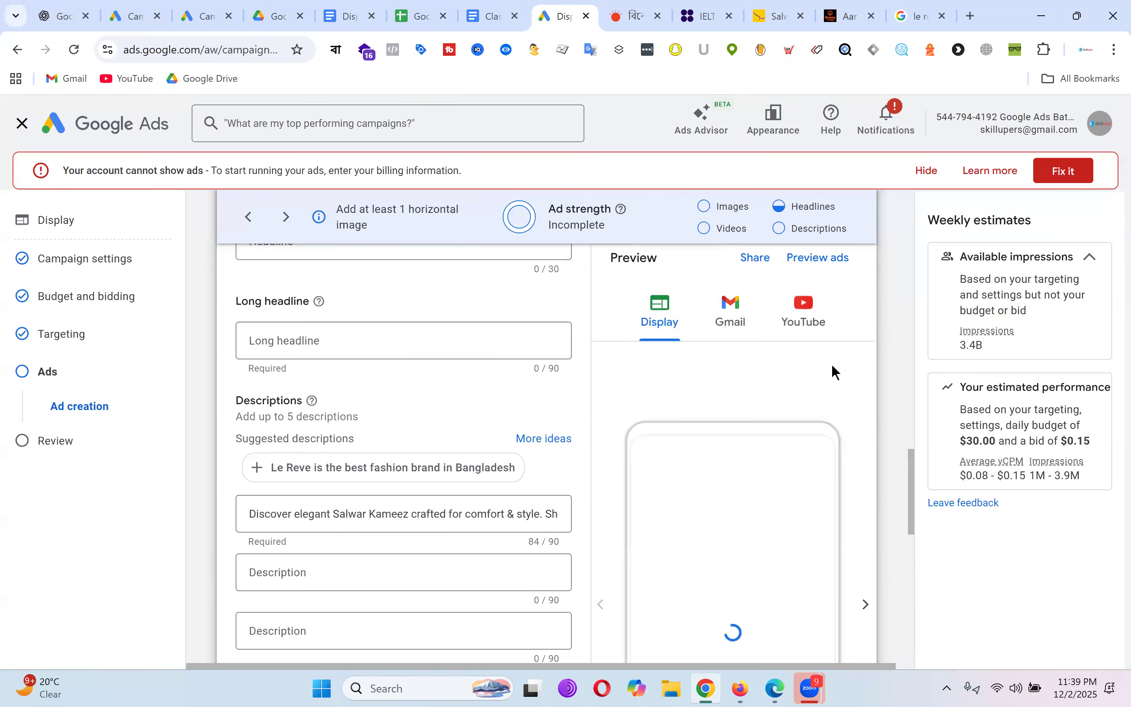
pyautogui.scroll(-5, 833, 374)
pyautogui.scroll(-2, 824, 417)
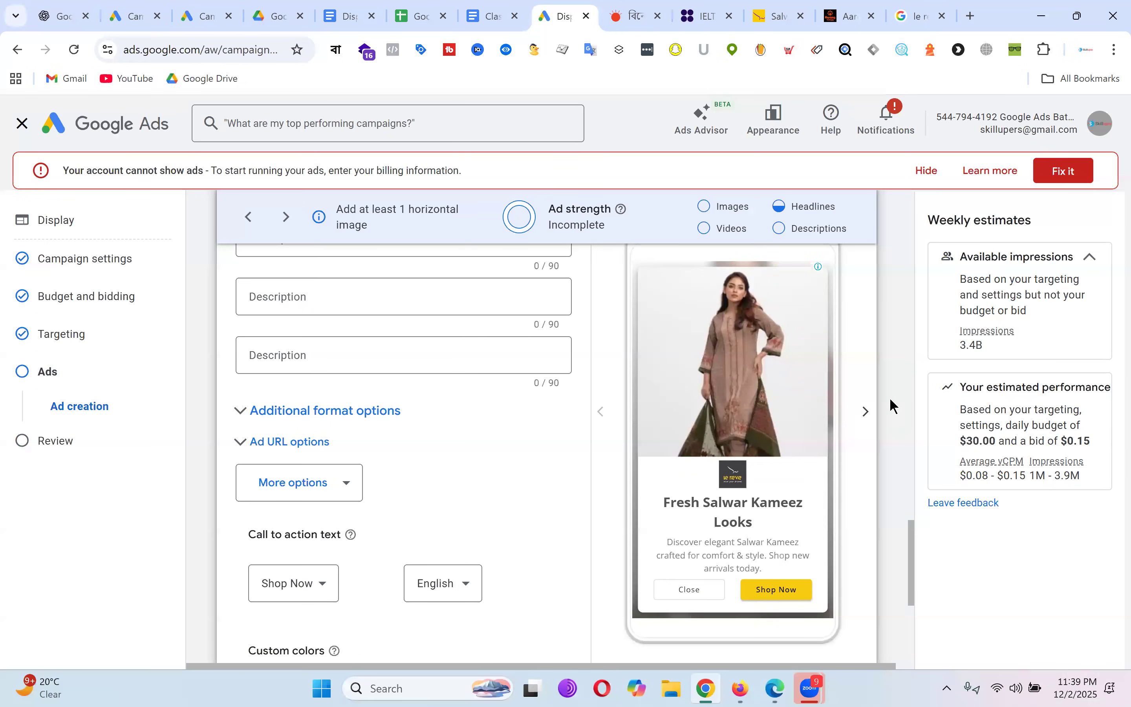
pyautogui.scroll(2, 890, 398)
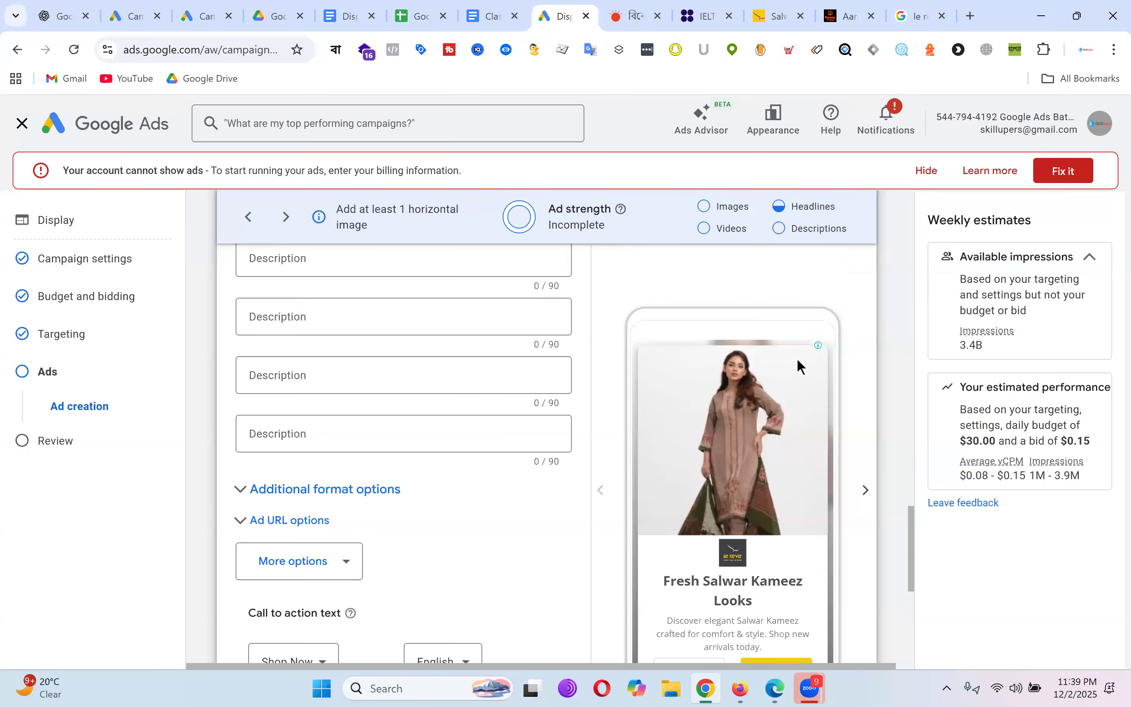
pyautogui.scroll(2, 802, 366)
pyautogui.click(734, 284)
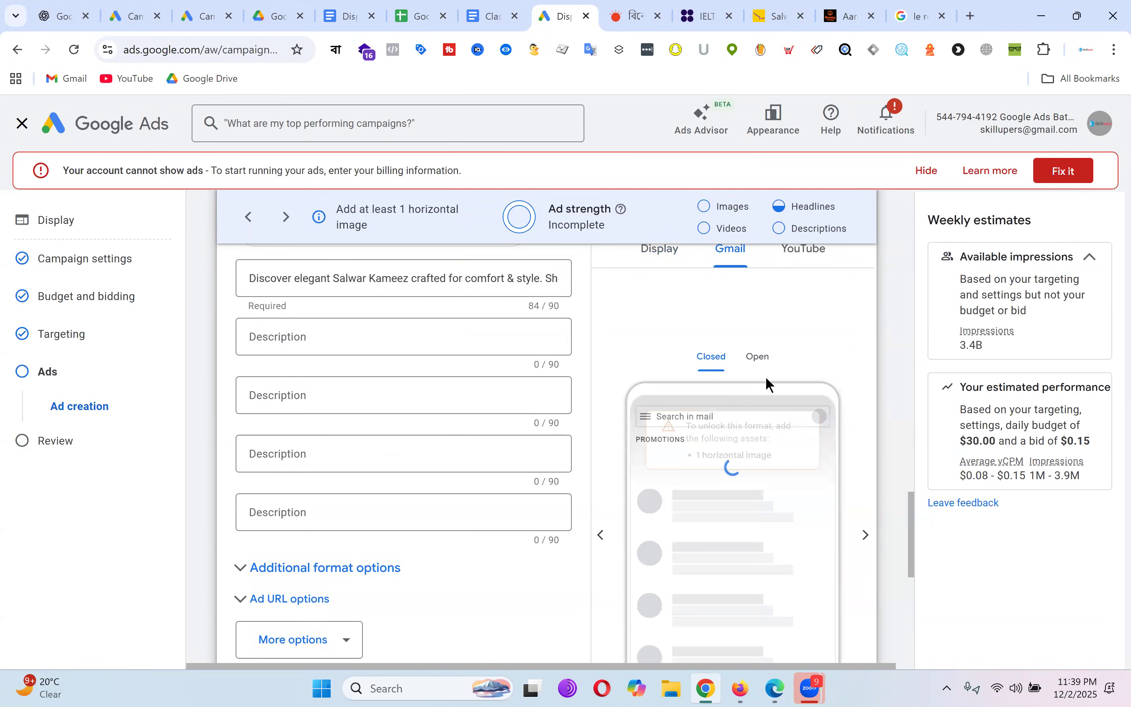
# Step: Add the generated square image of the woman in a pink salwar kameez from the suggested images to the ad
pyautogui.scroll(10, 391, 449)
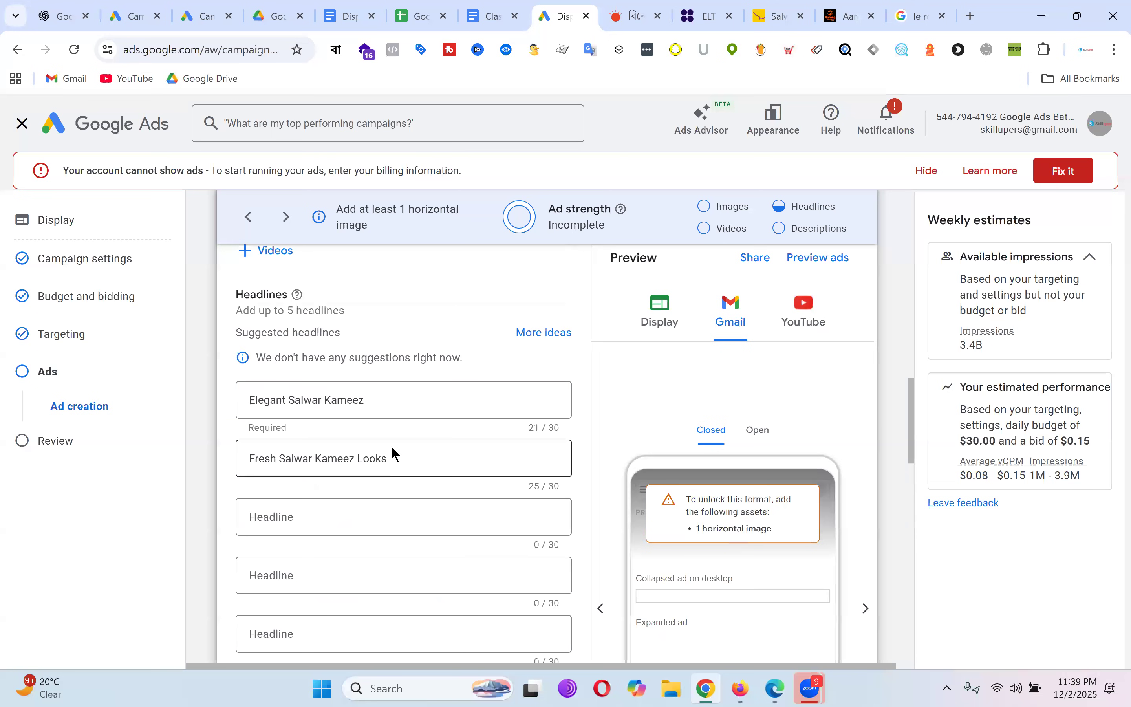
pyautogui.scroll(12, 391, 446)
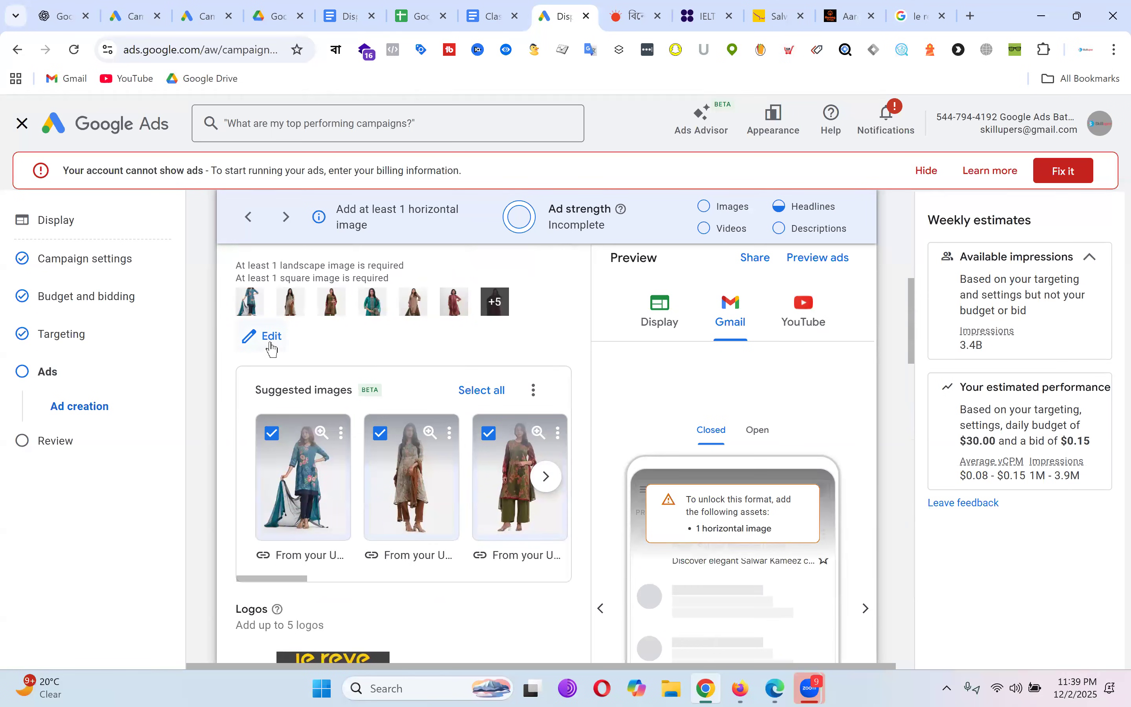
pyautogui.click(271, 337)
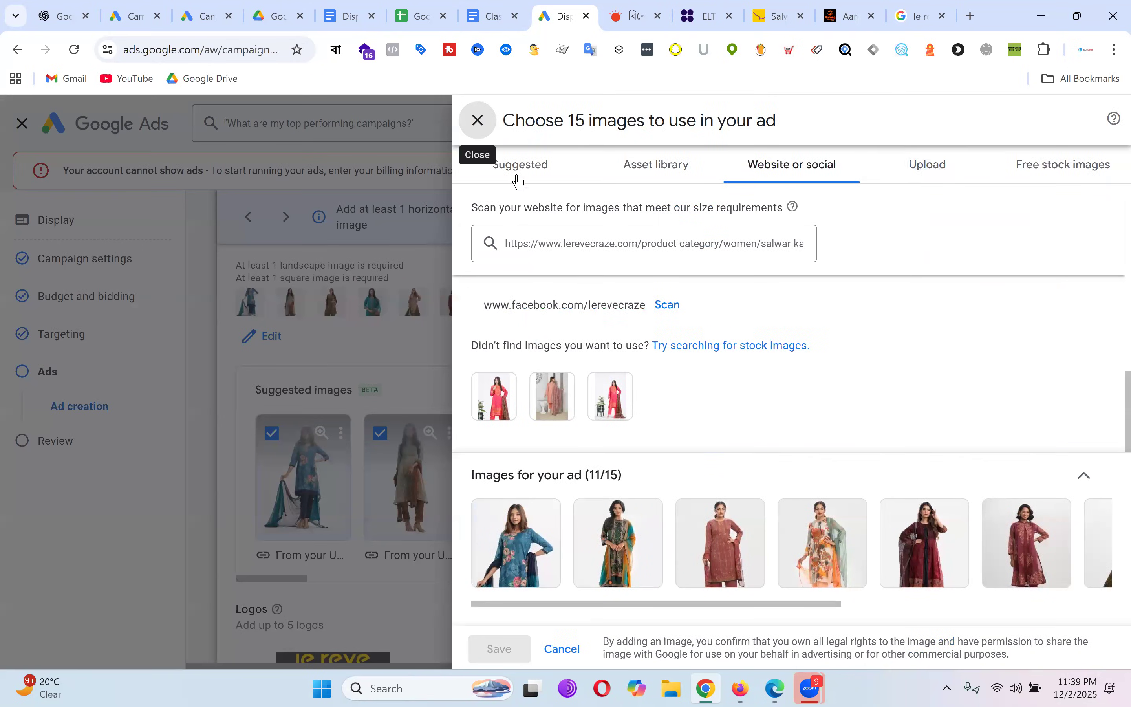
pyautogui.click(538, 171)
pyautogui.scroll(-5, 970, 388)
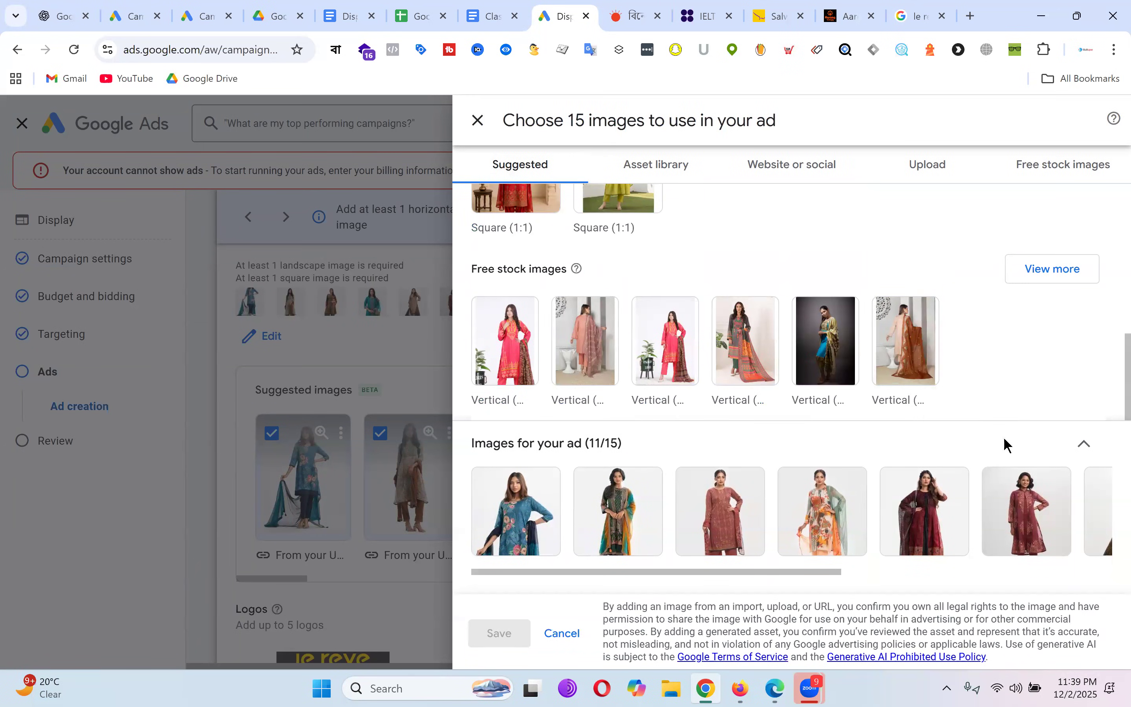
pyautogui.scroll(5, 741, 368)
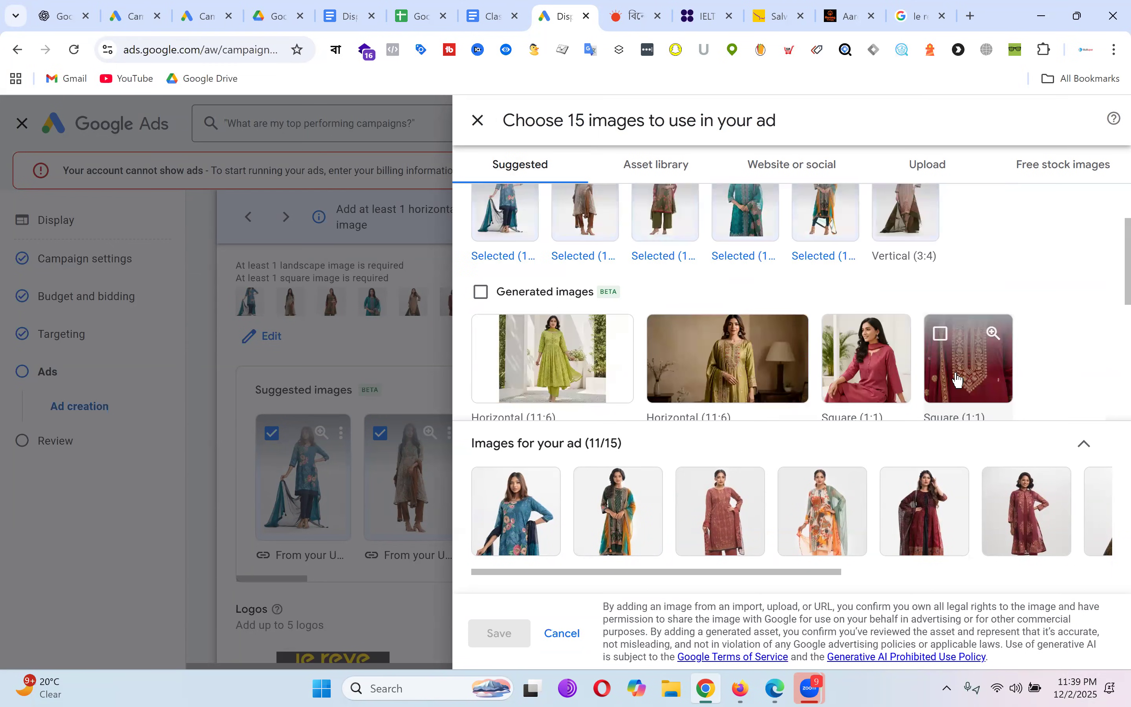
pyautogui.click(873, 370)
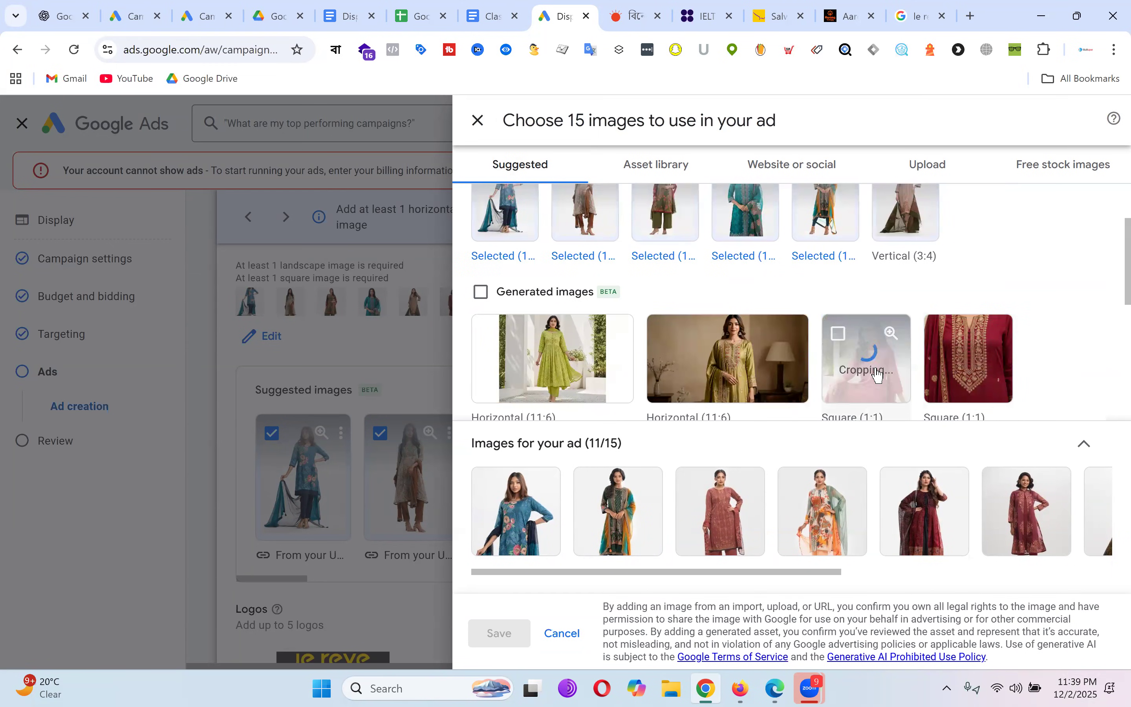
# Step: Check the generated image's crops, keep both the 1.91:1 and 1:1 ratios, and save the ad's image selection
pyautogui.click(596, 533)
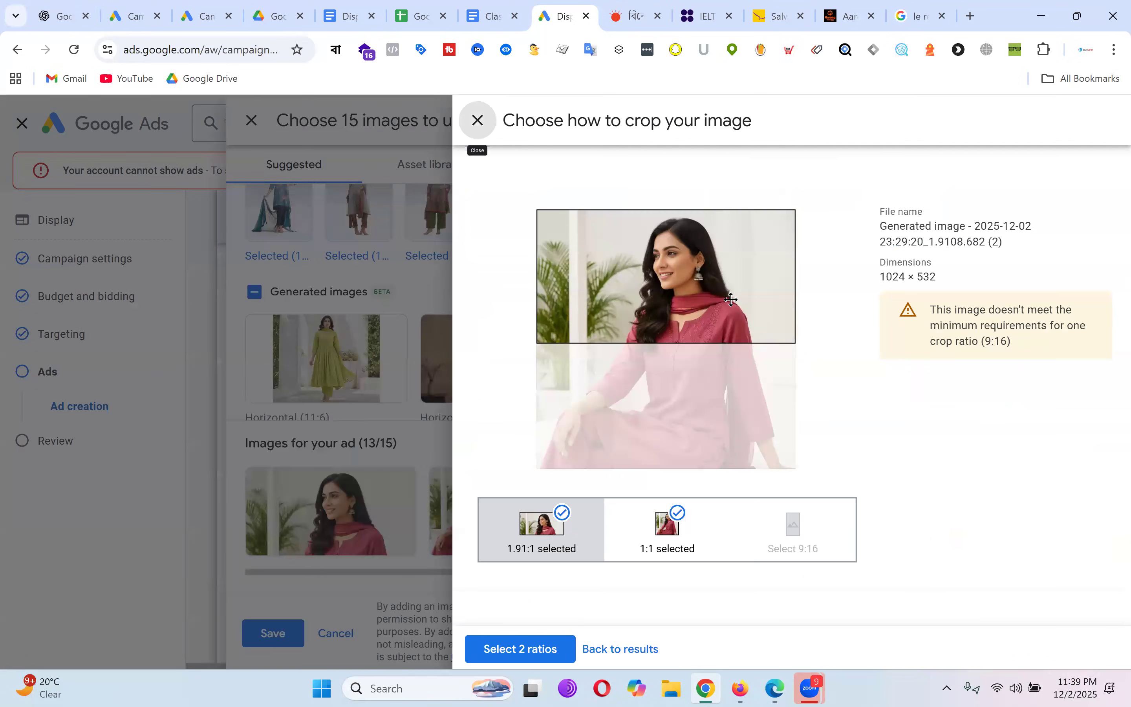
pyautogui.moveTo(746, 287)
pyautogui.mouseDown()
pyautogui.moveTo(740, 300)
pyautogui.moveTo(740, 287)
pyautogui.mouseUp()
pyautogui.click(667, 538)
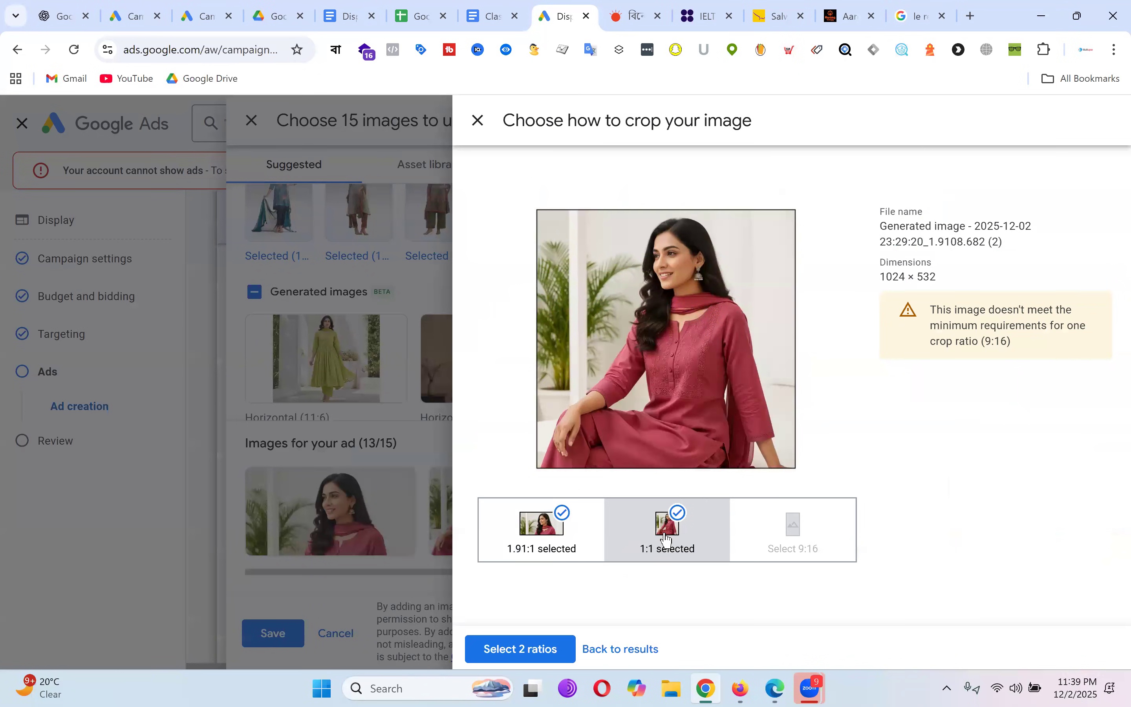
pyautogui.moveTo(731, 384); pyautogui.dragTo(733, 390)
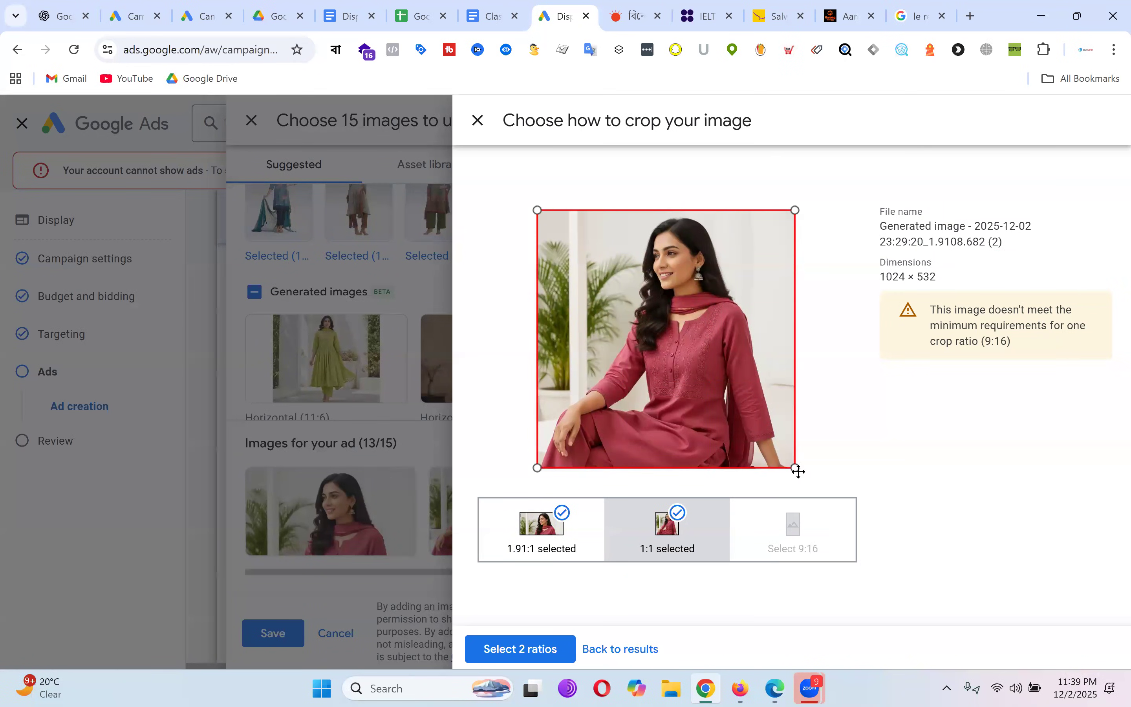
pyautogui.click(541, 654)
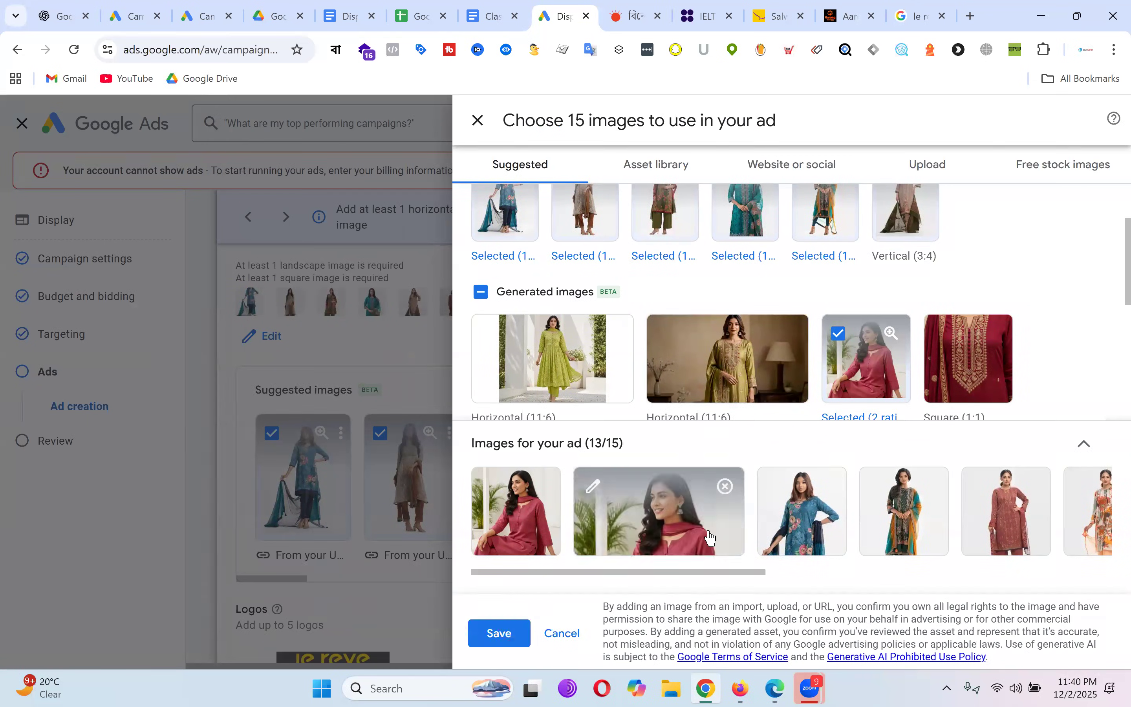
pyautogui.click(500, 634)
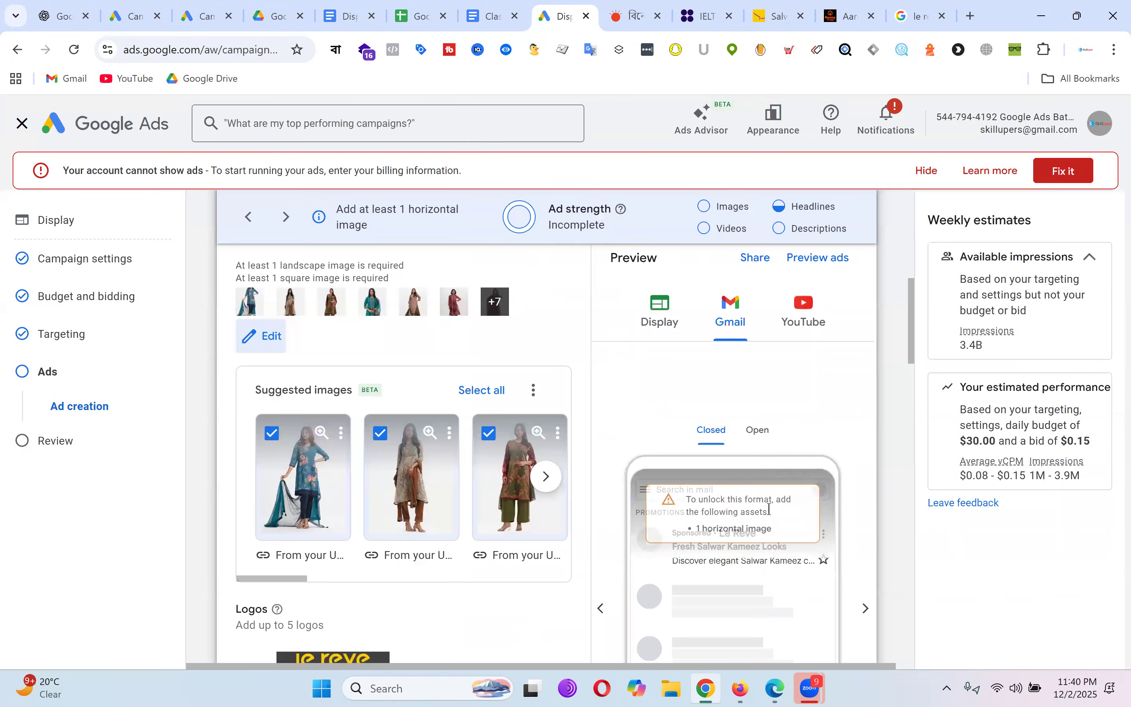
# Step: Review the ad's images, logo and headlines alongside its Gmail preview
pyautogui.scroll(-6, 482, 392)
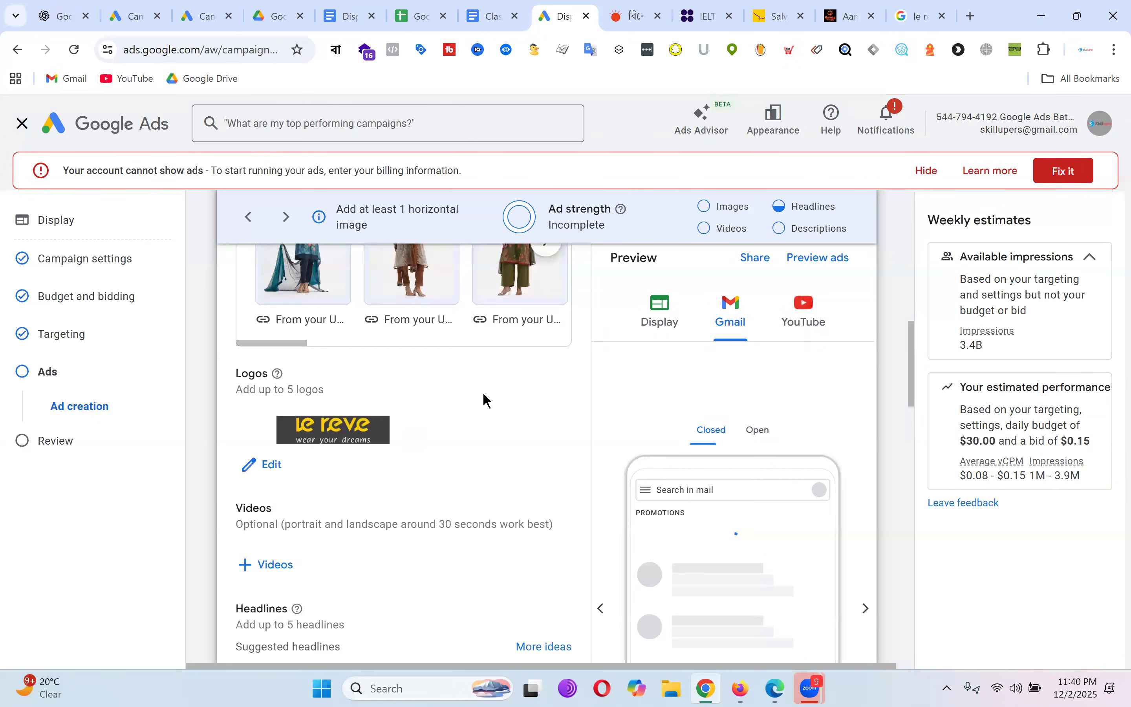
pyautogui.scroll(5, 736, 427)
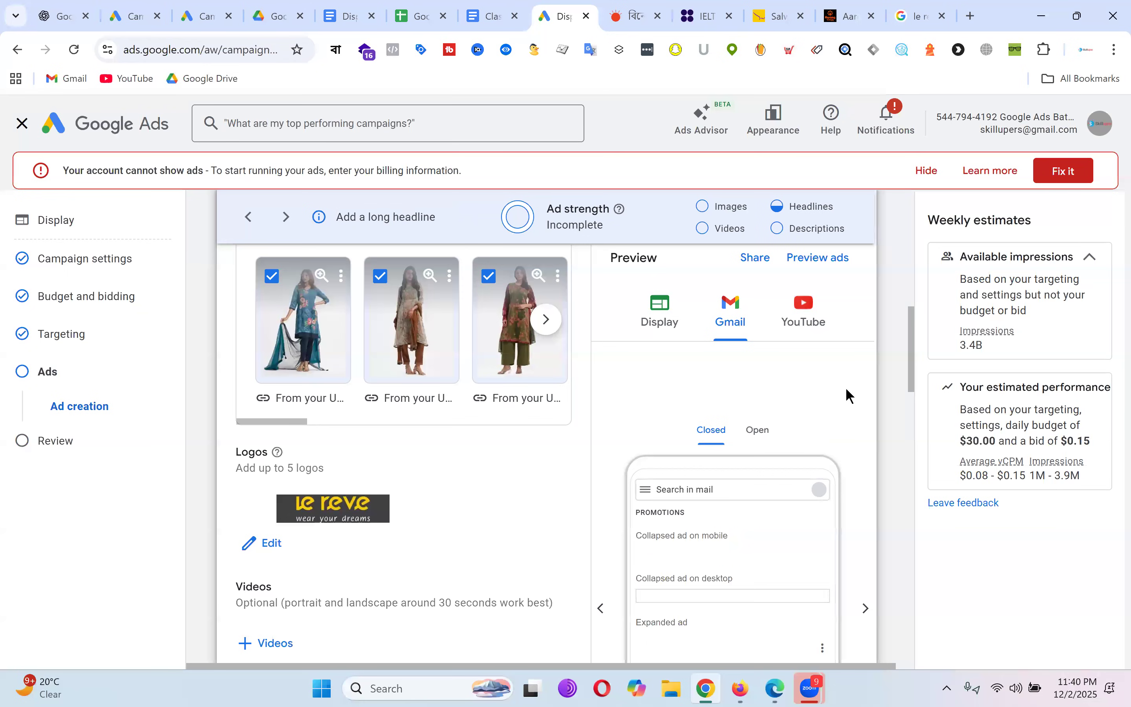
pyautogui.scroll(5, 452, 394)
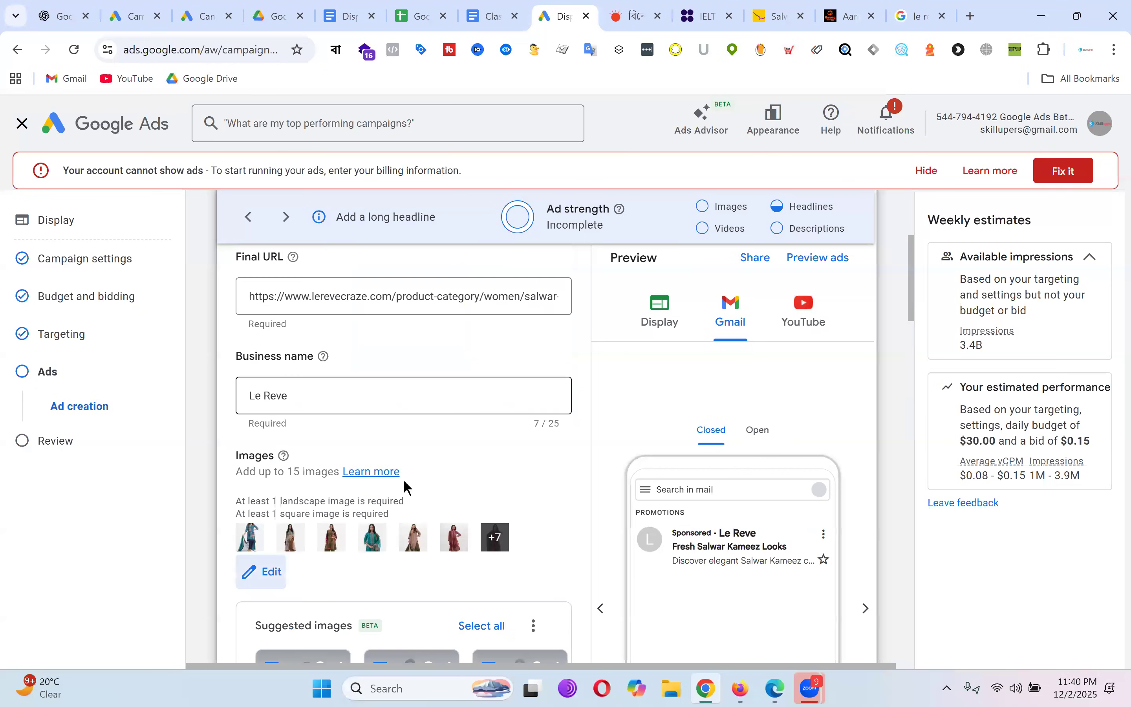
pyautogui.scroll(-5, 431, 361)
pyautogui.scroll(-4, 858, 422)
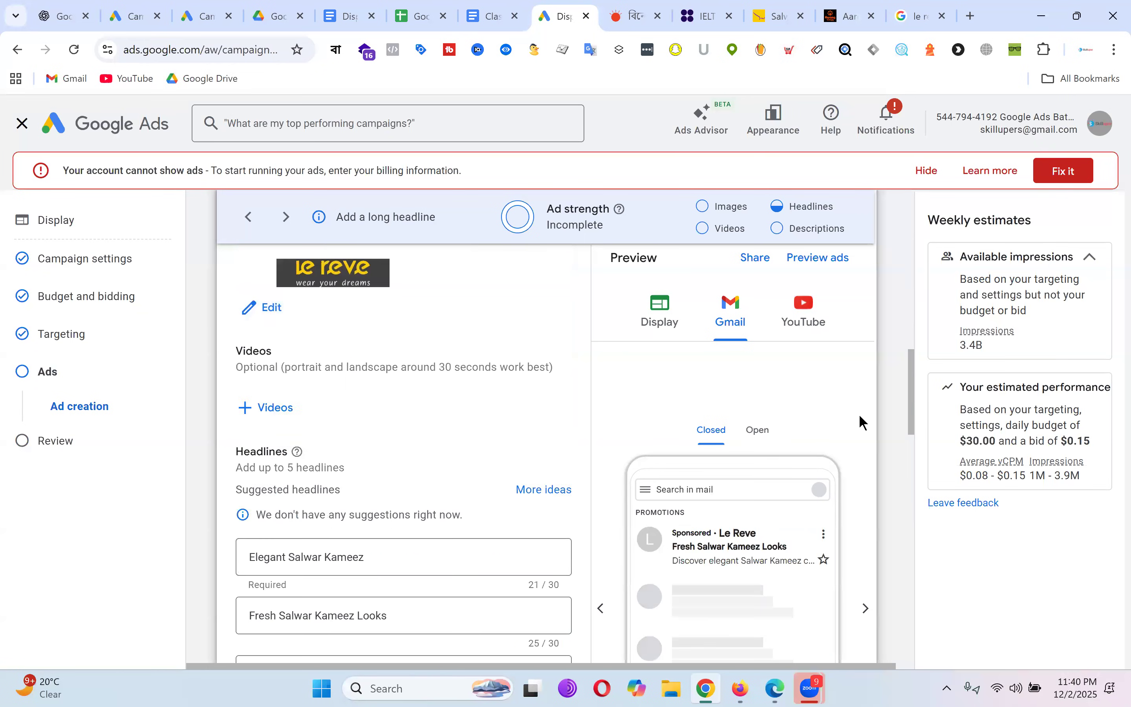
pyautogui.scroll(-5, 868, 543)
pyautogui.scroll(-1, 816, 566)
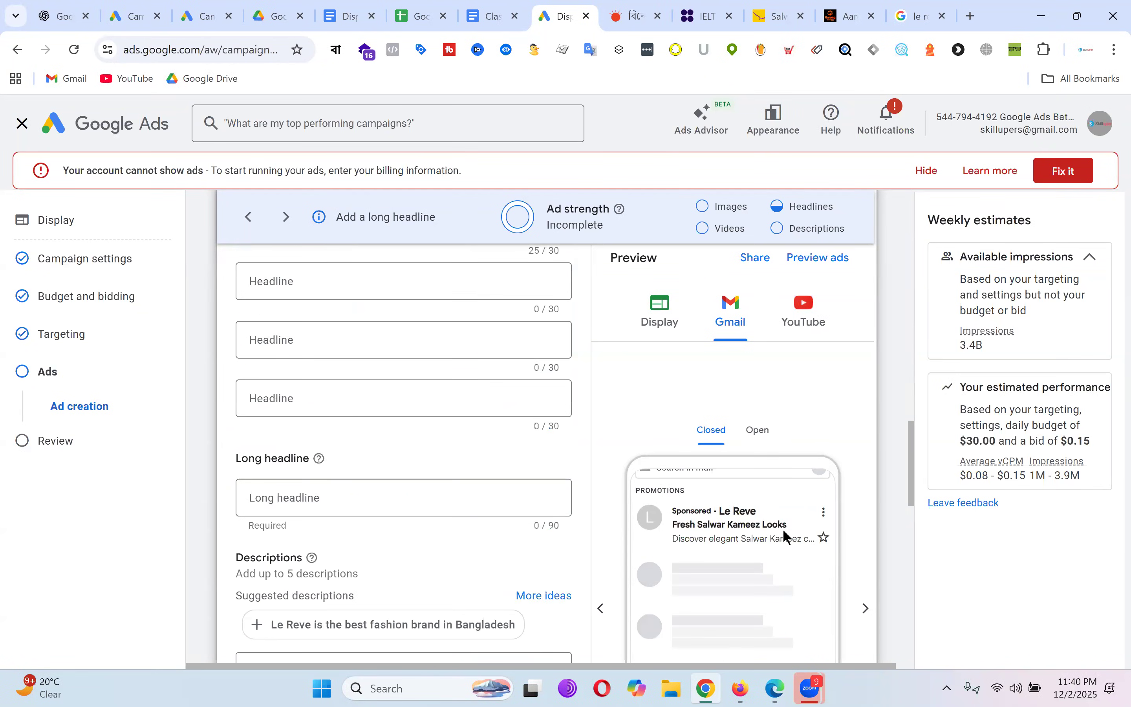
# Step: Switch the ad preview to YouTube and examine how the ad appears, along with the rest of the ad form
pyautogui.click(816, 315)
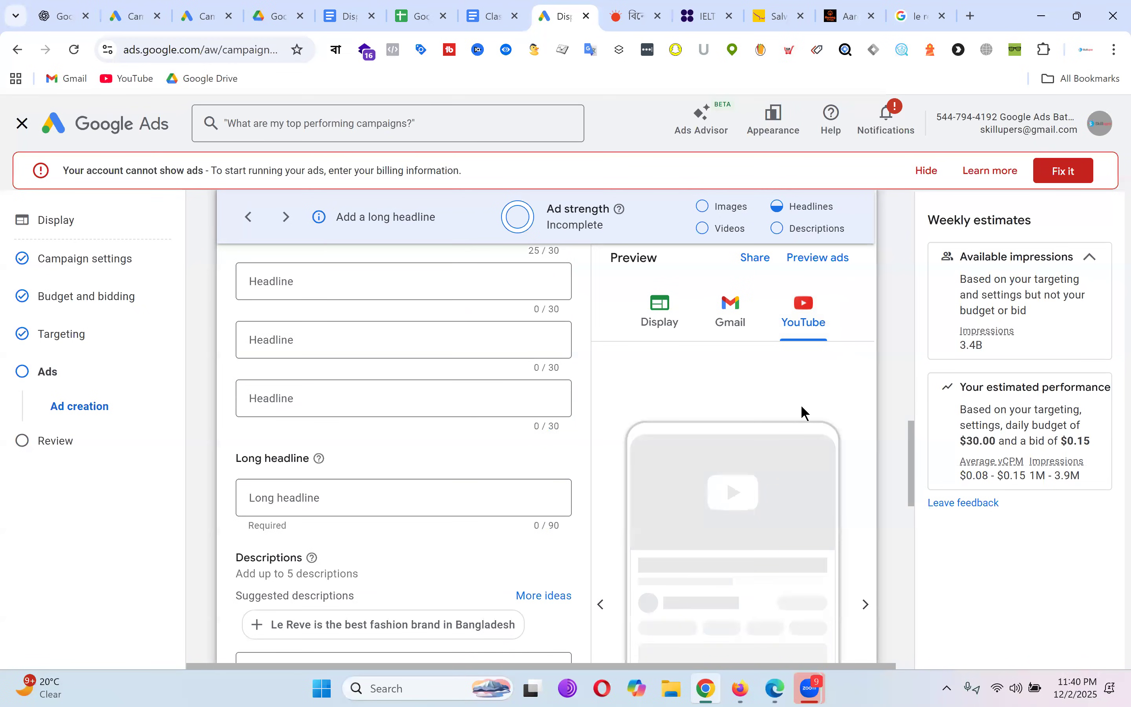
pyautogui.scroll(-5, 804, 414)
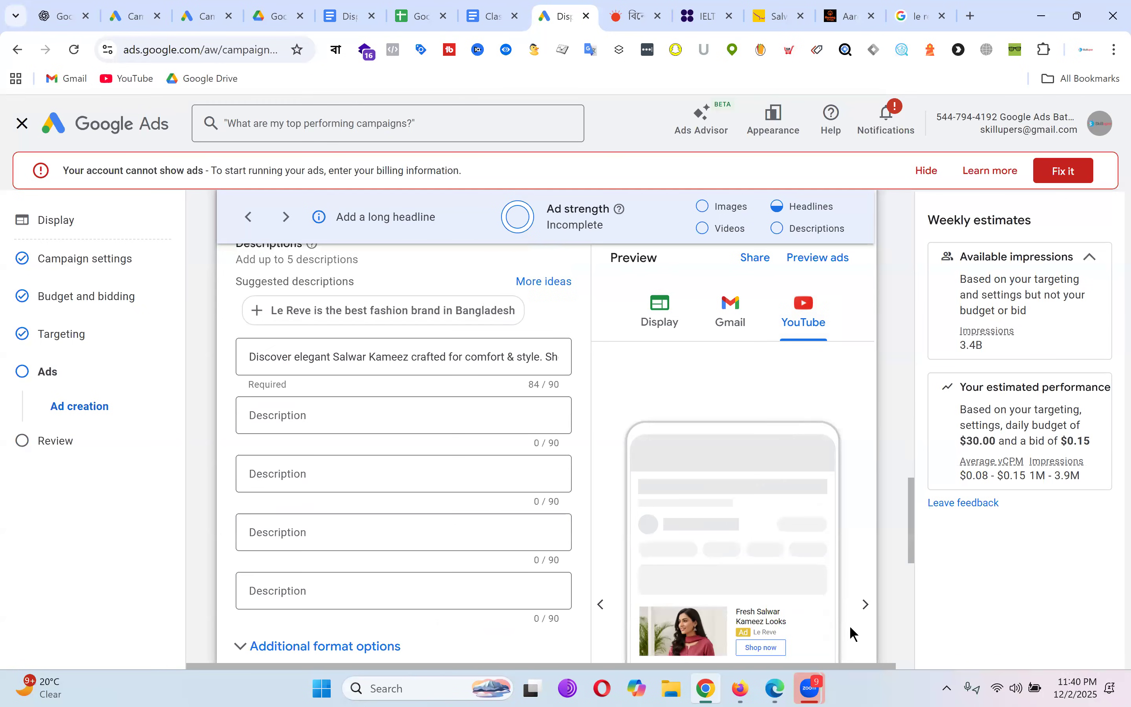
pyautogui.scroll(-3, 854, 608)
pyautogui.scroll(-8, 806, 467)
pyautogui.scroll(3, 810, 462)
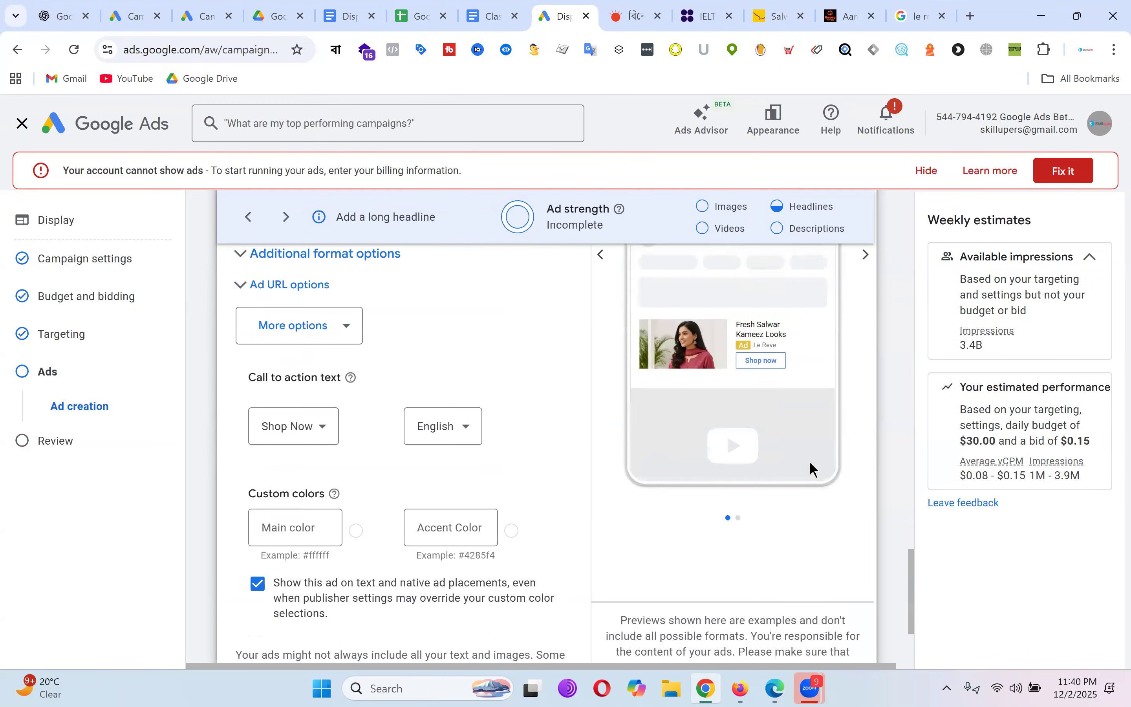
pyautogui.scroll(12, 810, 462)
pyautogui.scroll(-6, 492, 357)
pyautogui.scroll(-10, 497, 366)
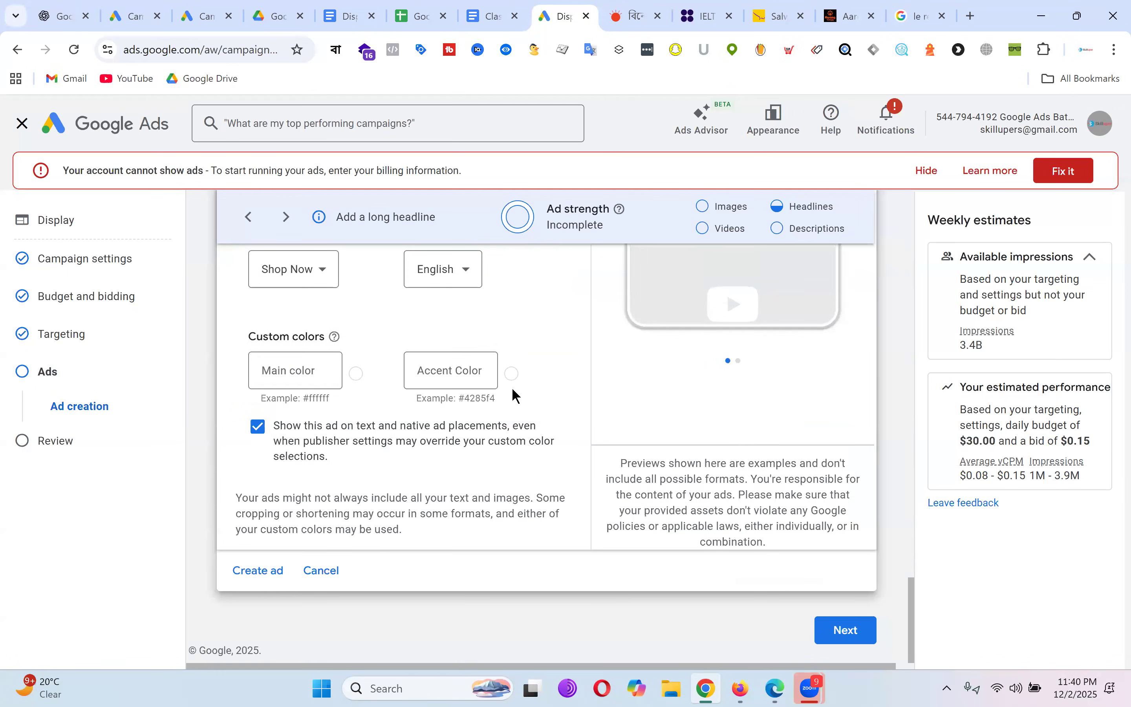
pyautogui.scroll(10, 514, 390)
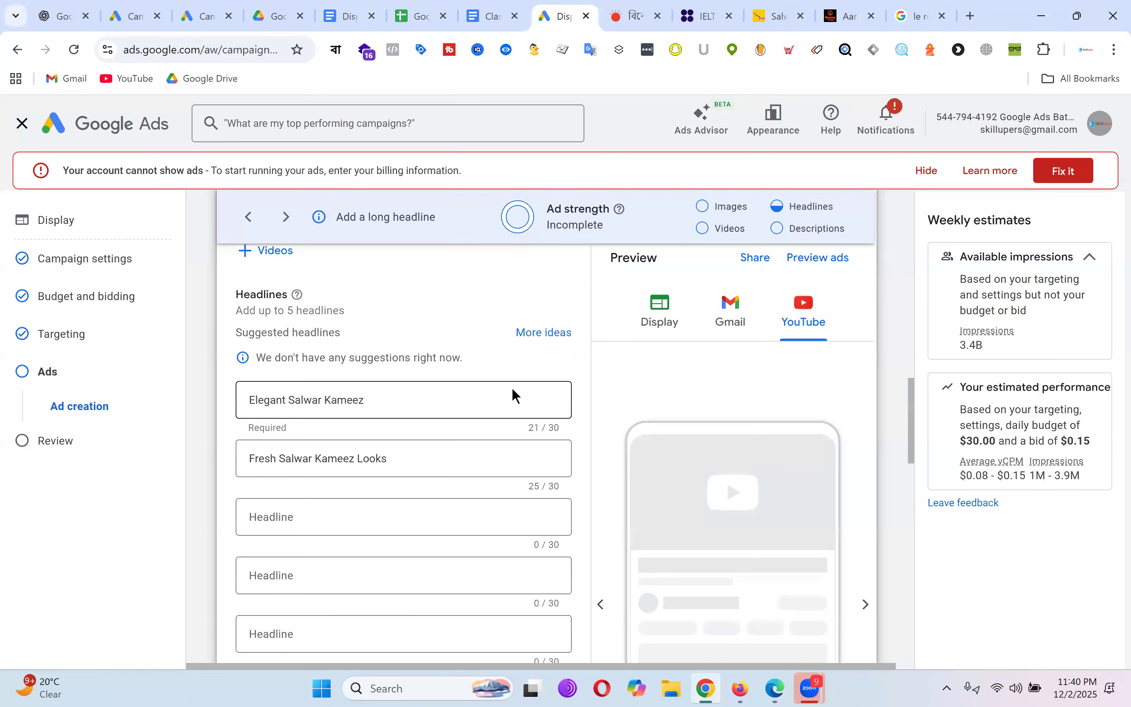
pyautogui.scroll(6, 513, 395)
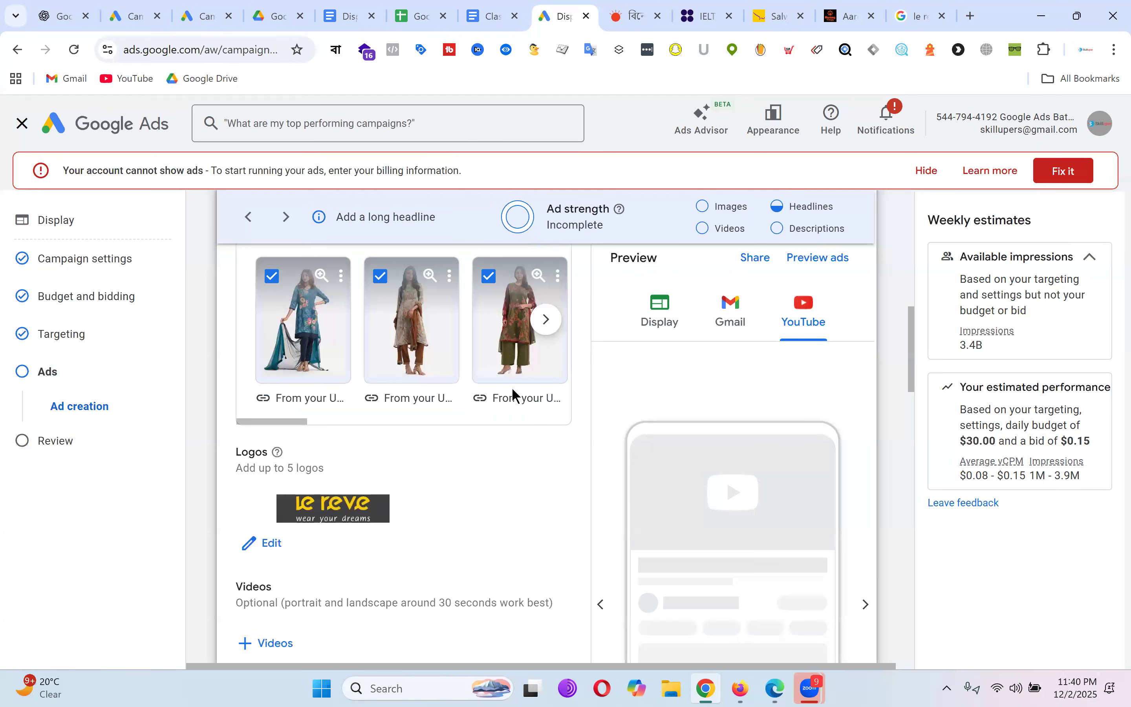
pyautogui.scroll(5, 513, 525)
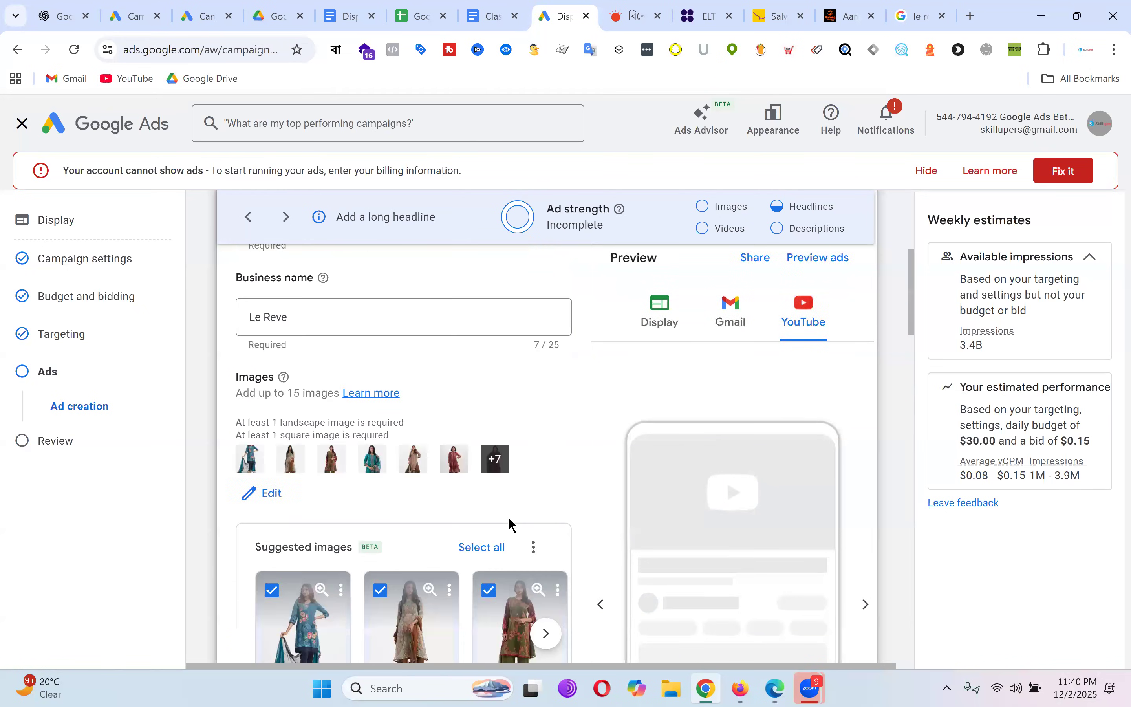
pyautogui.scroll(-3, 513, 524)
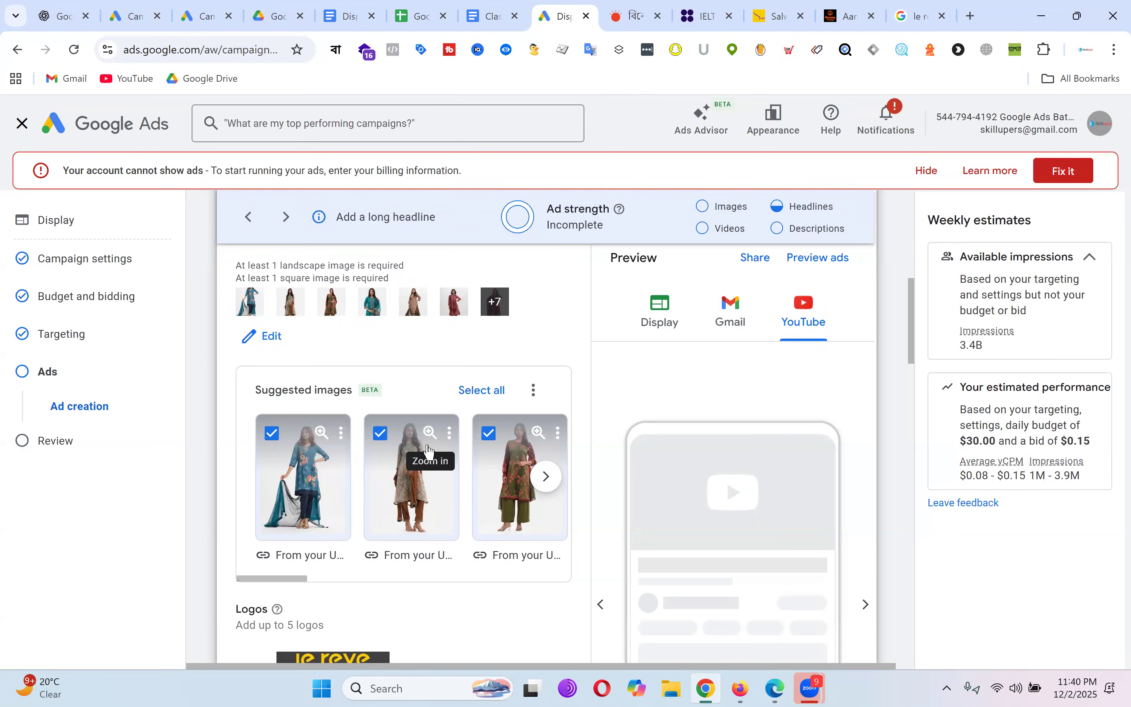
# Step: Switch to the Le Reve website and look through the salwar kameez products on the ad's landing page
pyautogui.click(763, 5)
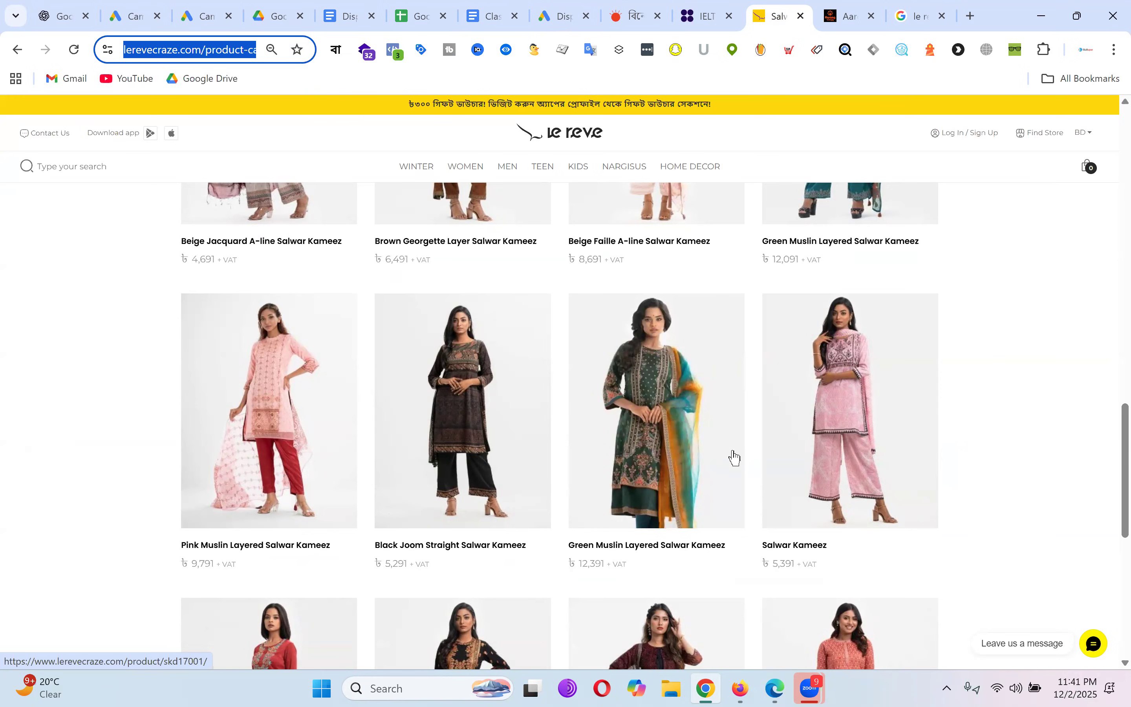
pyautogui.scroll(-10, 732, 457)
pyautogui.scroll(3, 733, 457)
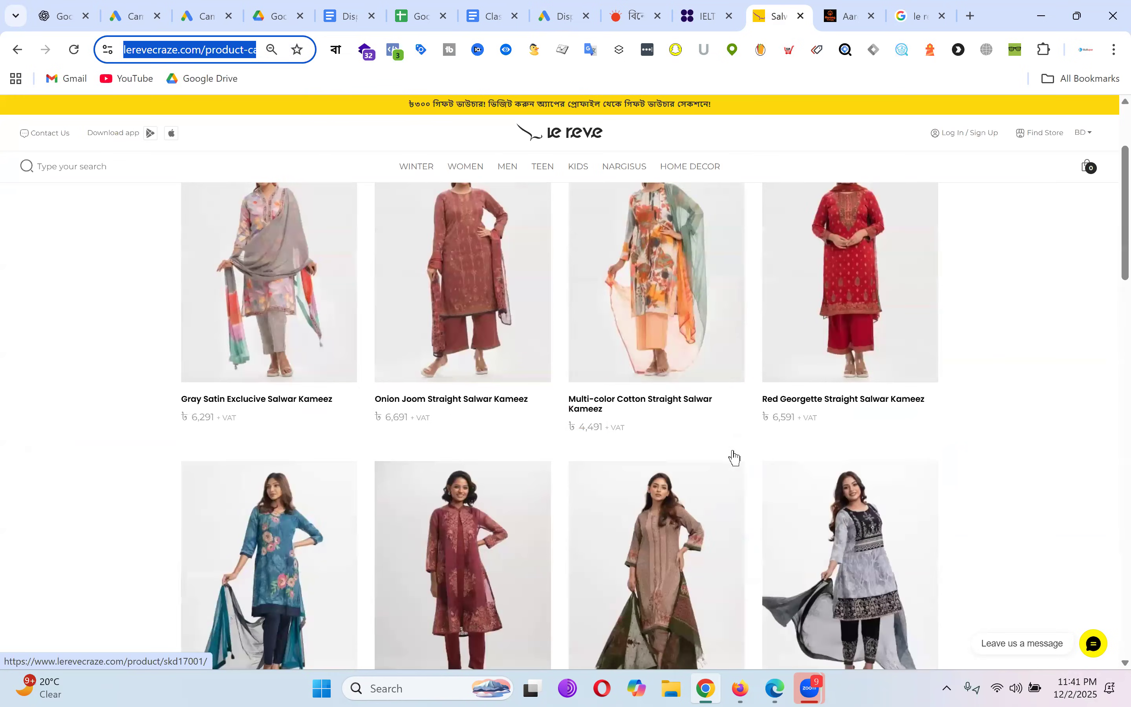
pyautogui.scroll(-12, 735, 460)
pyautogui.scroll(-8, 738, 378)
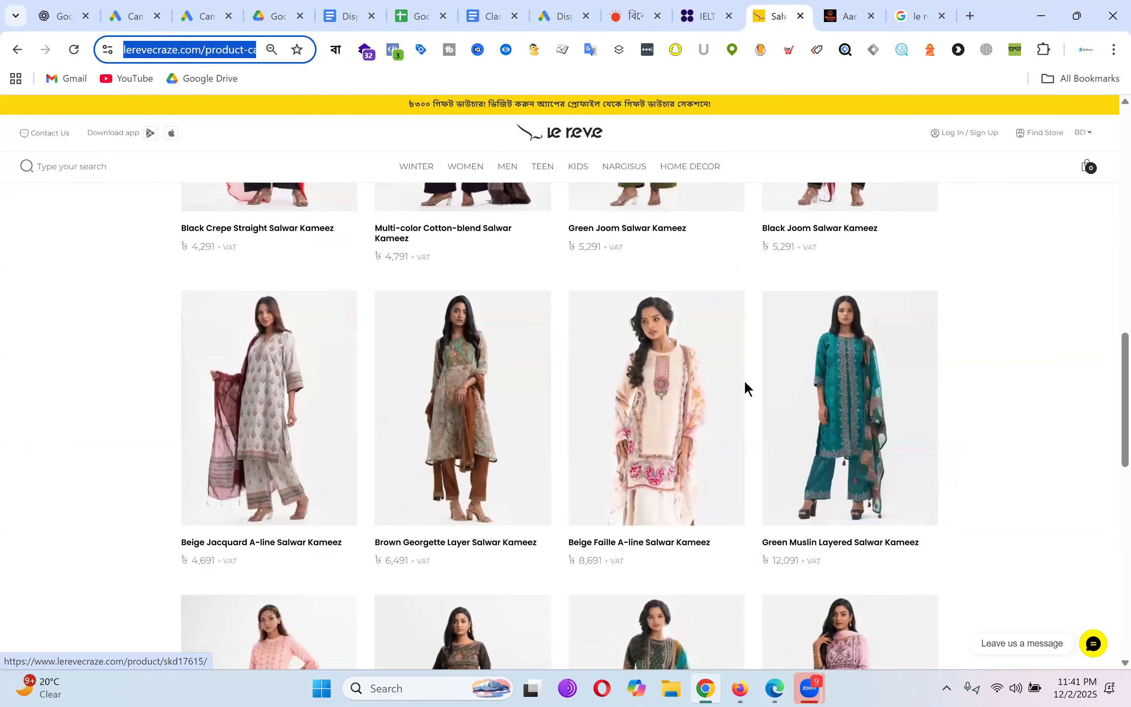
pyautogui.scroll(-5, 766, 354)
pyautogui.scroll(-2, 767, 354)
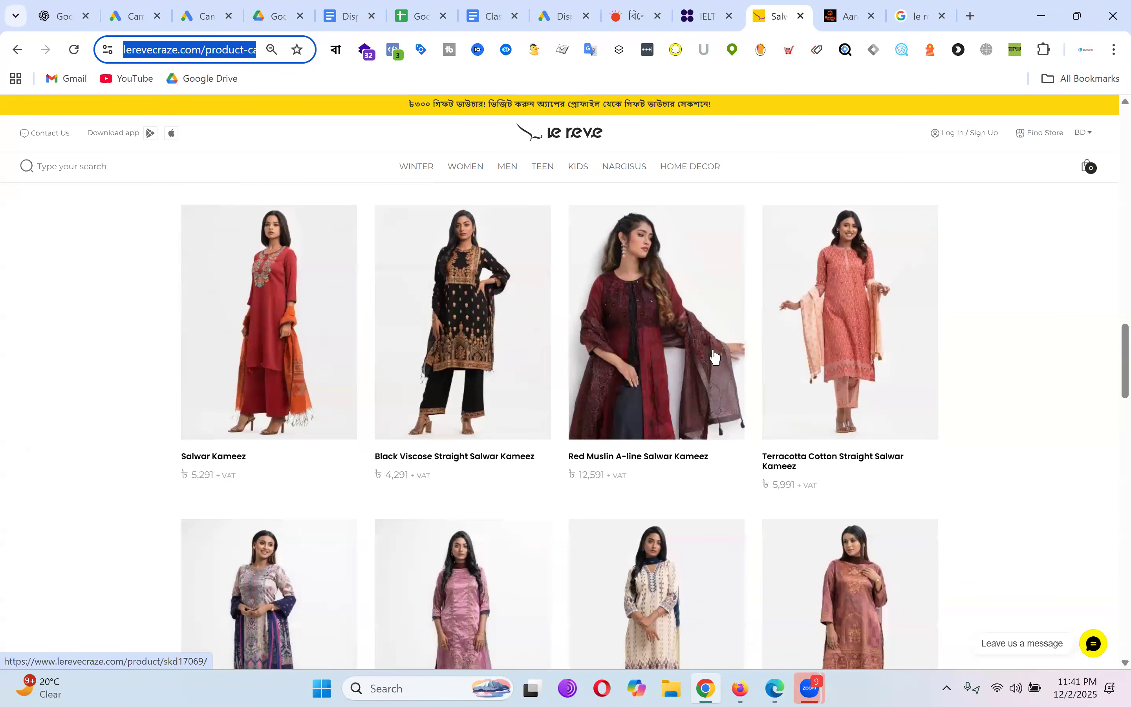
# Step: Return to the Google Ads ad form, check its settings and YouTube preview, and proceed to the campaign review
pyautogui.click(570, 11)
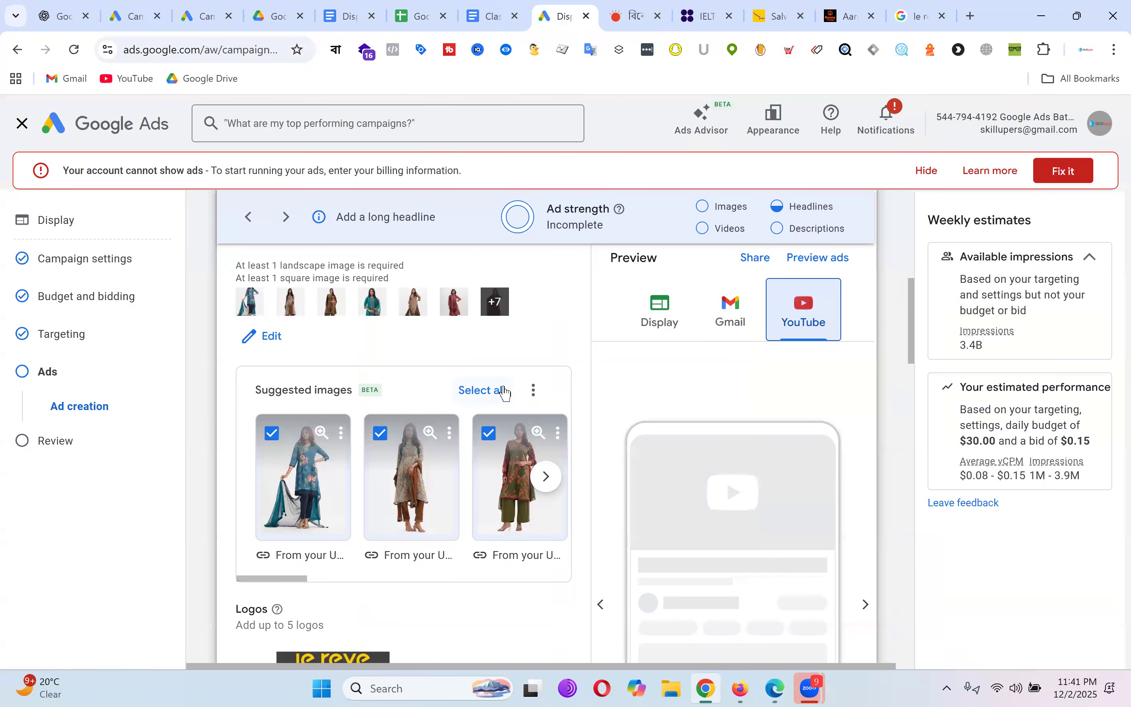
pyautogui.scroll(-15, 505, 393)
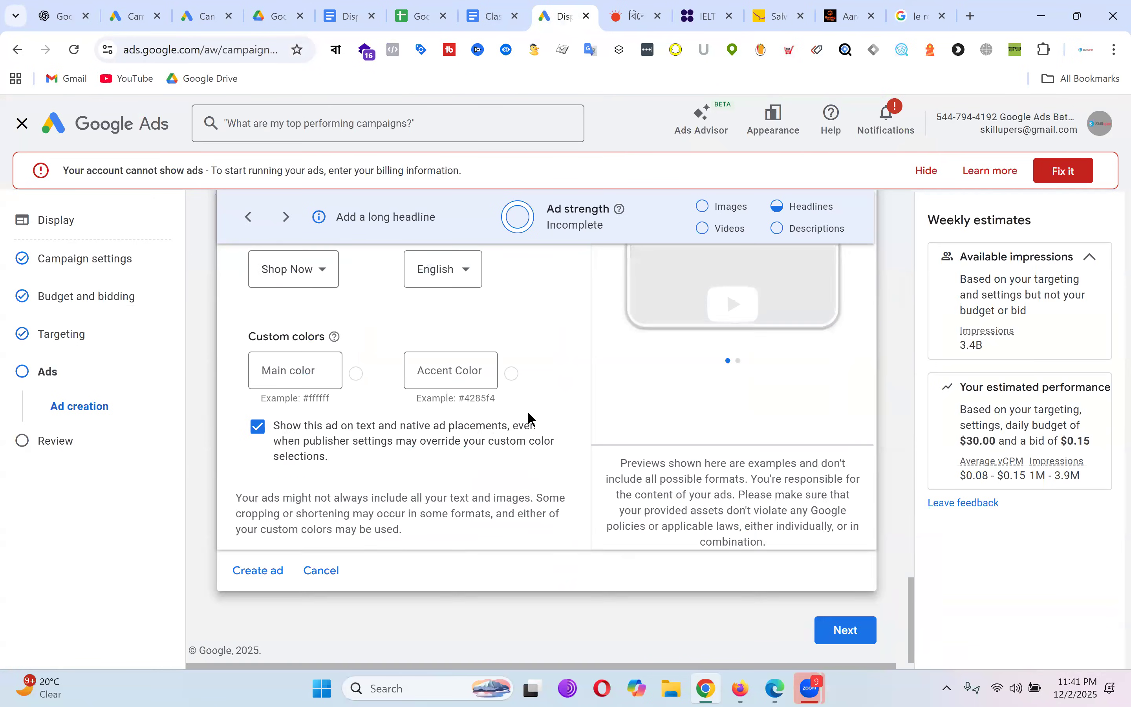
pyautogui.scroll(10, 516, 422)
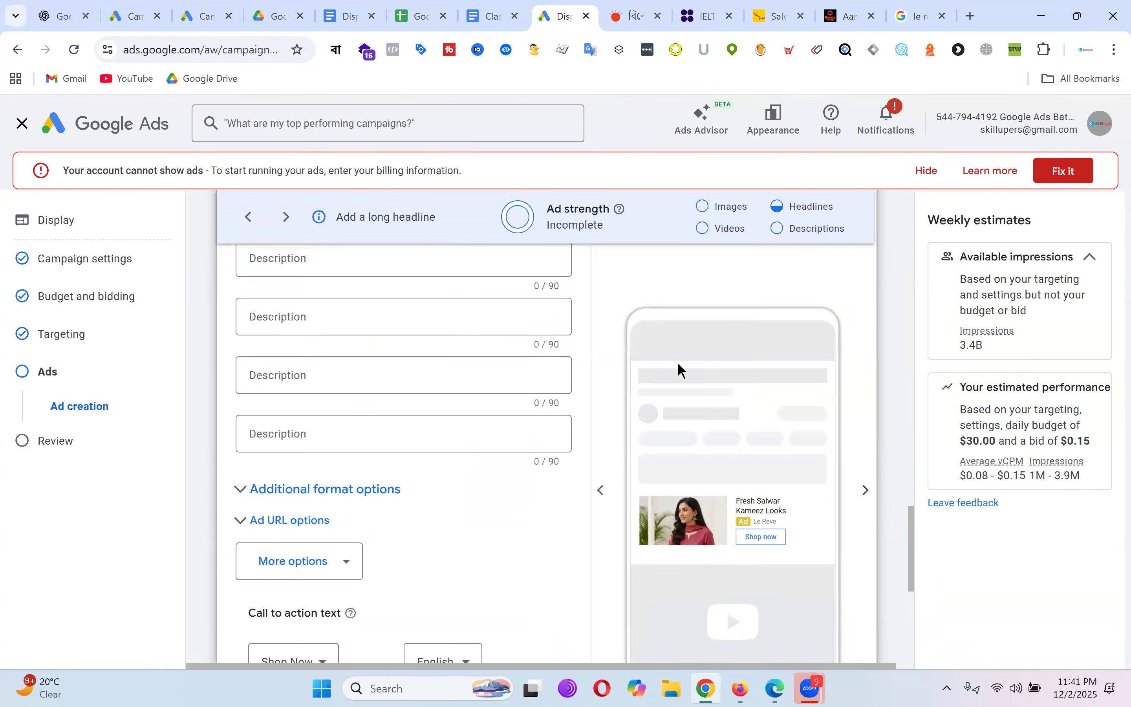
pyautogui.scroll(-8, 858, 515)
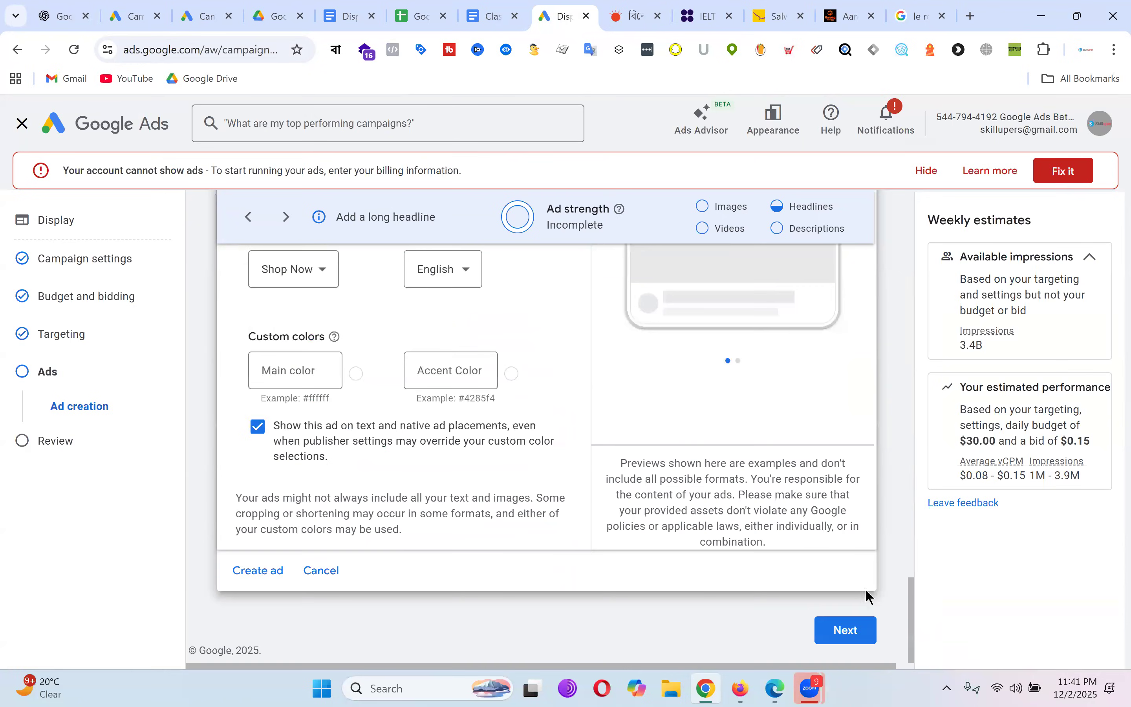
pyautogui.click(868, 638)
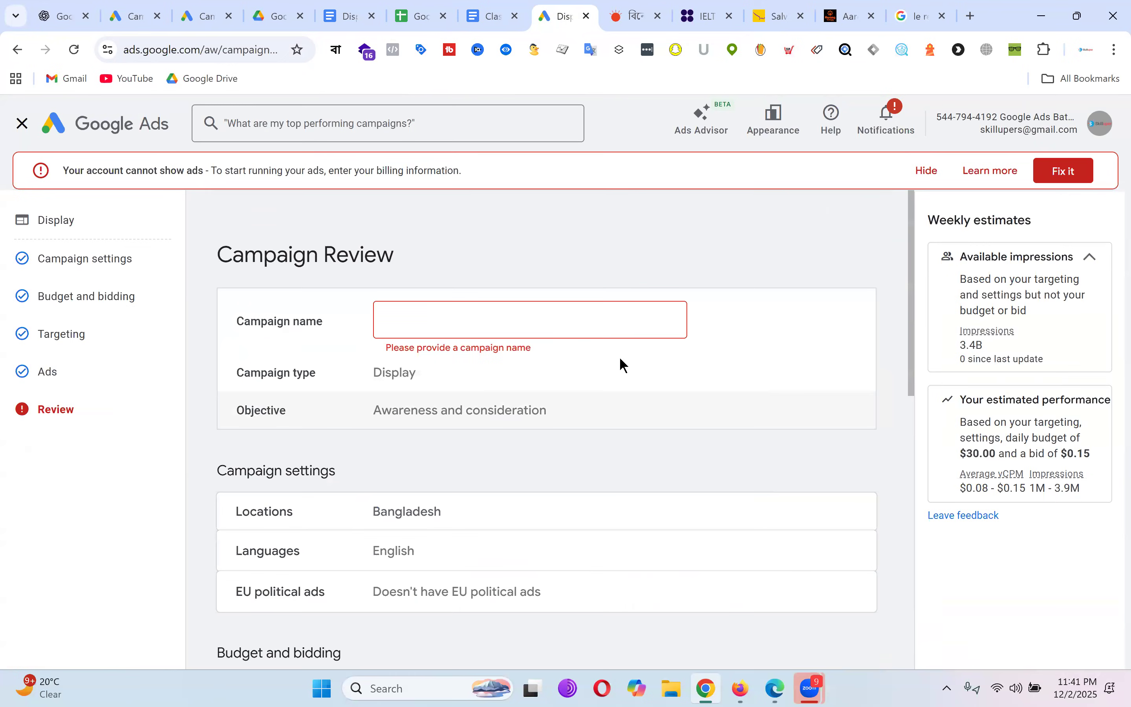
# Step: Name the campaign "Le reve - Winter collection" and look over the budget, bidding and targeting in the campaign review
pyautogui.click(443, 314)
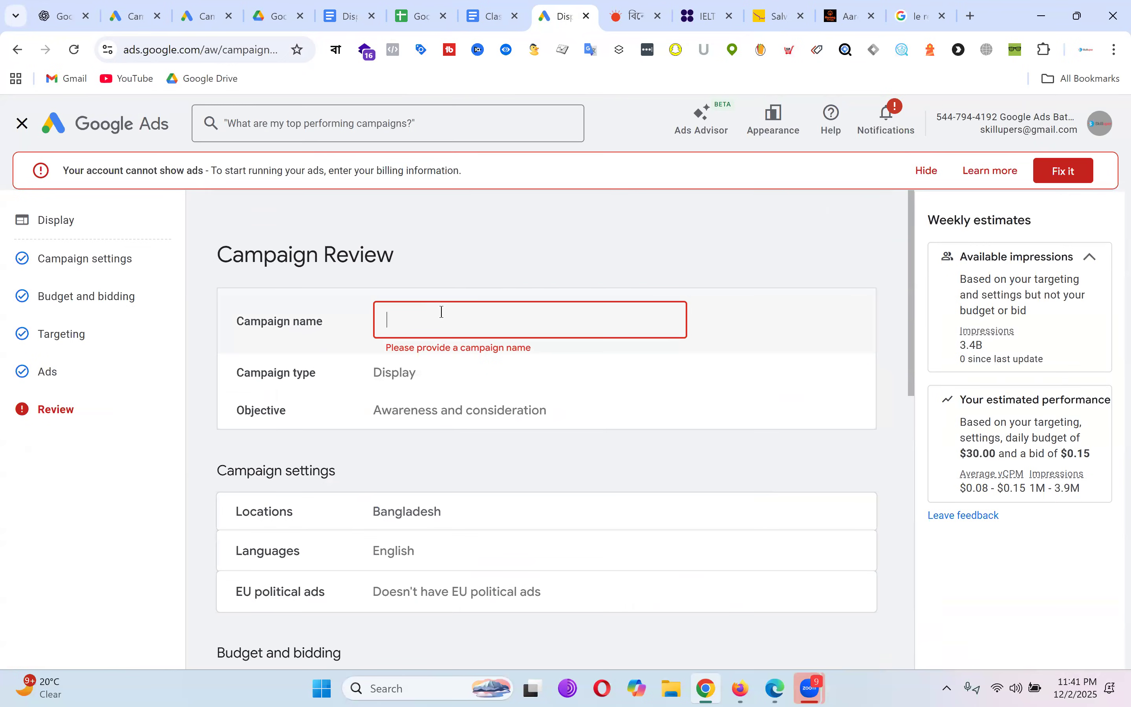
pyautogui.write('Le reve - Woo')
pyautogui.press('BackSpace')
pyautogui.press('BackSpace')
pyautogui.press('BackSpace')
pyautogui.write('Salwa')
pyautogui.press('BackSpace')
pyautogui.press('BackSpace')
pyautogui.press('BackSpace')
pyautogui.press('BackSpace')
pyautogui.press('BackSpace')
pyautogui.write('Win')
pyautogui.press('BackSpace')
pyautogui.press('BackSpace')
pyautogui.write('inter collection')
pyautogui.scroll(-6, 795, 341)
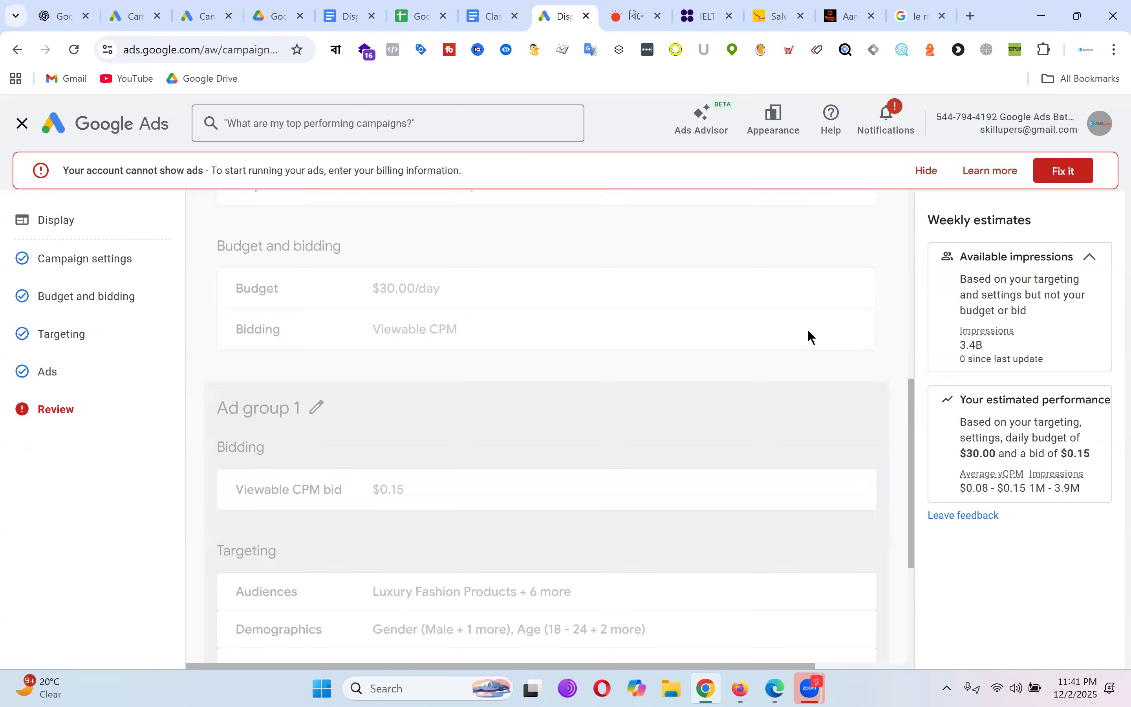
# Step: Cancel the identity confirmation, hide the billing alert, and look over the settings in the campaign review
pyautogui.scroll(-5, 812, 336)
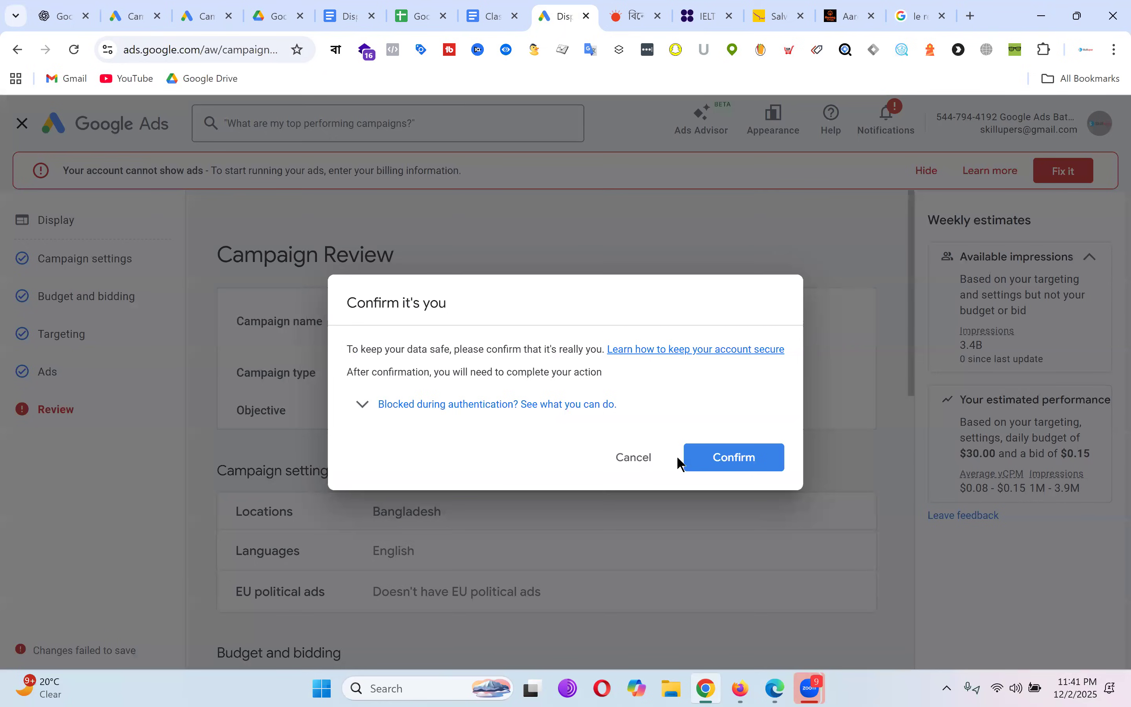
pyautogui.click(645, 461)
pyautogui.scroll(-10, 770, 286)
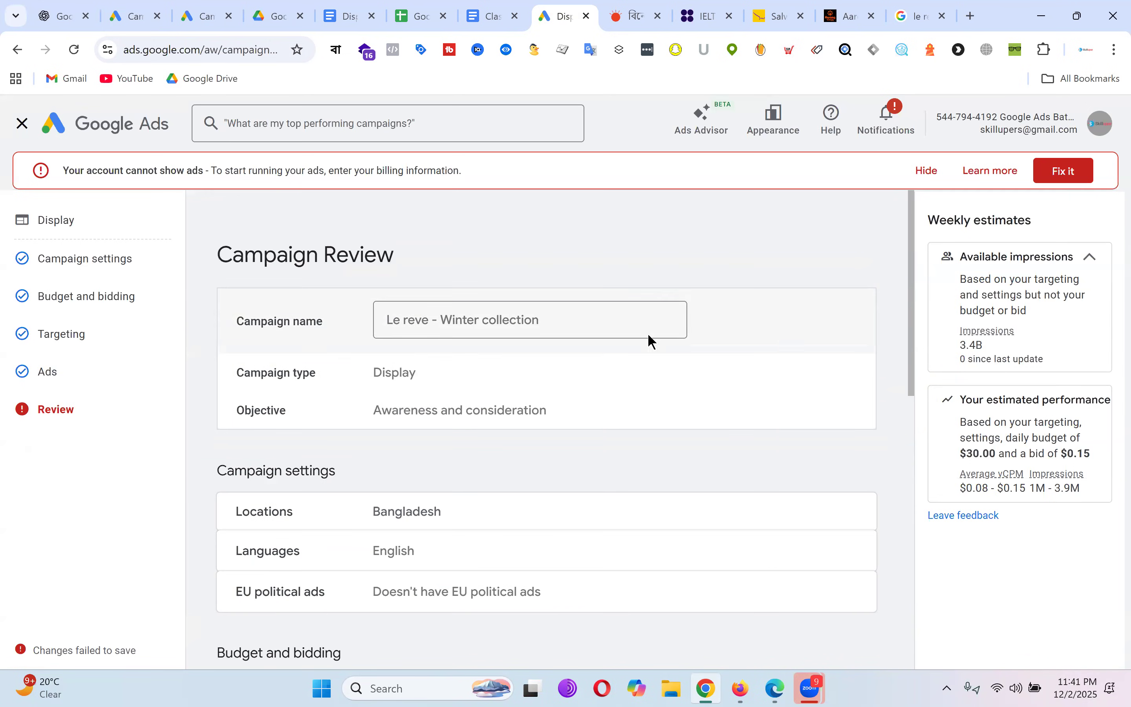
pyautogui.click(929, 172)
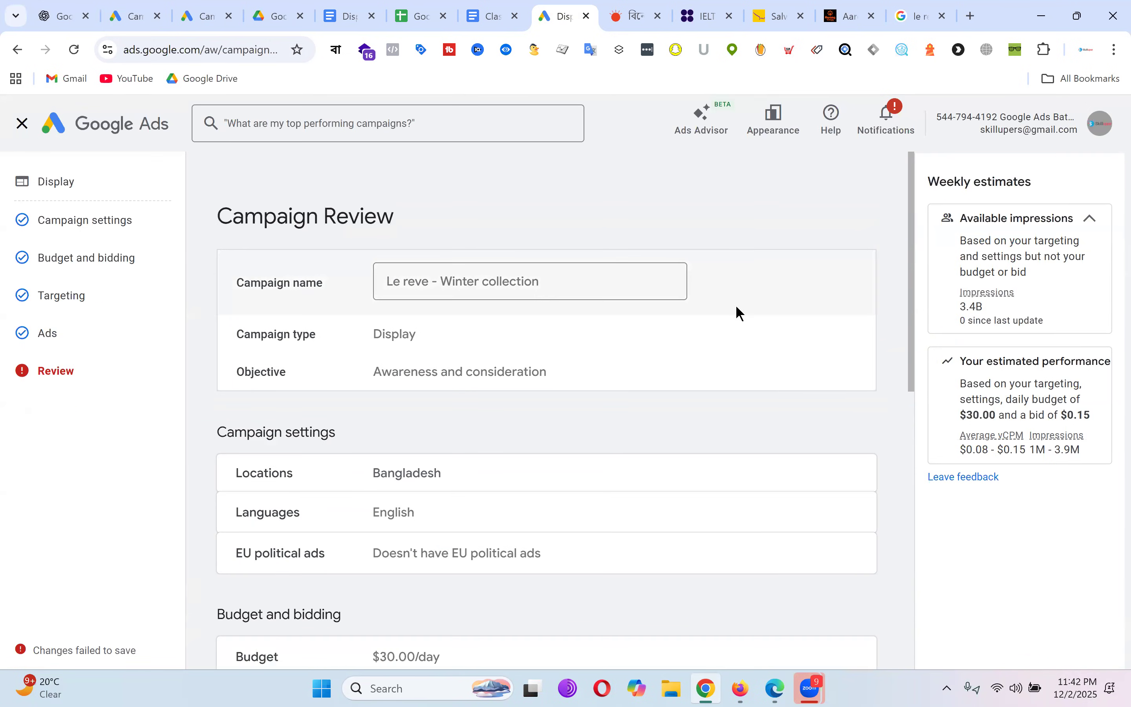
pyautogui.scroll(-10, 748, 327)
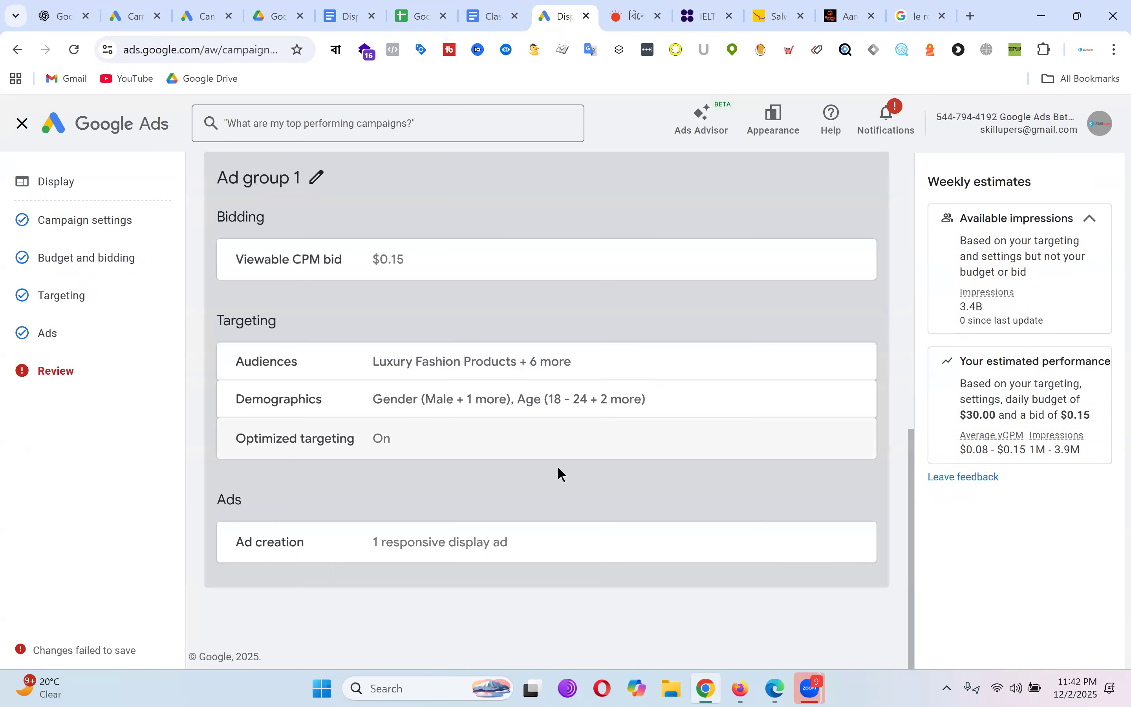
pyautogui.scroll(10, 800, 346)
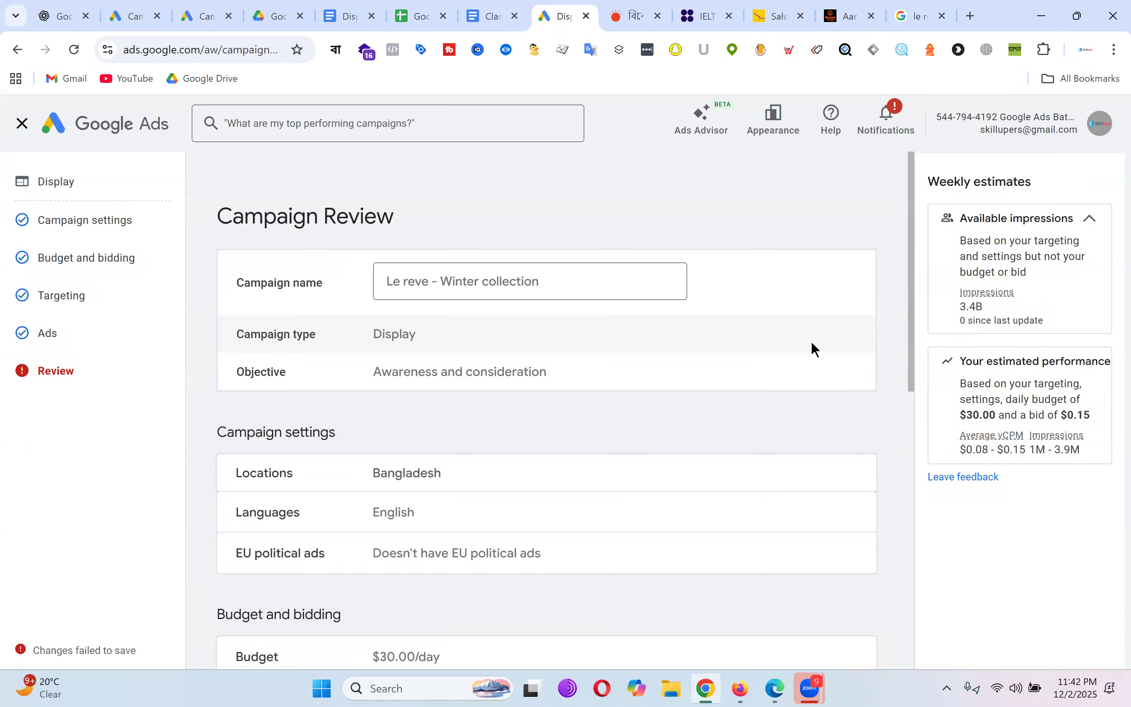
pyautogui.scroll(-10, 813, 347)
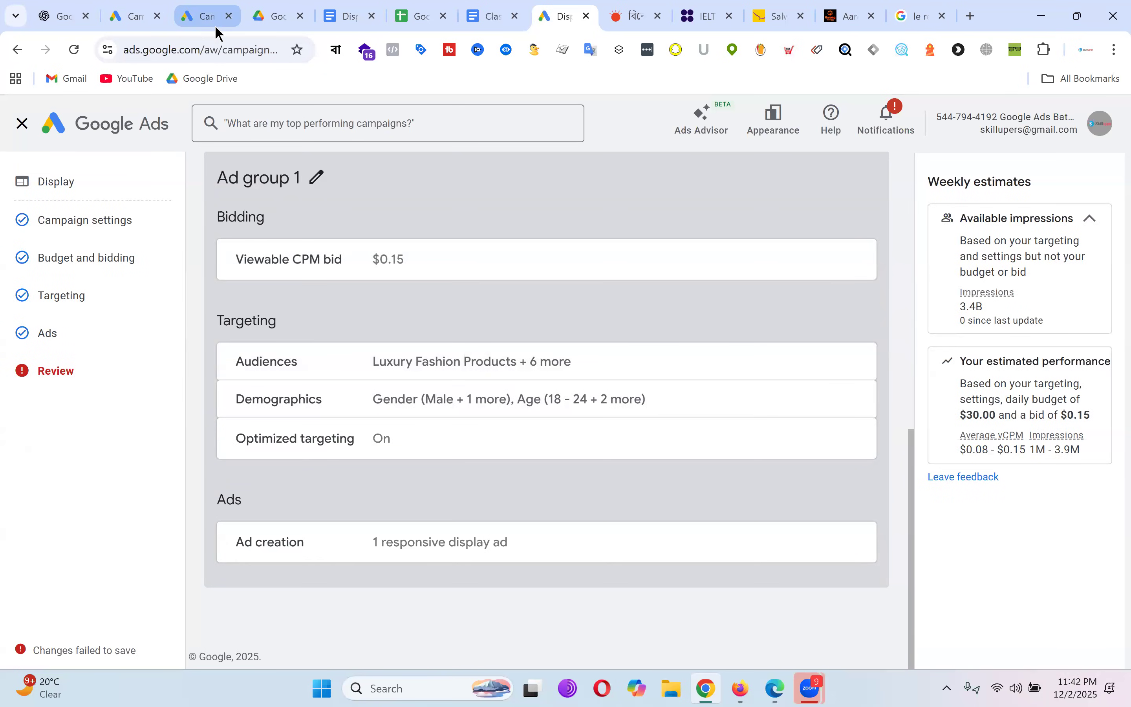
# Step: Switch to the other Google Ads account and start a new campaign with the Awareness and consideration objective
pyautogui.click(208, 12)
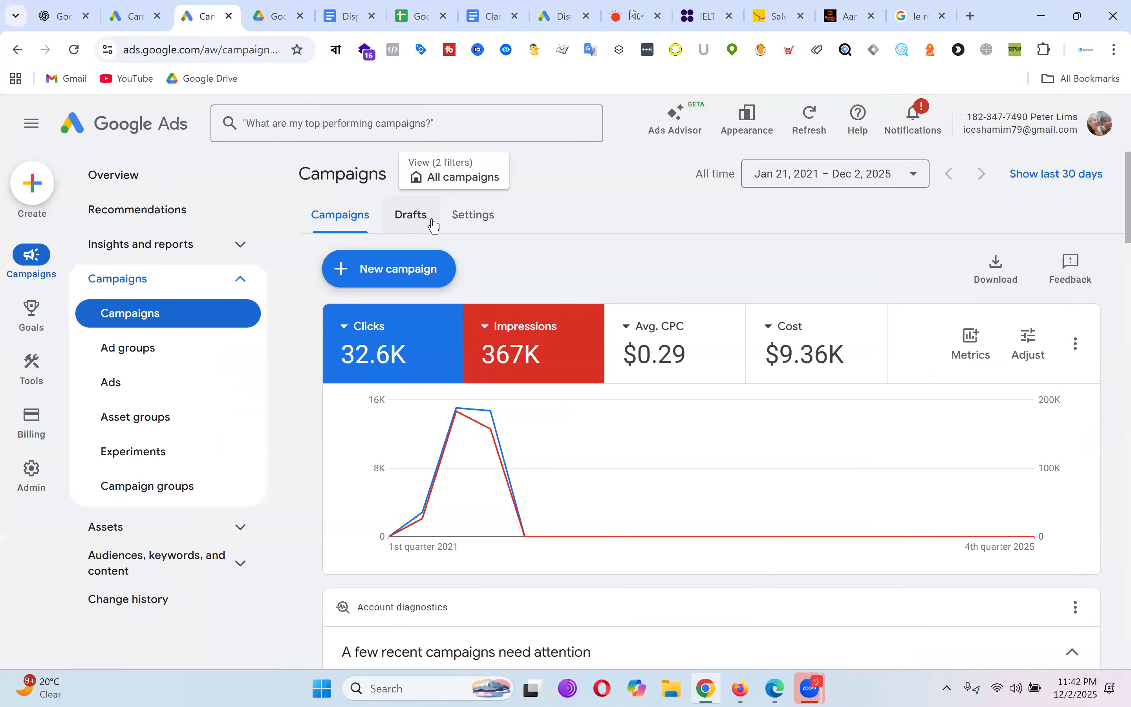
pyautogui.click(416, 275)
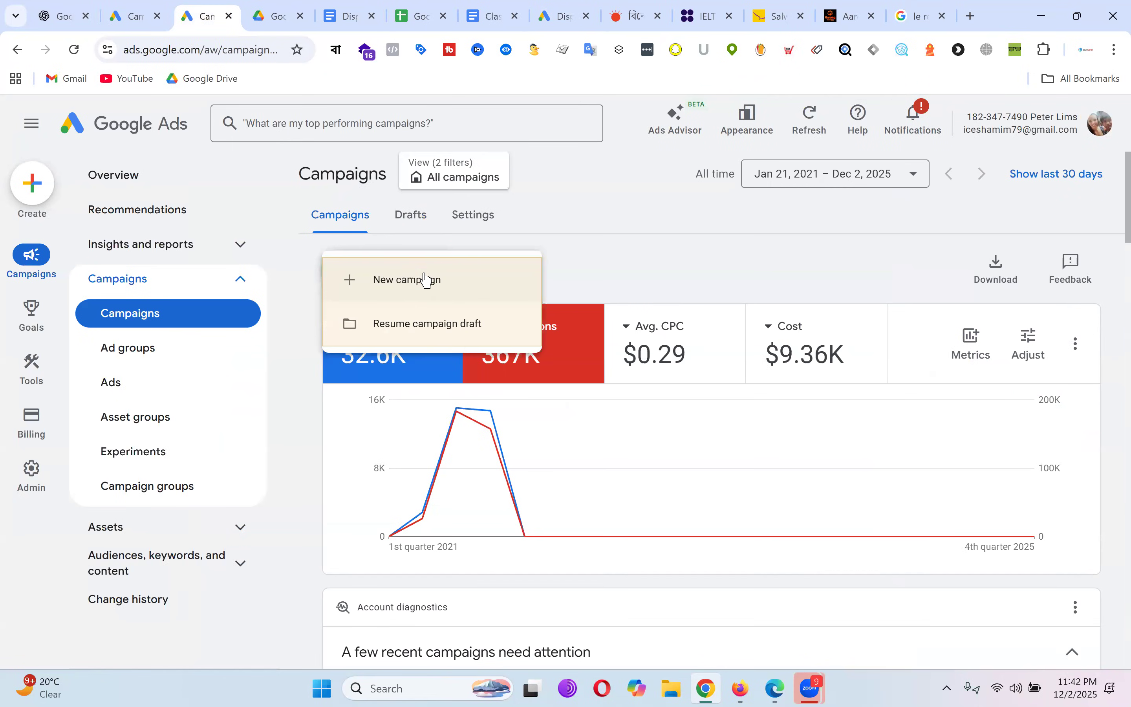
pyautogui.click(426, 281)
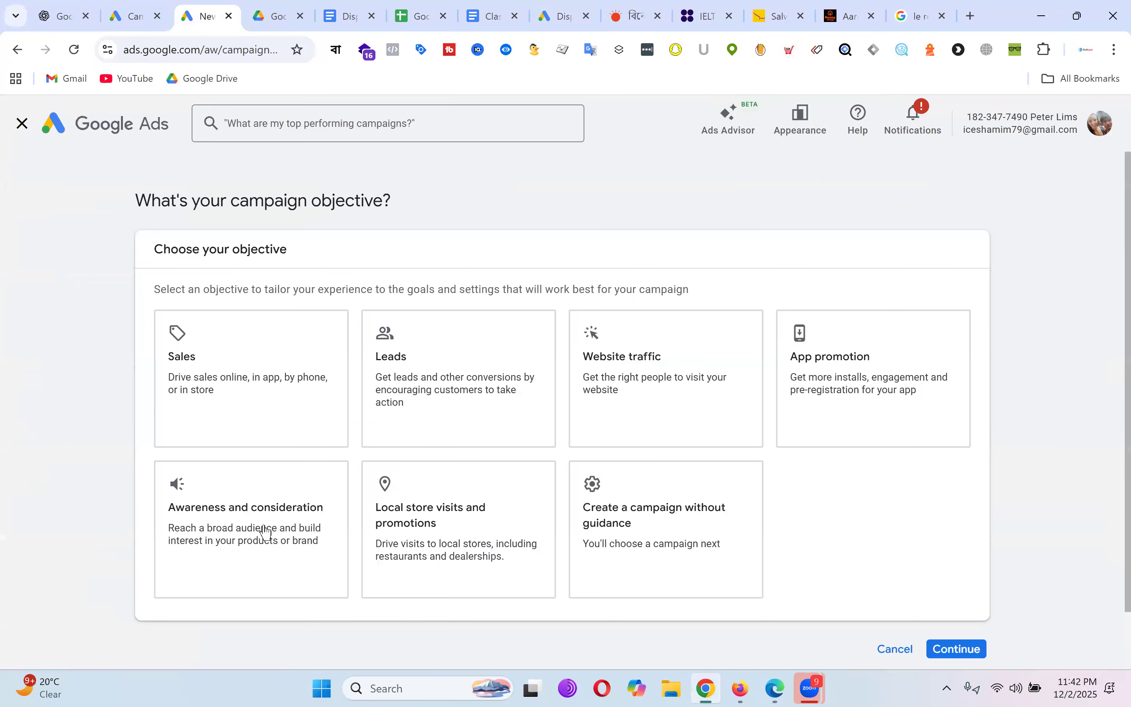
pyautogui.click(300, 528)
pyautogui.click(972, 594)
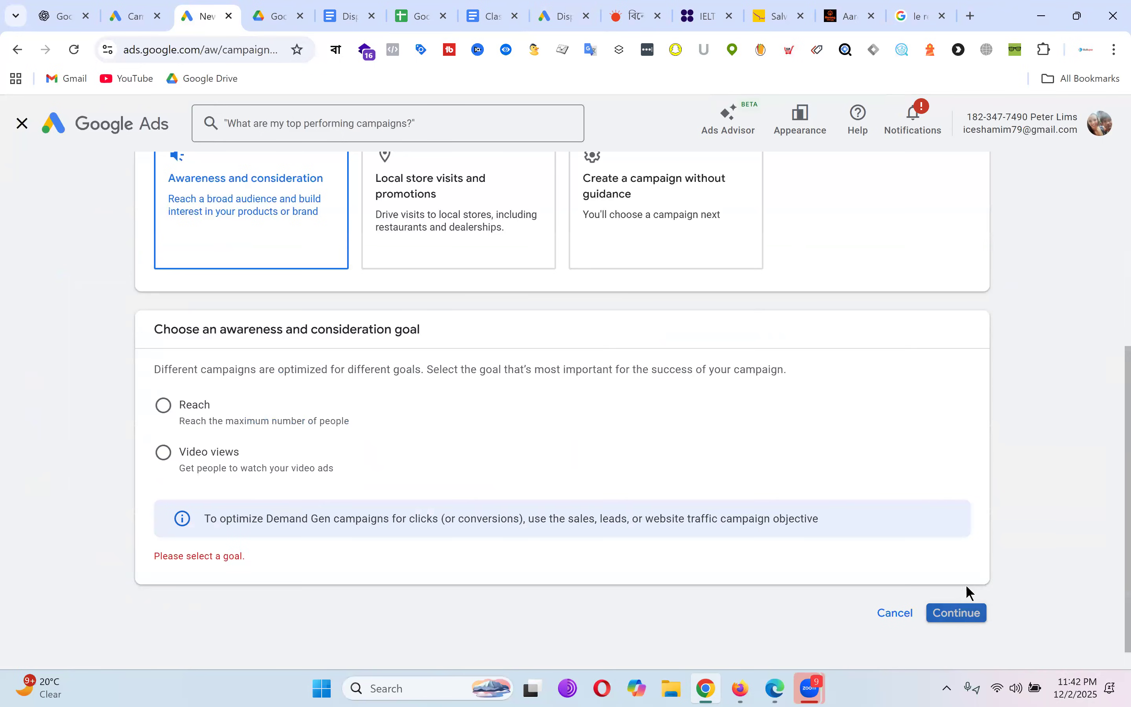
# Step: Choose the Reach goal and the Display campaign type, and start a new campaign instead of finishing a saved draft
pyautogui.click(177, 419)
pyautogui.click(487, 473)
pyautogui.click(956, 584)
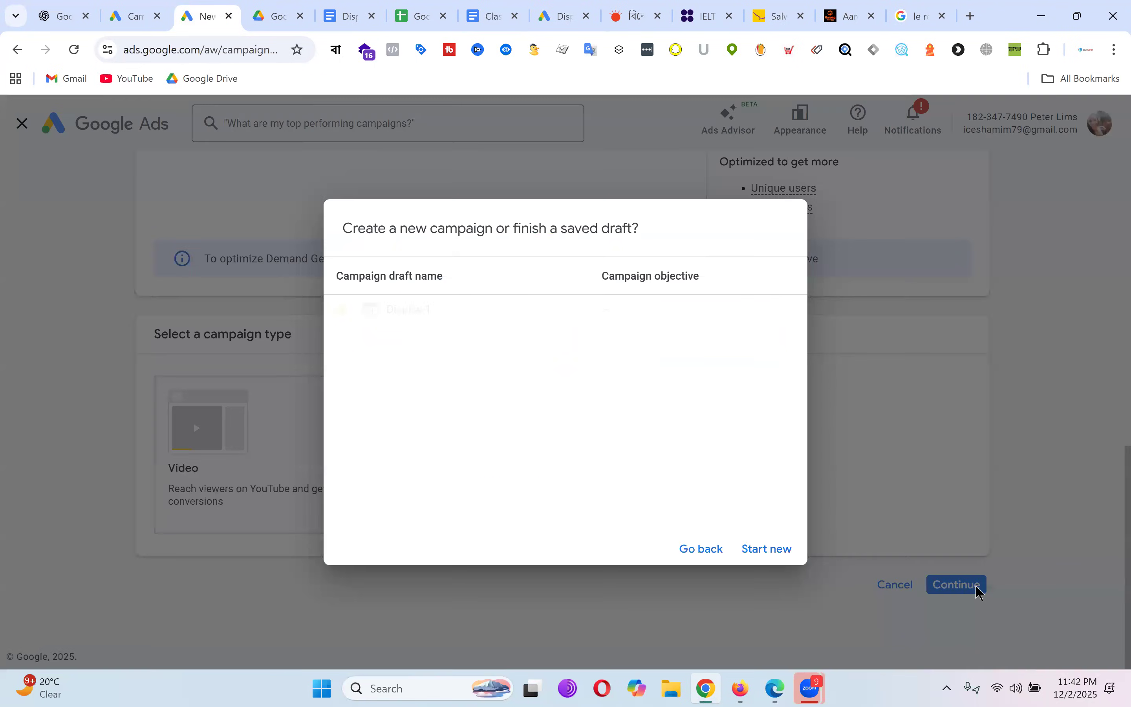
pyautogui.click(767, 549)
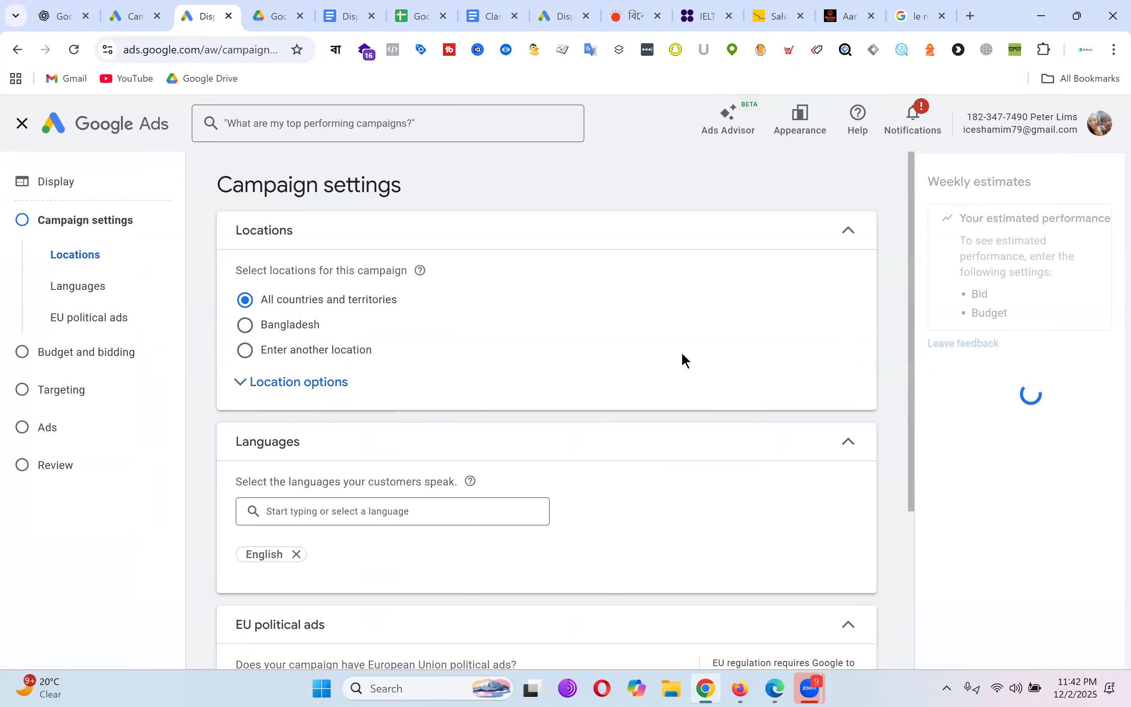
# Step: Set the campaign location to Bangladesh and proceed to budget and bidding
pyautogui.click(291, 326)
pyautogui.scroll(-5, 652, 321)
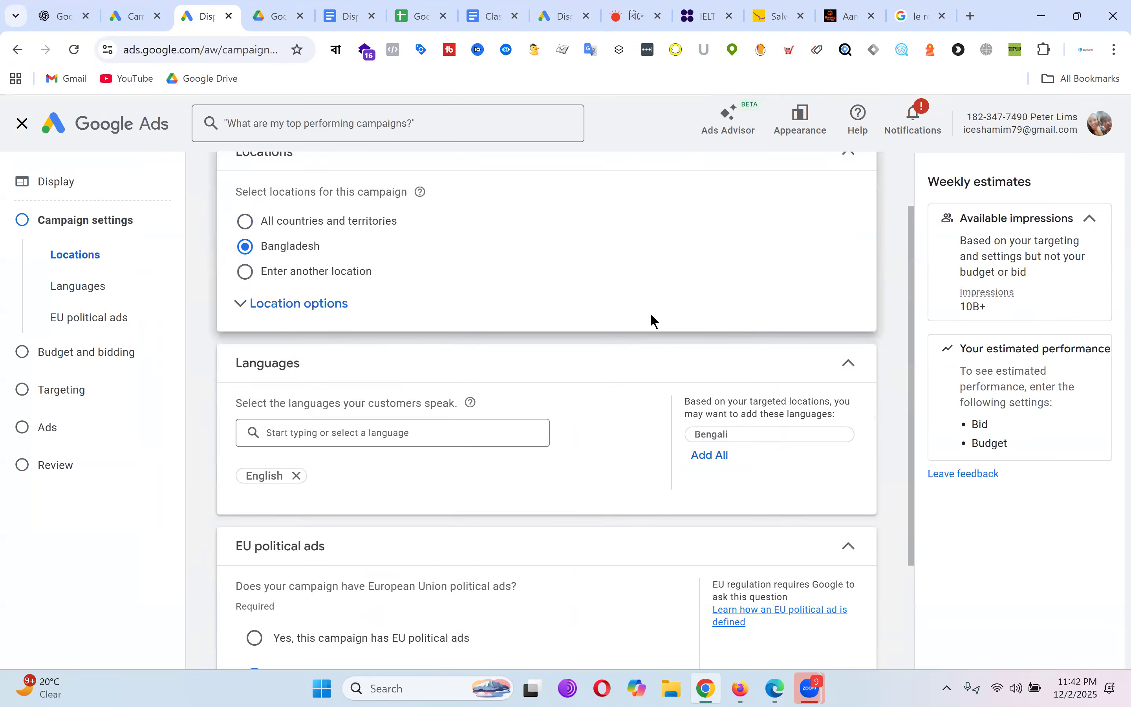
pyautogui.click(847, 637)
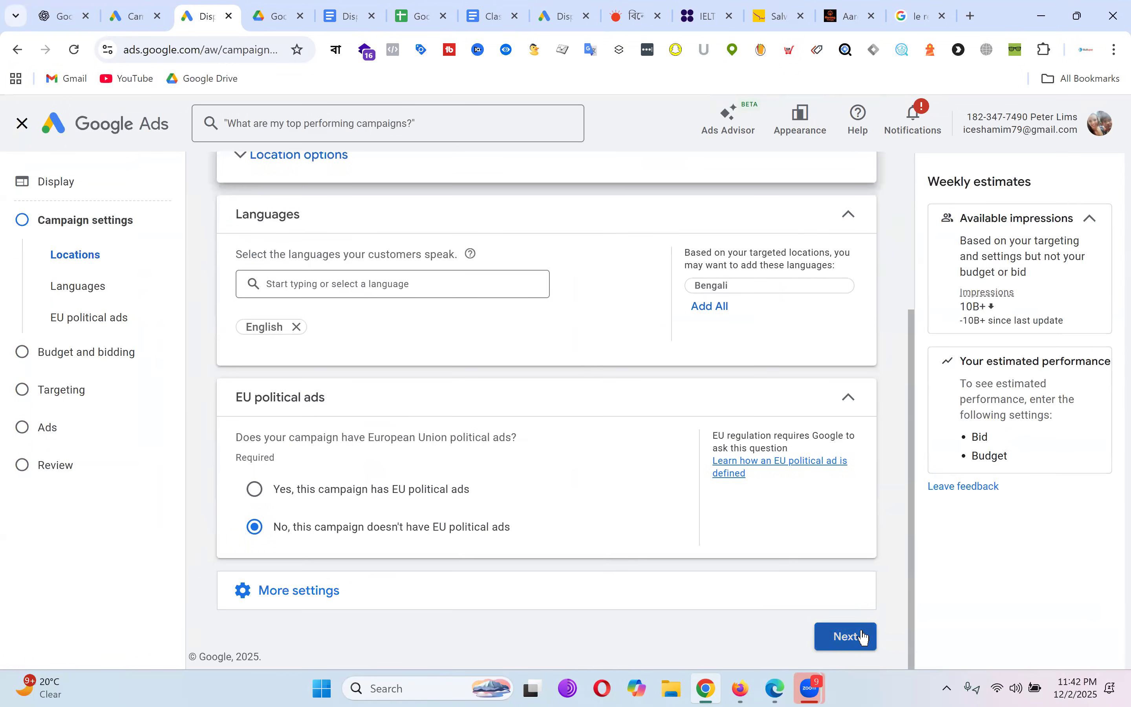
# Step: Set the average daily budget to $50 and the viewable CPM bid to $0.10, and proceed to targeting
pyautogui.write('50')
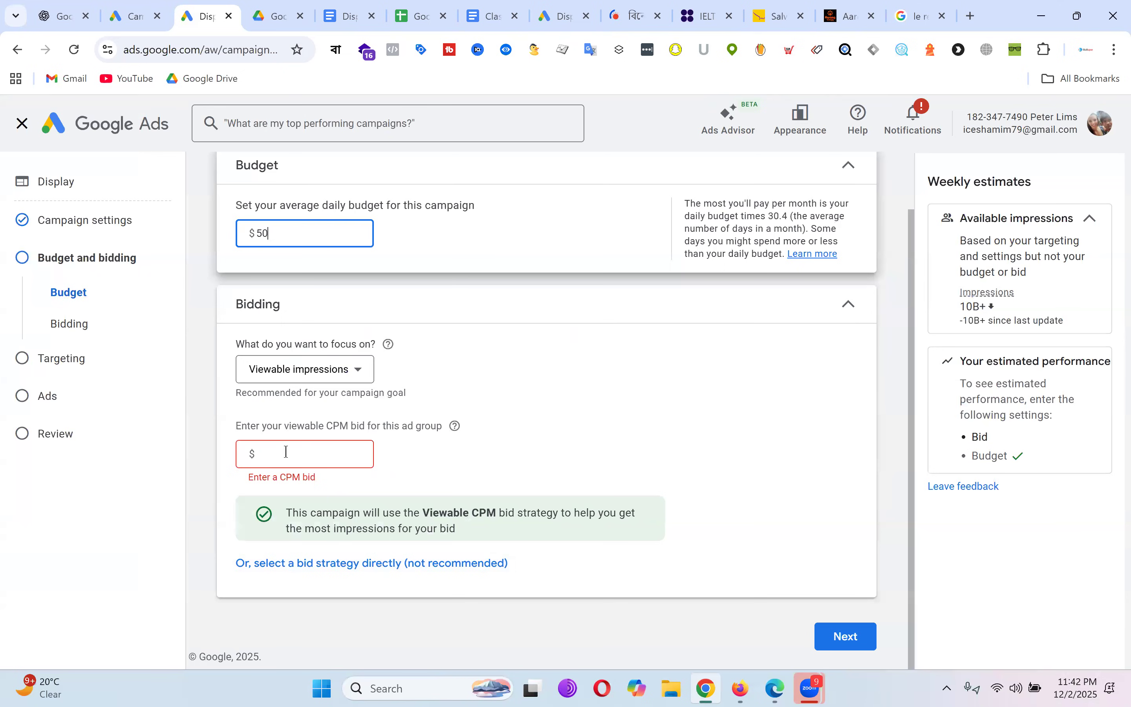
pyautogui.click(286, 452)
pyautogui.write('.10')
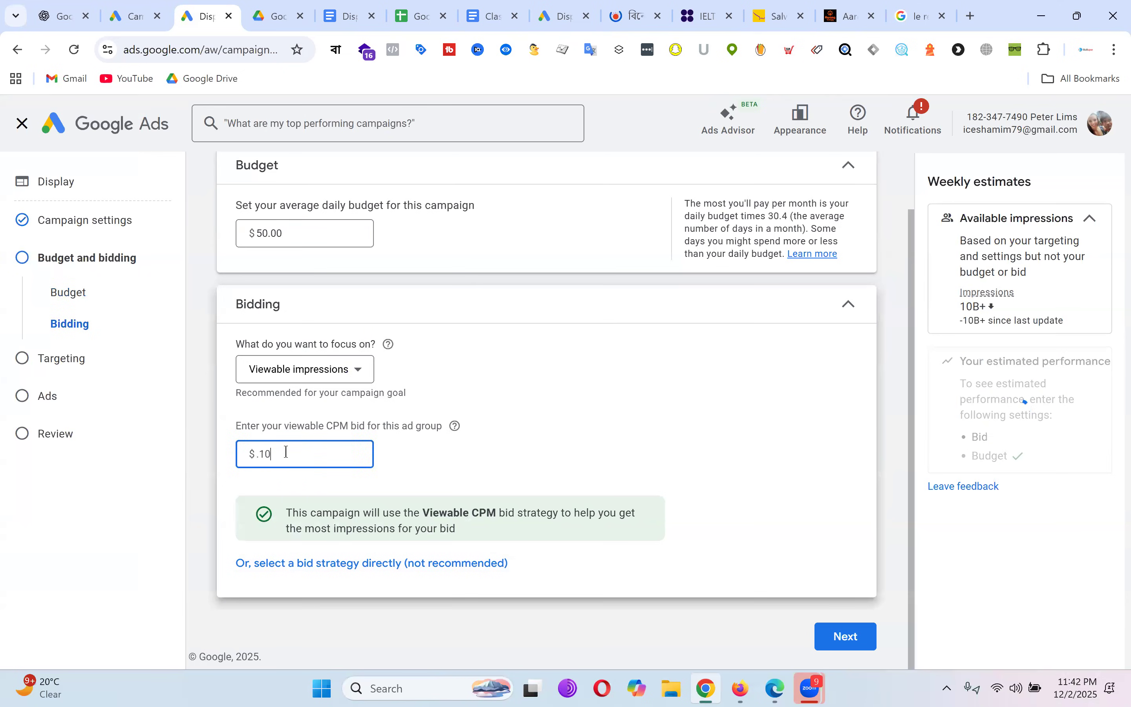
pyautogui.click(851, 644)
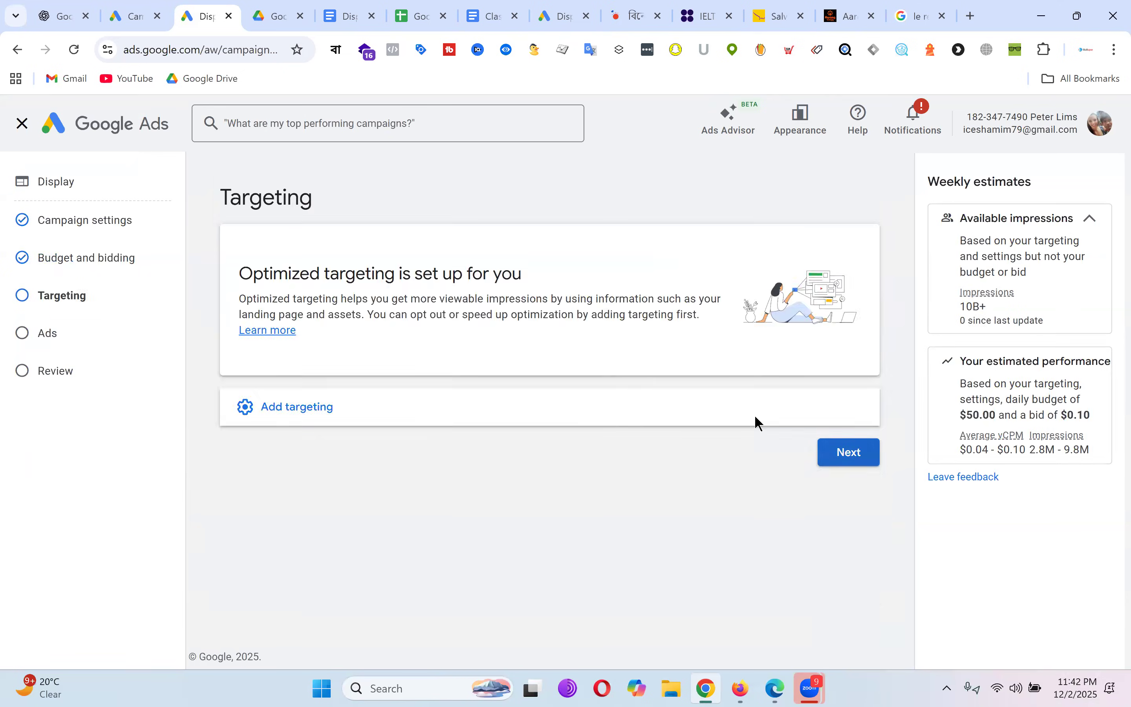
# Step: Continue to ad creation without adding targeting and look over the empty responsive display ad form
pyautogui.click(847, 453)
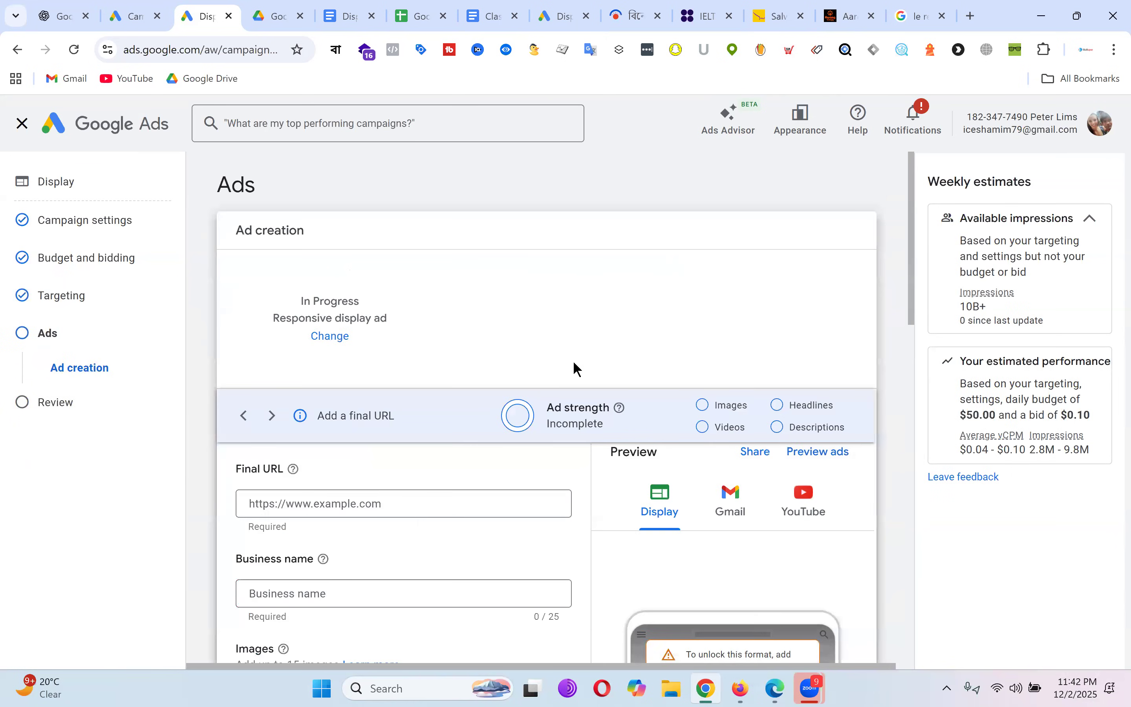
pyautogui.scroll(-10, 573, 365)
pyautogui.scroll(6, 497, 389)
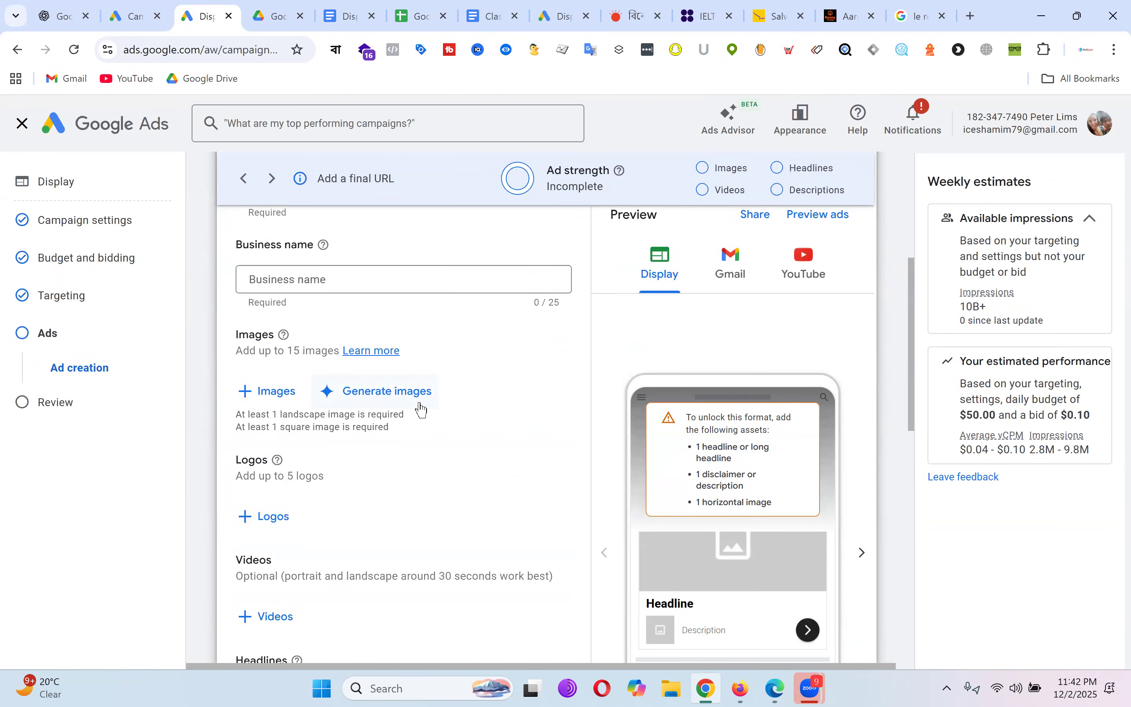
pyautogui.scroll(5, 512, 461)
pyautogui.scroll(-3, 512, 461)
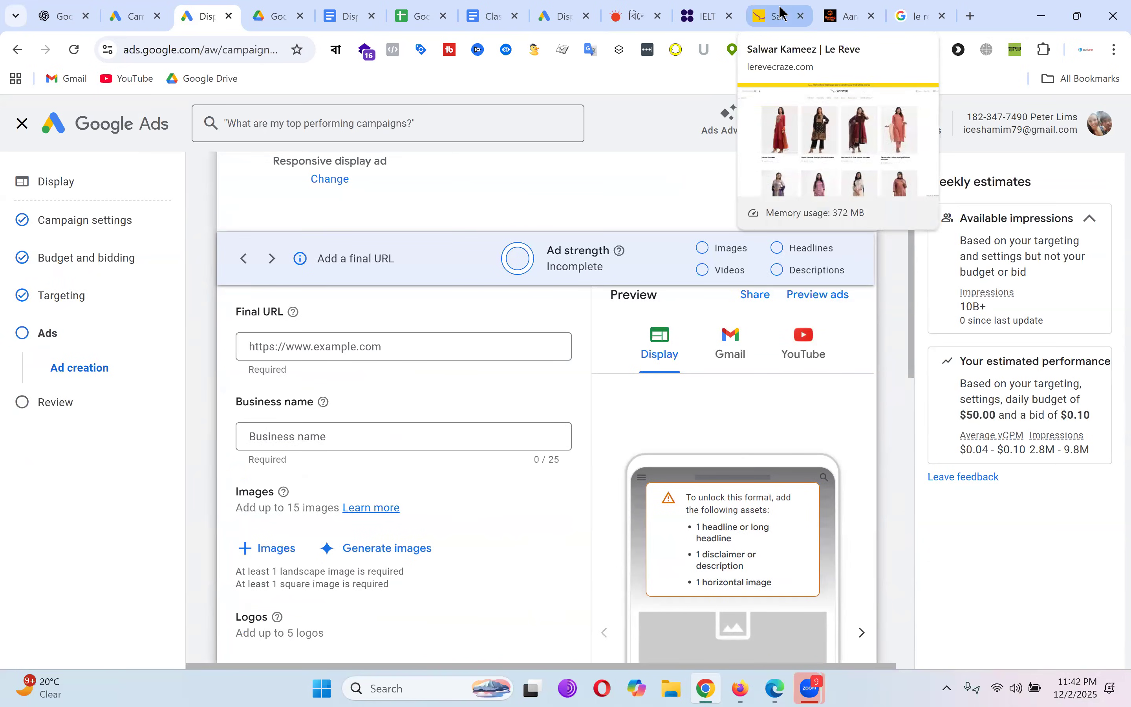
# Step: Search the web for "reve sms" in a new tab, open the revesms.com website and look through its home page
pyautogui.click(977, 19)
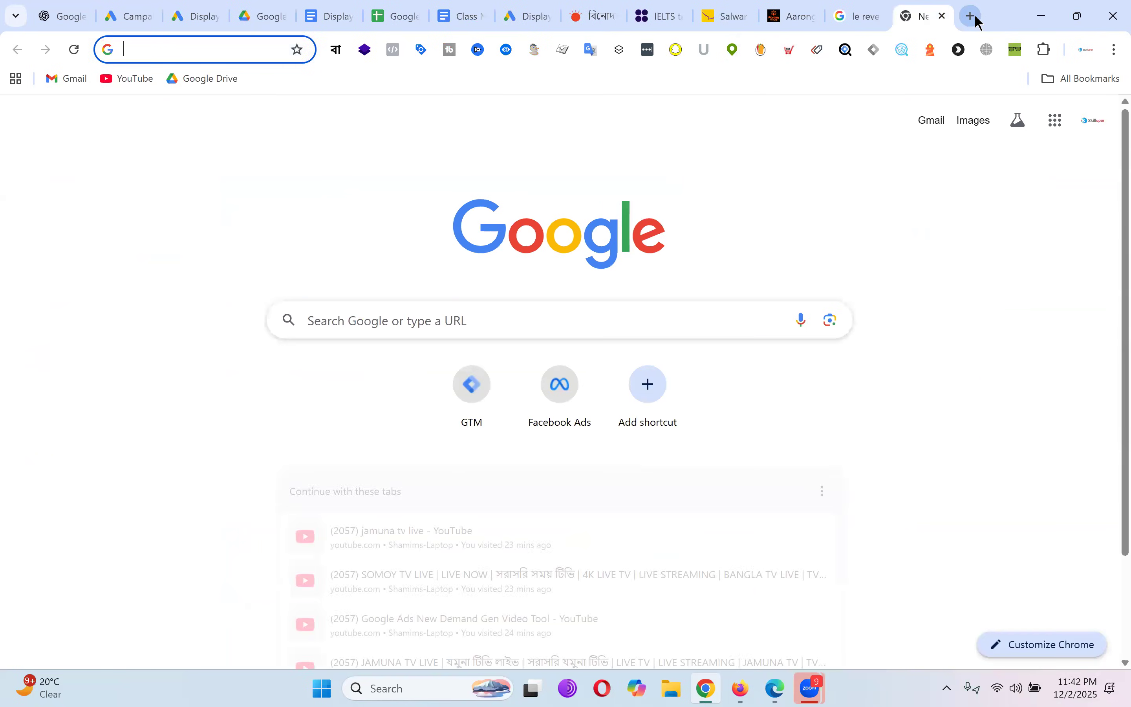
pyautogui.write('reve')
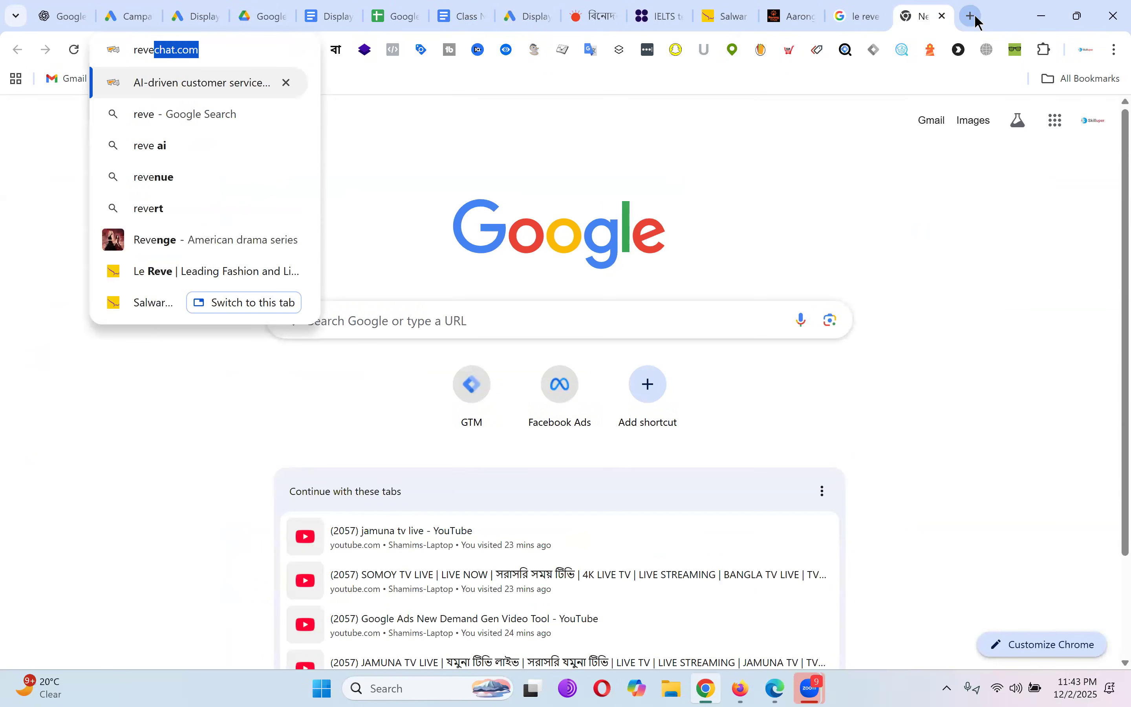
pyautogui.write(' sms')
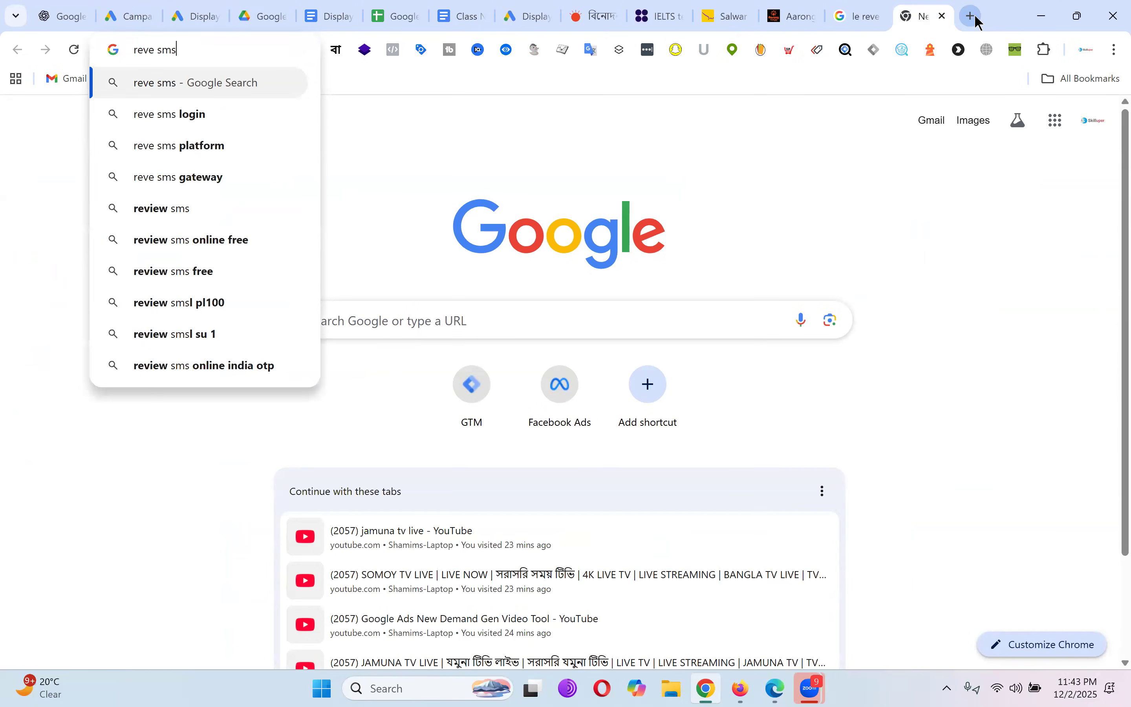
pyautogui.press('Return')
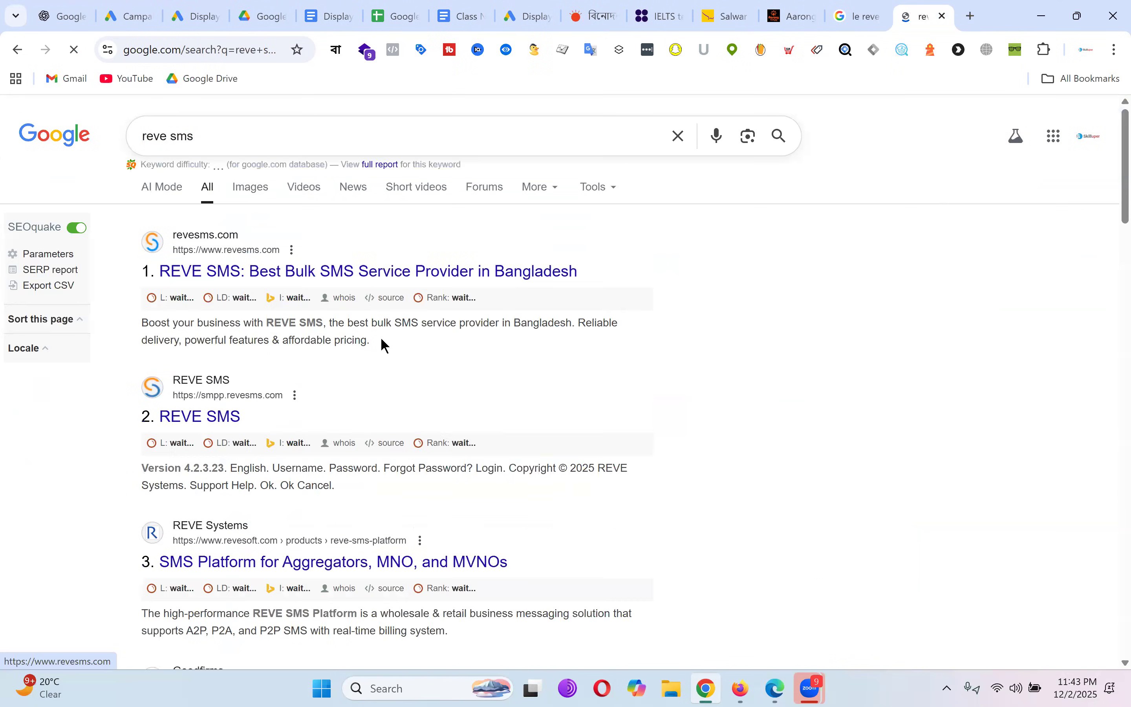
pyautogui.click(382, 277)
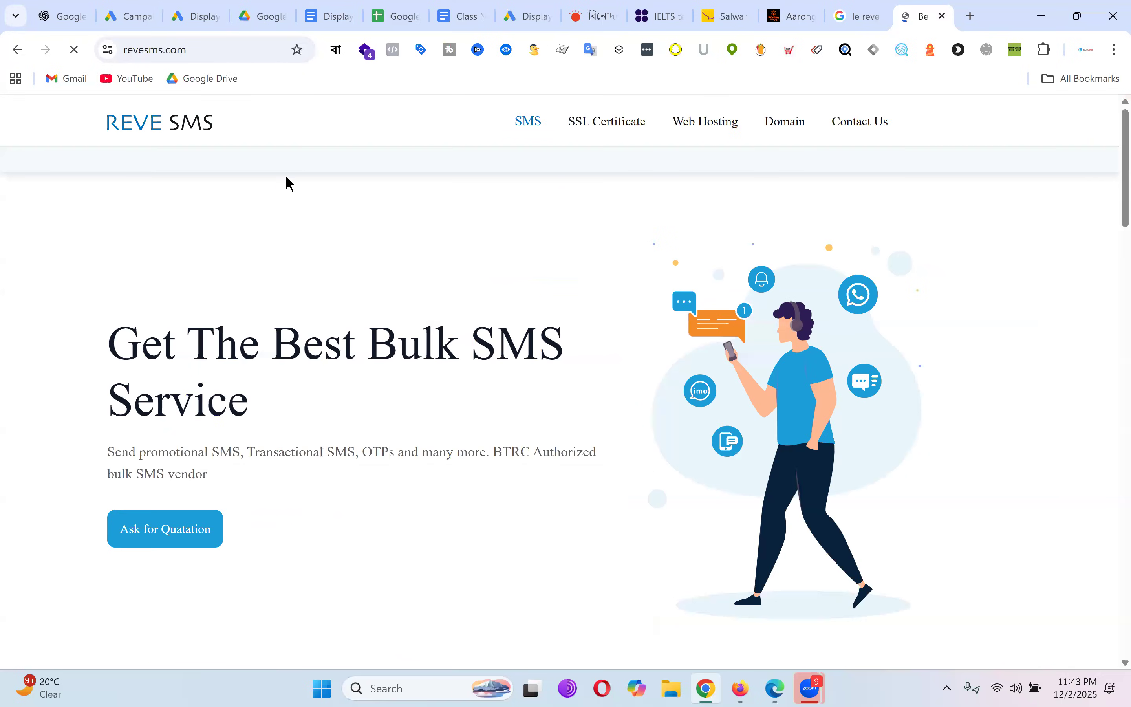
pyautogui.scroll(-15, 626, 355)
pyautogui.scroll(10, 644, 372)
# Step: Copy the REVE SMS website address and enter it as the final URL of the new responsive display ad
pyautogui.click(209, 48)
pyautogui.hotkey('ctrl', 'c')
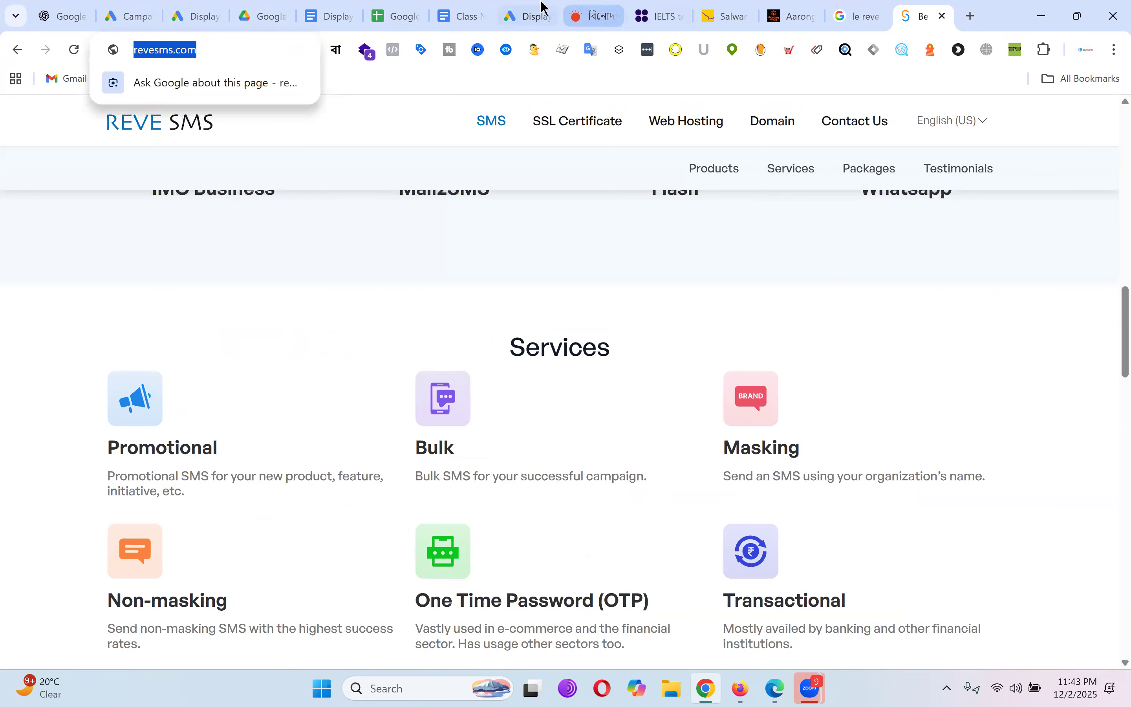
pyautogui.click(533, 14)
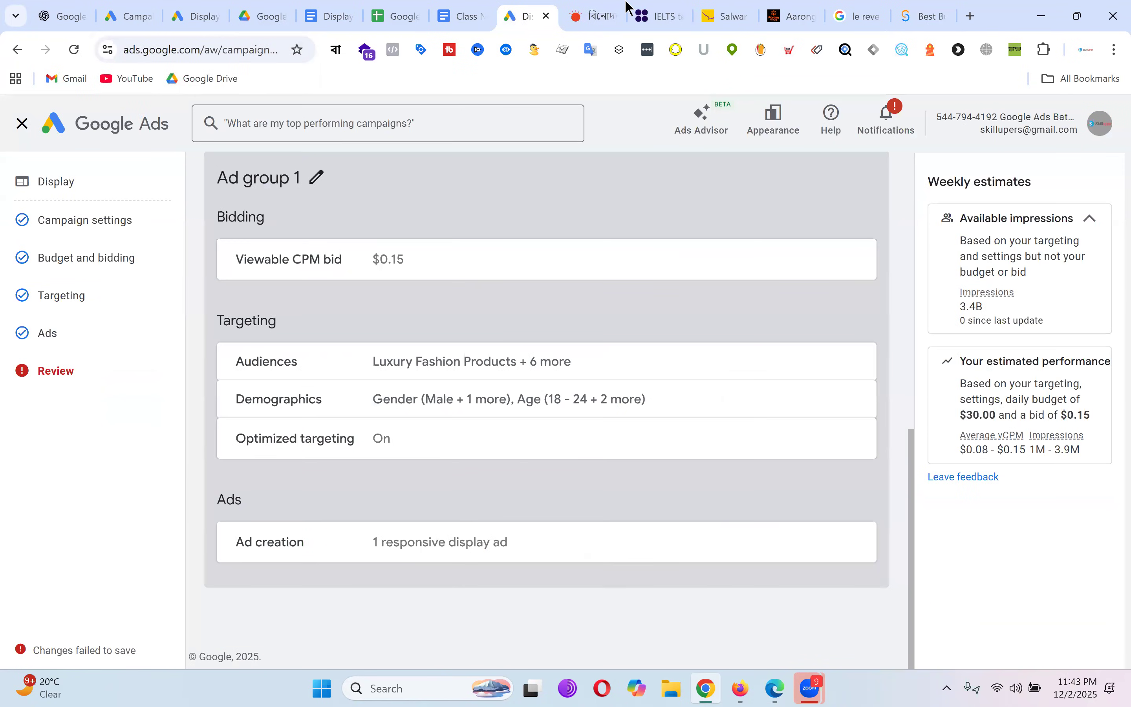
pyautogui.moveTo(190, 10); pyautogui.dragTo(590, 14)
pyautogui.click(401, 343)
pyautogui.hotkey('ctrl', 'v')
# Step: Enter "REVE SMS" as the ad's business name
pyautogui.click(310, 436)
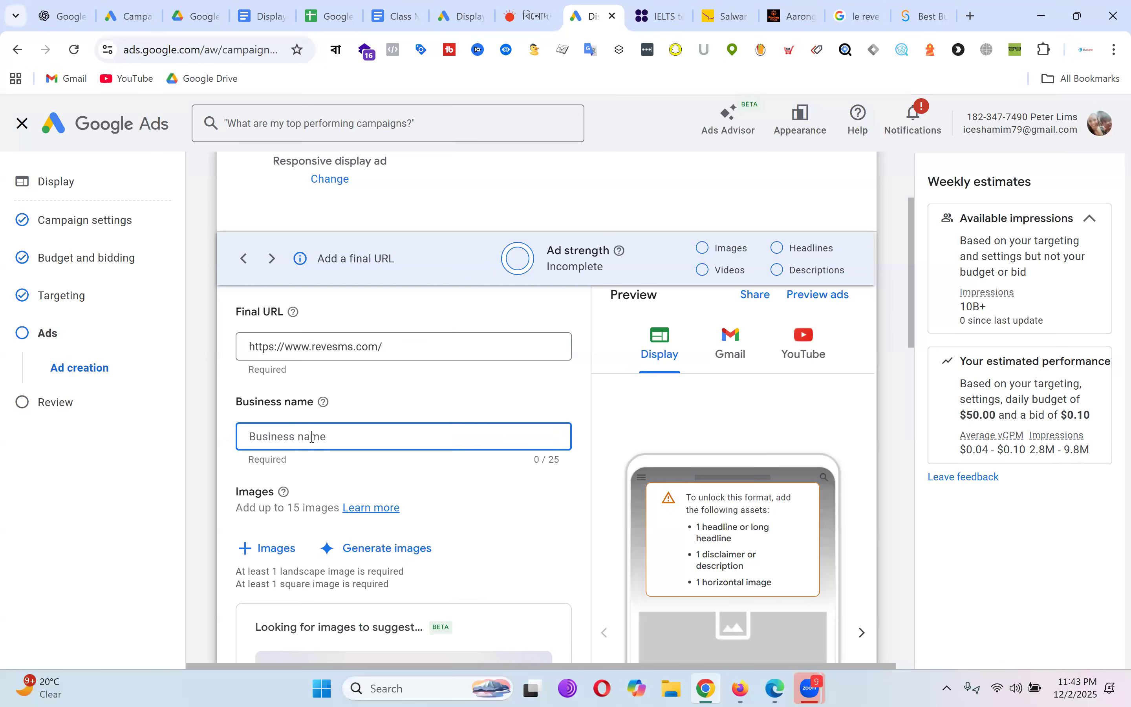
pyautogui.write('Re')
pyautogui.press('BackSpace')
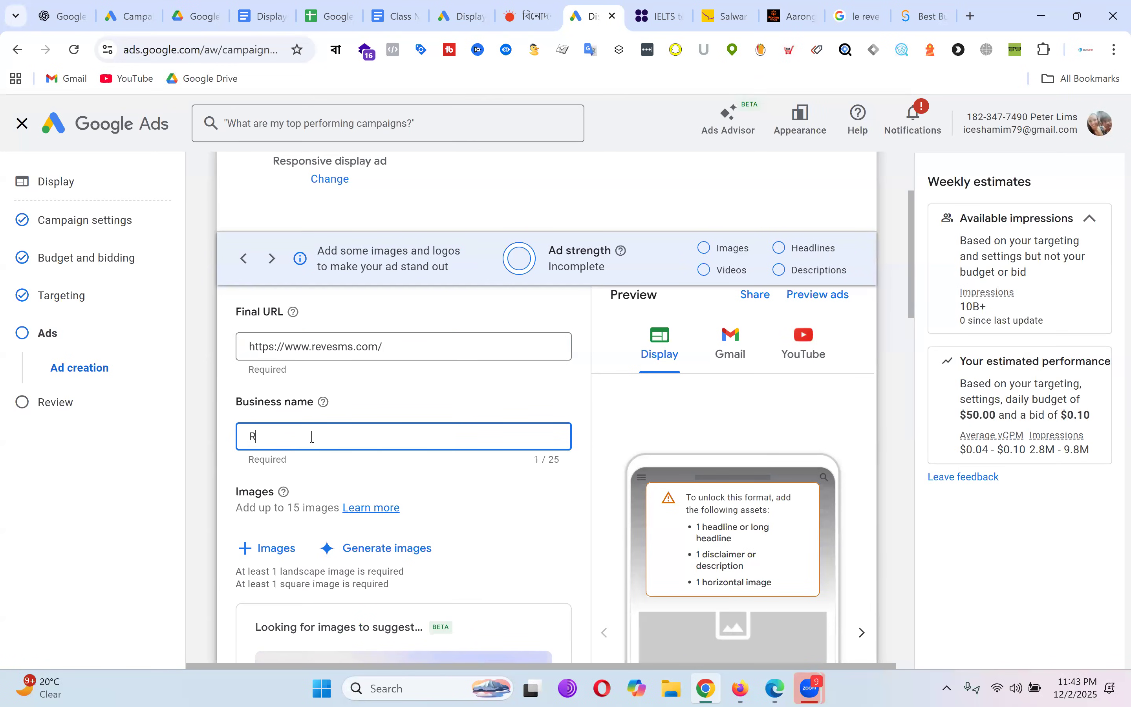
pyautogui.write('EVE SMS')
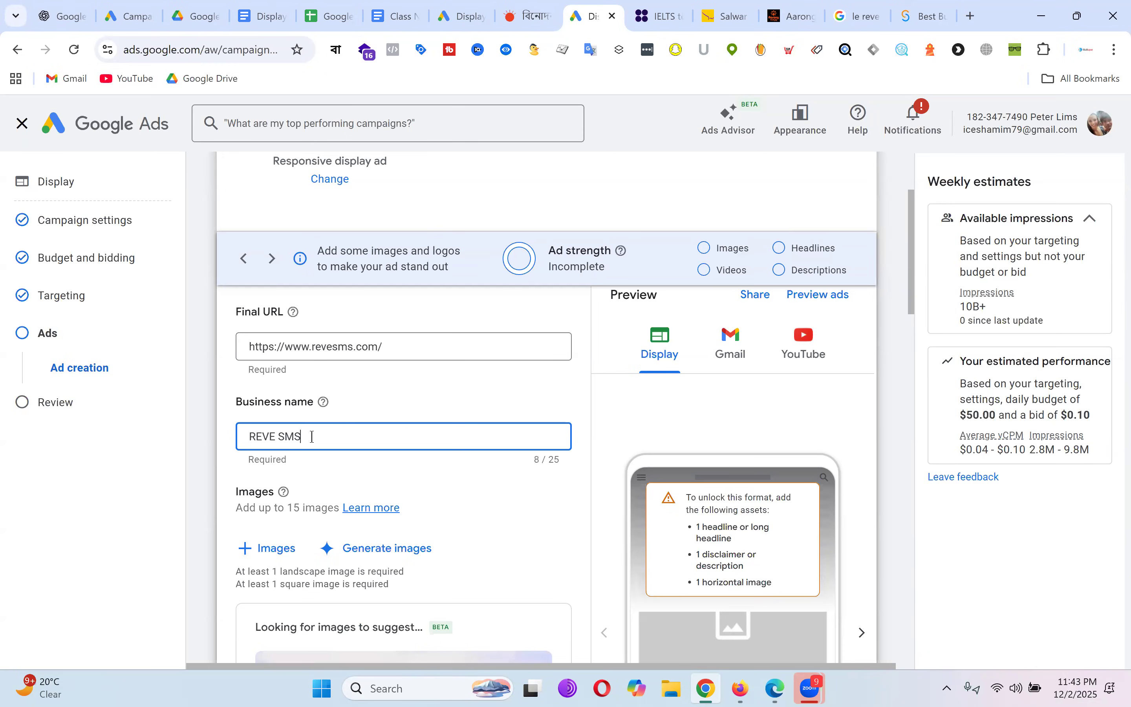
pyautogui.click(530, 113)
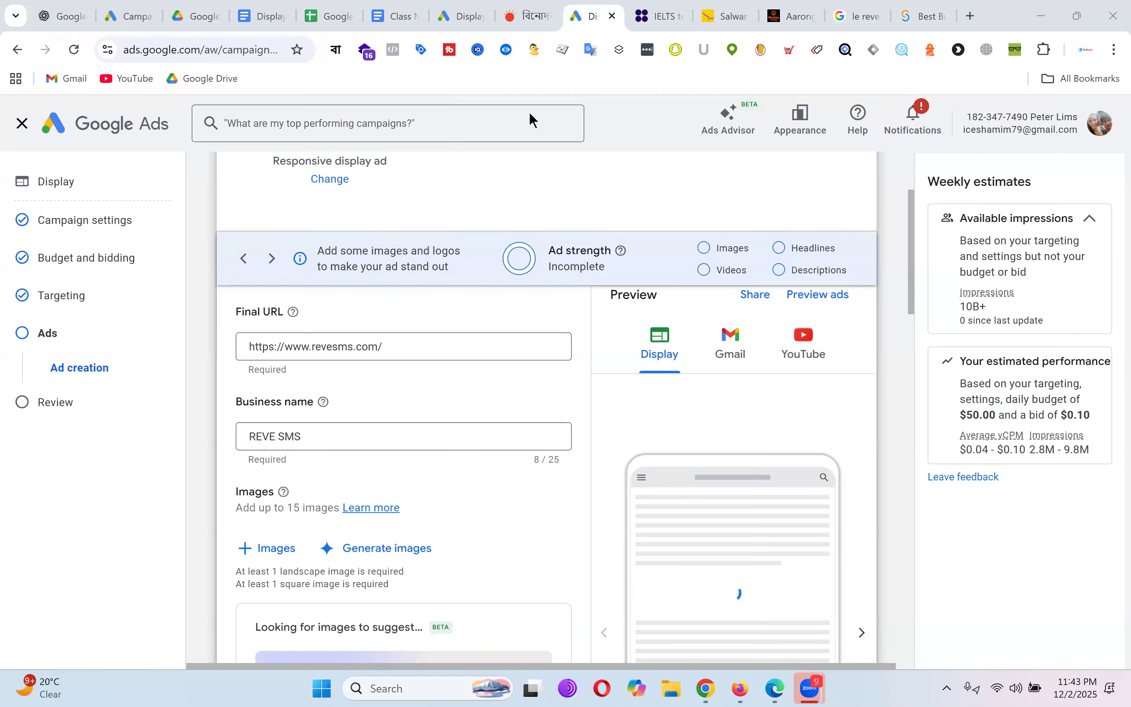
# Step: Check the ad's image section and preview, and return to the REVE SMS website to look through its product line-up
pyautogui.scroll(-3, 468, 334)
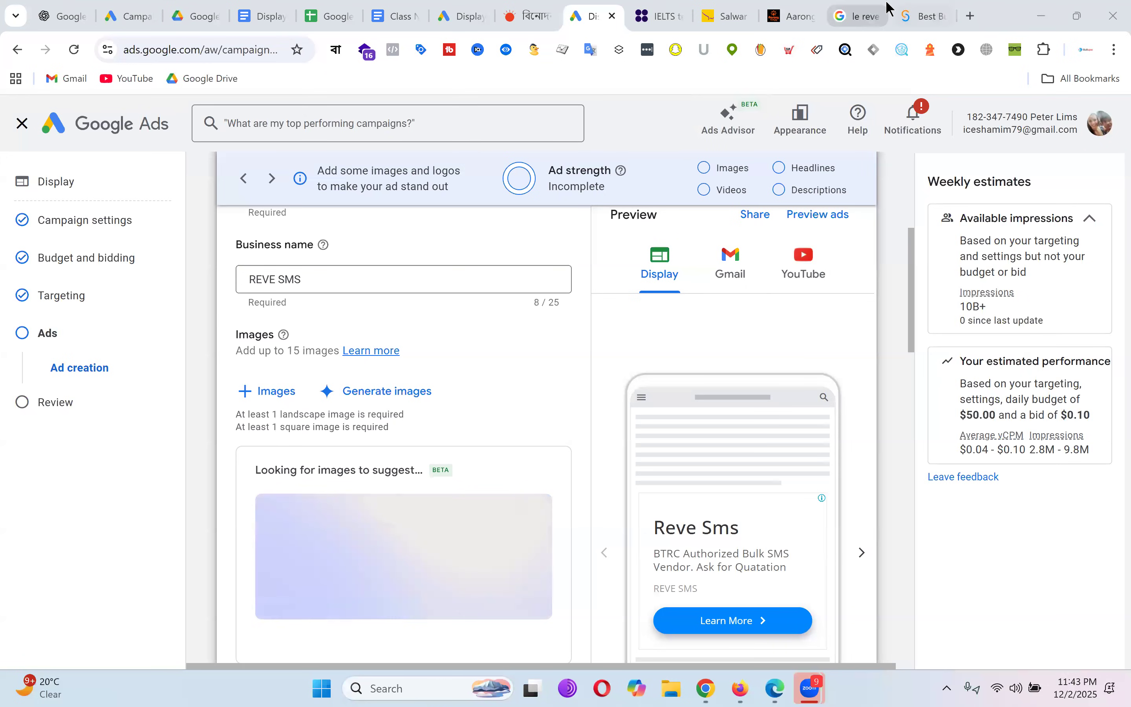
pyautogui.click(919, 16)
pyautogui.scroll(15, 708, 350)
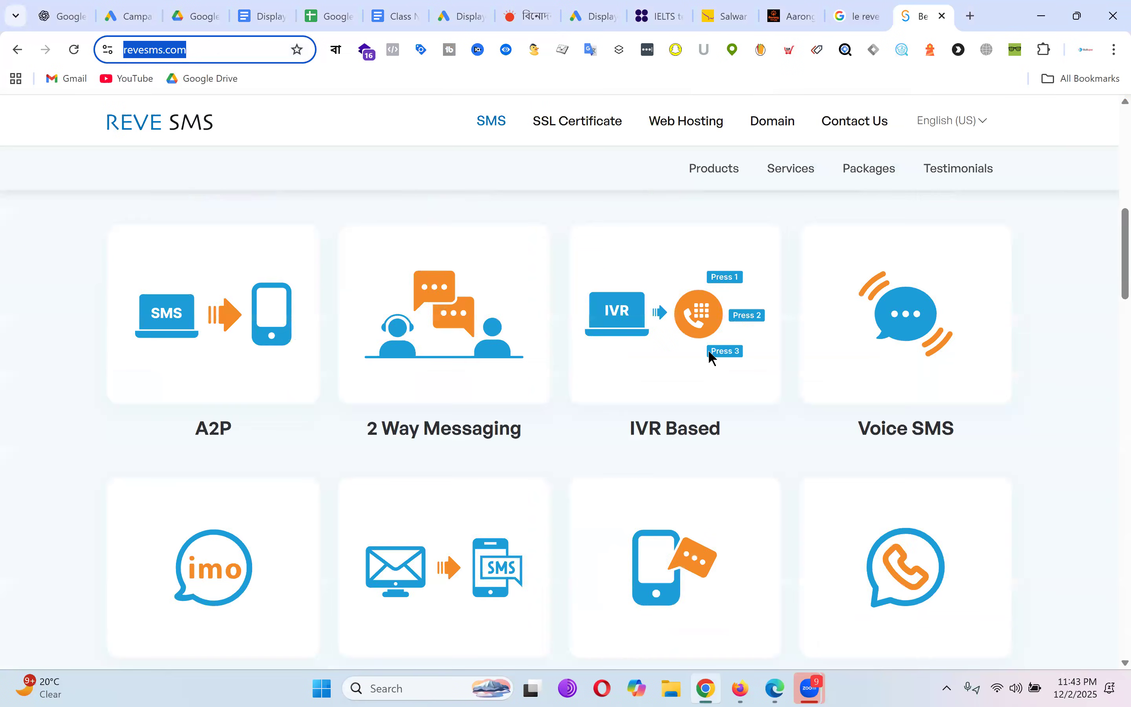
pyautogui.scroll(-5, 662, 402)
pyautogui.scroll(-5, 662, 402)
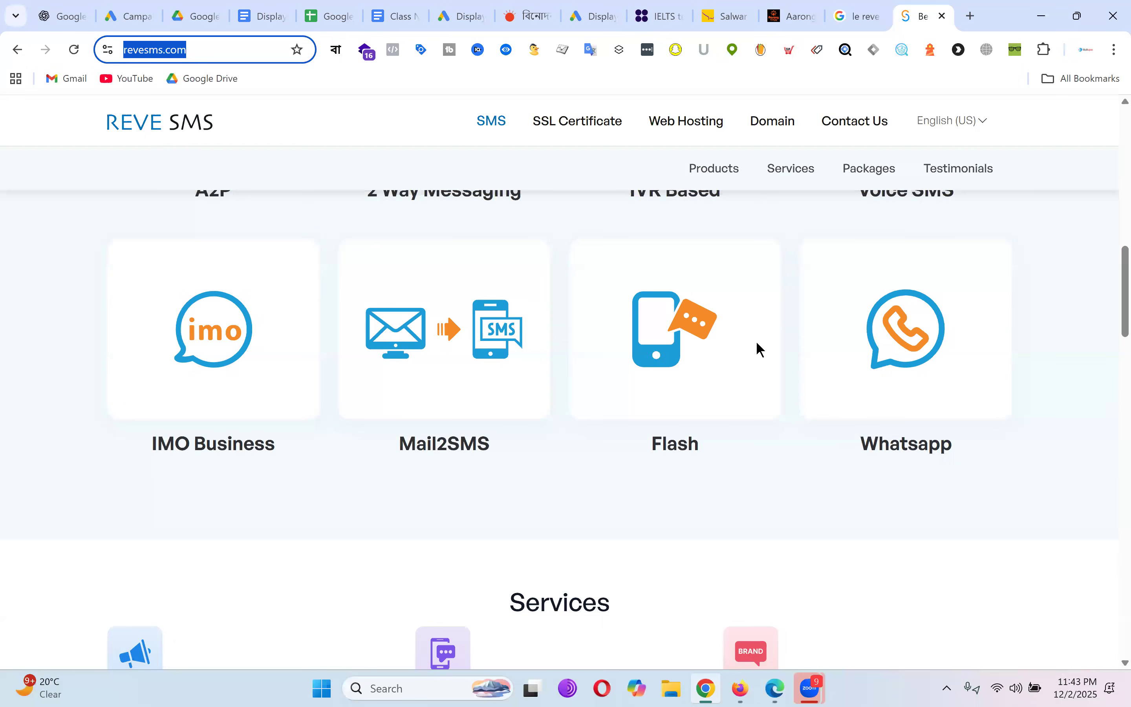
pyautogui.scroll(6, 758, 340)
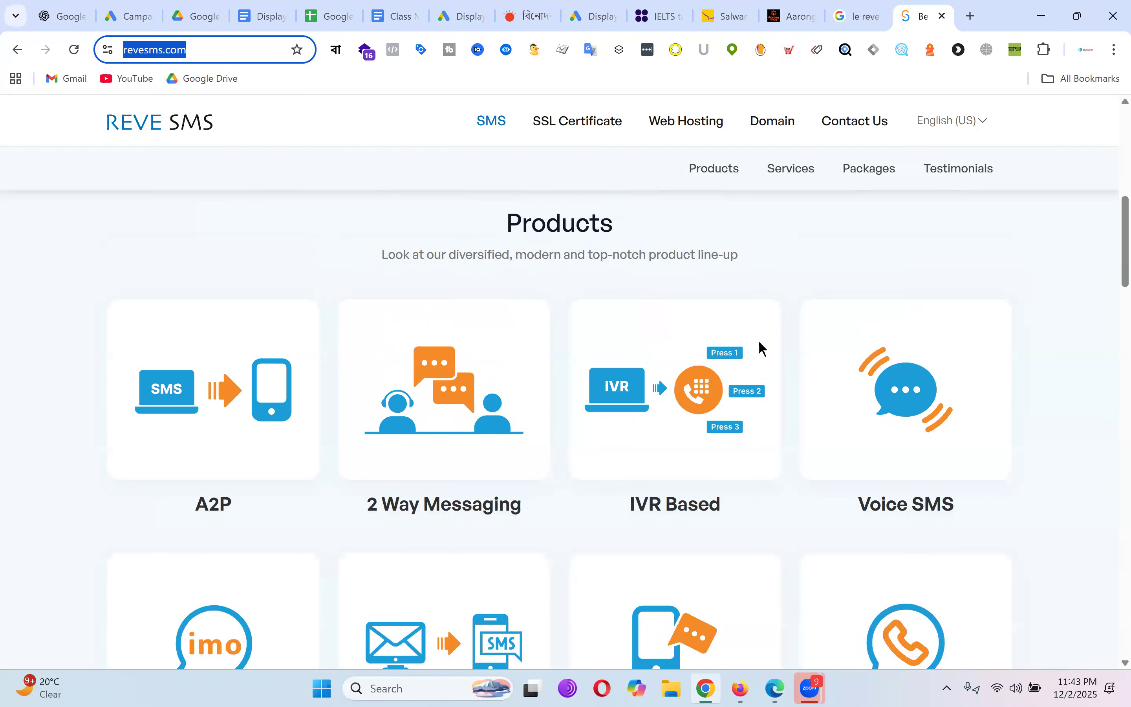
# Step: Examine the REVE SMS home page, from the bulk SMS headline down through the services and packages sections
pyautogui.scroll(-10, 640, 389)
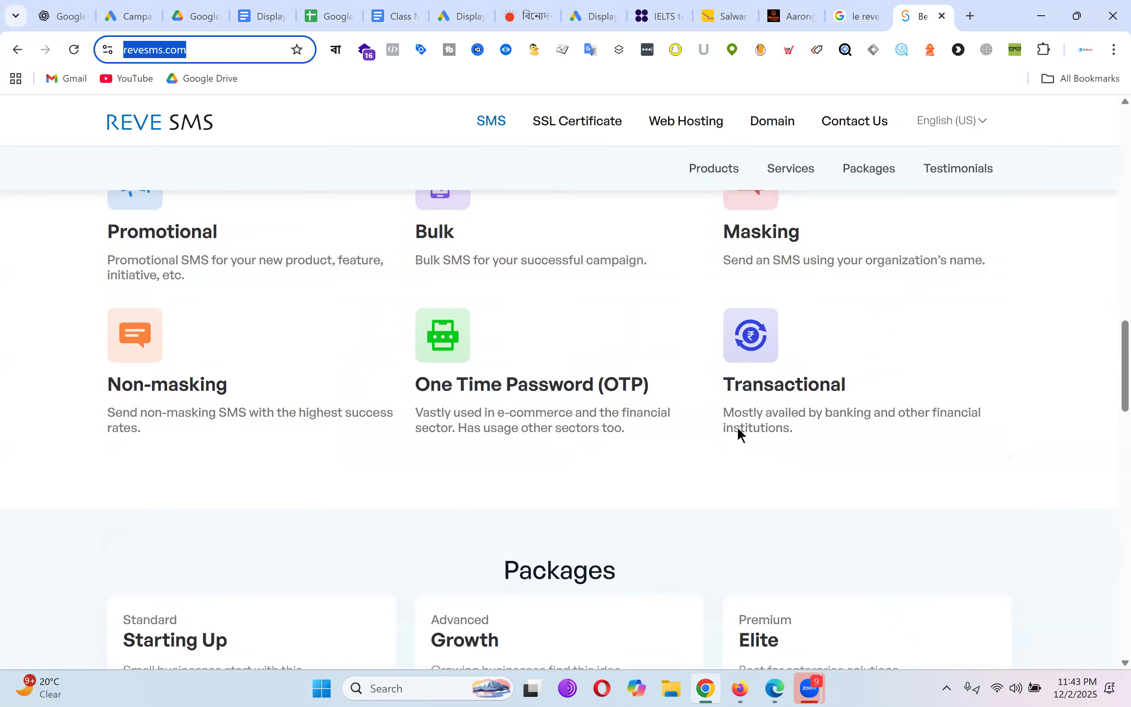
pyautogui.hotkey('ctrl', 'shift', 'Tab')
pyautogui.hotkey('ctrl', 'shift', 'Tab')
pyautogui.hotkey('ctrl', 'shift', 'Tab')
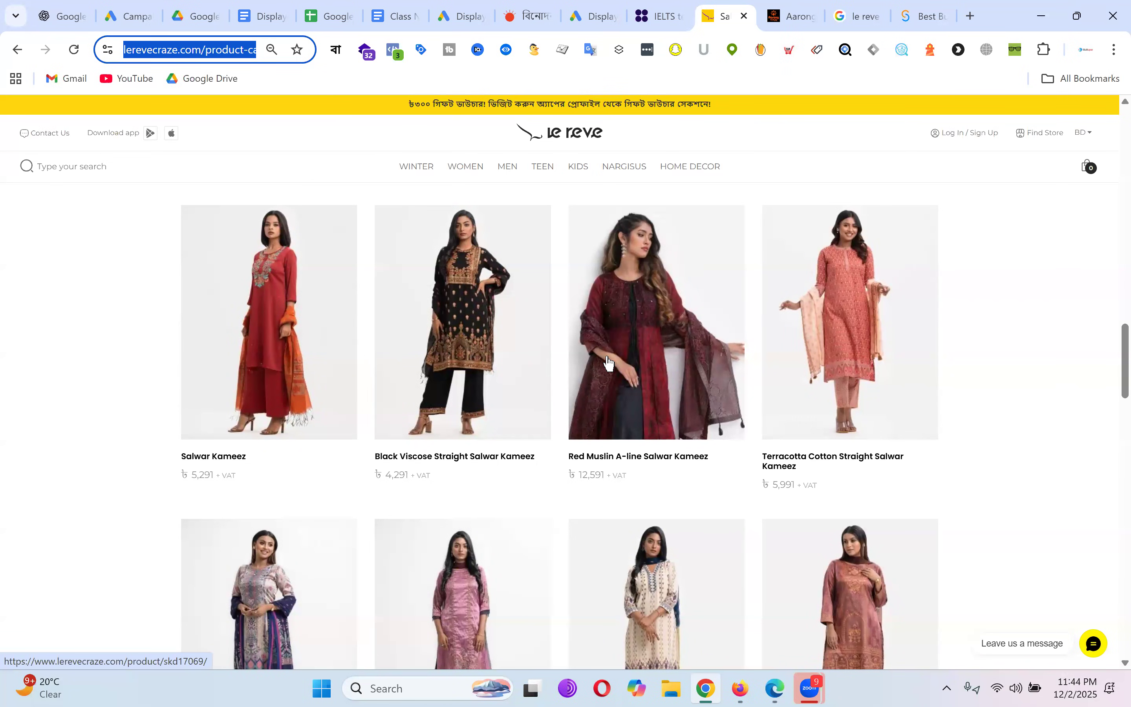
pyautogui.click(922, 14)
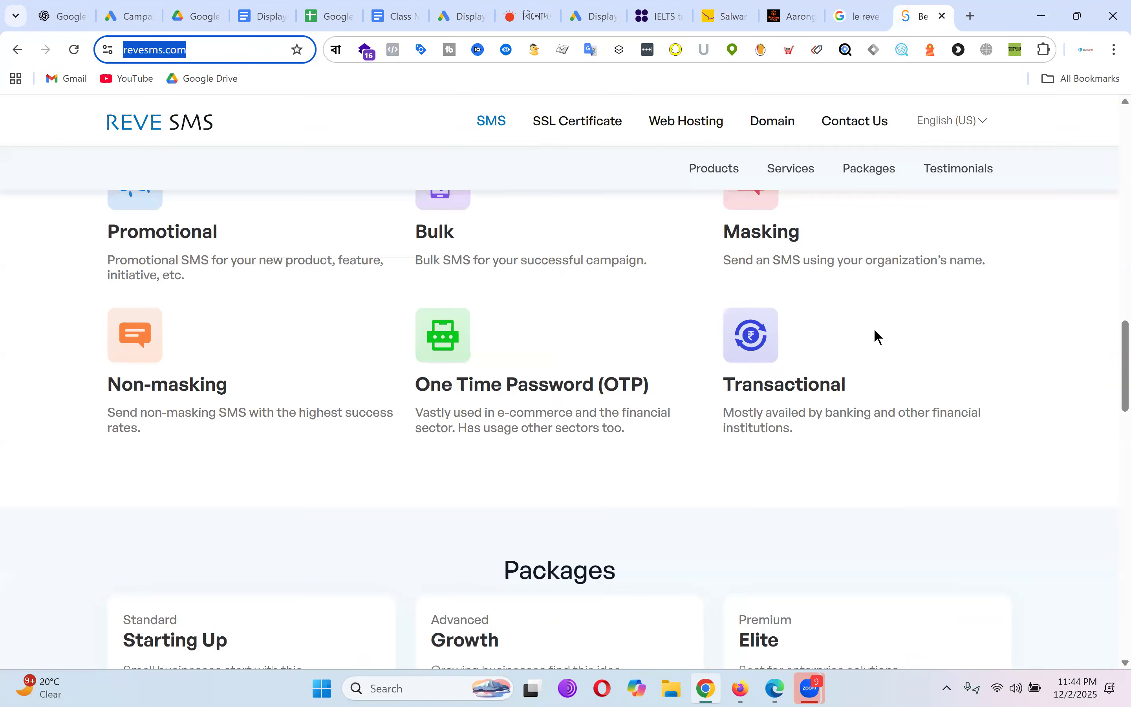
pyautogui.scroll(5, 951, 341)
pyautogui.scroll(5, 949, 337)
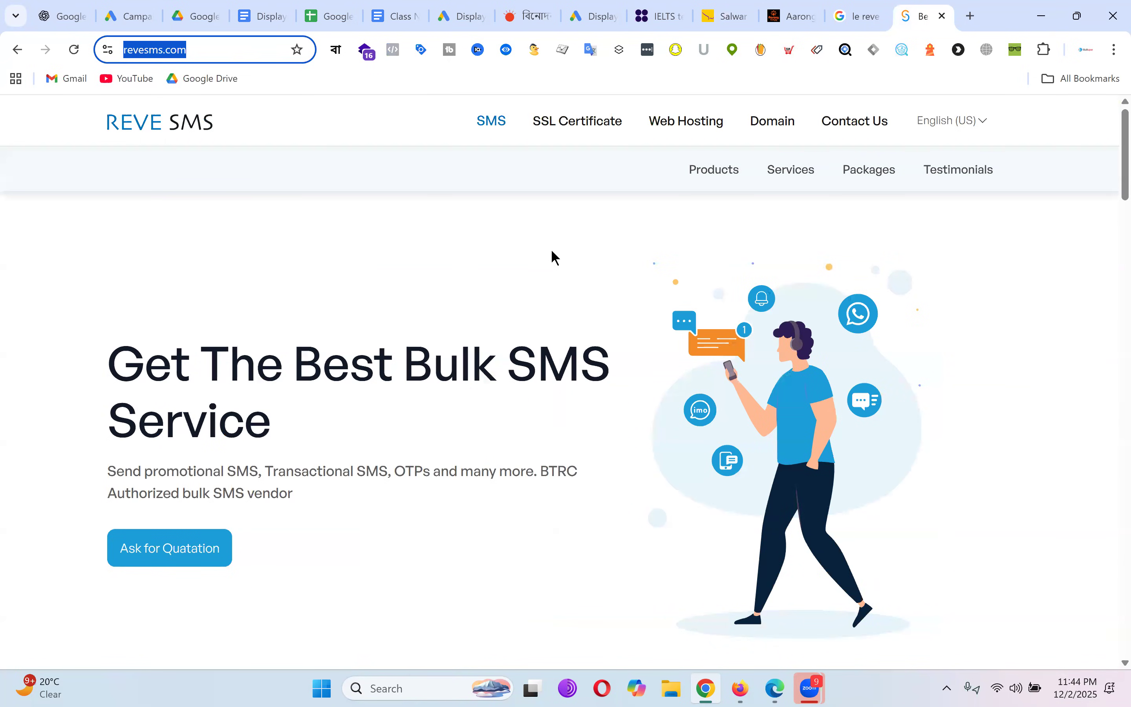
pyautogui.scroll(-10, 556, 262)
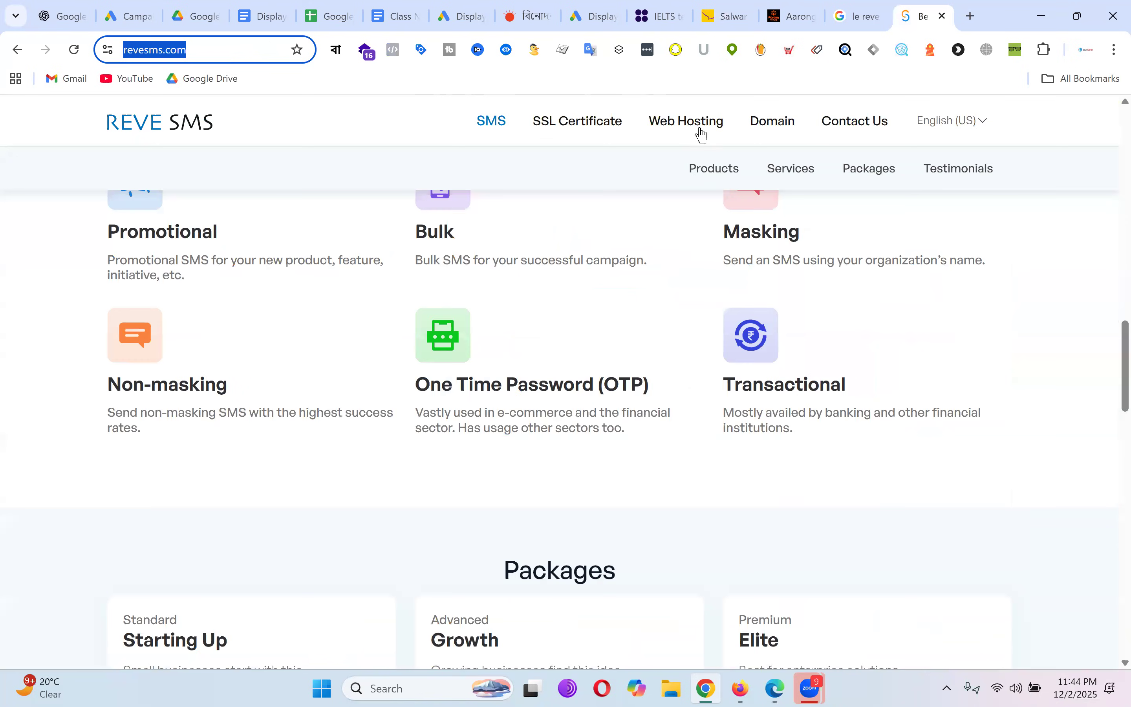
pyautogui.scroll(-3, 693, 381)
pyautogui.scroll(10, 692, 381)
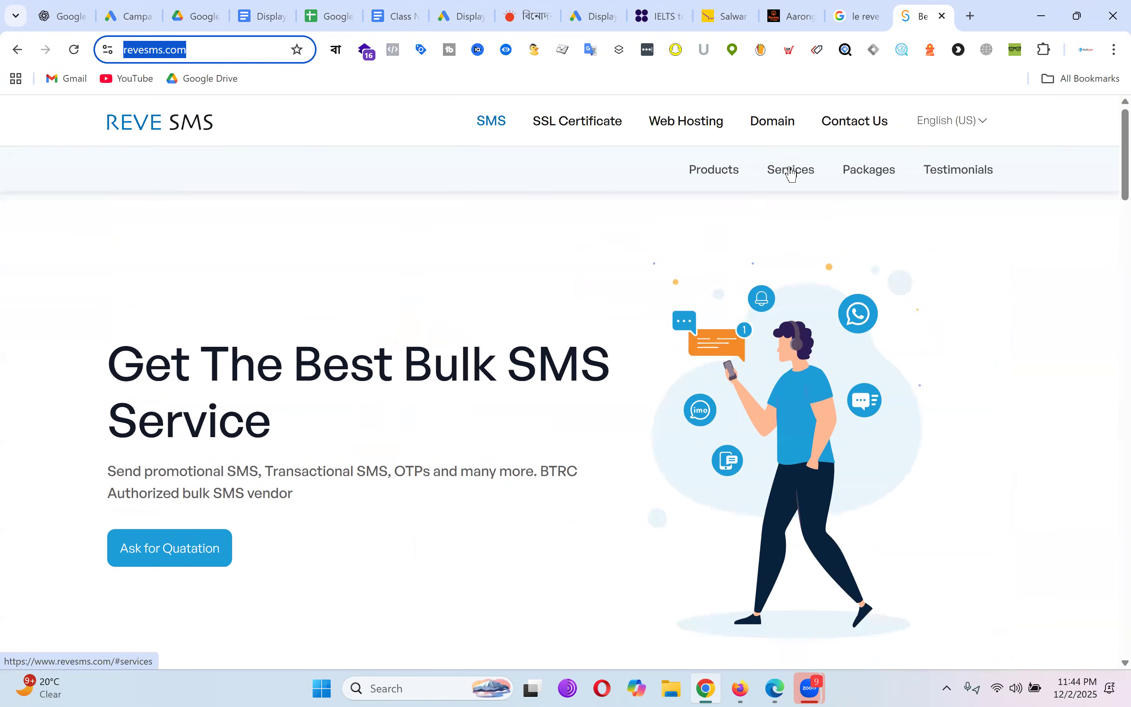
pyautogui.click(494, 125)
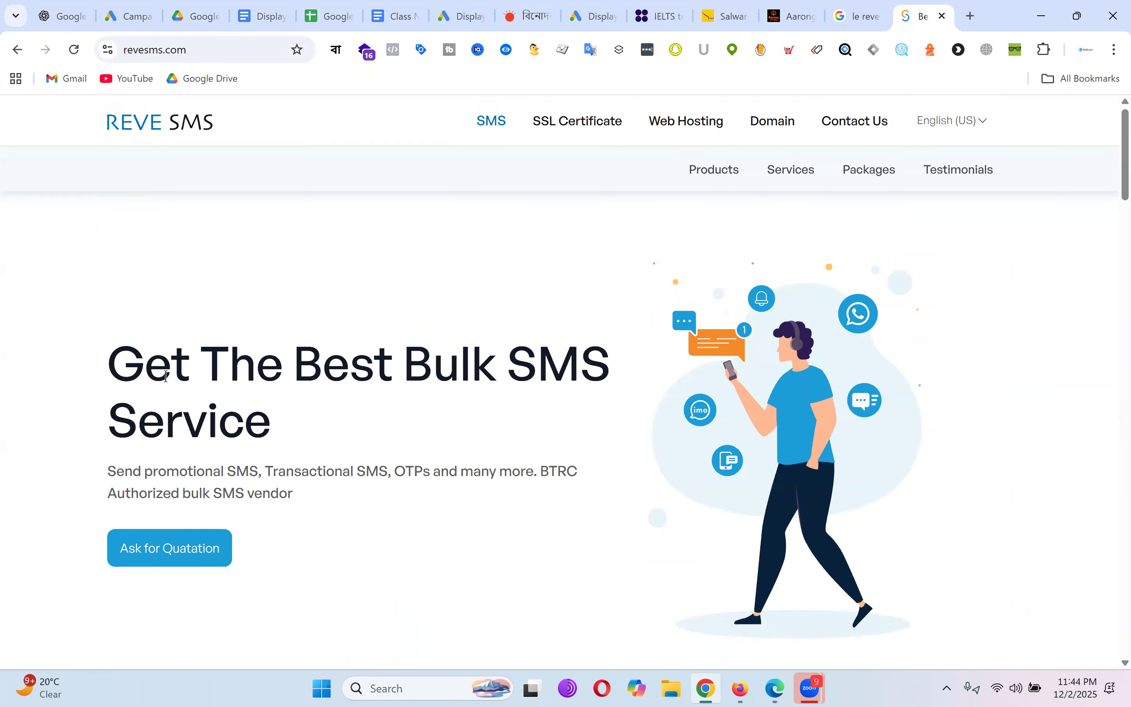
pyautogui.scroll(-15, 618, 387)
pyautogui.scroll(15, 646, 395)
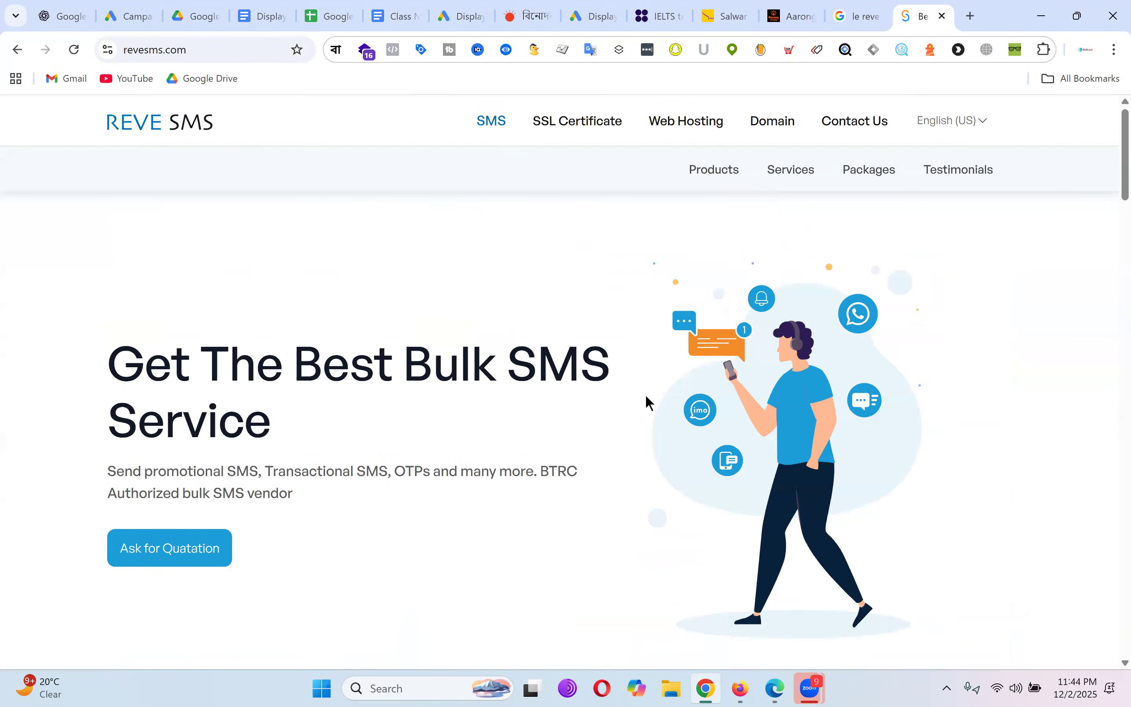
pyautogui.click(230, 40)
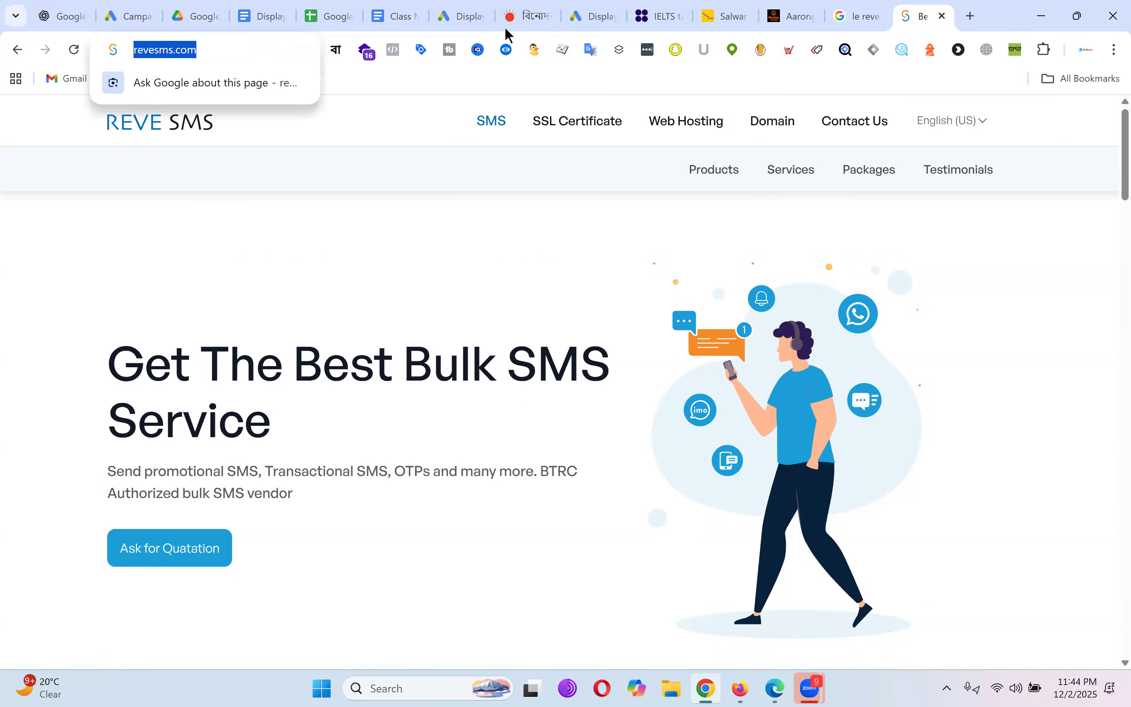
# Step: Return to the REVE SMS display ad and browse through its suggested images
pyautogui.click(598, 7)
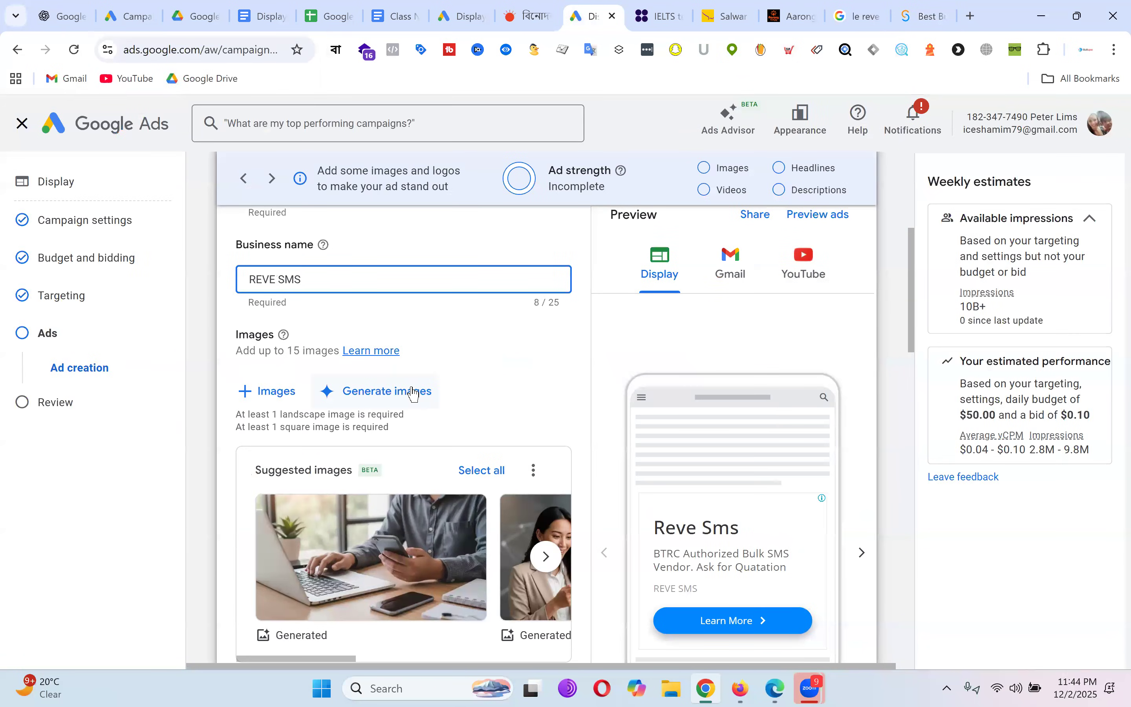
pyautogui.scroll(-3, 477, 500)
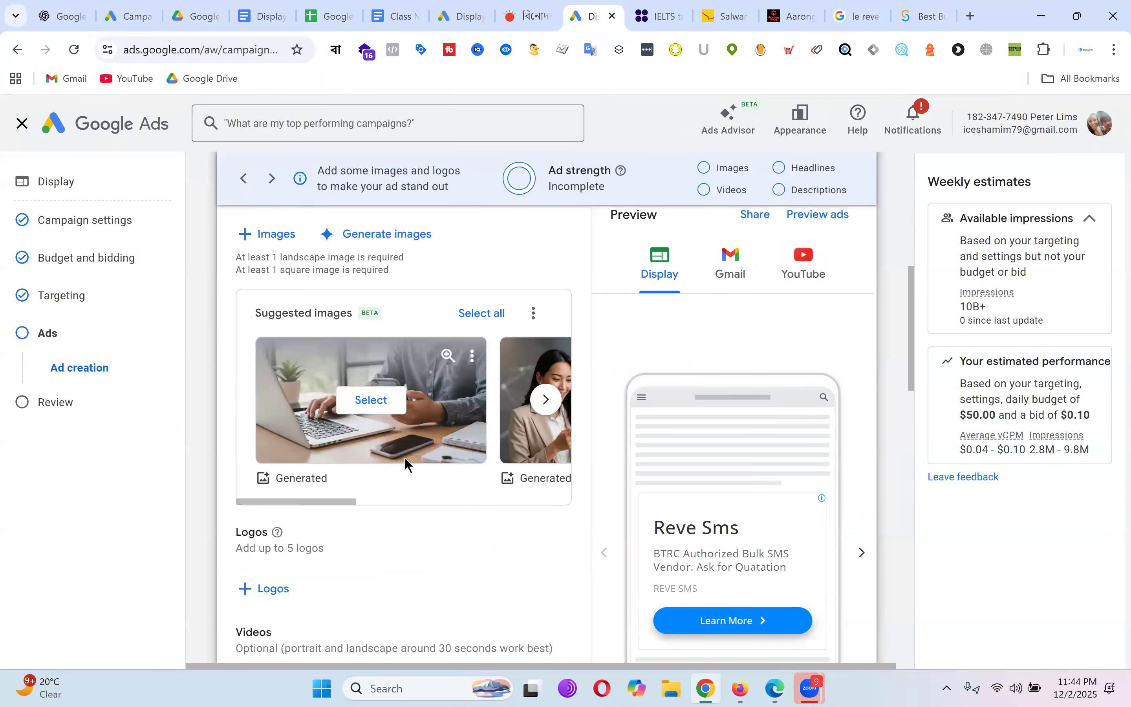
pyautogui.click(547, 400)
pyautogui.click(547, 400)
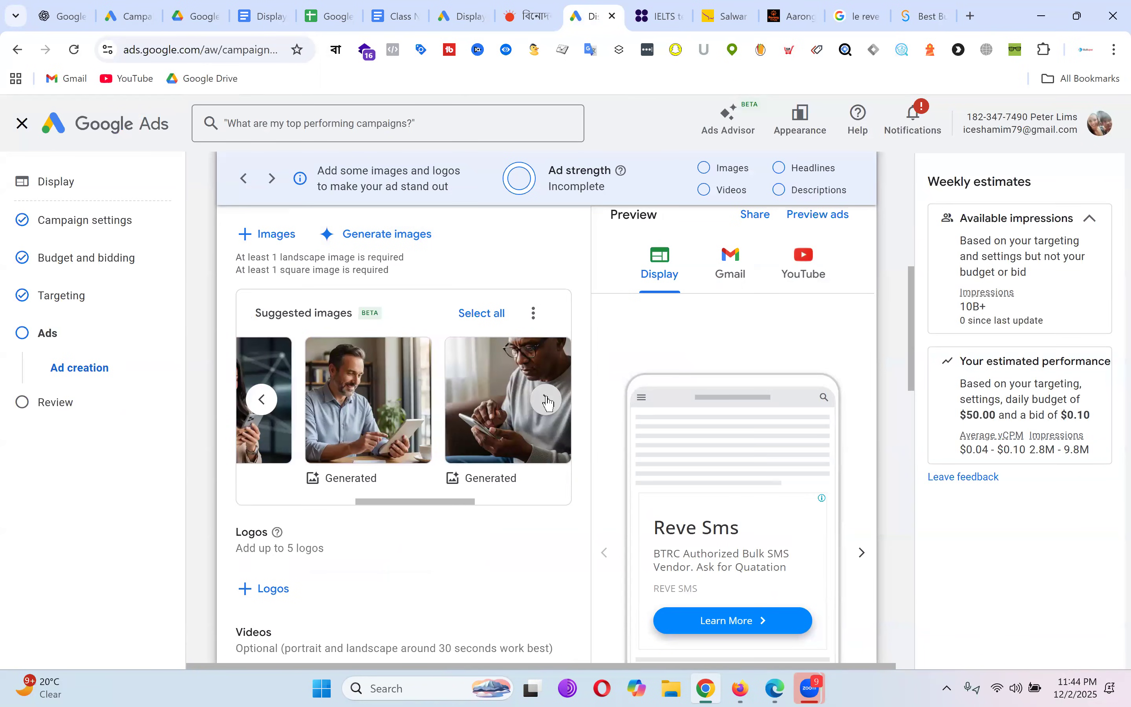
pyautogui.scroll(2, 479, 381)
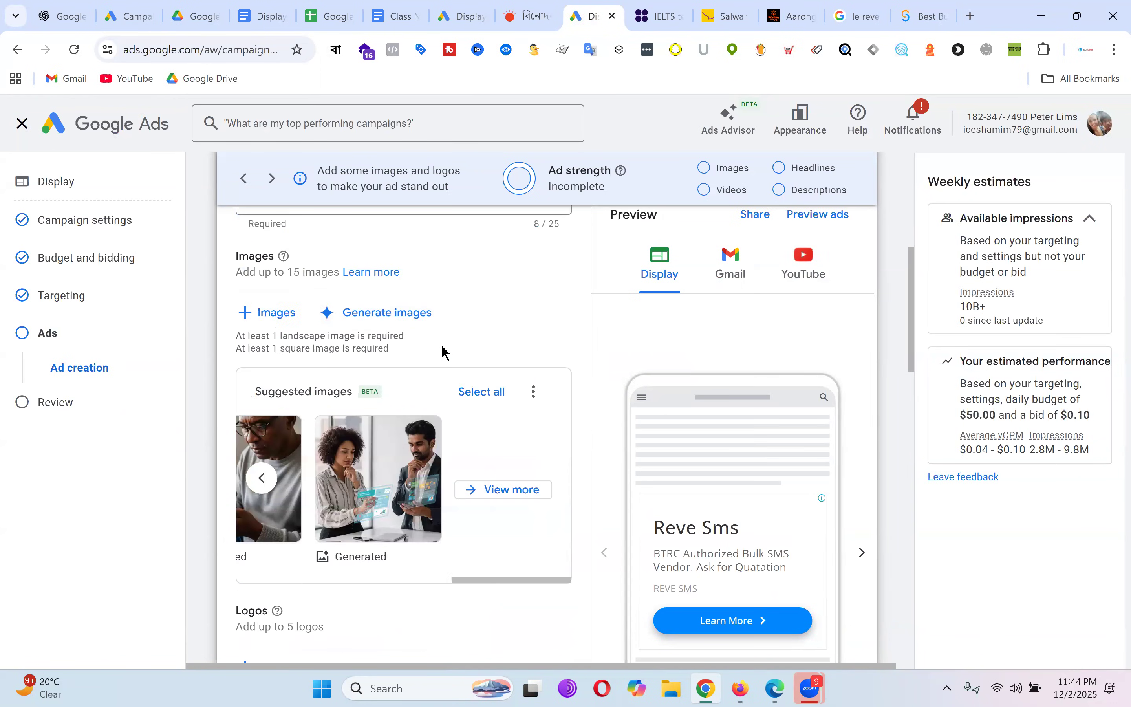
# Step: Open the AI image generator for the ad and look over the stored generated images and the empty image description
pyautogui.click(424, 317)
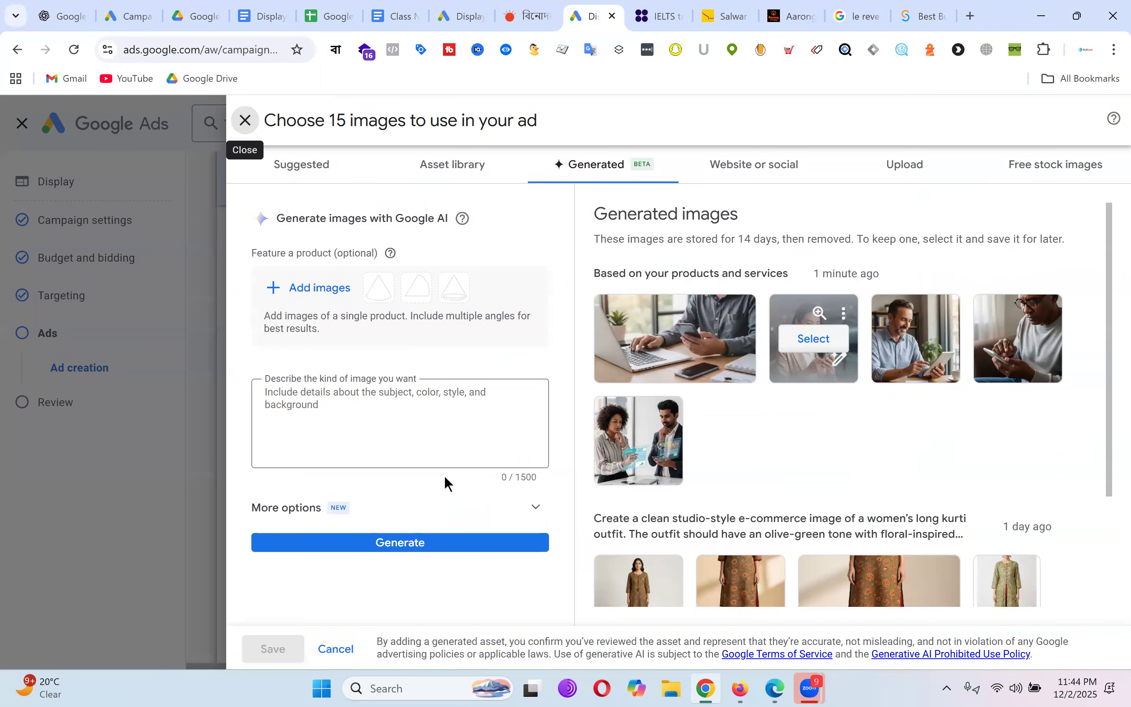
pyautogui.scroll(-3, 819, 447)
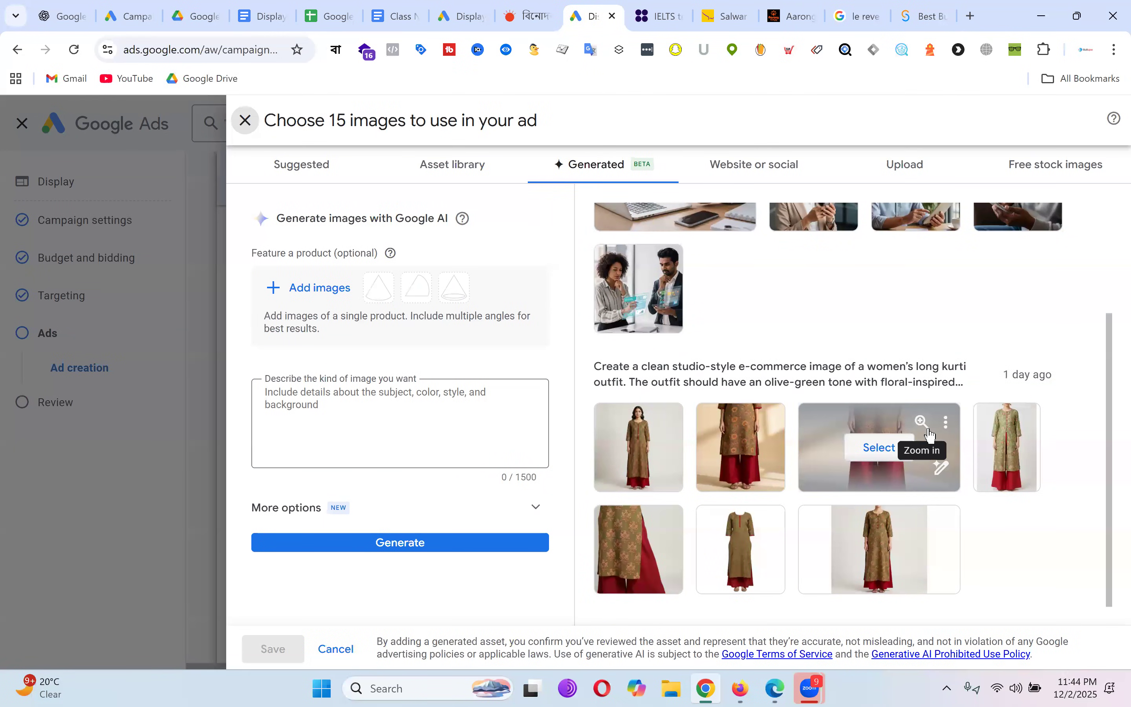
pyautogui.scroll(3, 930, 435)
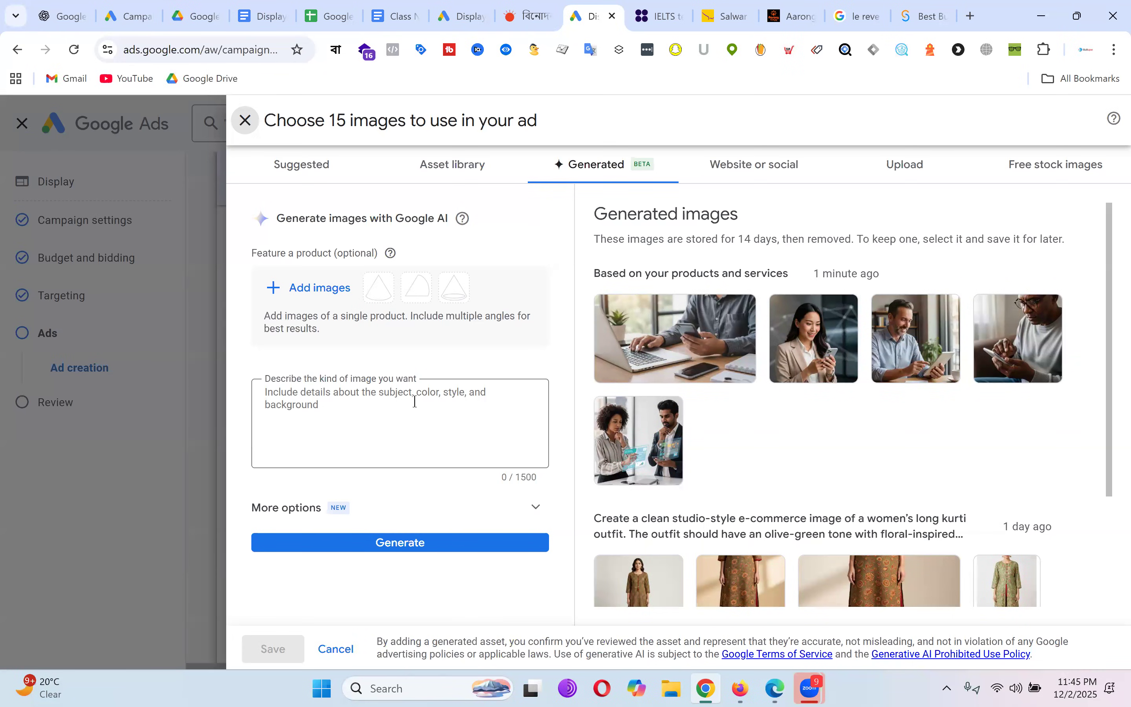
pyautogui.click(306, 415)
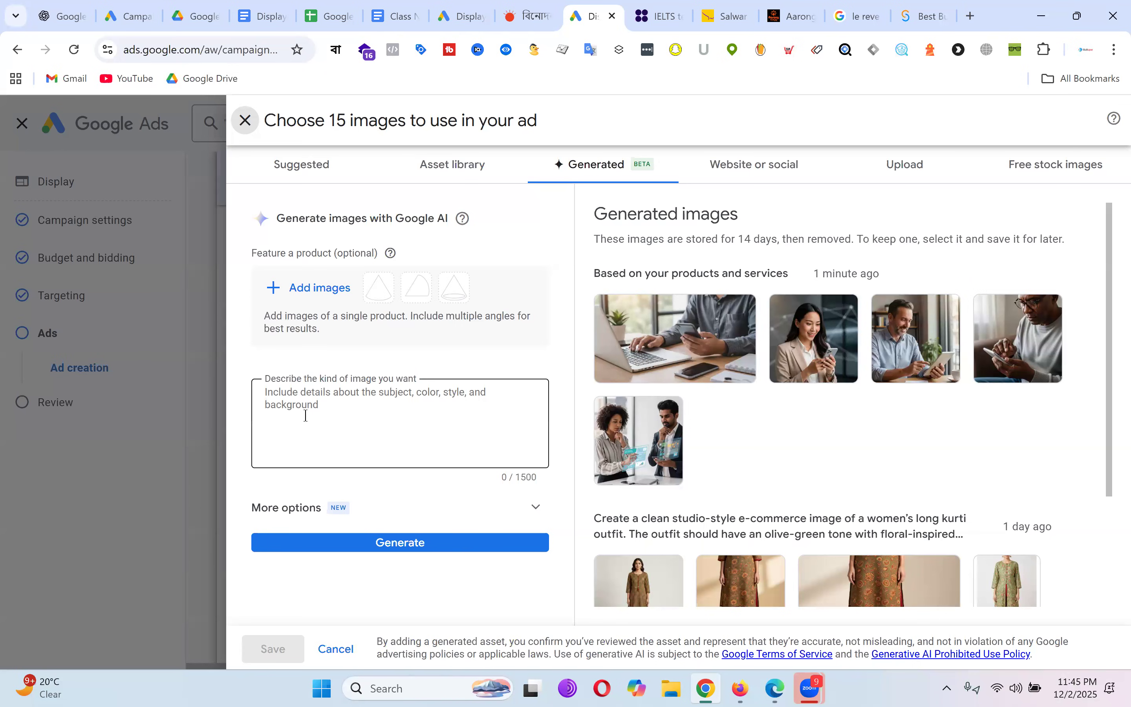
pyautogui.click(312, 405)
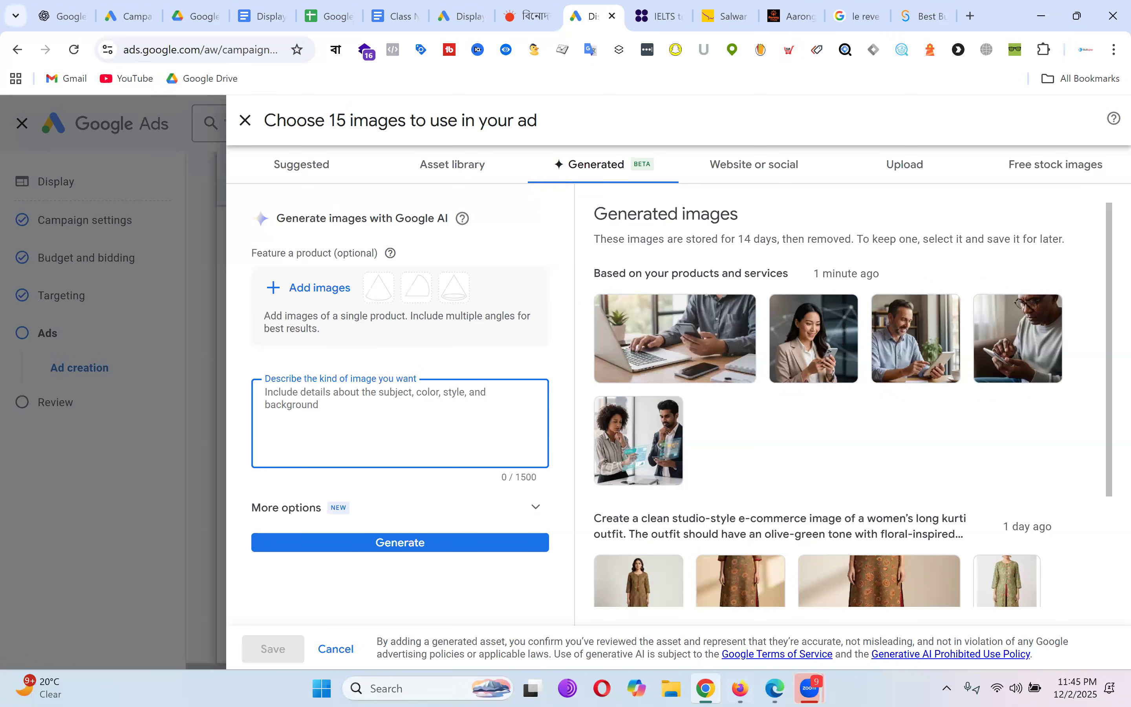
# Step: Switch to ChatGPT and start a new message with the line "Product: Bulk SMS service"
pyautogui.click(63, 10)
pyautogui.scroll(-2, 668, 415)
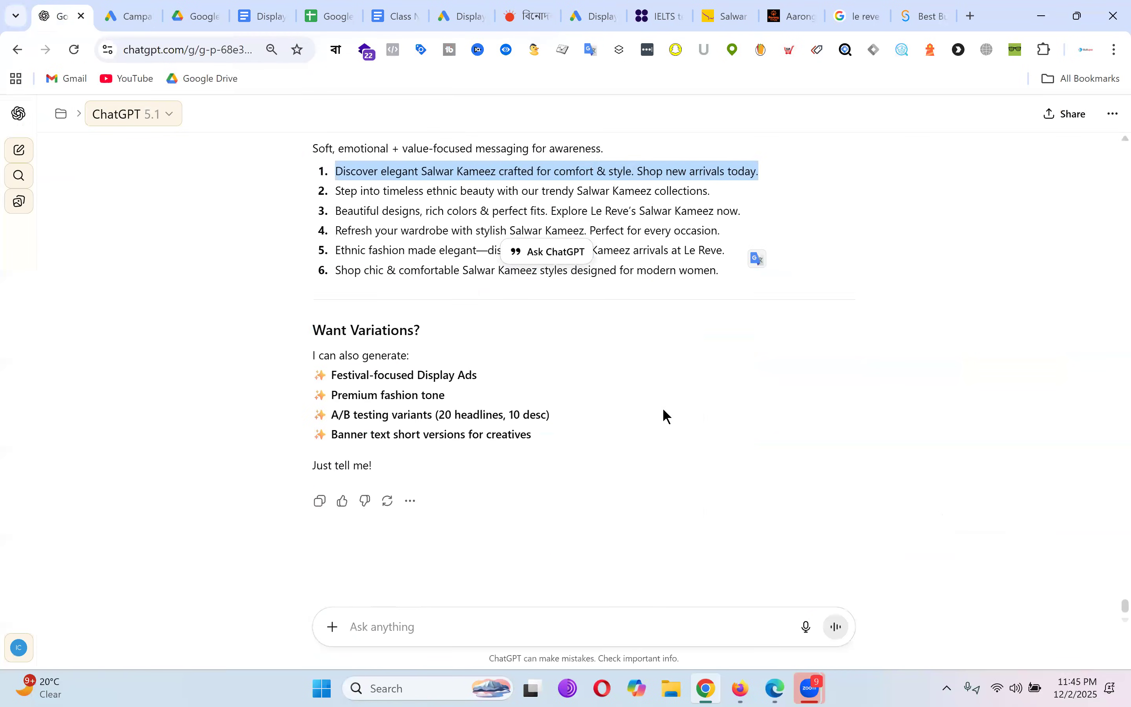
pyautogui.click(450, 619)
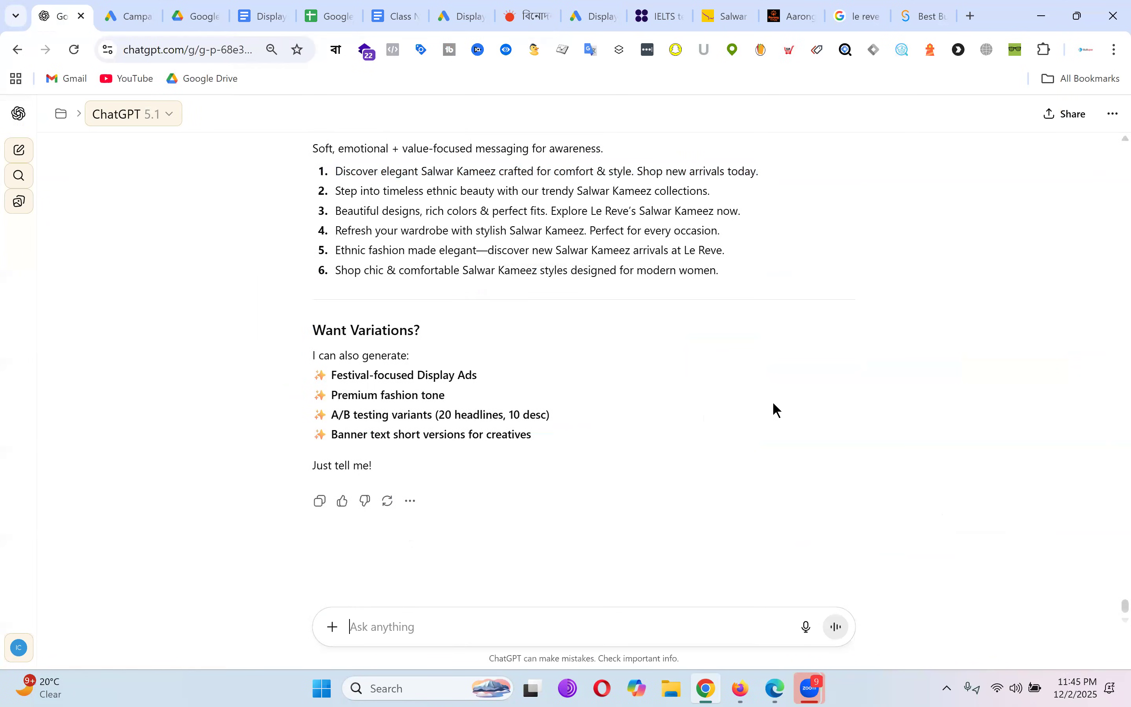
pyautogui.write('Product')
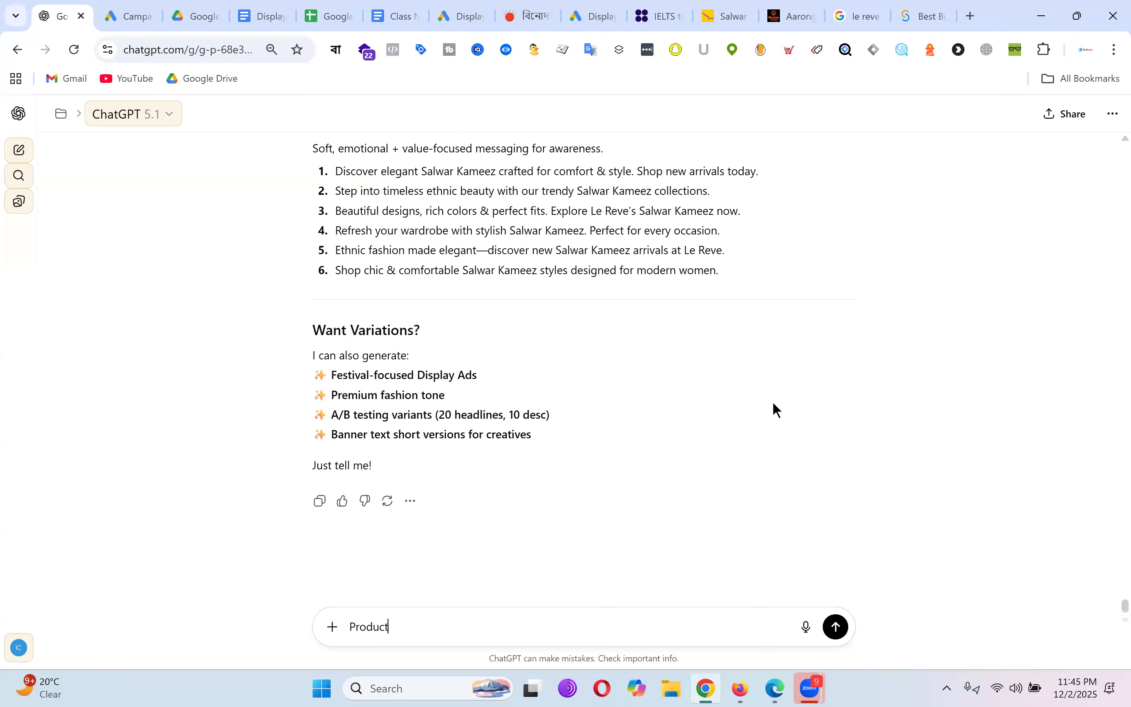
pyautogui.write(': SMS')
pyautogui.press('BackSpace')
pyautogui.press('BackSpace')
pyautogui.press('BackSpace')
pyautogui.press('BackSpace')
pyautogui.press('BackSpace')
pyautogui.write('Bulk SMS service')
pyautogui.hotkey('shift', 'Return')
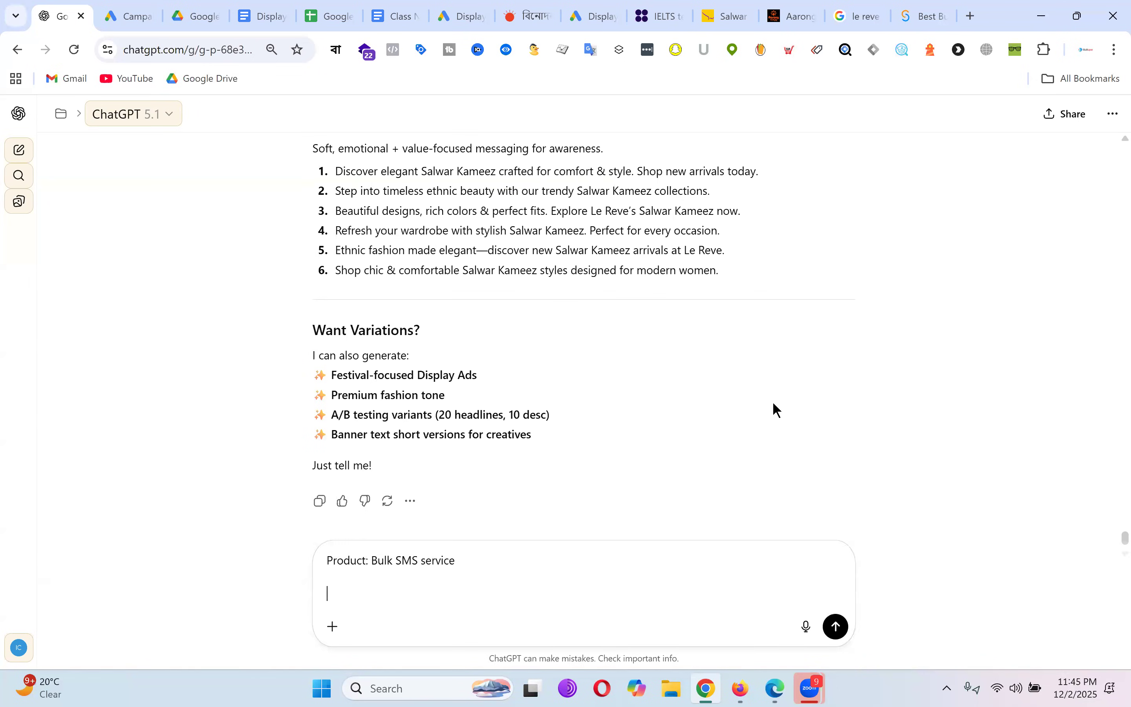
pyautogui.hotkey('shift', 'Return')
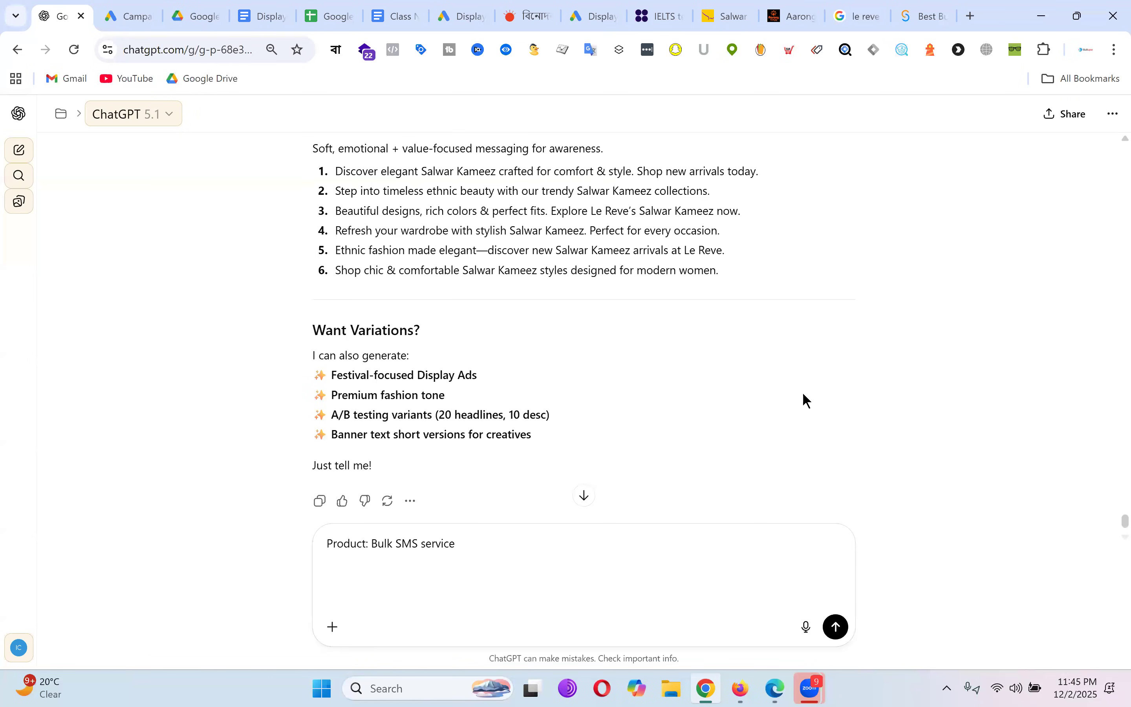
# Step: Add "akta prompt likhe dao for google ads image geneatioon" and "it will be used for supportive image for ads", and send the message
pyautogui.press('BackSpace')
pyautogui.write('akta ')
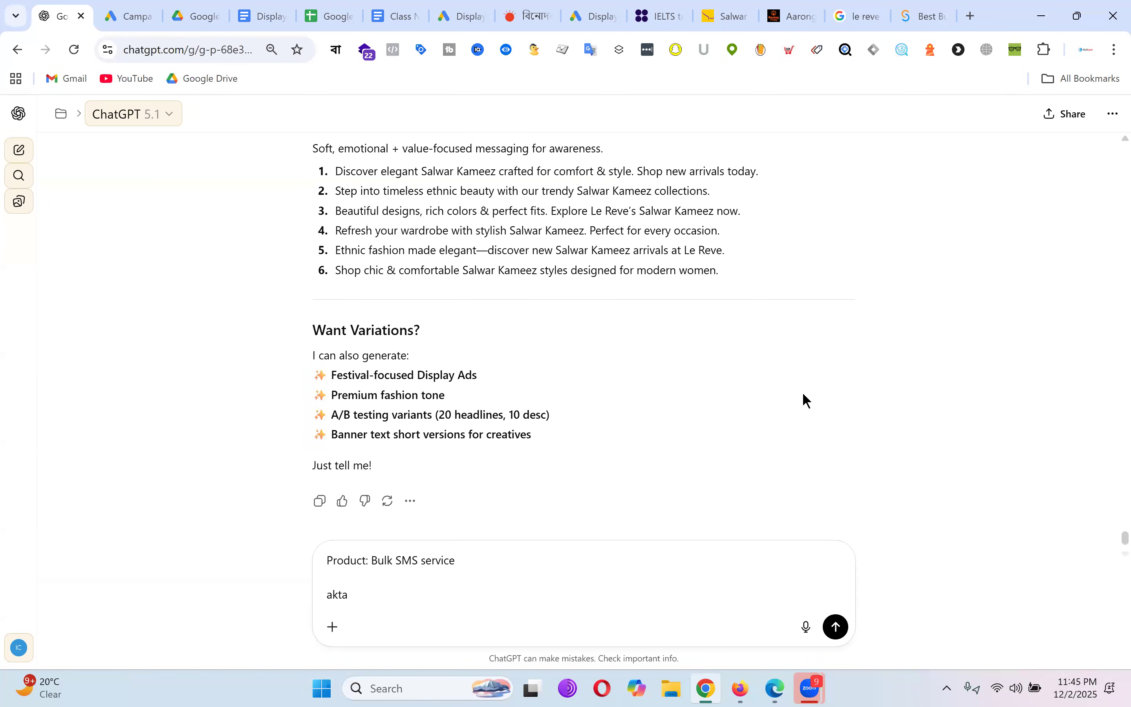
pyautogui.write('promopt likhe dao for google ads image ')
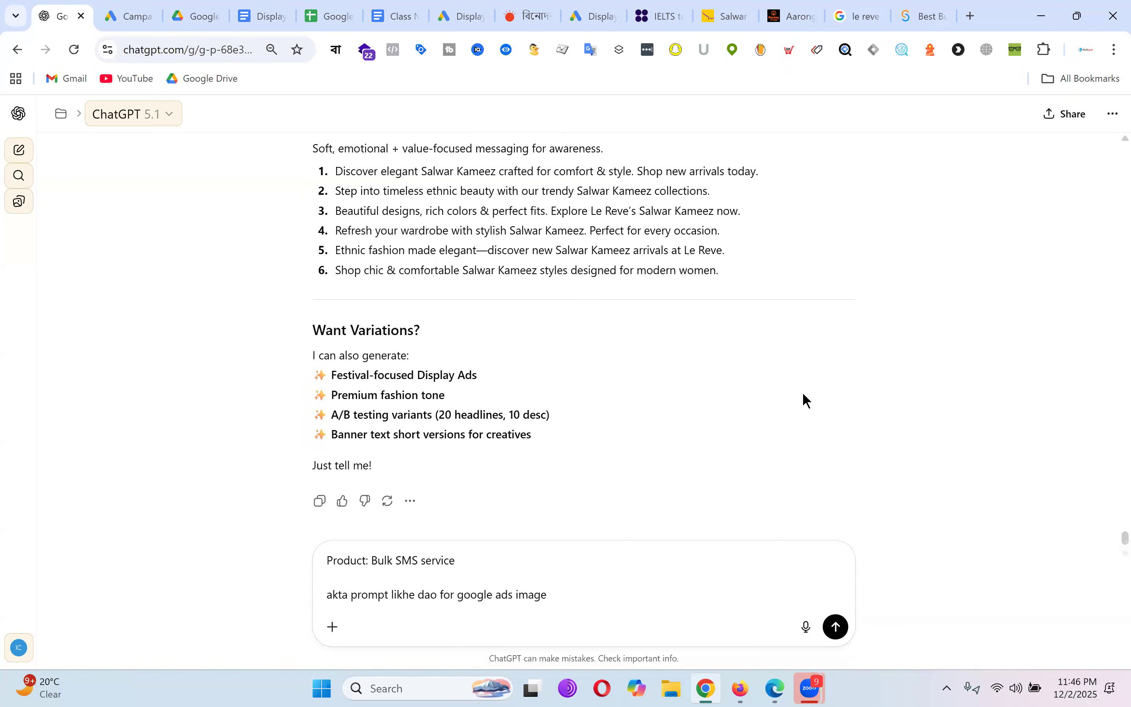
pyautogui.write('geneatioon')
pyautogui.hotkey('shift', 'Return')
pyautogui.write('its')
pyautogui.press('BackSpace')
pyautogui.write('will be used for supportive image fo')
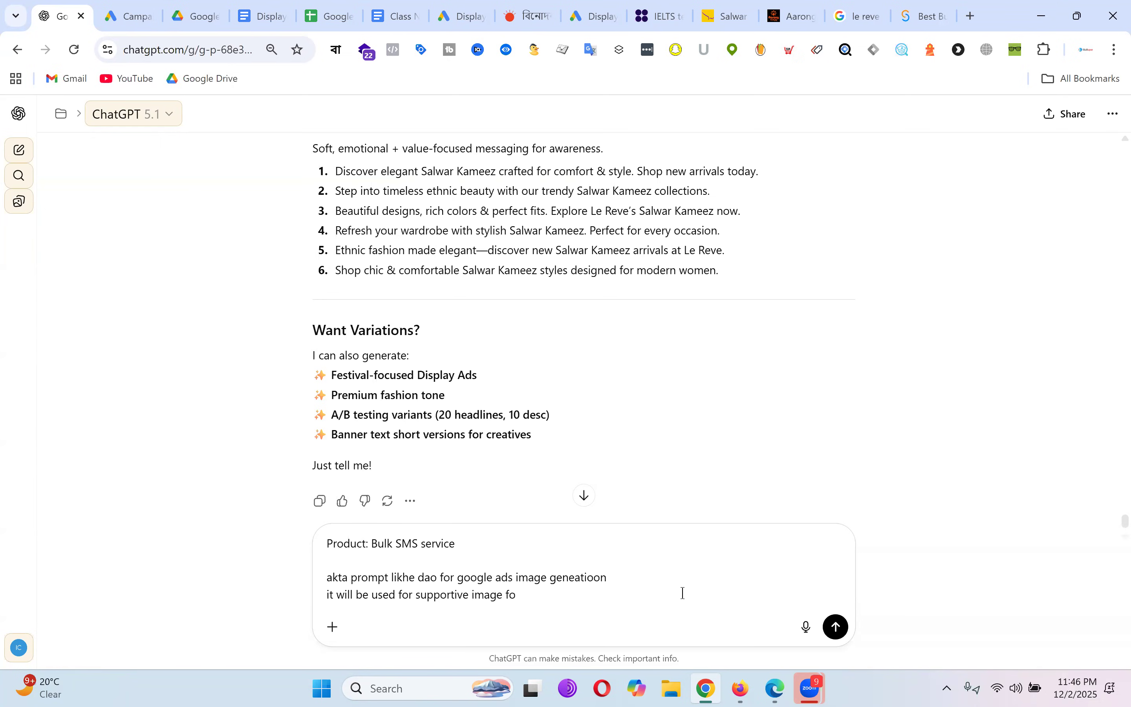
pyautogui.write('r ads')
pyautogui.press('Return')
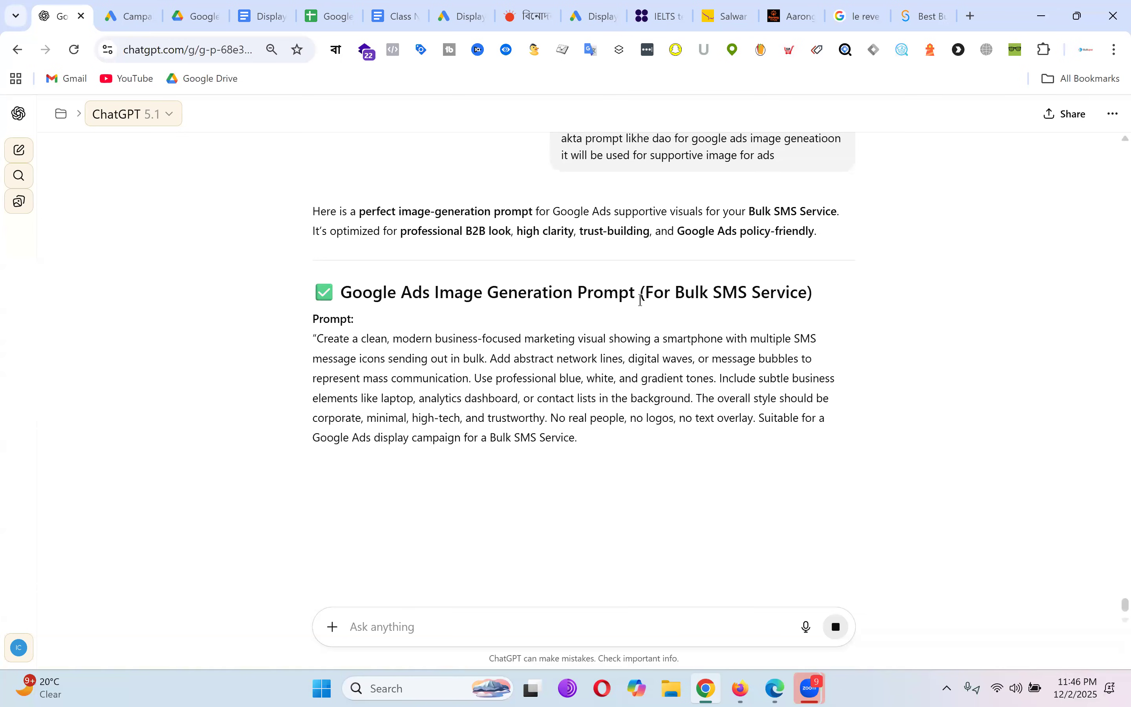
# Step: Read the ChatGPT reply and highlight the text of its main image-generation prompt for the Bulk SMS service
pyautogui.scroll(-2, 778, 358)
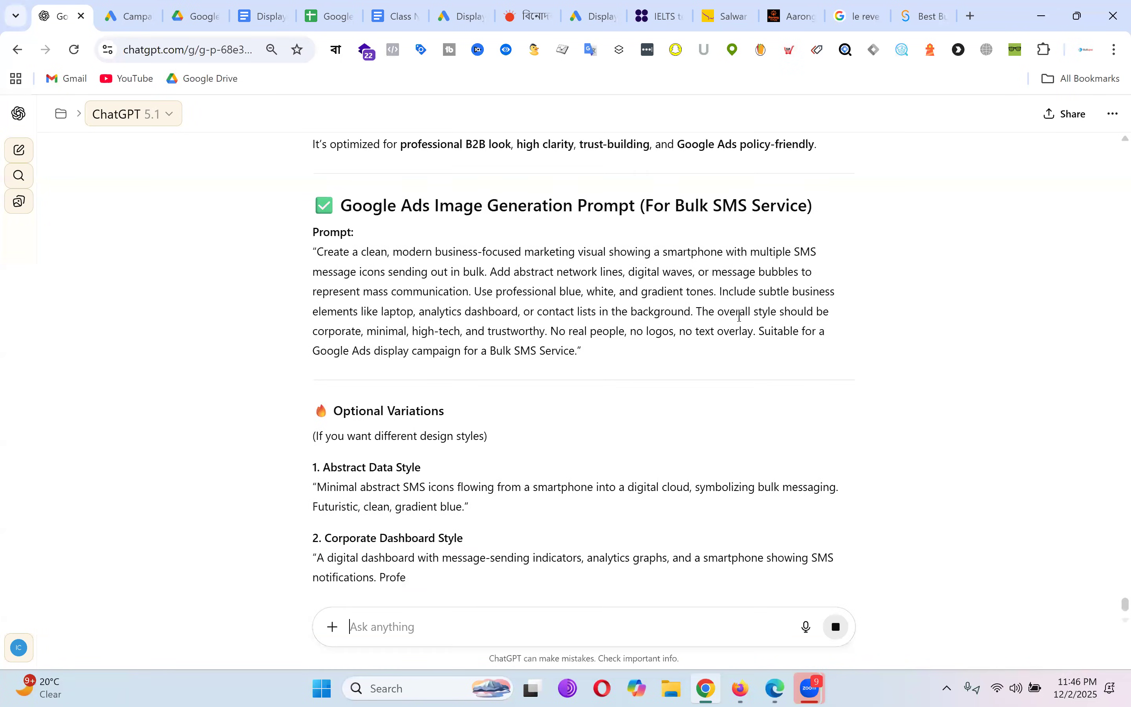
pyautogui.scroll(-3, 588, 318)
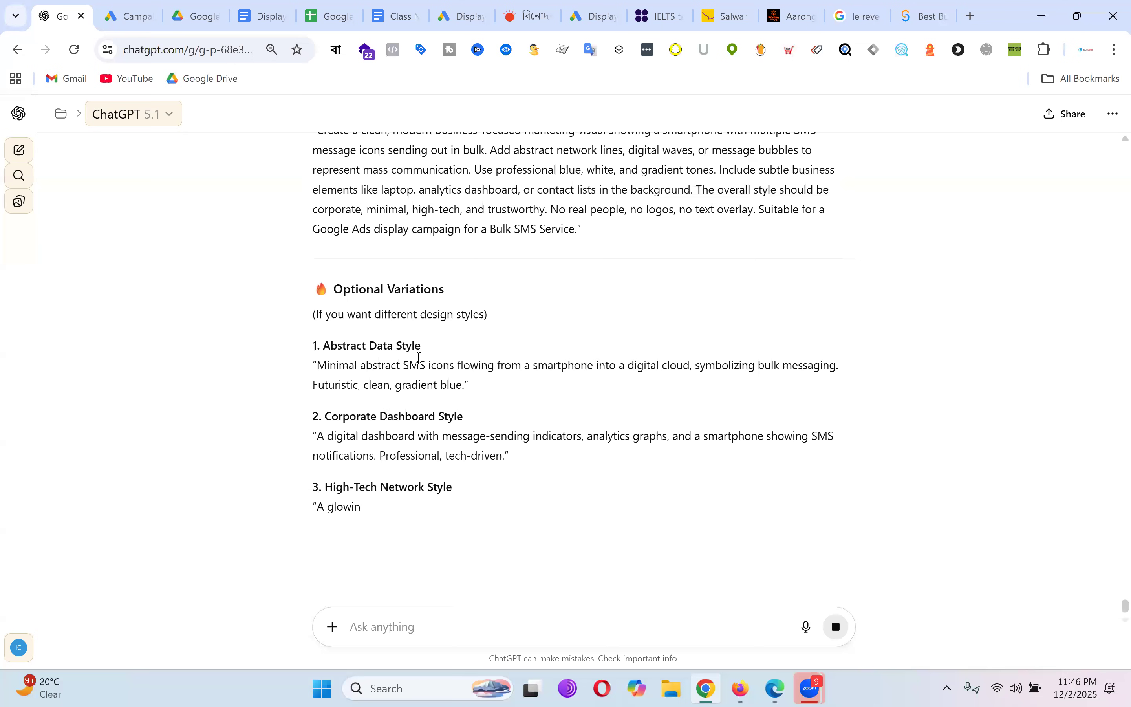
pyautogui.scroll(4, 617, 346)
pyautogui.scroll(1, 617, 344)
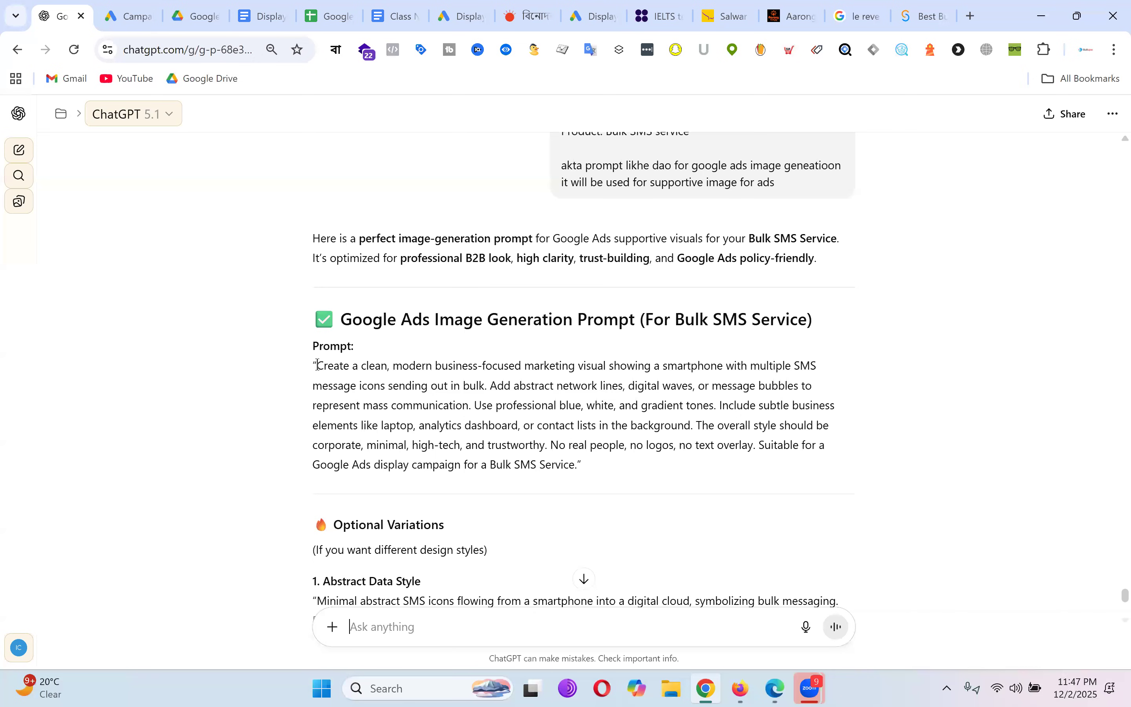
pyautogui.moveTo(316, 366); pyautogui.dragTo(406, 426)
pyautogui.moveTo(578, 509); pyautogui.dragTo(576, 467)
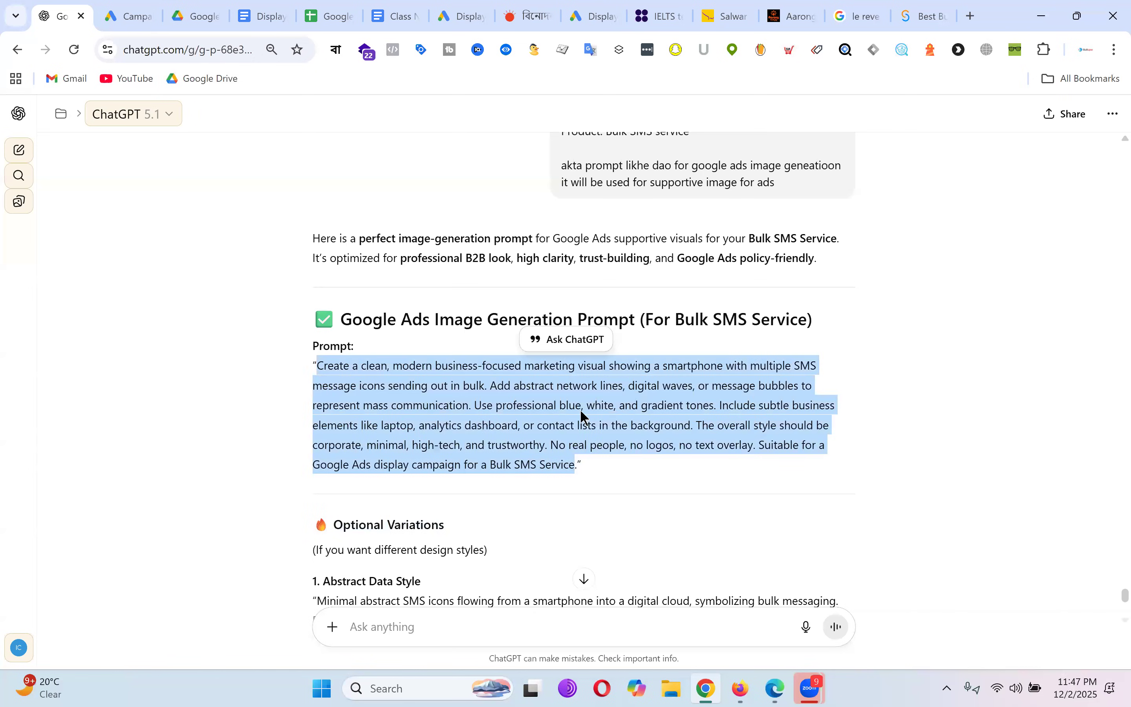
pyautogui.click(372, 370)
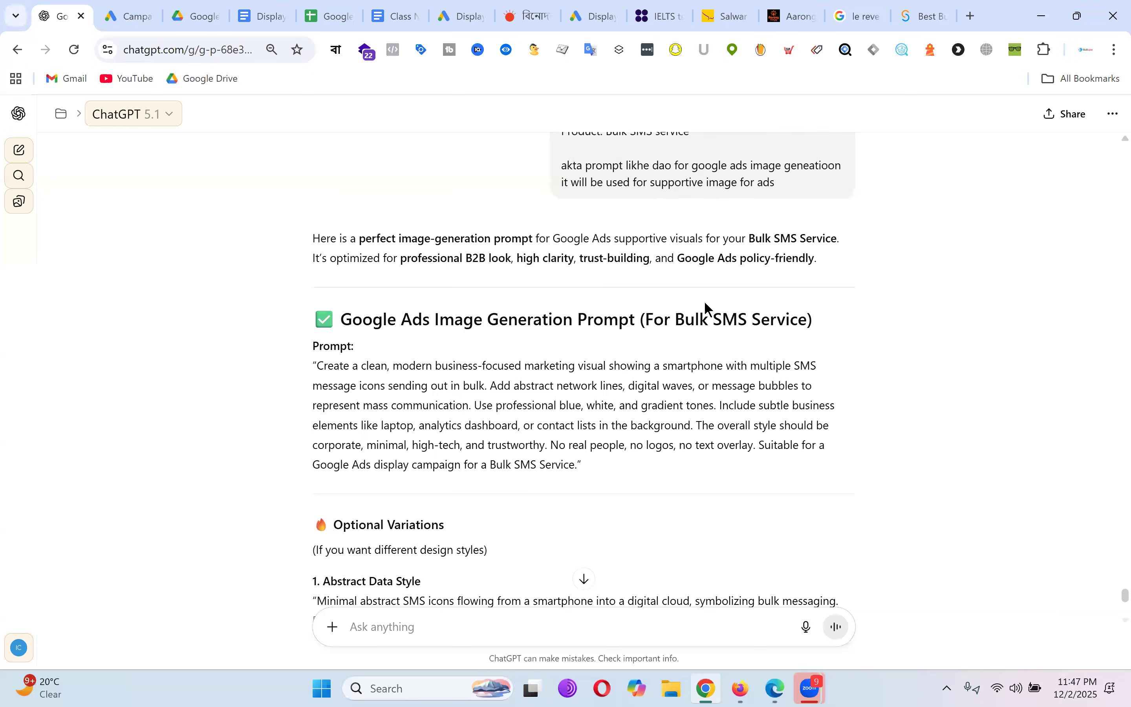
# Step: Look over the prompt and its optional style variations, and return to the REVE SMS website's home page
pyautogui.scroll(8, 713, 304)
pyautogui.scroll(-3, 648, 386)
pyautogui.scroll(-7, 655, 386)
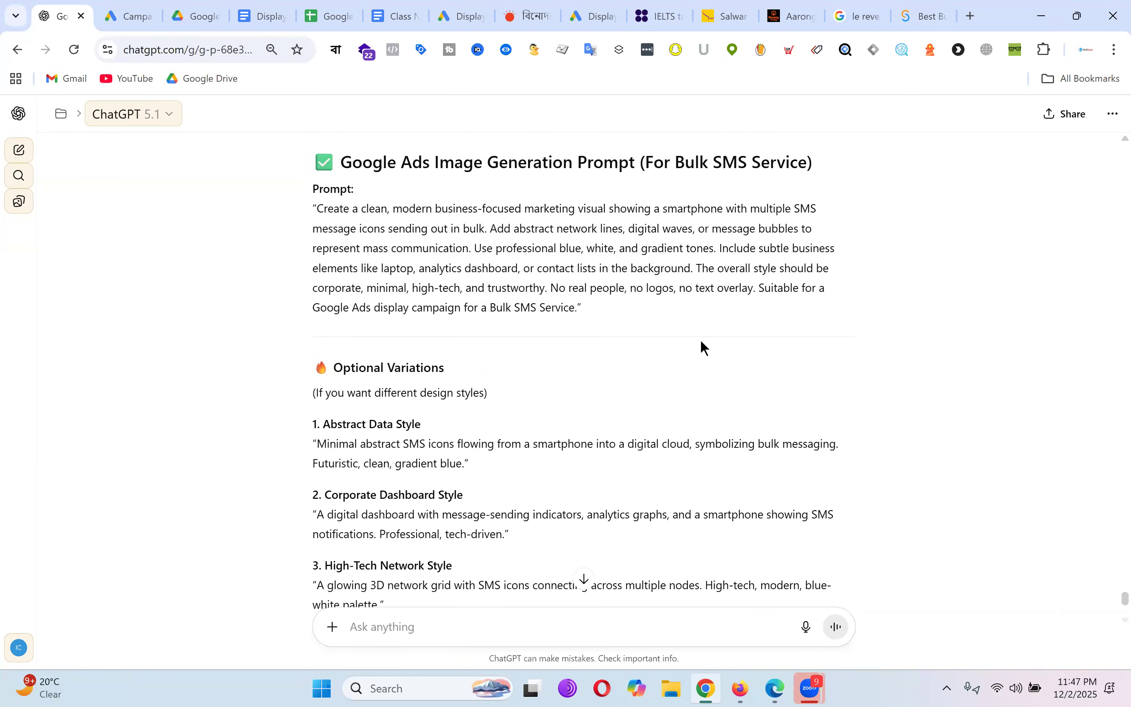
pyautogui.scroll(1, 704, 347)
pyautogui.click(929, 18)
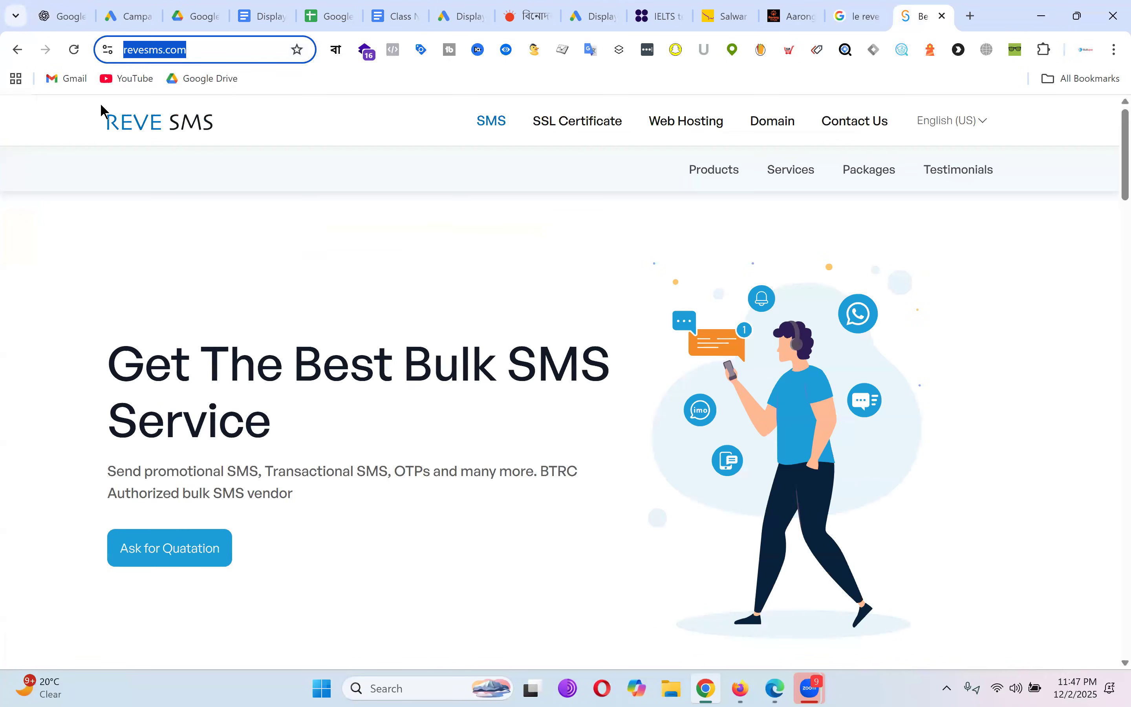
pyautogui.click(204, 115)
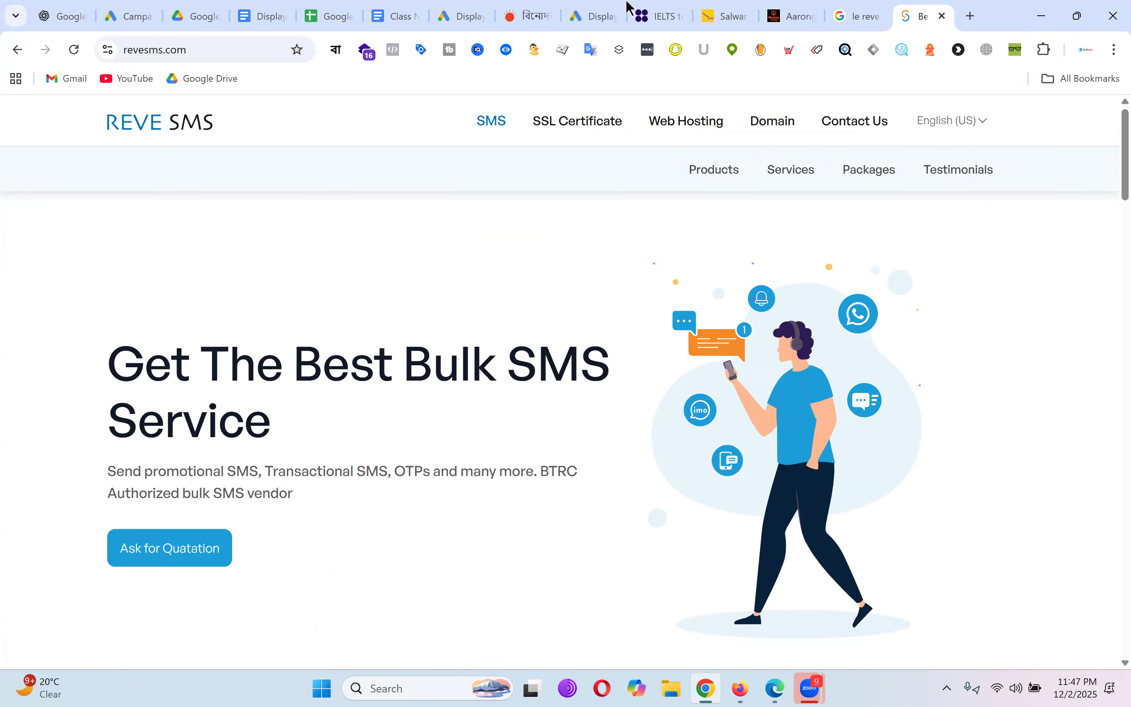
# Step: Copy ChatGPT's main bulk SMS image prompt into the Google Ads image description and generate images from it
pyautogui.click(48, 11)
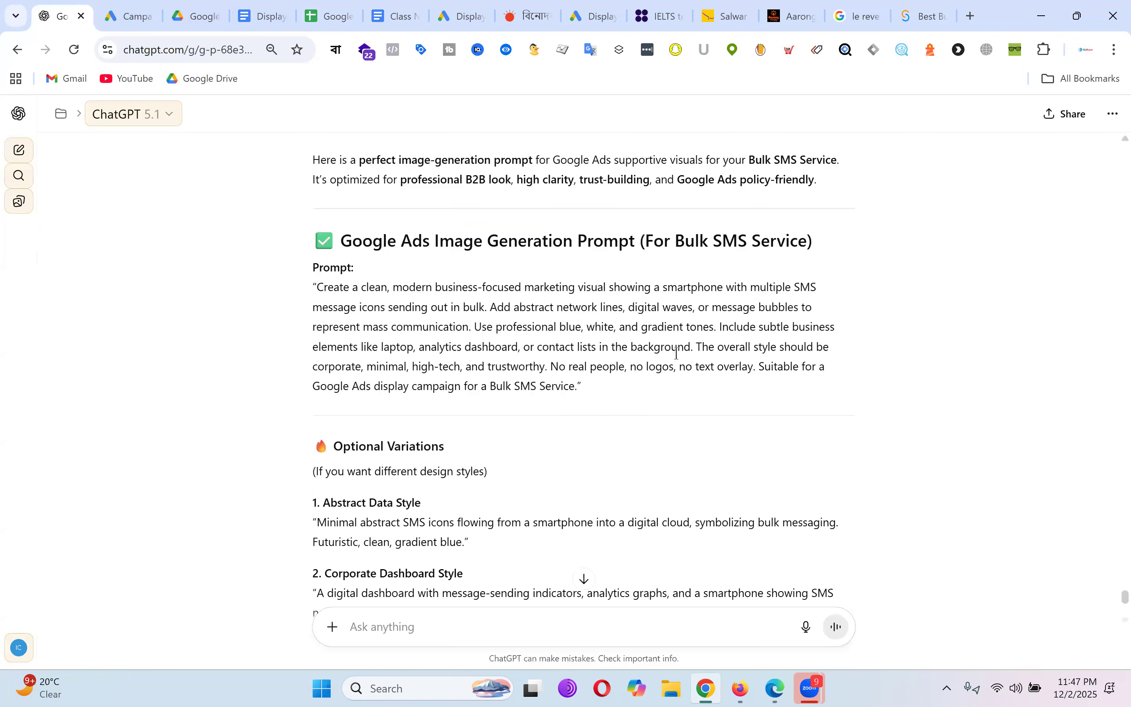
pyautogui.moveTo(560, 327); pyautogui.dragTo(710, 323)
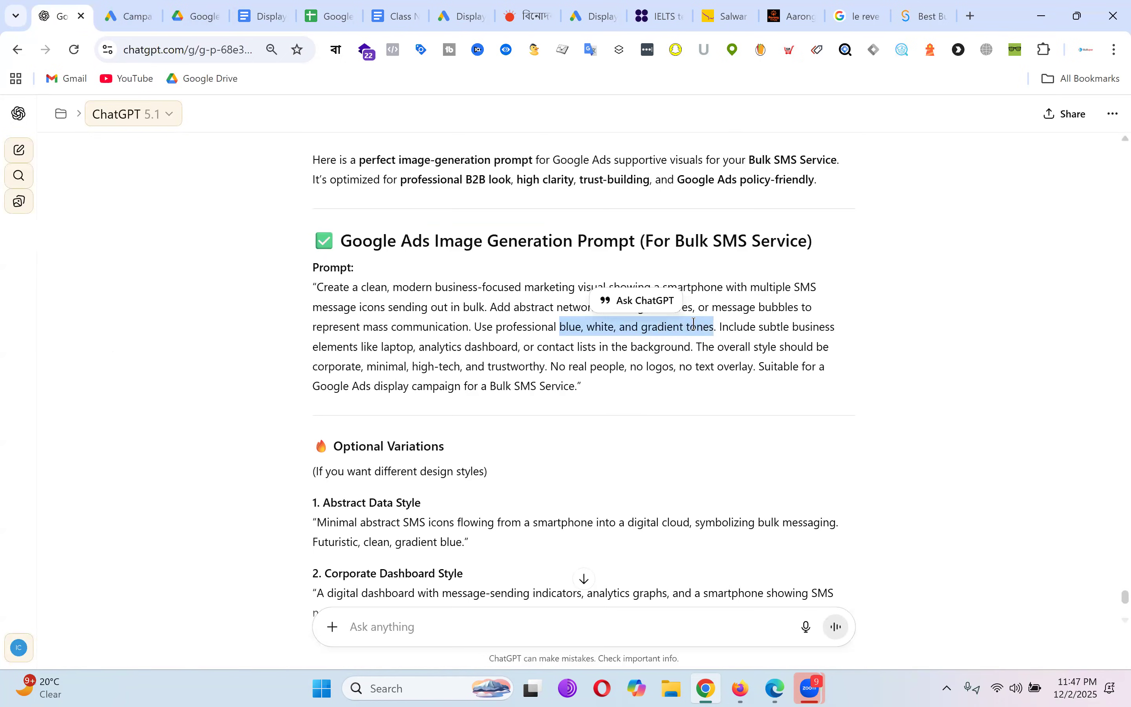
pyautogui.click(695, 324)
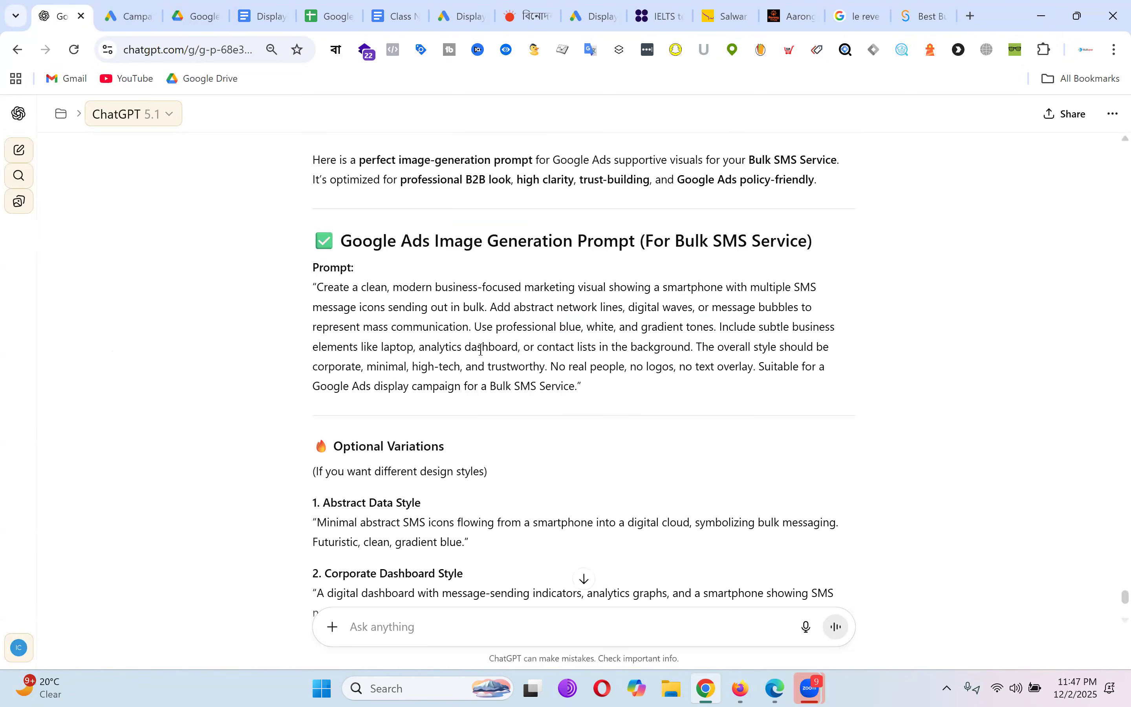
pyautogui.moveTo(317, 288); pyautogui.dragTo(578, 380)
pyautogui.hotkey('ctrl', 'c')
pyautogui.click(603, 15)
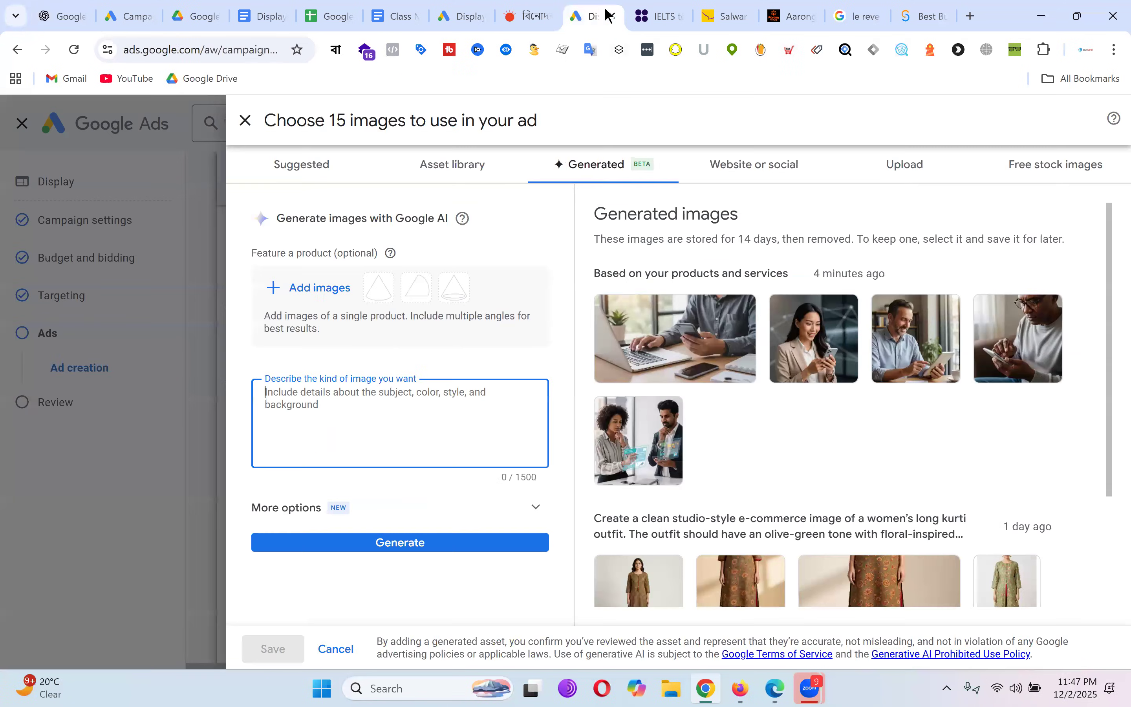
pyautogui.hotkey('ctrl', 'v')
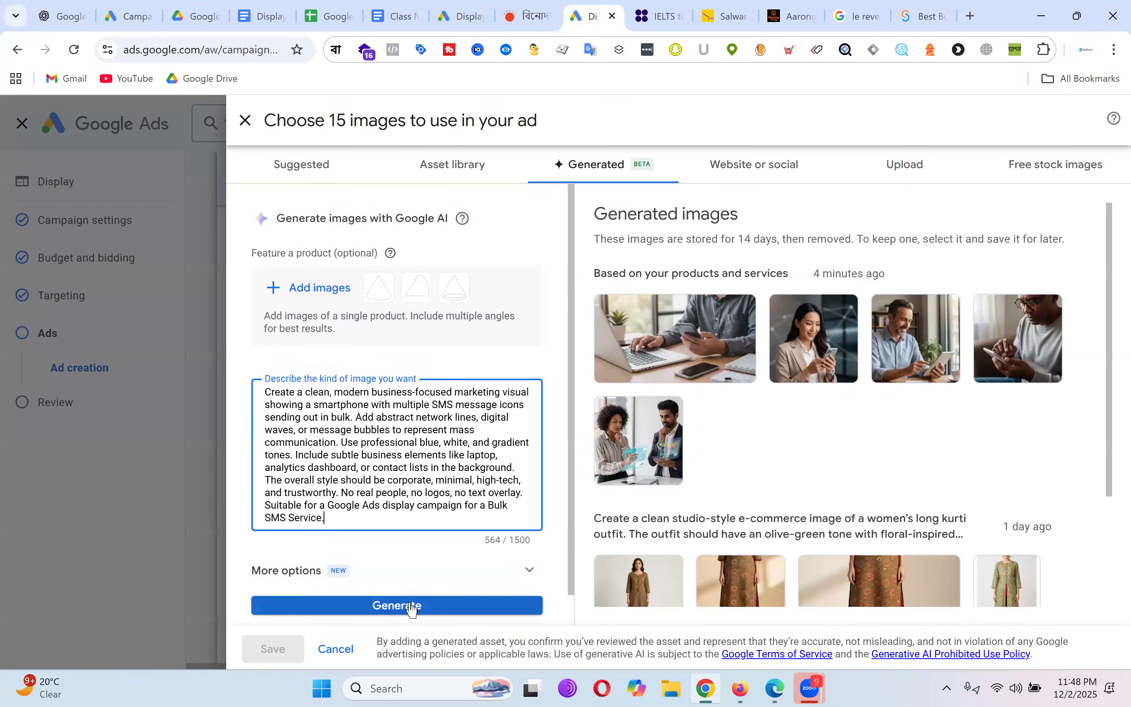
pyautogui.click(409, 607)
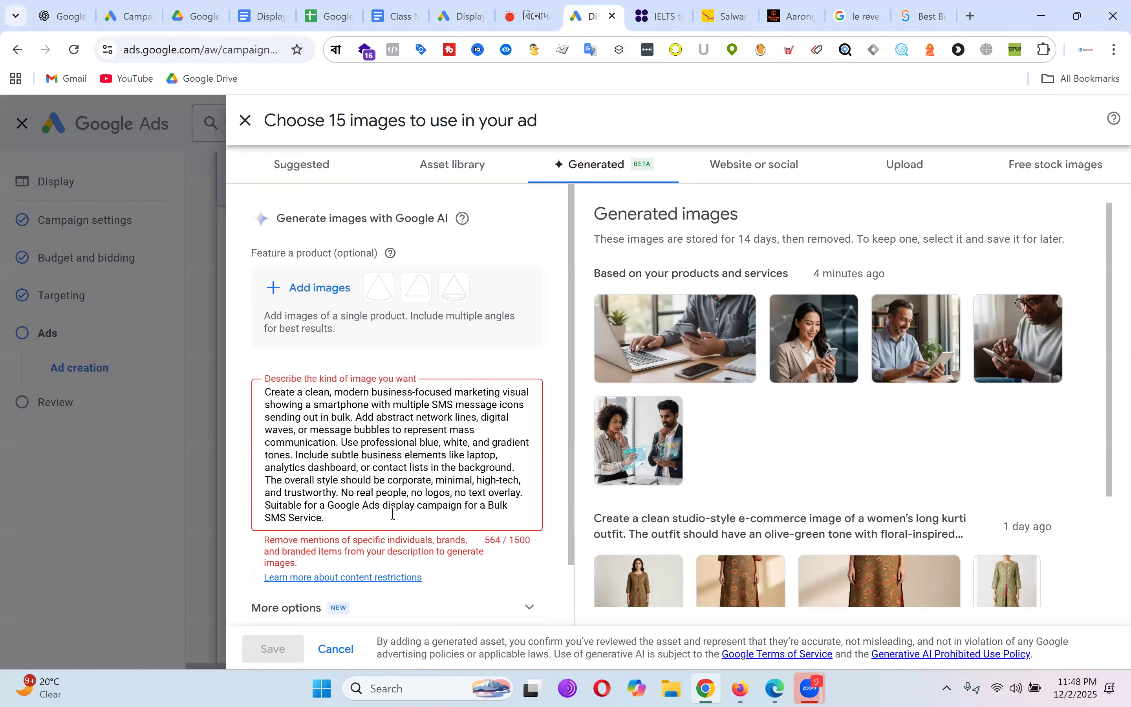
# Step: Capture and copy a screenshot of the highlighted image description together with the error message below it
pyautogui.moveTo(340, 523); pyautogui.dragTo(251, 392)
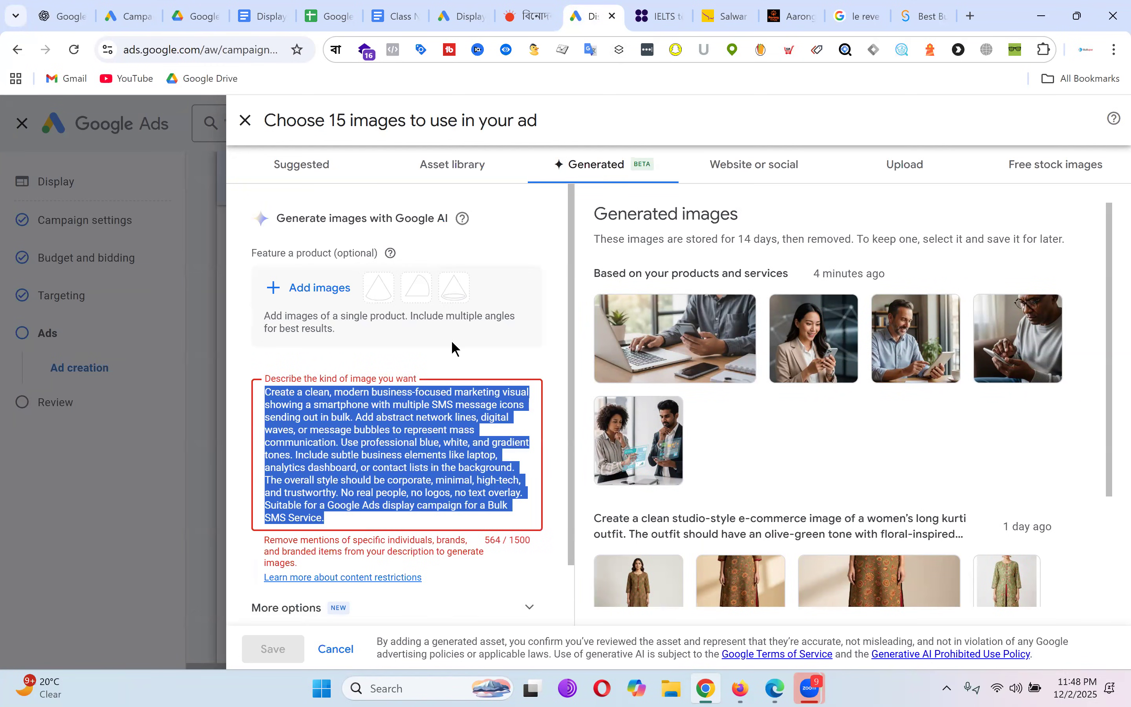
pyautogui.press('Print')
pyautogui.moveTo(232, 350); pyautogui.dragTo(560, 594)
pyautogui.hotkey('ctrl', 'c')
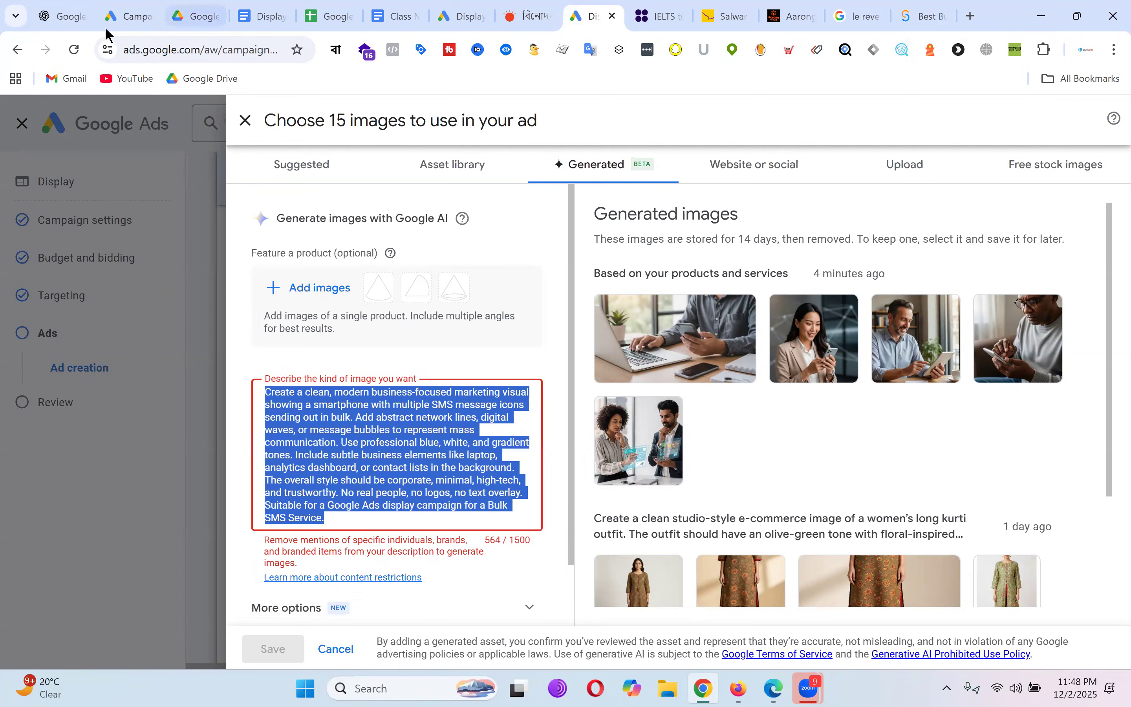
# Step: Send the screenshot to ChatGPT with the message "akhane vul kothai ok kore dao"
pyautogui.click(65, 15)
pyautogui.hotkey('ctrl', 'v')
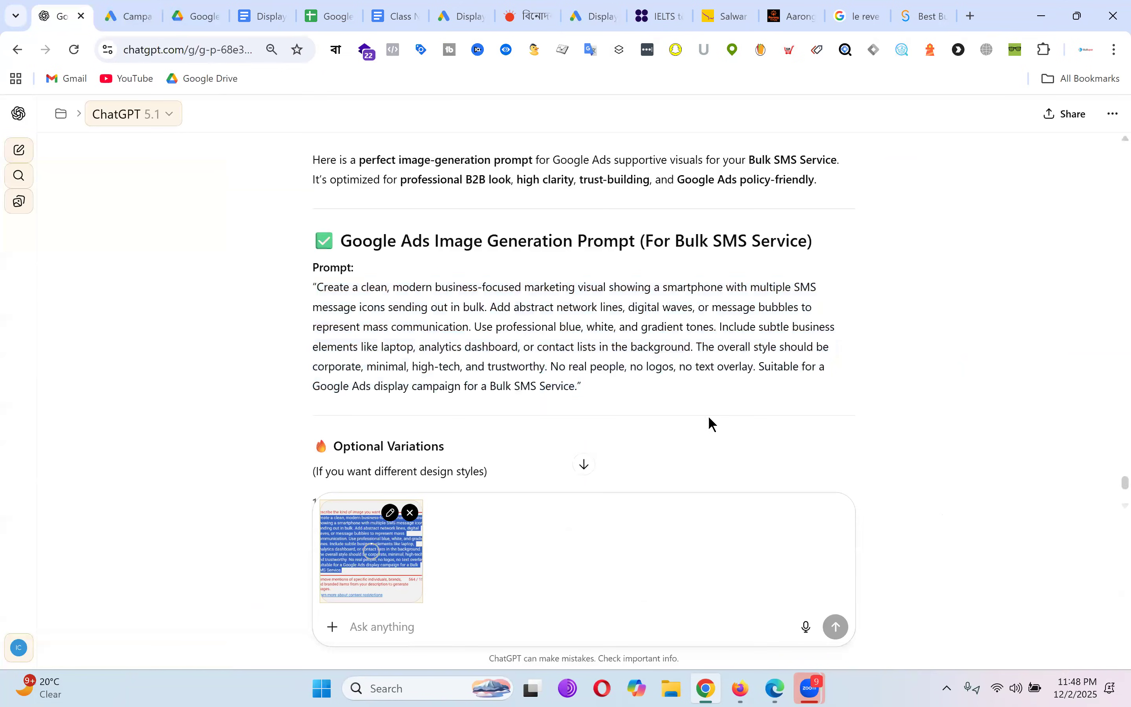
pyautogui.write('akh')
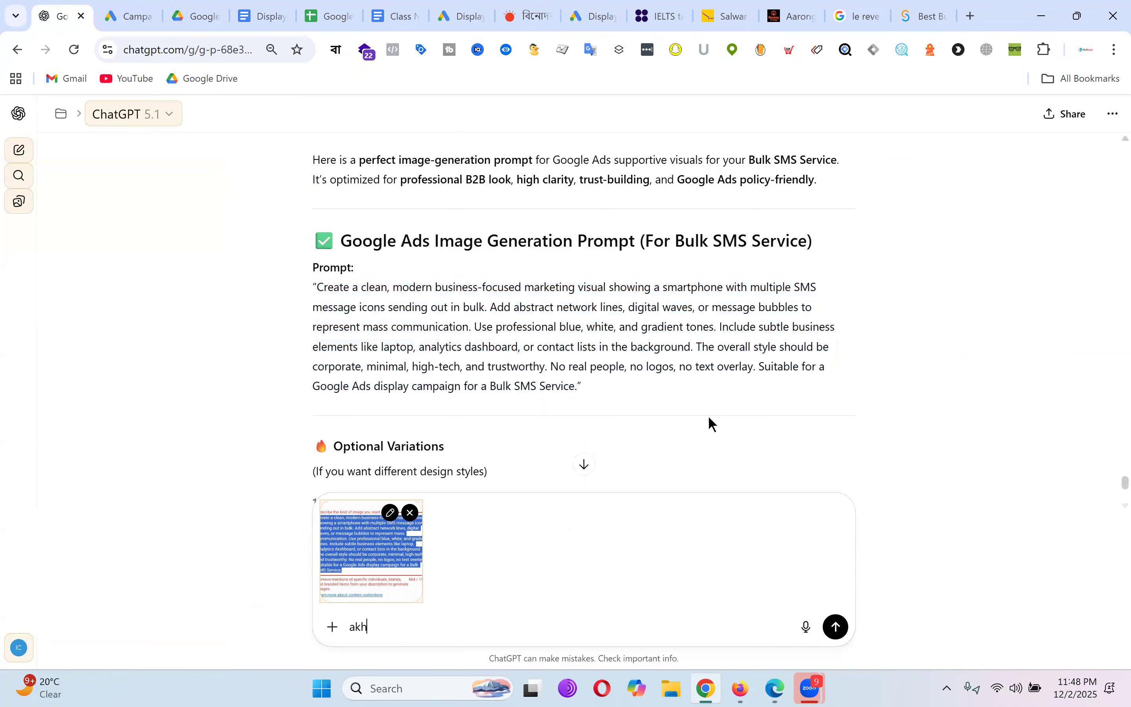
pyautogui.write('ane vul kothai ok kore dao')
pyautogui.press('Return')
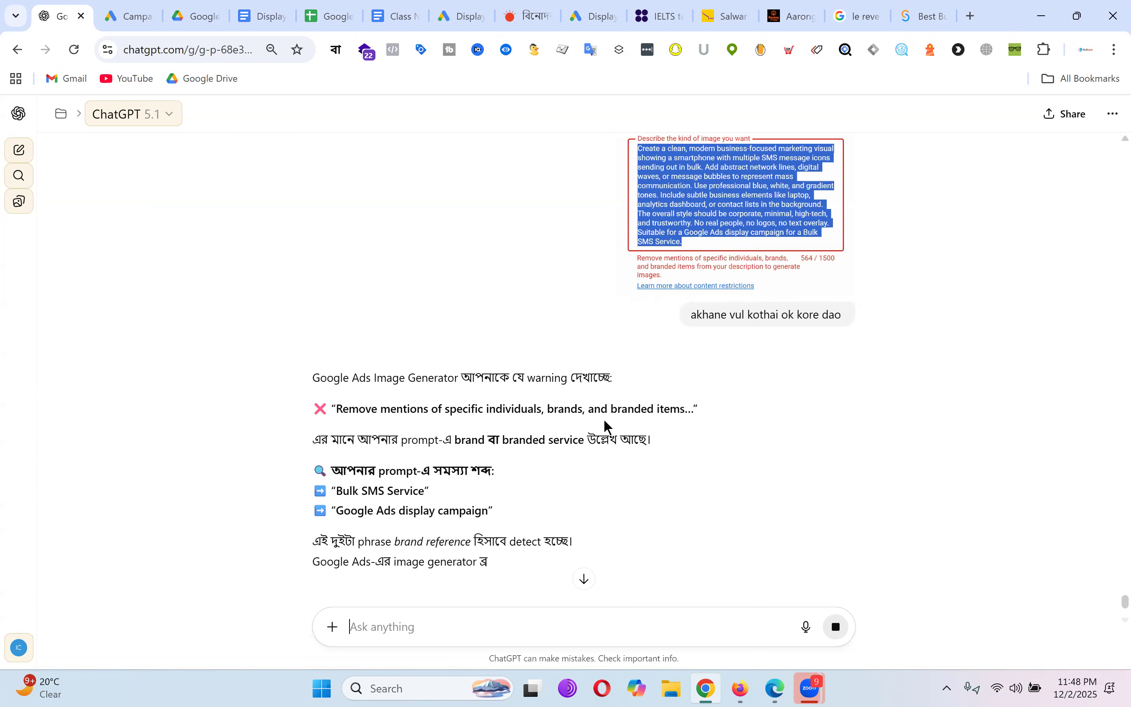
# Step: Replace the Google Ads image description with ChatGPT's corrected brand-free prompt and generate the images
pyautogui.scroll(-1, 796, 369)
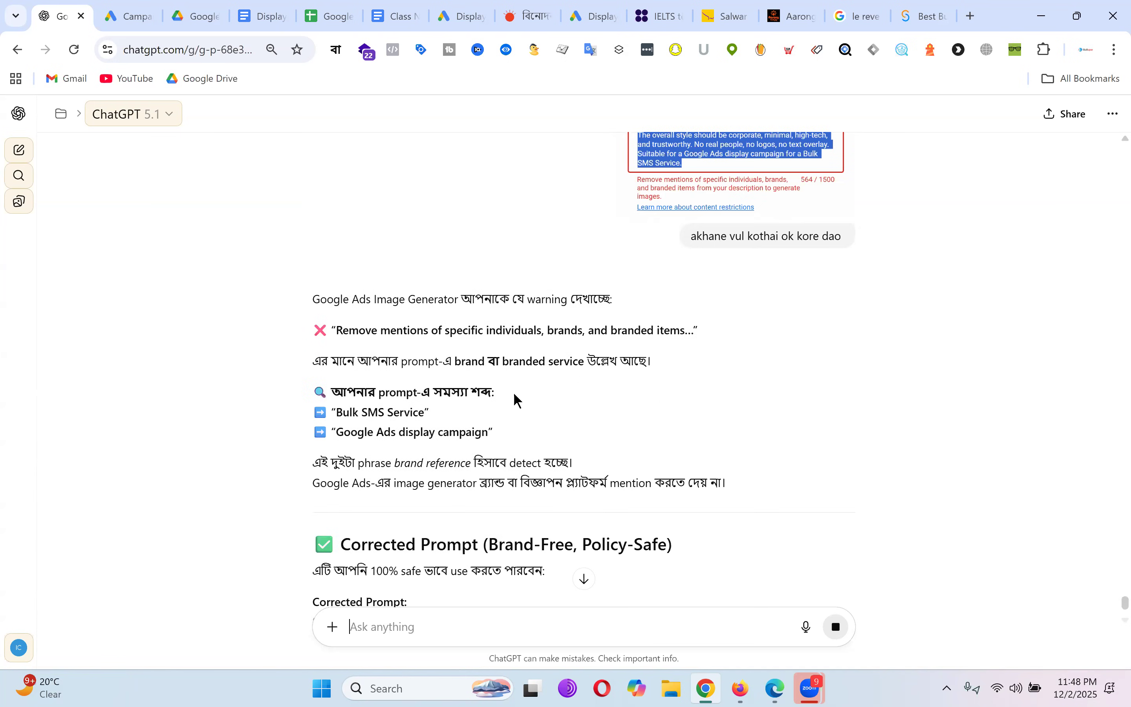
pyautogui.scroll(-3, 537, 397)
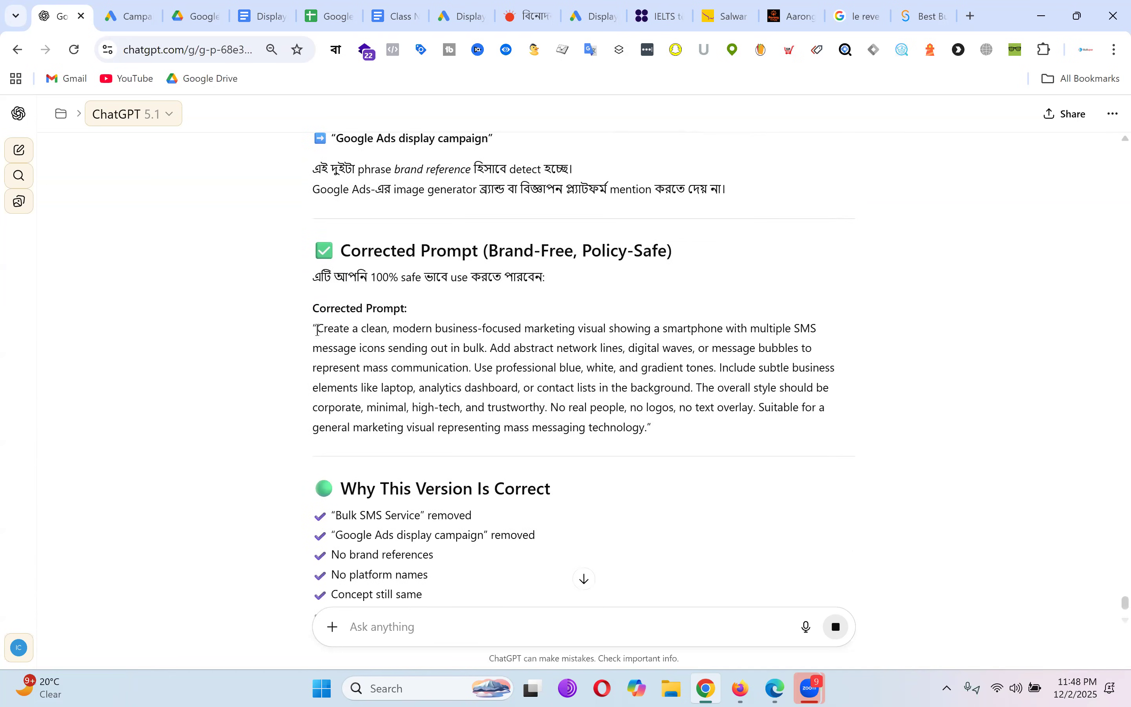
pyautogui.moveTo(316, 328); pyautogui.dragTo(650, 426)
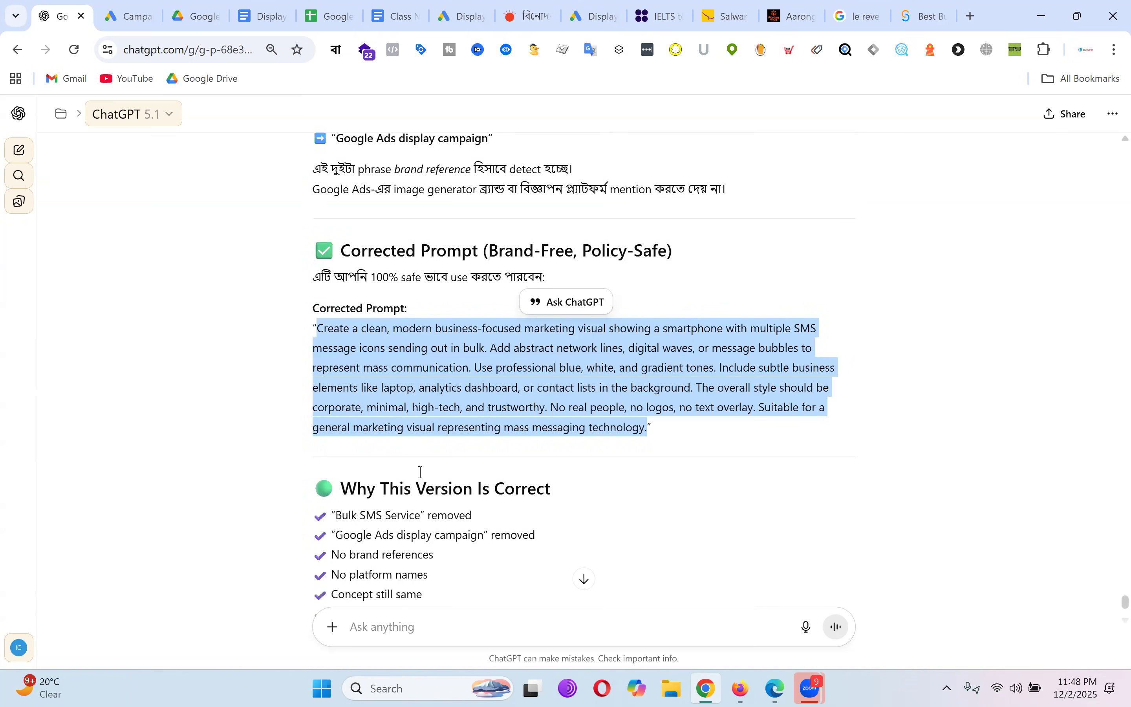
pyautogui.click(593, 16)
pyautogui.hotkey('ctrl', 'v')
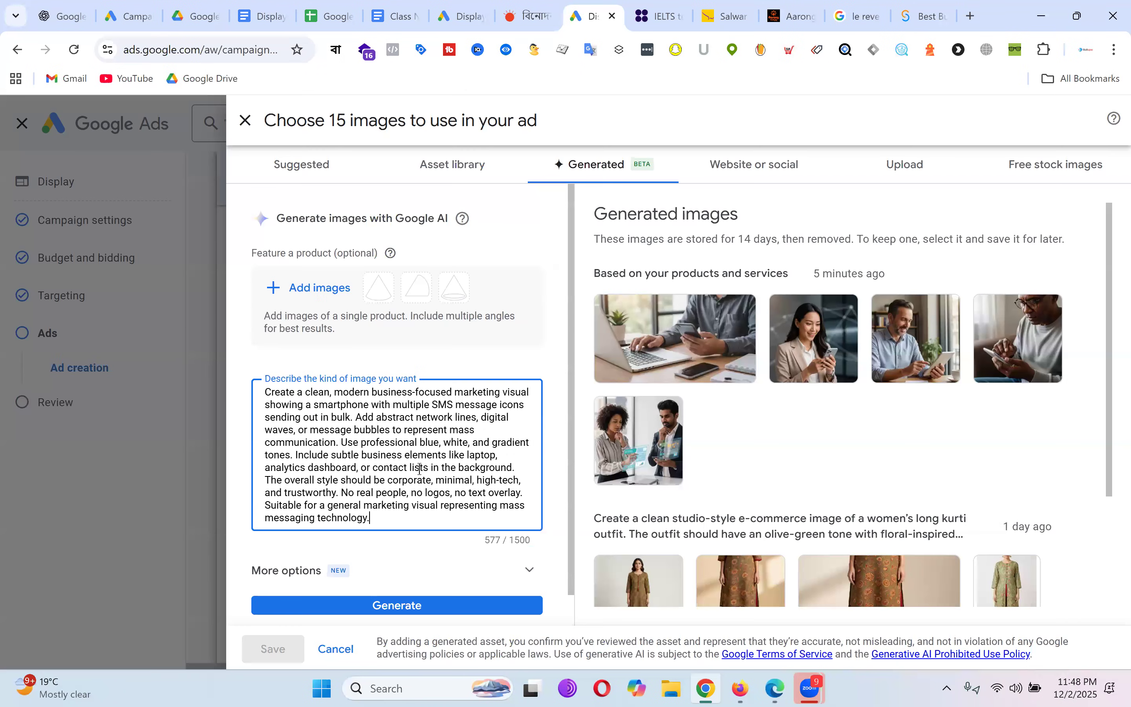
pyautogui.click(396, 605)
pyautogui.click(424, 607)
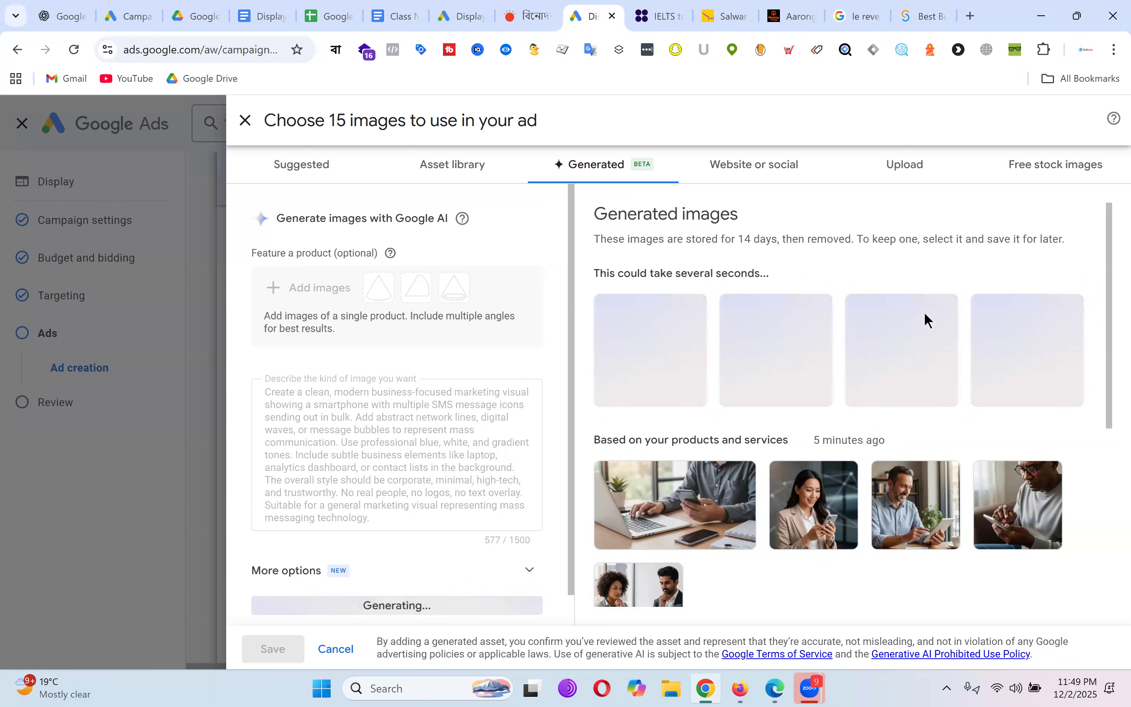
# Step: Look through the generated images and select the one of a woman and a man with a glowing digital display
pyautogui.scroll(-5, 926, 312)
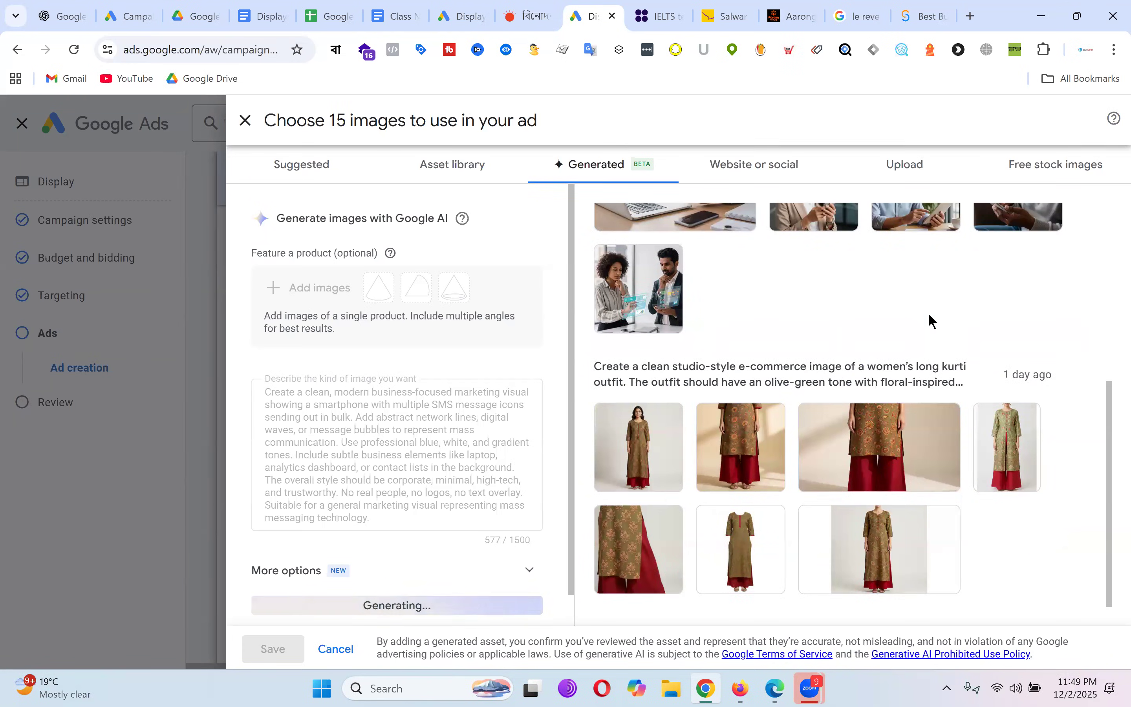
pyautogui.scroll(6, 930, 320)
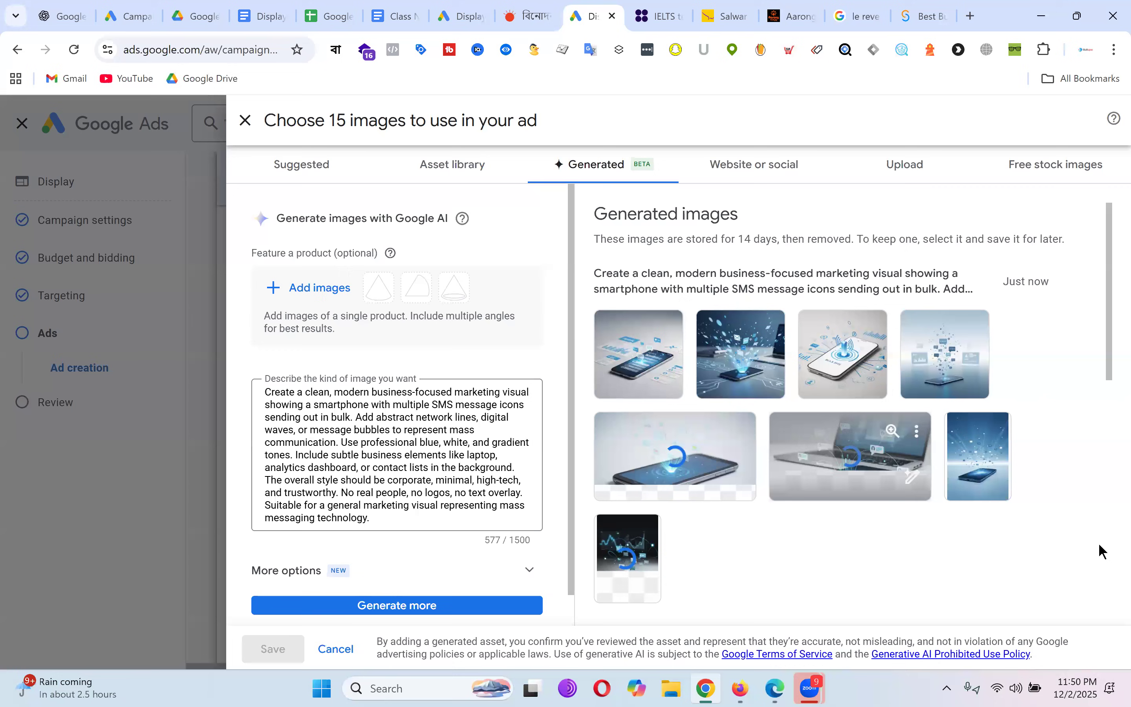
pyautogui.scroll(-8, 853, 365)
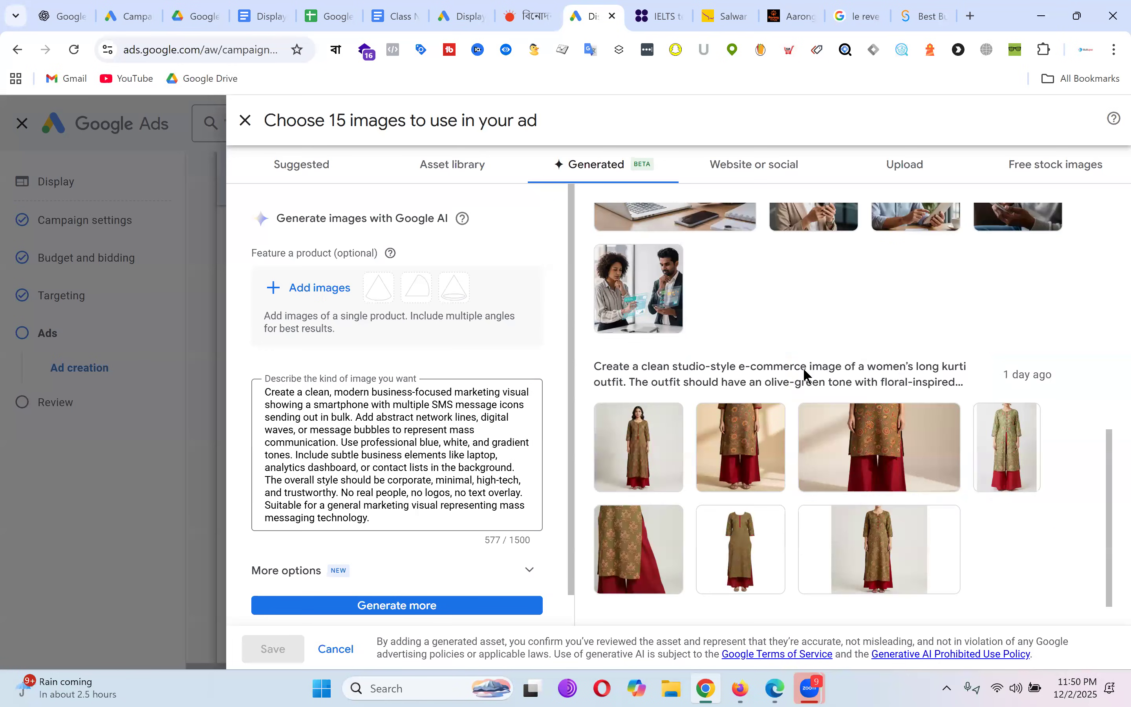
pyautogui.scroll(3, 807, 374)
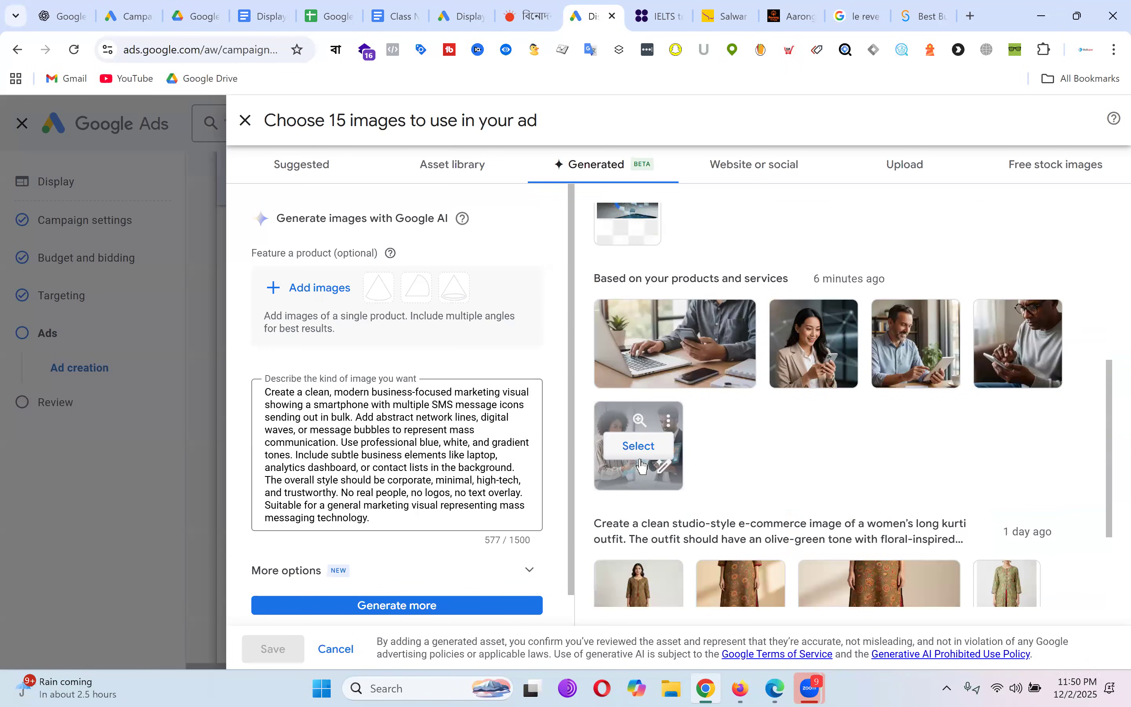
pyautogui.click(636, 448)
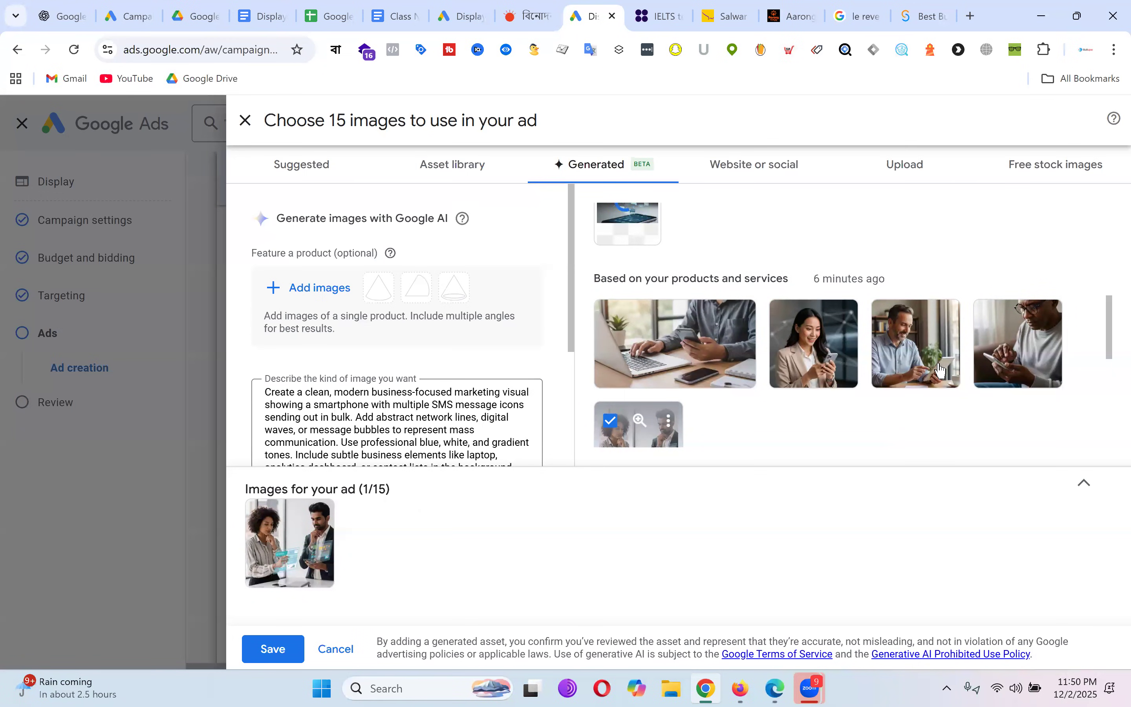
# Step: Open the generated image of the man with a tablet for editing and save it as main image + 3 aspect ratios
pyautogui.moveTo(945, 383)
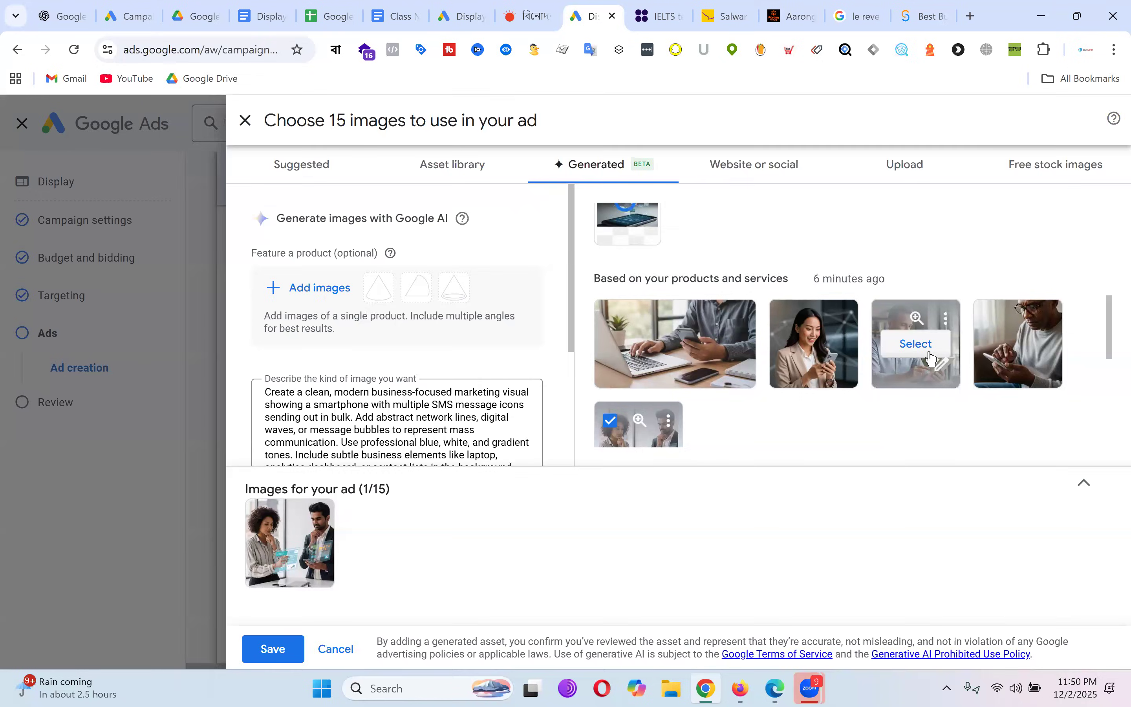
pyautogui.click(935, 359)
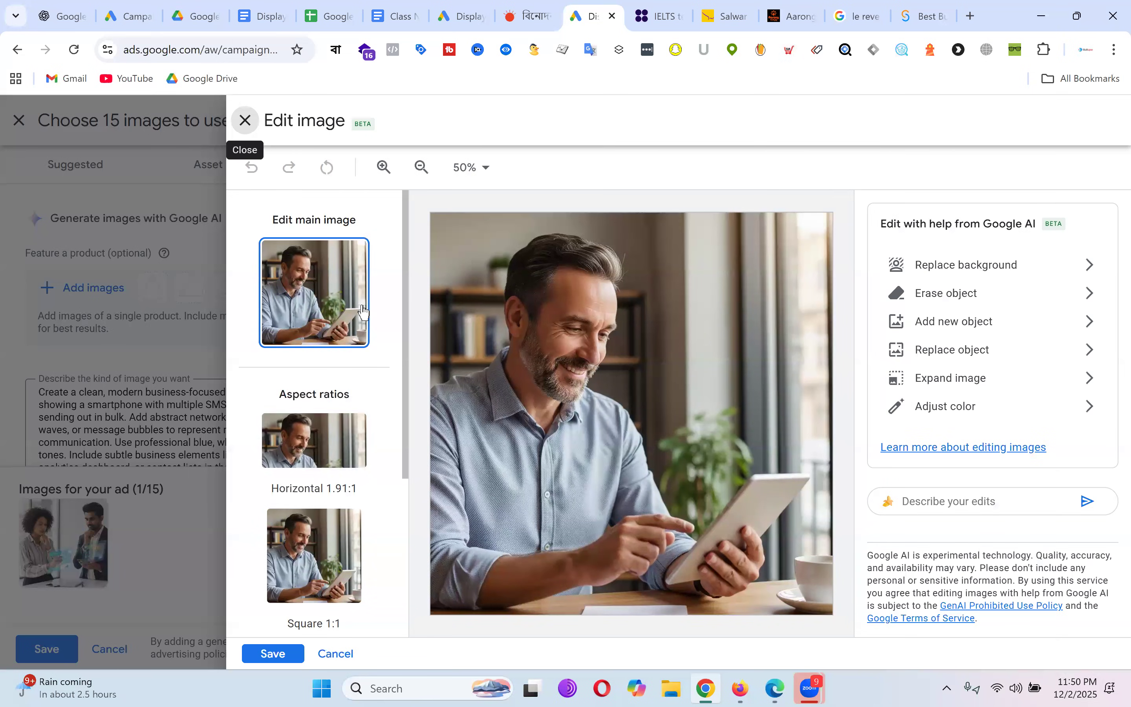
pyautogui.scroll(-5, 314, 515)
pyautogui.click(275, 654)
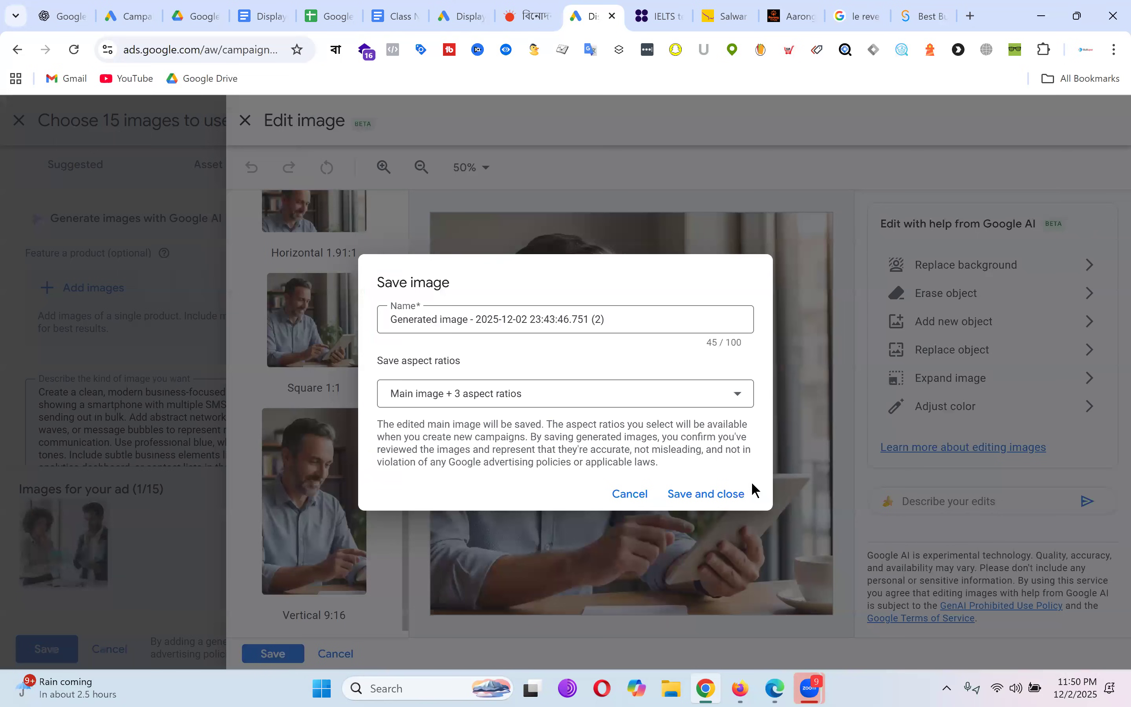
pyautogui.click(693, 506)
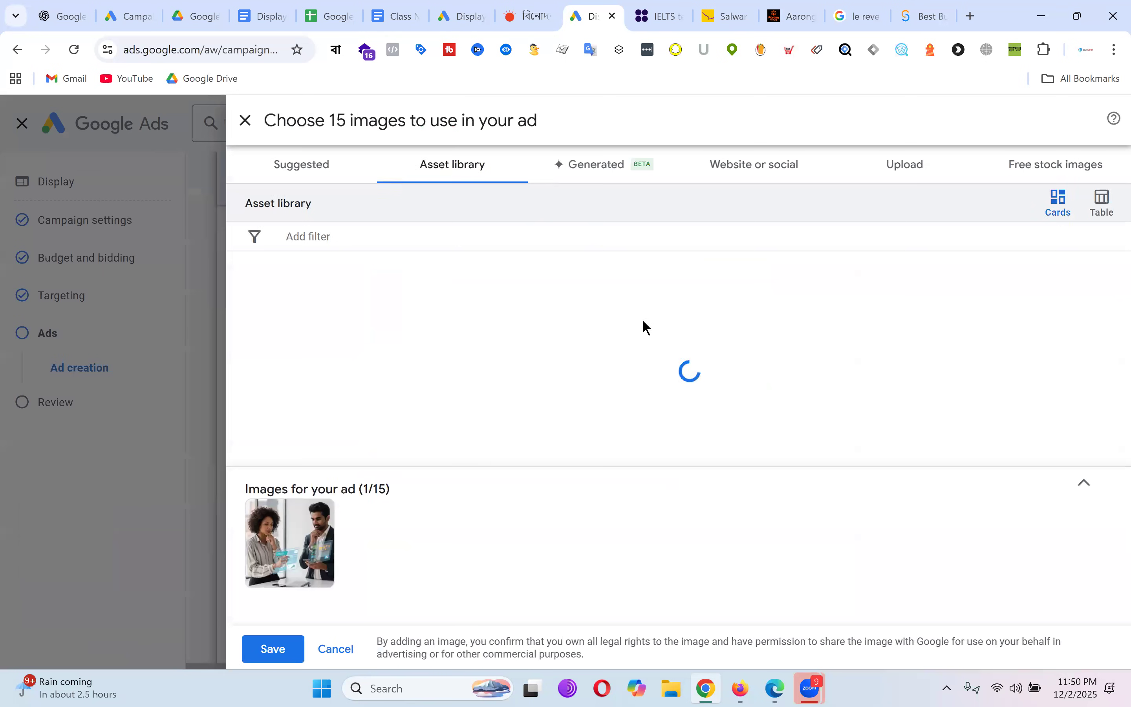
# Step: Review the asset library and suggested images, and save the current image selection to the ad
pyautogui.scroll(-3, 794, 370)
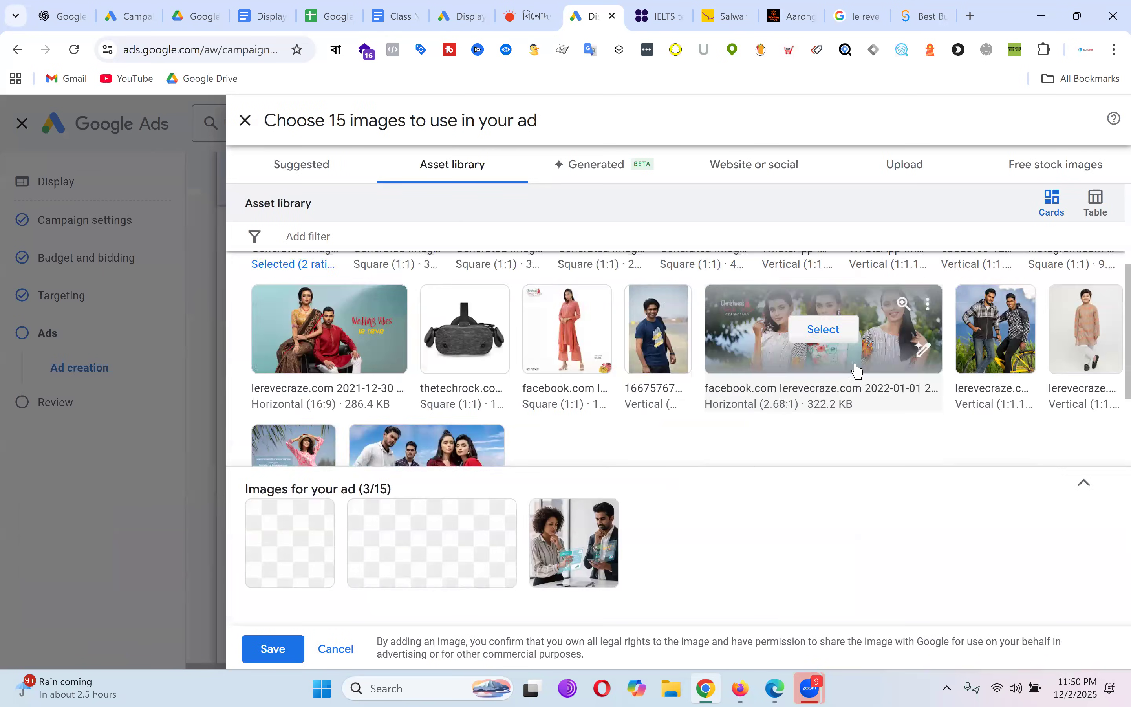
pyautogui.scroll(2, 774, 385)
pyautogui.scroll(3, 774, 385)
pyautogui.scroll(-6, 676, 375)
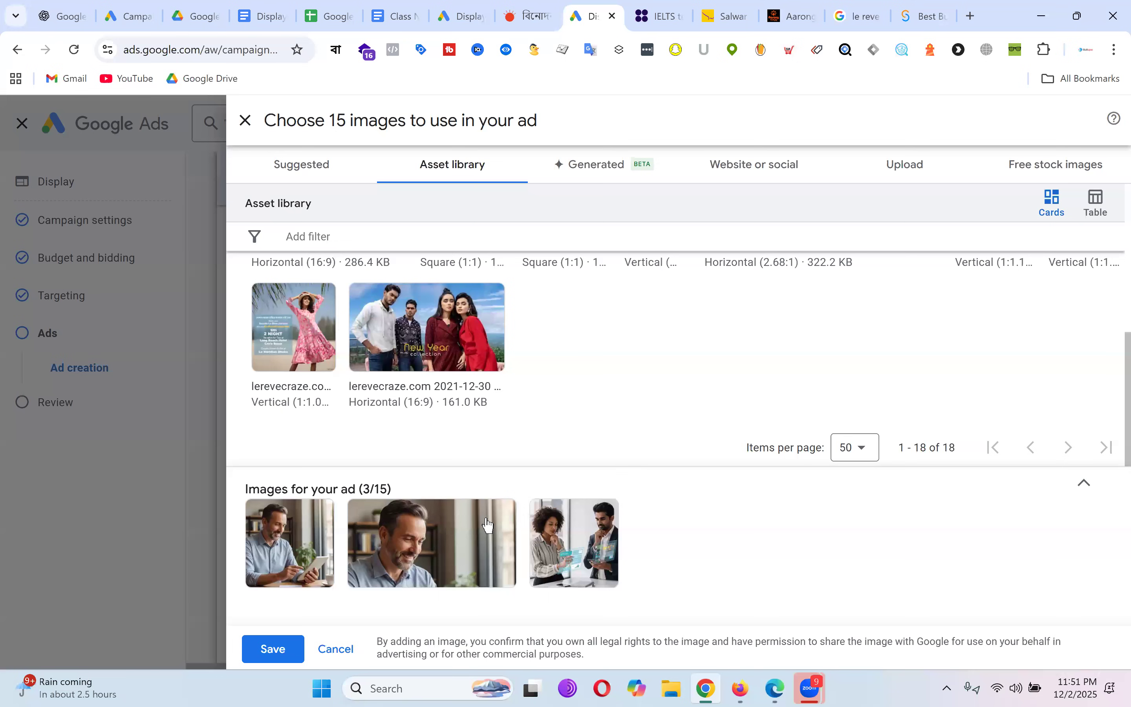
pyautogui.scroll(6, 668, 401)
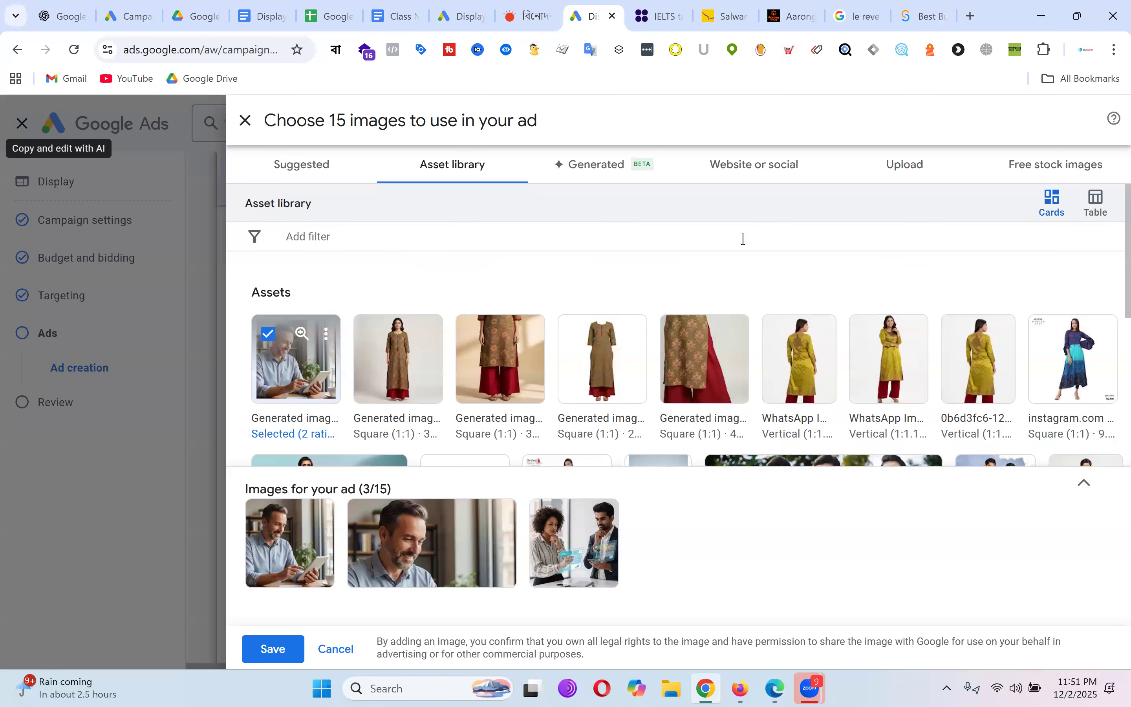
pyautogui.click(308, 168)
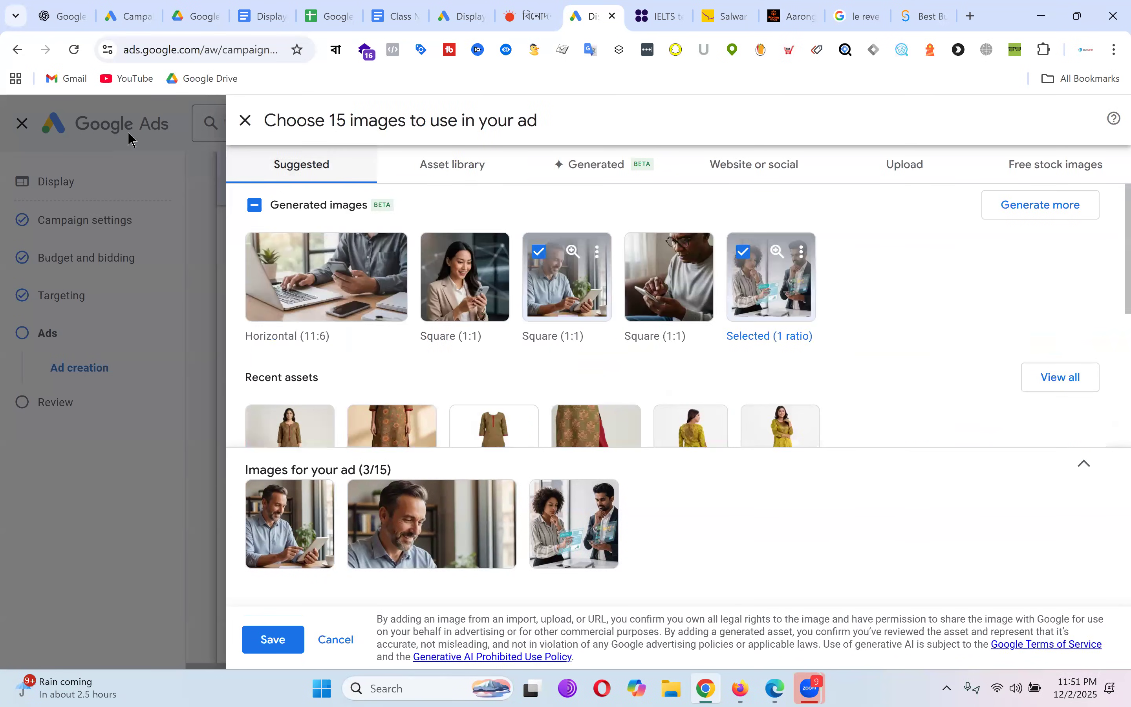
pyautogui.click(272, 640)
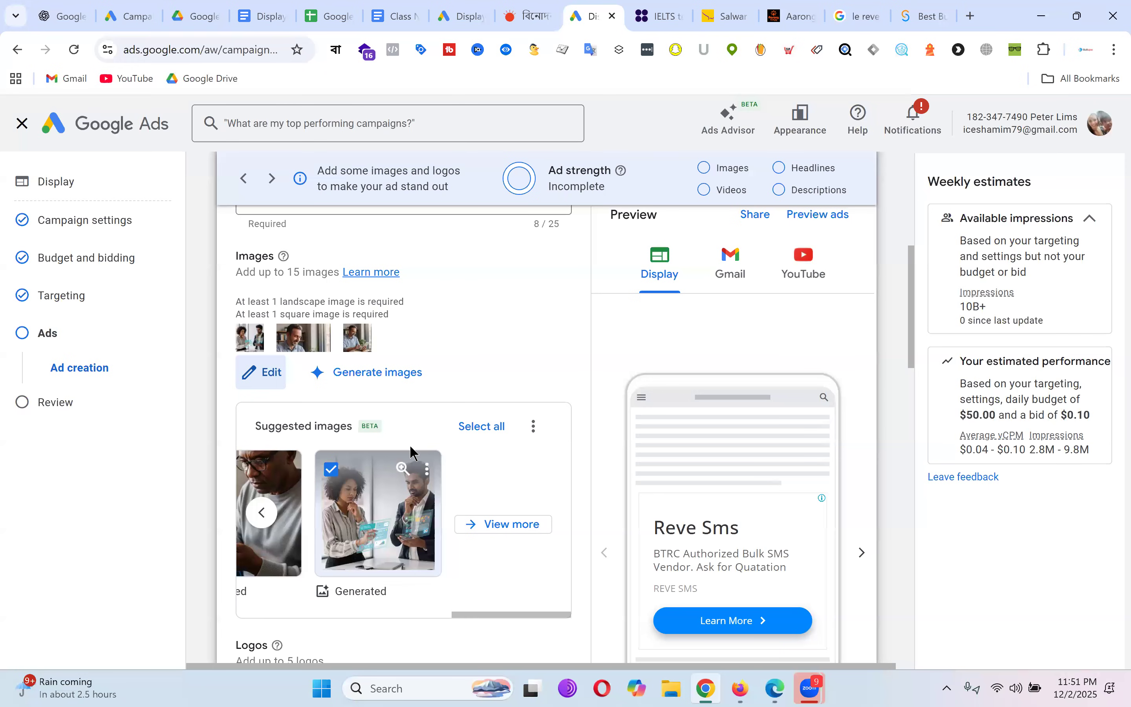
# Step: Reopen image generation and add the laptop-with-smartphone image and the square image of message icons floating above a phone to the selection
pyautogui.scroll(2, 419, 381)
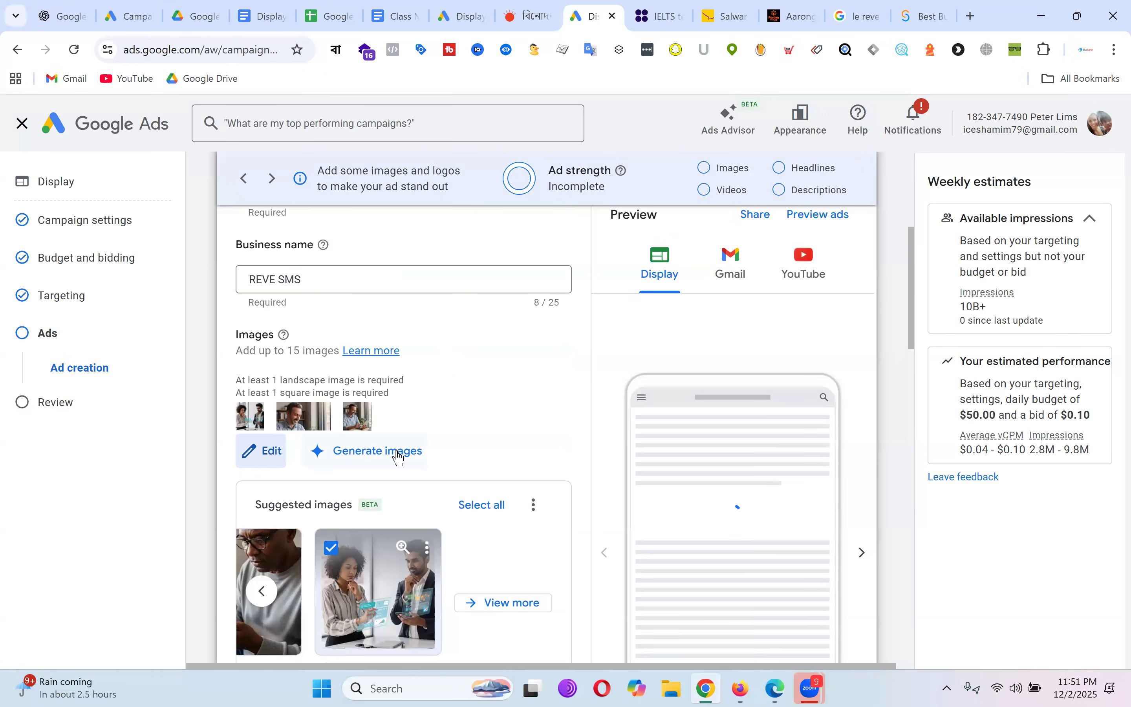
pyautogui.click(396, 454)
pyautogui.scroll(3, 651, 250)
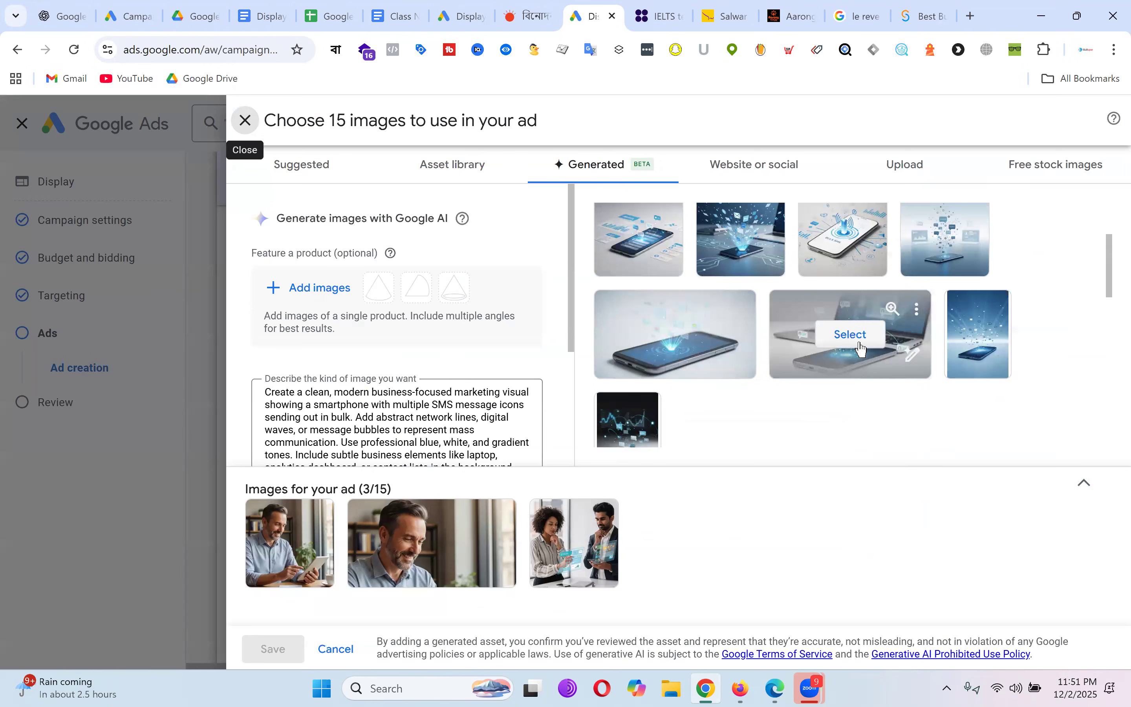
pyautogui.click(859, 344)
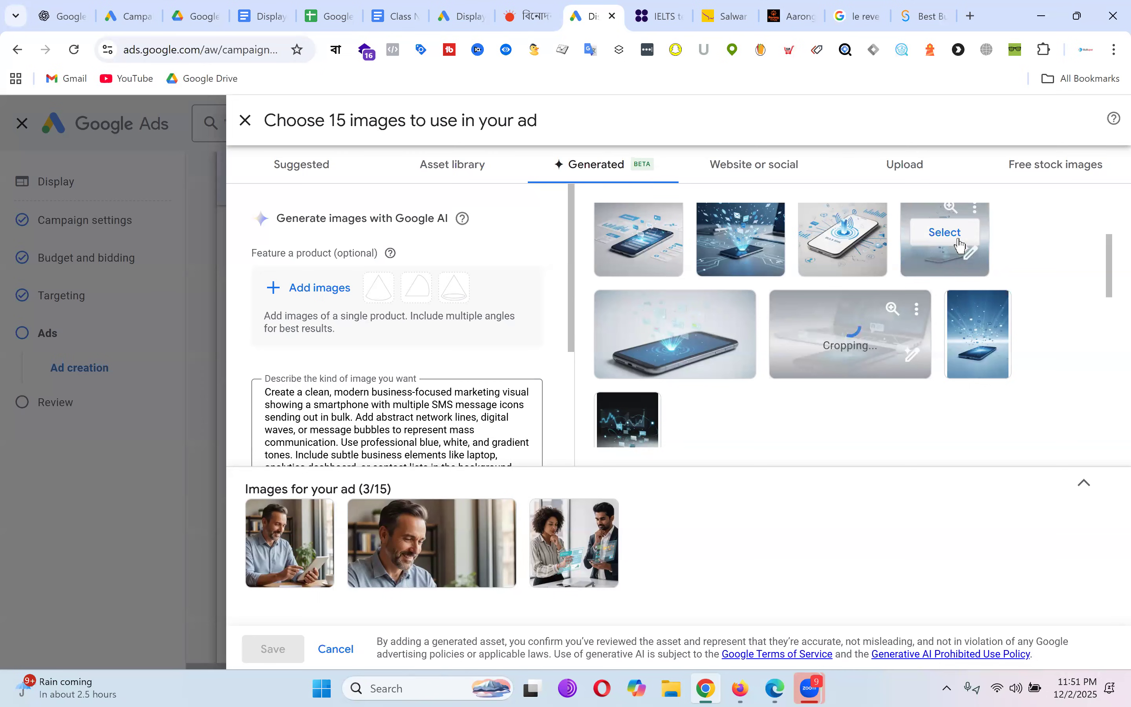
pyautogui.click(954, 240)
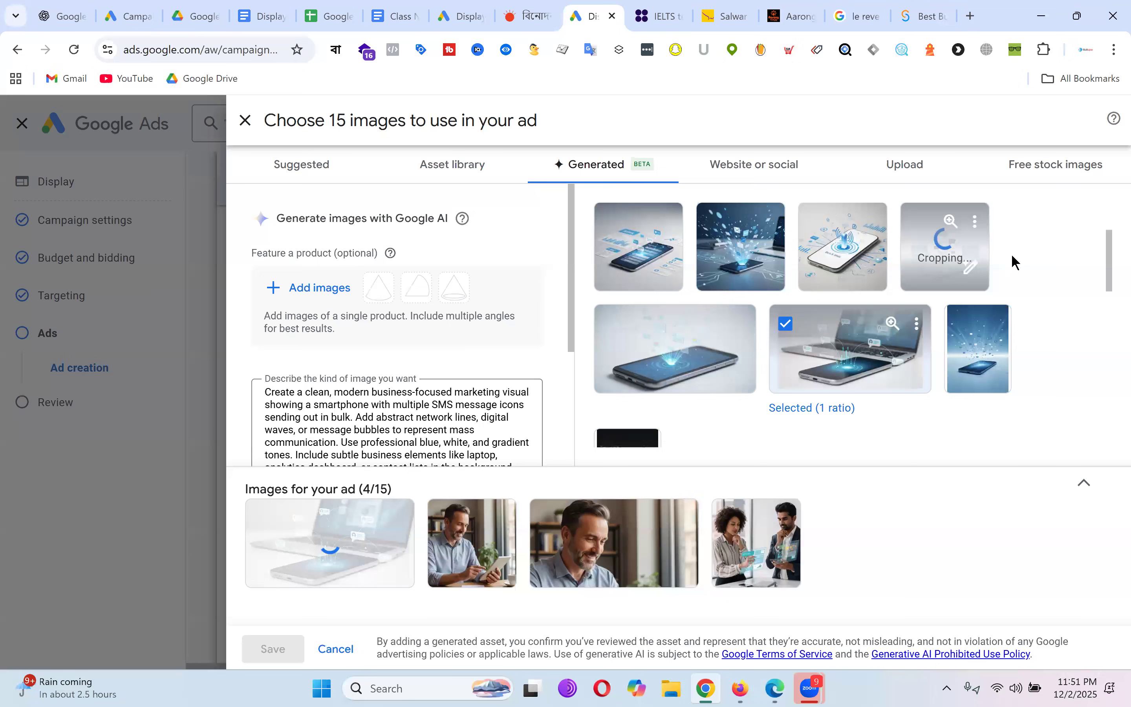
pyautogui.scroll(-4, 468, 428)
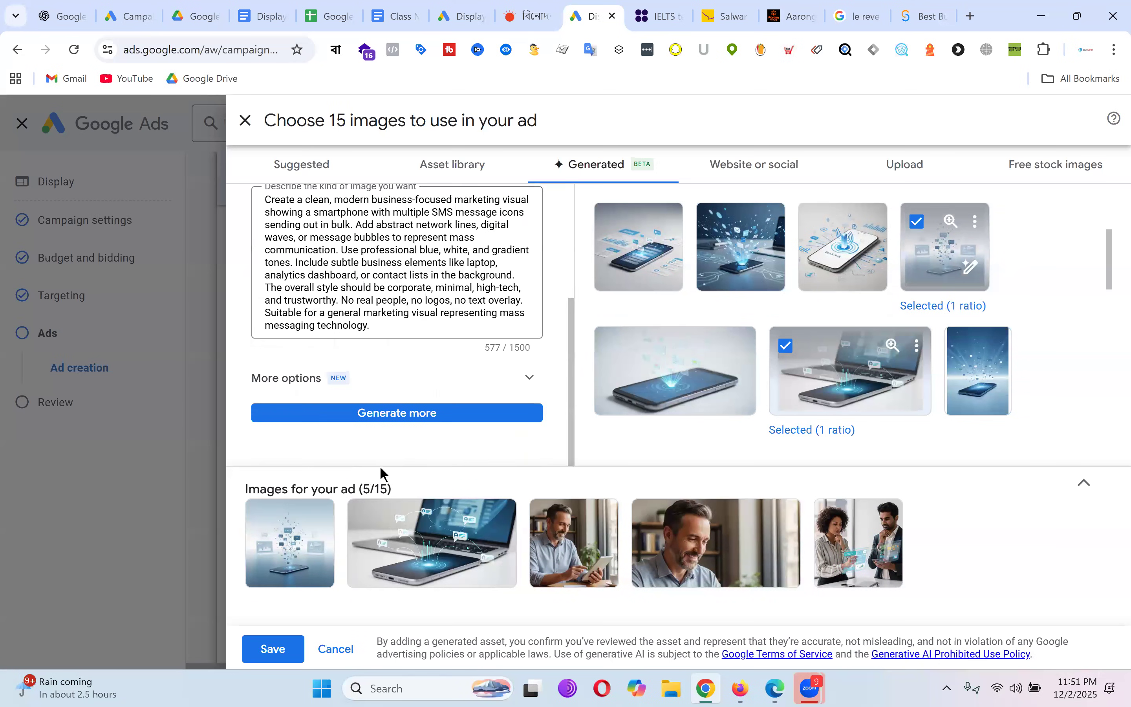
# Step: Save the current selection of generated images to the REVE SMS responsive display ad
pyautogui.click(285, 649)
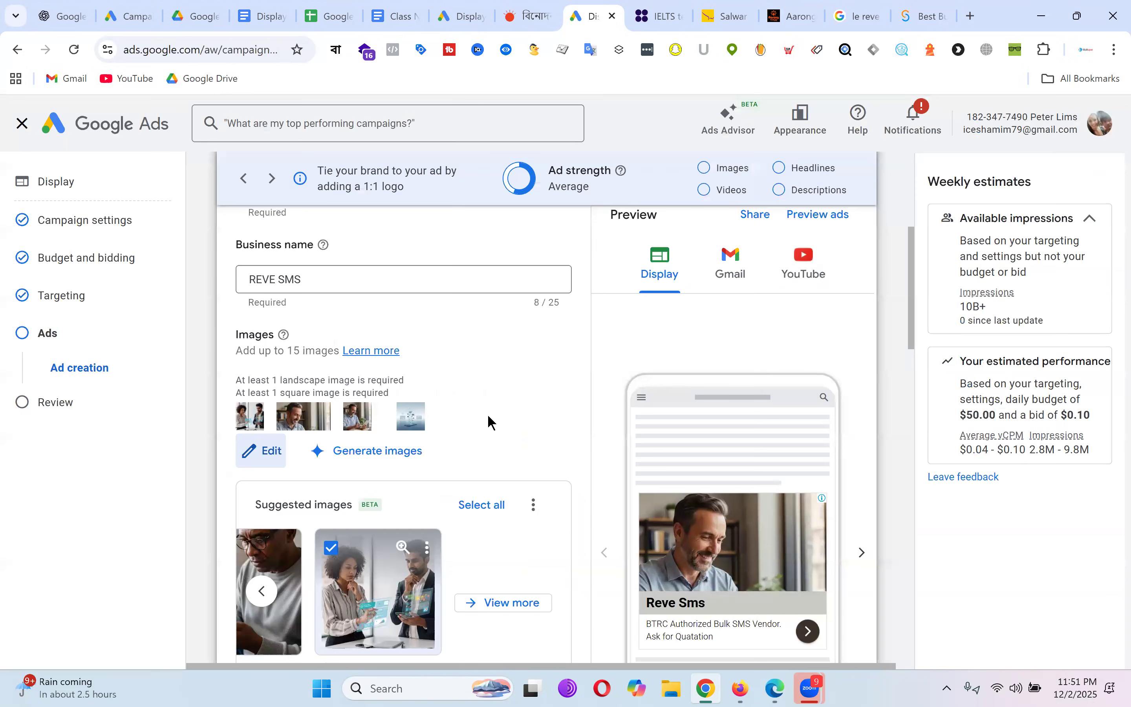
pyautogui.scroll(-5, 488, 415)
pyautogui.scroll(-3, 797, 526)
pyautogui.scroll(1, 529, 563)
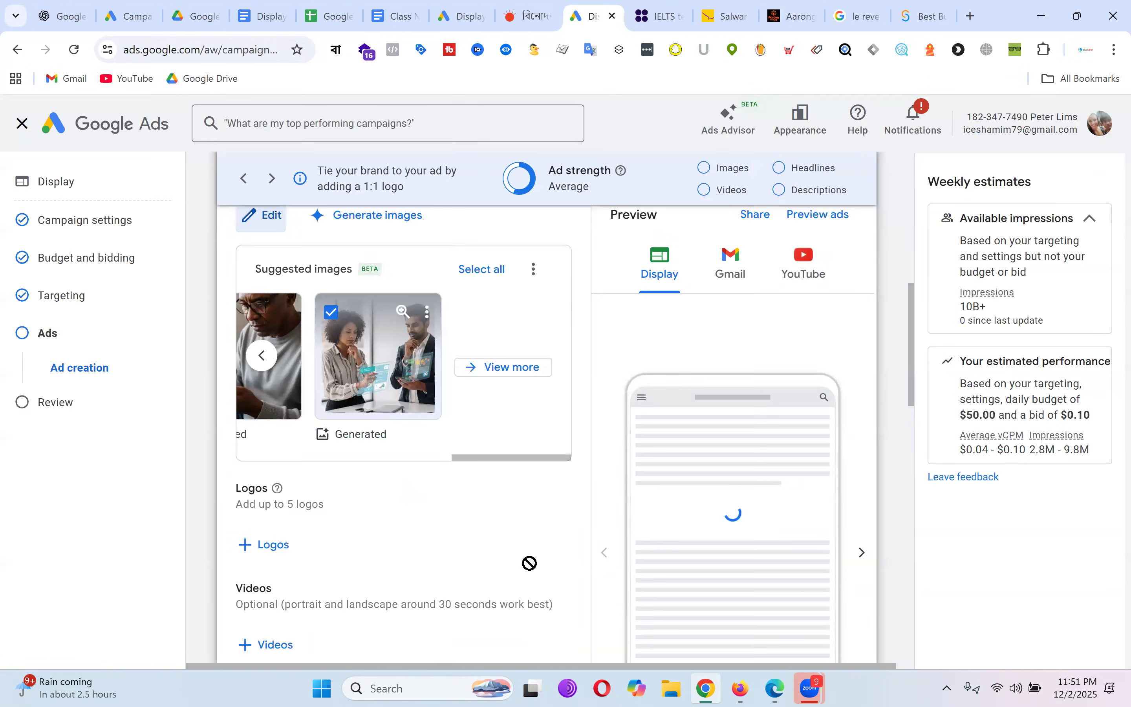
# Step: Add the suggested headline "Send Up to 10,000 SMS" and the suggested description beginning "Best of the Bests Uses Reve SMS" to the ad
pyautogui.scroll(-10, 432, 500)
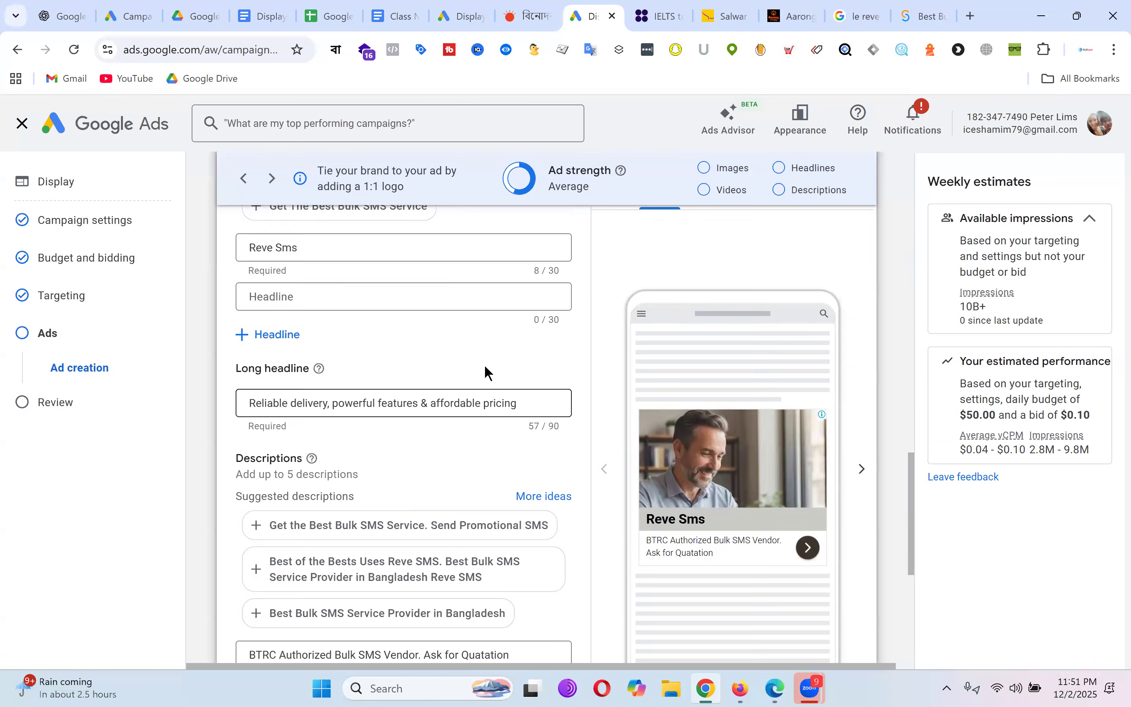
pyautogui.scroll(4, 487, 372)
pyautogui.click(381, 372)
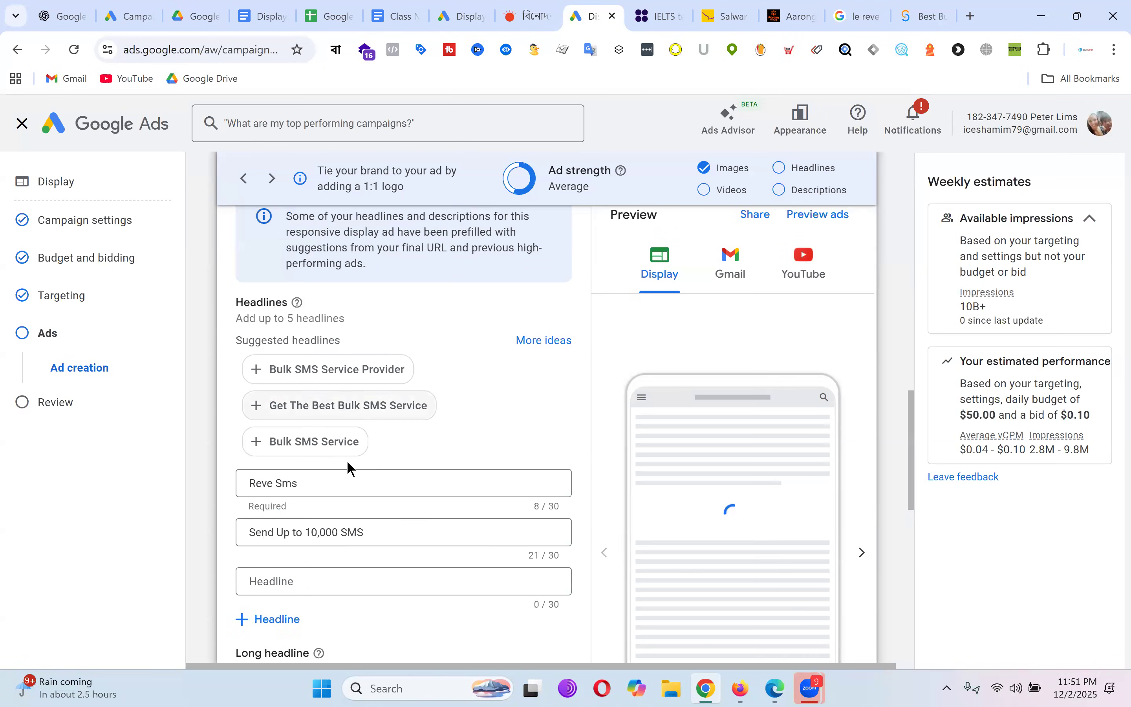
pyautogui.scroll(-8, 435, 504)
pyautogui.click(374, 465)
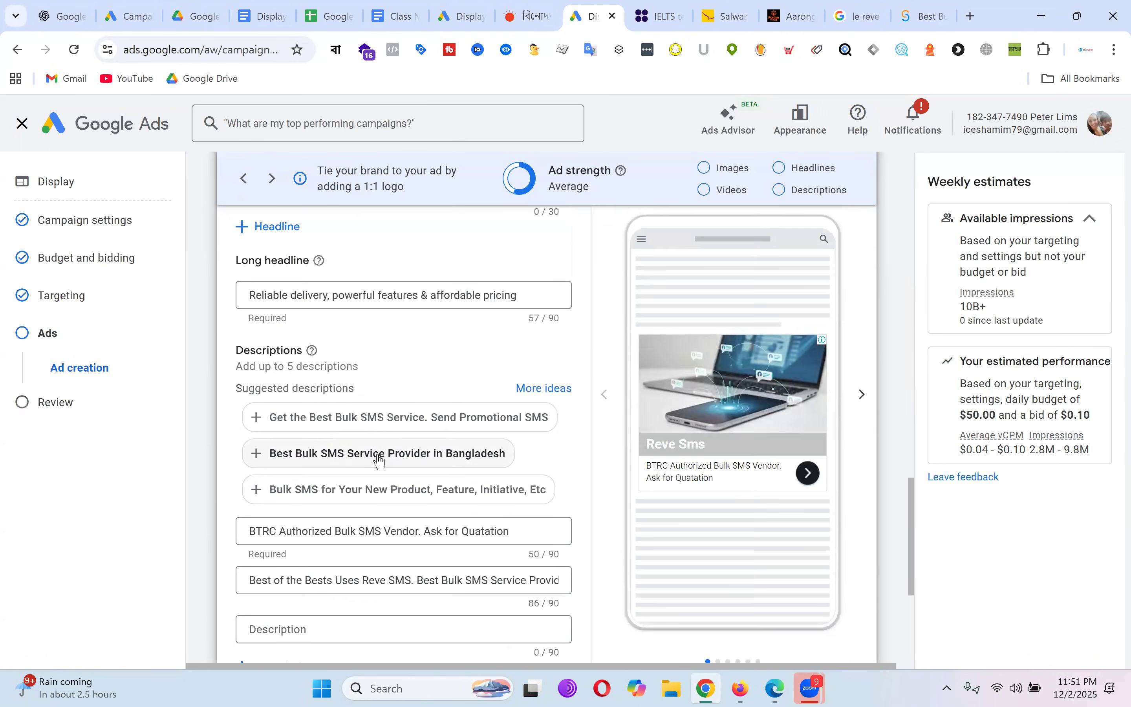
# Step: Review the ad's final URL, business name, images, headlines, descriptions and display preview
pyautogui.scroll(-3, 374, 457)
pyautogui.scroll(5, 847, 480)
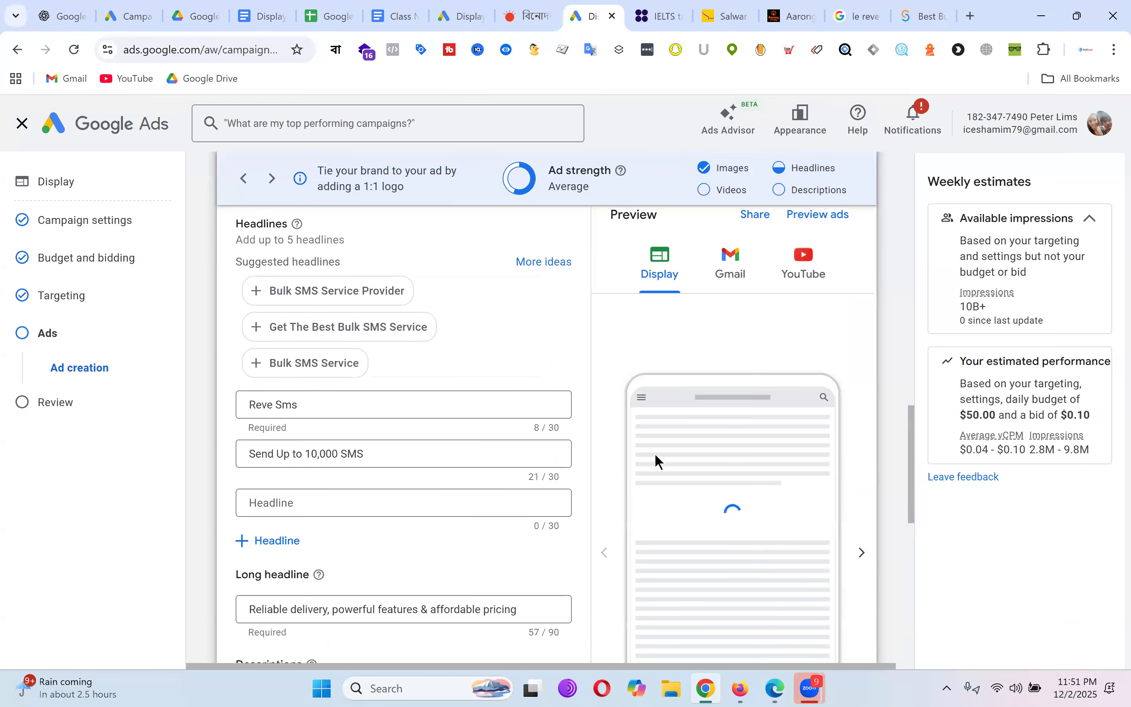
pyautogui.scroll(7, 772, 411)
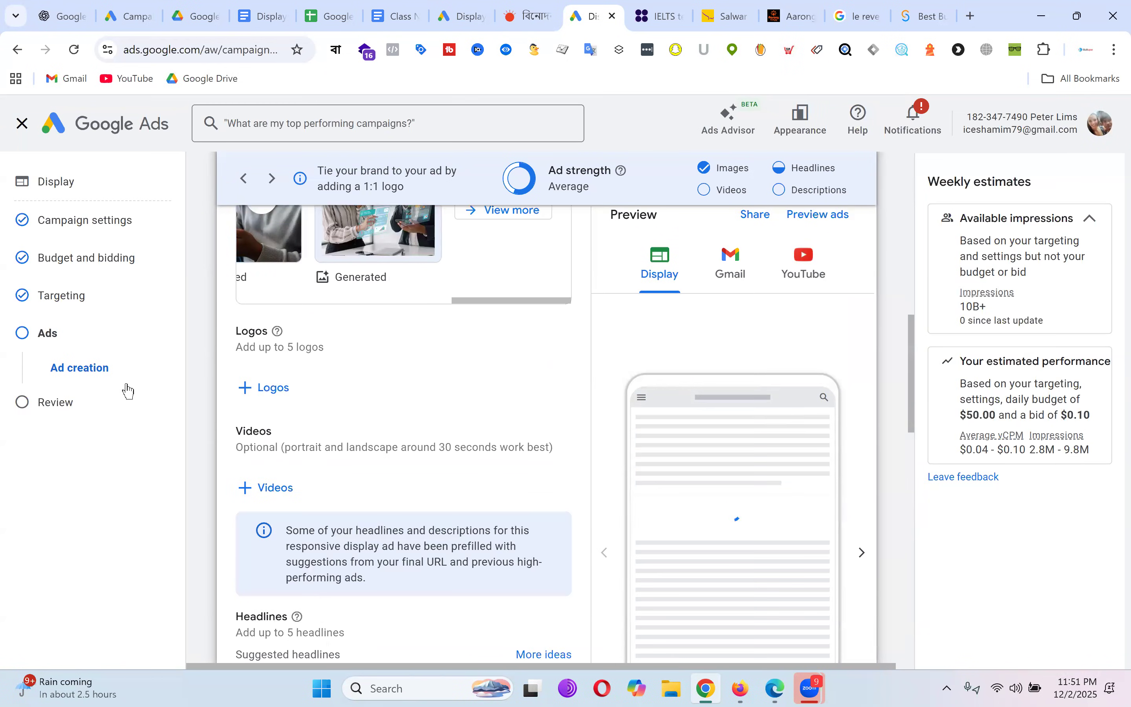
pyautogui.scroll(5, 407, 388)
pyautogui.scroll(3, 407, 388)
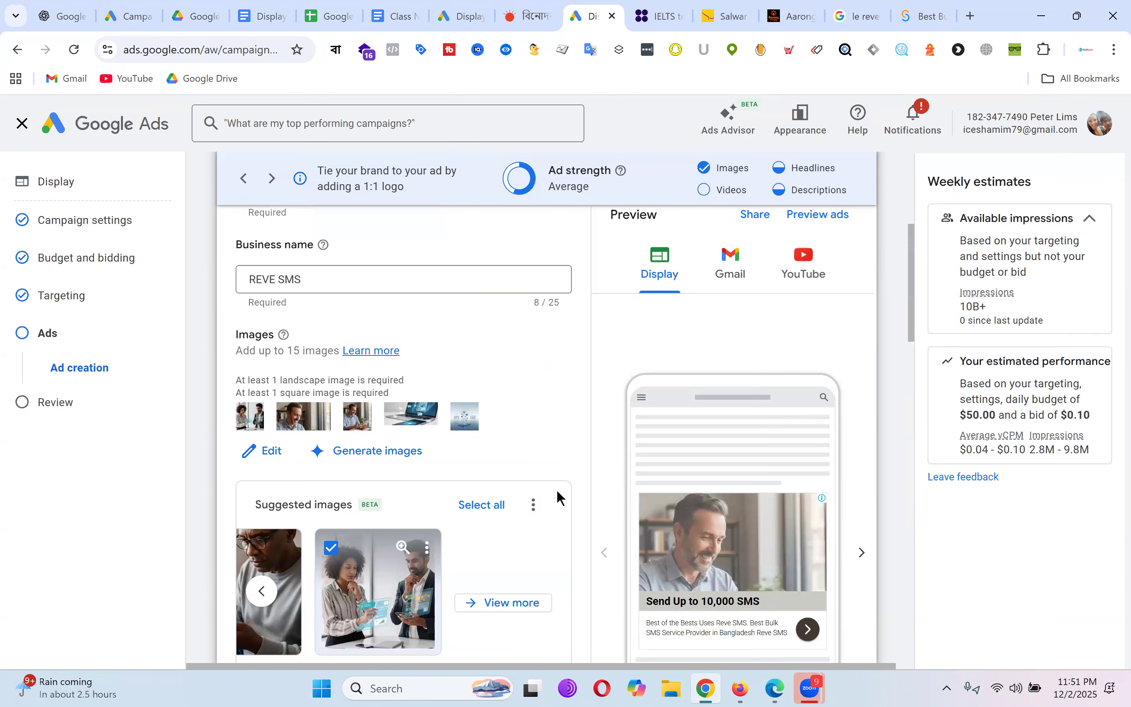
pyautogui.scroll(-3, 841, 463)
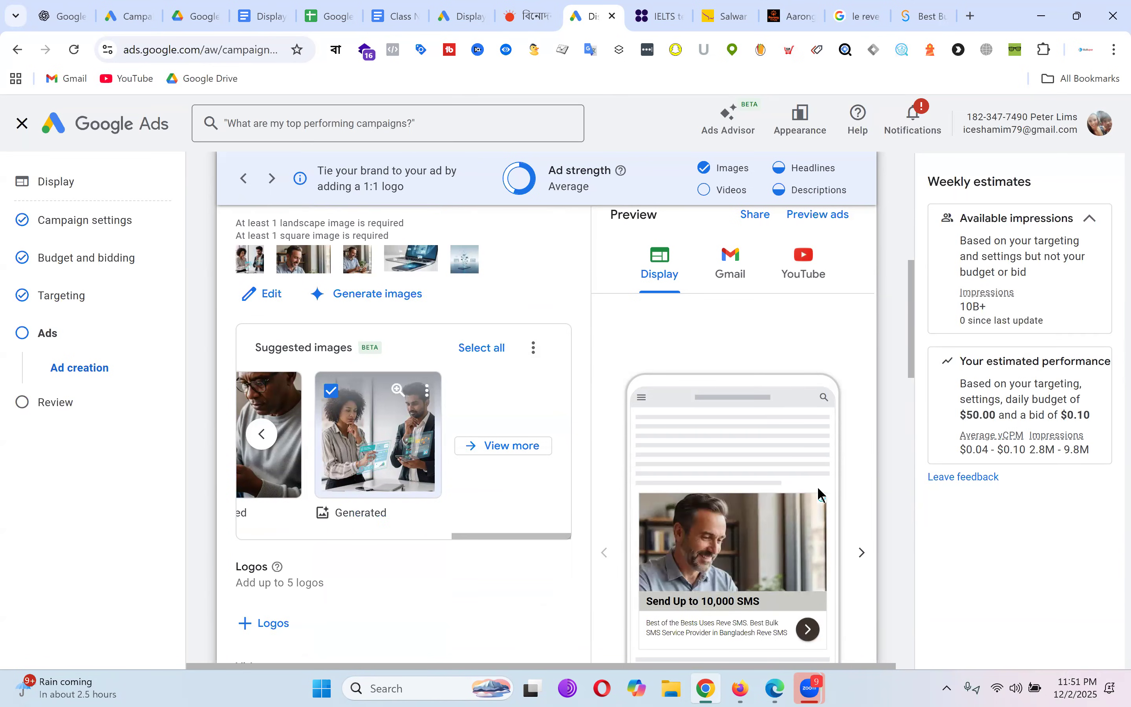
pyautogui.scroll(-3, 816, 487)
pyautogui.scroll(2, 814, 486)
pyautogui.scroll(8, 598, 397)
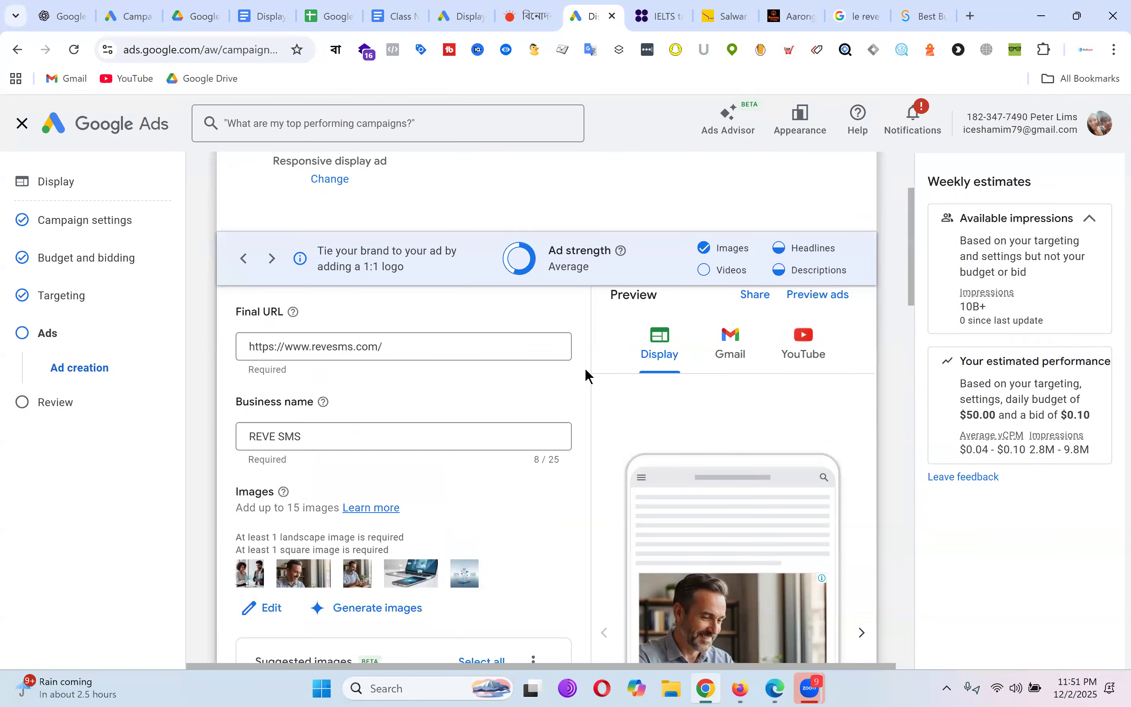
pyautogui.scroll(-15, 585, 369)
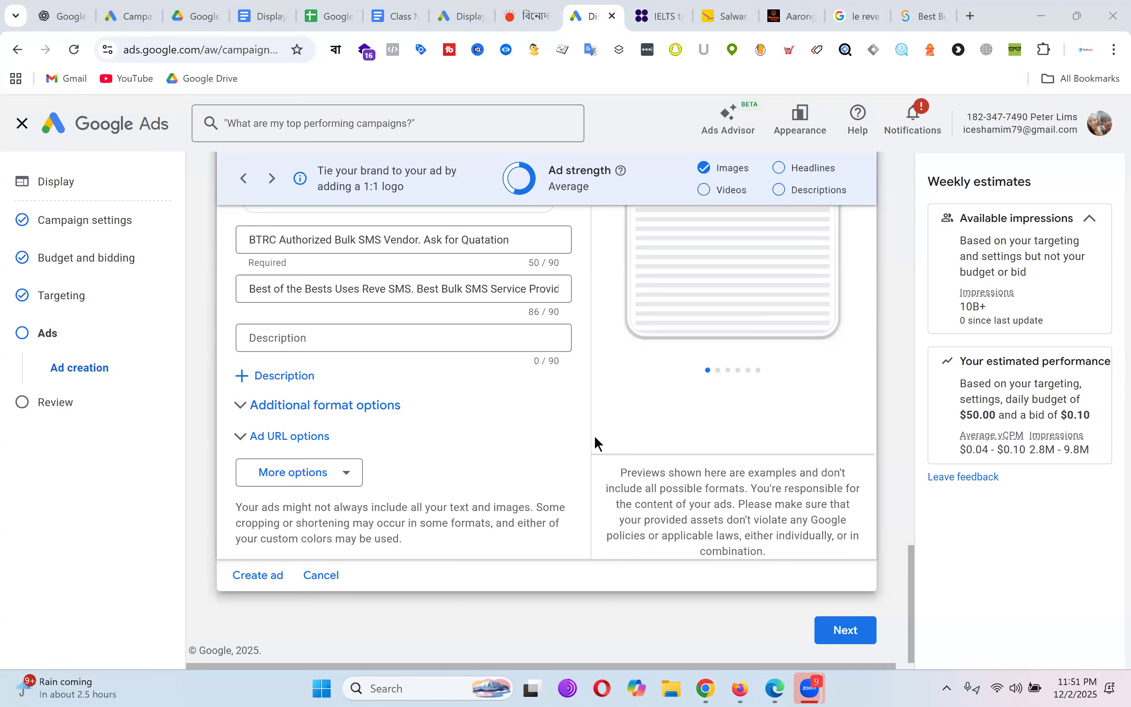
# Step: Switch to the Class Note - Batch-20 document and copy the "Class-14:Homework-14" heading to the blank area above the first age line
pyautogui.click(420, 14)
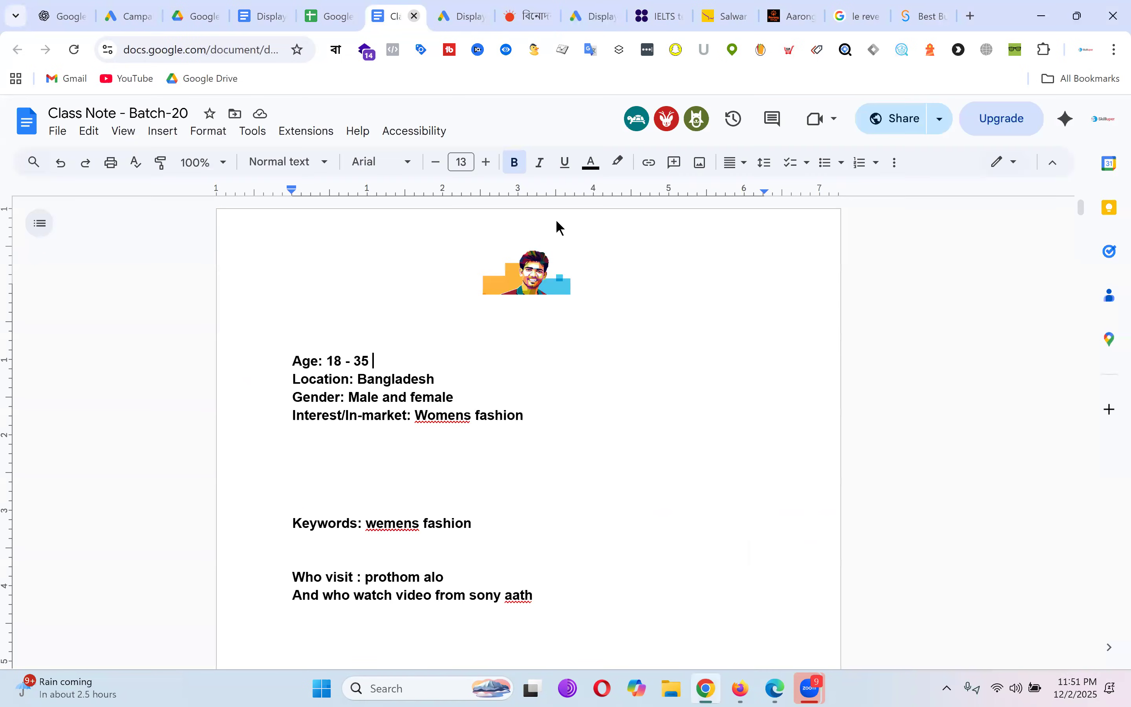
pyautogui.scroll(-10, 515, 393)
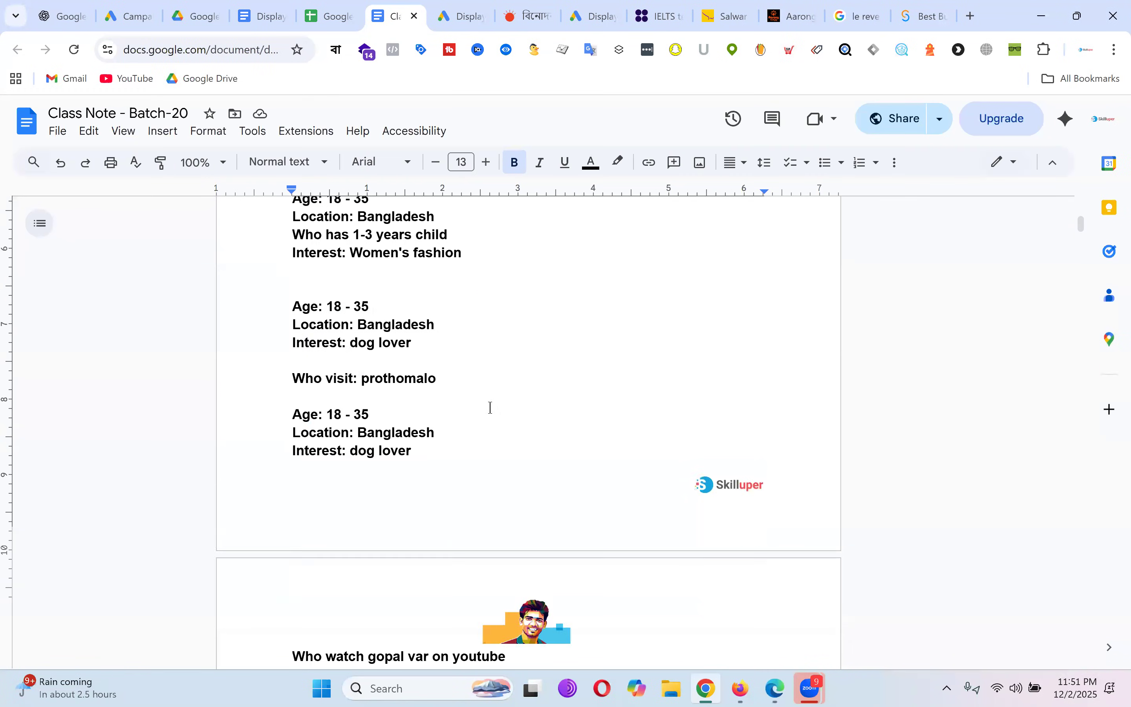
pyautogui.click(459, 399)
pyautogui.moveTo(458, 398); pyautogui.dragTo(247, 392)
pyautogui.hotkey('ctrl', 'c')
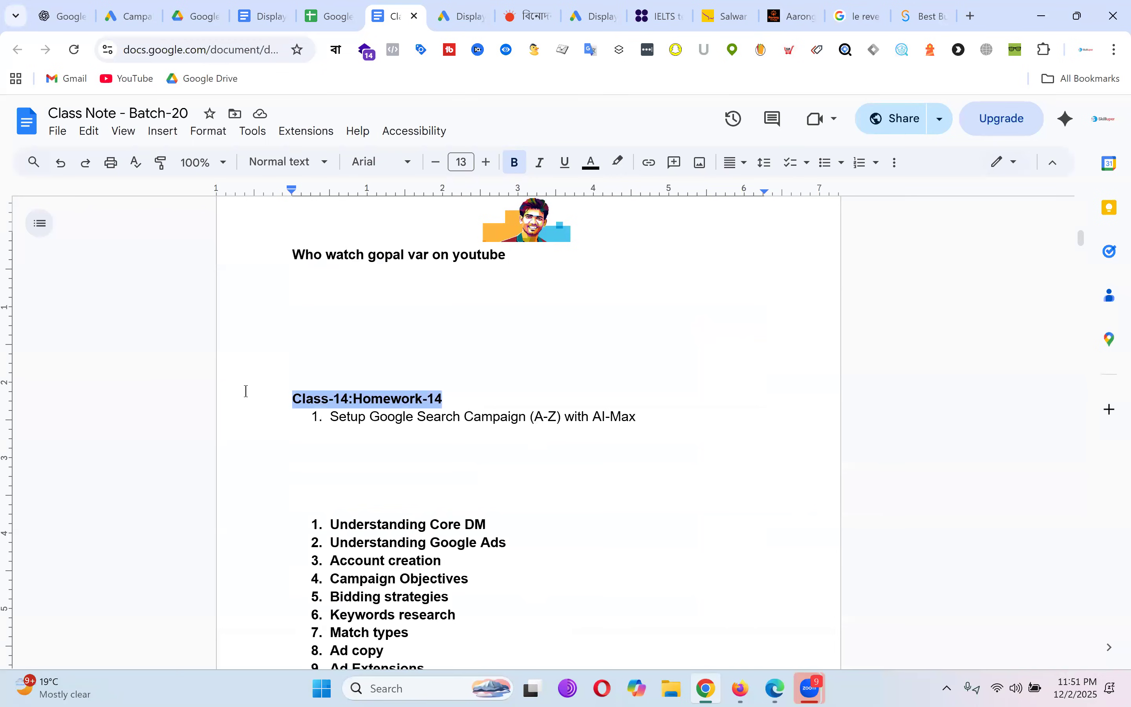
pyautogui.scroll(8, 630, 366)
pyautogui.scroll(7, 629, 366)
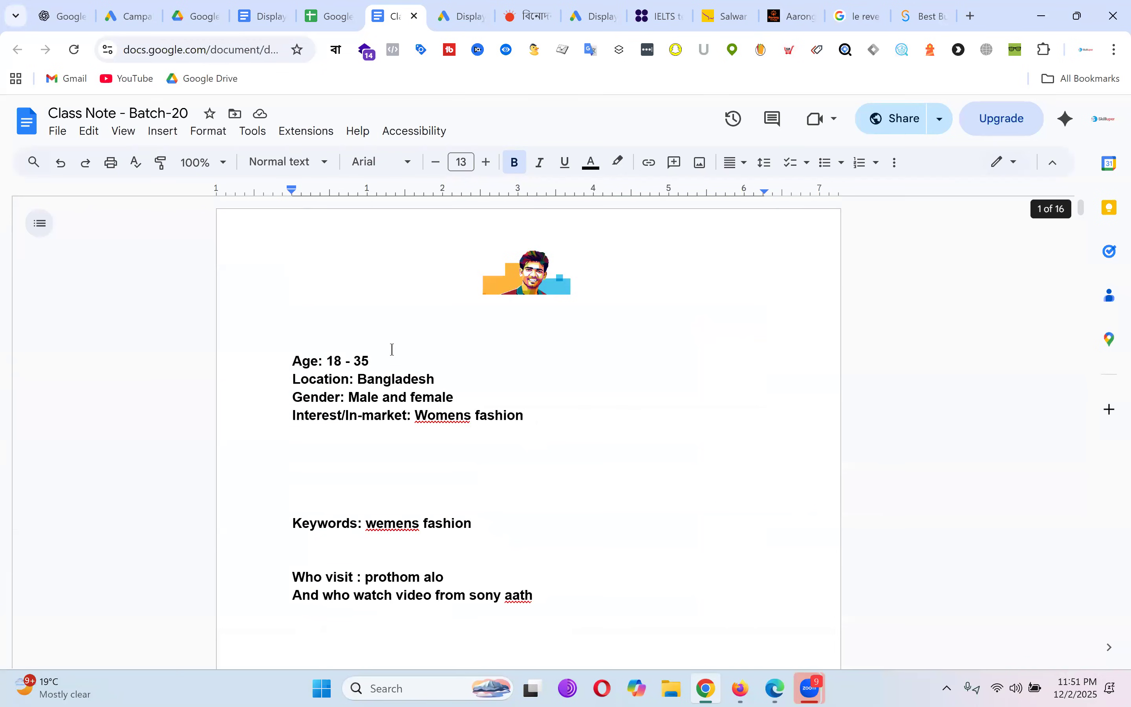
pyautogui.click(318, 313)
pyautogui.hotkey('ctrl', 'v')
# Step: Change the copied heading at the start of the document to "Class-15:Homework-15"
pyautogui.click(351, 314)
pyautogui.press('BackSpace')
pyautogui.write('5')
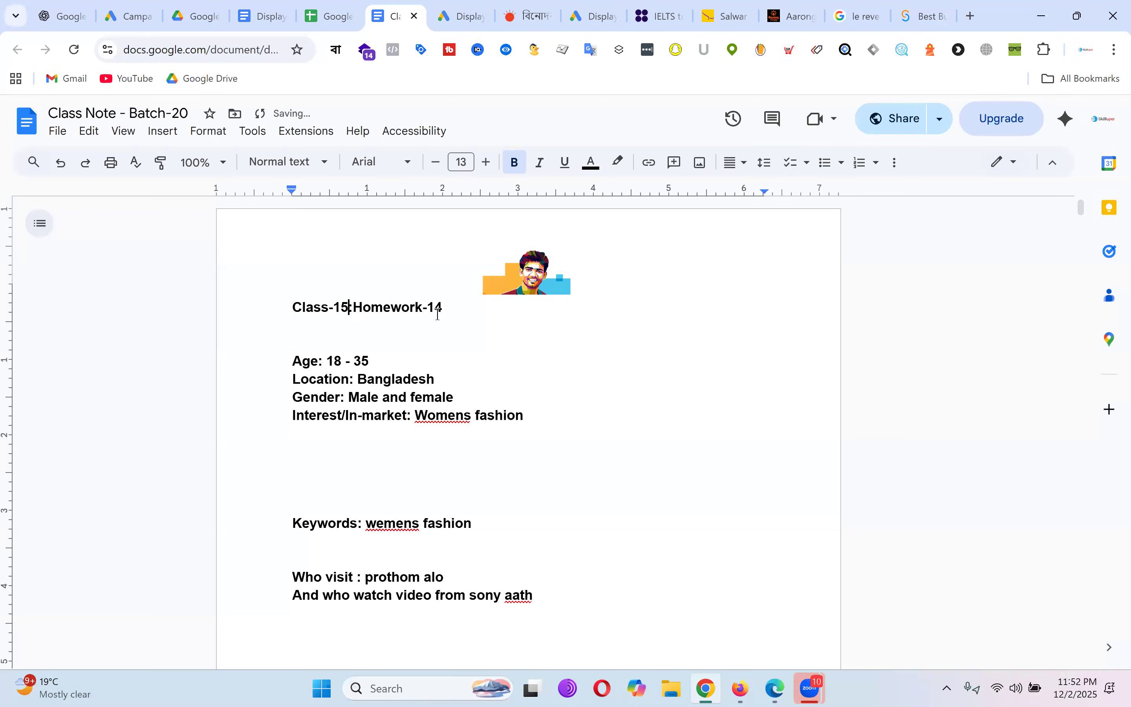
pyautogui.click(440, 307)
pyautogui.press('BackSpace')
pyautogui.write('5')
# Step: Add the numbered item "Setup Google Display Ads" under the Class-15 heading and end the list after it
pyautogui.press('Return')
pyautogui.write('1. Setup ')
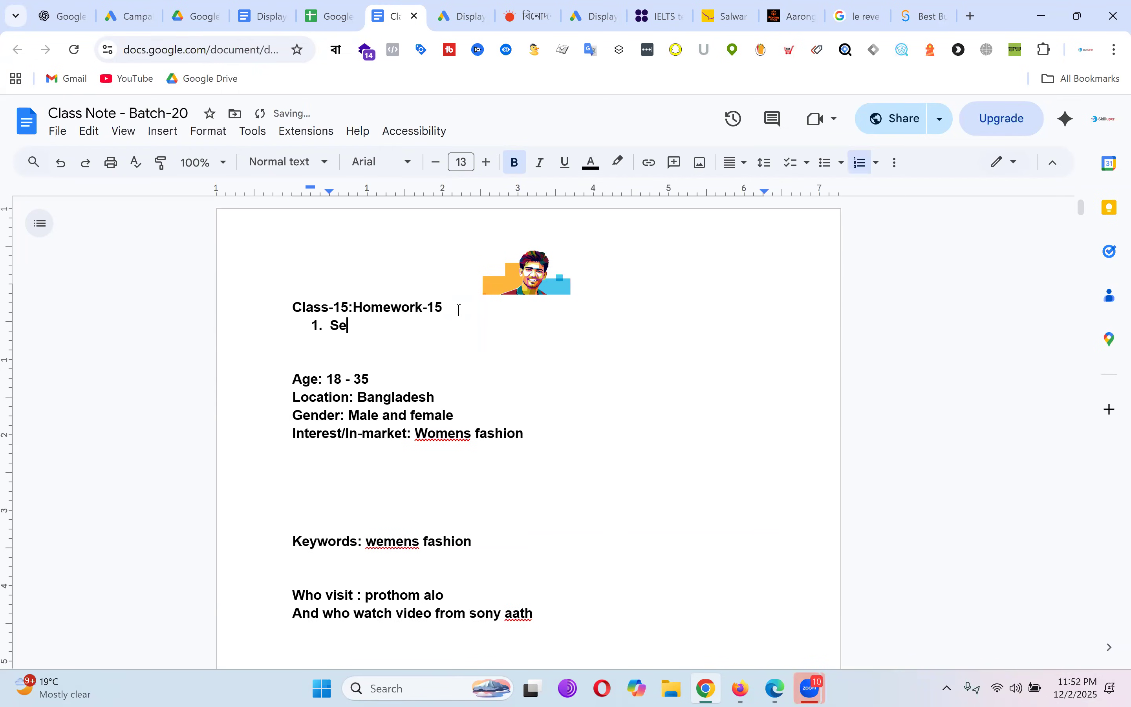
pyautogui.write('Google ')
pyautogui.write('d')
pyautogui.press('BackSpace')
pyautogui.write('Display Ads')
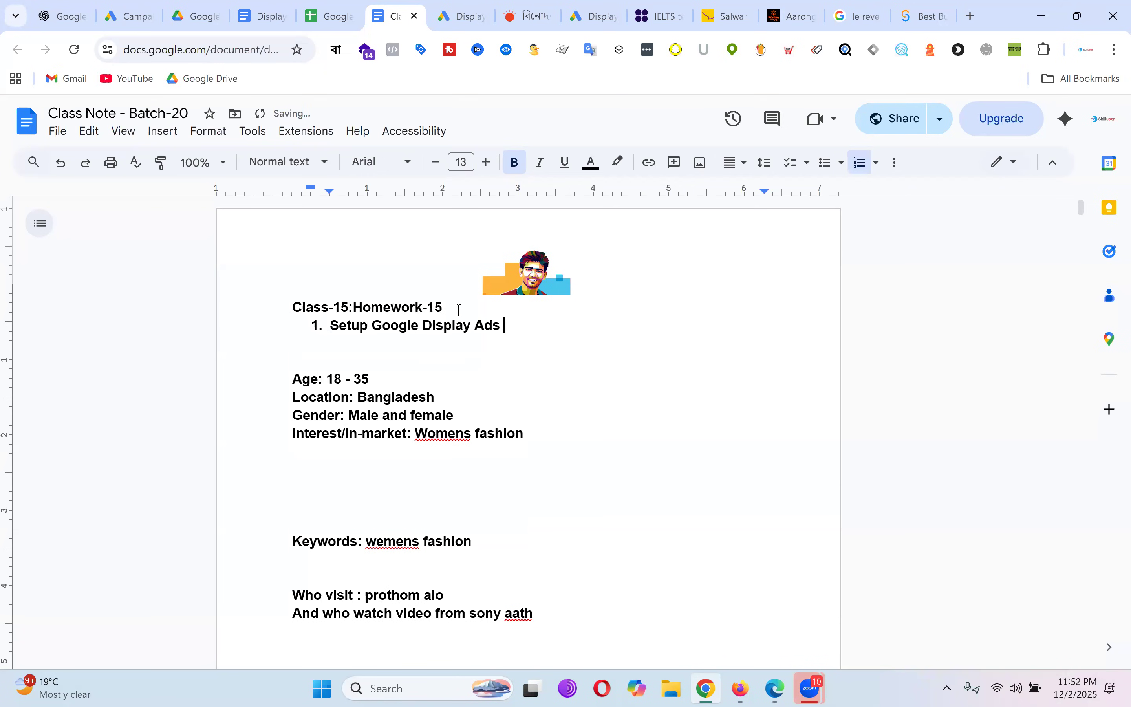
pyautogui.press('Return')
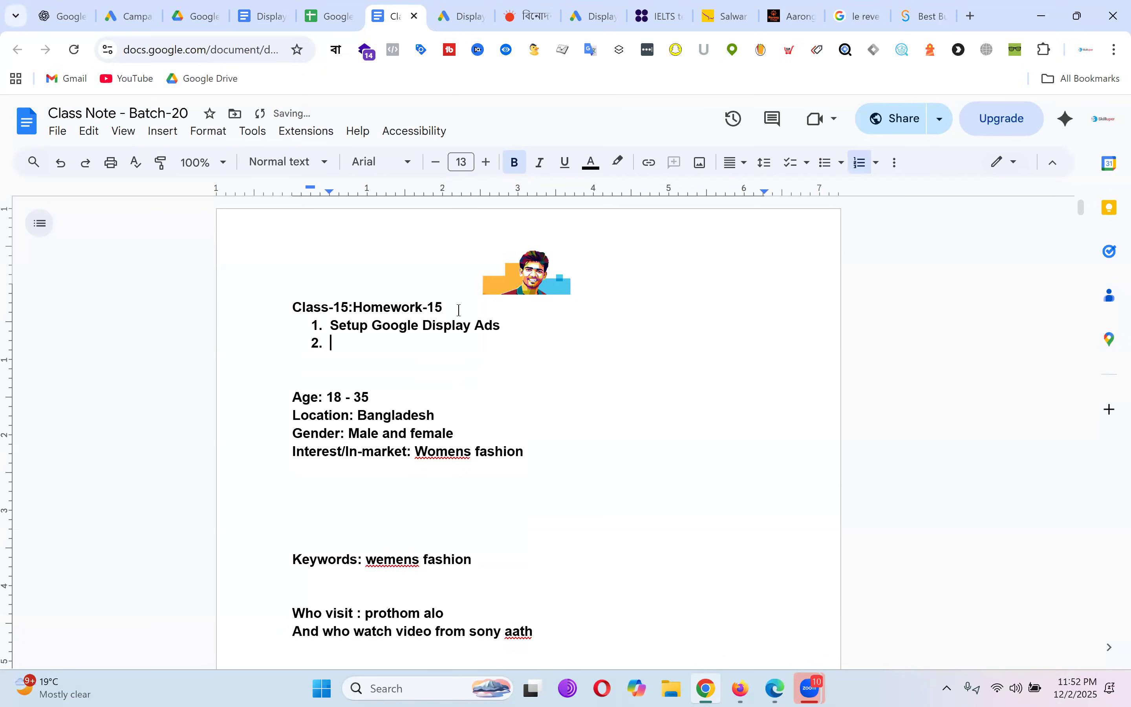
pyautogui.press('BackSpace')
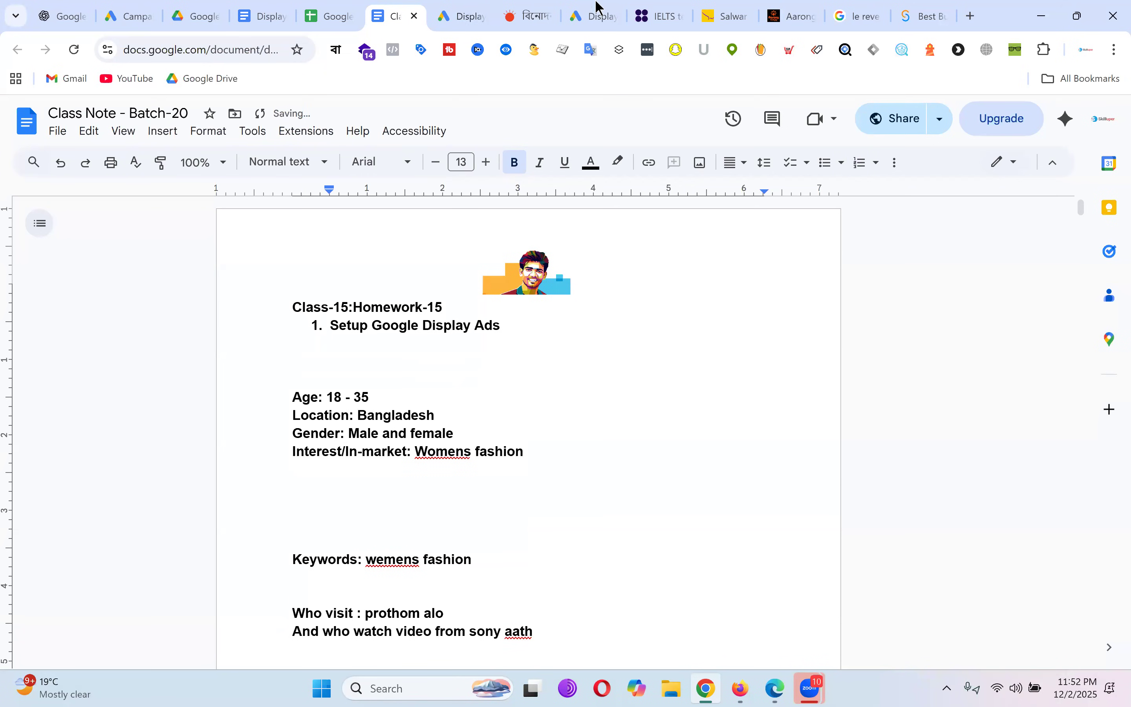
# Step: Switch between the REVE SMS ad draft, the Google Display Ads Size sheet and the other campaign's review page, ending on the REVE SMS draft
pyautogui.click(623, 9)
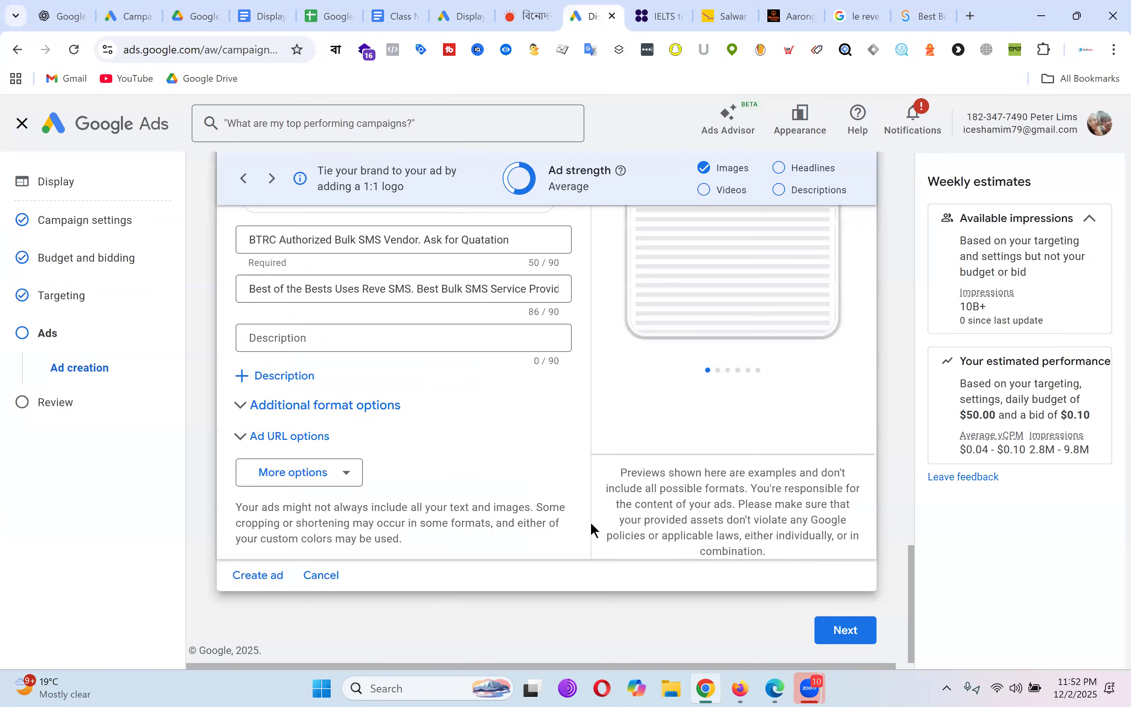
pyautogui.scroll(15, 486, 428)
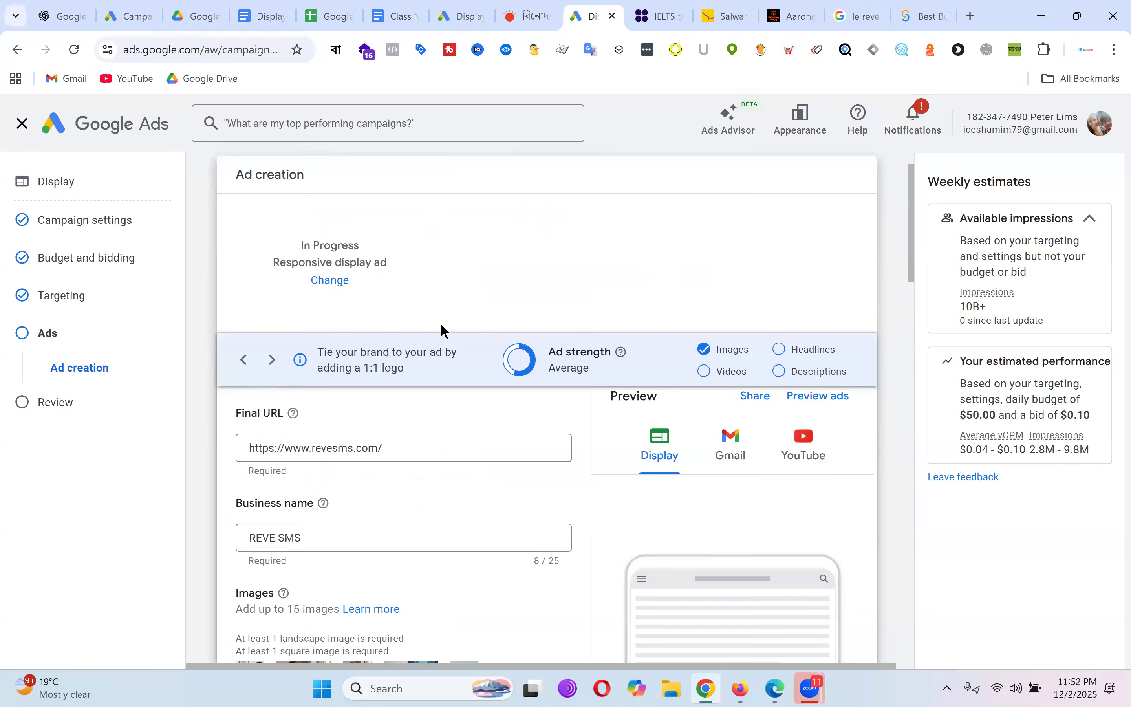
pyautogui.click(345, 14)
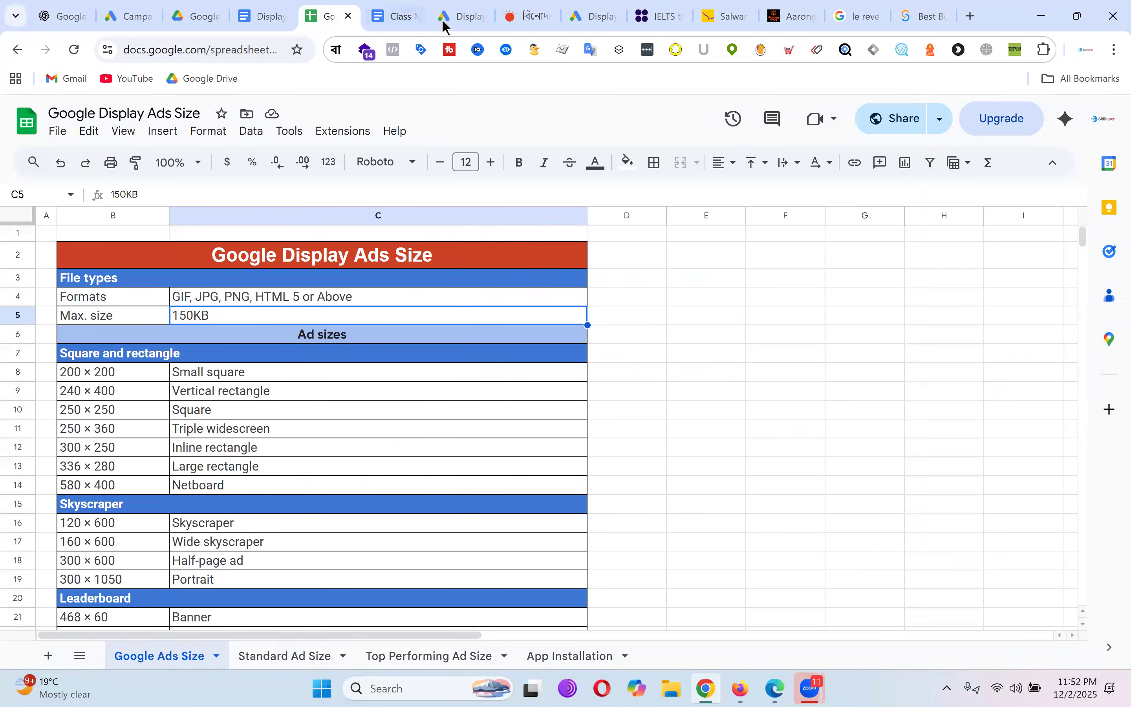
pyautogui.click(457, 15)
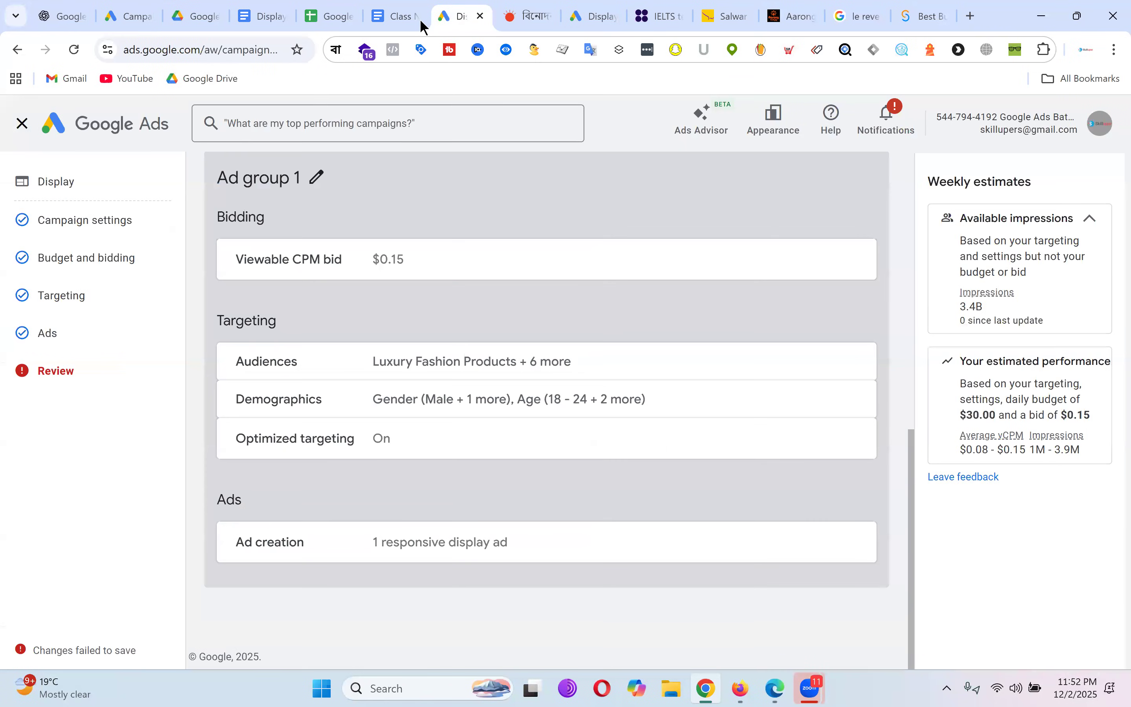
pyautogui.click(601, 15)
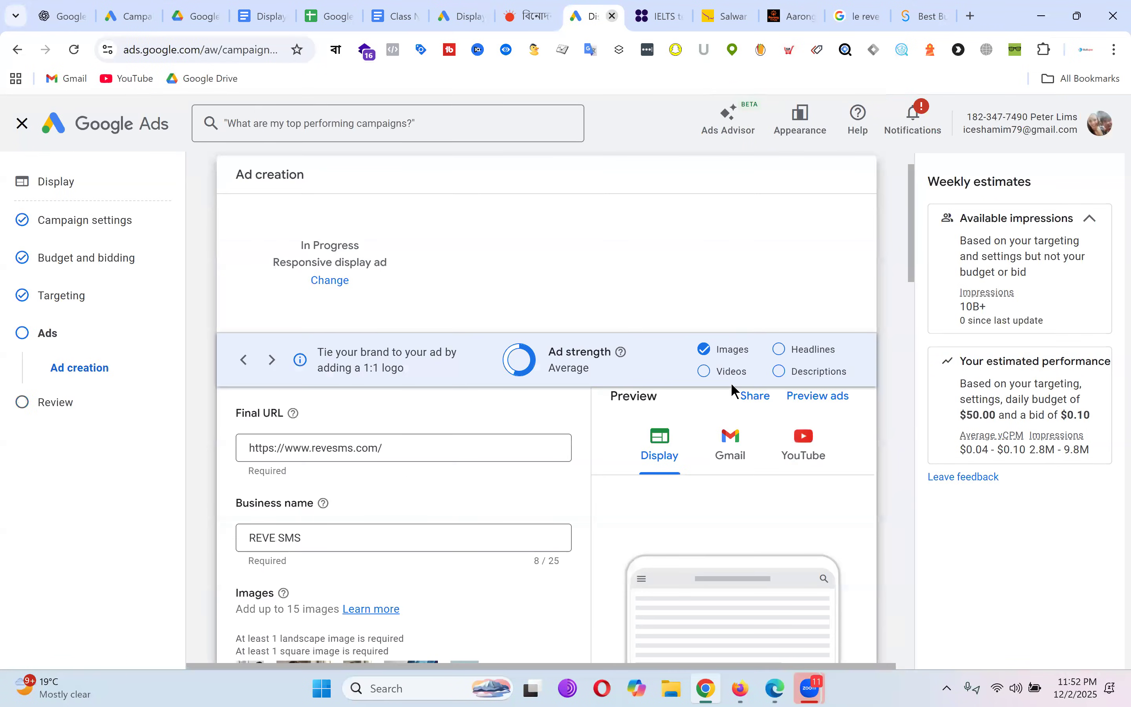
# Step: Look over the ad's image, logo and video sections, and open the image editor's upload options
pyautogui.scroll(-8, 425, 430)
pyautogui.scroll(-2, 491, 448)
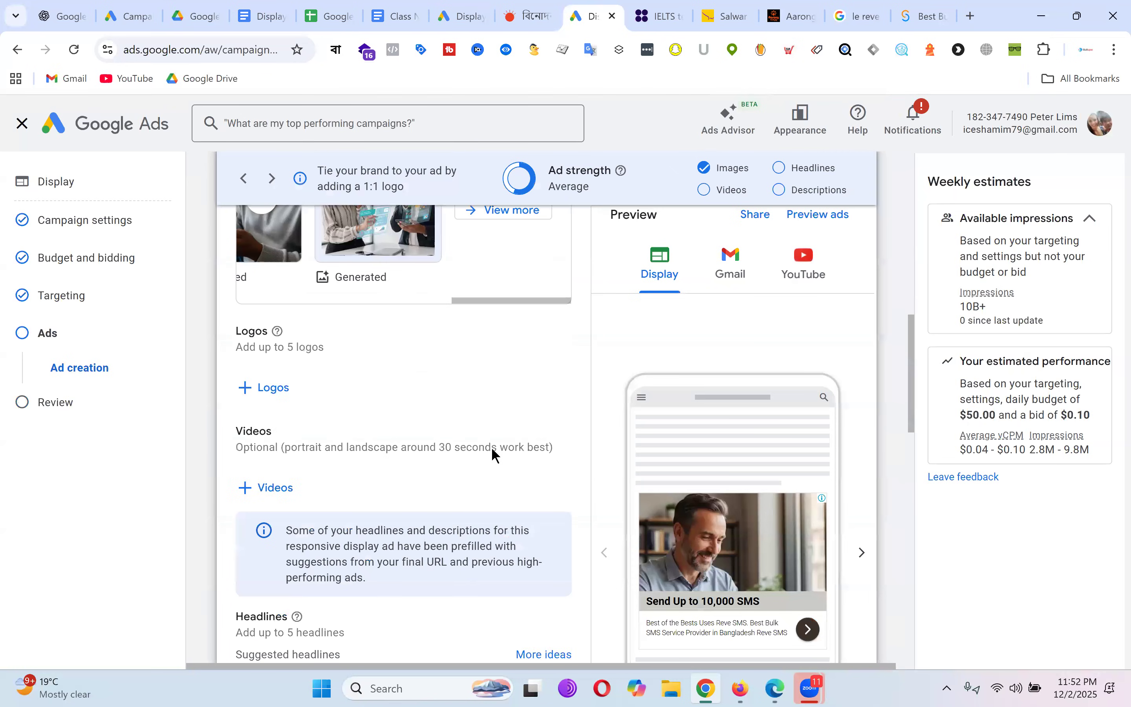
pyautogui.scroll(5, 477, 448)
pyautogui.scroll(-2, 411, 491)
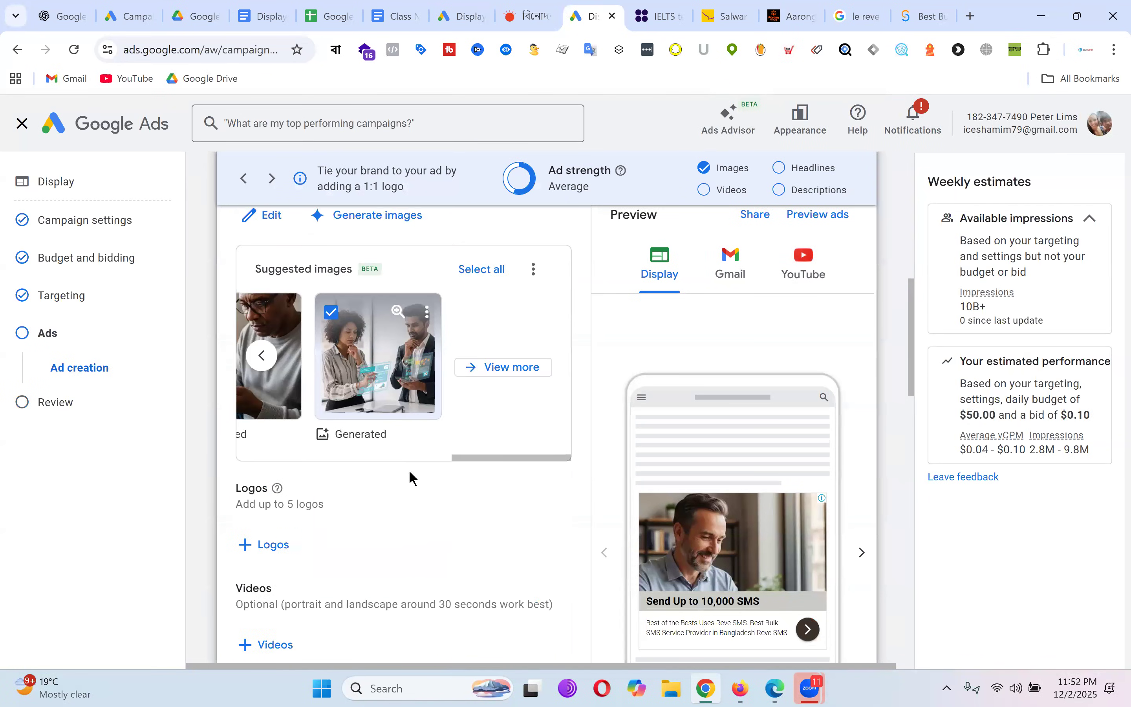
pyautogui.scroll(4, 398, 463)
pyautogui.click(274, 457)
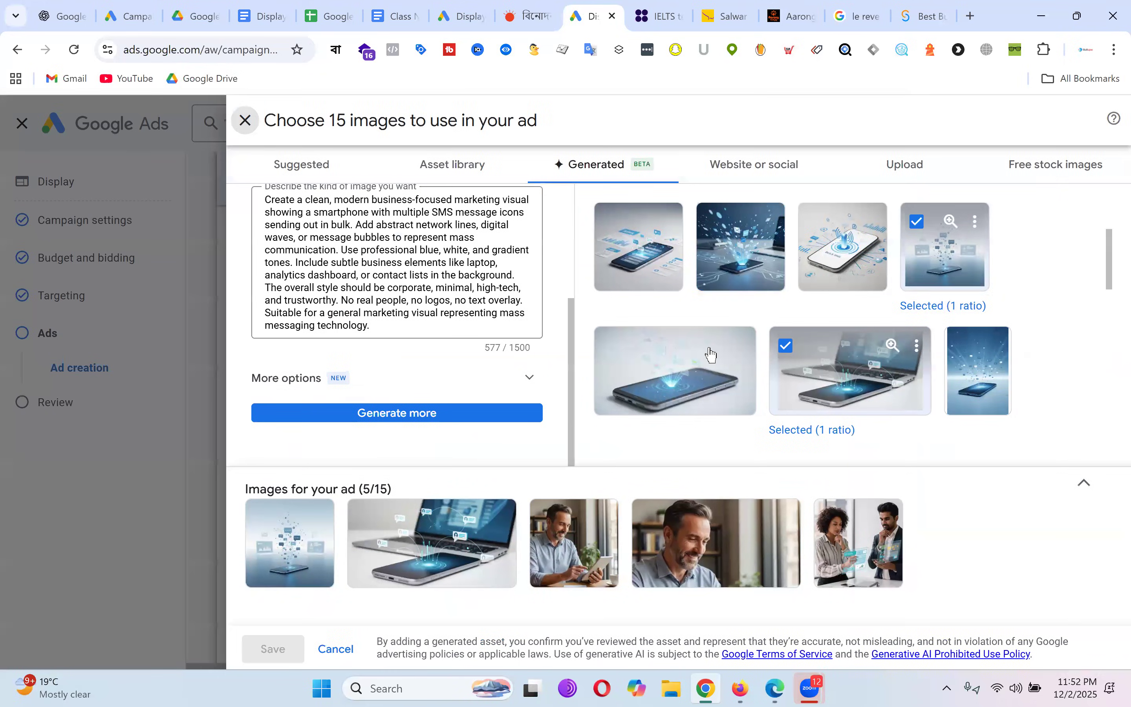
pyautogui.click(904, 165)
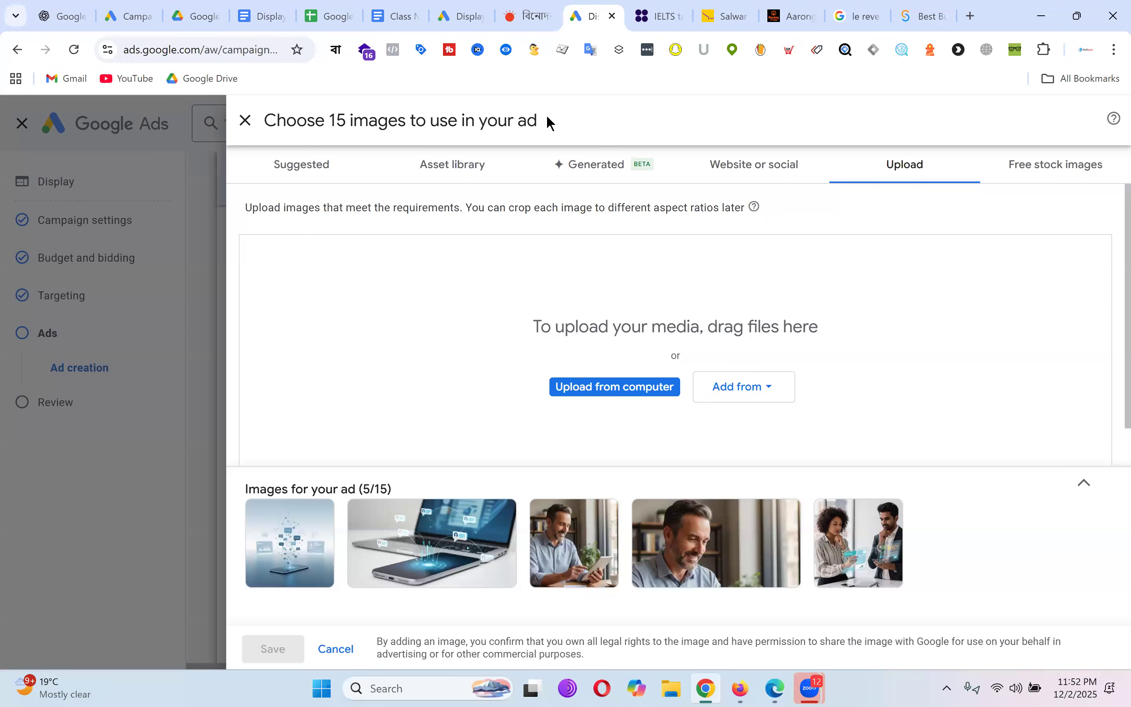
# Step: Switch to the Class Note - Batch-20 document and select the Class-15 homework heading with its numbered item
pyautogui.click(396, 17)
pyautogui.moveTo(330, 343); pyautogui.dragTo(276, 314)
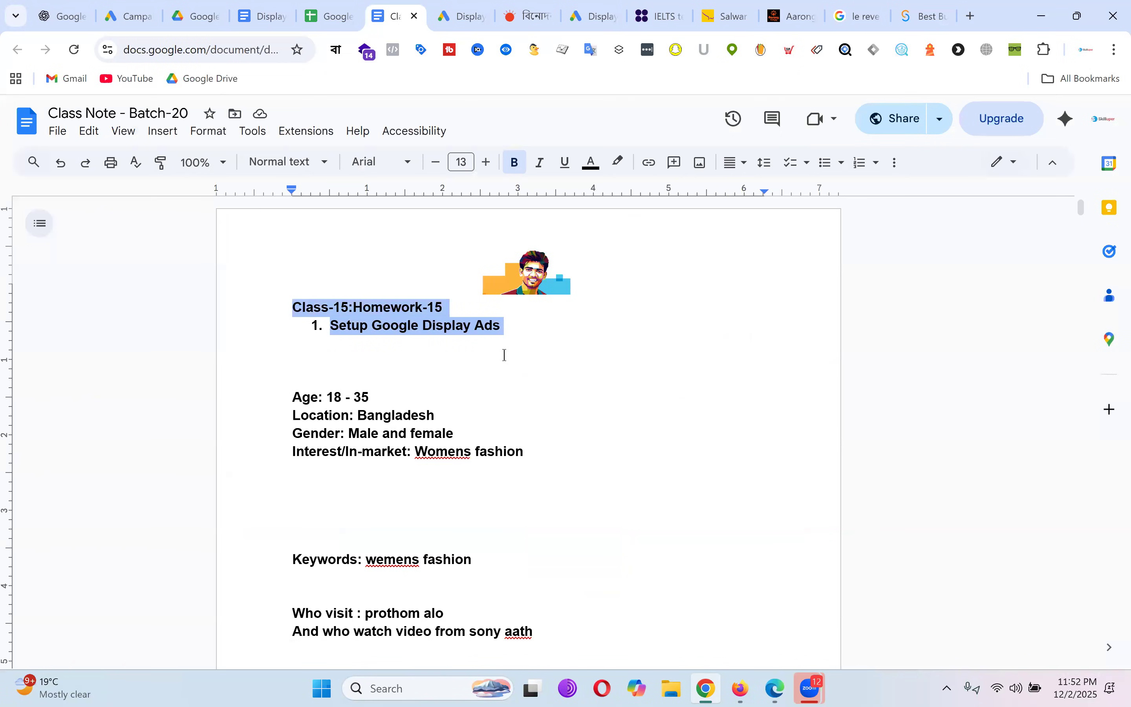